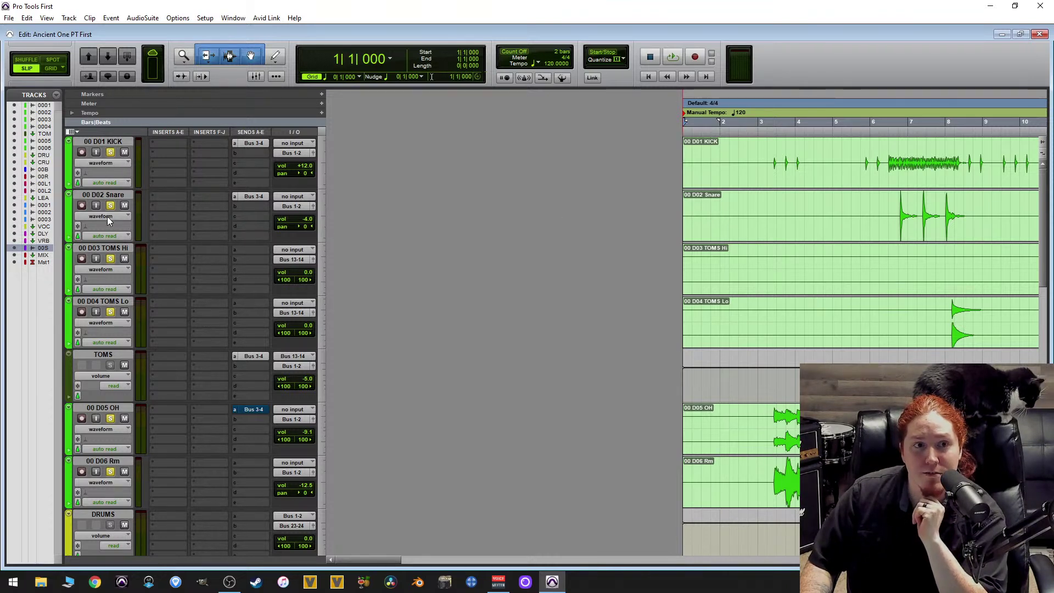
Review all tracks from the drums down to Master 1, examining their sends, outputs, volume and pan settings.
scroll(118, 276, down, 10)
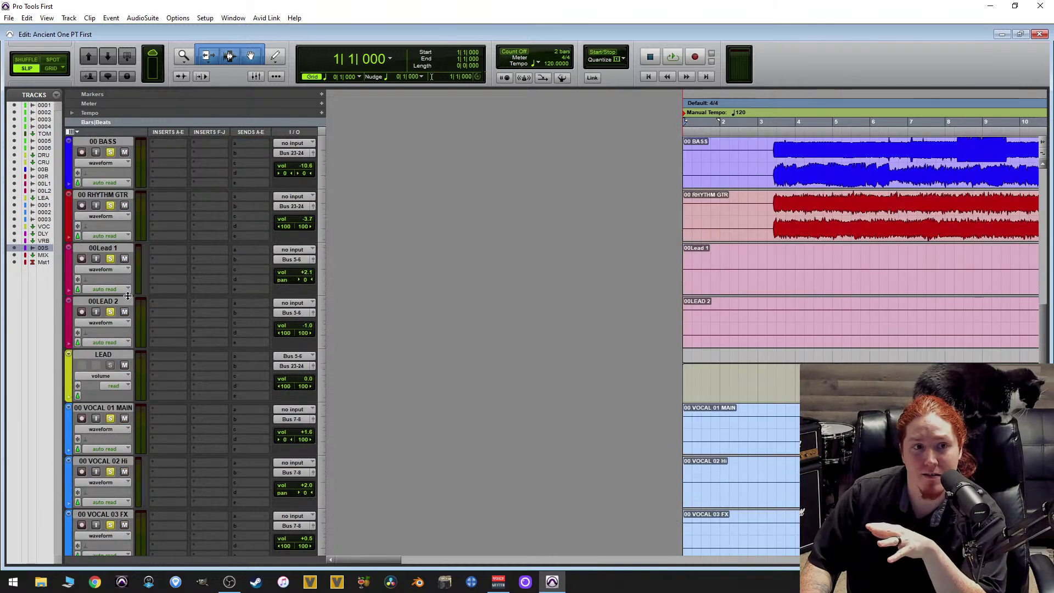
scroll(126, 290, down, 7)
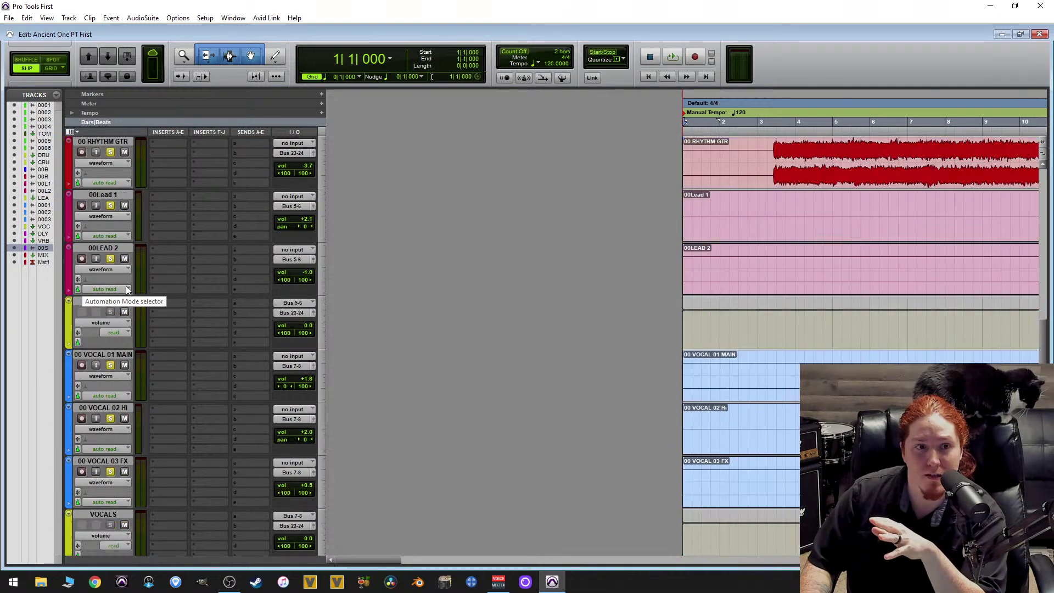
scroll(127, 285, down, 1)
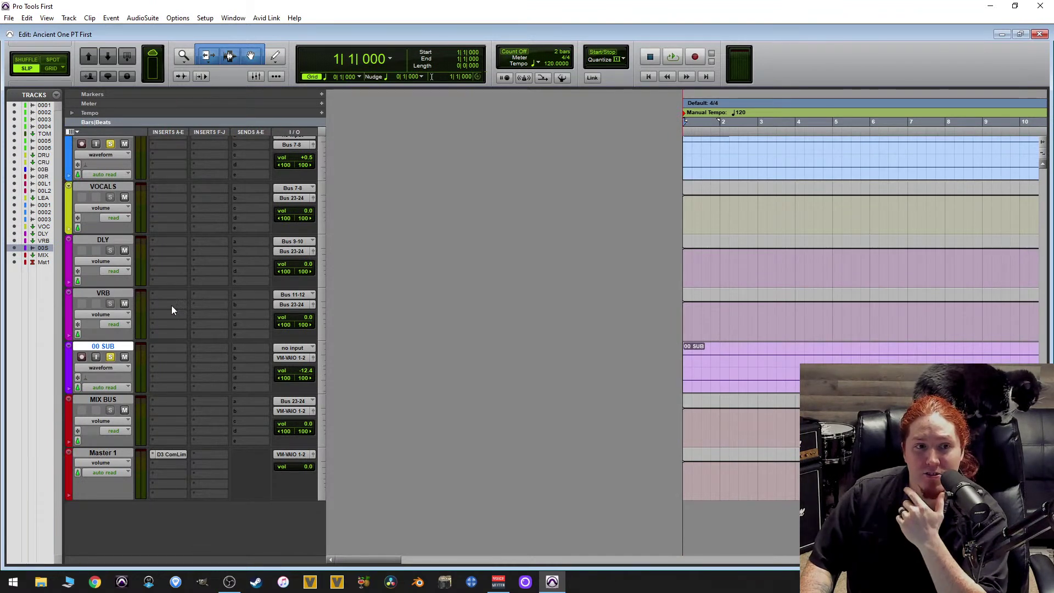
scroll(183, 364, up, 15)
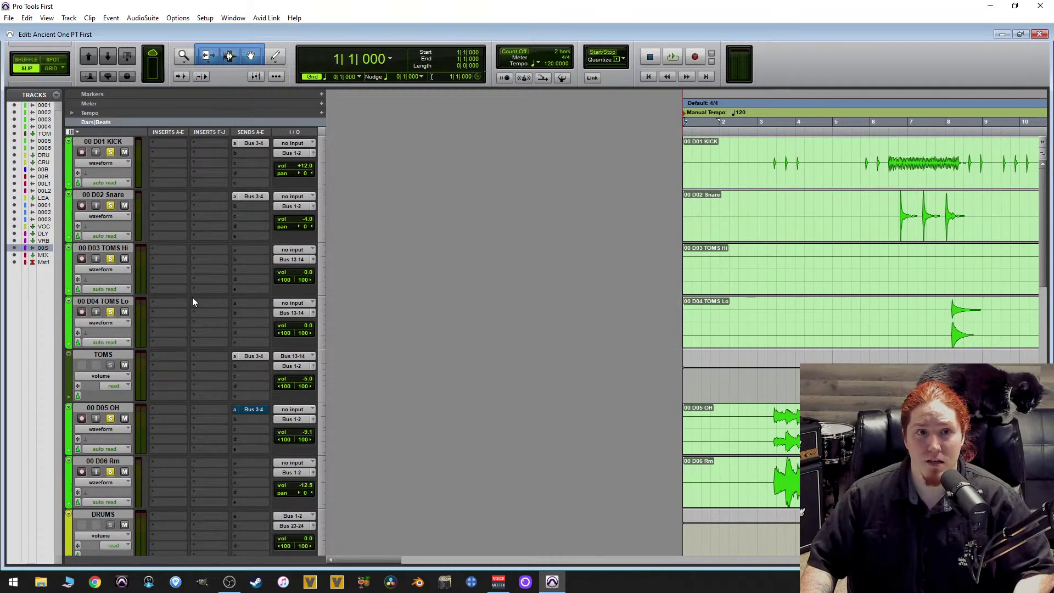
scroll(248, 264, down, 3)
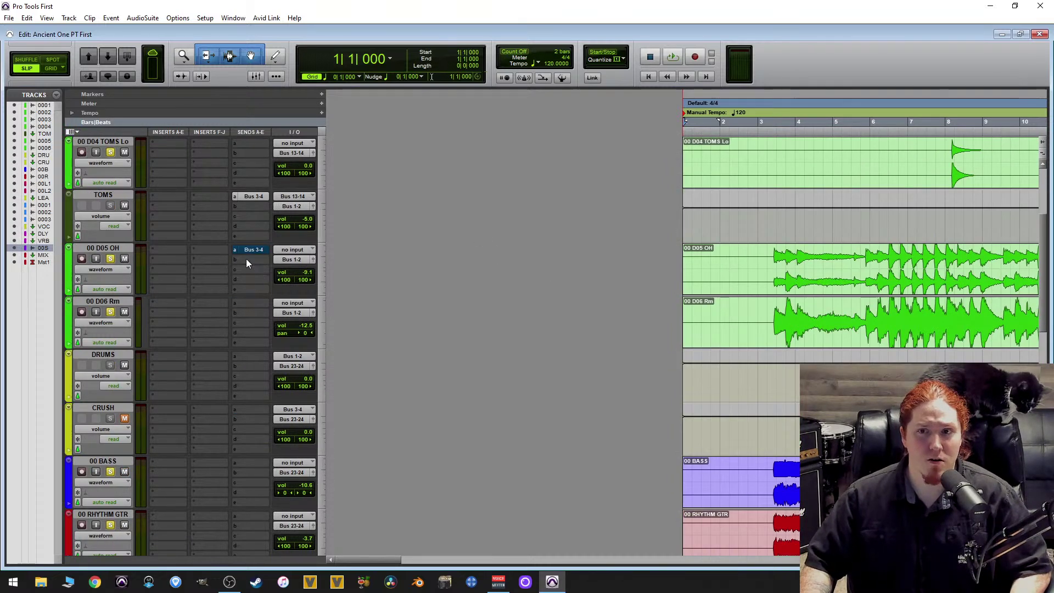
scroll(249, 253, down, 5)
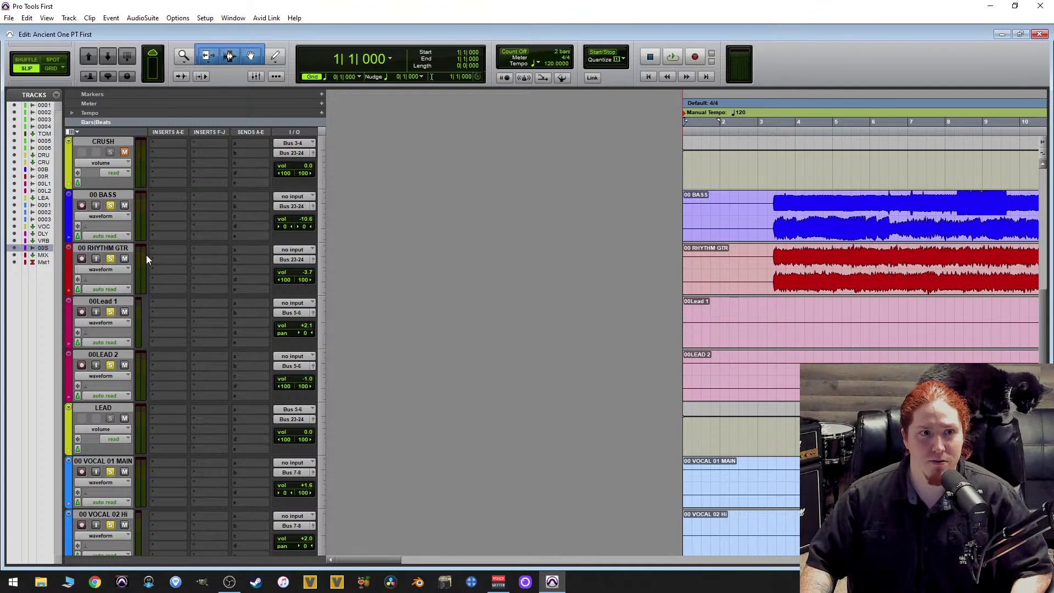
scroll(910, 345, up, 8)
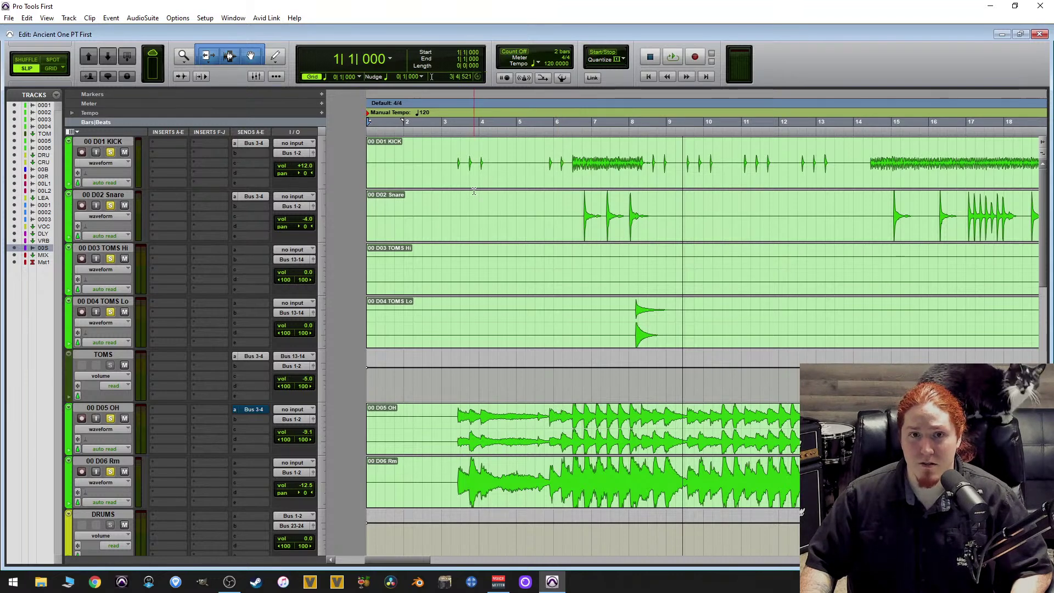
Examine the opening clip waveforms across the drum, bass, guitar, lead, vocal and bus tracks.
scroll(469, 382, down, 8)
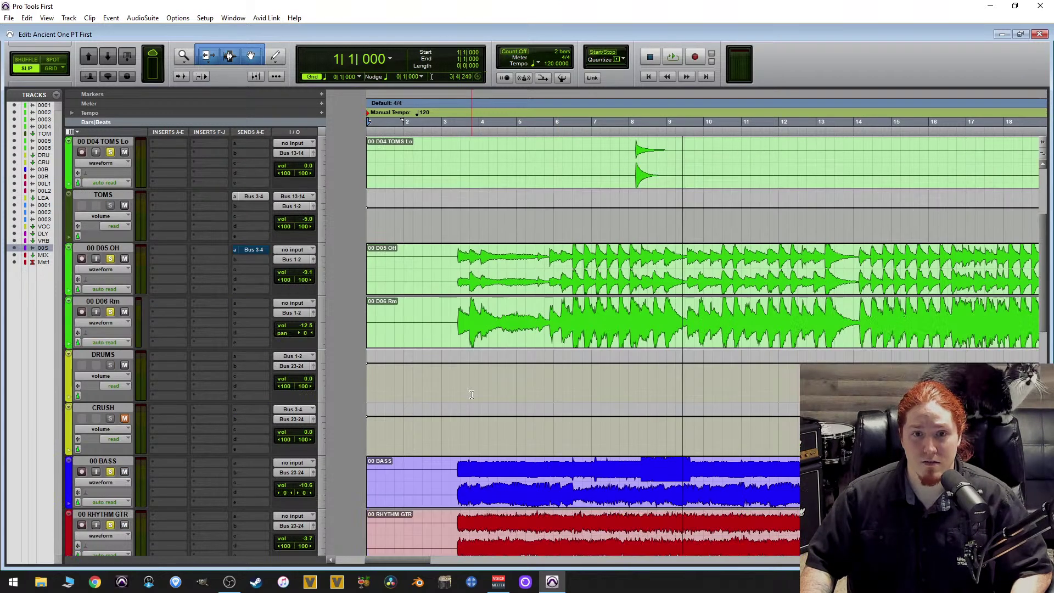
scroll(494, 382, down, 2)
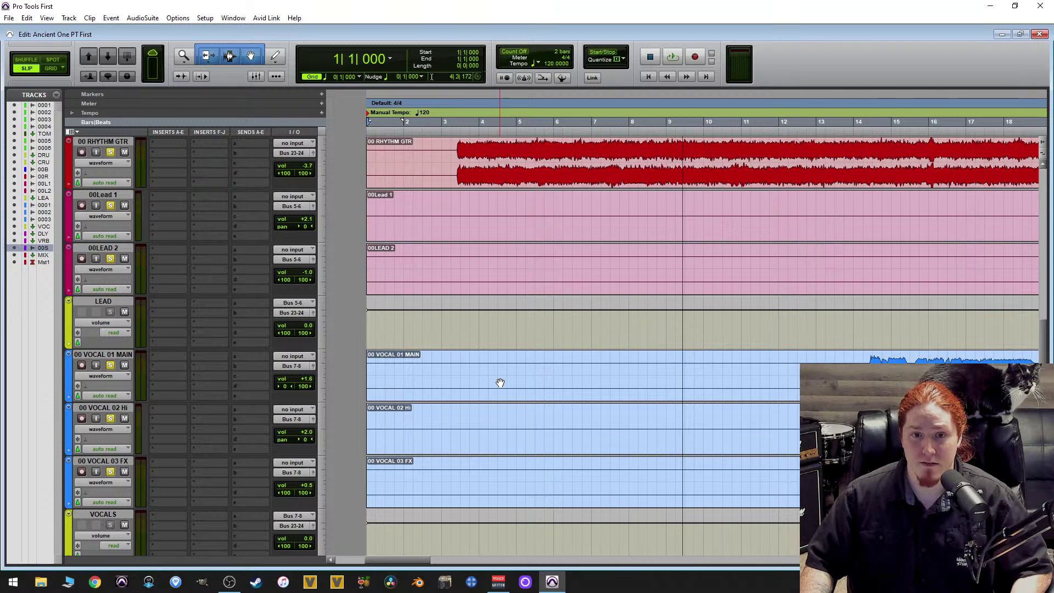
scroll(500, 465, down, 5)
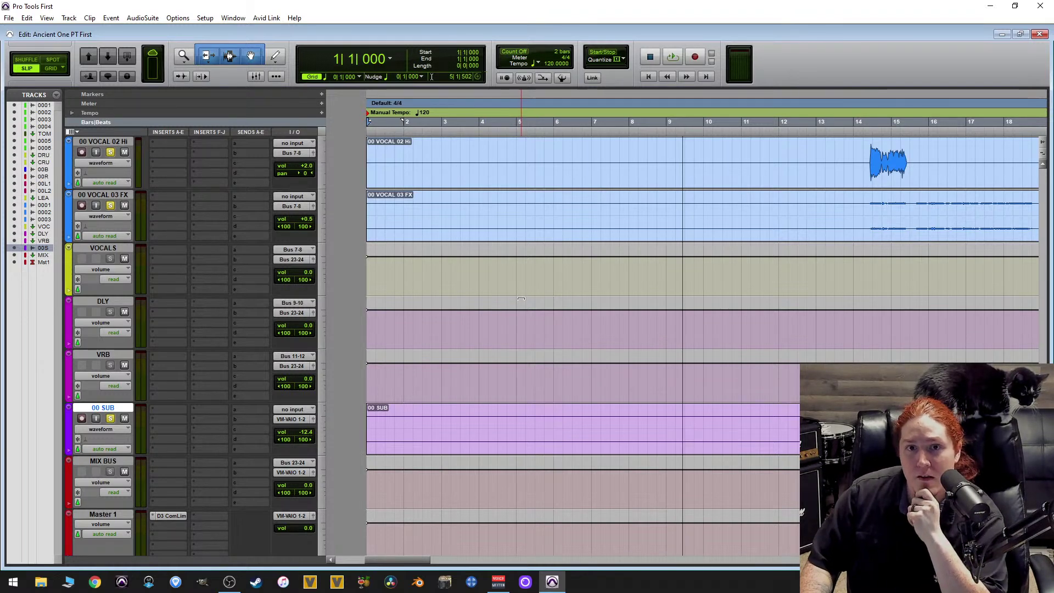
scroll(713, 343, up, 5)
scroll(713, 343, up, 4)
scroll(675, 313, up, 4)
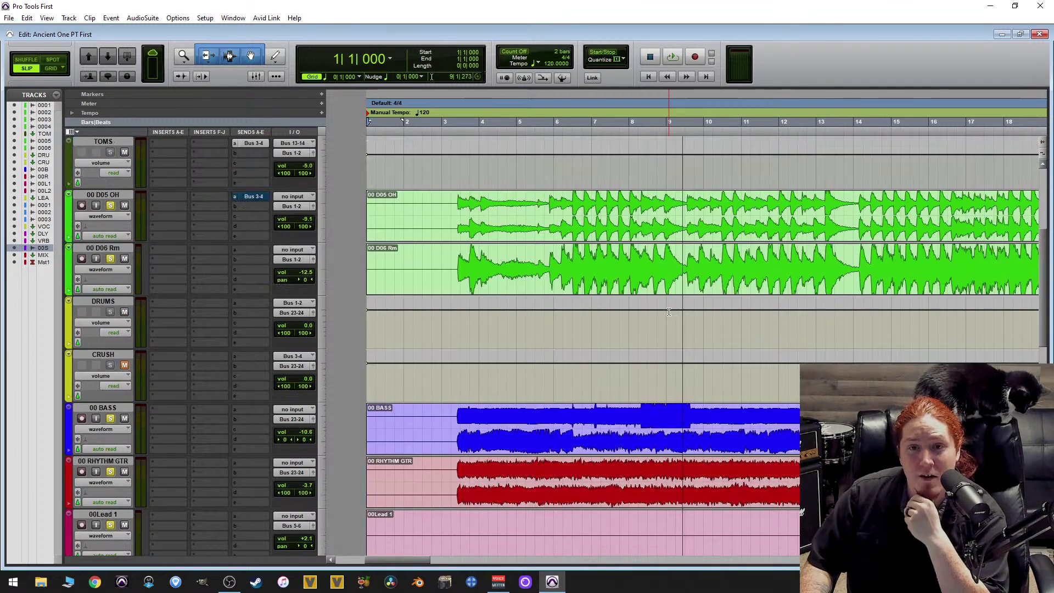
scroll(668, 309, up, 1)
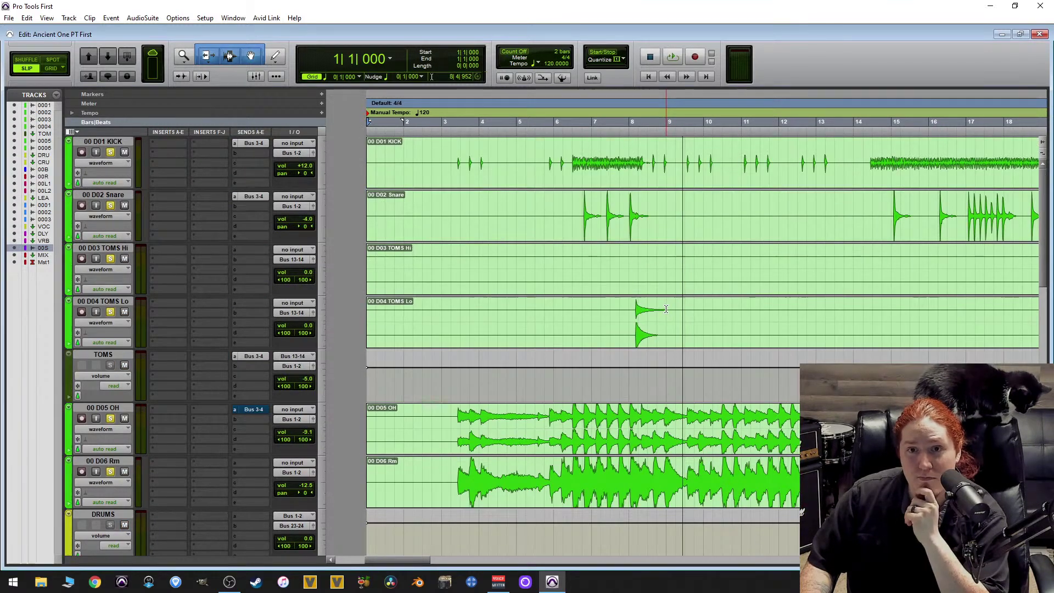
scroll(666, 309, down, 4)
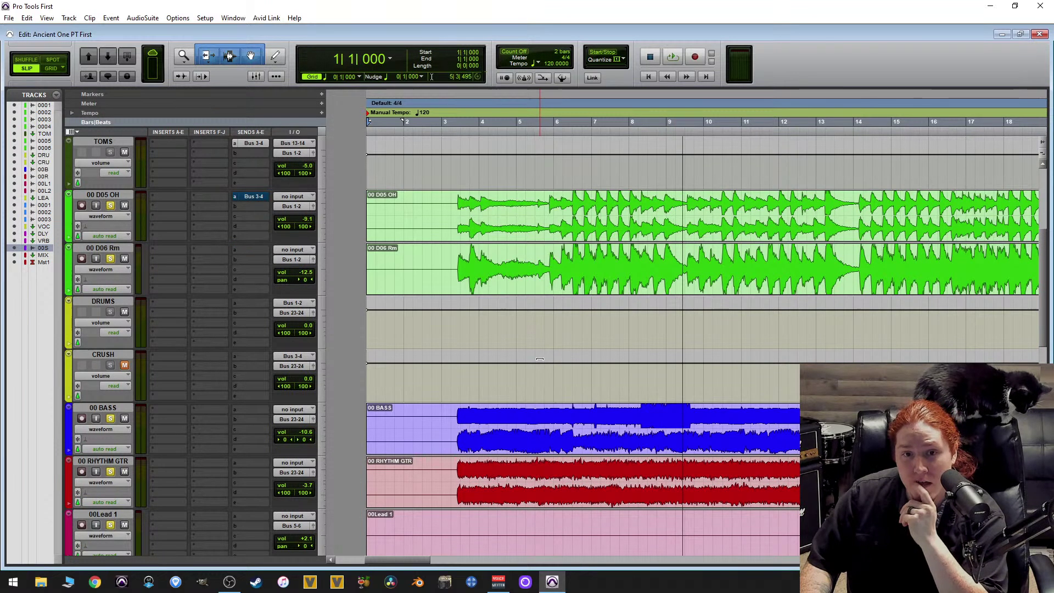
scroll(539, 361, down, 2)
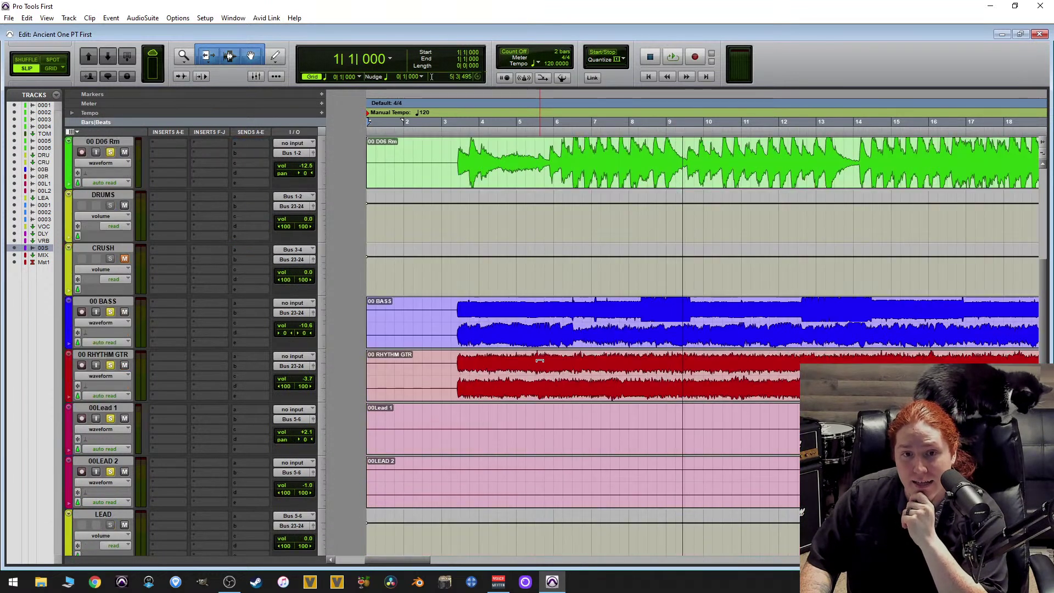
Select the opening of the 00 RHYTHM GTR clip from bar 3 to bar 5, and that of 00 BASS from bar 3 to bar 4.
click(455, 308)
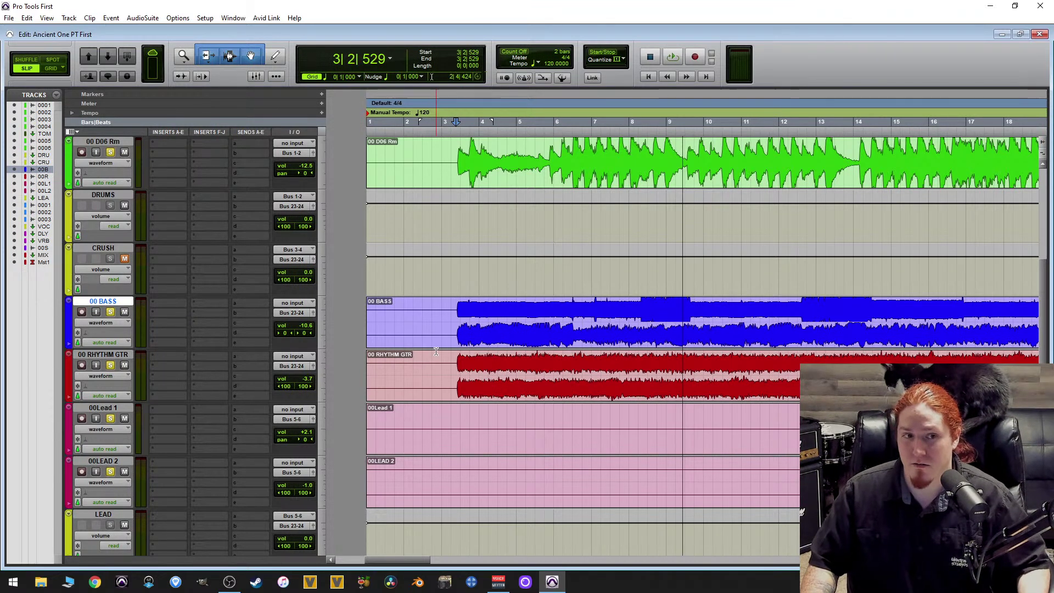
scroll(600, 388, down, 1)
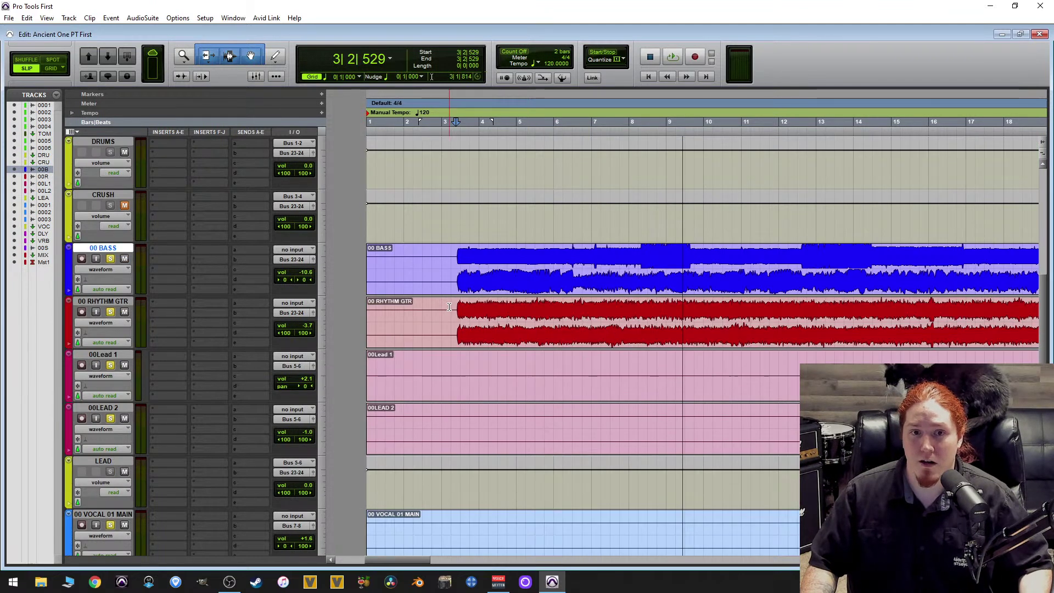
drag(454, 309, 540, 313)
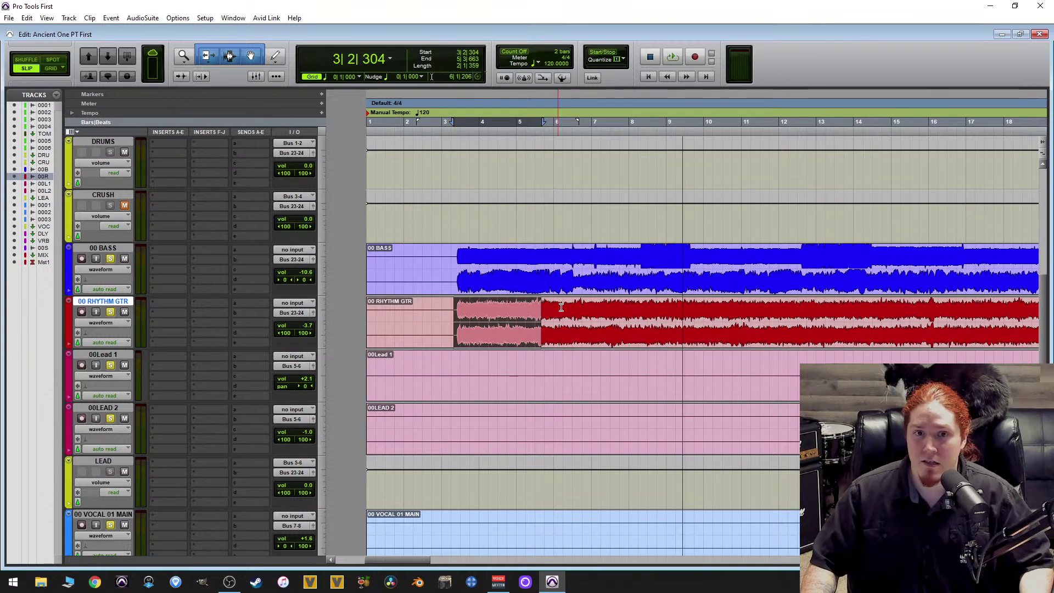
scroll(574, 311, down, 2)
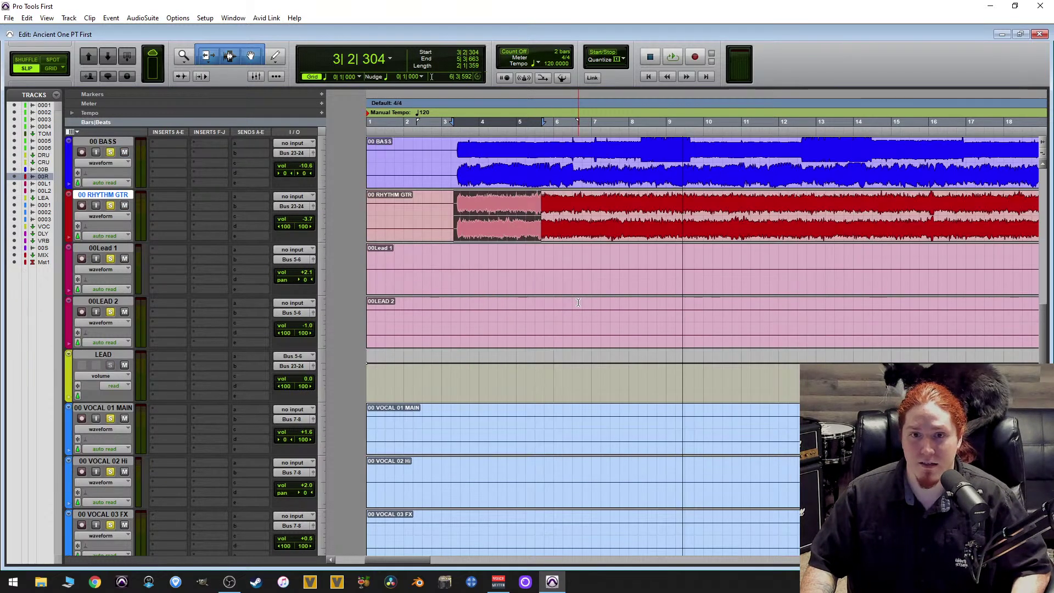
scroll(571, 295, up, 2)
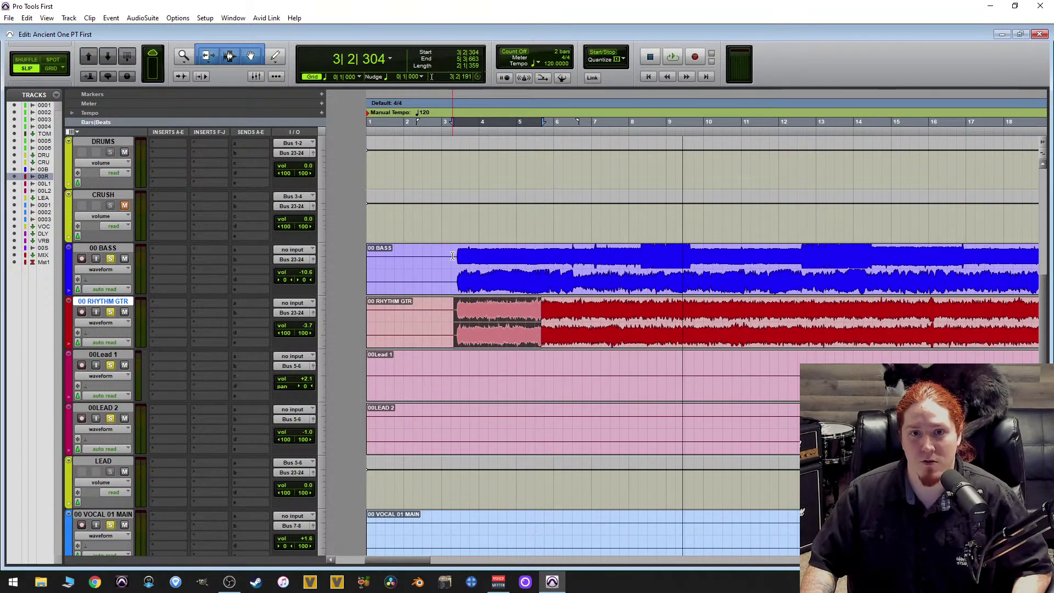
drag(453, 256, 483, 258)
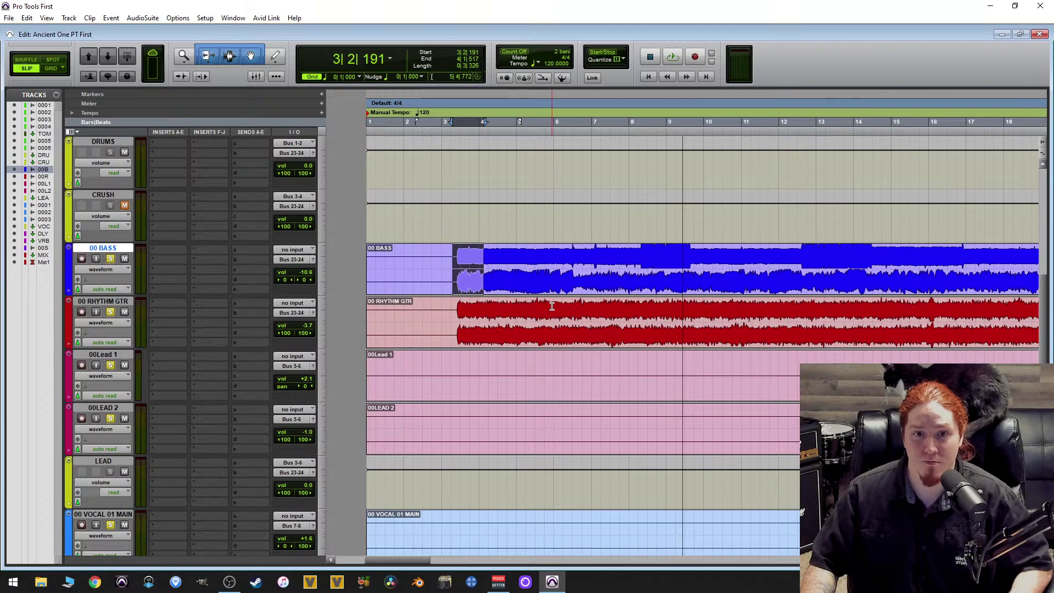
Select the tom hits around bars 23 to 25 on 00 D03 TOMS Hi, and bars 23 to 26 on 00 D04 TOMS Lo.
scroll(681, 333, up, 6)
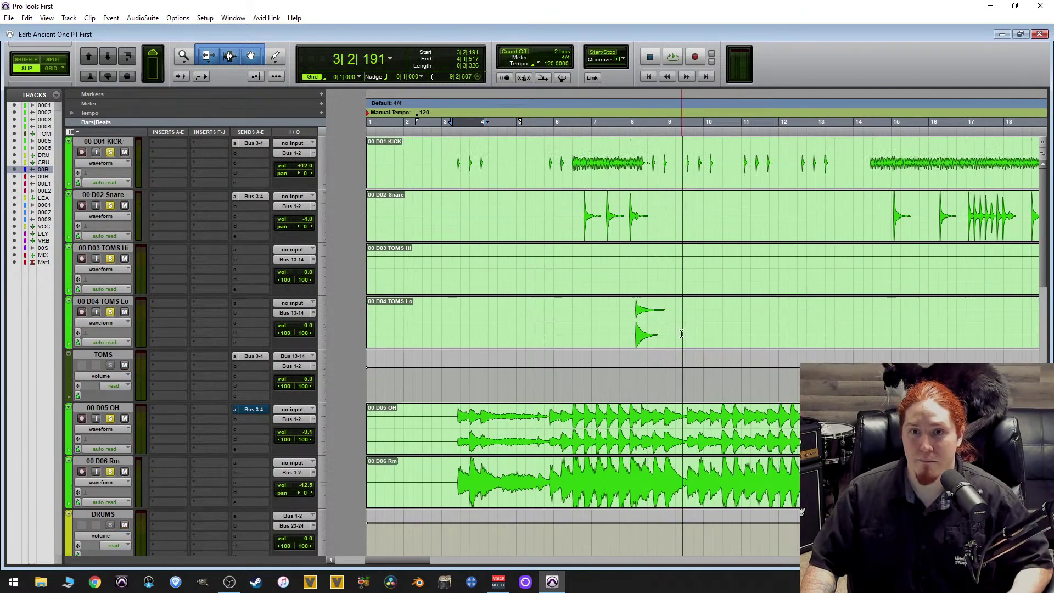
scroll(681, 332, down, 2)
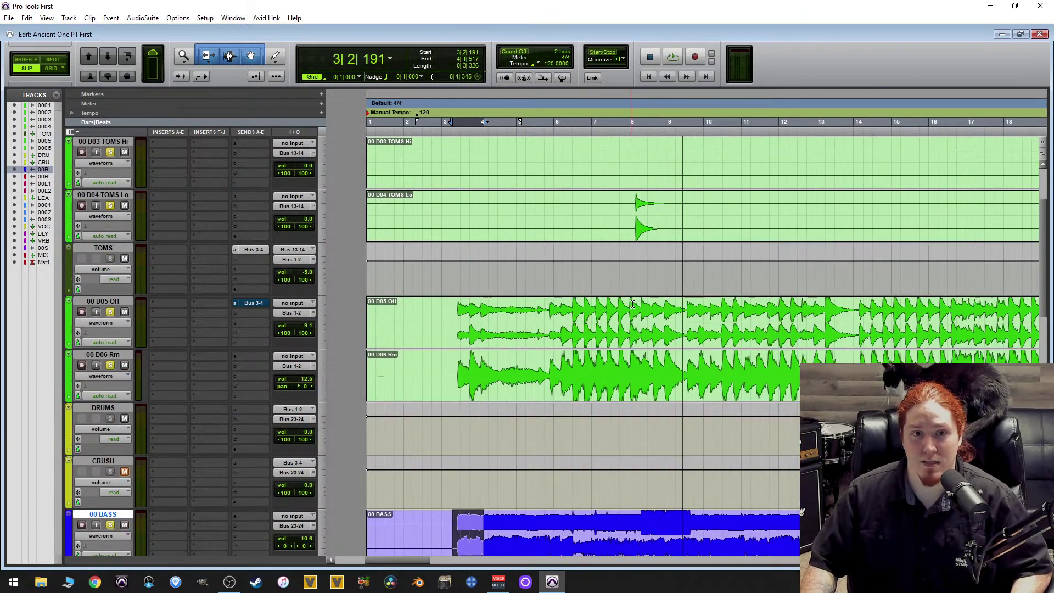
scroll(632, 303, up, 2)
scroll(609, 291, right, 6)
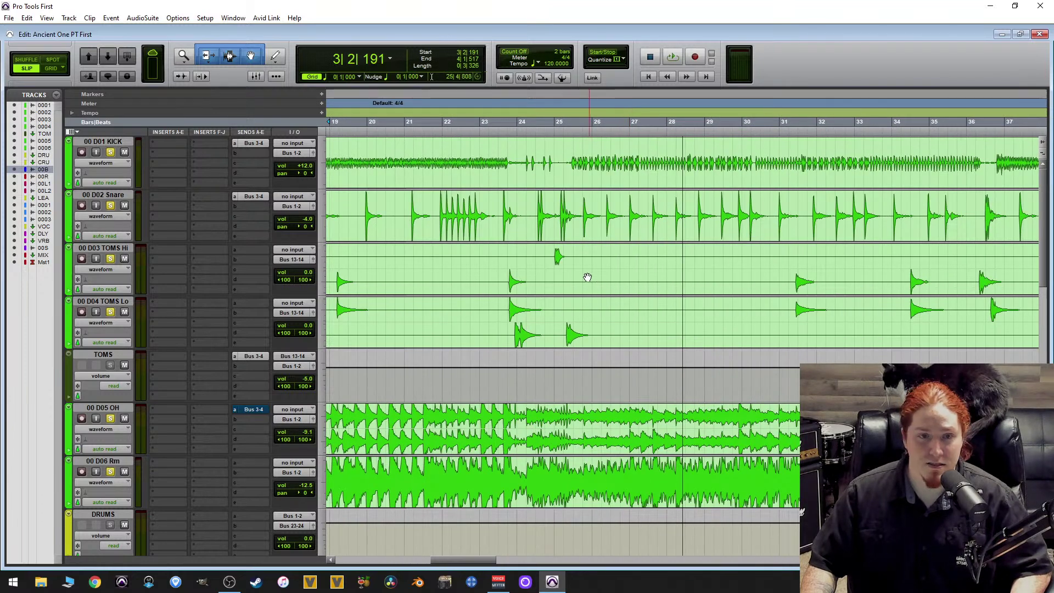
drag(499, 258, 586, 253)
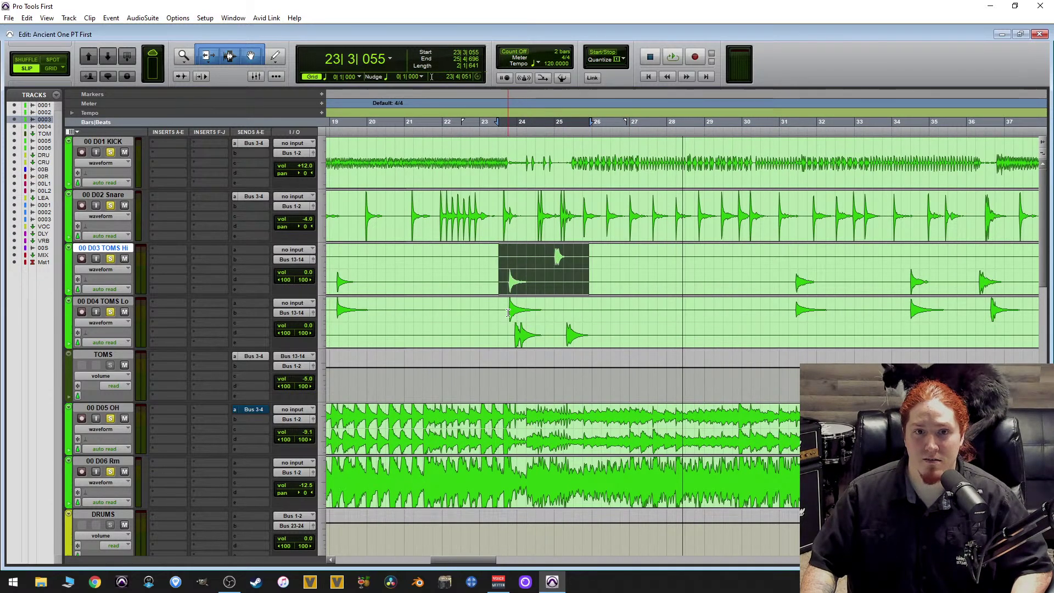
drag(494, 309, 600, 321)
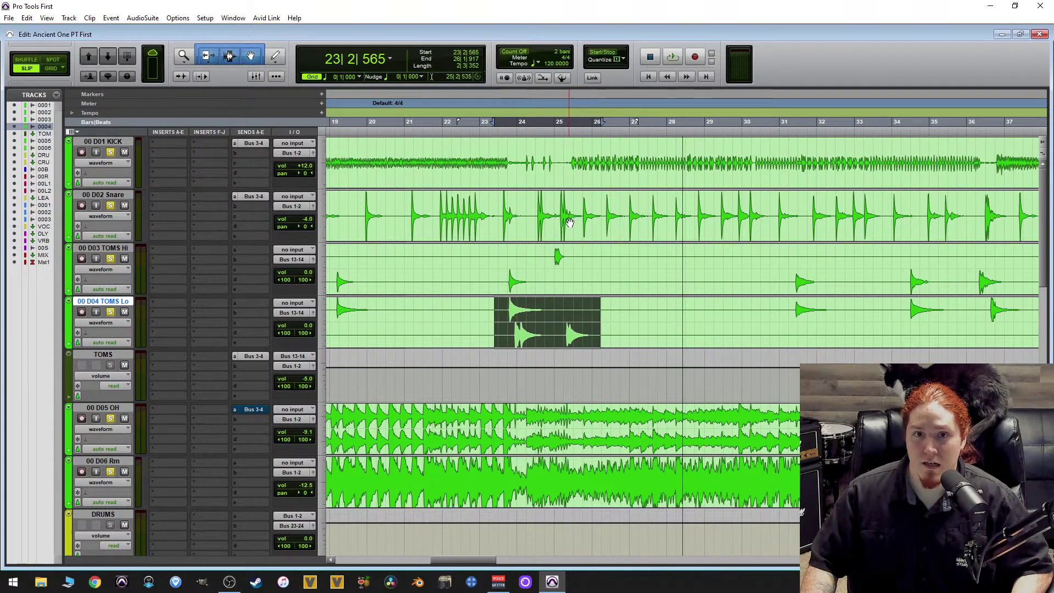
Place the edit cursor before the bar 17 fill on 00 D02 Snare, and before the dense bar 14 passage on 00 D01 KICK.
scroll(571, 225, left, 5)
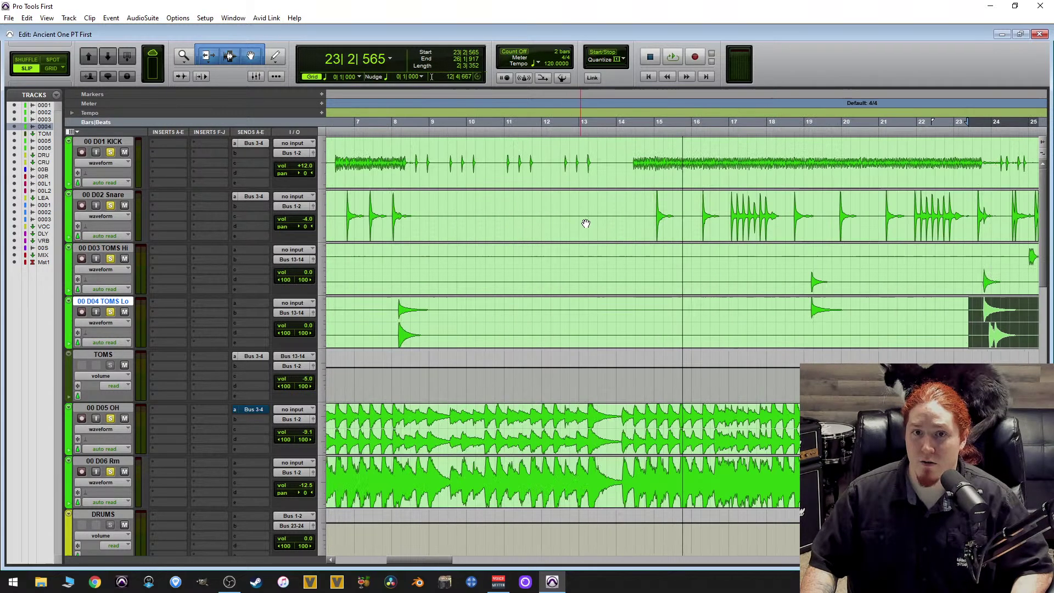
click(728, 205)
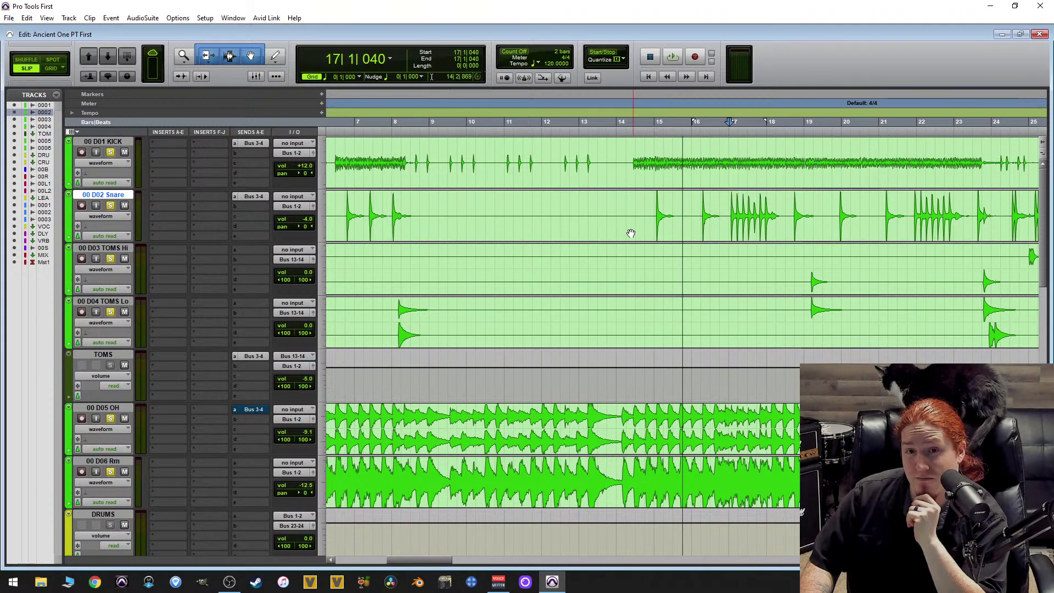
click(628, 157)
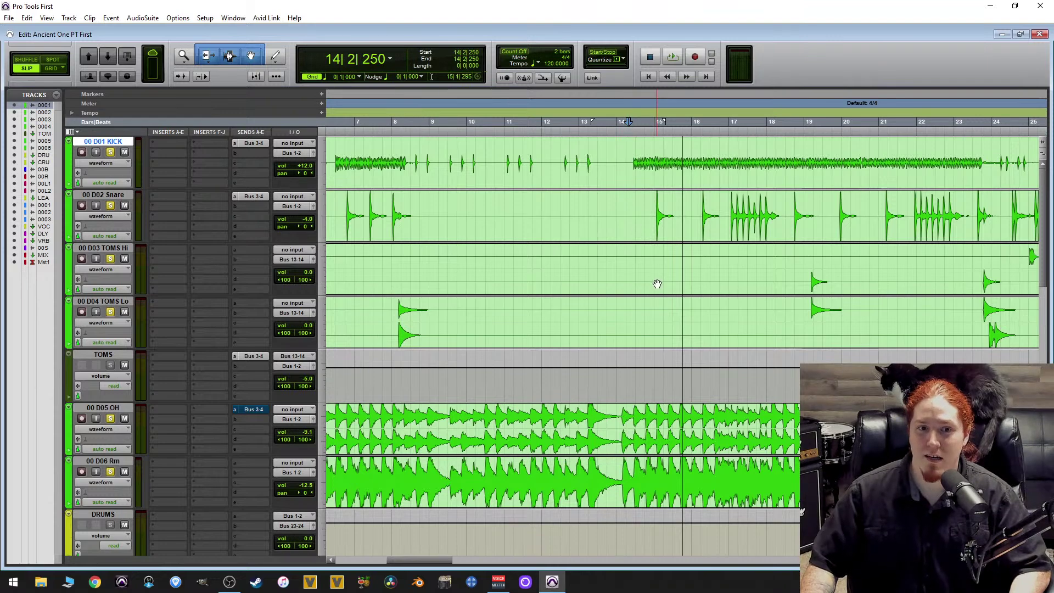
Locate the lead guitar parts and select the 00LEAD 2 passage from about bar 71 to bar 79.
scroll(657, 284, down, 5)
scroll(608, 266, down, 1)
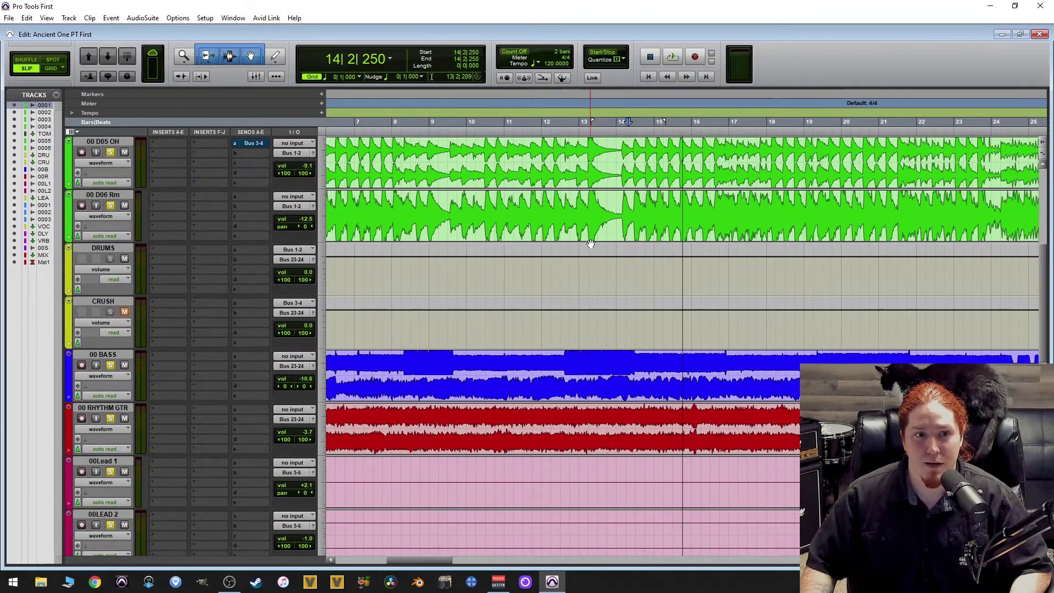
scroll(587, 234, down, 1)
scroll(579, 226, down, 1)
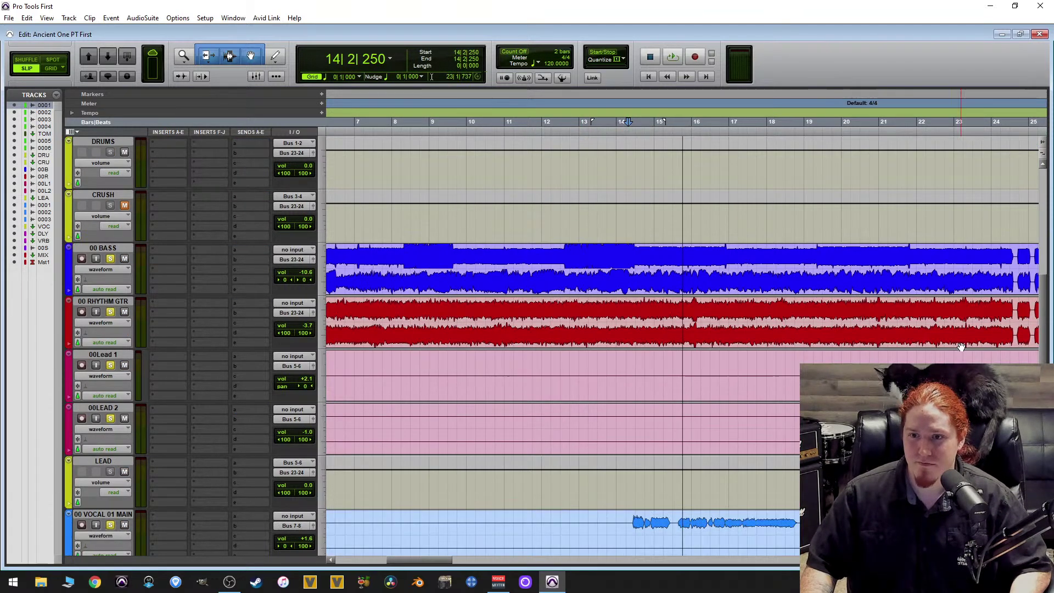
scroll(580, 226, down, 3)
click(988, 423)
scroll(988, 423, up, 2)
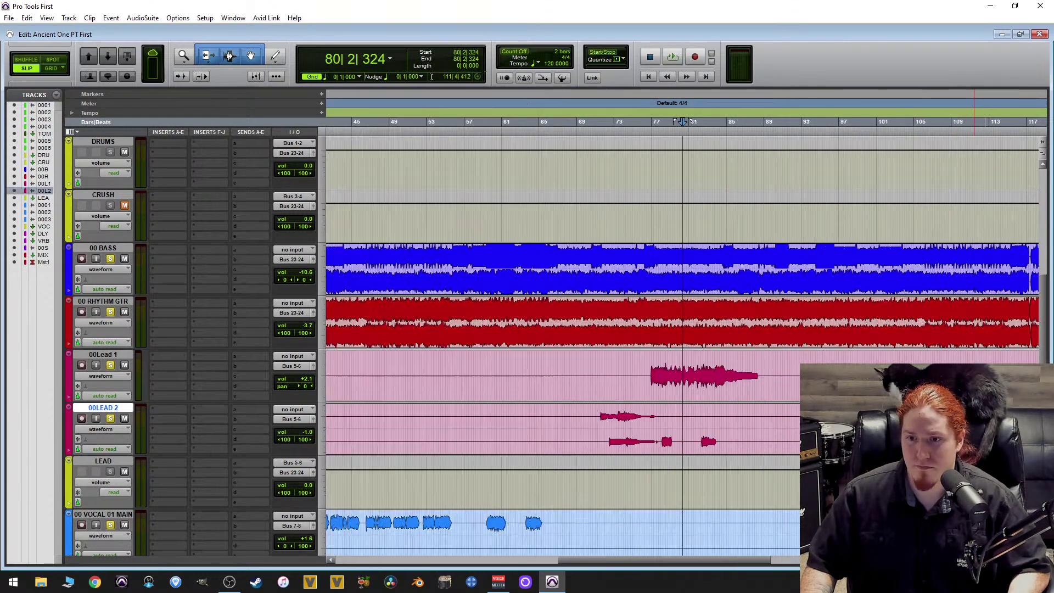
drag(516, 417, 658, 434)
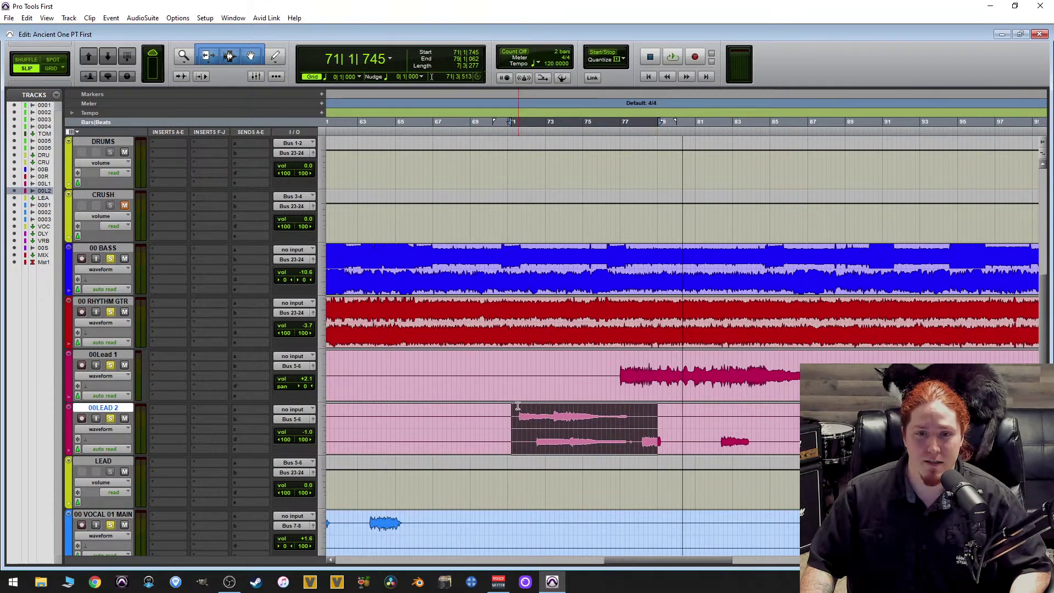
Place the edit cursor at about bar 100 on 00 VOCAL 01 MAIN and view the vocal clips through the song's end.
scroll(522, 414, down, 1)
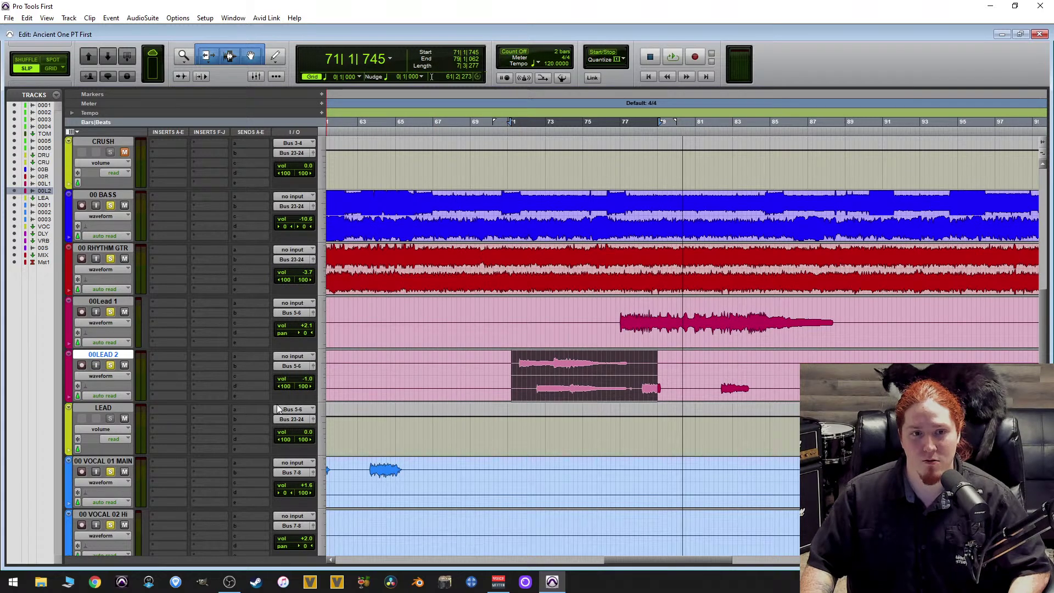
scroll(438, 336, down, 1)
scroll(438, 336, down, 2)
scroll(709, 321, down, 3)
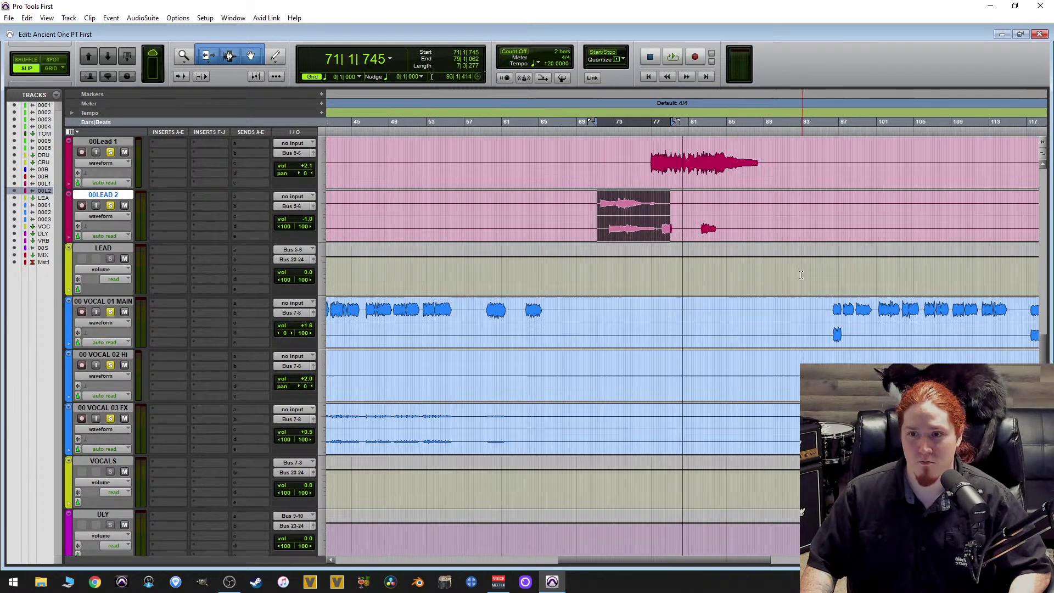
click(734, 321)
scroll(734, 322, up, 3)
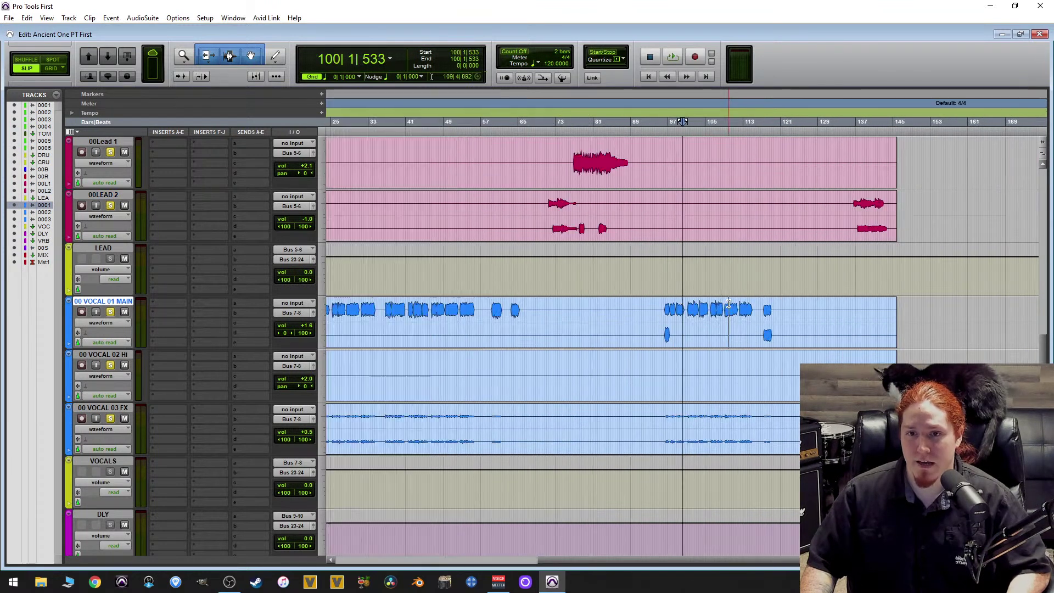
Select the vocal phrase spanning about bars 96 to 97 on 00 VOCAL 01 MAIN.
scroll(615, 309, right, 3)
drag(606, 311, 634, 311)
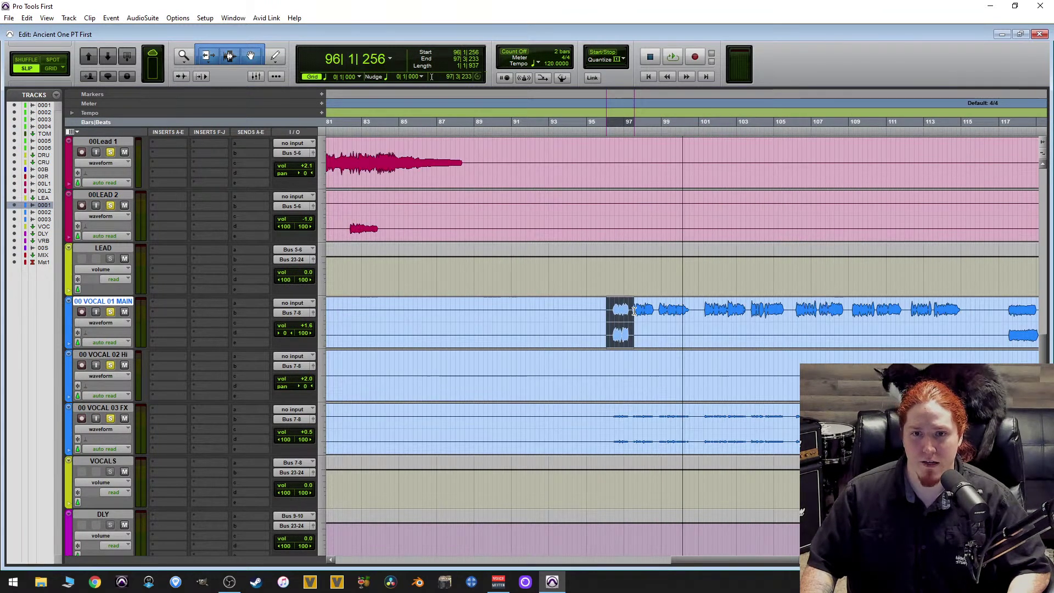
scroll(668, 317, down, 2)
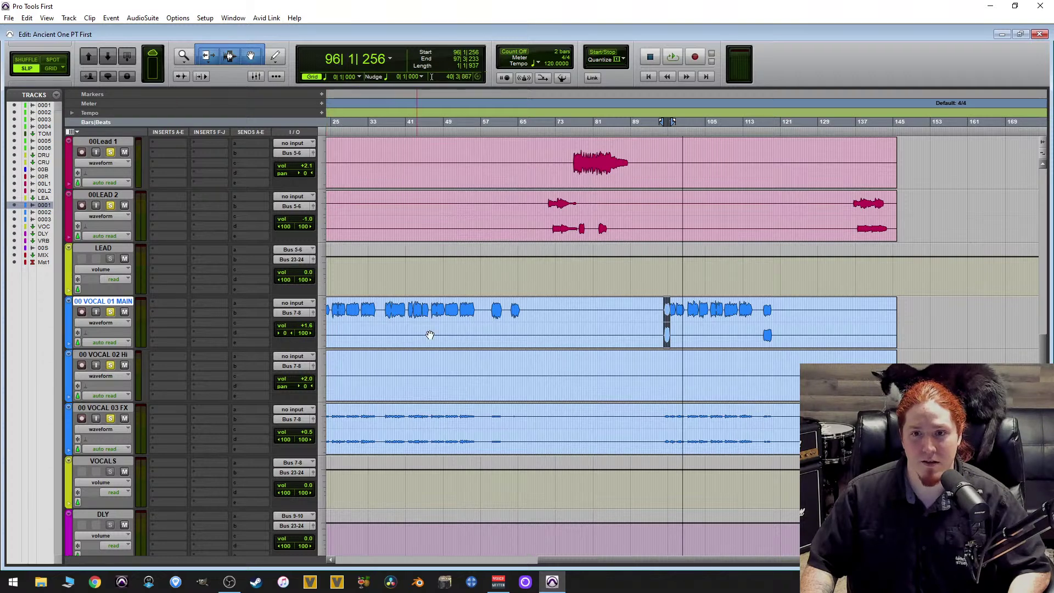
click(672, 315)
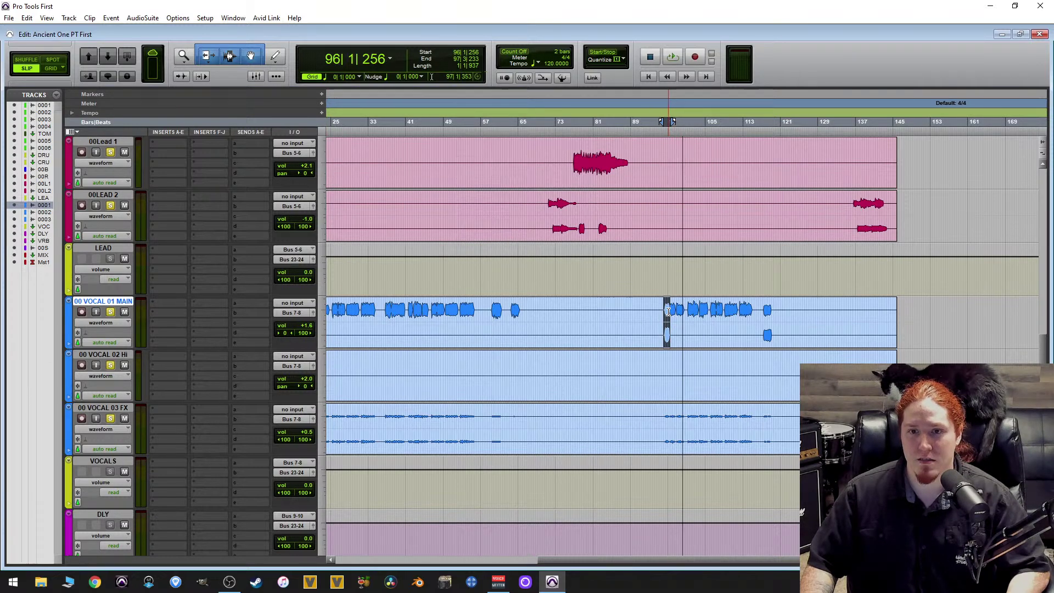
scroll(672, 315, up, 2)
scroll(672, 316, up, 2)
drag(619, 314, 700, 313)
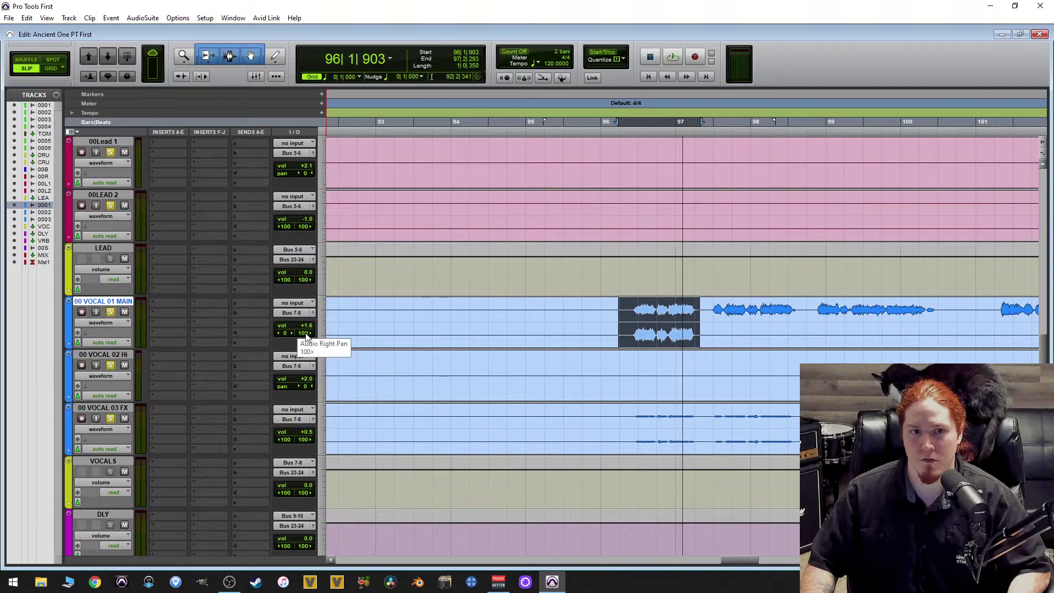
View the full-length vocal tracks and place the edit cursor at about bar 25 on 00 VOCAL 03 FX.
scroll(750, 322, down, 3)
scroll(750, 322, down, 3)
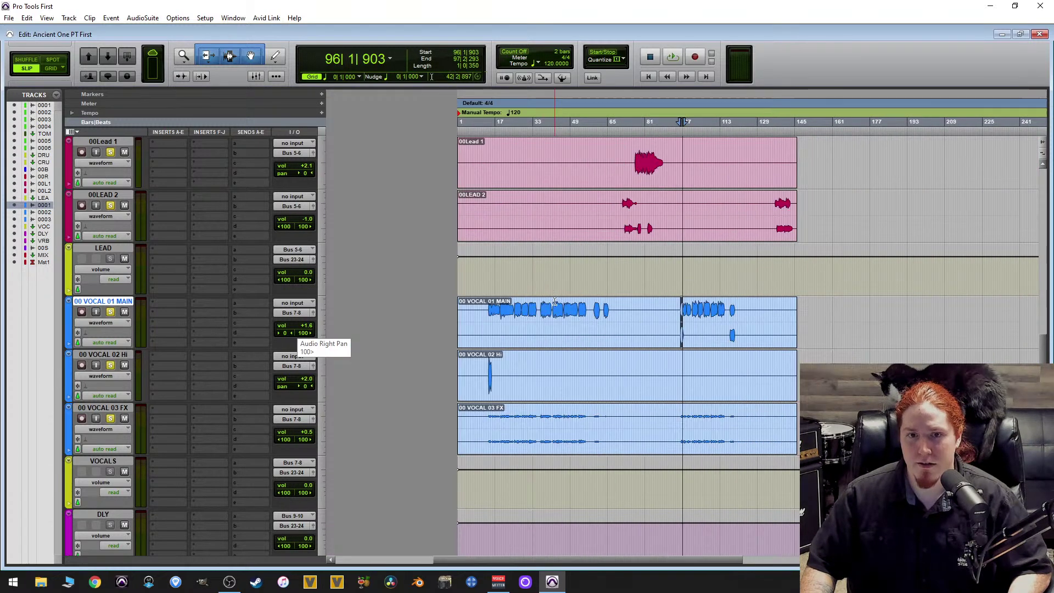
scroll(369, 368, down, 1)
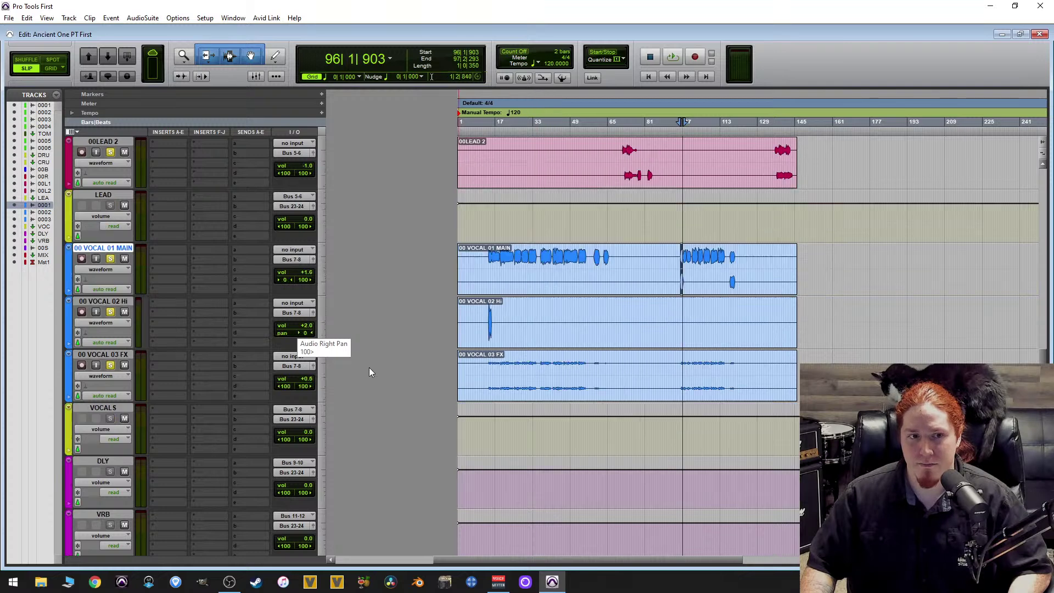
click(516, 363)
Locate the first sub hit on 00 SUB and select the range from about bar 66 to bar 70.
scroll(530, 368, down, 4)
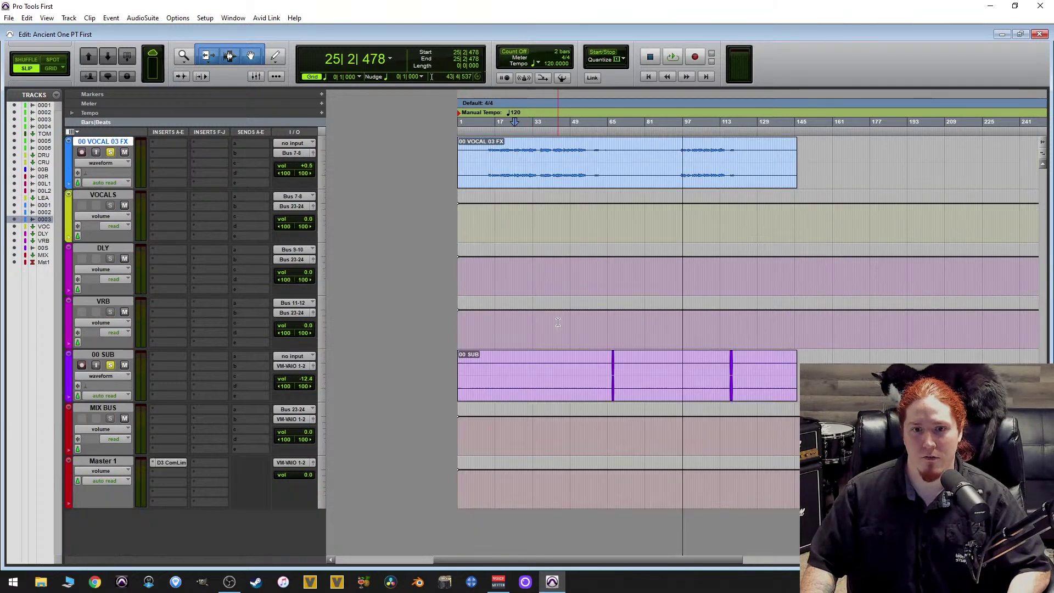
click(613, 360)
key(ctrl+])
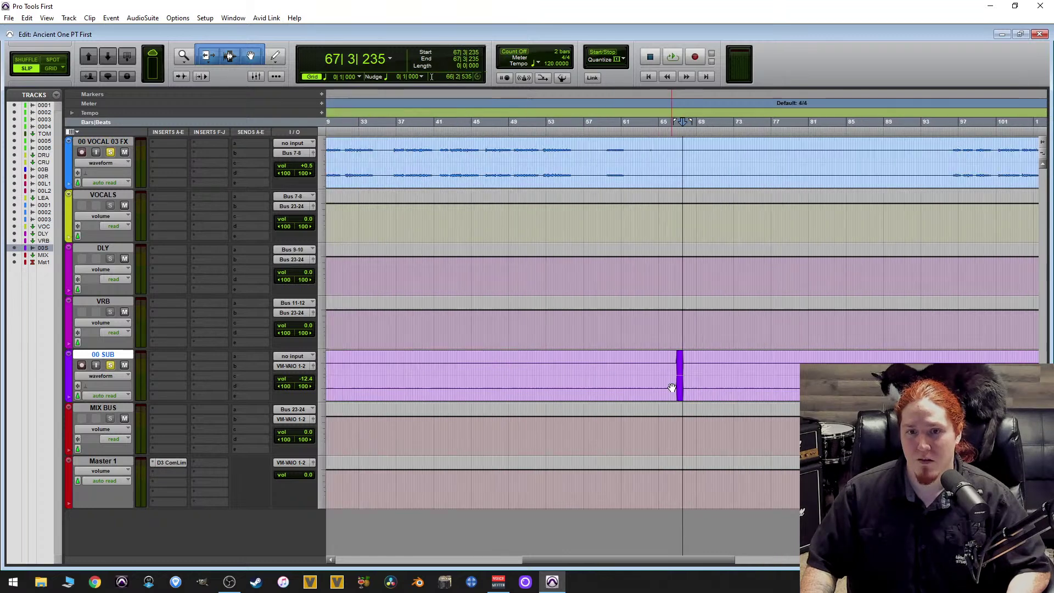
drag(677, 363, 695, 364)
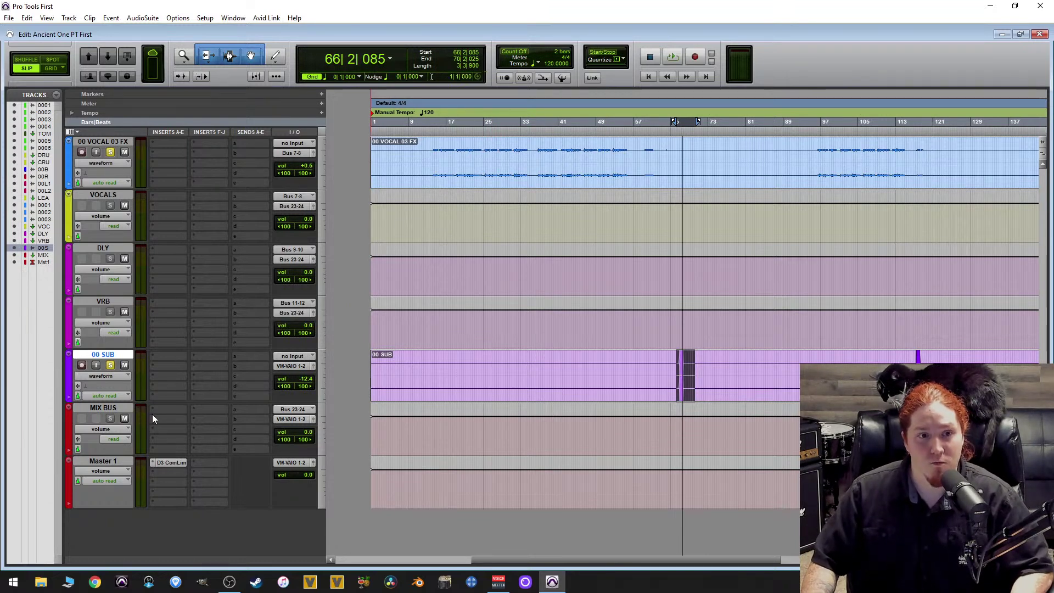
Place the edit cursor at about bar 46 on 00 RHYTHM GTR and turn off solo on the bass, guitar, vocal and sub tracks.
scroll(315, 320, up, 10)
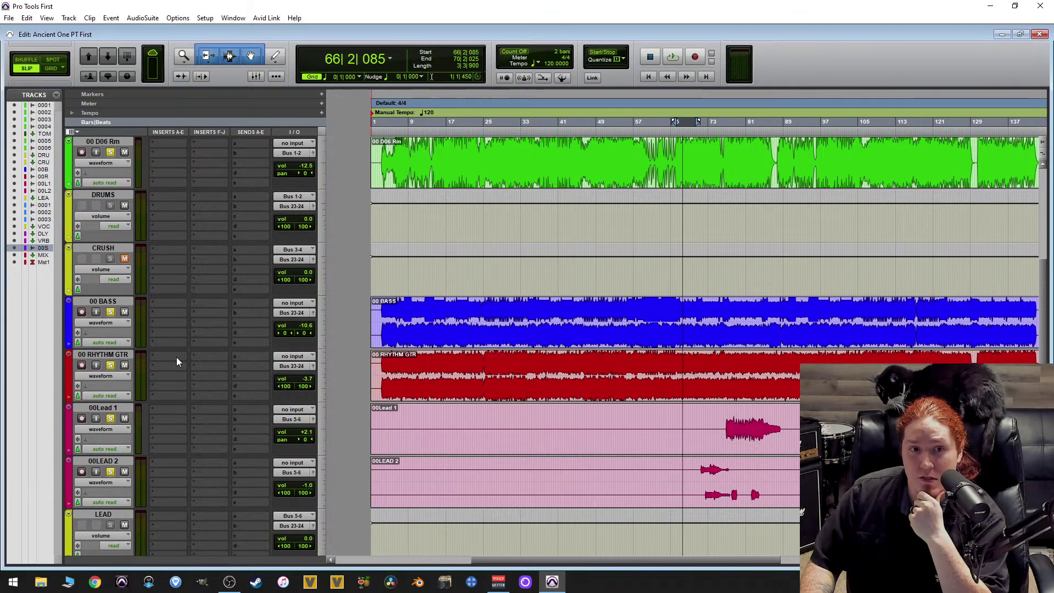
click(587, 358)
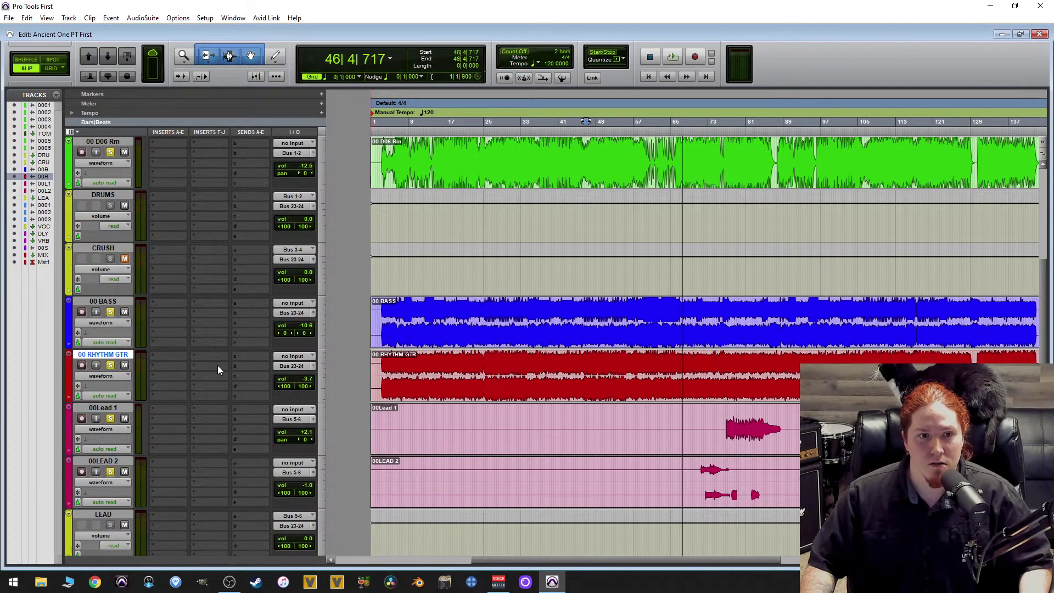
click(110, 365)
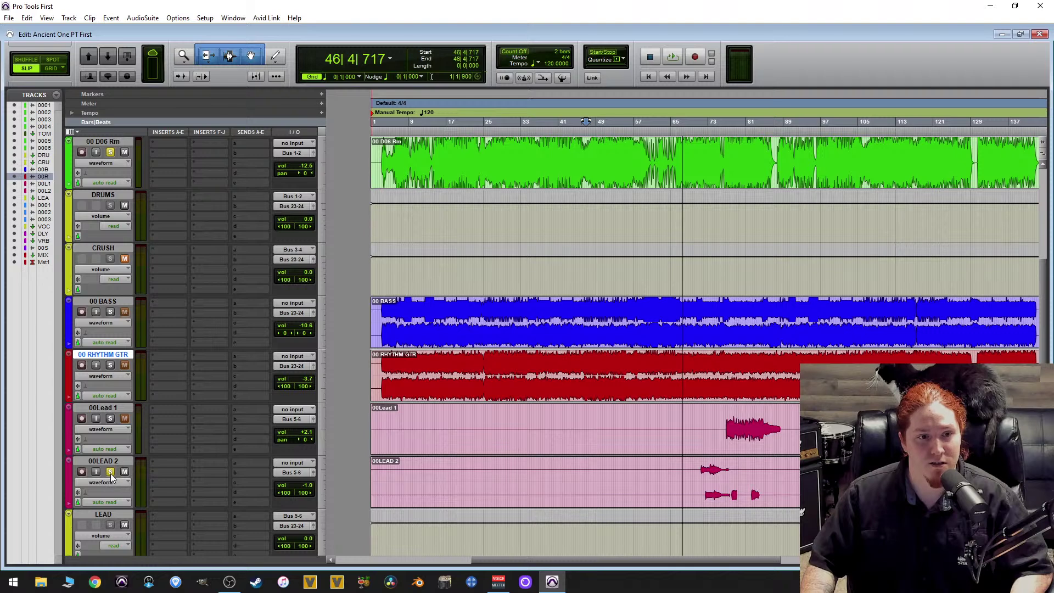
scroll(110, 474, down, 3)
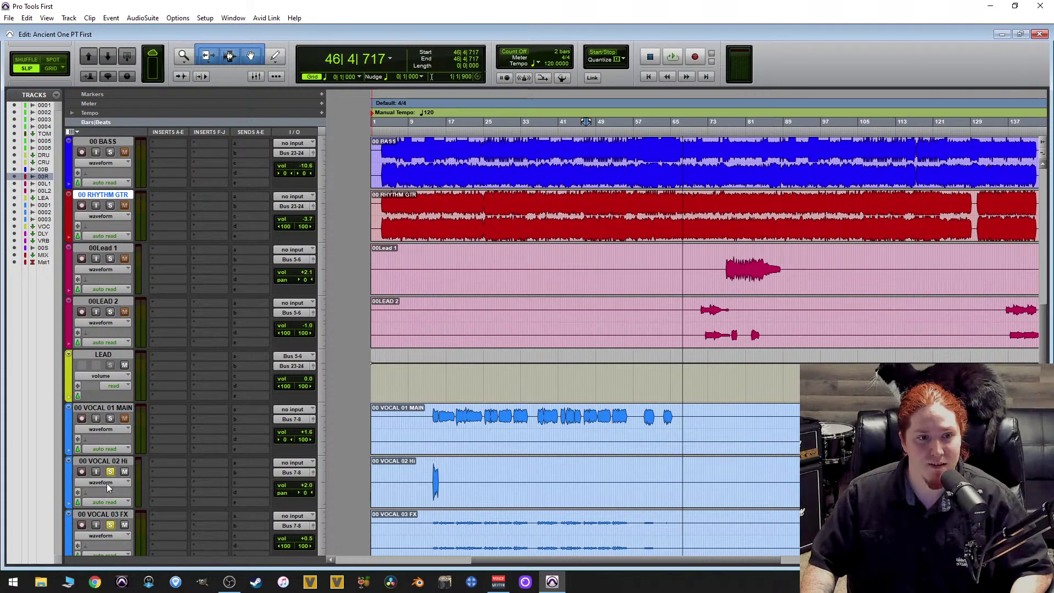
scroll(109, 496, down, 4)
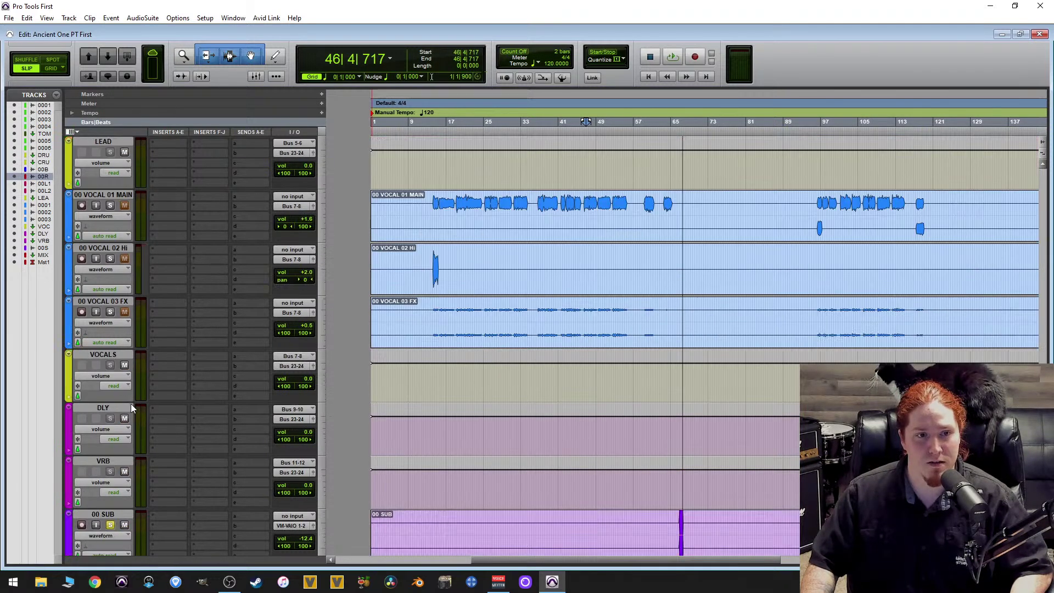
scroll(112, 523, down, 3)
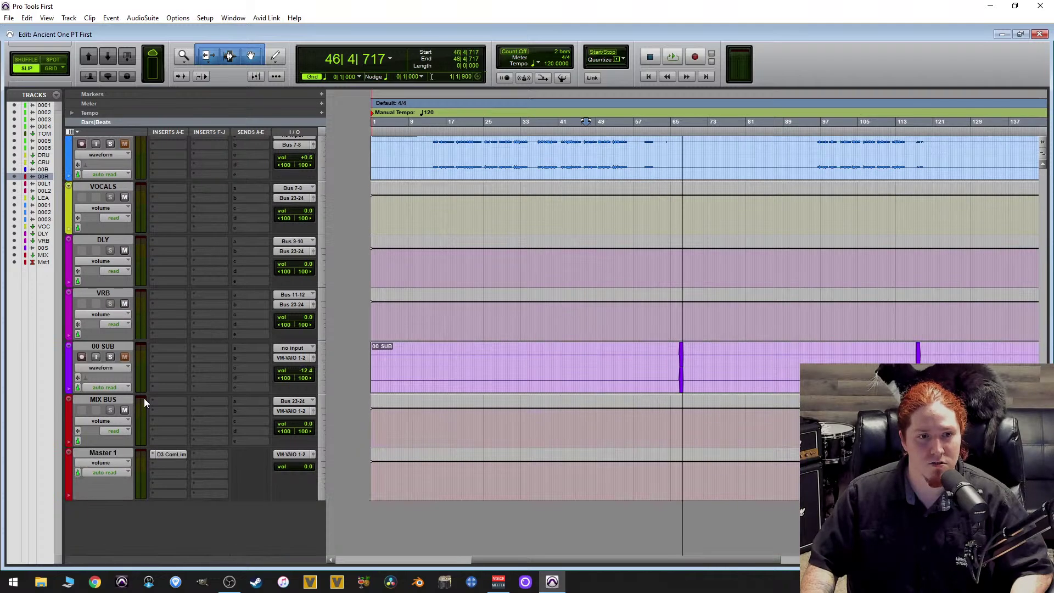
Select the drum tracks from 00 D01 KICK through 00 D06 Rm and turn off their solo.
scroll(117, 336, up, 5)
scroll(117, 336, up, 10)
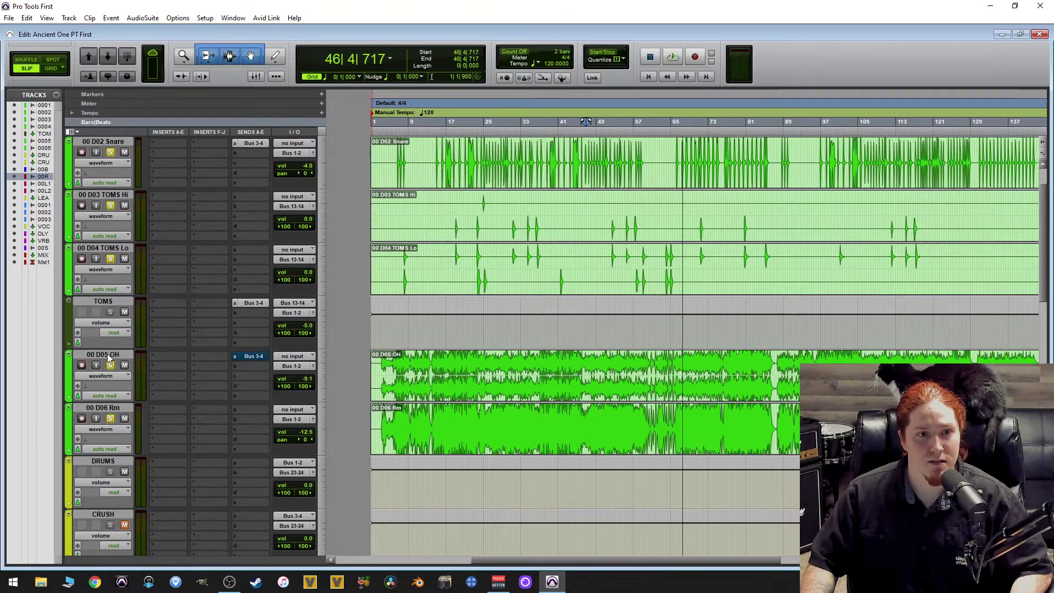
click(103, 407)
scroll(130, 269, up, 1)
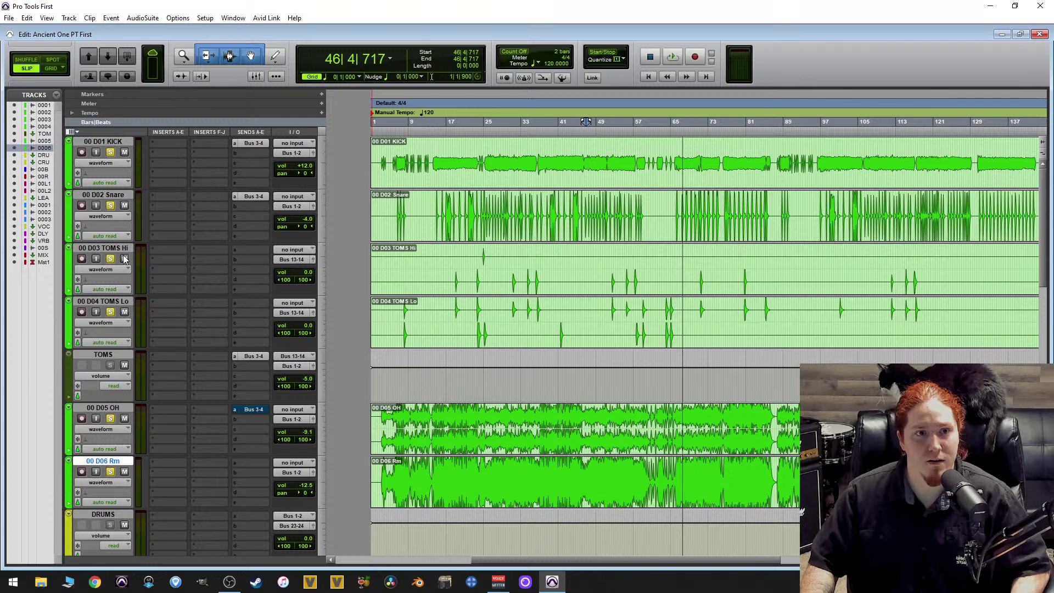
shift+click(114, 142)
click(110, 152)
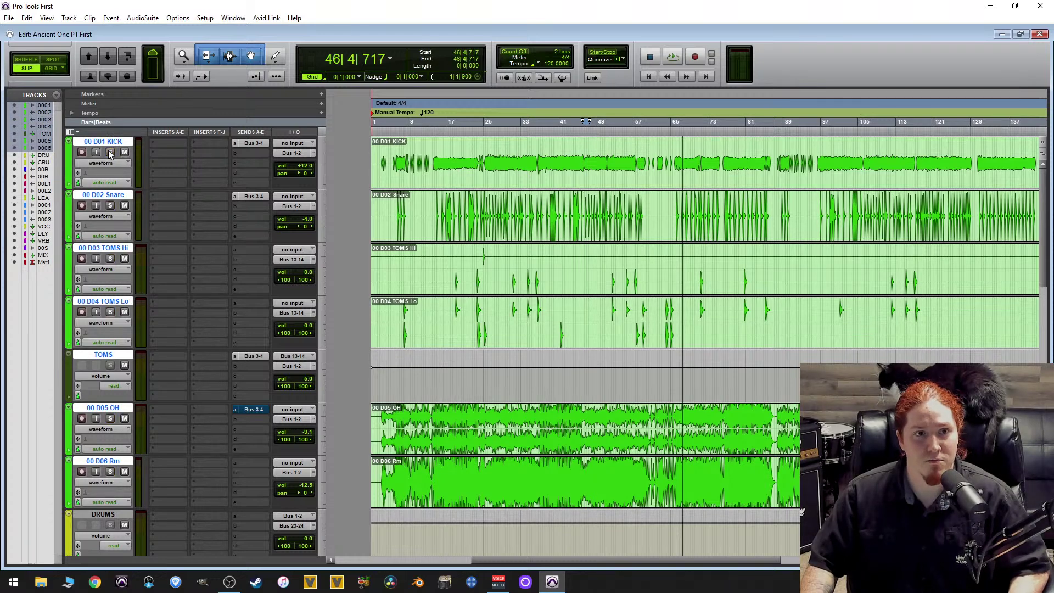
Solo 00 RHYTHM GTR and play it briefly from about bar 47.
scroll(605, 353, down, 6)
click(591, 354)
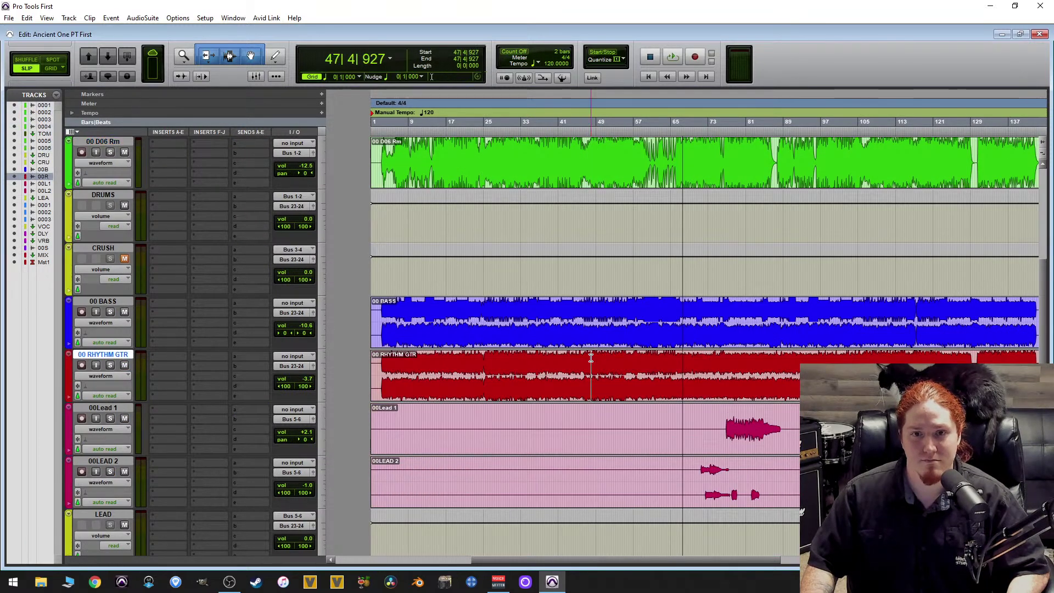
click(109, 365)
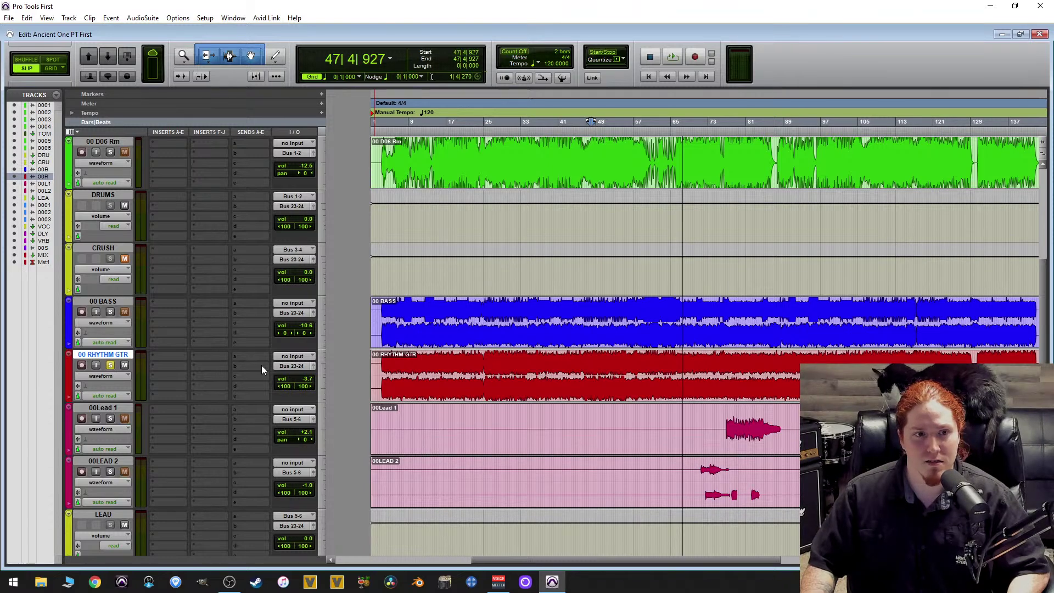
key(space)
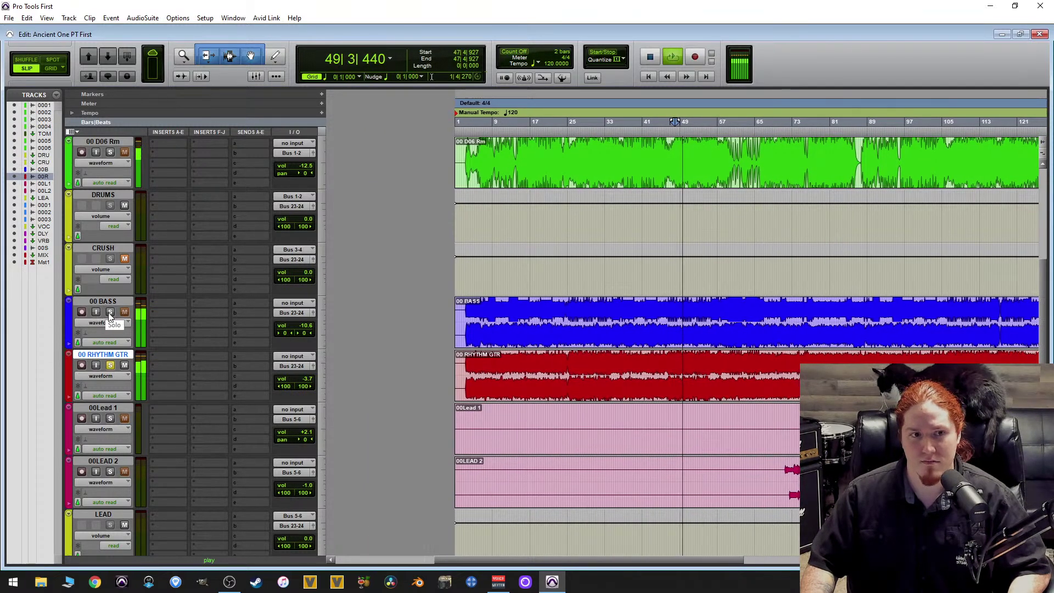
key(space)
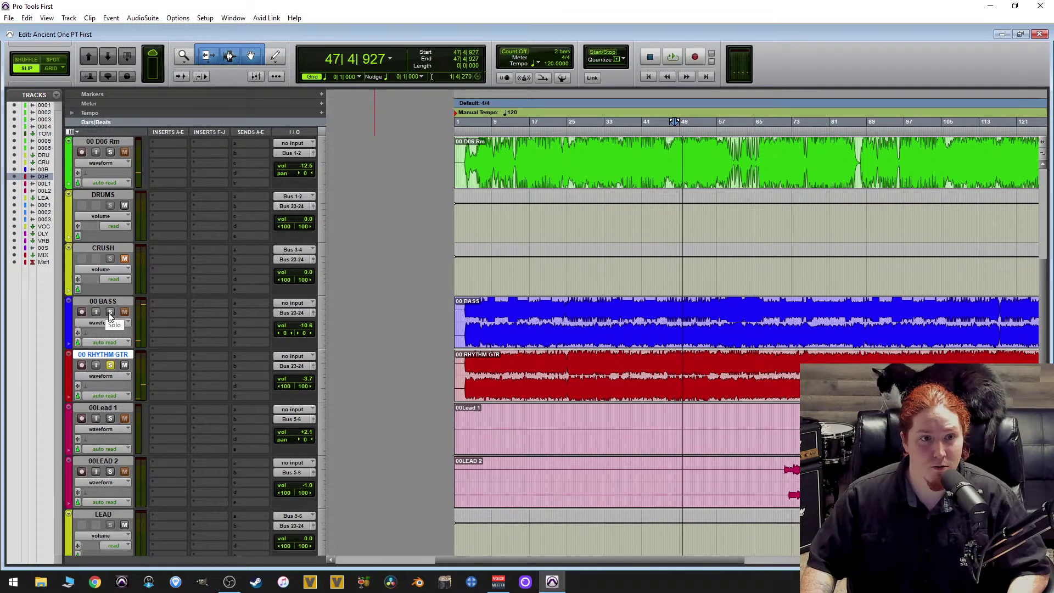
Switch the solo from 00 RHYTHM GTR to 00 BASS, play the passage from bar 47, and unsolo the bass.
click(110, 313)
click(111, 366)
key(space)
click(110, 313)
click(110, 312)
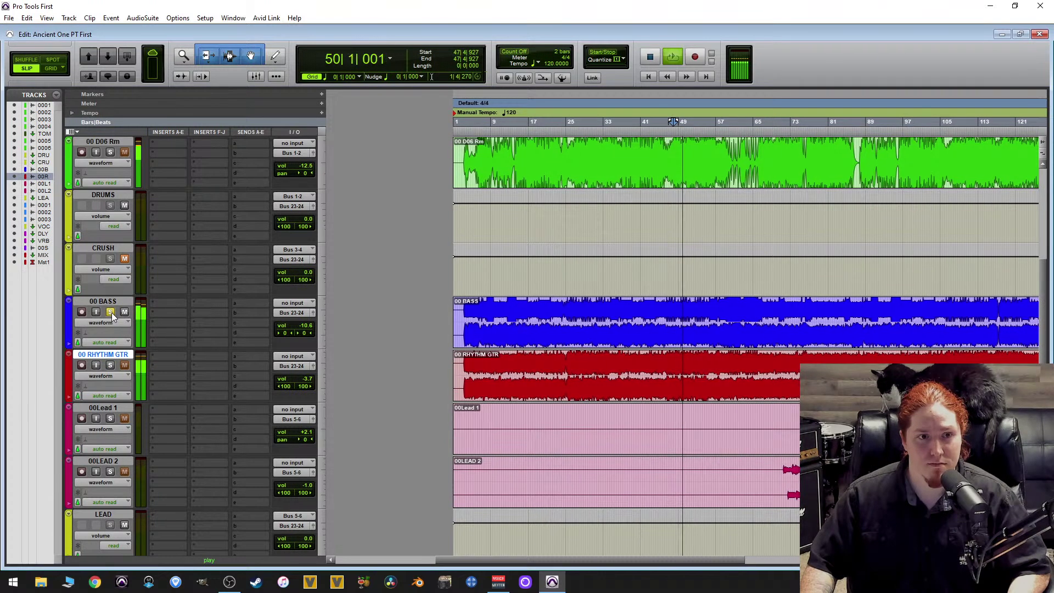
key(space)
click(111, 311)
Solo all drum tracks from 00 D01 KICK through 00 D06 Rm, play them from bar 47, and unsolo them.
scroll(157, 322, up, 3)
click(104, 302)
scroll(104, 302, up, 3)
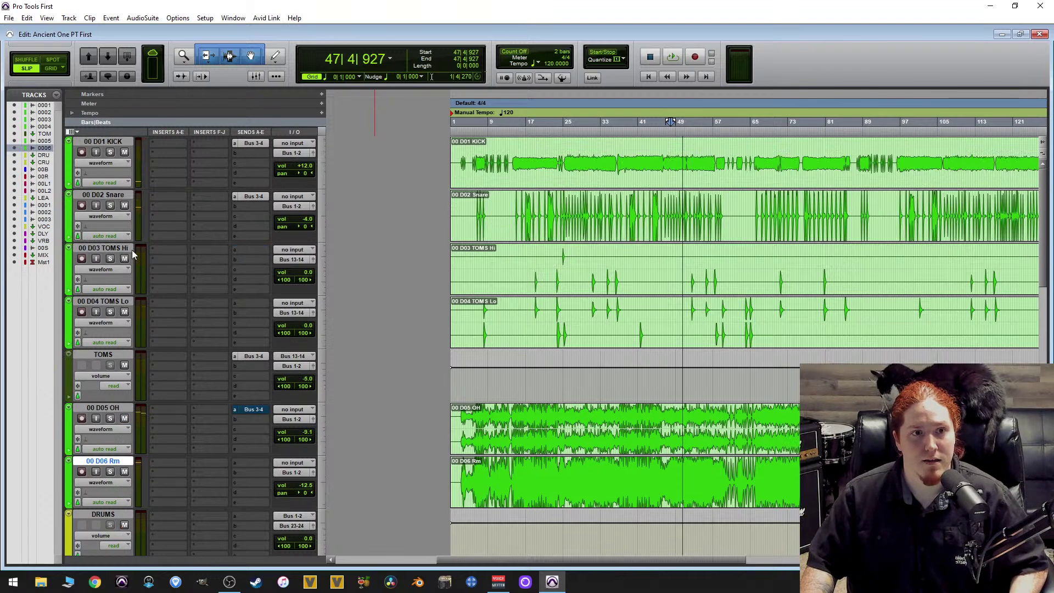
shift+click(104, 142)
alt+shift+click(110, 152)
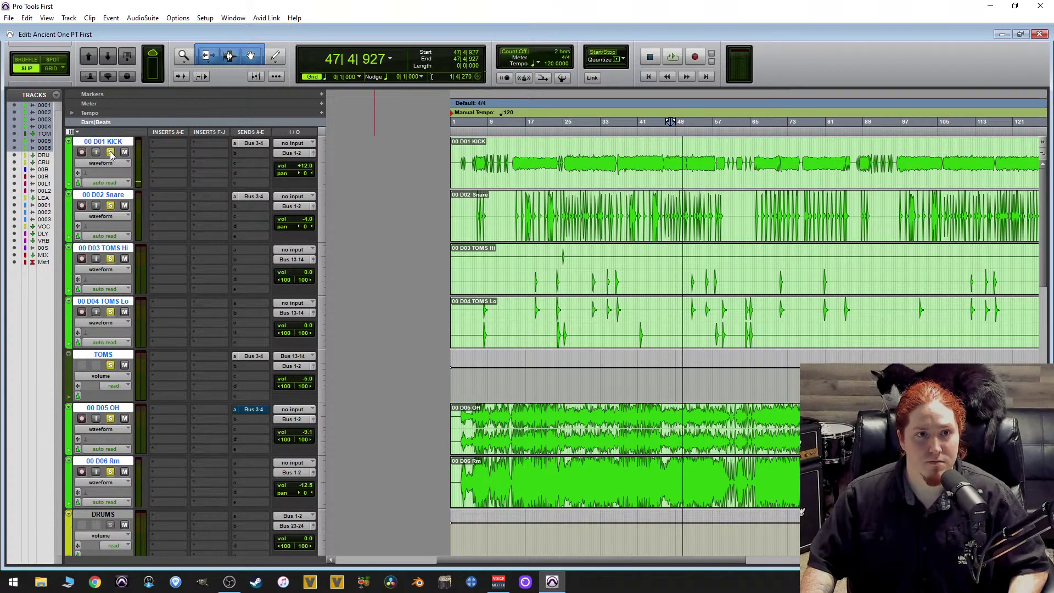
key(space)
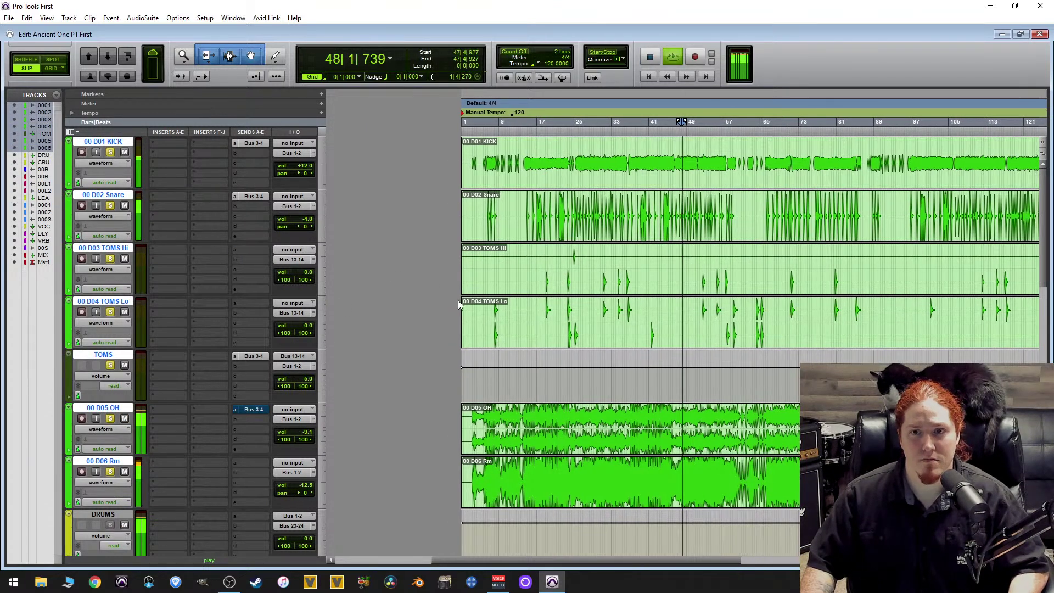
key(space)
alt+click(111, 365)
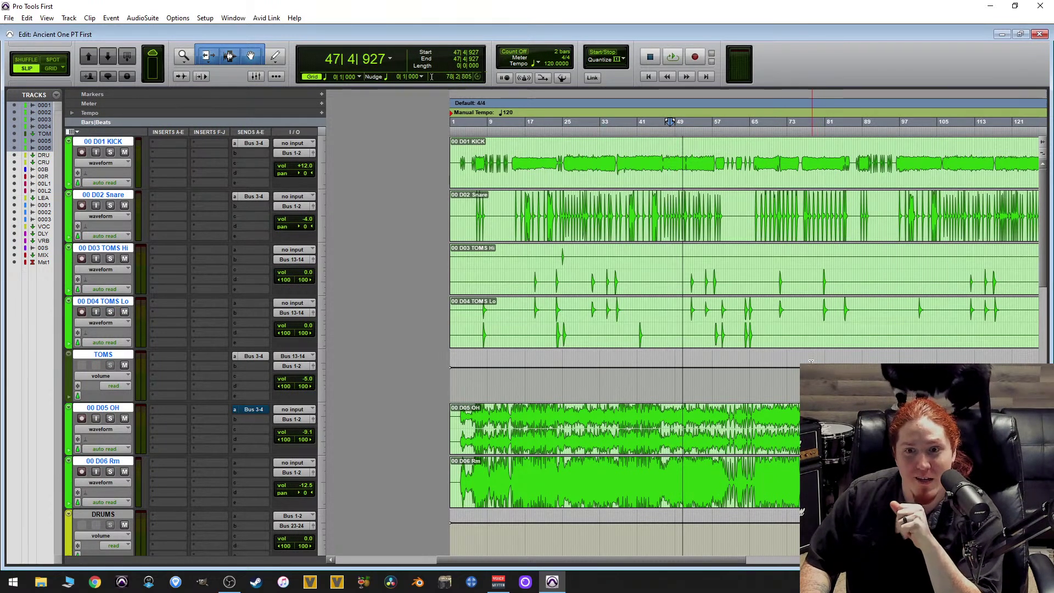
Select the 00 D03 TOMS Hi and 00 D04 TOMS Lo tracks, followed by the TOMS bus alone.
scroll(814, 412, down, 5)
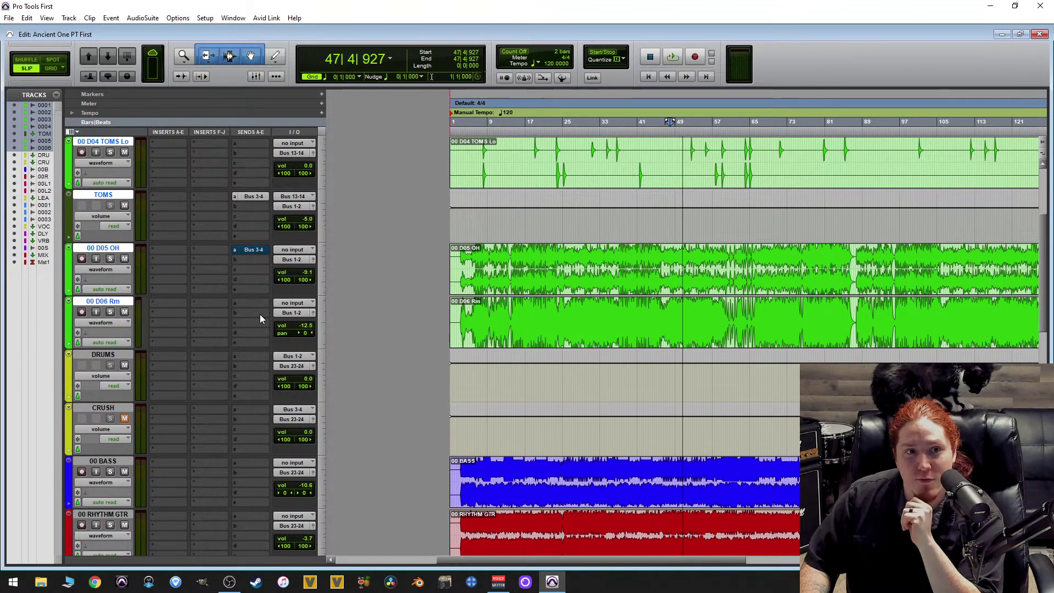
scroll(200, 315, up, 5)
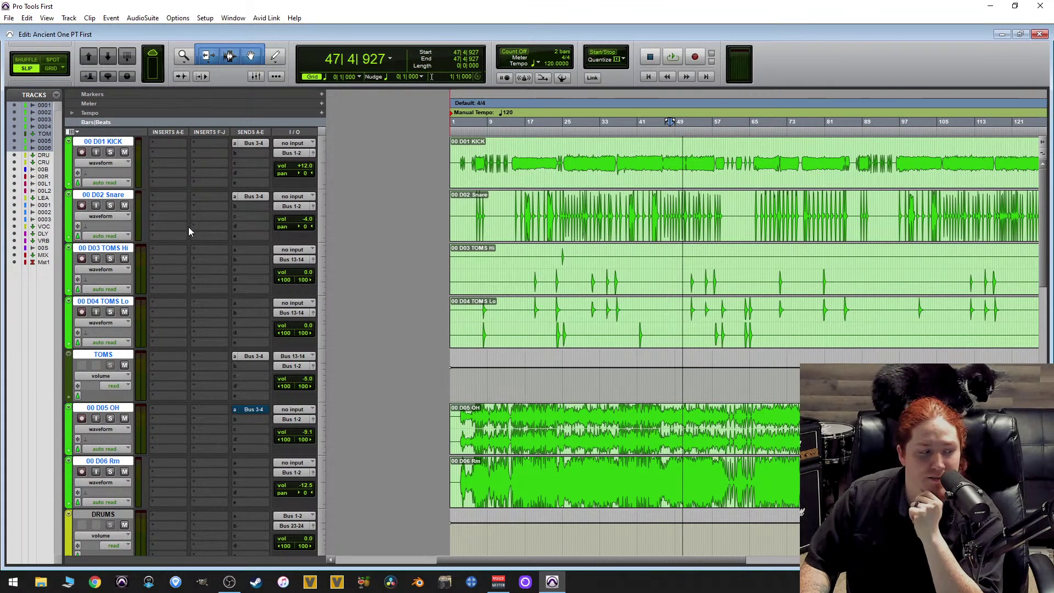
ctrl+click(116, 249)
click(116, 249)
shift+click(107, 300)
click(117, 355)
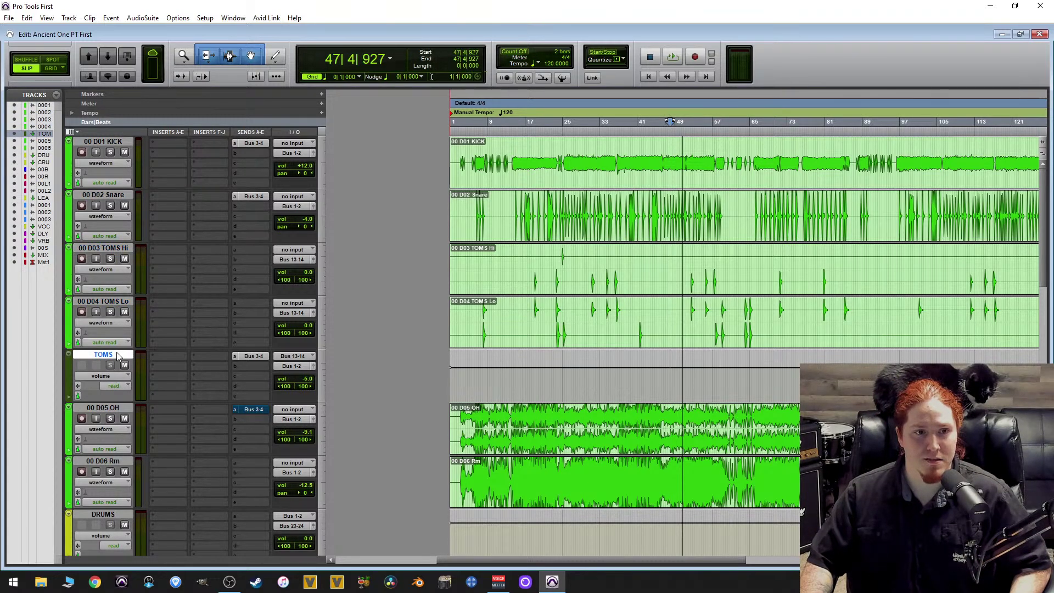
Select the 00 D05 OH track and review the sends and output routing of the drum tracks, DRUMS and CRUSH.
scroll(184, 298, down, 2)
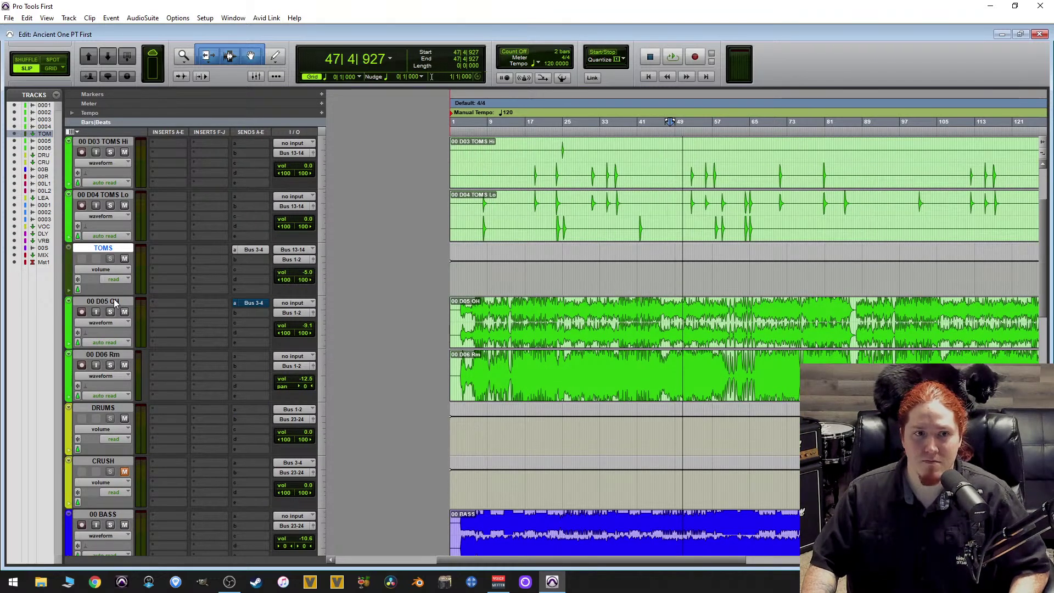
click(114, 301)
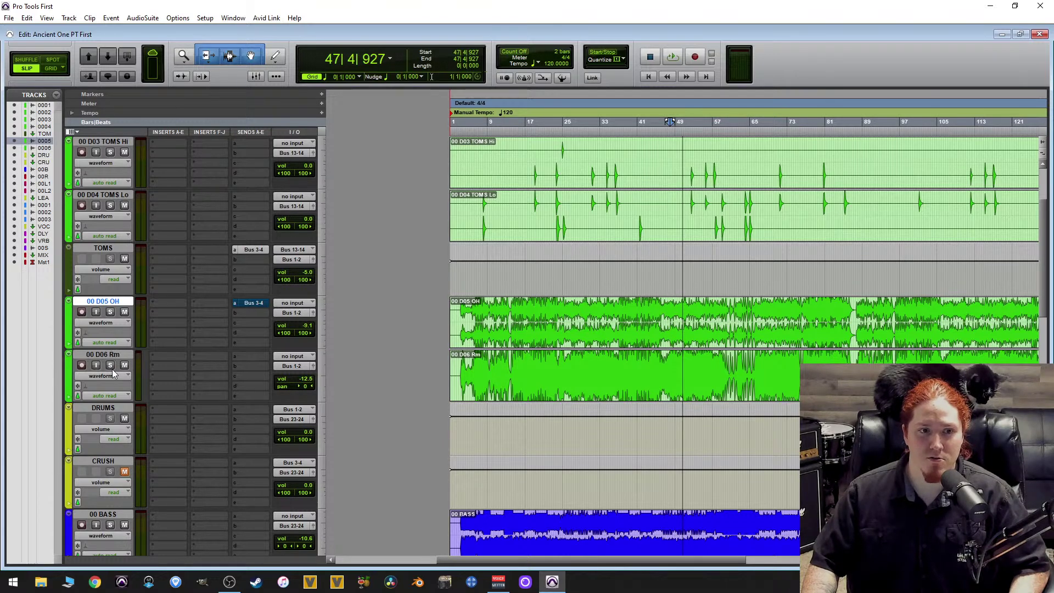
scroll(245, 250, up, 2)
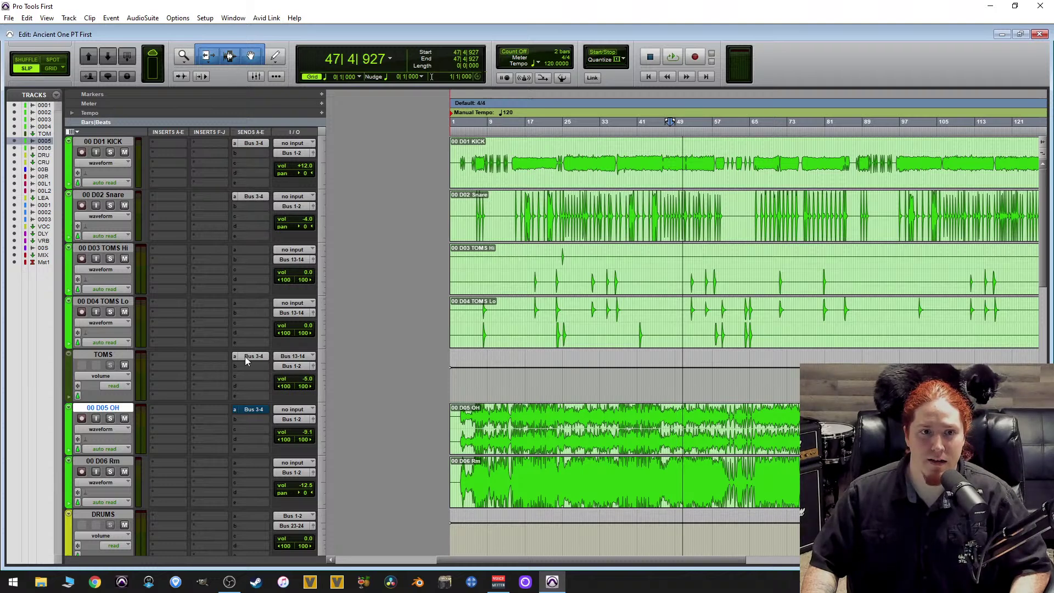
scroll(346, 315, down, 3)
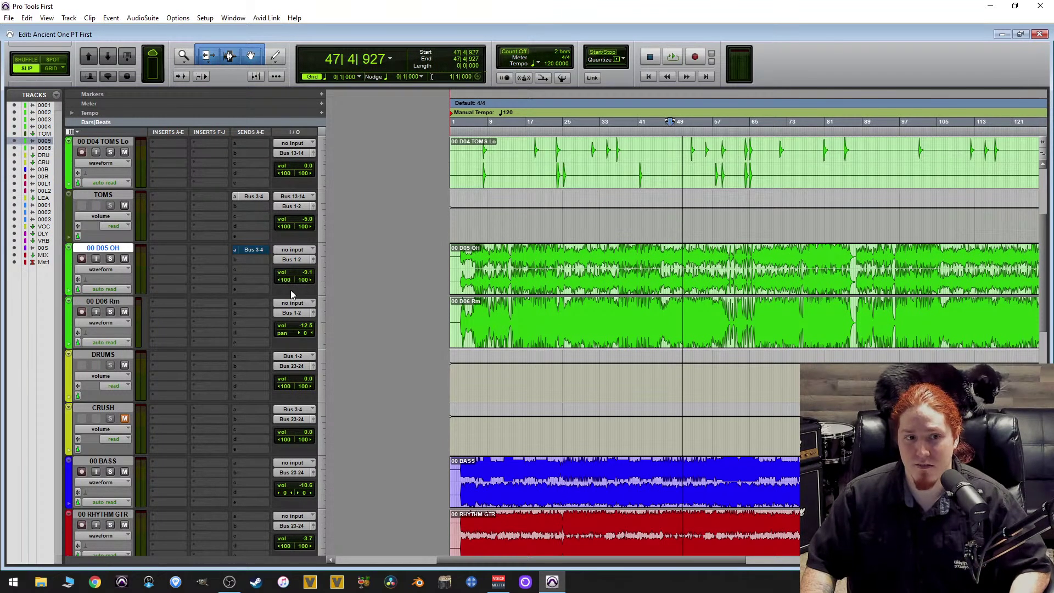
scroll(230, 234, down, 1)
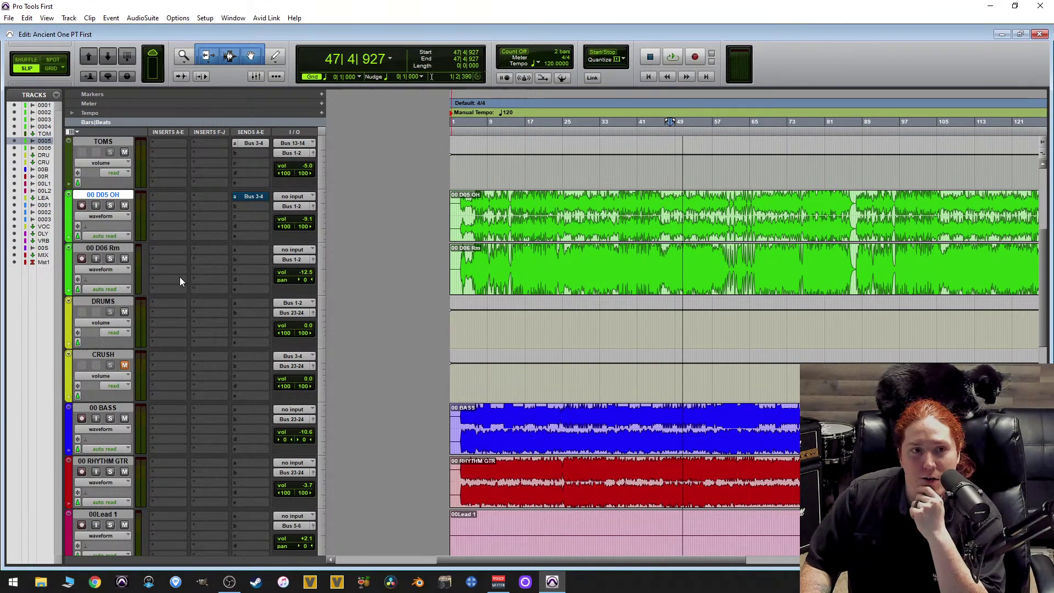
Insert the EQ3 7-Band (mono) plug-in in the first insert slot of the 00 D06 Rm track.
click(171, 249)
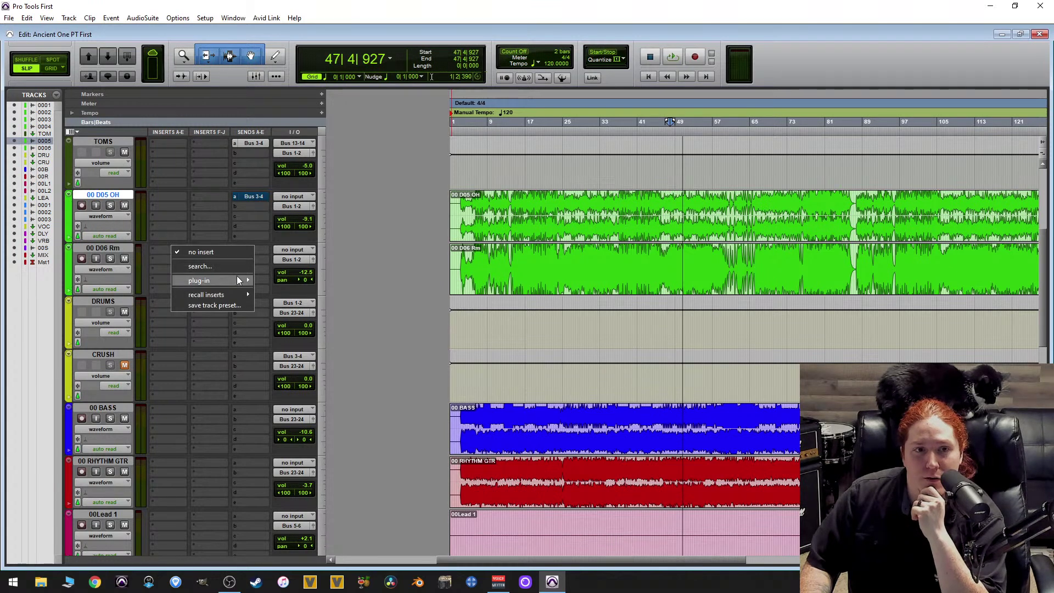
mouse_move(233, 281)
mouse_move(309, 282)
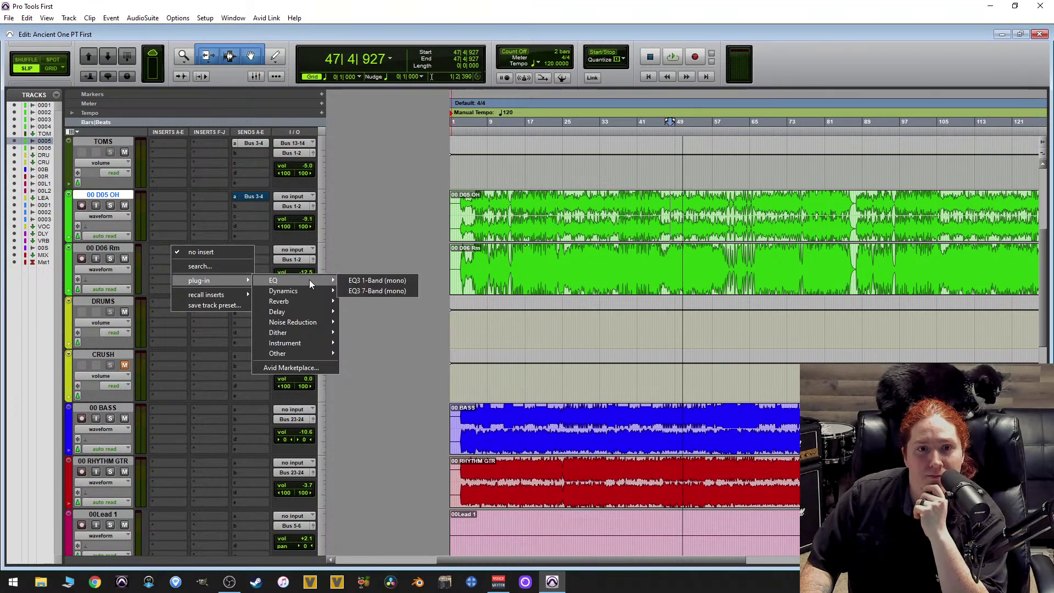
click(382, 291)
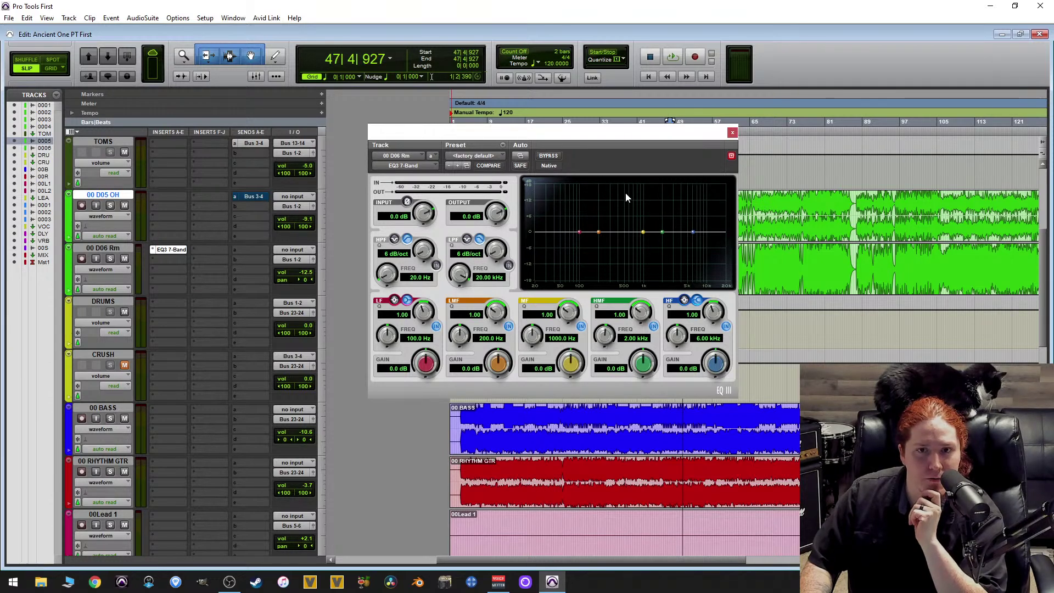
Enable the room EQ's high-pass filter at 24 dB/oct and 165.3 Hz, and remove the EQ from 00 D06 Rm.
click(435, 265)
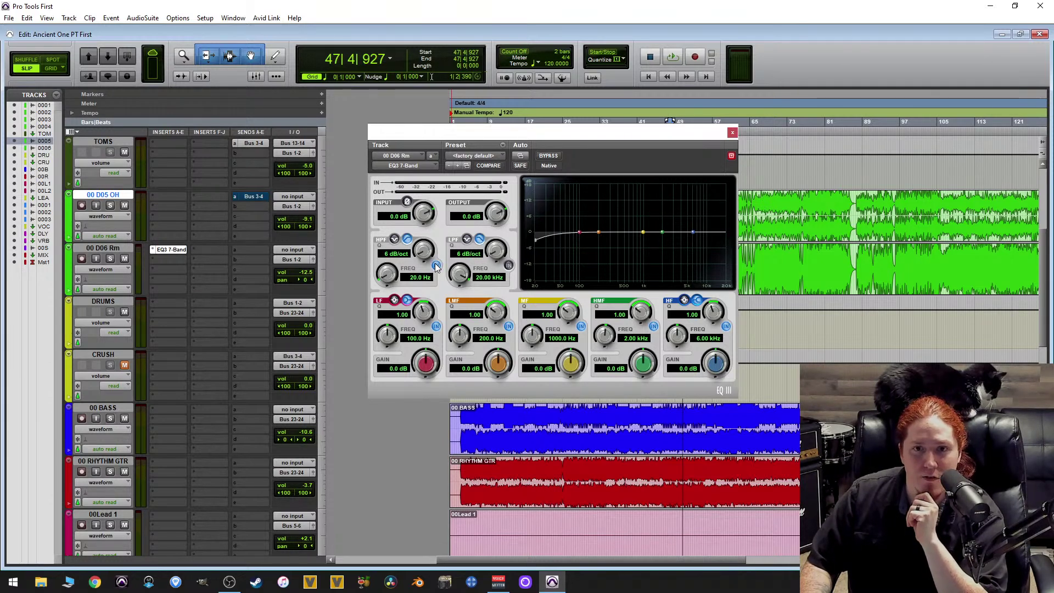
drag(429, 256, 409, 185)
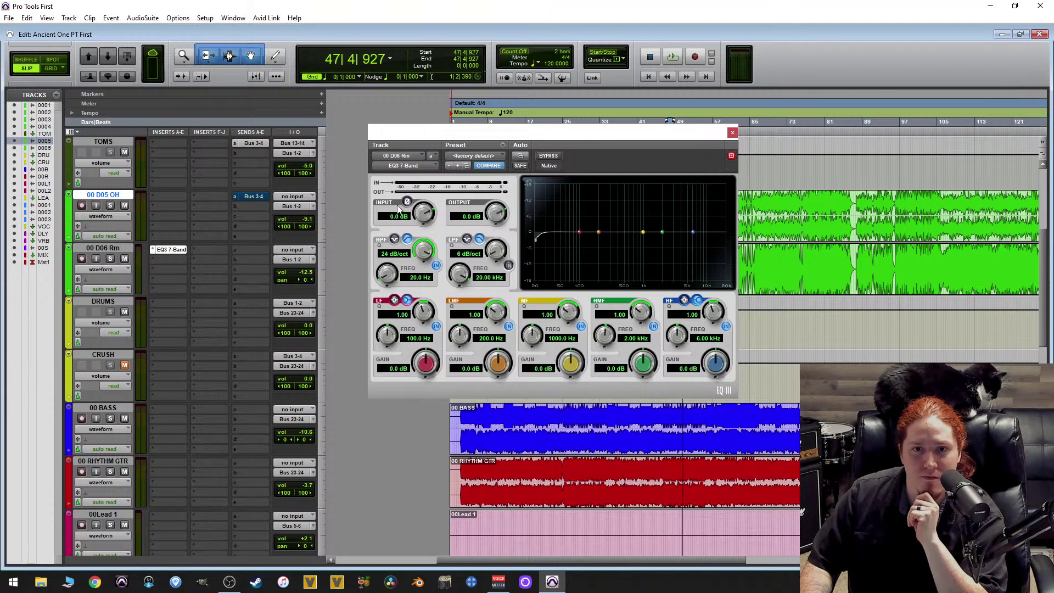
drag(384, 280, 391, 250)
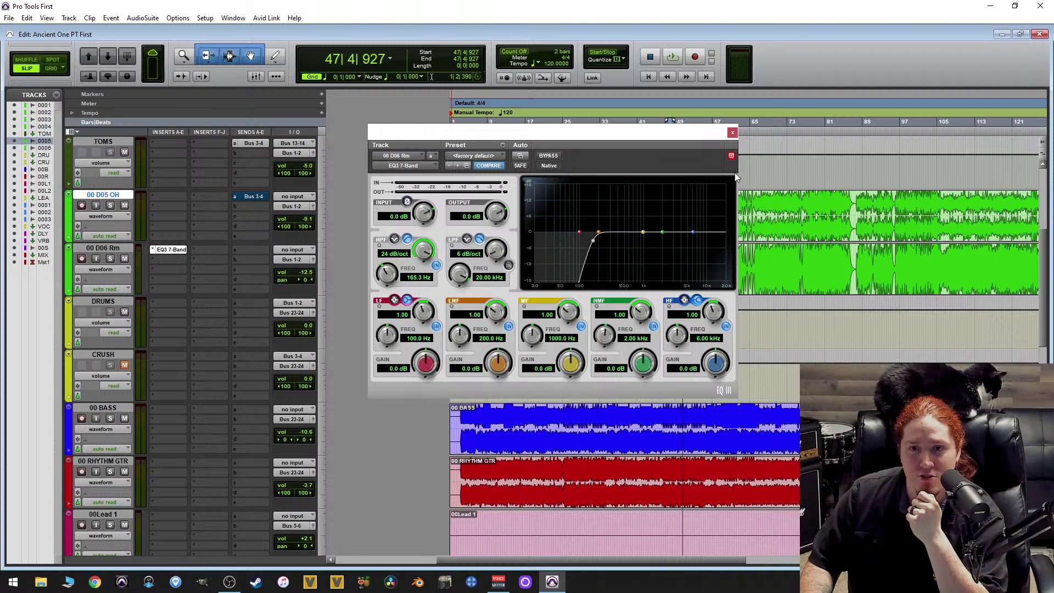
click(732, 133)
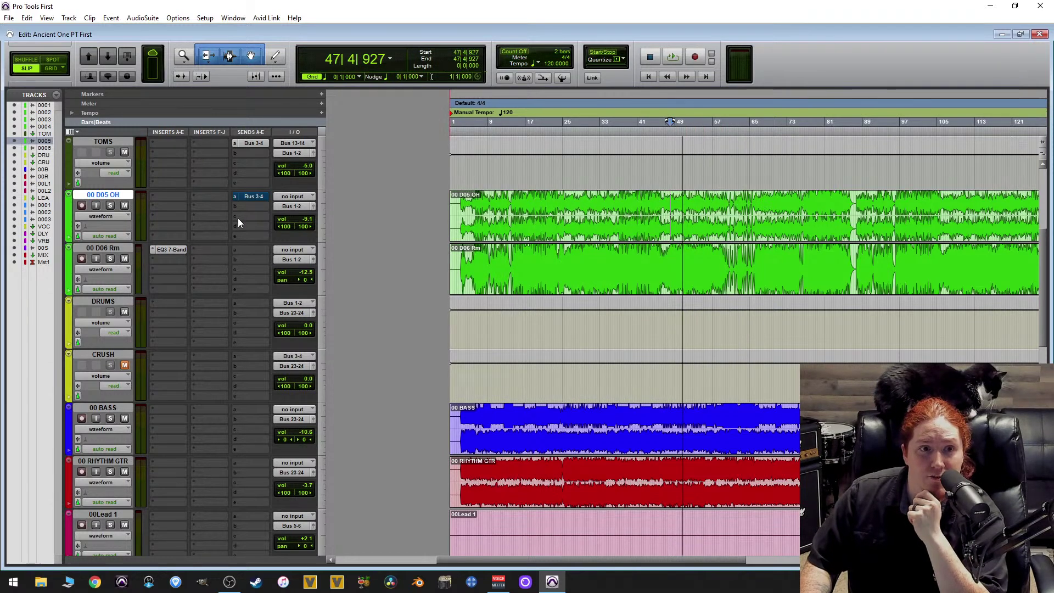
click(153, 249)
click(162, 251)
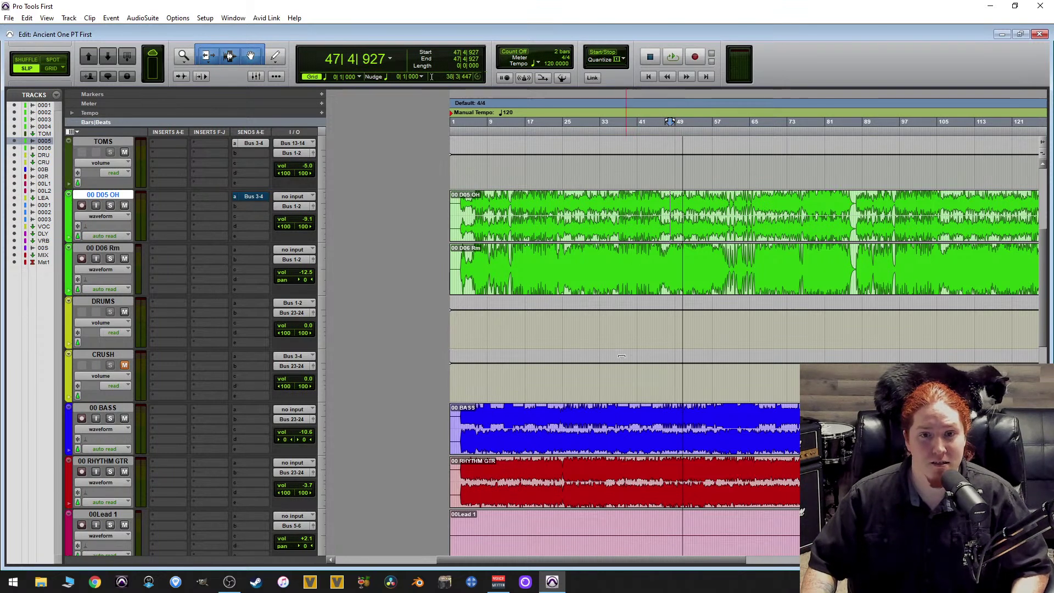
Insert the multi-mono EQ3 7-Band plug-in in the first insert slot of the 00 BASS track.
scroll(505, 311, down, 2)
click(478, 311)
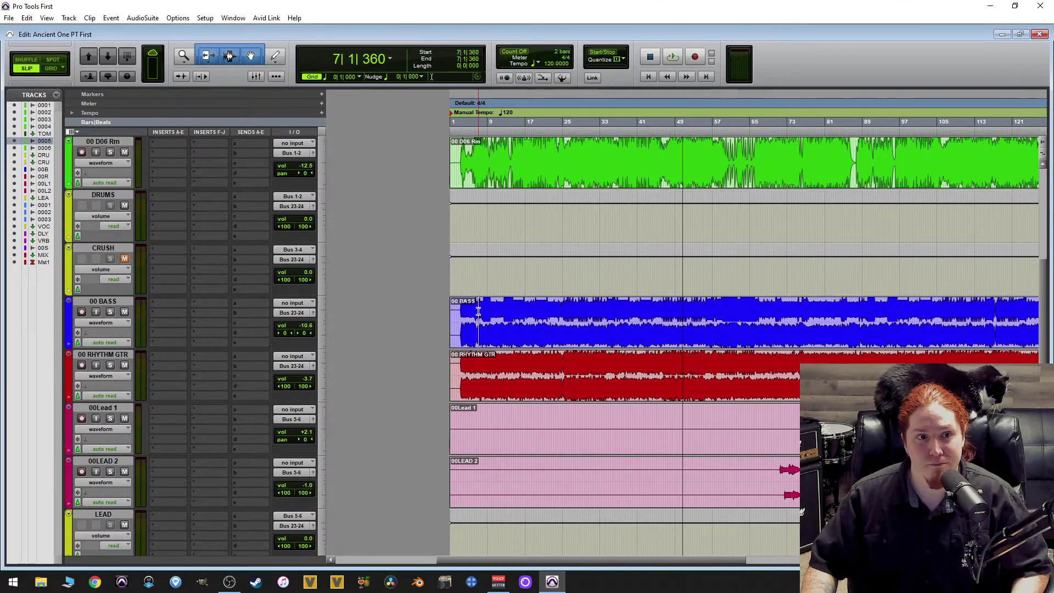
click(163, 303)
mouse_move(242, 345)
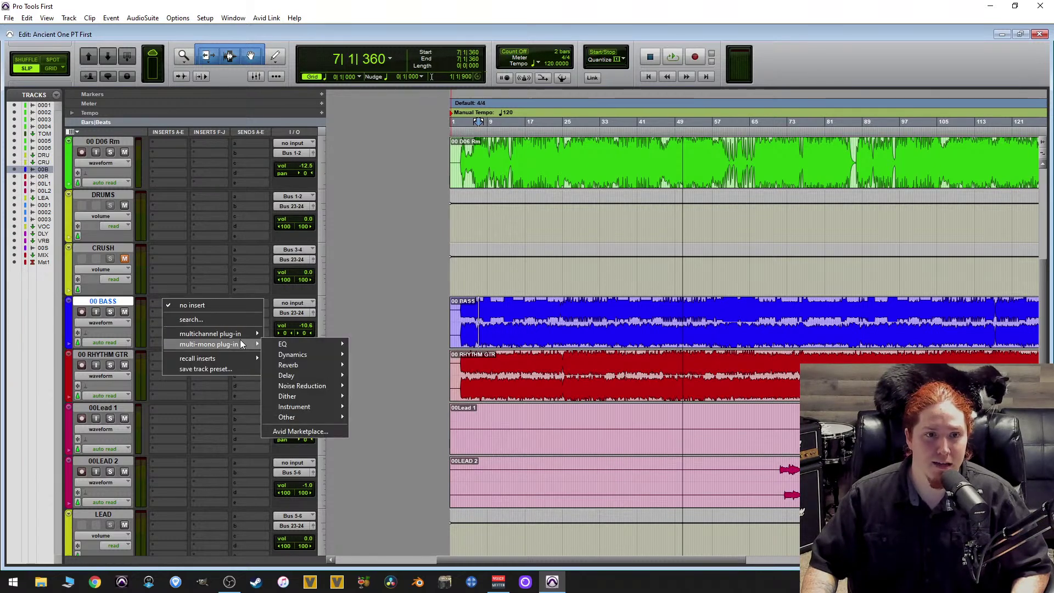
mouse_move(298, 344)
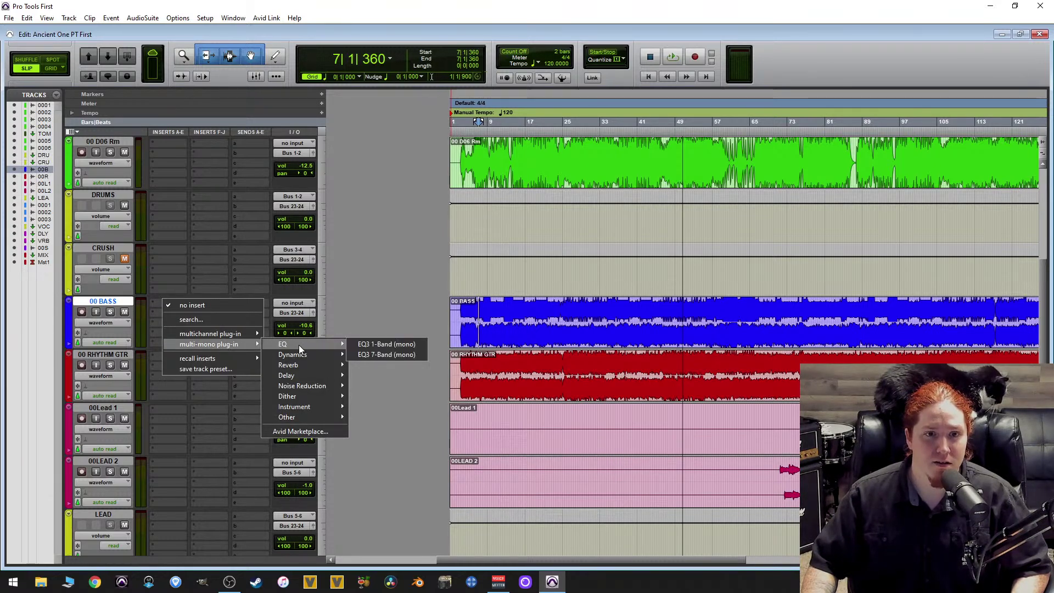
click(384, 353)
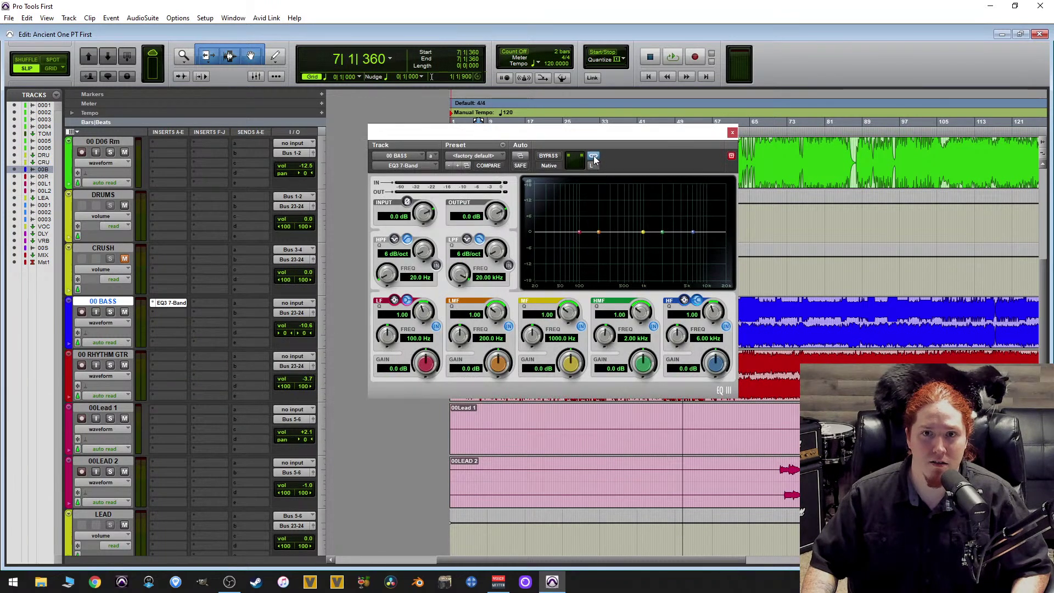
Unlink the bass EQ's channels to show the right one, and remove the EQ from 00 BASS.
click(591, 166)
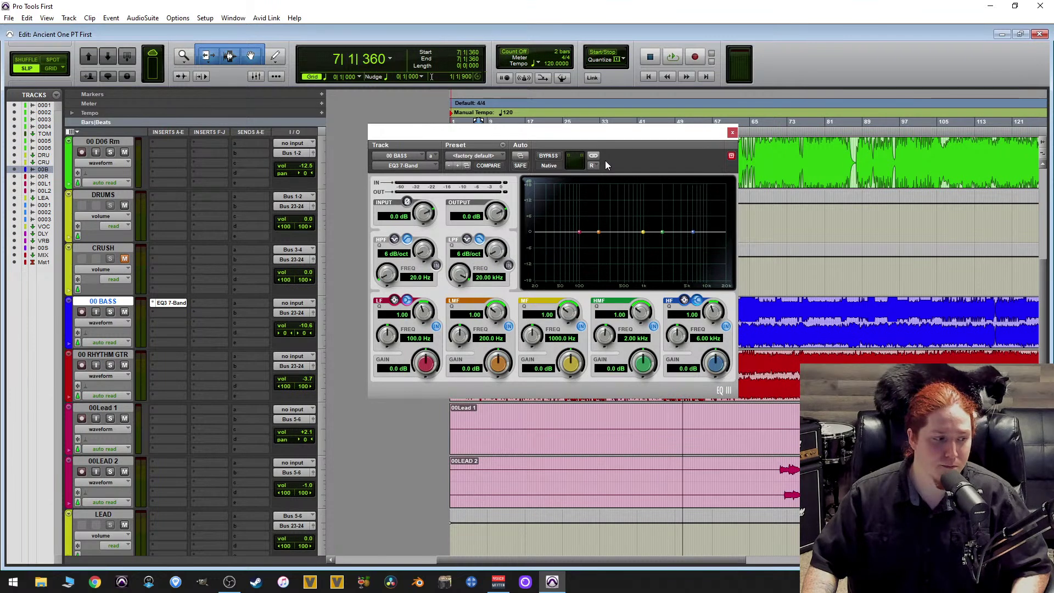
click(155, 303)
click(170, 303)
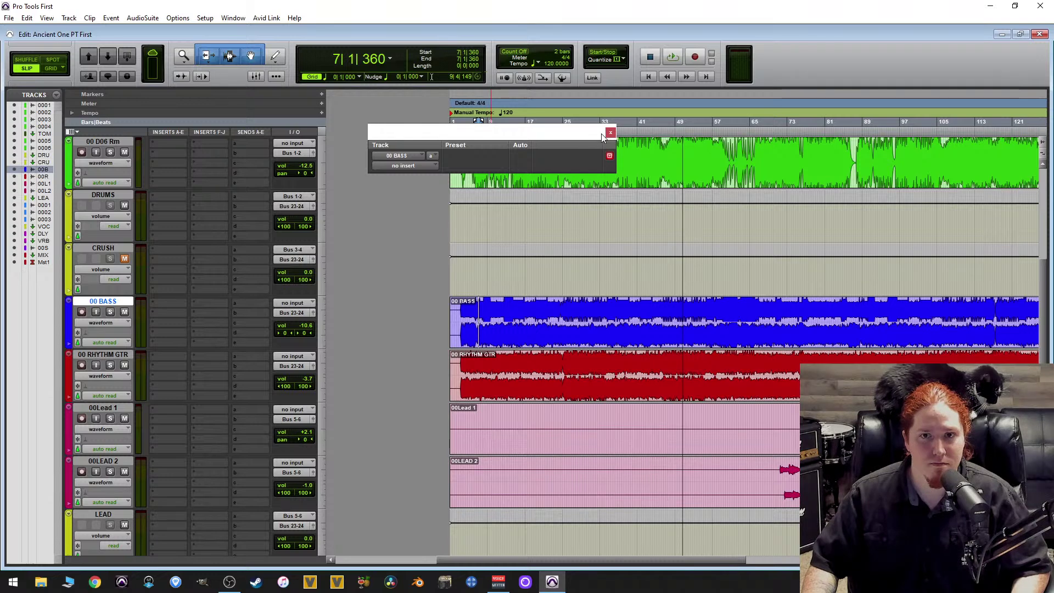
Insert the multichannel Studio Reverb (stereo) plug-in on 00 BASS and close its window.
click(176, 302)
mouse_move(256, 334)
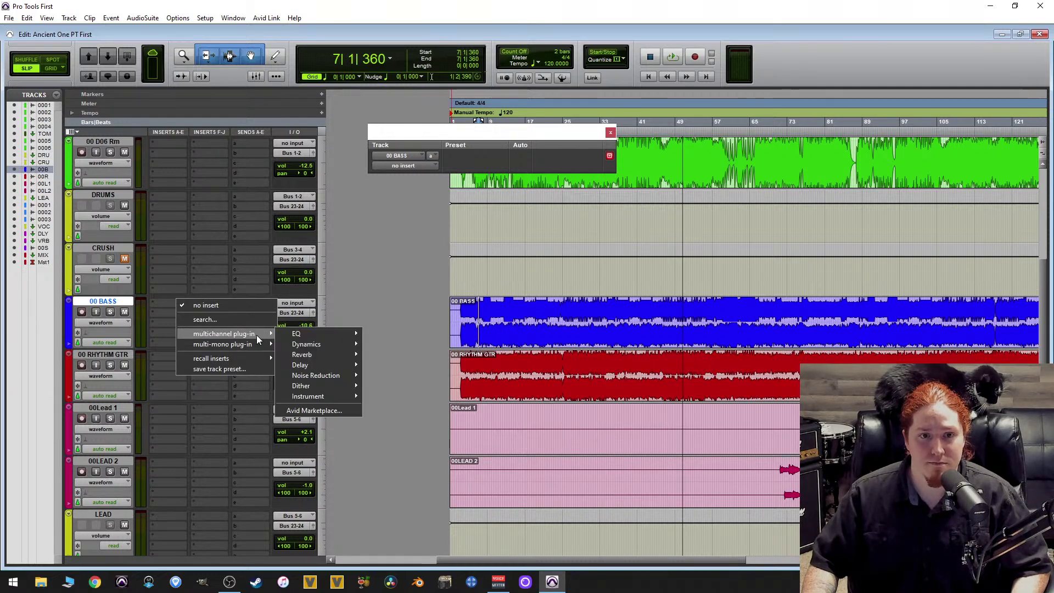
mouse_move(350, 344)
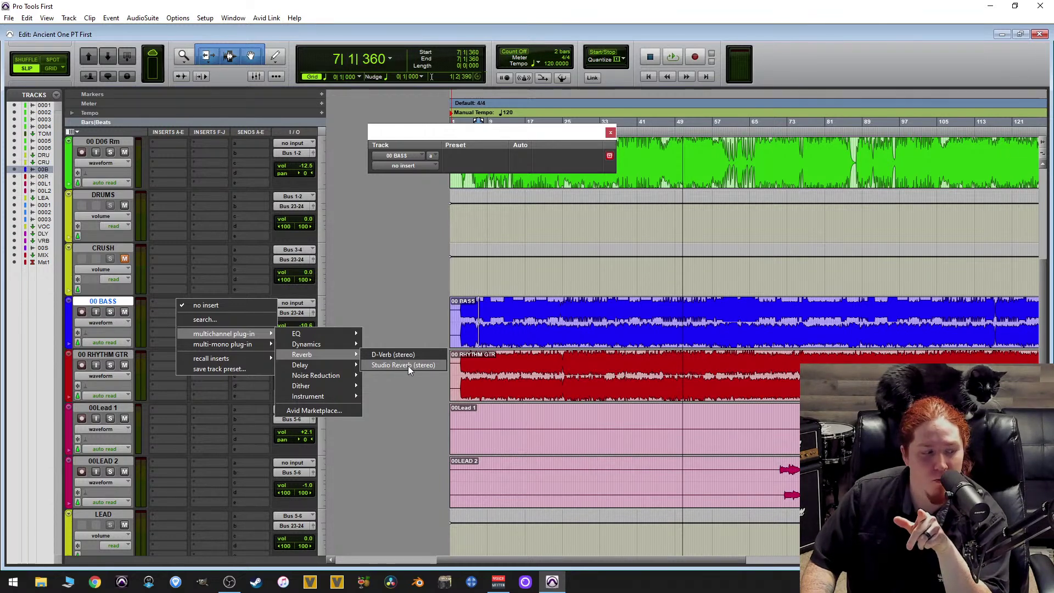
click(408, 365)
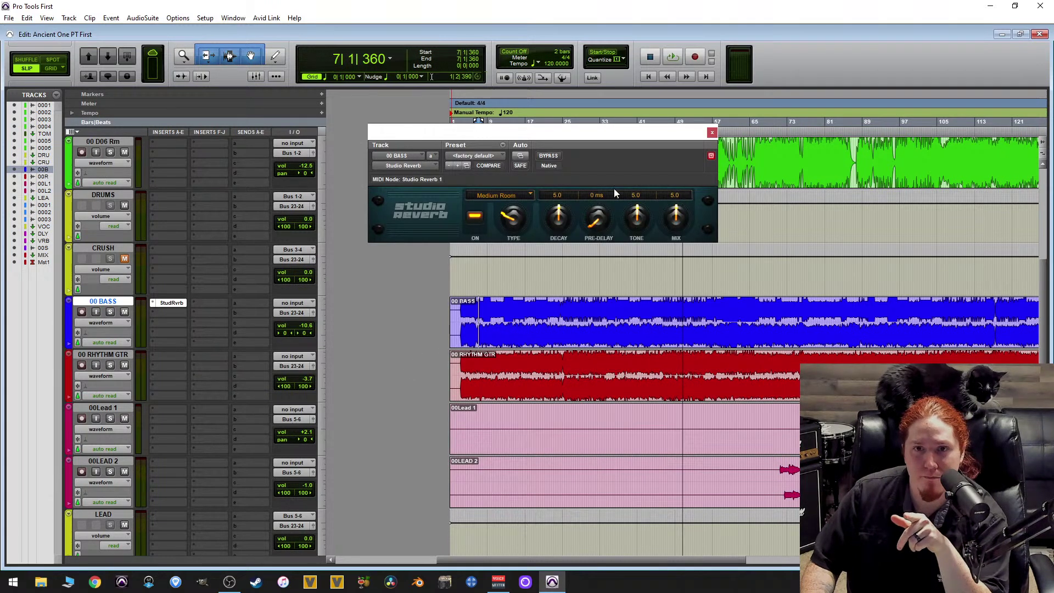
click(712, 133)
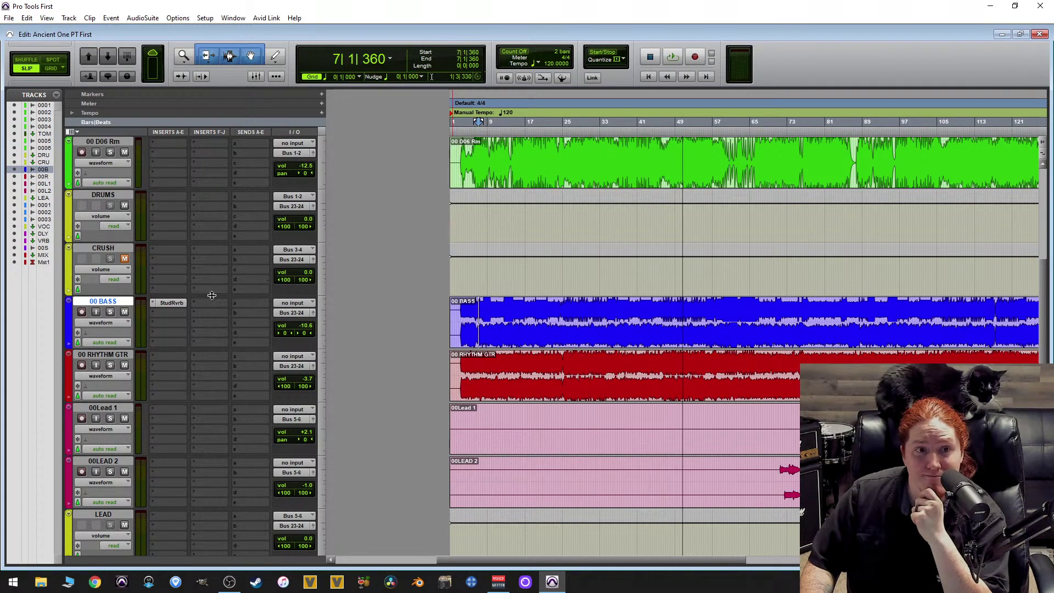
Examine the multichannel and multi-mono plug-in categories offered for the first 00 BASS insert, including Noise Reduction, Dither and Other.
click(154, 301)
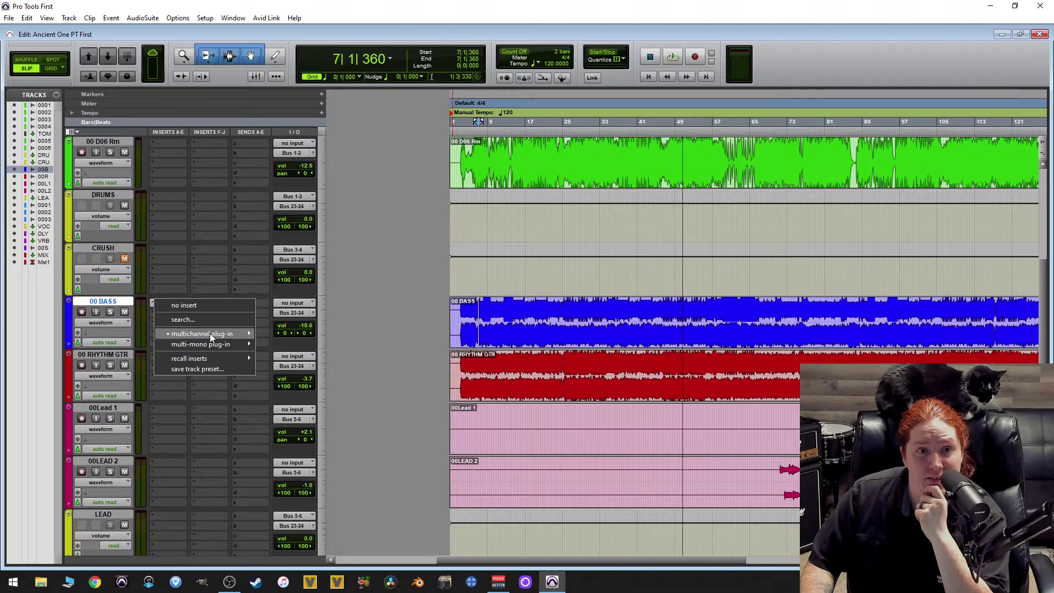
mouse_move(211, 333)
mouse_move(299, 354)
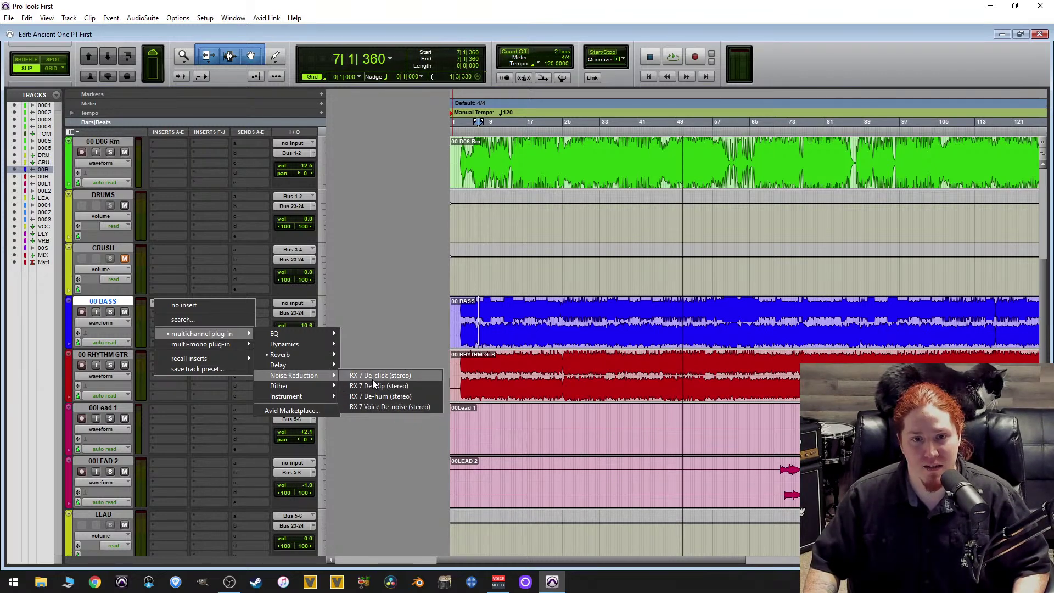
mouse_move(288, 385)
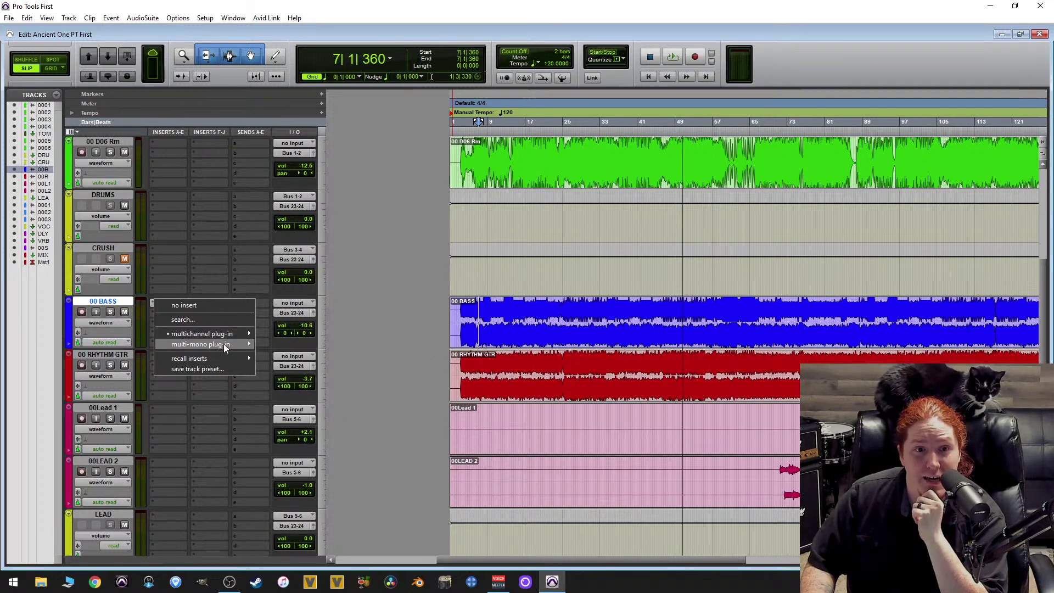
mouse_move(223, 345)
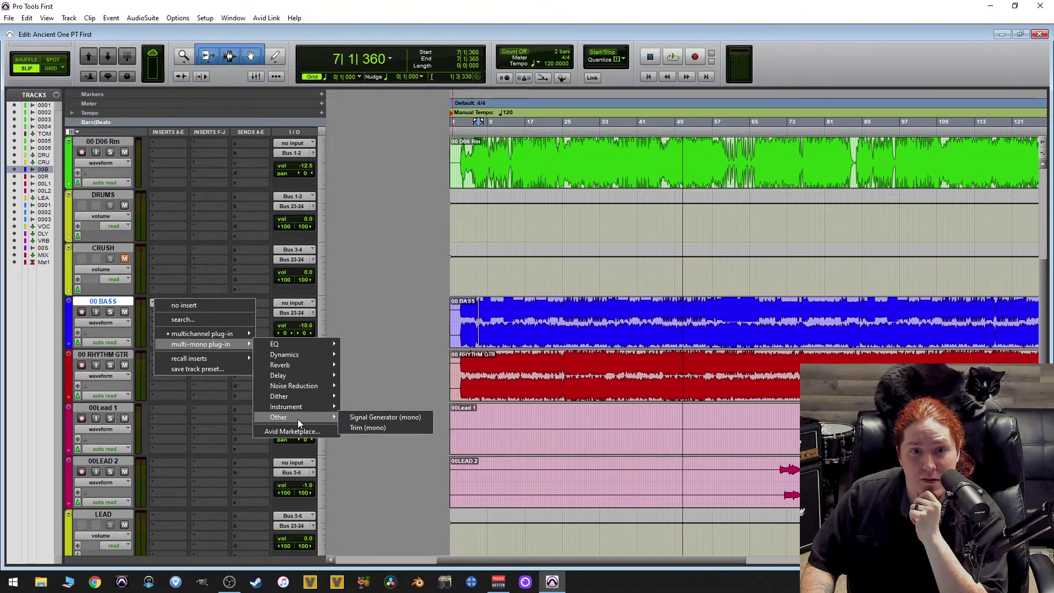
mouse_move(310, 410)
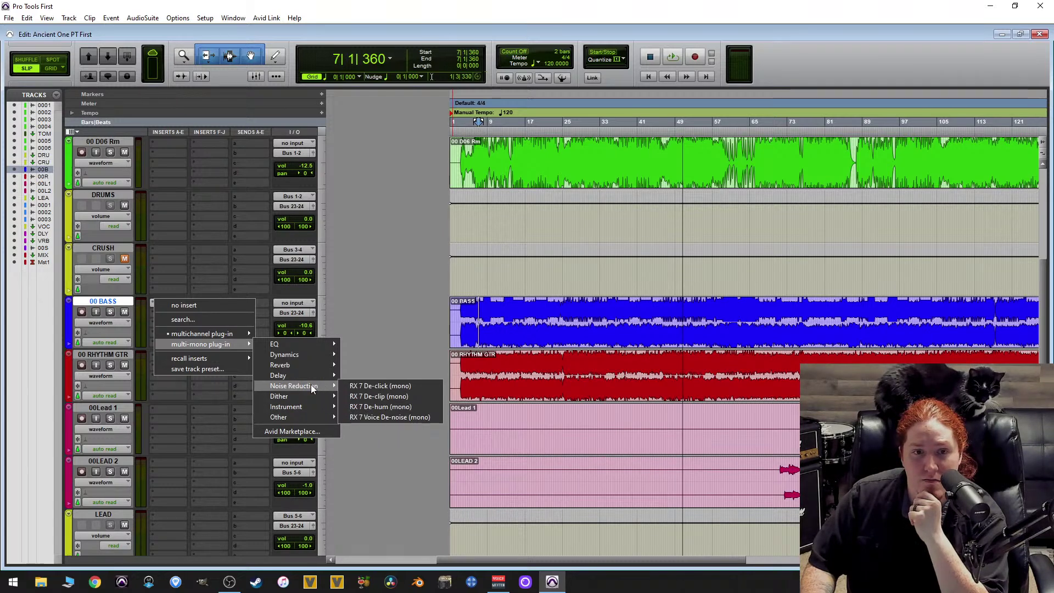
mouse_move(317, 368)
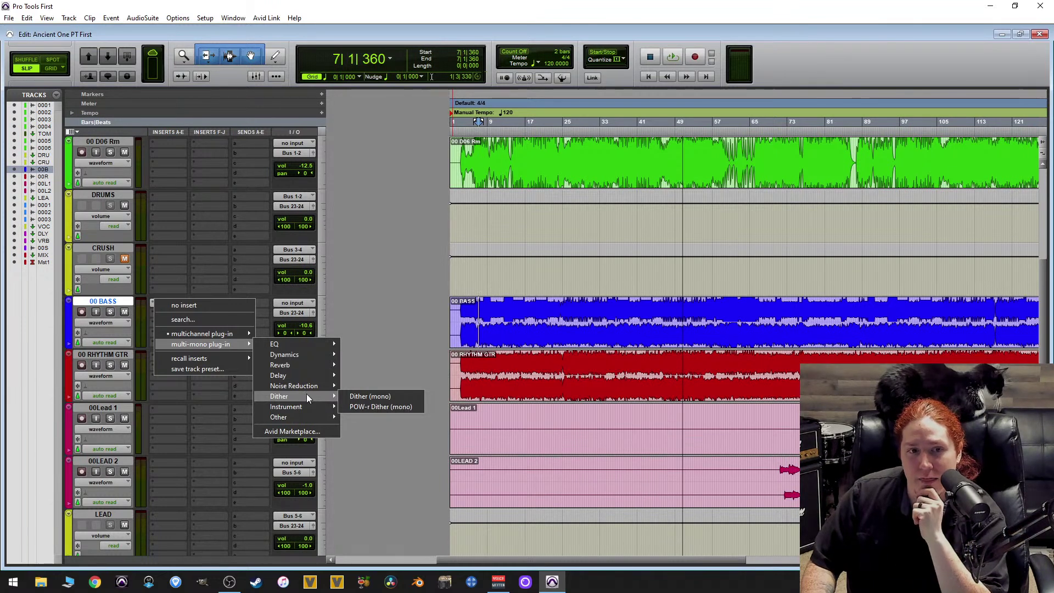
Select the passage from bar 8 to bar 23 on the 00 RHYTHM GTR clip.
click(494, 360)
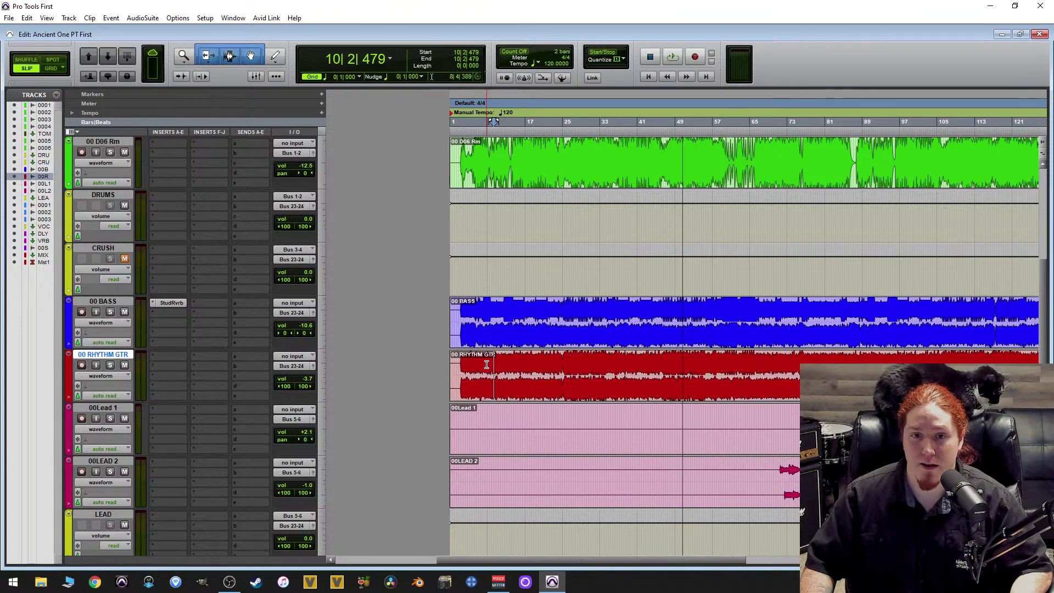
drag(487, 365, 554, 366)
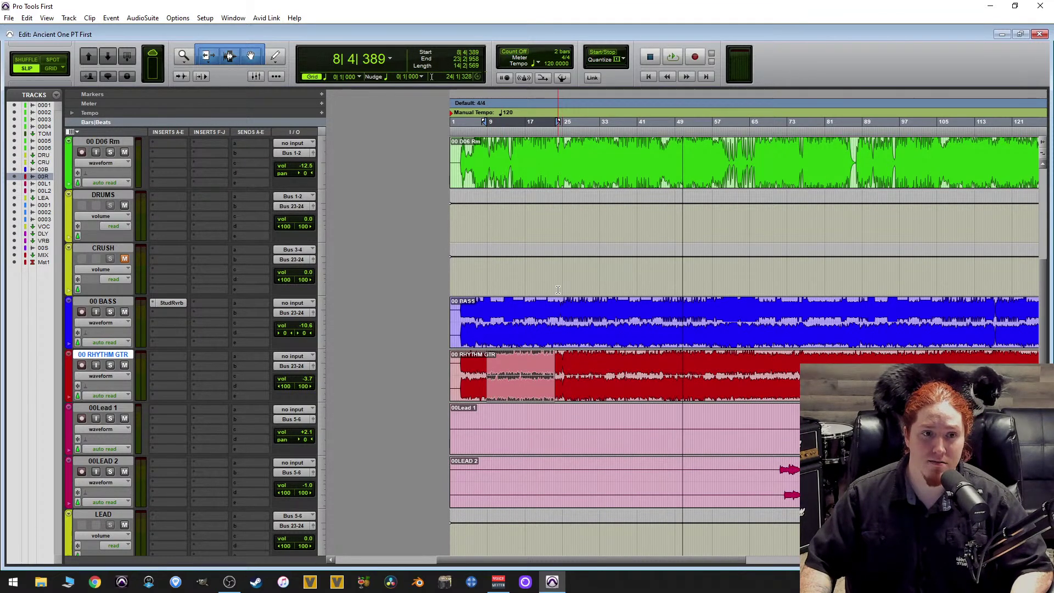
Open the Bass Tonge picture from the desktop, examine the Darkglass Ultra pedal settings, and return to Pro Tools First.
click(1000, 6)
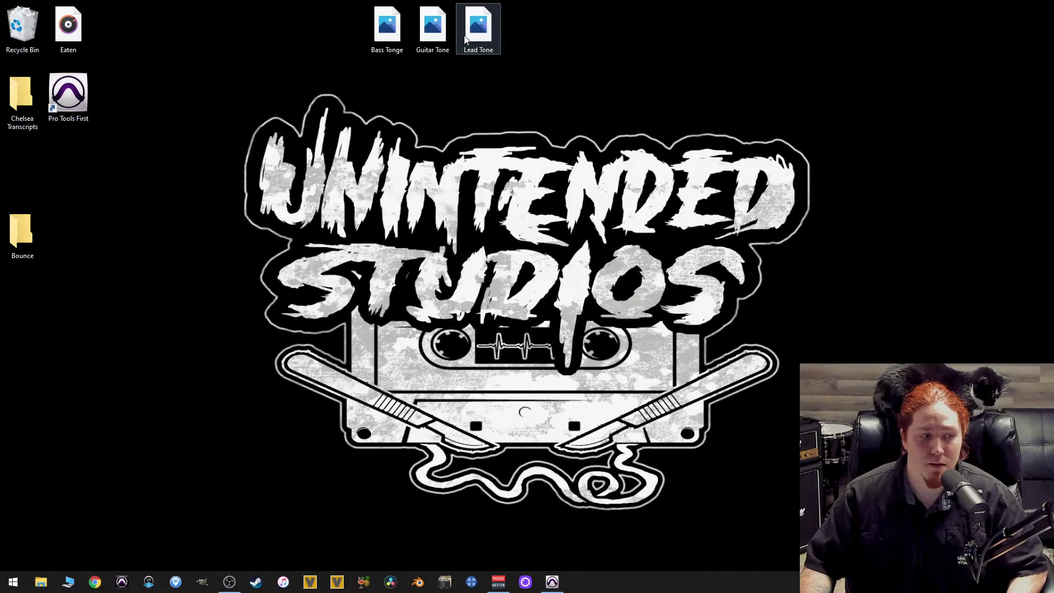
double_click(389, 35)
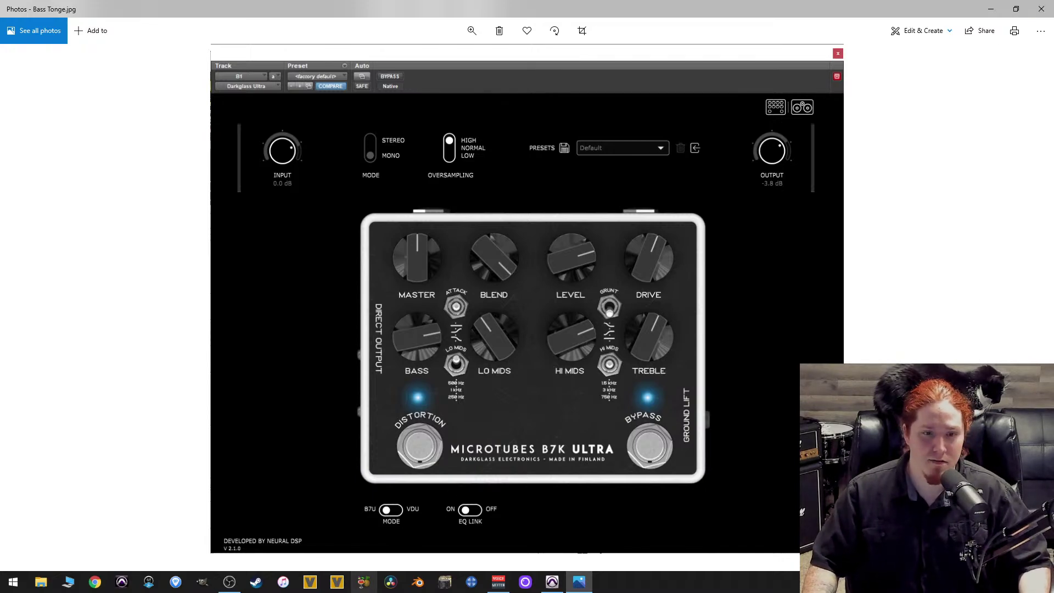
click(553, 583)
Solo the 00 BASS track and replace its Studio Reverb insert with the multi-mono Trim (mono) plug-in.
click(111, 311)
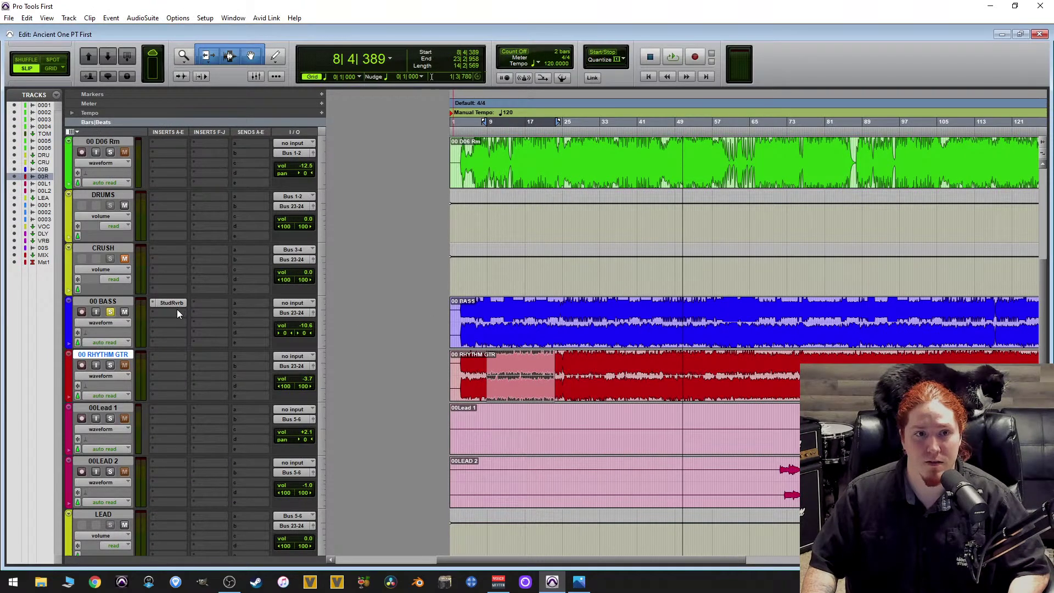
click(152, 306)
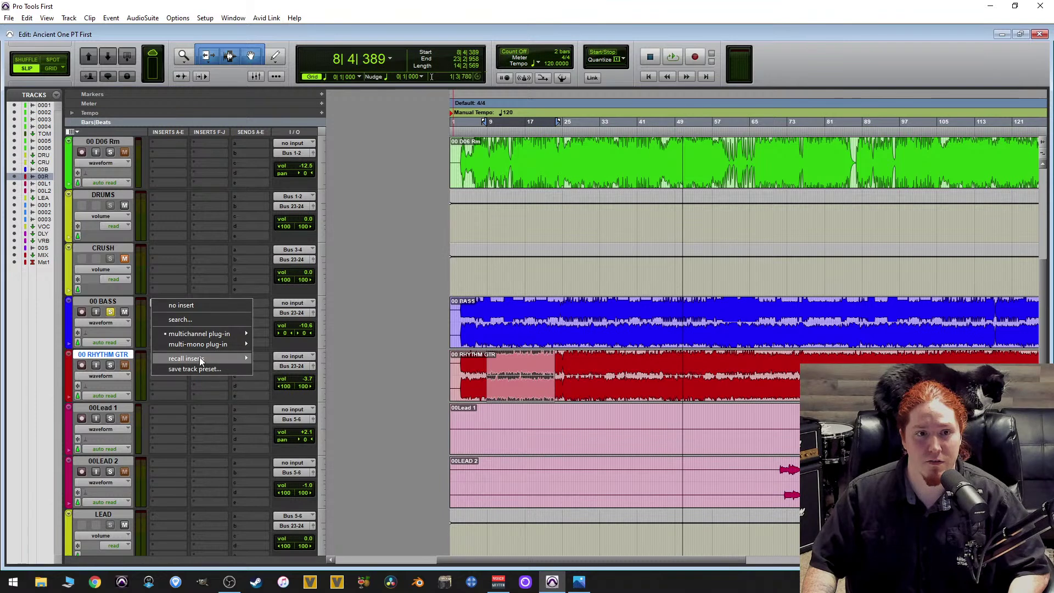
mouse_move(214, 345)
mouse_move(304, 420)
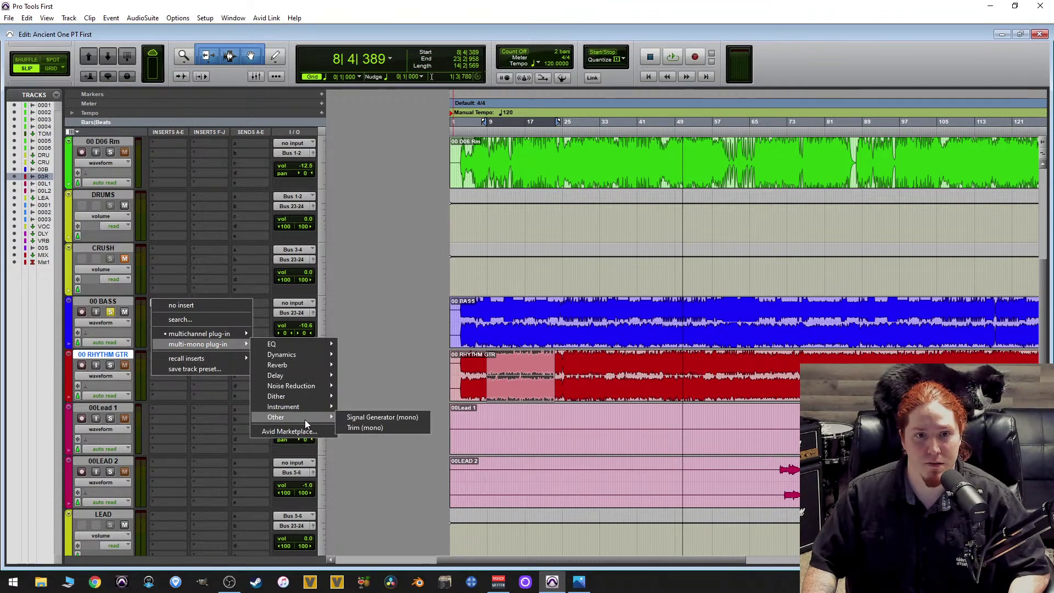
click(377, 427)
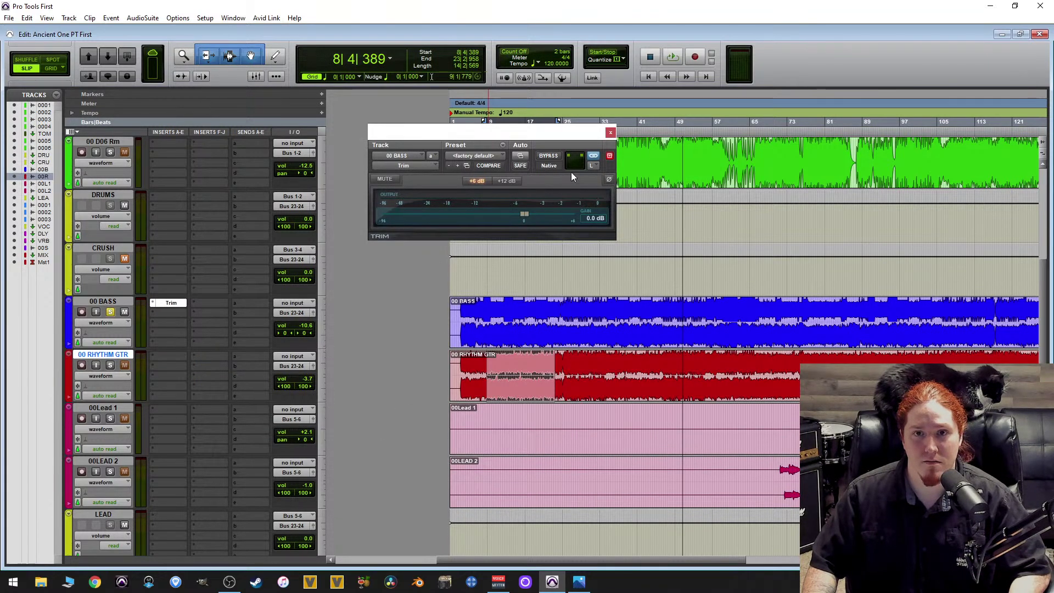
With the Trim channels unlinked, set the left channel's gain to -Inf and play the bass from bar 21.
drag(526, 216, 387, 231)
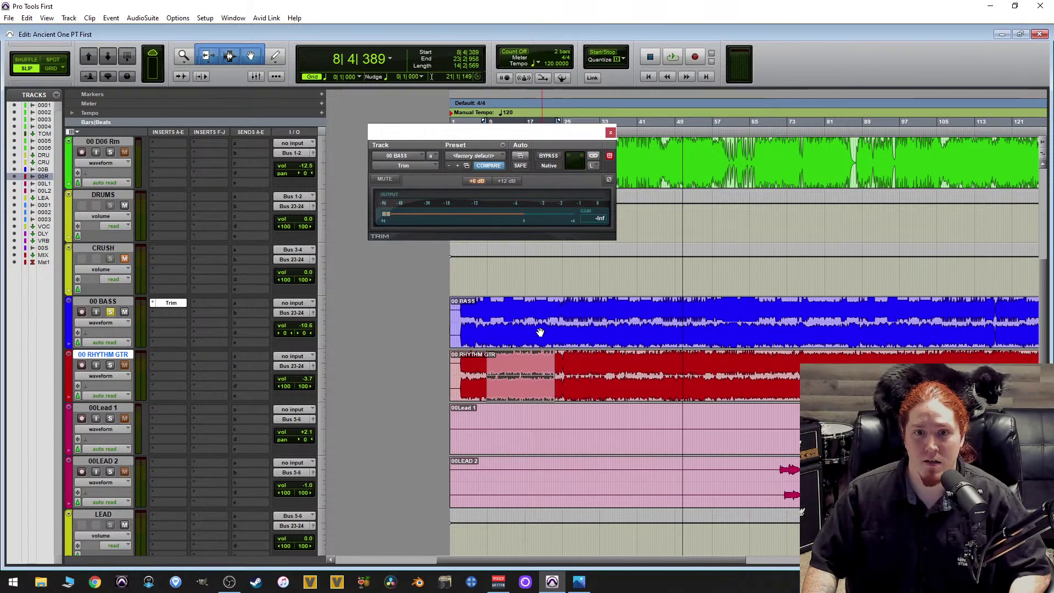
click(547, 311)
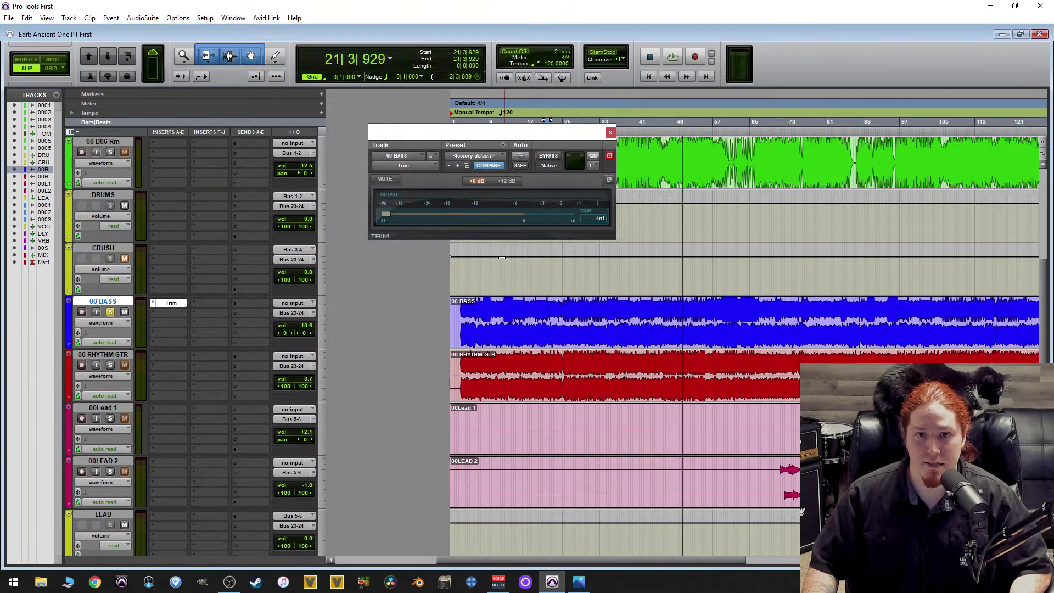
key(space)
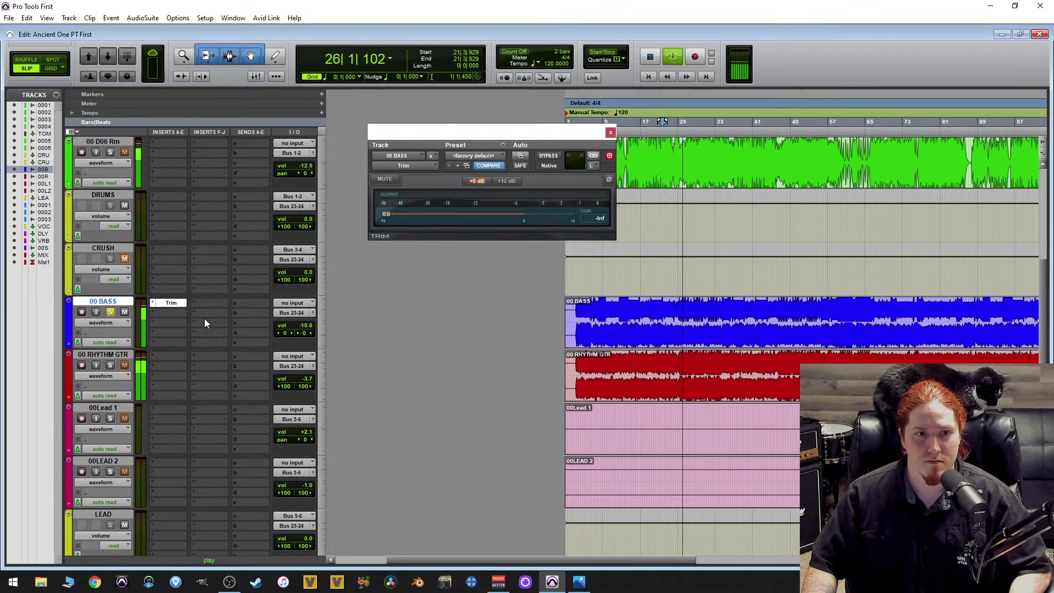
Solo the 00 RHYTHM GTR track instead of 00 BASS, play it from bar 12, and close the Trim plug-in window.
key(space)
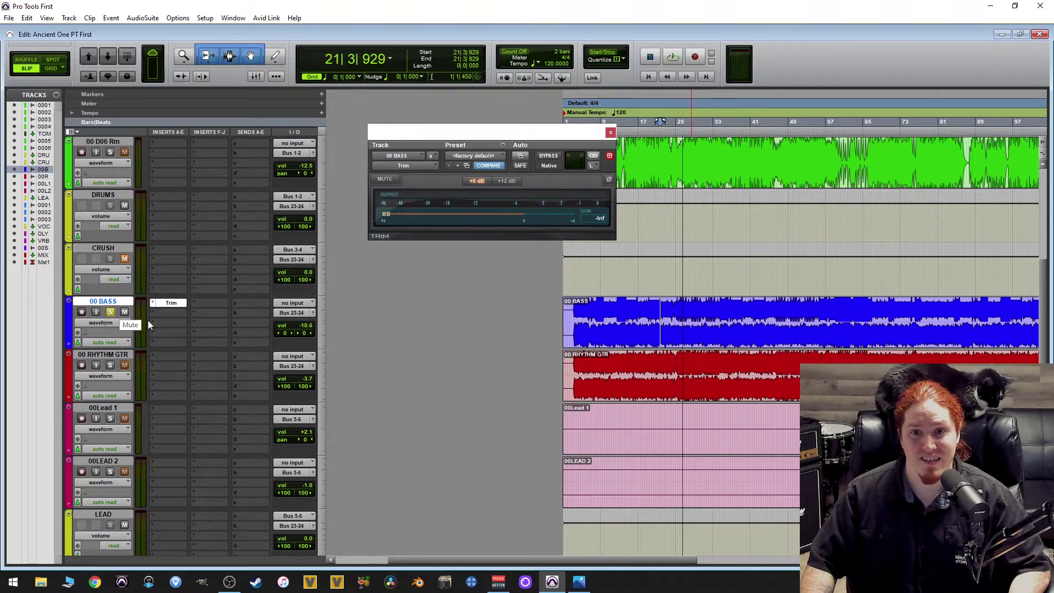
click(635, 317)
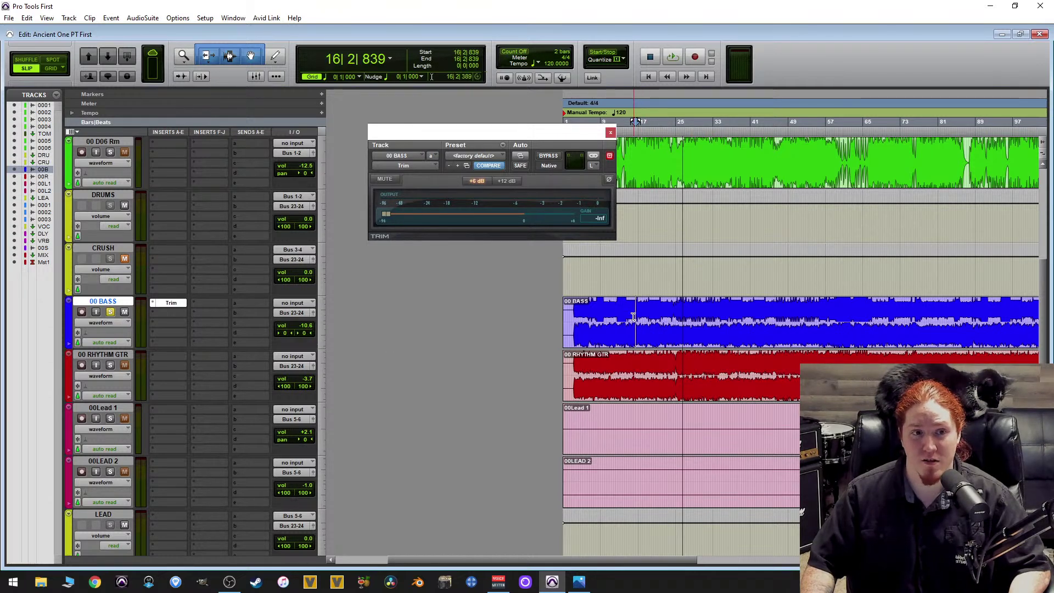
click(623, 310)
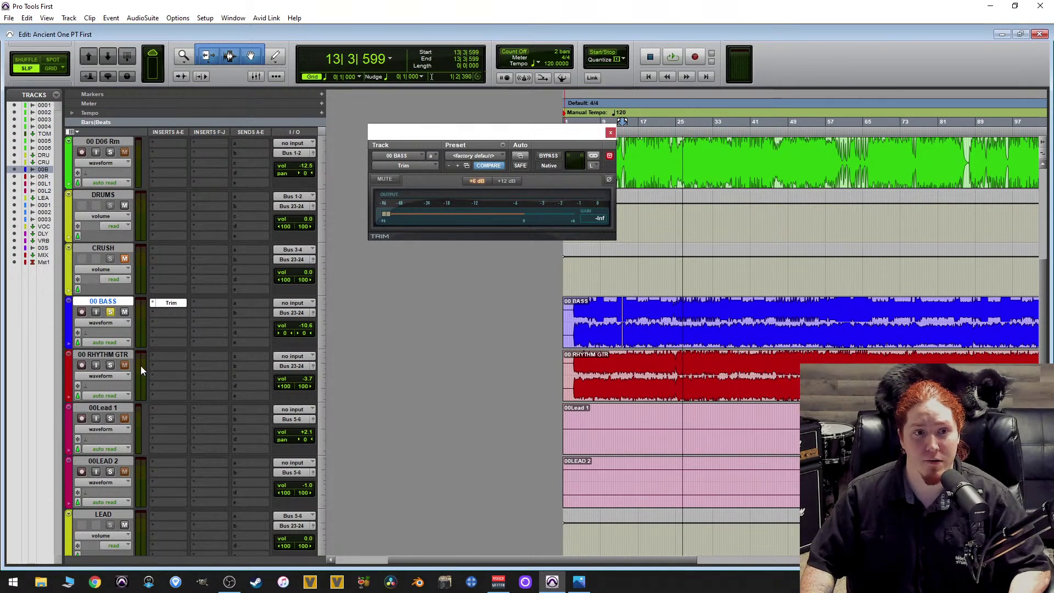
click(110, 366)
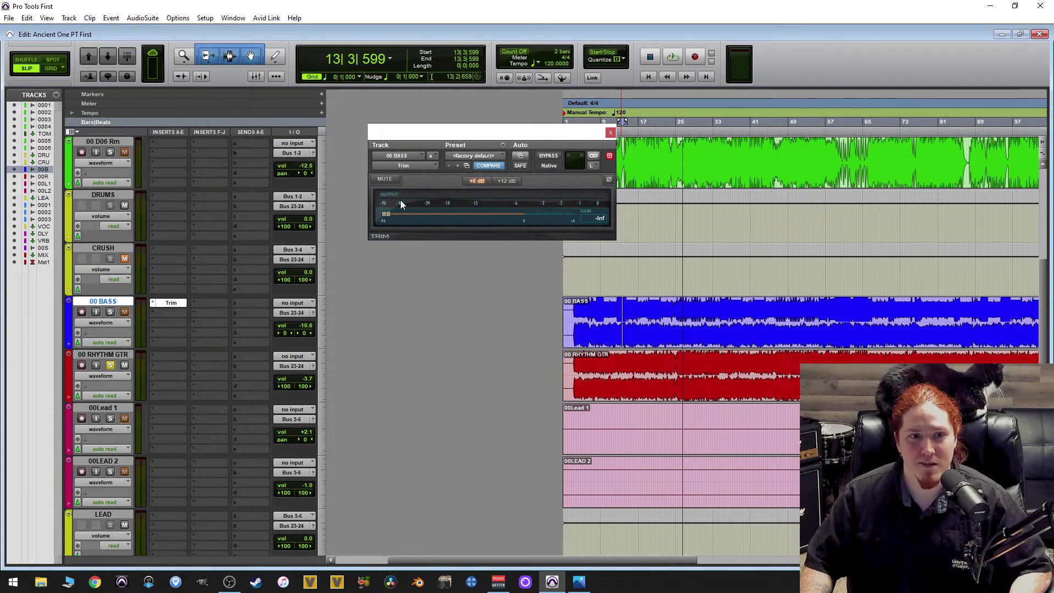
click(616, 359)
key(space)
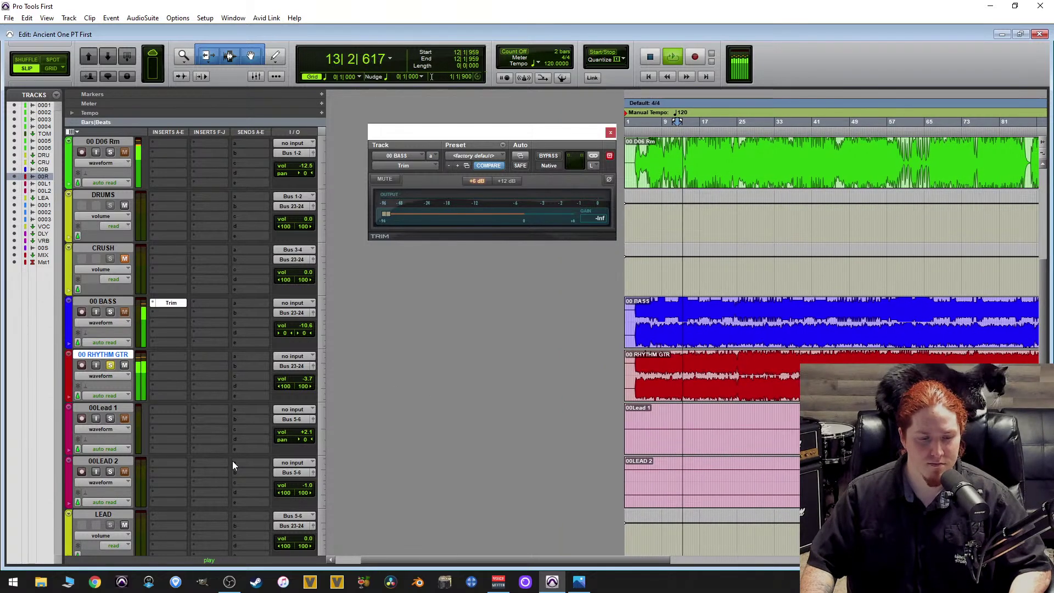
key(ctrl+])
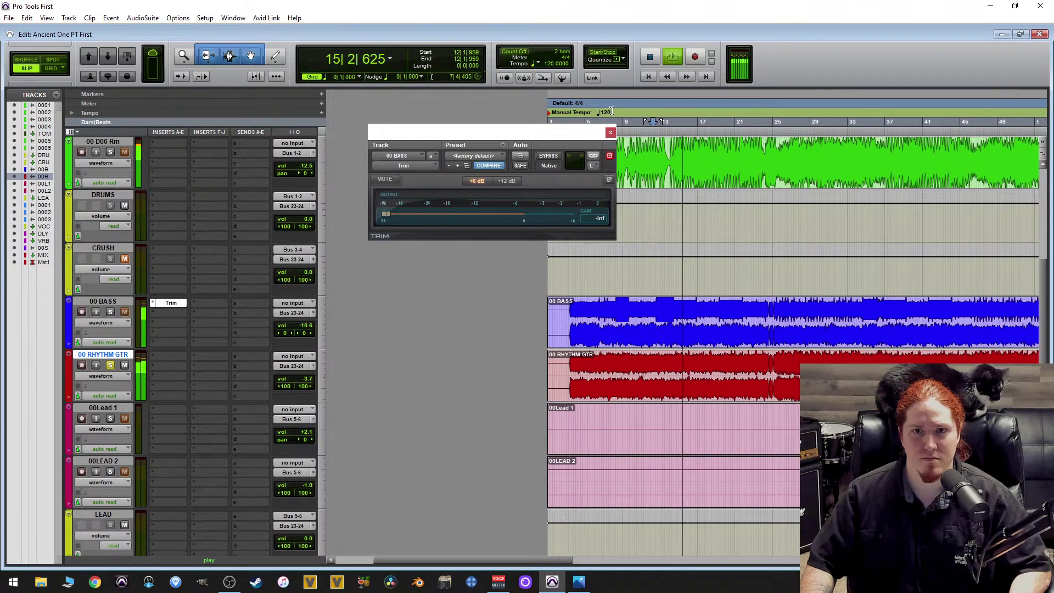
click(610, 133)
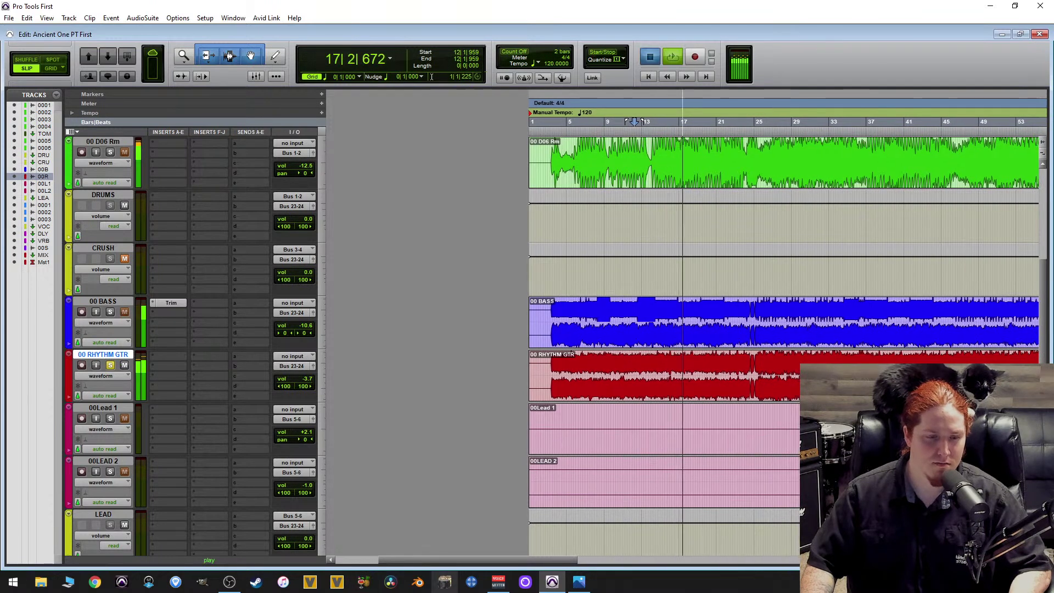
key(space)
Open the Guitar Tone picture from the desktop, examine the amp, clipper and Pro-Q 3 settings, and return to Pro Tools First.
click(990, 6)
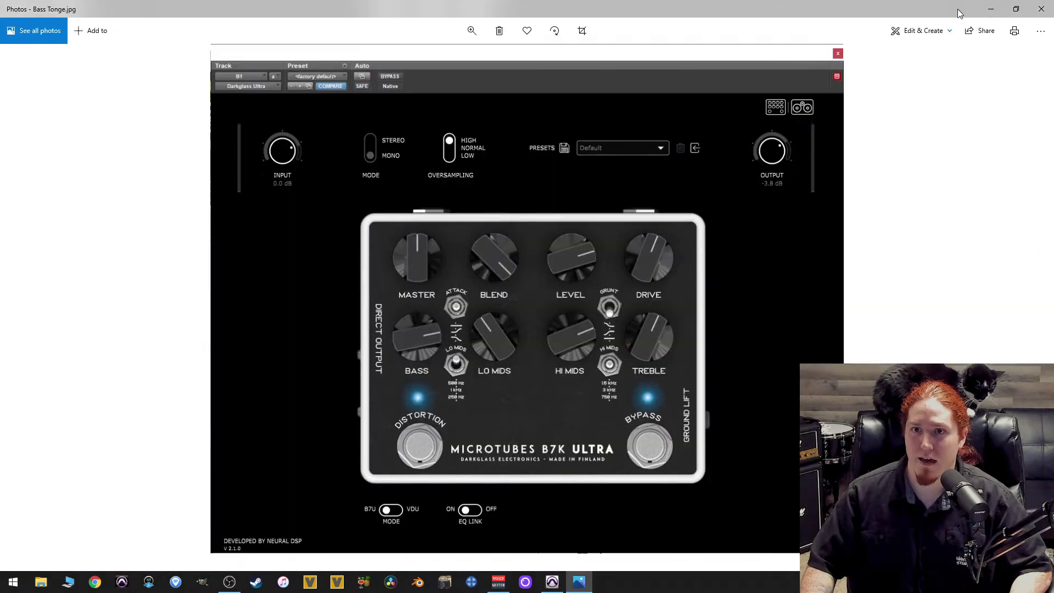
click(1042, 8)
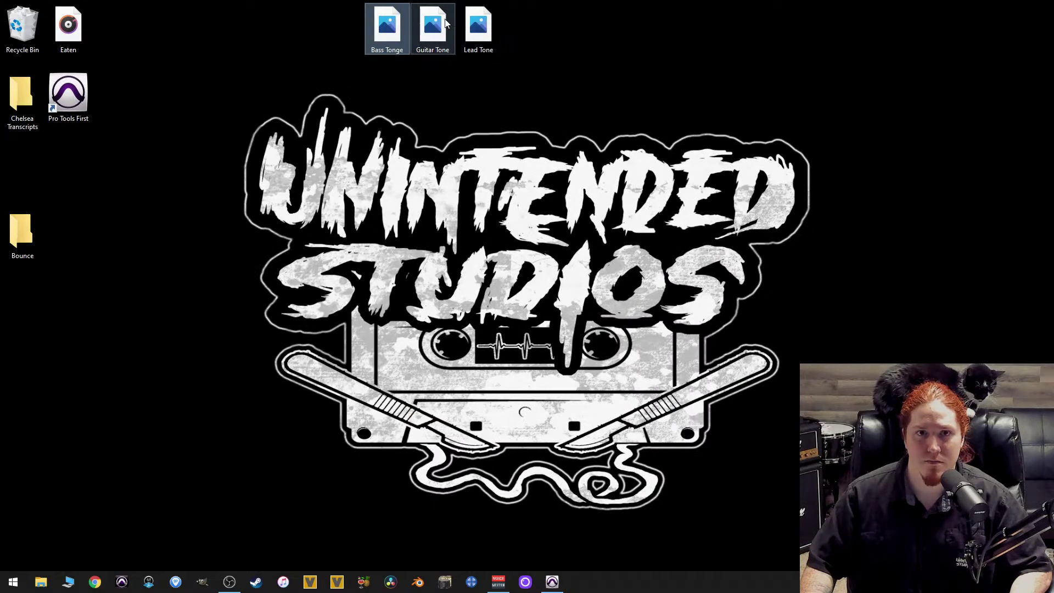
double_click(426, 35)
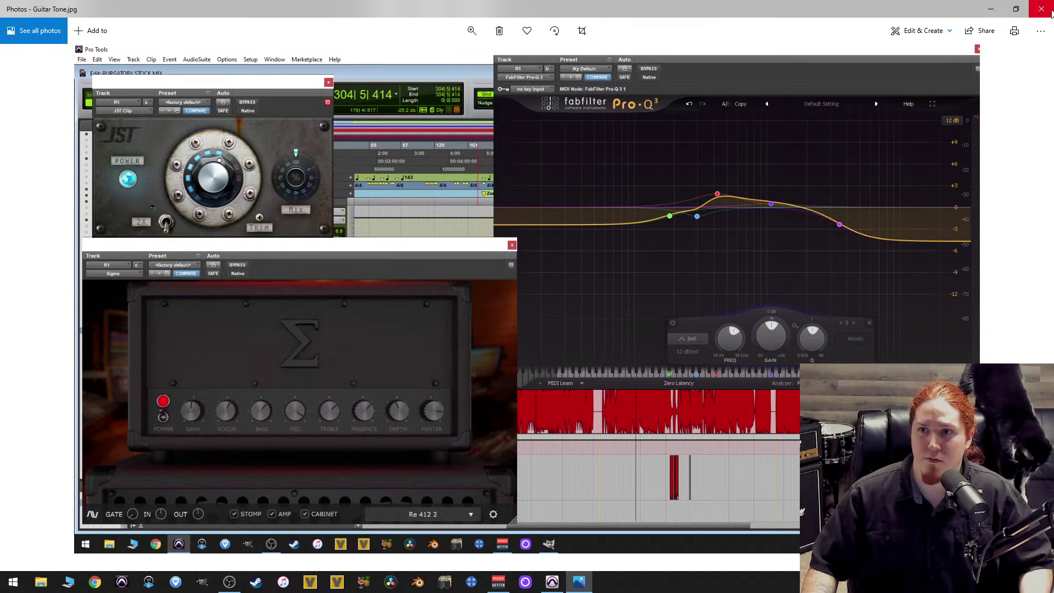
click(1041, 10)
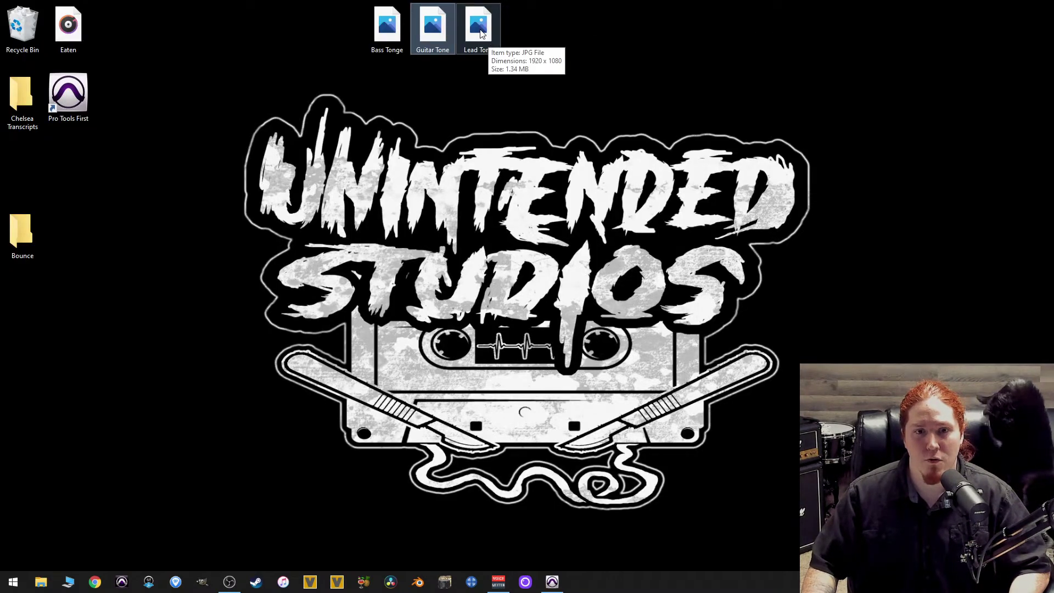
click(552, 582)
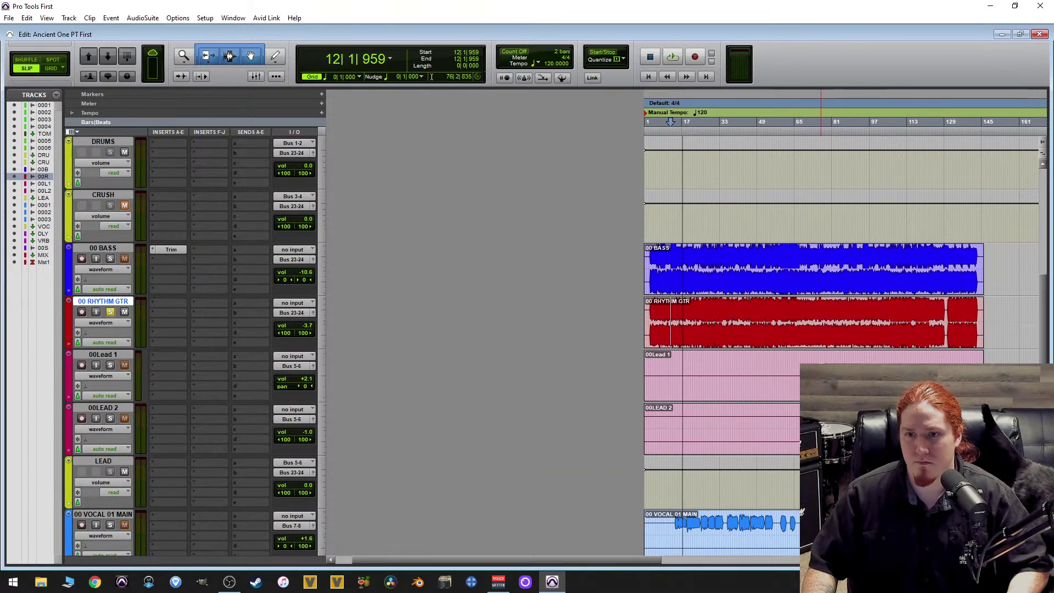
Solo the 00Lead 1 track instead of 00 RHYTHM GTR and play the lead from bar 76.
click(690, 366)
click(693, 366)
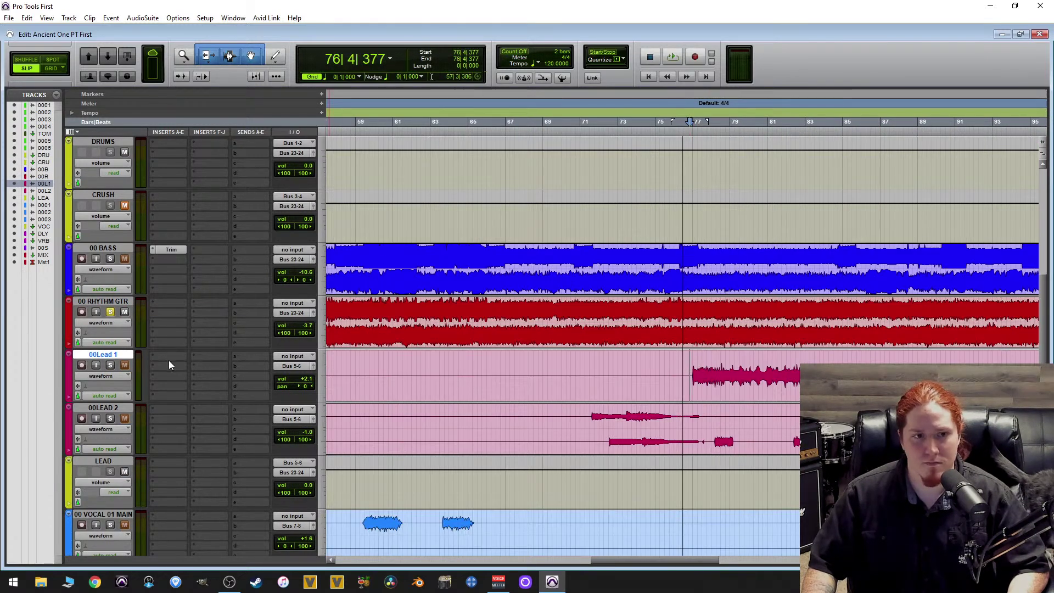
click(111, 365)
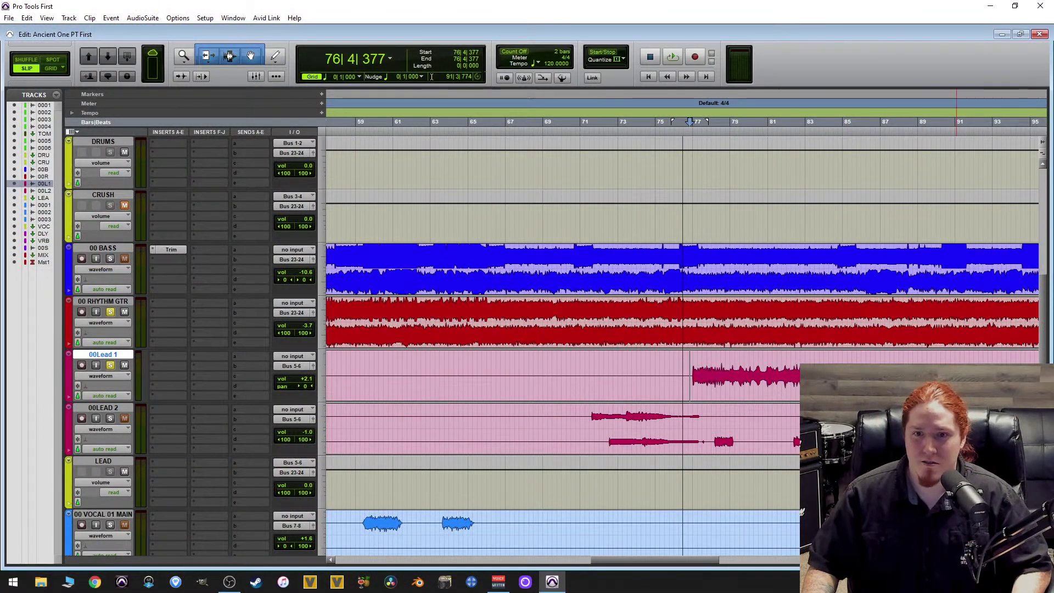
click(111, 312)
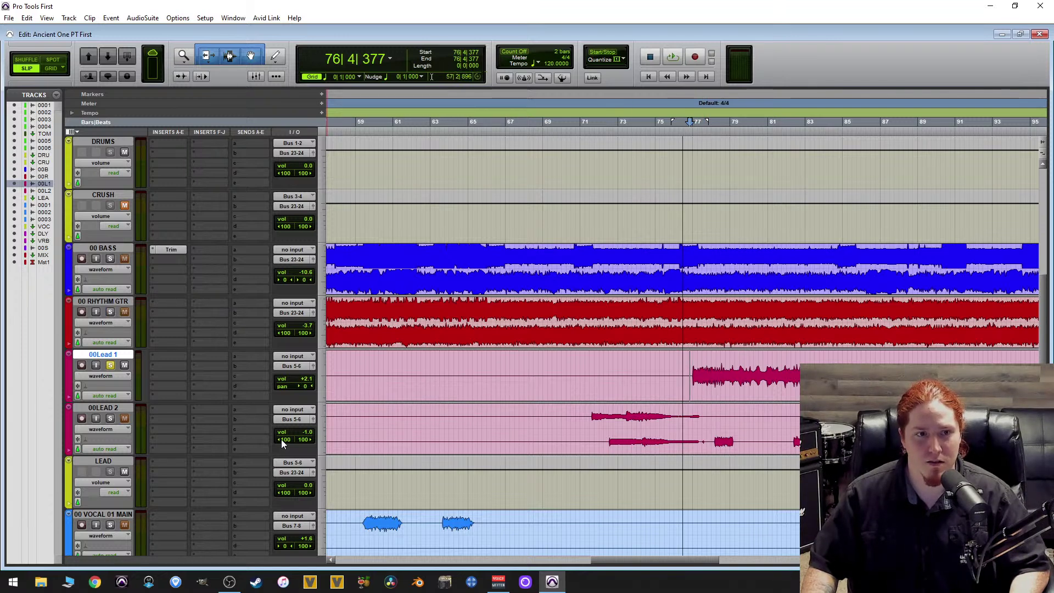
key(space)
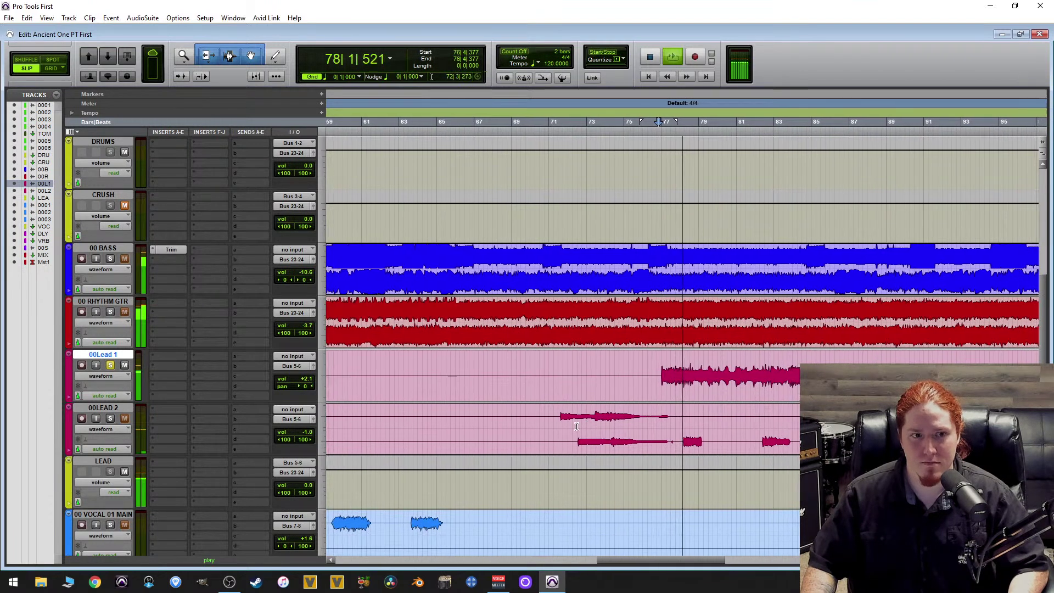
mouse_move(230, 587)
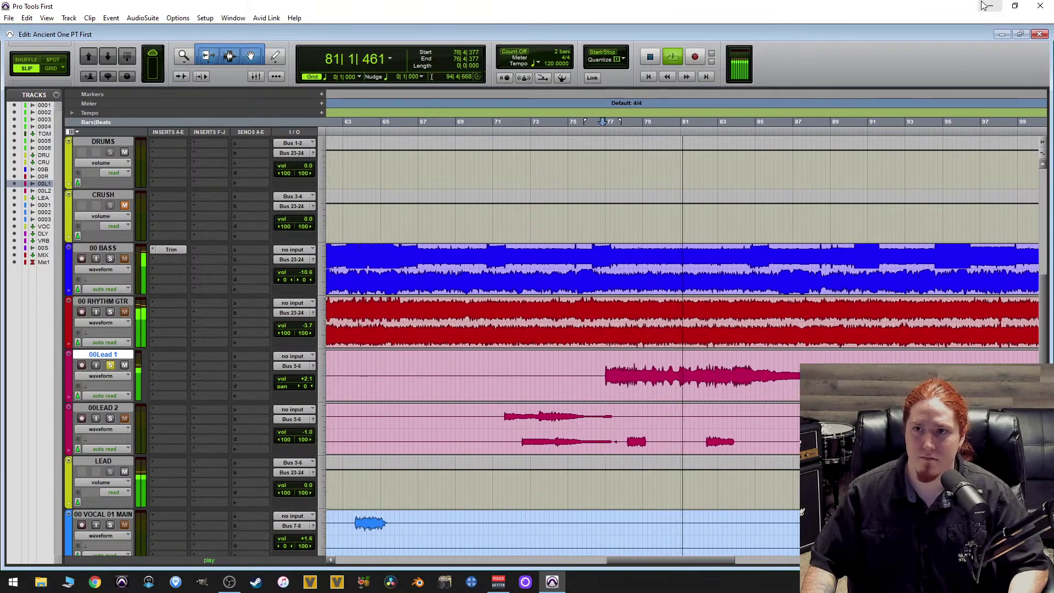
key(space)
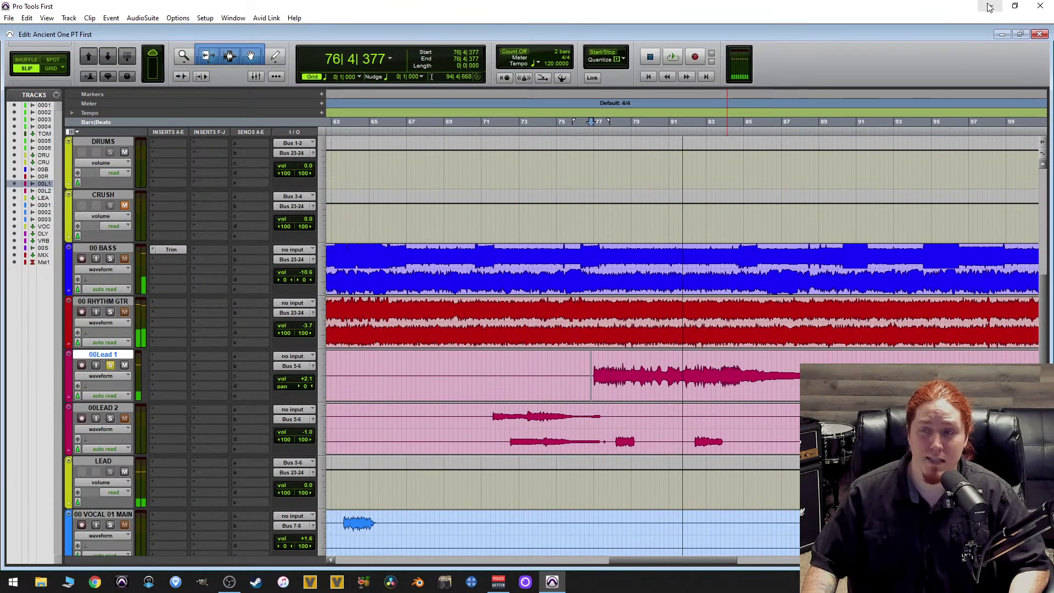
Open the Lead Tone picture from the desktop, examine the Guilty Pleasure and JST Clip settings, and return to Pro Tools First.
click(989, 7)
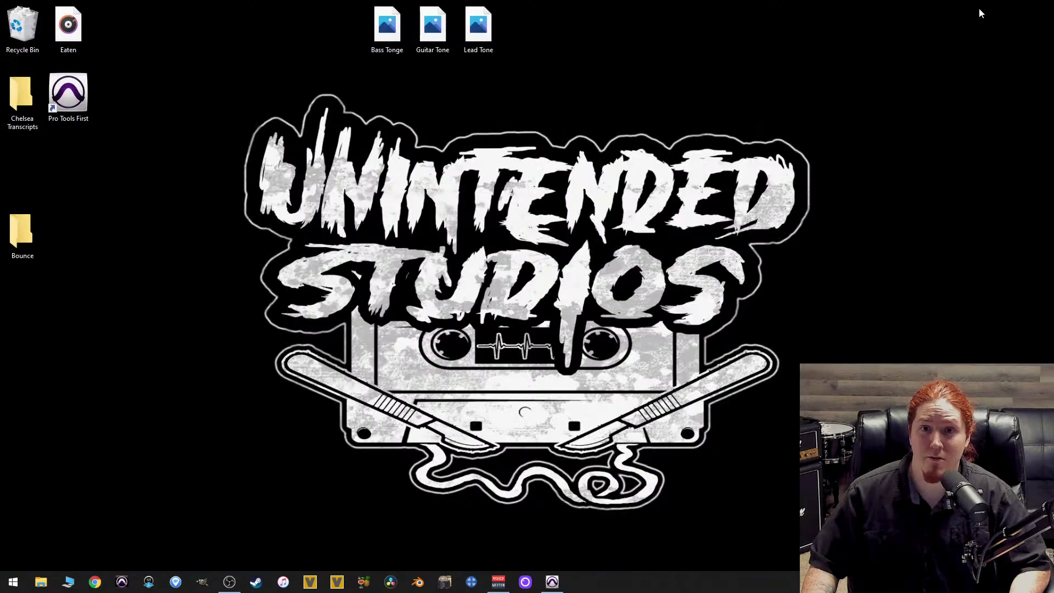
double_click(482, 37)
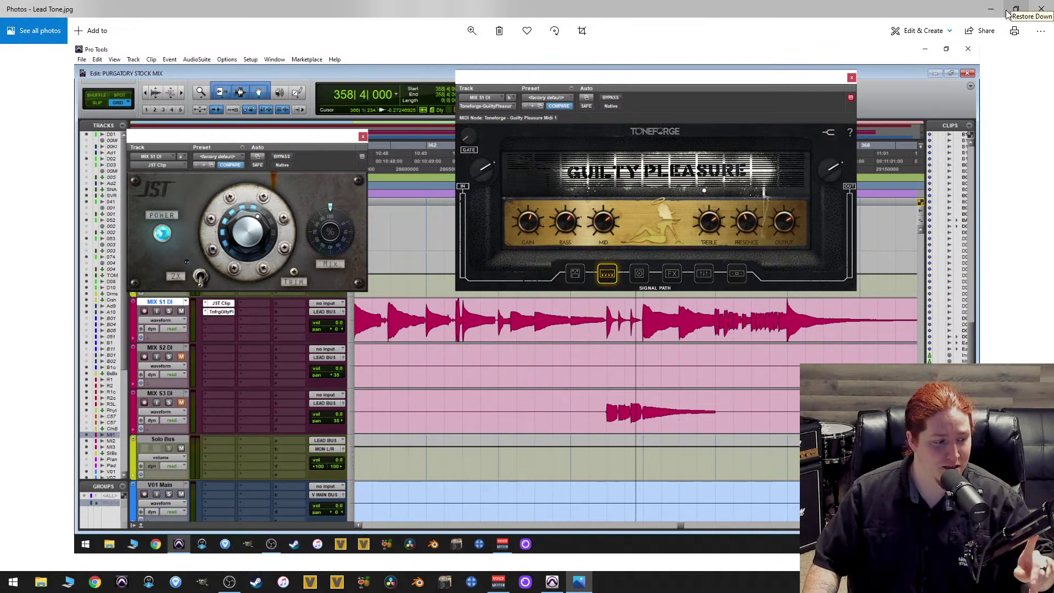
click(1043, 5)
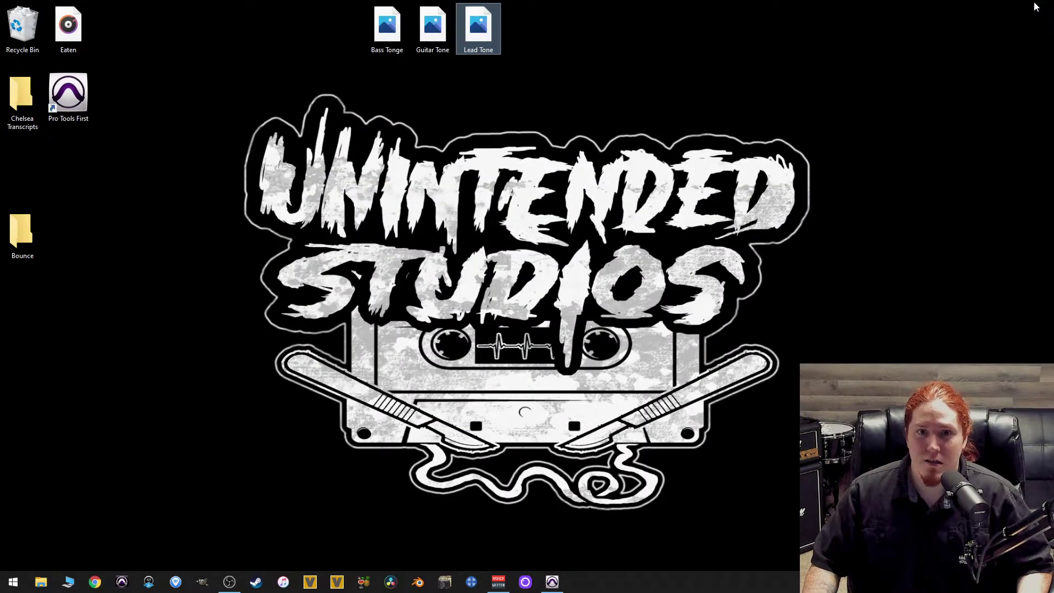
click(229, 582)
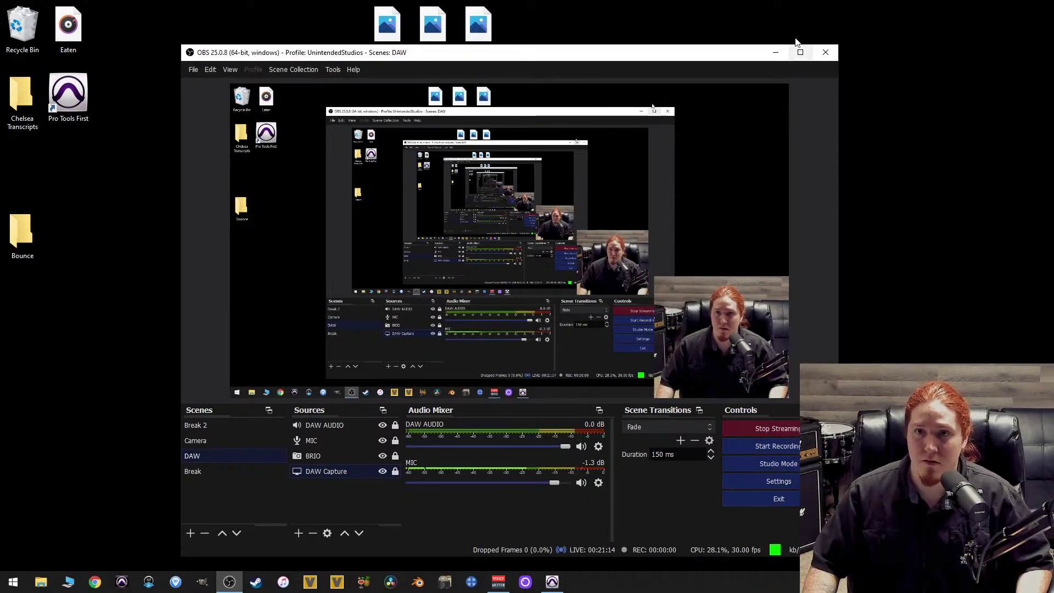
click(772, 54)
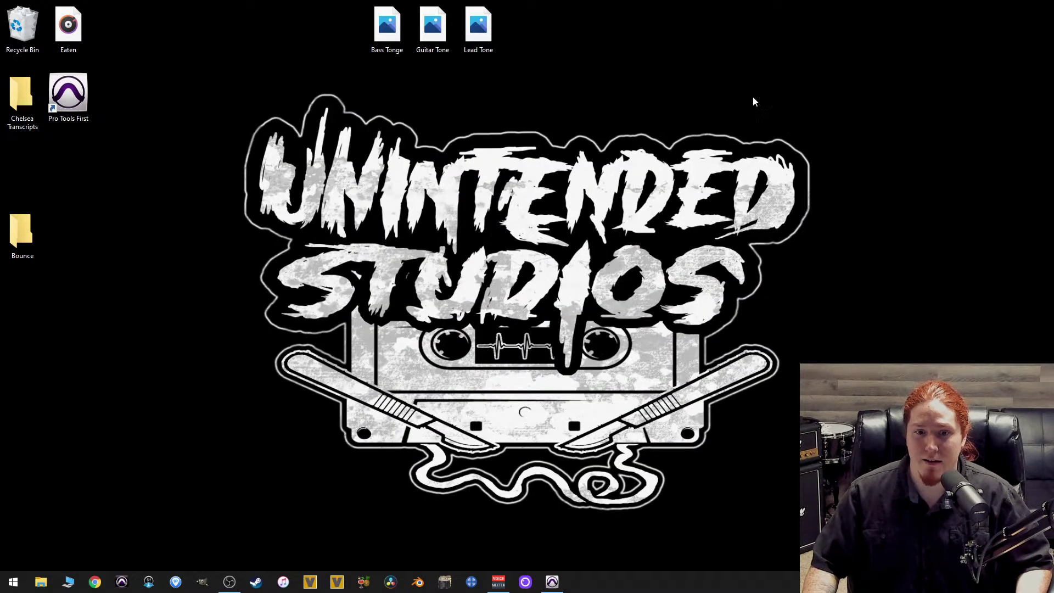
click(552, 583)
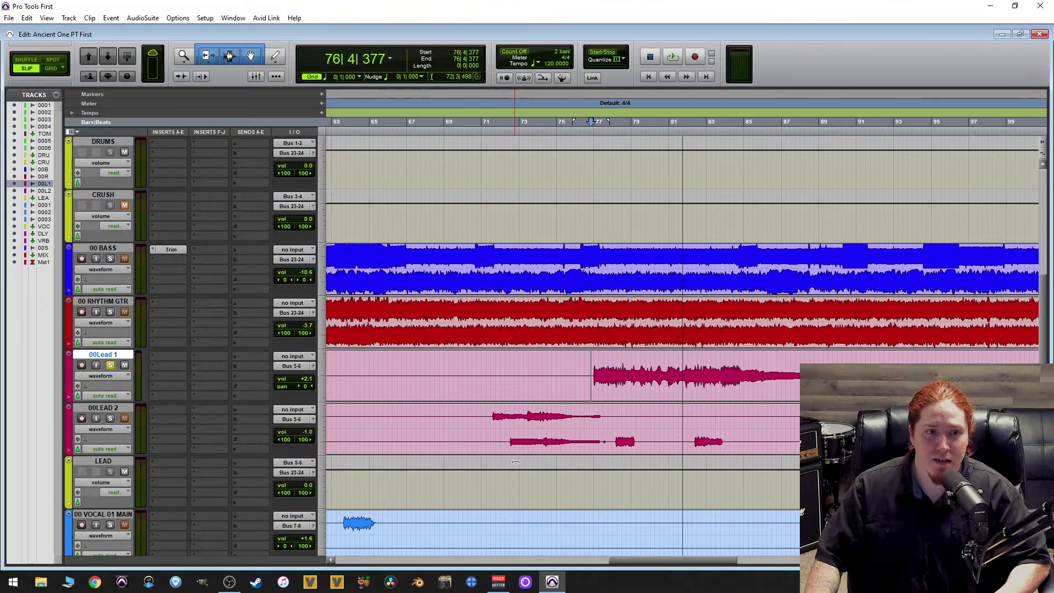
Clear the solo on the 00Lead 1 track and return the playback position to the start of the session.
click(111, 365)
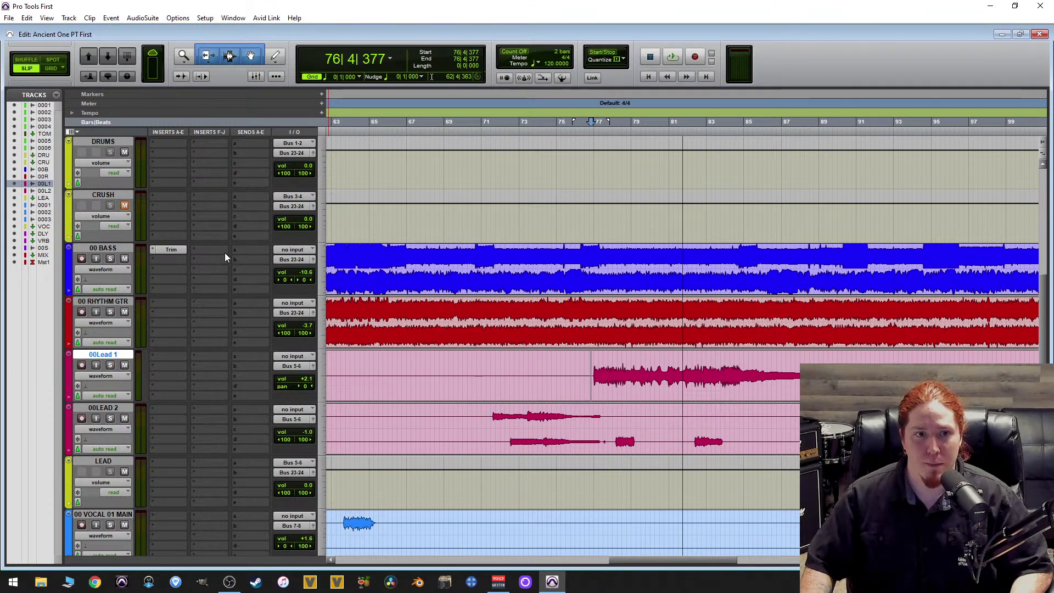
key(ctrl+bracketleft)
key(ctrl+bracketleft)
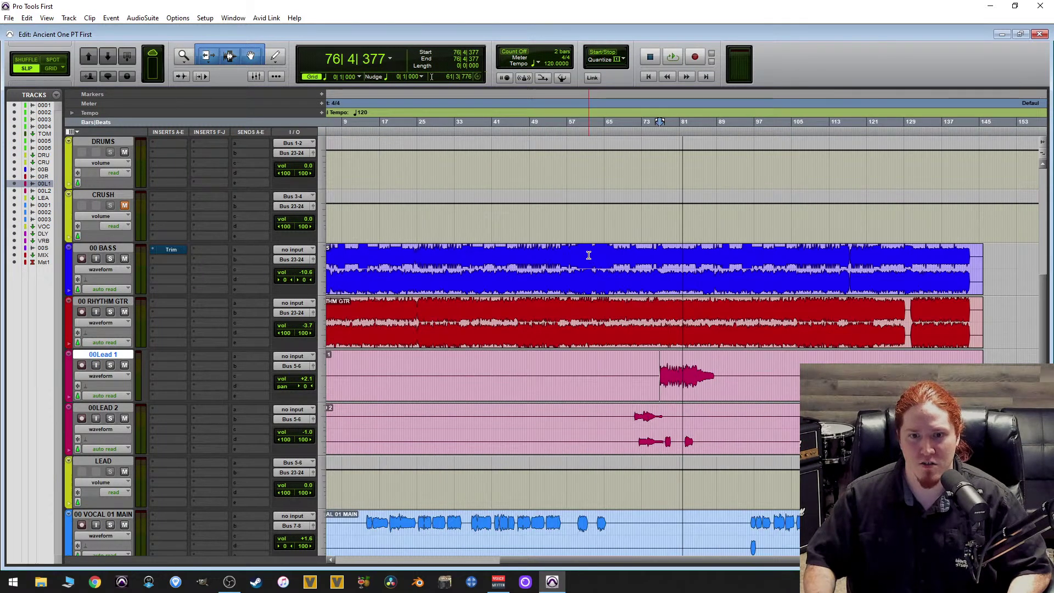
key(ctrl+bracketleft)
key(ctrl+bracketleft)
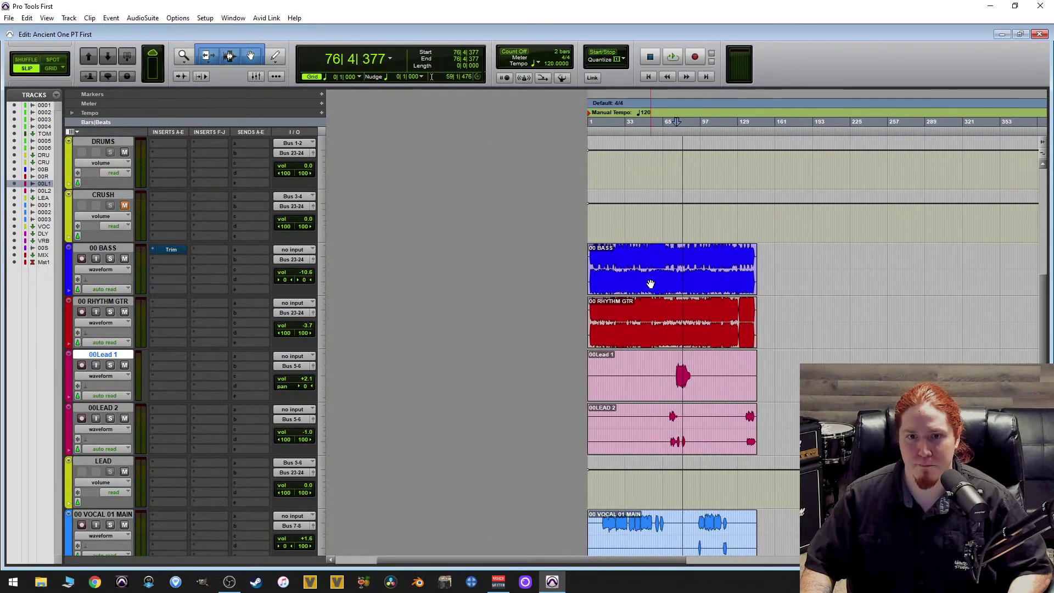
click(648, 76)
Look over the tracks down to Master 1, then play the mix without solos from bar 3.
scroll(268, 326, down, 7)
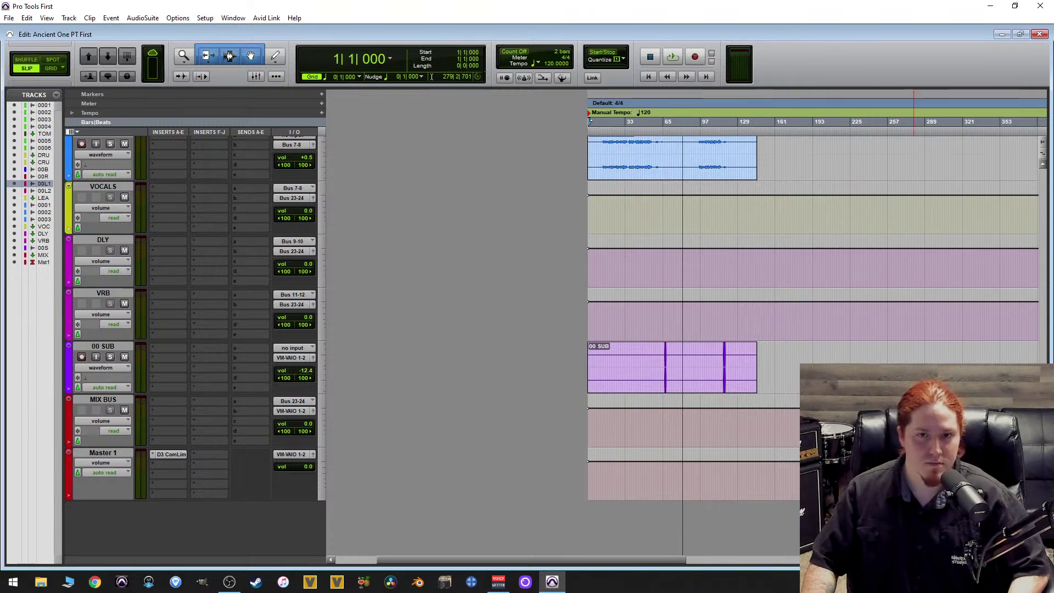
scroll(747, 355, up, 2)
scroll(738, 354, up, 3)
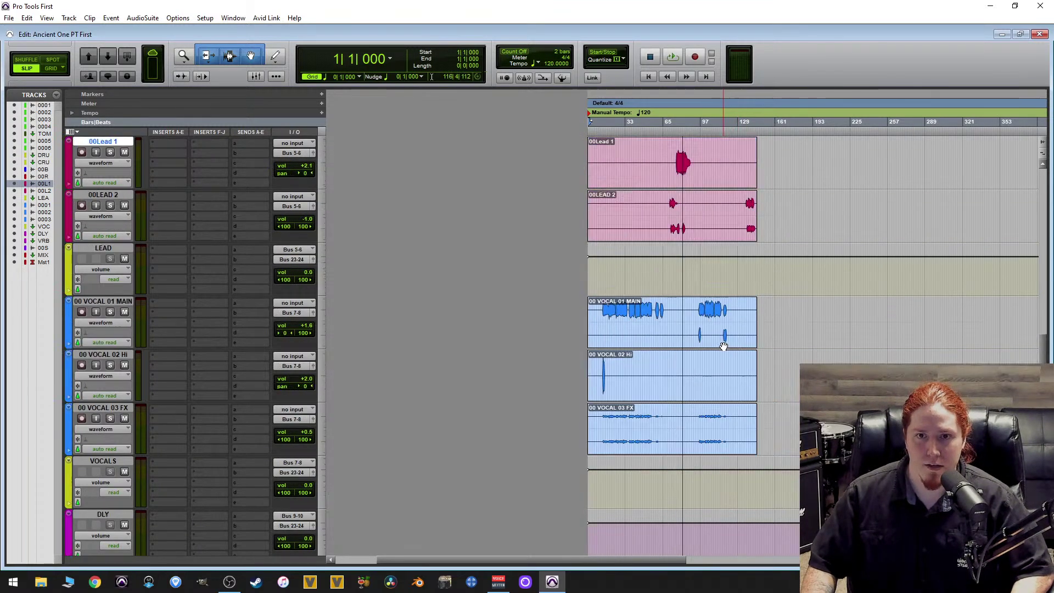
scroll(658, 339, up, 2)
scroll(686, 318, up, 5)
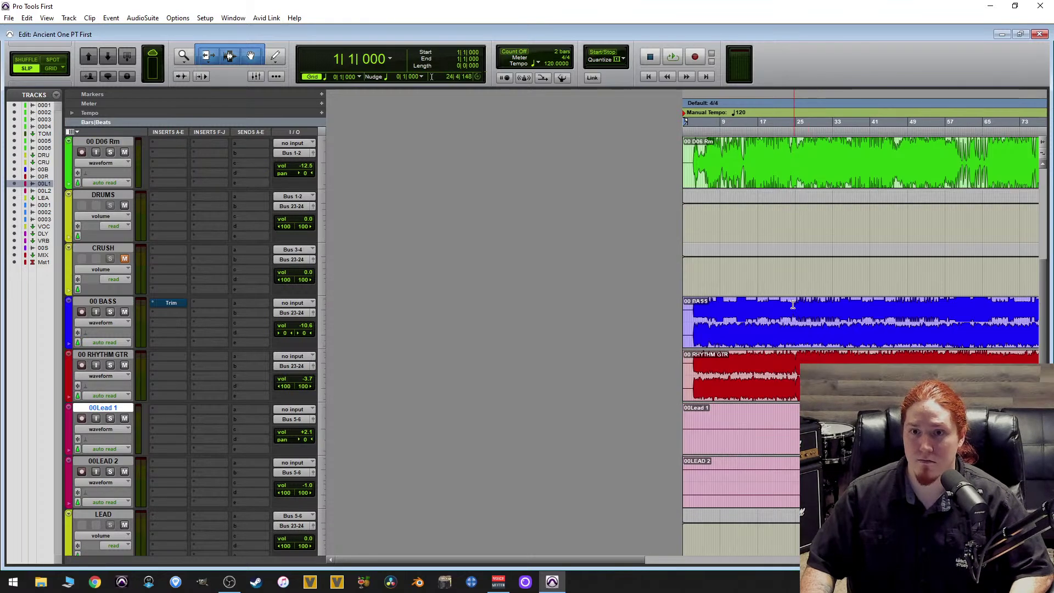
click(692, 309)
scroll(693, 309, up, 3)
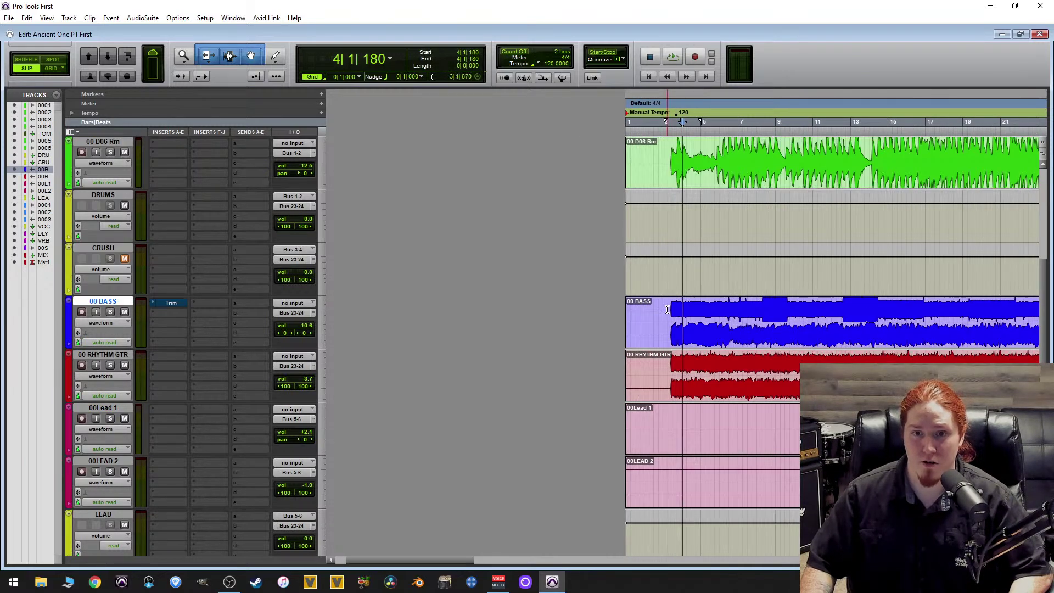
click(664, 309)
key(space)
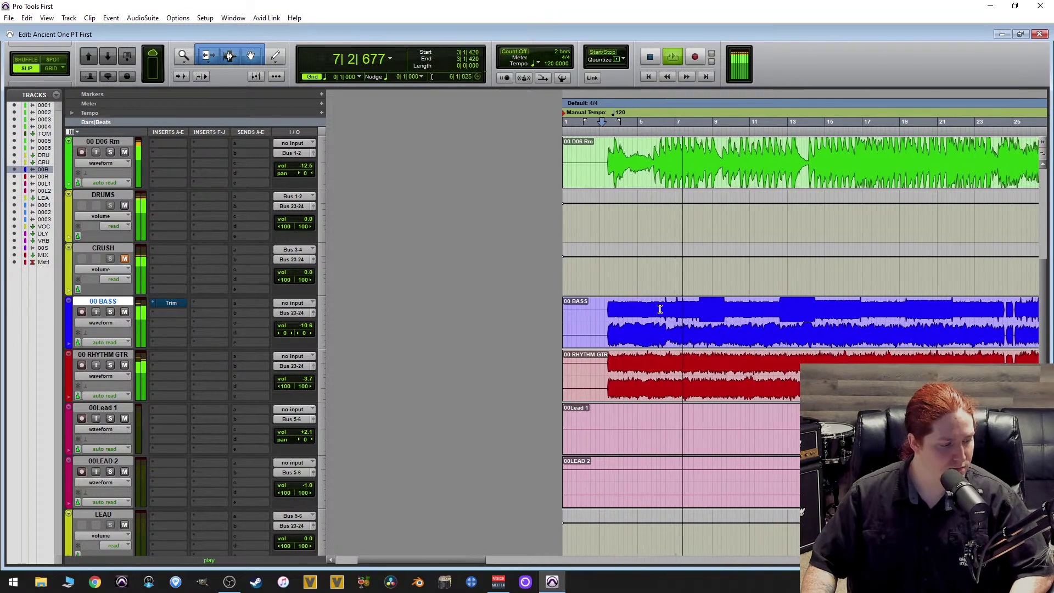
key(space)
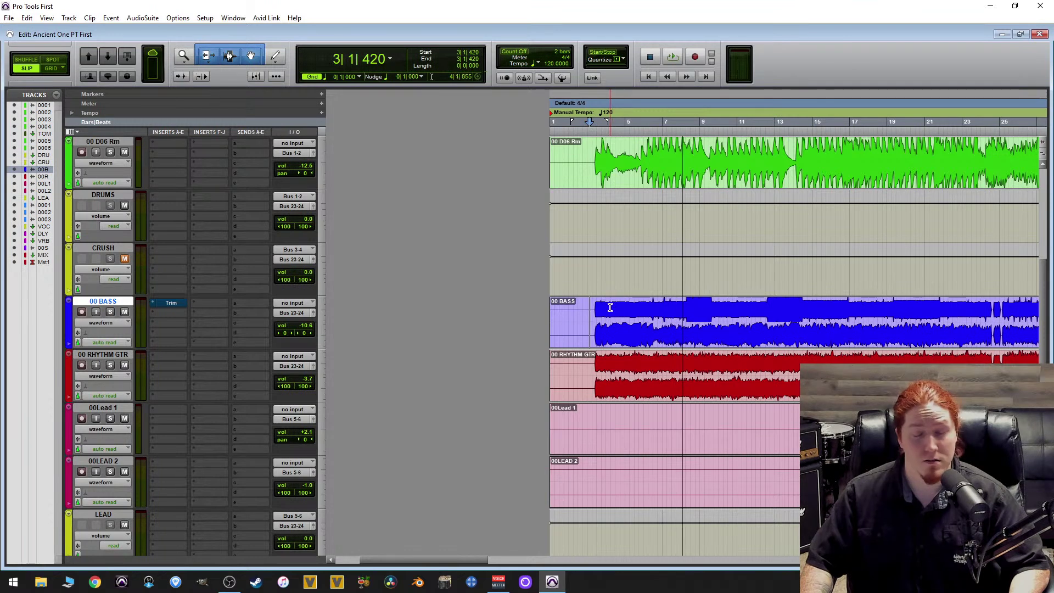
Place the edit cursor in bar 3 of the 00 BASS track and bring the drum tracks from 00 D01 KICK into view.
key(ctrl+])
click(688, 305)
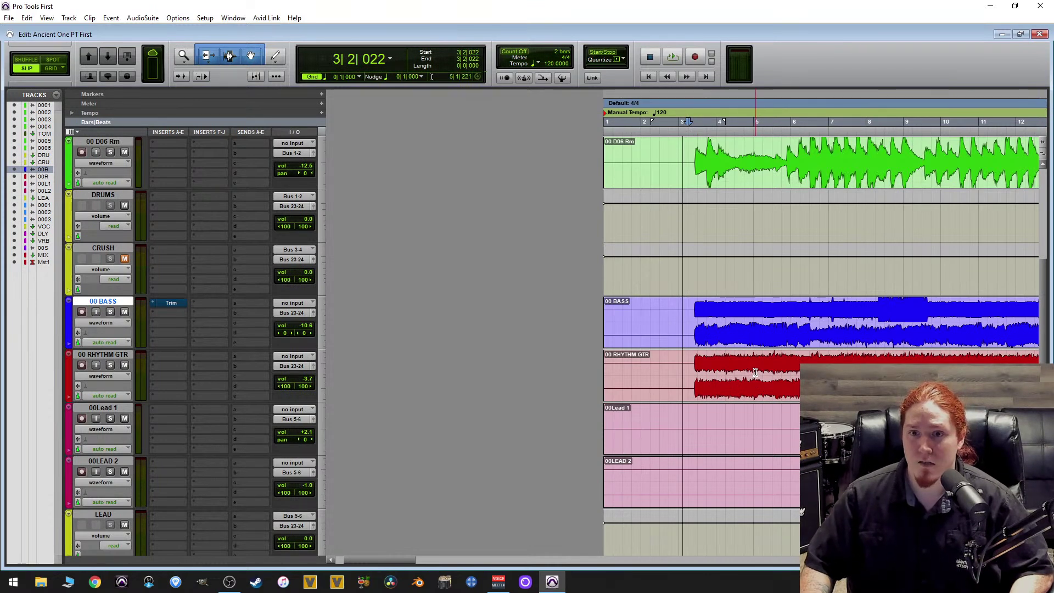
scroll(756, 372, up, 3)
scroll(212, 380, up, 2)
scroll(212, 378, up, 1)
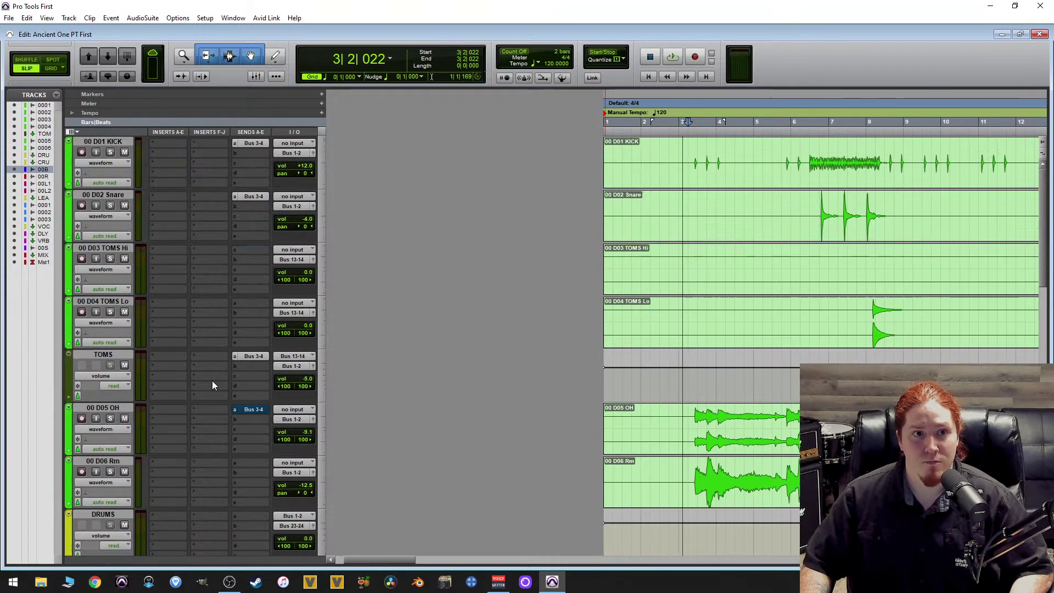
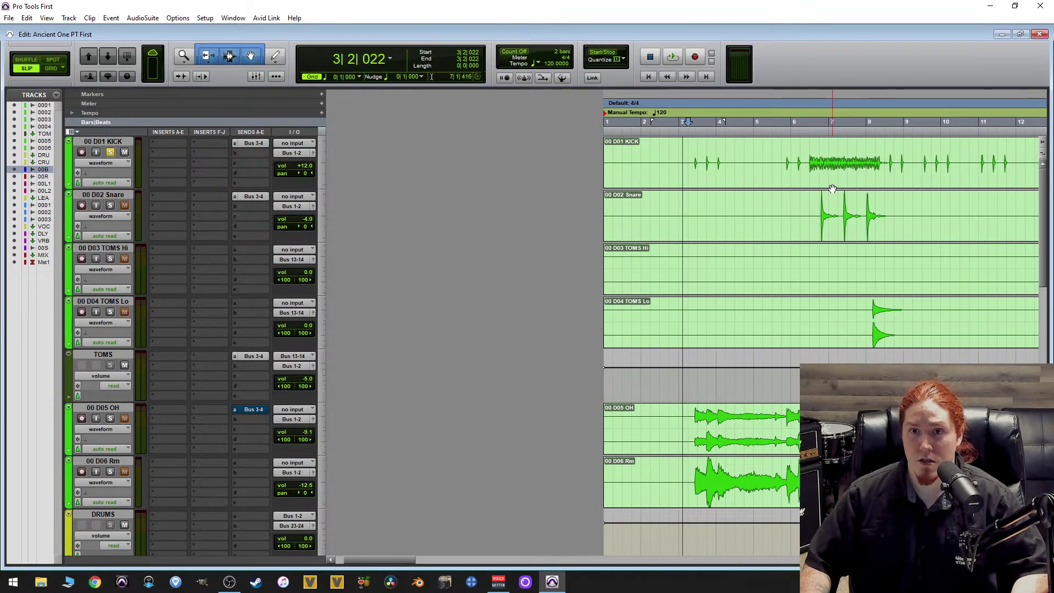
Duplicate the 00 D01 KICK track with its audio and settings.
scroll(724, 286, down, 15)
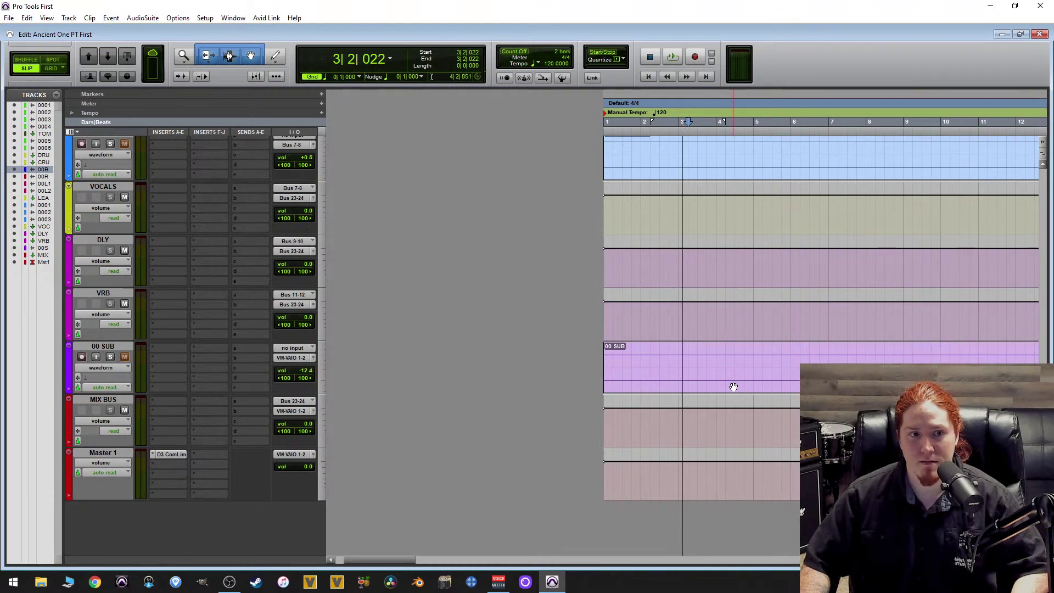
scroll(722, 378, down, 1)
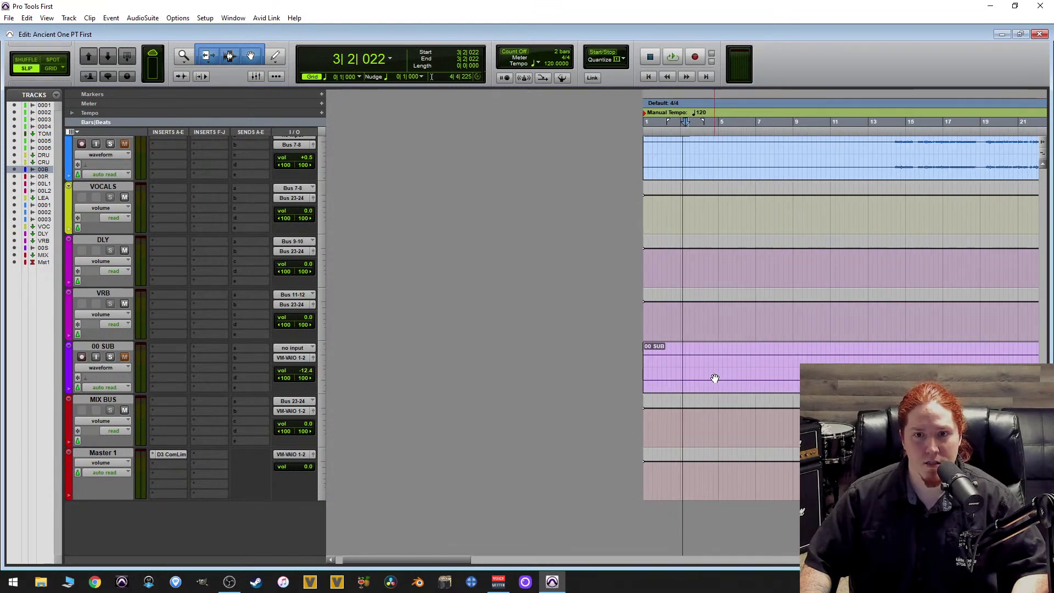
scroll(554, 396, up, 15)
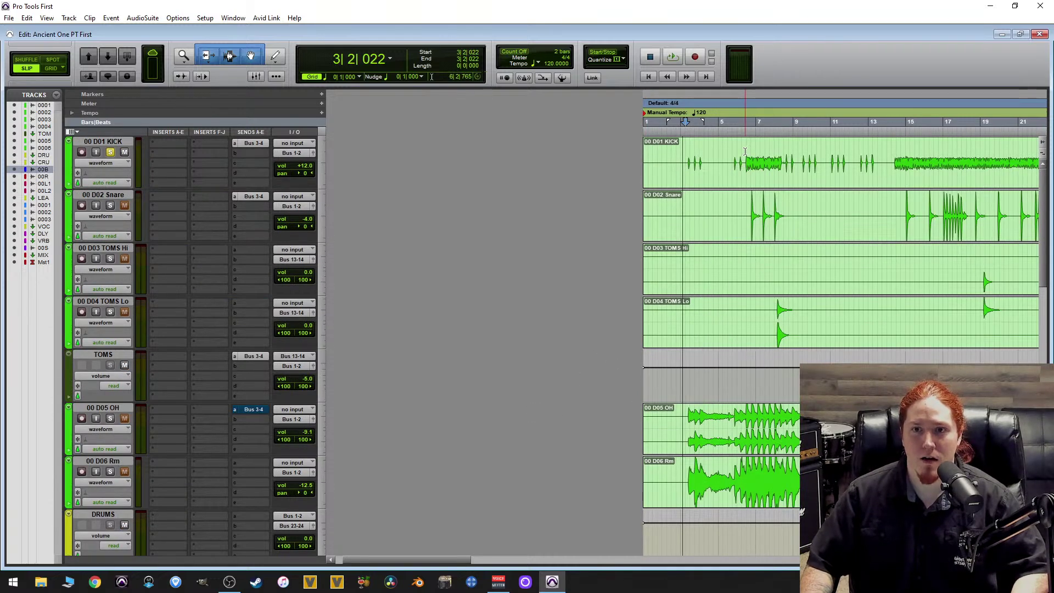
click(114, 141)
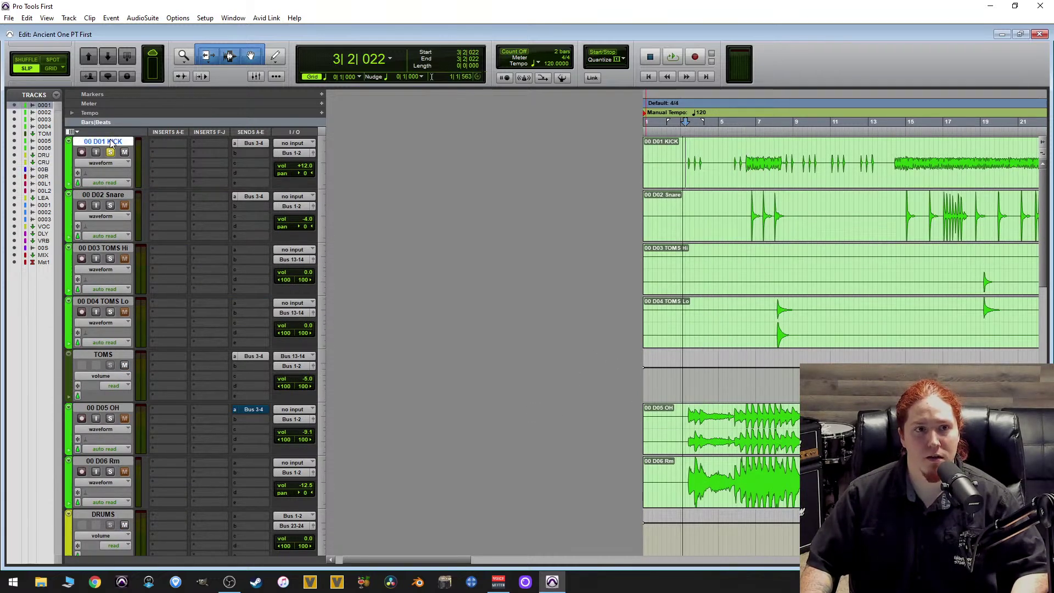
right_click(114, 141)
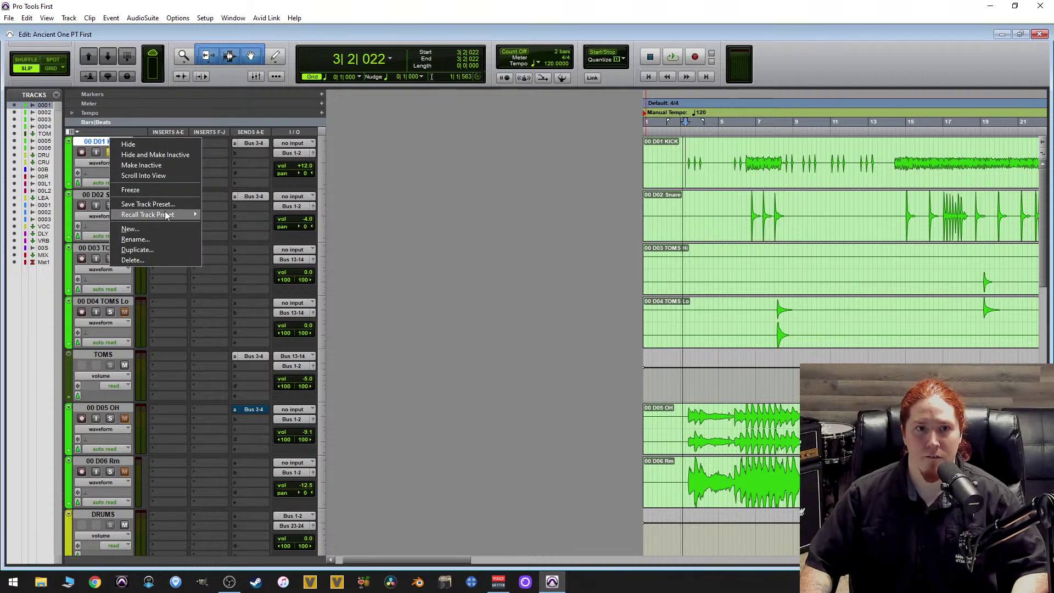
click(144, 249)
click(574, 276)
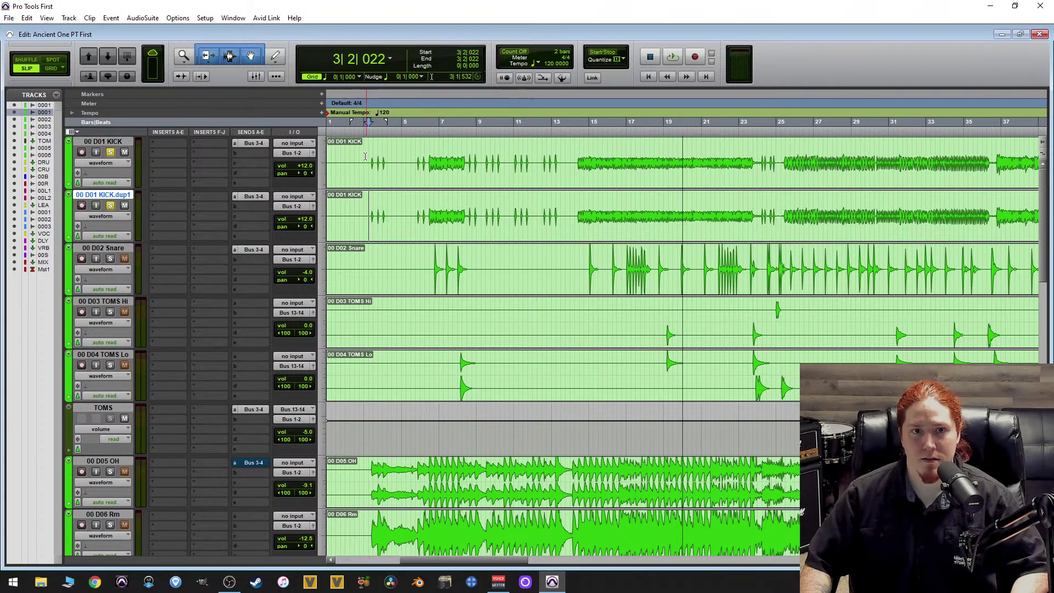
Remove the Bus 3-4 send from both kick tracks together and route their outputs to Bus 15 (Mono).
shift+click(101, 143)
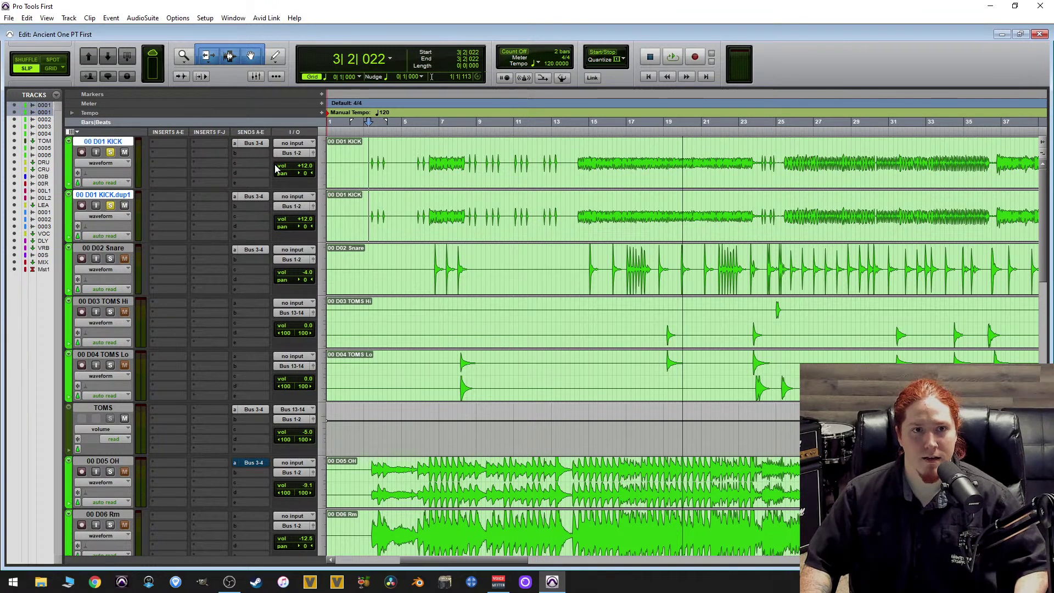
click(233, 144)
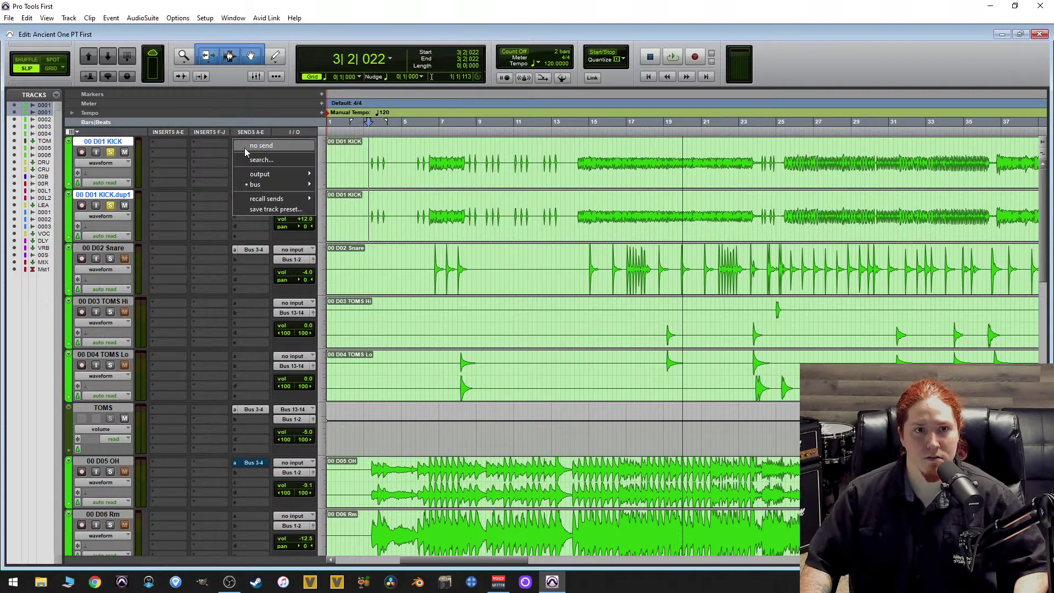
alt+shift+click(247, 154)
click(294, 154)
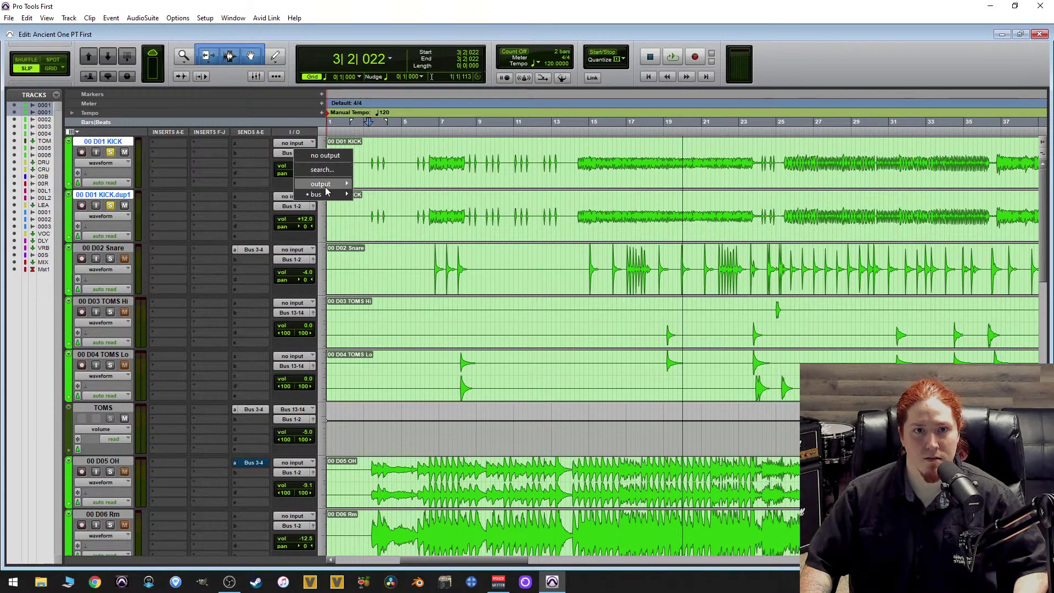
mouse_move(324, 195)
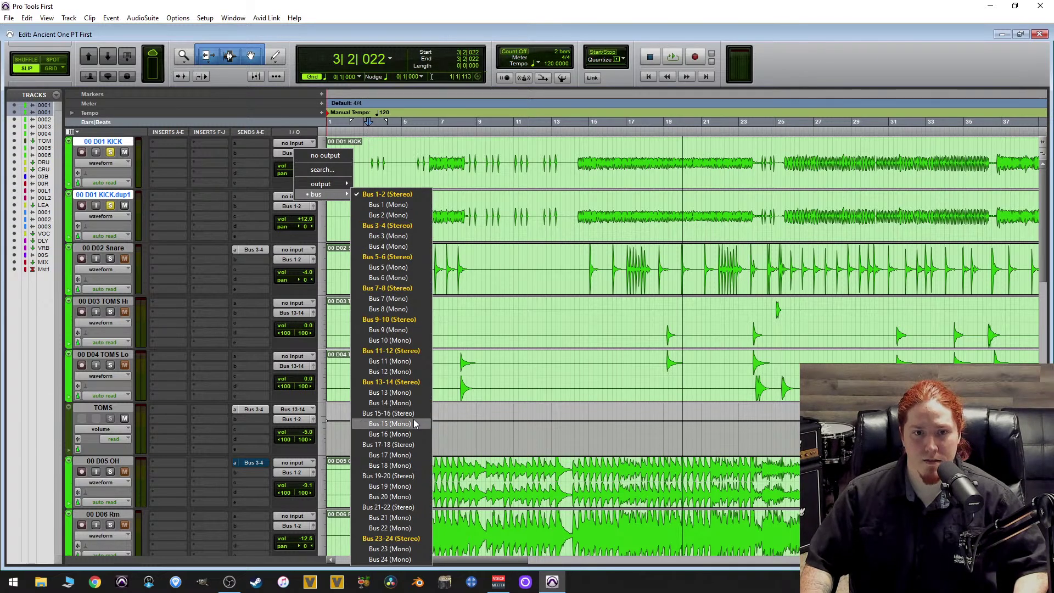
alt+shift+click(406, 424)
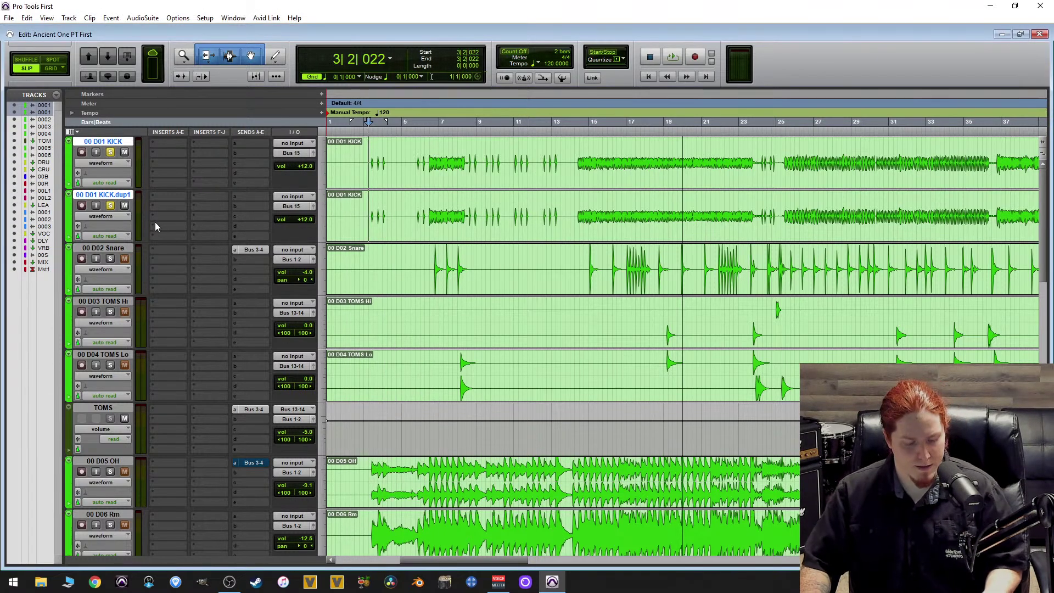
Create one new mono Aux Input track in ticks, named KICK, below the two kick tracks.
key(ctrl+shift+n)
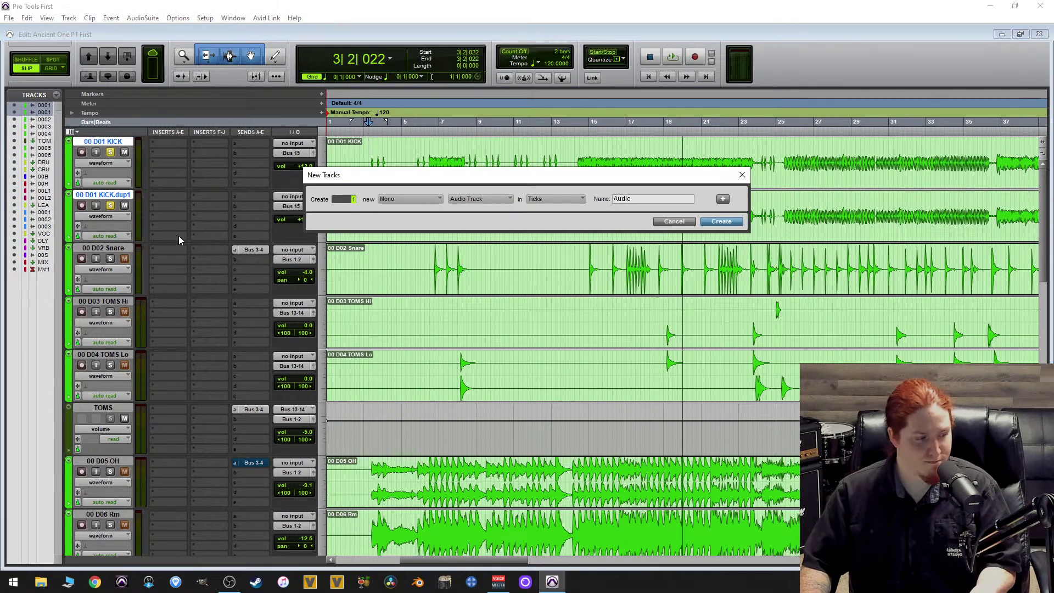
click(470, 201)
click(497, 215)
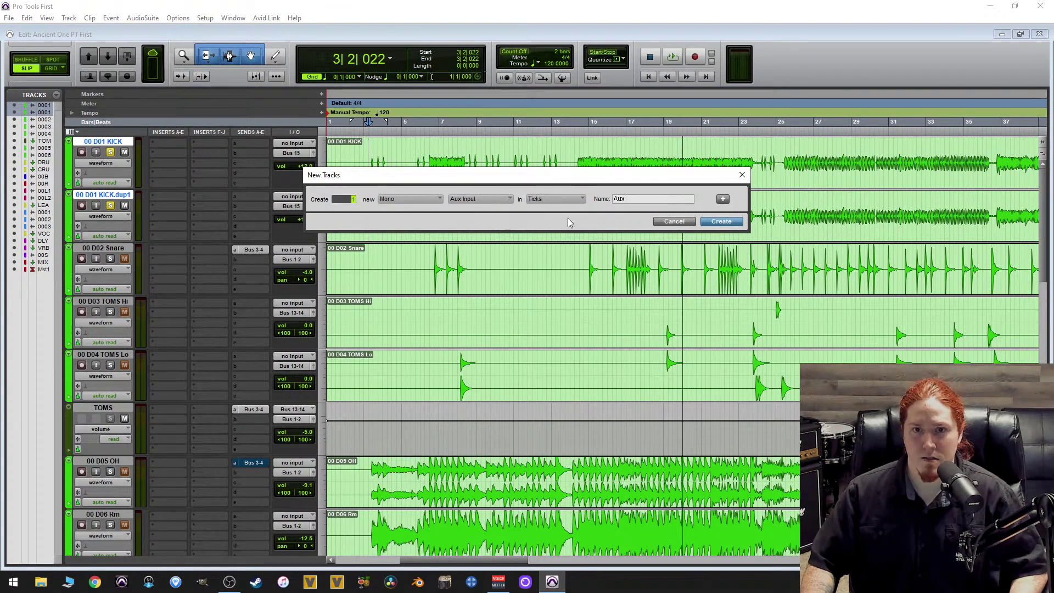
double_click(629, 200)
text(KICK)
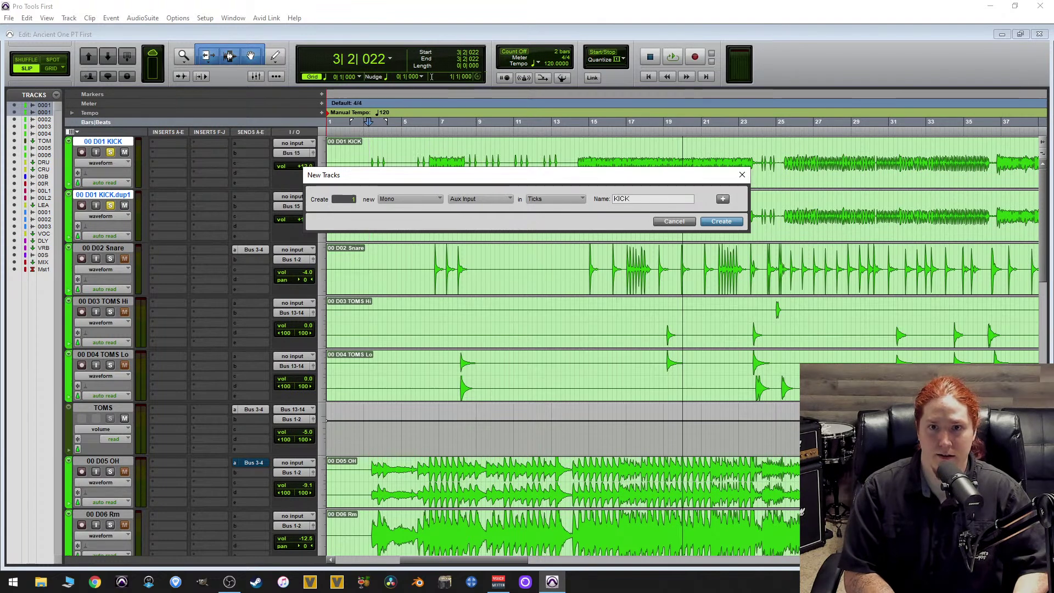
key(Return)
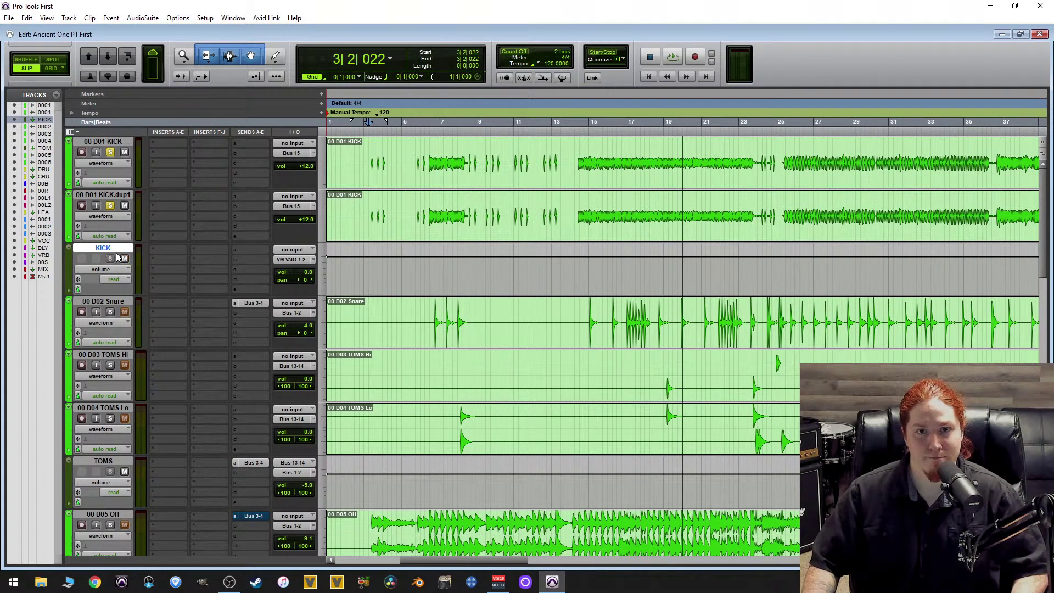
Set the KICK aux track's input to Bus 15 (Mono) and its output to Bus 1-2.
click(302, 252)
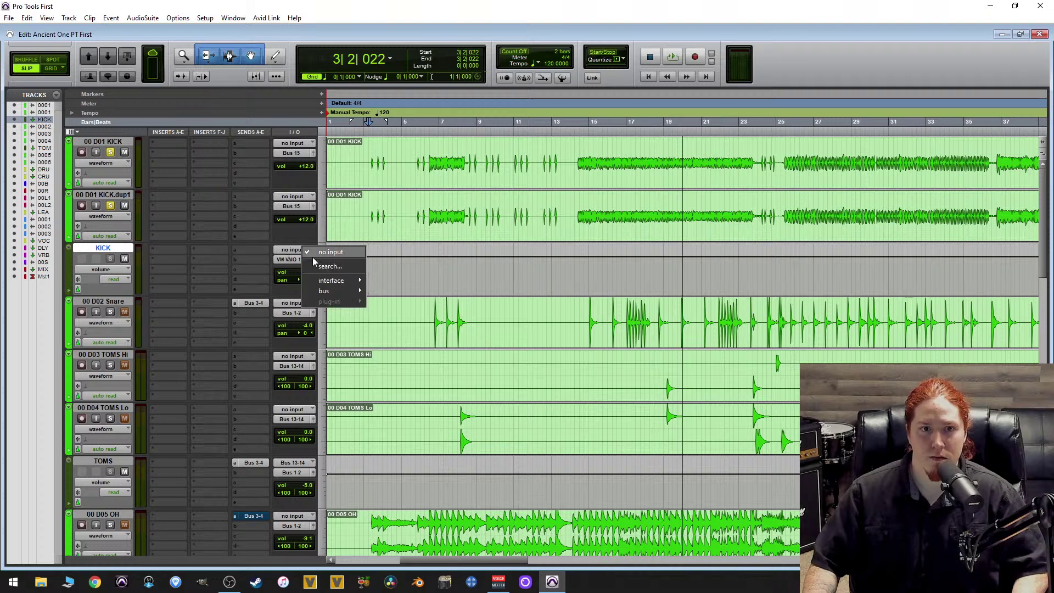
mouse_move(338, 291)
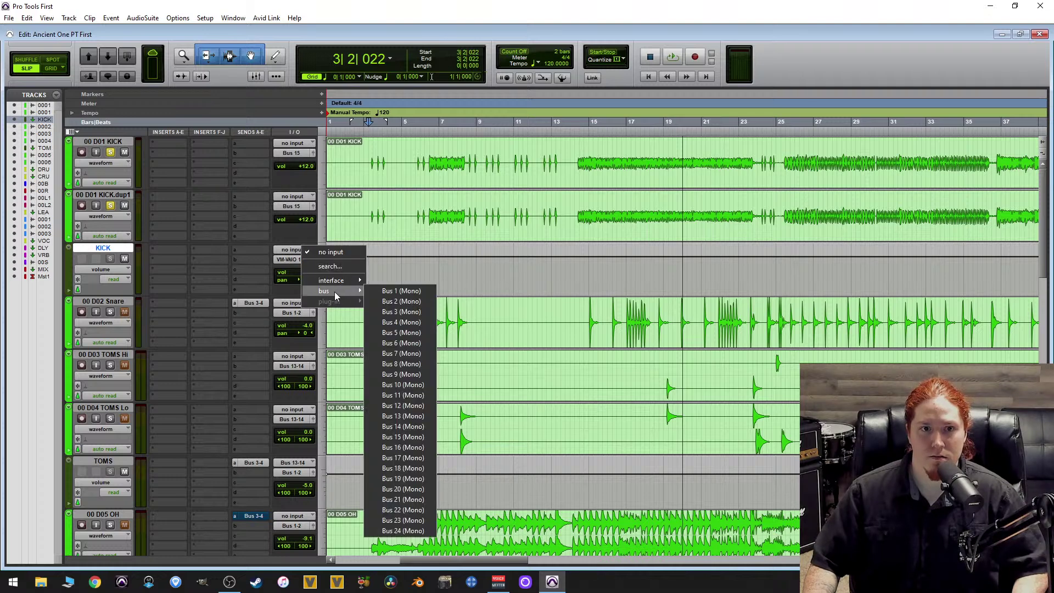
click(413, 438)
click(292, 259)
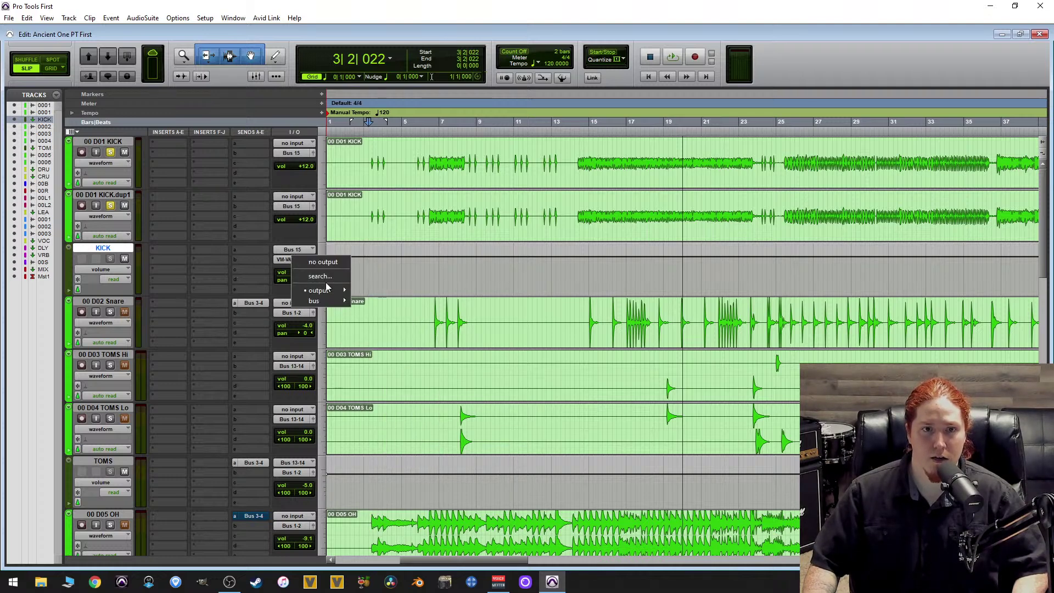
mouse_move(319, 290)
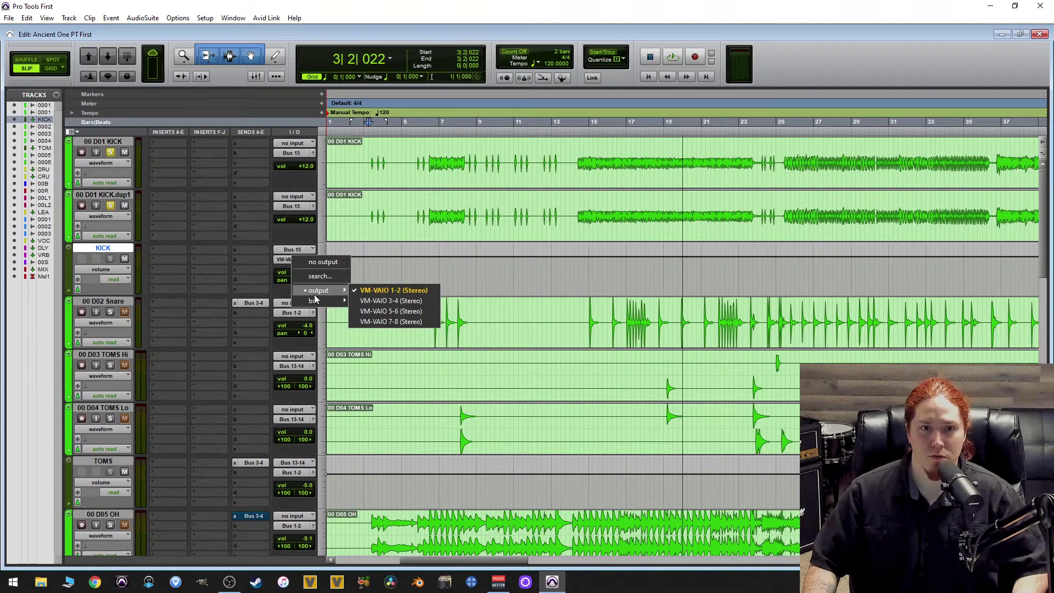
click(378, 223)
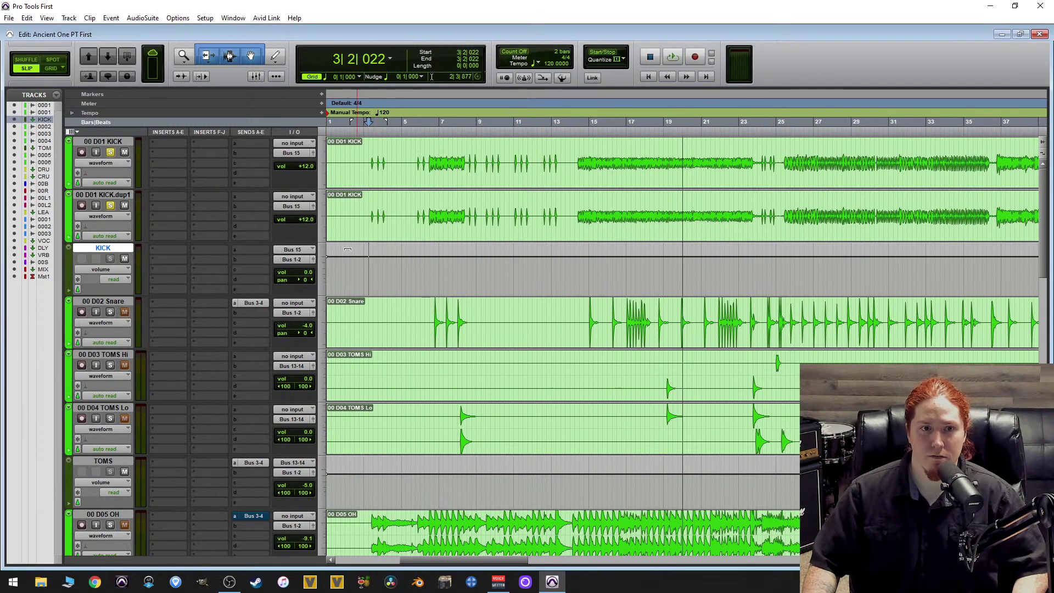
Add a Bus 3-4 send in slot A of the KICK aux track and set its level to -3 dB.
scroll(258, 321, down, 5)
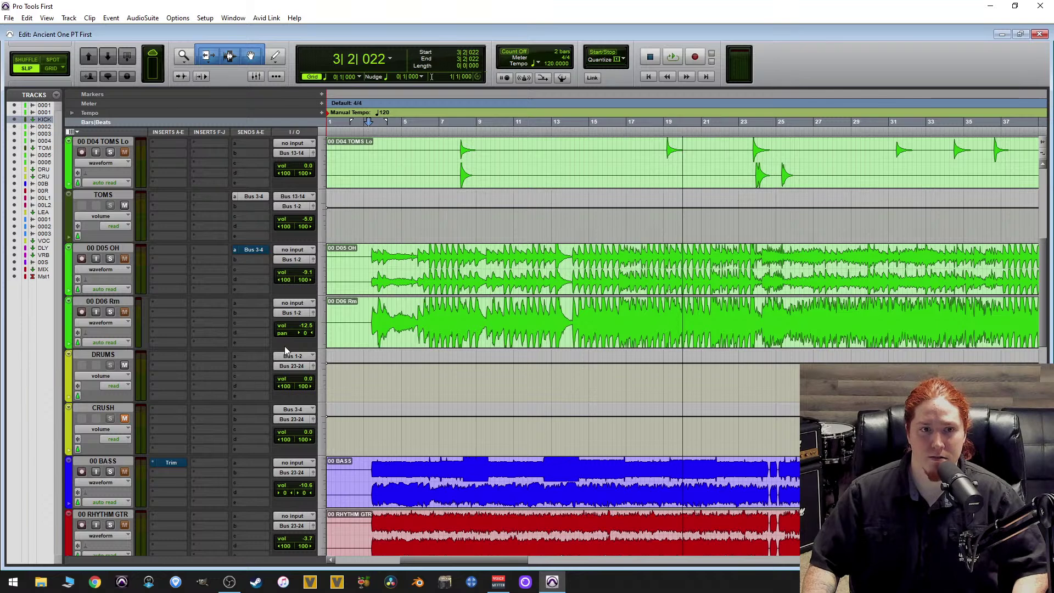
scroll(285, 350, up, 5)
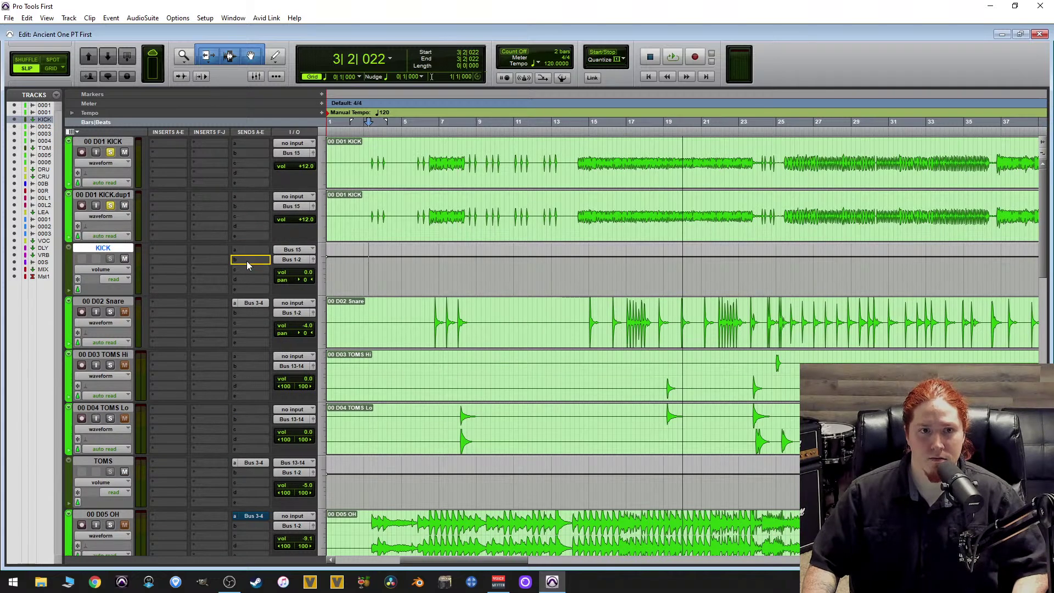
drag(249, 253, 248, 253)
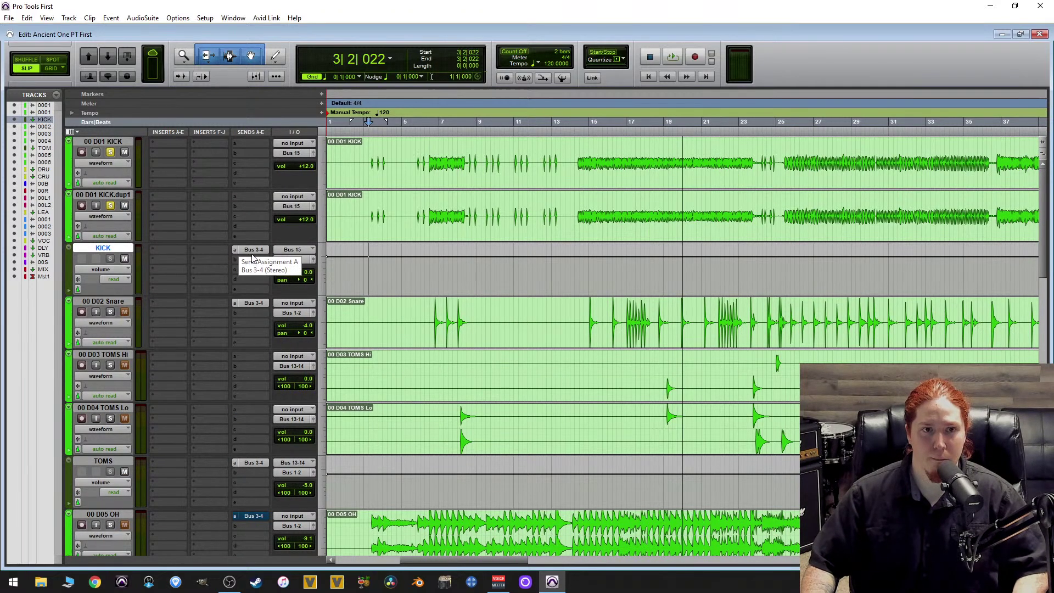
click(260, 251)
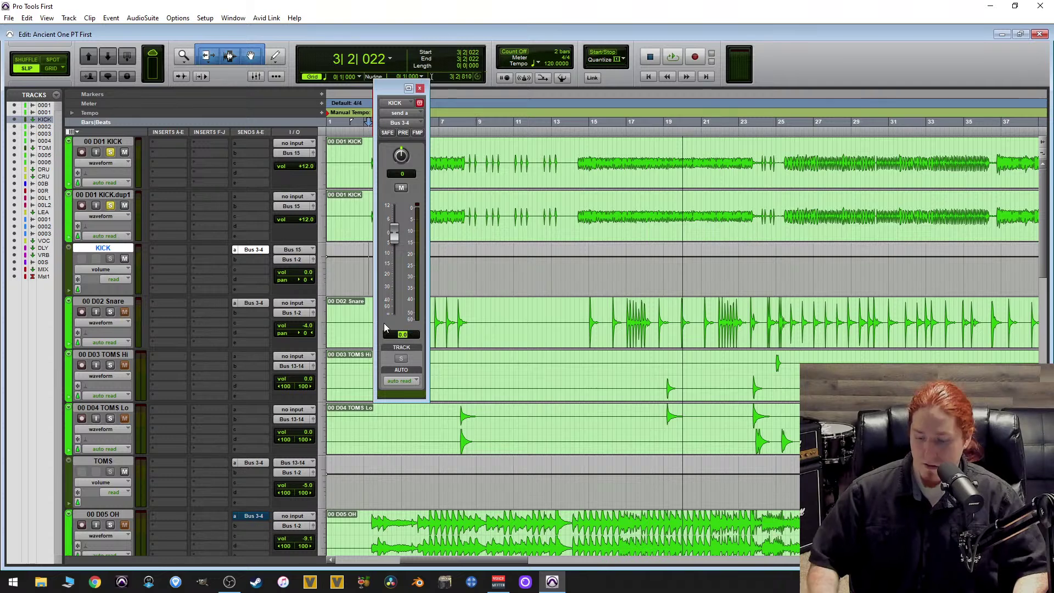
text(-3)
key(Return)
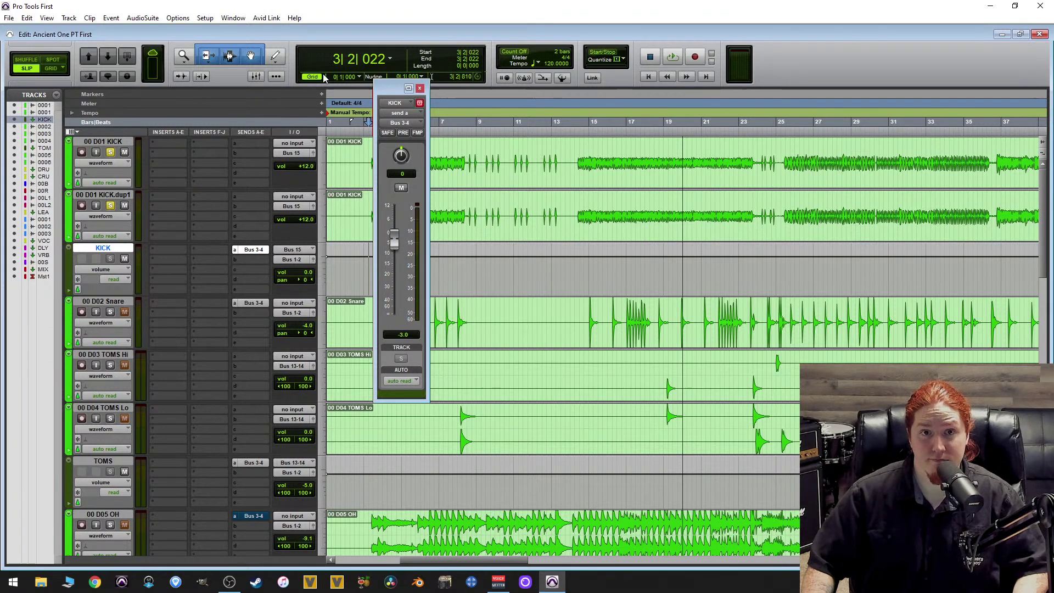
click(420, 89)
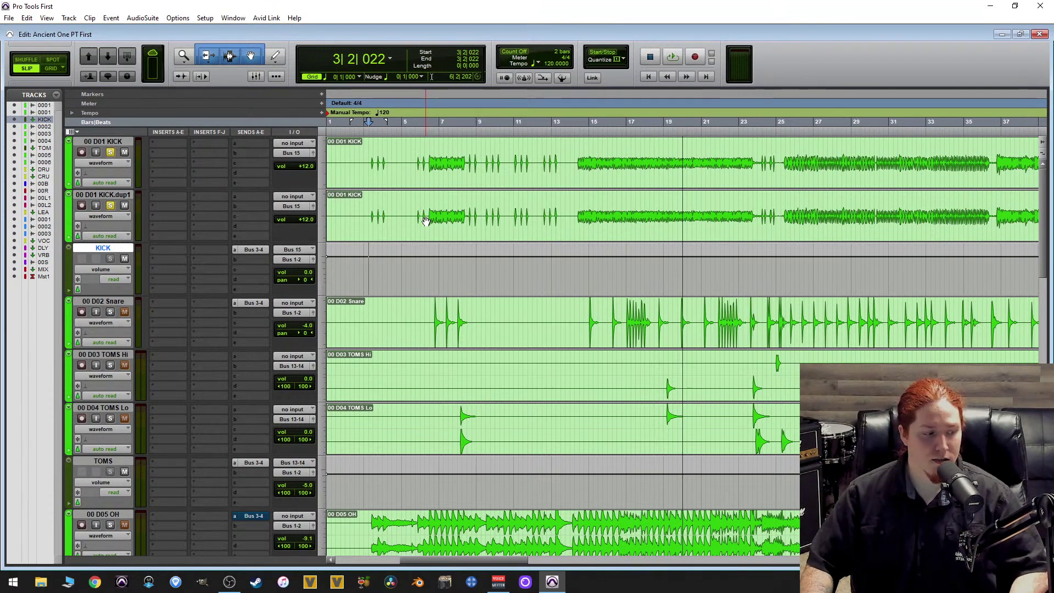
Examine the kick waveforms around bars 3 to 8, highlighting the fast run on the duplicate and the slow hits on 00 D01 KICK.
click(421, 158)
key(ctrl+bracketleft)
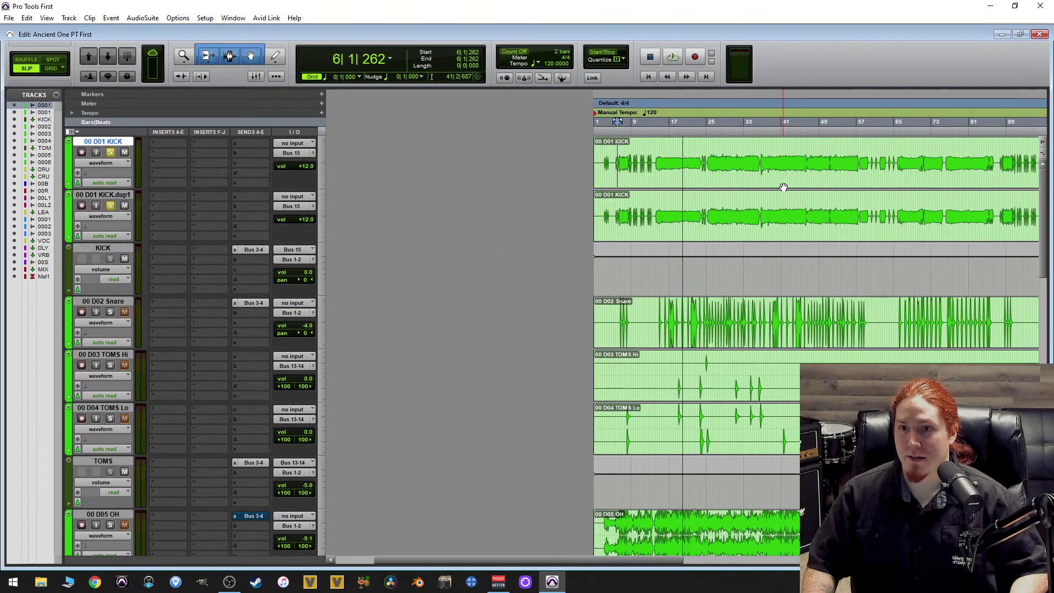
key(ctrl+bracketright)
key(ctrl+bracketright)
key(ctrl+bracketright)
key(ctrl+bracketright)
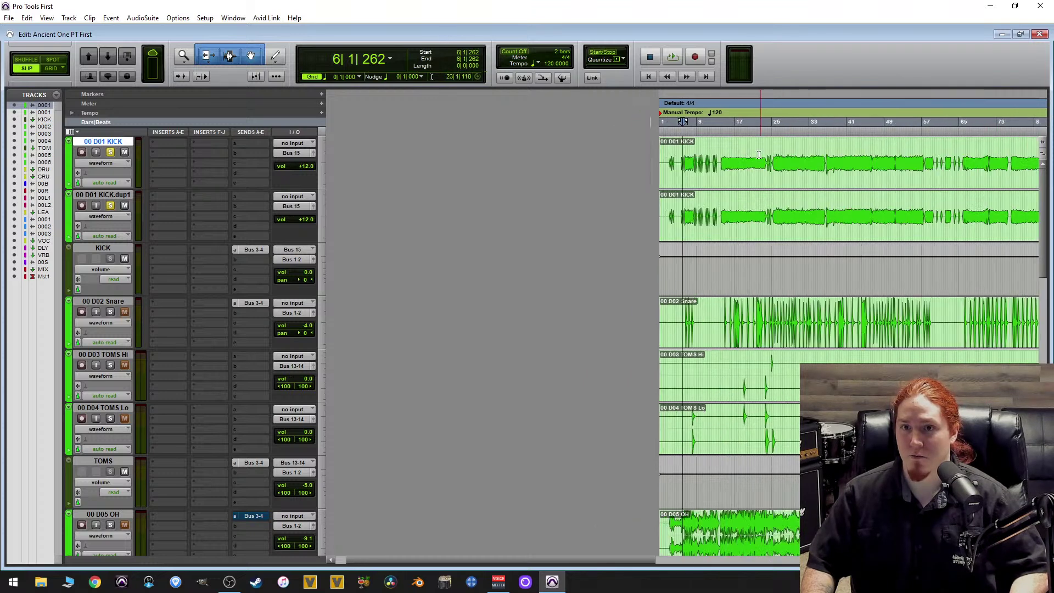
drag(703, 156, 459, 162)
drag(707, 212, 867, 221)
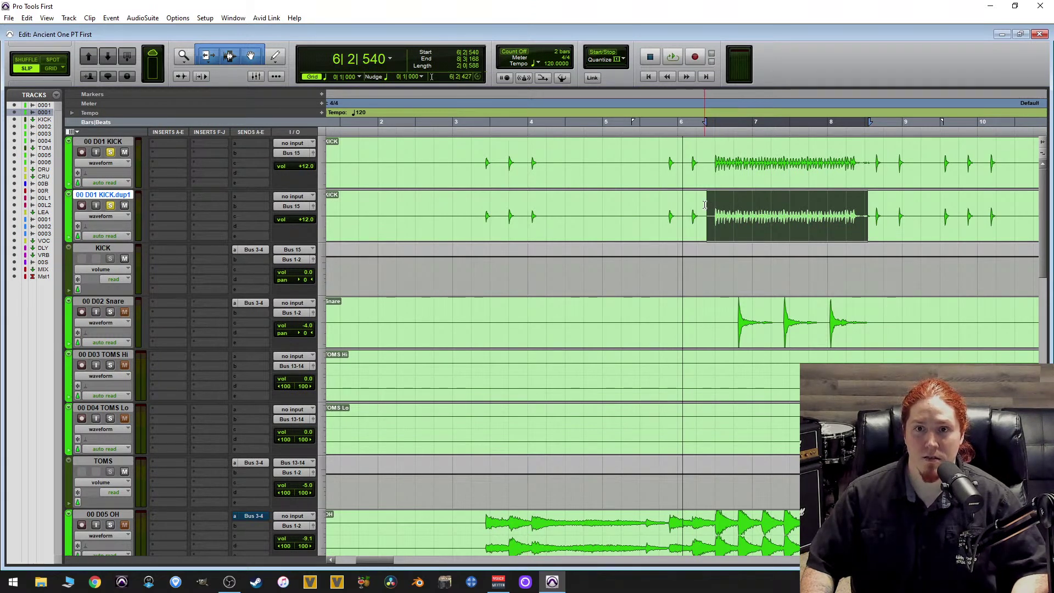
drag(707, 156, 456, 148)
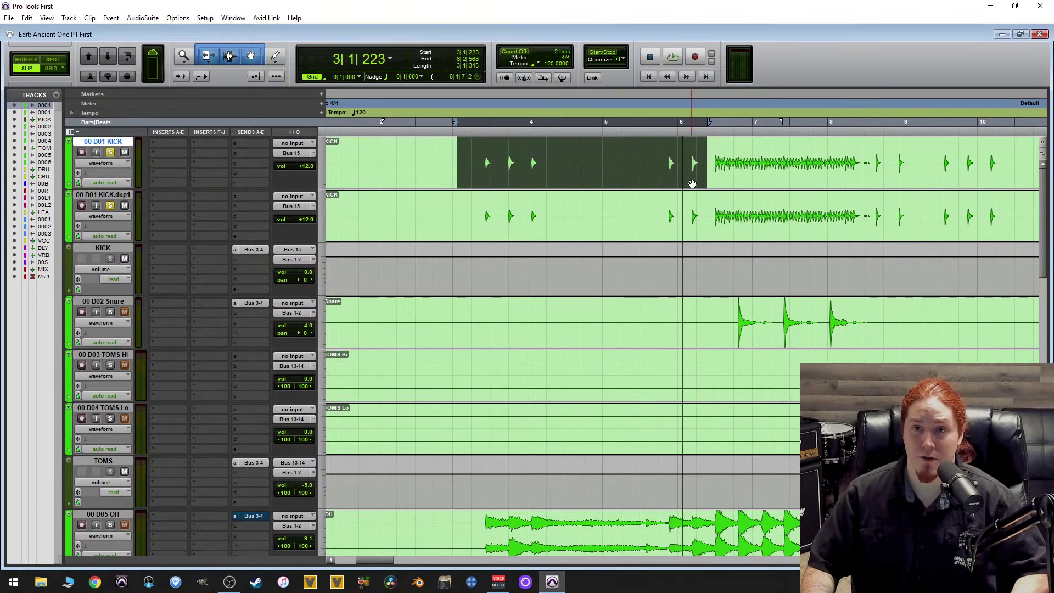
Trim the duplicate kick clip to start just before the fast run in bar 6, and delete that run from 00 D01 KICK.
click(709, 211)
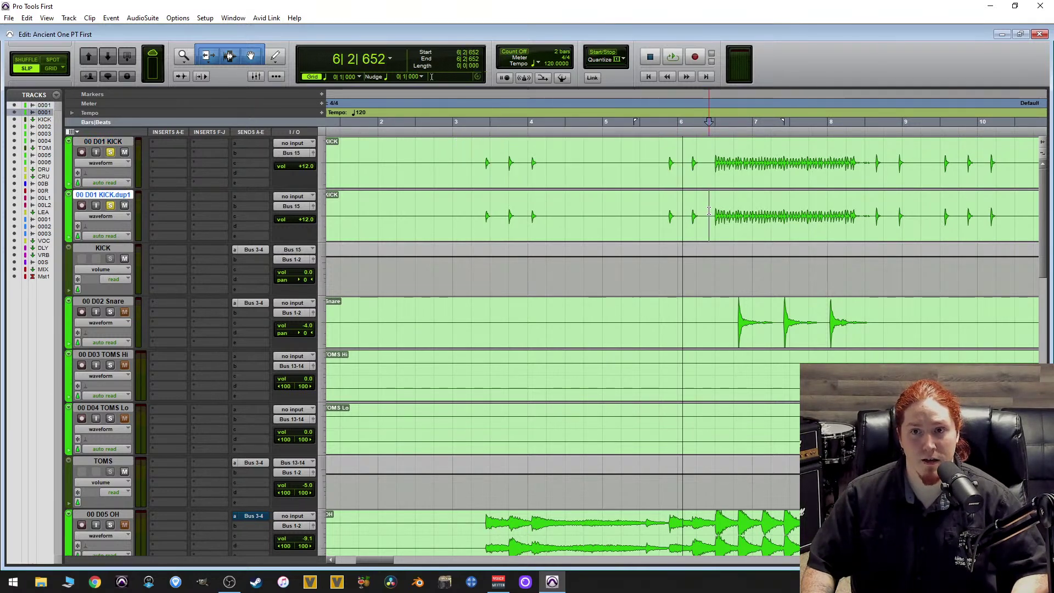
key(a)
drag(711, 158, 871, 146)
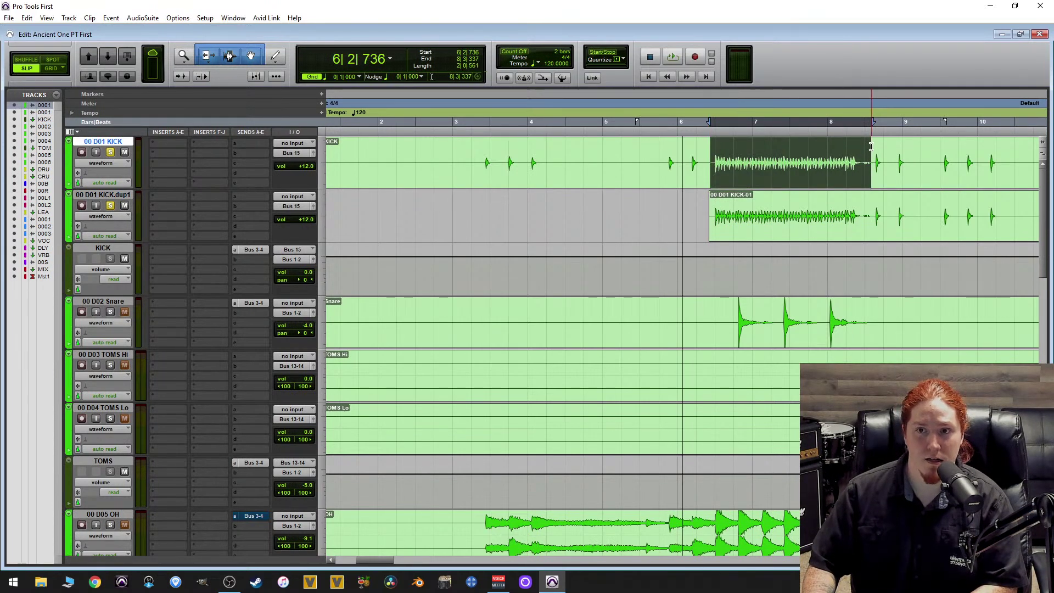
key(Delete)
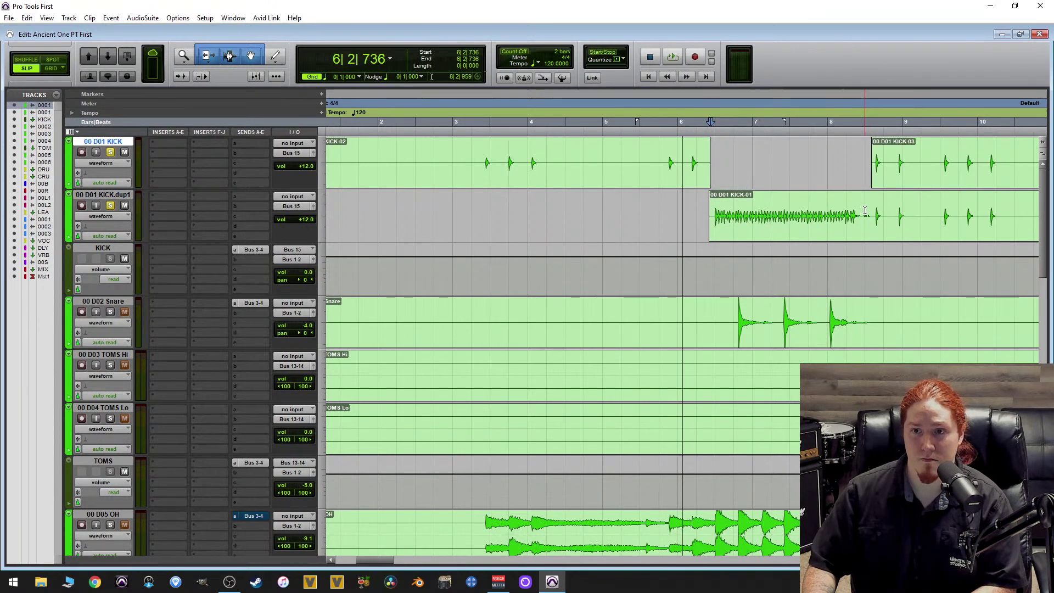
Highlight the slow hits on 00 D01 KICK and the fast run on the duplicate, and play the changeover from 5|4|435.
drag(467, 147, 744, 174)
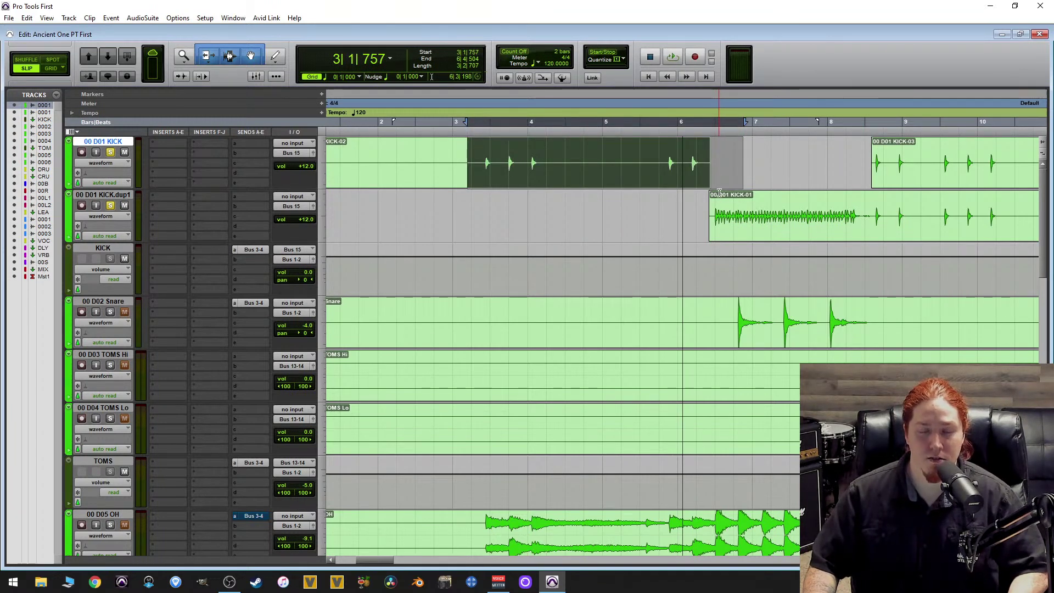
drag(700, 216, 852, 216)
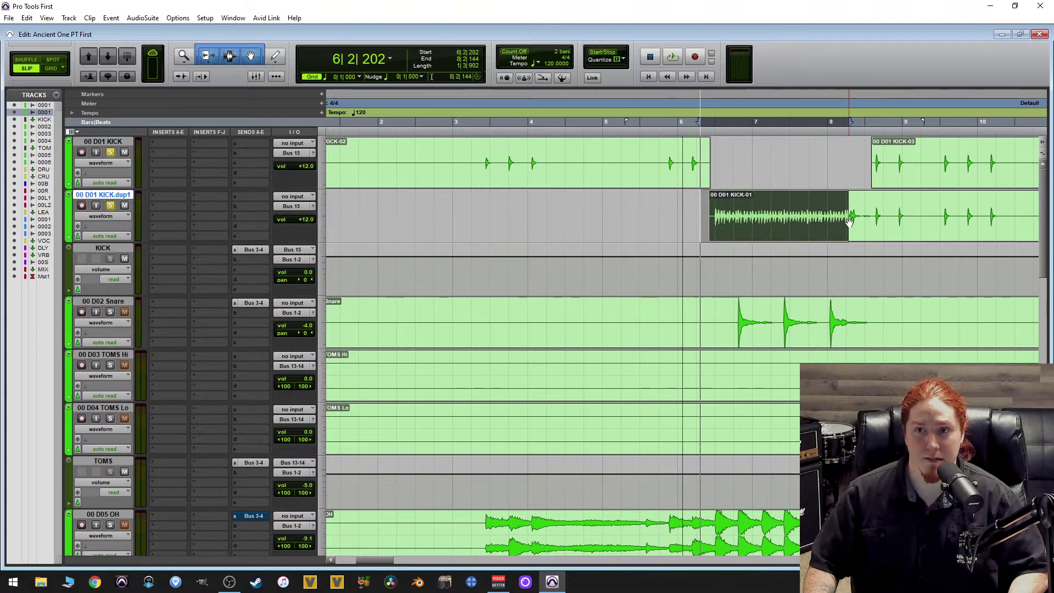
click(887, 214)
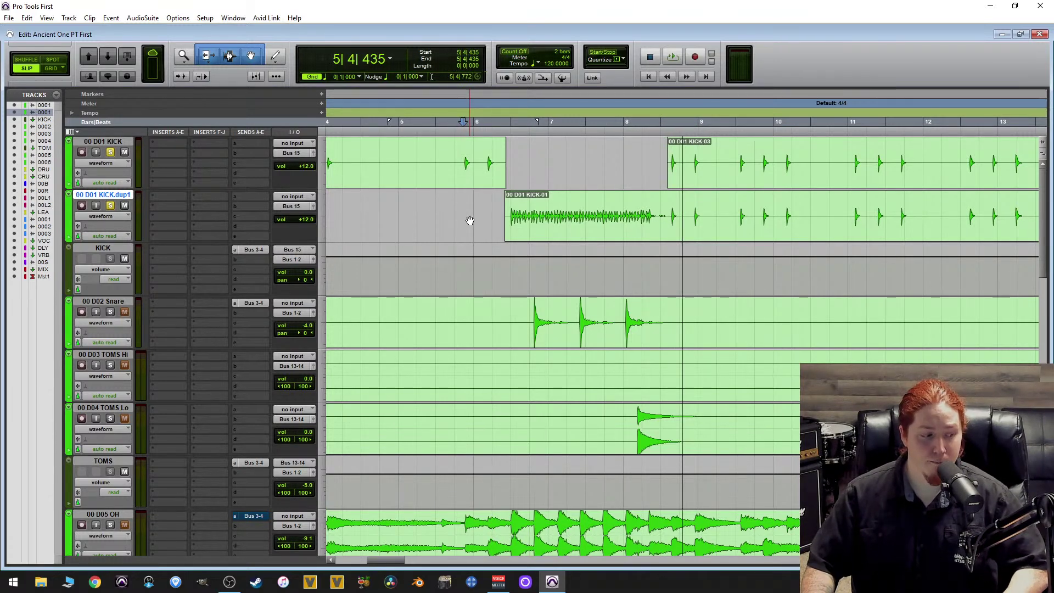
key(space)
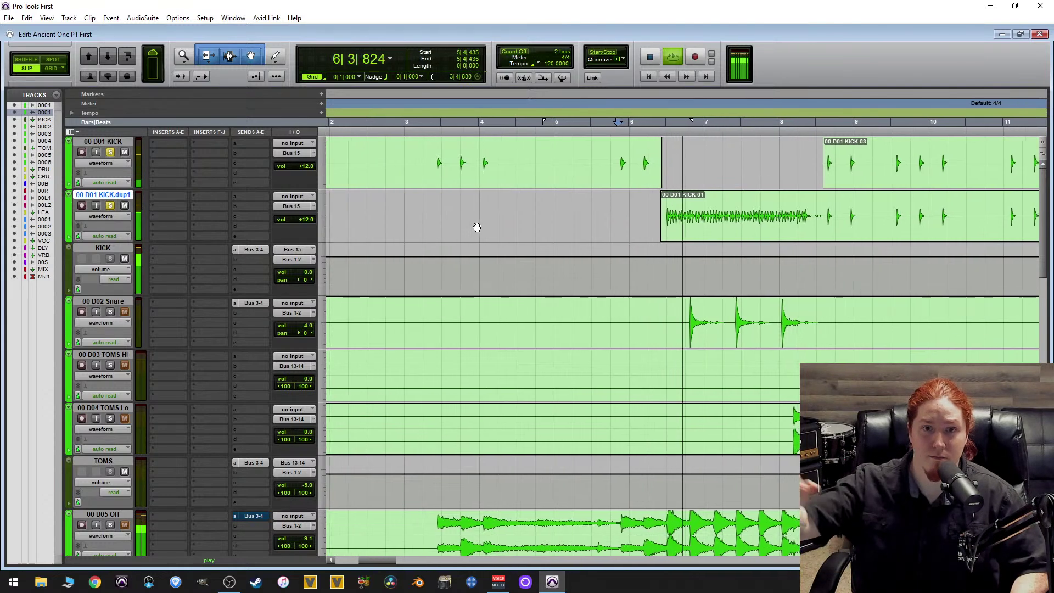
key(space)
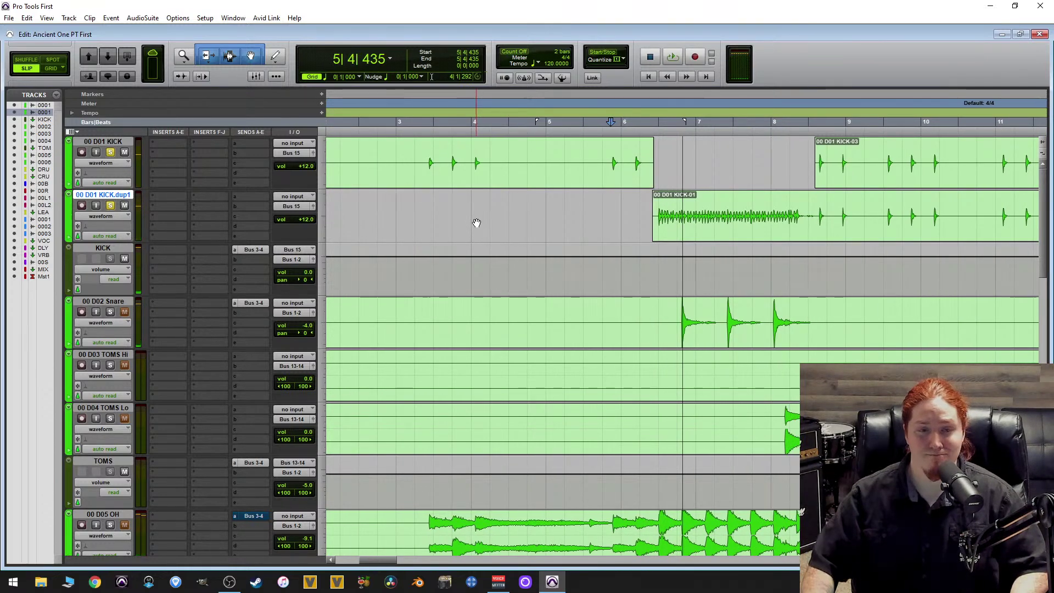
Check the Edit Window Scrolling setting and leave it unchanged.
click(886, 211)
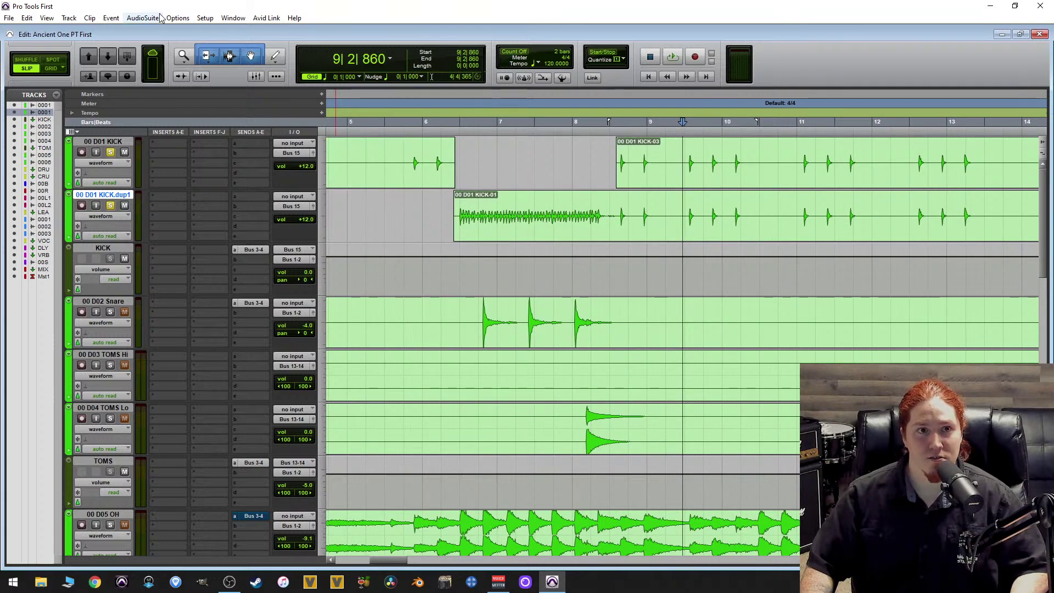
click(179, 18)
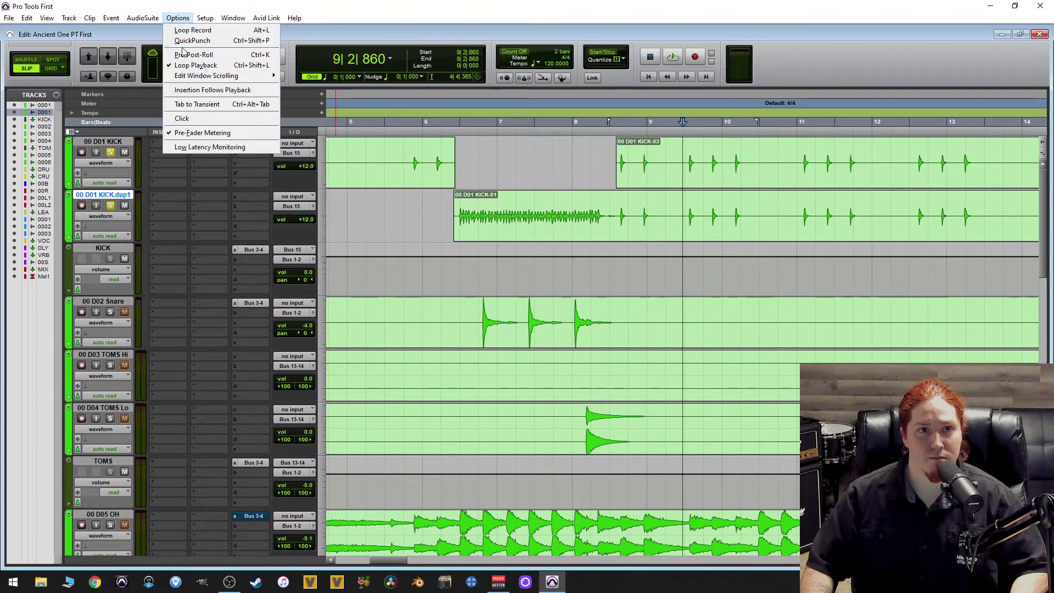
mouse_move(217, 80)
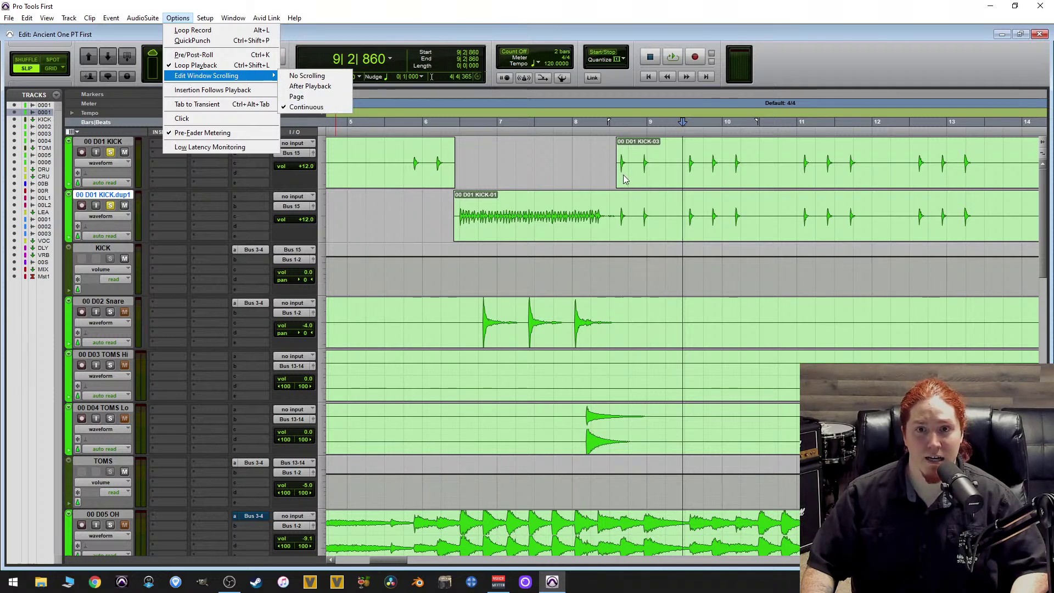
click(633, 203)
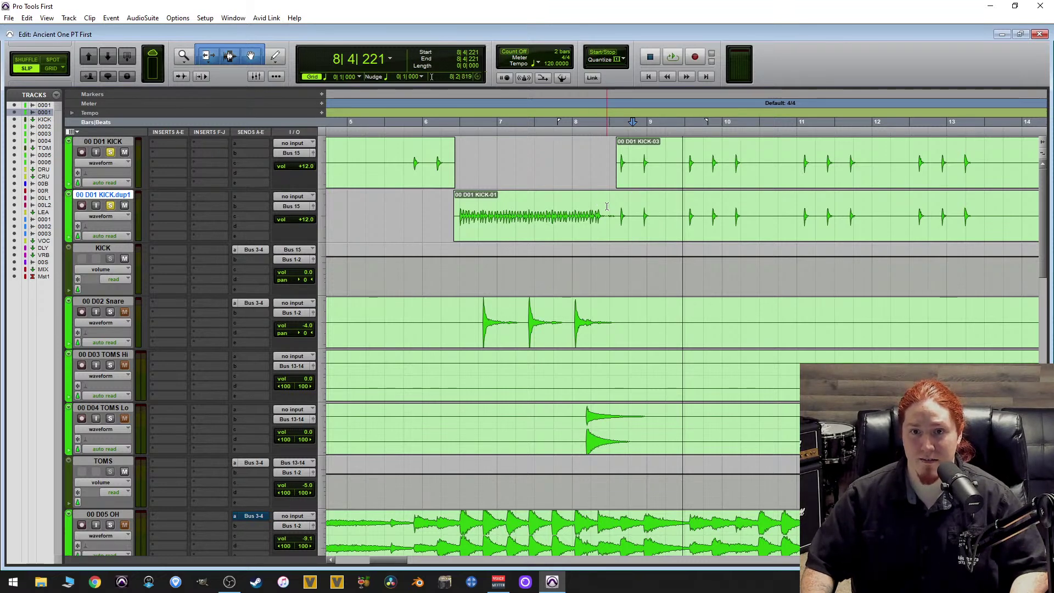
Delete the slow hits after the bar 8 run from the duplicate kick, and the fast section before bar 24 from 00 D01 KICK.
drag(607, 207, 761, 213)
key(Delete)
drag(702, 164, 639, 137)
key(Delete)
Delete 23|4|192 to 25|2|450 from the duplicate kick, and the opening of the fast part from 25|1|032 on 00 D01 KICK.
drag(606, 209, 724, 198)
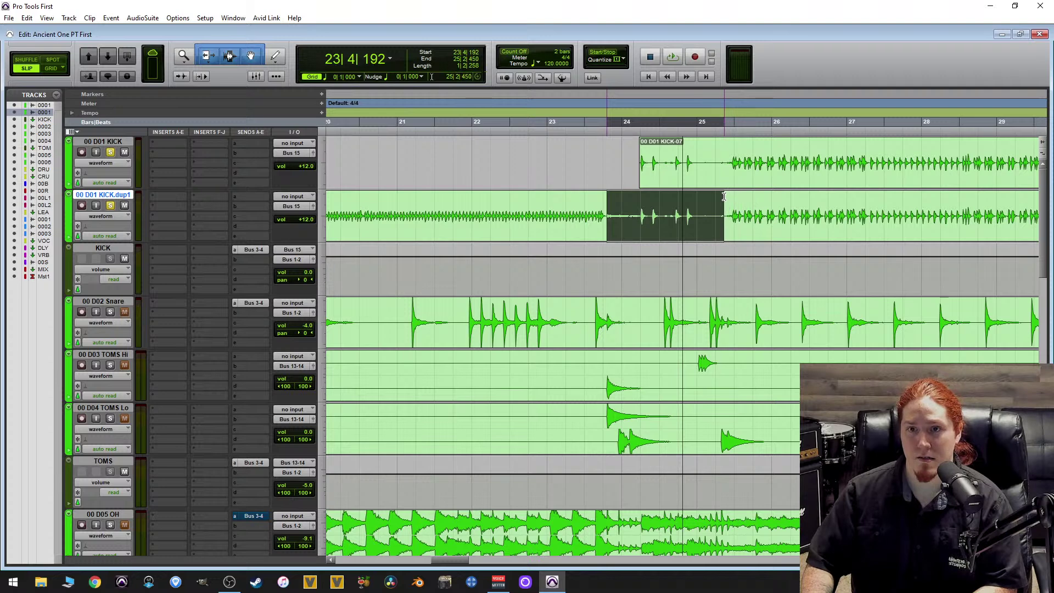
key(Delete)
click(694, 158)
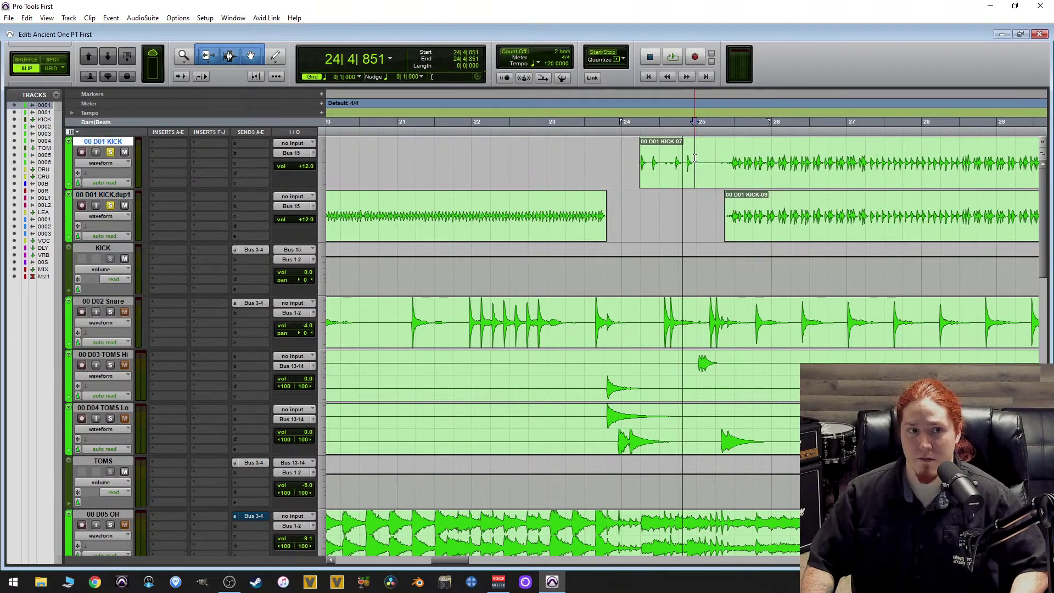
key(space)
key(ctrl+bracketright)
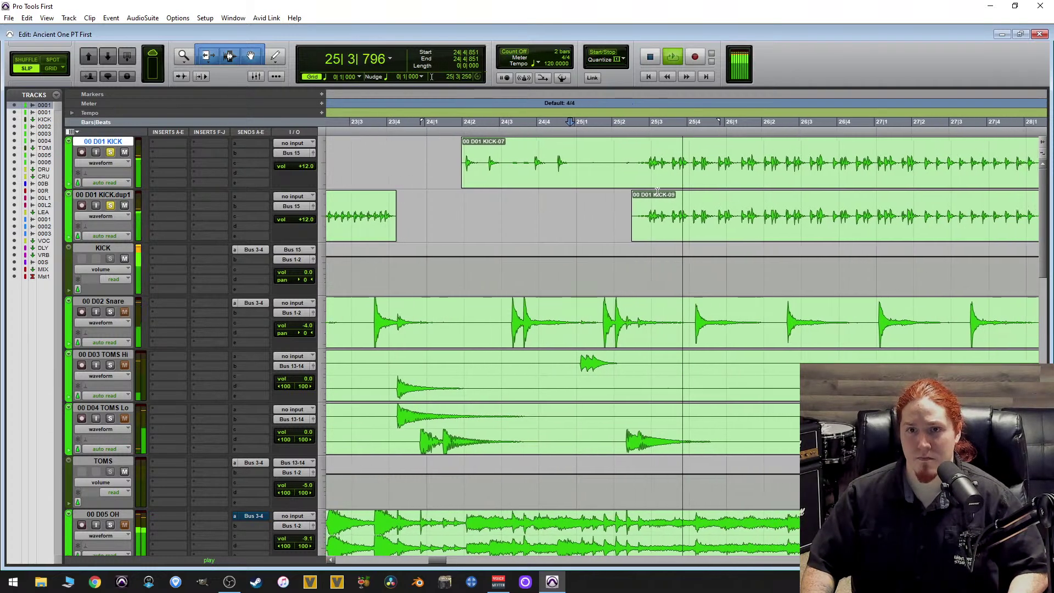
key(space)
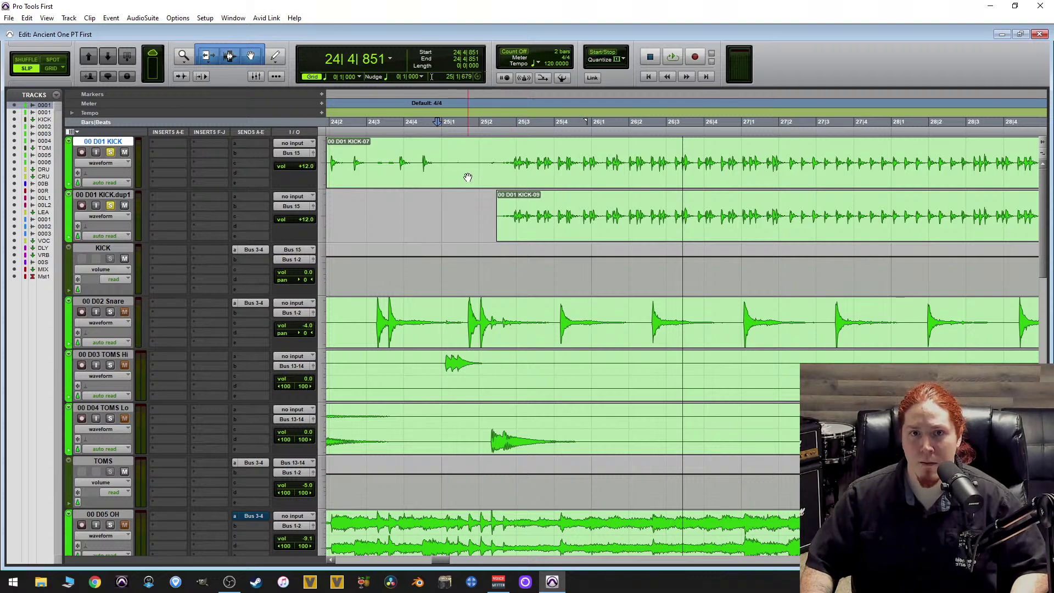
drag(439, 157, 562, 168)
key(Delete)
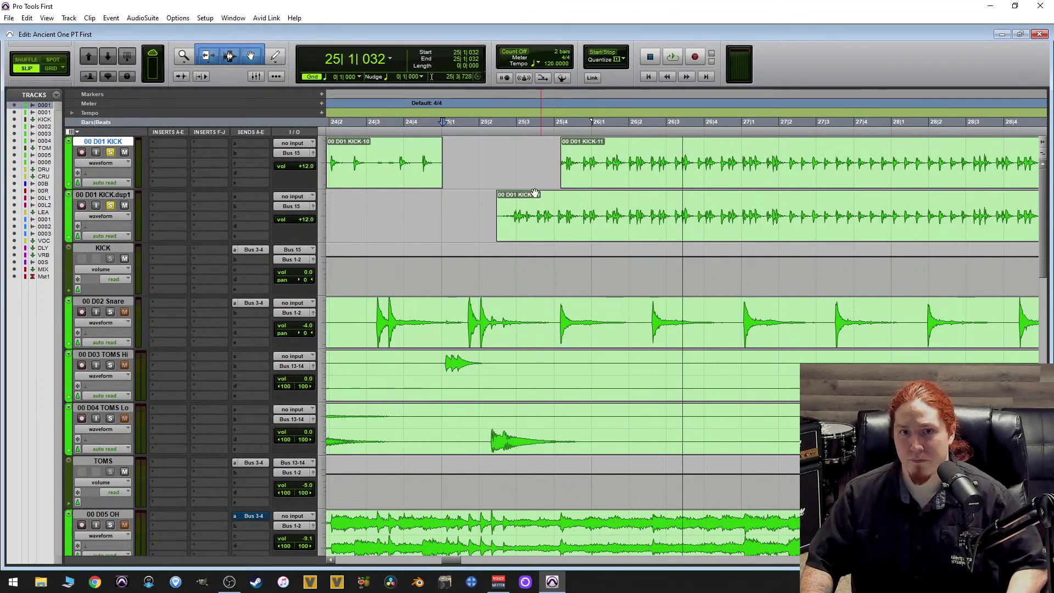
Play both kick tracks from 25|2|295 and around 27|2 to locate where the fast pattern ends.
click(497, 231)
key(space)
key(ctrl+bracketright)
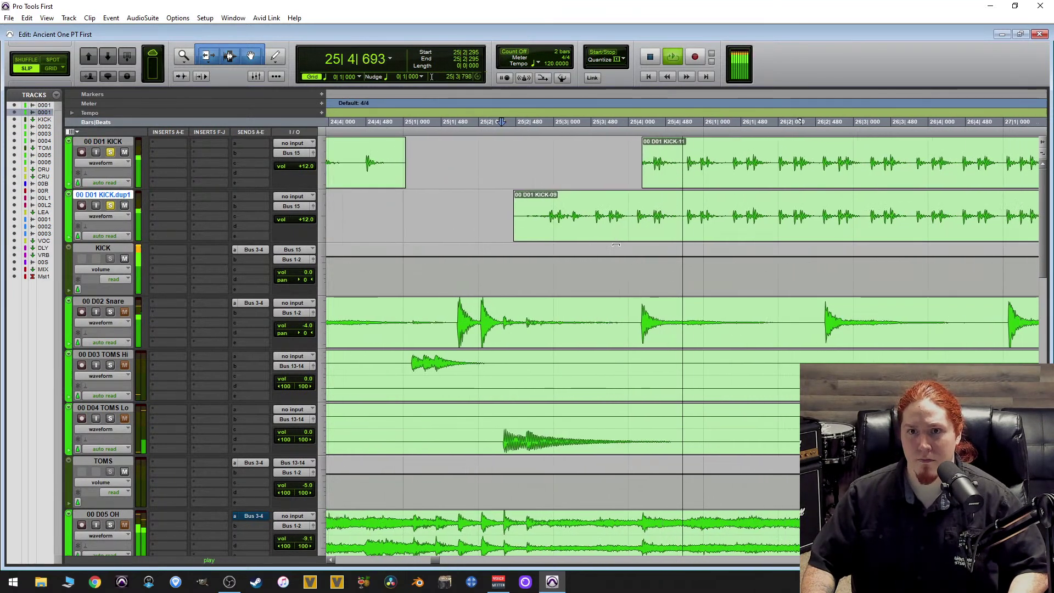
key(ctrl+bracketright)
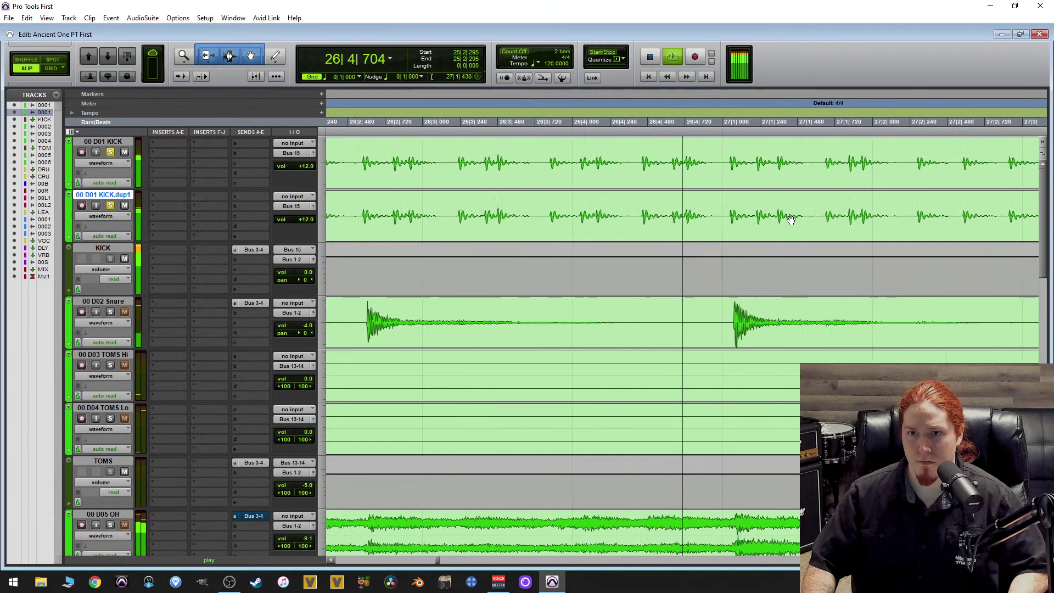
key(space)
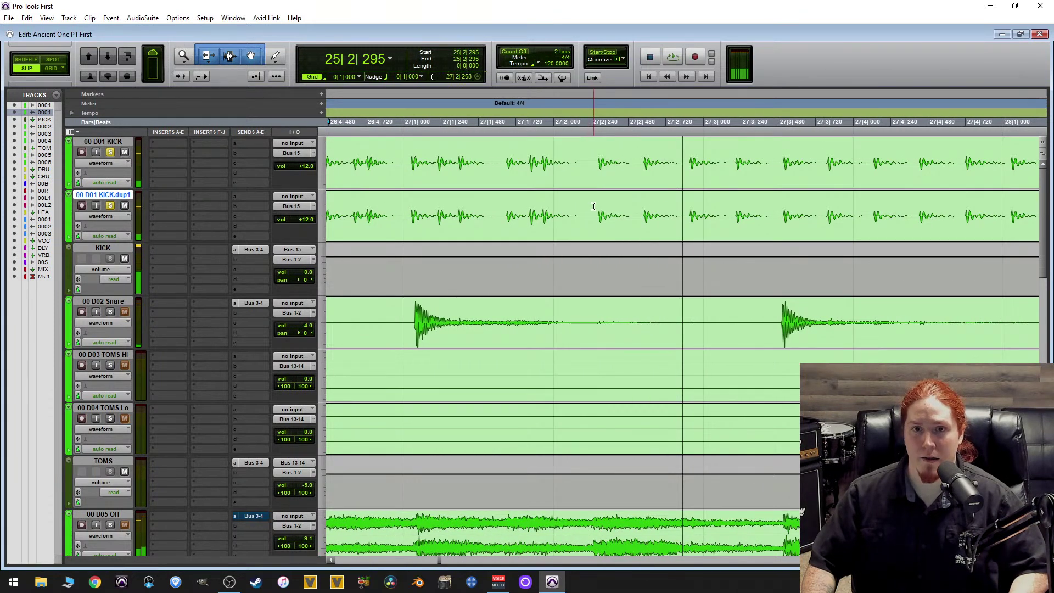
click(583, 208)
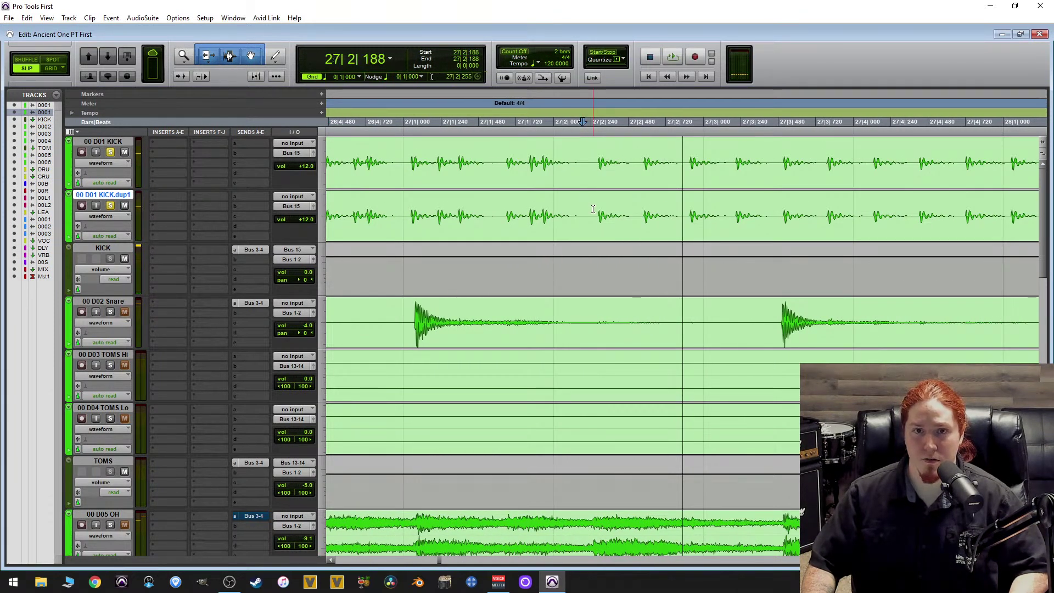
key(ctrl+bracketleft)
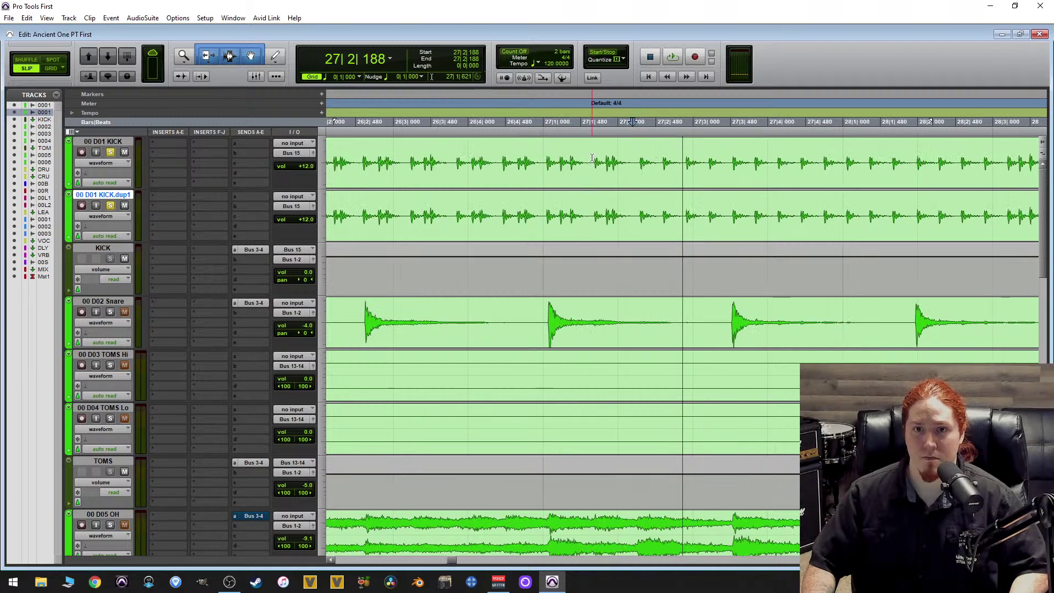
click(589, 154)
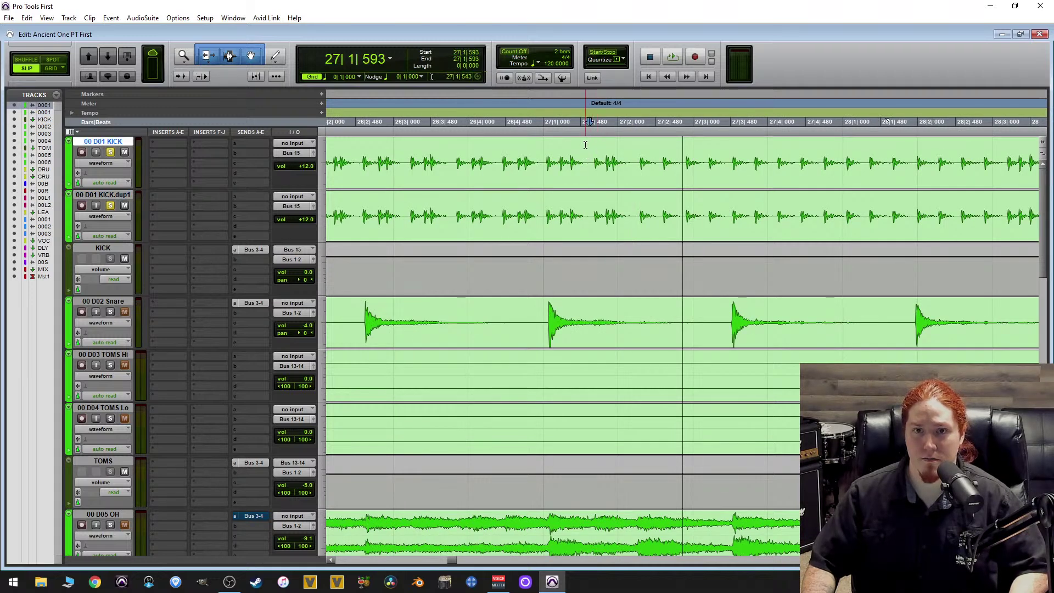
key(ctrl+bracketright)
key(space)
key(space)
Trim the 00 D01 KICK clip to start at 27|2|227, and delete the hits from 27|2|216 to 27|3|958 on the duplicate.
click(600, 145)
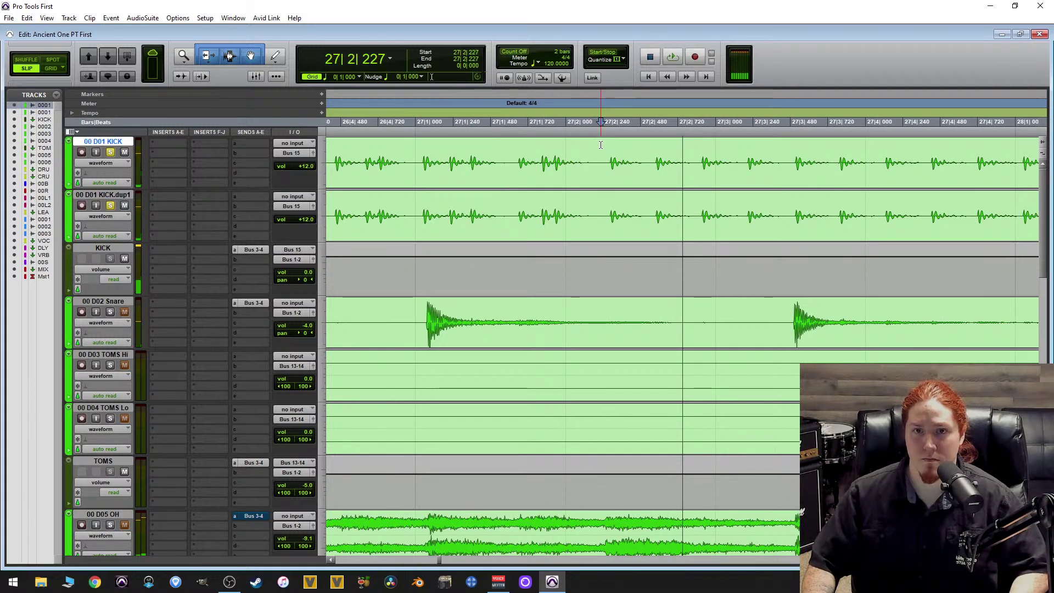
key(a)
key(ctrl+bracketleft)
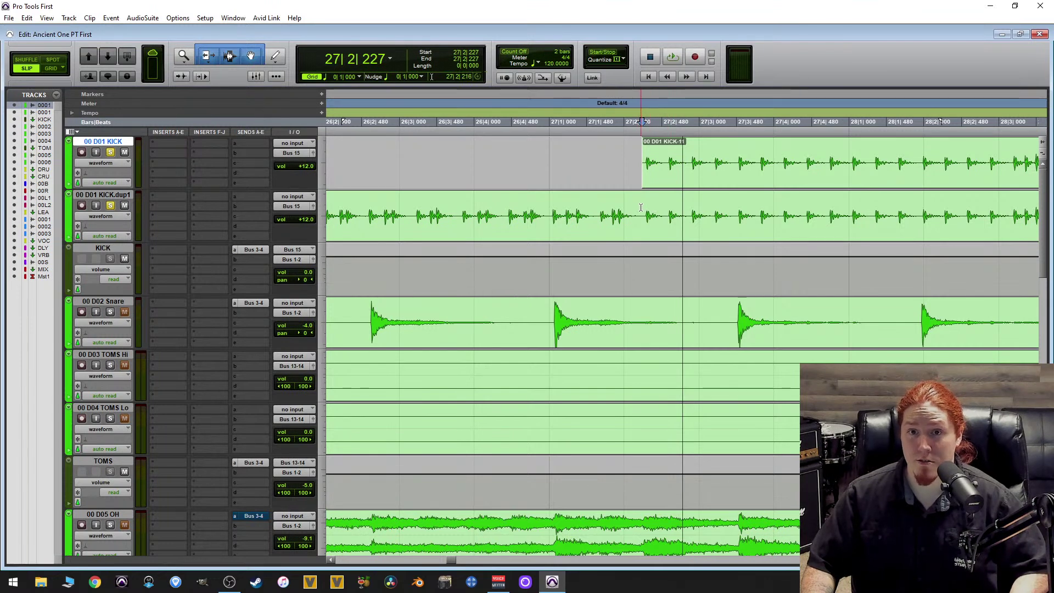
drag(642, 208, 733, 211)
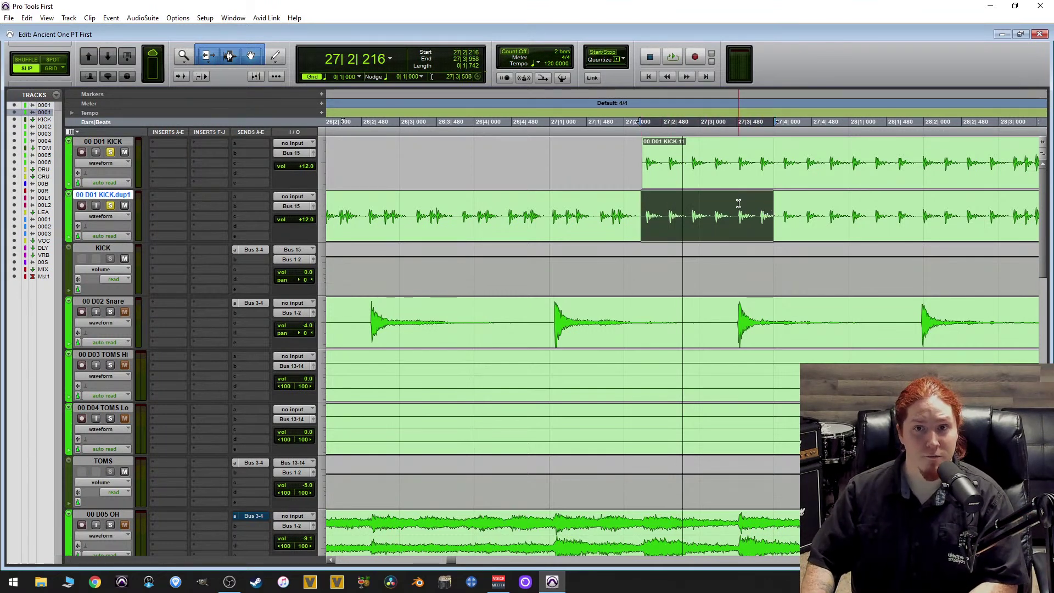
key(Delete)
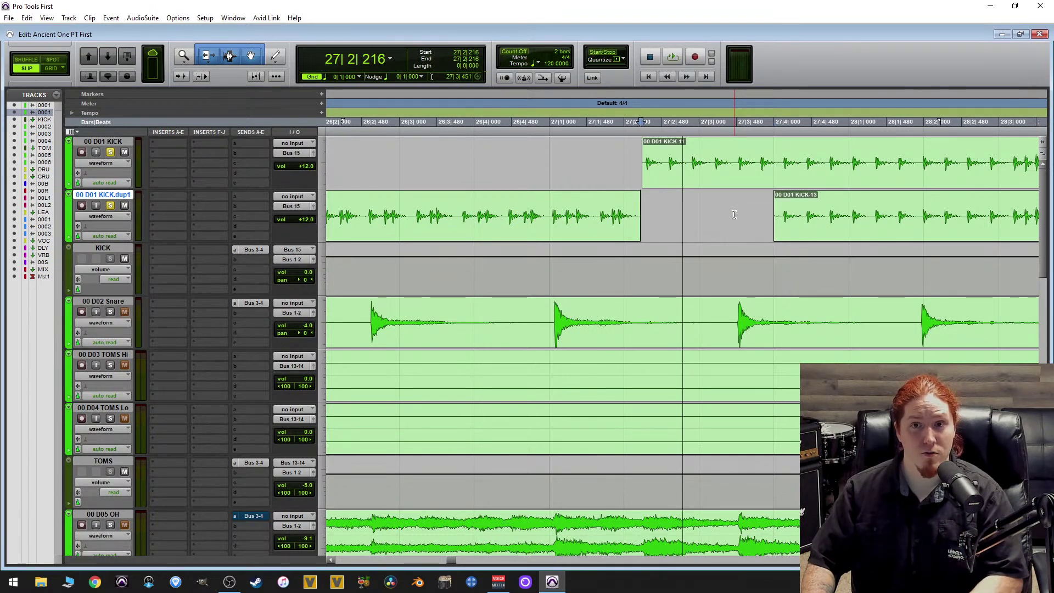
Audition the duplicate kick's fast clip from 25|2|450 and fade in its start up to 25|2|879.
click(499, 224)
key(ctrl+[)
key(ctrl+[)
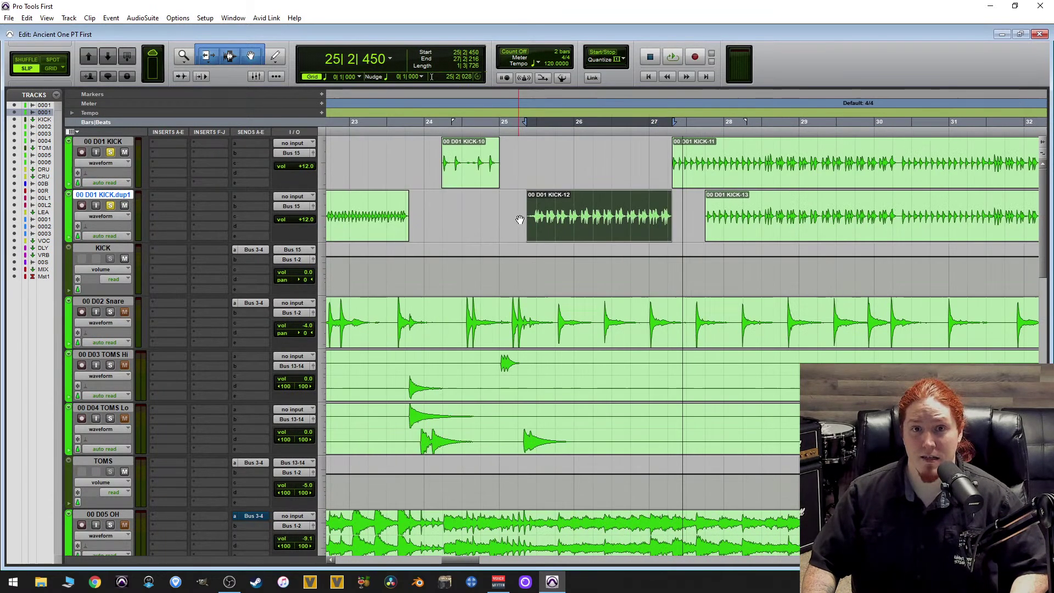
key(ctrl+])
key(ctrl+])
key(ctrl+])
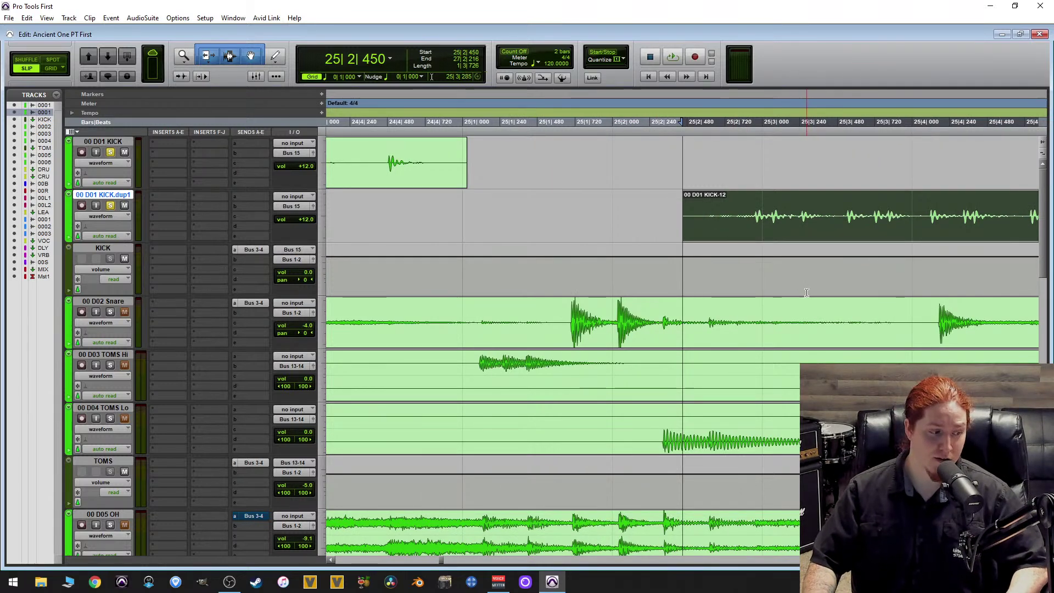
key(space)
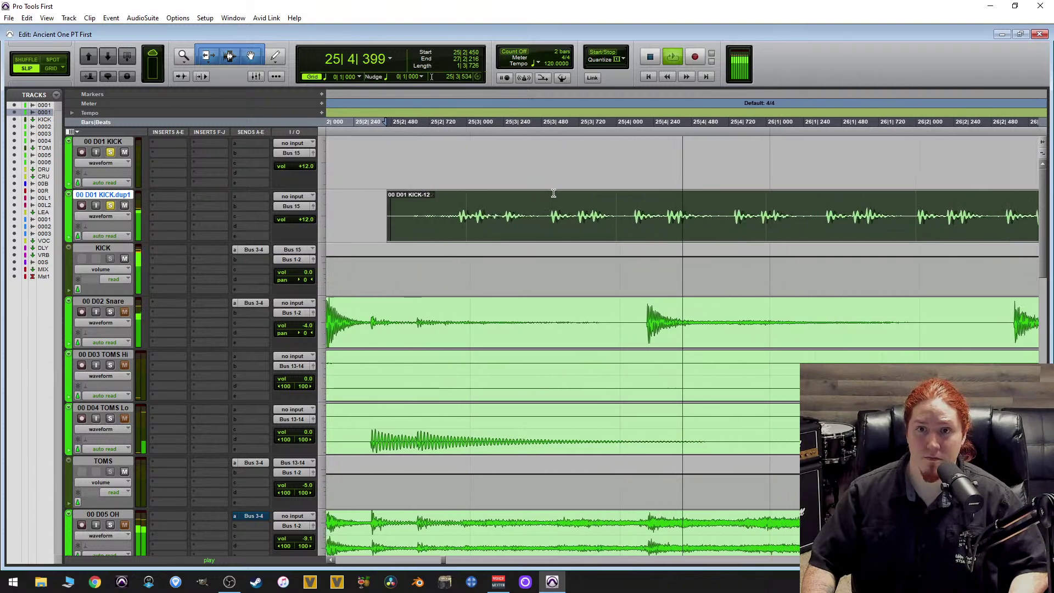
key(space)
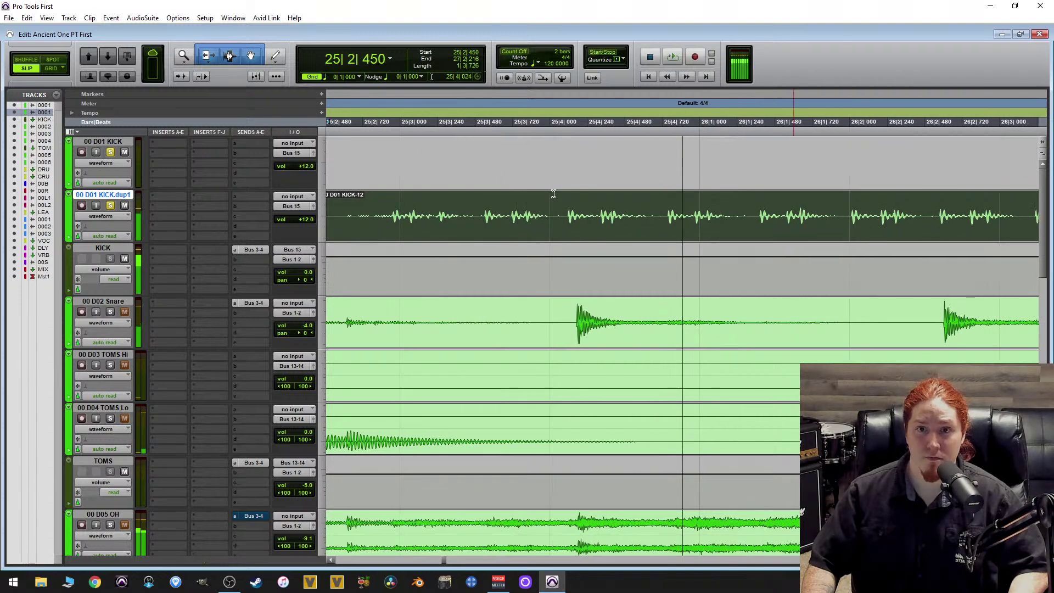
click(387, 201)
key(d)
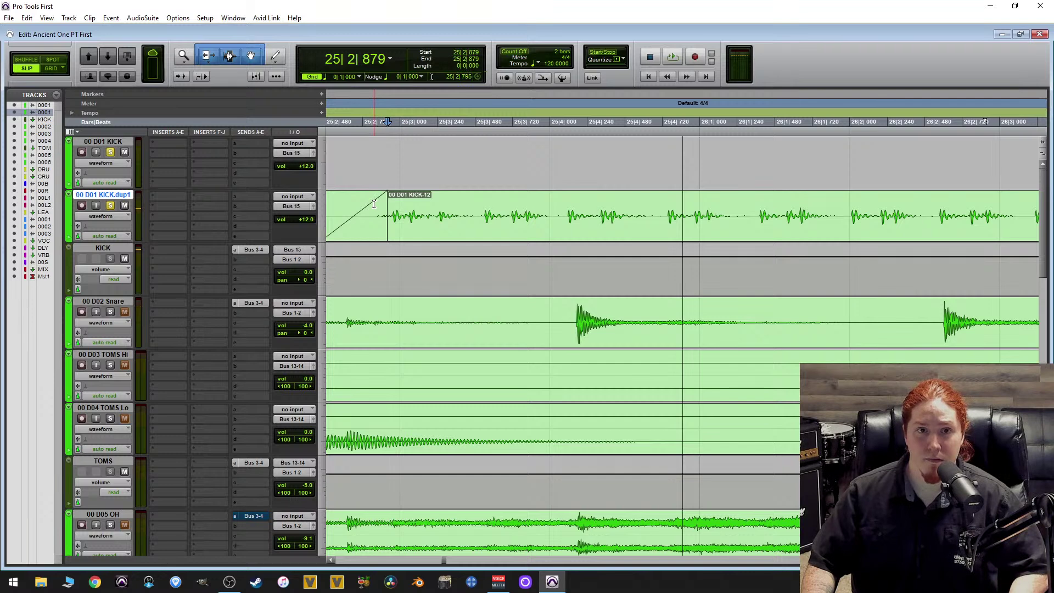
Trim the faded-in start of the duplicate kick's bar 25 clip to 25|2|795.
scroll(389, 232, left, 5)
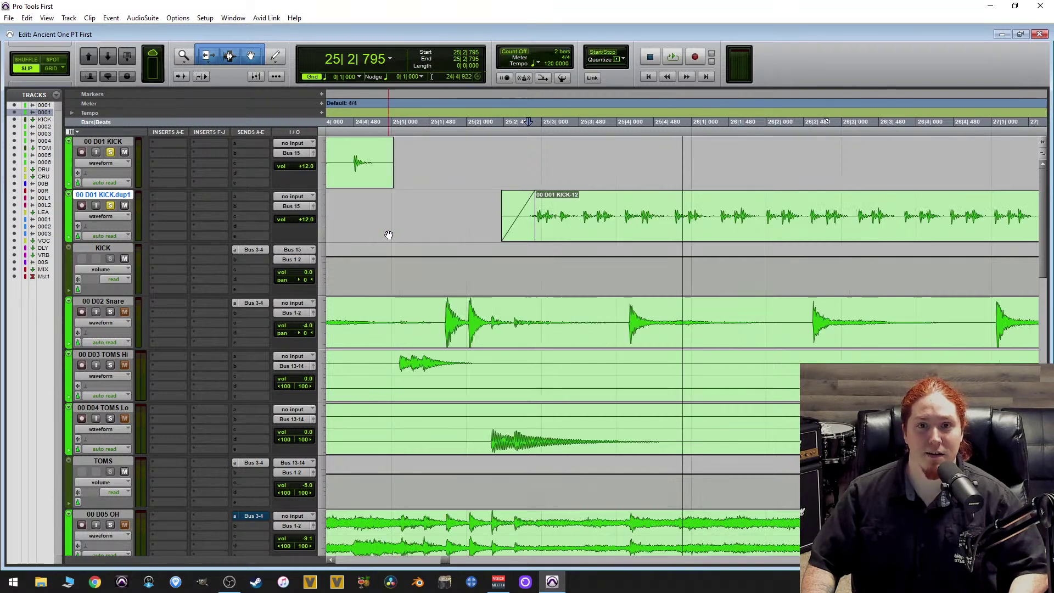
key(a)
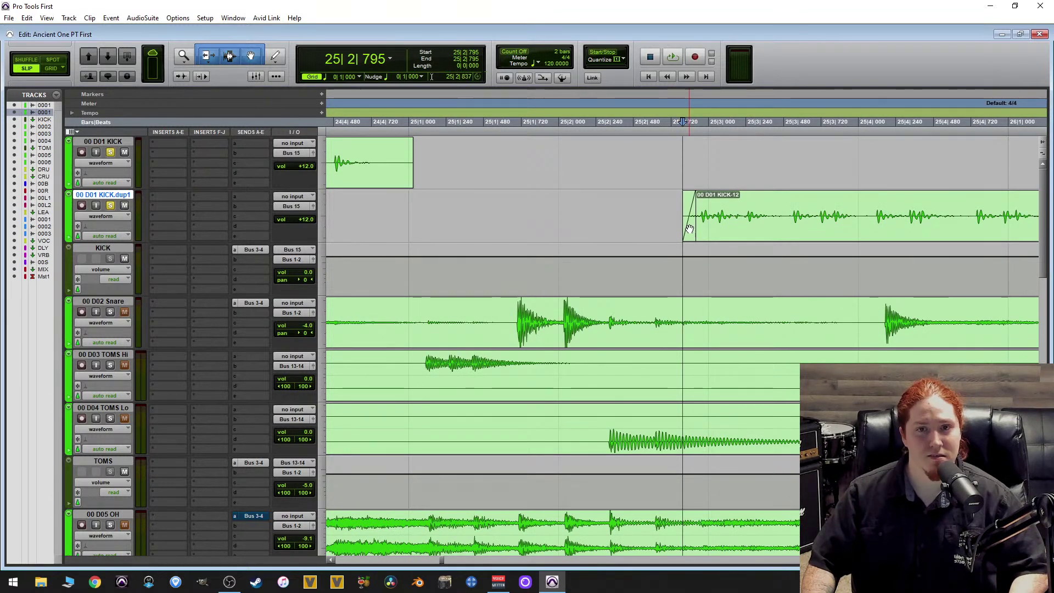
key(r)
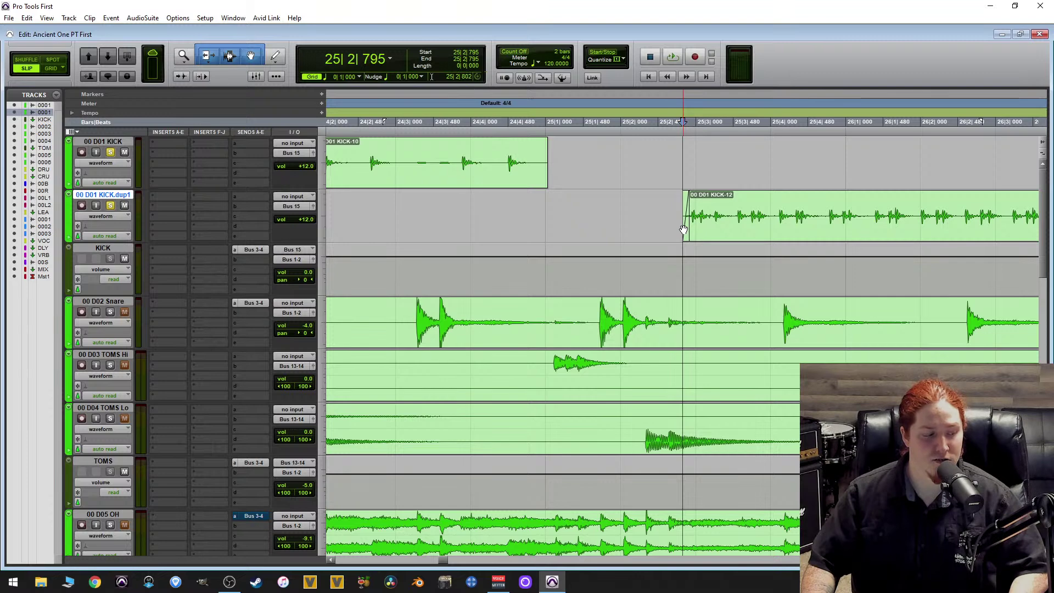
click(833, 237)
key(r)
key(r)
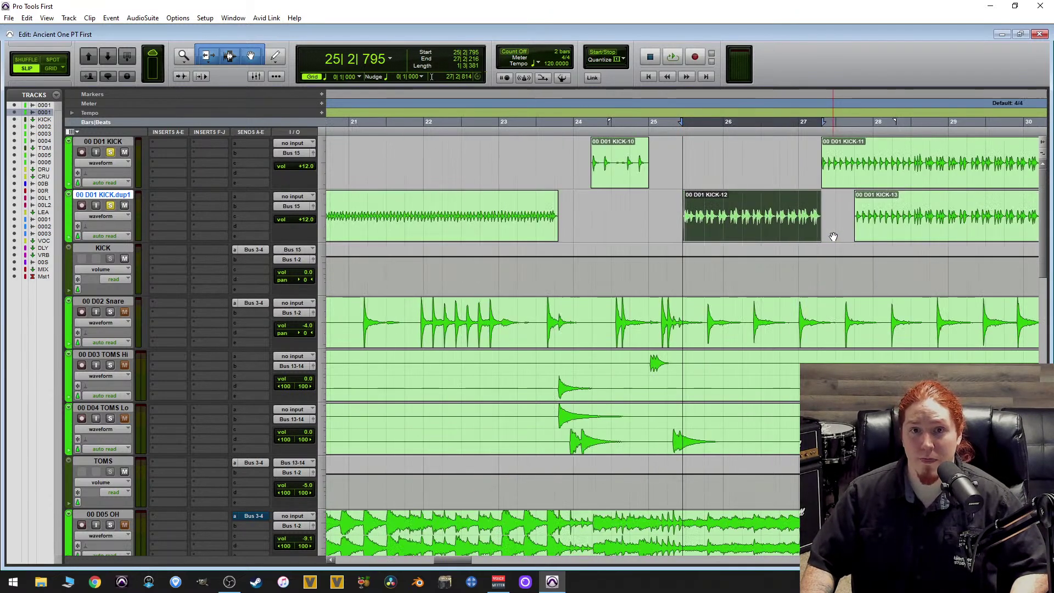
Examine the end of the duplicate kick's long fast clip before bar 24, placing the edit cursor at 23|4|065.
click(563, 178)
key(t)
key(t)
key(t)
click(662, 202)
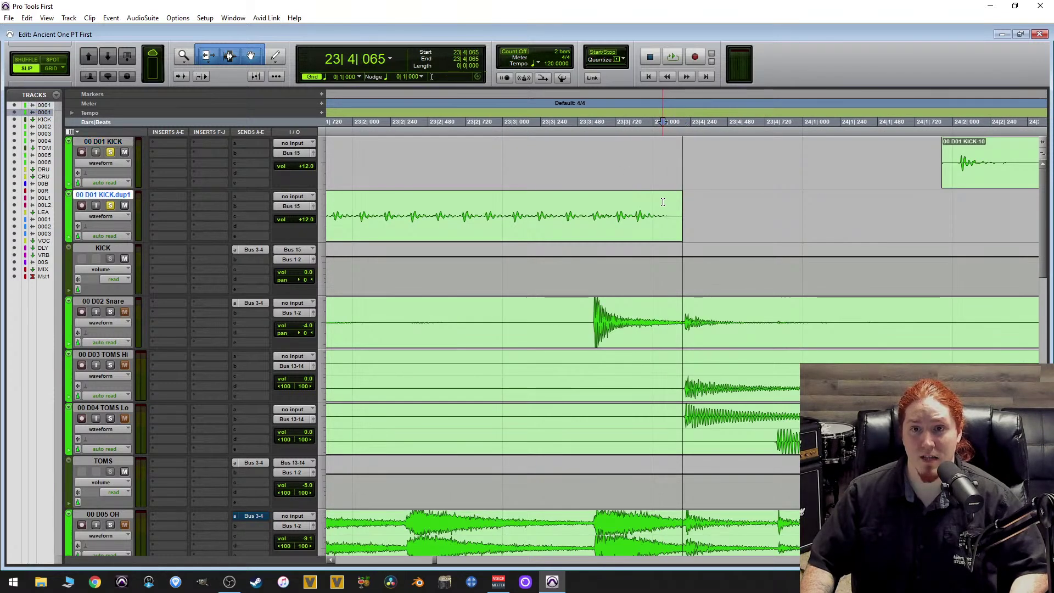
key(r)
key(r)
key(r)
key(r)
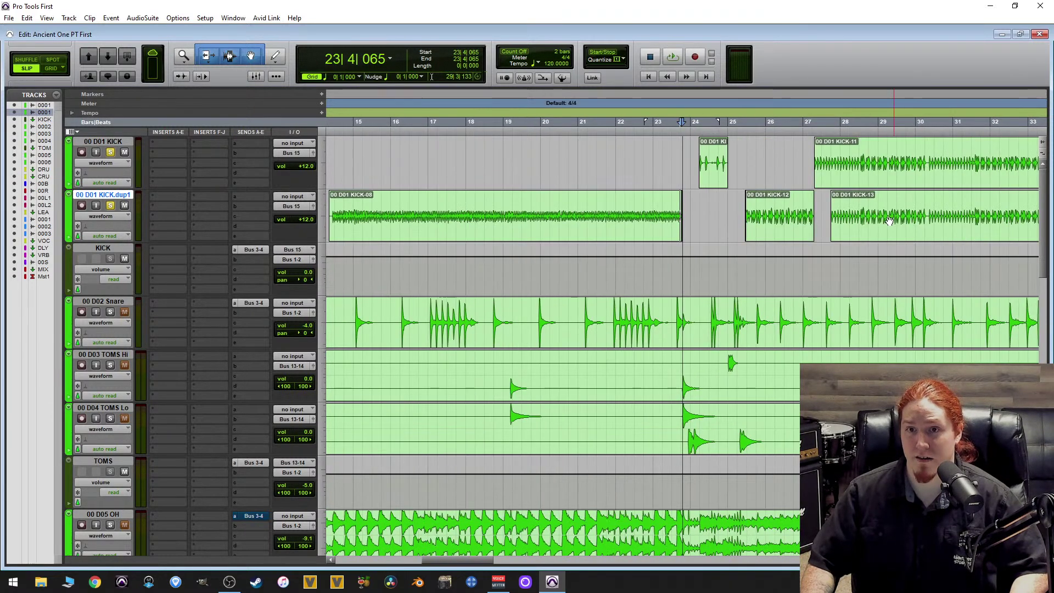
Audition the duplicate kick's clip from 28|1|577 and trim its start to 28|3|141.
click(892, 228)
key(t)
key(t)
key(t)
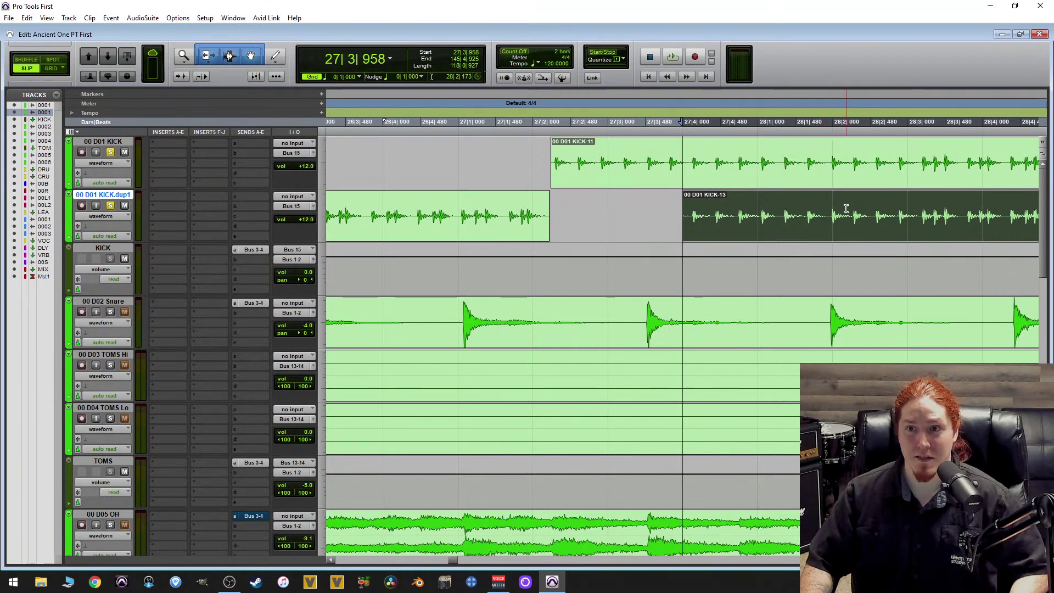
click(803, 200)
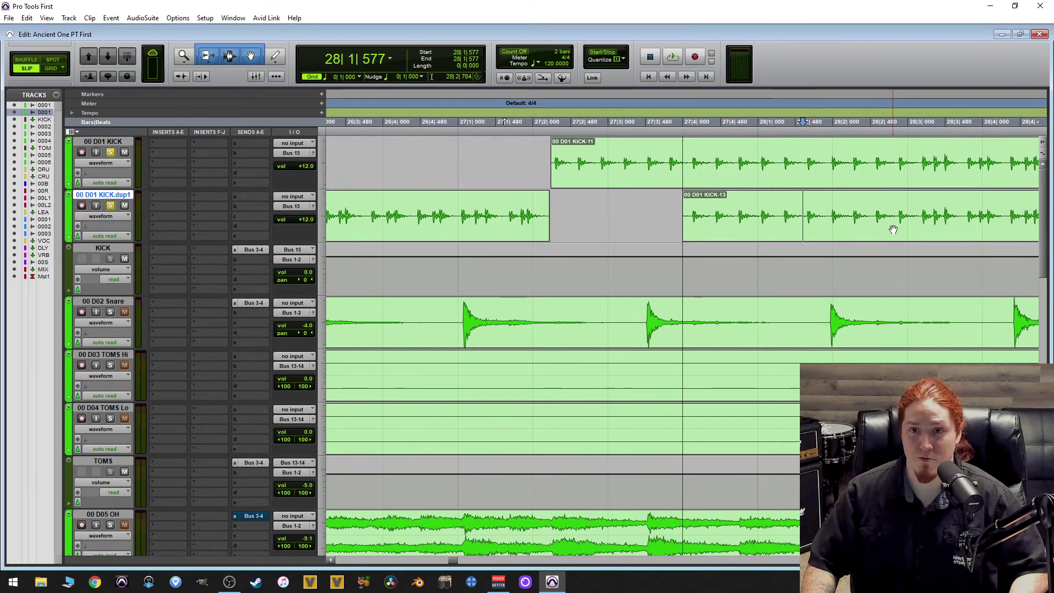
key(space)
key(ctrl+bracketright)
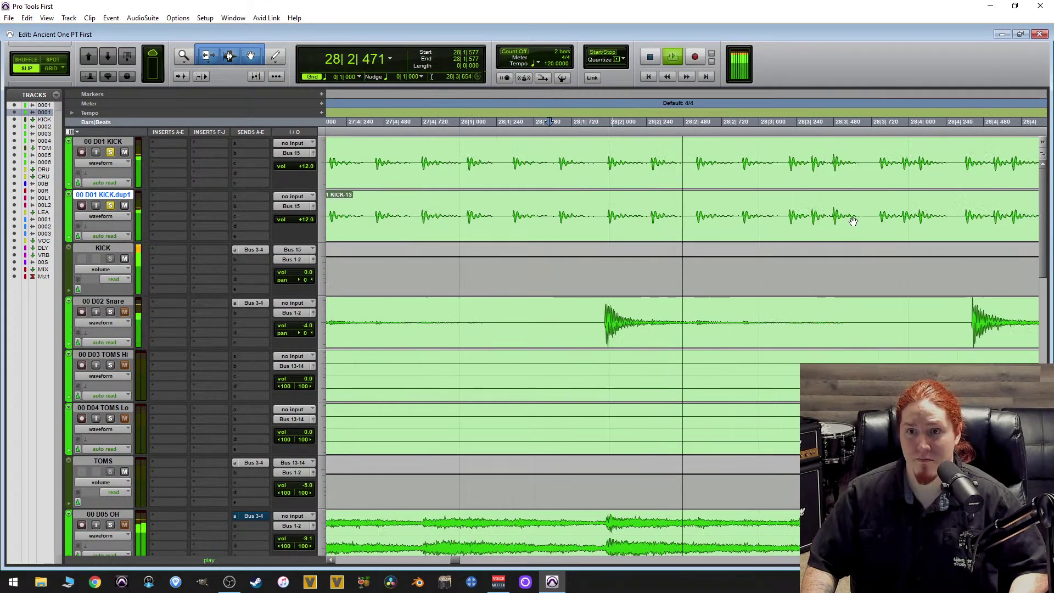
key(space)
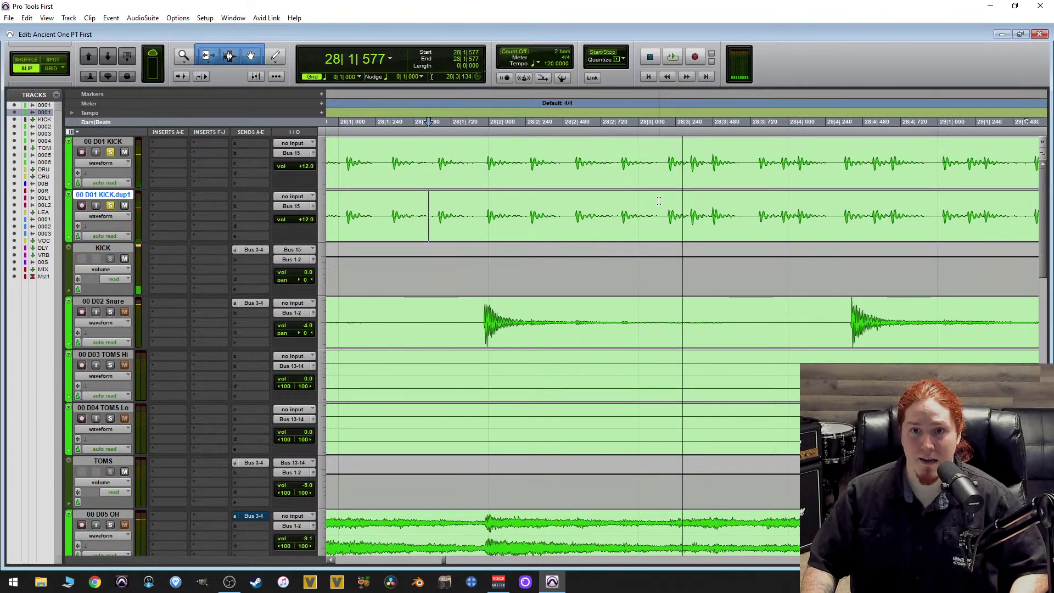
key(a)
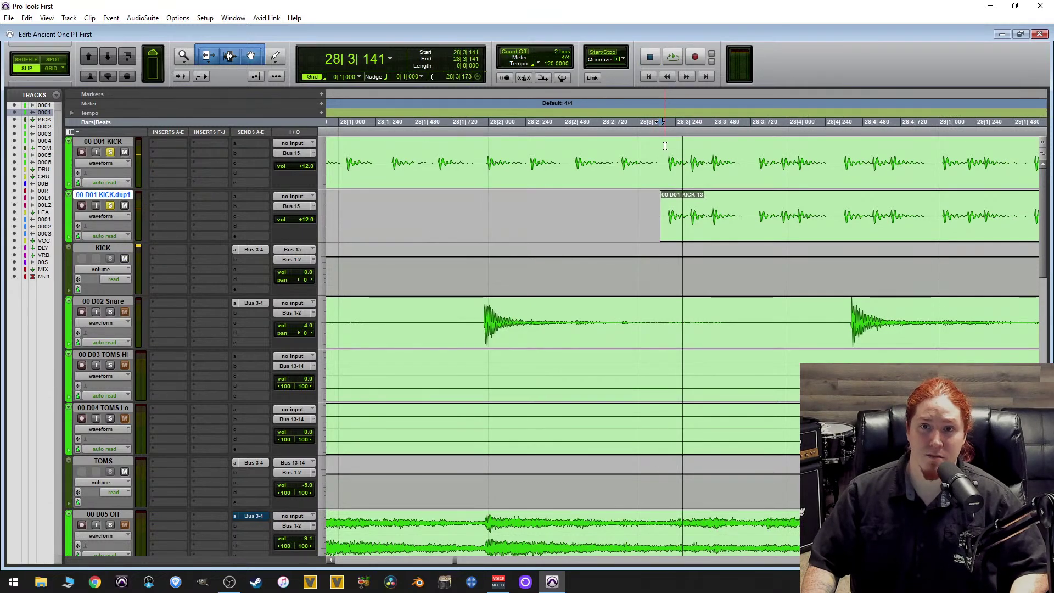
Delete the 00 D01 KICK hits from 28|3|173 to about 28|4|370 and fade out the preceding clip from 28|3|116.
drag(665, 145, 845, 146)
key(Delete)
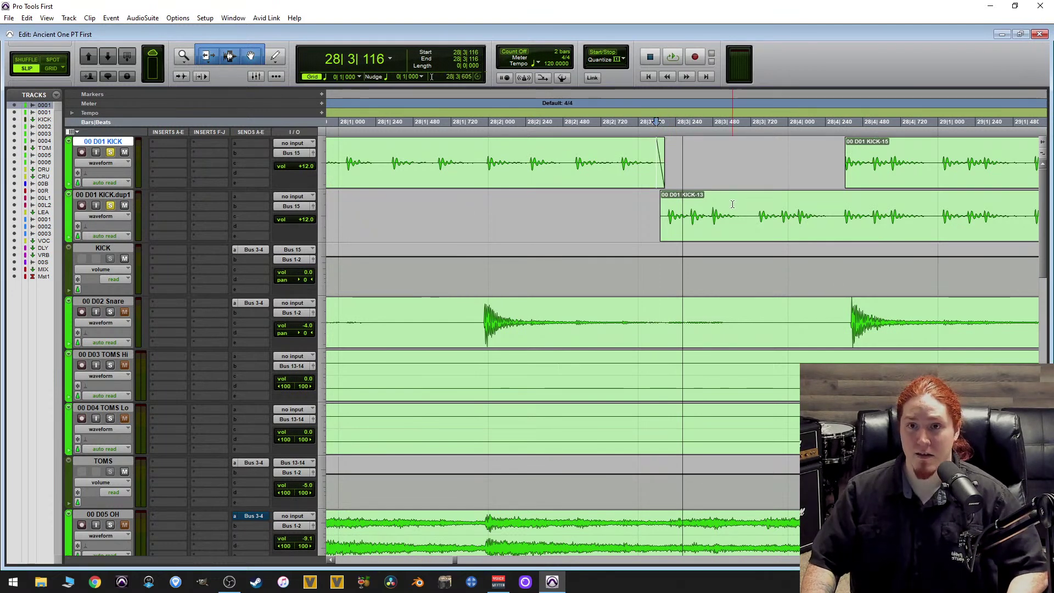
Audition from 28|3|036, start the next 00 D01 KICK clip with a fade-in just before 30|2|445, and delete the duplicate's hits from there to about 31|3|224.
click(643, 199)
key(ctrl+[)
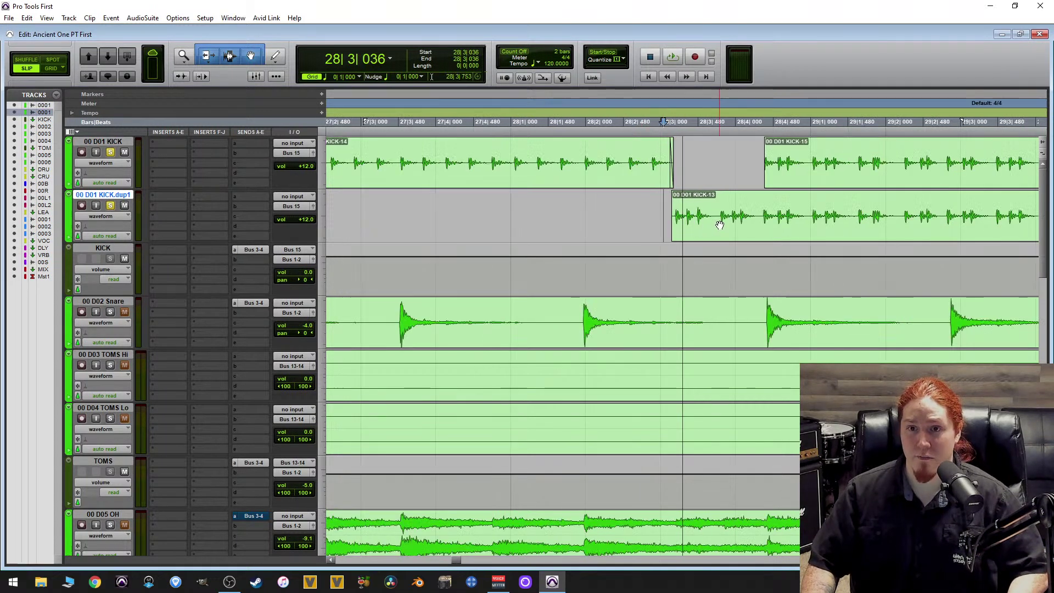
key(ctrl+[)
key(ctrl+[)
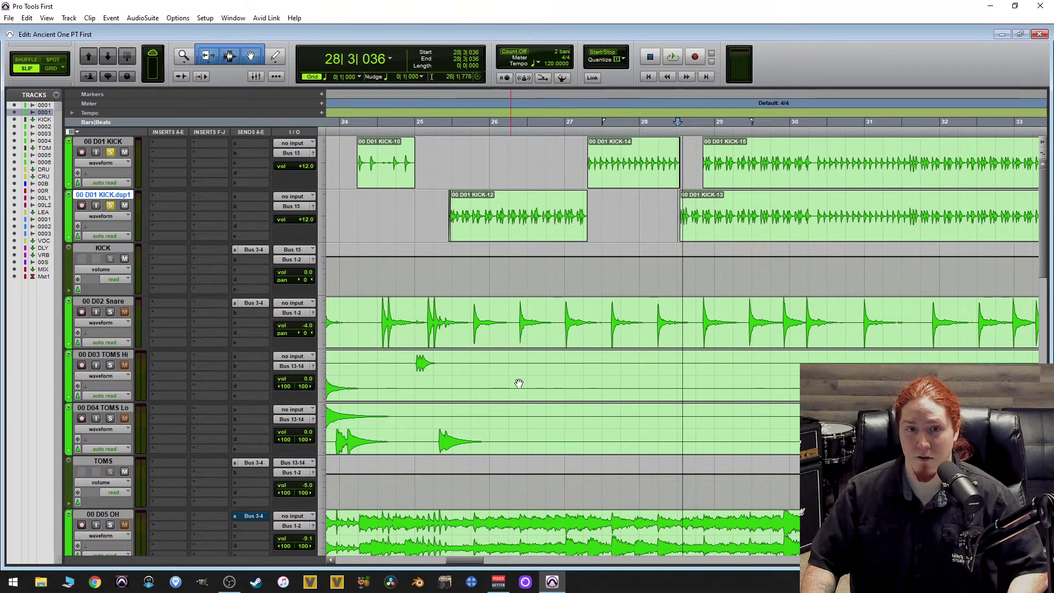
key(ctrl+])
key(ctrl+])
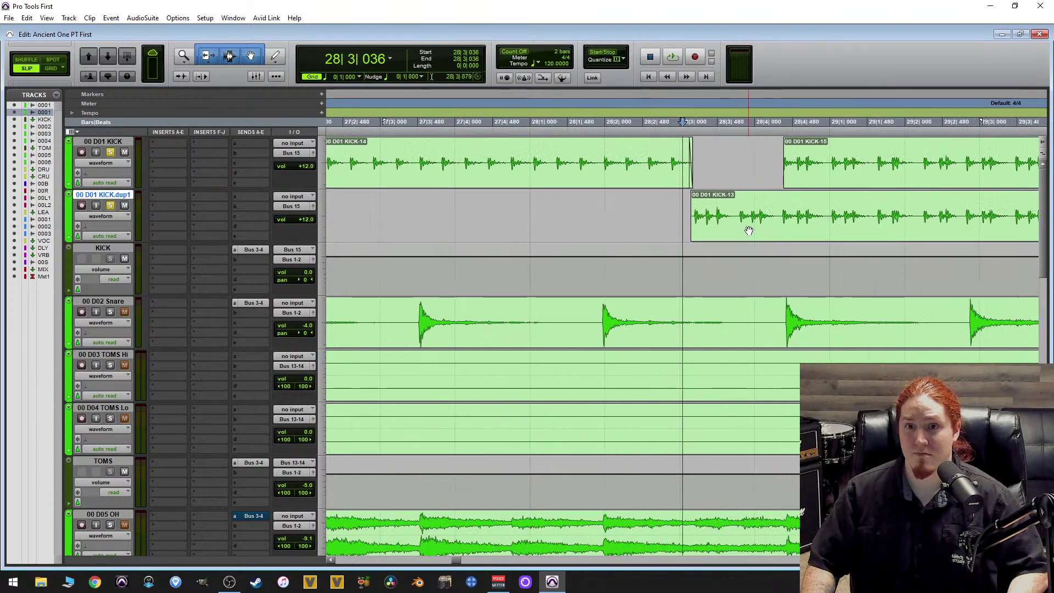
key(space)
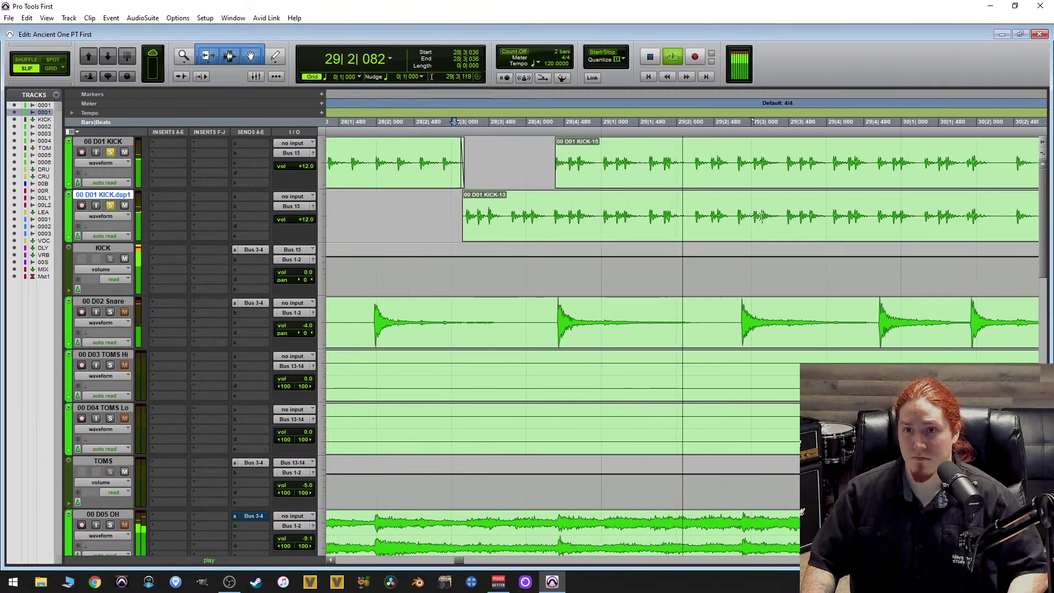
key(space)
click(665, 165)
drag(664, 211, 694, 191)
key(Delete)
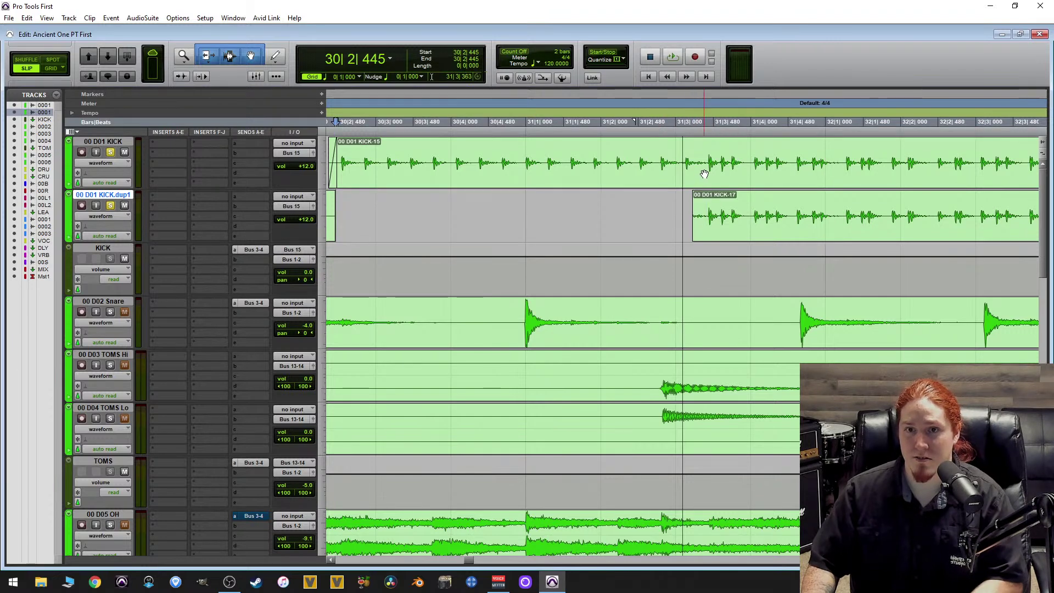
Fade in the start of the duplicate kick's bar 31 clip up to 31|3|398 and trim it to about 31|3|320.
click(745, 212)
key(ctrl+bracketright)
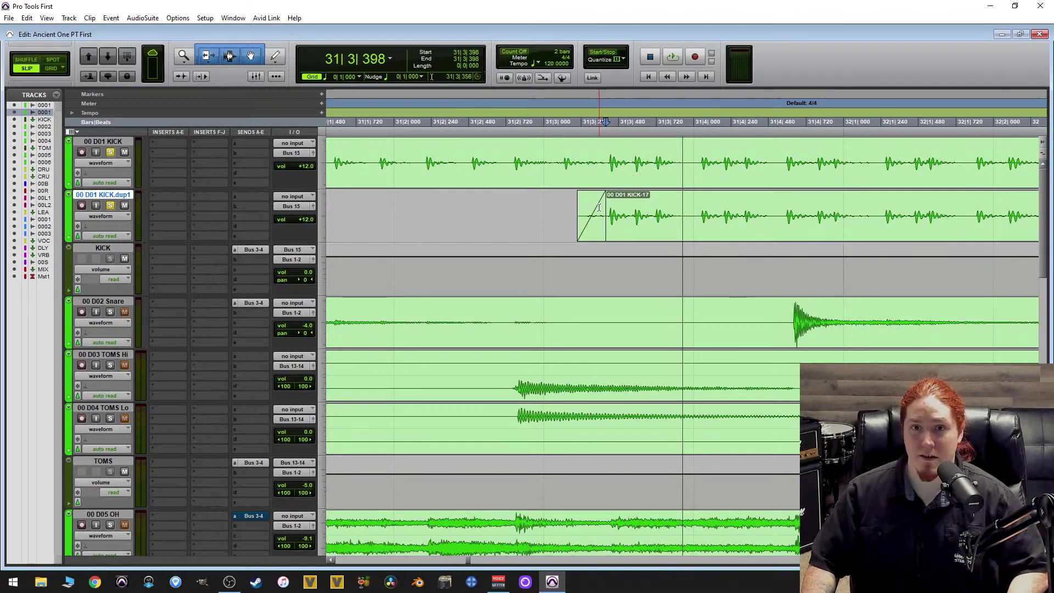
drag(593, 207, 593, 207)
Delete the 00 D01 KICK hits from 31|3|398 to 31|4|521 and fade out the preceding clip from 31|3|331.
drag(606, 160, 778, 160)
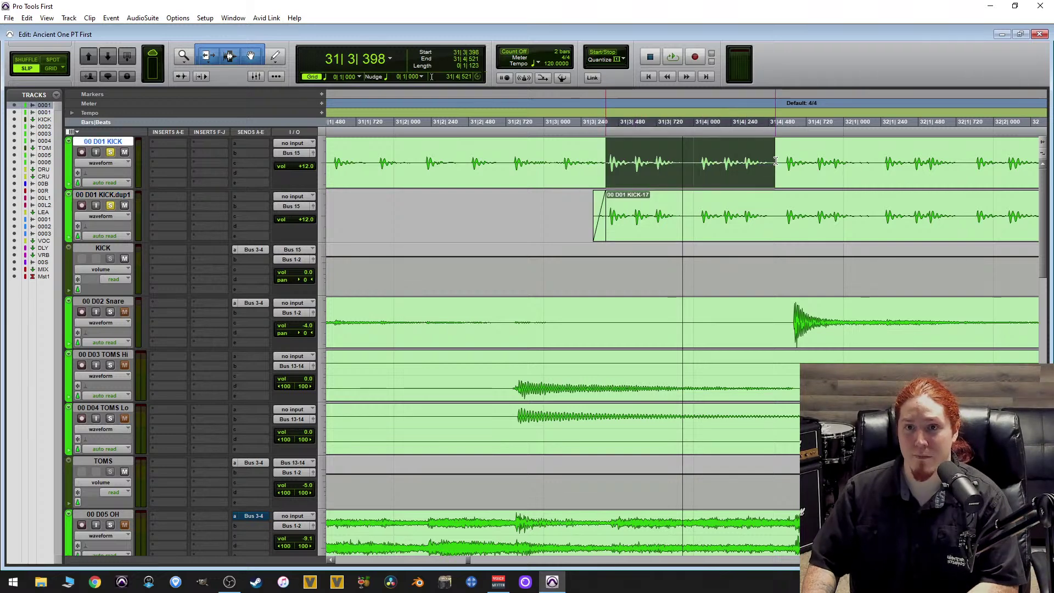
key(Delete)
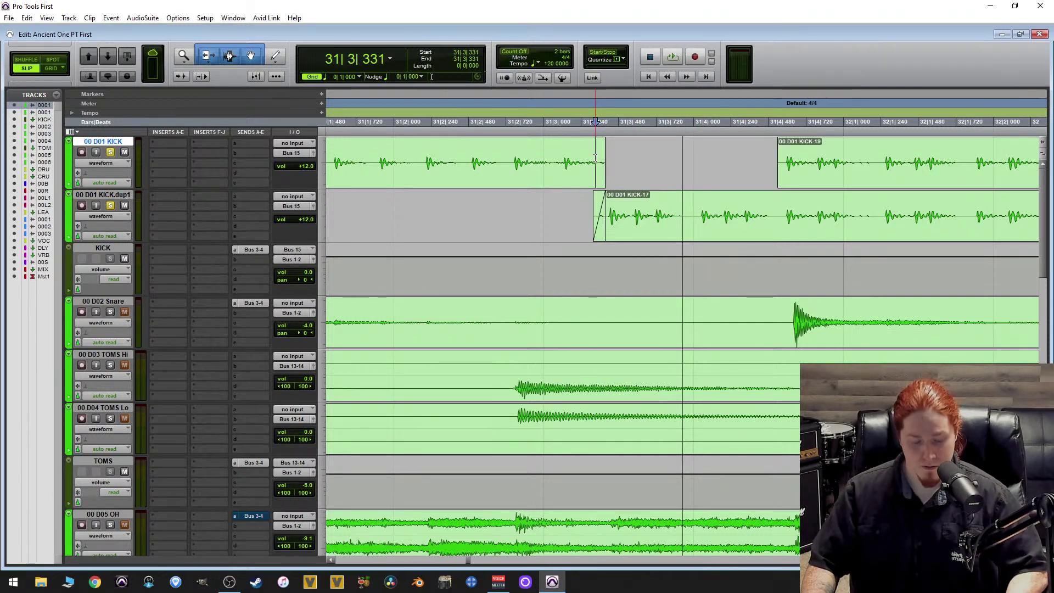
key(ctrl+bracketleft)
Audition the kicks from 33|1|165, trim the 00 D01 KICK clip to start at bar 33's steady hits, and delete those hits from the duplicate.
scroll(785, 196, right, 10)
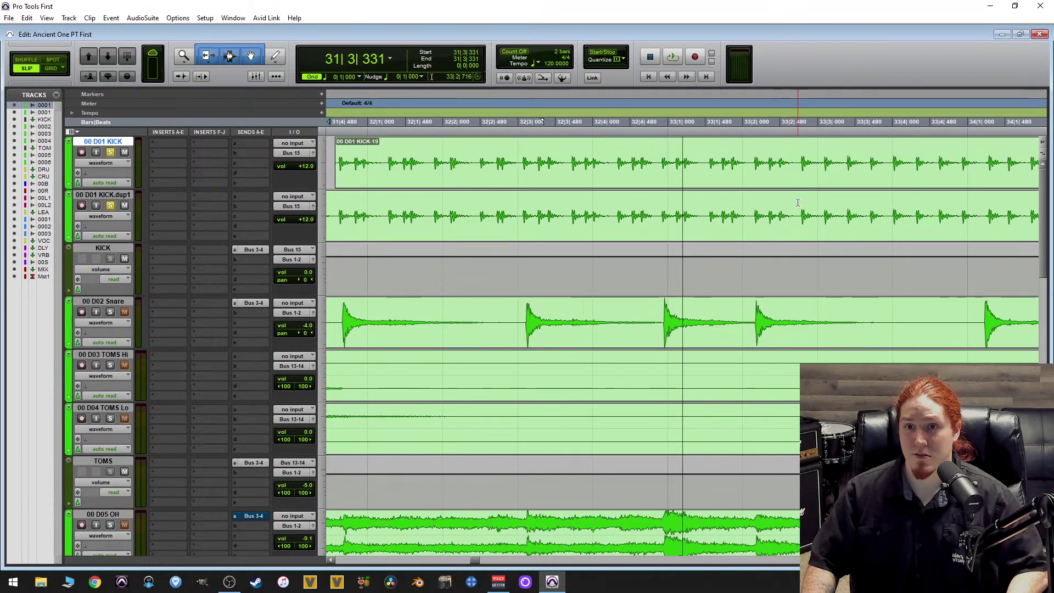
scroll(784, 195, down, 1)
scroll(702, 185, left, 3)
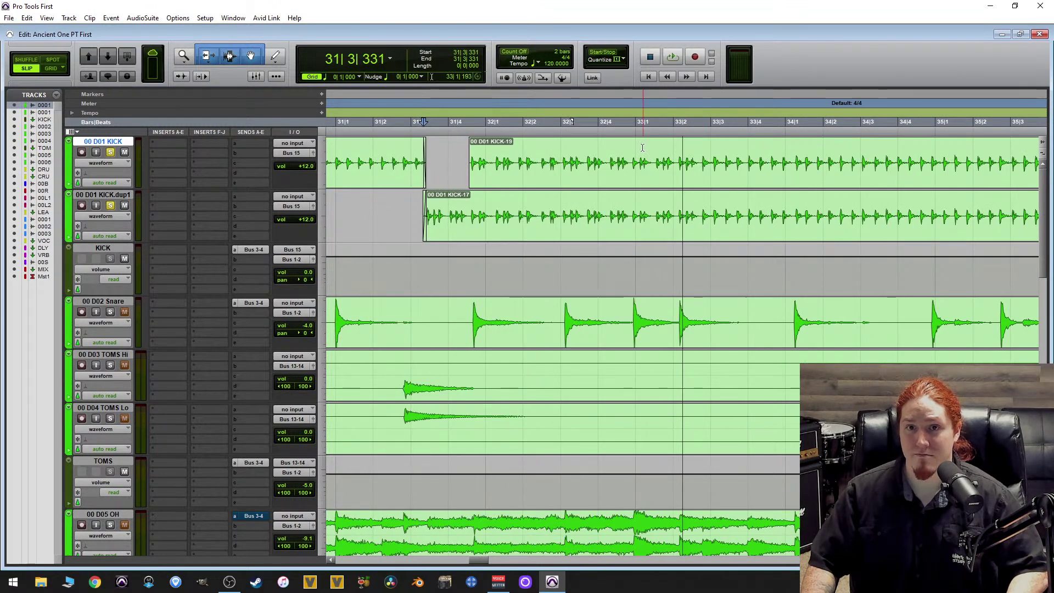
key(space)
key(ctrl+bracketright)
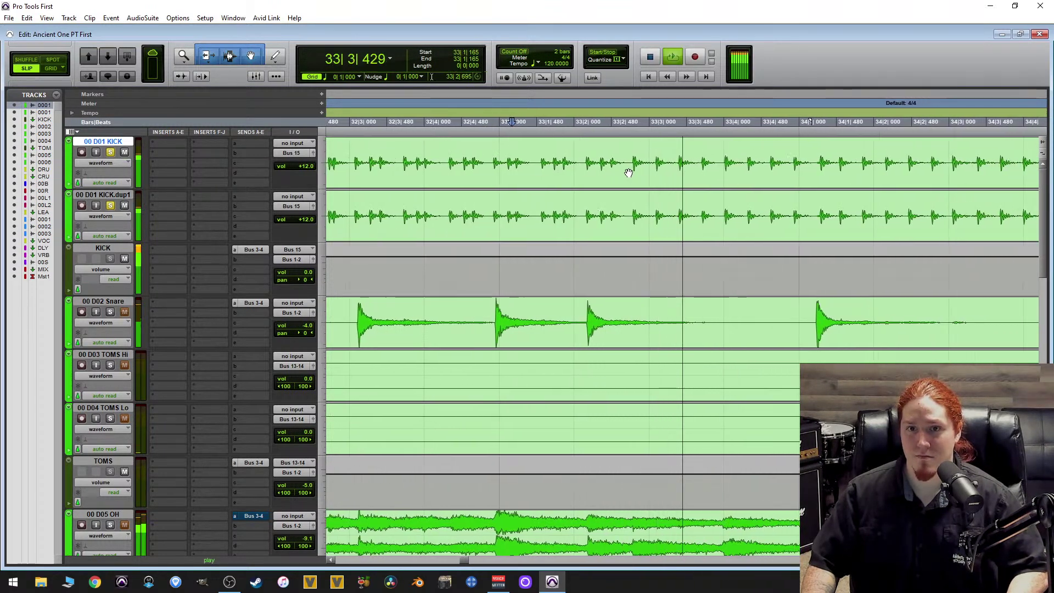
key(space)
click(603, 149)
key(a)
drag(598, 216, 661, 203)
key(Delete)
Audition the kicks from 34|1|417 and trim the duplicate's clip to start at about 36|1|728.
click(812, 161)
key(space)
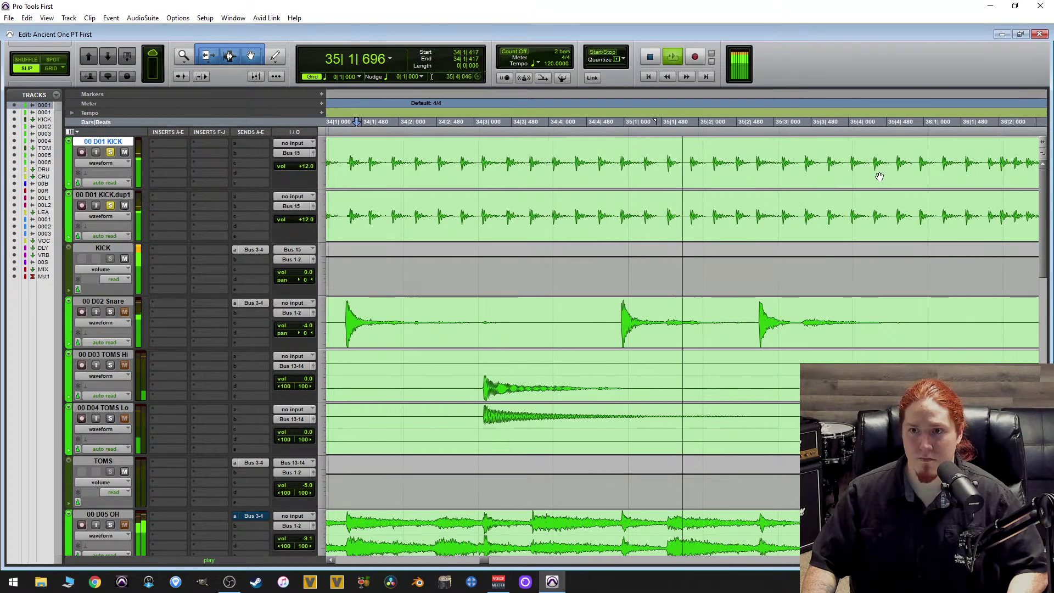
key(ctrl+bracketleft)
key(ctrl+bracketright)
key(ctrl+bracketright)
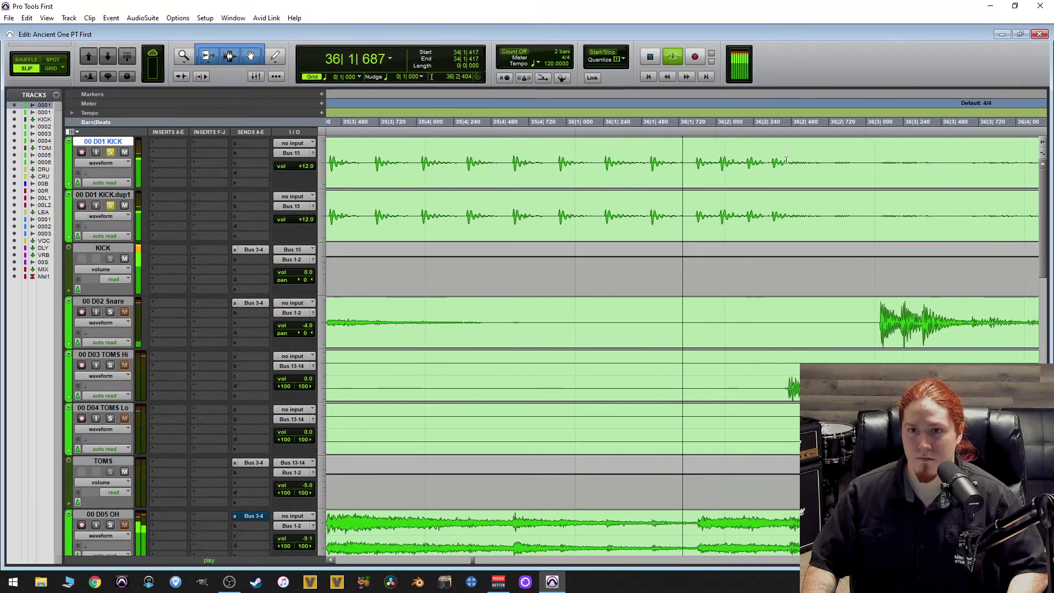
key(space)
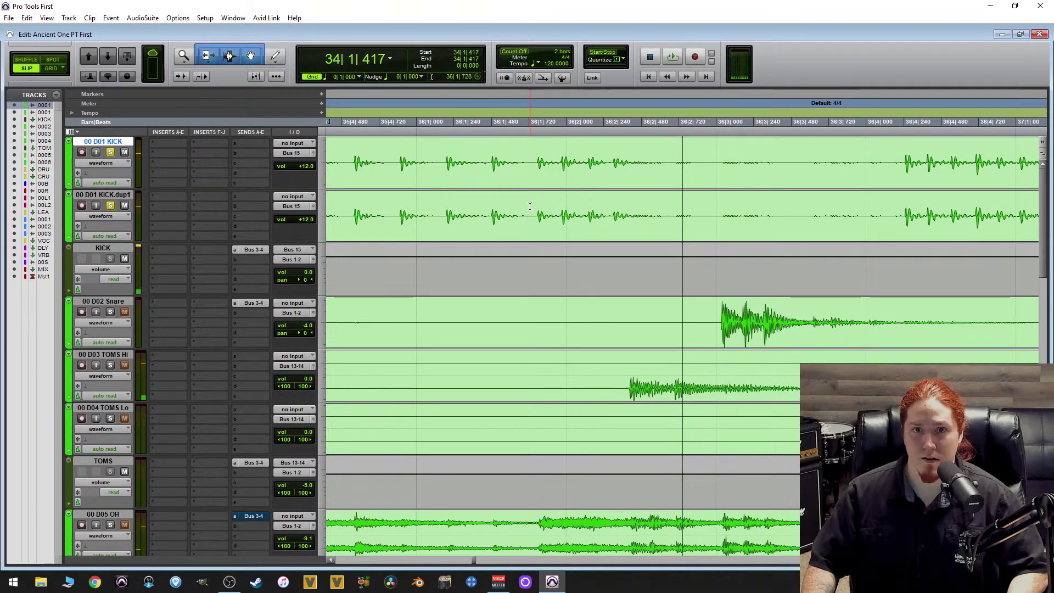
click(530, 206)
key(a)
Delete the 00 D01 KICK audio from 36|1|749 to about 36|4|220 and the duplicate's quiet stretch from 36|2|668 to 36|4|171.
drag(533, 154, 901, 159)
key(Delete)
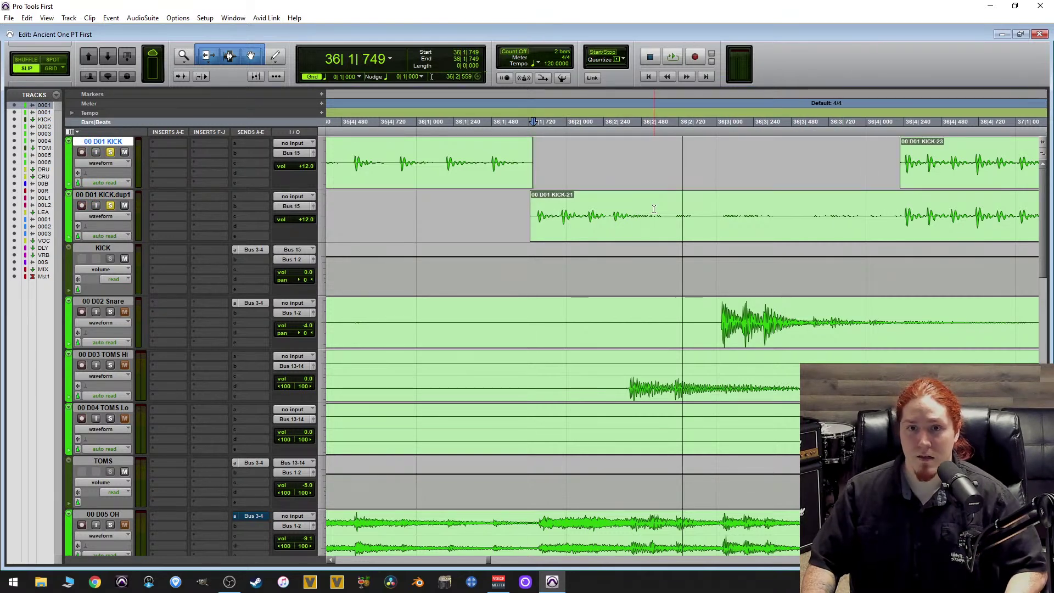
drag(671, 209, 607, 211)
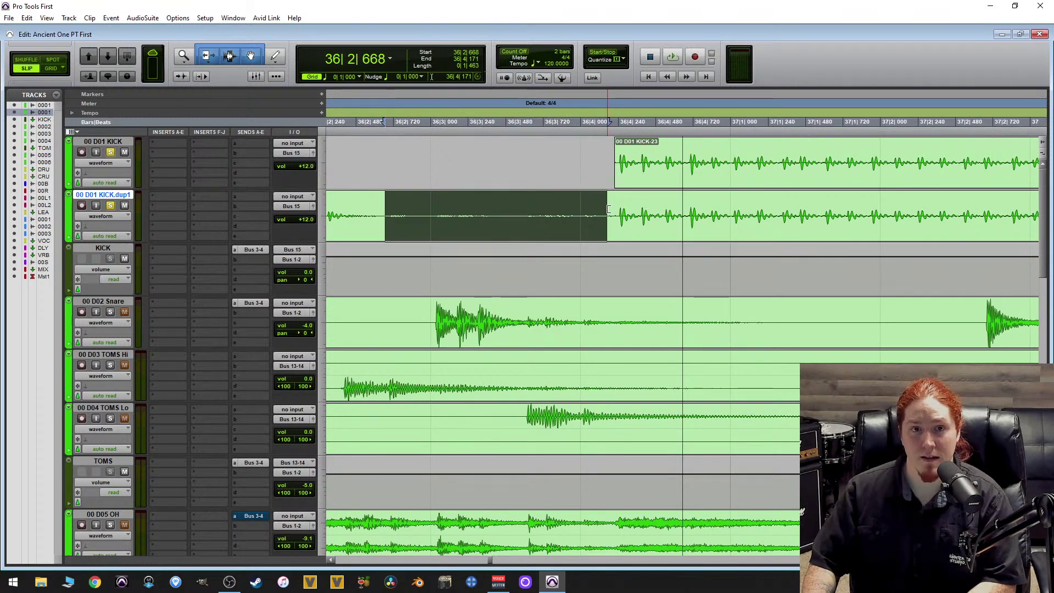
key(Delete)
Audition the duplicate's short bar 36 clip from 36|1|647 and trim its end to 36|2|481 with a short fade-out.
key(ctrl+bracketleft)
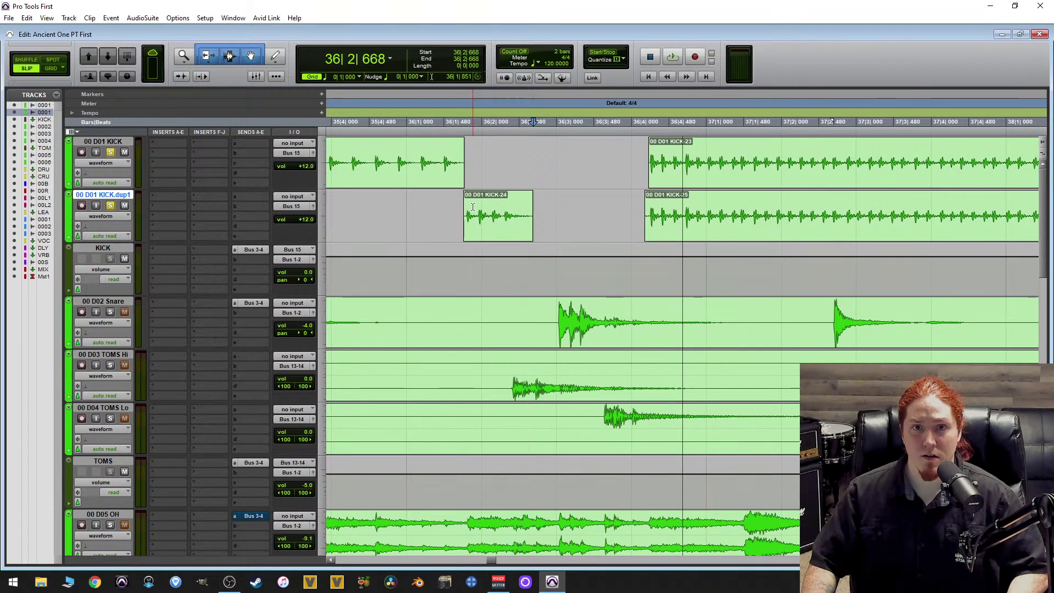
key(ctrl+bracketright)
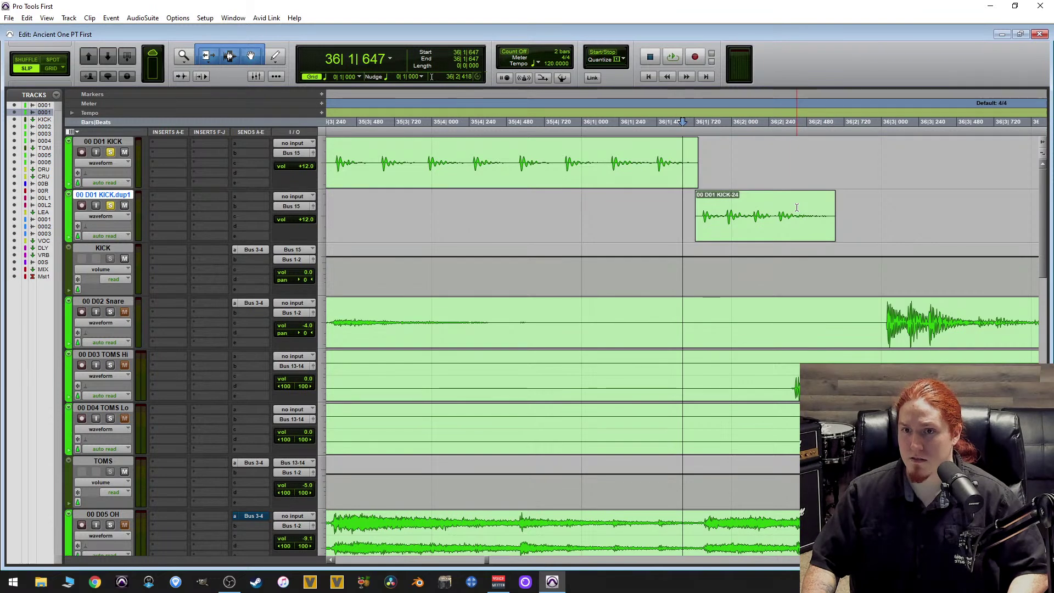
key(space)
key(space)
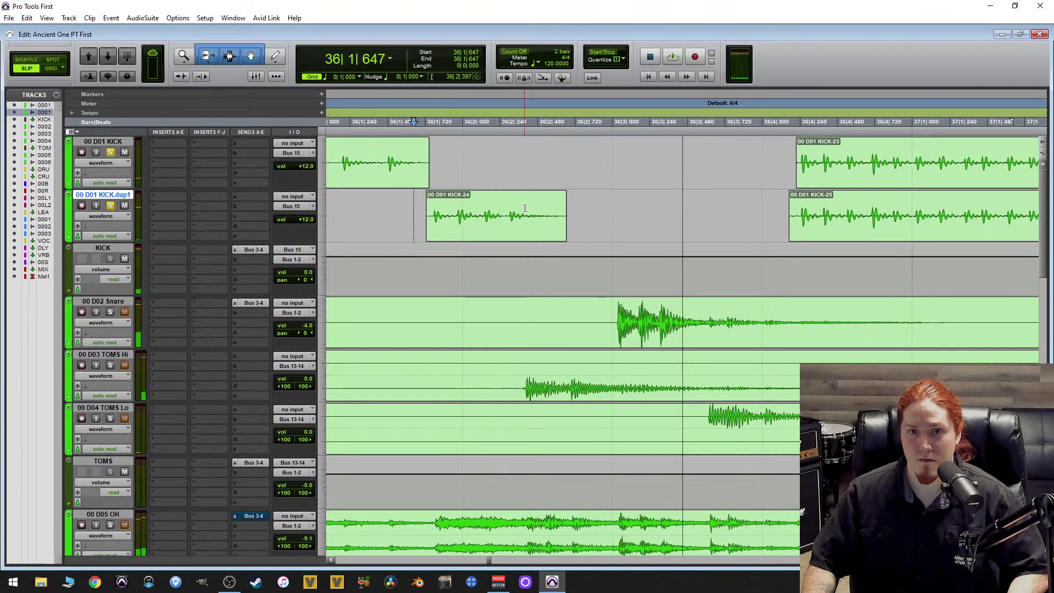
key(s)
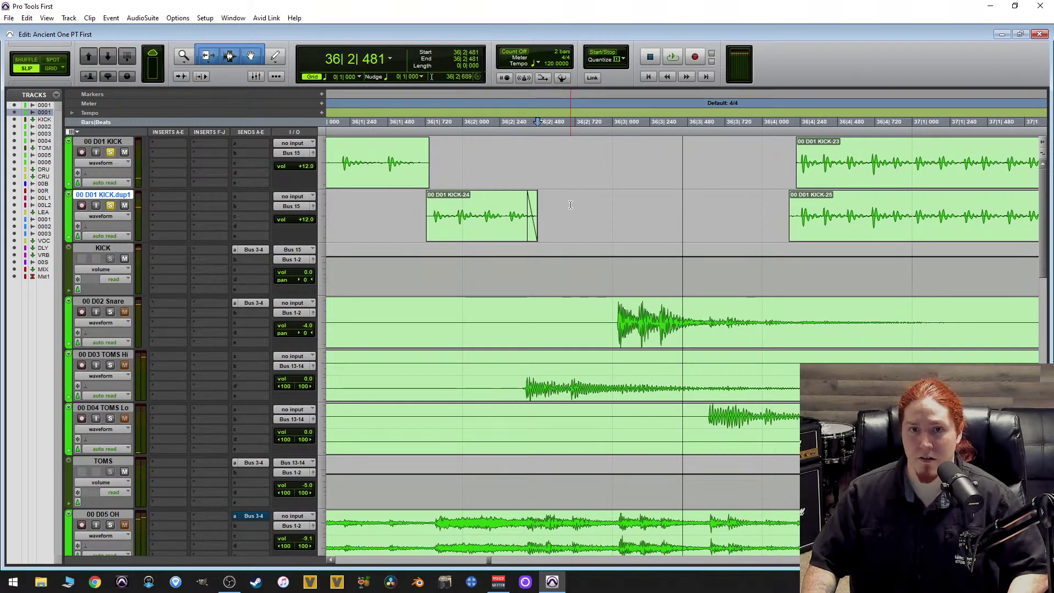
Audition the kicks from 45|4|612 and delete the duplicate's hits from 46|2|042 to about 46|3|400.
scroll(687, 183, down, 4)
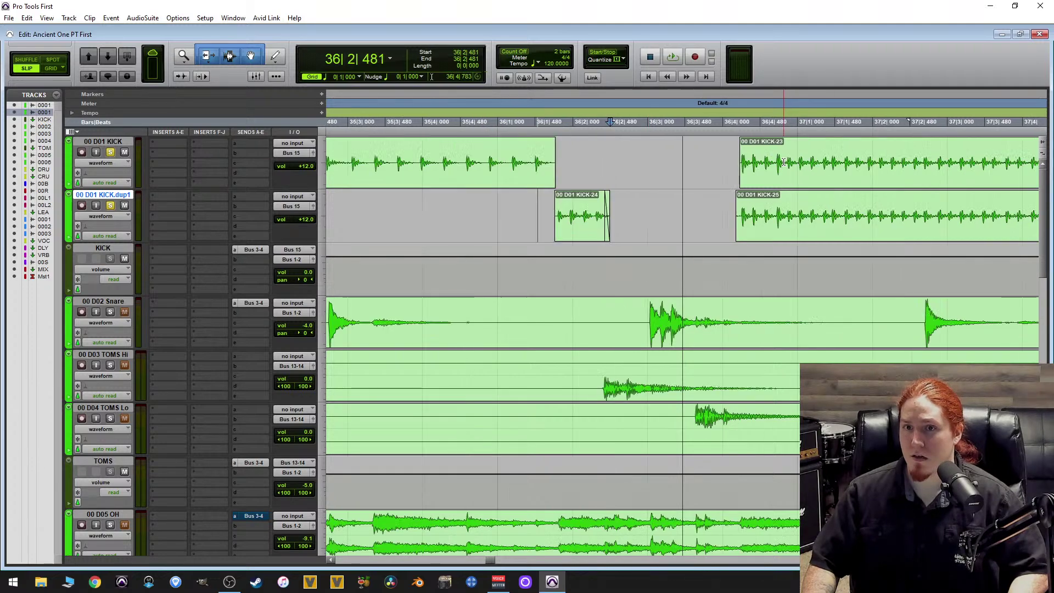
scroll(895, 163, down, 1)
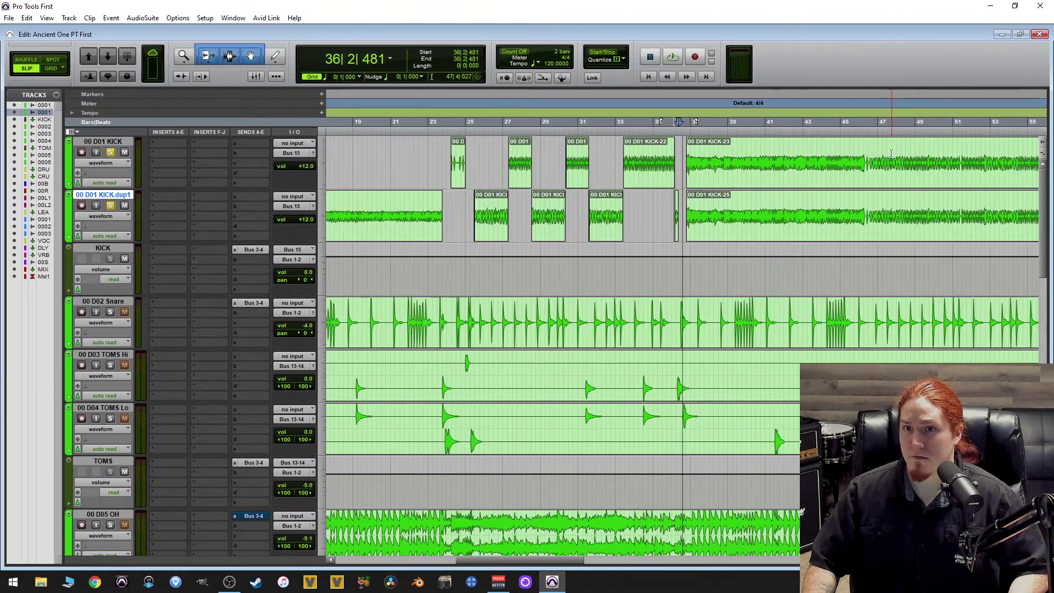
scroll(863, 153, up, 4)
click(614, 146)
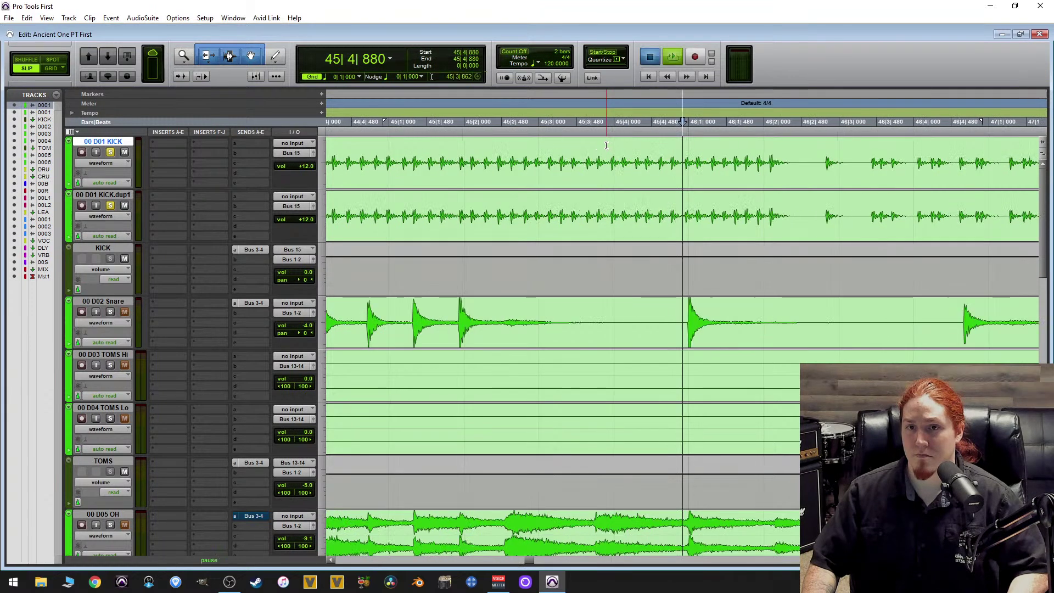
key(space)
key(space)
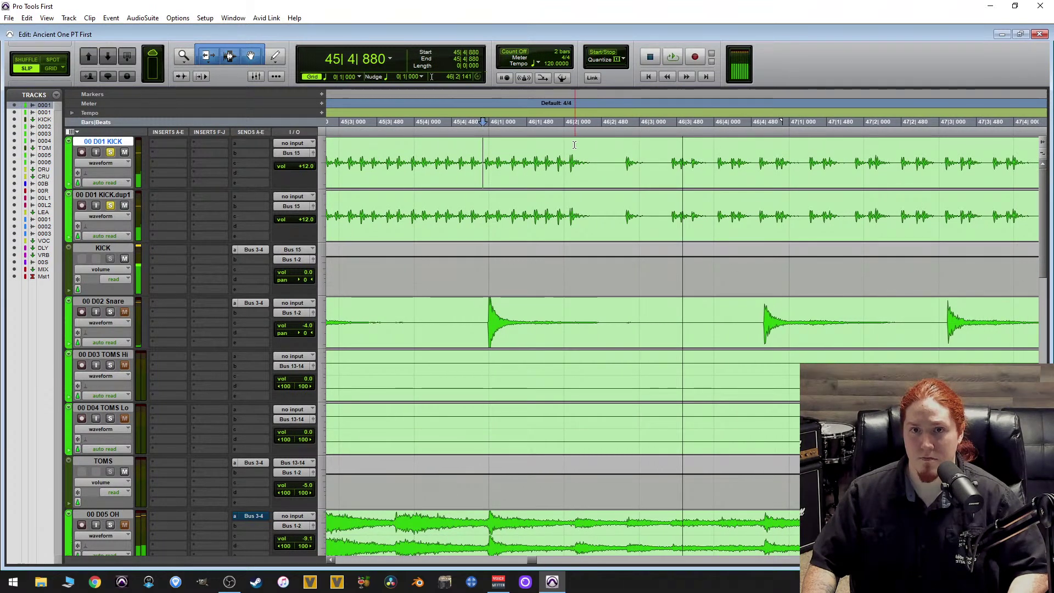
key(space)
key(space)
scroll(607, 203, up, 1)
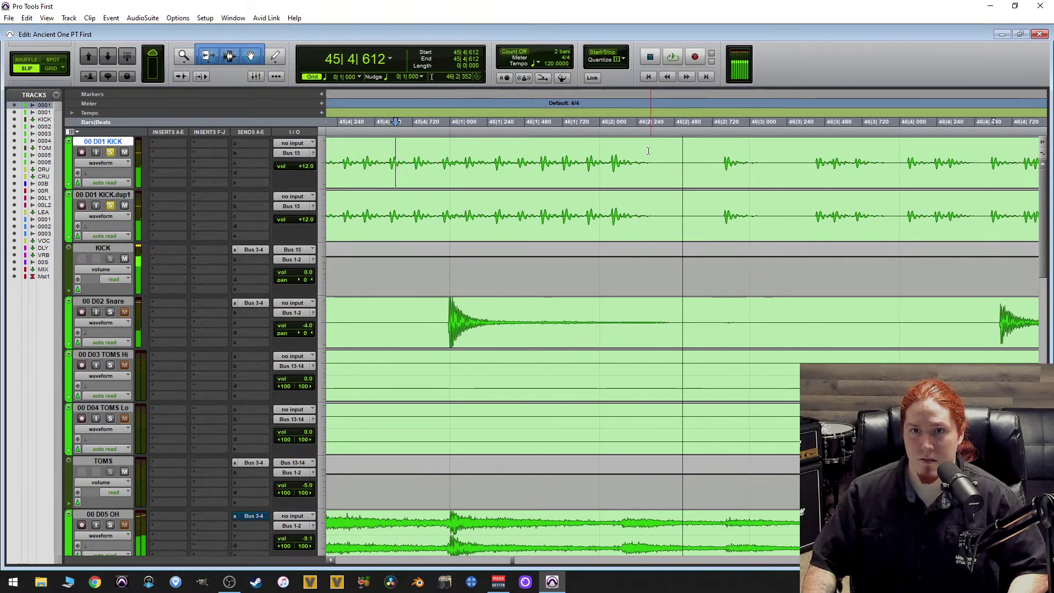
click(607, 206)
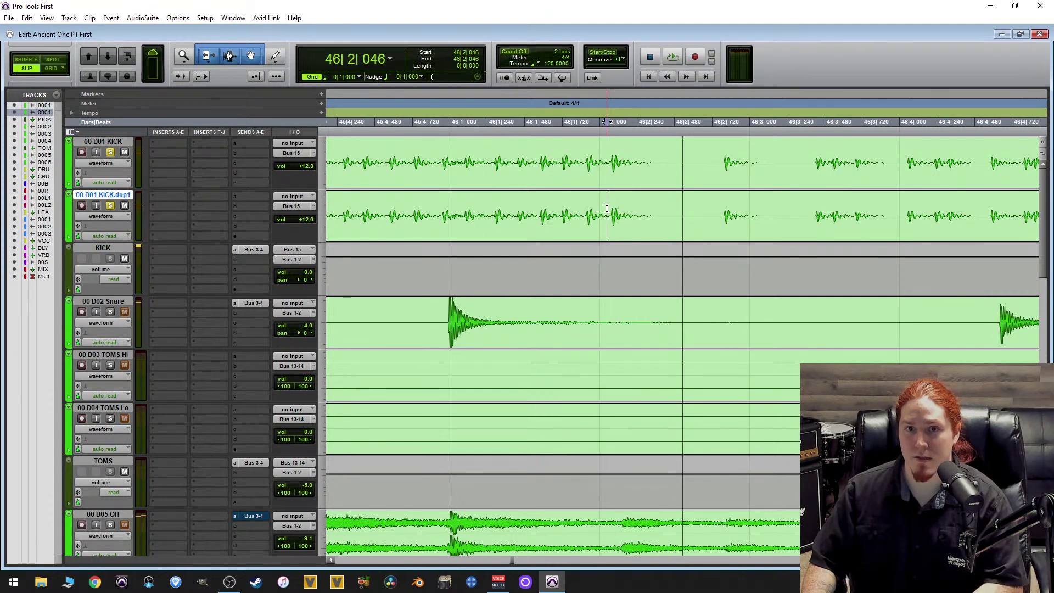
drag(609, 211, 806, 202)
key(Delete)
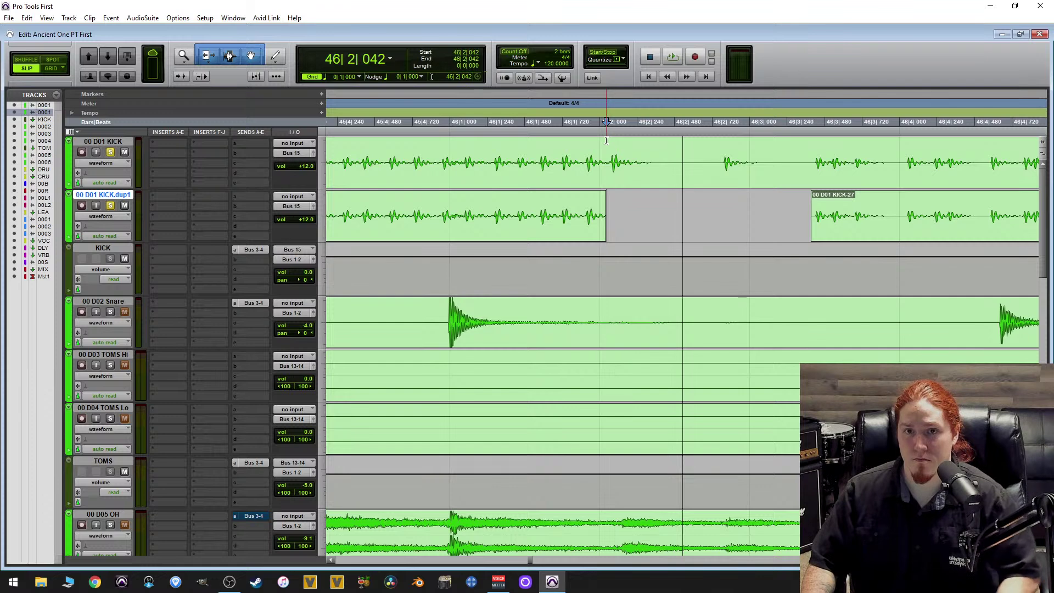
Trim the long 00 D01 KICK clip to start at 46|2|025 and inspect the new clip edge up close.
click(604, 148)
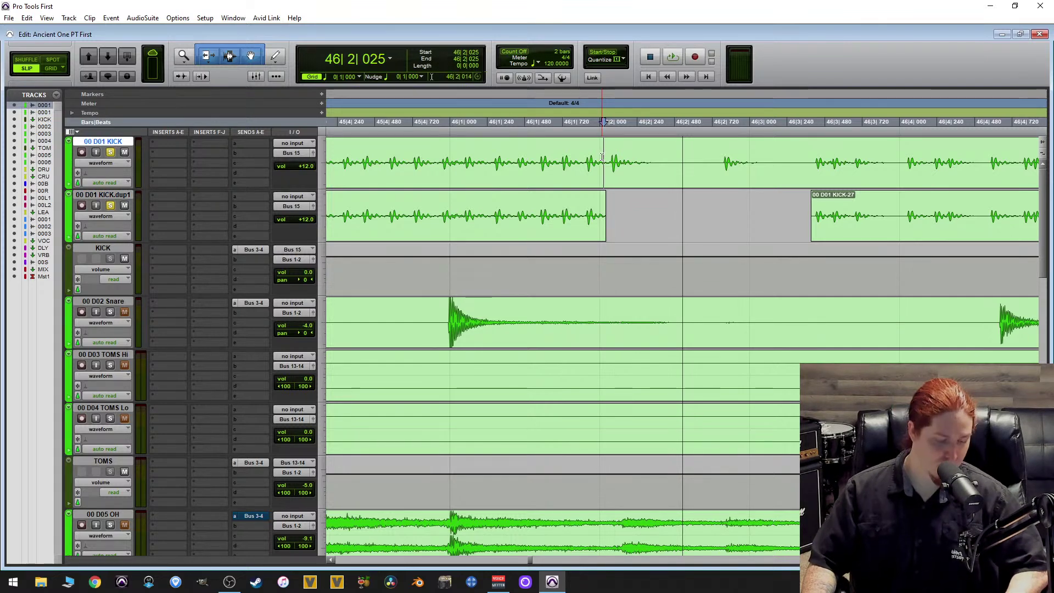
key(a)
key(ctrl+])
key(ctrl+])
key(ctrl+])
key(ctrl+])
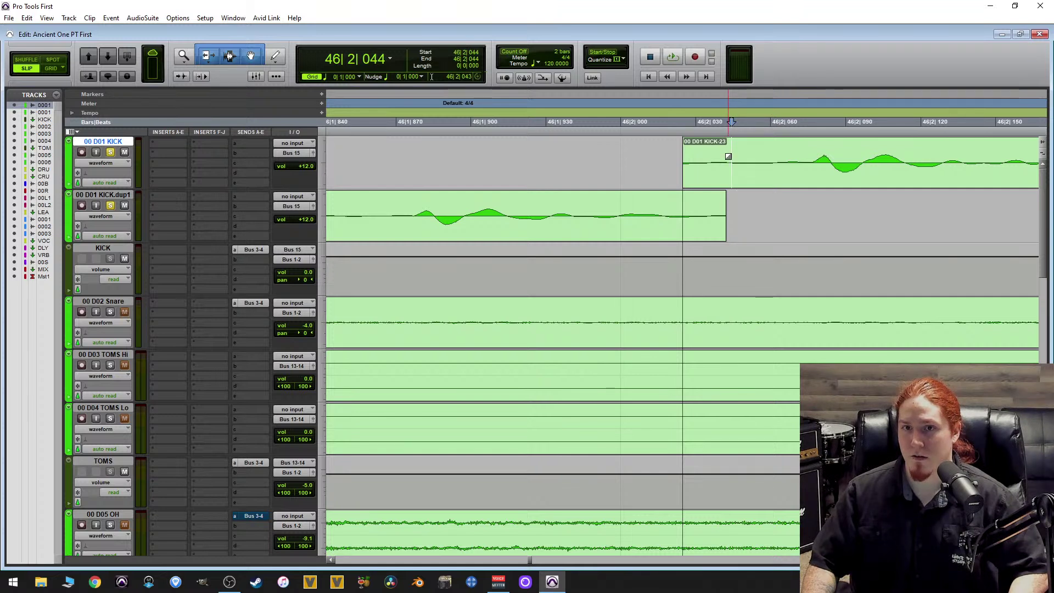
Add a short fade-in to the 00 D01 KICK clip at 46|2 and a fade-out to the duplicate's clip end from 46|2|026.
key(d)
drag(706, 174, 699, 174)
click(686, 205)
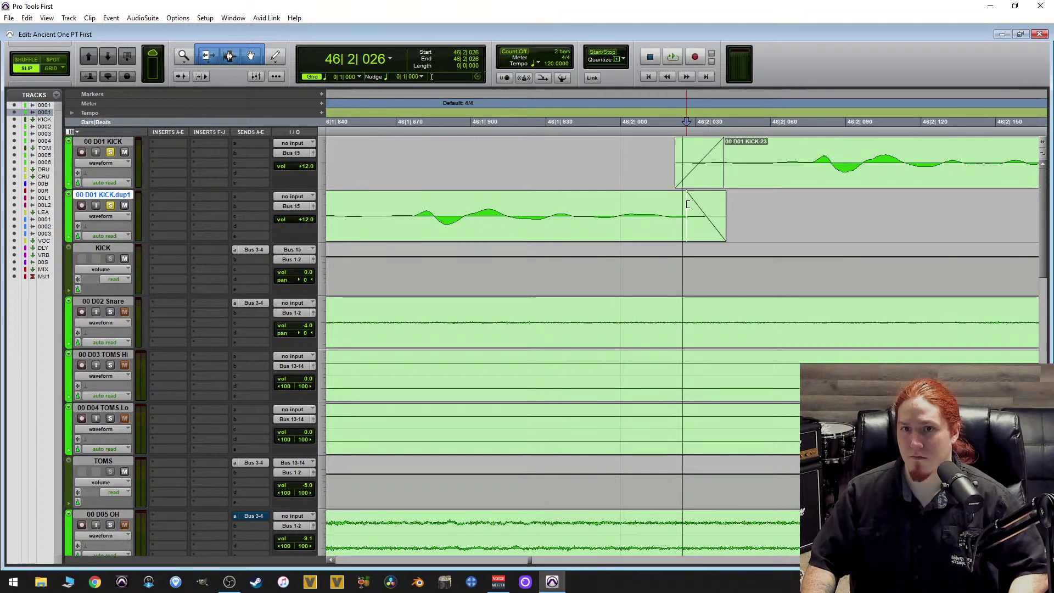
key(s)
Delete the 00 D01 KICK audio from 46|3|292 to about 46|3|875.
key(ctrl+[)
key(ctrl+[)
key(ctrl+[)
key(ctrl+[)
key(ctrl+[)
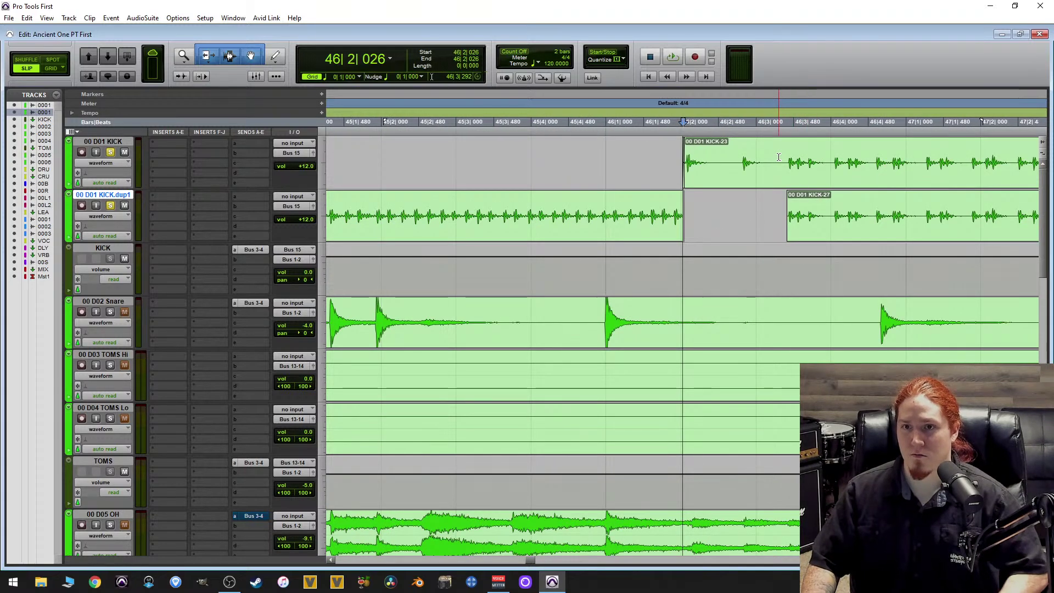
mouse_move(778, 154)
mouse_down()
mouse_move(838, 154)
mouse_move(824, 154)
mouse_up()
key(Delete)
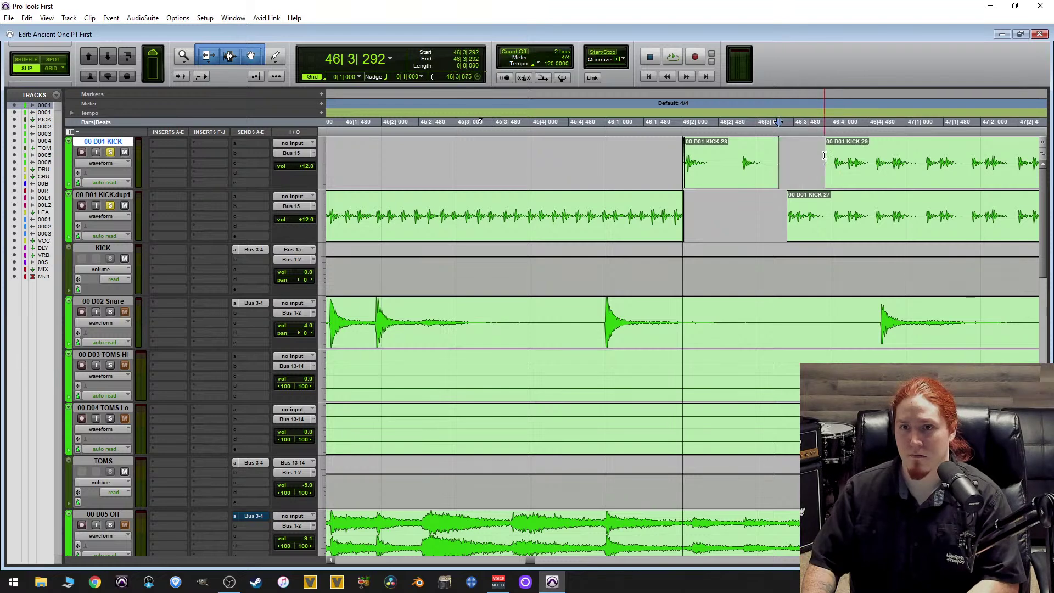
Audition from 46|3|784, trim the 00 D01 KICK clip to start at 48|2|670, and delete the duplicate's hits just after that point.
scroll(752, 165, right, 2)
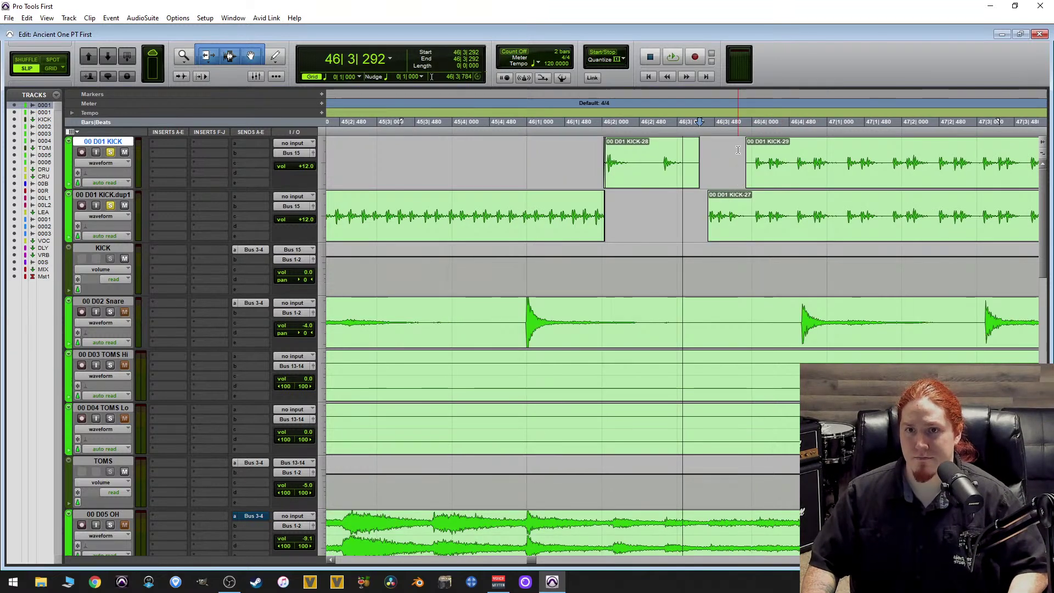
click(751, 150)
key(space)
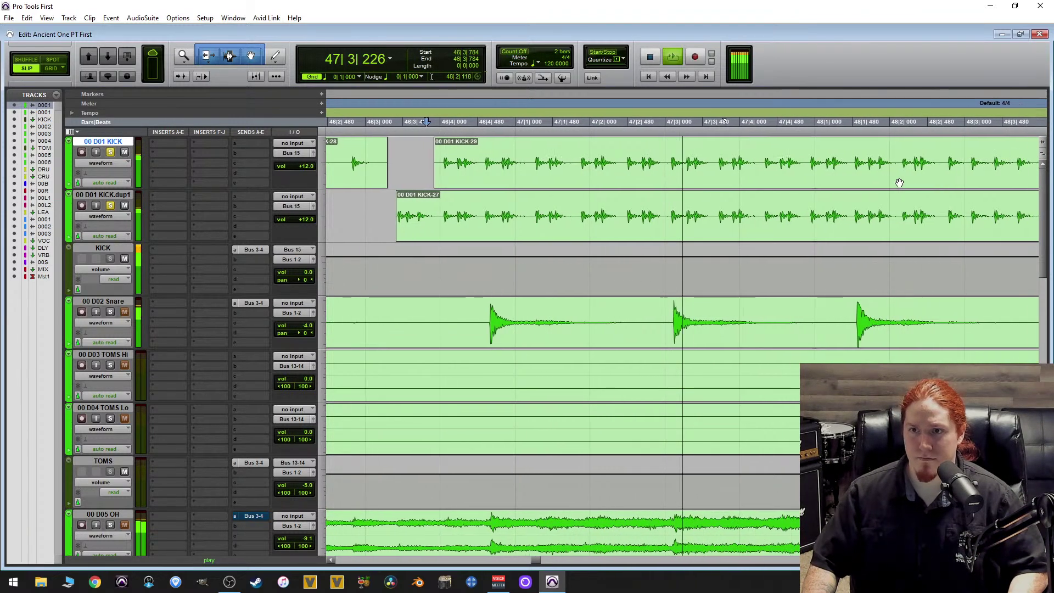
key(ctrl+])
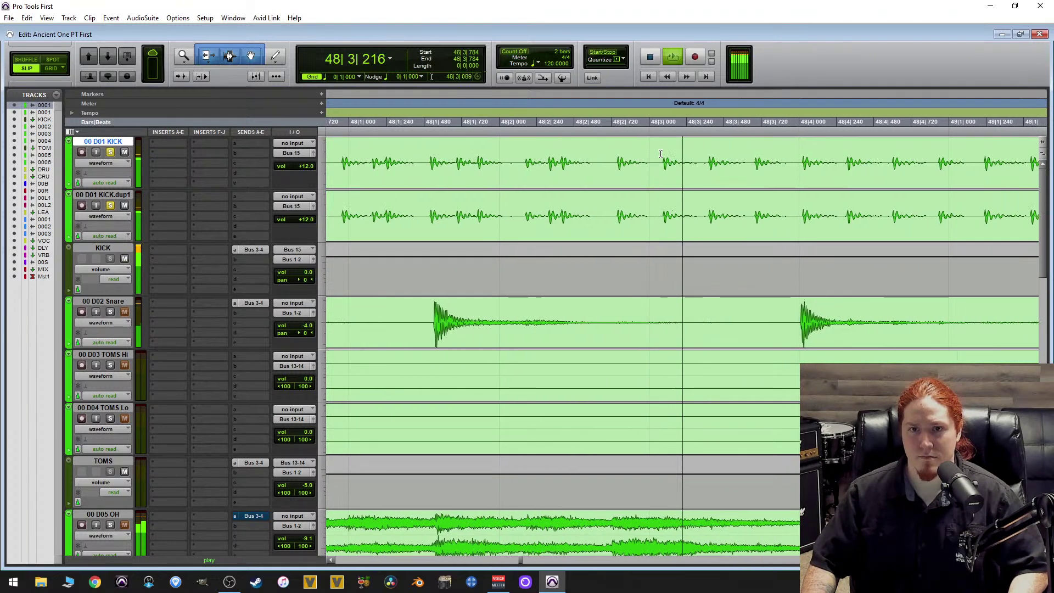
key(space)
key(a)
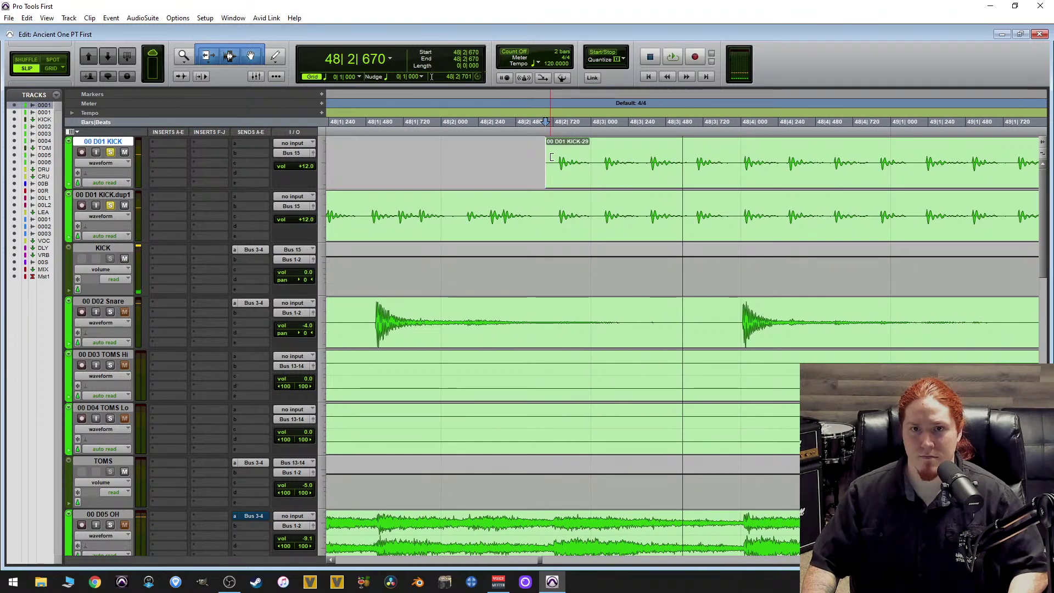
drag(548, 204, 635, 200)
key(Delete)
Audition from 48|3|209, trim the duplicate's start to about 49|3|630, and delete the 00 D01 KICK hits from 49|3|633 to about 49|4|025.
click(607, 197)
key(space)
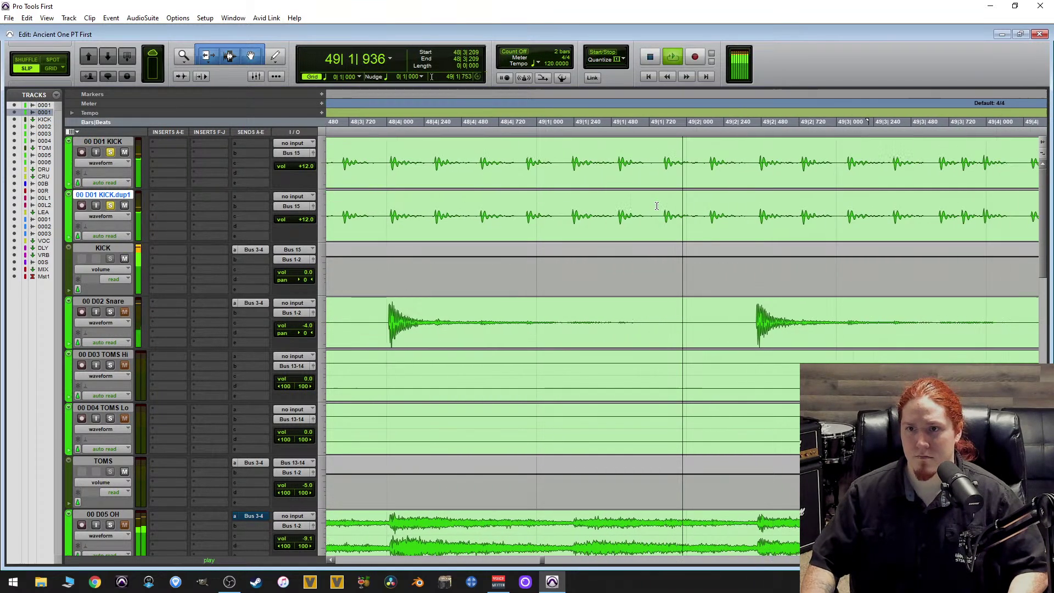
key(space)
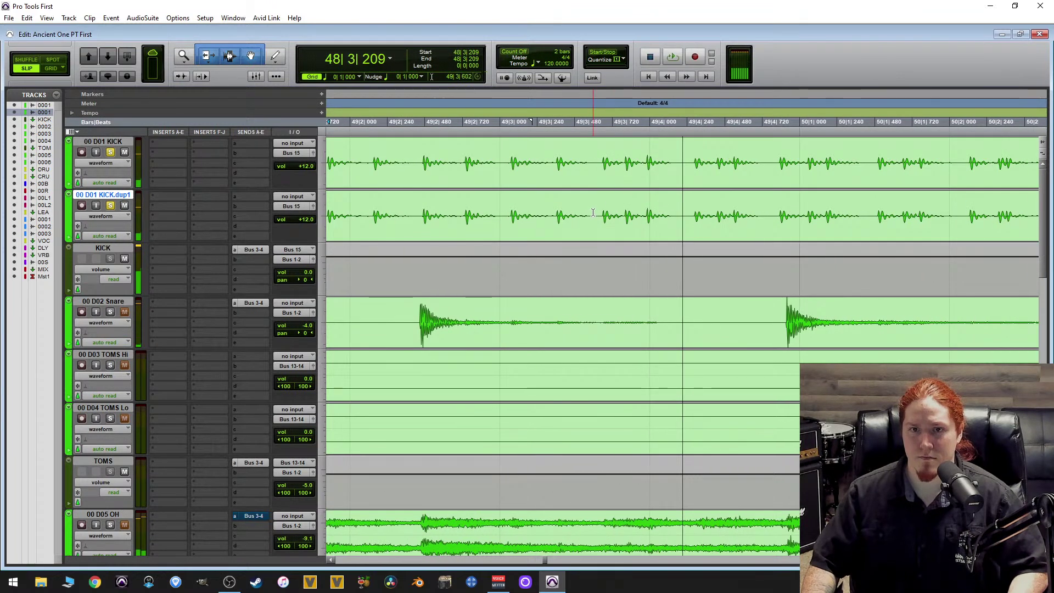
key(a)
drag(601, 175, 654, 153)
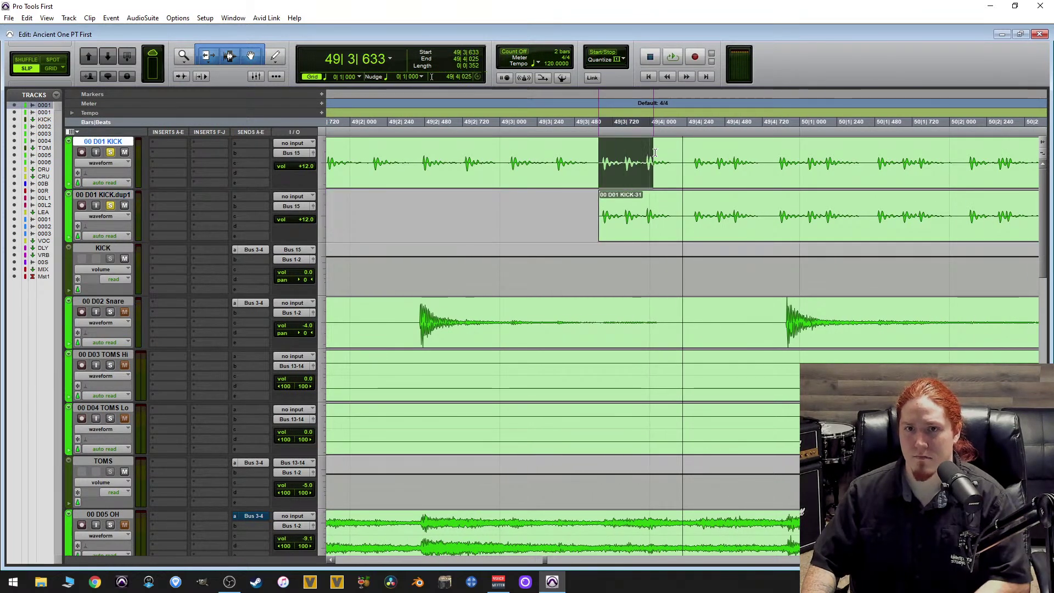
key(Delete)
Audition from 49|4|085, trim the 00 D01 KICK start to about 51|2|825, and delete the duplicate's hits from 51|2|846 to about 51|3|547.
click(678, 152)
key(space)
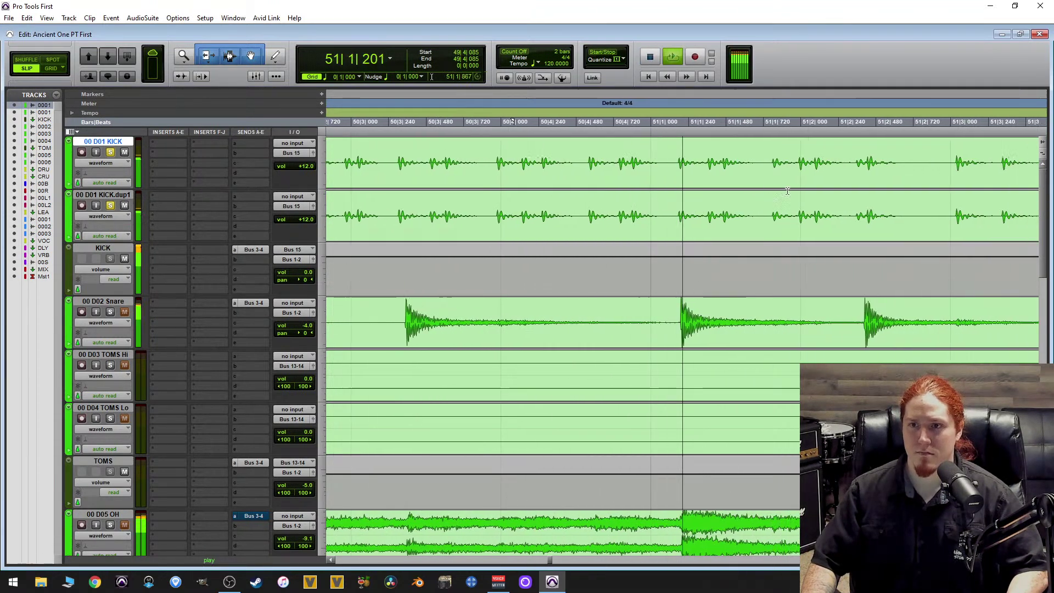
key(space)
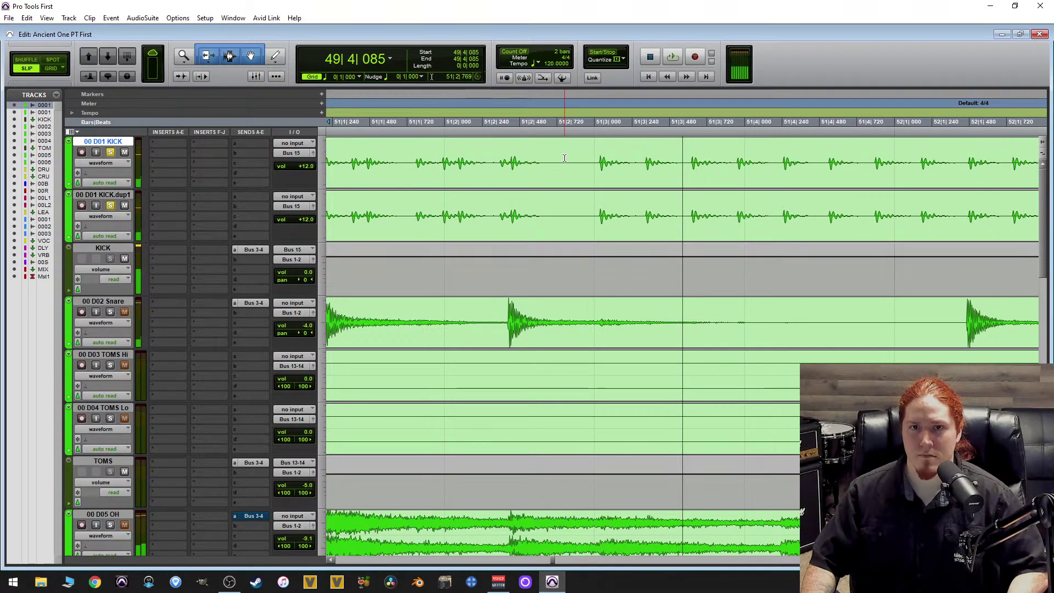
key(a)
drag(576, 208, 682, 208)
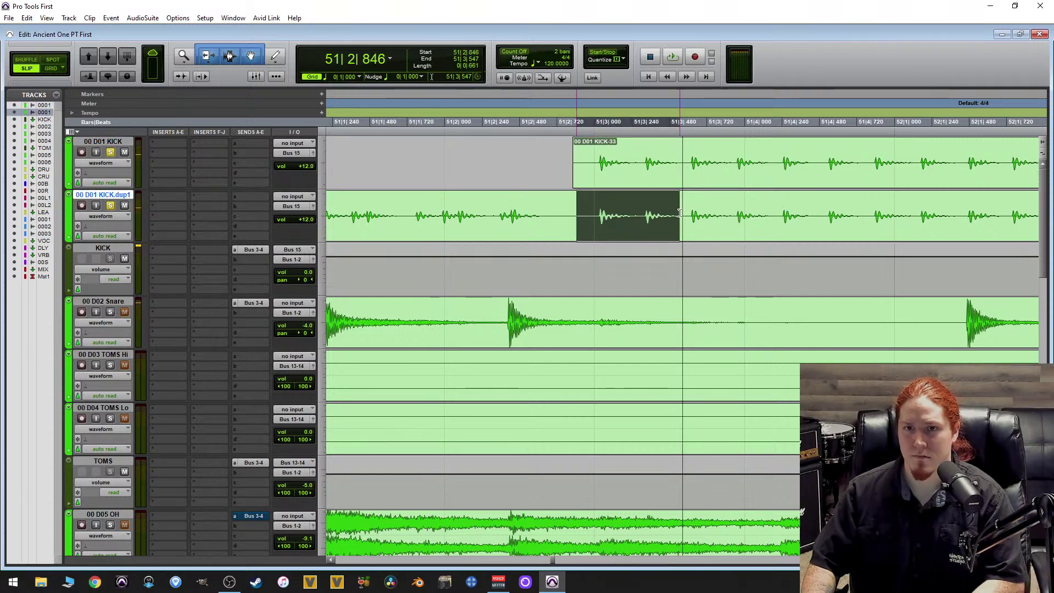
key(Delete)
Audition from 51|3|491, trim the duplicate's start to about 52|3|830, and delete the 00 D01 KICK hits from 52|3|862 to 52|4|458.
key(space)
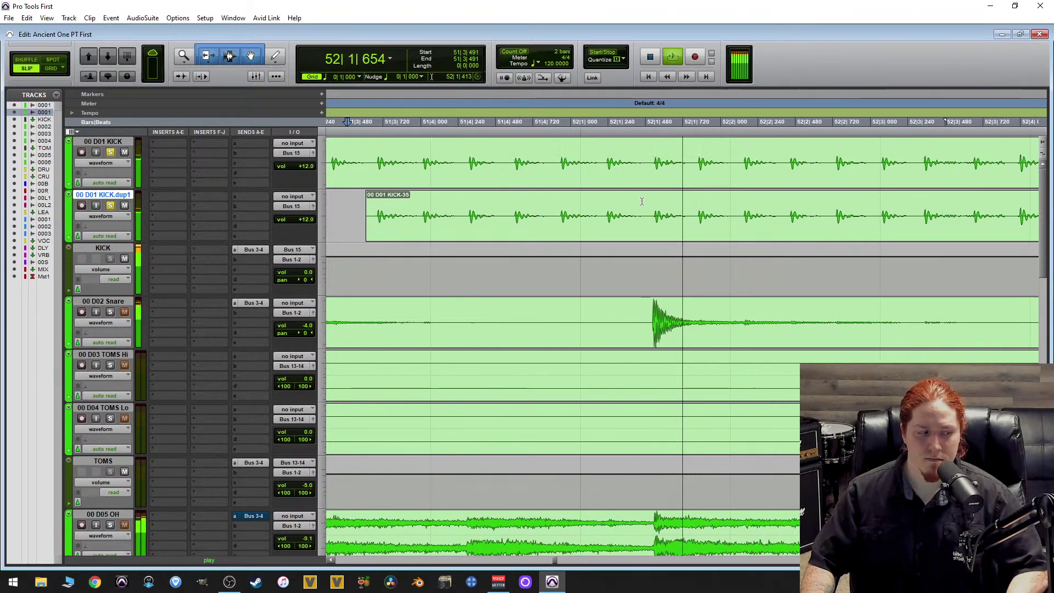
key(space)
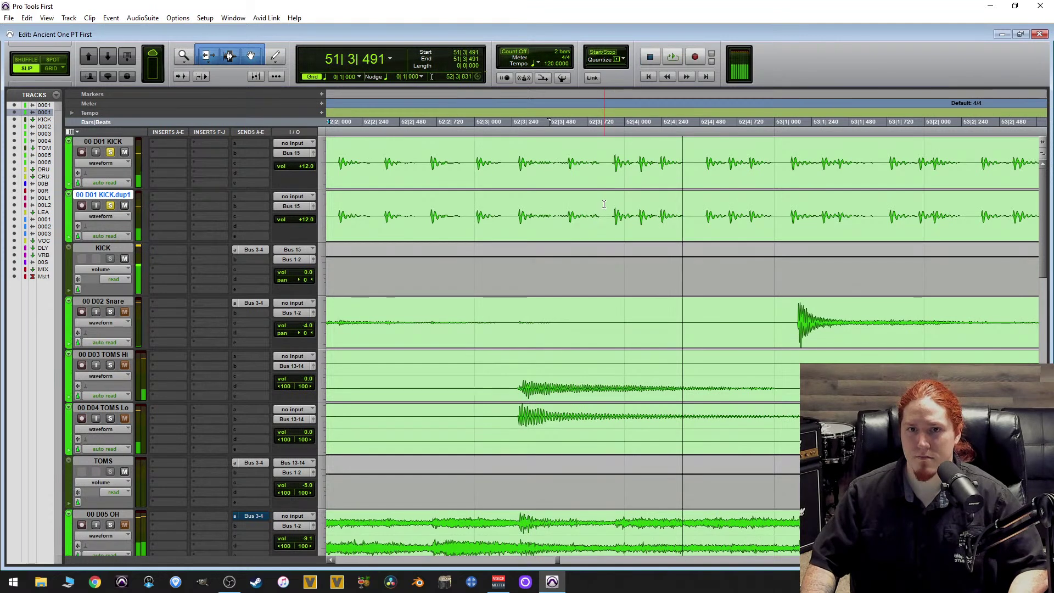
key(a)
drag(609, 159, 618, 160)
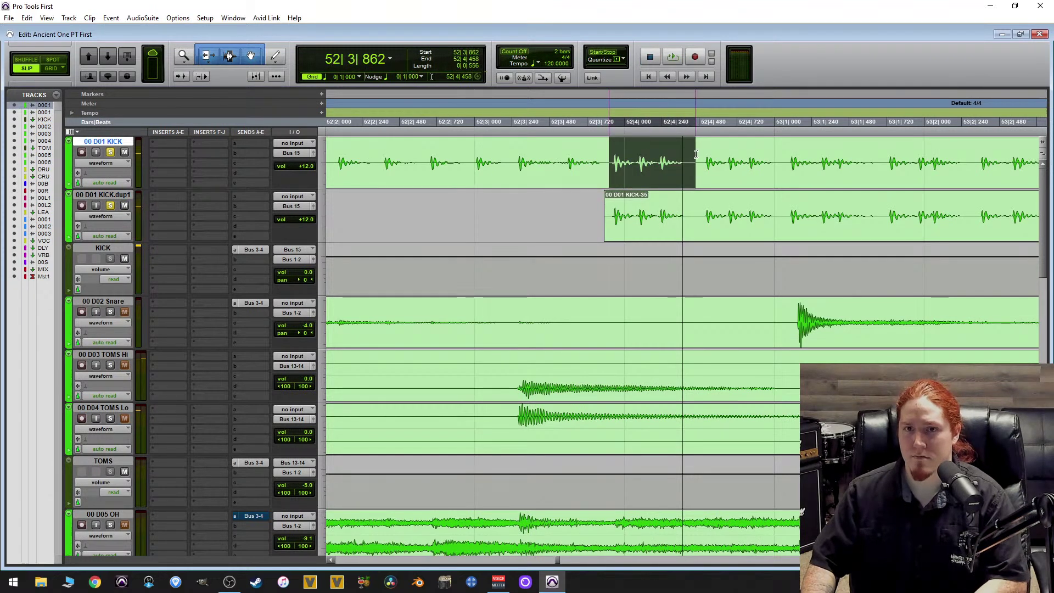
Audition from 52|3|560, trim the 00 D01 KICK start to 54|3|203, and delete the duplicate's hits from 54|3|231 to 54|3|846.
click(566, 155)
key(space)
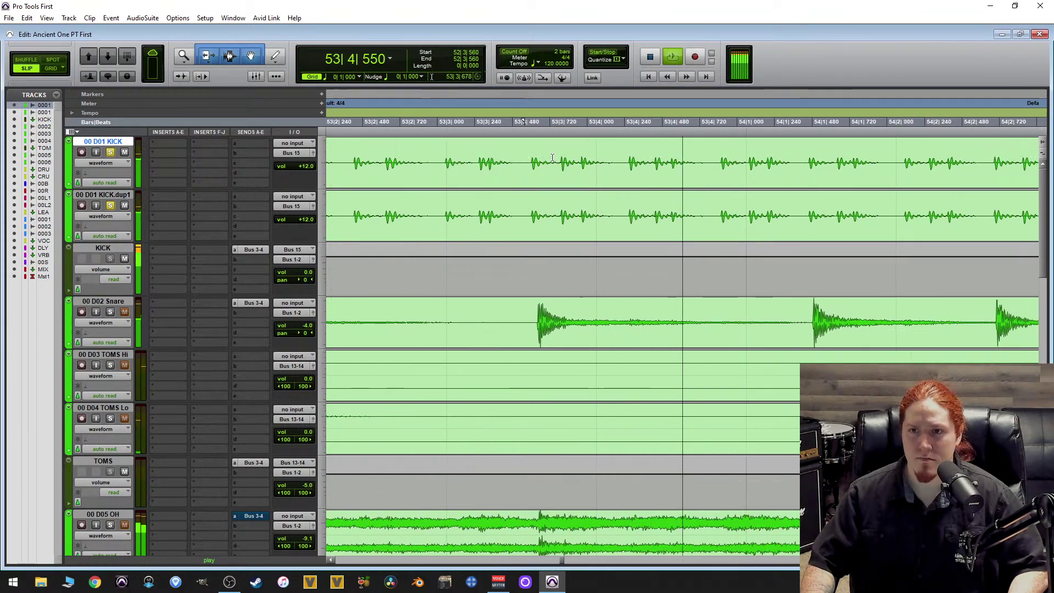
key(space)
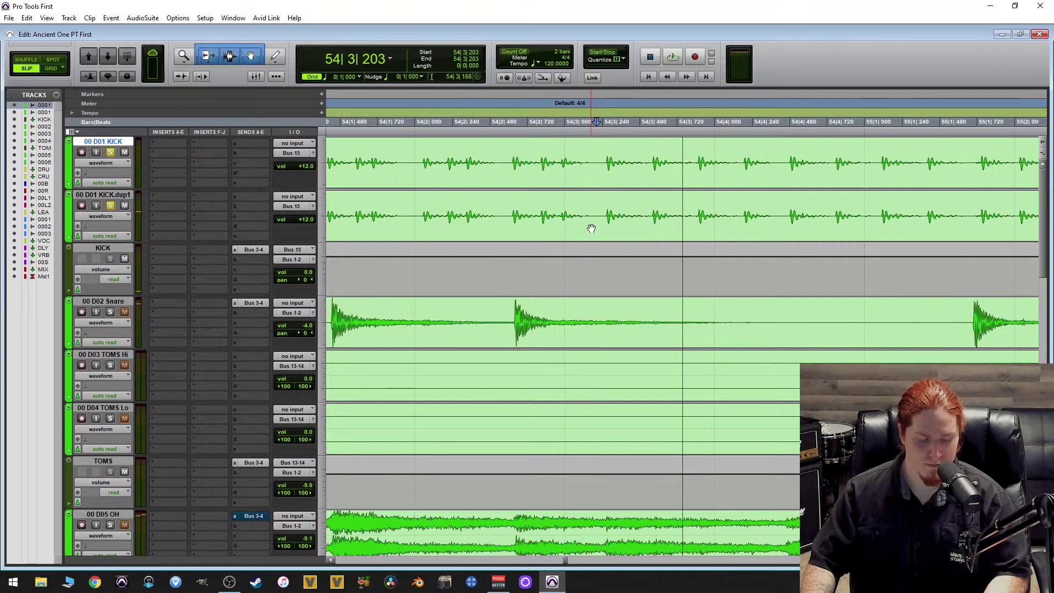
key(a)
drag(601, 215, 662, 214)
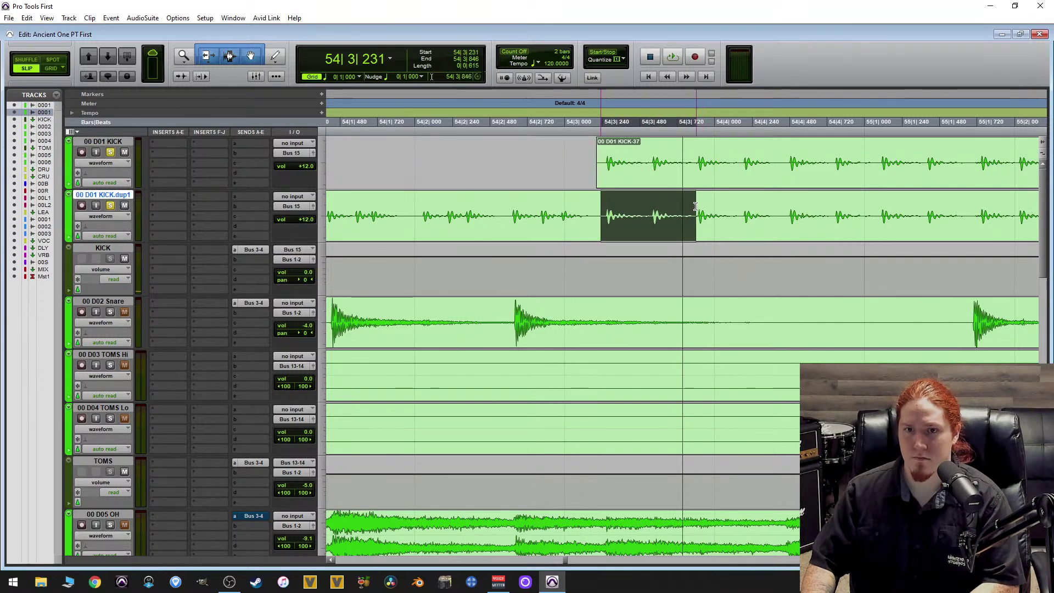
Audition from 54|3|519, trim the duplicate's start to 57|2|221, and delete the 00 D01 KICK audio from 57|2|270 to 57|3|790.
key(space)
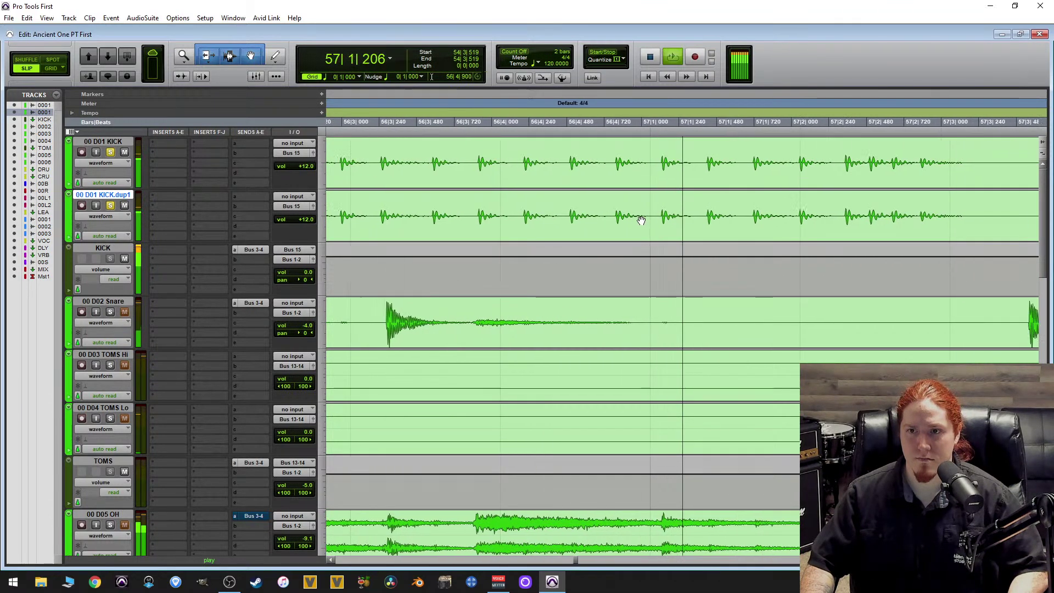
key(space)
key(a)
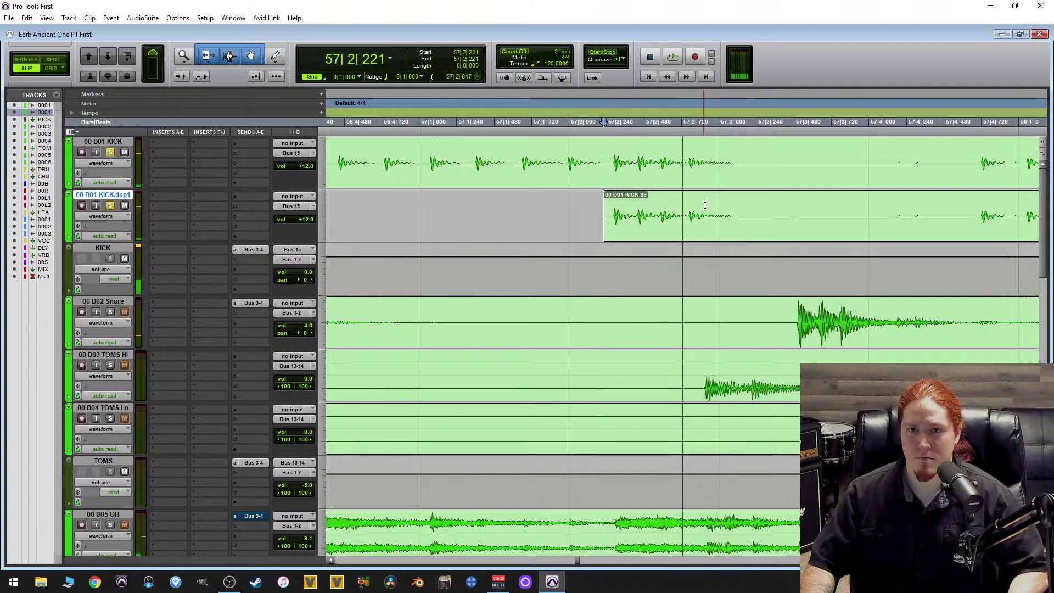
drag(610, 154, 841, 160)
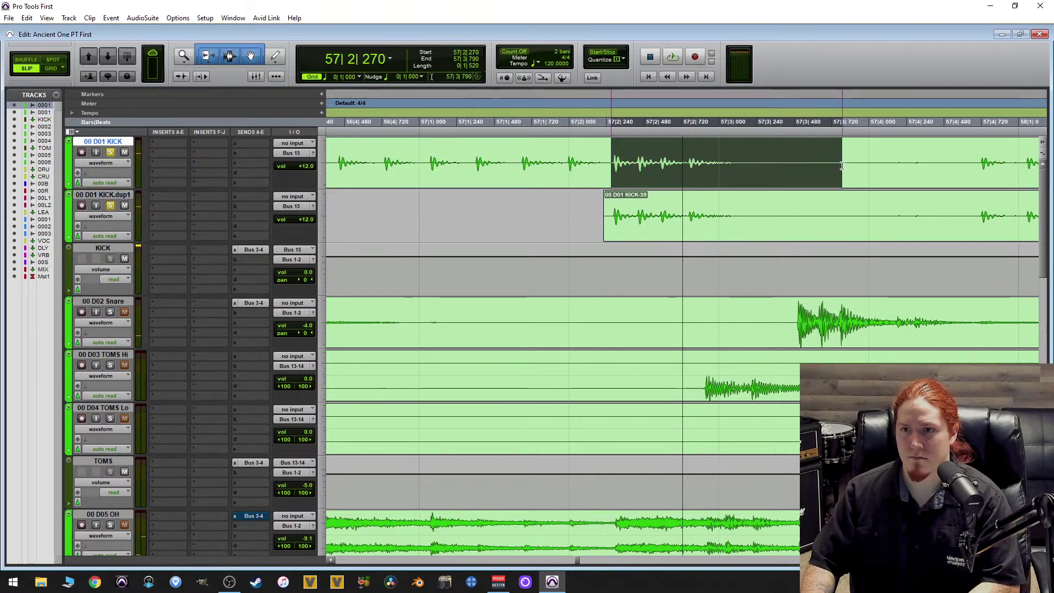
key(Delete)
Delete the duplicate's quiet stretch from about 57|3|040 to about 57|4|040.
click(728, 209)
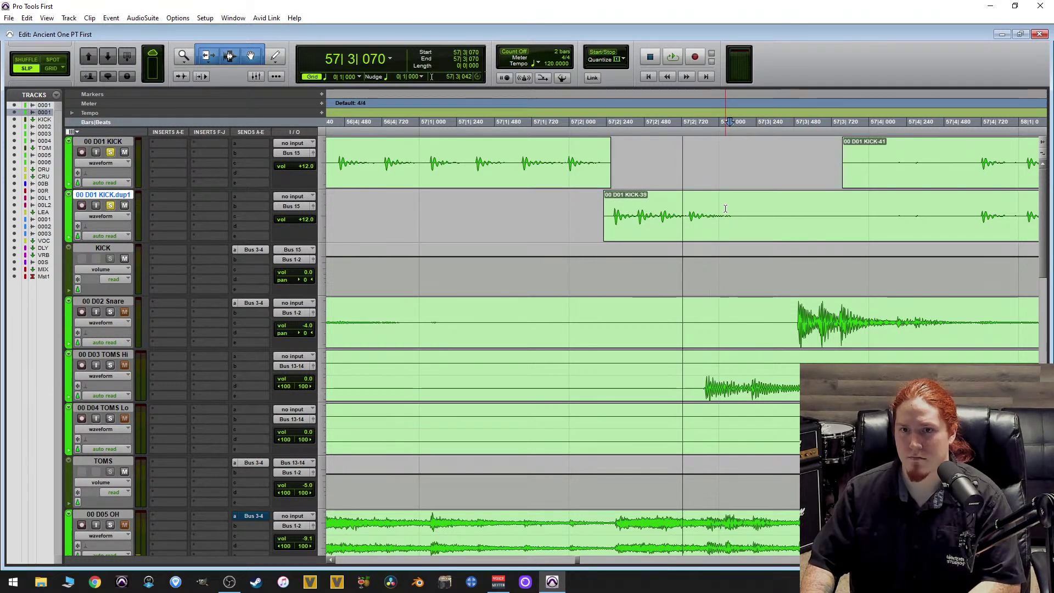
drag(775, 212, 876, 214)
key(Delete)
Audition the kicks from 57|3|632 past bar 59 and look over the upcoming kick pattern.
click(832, 160)
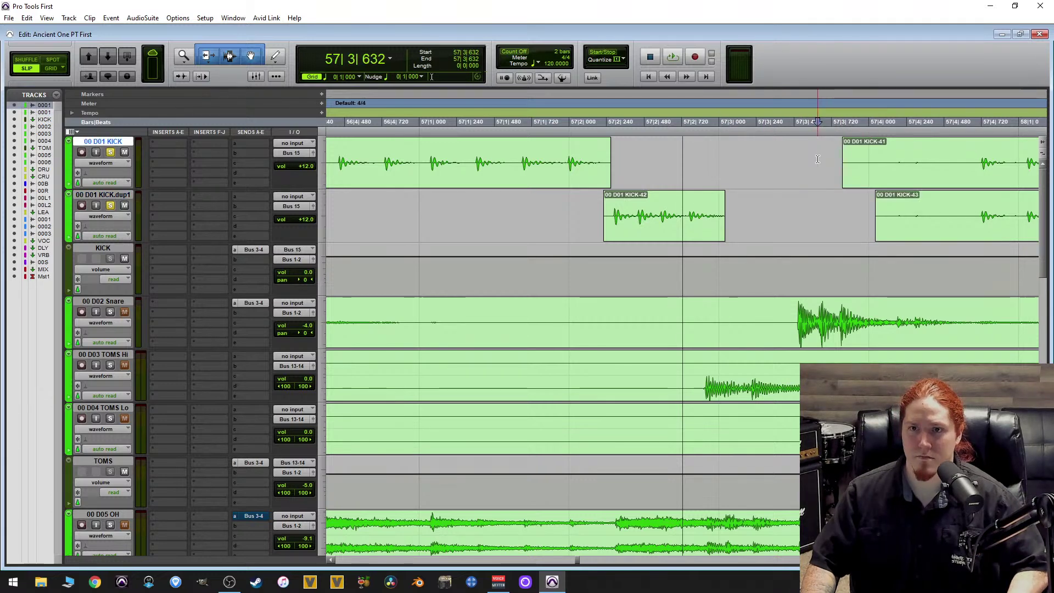
key(space)
key(ctrl+bracketleft)
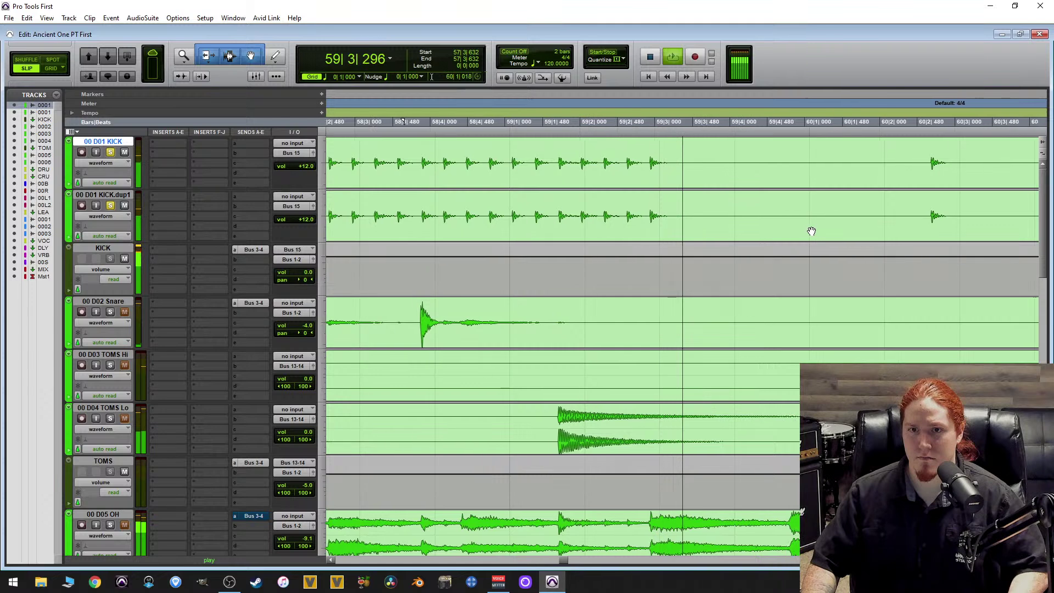
key(ctrl+bracketleft)
key(ctrl+bracketleft)
key(space)
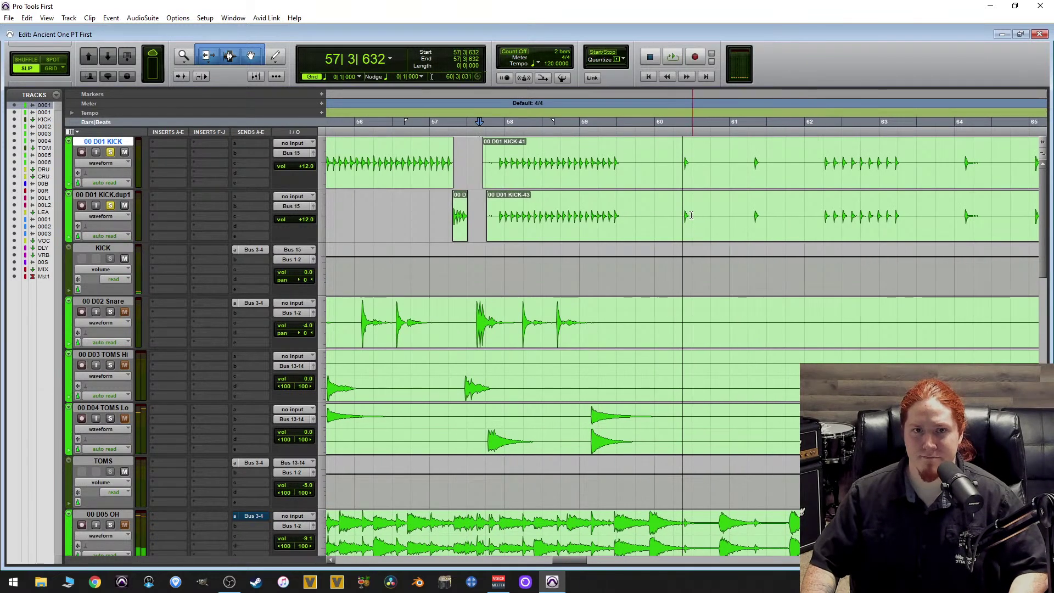
Select and audition the 00 D01 KICK clip from 54|3|203 to 57|2|270 for comparison.
key(ctrl+bracketleft)
click(509, 168)
key(space)
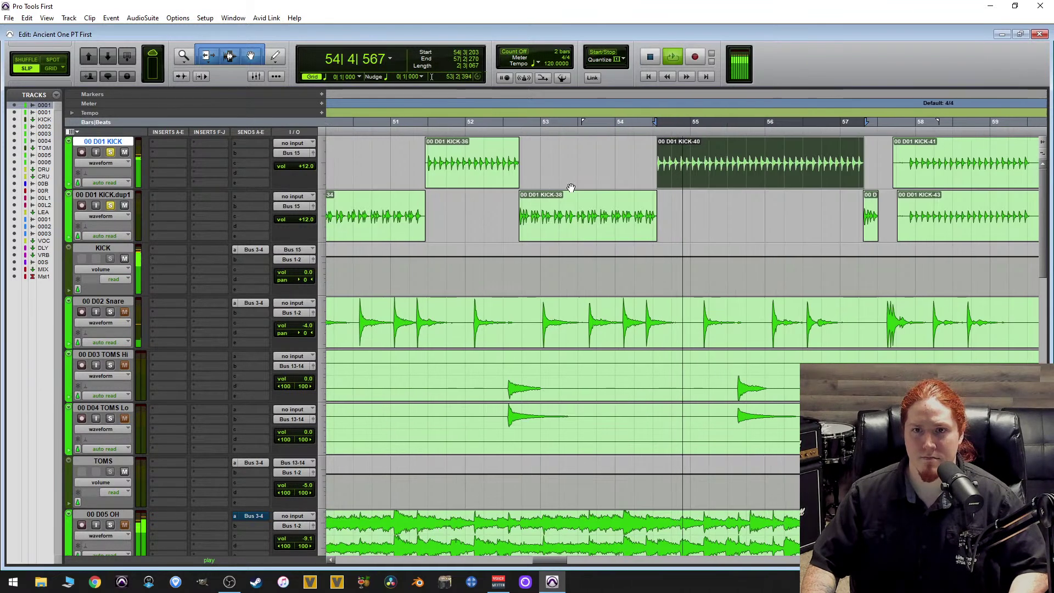
key(space)
key(ctrl+bracketleft)
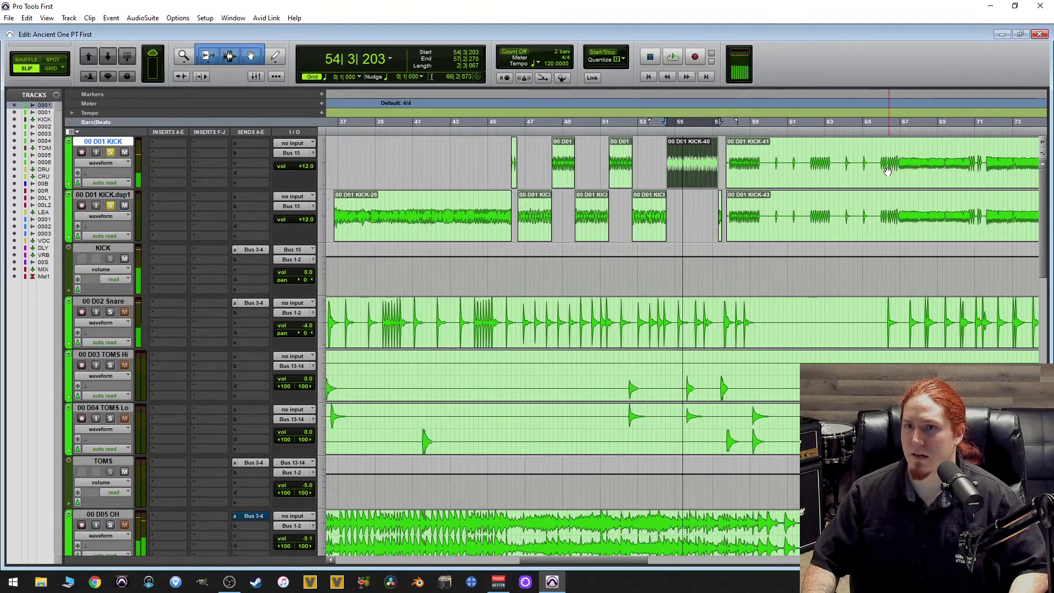
Audition the kick groups from 61|4|744 into bar 63.
click(813, 158)
key(ctrl+bracketright)
key(ctrl+bracketright)
click(660, 147)
key(space)
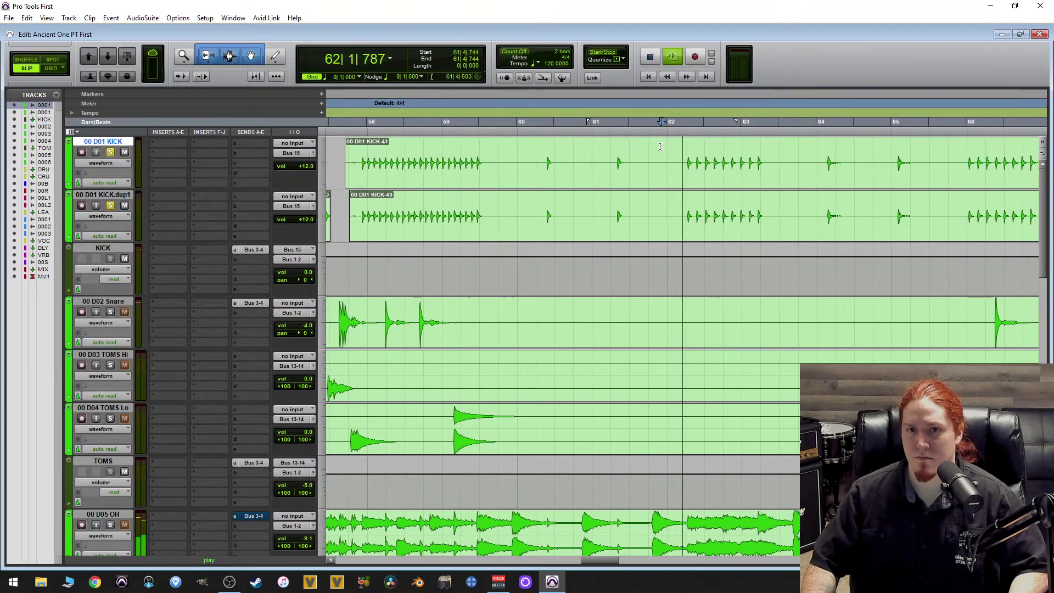
key(ctrl+bracketleft)
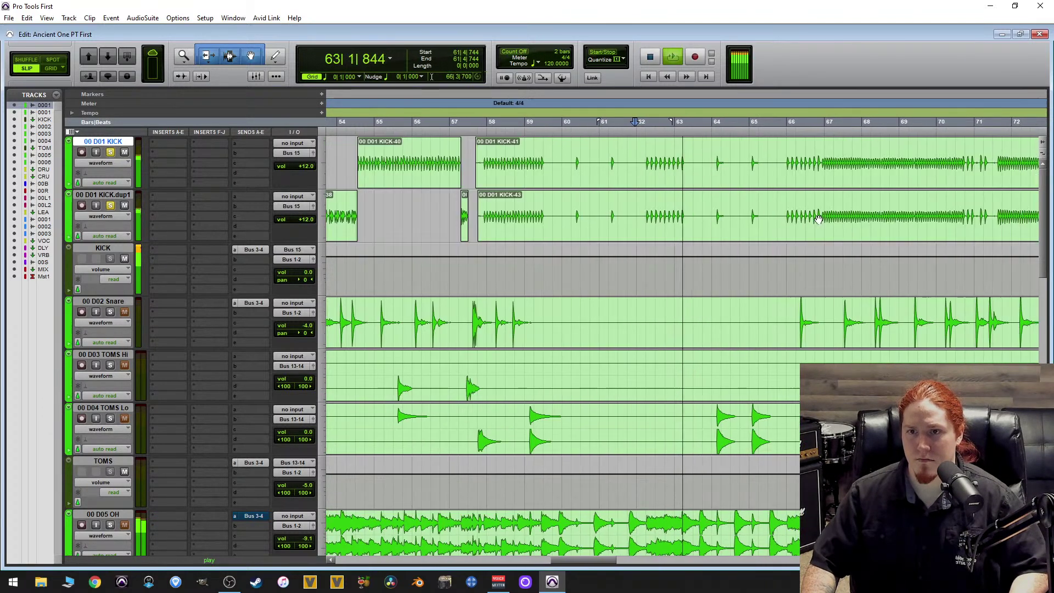
Audition the kicks from 66|1|764 and trim the duplicate's long clip to start at 66|4|767.
click(799, 217)
key(ctrl+bracketright)
key(ctrl+bracketright)
key(ctrl+bracketright)
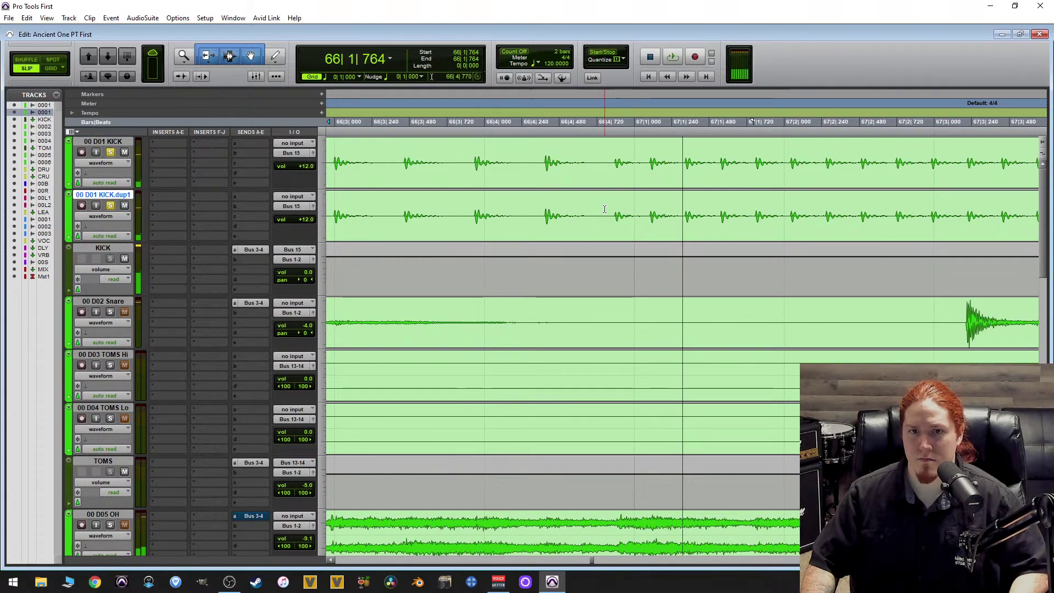
key(ctrl+bracketleft)
key(ctrl+bracketleft)
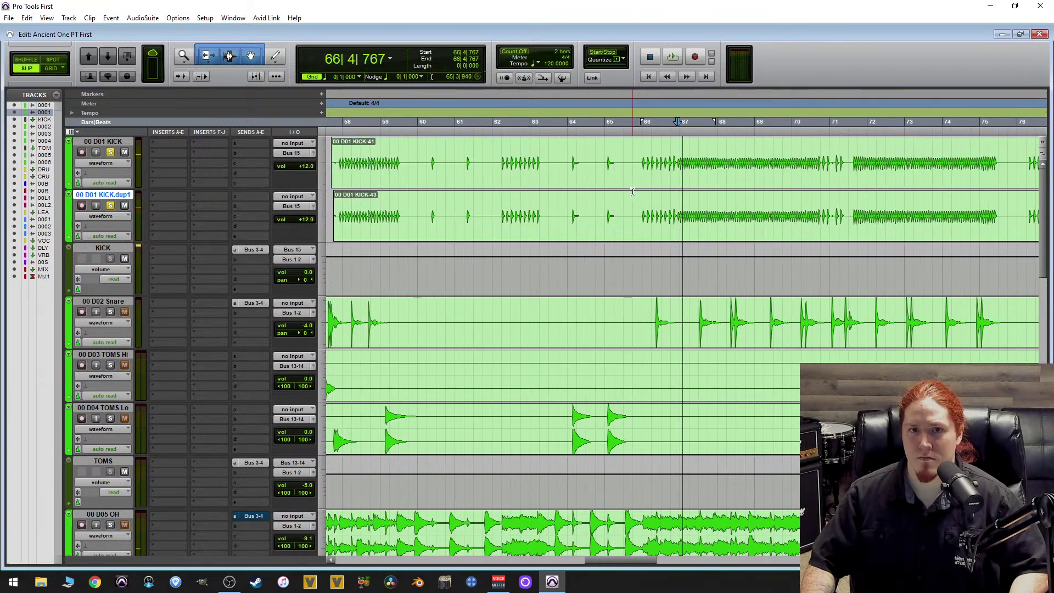
key(ctrl+bracketleft)
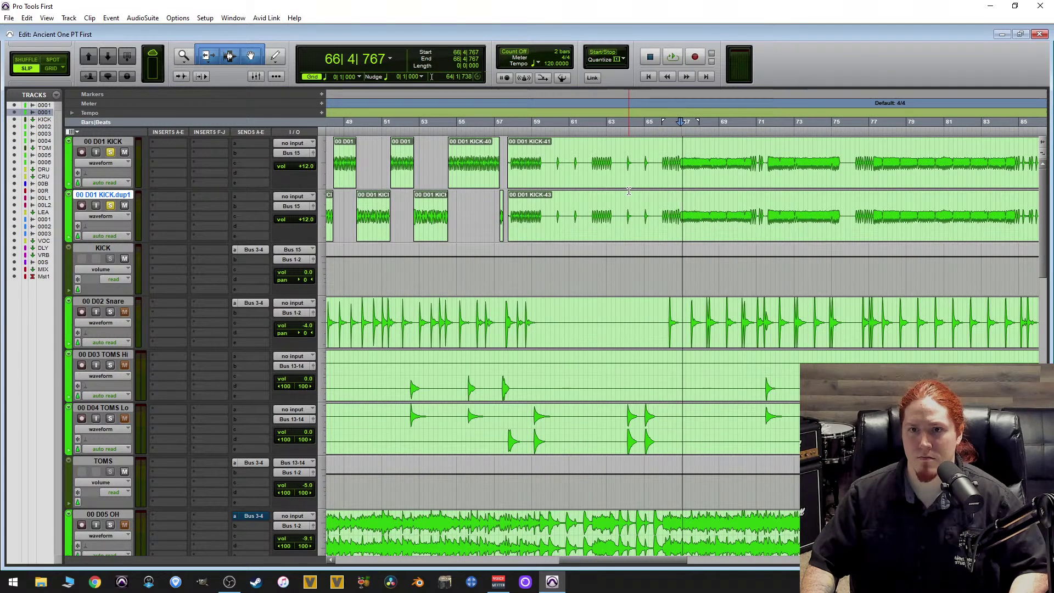
Audition the kicks from 67|3|010 and cut the opening fast kicks out of the 00 D01 KICK track, starting at 66|4|774.
click(691, 156)
key(space)
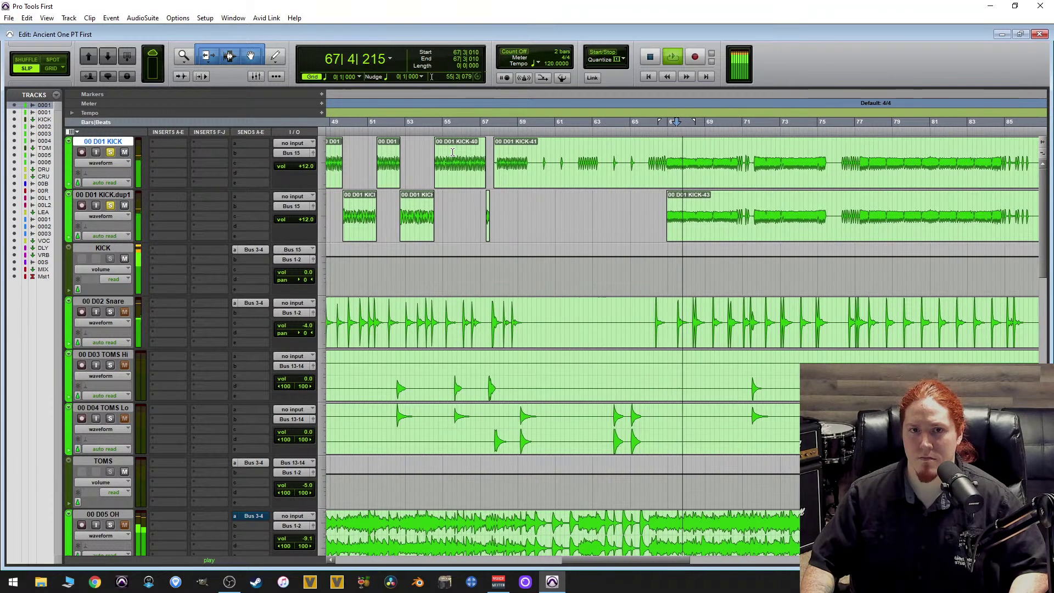
key(space)
key(ctrl+bracketright)
key(ctrl+bracketright)
key(ctrl+bracketright)
key(ctrl+bracketright)
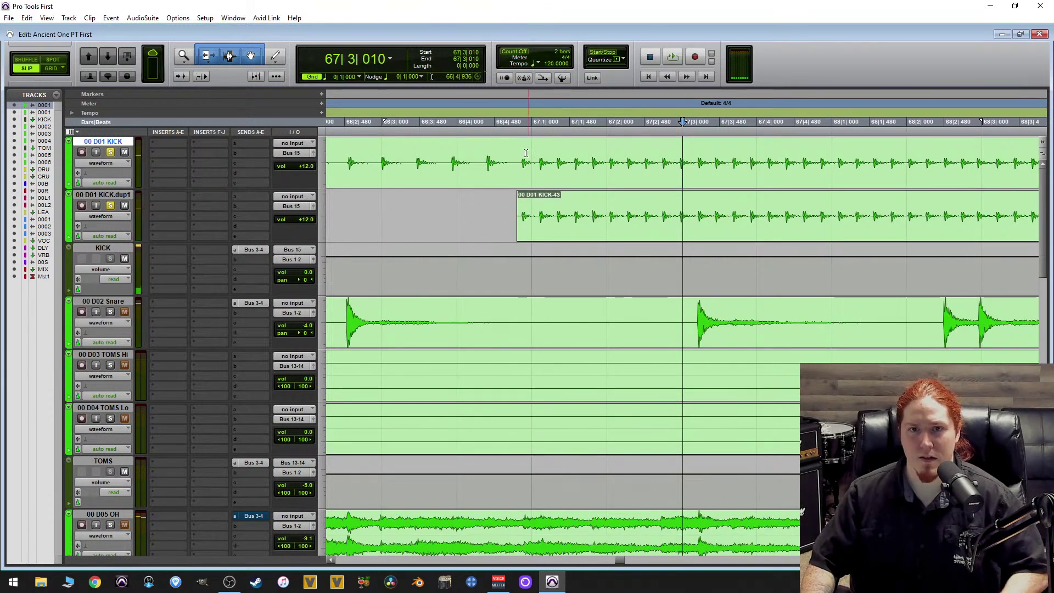
key(Delete)
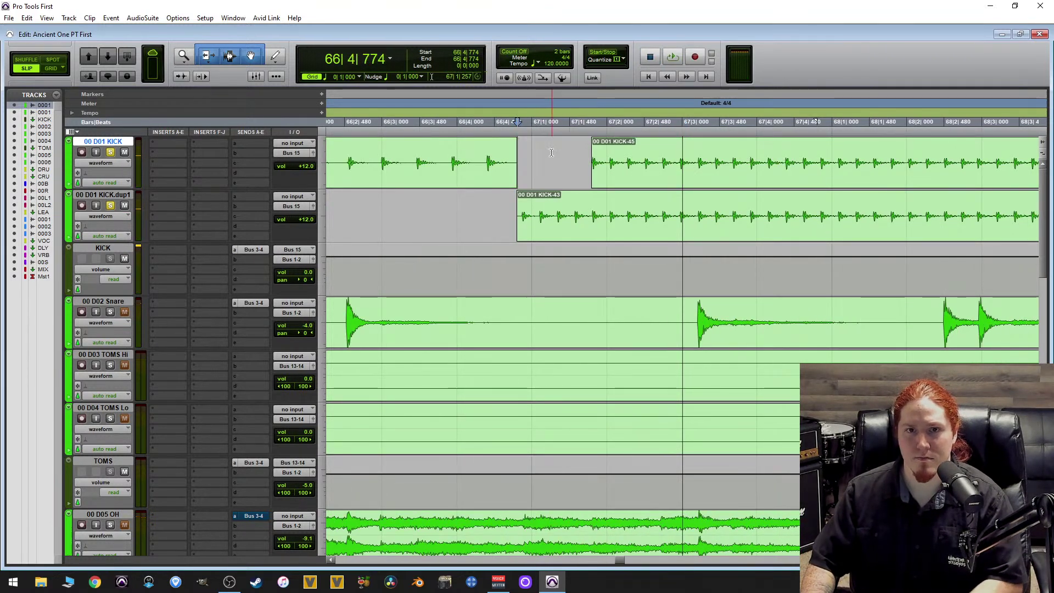
Audition the fast kicks from 67|1|538 and 70|2|953, and clear the slow kicks from 70|3|809 to 71|3|477 on the duplicate track.
click(588, 156)
key(space)
key(ctrl+bracketleft)
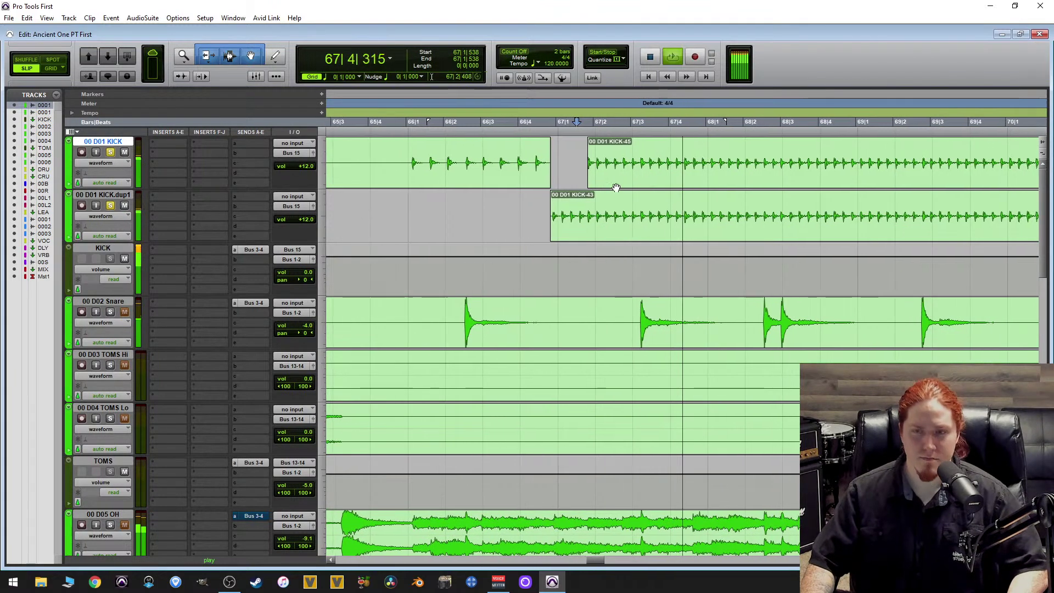
key(ctrl+bracketleft)
key(ctrl+bracketleft)
key(ctrl+bracketright)
key(ctrl+bracketright)
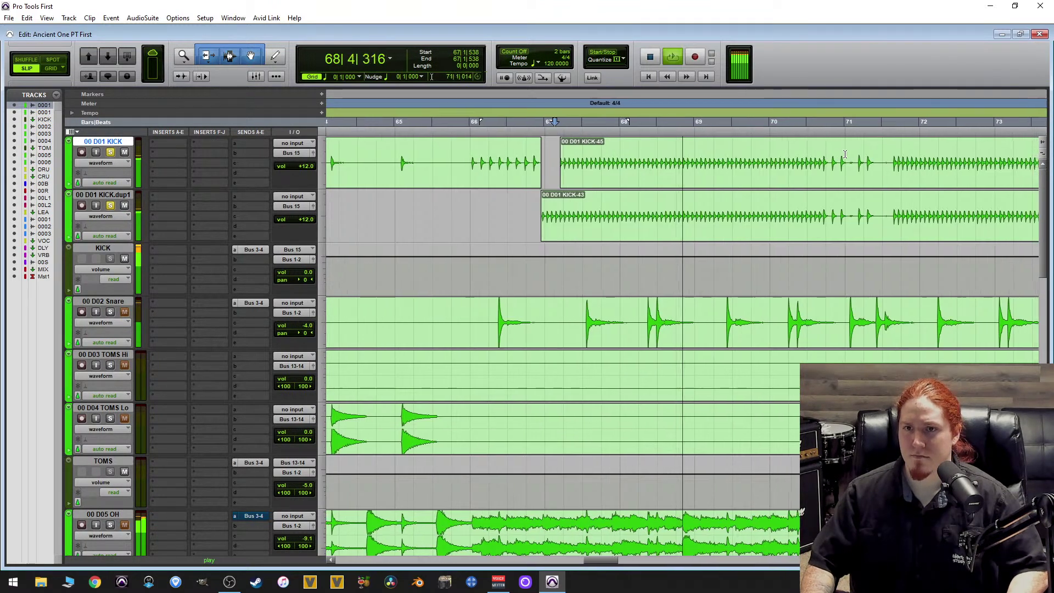
key(ctrl+bracketright)
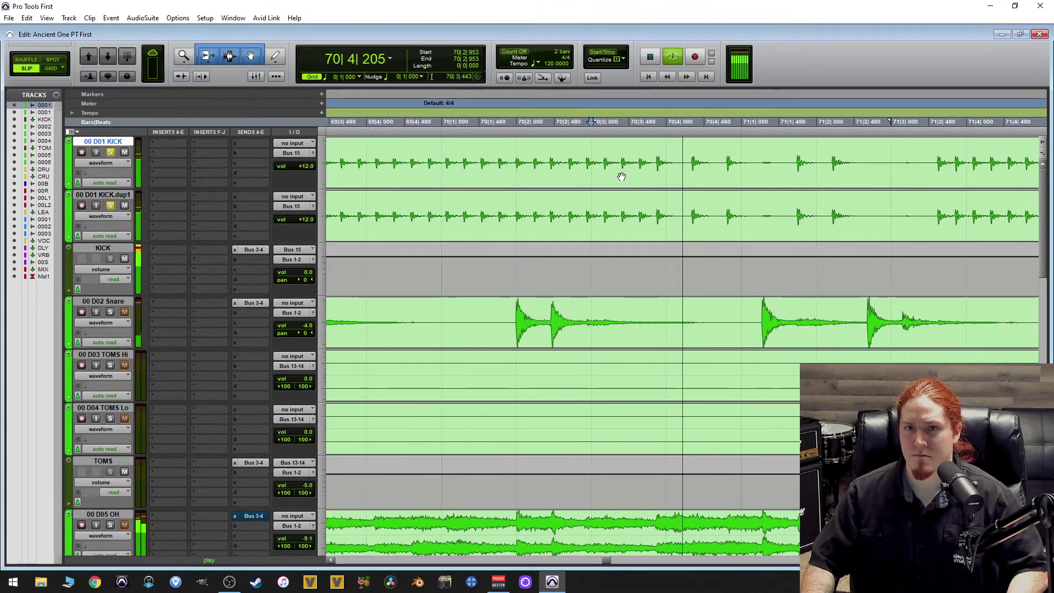
key(space)
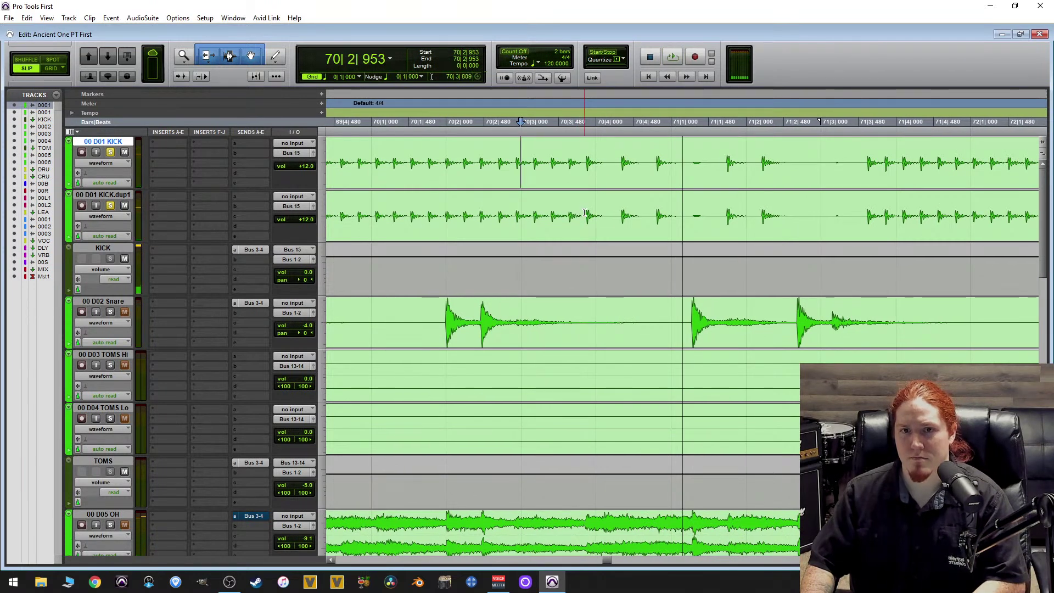
drag(584, 206, 866, 194)
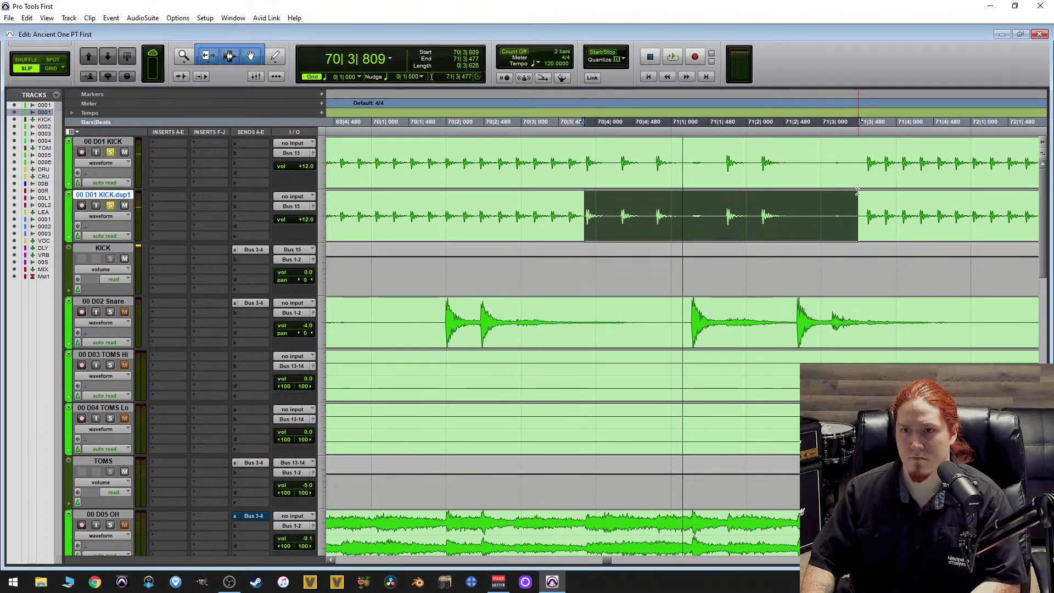
key(Delete)
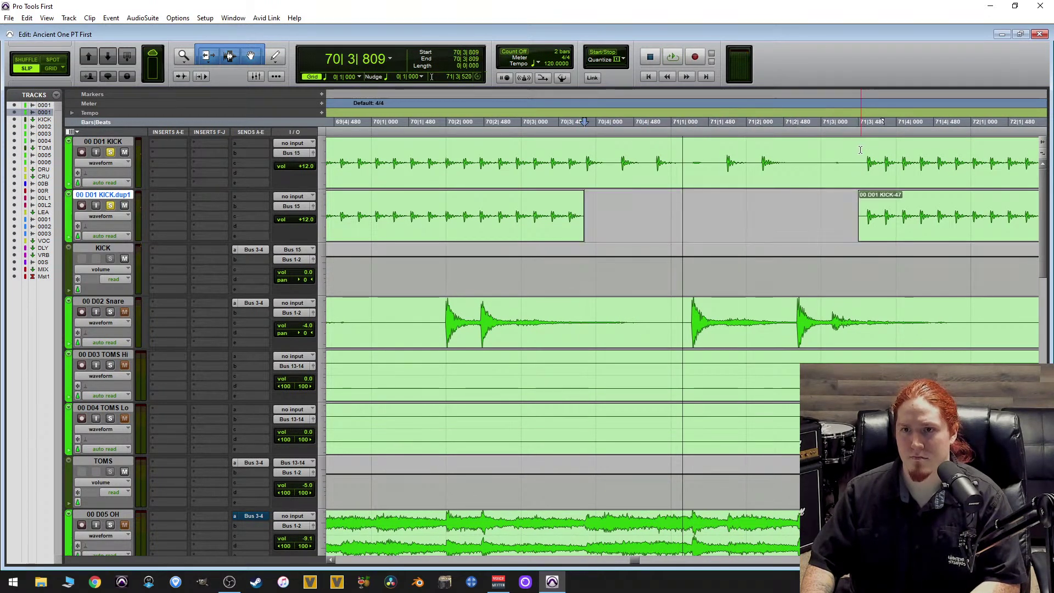
Trim the 00 D01 KICK clip to start at 70|3|795 and cut out the silence after its slow kicks in bar 71.
click(583, 152)
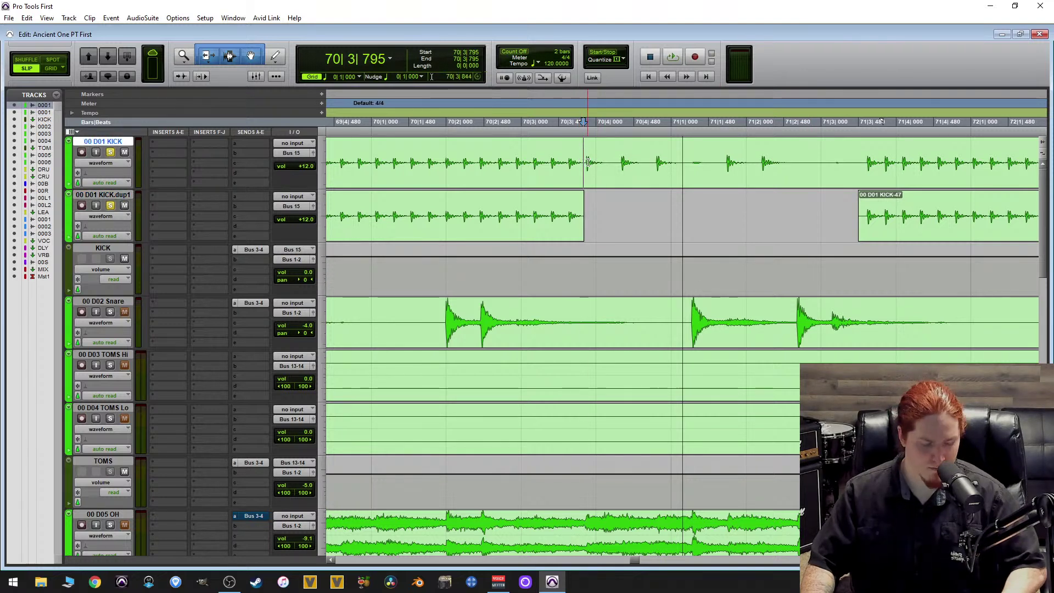
key(a)
drag(804, 152, 850, 152)
key(Delete)
Audition the kicks from 71|3|126 and check the break after bar 75 by playing from 75|4|252.
key(space)
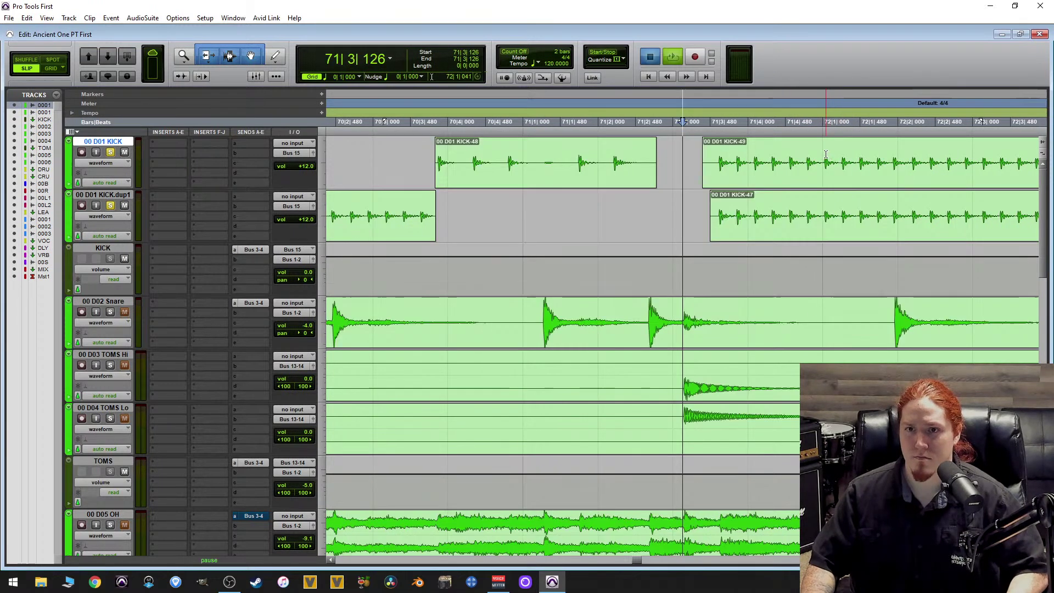
key(r)
key(r)
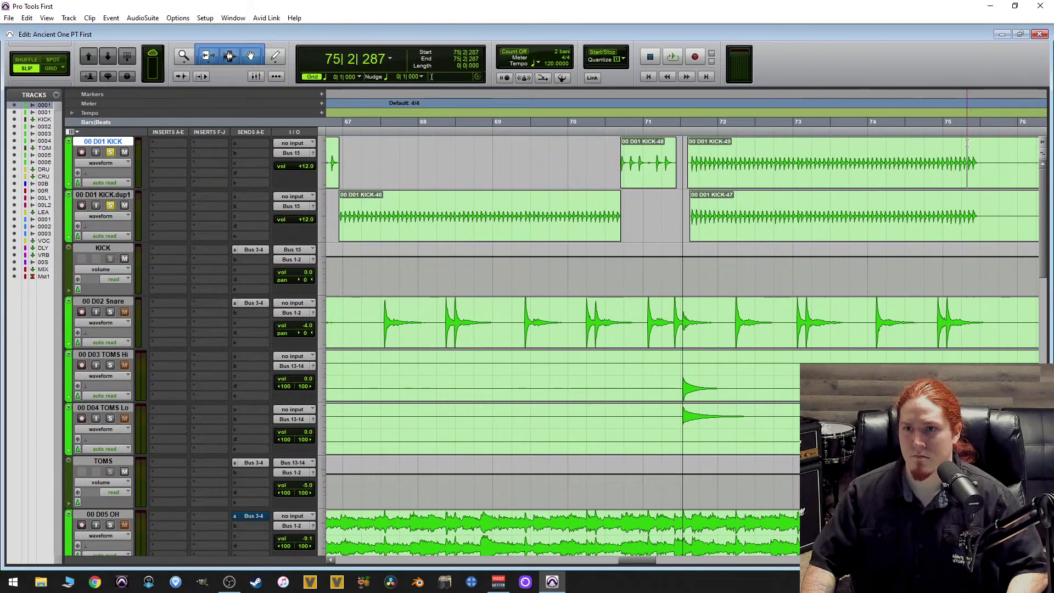
key(space)
click(724, 155)
key(t)
key(t)
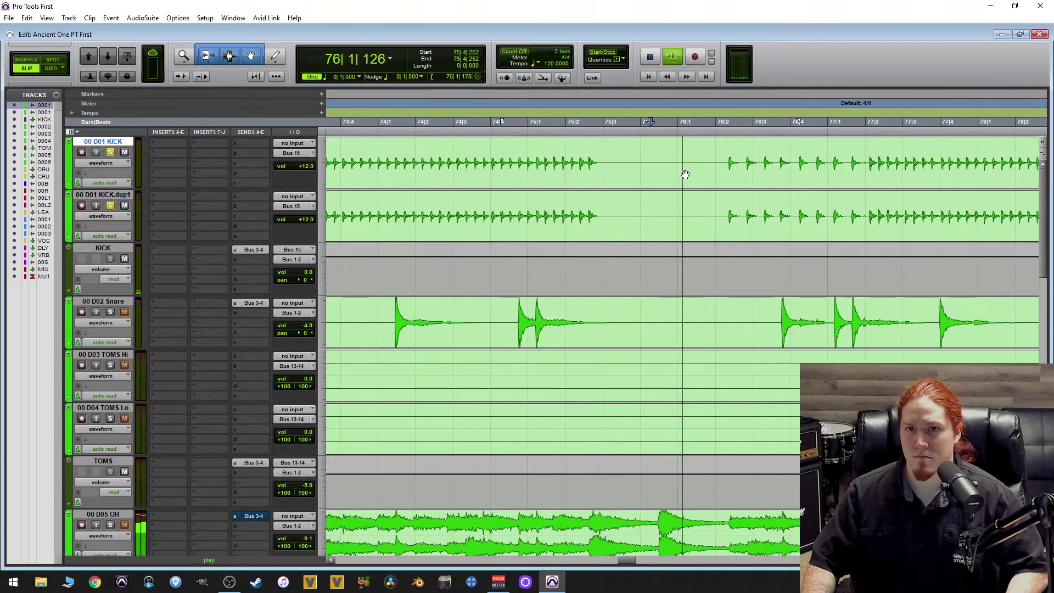
key(space)
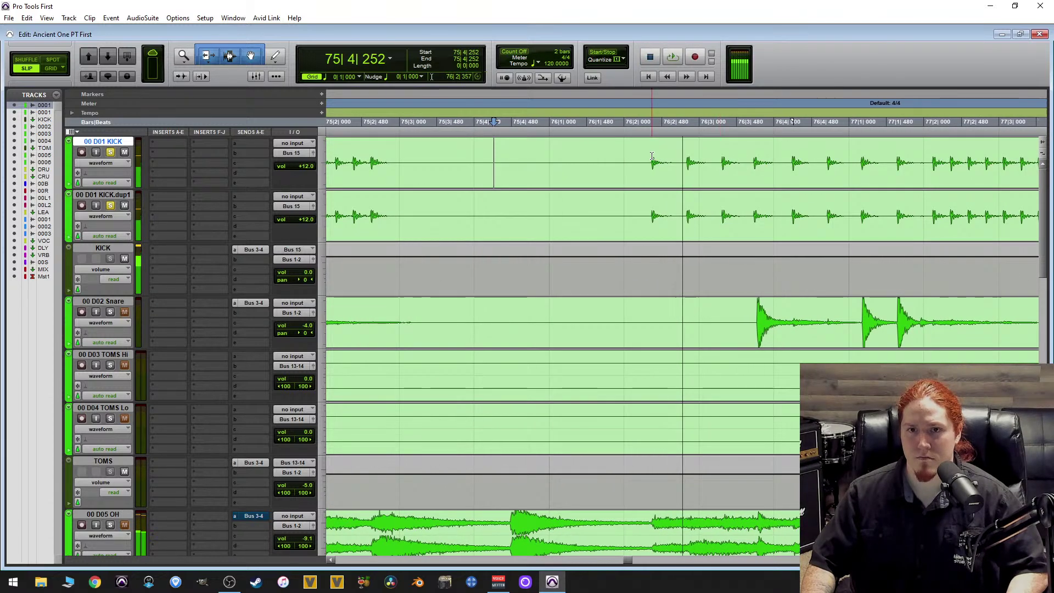
Clear the 00 D01 KICK track up to just before the slow kicks at 76|2, and the duplicate from 75|2|899 to 77|2|046.
click(570, 171)
key(Delete)
drag(395, 214, 933, 223)
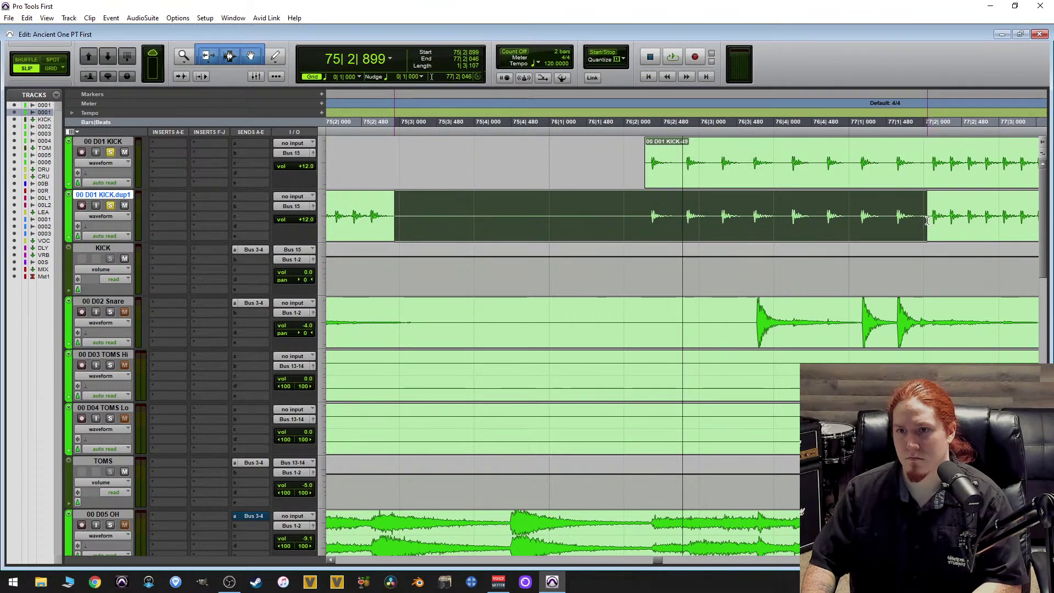
key(Delete)
Audition the kicks from 76|1|867 and cut the opening fast kicks out of the 00 D01 KICK track, starting at 77|1|904.
click(614, 162)
key(space)
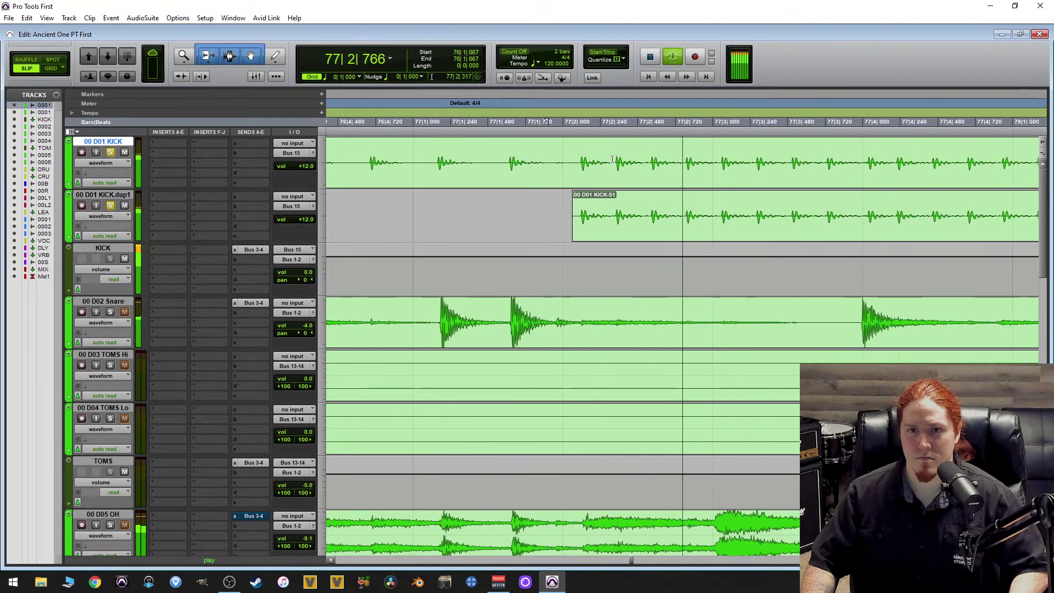
key(space)
drag(491, 156, 609, 163)
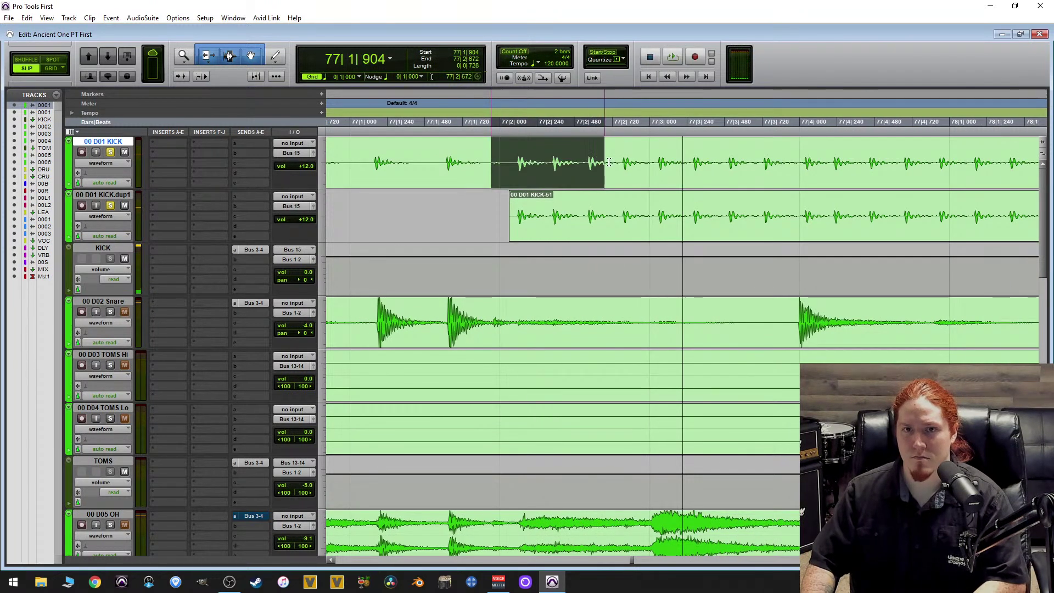
key(Delete)
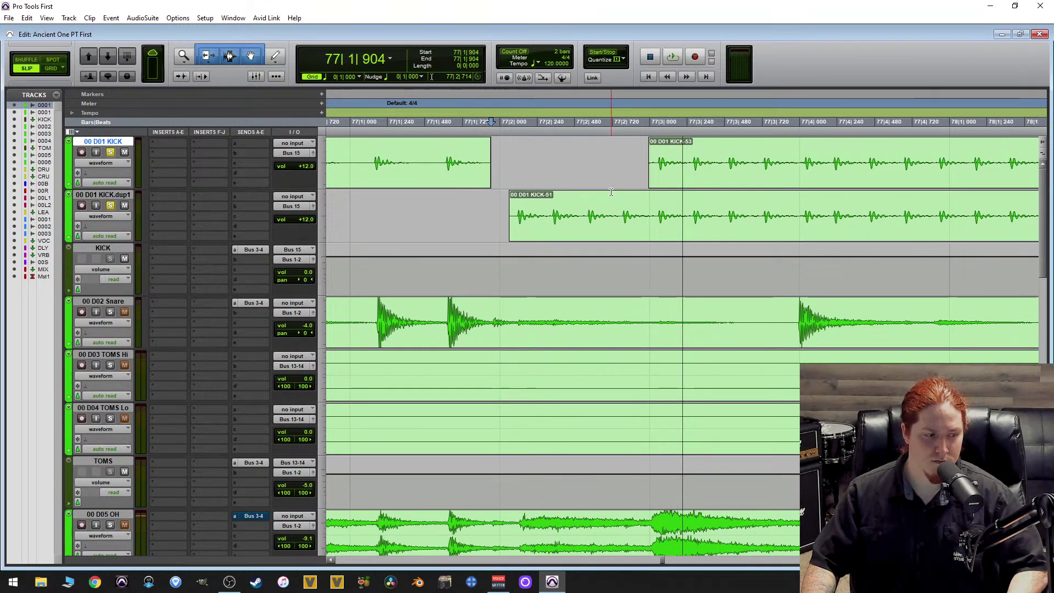
Trim the long 00 D01 KICK clip that begins in bar 77 to start at 84|4|088, where the slow kicks begin.
key(ctrl+bracketleft)
key(ctrl+bracketleft)
key(ctrl+bracketleft)
key(ctrl+bracketleft)
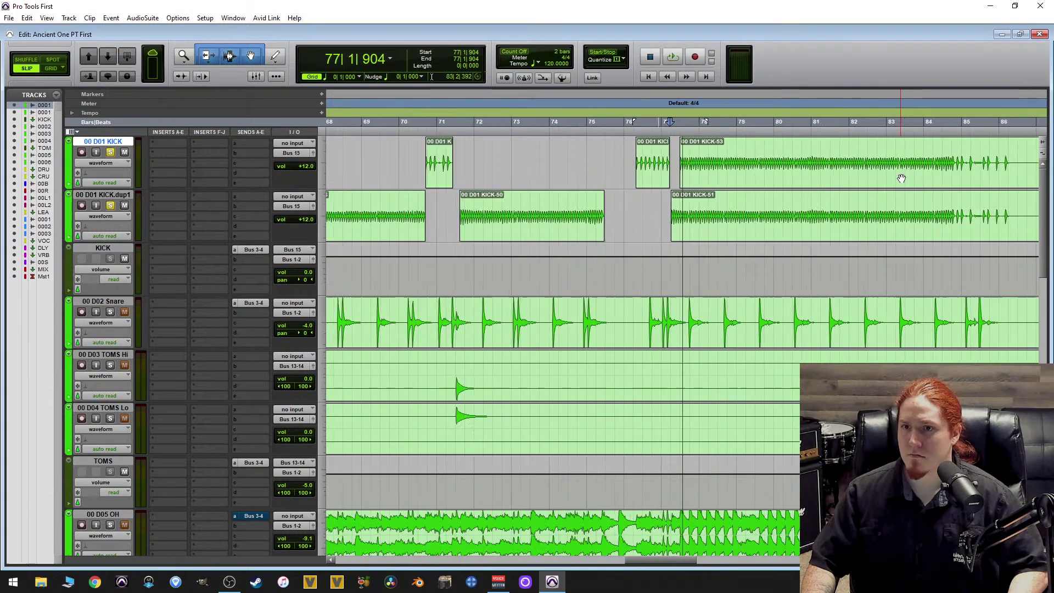
click(951, 148)
key(ctrl+bracketright)
key(ctrl+bracketright)
key(ctrl+bracketright)
key(ctrl+bracketright)
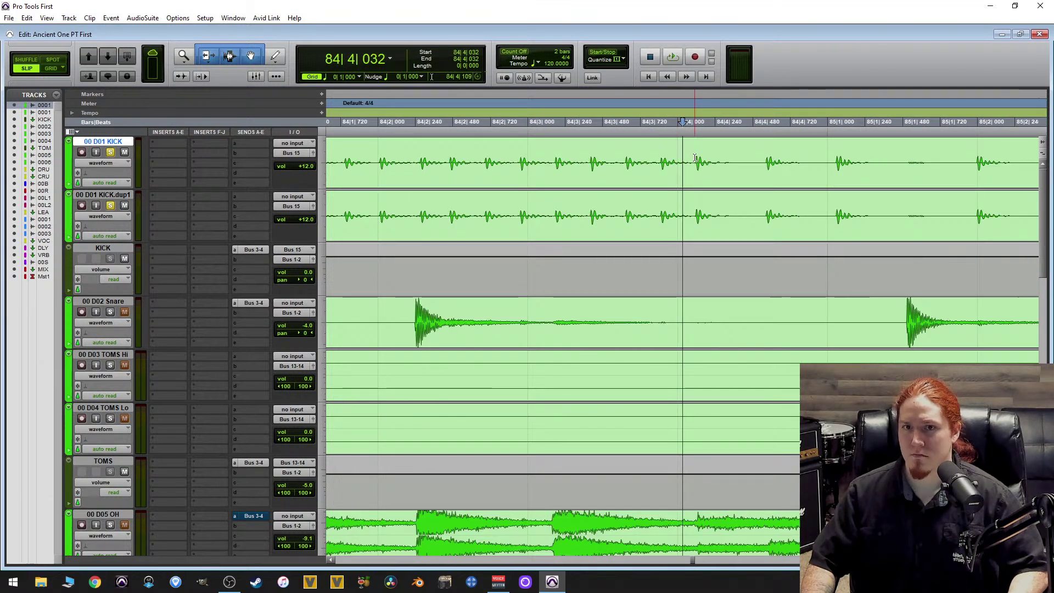
click(691, 157)
key(a)
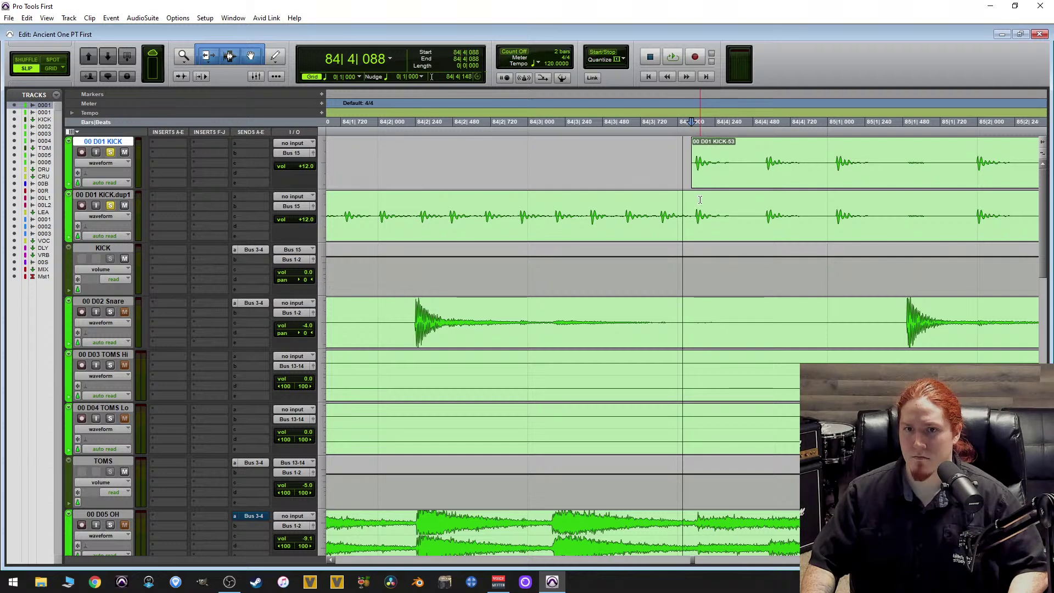
Clear the duplicate's slow kicks from 84|4|102 to just before the kick at 85|2, and audition the transition from 84|3|197.
drag(694, 211, 952, 212)
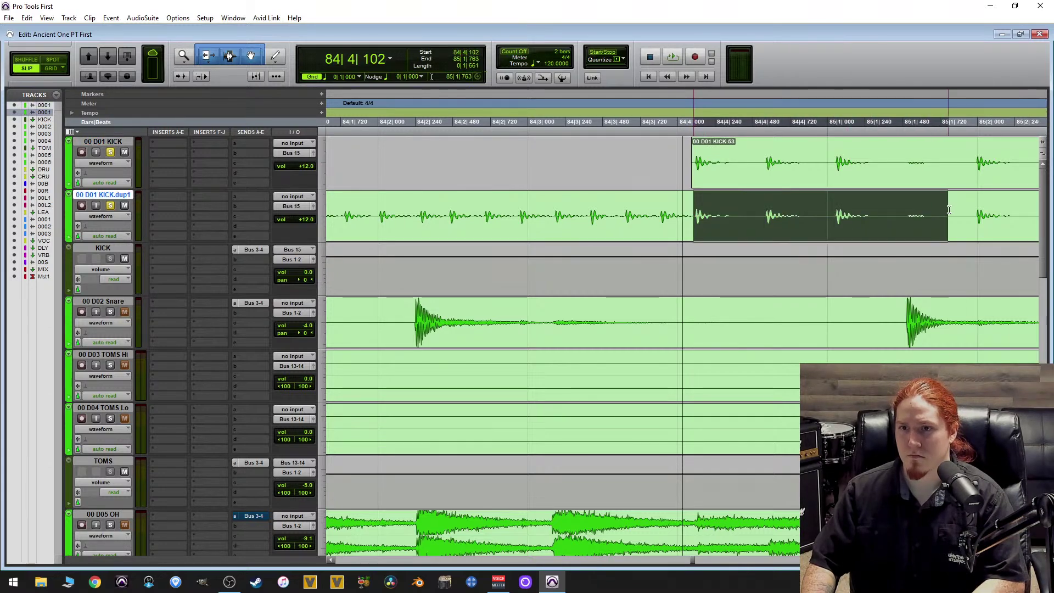
key(Delete)
click(643, 136)
key(space)
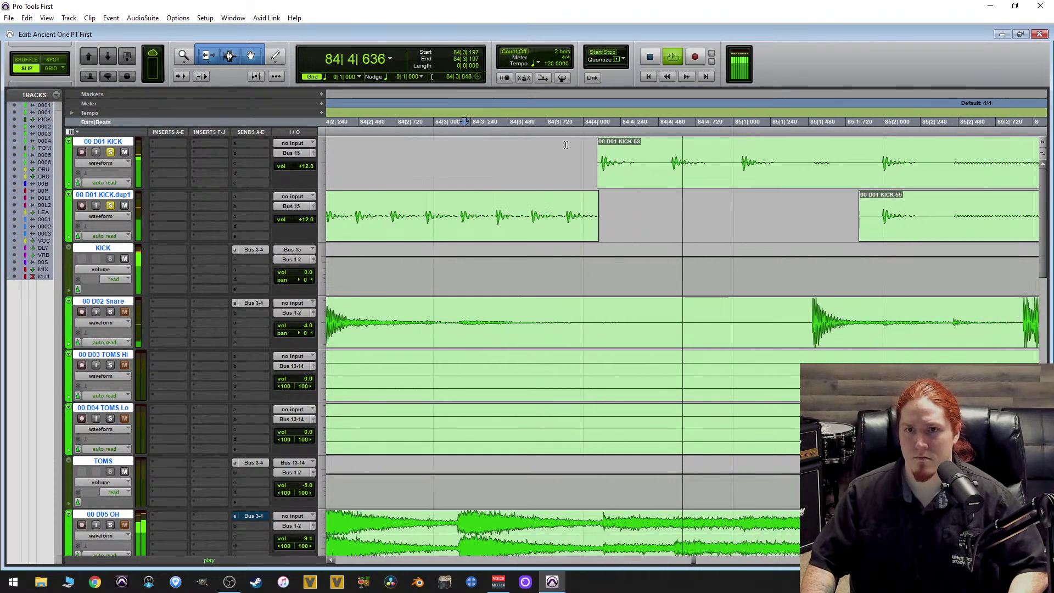
key(space)
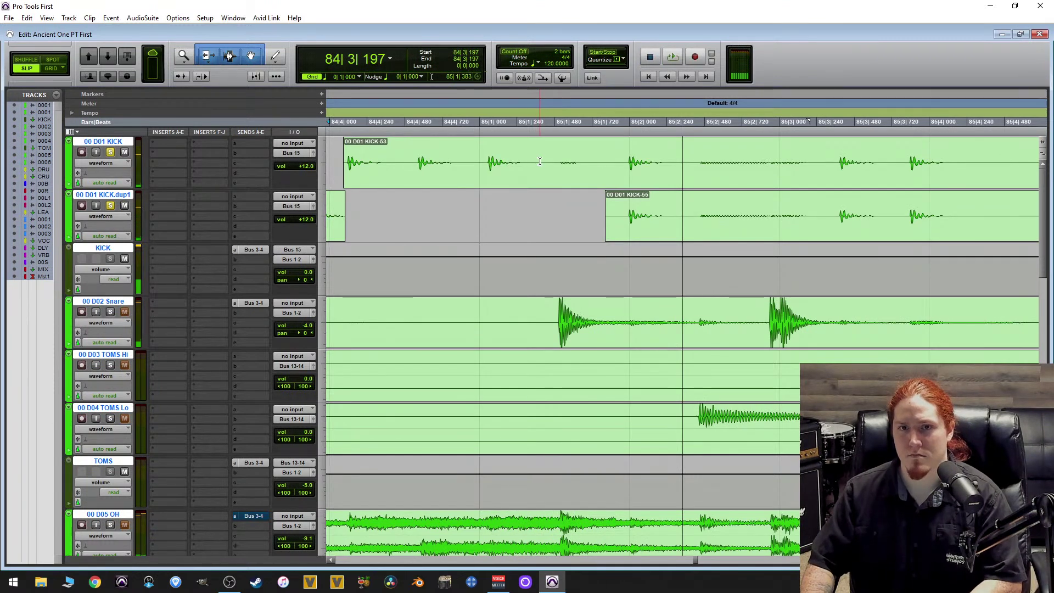
Cut the gap starting at 85|1|429 out of the 00 D01 KICK clip and audition the result from 84|4|081.
drag(545, 161, 612, 161)
key(Delete)
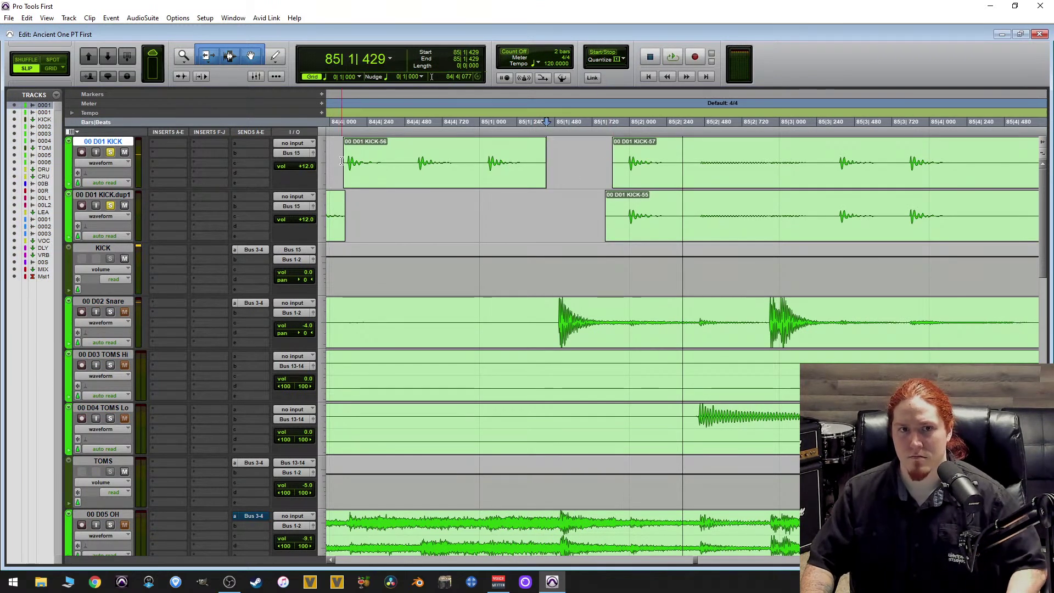
click(342, 160)
key(space)
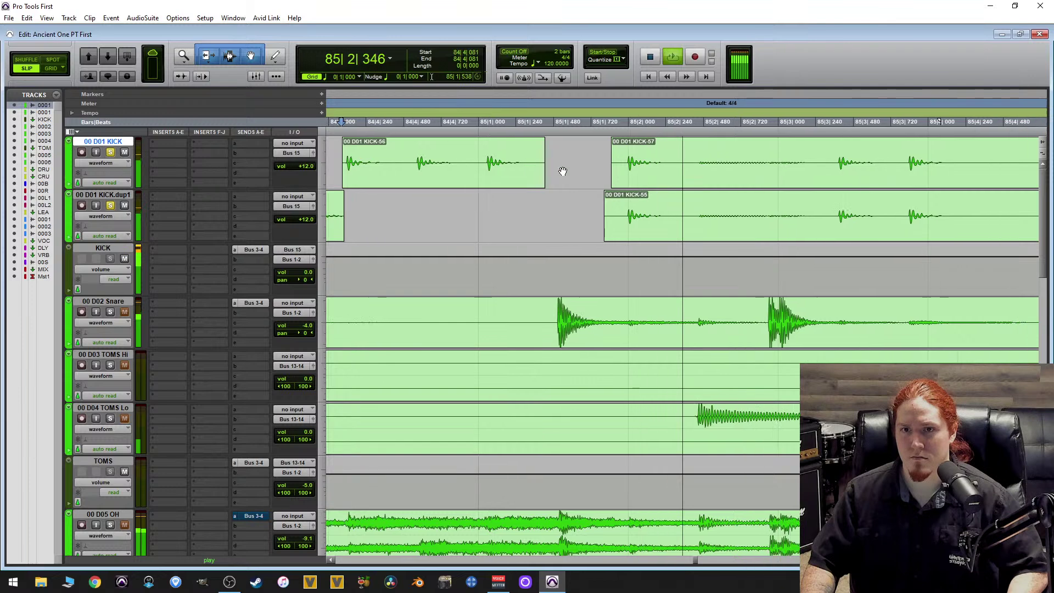
key(space)
Trim the duplicate track's clip to start at 88|2|541, just before the fast kicks.
key(ctrl+bracketleft)
key(ctrl+bracketleft)
key(ctrl+bracketleft)
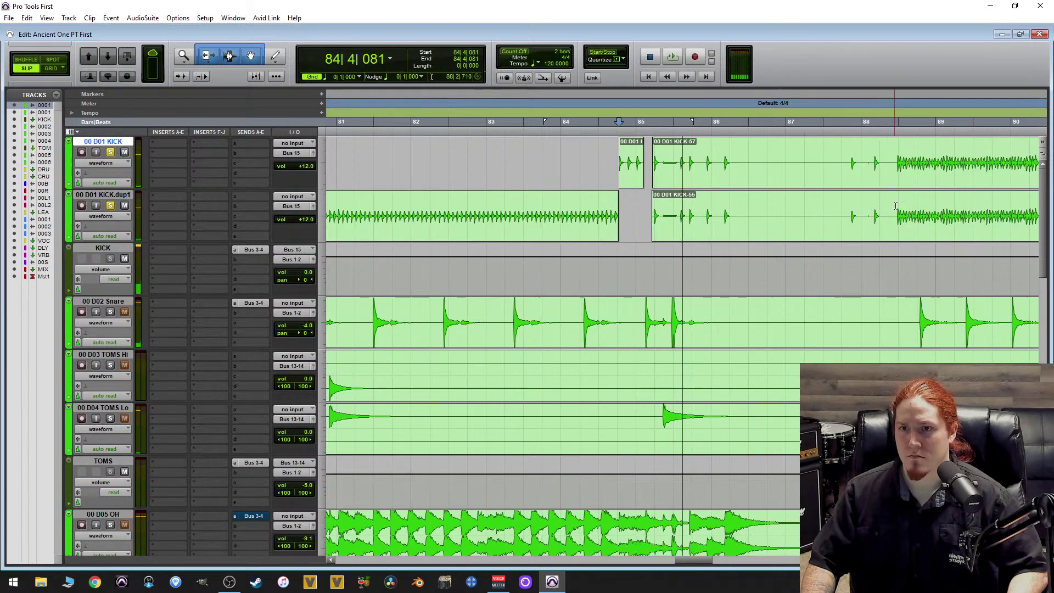
click(889, 206)
key(a)
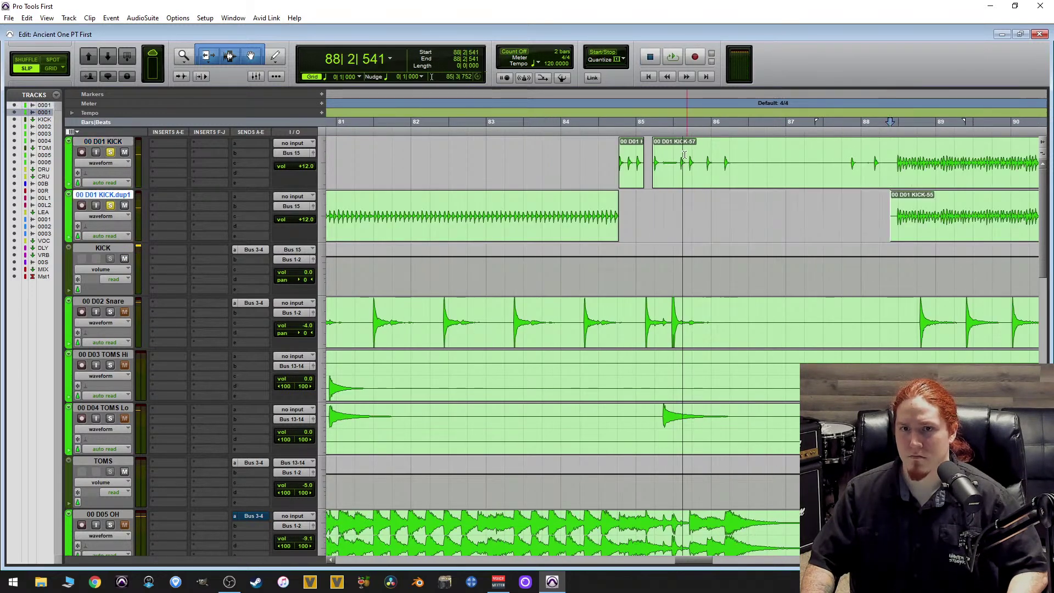
Cut the bleed between the kicks at 85|2 and 85|3 out of the 00 D01 KICK track, starting at 85|2|326.
click(647, 151)
key(ctrl+bracketright)
key(ctrl+bracketright)
key(ctrl+bracketright)
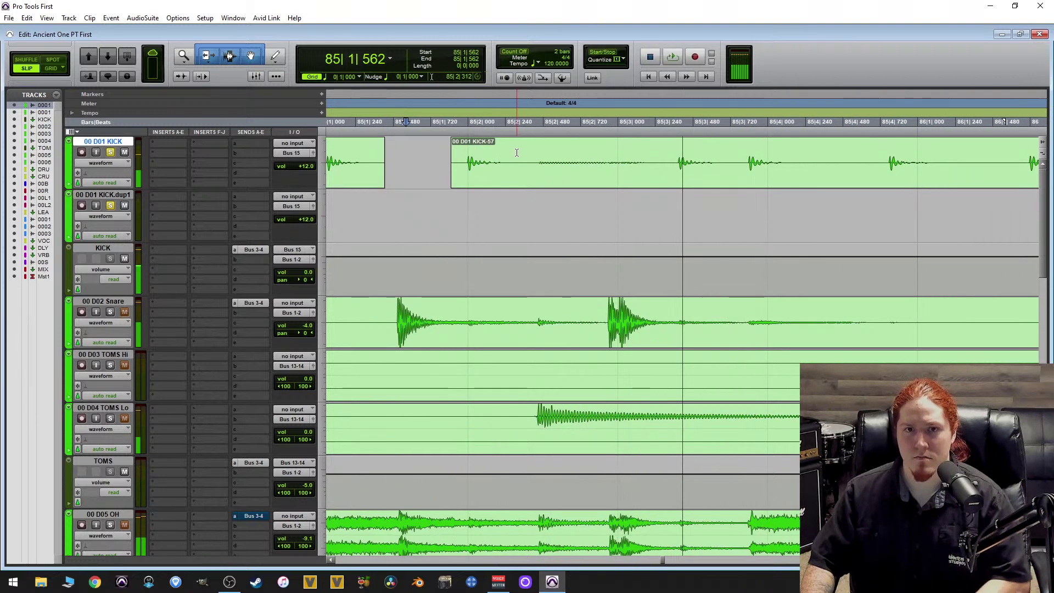
drag(517, 152, 671, 153)
key(Delete)
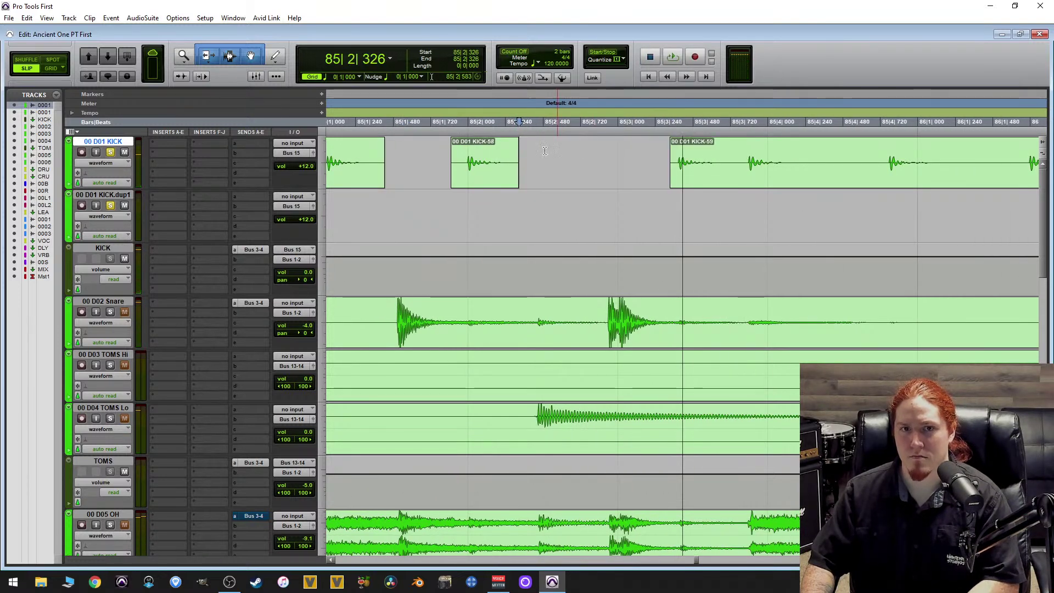
Audition the slow kicks from 85|1|791 and cut the silence from 86|2|220 to just before the next kick in bar 87.
click(442, 154)
key(space)
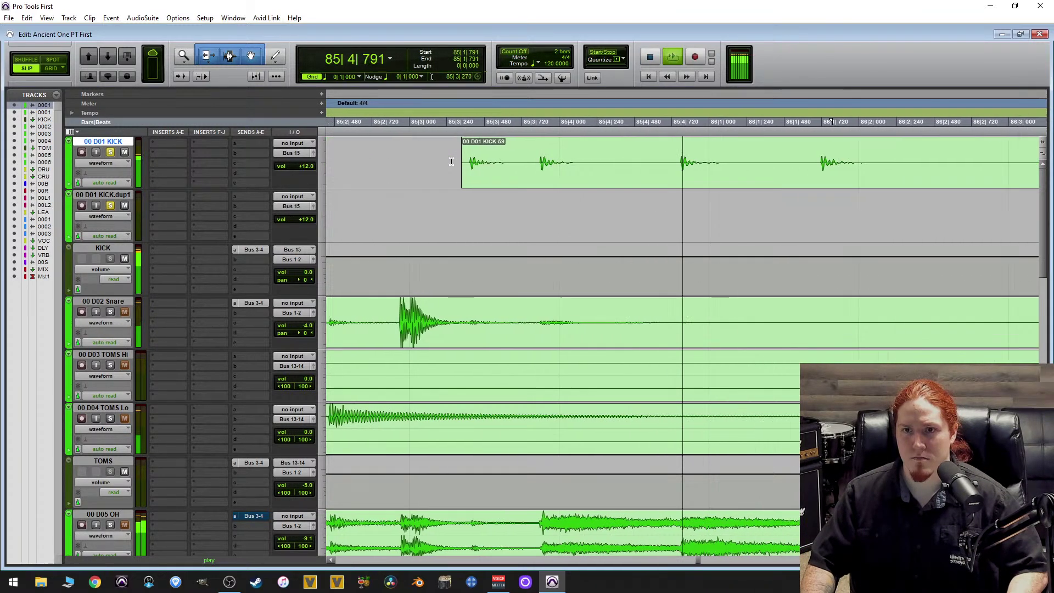
key(ctrl+bracketleft)
key(ctrl+bracketleft)
key(space)
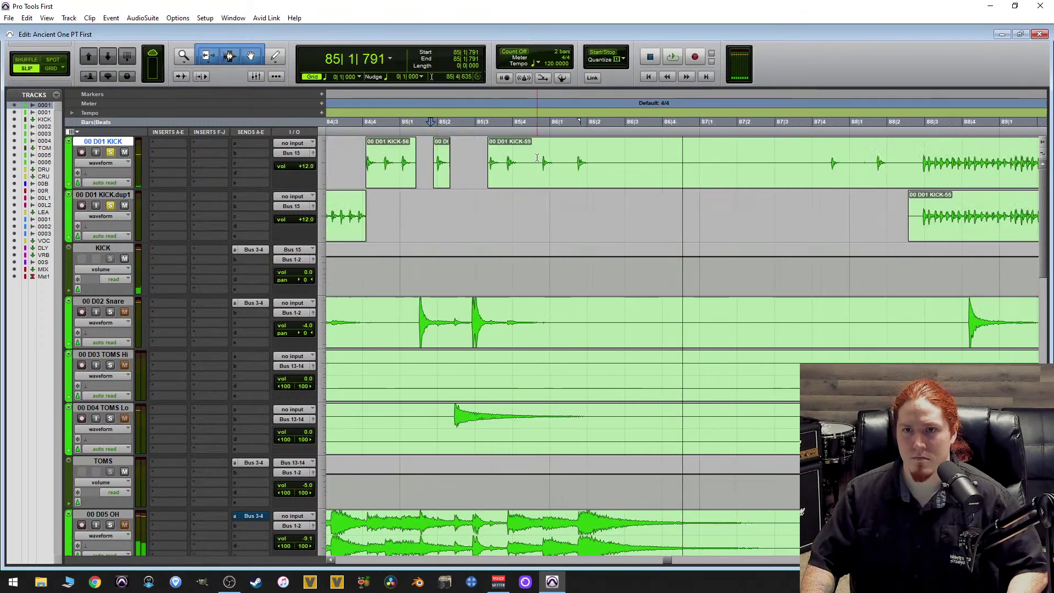
drag(595, 158, 814, 159)
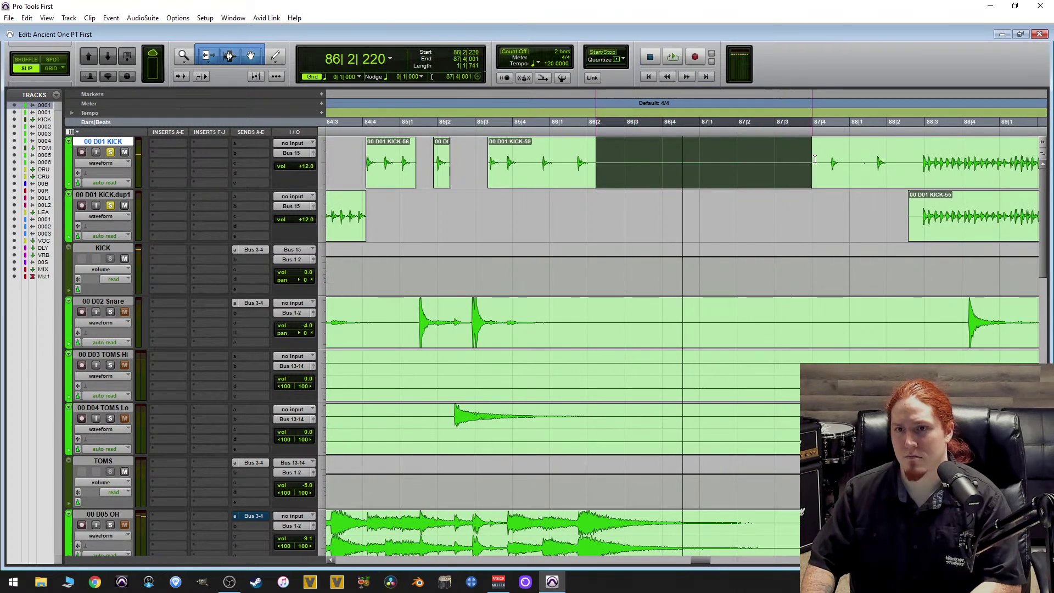
key(Delete)
Audition the kicks from 87|3|946 into bar 88 on the 00 D01 KICK track.
click(811, 158)
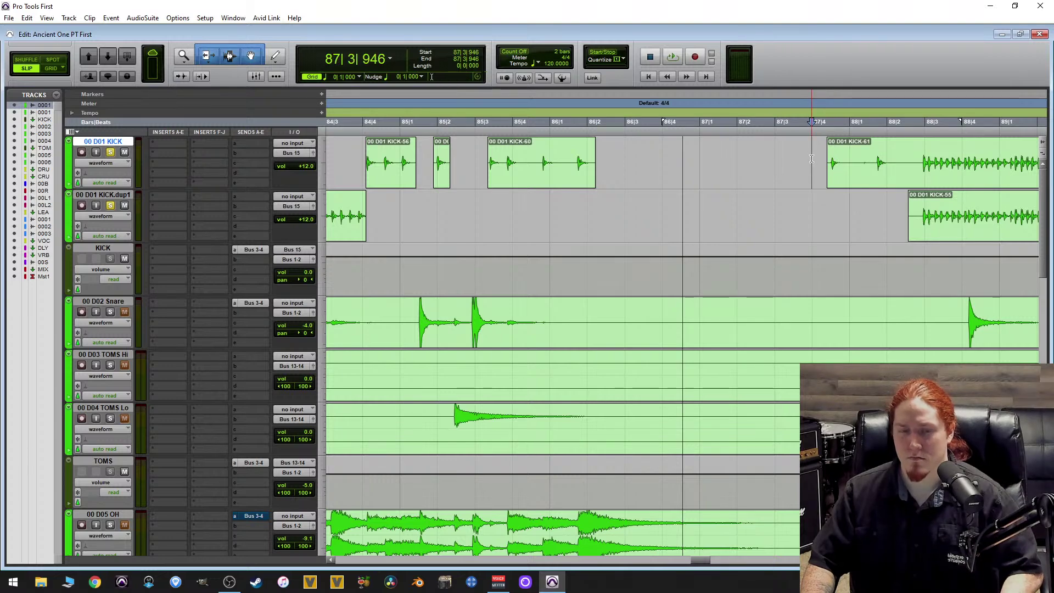
key(space)
key(ctrl+bracketright)
key(ctrl+bracketright)
key(space)
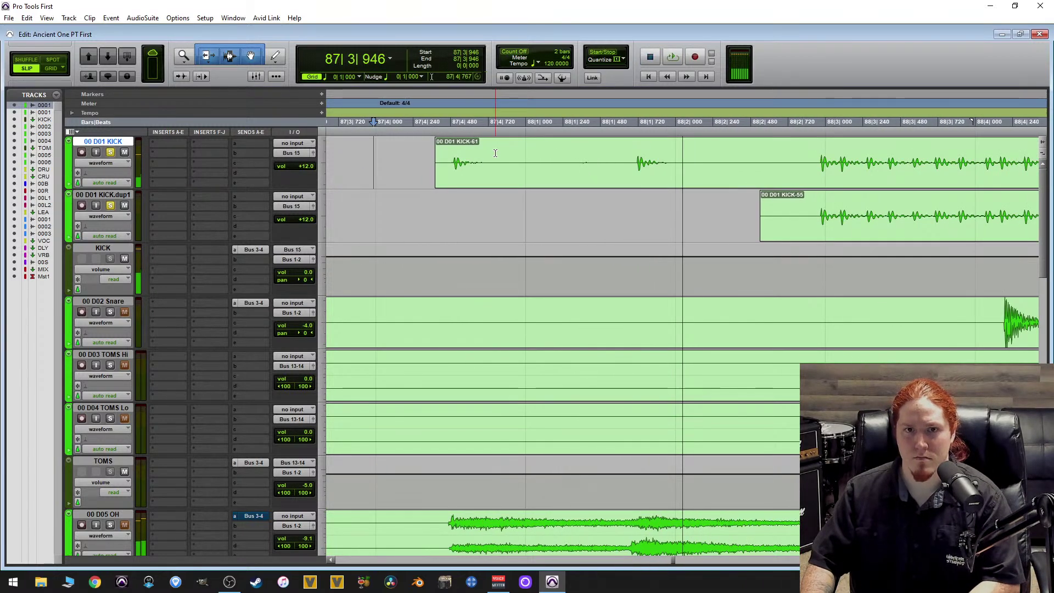
Cut the silence from 87|4|767 to just before the next kick in bar 88 on the 00 D01 KICK track and audition it.
drag(494, 158, 632, 159)
key(Delete)
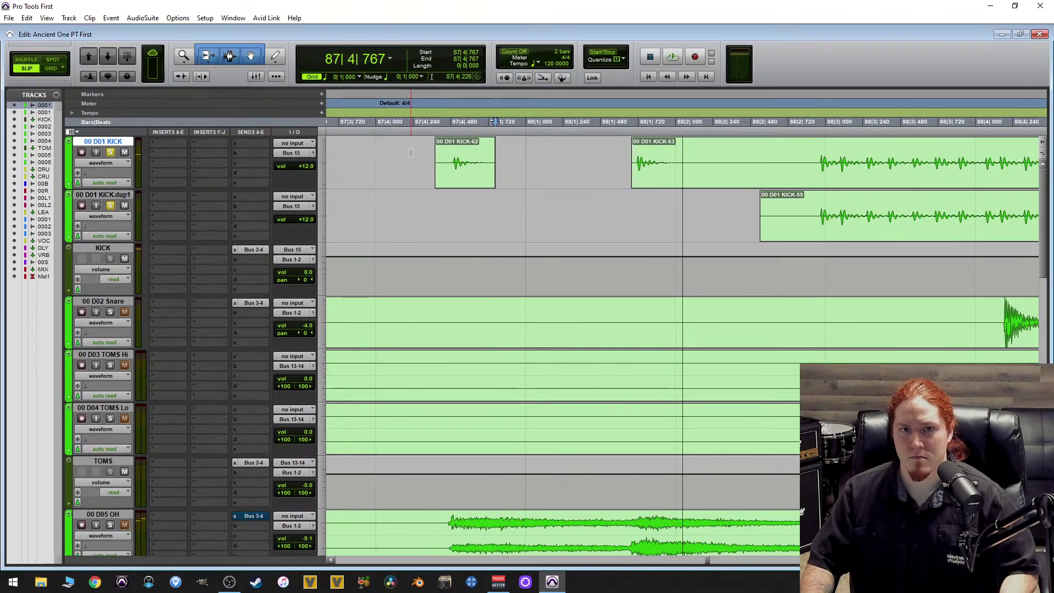
key(space)
key(space)
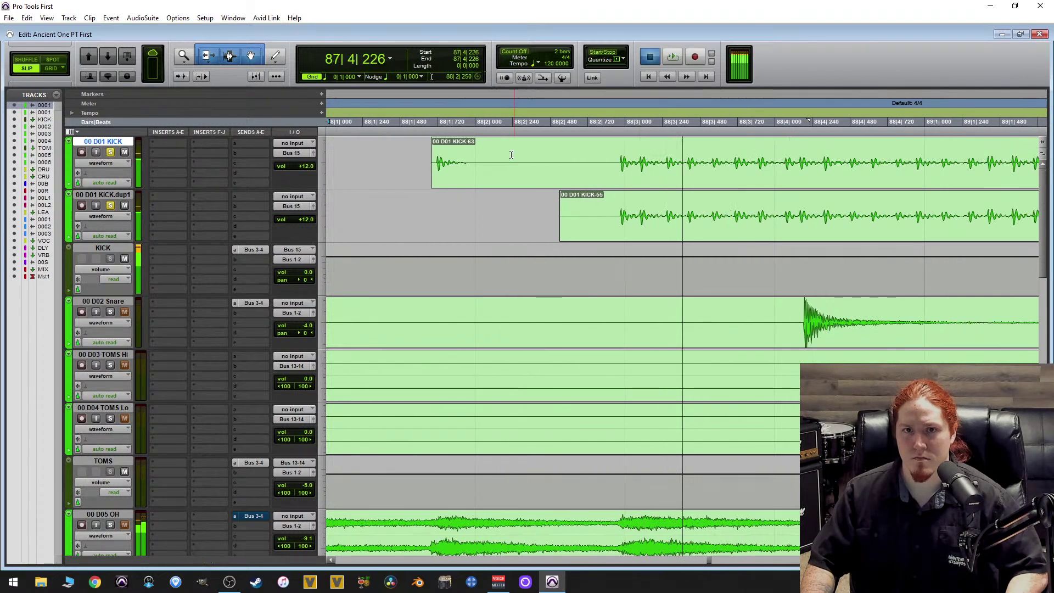
Cut the section from 88|2|025 to 88|2|861 on both kick tracks, just before the fast kicks, and audition the edit.
drag(478, 155, 610, 194)
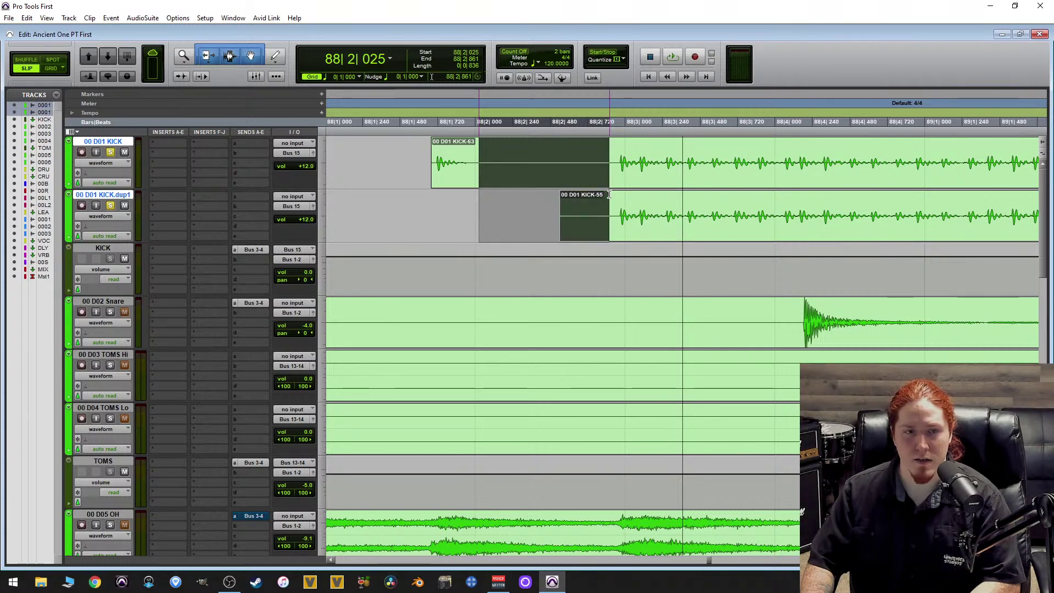
key(Delete)
key(ctrl+bracketleft)
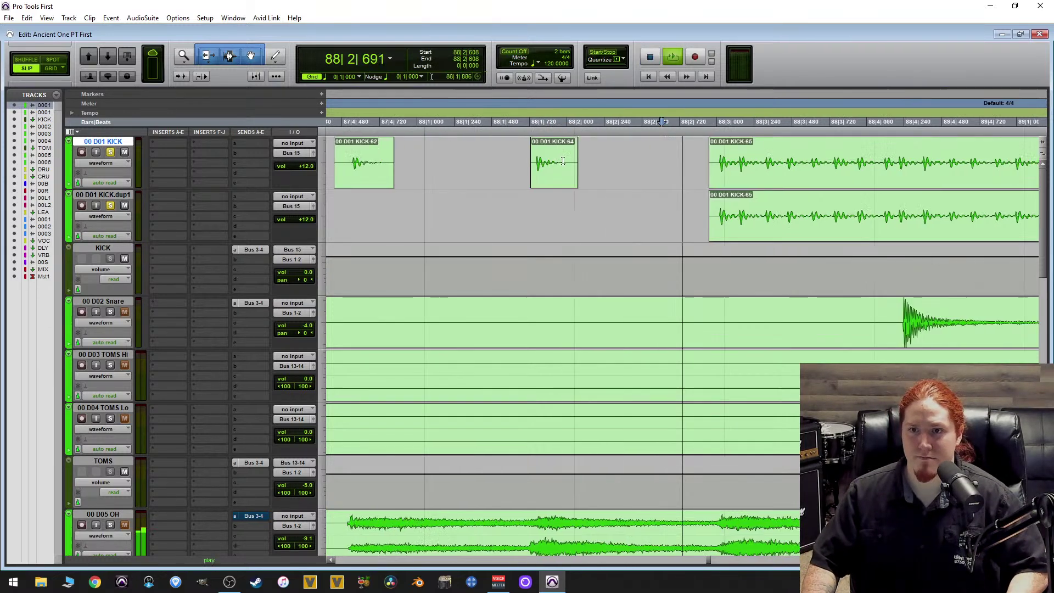
key(space)
key(space)
Audition the end of the fast kick run and the following slow kicks from 90|1|554.
key(ctrl+bracketright)
key(ctrl+bracketright)
key(ctrl+bracketright)
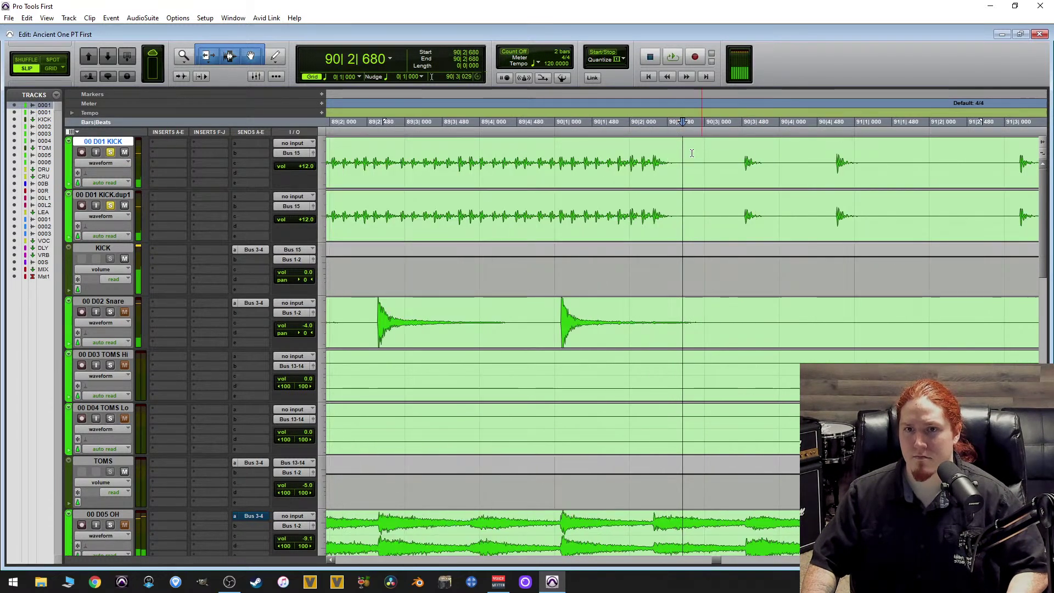
click(515, 148)
key(space)
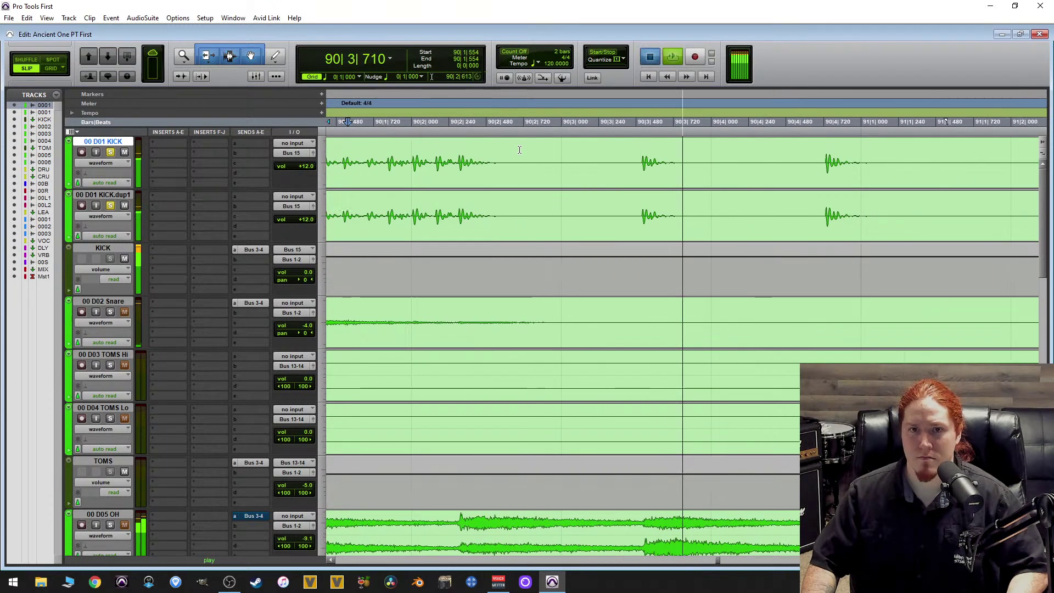
Trim the start of the 00 D01 KICK clip to 90|2|283 and delete the KICK.dup1 audio from 90|2|286 past the next kick hit.
key(space)
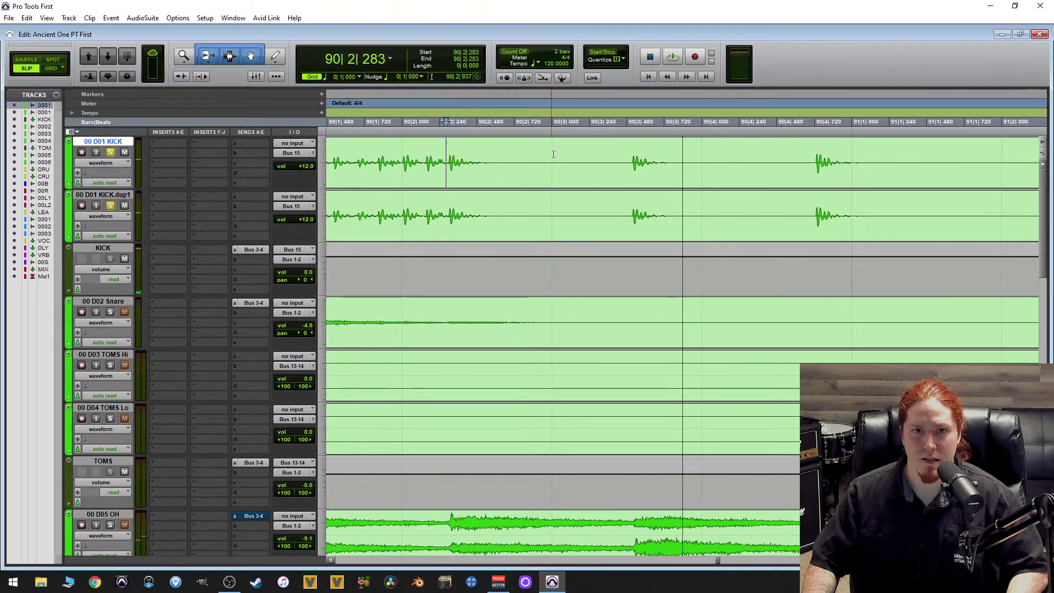
key(a)
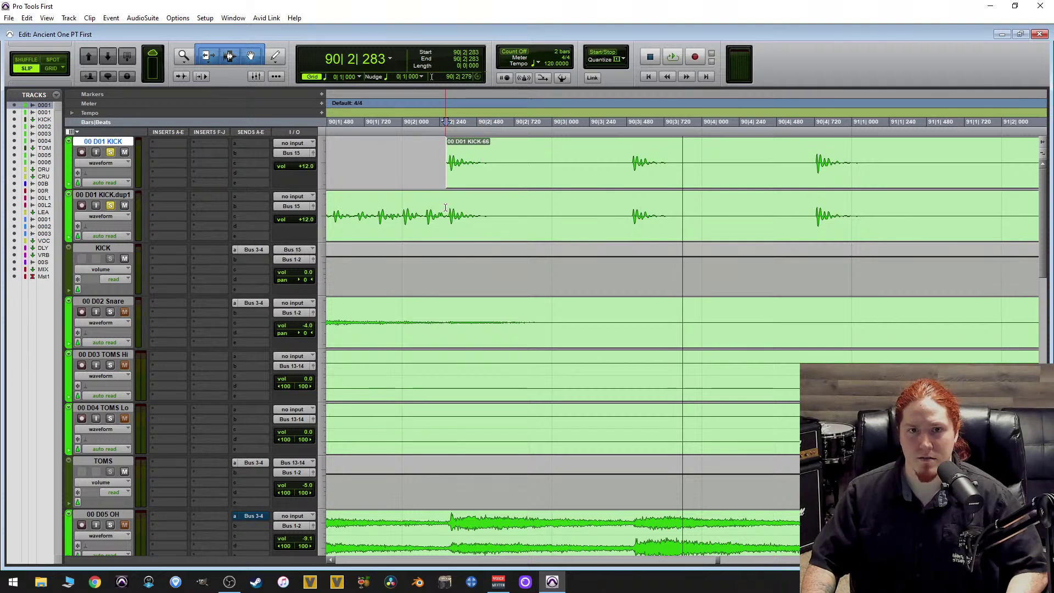
drag(445, 209, 593, 212)
key(Delete)
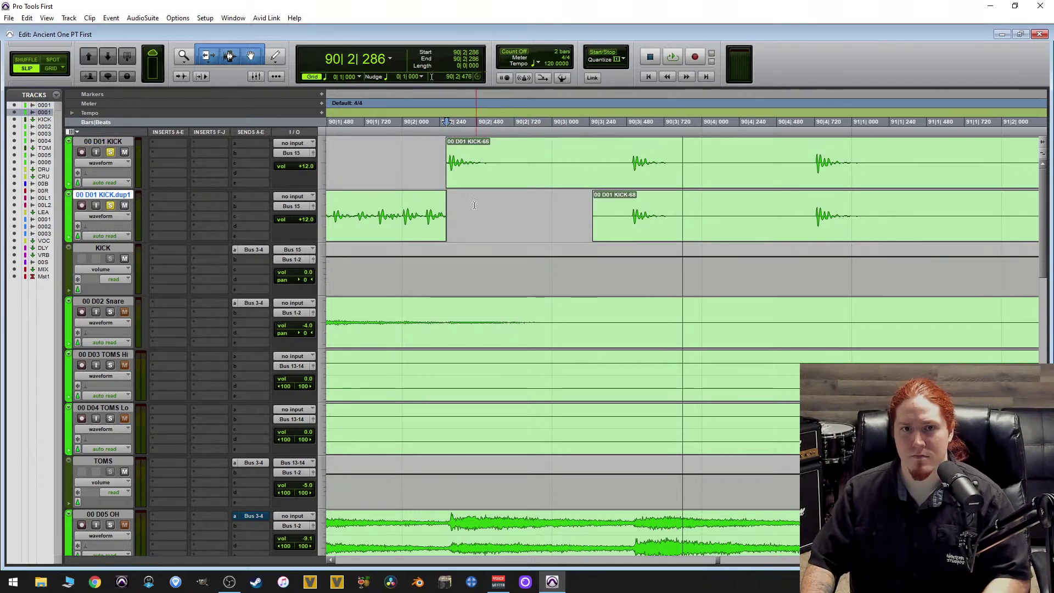
Add a short fade-in to the start of the KICK clip at bar 90 and a short fade-out to the adjoining KICK.dup1 clip's end.
key(ctrl+bracketright)
key(ctrl+bracketright)
key(ctrl+bracketright)
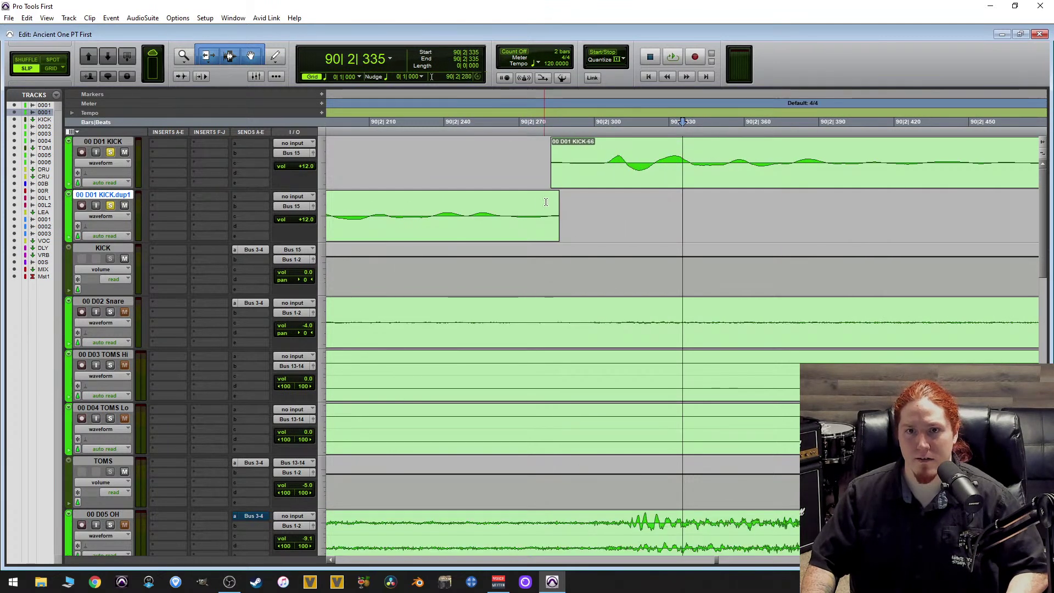
click(573, 156)
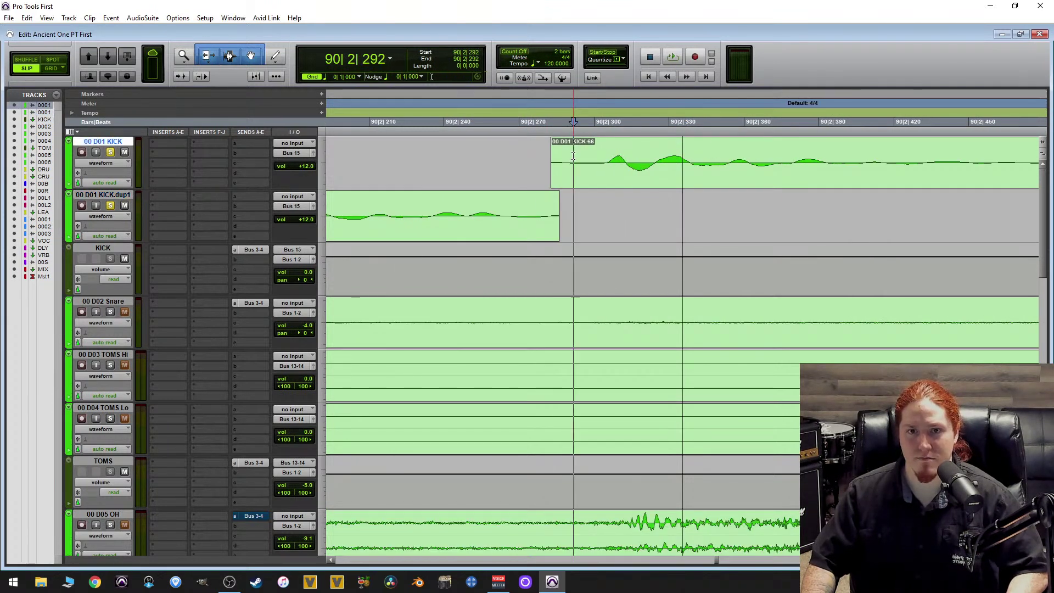
drag(555, 203, 585, 203)
click(560, 197)
scroll(562, 196, down, 4)
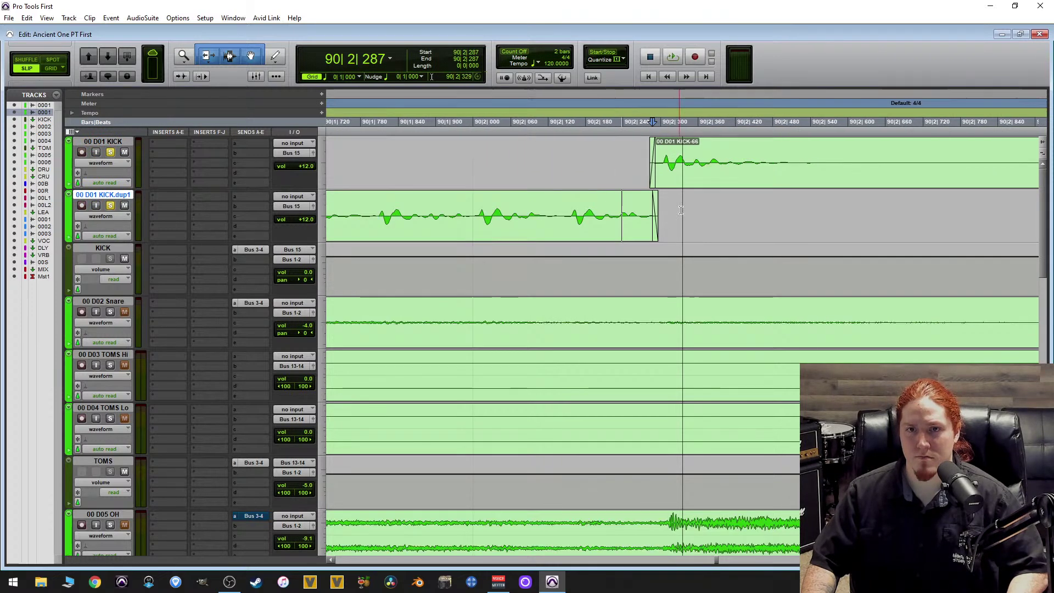
Trim the start of the next KICK.dup1 clip to 96|2|583 and delete the silent KICK section from 95|2|872 to 96|2|252.
scroll(806, 150, down, 3)
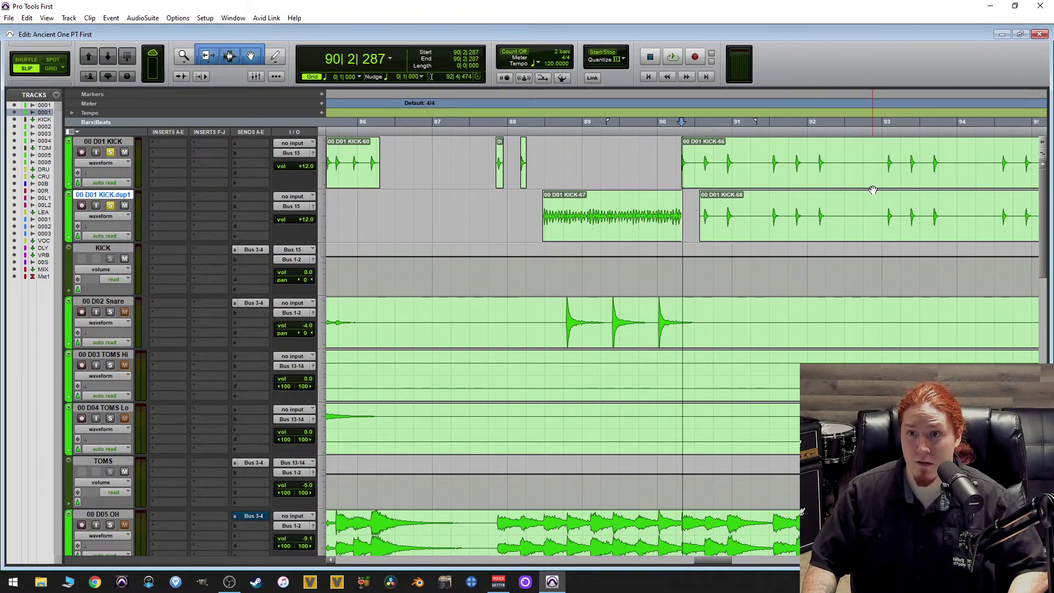
scroll(873, 190, right, 5)
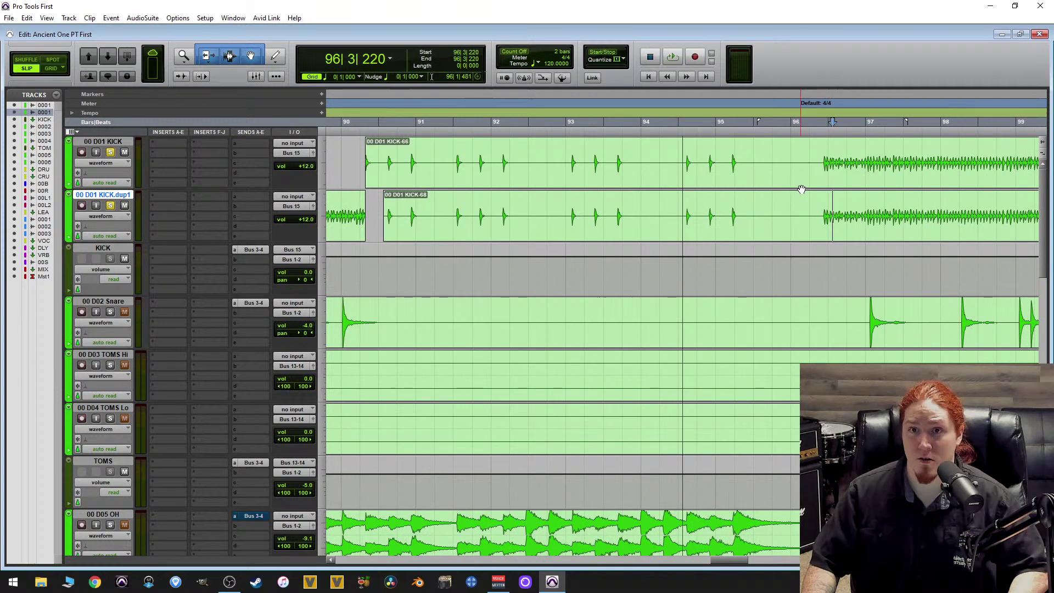
scroll(801, 189, up, 1)
scroll(677, 188, up, 1)
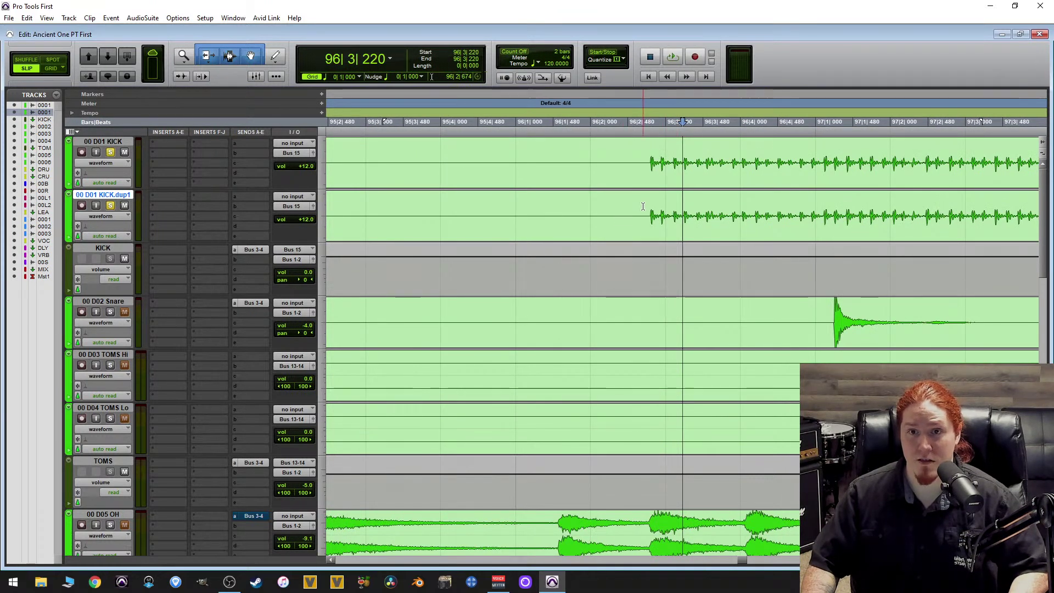
scroll(583, 201, down, 2)
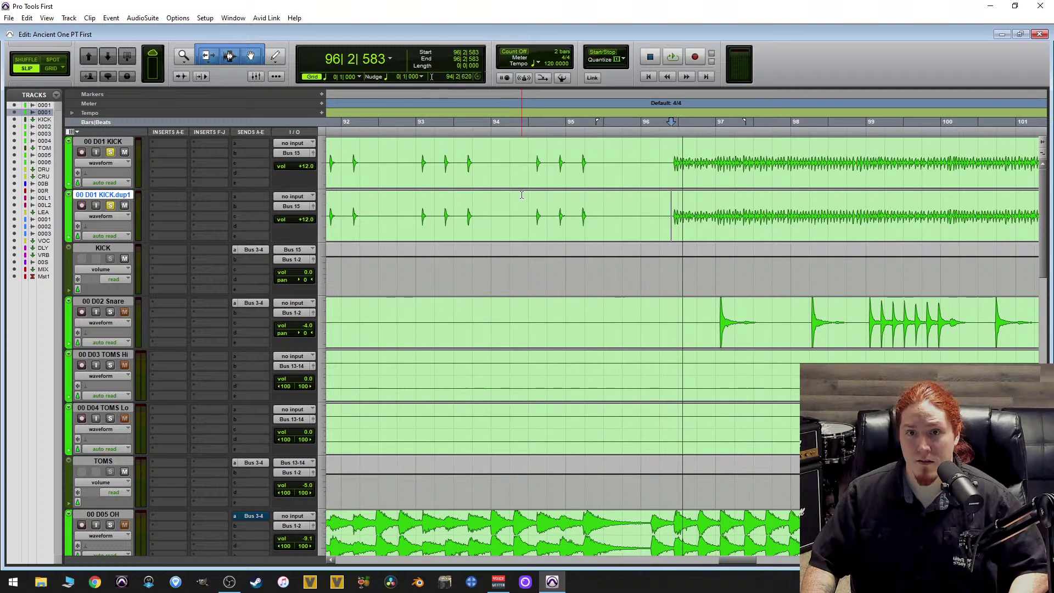
key(ctrl+z)
scroll(679, 155, up, 1)
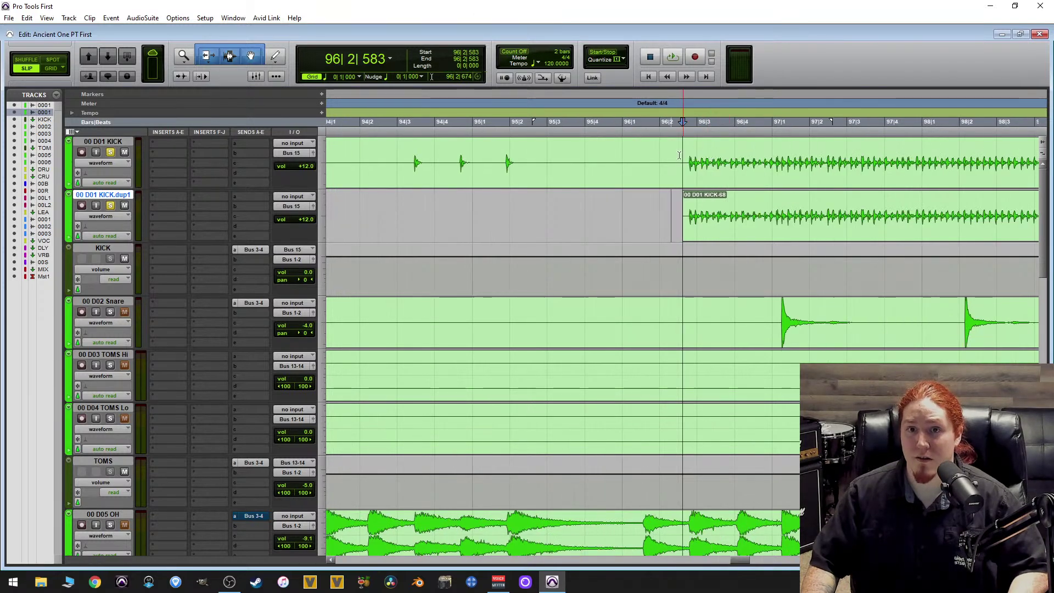
drag(544, 162, 626, 160)
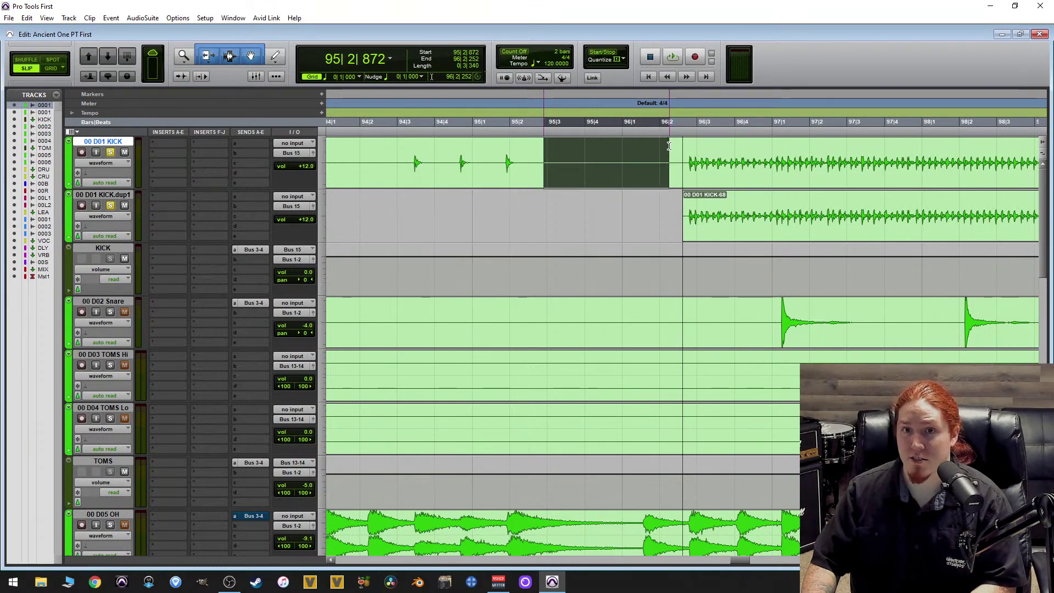
key(Delete)
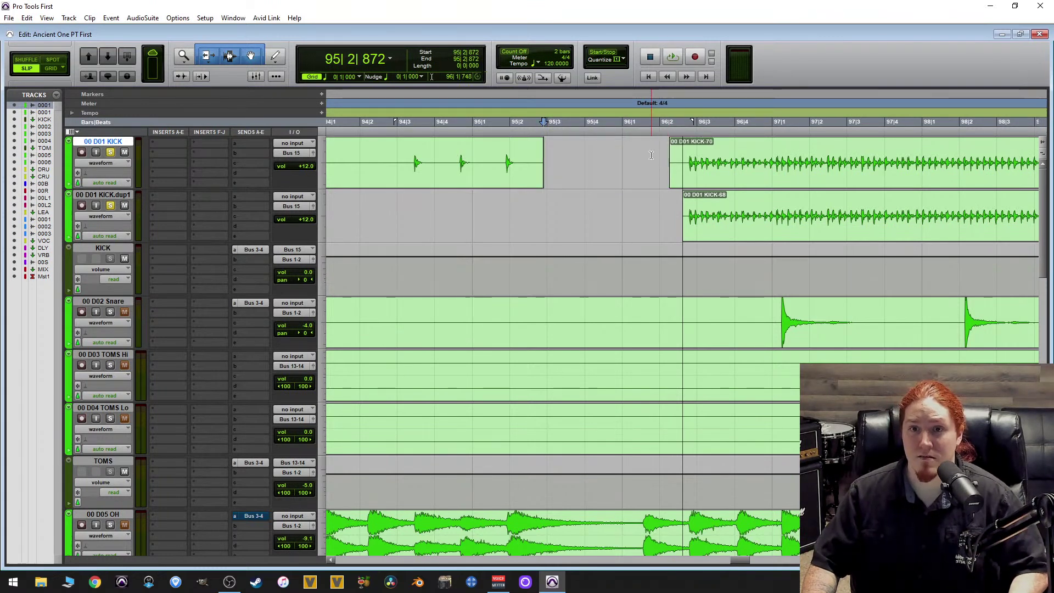
Play both kick tracks from 105|3|028 and from 107|3|729 to locate where the fast kick pattern ends.
scroll(676, 161, down, 1)
scroll(708, 171, right, 10)
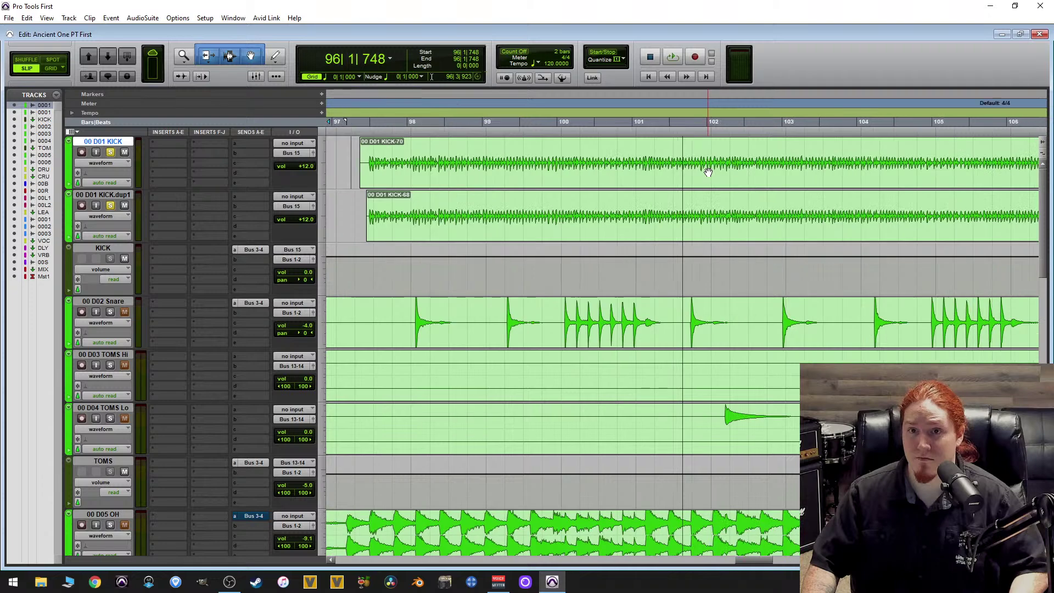
click(574, 155)
scroll(575, 155, up, 2)
key(space)
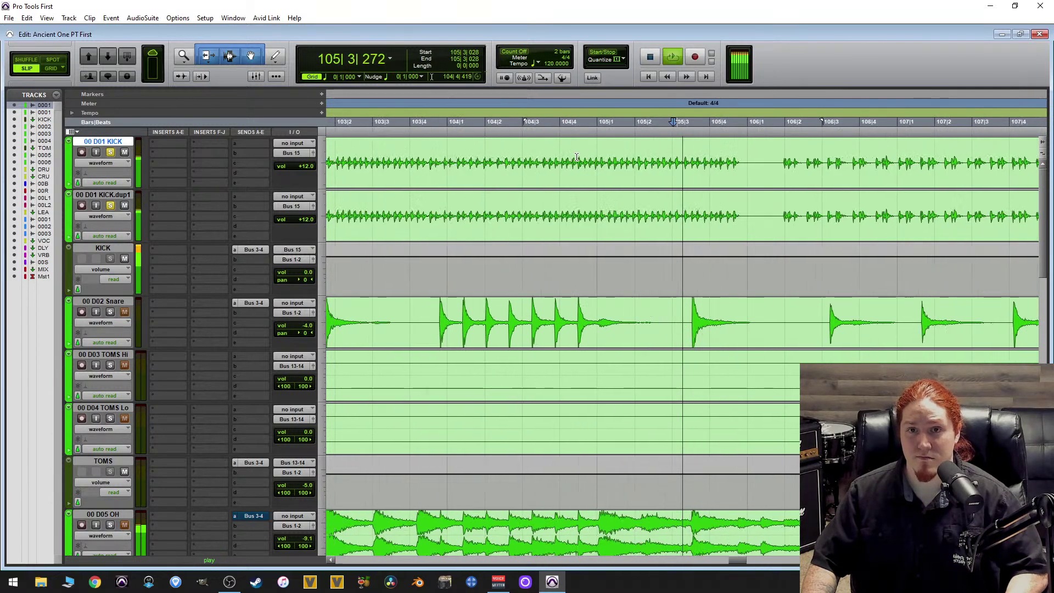
key(space)
scroll(813, 157, down, 2)
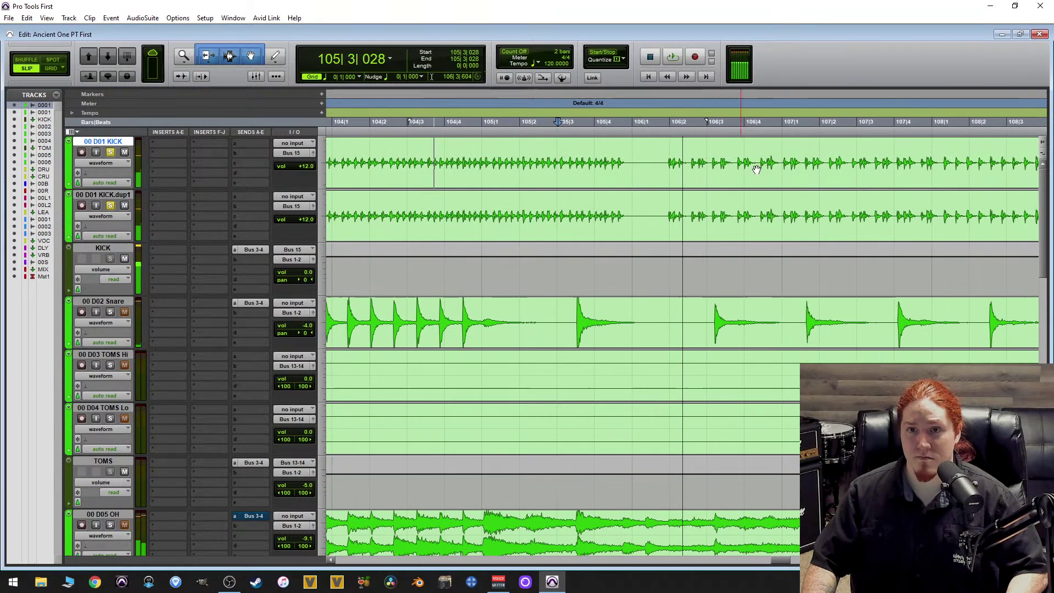
click(791, 150)
key(space)
scroll(565, 147, up, 3)
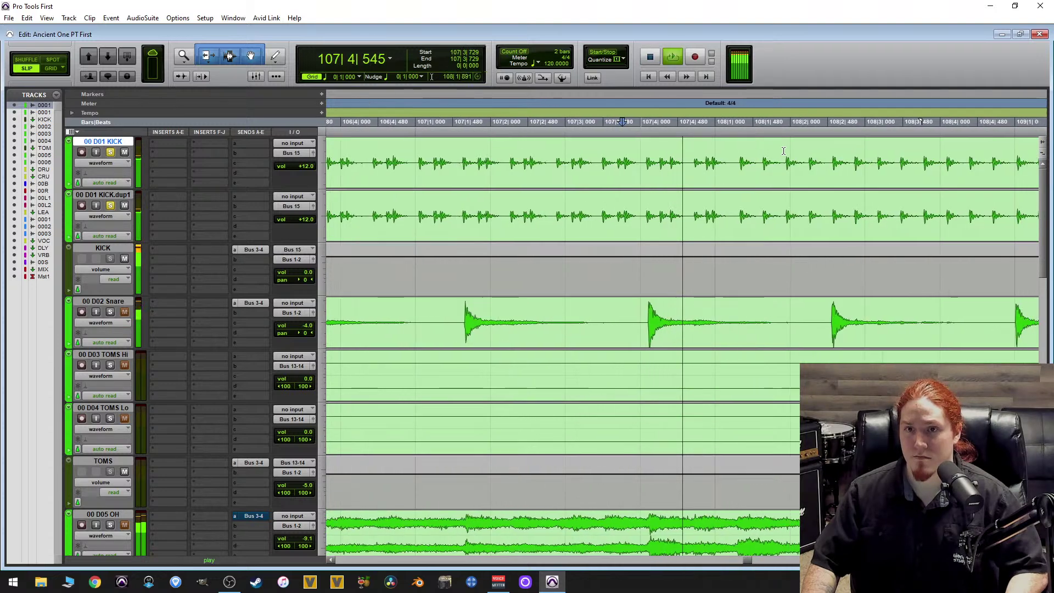
key(space)
Trim the start of the KICK clip to 108|1|244 and delete the KICK.dup1 audio from 108|1|237 to 108|2|152.
click(569, 149)
key(a)
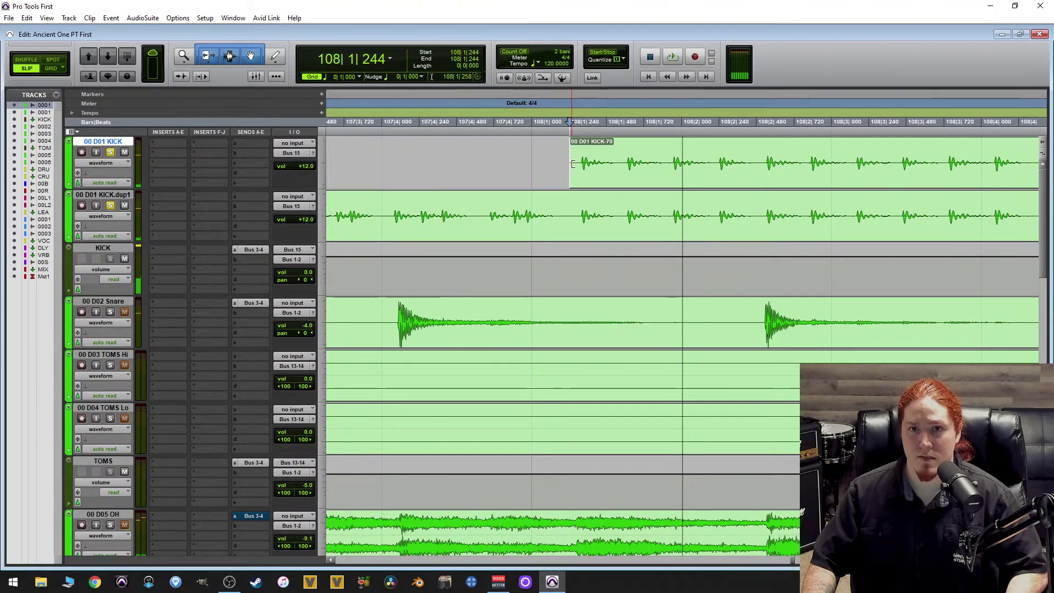
drag(569, 199, 705, 198)
key(Delete)
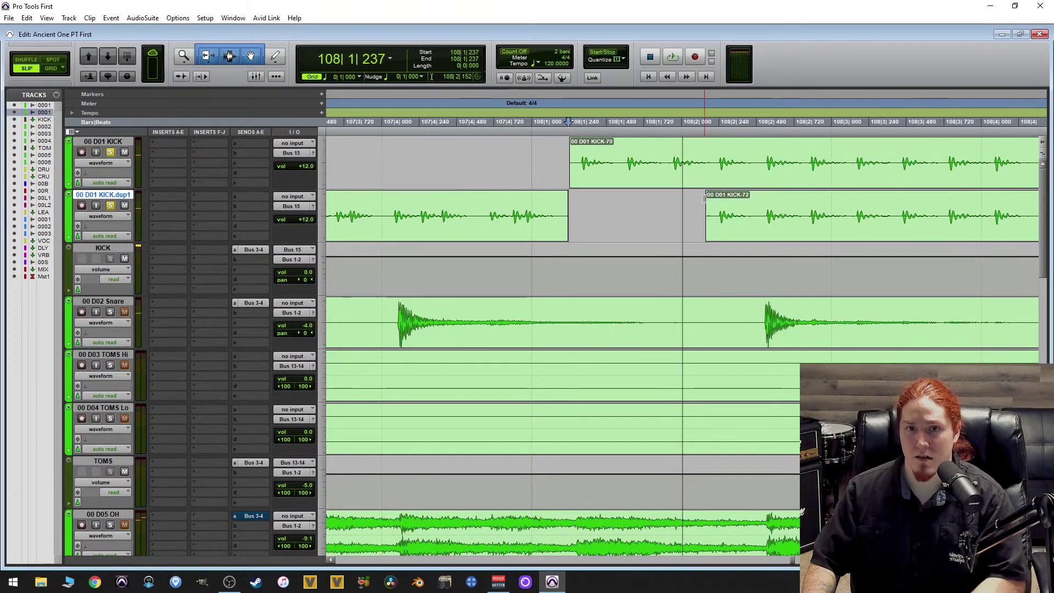
Audition from 108|3|714, trim the KICK.dup1 clip's start to just before 109|2|193, and delete the KICK audio from 109|2|193 to 109|3|228.
scroll(673, 194, down, 3)
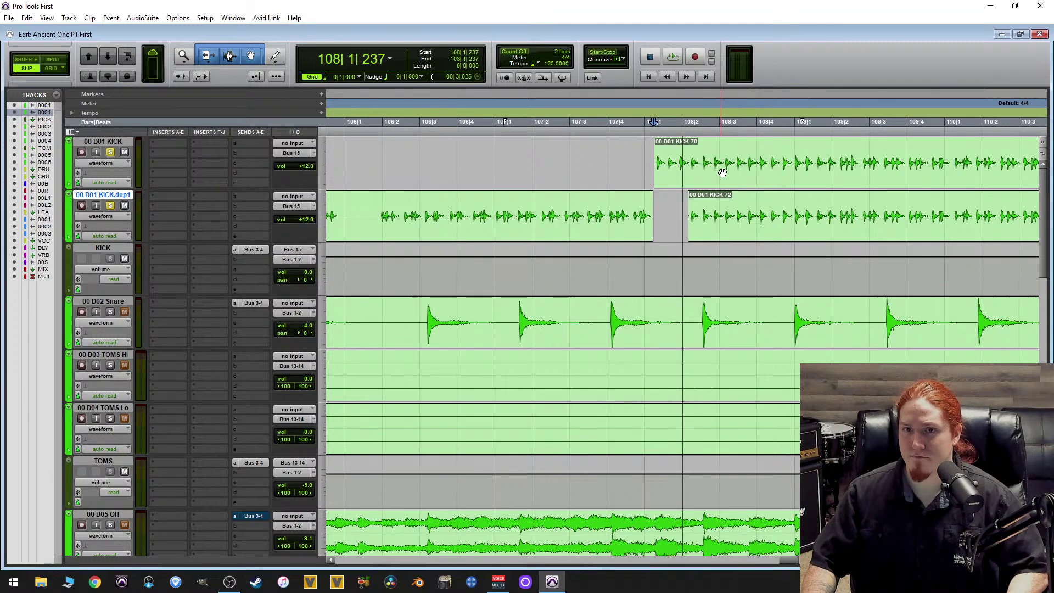
click(722, 173)
scroll(708, 171, up, 3)
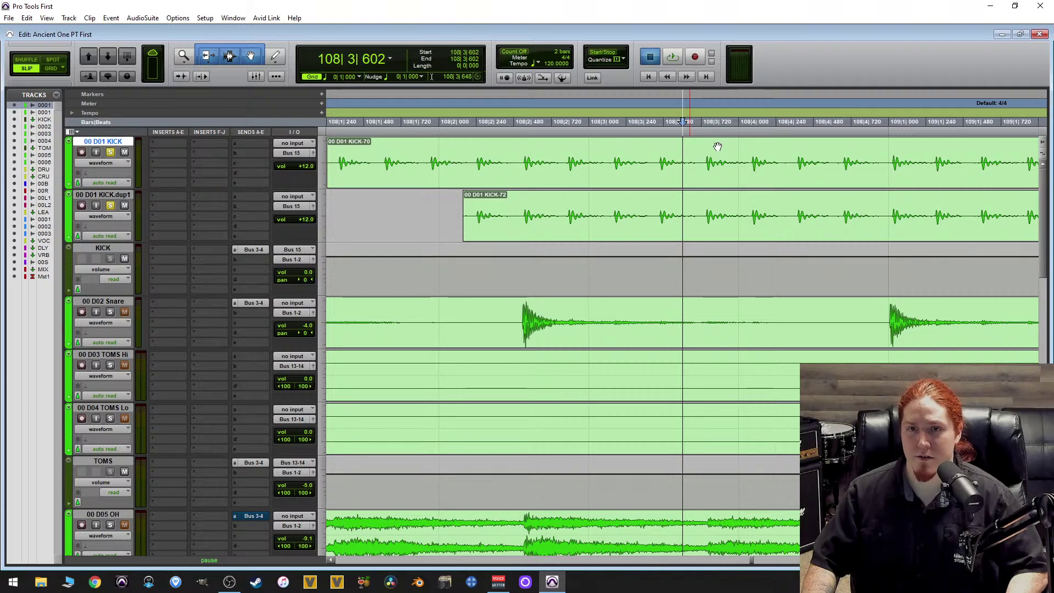
click(690, 157)
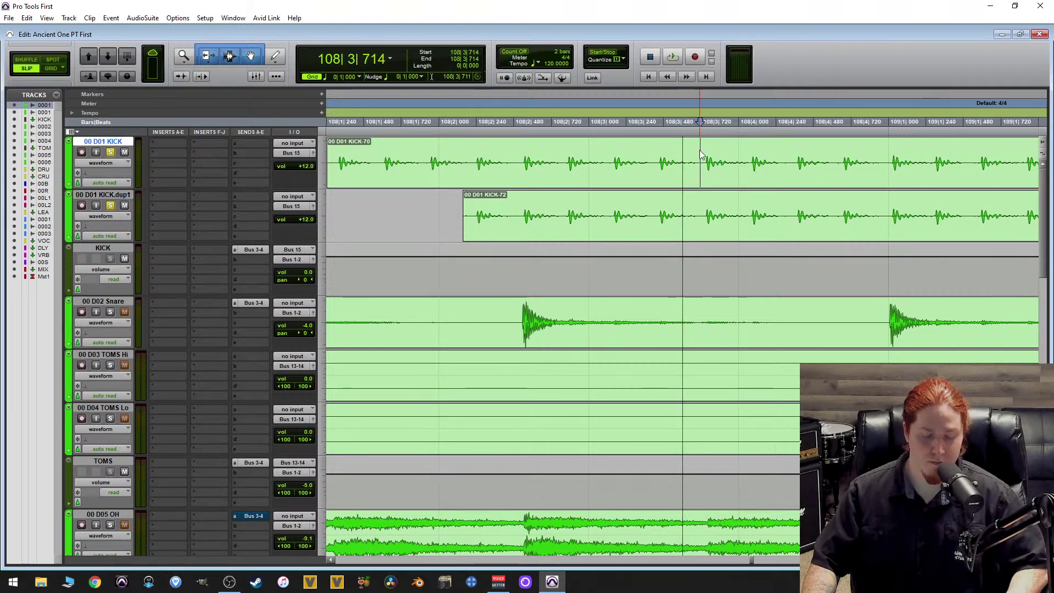
key(space)
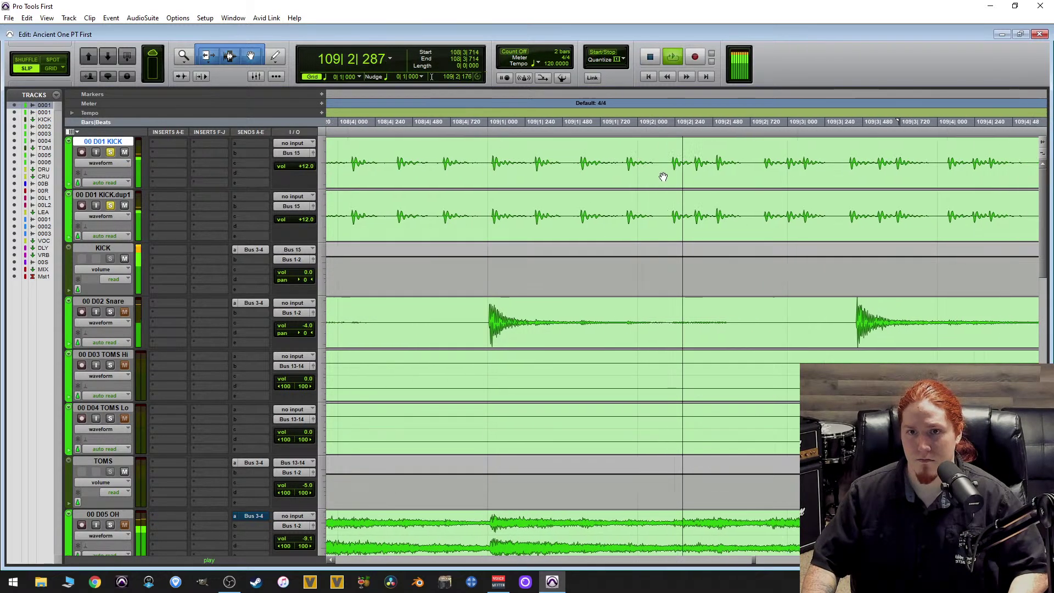
key(space)
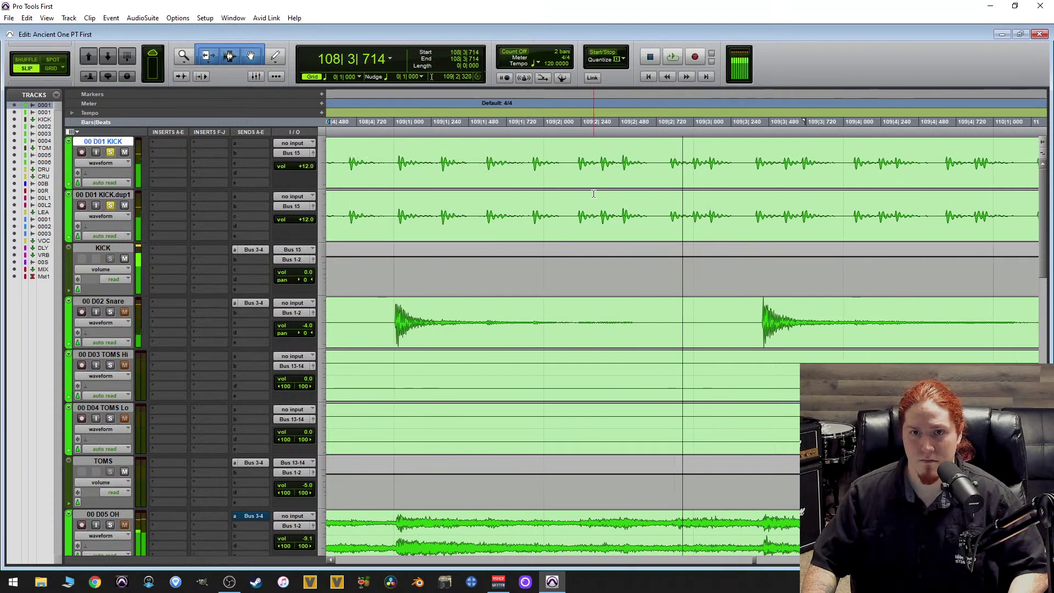
click(566, 206)
key(a)
drag(574, 165, 730, 139)
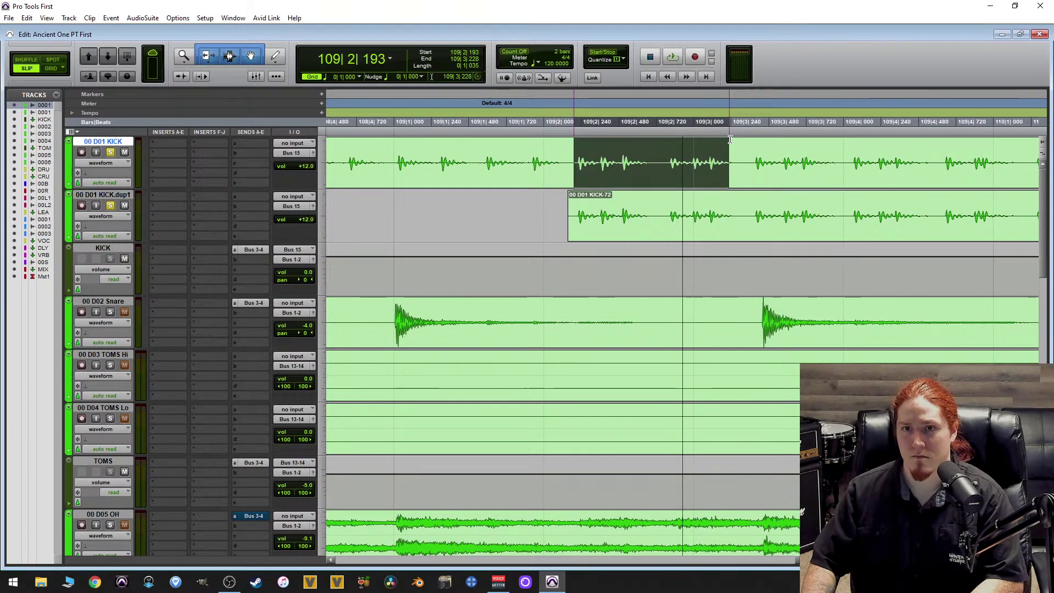
key(Delete)
Audition from 109|3|193, trim the KICK clip's start to before the steady kicks in bar 111, and delete KICK.dup1 from 111|1|378 to about 111|2|125.
click(723, 153)
key(space)
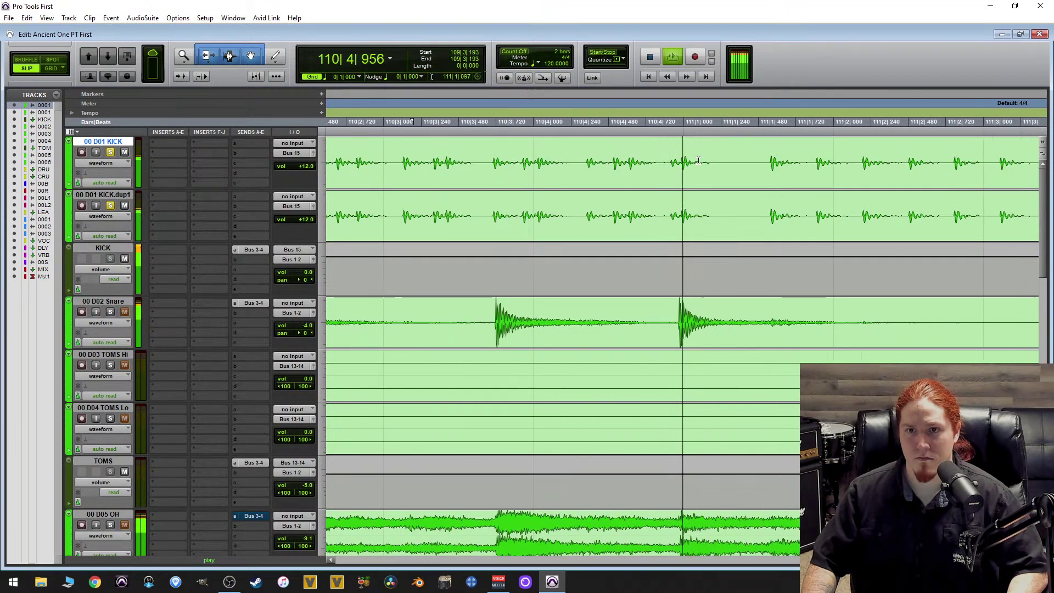
key(space)
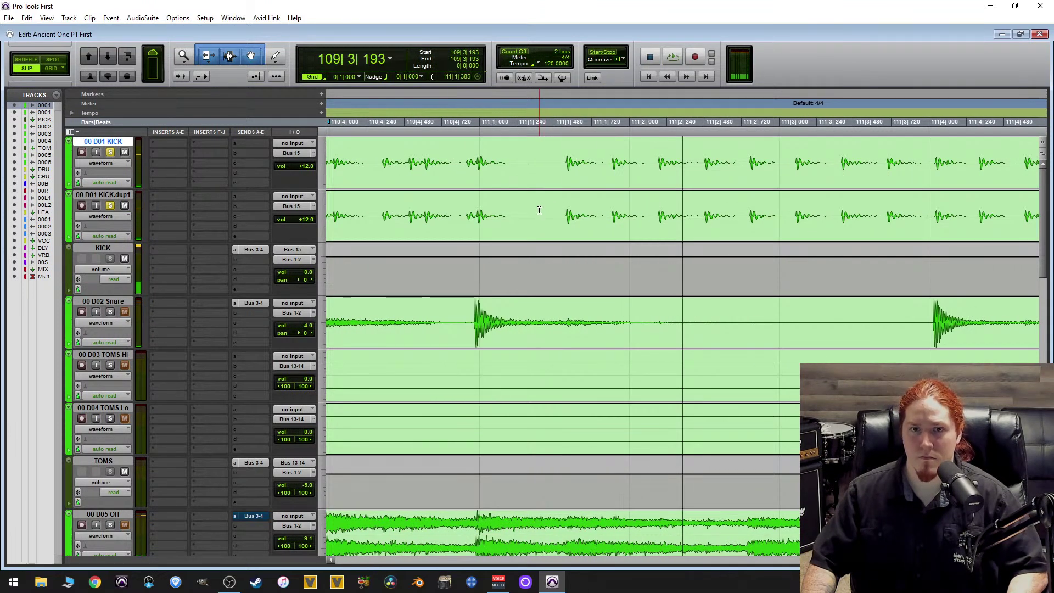
click(540, 167)
key(a)
click(539, 216)
drag(539, 217, 648, 214)
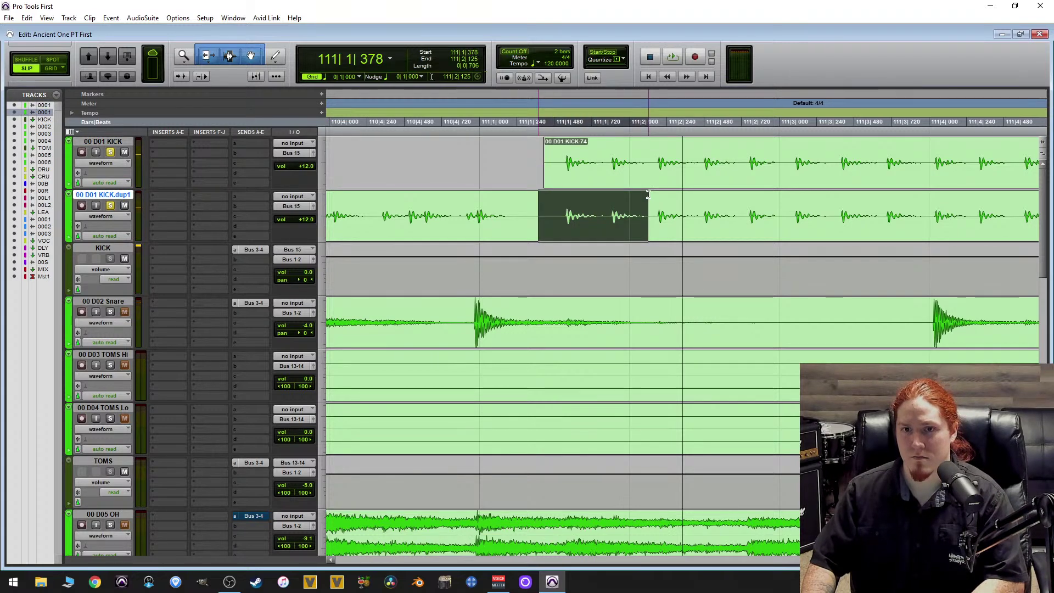
key(Delete)
Audition from 111|2|406, trim the KICK.dup1 clip's start to before the kick bursts in bar 112, and delete the first bursts from the KICK track.
click(693, 200)
key(space)
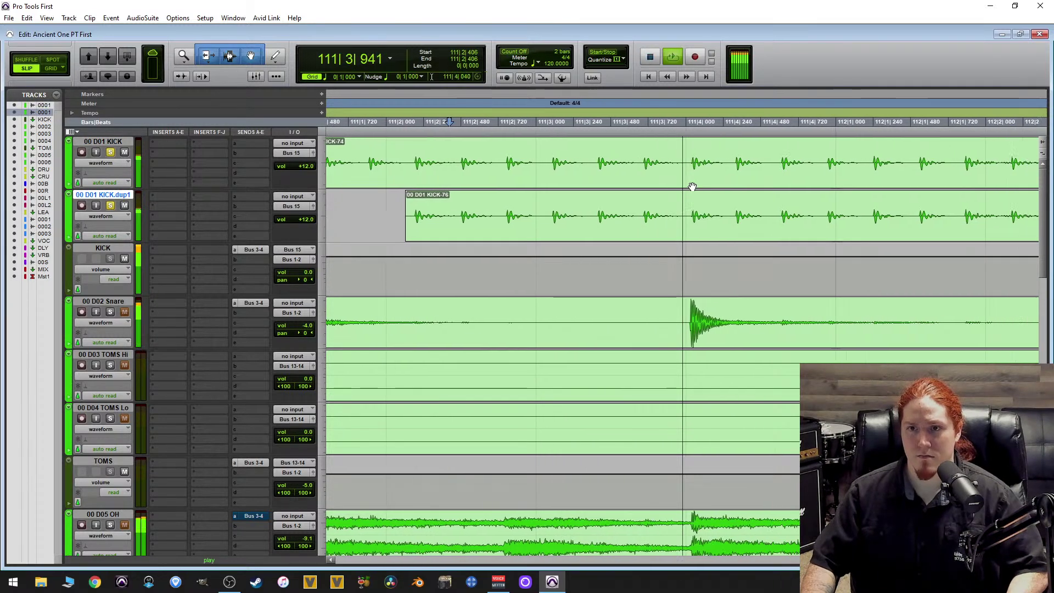
key(space)
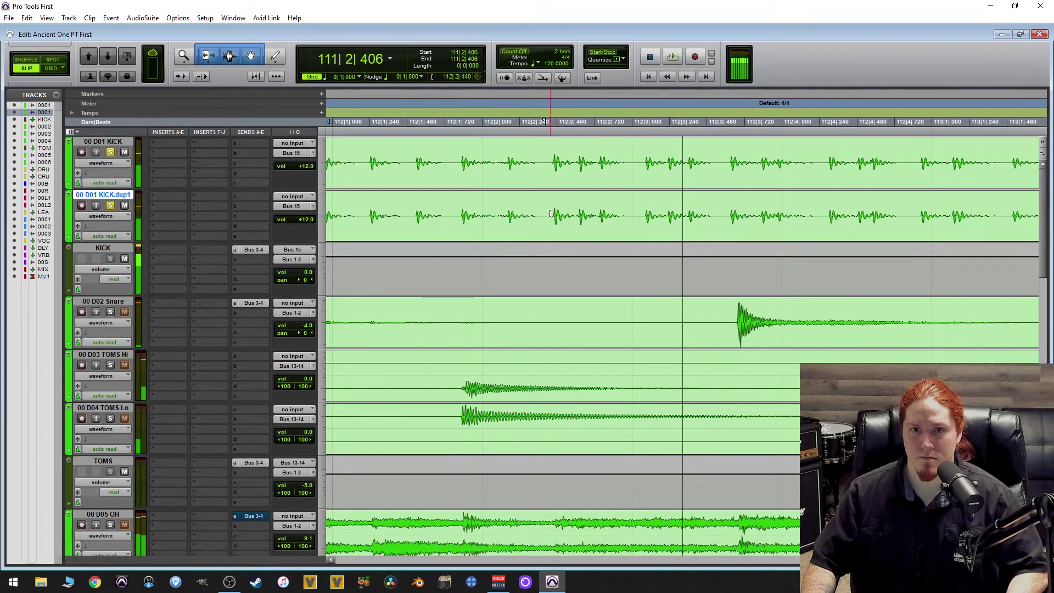
click(542, 213)
key(a)
drag(544, 150, 692, 145)
key(Delete)
Audition from 112|3|162, trim the KICK clip's start to 114|1|709, and delete the first steady kicks after that point from KICK.dup1.
key(space)
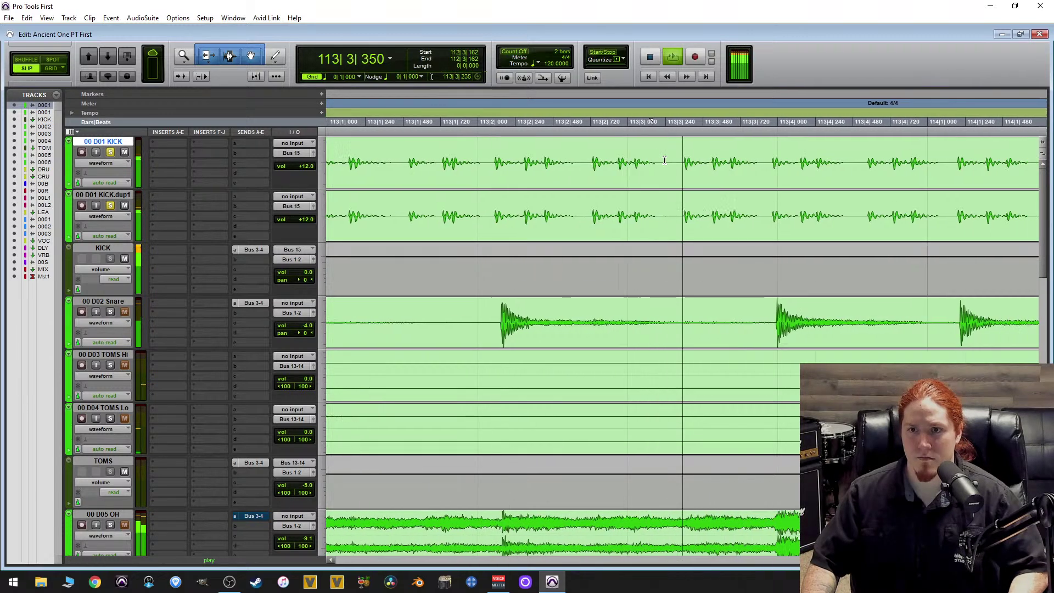
key(space)
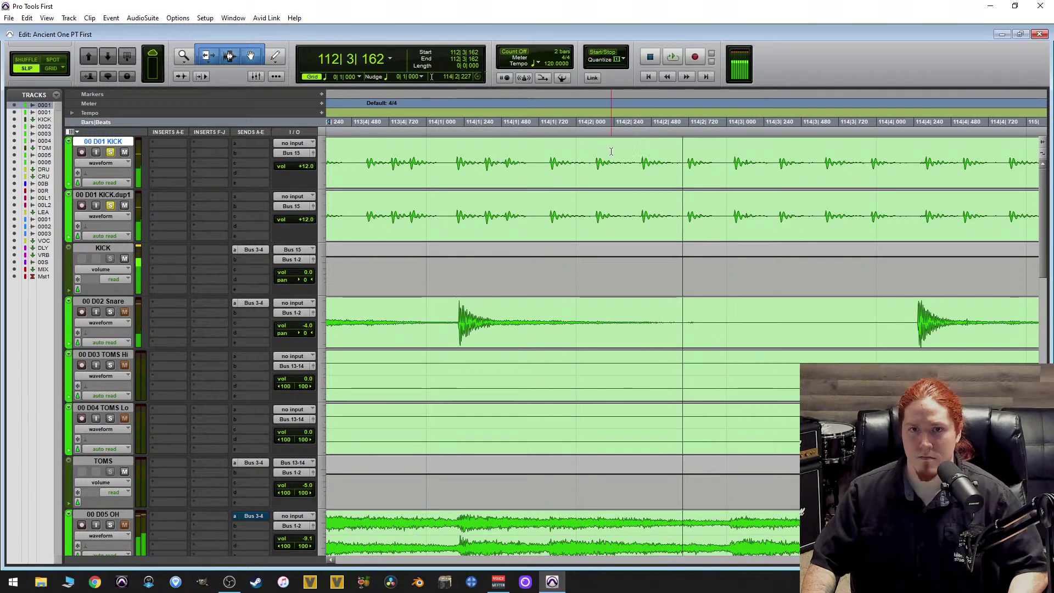
click(537, 155)
key(a)
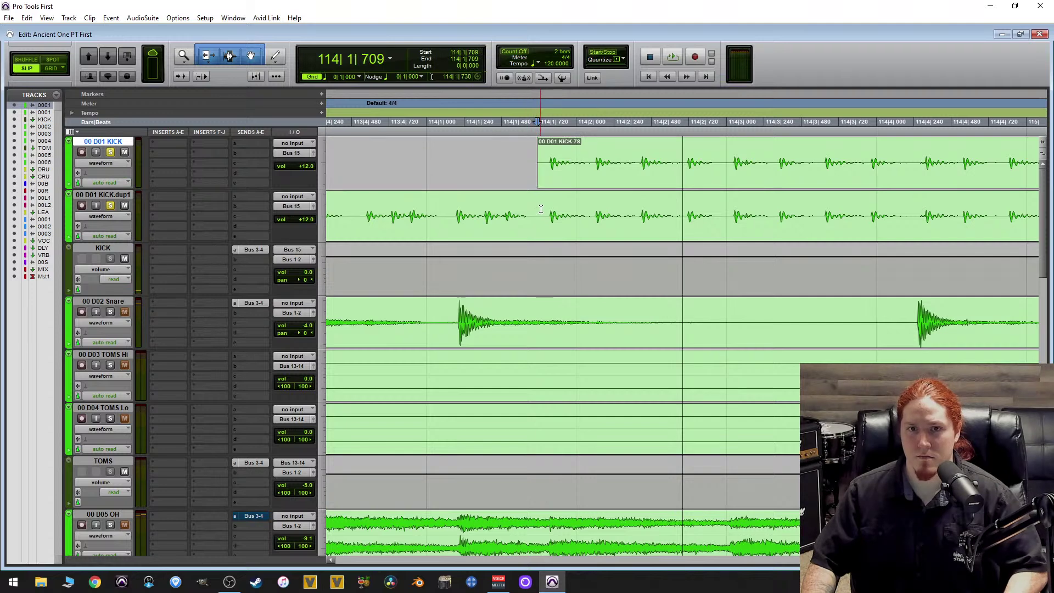
drag(546, 216, 649, 215)
key(Delete)
Audition the kick tracks from 114|2|020 and trim the KICK.dup1 clip's start to 116|4|738, just before the fast burst.
click(580, 149)
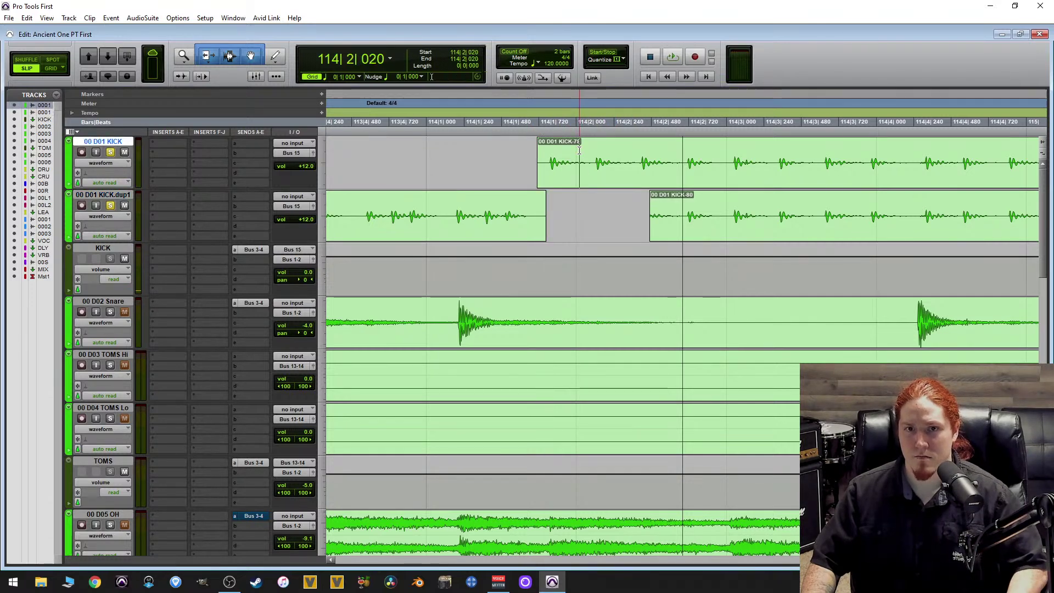
key(space)
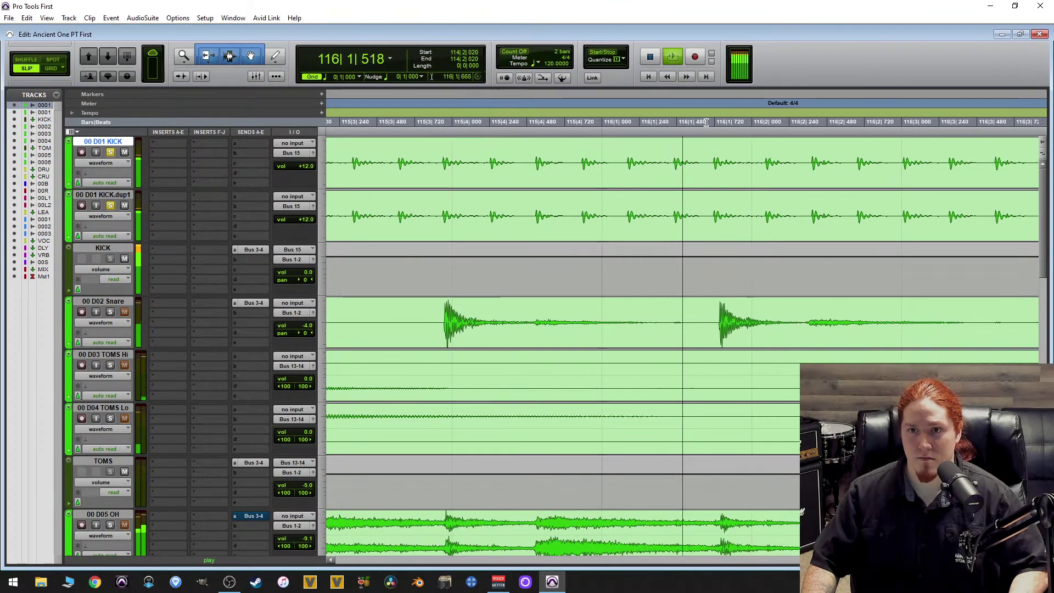
key(space)
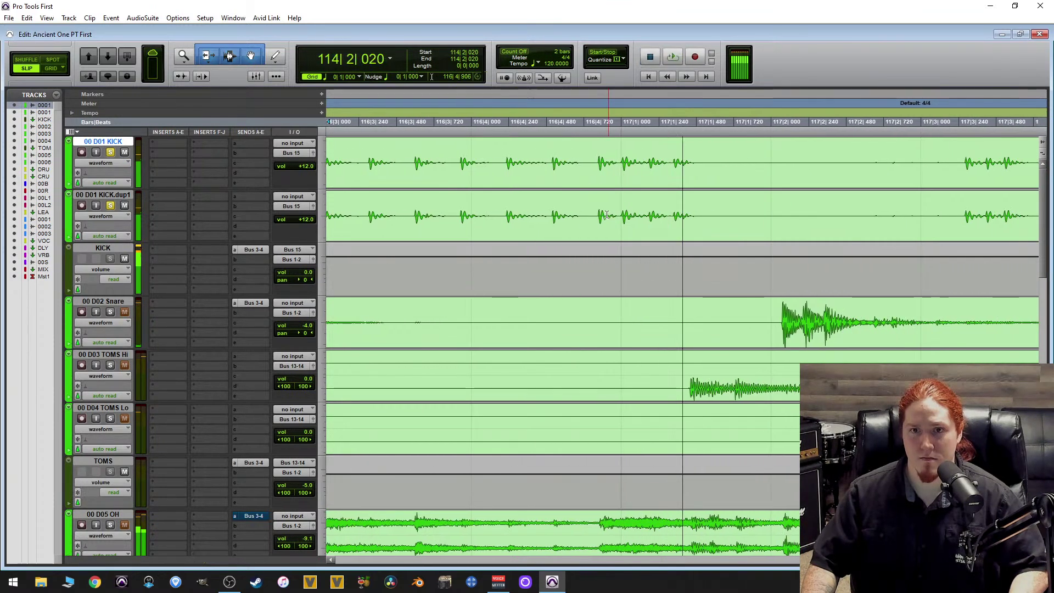
click(586, 214)
key(a)
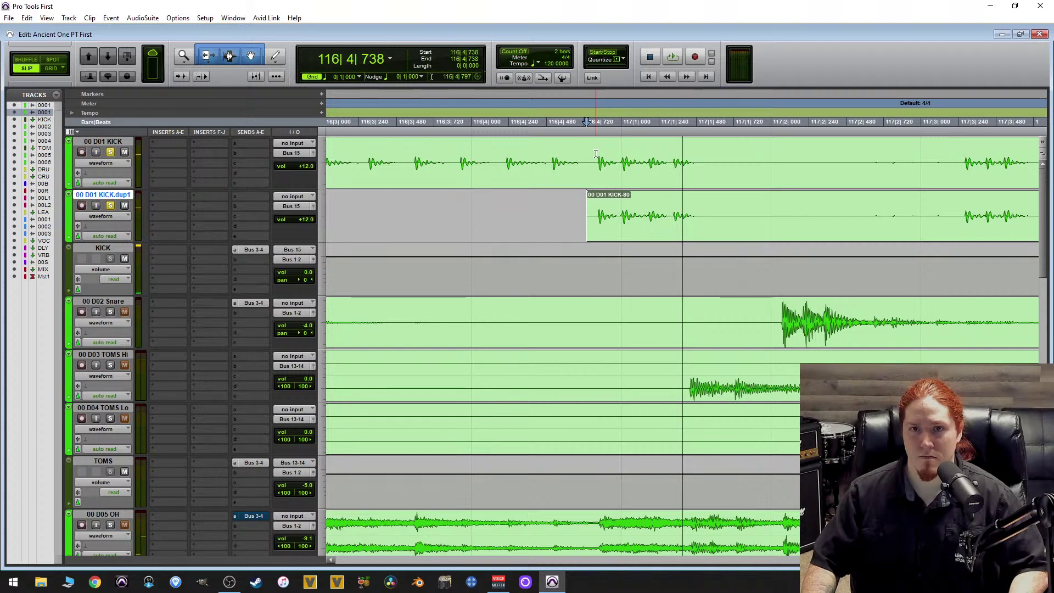
Delete the KICK audio from 116|4|797 to 117|2|945 and clear the silent gap after the first burst in KICK.dup1.
drag(596, 154, 918, 151)
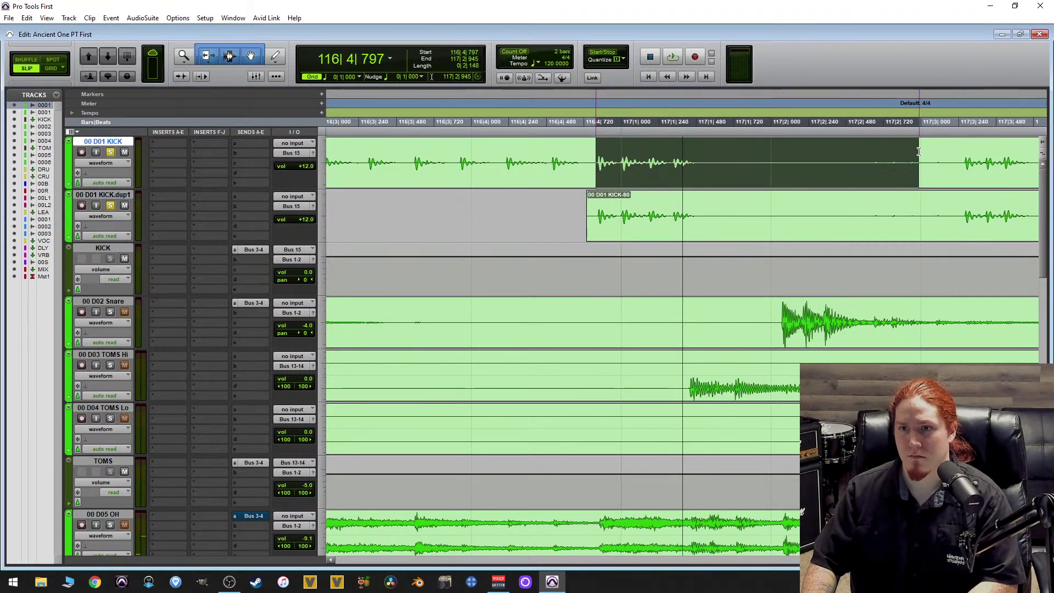
key(Delete)
drag(706, 207, 957, 204)
Audition from 116|4|281, trim the KICK clip's start to 122|2|440, and add a fade-in ending at 122|2|504.
key(space)
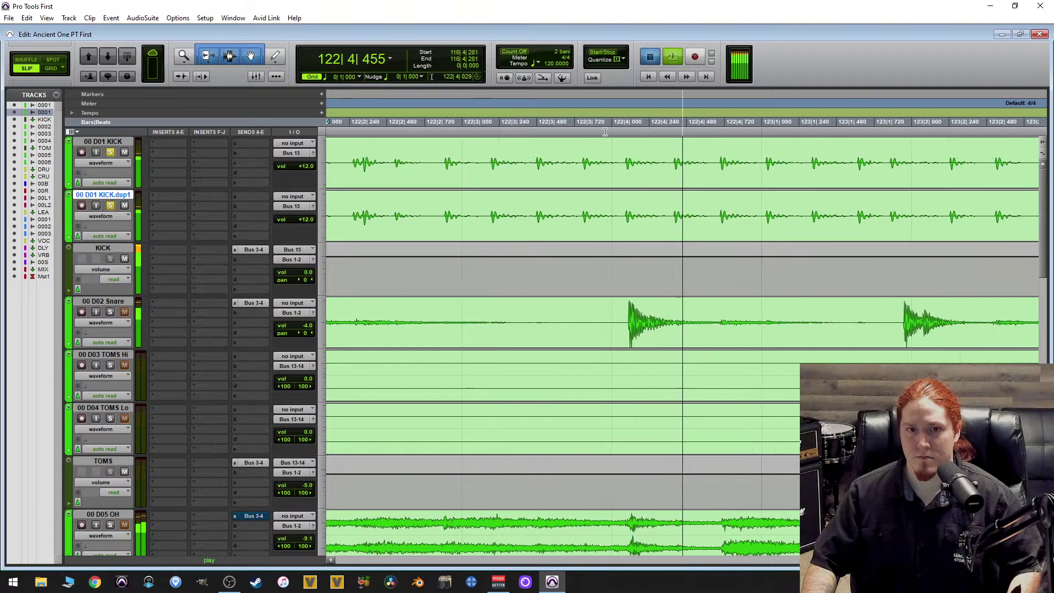
key(space)
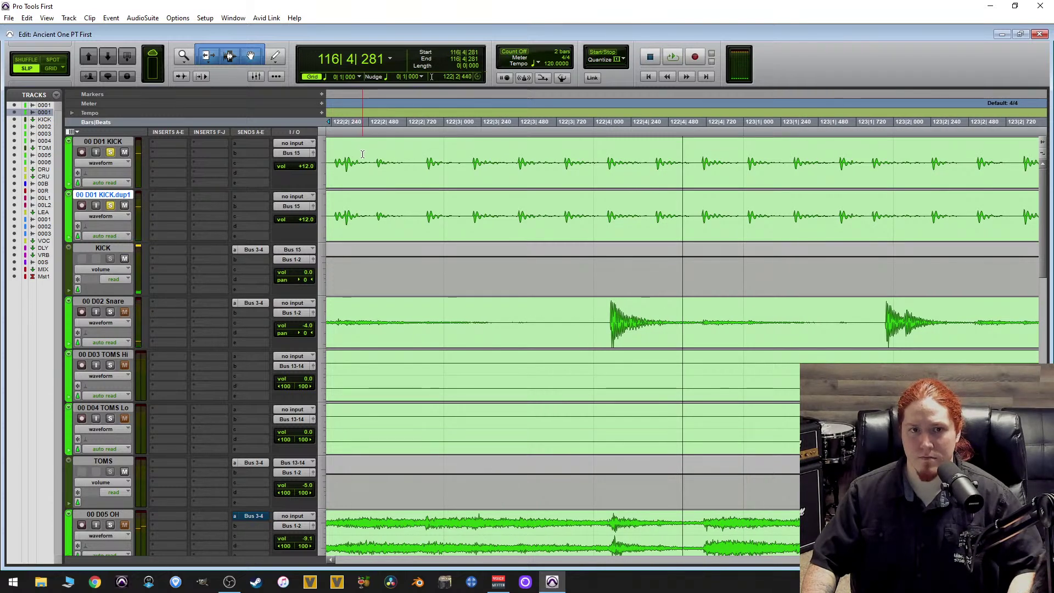
click(362, 154)
key(a)
key(t)
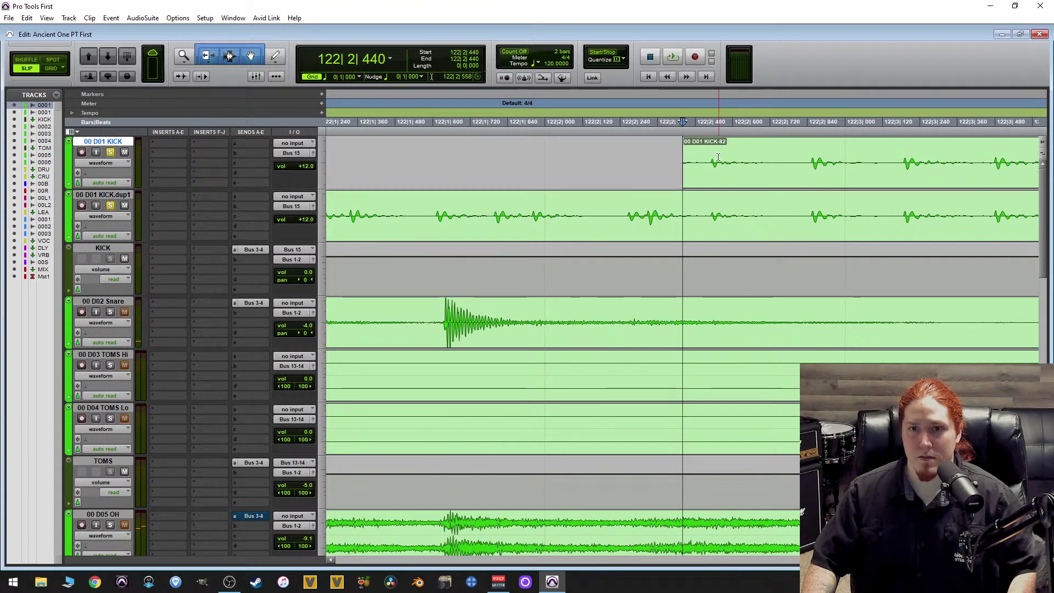
click(702, 157)
key(d)
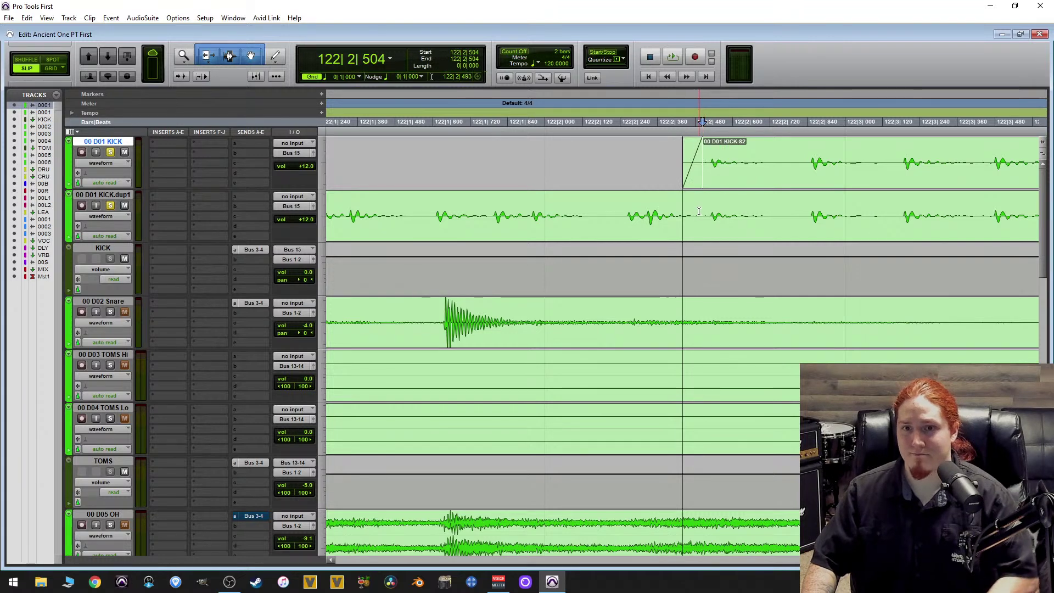
Delete the first steady kicks from KICK.dup1 starting at 122|2|526, and fade out the preceding clip from 122|2|479.
drag(709, 209, 898, 210)
key(Delete)
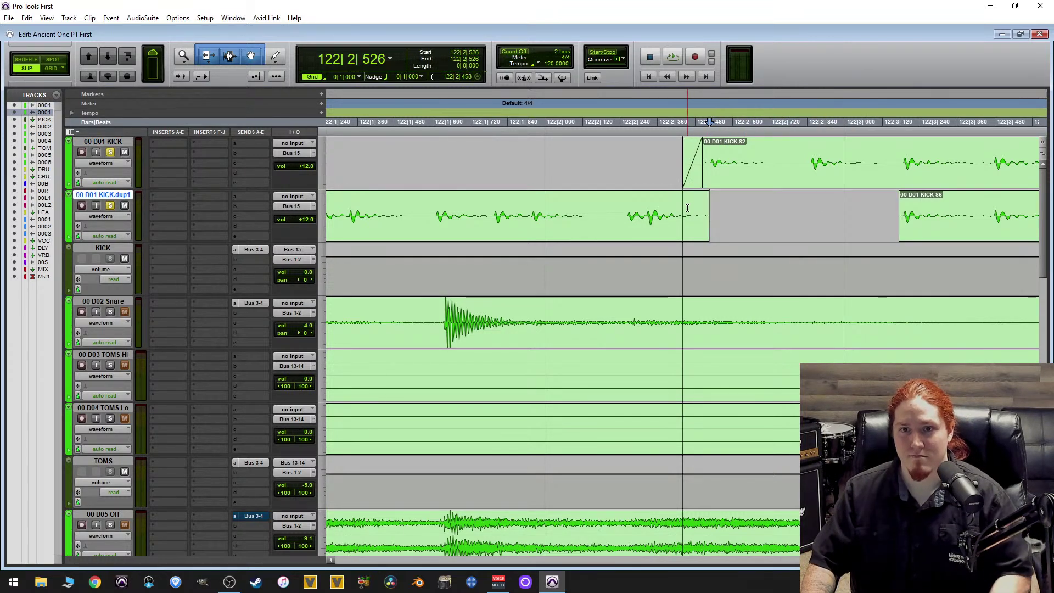
click(694, 209)
Audition from 123|2|703, trim the KICK.dup1 clip's start to 123|4|850, and fade it in up to the first fast kick of bar 124.
key(ctrl+bracketleft)
key(ctrl+bracketleft)
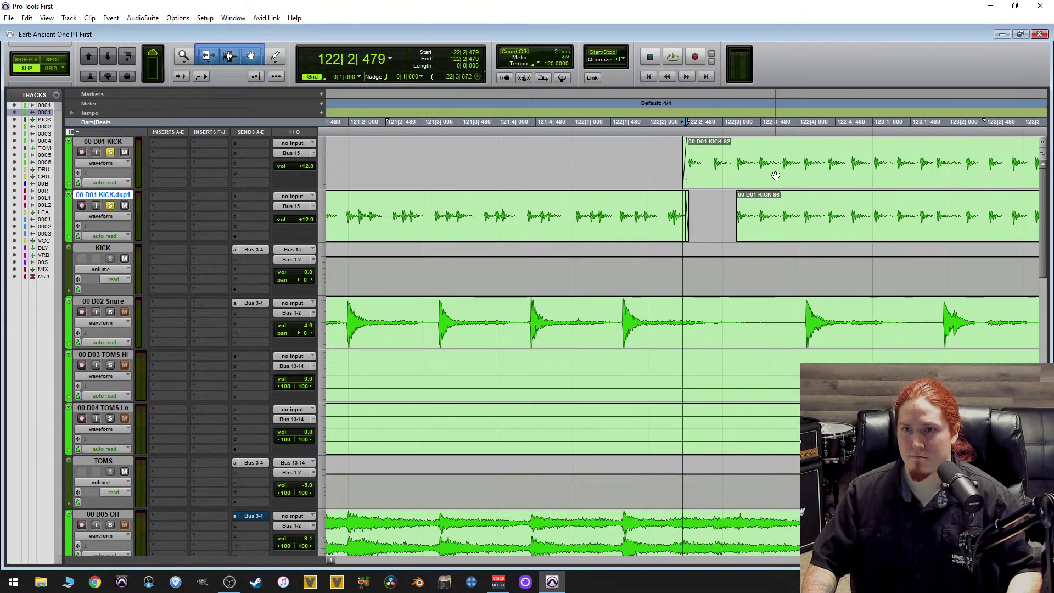
key(ctrl+bracketleft)
click(846, 161)
key(space)
key(ctrl+bracketright)
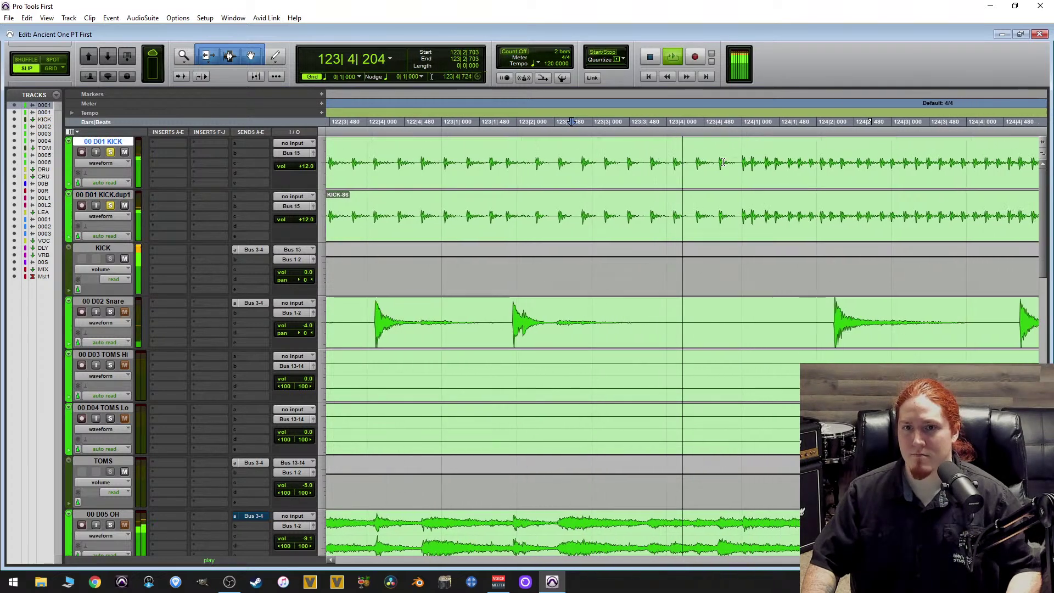
key(ctrl+bracketright)
key(space)
click(557, 211)
key(a)
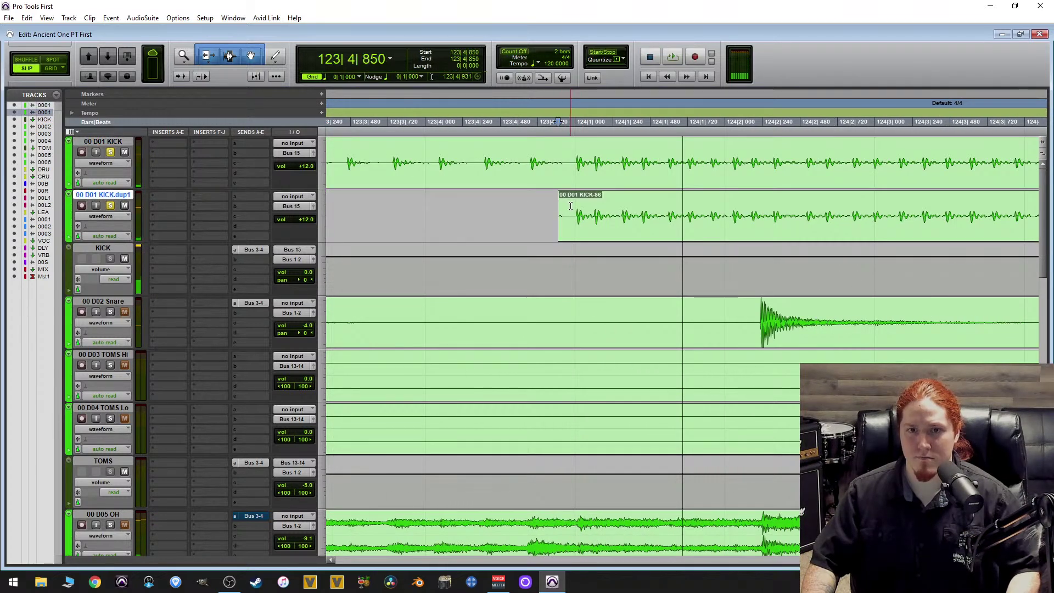
key(d)
Delete the KICK audio from 123|4|949 to 124|1|885 and fade out the preceding KICK clip from 123|4|868.
drag(573, 159, 715, 159)
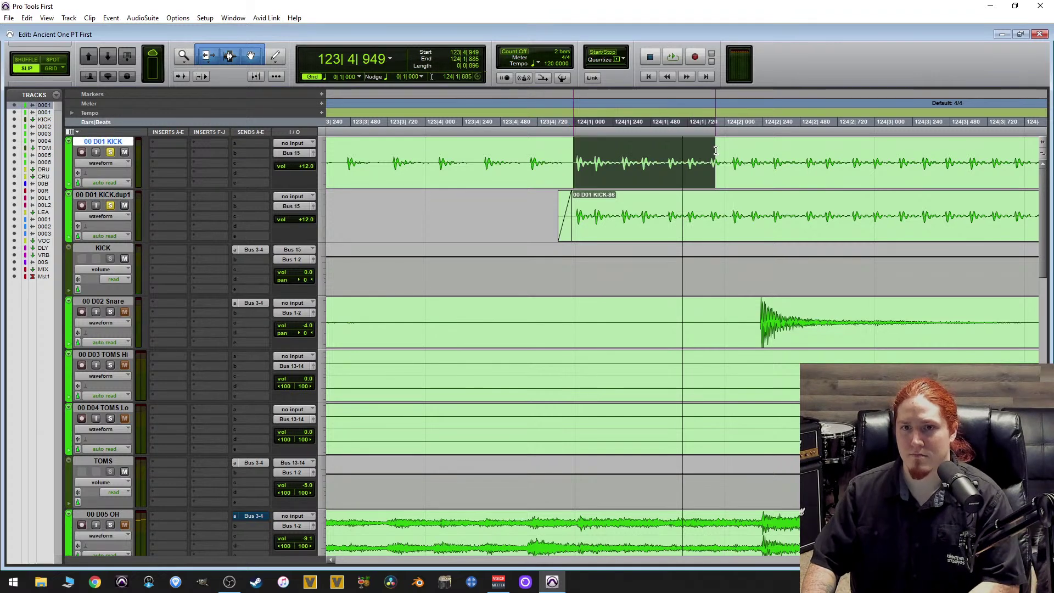
key(Delete)
click(560, 158)
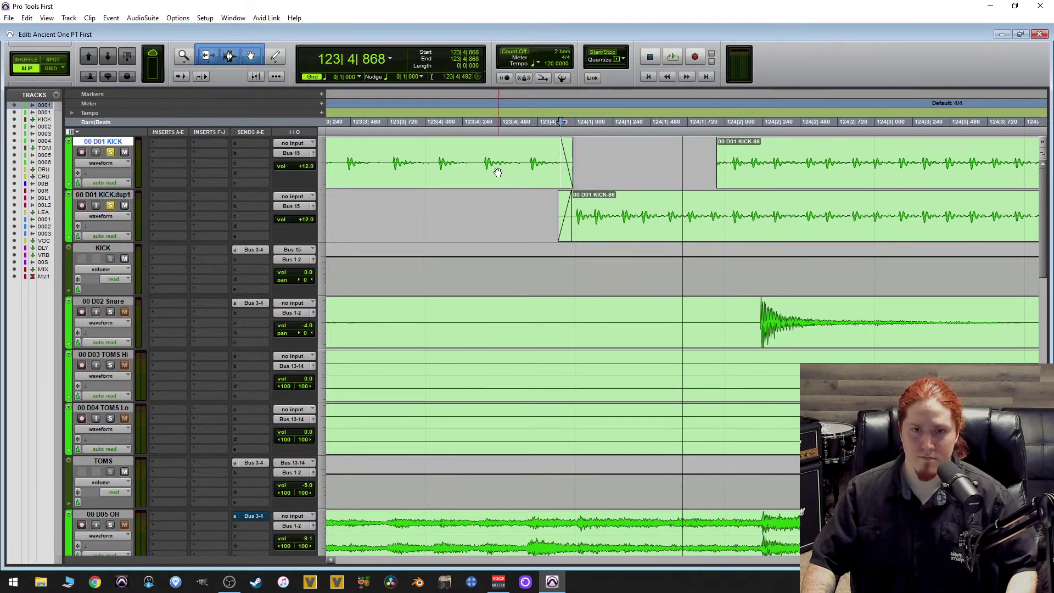
Audition the kick pattern from 123|4|010 and again from 130|3|073 to check the remaining fast section.
key(space)
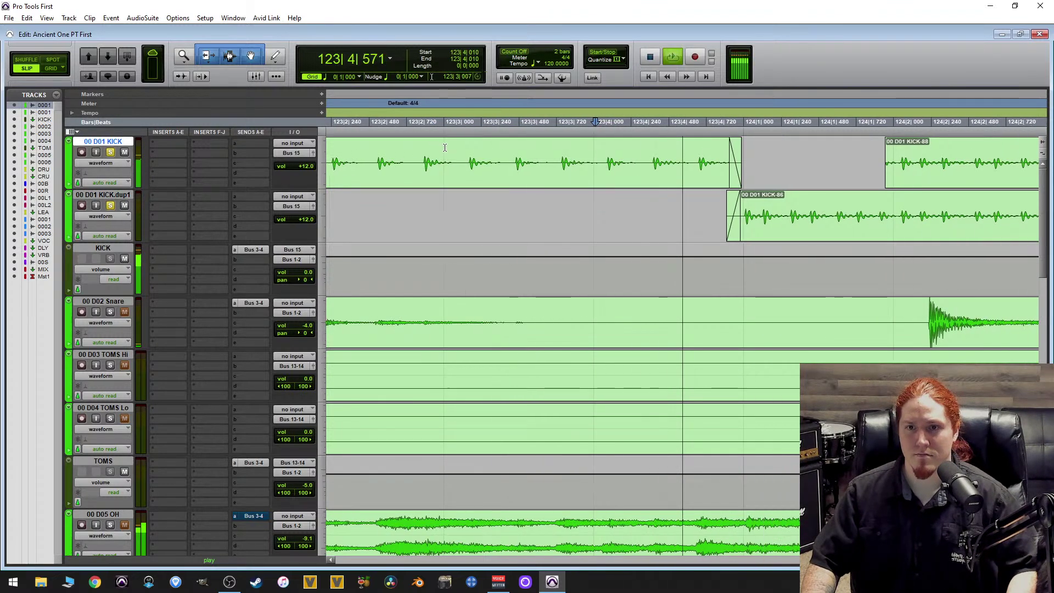
key(r)
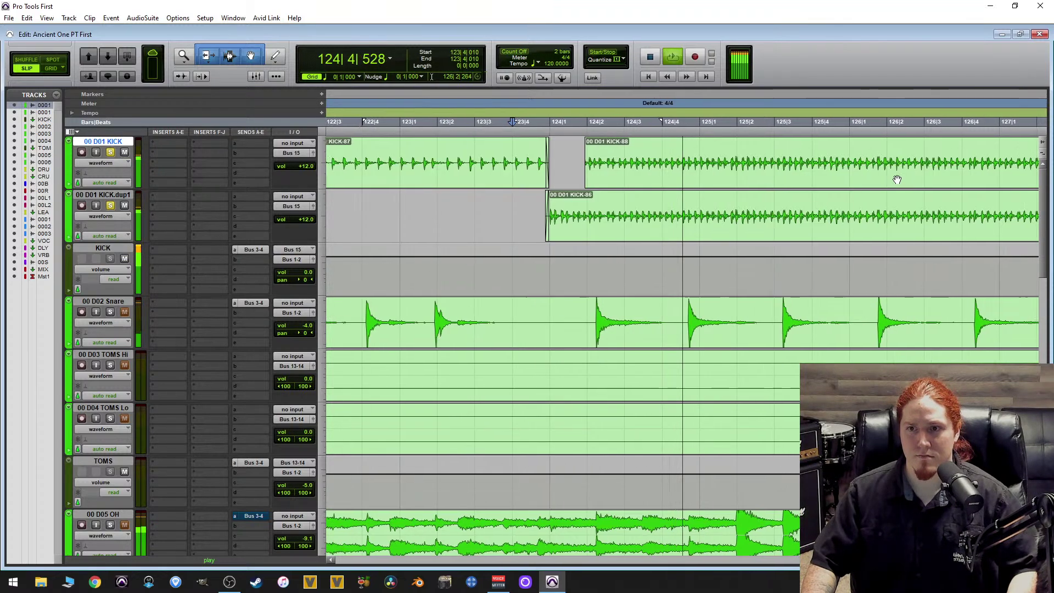
key(r)
key(r)
key(space)
click(868, 159)
key(space)
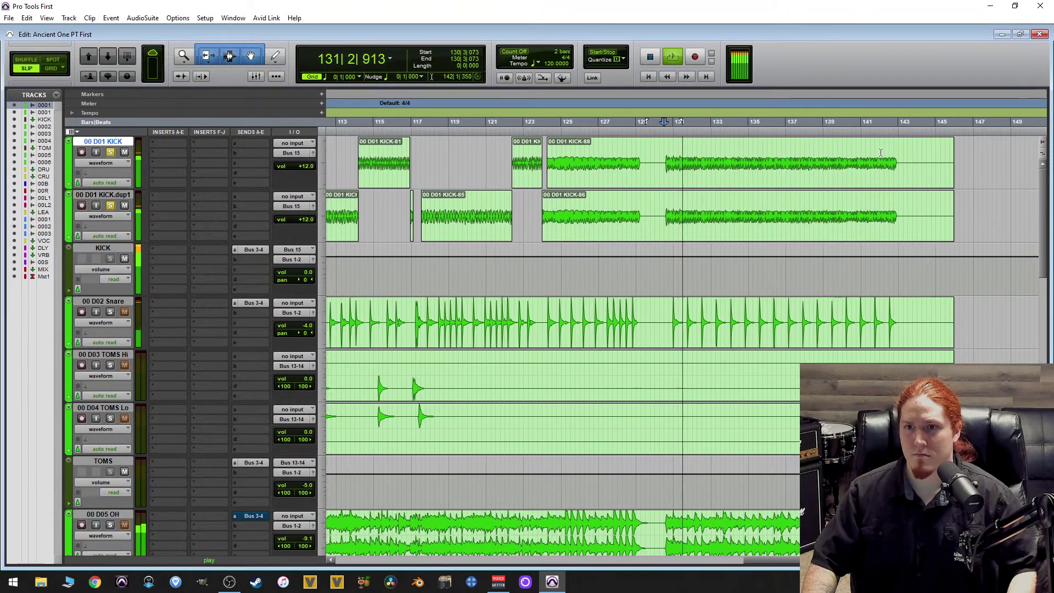
Audition the song's ending from 142|1|686 and delete the entire last KICK clip, which starts at 124|1|906.
click(911, 165)
key(t)
key(t)
key(t)
key(r)
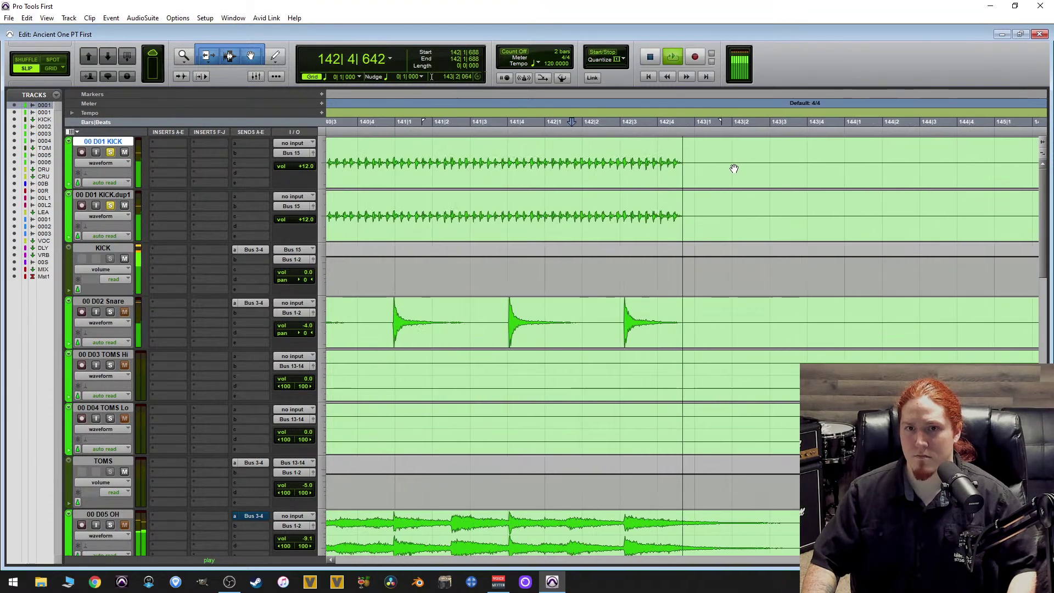
key(r)
key(r)
key(r)
key(space)
key(r)
click(624, 170)
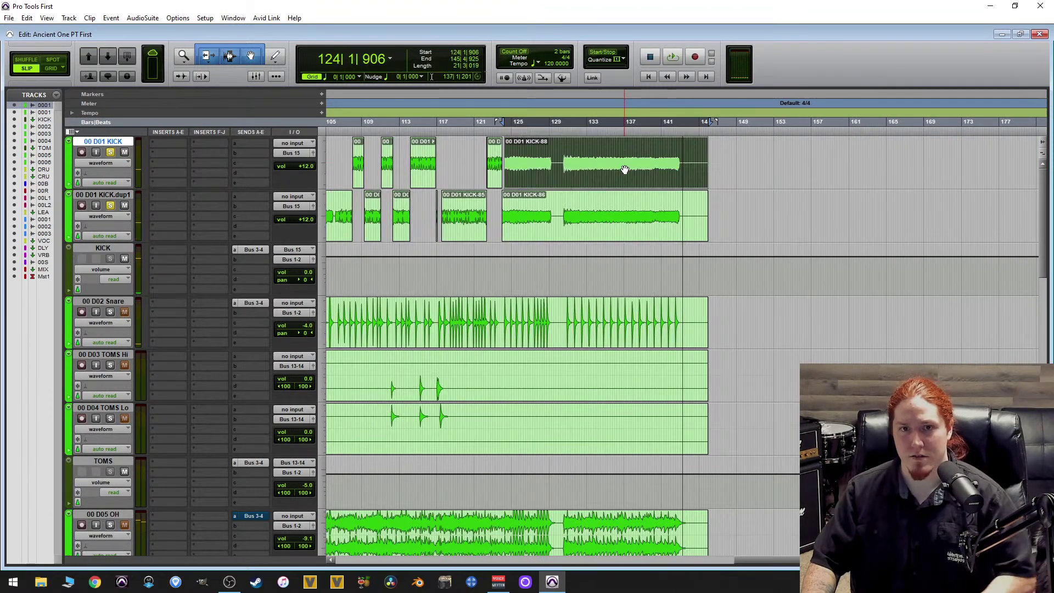
key(Delete)
Audition KICK.dup1 from 128|4|606 through the break and into the final fast section.
click(554, 206)
key(space)
key(t)
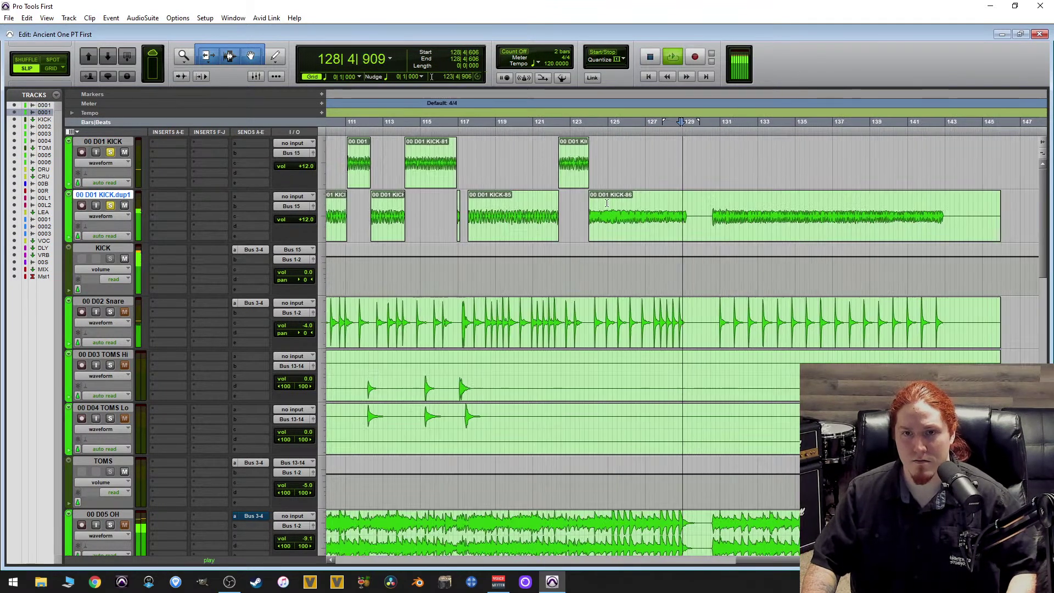
key(t)
key(t)
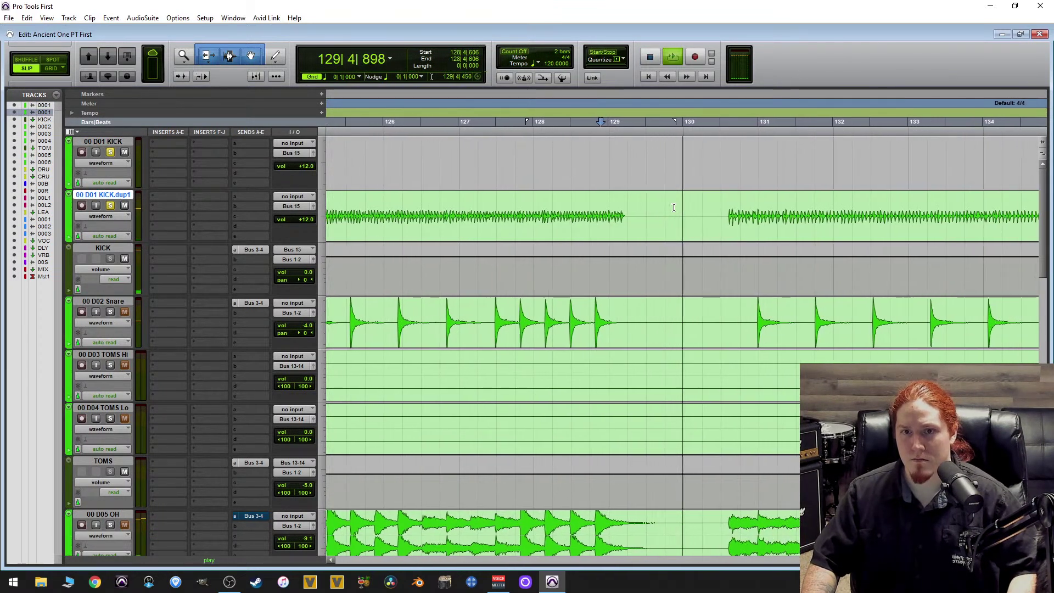
key(r)
key(r)
key(r)
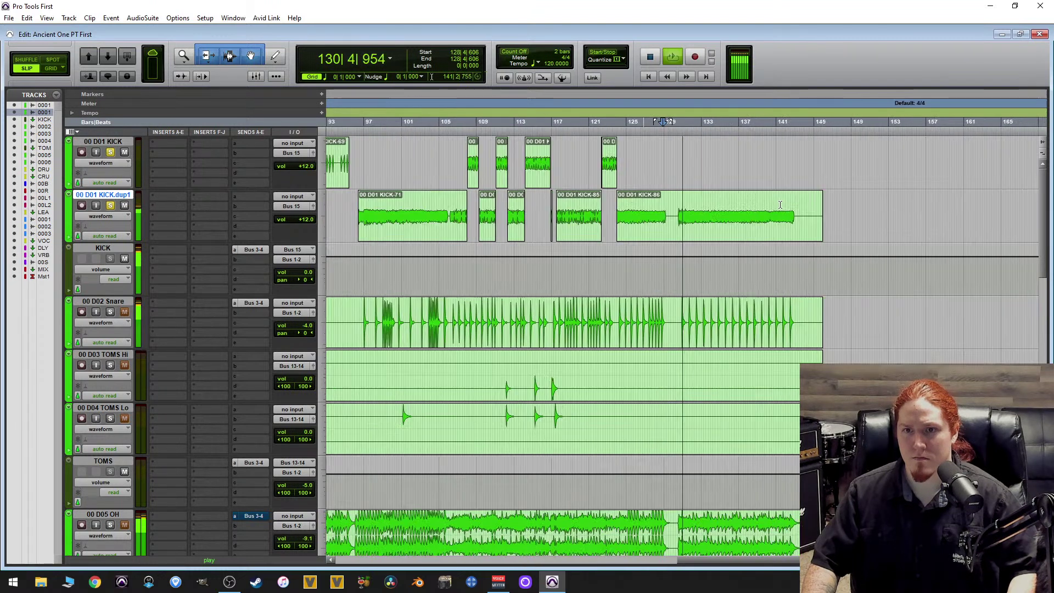
key(space)
Select all clips on both kick tracks from 1|1|000 to 145|4|925 and consolidate each track into one clip.
click(632, 193)
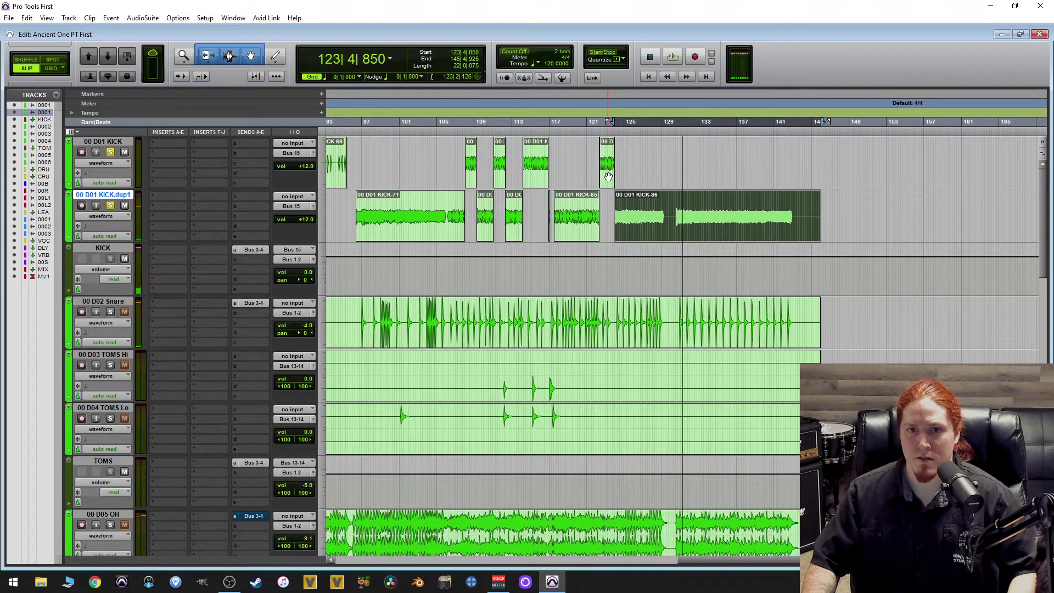
shift+click(607, 175)
key(r)
key(r)
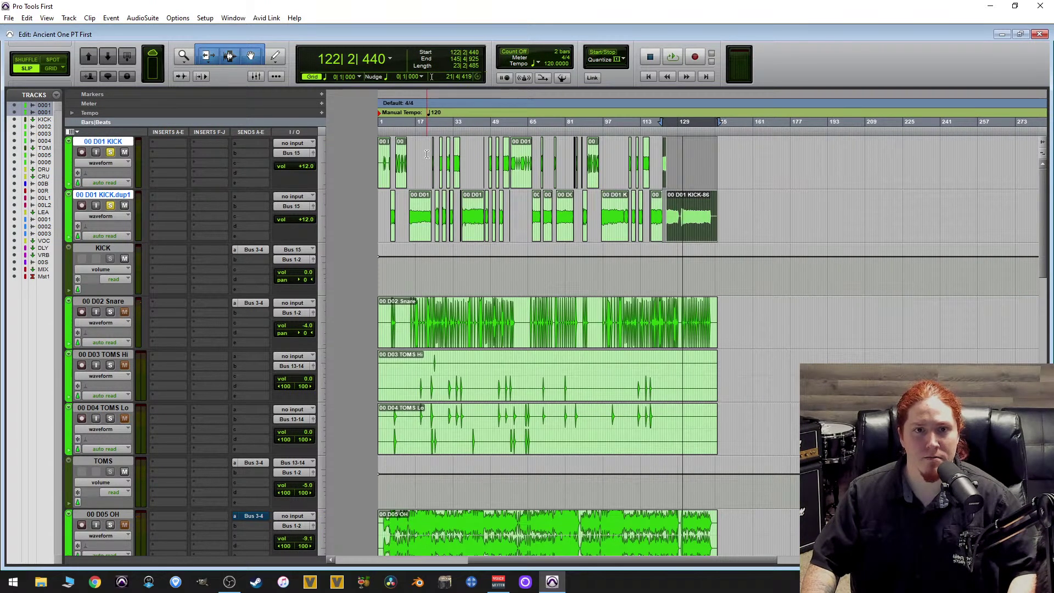
drag(426, 153, 356, 149)
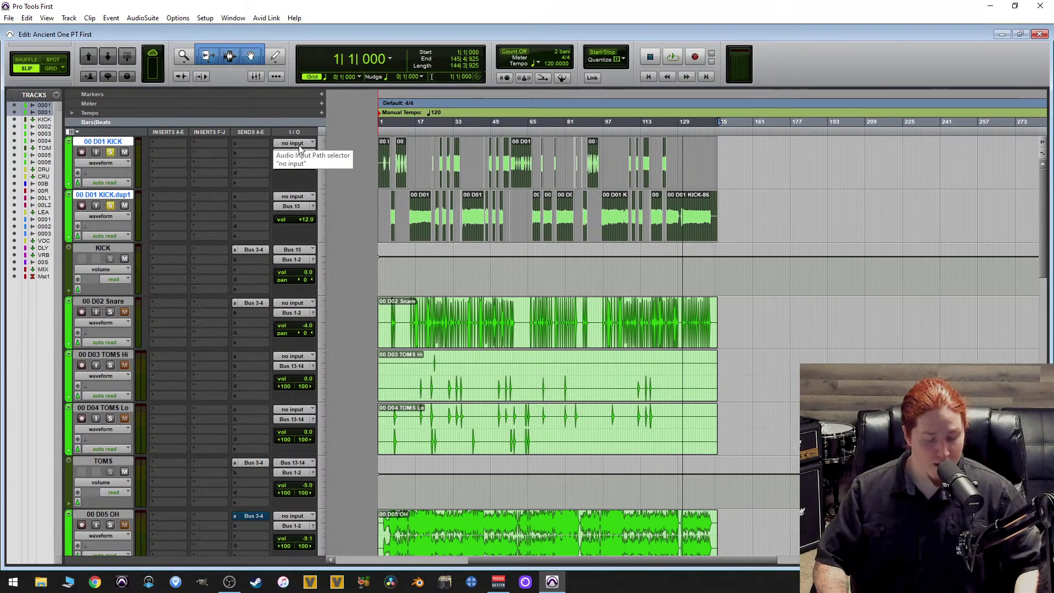
key(alt+shift+3)
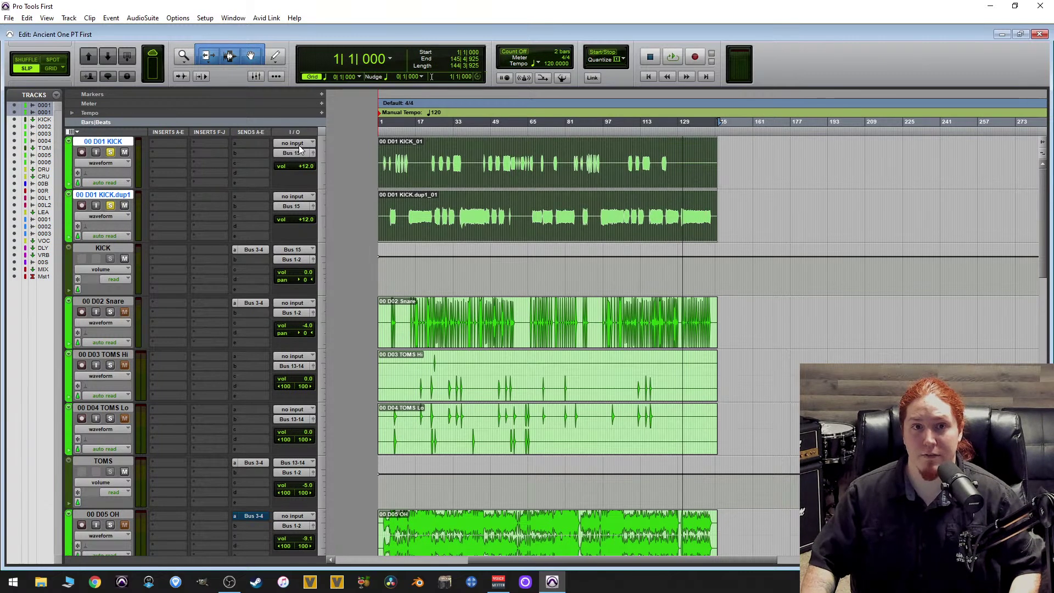
Rename the consolidated KICK clip and its disk file as "KICK Slow".
double_click(489, 177)
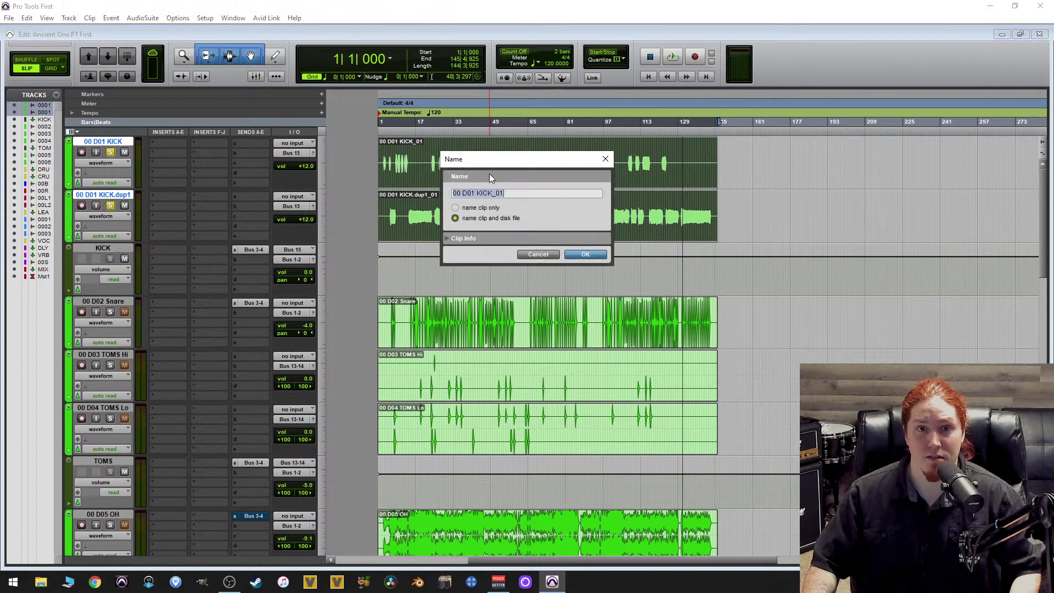
text(KICK Slow)
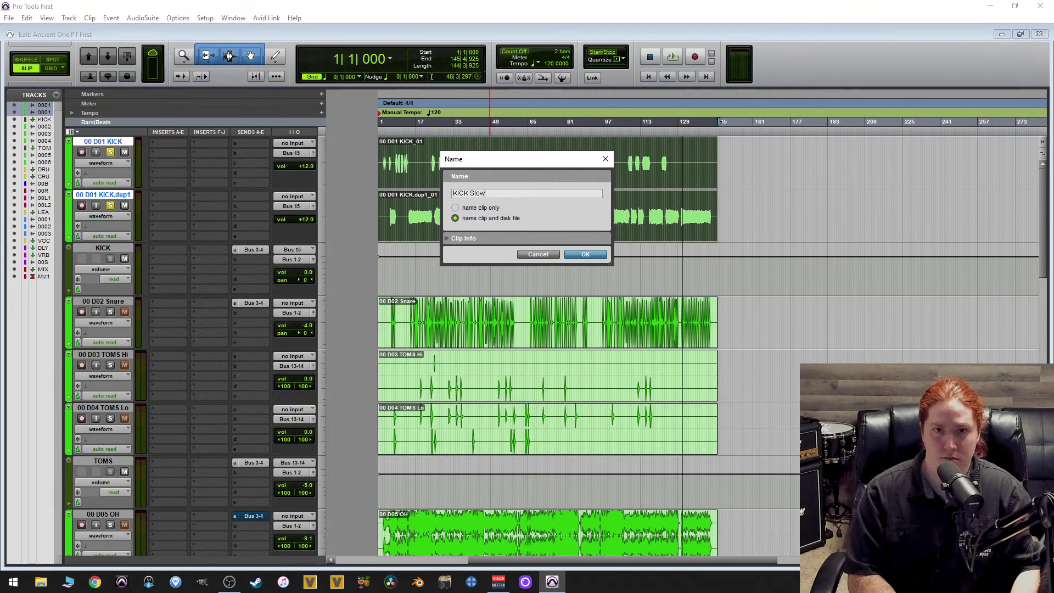
key(Return)
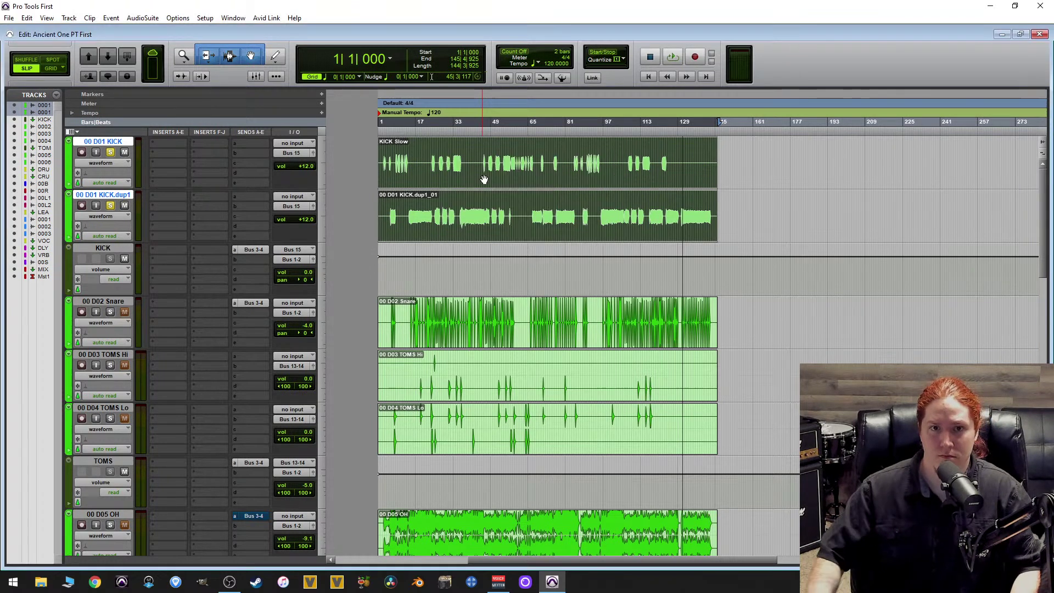
Rename the consolidated KICK.dup1 clip and its disk file as "KICK FAST".
double_click(537, 222)
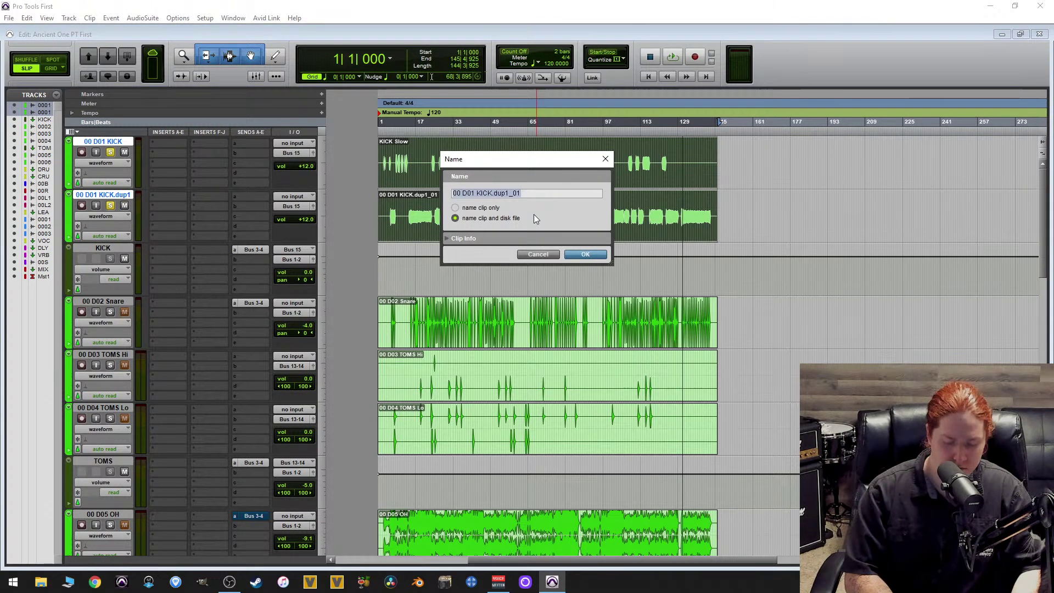
text(KICK FAST)
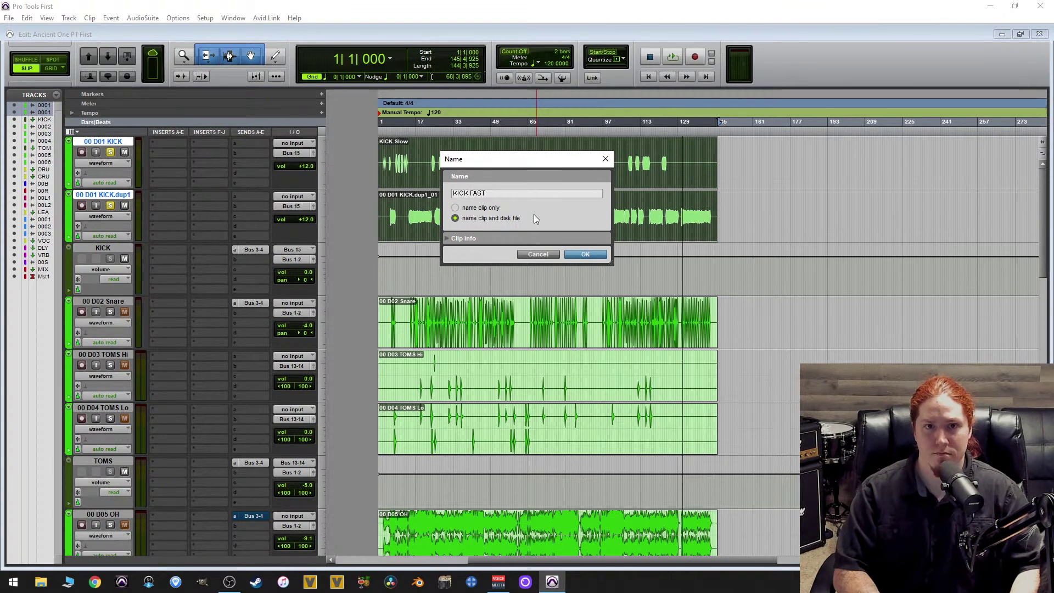
key(Return)
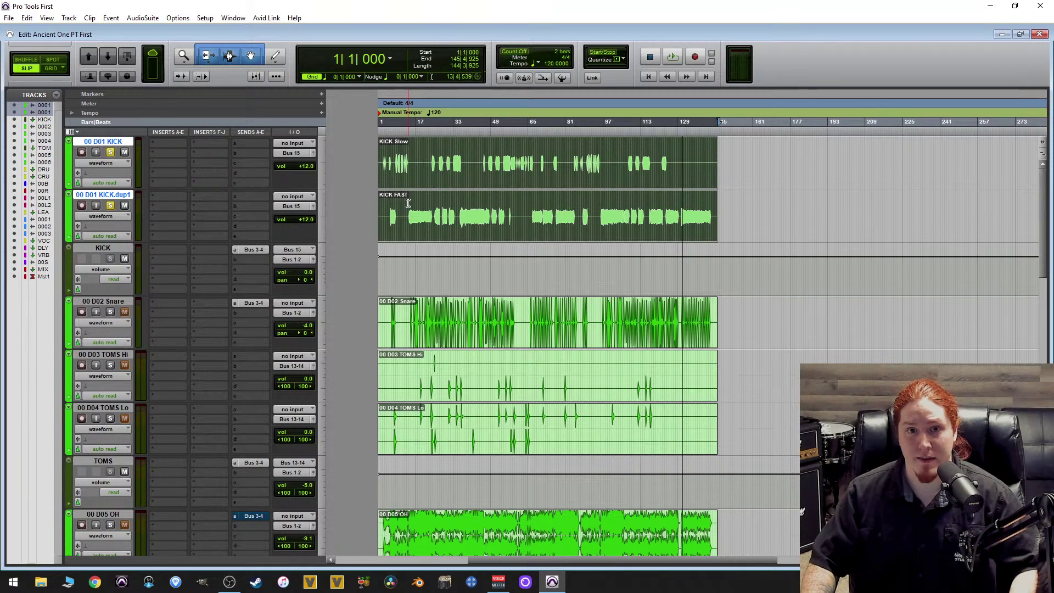
Examine the individual slow kick hits up close around 11|1|299 on the KICK track.
click(400, 157)
key(ctrl+bracketright)
key(ctrl+bracketright)
key(ctrl+bracketright)
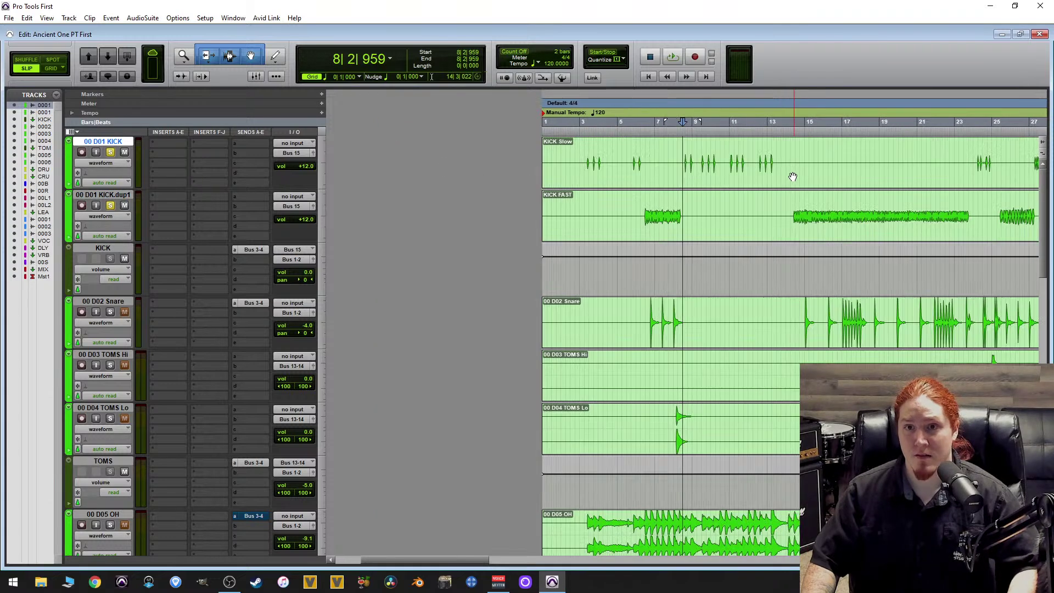
click(730, 154)
key(ctrl+bracketright)
key(ctrl+bracketright)
key(ctrl+bracketright)
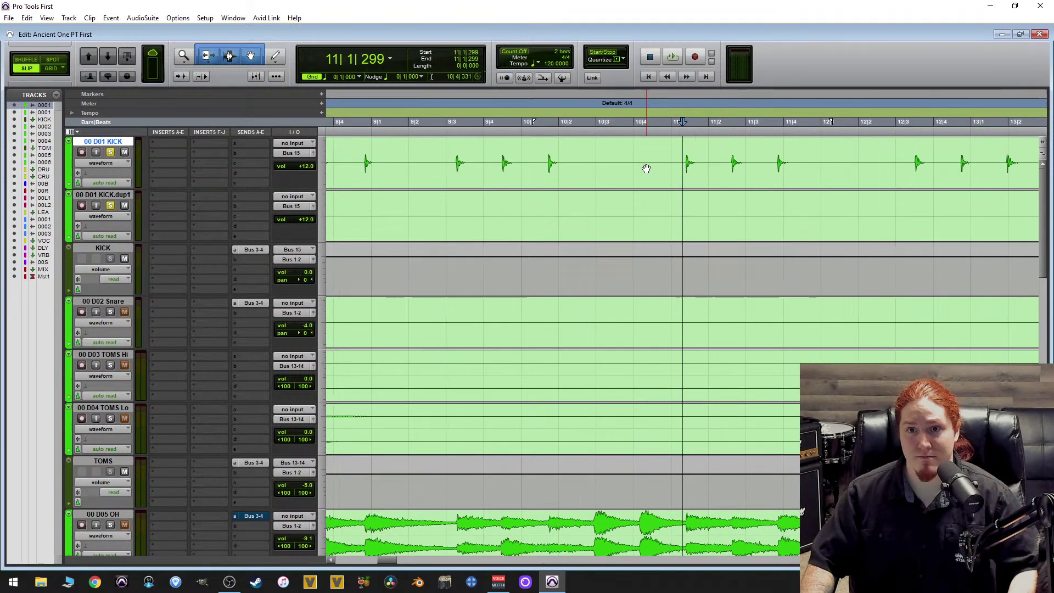
Select the three kick hits from 9|3|083 to 10|2|929 and insert a mono Dyn3 Expander/Gate on the KICK track.
drag(449, 160, 593, 173)
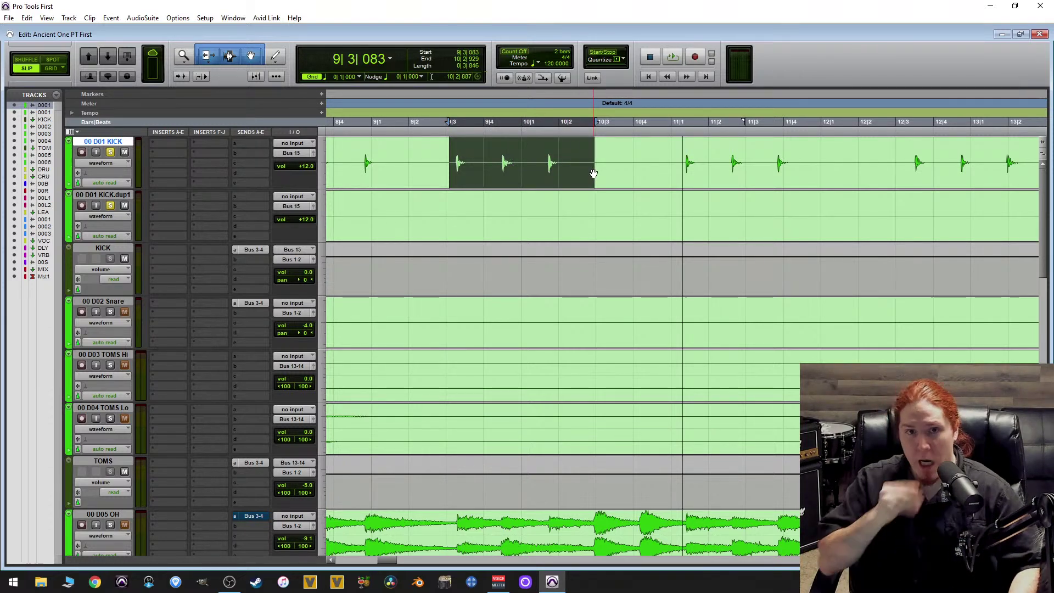
click(172, 143)
mouse_move(226, 176)
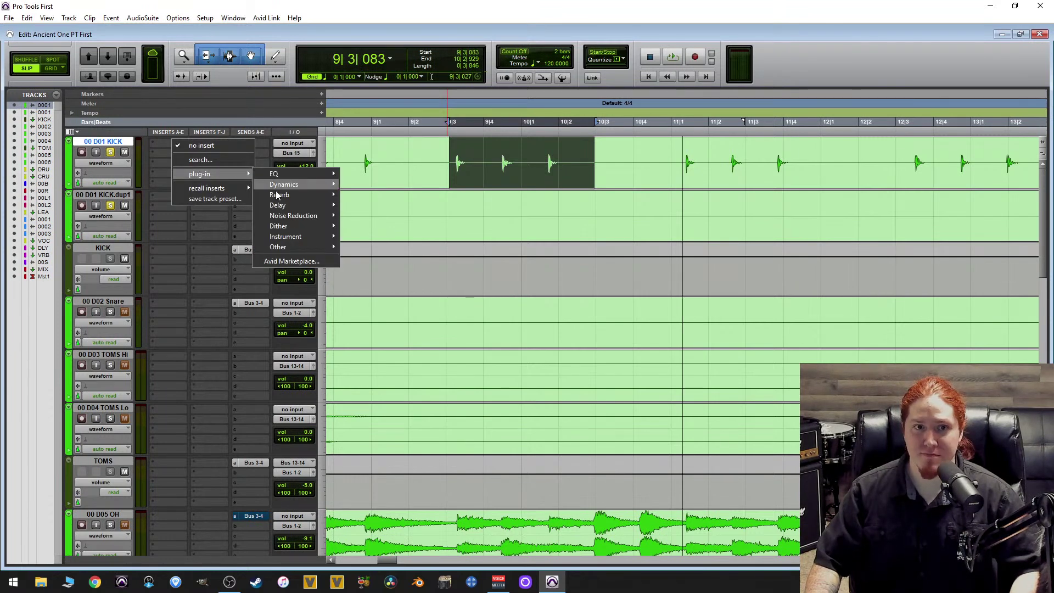
mouse_move(319, 183)
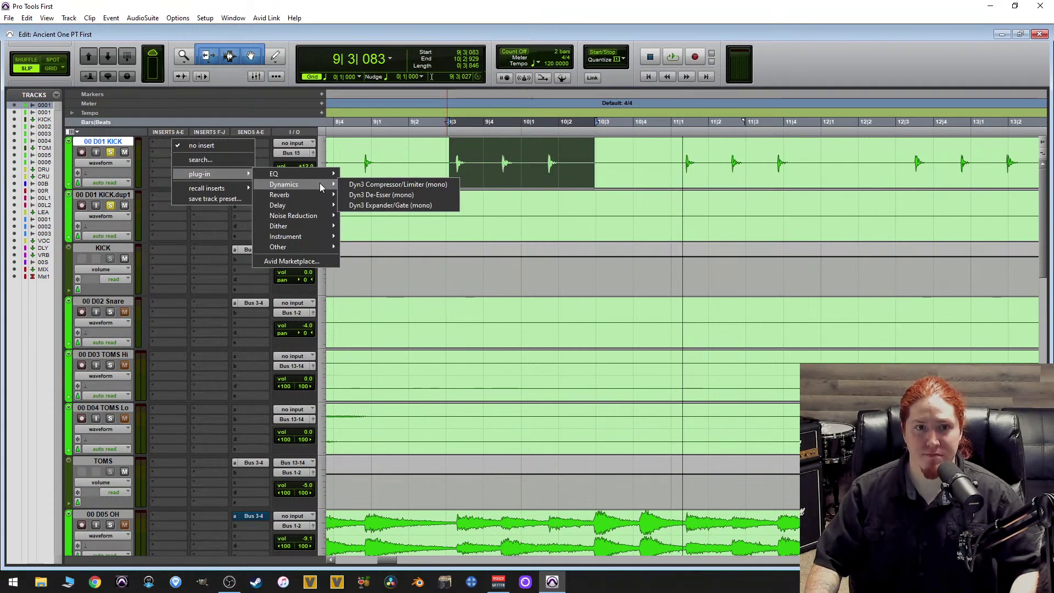
click(394, 204)
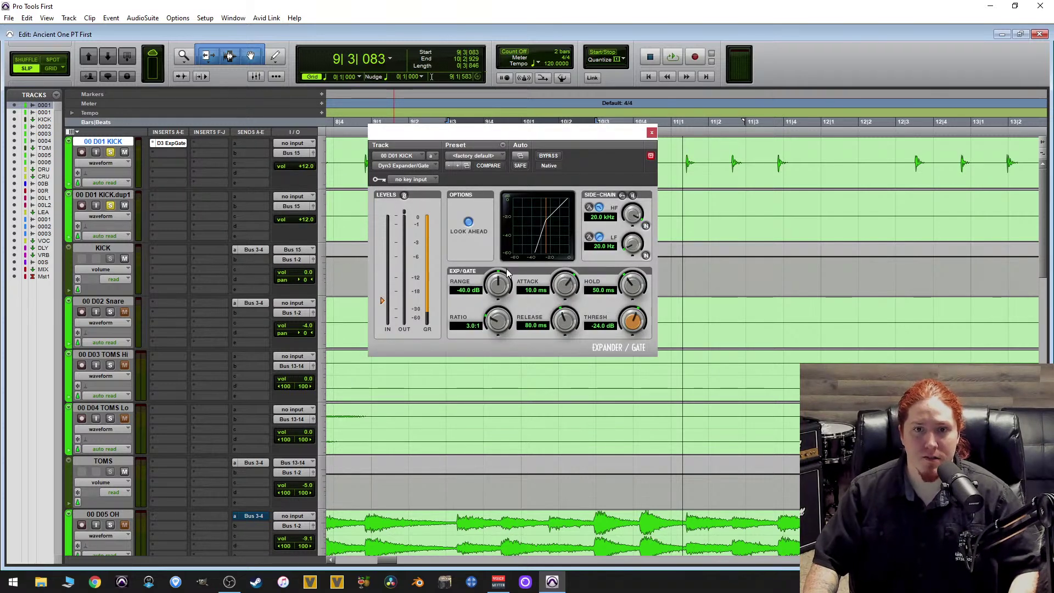
Set the gate's ratio to 100:1, range to -80 dB, attack to 10 us, and both hold and release to 5 ms.
key(space)
drag(497, 321, 525, 134)
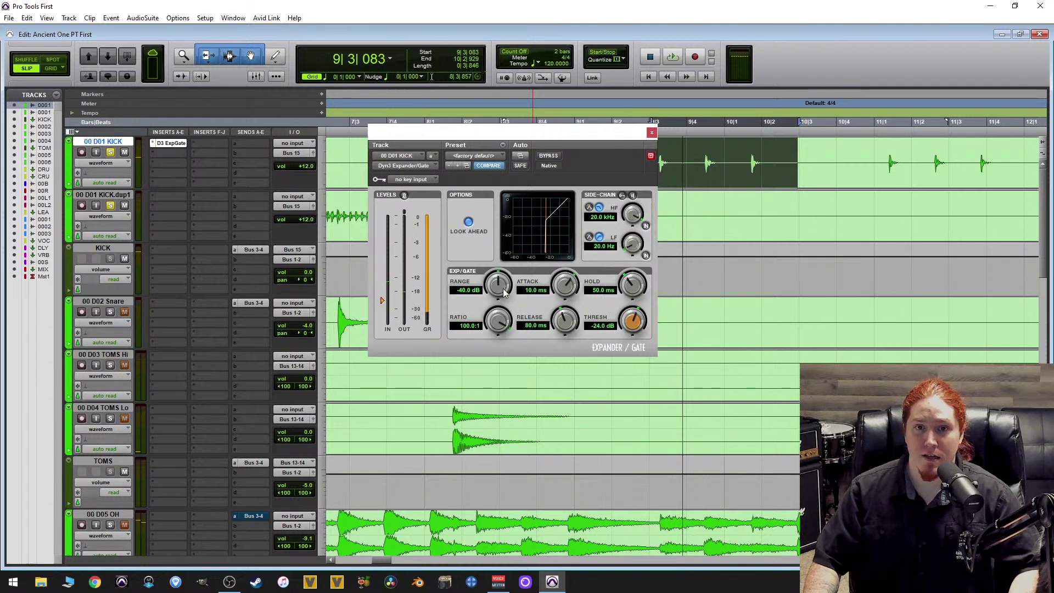
drag(504, 286, 463, 432)
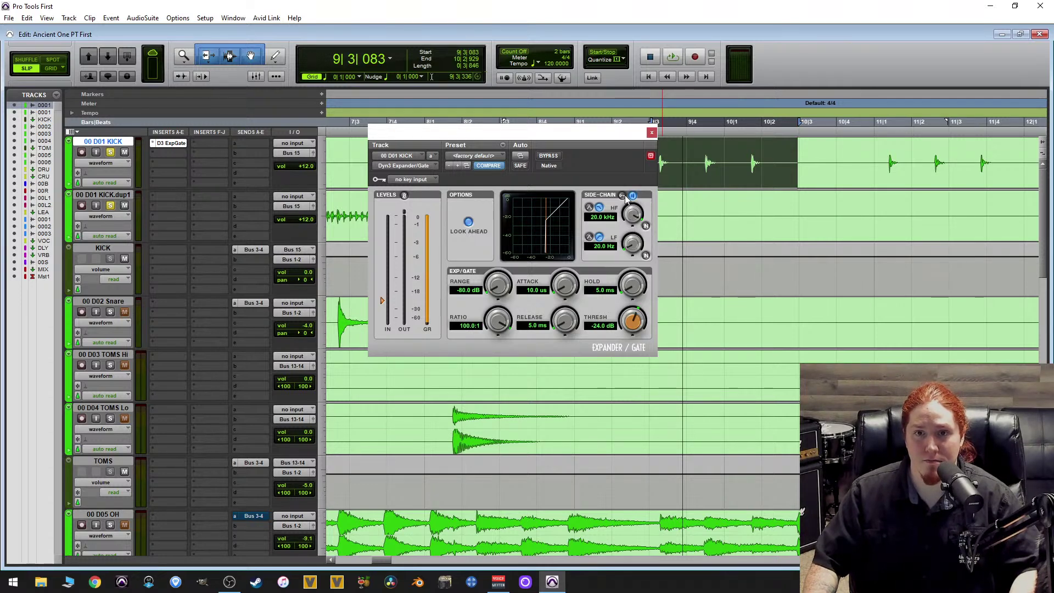
Loop the selected hits in side-chain listen and enable the key filters, tuning HF to 1.3 kHz and LF to 64.7 Hz.
key(space)
click(645, 254)
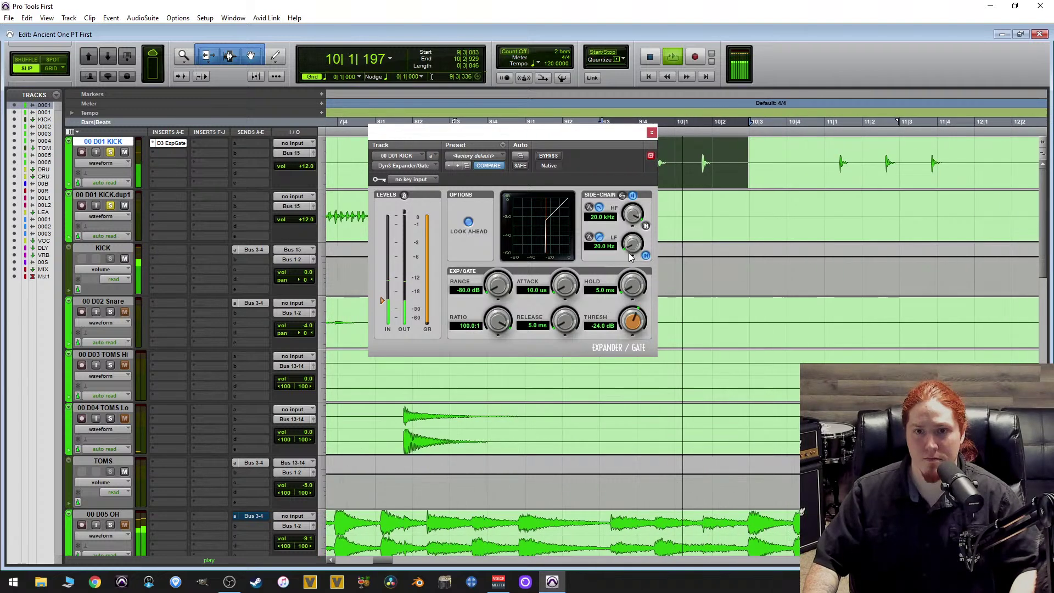
drag(631, 236, 641, 228)
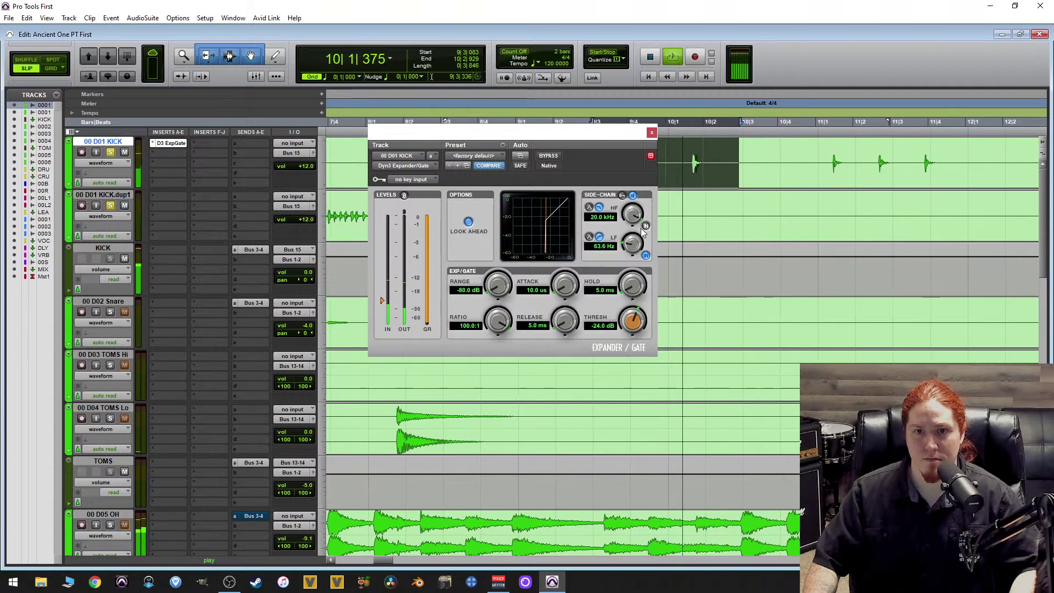
key(space)
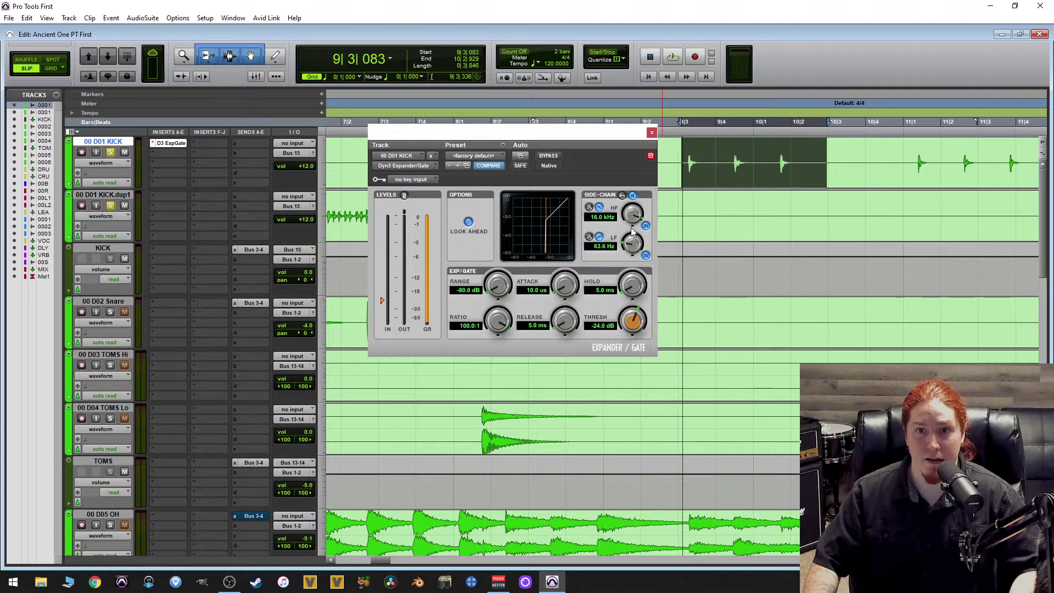
key(space)
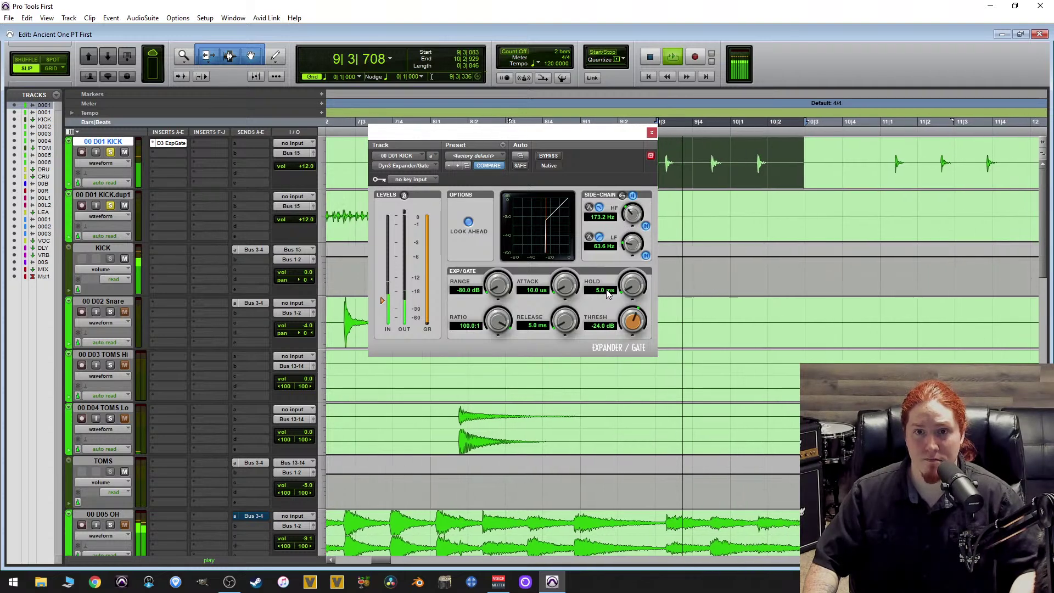
drag(614, 287, 630, 249)
key(space)
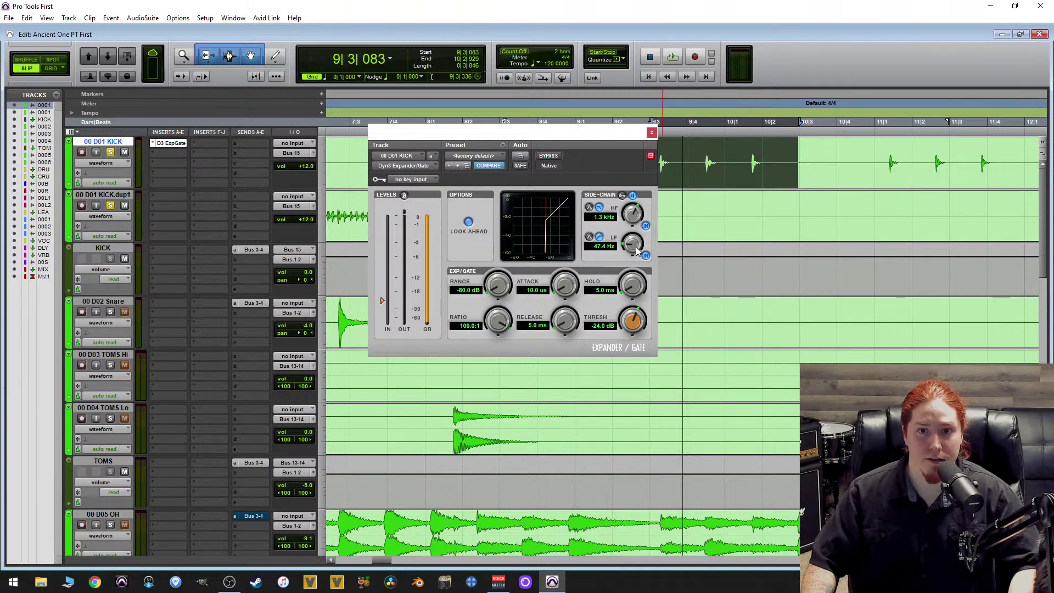
key(space)
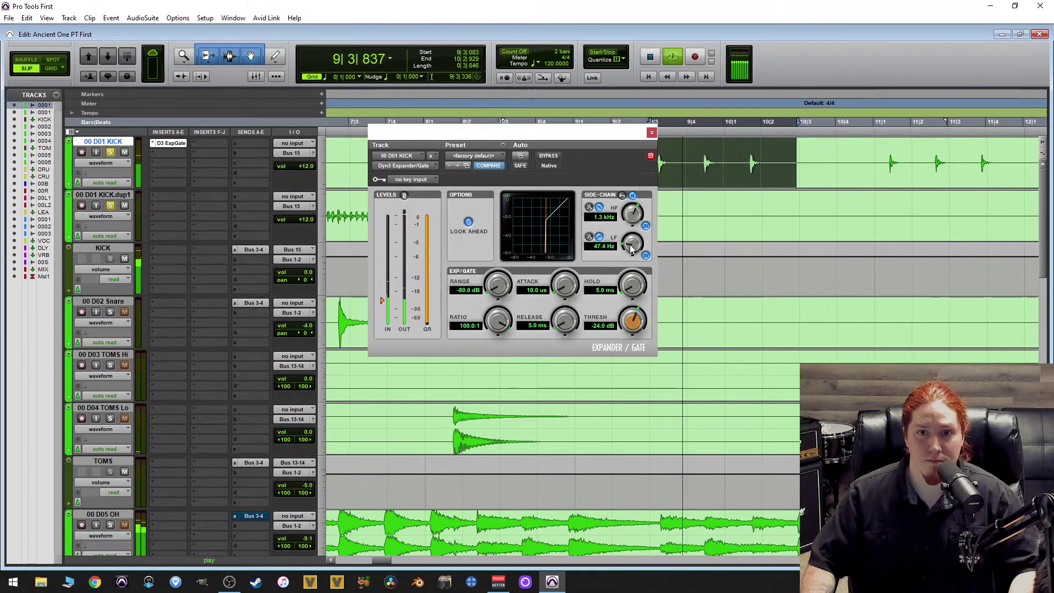
mouse_move(630, 245)
mouse_down()
mouse_move(647, 236)
mouse_move(614, 251)
mouse_up()
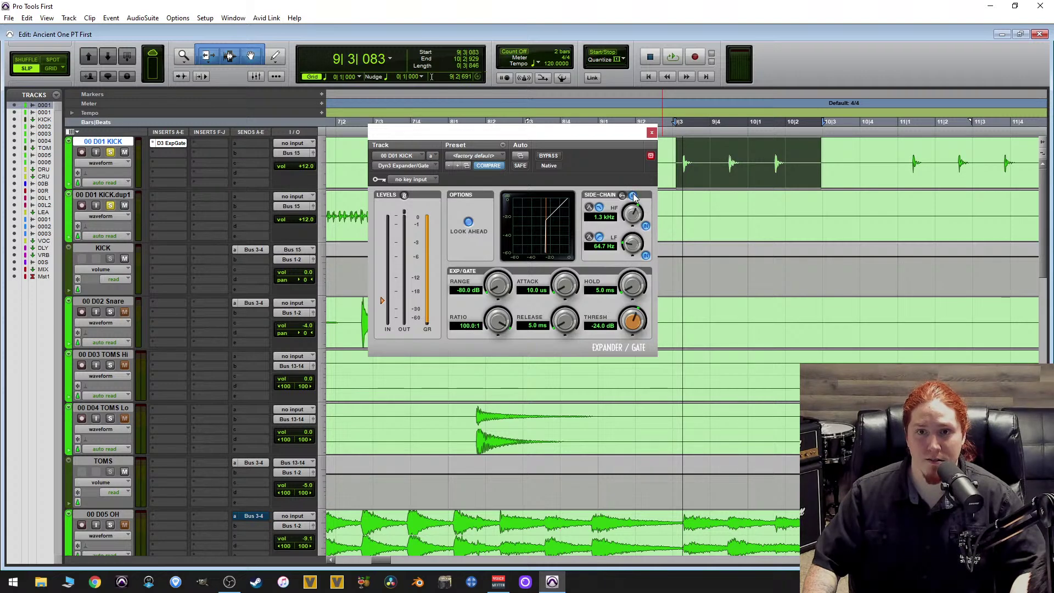
Lower the gate's threshold to -26.5 dB while looping the selected kick hits.
key(space)
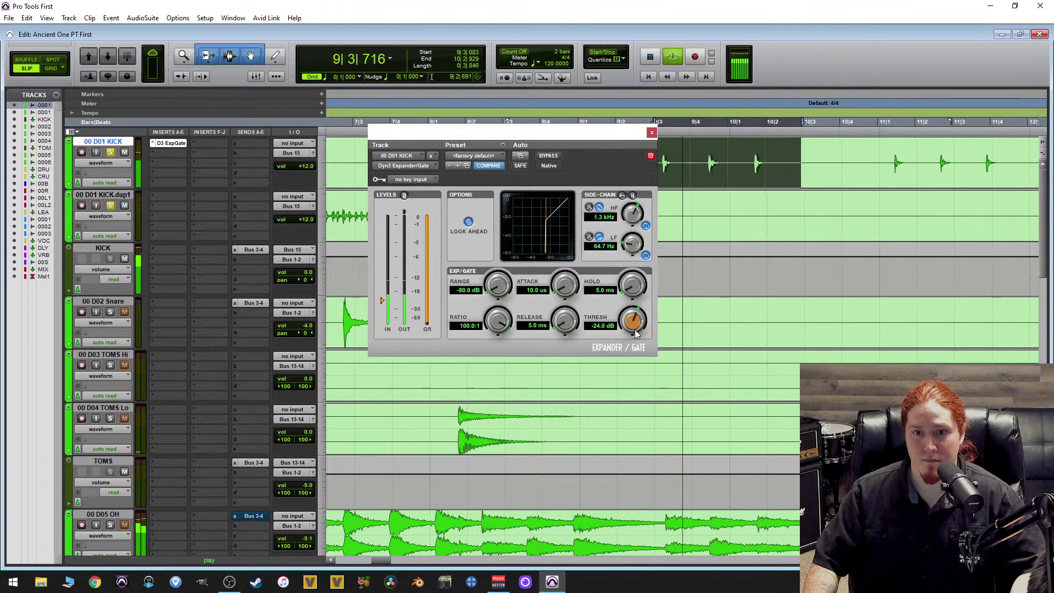
drag(632, 321, 623, 344)
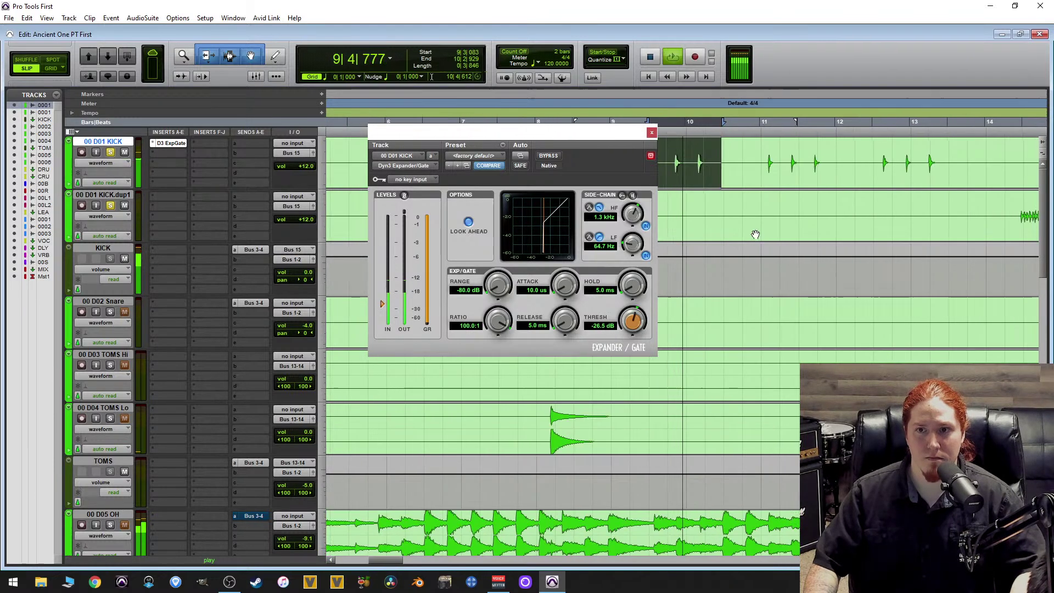
scroll(748, 193, down, 3)
key(space)
Shift the gate window clear of the clips, select the KICK hits from 24|1|596 to 25|1|131 and audition them through the gate.
scroll(727, 154, up, 2)
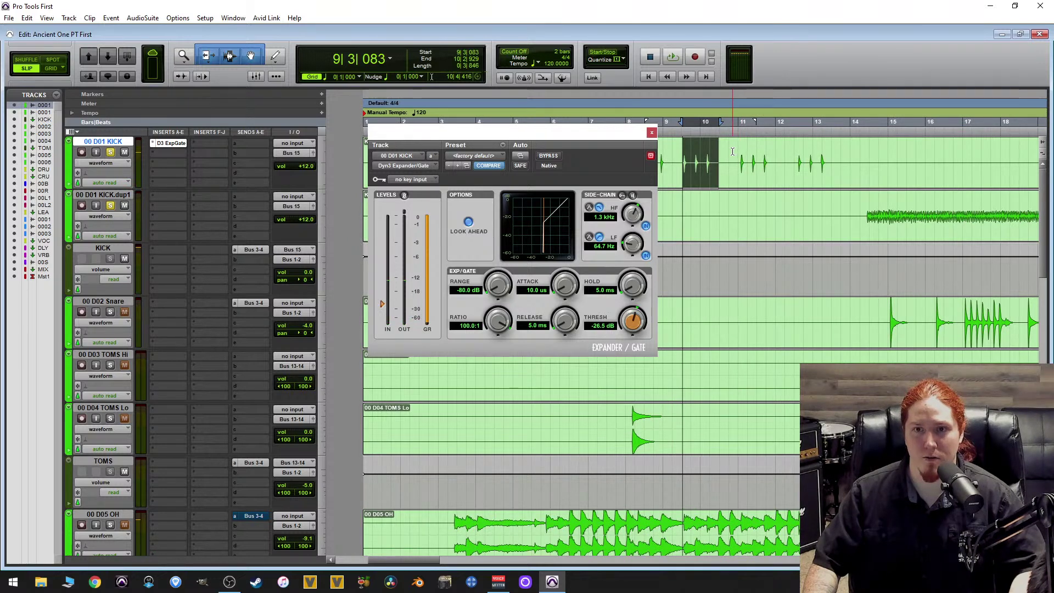
drag(735, 152, 740, 153)
scroll(772, 147, down, 1)
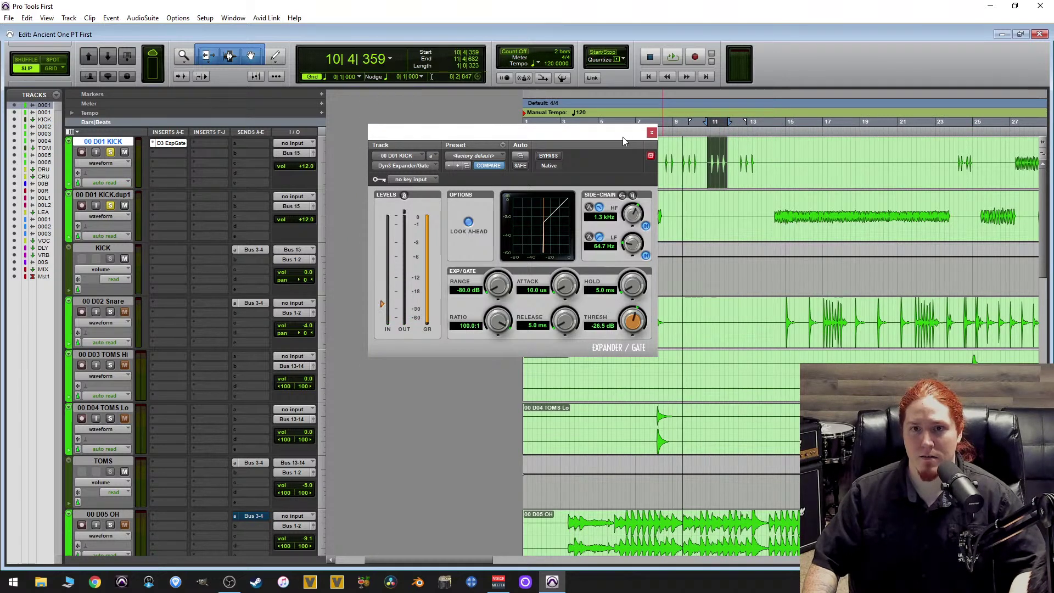
drag(623, 137, 554, 125)
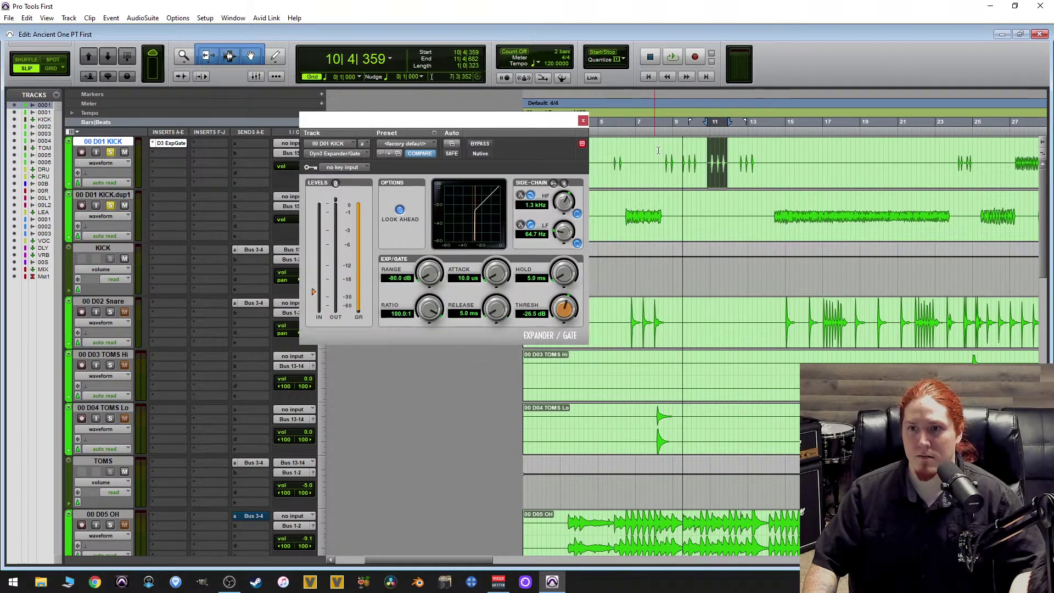
click(961, 154)
key(ctrl+])
key(ctrl+])
key(ctrl+])
drag(640, 156, 763, 160)
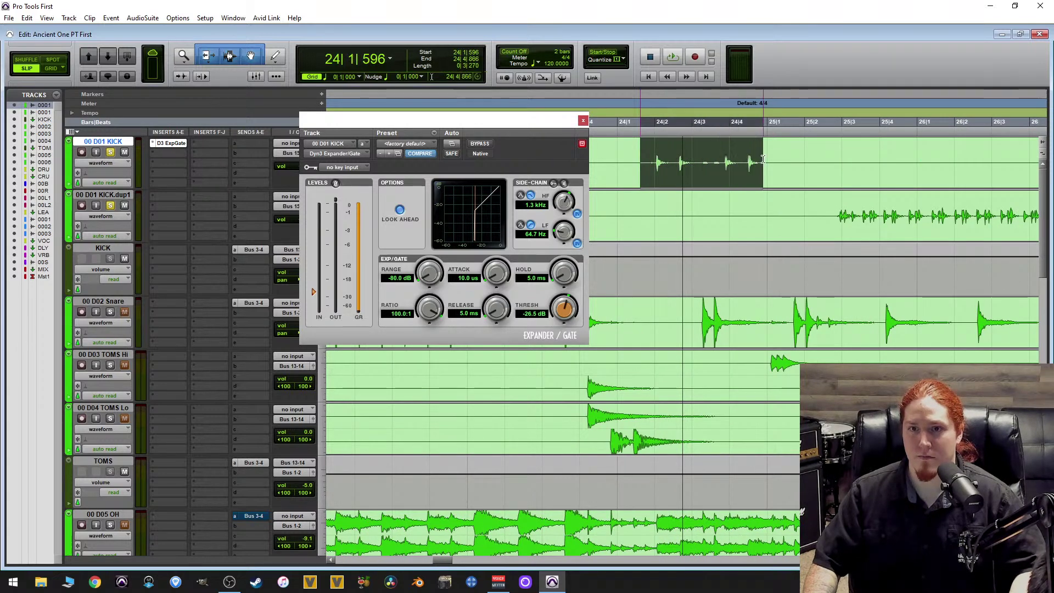
key(space)
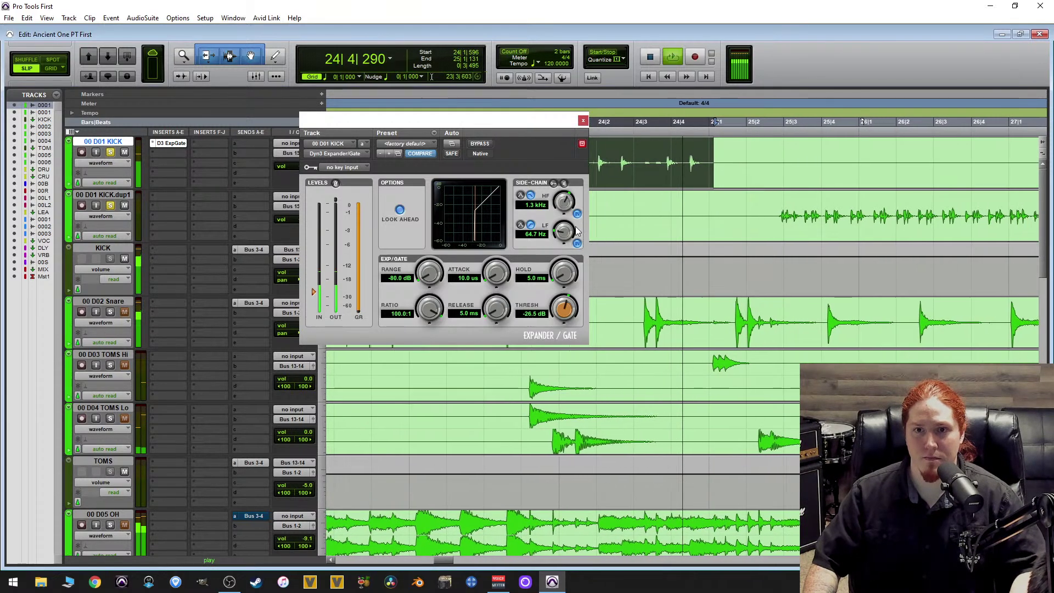
key(space)
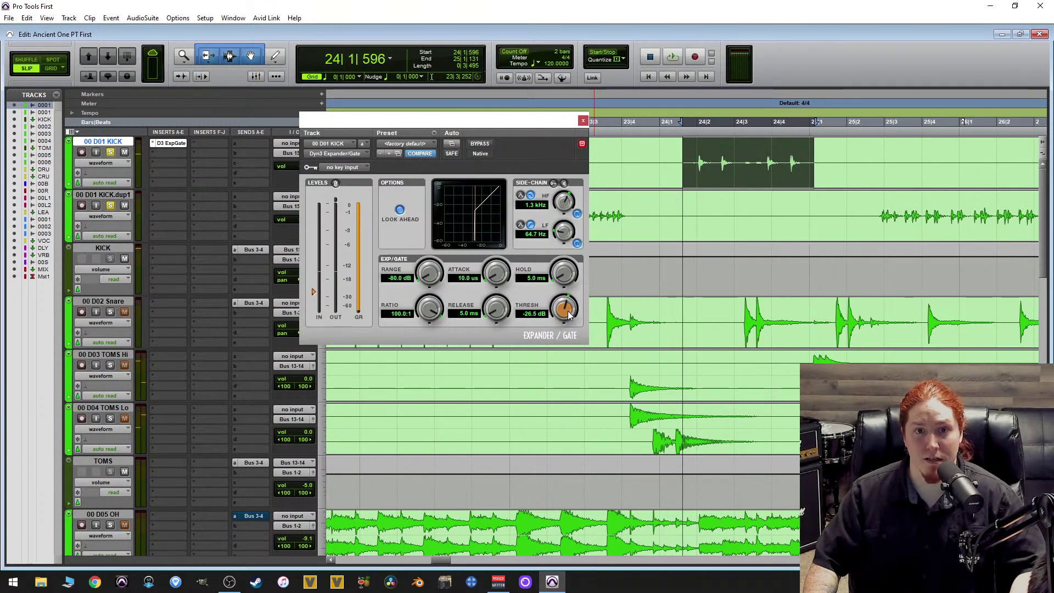
Lower the gate's threshold to -29.5 dB and audition the quieter kick hits.
mouse_move(569, 315)
mouse_down()
mouse_move(543, 337)
mouse_move(571, 319)
mouse_up()
key(space)
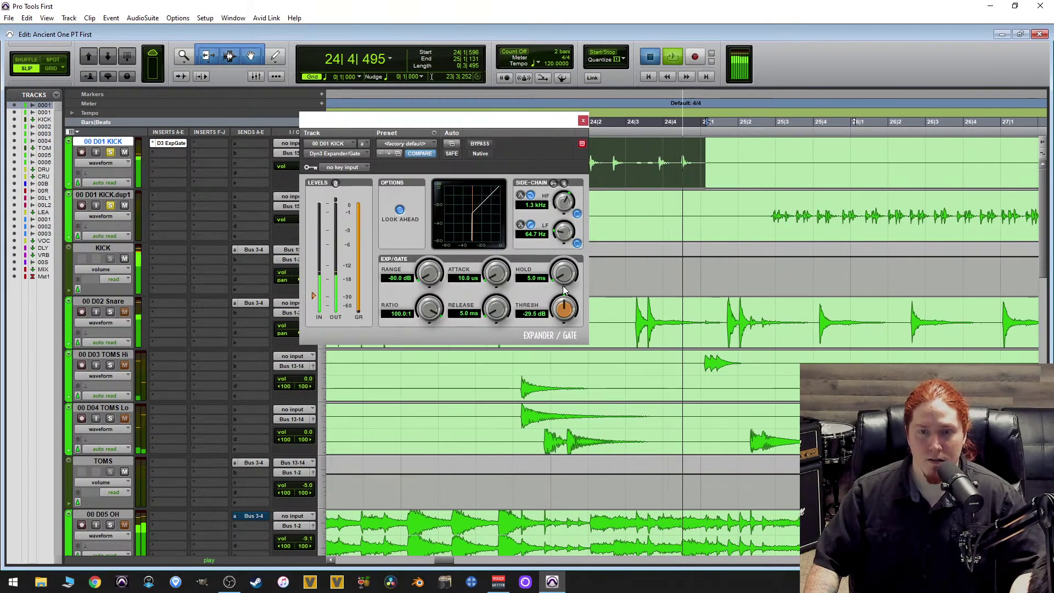
key(space)
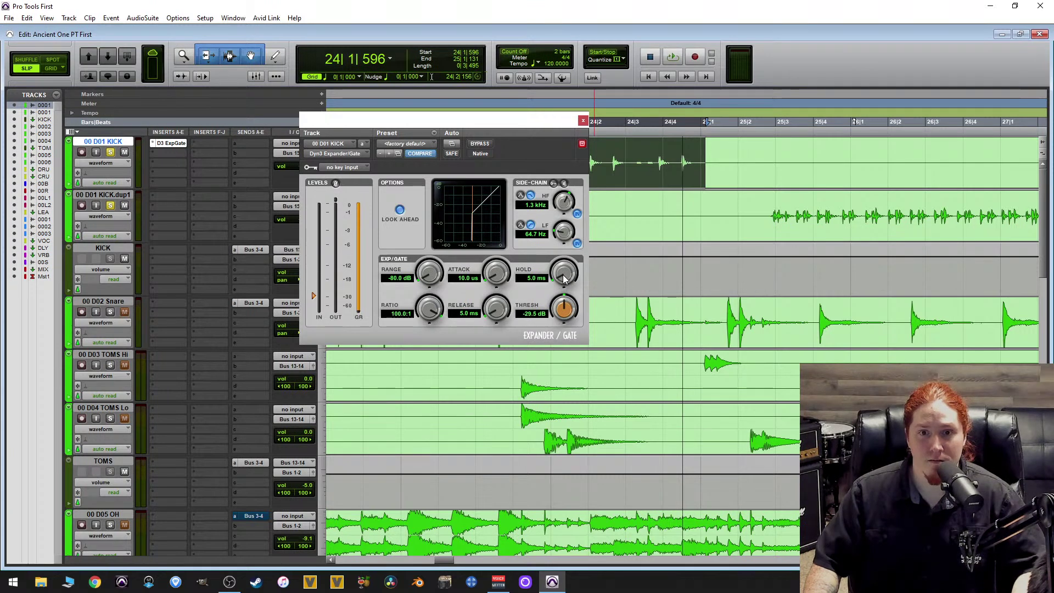
Raise the gate's hold time to about 17.2 ms while the selection loops.
key(space)
drag(564, 278, 579, 267)
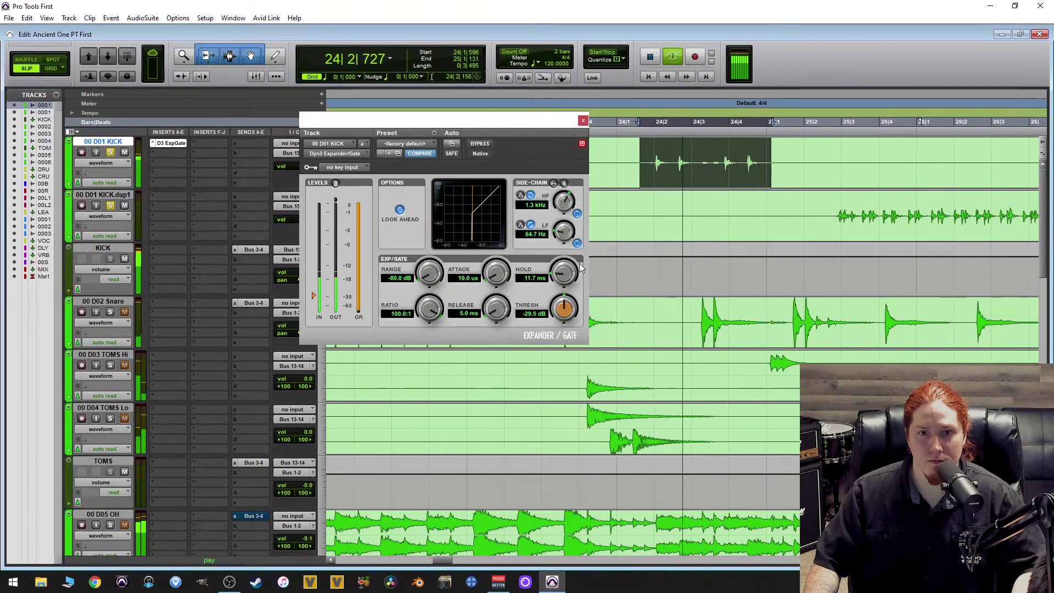
mouse_move(580, 266)
mouse_down()
mouse_move(592, 254)
mouse_move(578, 268)
mouse_up()
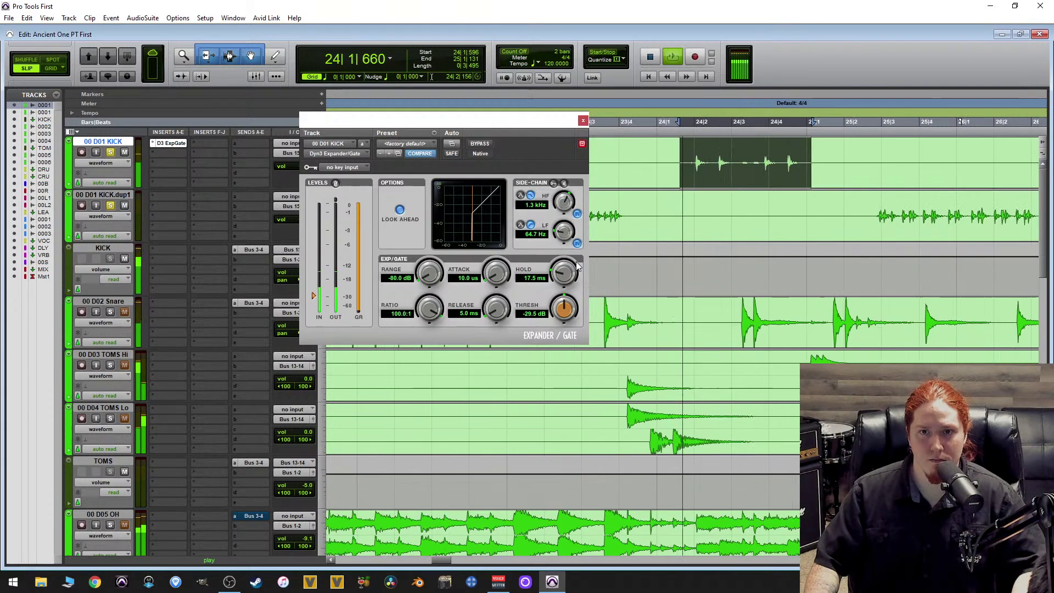
Tune the gate's release by ear over the looping selection, settling on 49.3 ms.
drag(498, 315, 513, 294)
drag(531, 239, 469, 313)
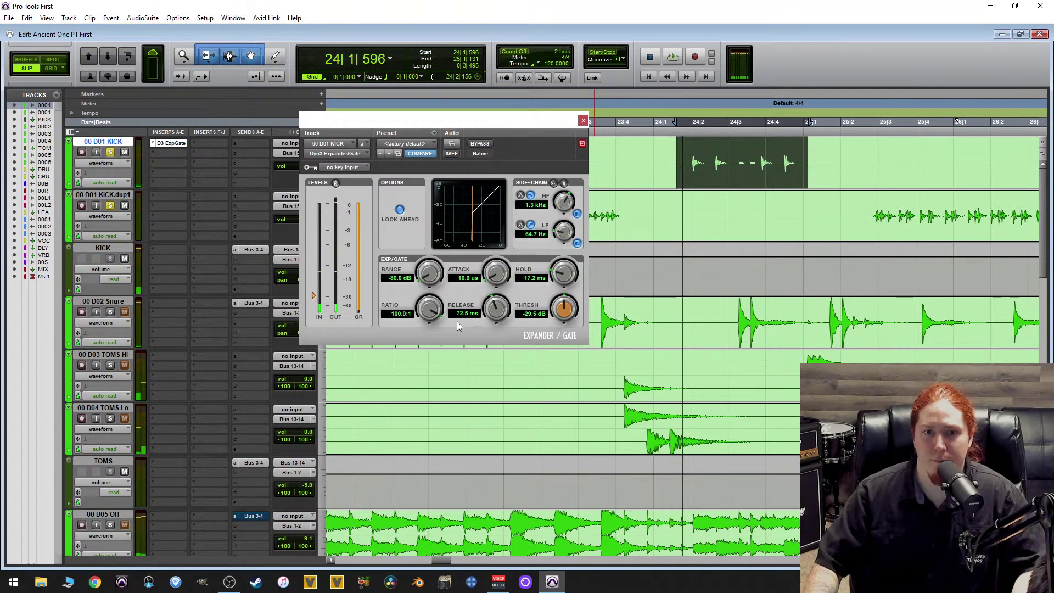
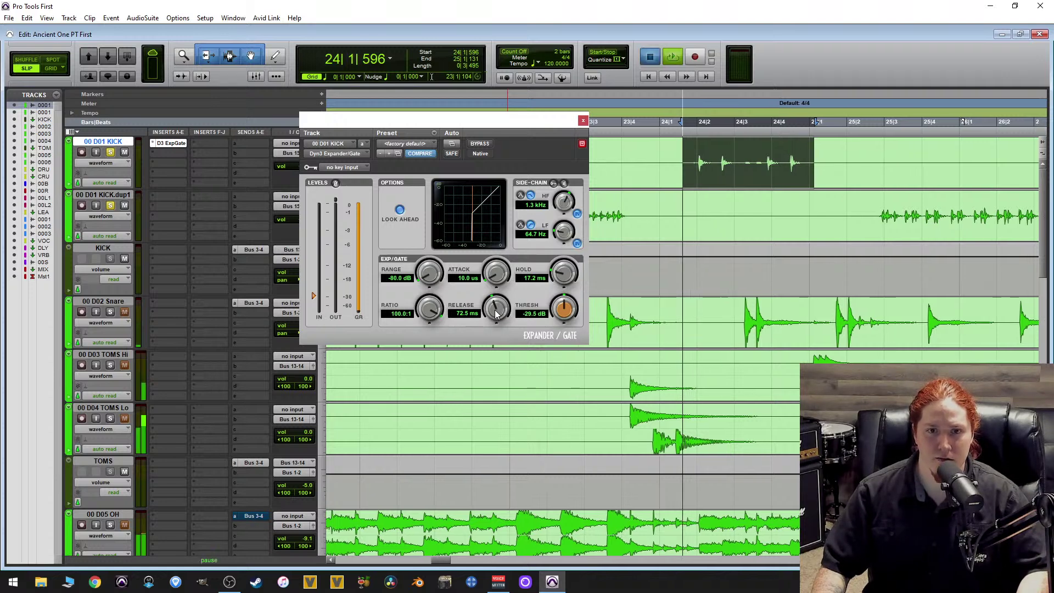
key(space)
drag(495, 313, 471, 311)
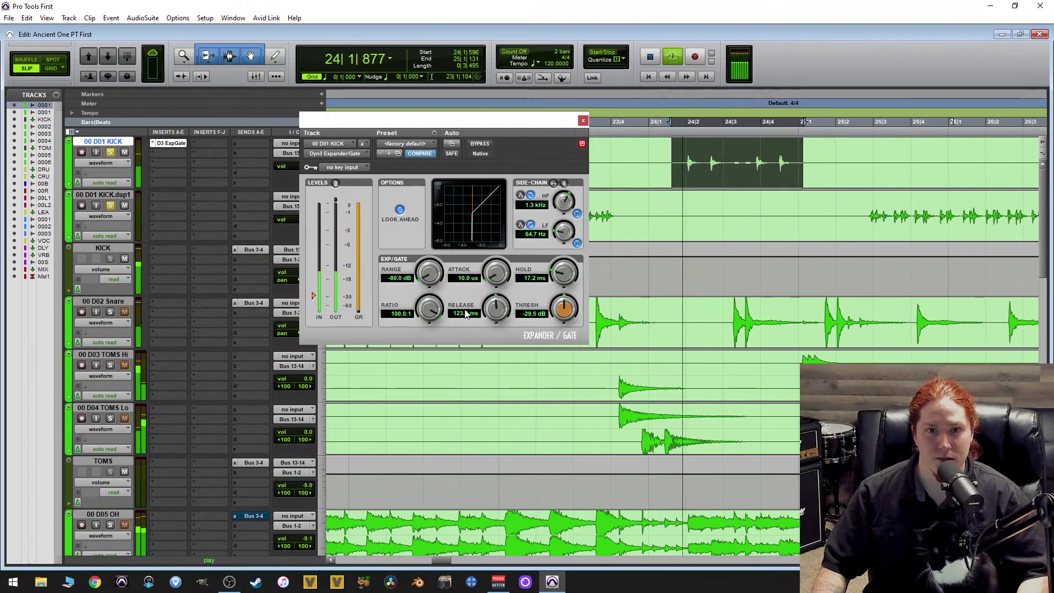
drag(463, 314, 440, 327)
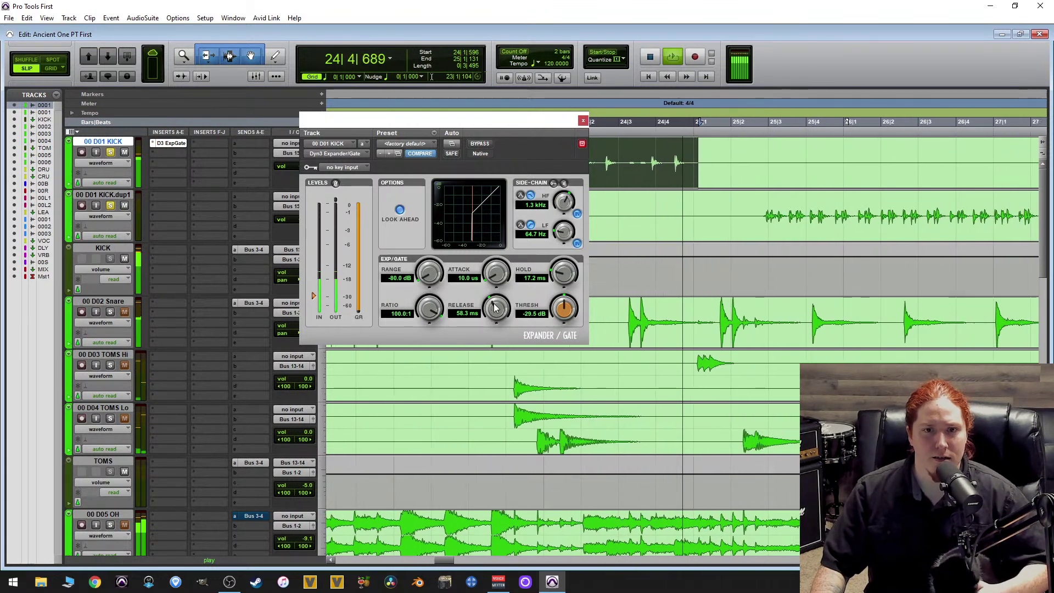
drag(494, 307, 501, 338)
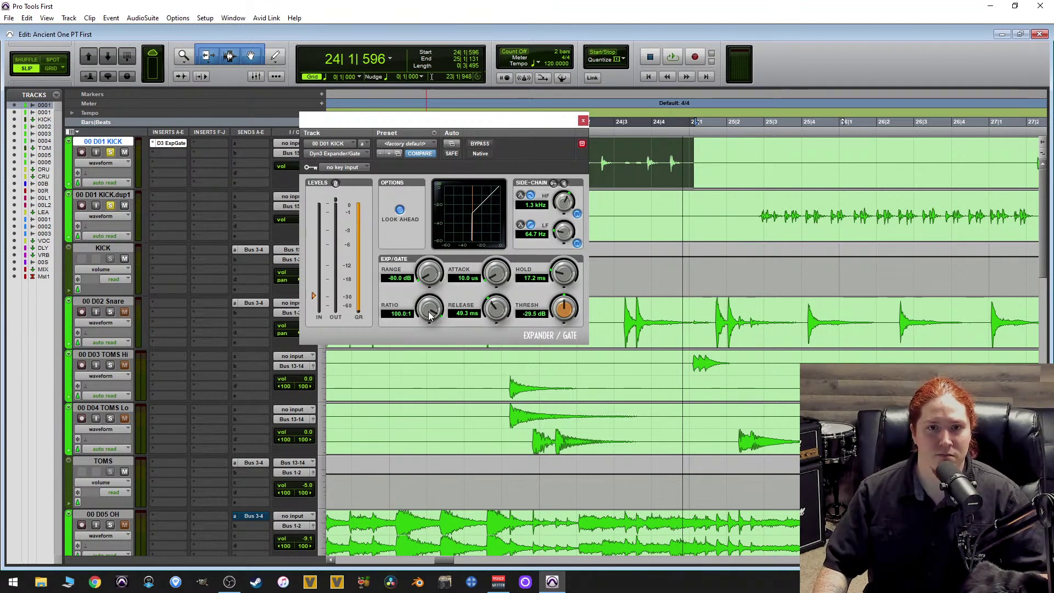
Try a softer gate ratio of about 7.6:1 and return it to 100:1.
key(space)
drag(430, 315, 421, 370)
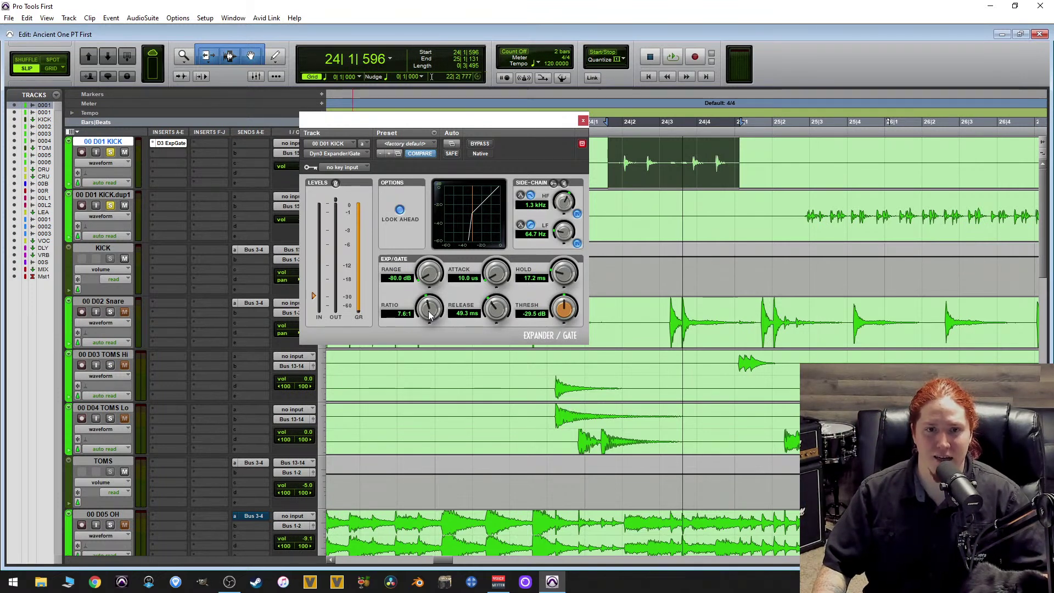
drag(423, 293, 447, 163)
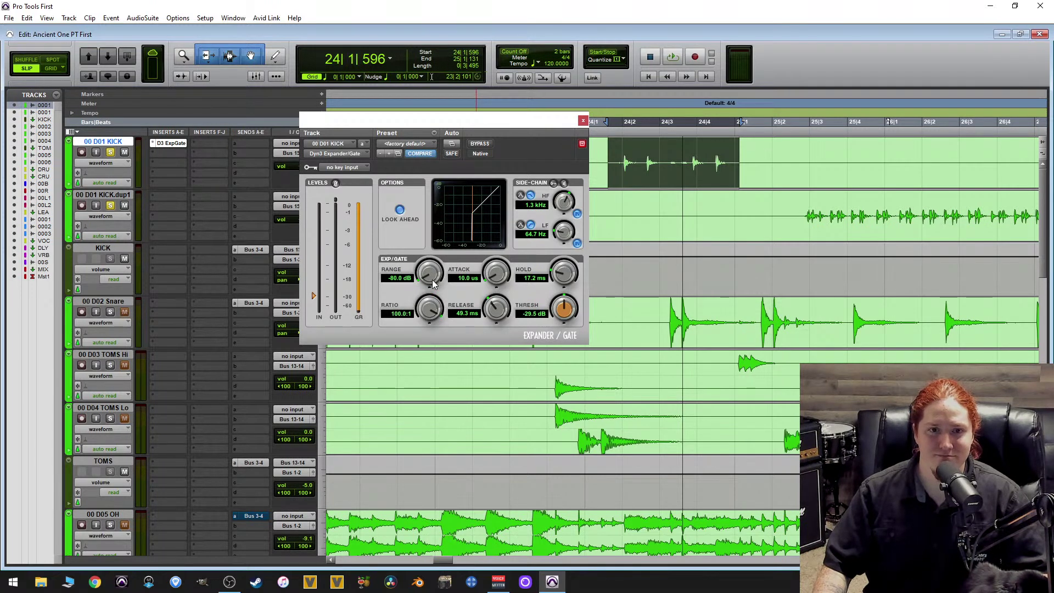
Audition the gate with its range reduced to about -16.8 dB and return it to -80 dB.
key(space)
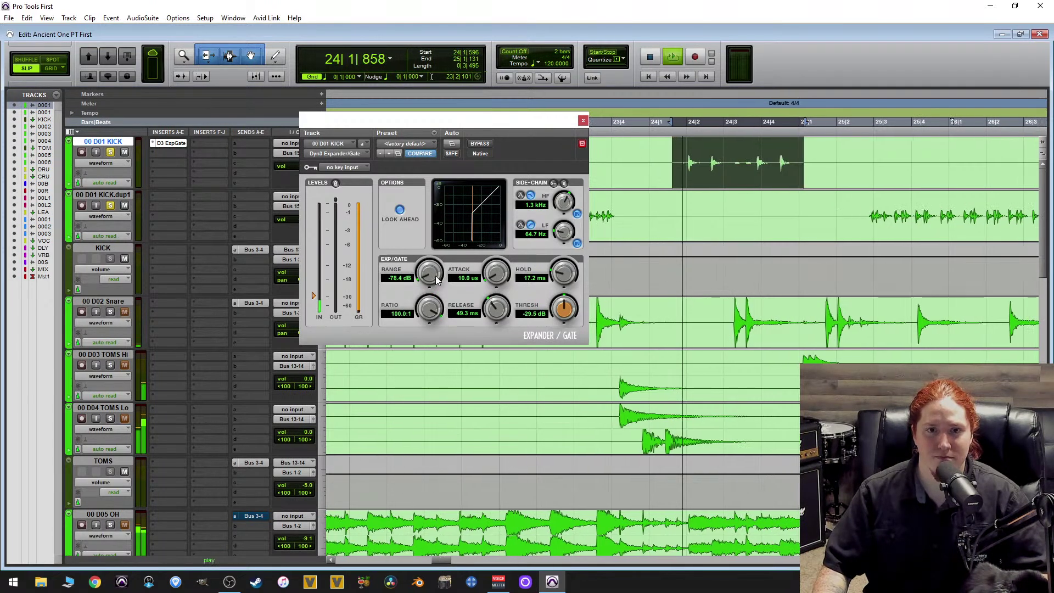
drag(435, 282, 459, 237)
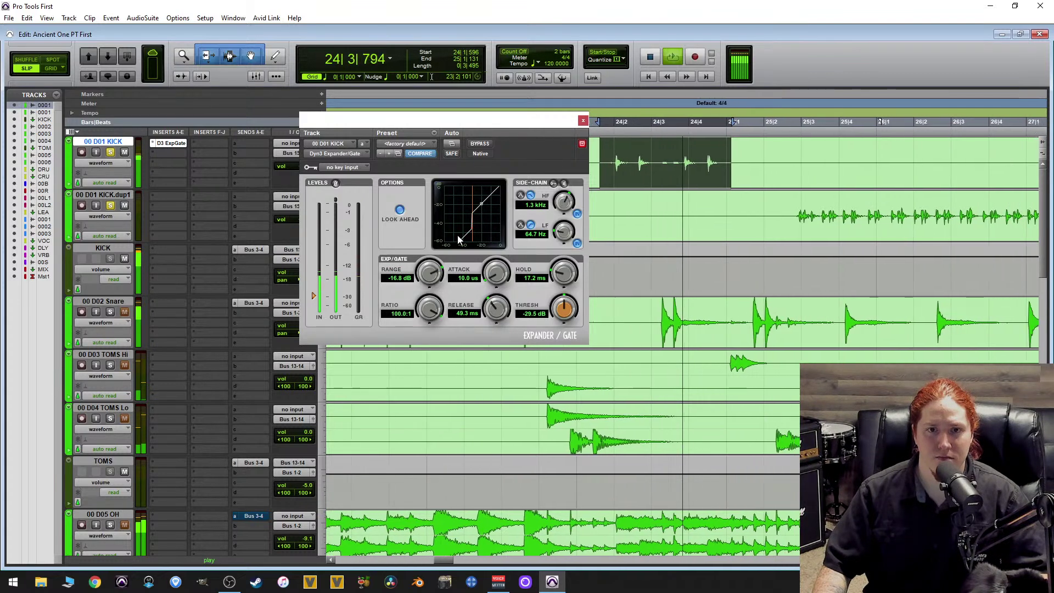
drag(457, 240, 456, 307)
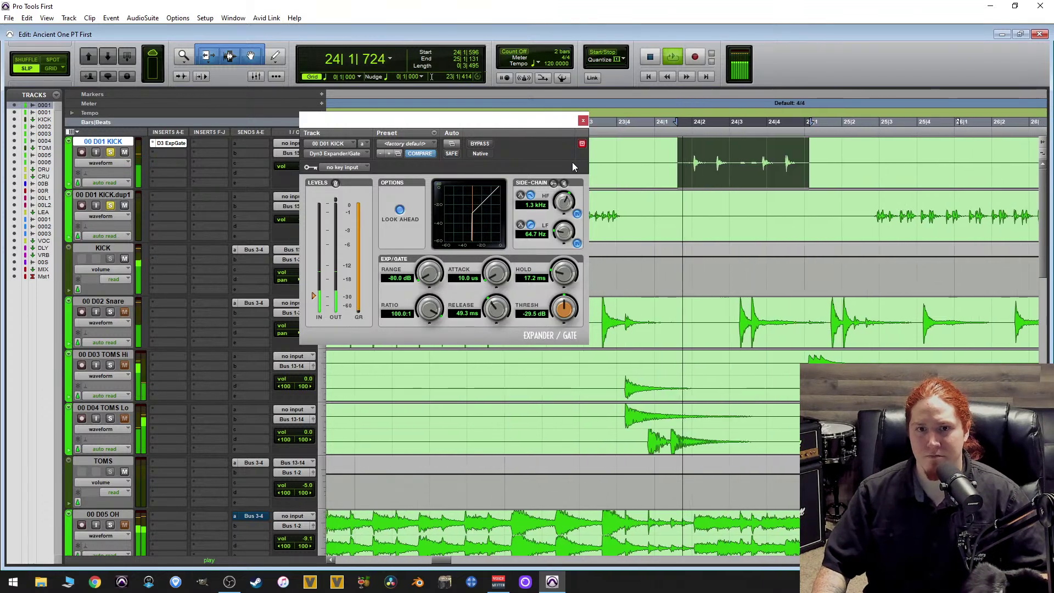
Close the gate's window, stop playback and select the fast kick pattern on 00 D01 KICK.dup1 from about 25|2|619 to 27|2|293.
click(583, 121)
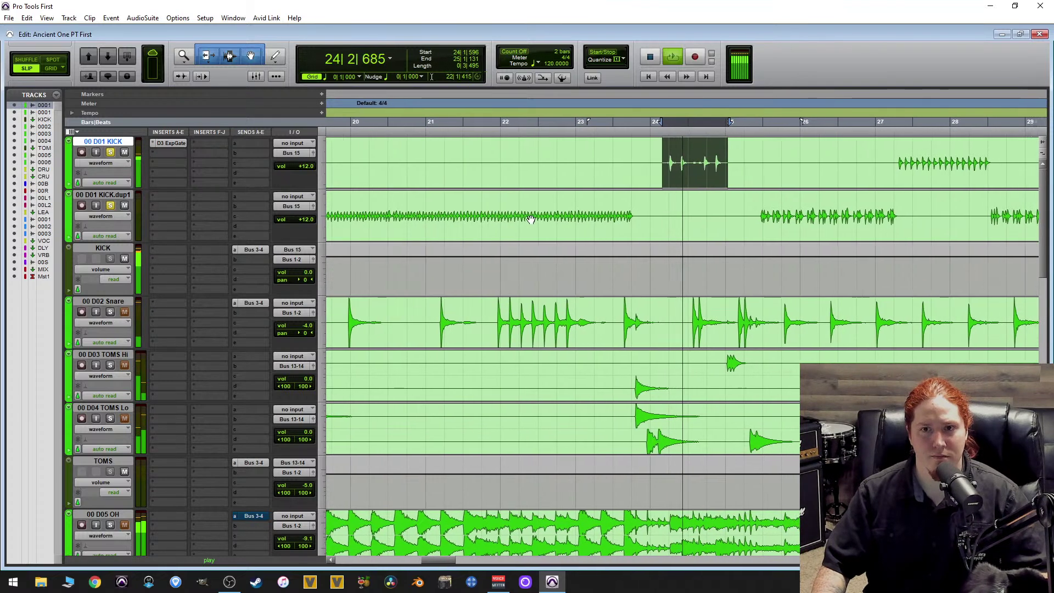
key(space)
key(ctrl+bracketleft)
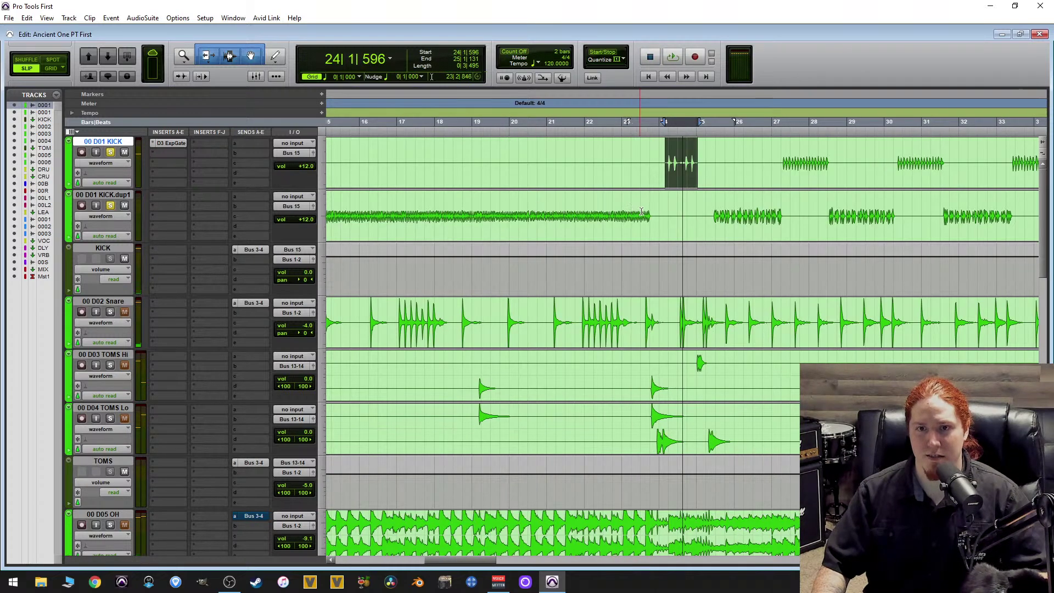
click(723, 206)
key(ctrl+bracketright)
key(ctrl+bracketright)
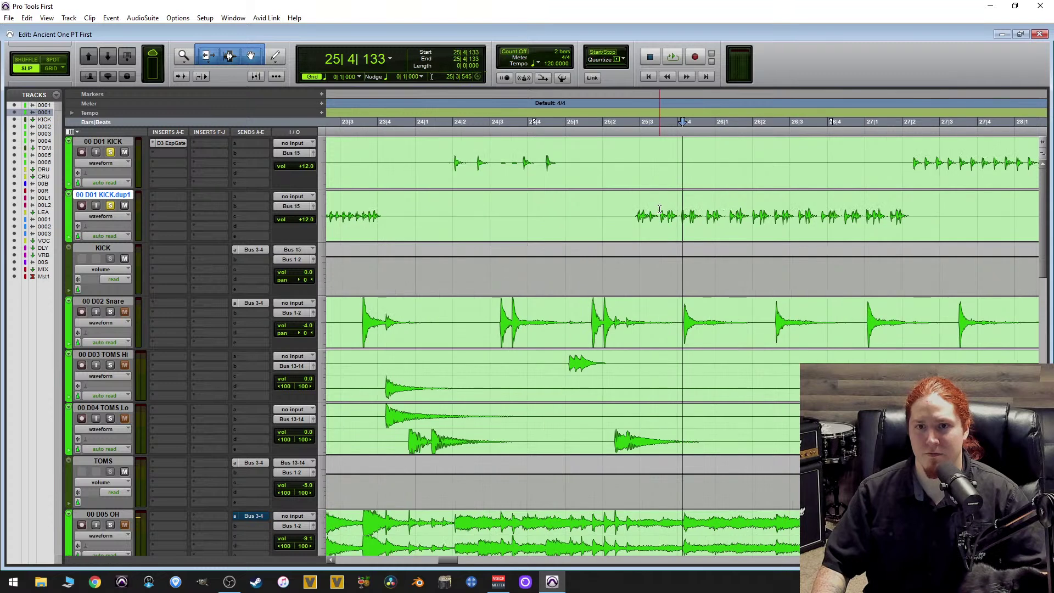
drag(627, 202, 913, 205)
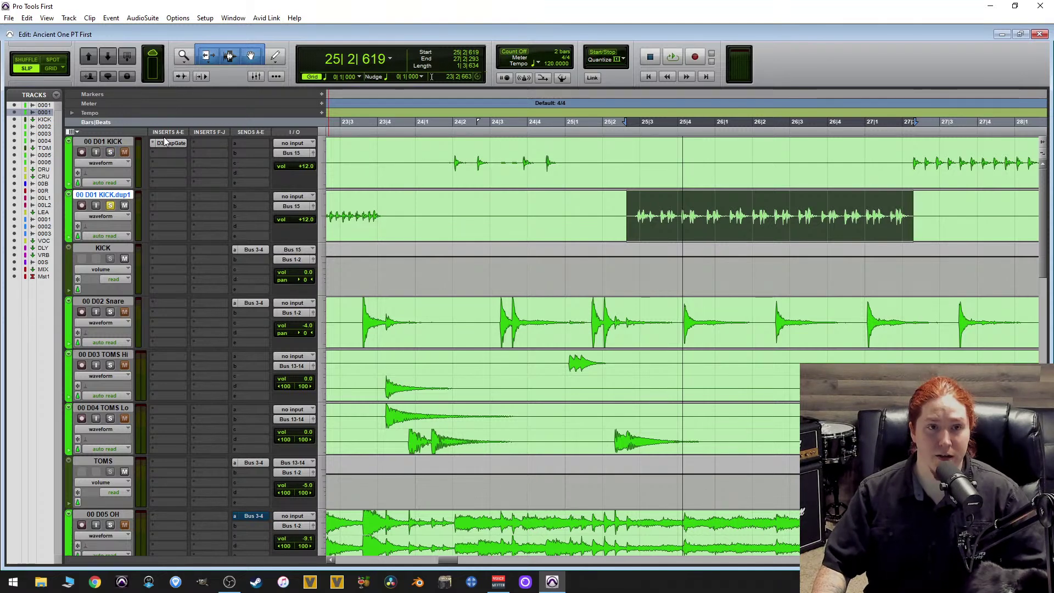
Copy the Expander/Gate insert from 00 D01 KICK to the first insert slot of 00 D01 KICK.dup1 and open the copy.
drag(169, 144, 169, 161)
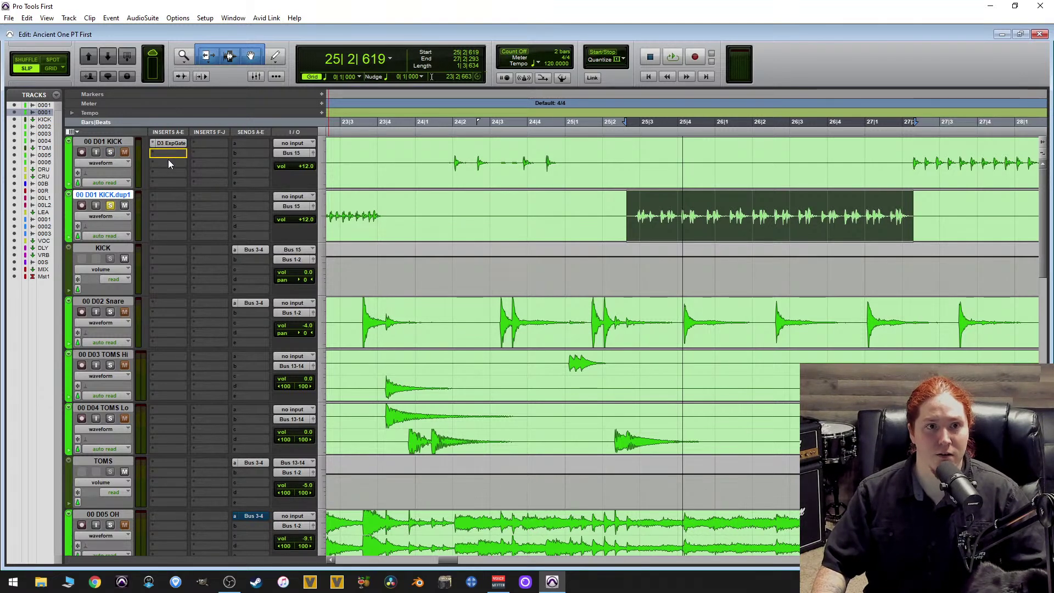
drag(166, 201, 168, 199)
click(173, 196)
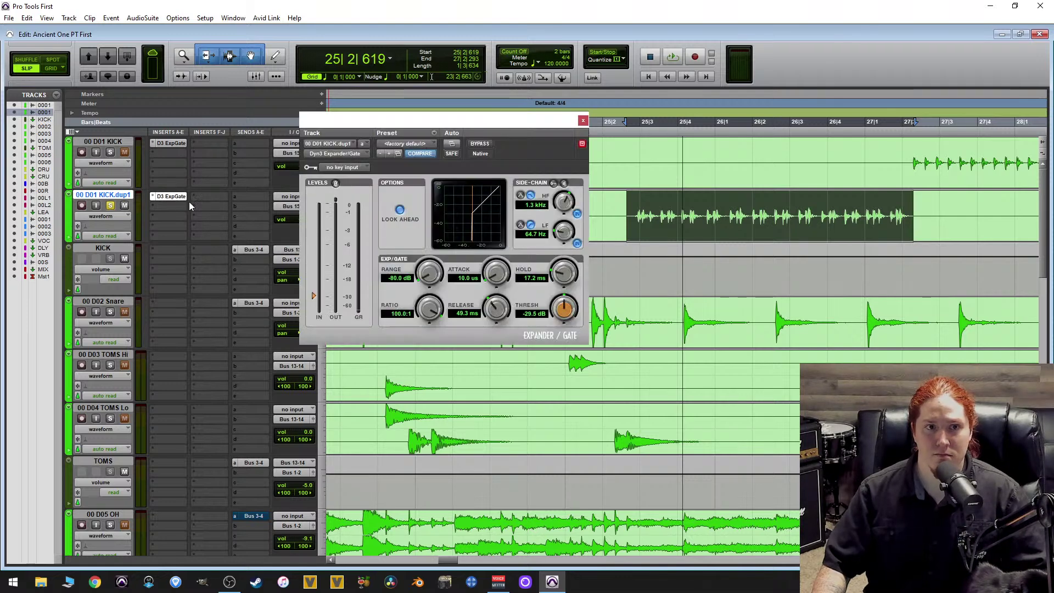
Reduce the copied gate's hold and release to 5 ms, enable side-chain listen and tune its filters to 2.8 kHz HF and 83.9 Hz LF.
key(space)
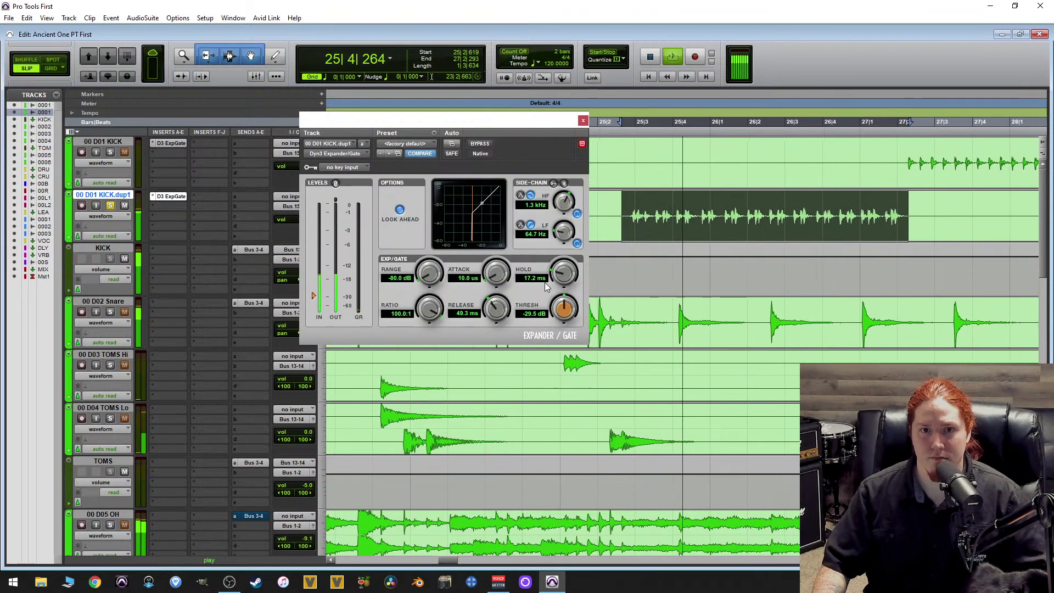
key(space)
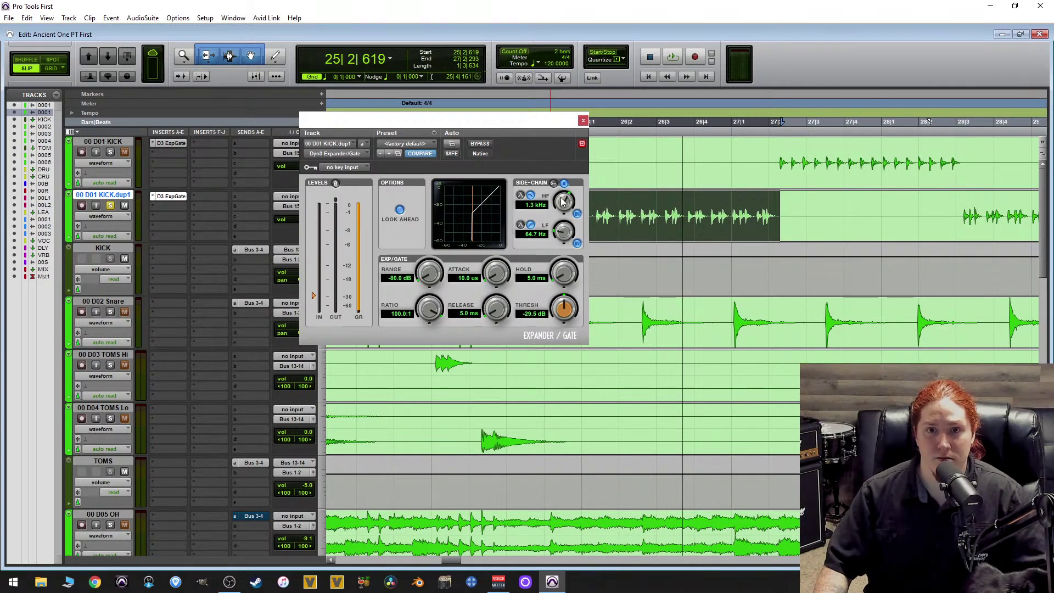
key(space)
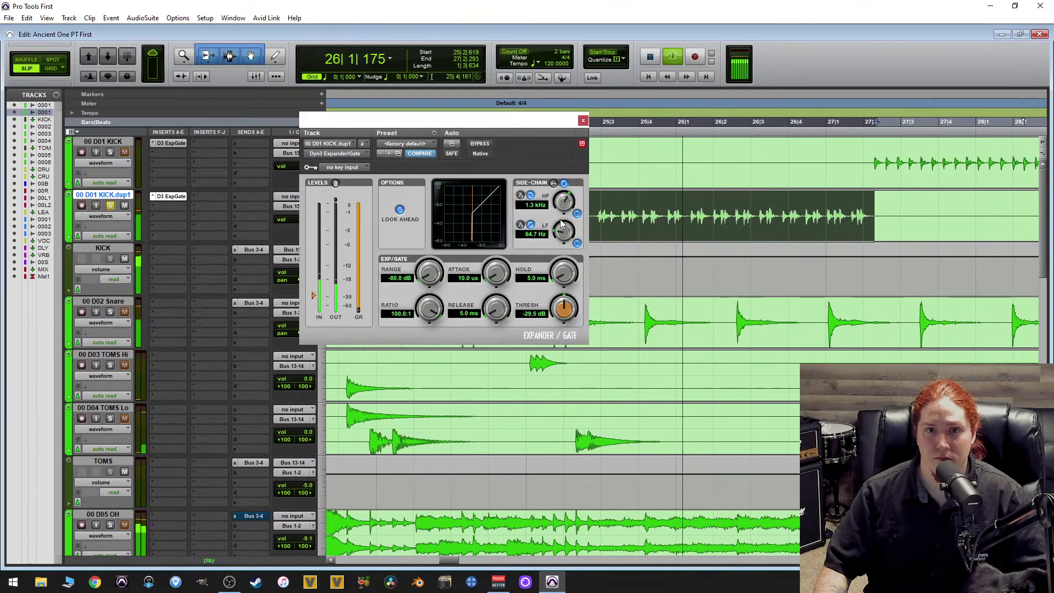
mouse_move(562, 233)
mouse_down()
mouse_move(570, 198)
mouse_move(553, 216)
mouse_move(558, 230)
mouse_up()
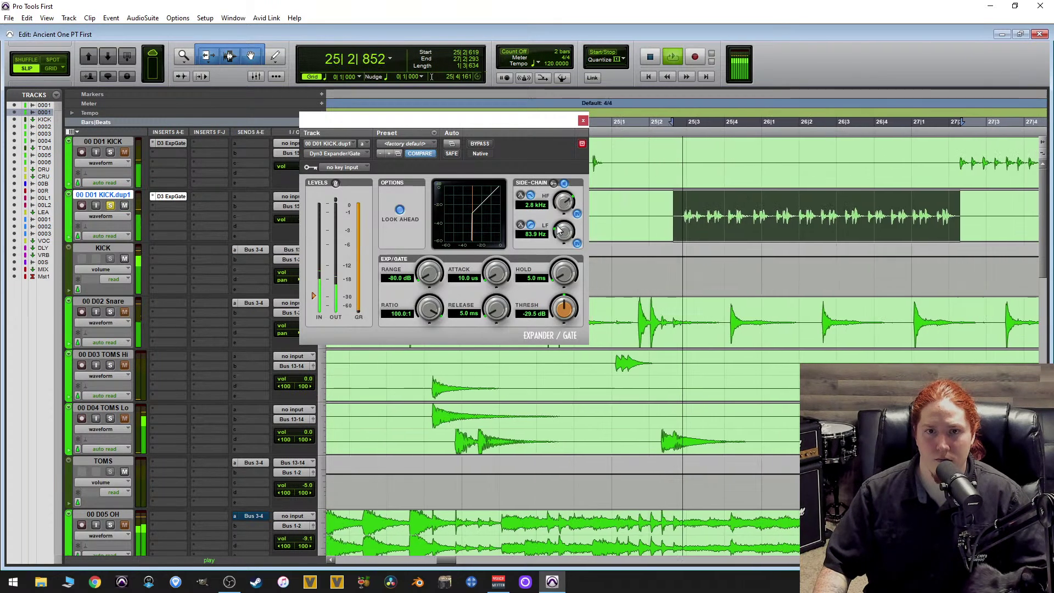
key(space)
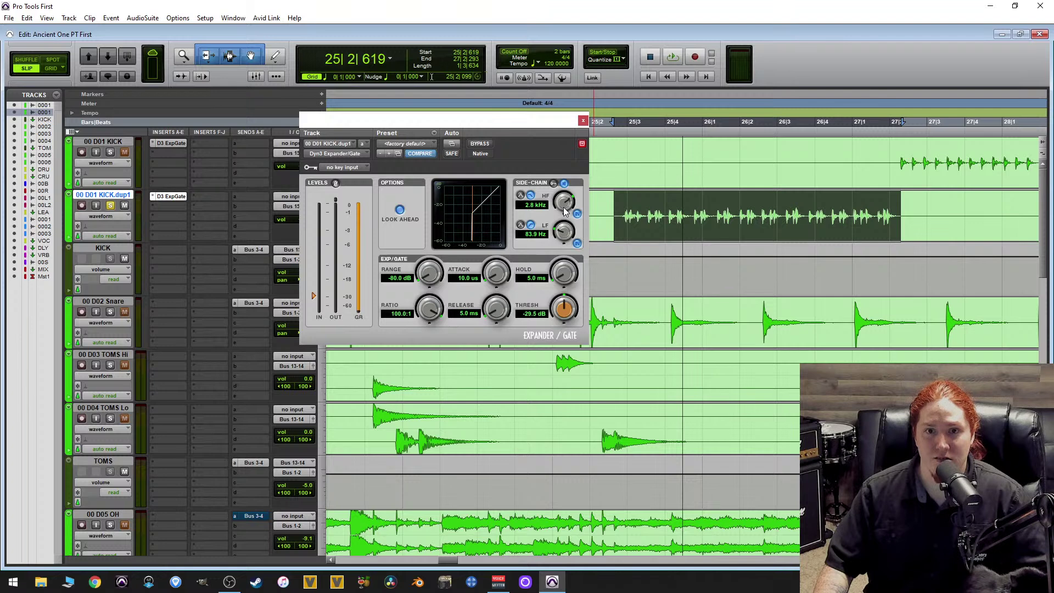
Loop the selection and set the side-chain filters to 2.4 kHz HF and 60 Hz LF.
key(space)
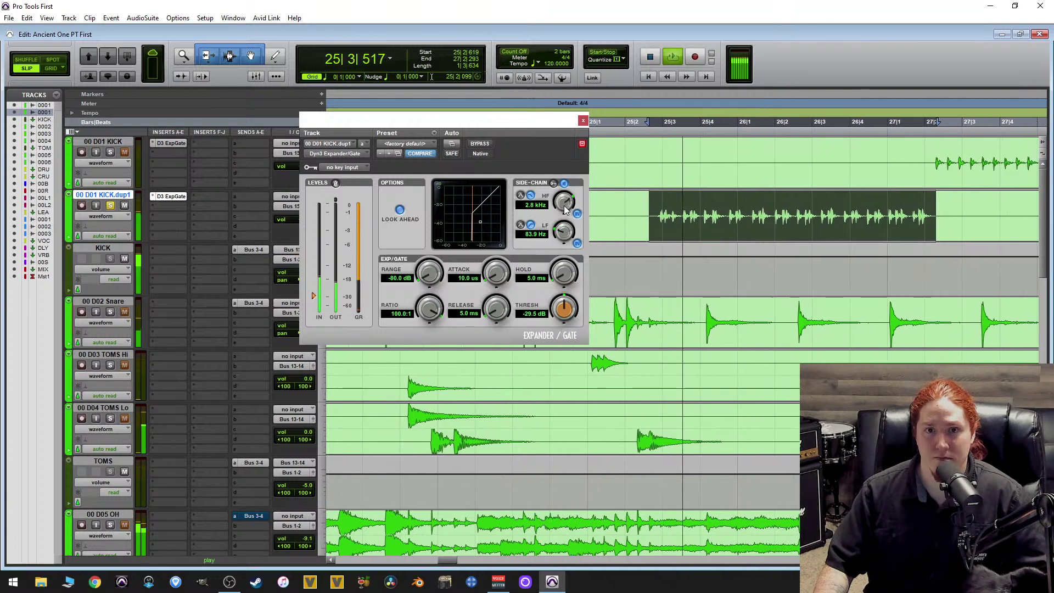
mouse_move(565, 211)
mouse_down()
mouse_move(554, 232)
mouse_move(581, 213)
mouse_up()
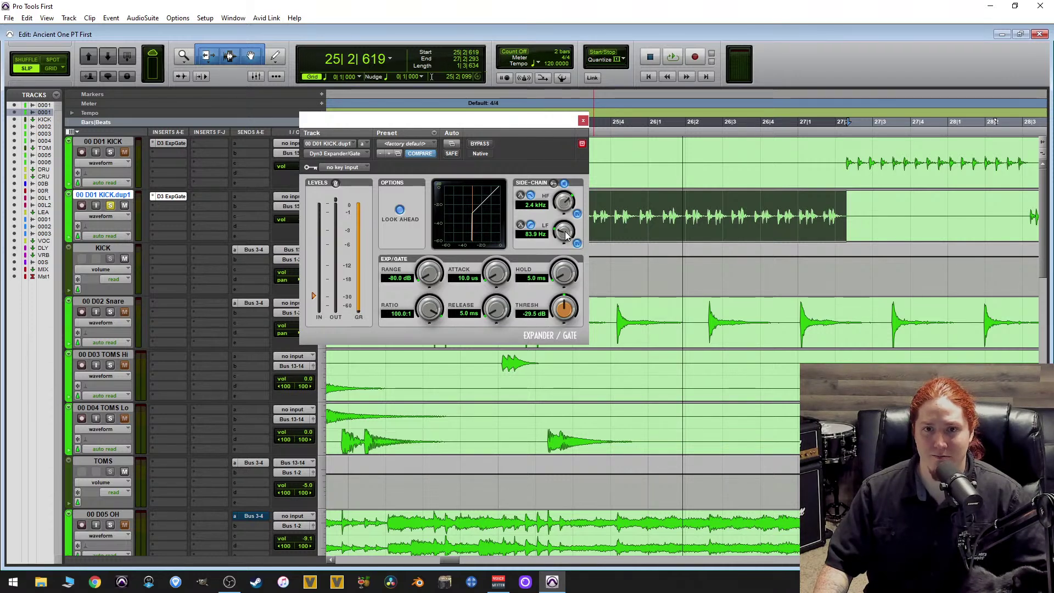
key(space)
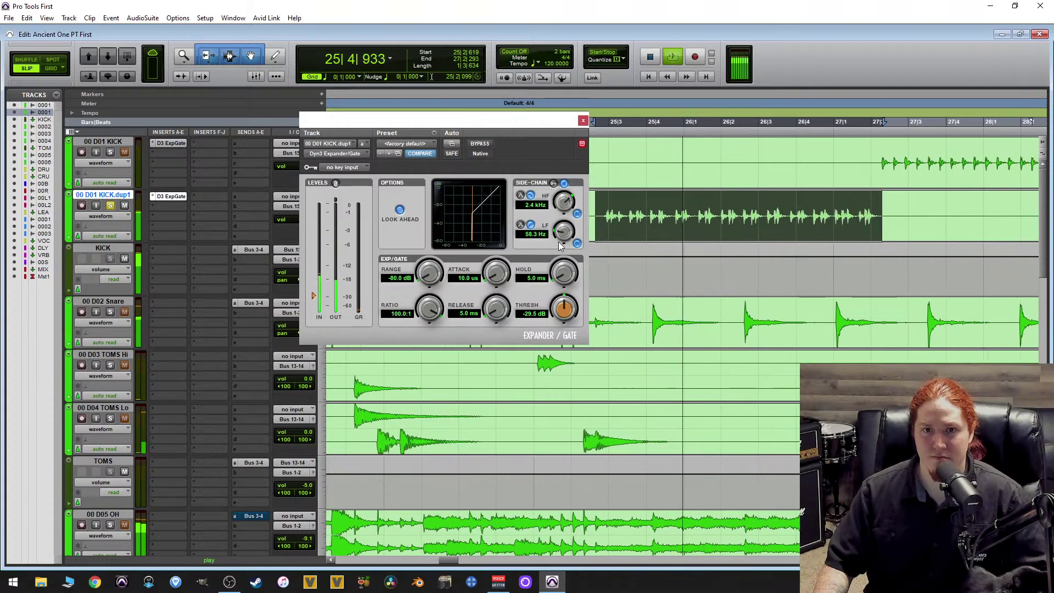
drag(559, 242, 577, 257)
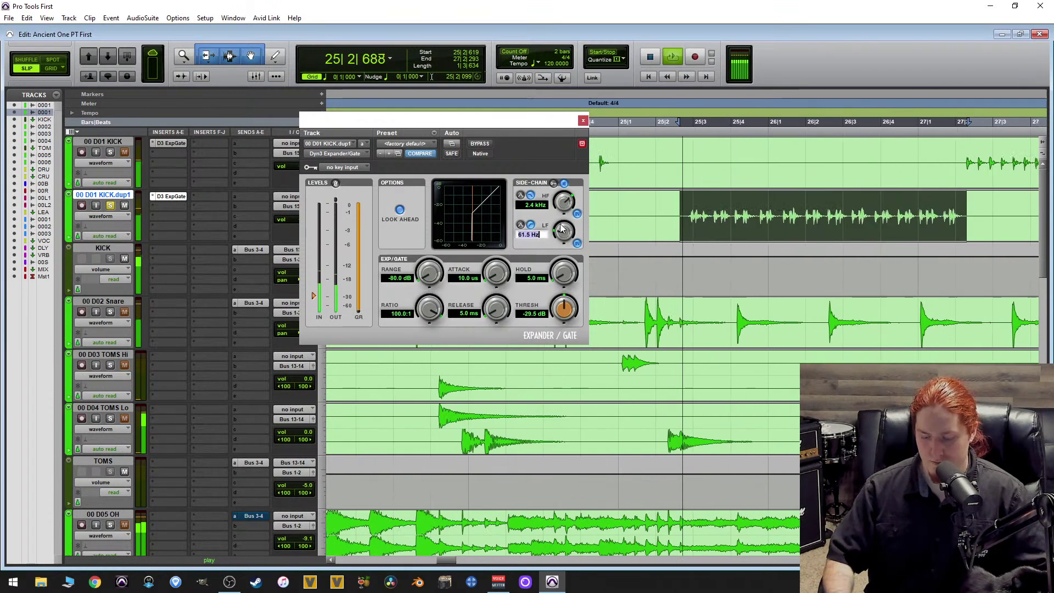
text(60)
key(Return)
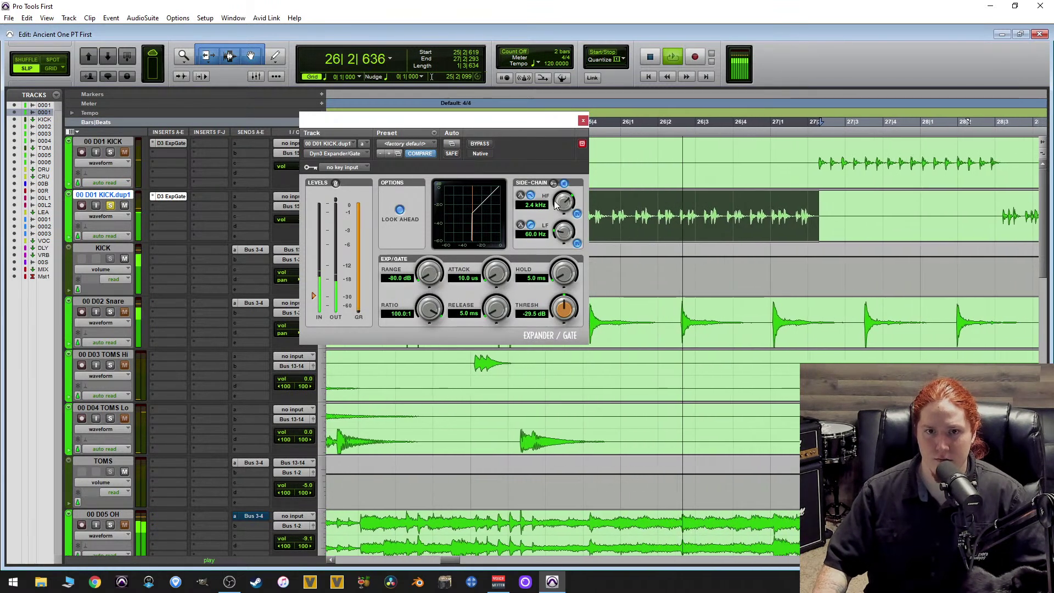
Compare the side-chain LF filter at 59, 58, 57 and 60 Hz over the looping selection, settling on 57 Hz.
click(521, 233)
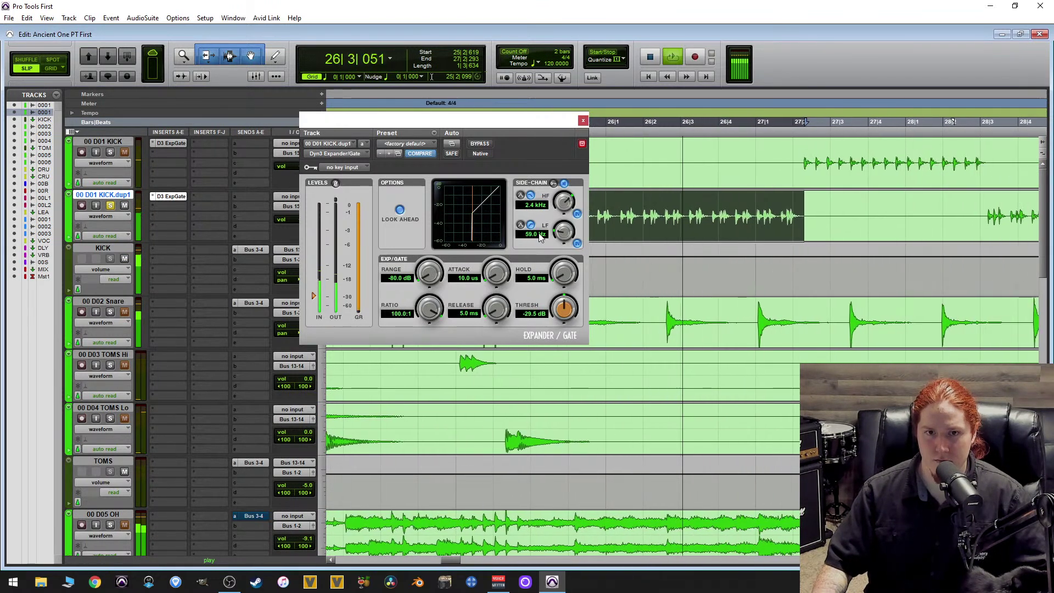
click(537, 234)
text(58)
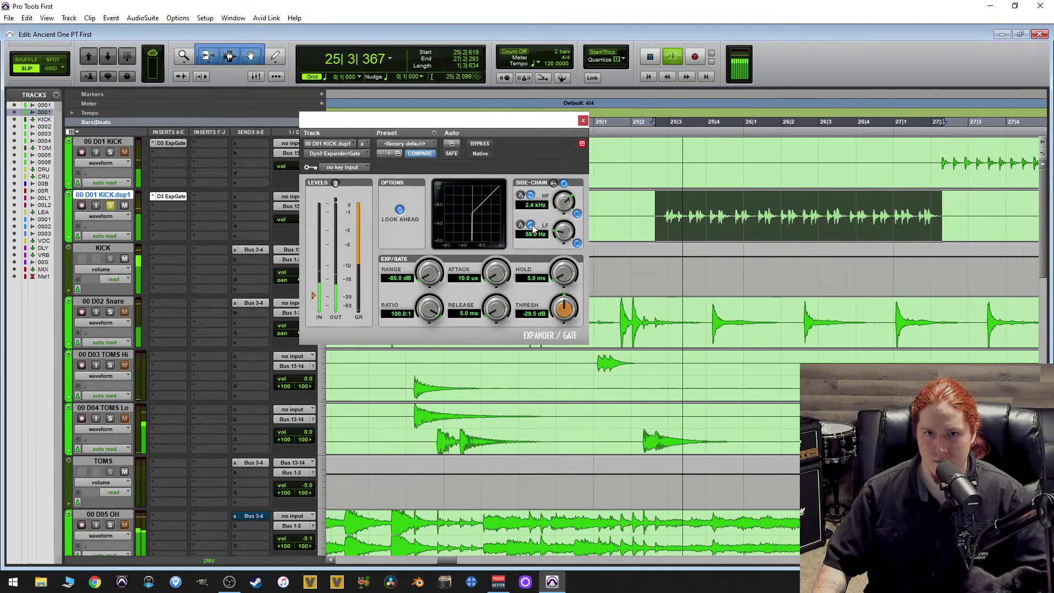
key(Return)
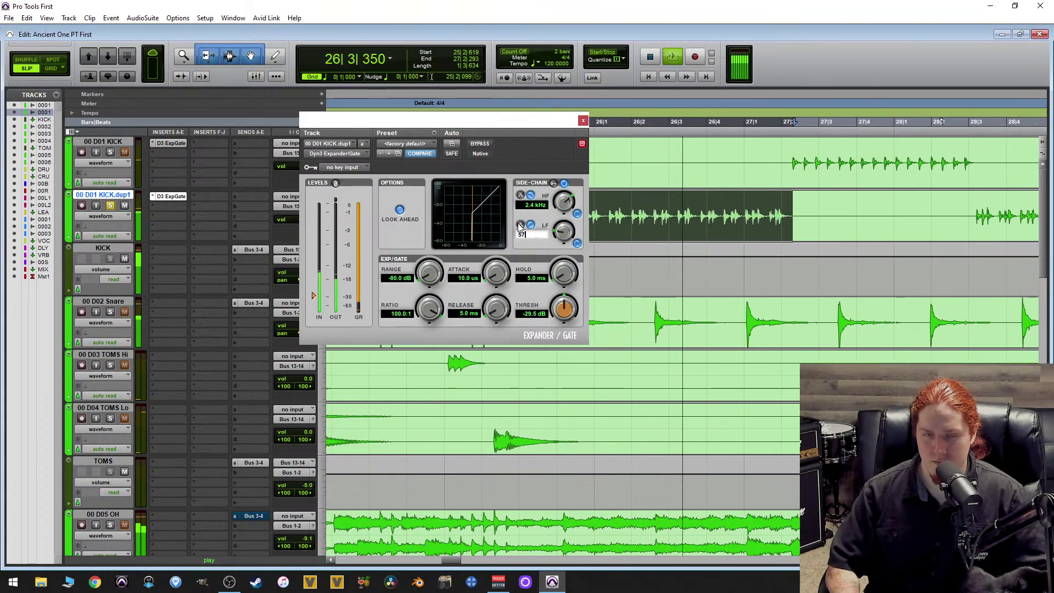
key(Return)
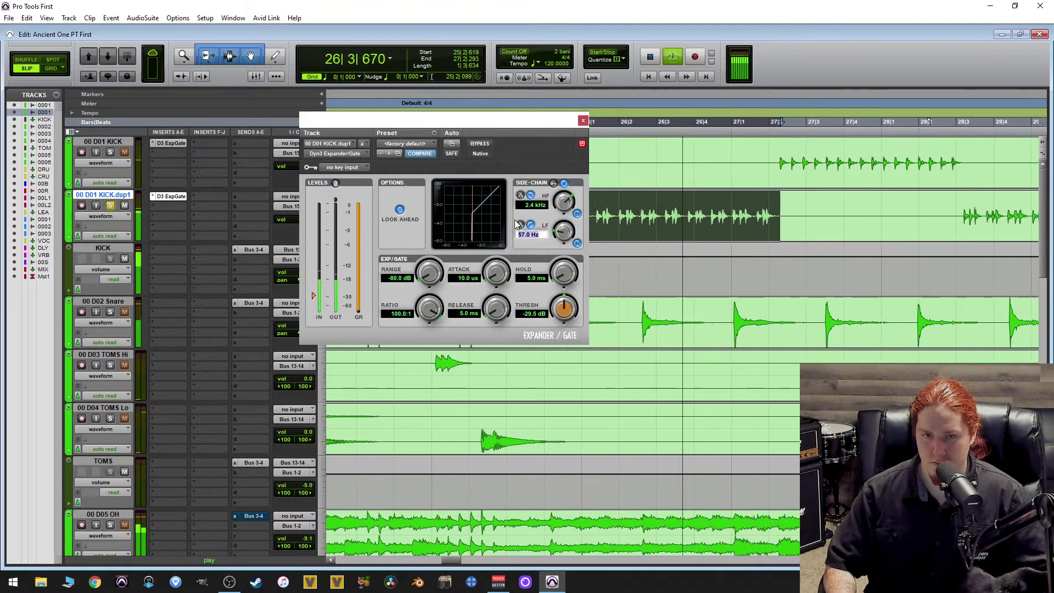
scroll(516, 220, up, 3)
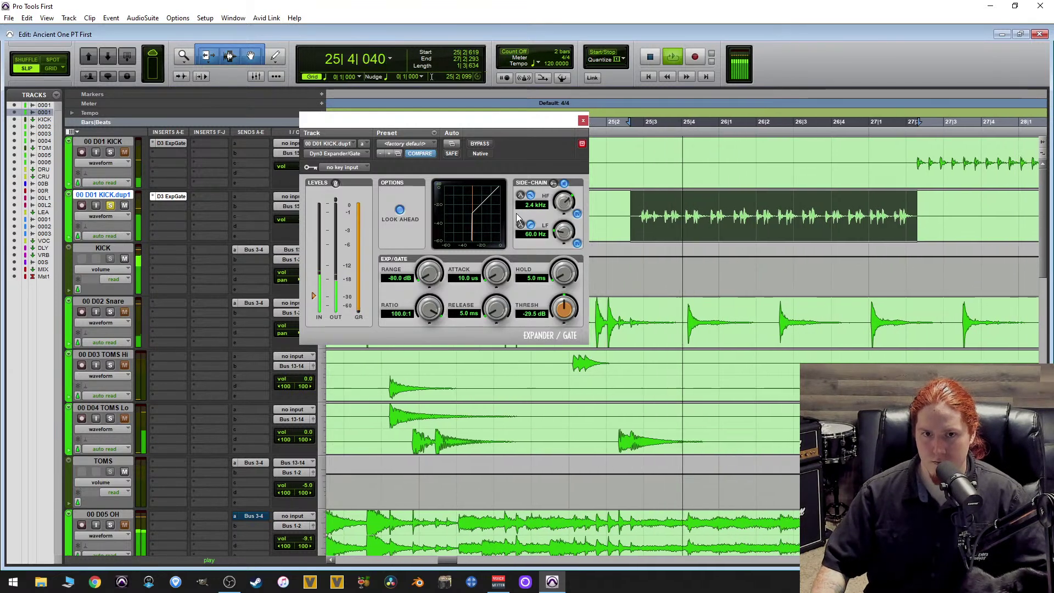
click(526, 233)
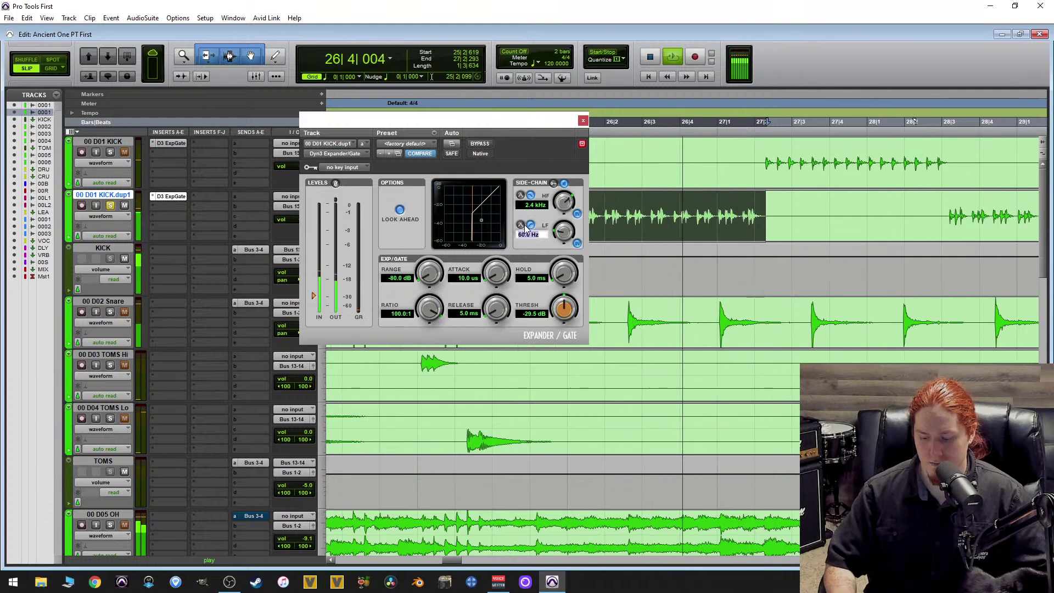
text(57)
key(Return)
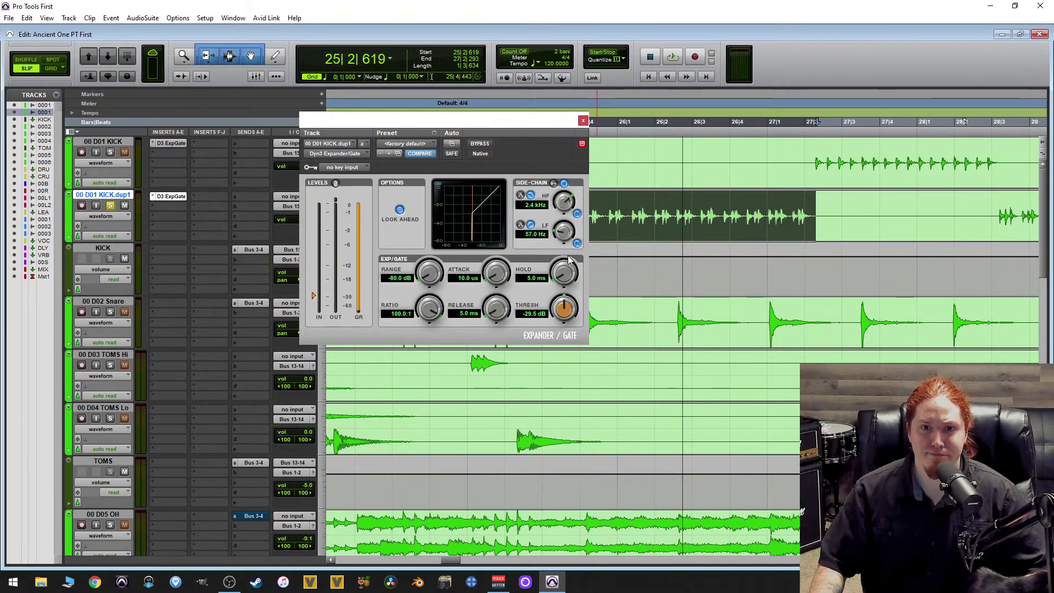
Audition the filtered side-chain, turn off side-chain listen and restart the loop.
key(space)
drag(570, 260, 592, 170)
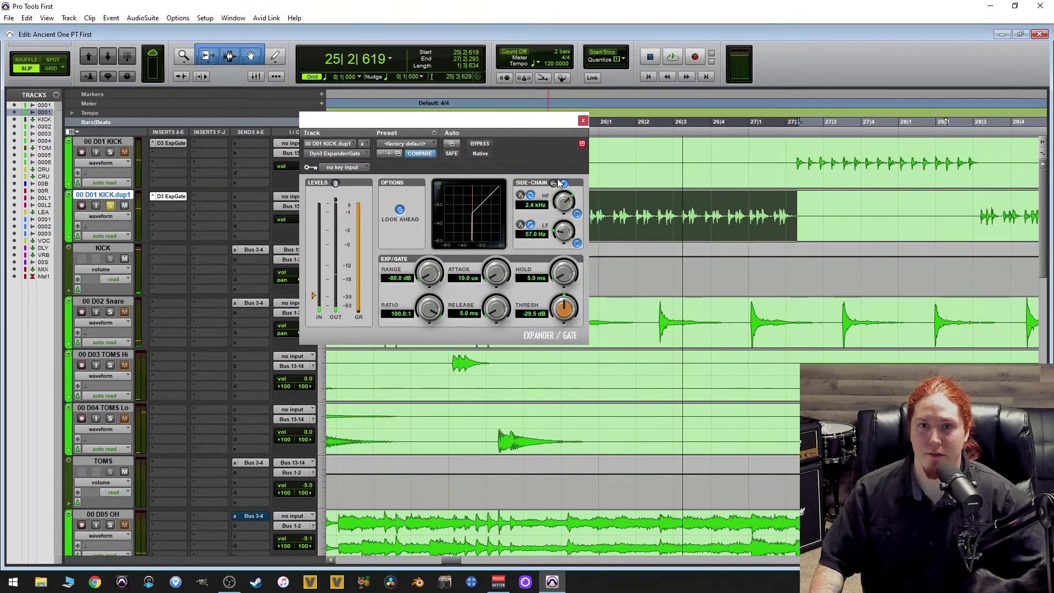
key(space)
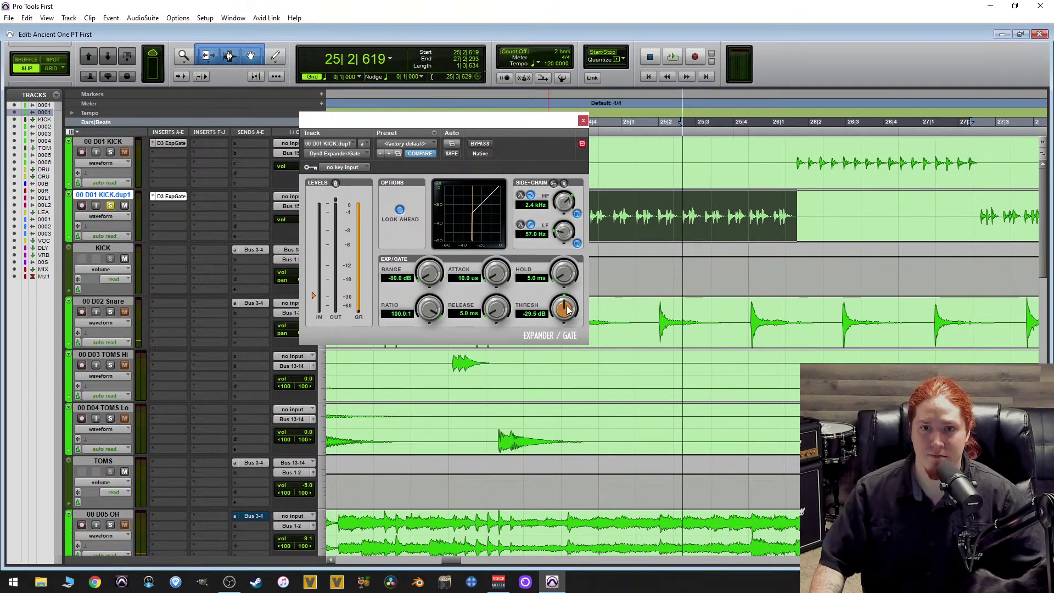
Tune the gate's hold time by ear over the looping selection, settling on 11.5 ms.
drag(564, 273, 564, 266)
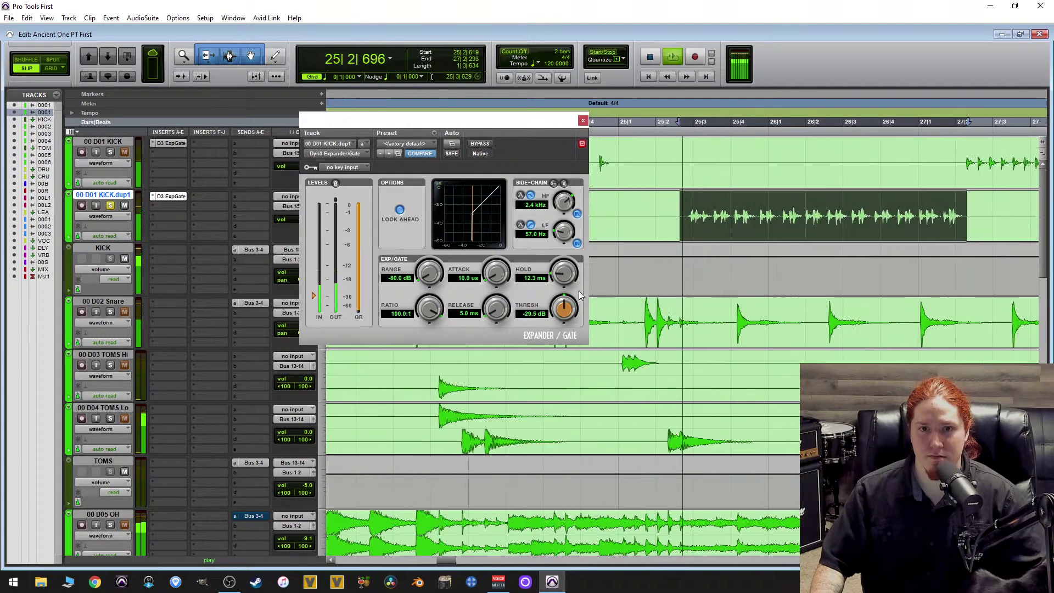
mouse_move(579, 291)
mouse_down()
mouse_move(571, 309)
mouse_move(582, 304)
mouse_up()
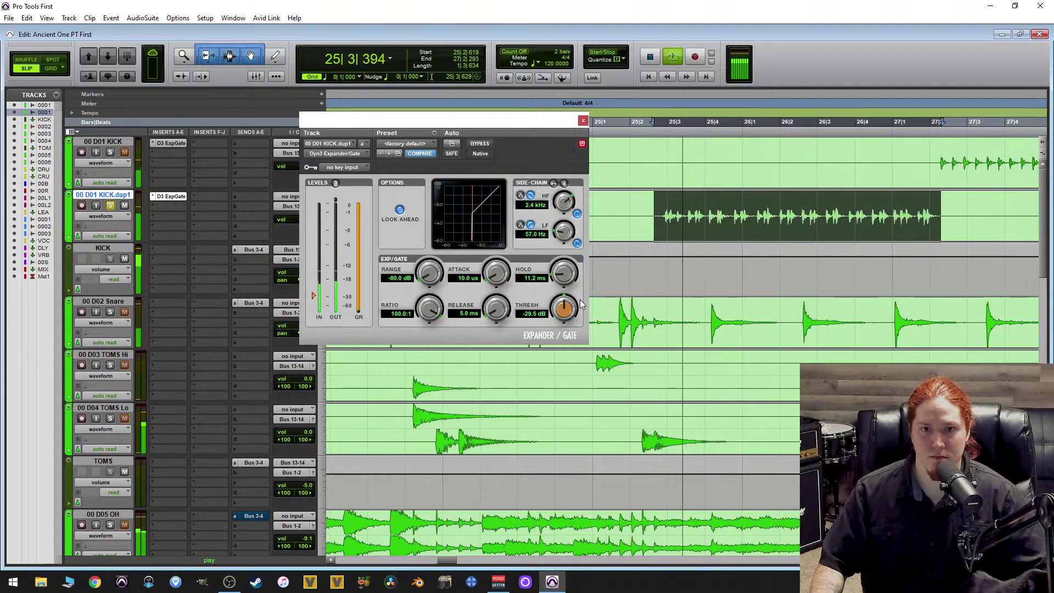
drag(581, 303, 582, 304)
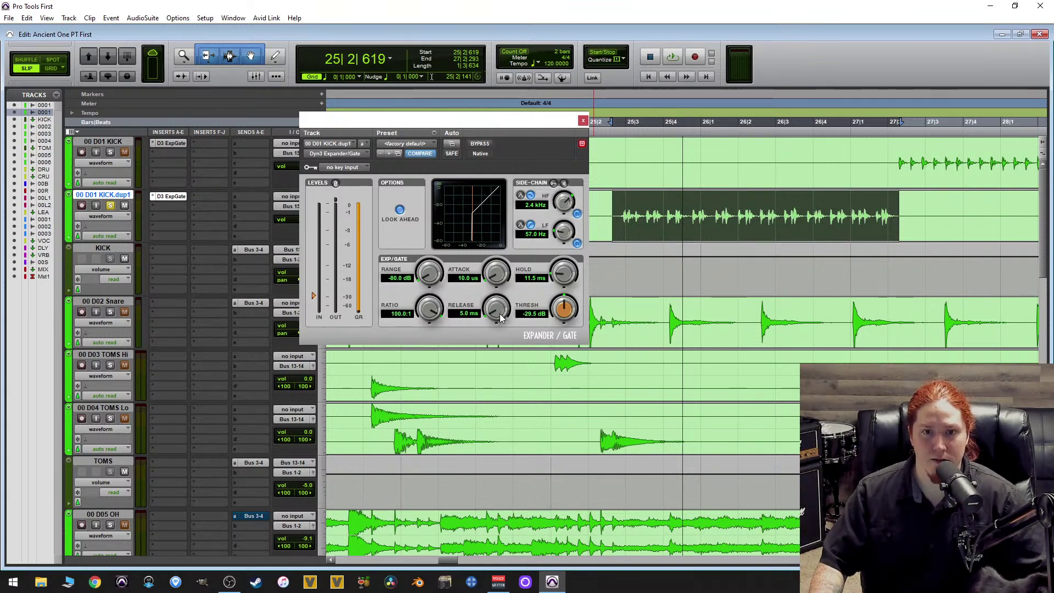
Raise the gate's release while the selection loops, trying values up to 42.5 ms and settling on 34.7 ms.
key(space)
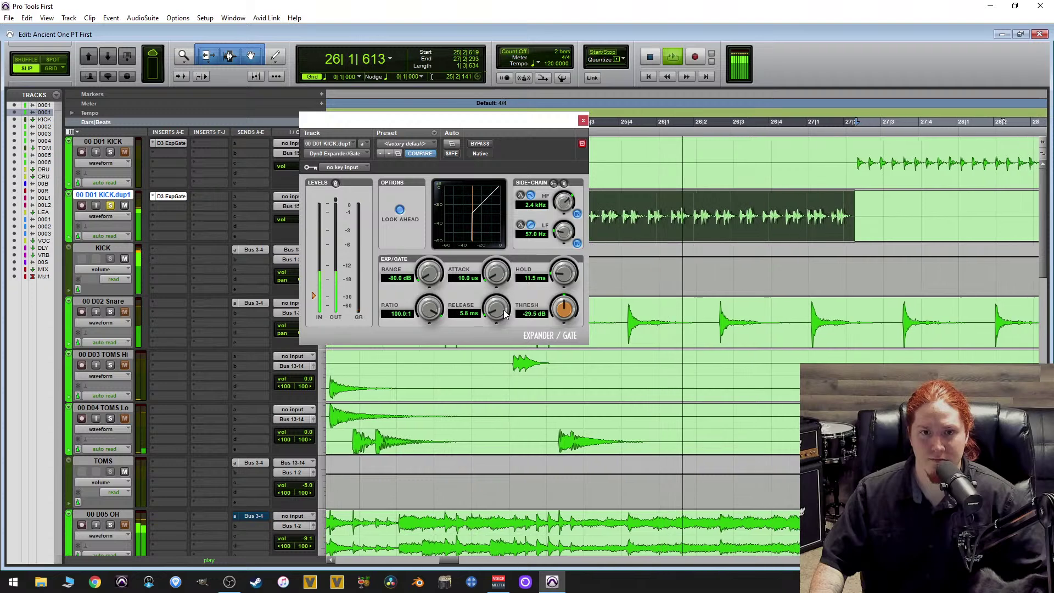
drag(505, 314, 506, 311)
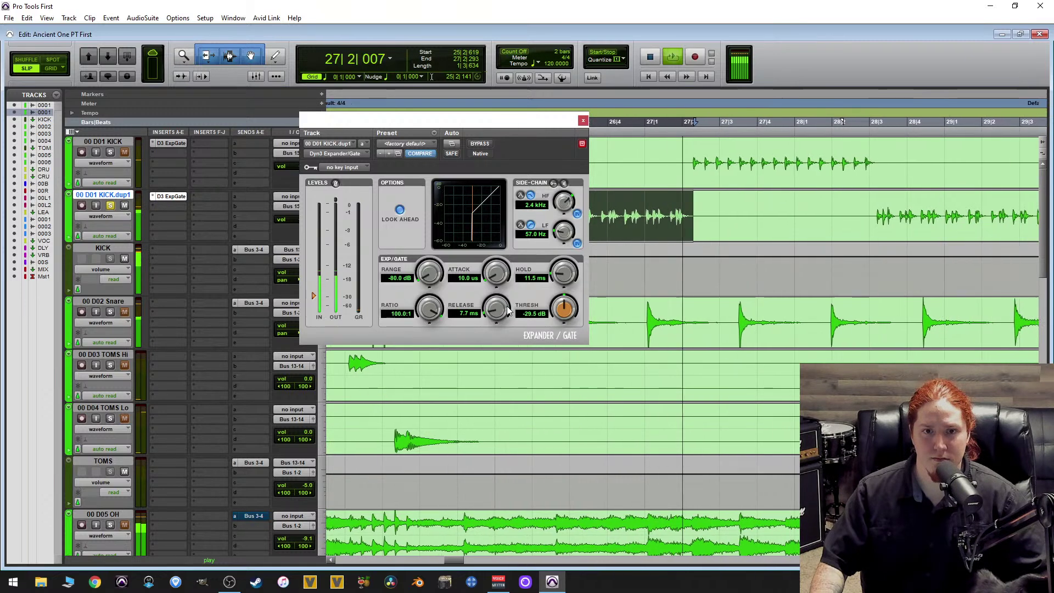
drag(508, 306, 510, 308)
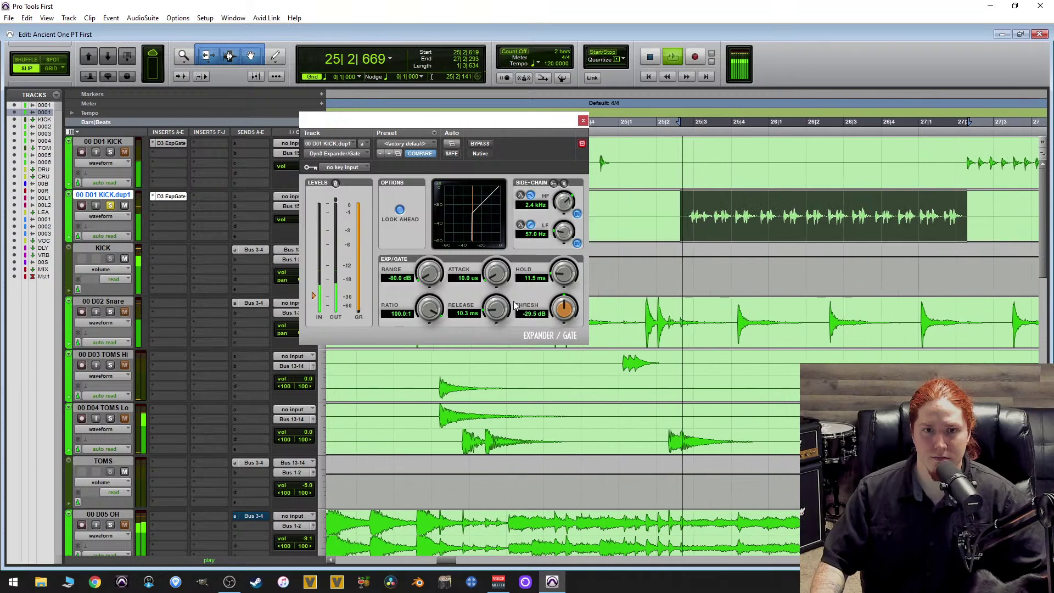
mouse_move(517, 304)
mouse_down()
mouse_move(546, 278)
mouse_move(519, 292)
mouse_up()
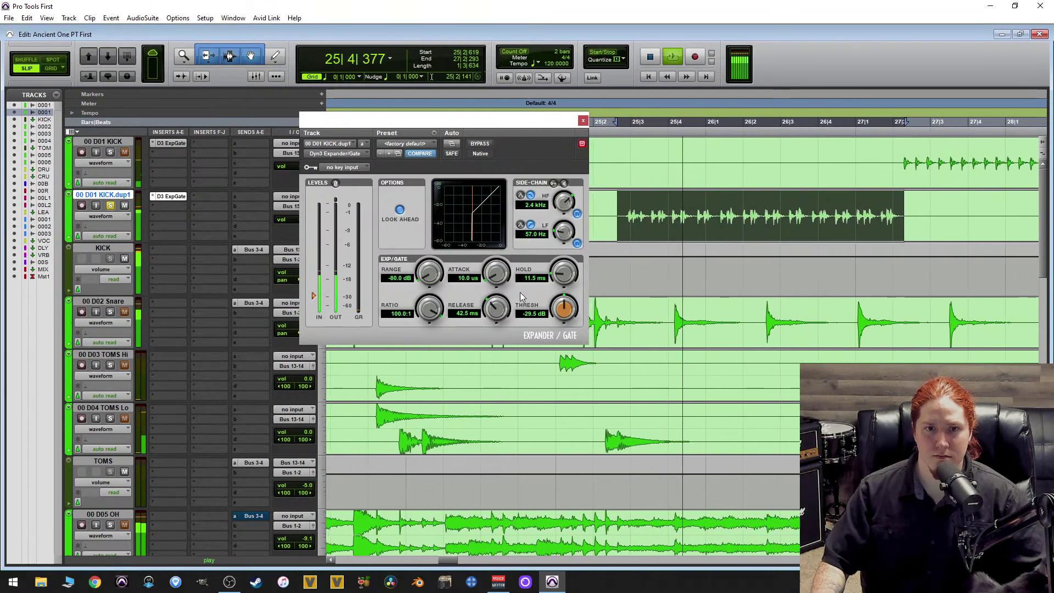
drag(520, 292, 512, 295)
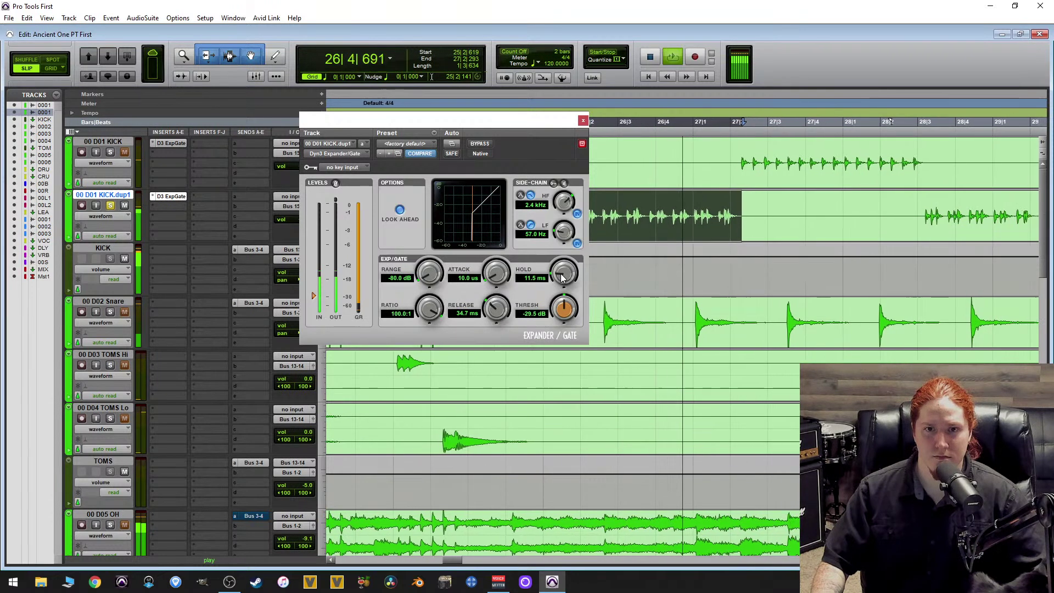
Try a hold of 15.3 ms, lower the gate's threshold to -40.3 dB and return hold and release to 5 ms.
drag(561, 278, 554, 401)
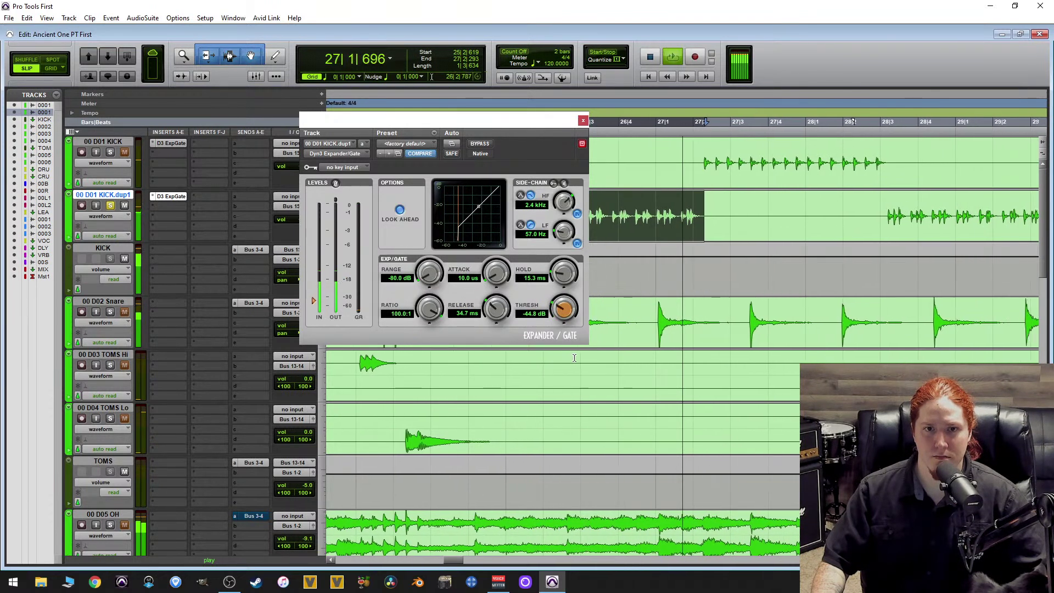
drag(575, 358, 525, 338)
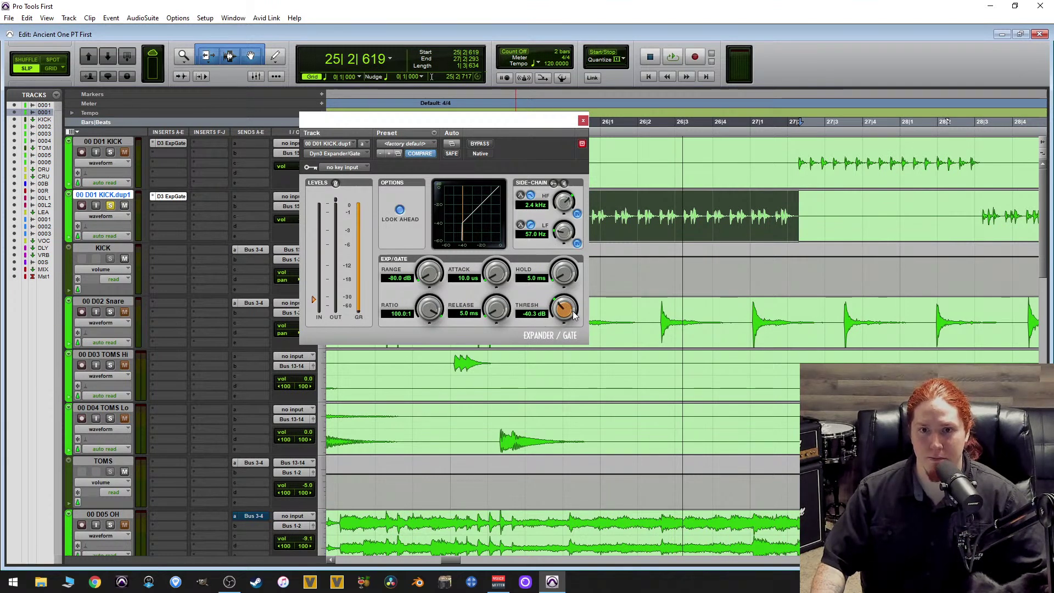
Loop the selection and raise the fast kick gate's threshold to -36.2 dB.
key(space)
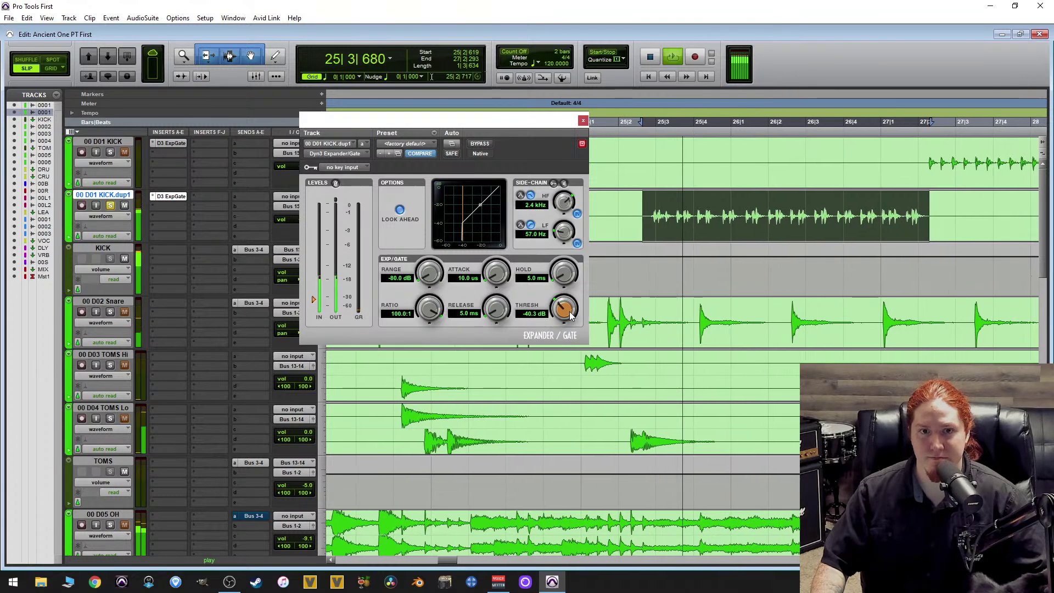
drag(570, 315, 604, 319)
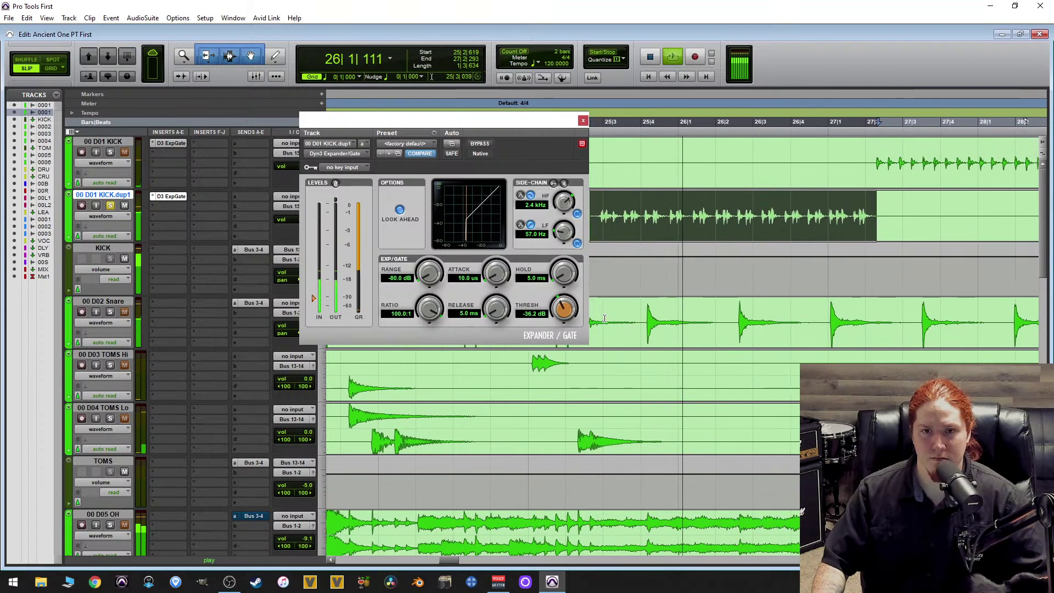
key(space)
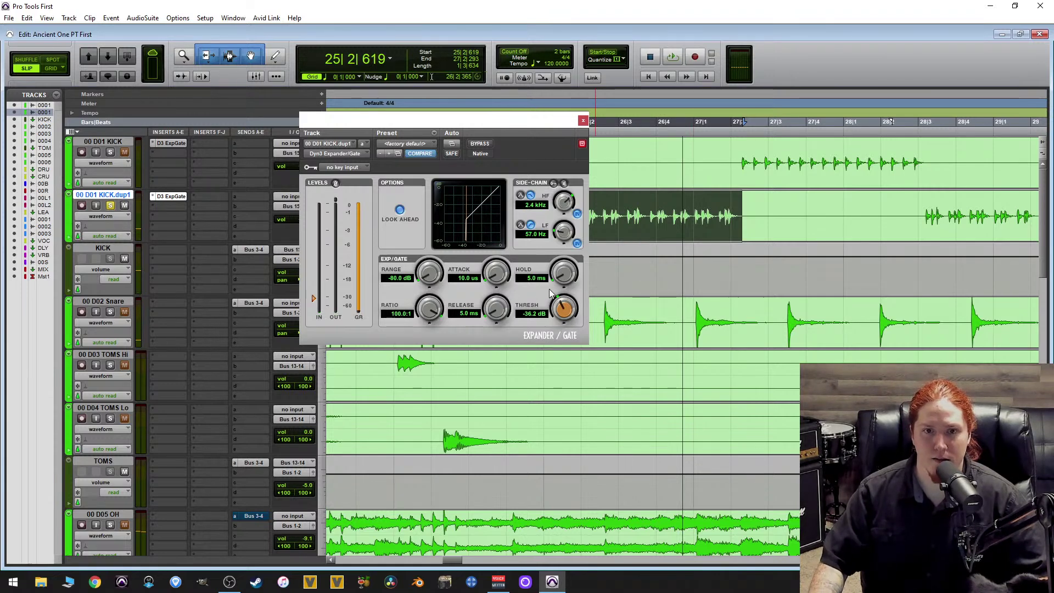
Tune the gate's hold over the looping selection, settling on 6.0 ms, and raise the release to 15.8 ms.
key(space)
drag(526, 276, 576, 281)
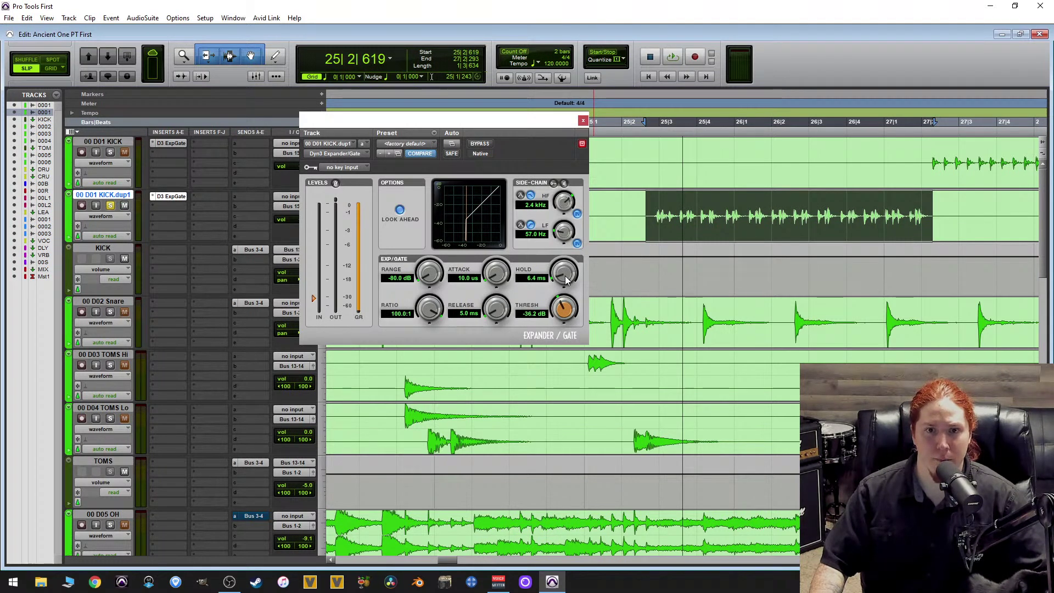
key(space)
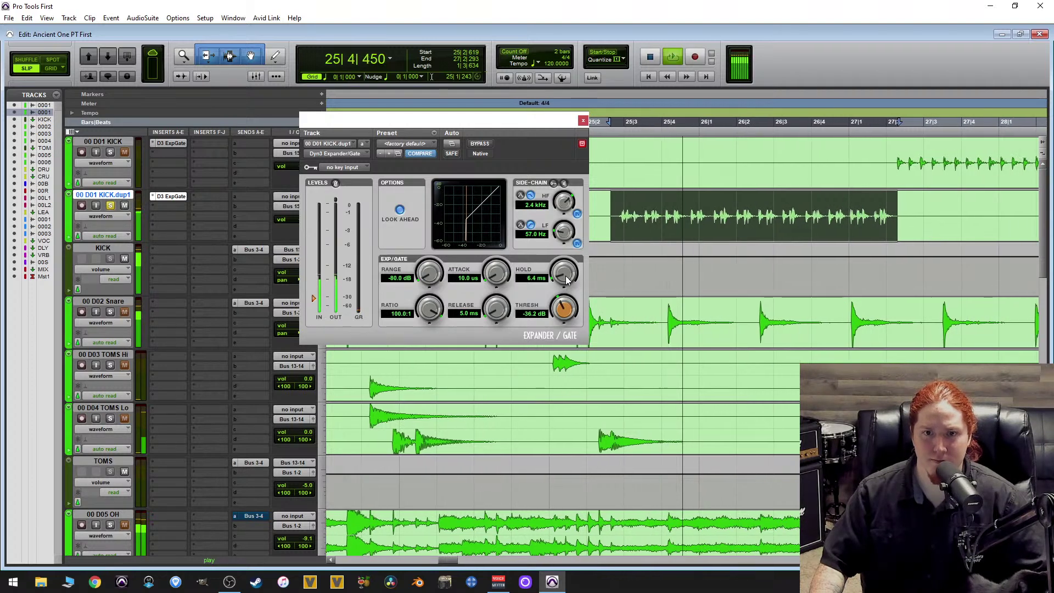
drag(562, 275, 561, 280)
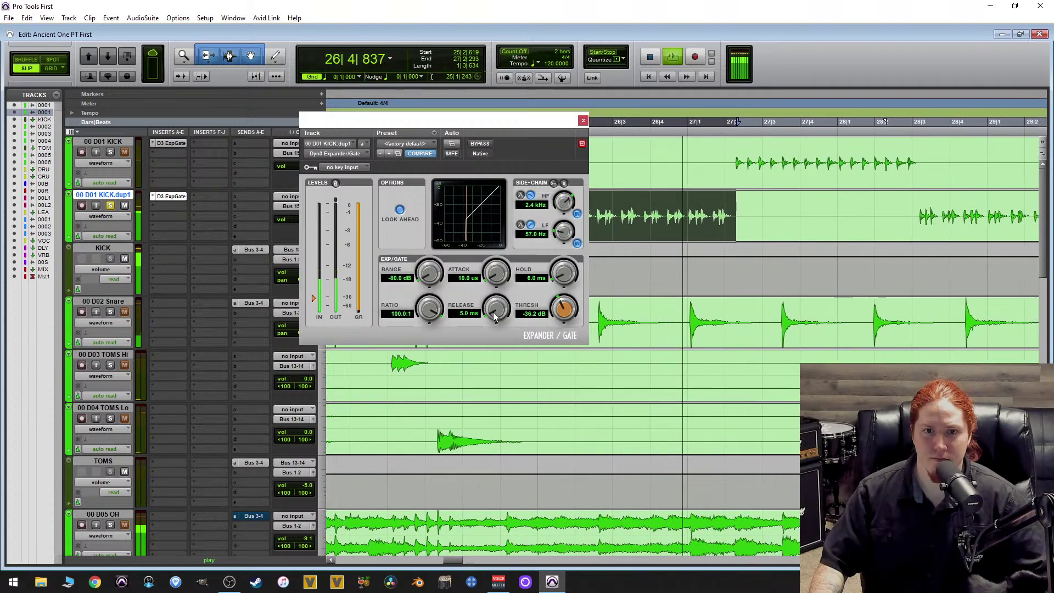
mouse_move(493, 316)
mouse_down()
mouse_move(516, 284)
mouse_move(501, 301)
mouse_up()
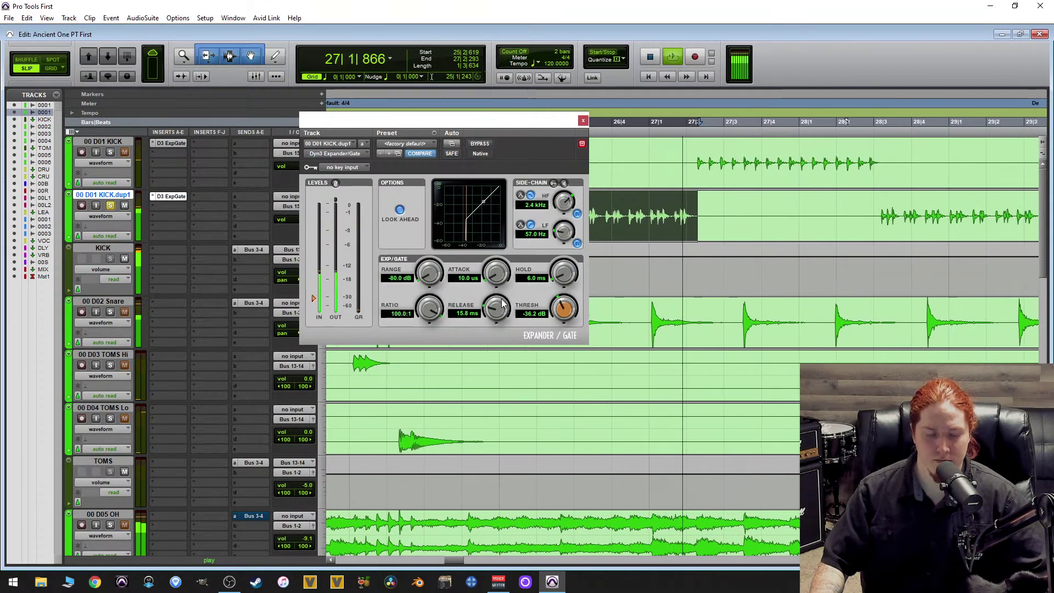
key(space)
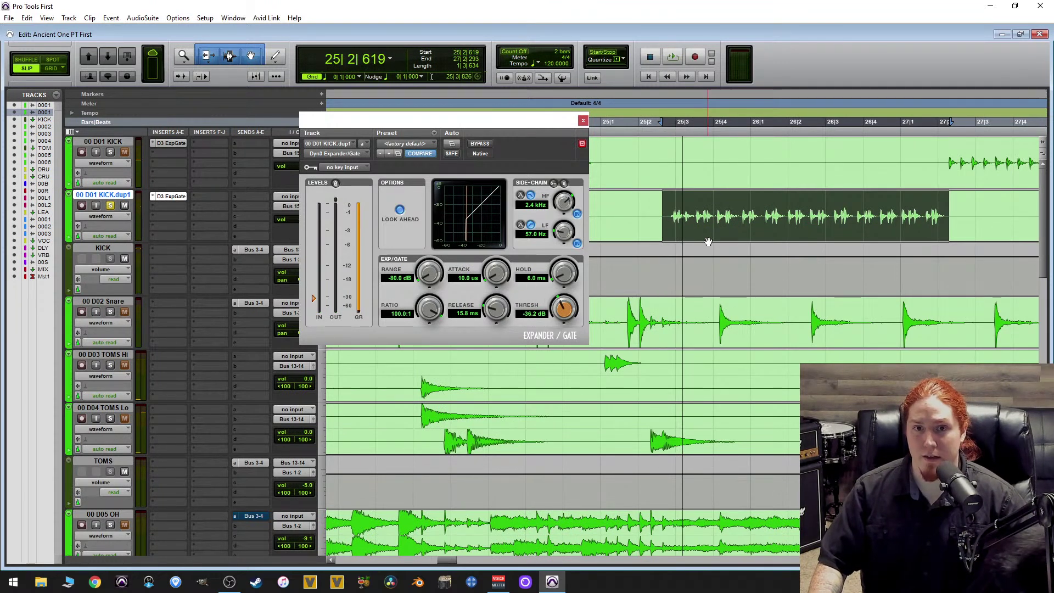
Play the fast kick passage from bar 18 and retune the gate's release, trying 5 ms and settling on 12.7 ms.
key(ctrl+[)
key(ctrl+[)
key(ctrl+[)
key(ctrl+[)
key(ctrl+[)
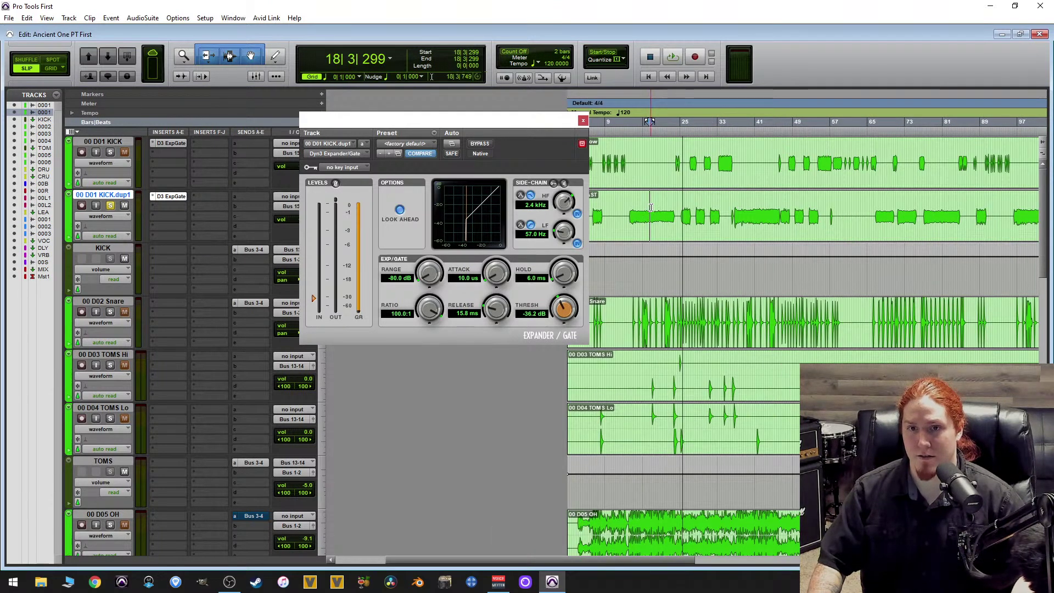
key(space)
key(ctrl+])
key(ctrl+])
key(ctrl+])
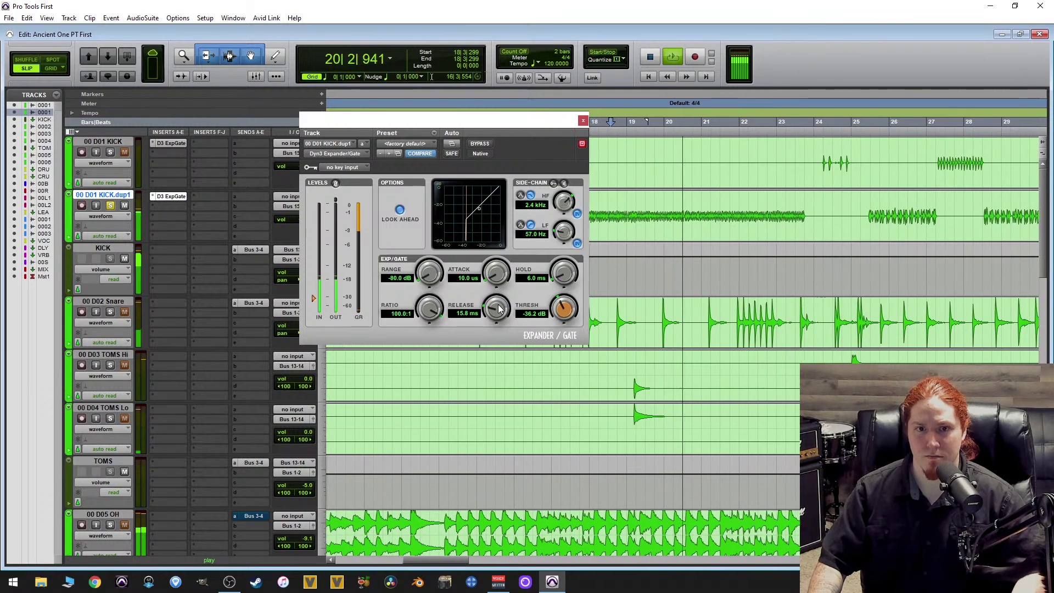
drag(498, 309, 498, 310)
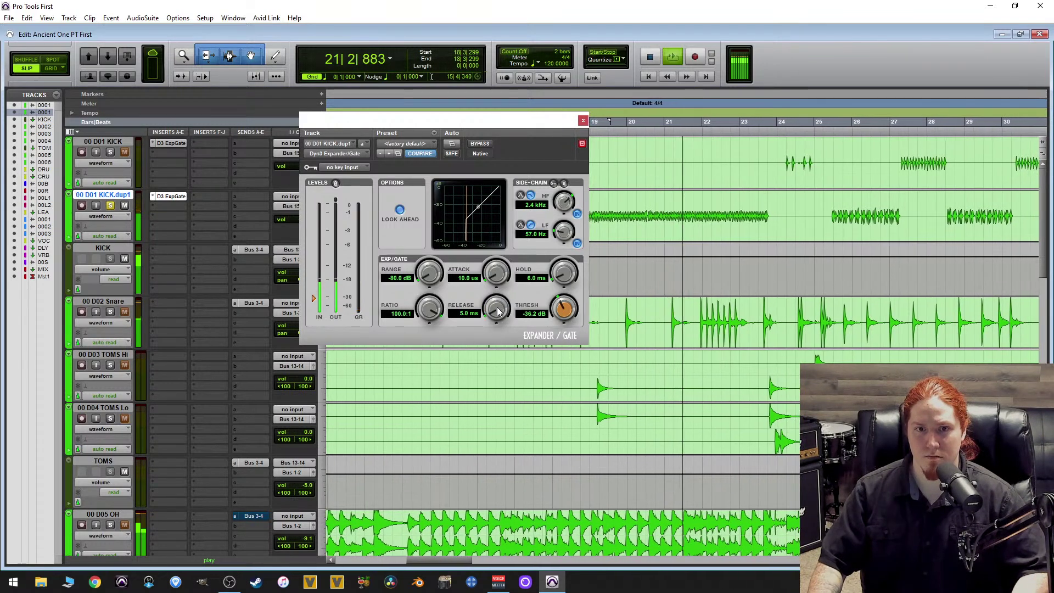
drag(498, 309, 503, 295)
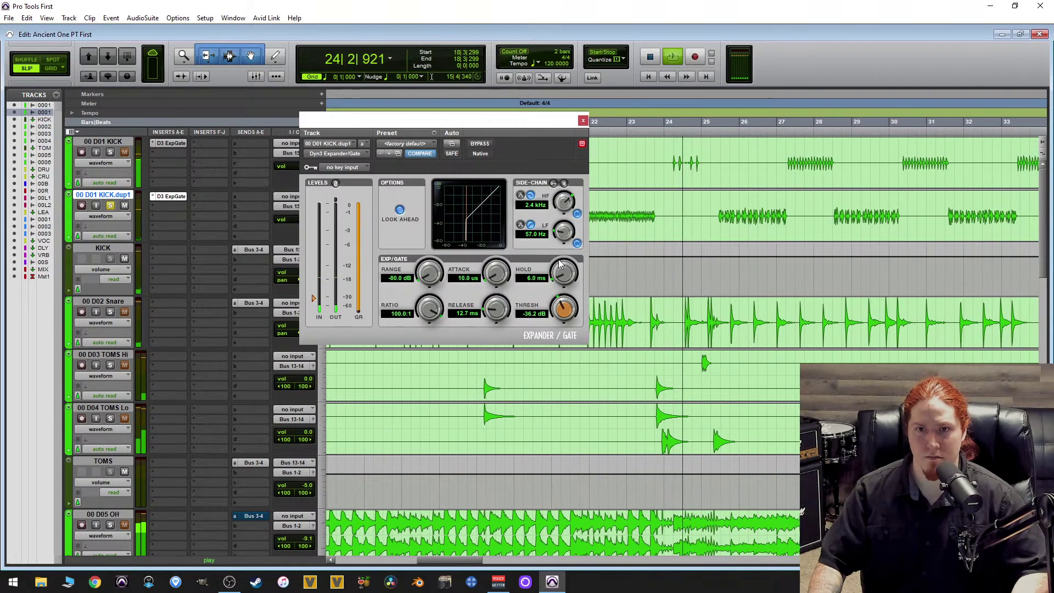
Replay from bar 18 and fine-tune the gate to 6.5 ms hold, -36.9 dB threshold and 16.9 ms release.
key(space)
key(space)
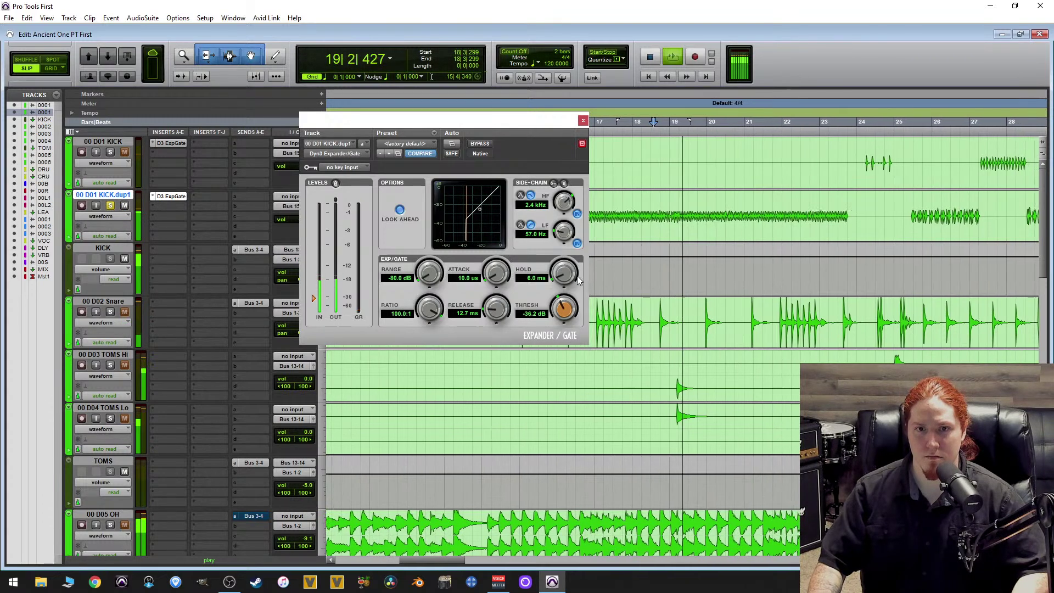
drag(566, 277, 568, 277)
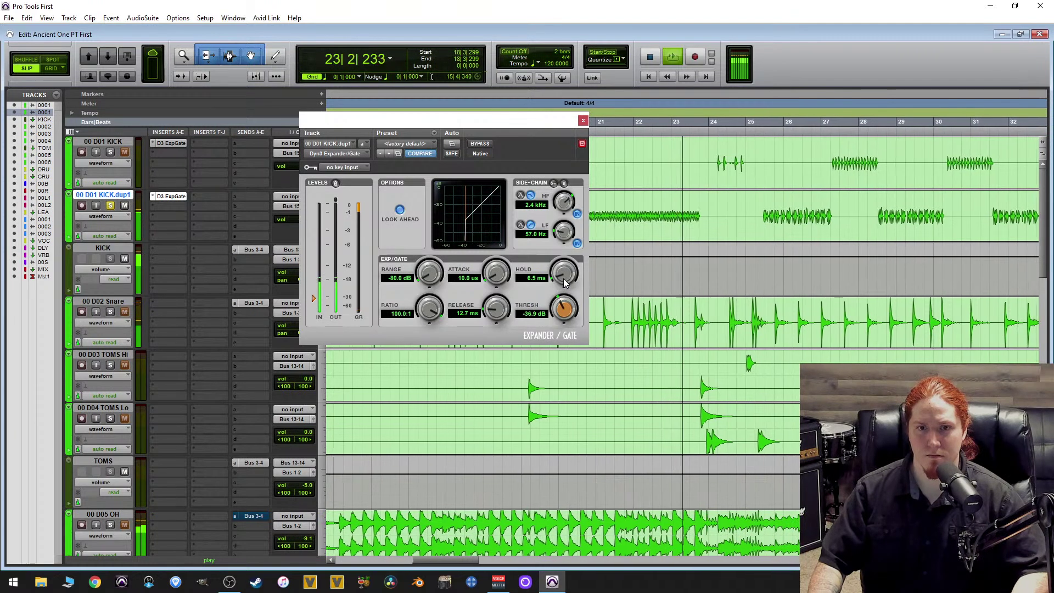
drag(504, 311, 511, 310)
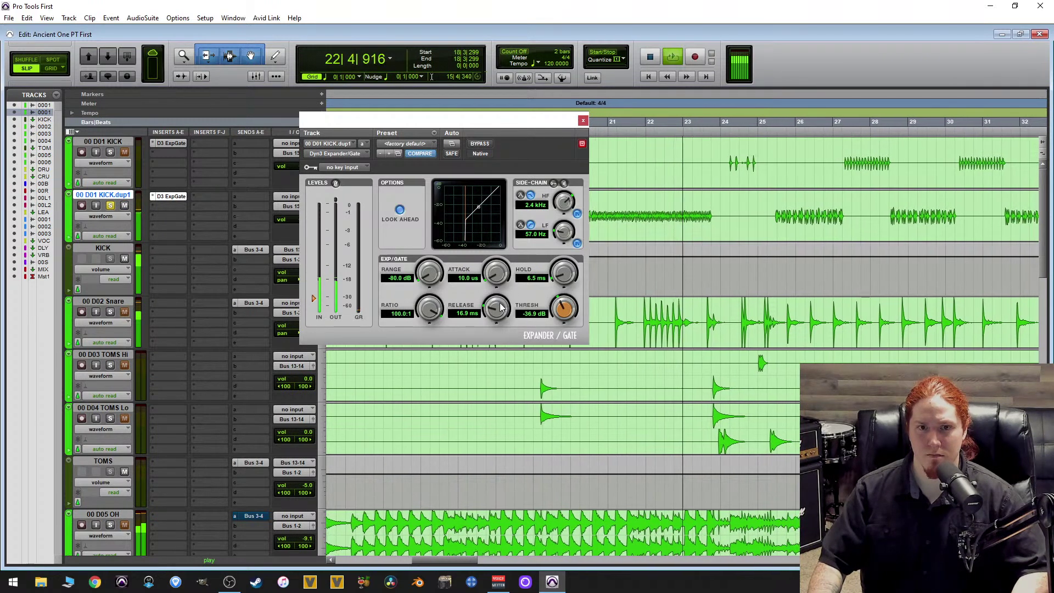
Set the gate's release to 20 ms, restart playback from bar 18 and raise the hold to 8 ms.
click(464, 314)
text(20)
key(Return)
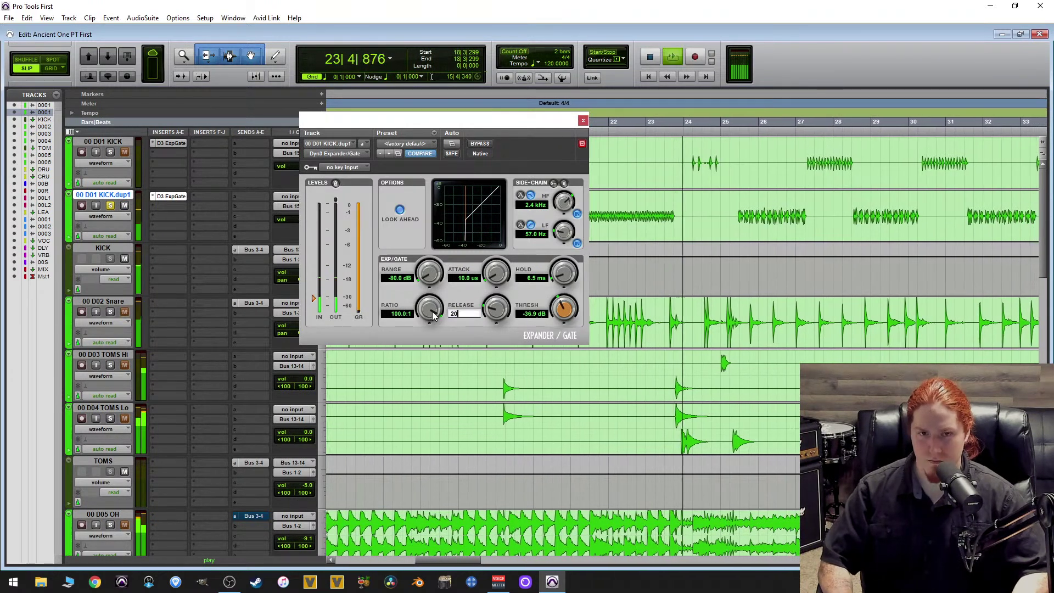
key(space)
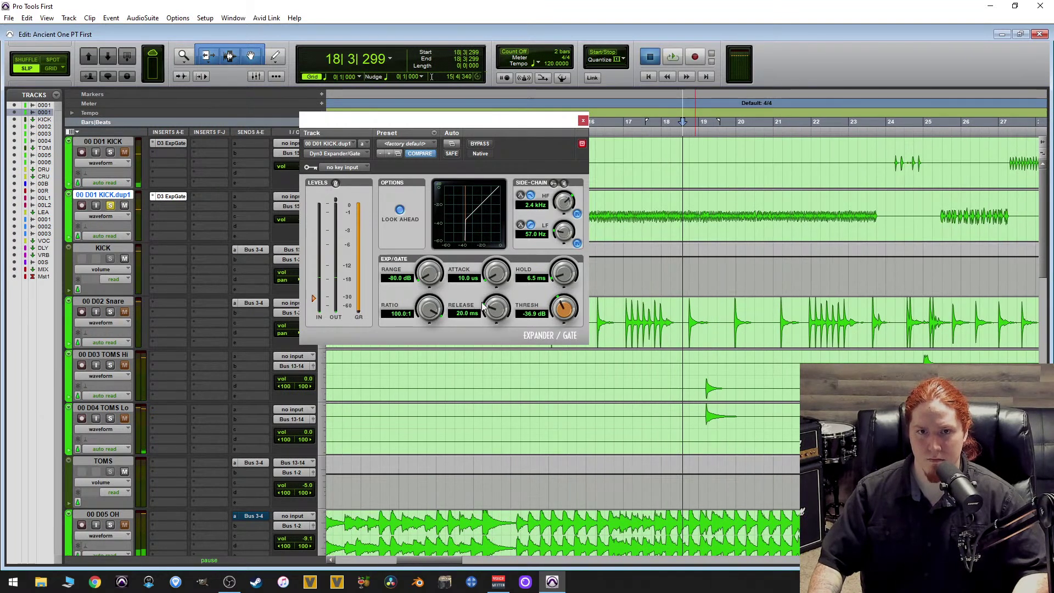
click(673, 57)
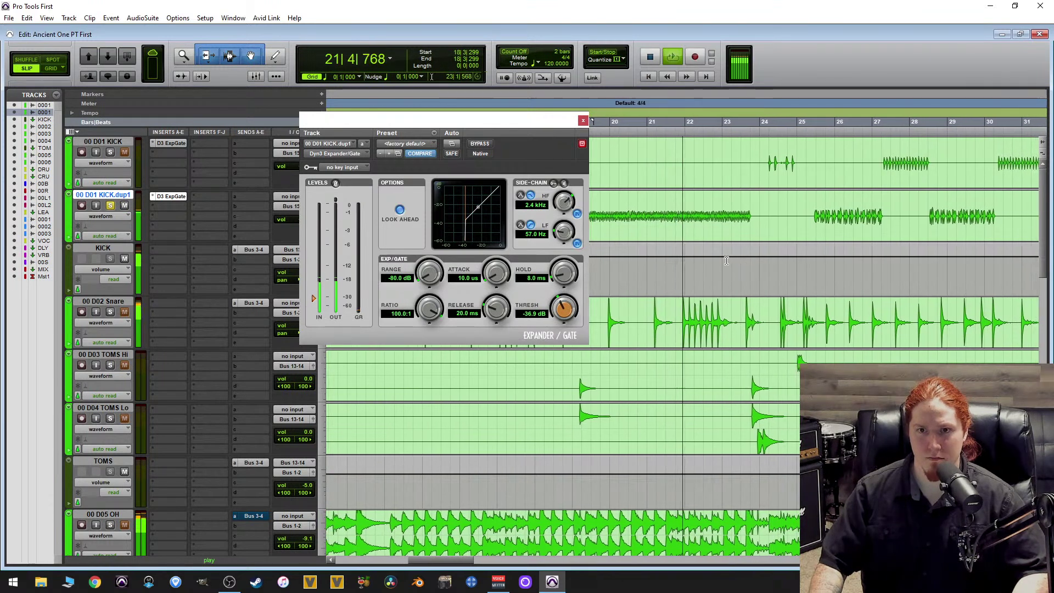
Compare the gated fast kick with the gate bypassed, replaying the passage from bar 18.
click(485, 145)
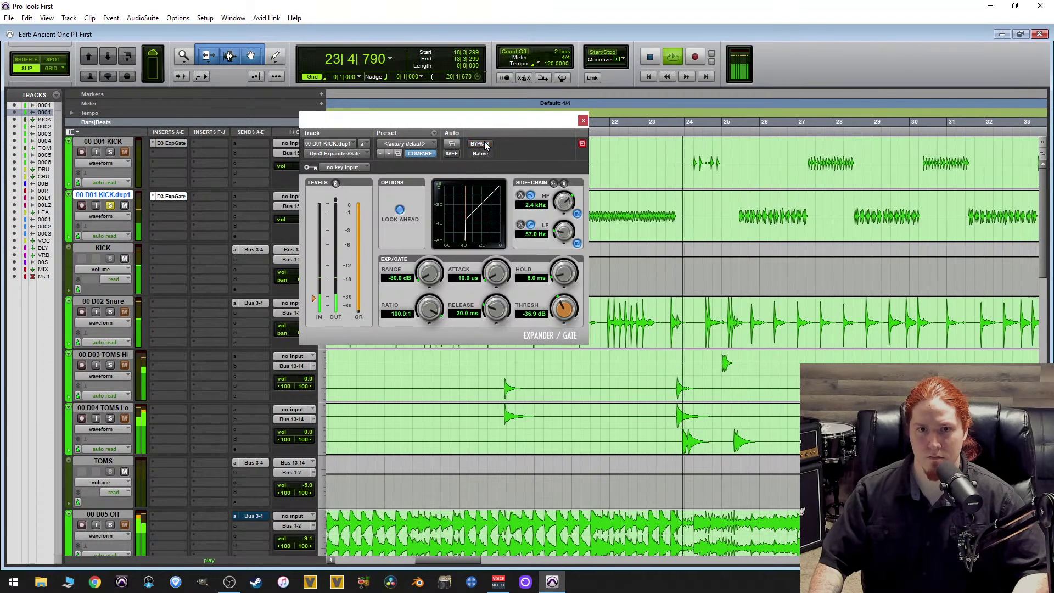
key(space)
key(space)
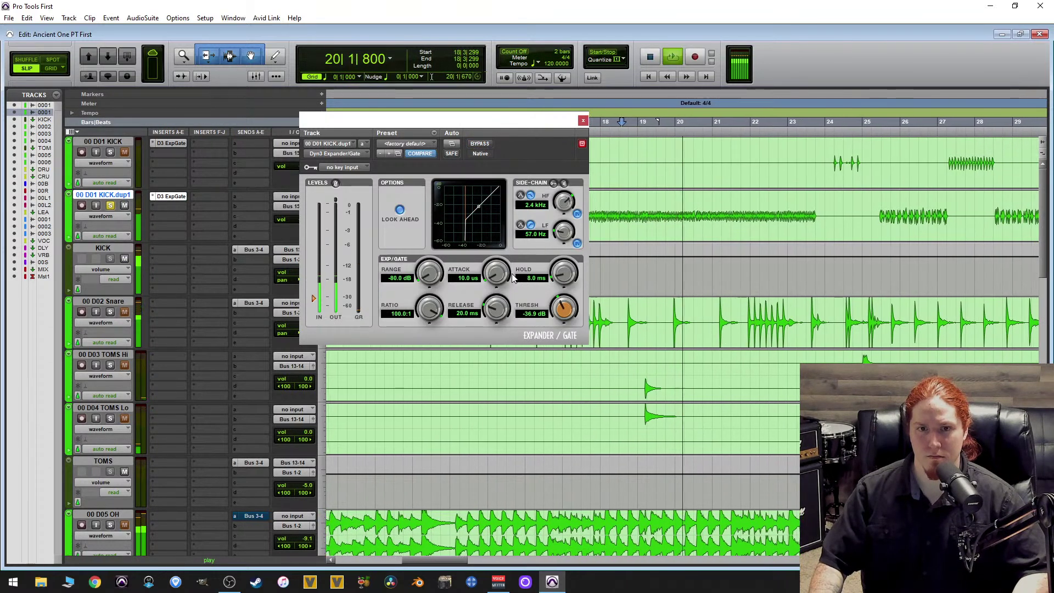
Try a release of 25 ms on the gate and set its hold to 9 ms while replaying the passage.
key(space)
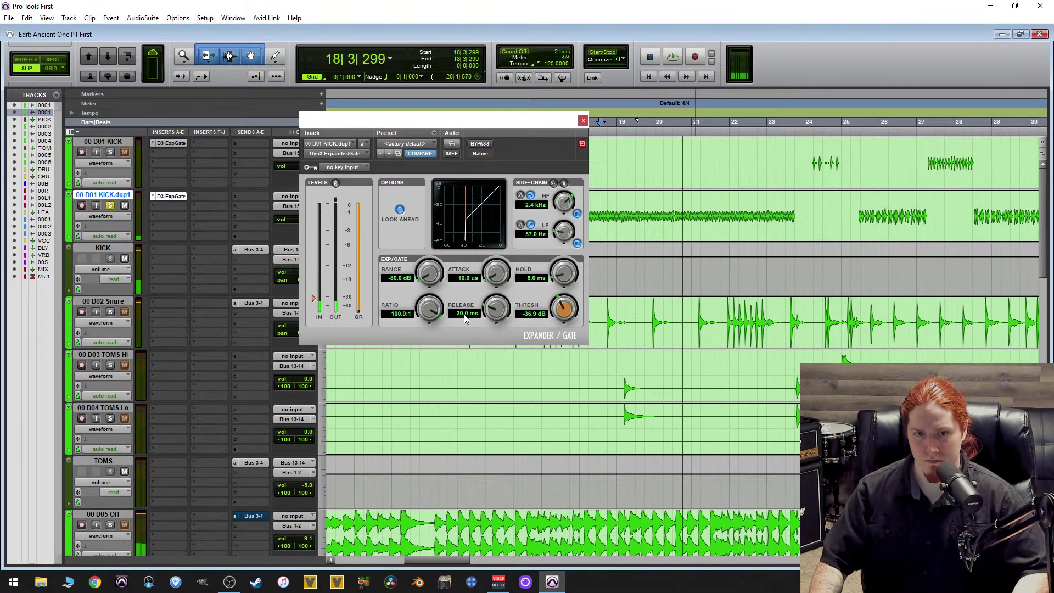
text(25)
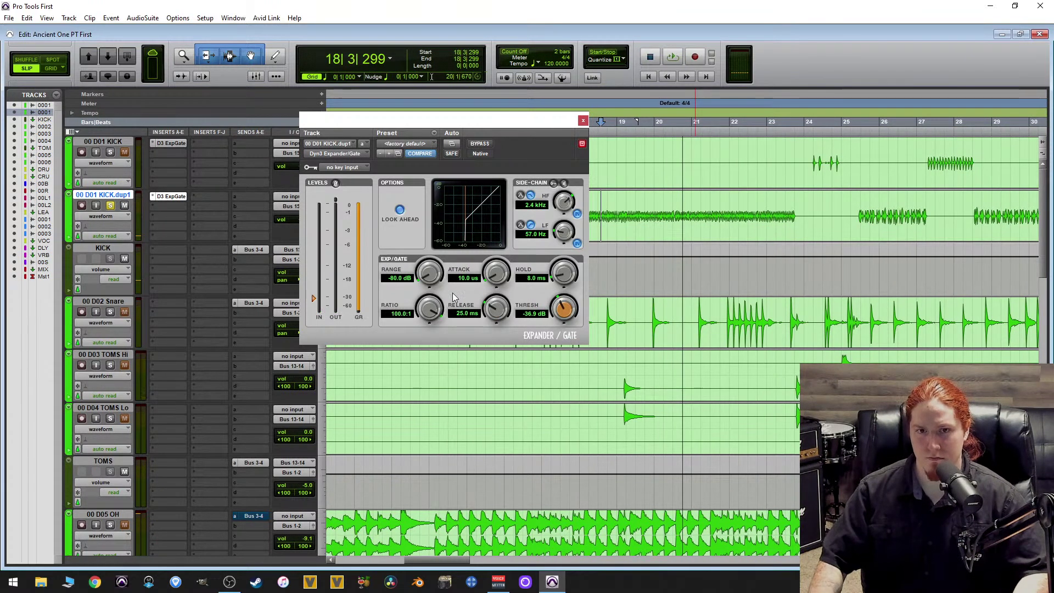
key(space)
click(538, 278)
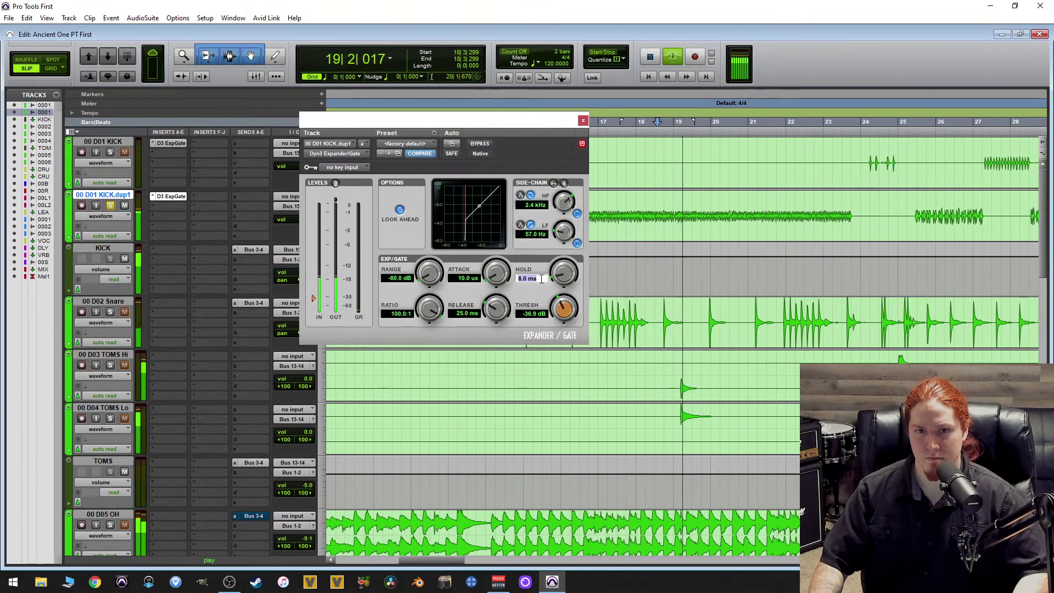
text(9)
key(Return)
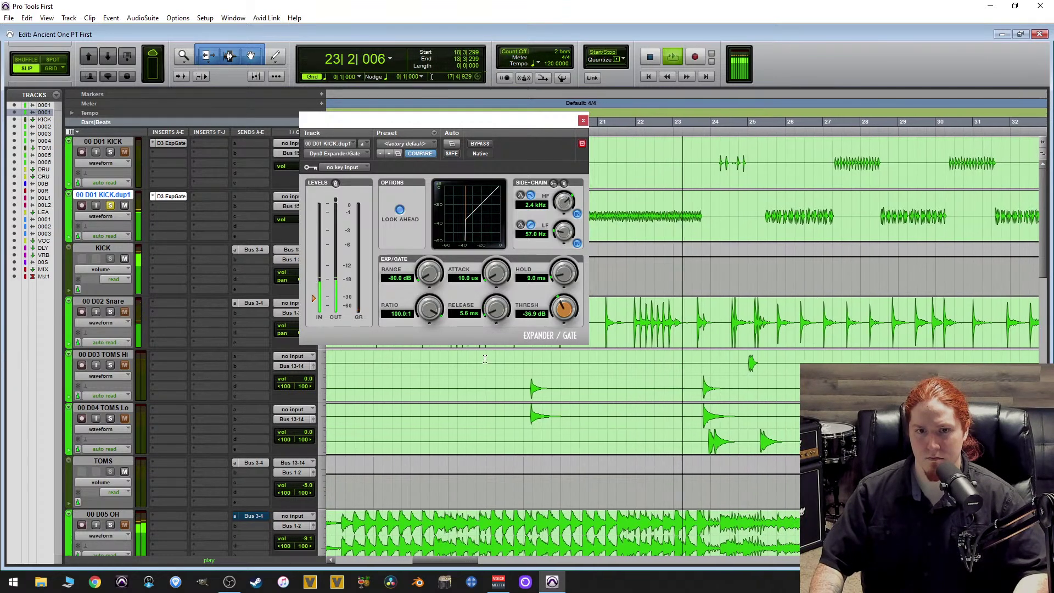
Replay with the release lowered to 5 ms, set the release to 10 ms and raise the gate's threshold to -35.0 dB.
key(space)
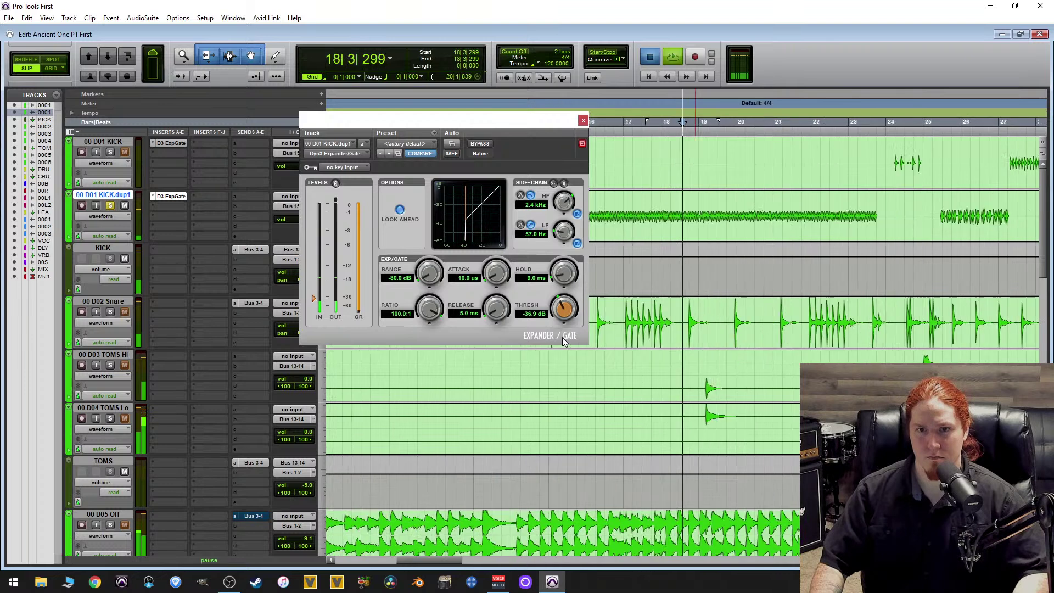
key(space)
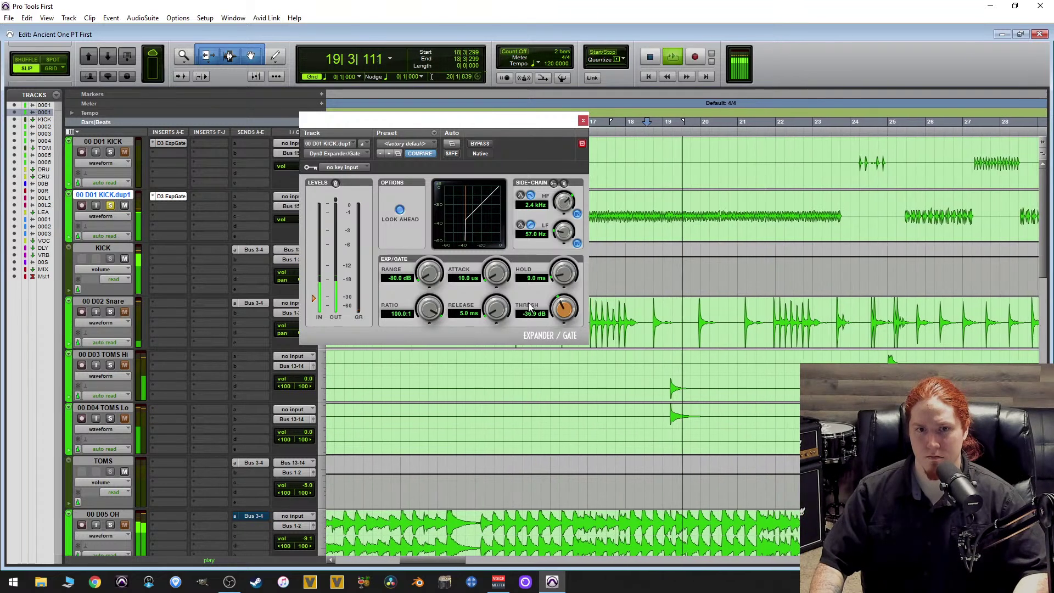
click(461, 313)
text(1)
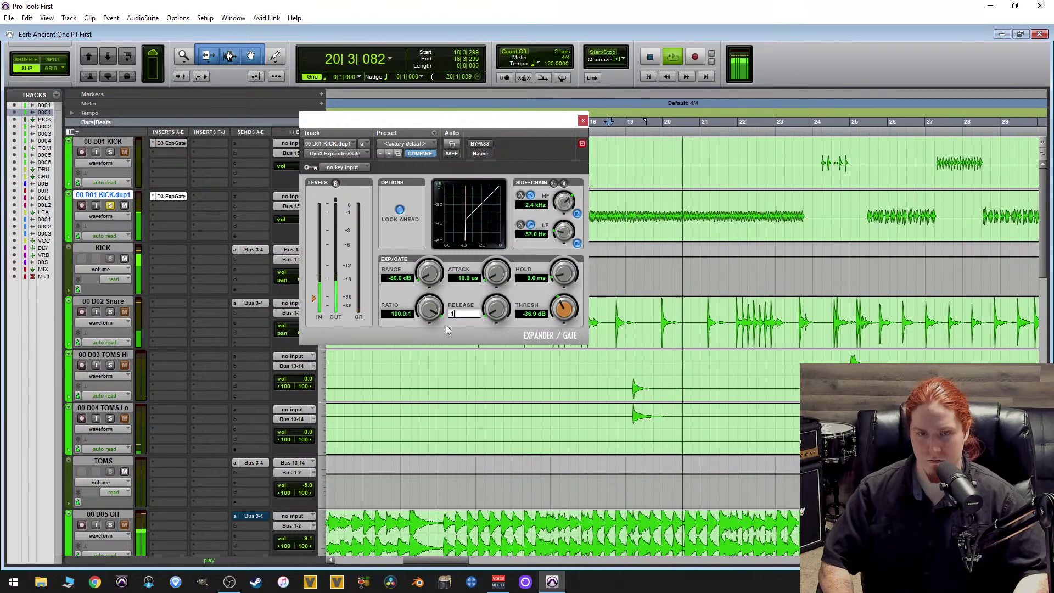
text(0)
key(Return)
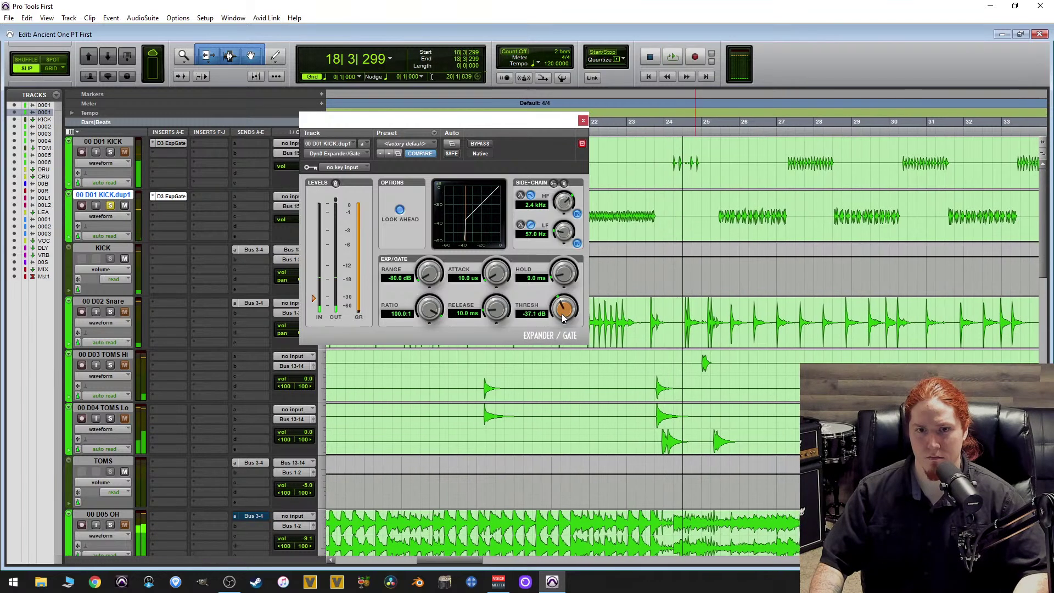
drag(567, 319, 588, 334)
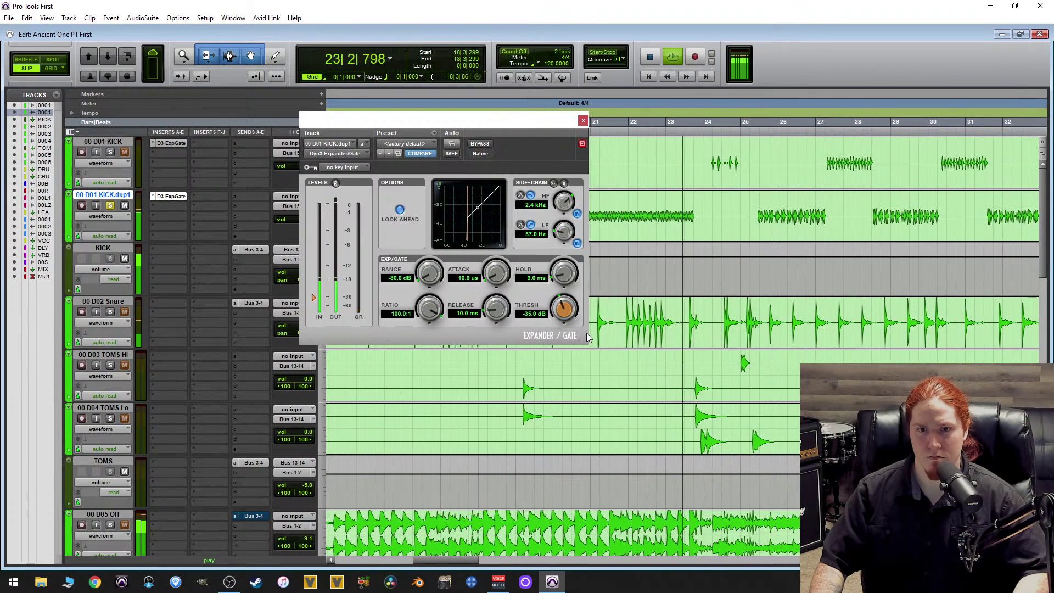
Audition the tuned gate on the fast kick from bar 18 and on the passage starting at bar 25.
key(space)
key(space)
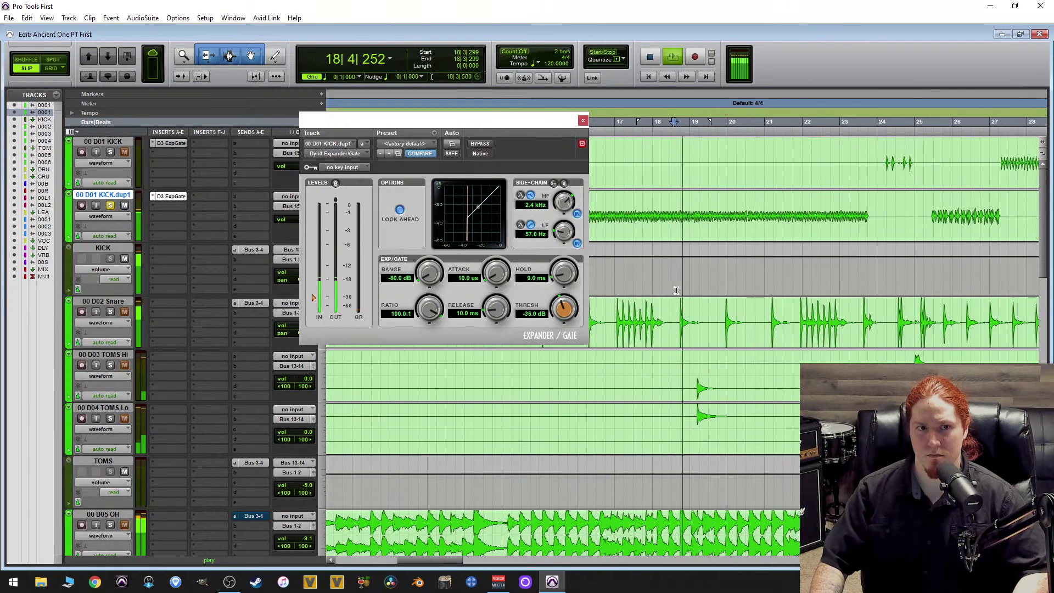
scroll(762, 244, up, 5)
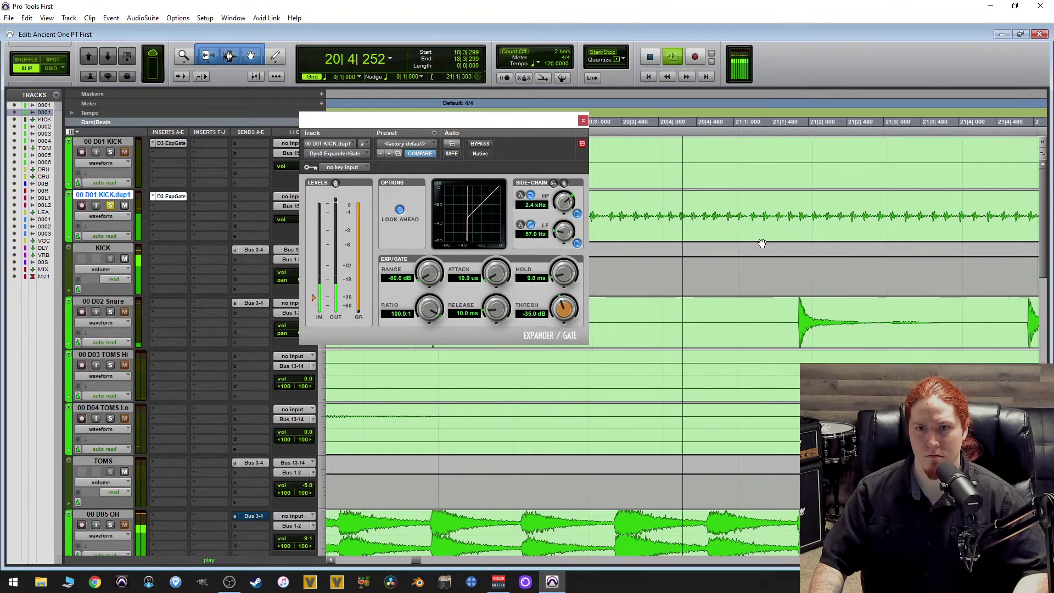
scroll(936, 236, down, 4)
key(space)
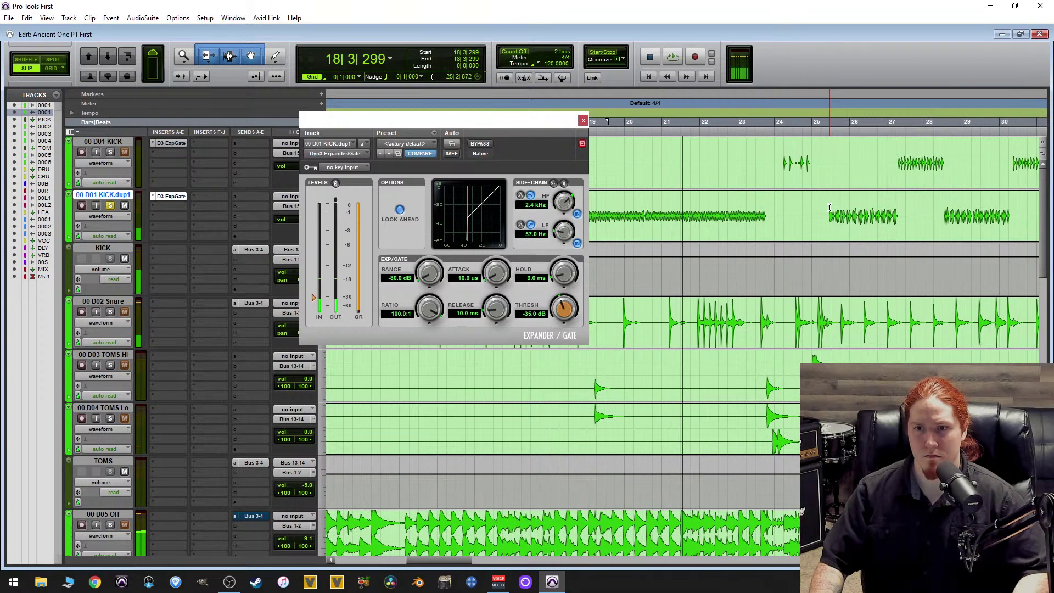
key(space)
scroll(751, 243, up, 3)
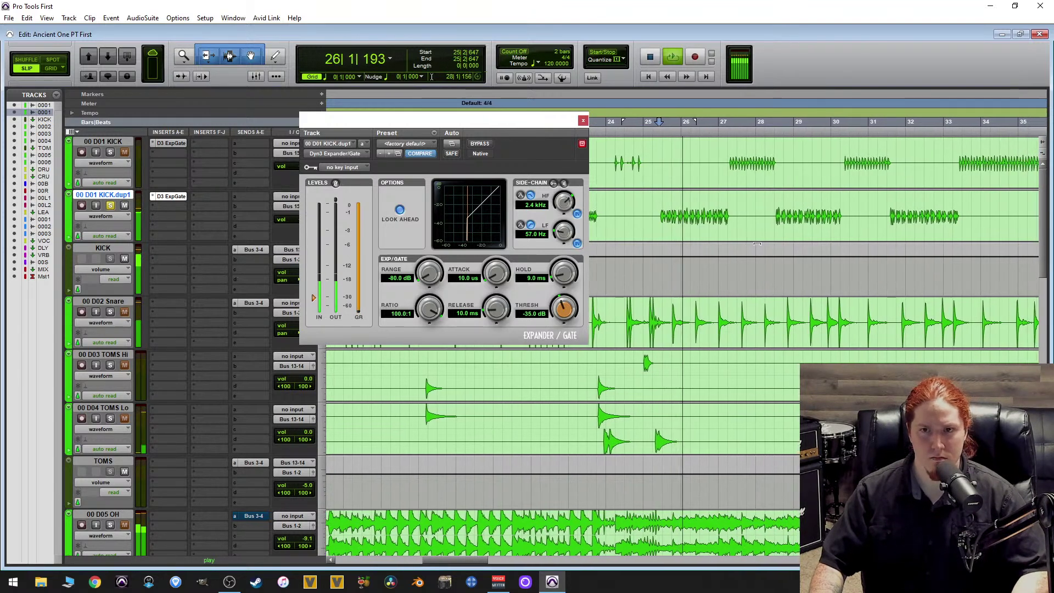
scroll(747, 242, up, 2)
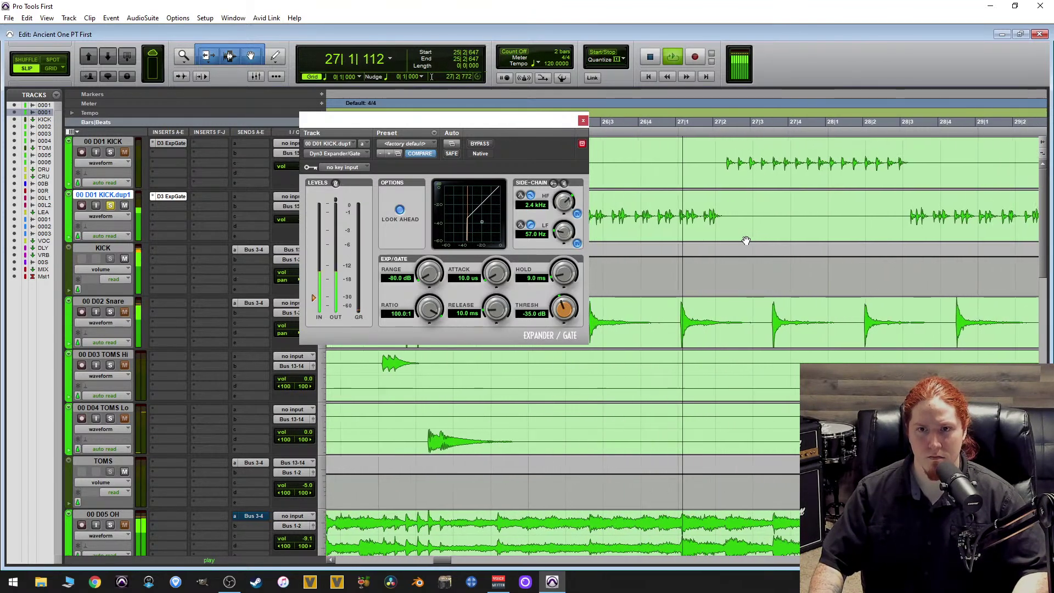
key(space)
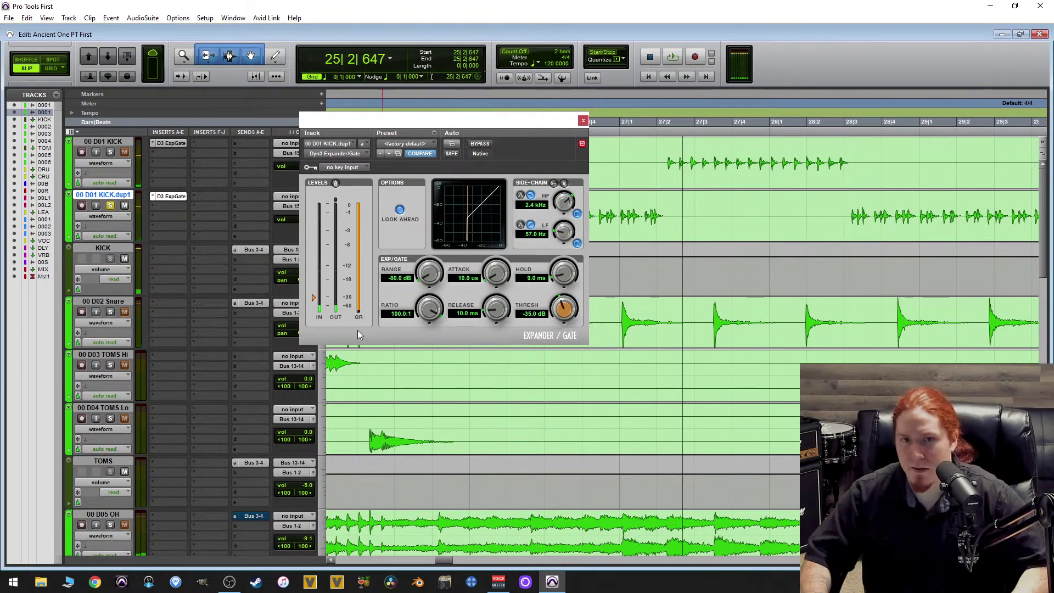
Close the gate window, solo the slow kick along with the fast kick and play both from bar 25.
click(583, 121)
scroll(575, 187, down, 5)
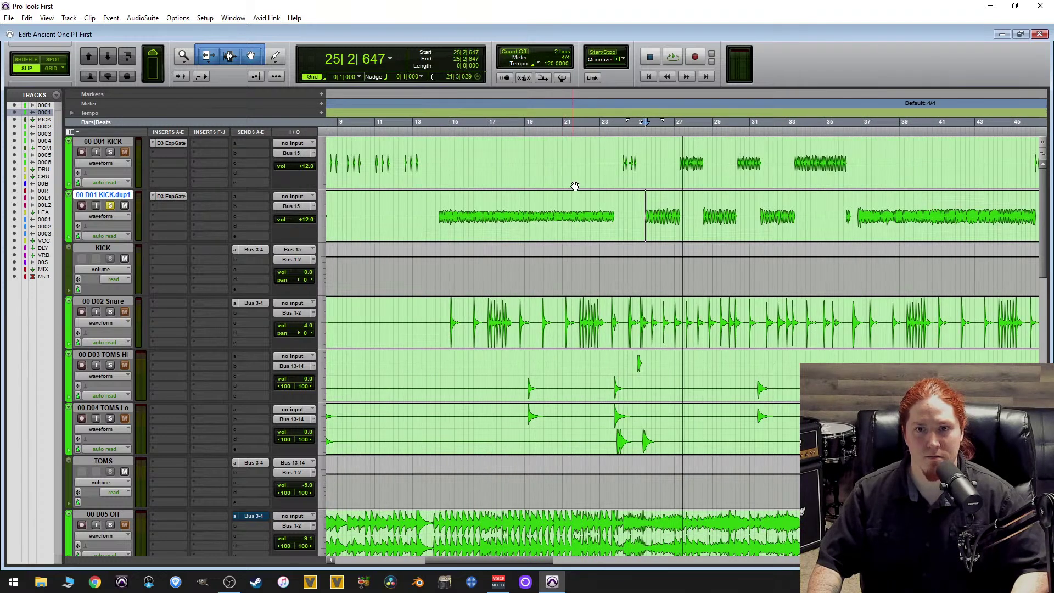
scroll(694, 169, up, 3)
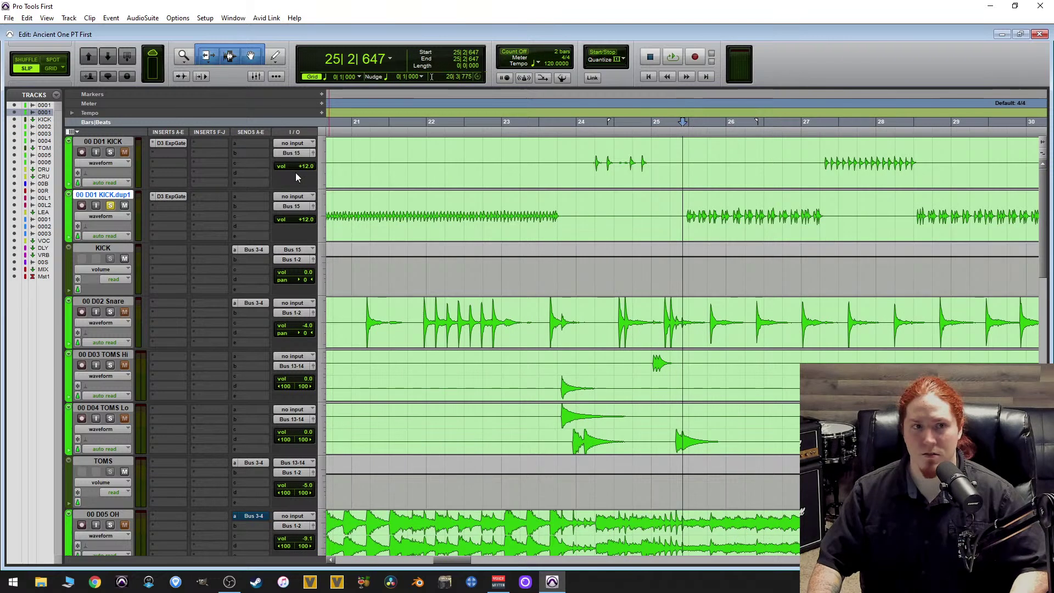
click(680, 152)
key(space)
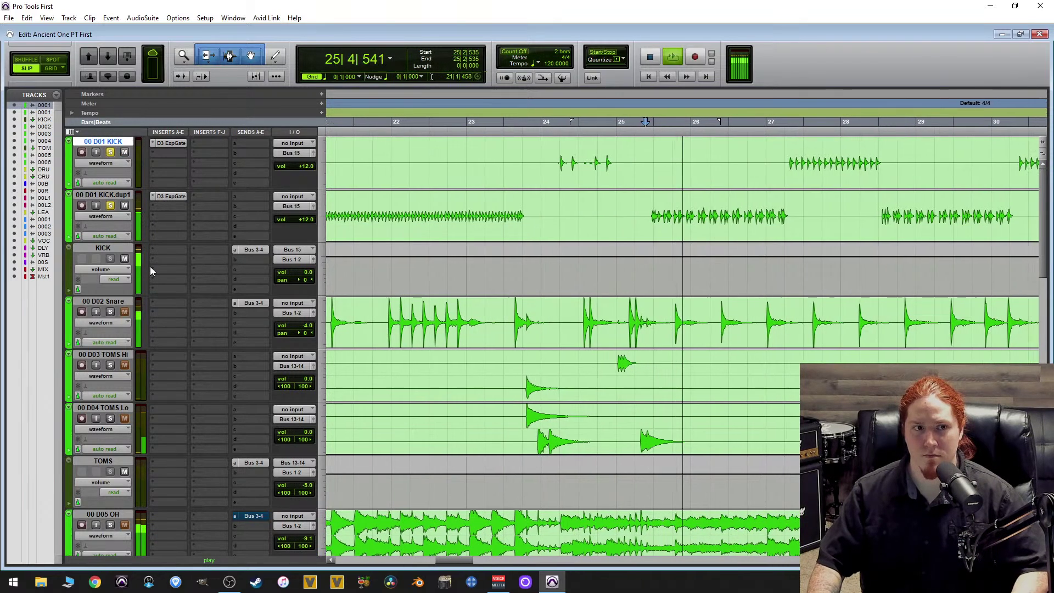
Lower the fast kick track's volume to +10.5 dB against the slow kick and stop playback.
click(306, 220)
drag(305, 220, 303, 232)
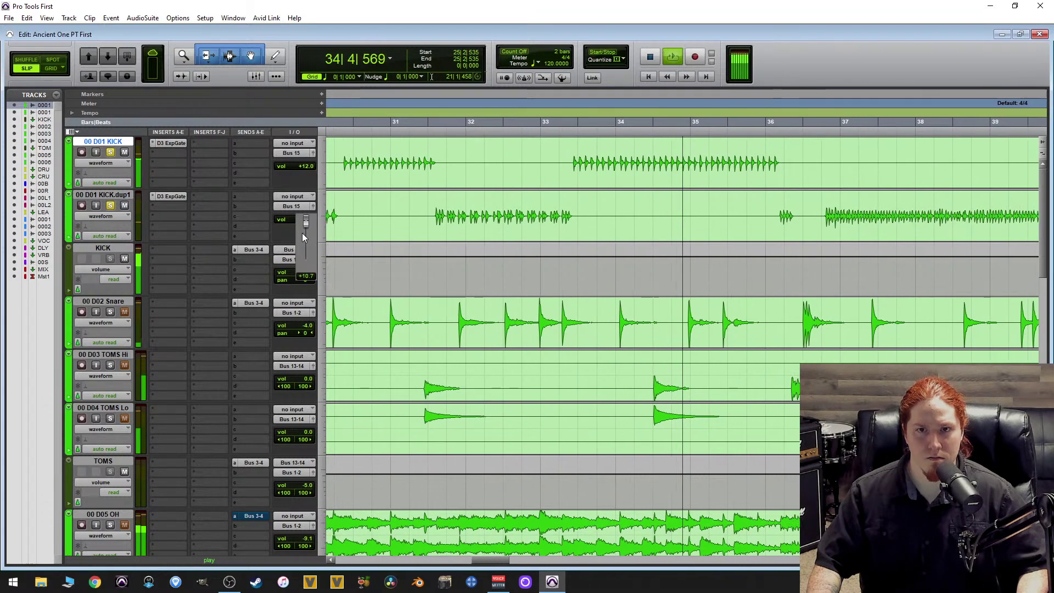
drag(302, 233, 301, 234)
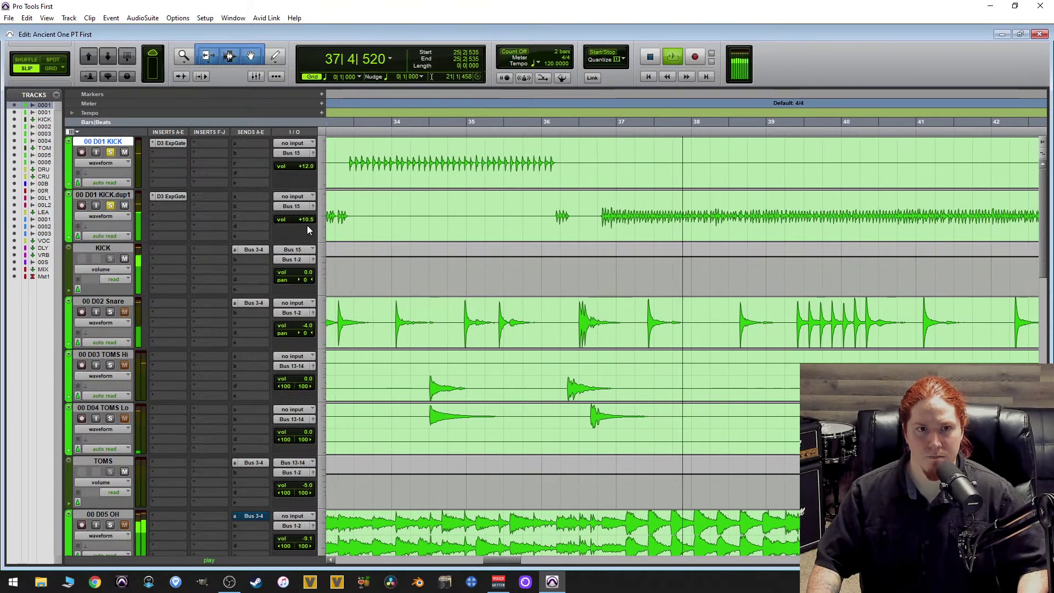
key(space)
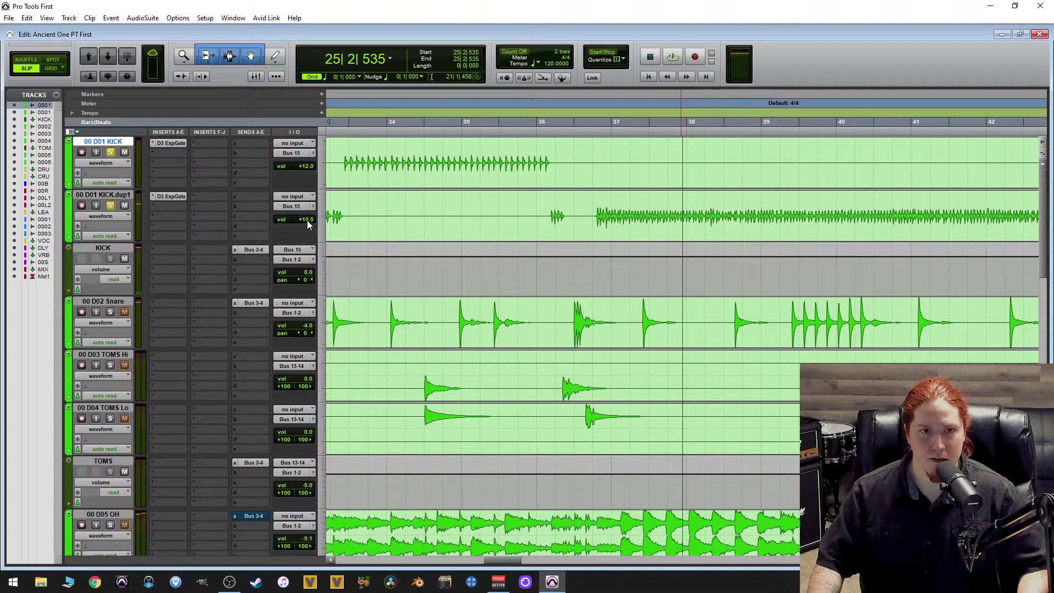
Look over both kick waveforms across the song and place the cursor at the fast passage starting in bar 14.
click(583, 204)
key(ctrl+bracketleft)
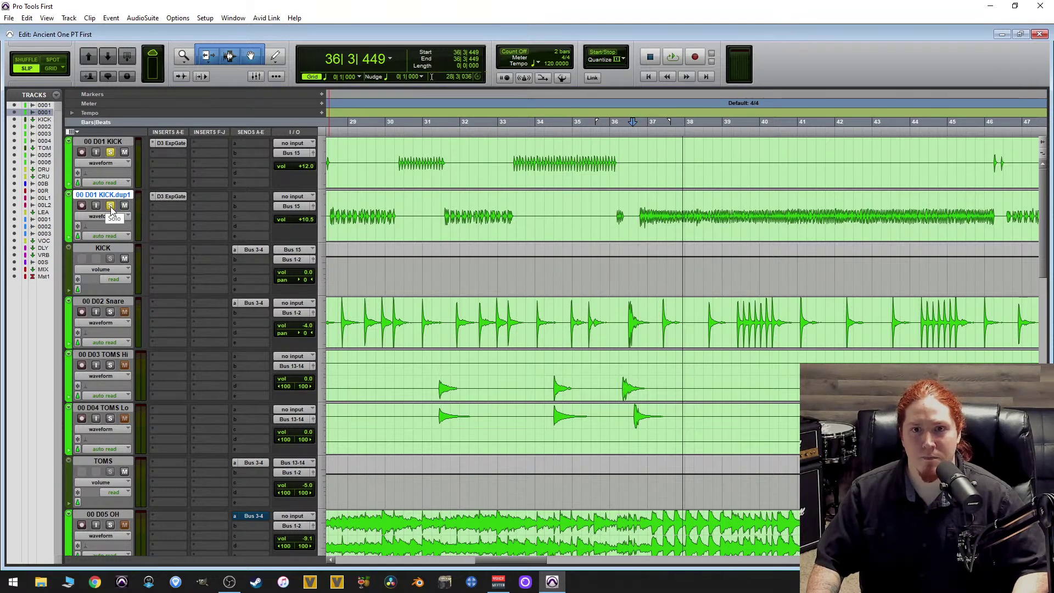
key(ctrl+bracketleft)
key(ctrl+bracketleft)
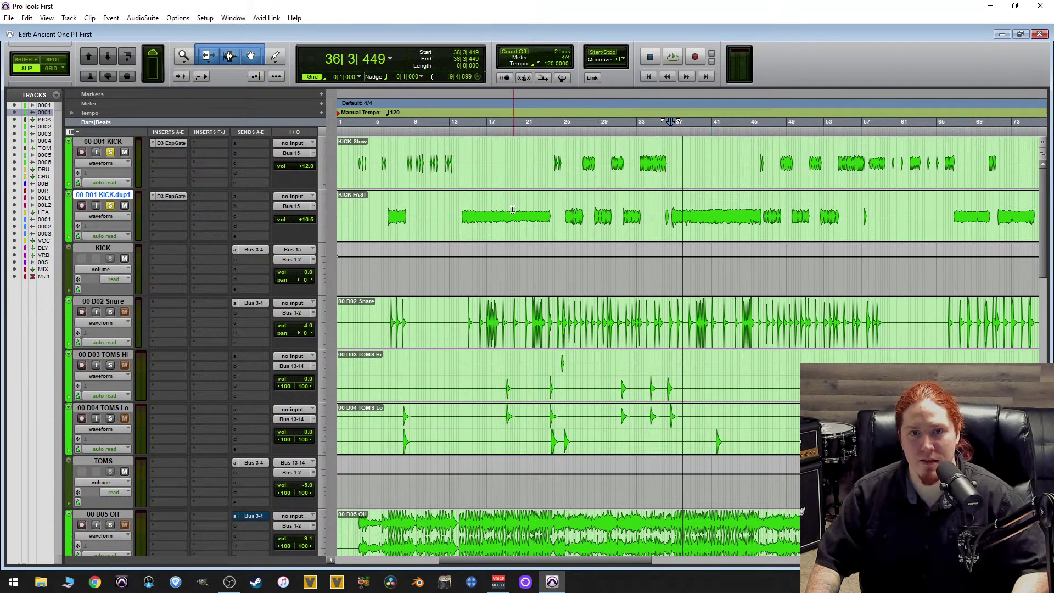
key(ctrl+bracketright)
key(ctrl+bracketright)
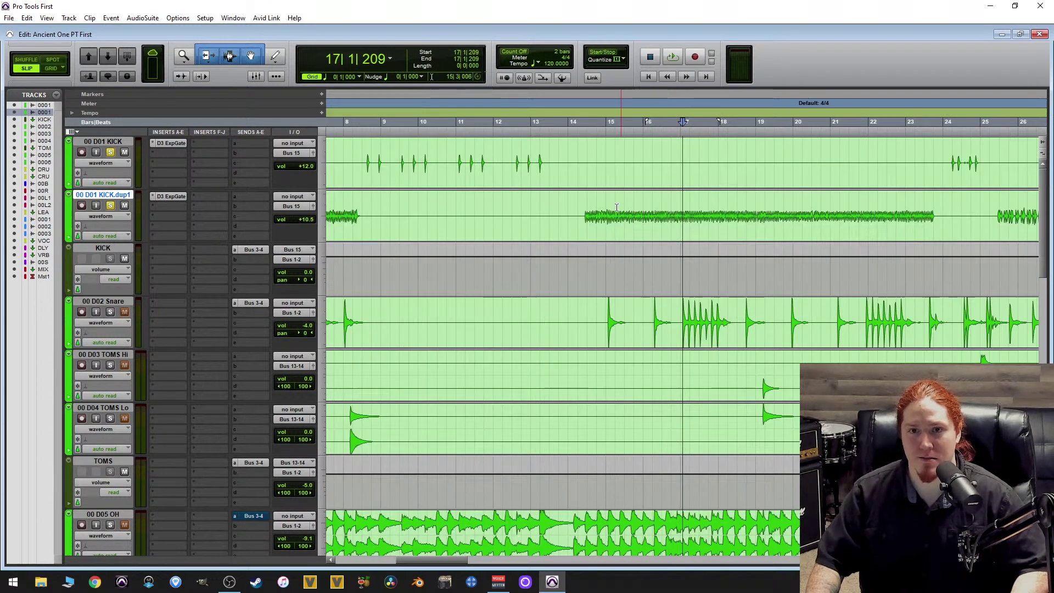
key(ctrl+bracketleft)
key(ctrl+bracketleft)
key(ctrl+bracketleft)
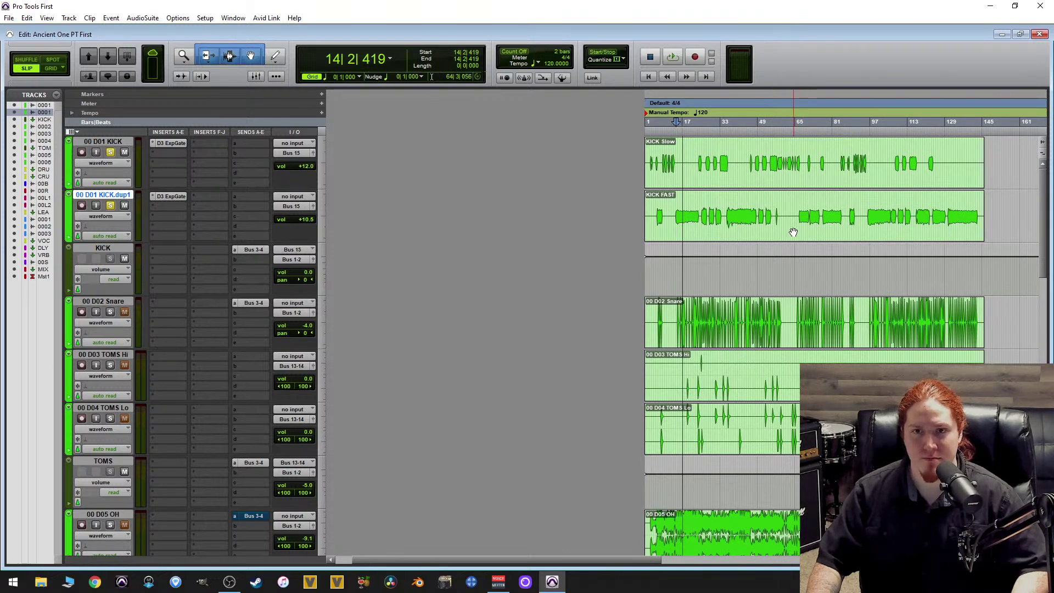
key(ctrl+bracketright)
key(ctrl+bracketright)
key(ctrl+bracketright)
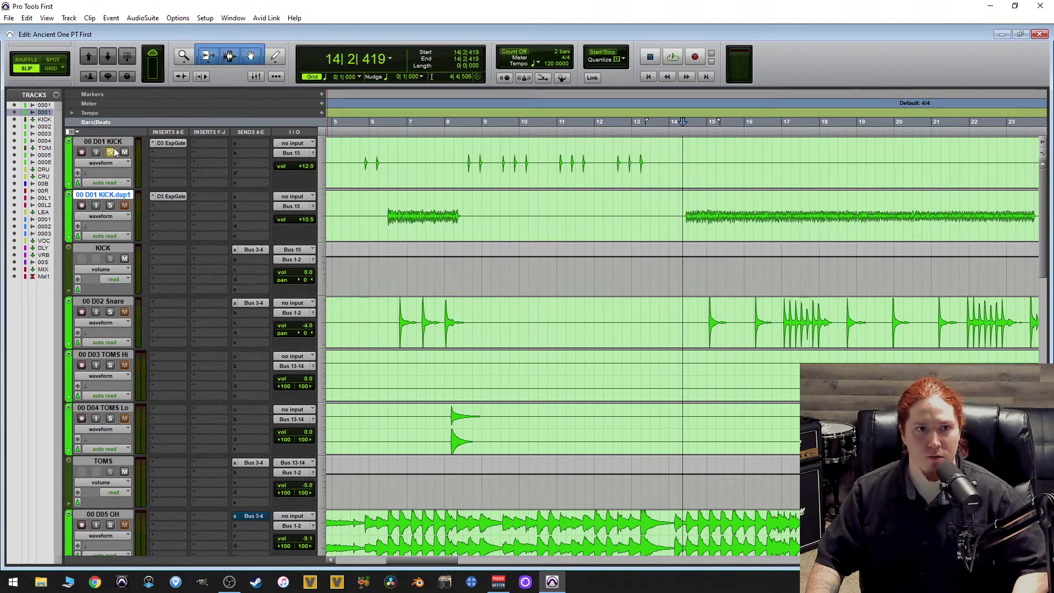
Audition the kick from bar 14, select 14|2|000 to 24|1|000 on the fast kick in Grid mode and play the selection.
key(space)
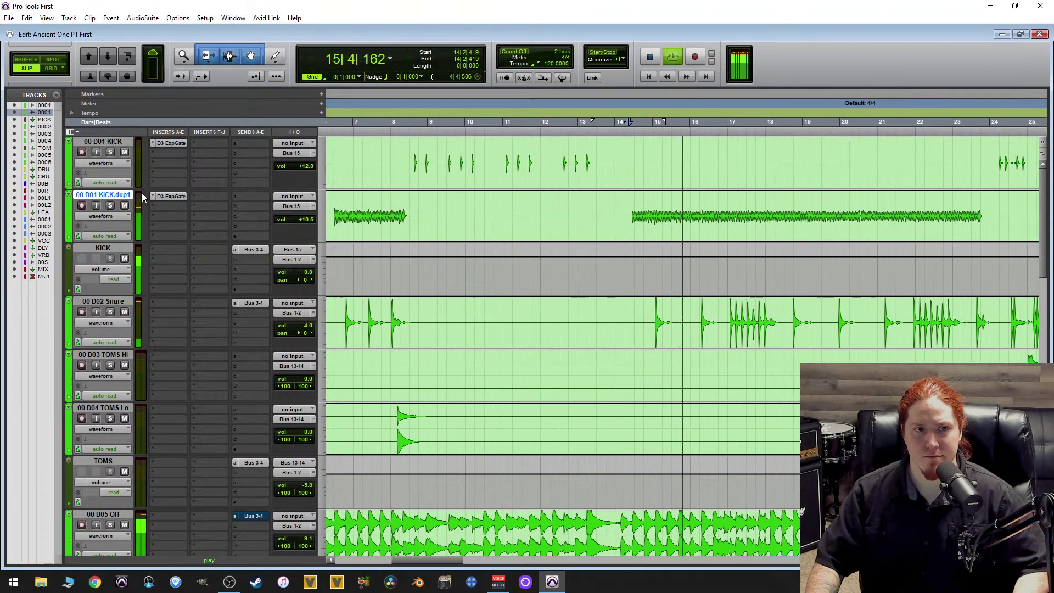
key(space)
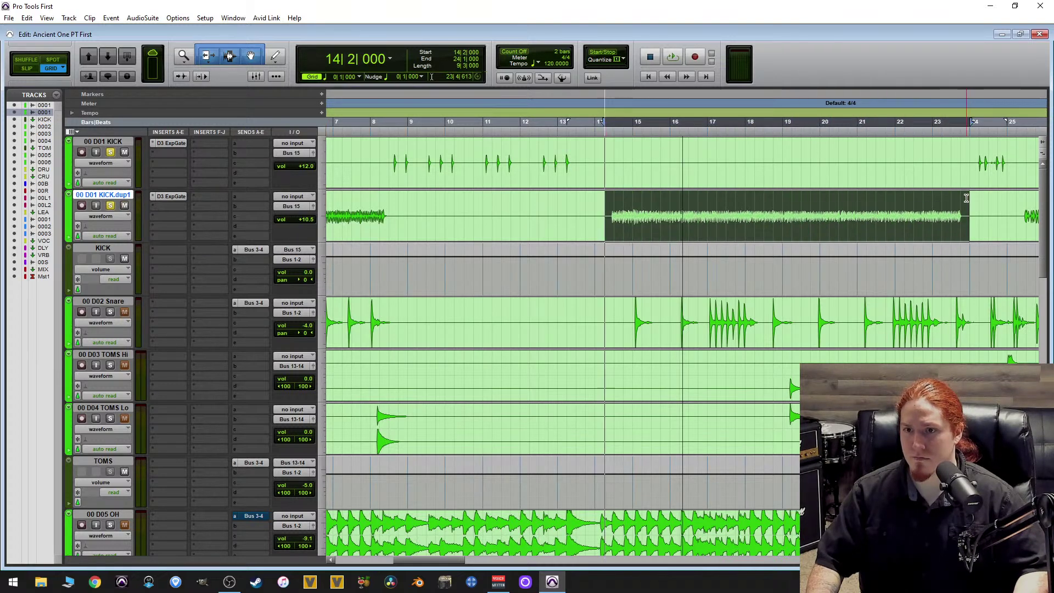
scroll(246, 219, down, 2)
scroll(246, 219, left, 1)
key(space)
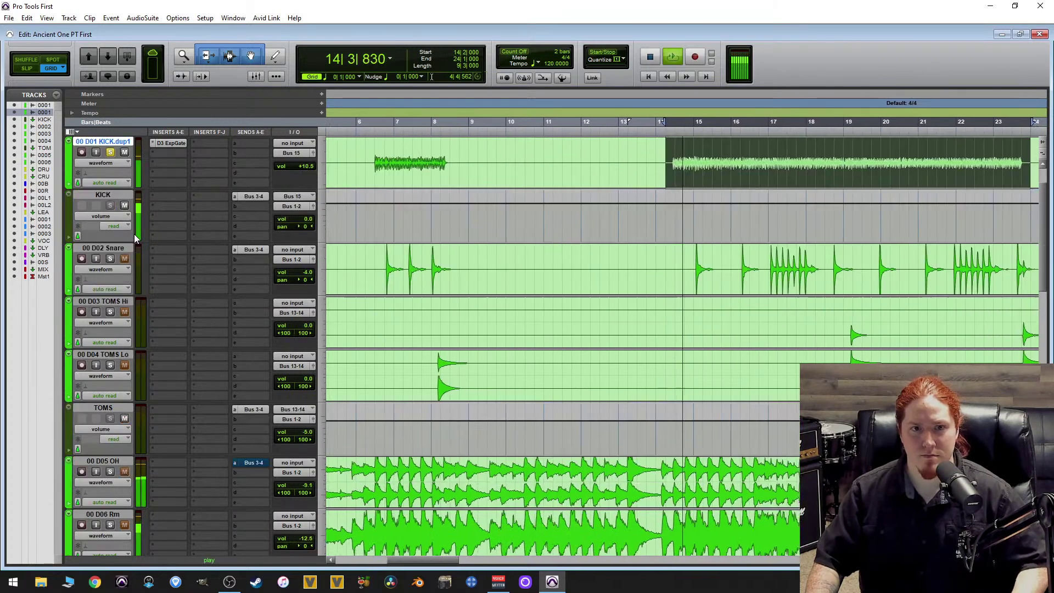
Add the snare to the soloed tracks and set its volume to -5.9 dB during playback.
scroll(134, 234, down, 1)
click(110, 205)
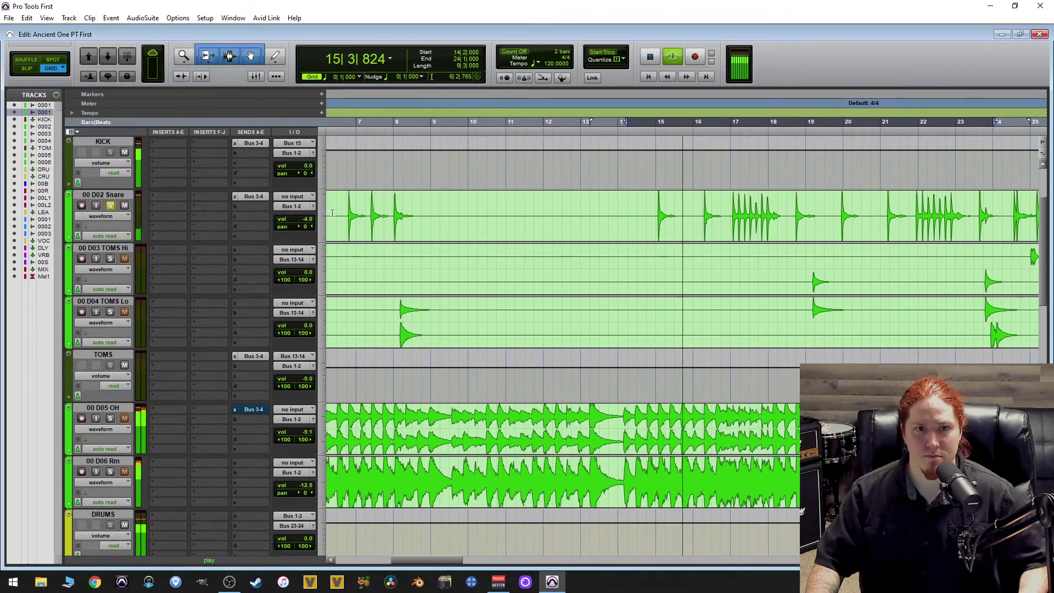
click(308, 219)
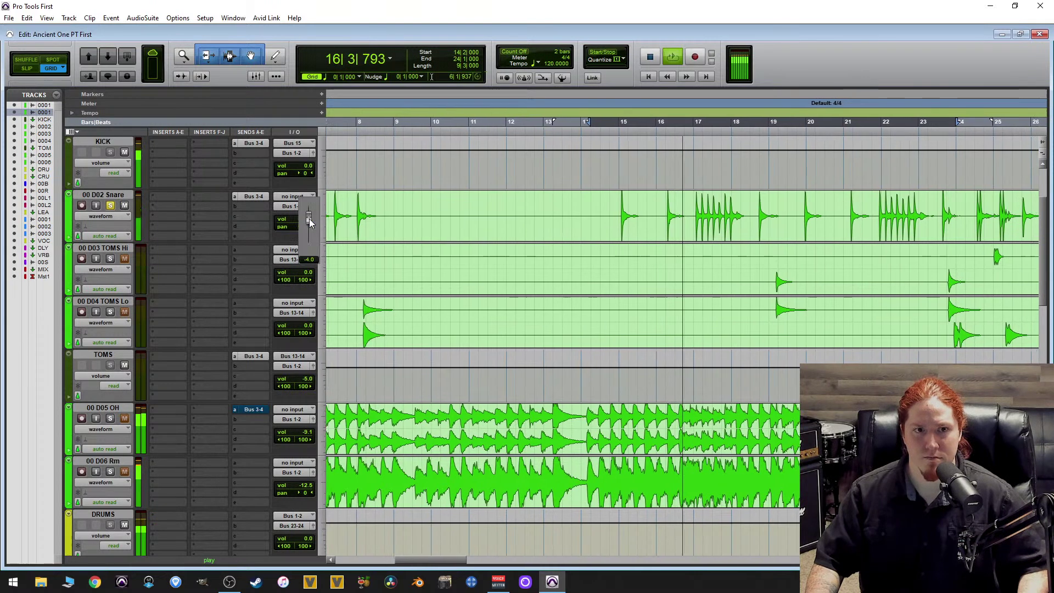
drag(309, 221, 341, 283)
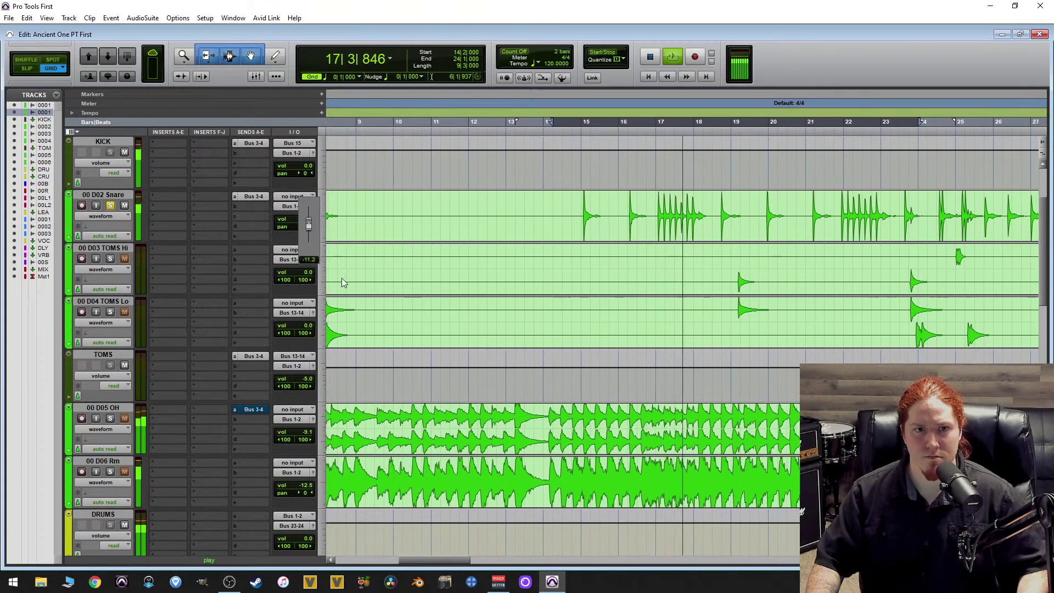
drag(386, 243, 392, 237)
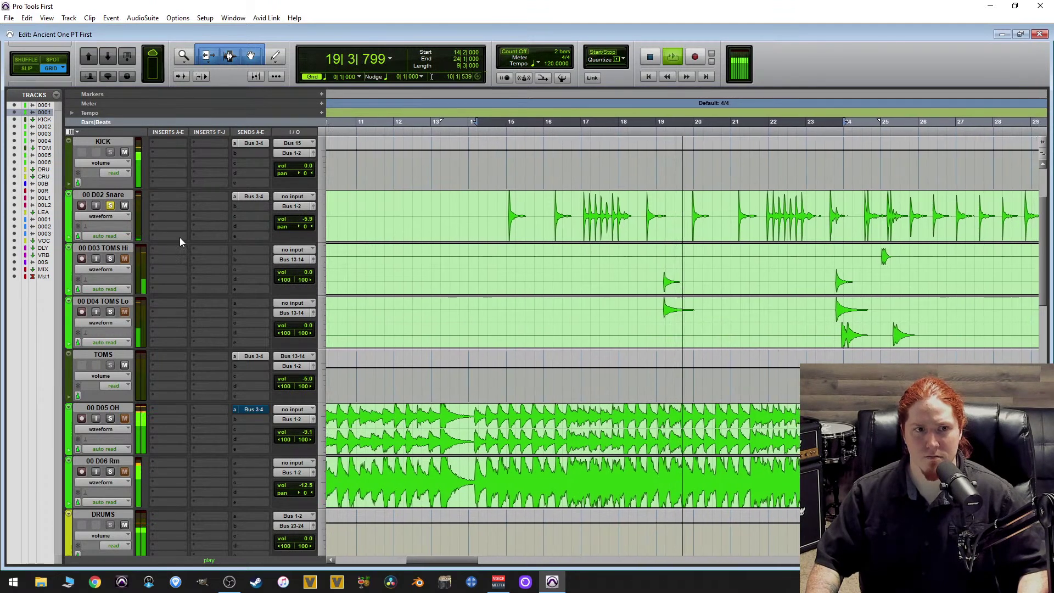
Solo the overheads and room tracks as well, setting the overheads to -20.7 dB and the room to -21.2 dB.
scroll(180, 237, down, 3)
click(110, 259)
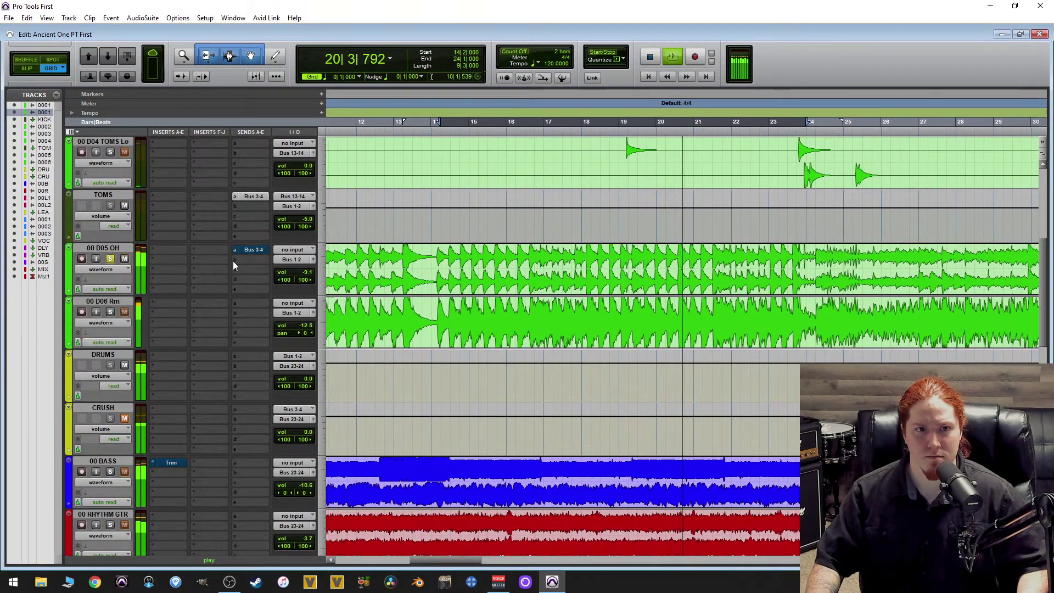
drag(309, 271, 460, 167)
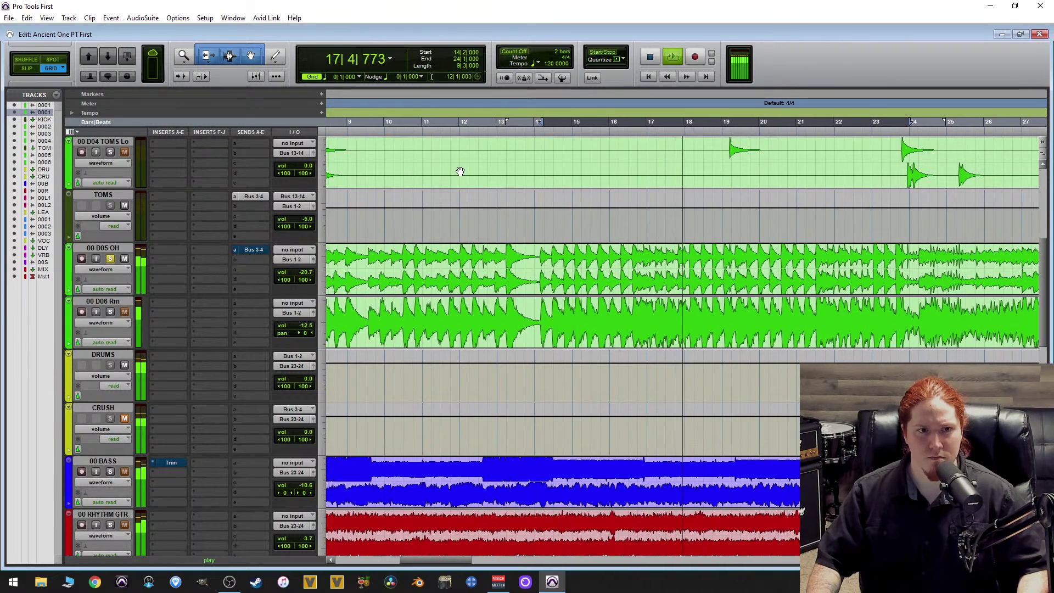
click(110, 311)
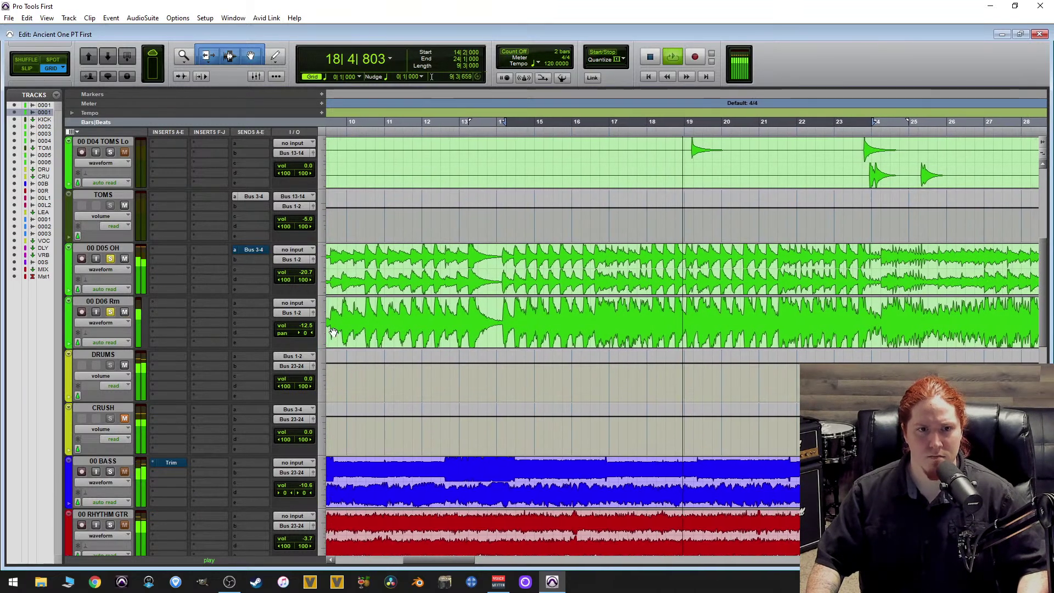
drag(310, 327, 431, 397)
Solo the bass and rhythm guitar as well, setting the bass to -16.4 dB and the guitar to -8.2 dB.
scroll(481, 318, down, 2)
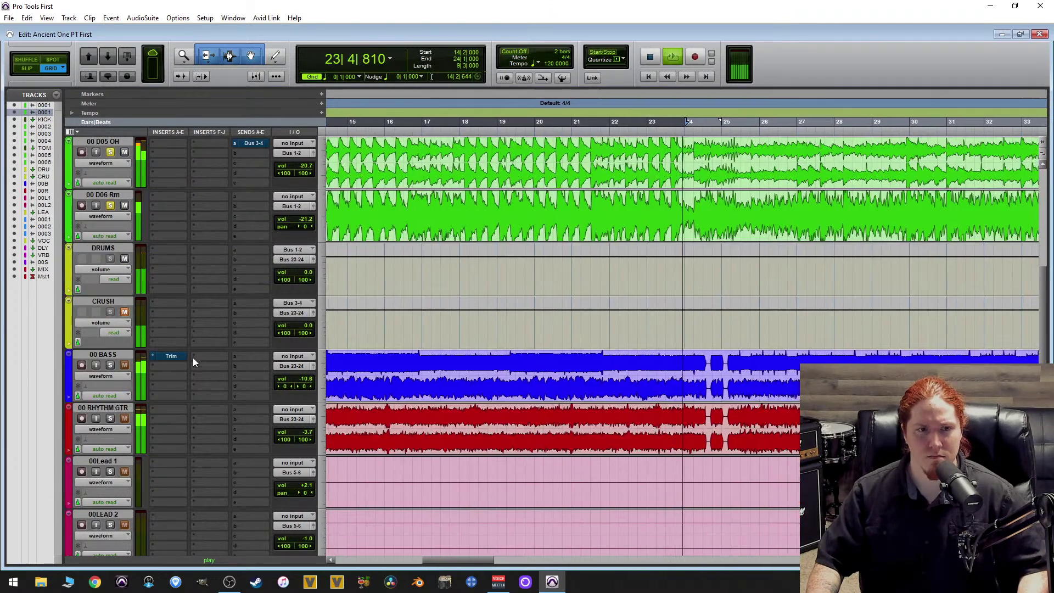
click(111, 366)
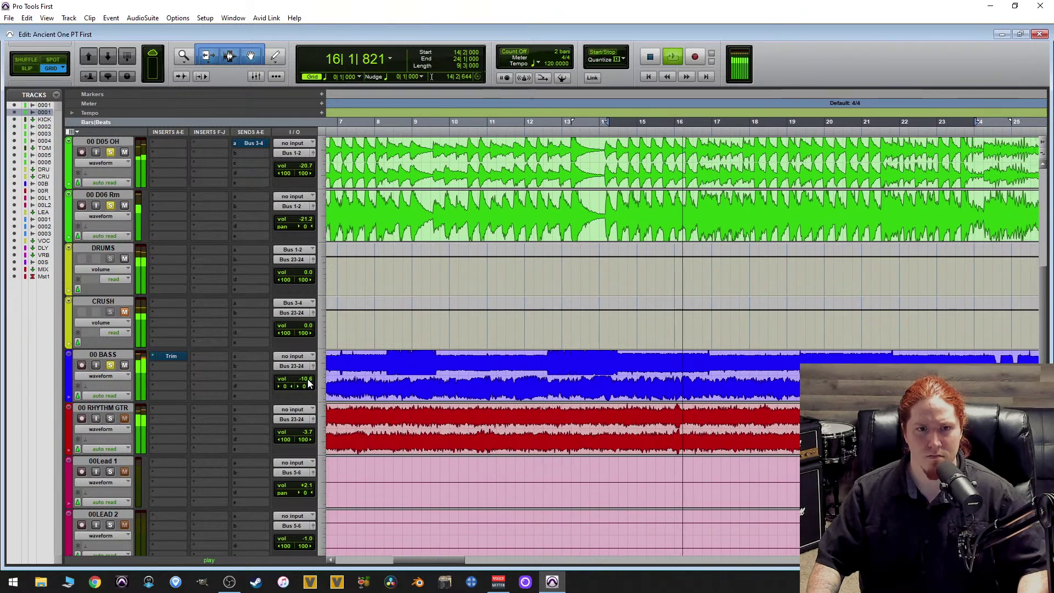
drag(308, 380, 324, 509)
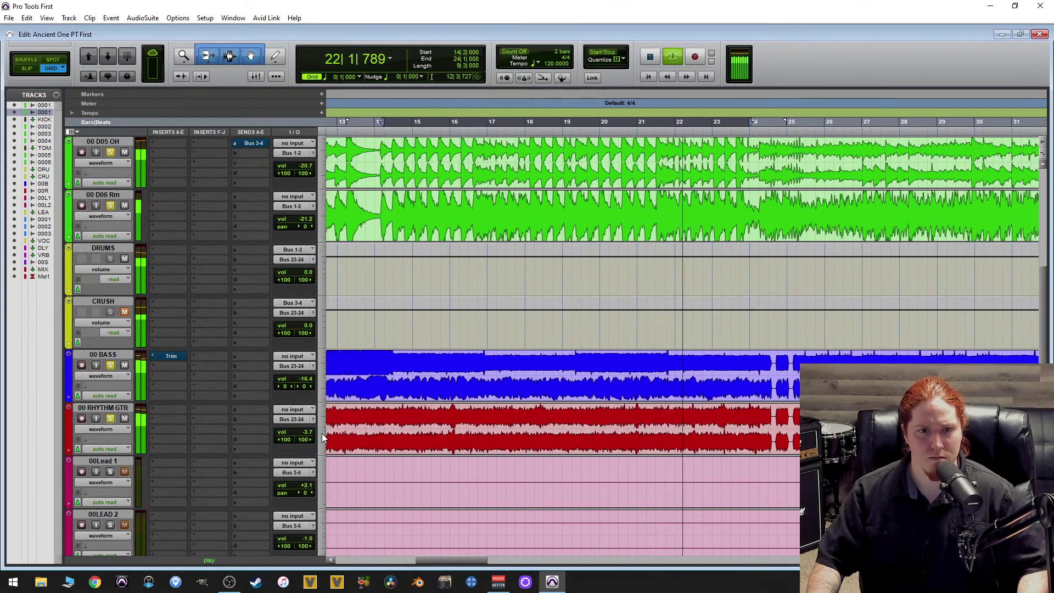
drag(303, 432, 483, 466)
Bring in the main and FX vocals, set the main vocal to -1.5 dB and the FX vocal to -3.0 dB, and stop playback.
scroll(182, 373, down, 5)
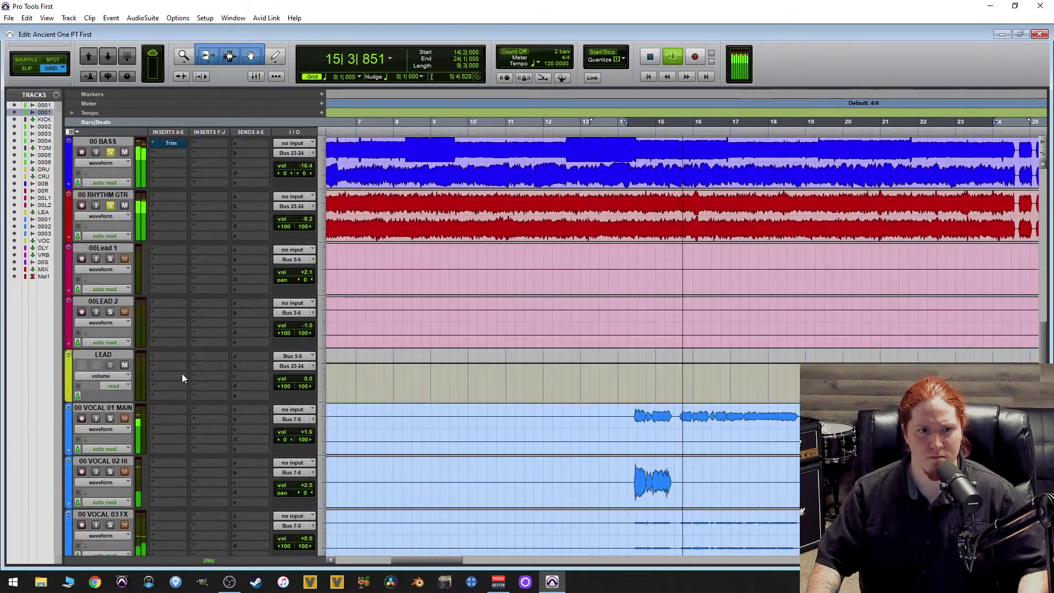
click(113, 419)
drag(307, 438, 468, 465)
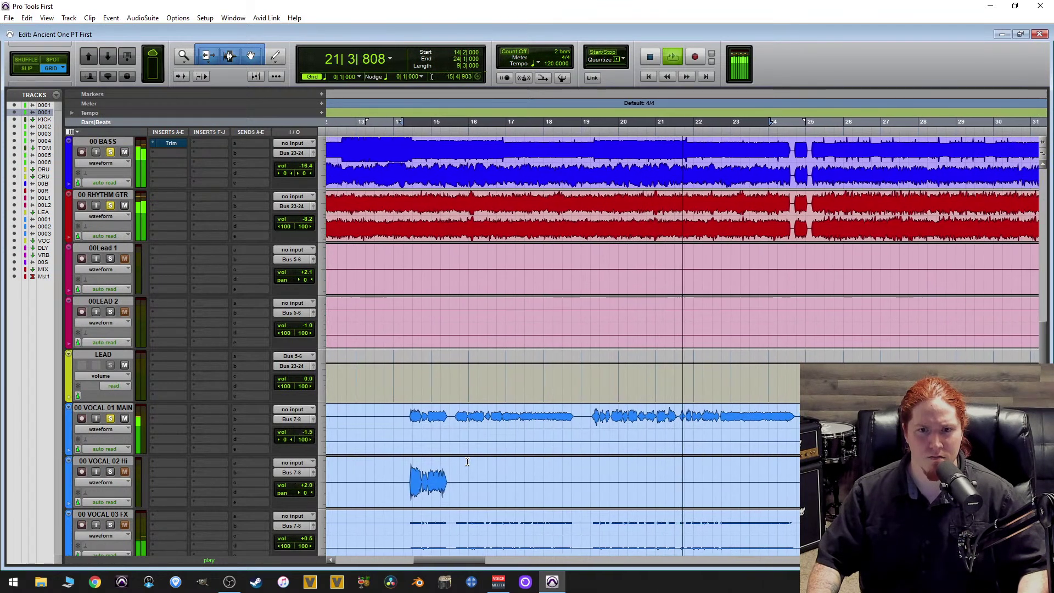
scroll(231, 374, down, 2)
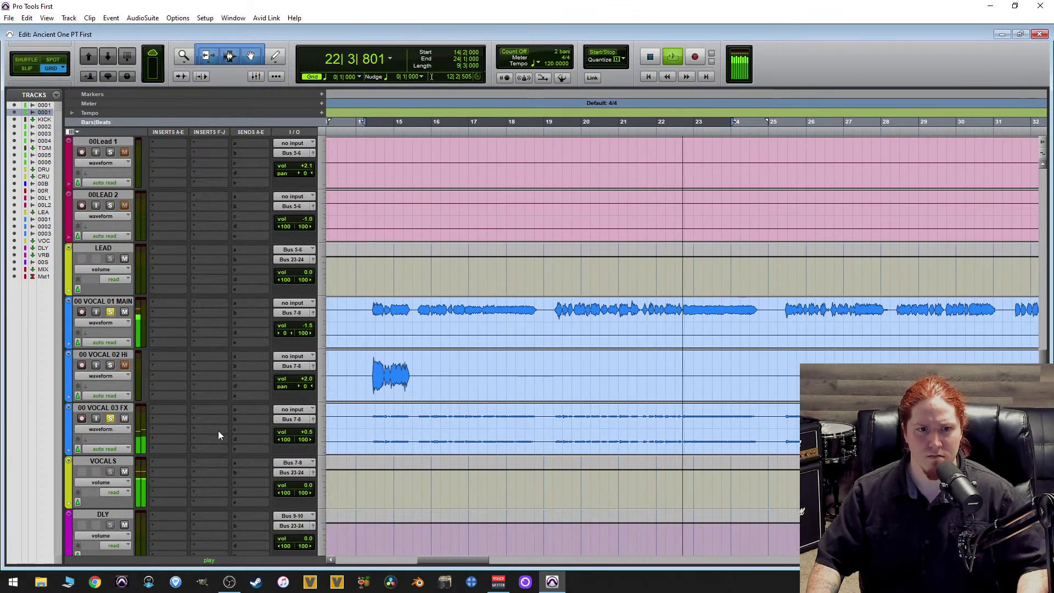
drag(310, 432, 319, 455)
scroll(126, 378, down, 3)
key(space)
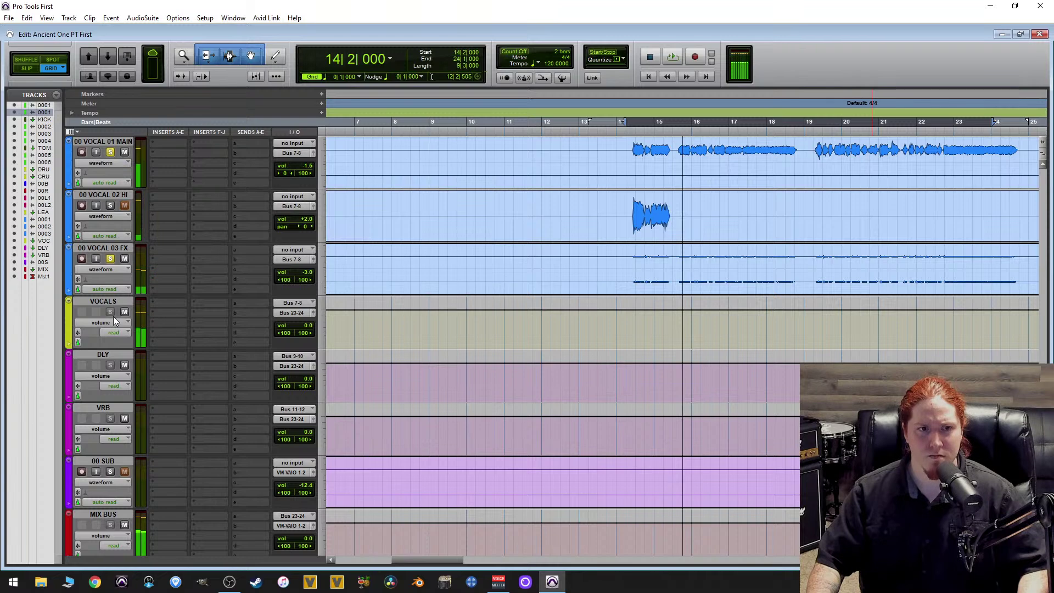
Clear the solo on all tracks at once and leave only the slow kick track selected.
scroll(107, 260, up, 10)
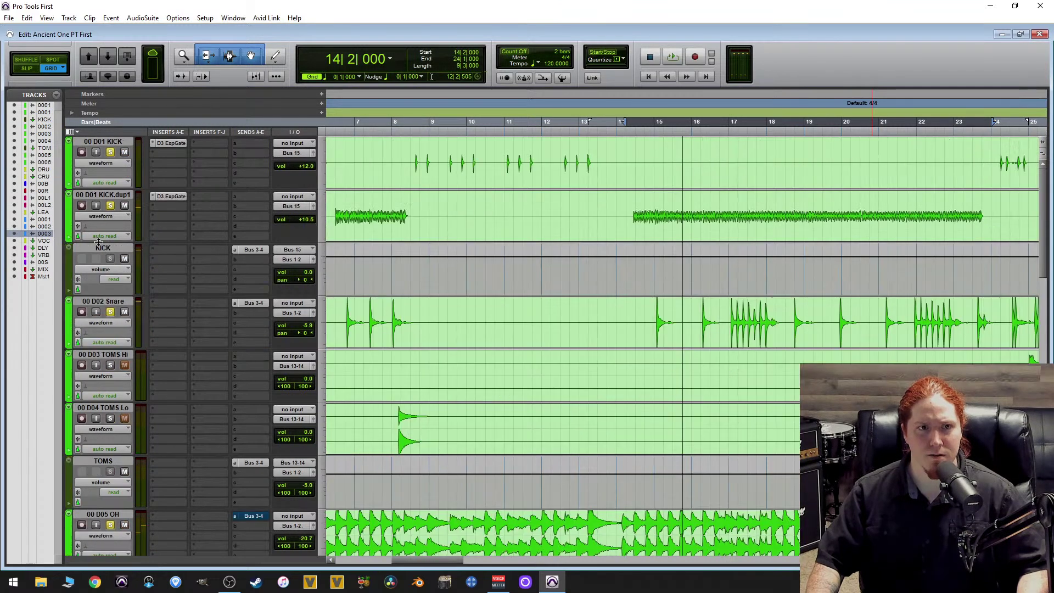
alt+click(102, 142)
click(115, 152)
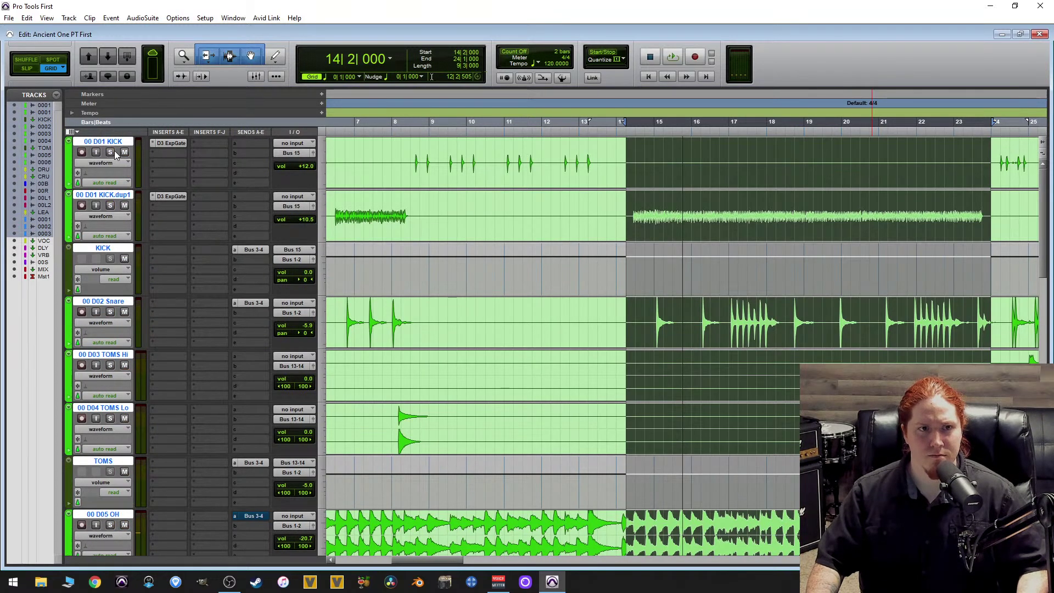
ctrl+click(112, 142)
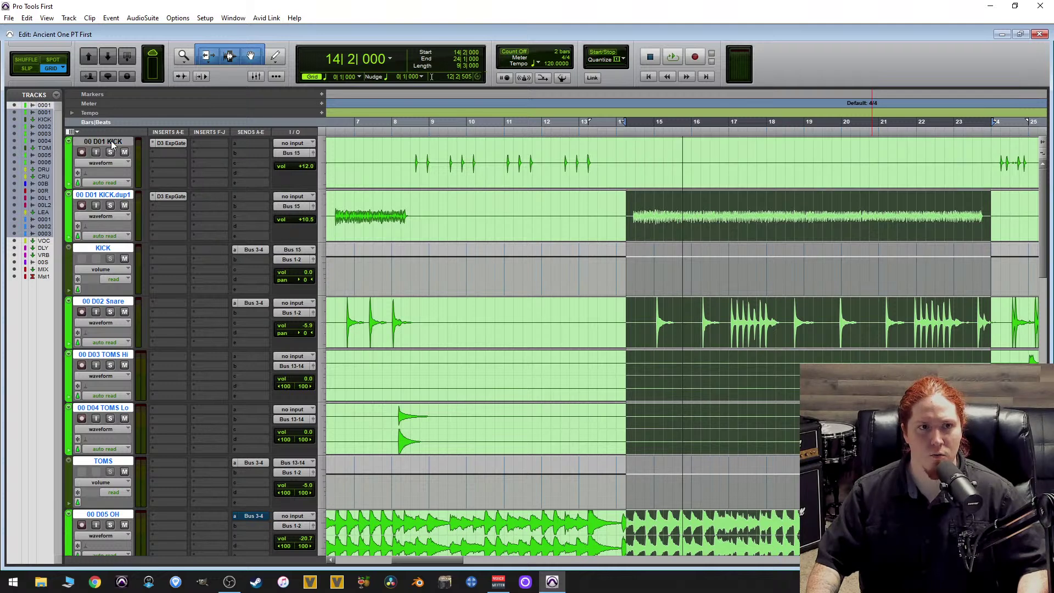
click(112, 143)
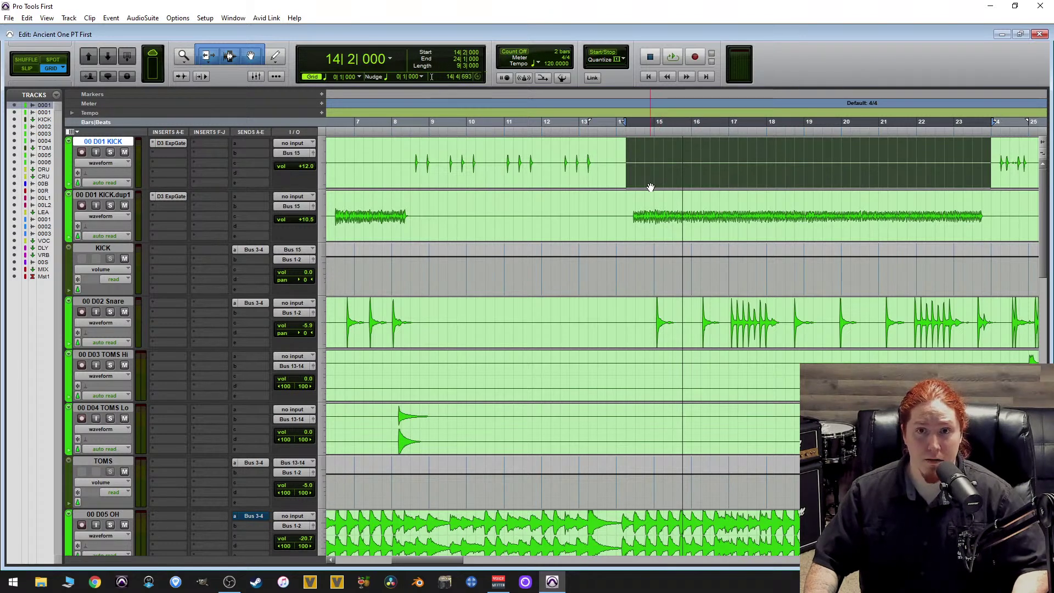
Switch to Slip mode and place the edit cursor on the fast kick just before its passage in bar 14.
click(631, 203)
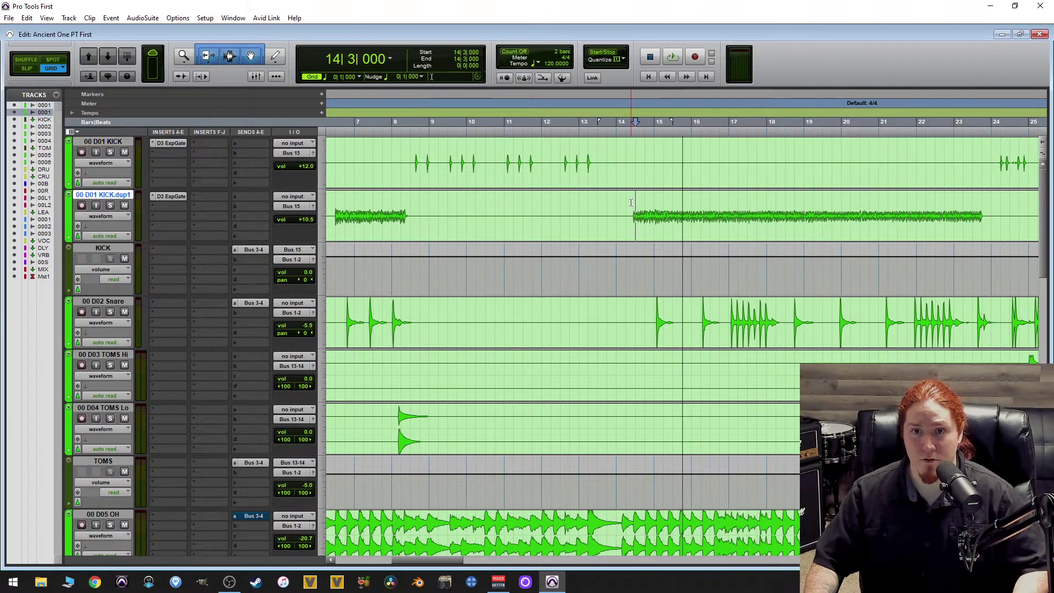
key(F2)
click(626, 198)
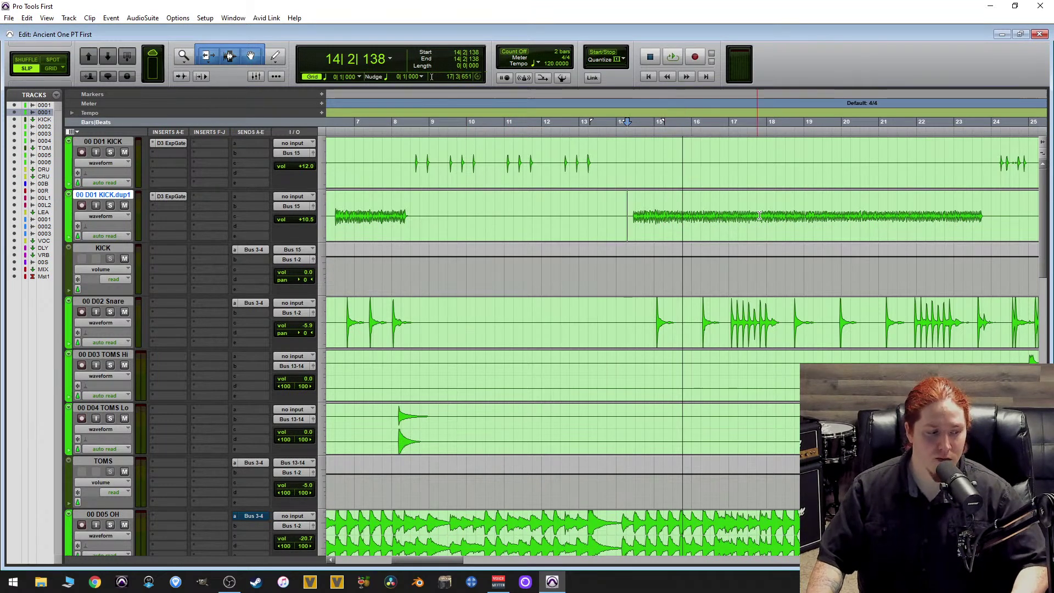
Insert the EQ3 7-Band on the fast kick track and enable its high-pass filter with a 24 dB/oct slope.
click(173, 207)
mouse_move(232, 238)
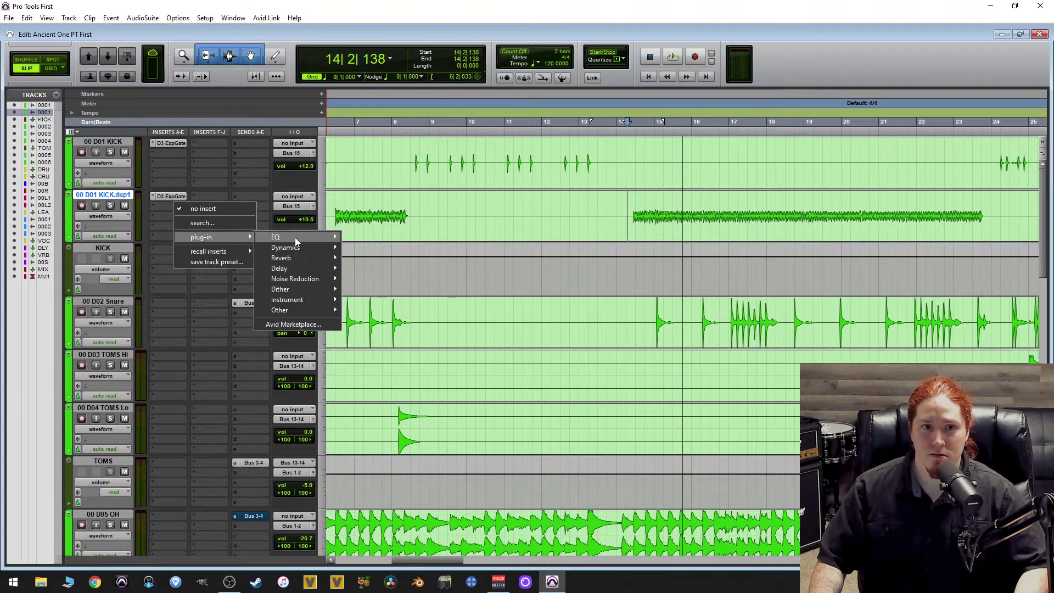
mouse_move(291, 239)
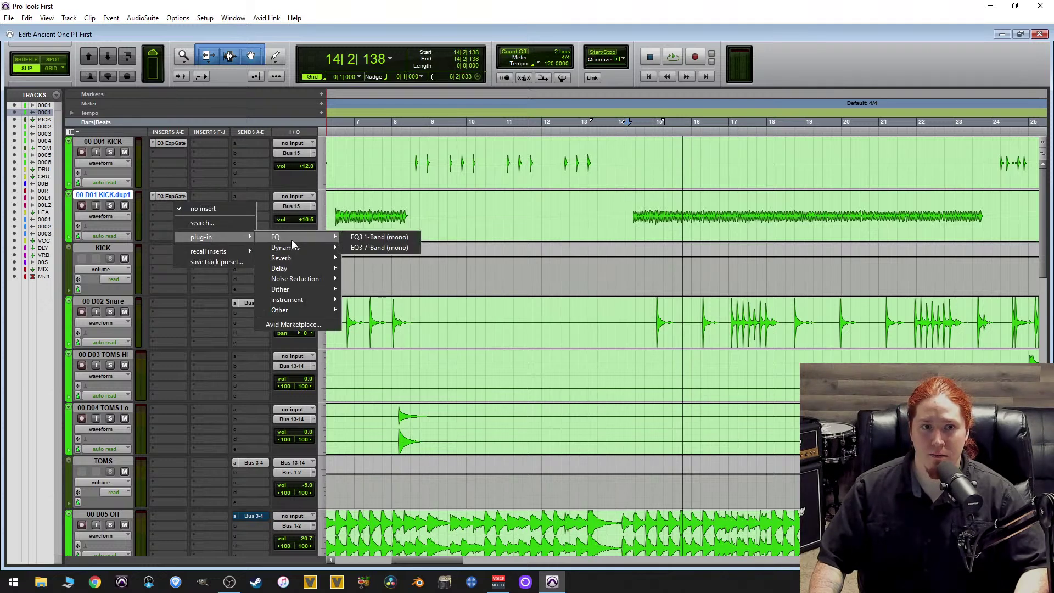
click(393, 249)
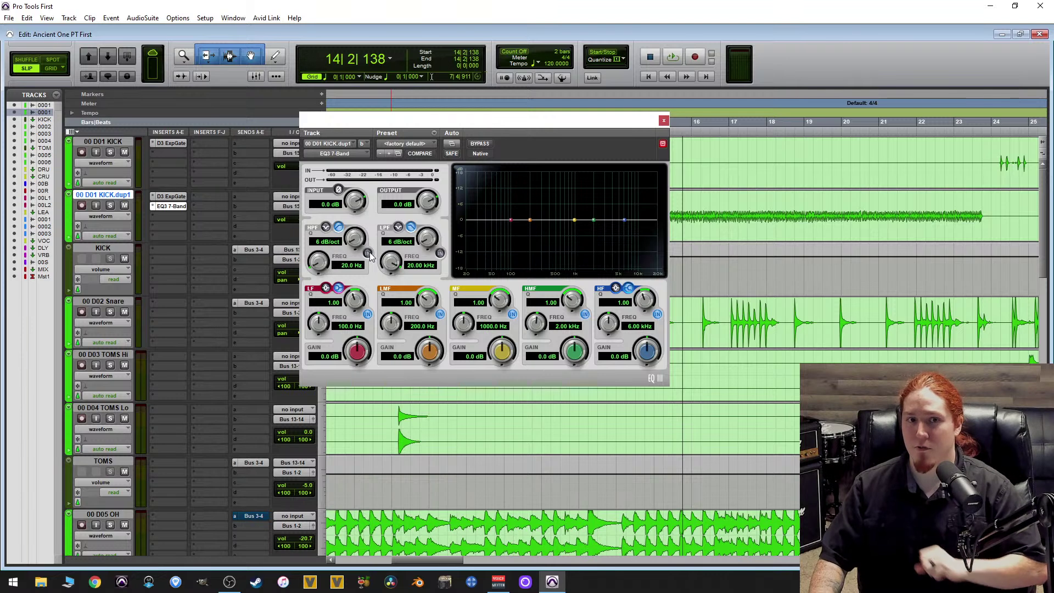
click(367, 253)
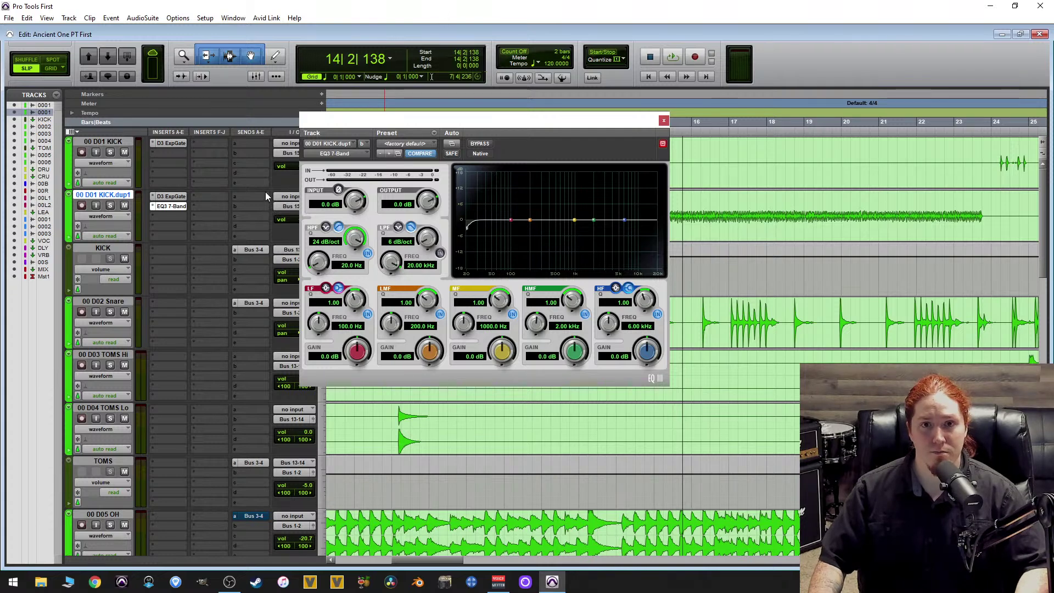
Solo the fast kick, raise the high-pass frequency to 55.4 Hz during playback, and compare with the filter switched off and on.
click(110, 205)
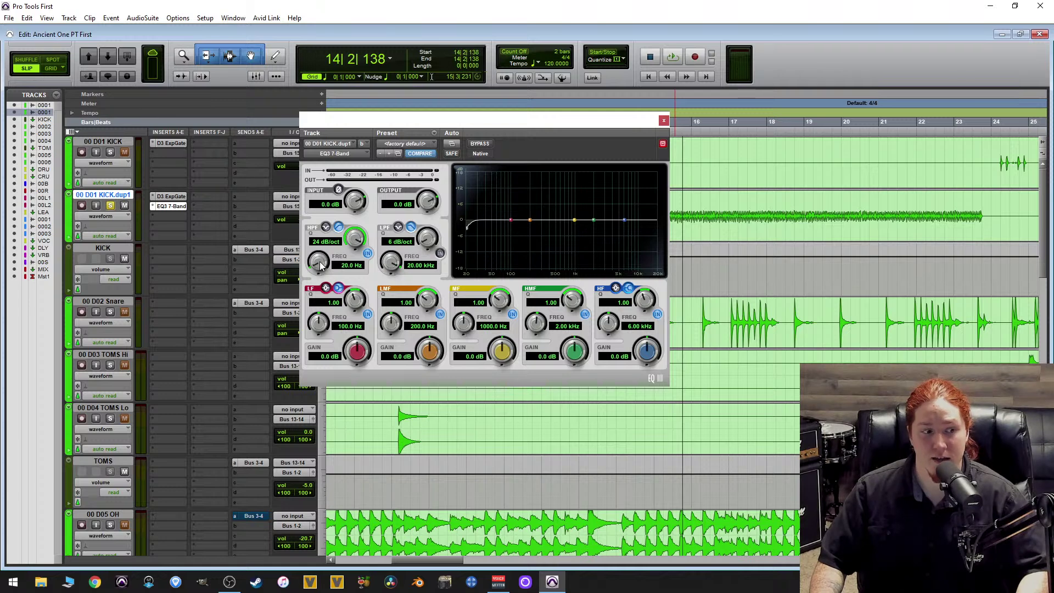
key(space)
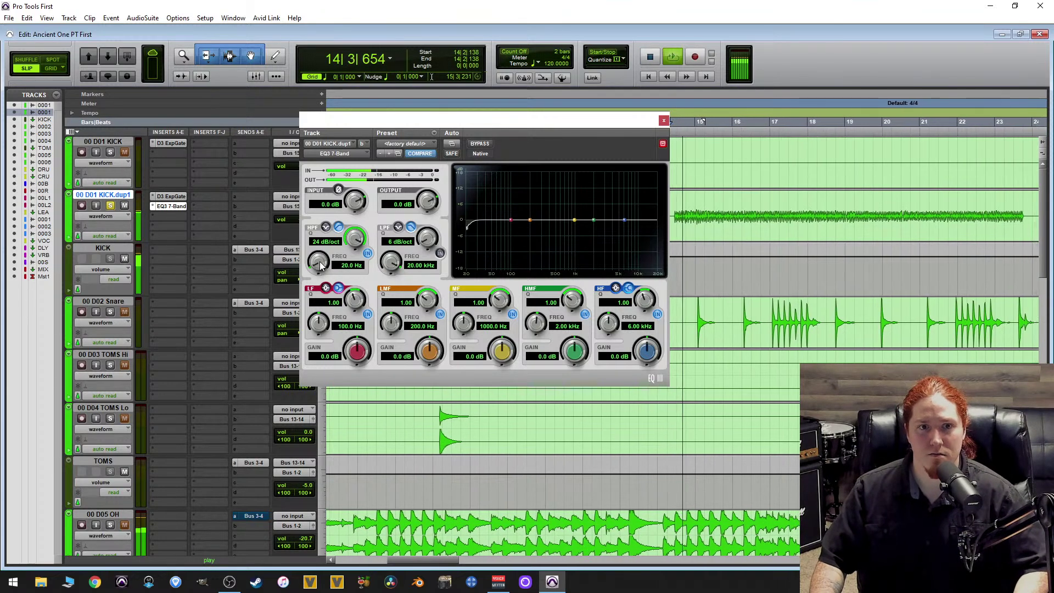
drag(321, 266, 302, 251)
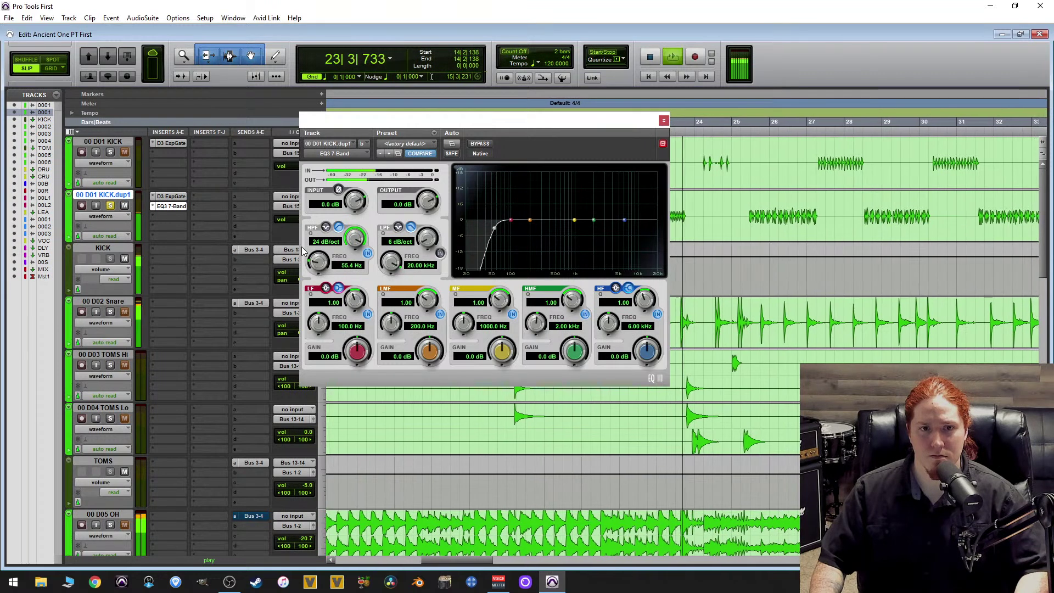
click(367, 253)
click(367, 253)
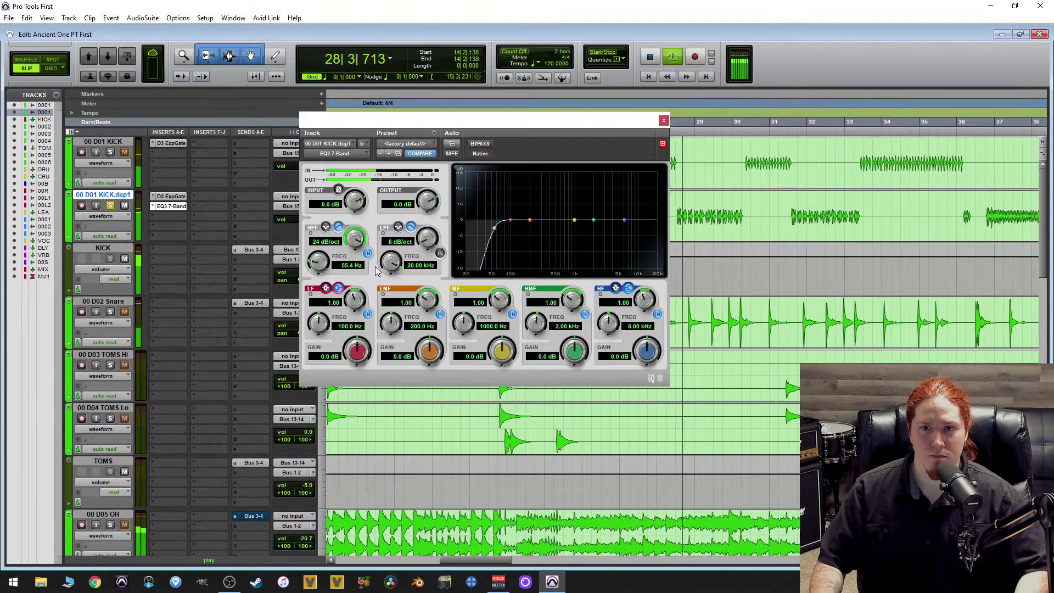
key(space)
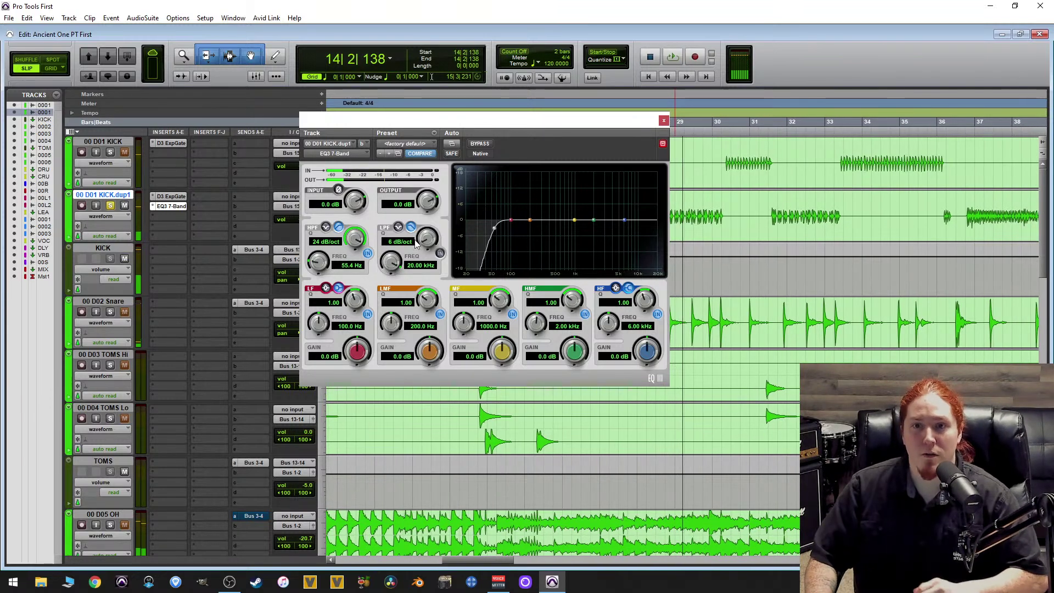
Place the edit cursor before the fast kick passage in bar 25 and move the EQ window clear of the waveforms.
click(693, 219)
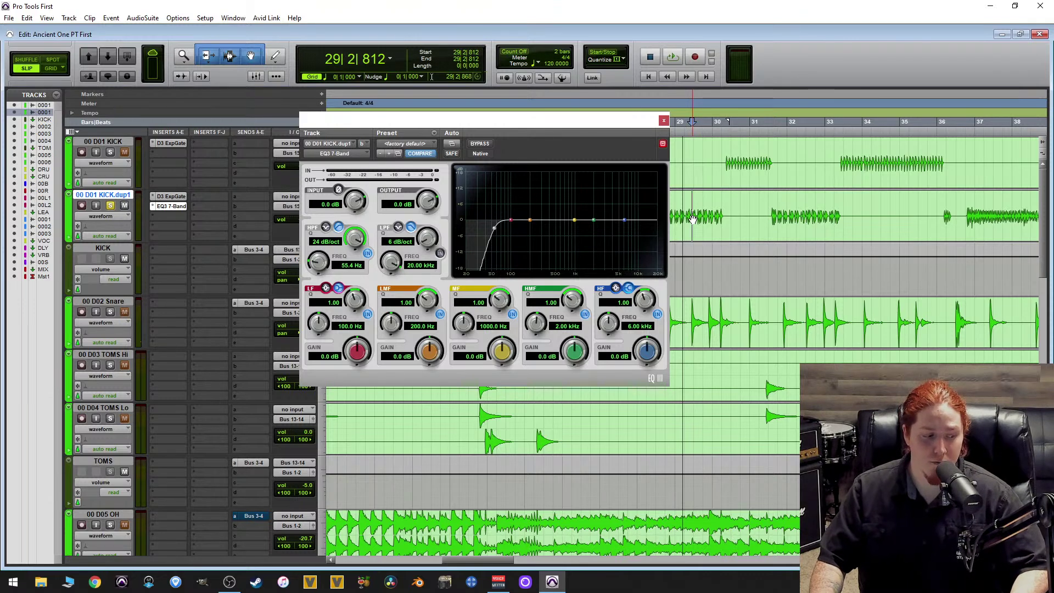
drag(562, 123, 399, 80)
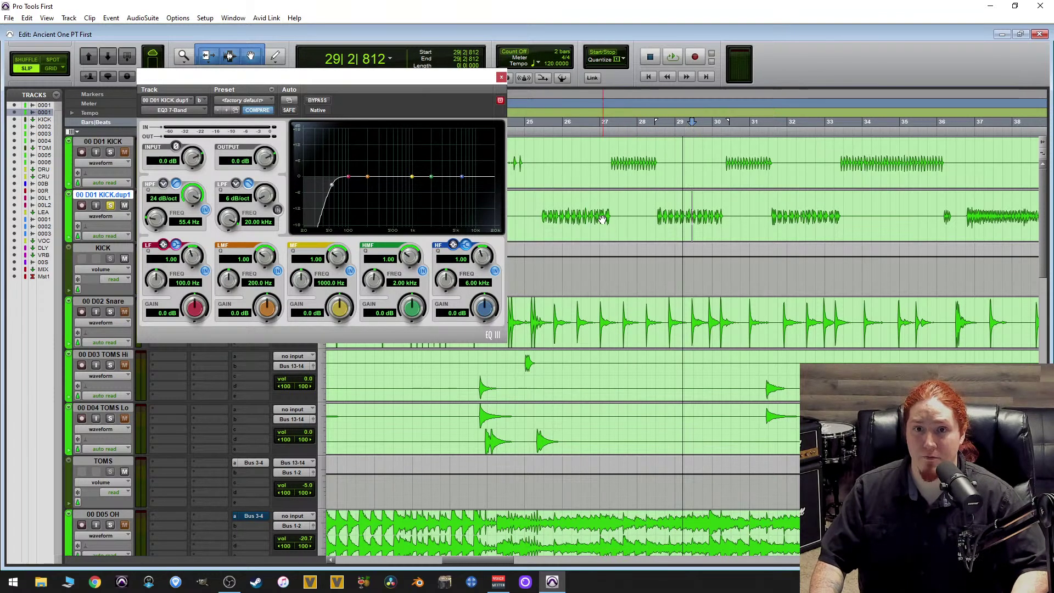
click(540, 215)
key(ctrl+])
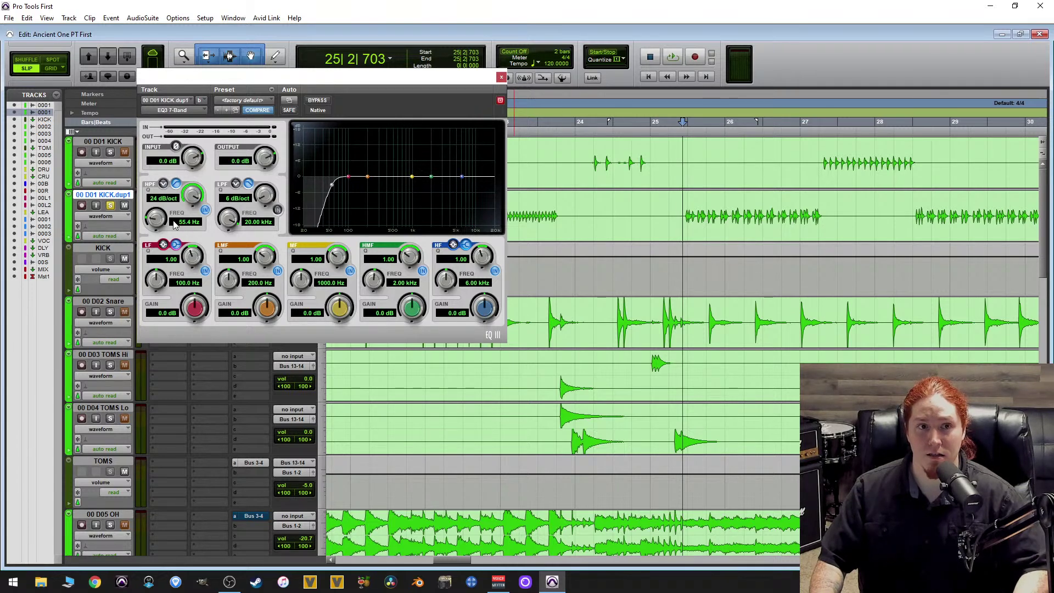
drag(282, 78, 507, 72)
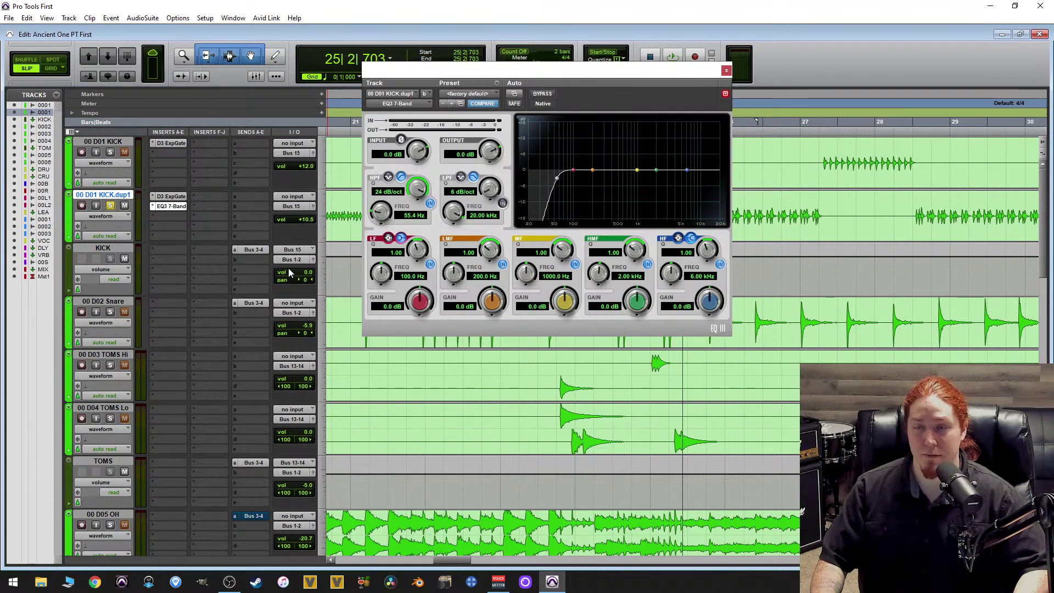
key(ctrl+bracketleft)
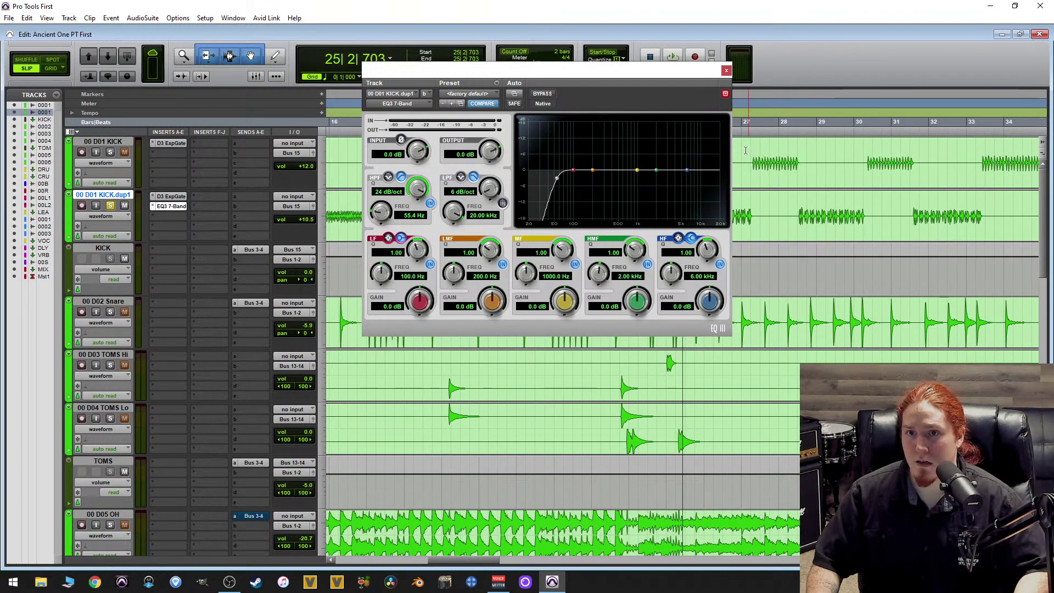
drag(648, 69, 501, 41)
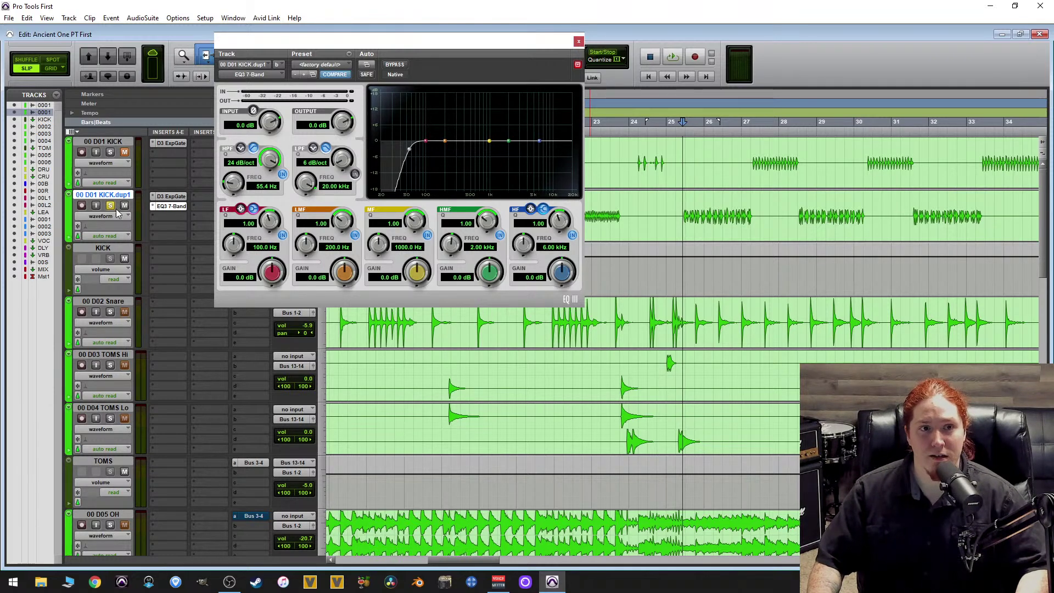
Boost the EQ's HF band by 12.0 dB at 20.00 kHz and select the fast kick passage from bar 14 through bar 23.
drag(567, 276, 583, 140)
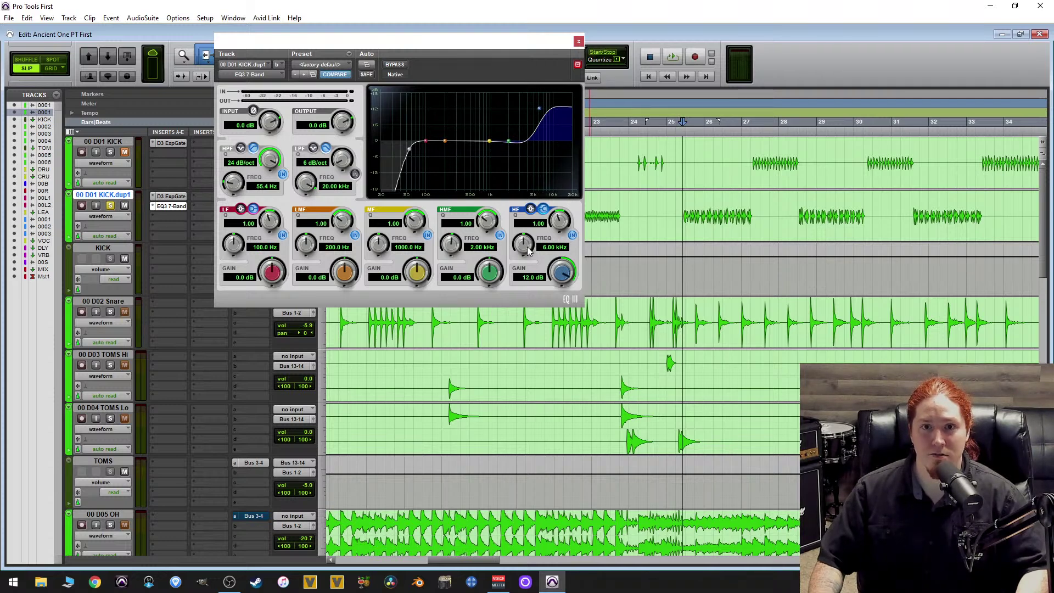
drag(528, 248, 526, 158)
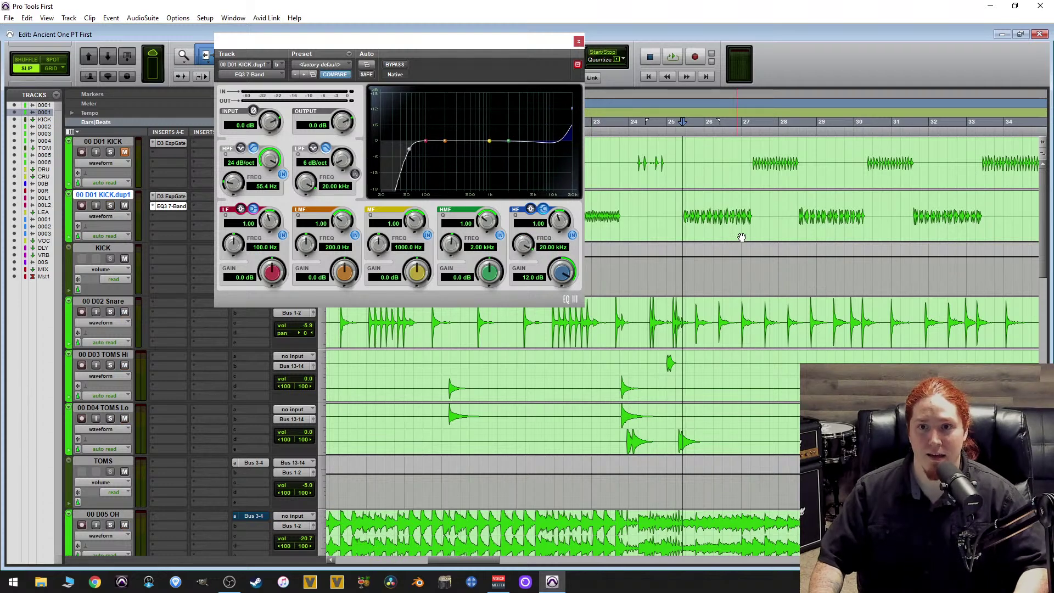
scroll(672, 216, down, 2)
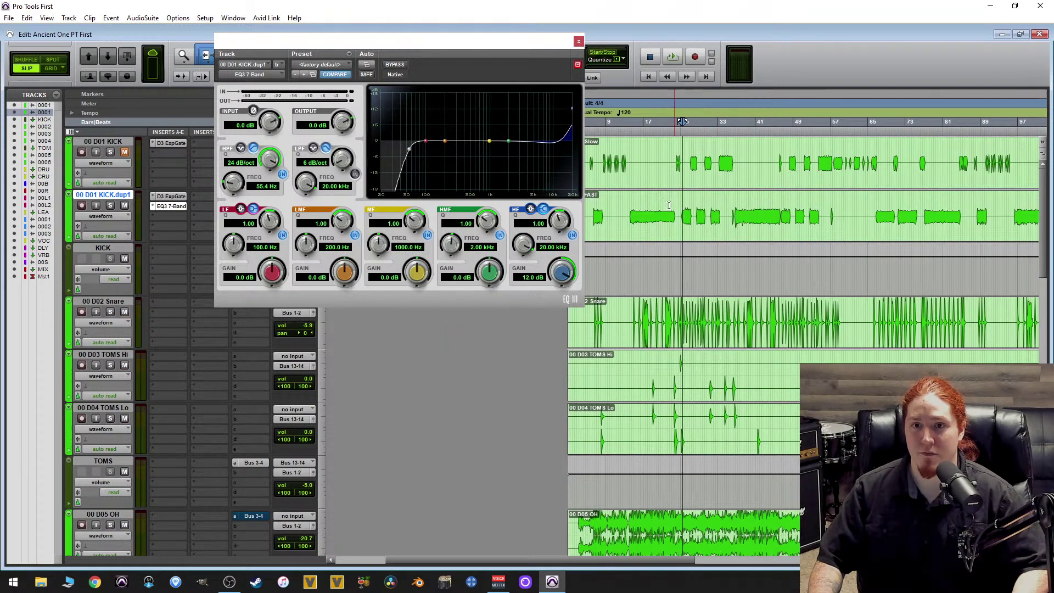
scroll(661, 208, up, 2)
scroll(659, 204, up, 1)
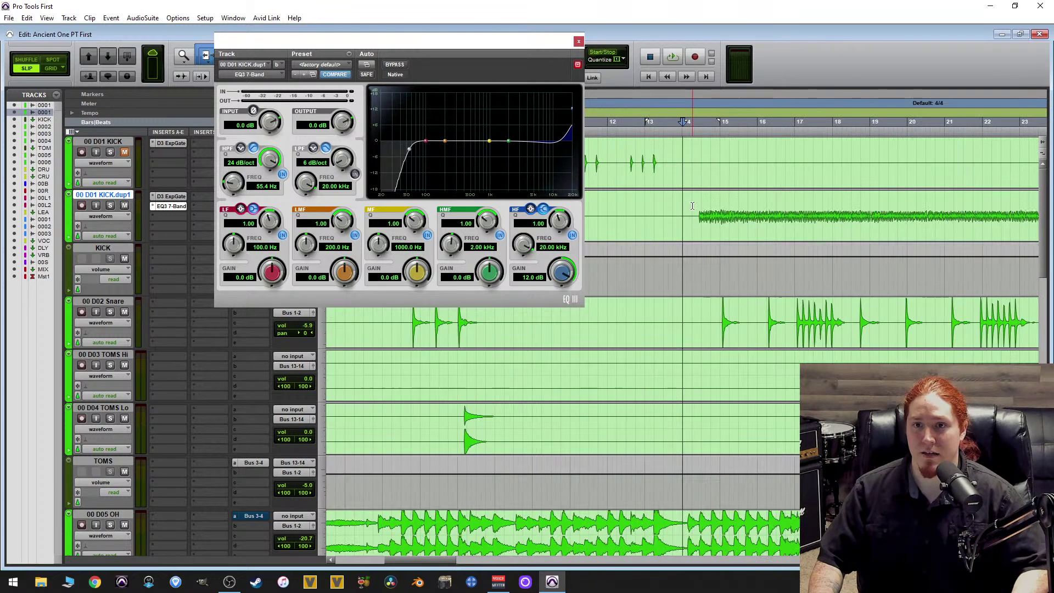
mouse_move(686, 203)
mouse_down()
mouse_move(1044, 203)
mouse_move(828, 206)
mouse_up()
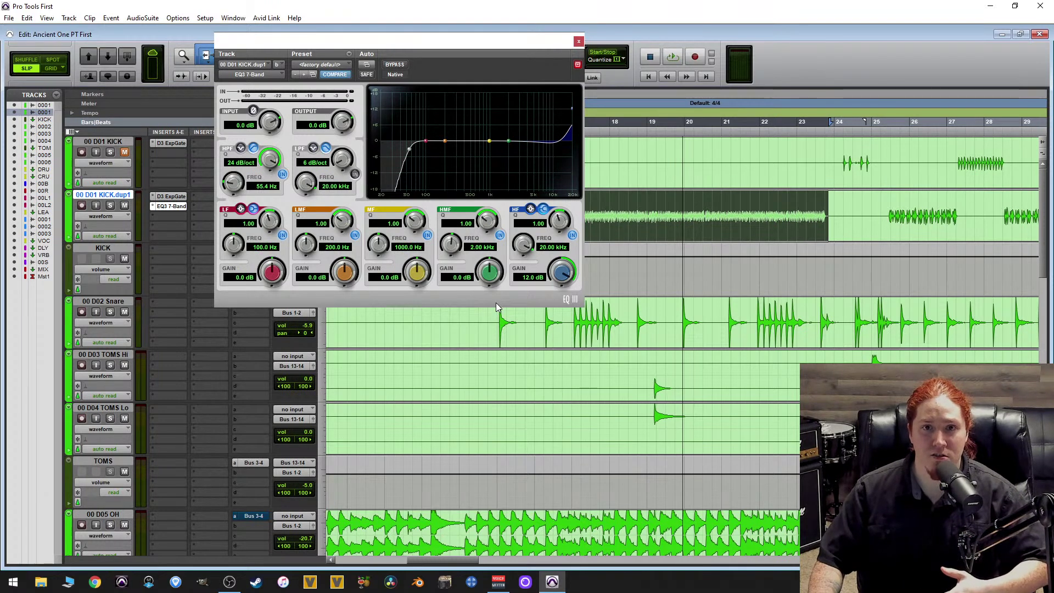
Lower the HF band frequency to 3.77 kHz while playing the soloed fast kick, then audition the boost with the solo off.
click(109, 206)
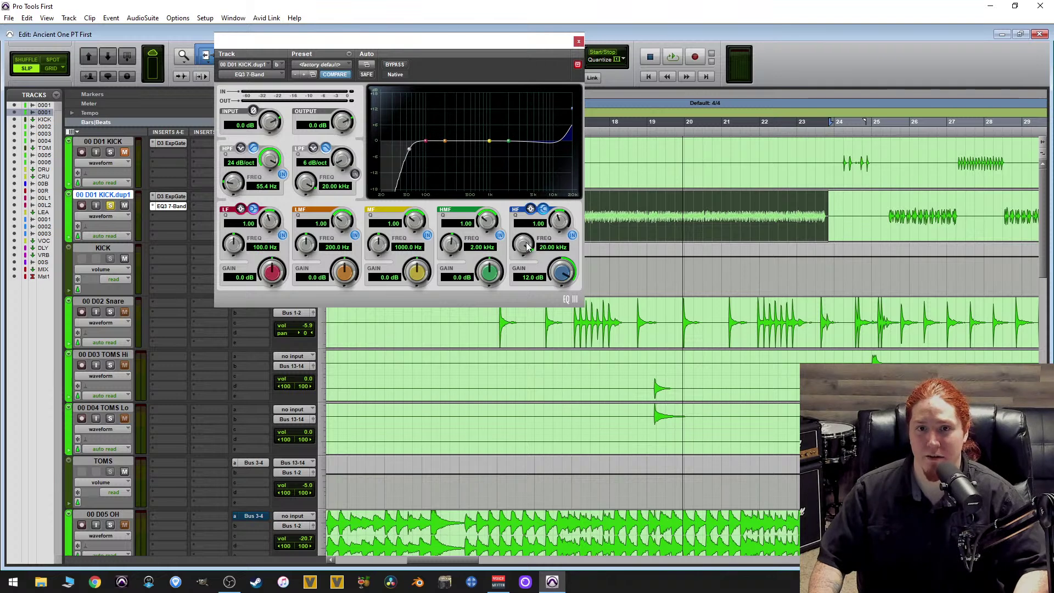
key(space)
drag(526, 247, 478, 363)
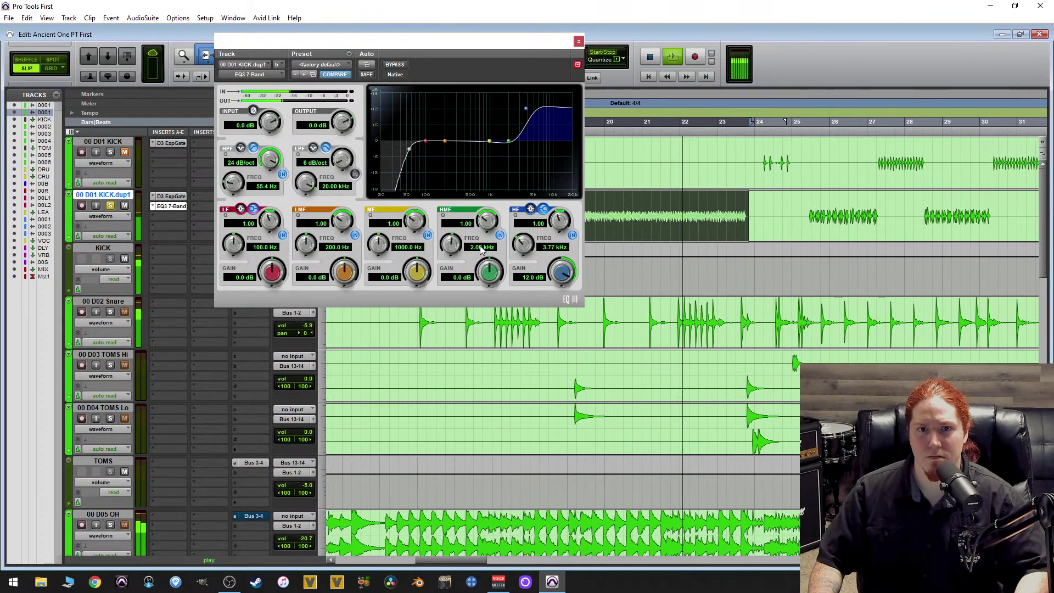
key(space)
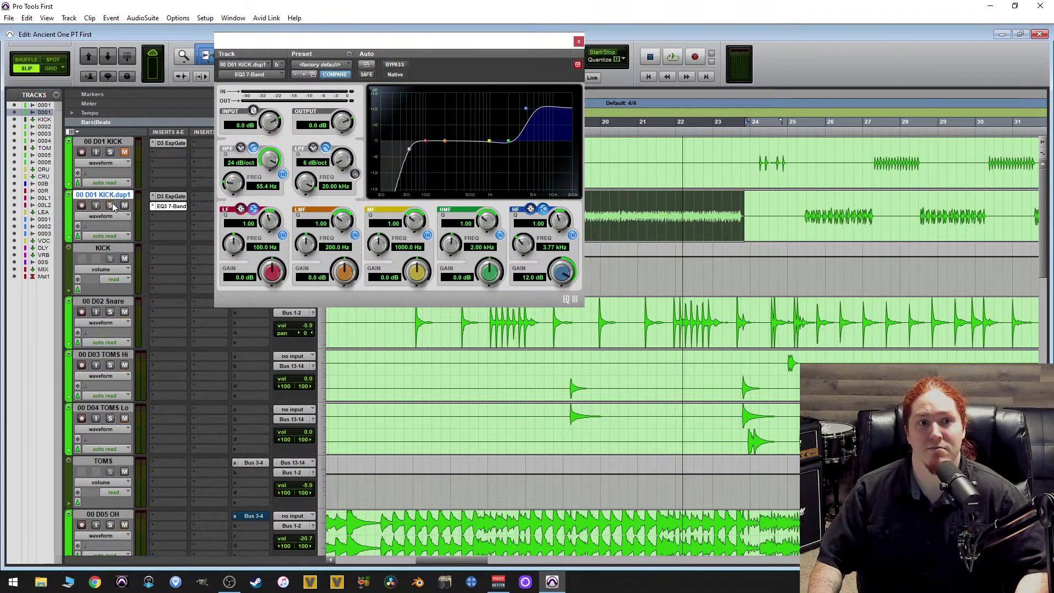
key(space)
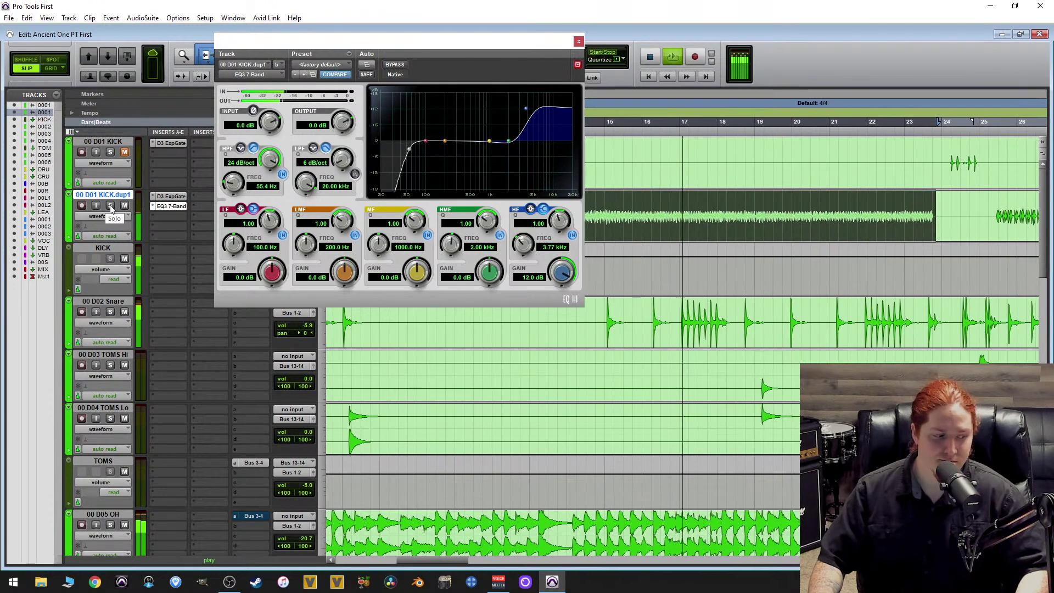
key(space)
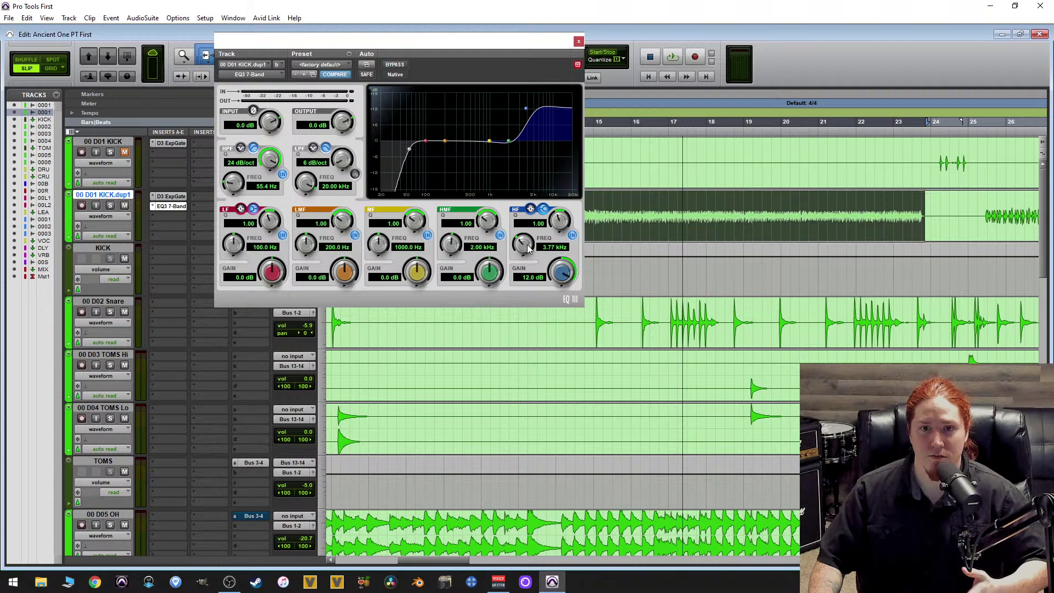
Play the selected passage and adjust the HF band to 2.01 kHz with a Q of 0.72, then stop playback.
key(space)
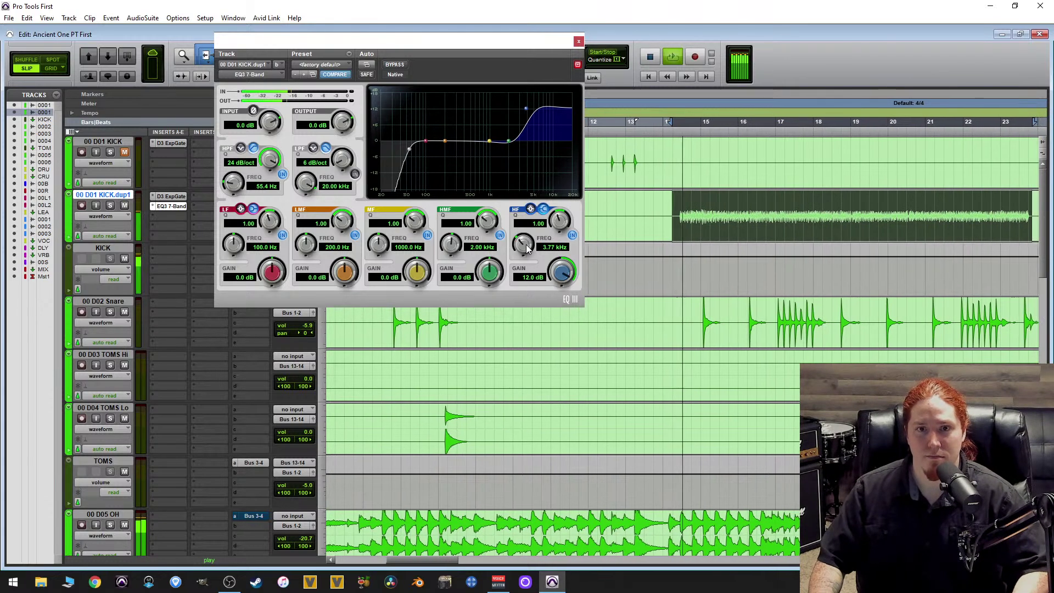
drag(526, 248, 444, 414)
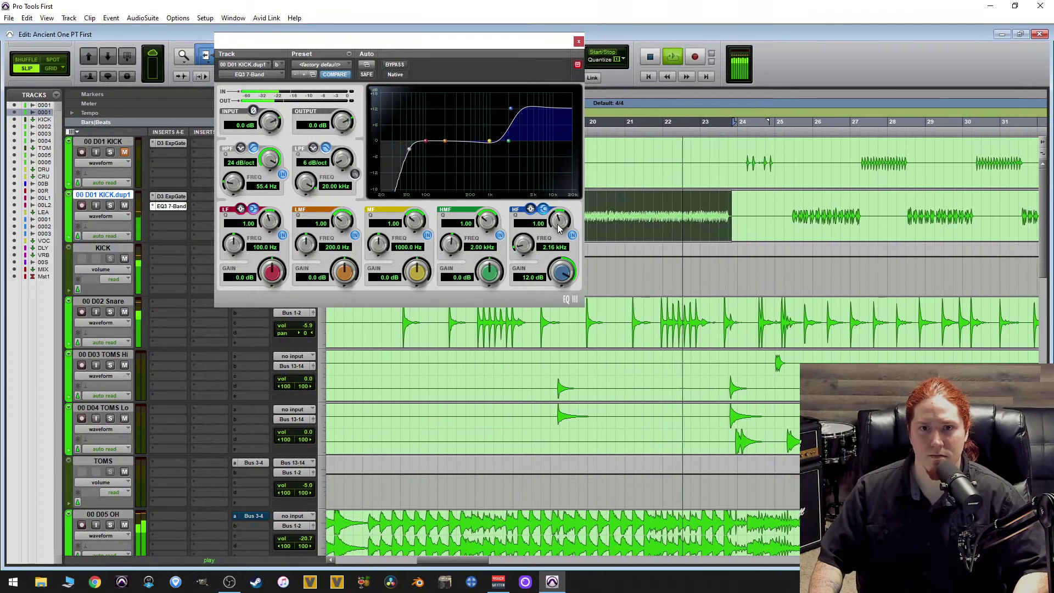
drag(558, 221, 537, 253)
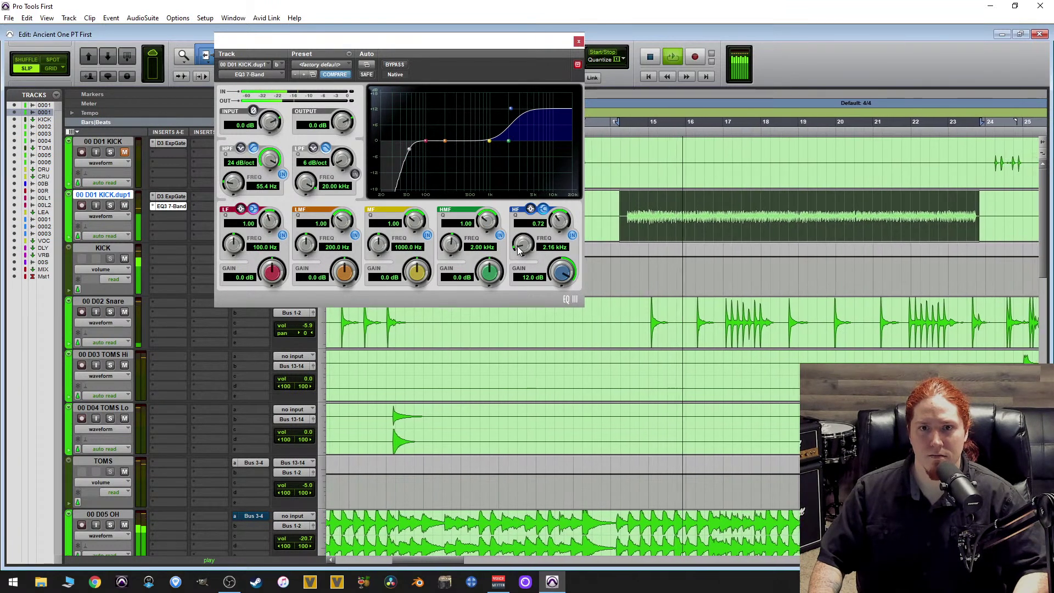
drag(537, 249, 521, 288)
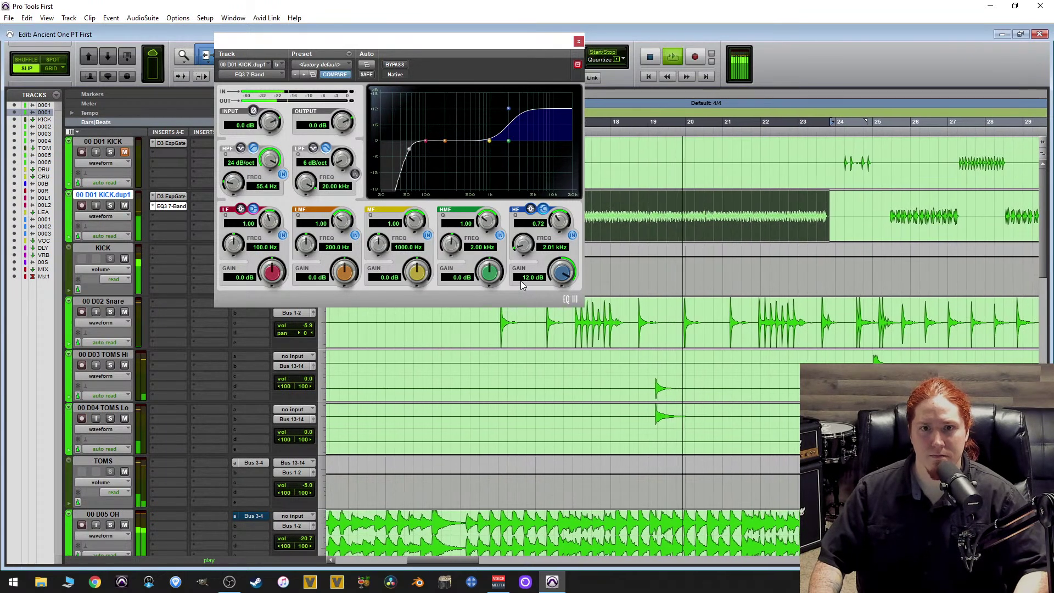
key(space)
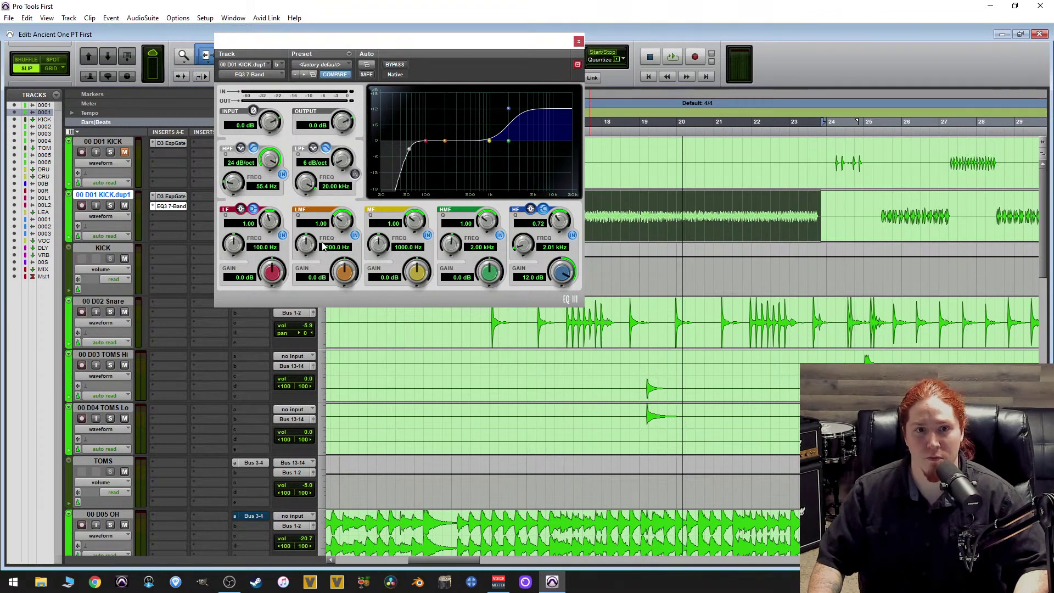
Set the LMF band to a Q of 10.00, boost it to 17.6 dB and sweep it to 160.8 Hz during playback.
drag(342, 221, 354, 163)
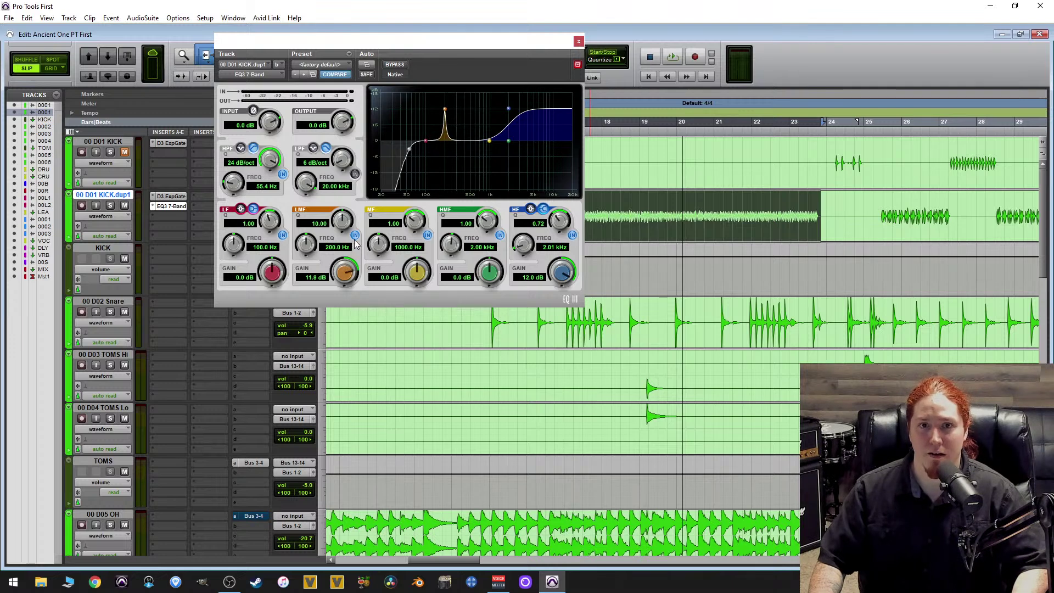
key(space)
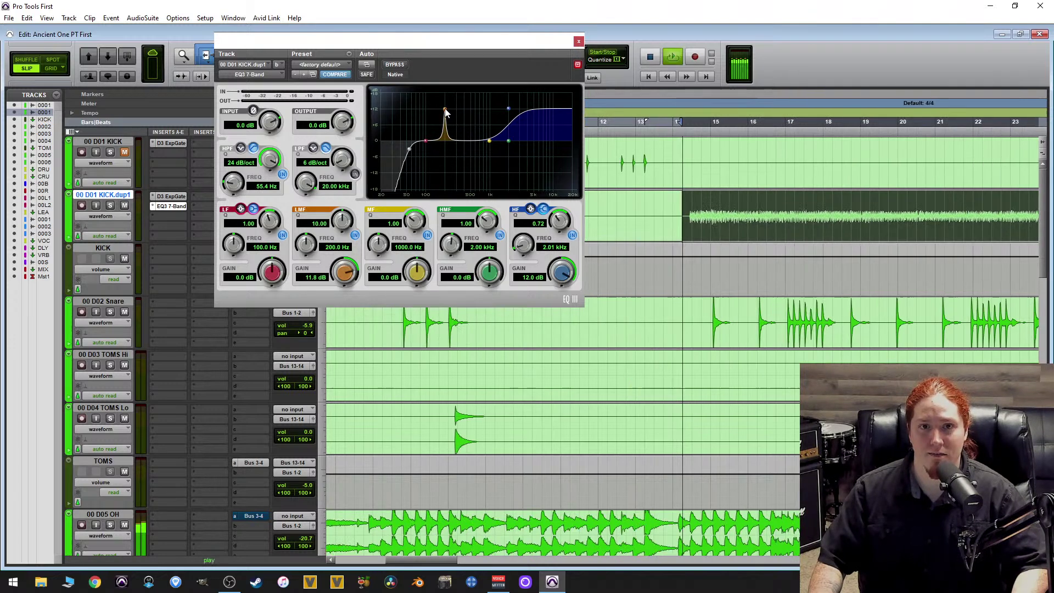
mouse_move(444, 113)
mouse_down()
mouse_move(460, 103)
mouse_move(439, 94)
mouse_up()
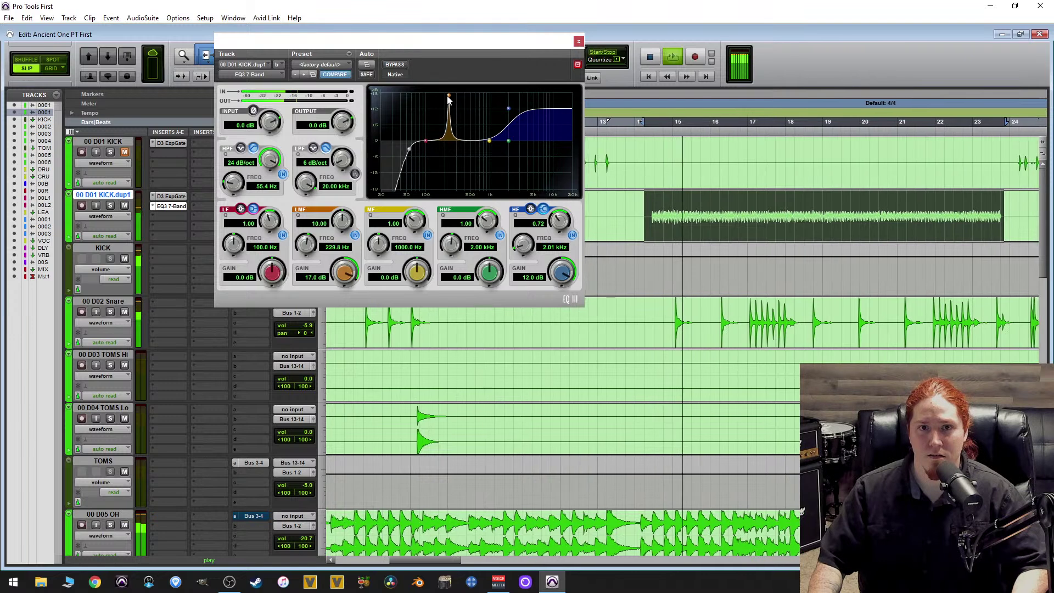
Solo the fast kick, sweep the narrow LMF peak to 297.5 Hz at 14.3 dB during playback, and stop.
key(space)
click(111, 208)
key(space)
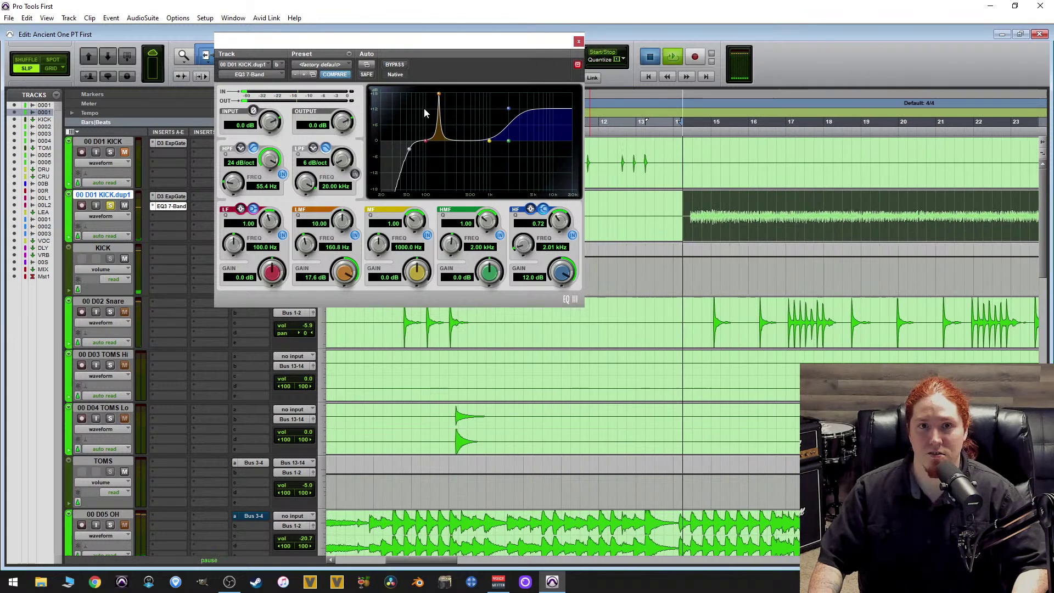
mouse_move(440, 99)
mouse_down()
mouse_move(429, 105)
mouse_move(470, 102)
mouse_move(456, 106)
mouse_up()
key(space)
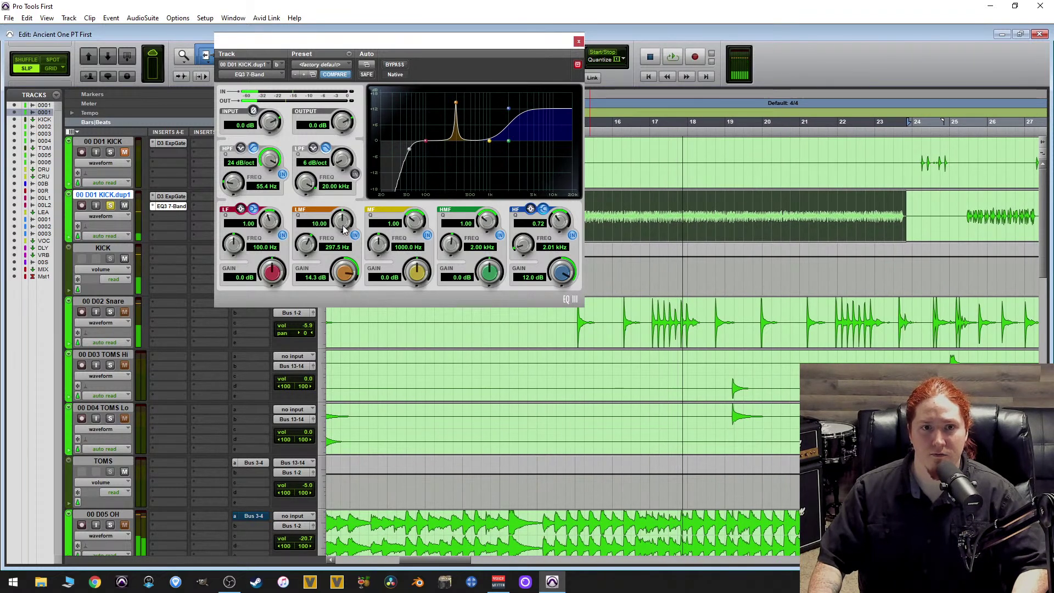
Widen the LMF band to a Q of 6.03, shift its peak to 264.1 Hz at 13.1 dB, and audition it in playback.
drag(343, 231, 338, 246)
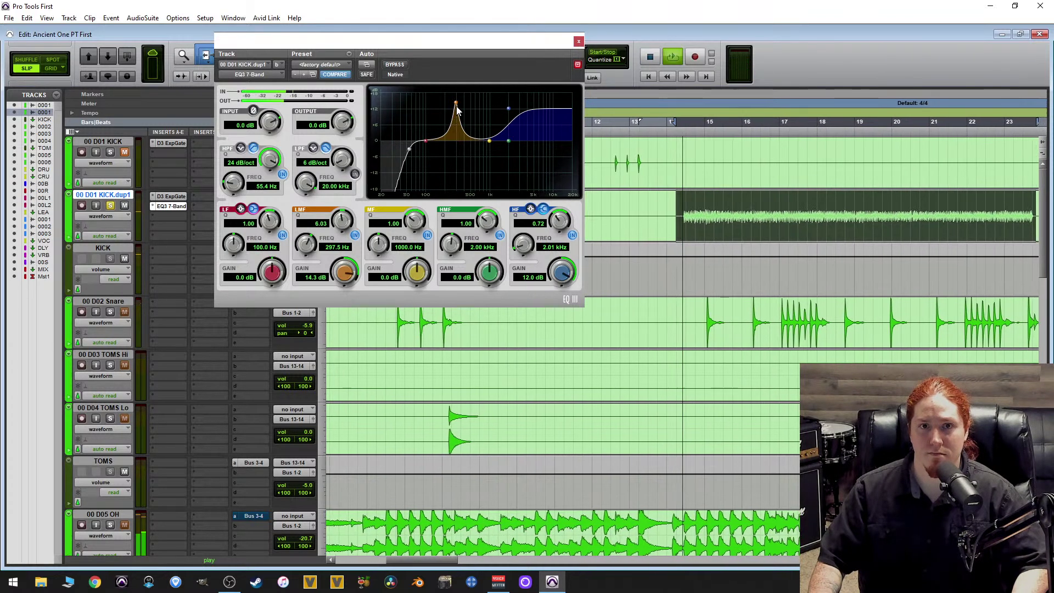
mouse_move(456, 103)
mouse_down()
mouse_move(445, 102)
mouse_move(452, 109)
mouse_up()
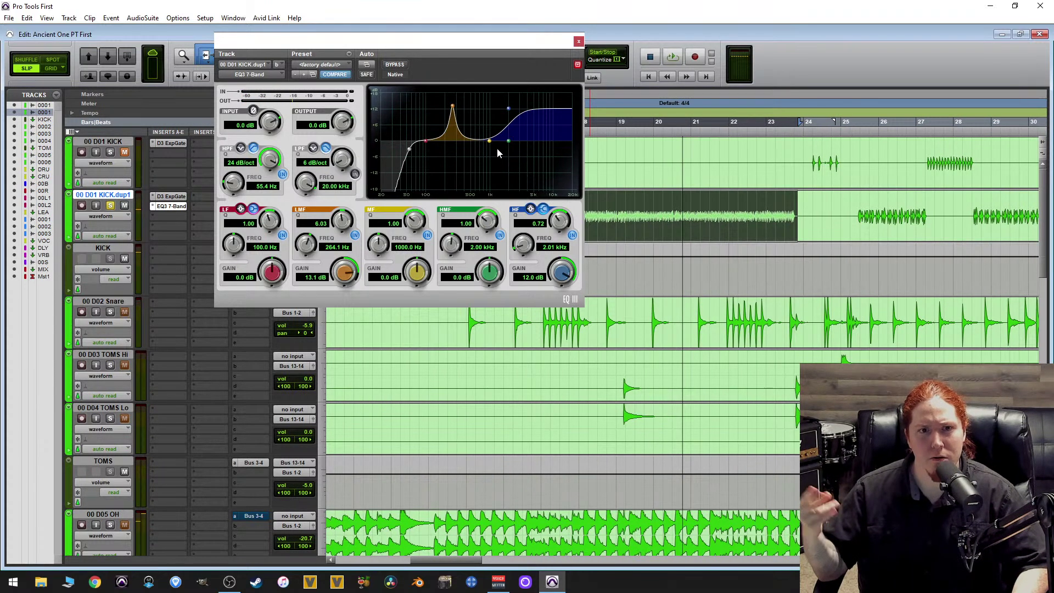
key(space)
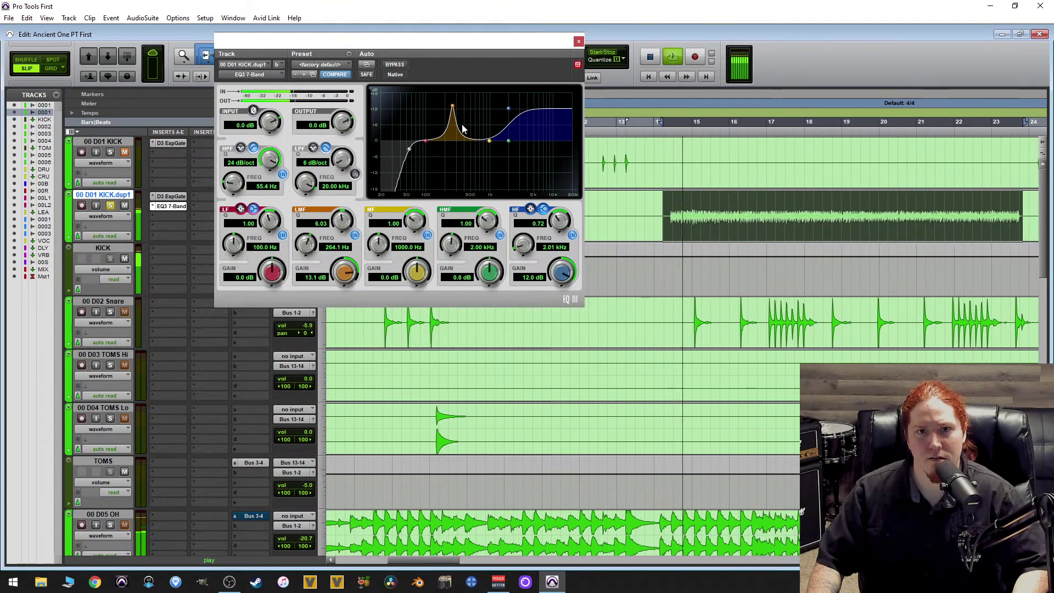
key(space)
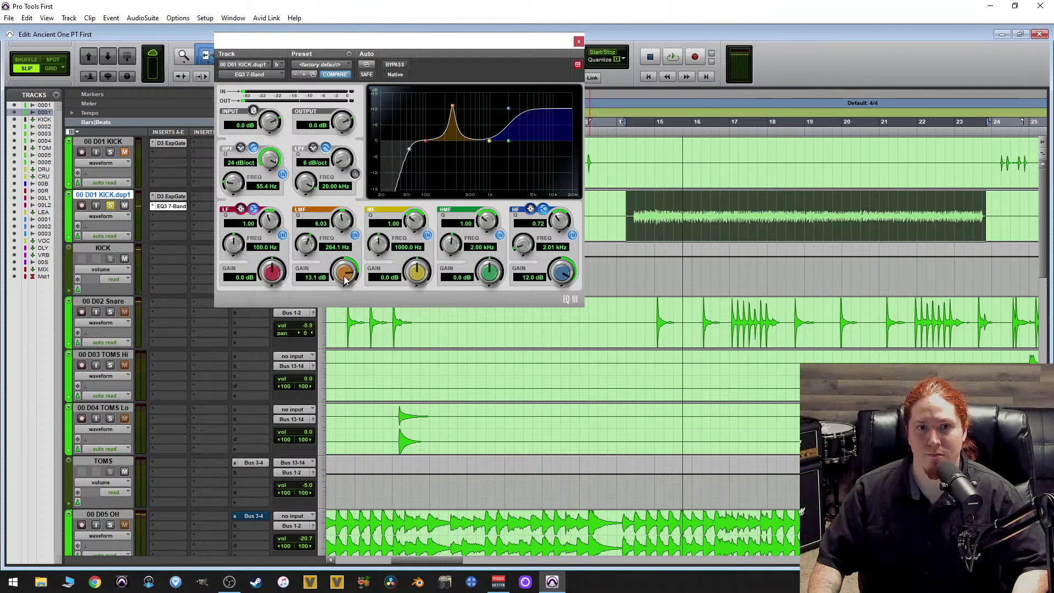
Take the fast kick out of solo, try an LMF cut down to -18.0 dB, and reset that gain to 0.0 dB.
mouse_move(345, 280)
mouse_down()
mouse_move(337, 310)
mouse_move(346, 263)
mouse_up()
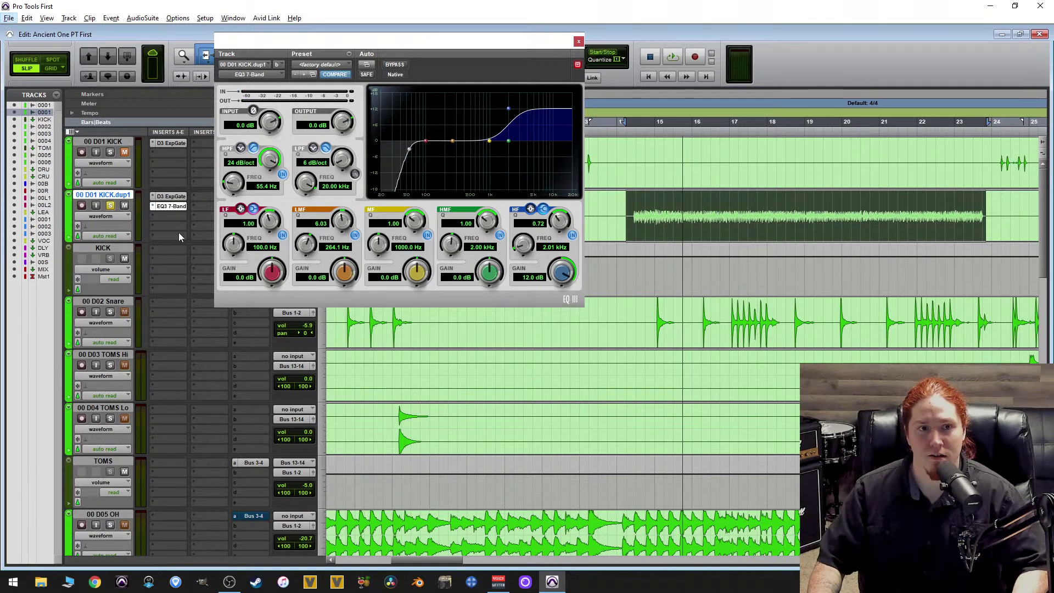
click(109, 207)
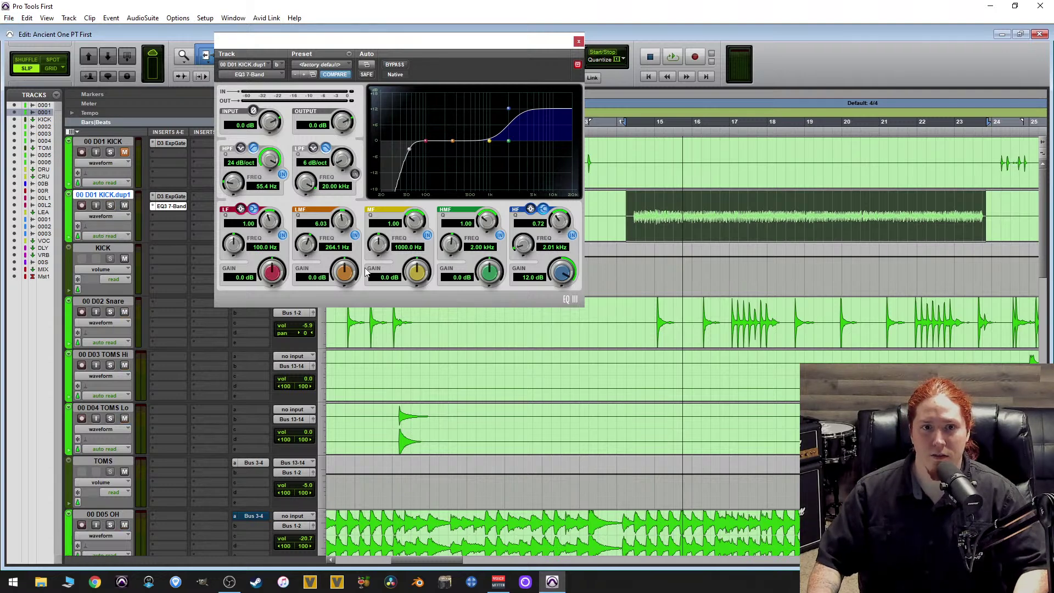
drag(352, 271, 341, 280)
key(space)
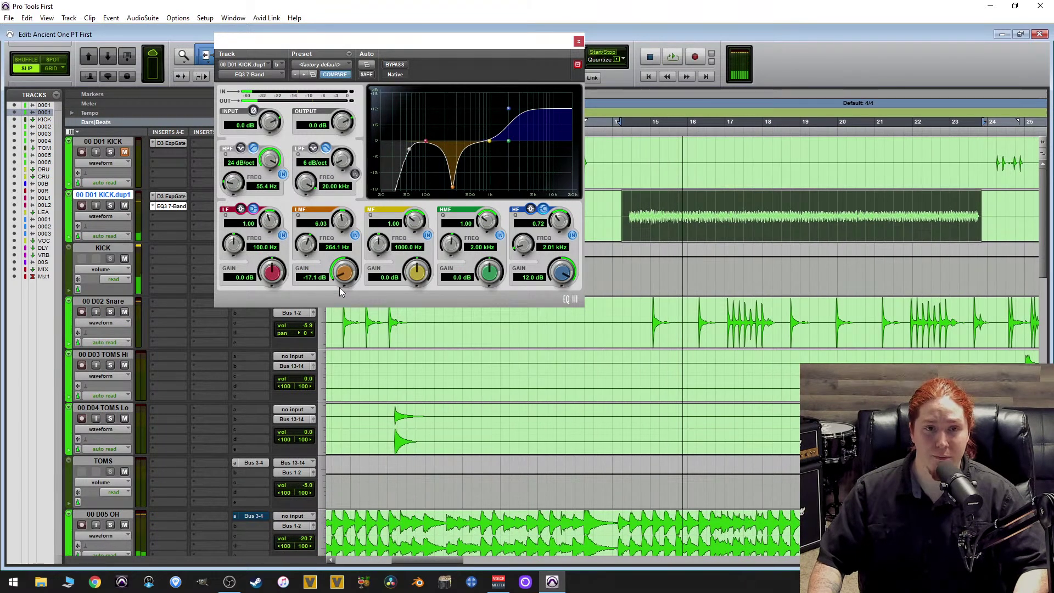
drag(344, 276, 344, 292)
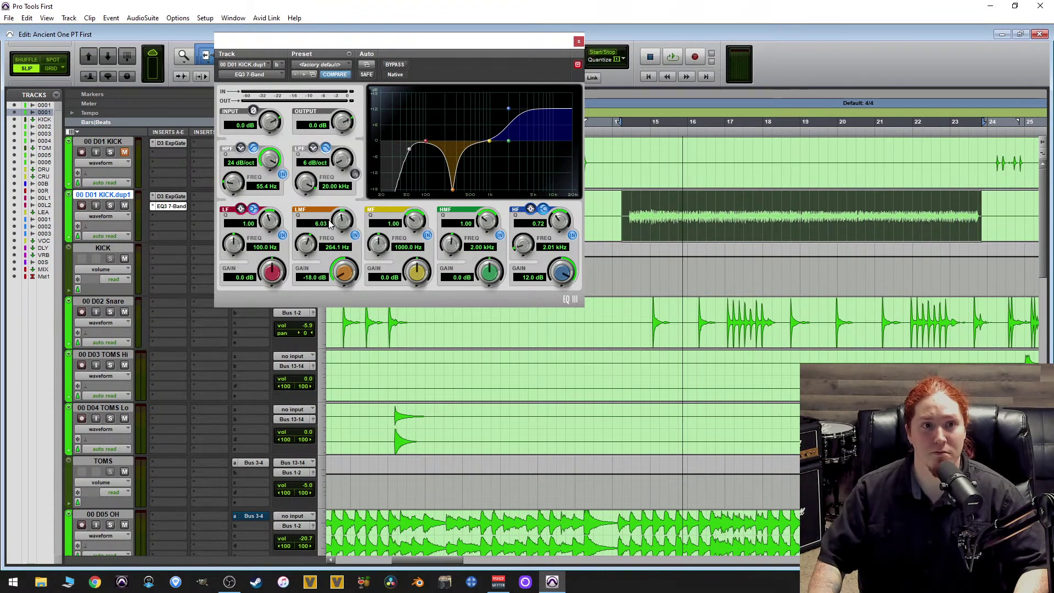
alt+click(346, 274)
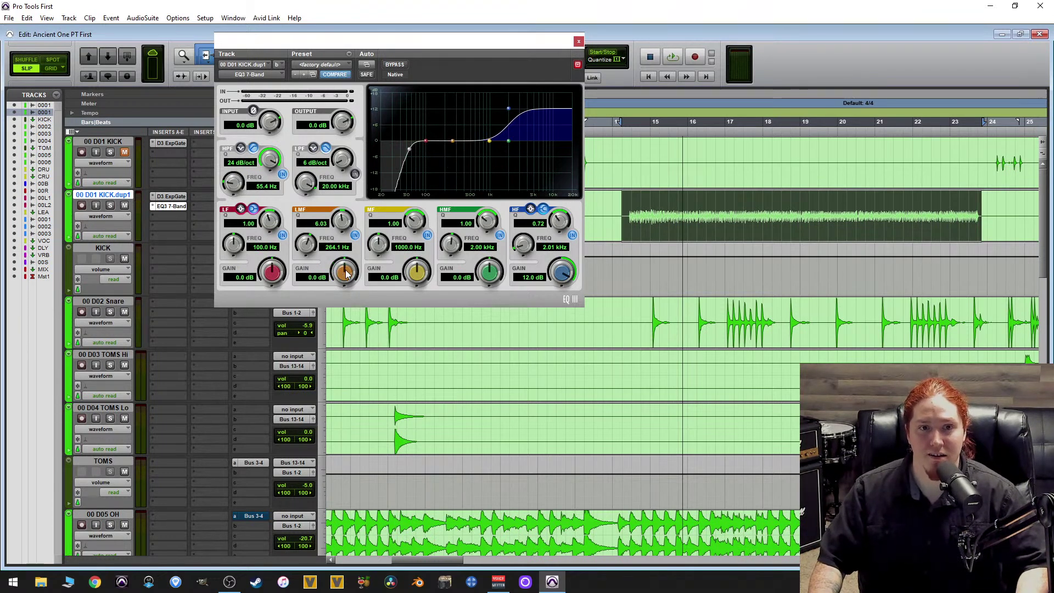
Play the passage and cut the LMF band at 264.1 Hz by 11.1 dB with a Q of 3.35.
click(369, 41)
key(space)
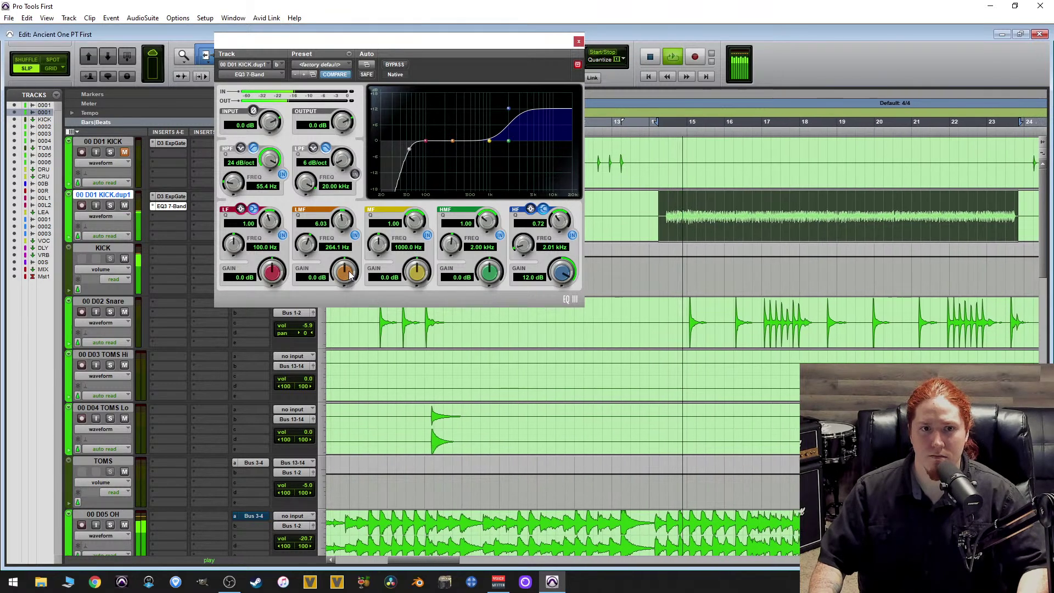
drag(350, 275, 302, 423)
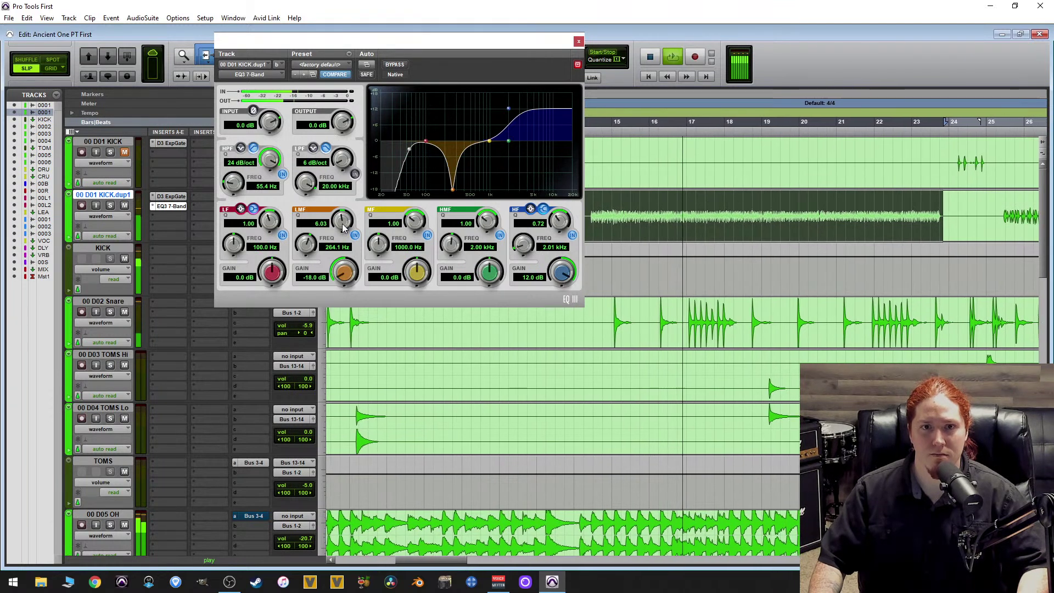
mouse_move(342, 227)
mouse_down()
mouse_move(340, 185)
mouse_move(311, 234)
mouse_move(335, 210)
mouse_up()
mouse_move(343, 276)
mouse_down()
mouse_move(341, 219)
mouse_move(324, 263)
mouse_move(348, 247)
mouse_move(339, 298)
mouse_move(351, 291)
mouse_up()
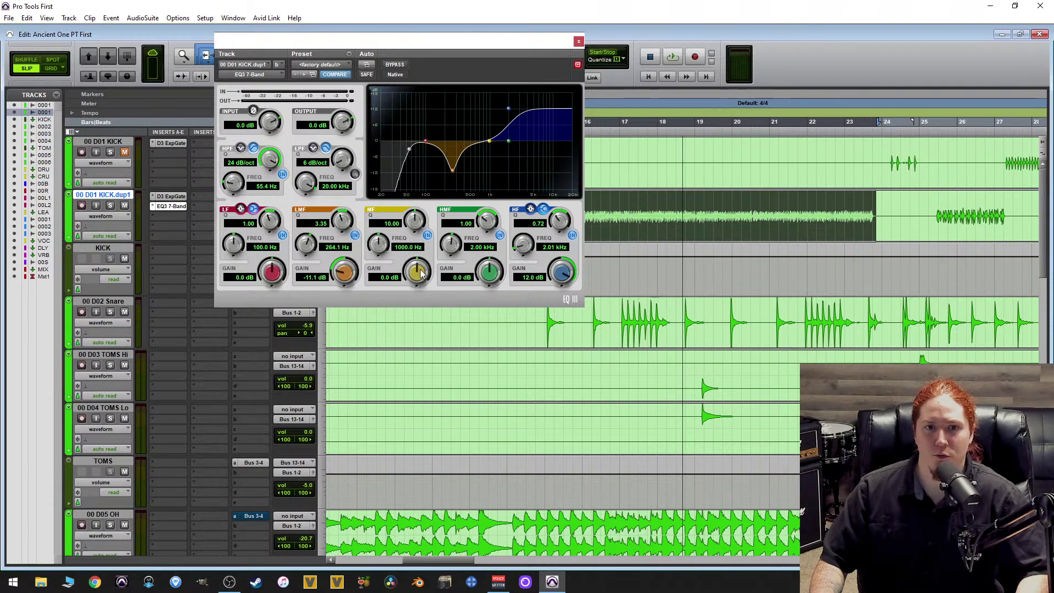
Boost the MF band to 18.0 dB and sweep it to 561.4 Hz with a Q of 5.25 during playback.
drag(426, 269, 433, 261)
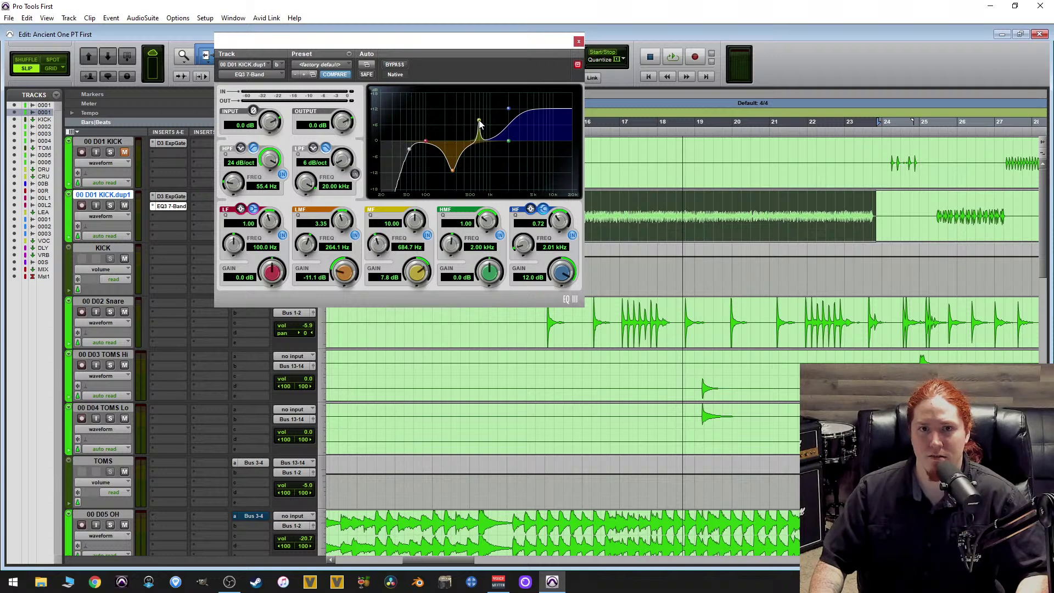
key(space)
drag(480, 123, 476, 115)
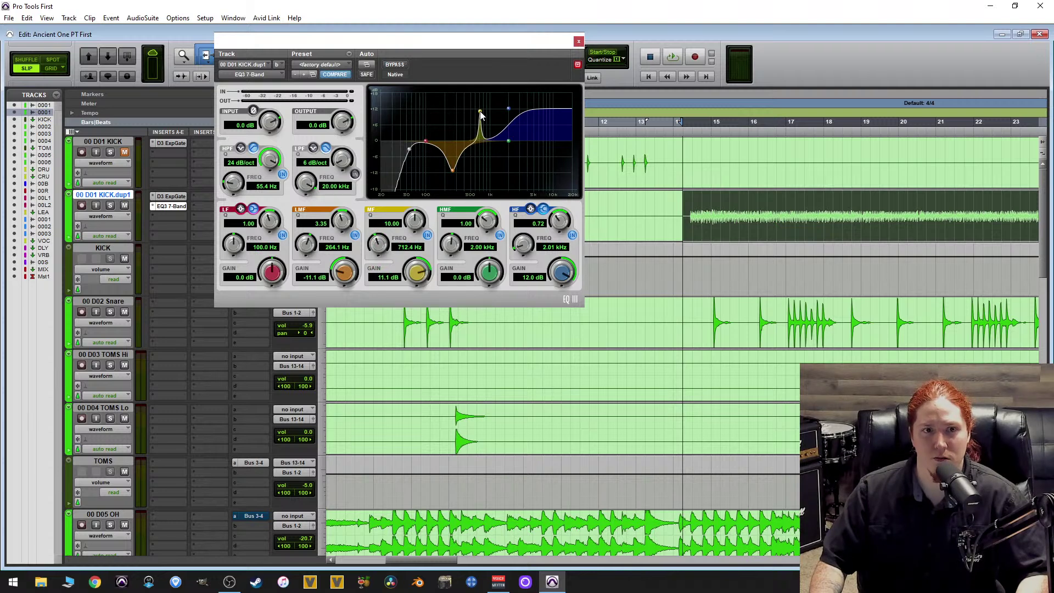
drag(481, 114, 474, 54)
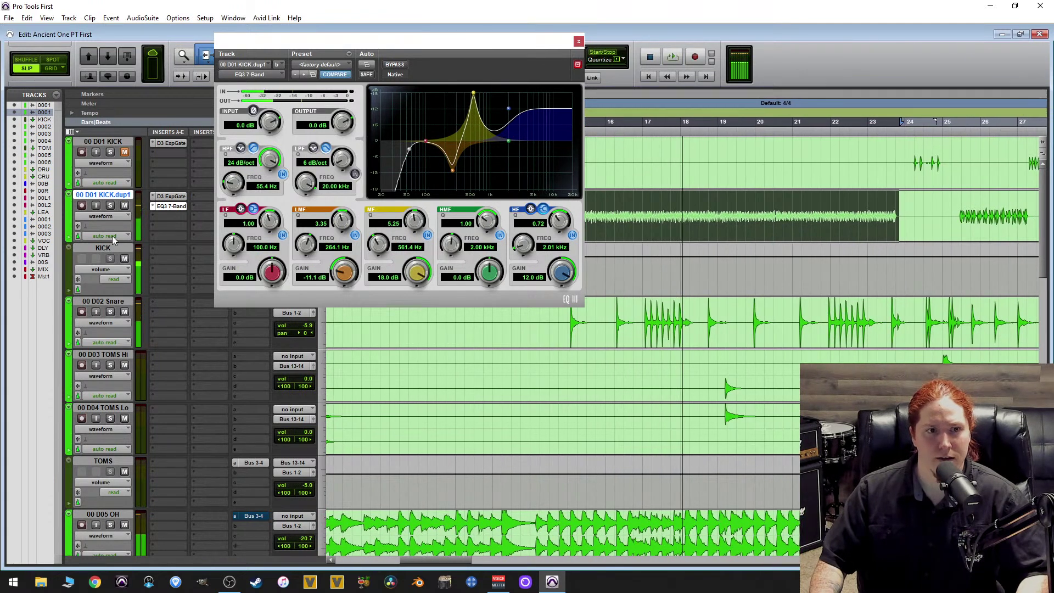
Solo the fast kick and audition the MF boost at 561.4 Hz from the start of the selected passage, then stop.
click(111, 205)
key(space)
key(space)
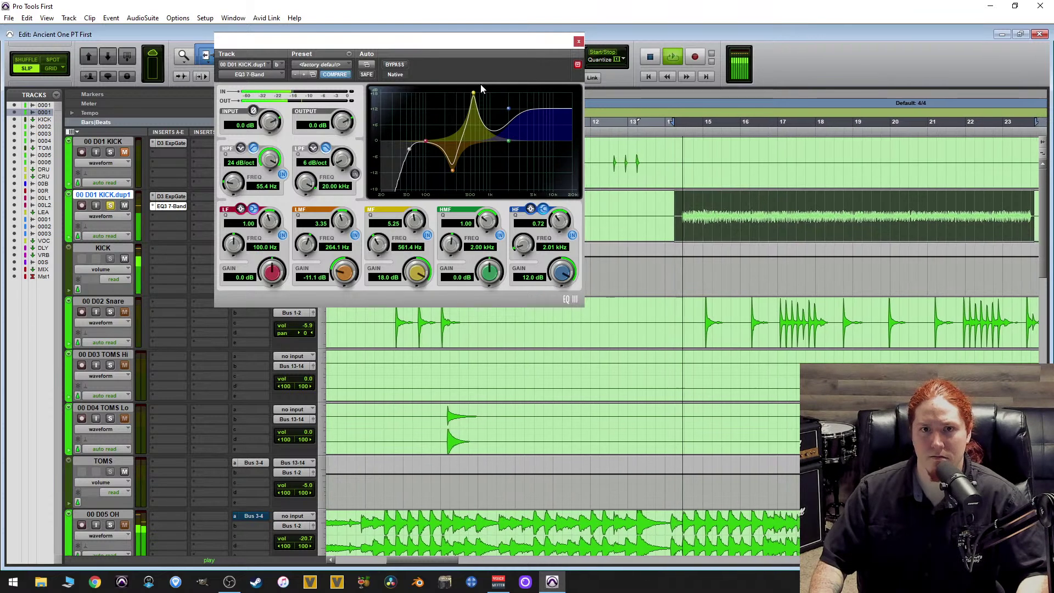
drag(474, 95, 475, 96)
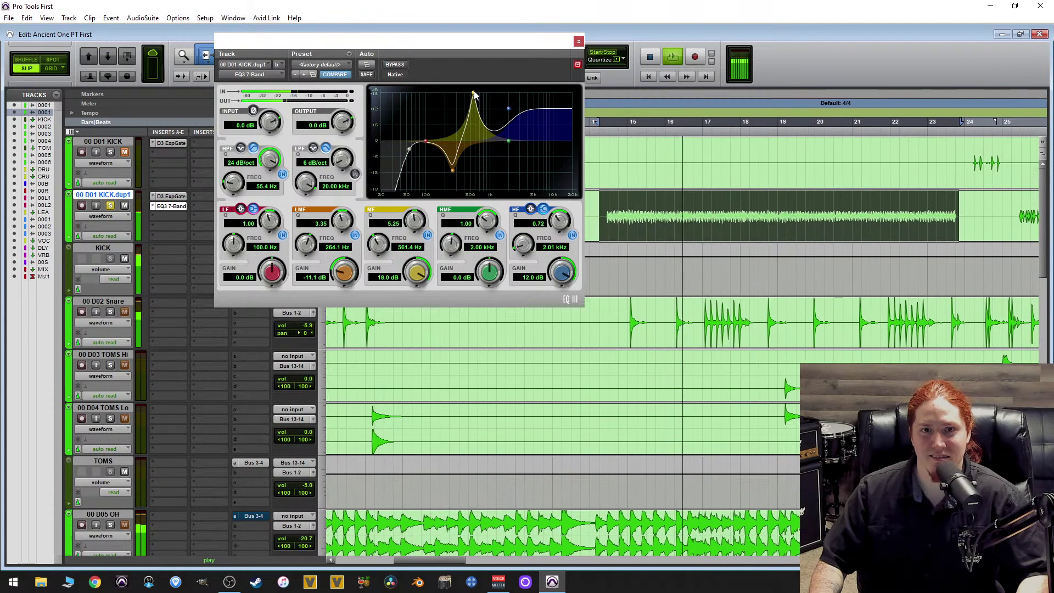
key(space)
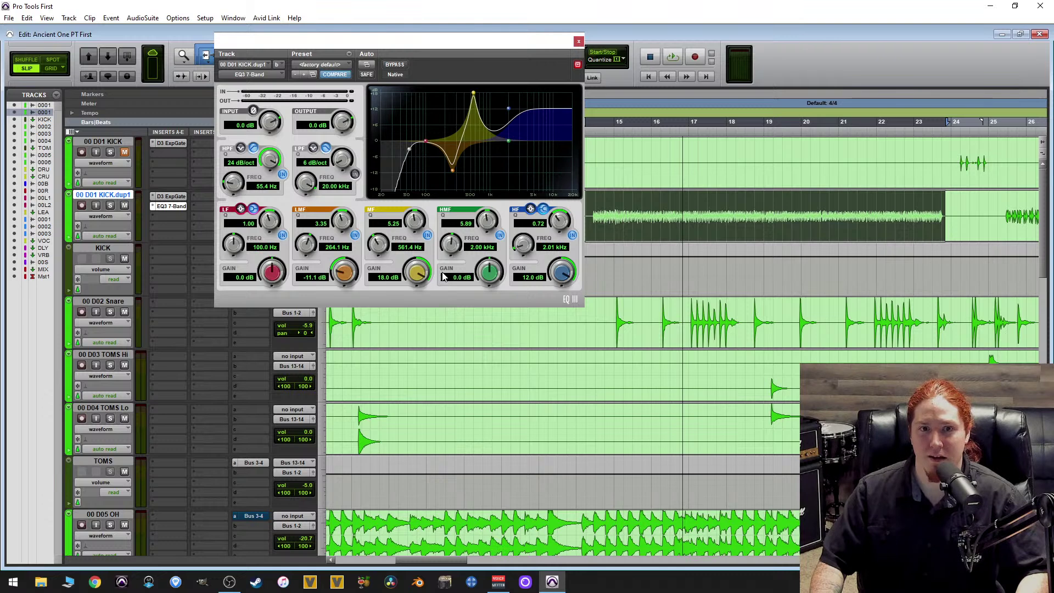
Cut the MF band at 561.4 Hz to -11.4 dB during playback and compare the sound with the band off and on.
key(space)
drag(413, 270, 420, 413)
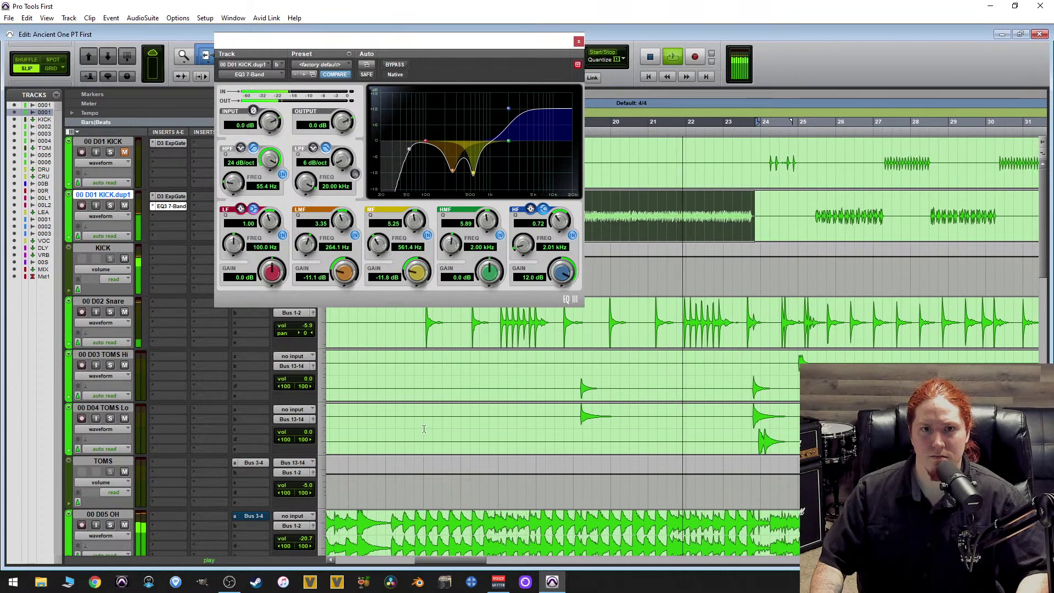
click(427, 236)
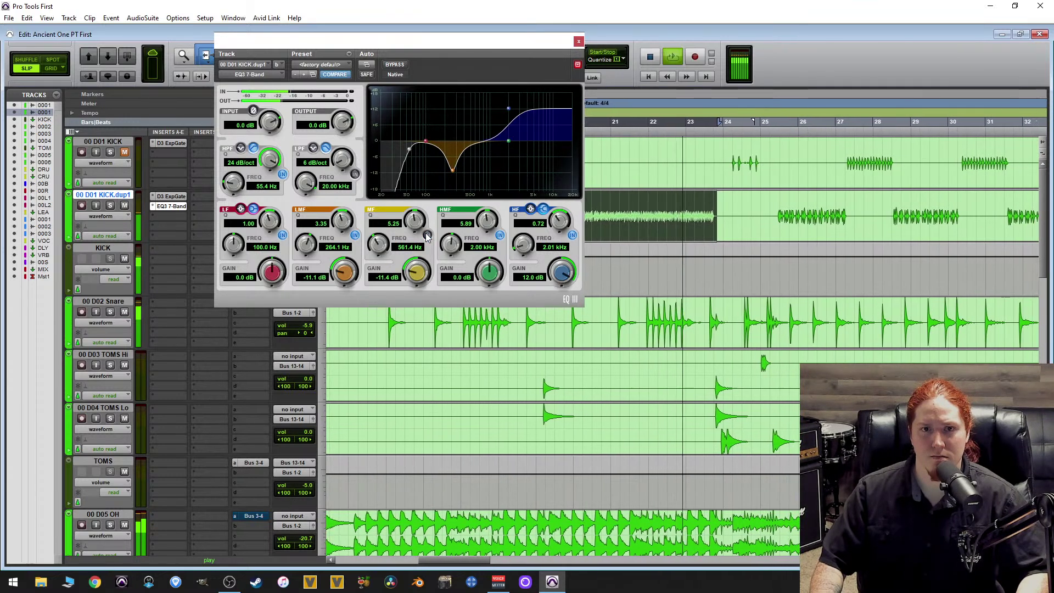
click(427, 235)
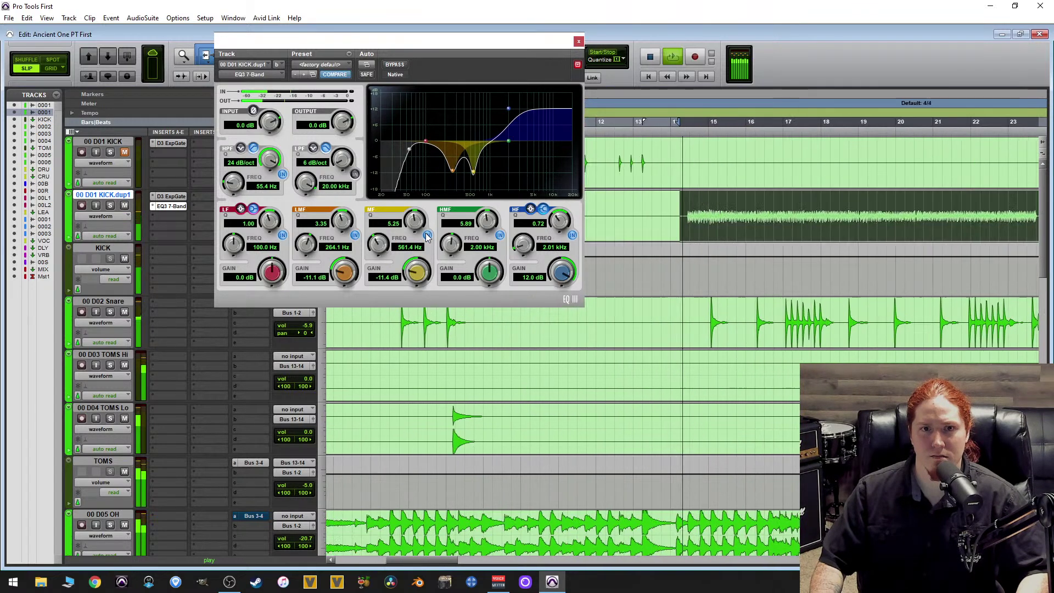
Widen the MF cut to a Q of 1.32 at -7.9 dB and compare the band off and on.
drag(409, 225, 429, 264)
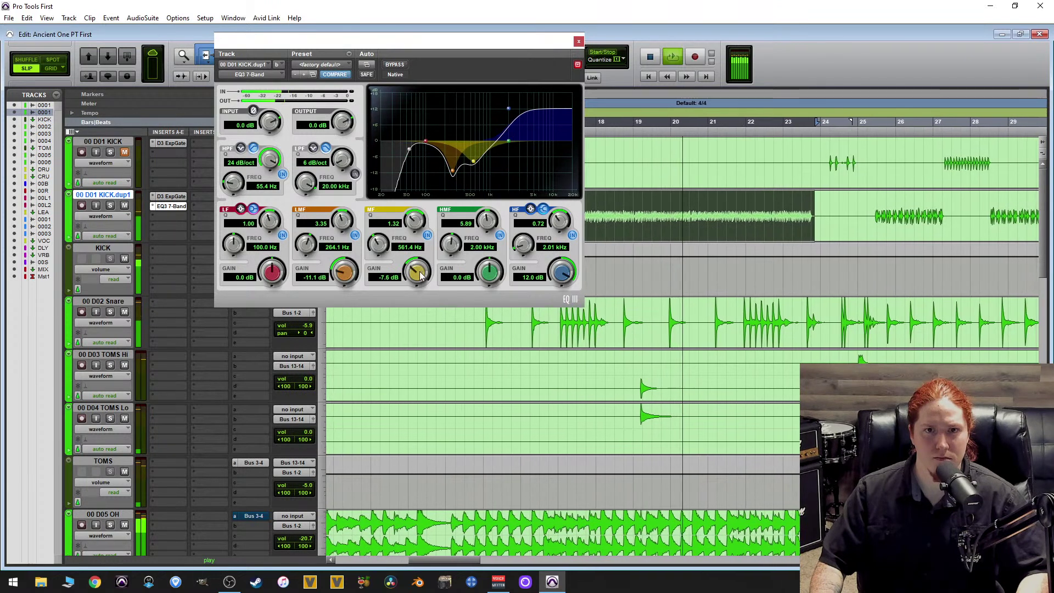
click(427, 236)
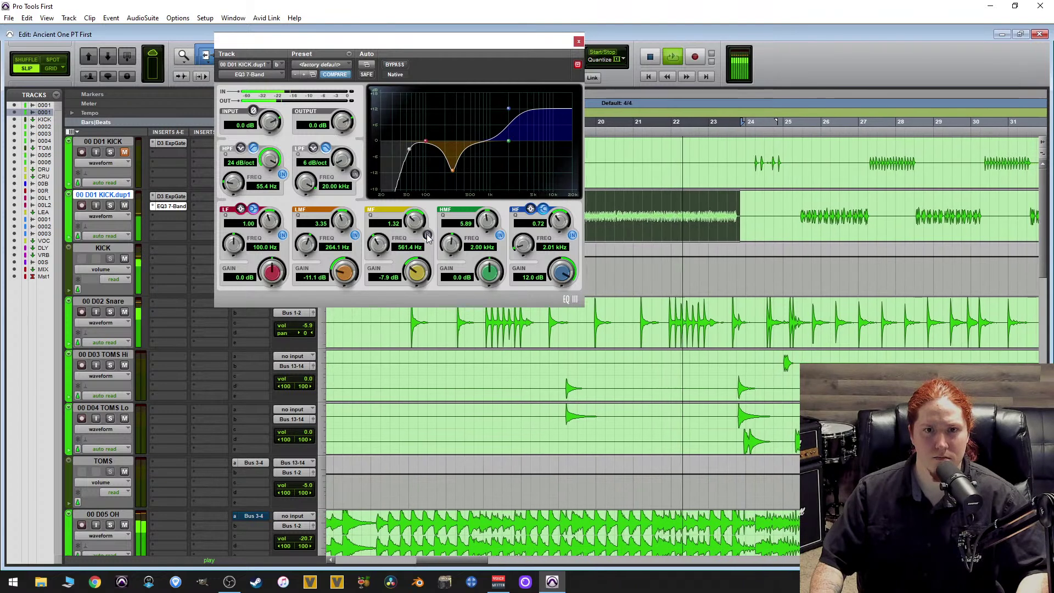
click(427, 235)
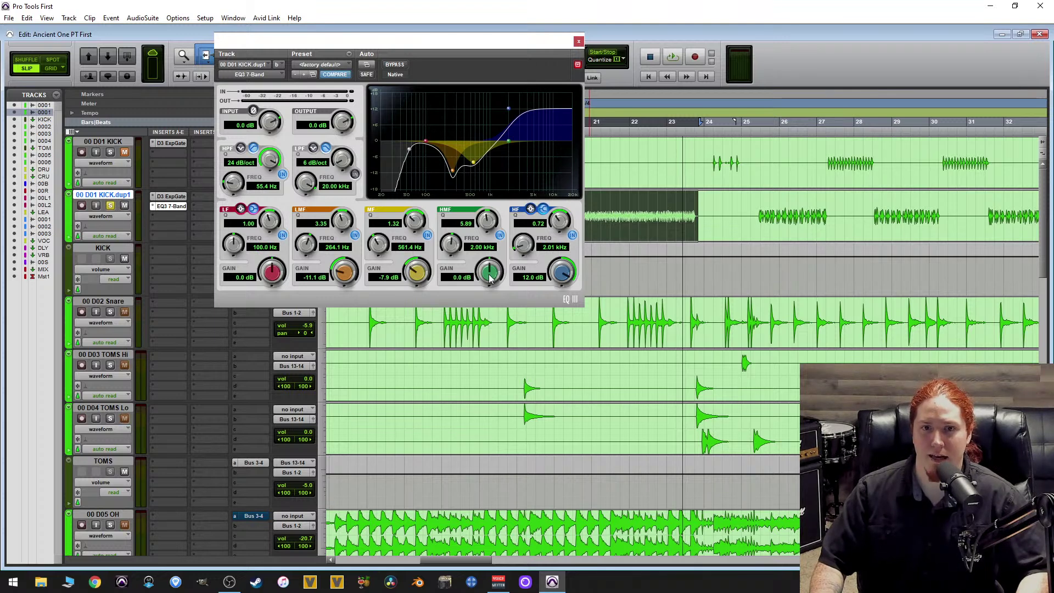
Boost the HMF band to 18.0 dB on the soloed fast kick and sweep it to 4.25 kHz during playback.
key(space)
drag(491, 279, 489, 240)
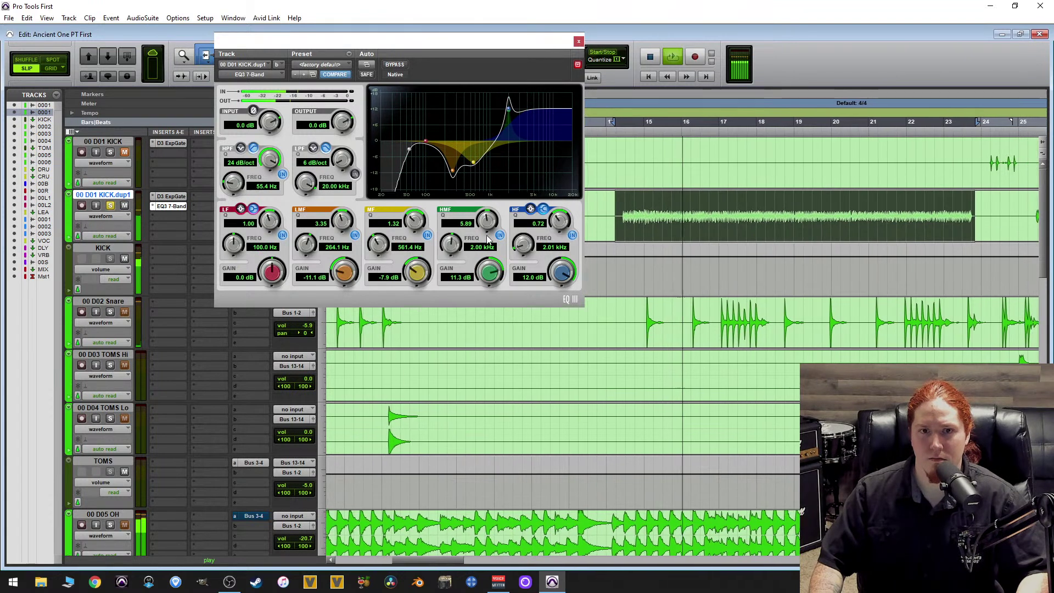
drag(508, 106, 490, 104)
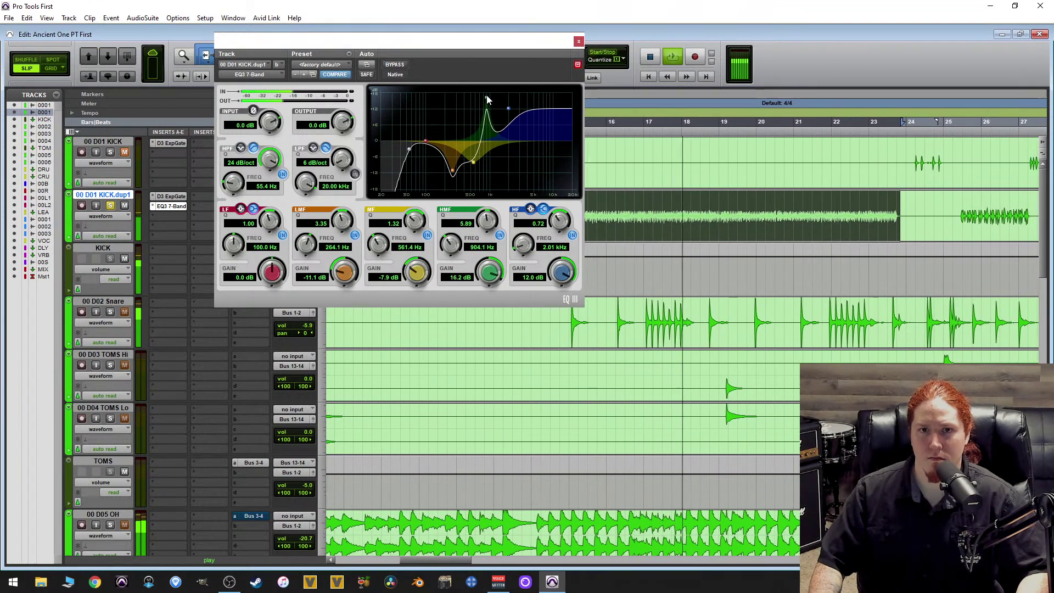
drag(487, 99, 529, 49)
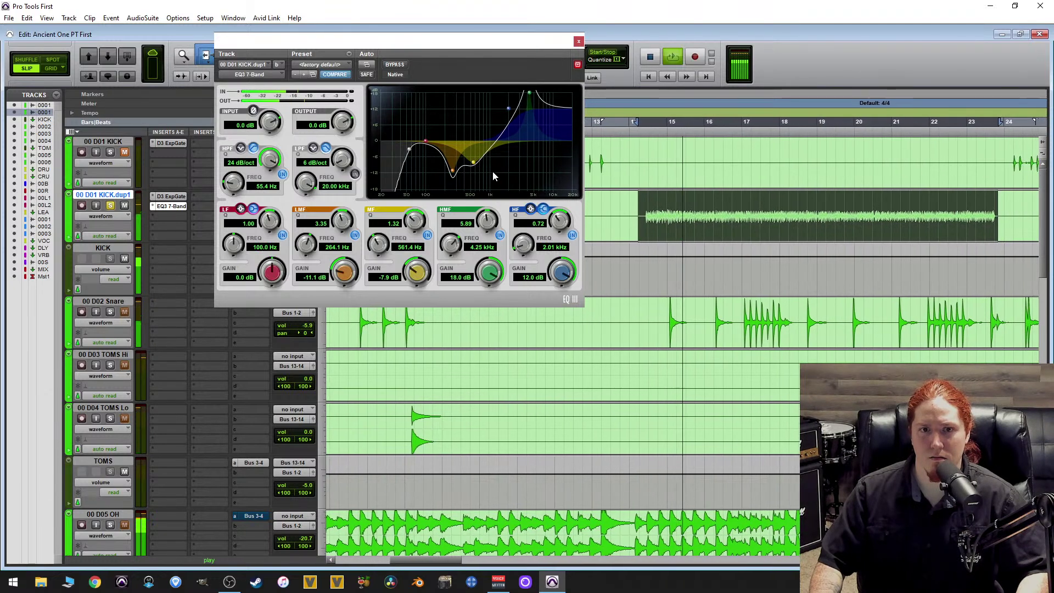
Set the HMF band to a Q of 4.32 at 4.89 kHz, stop playback and unsolo the fast kick.
drag(485, 224, 480, 245)
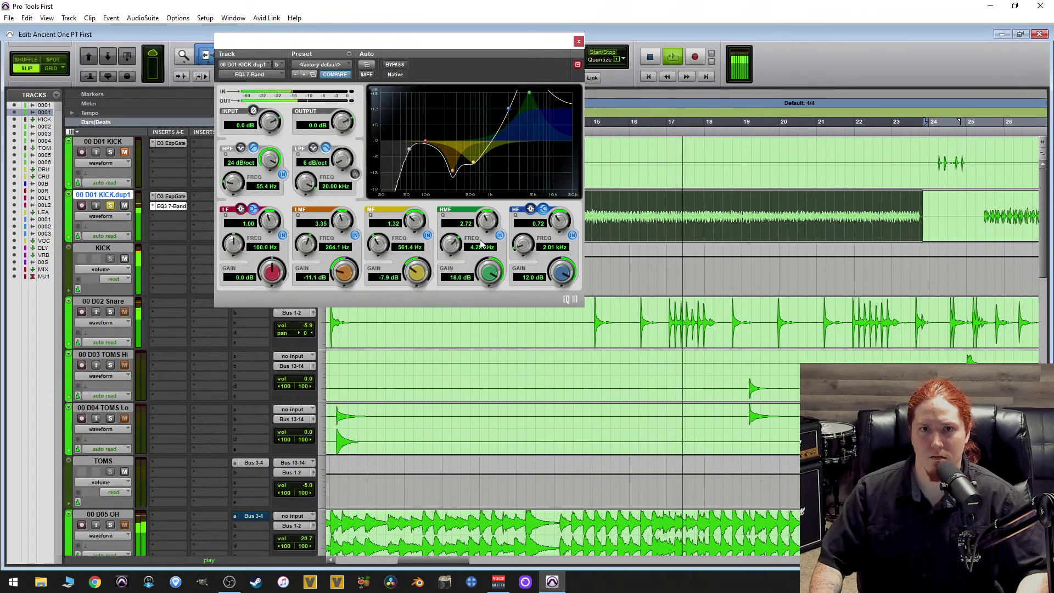
mouse_move(481, 243)
mouse_down()
mouse_move(490, 231)
mouse_move(486, 241)
mouse_up()
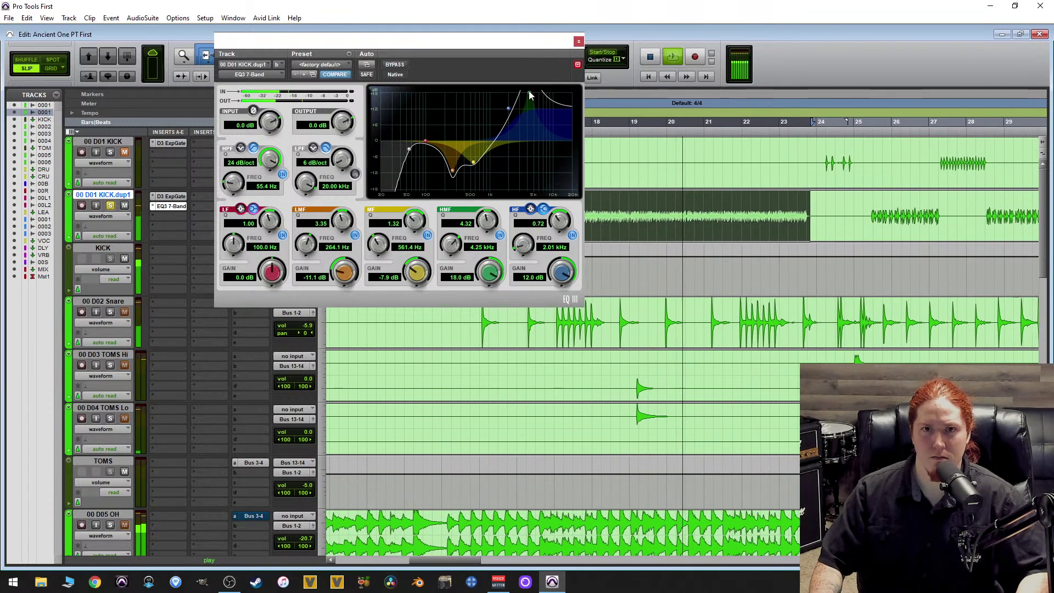
drag(525, 96, 534, 96)
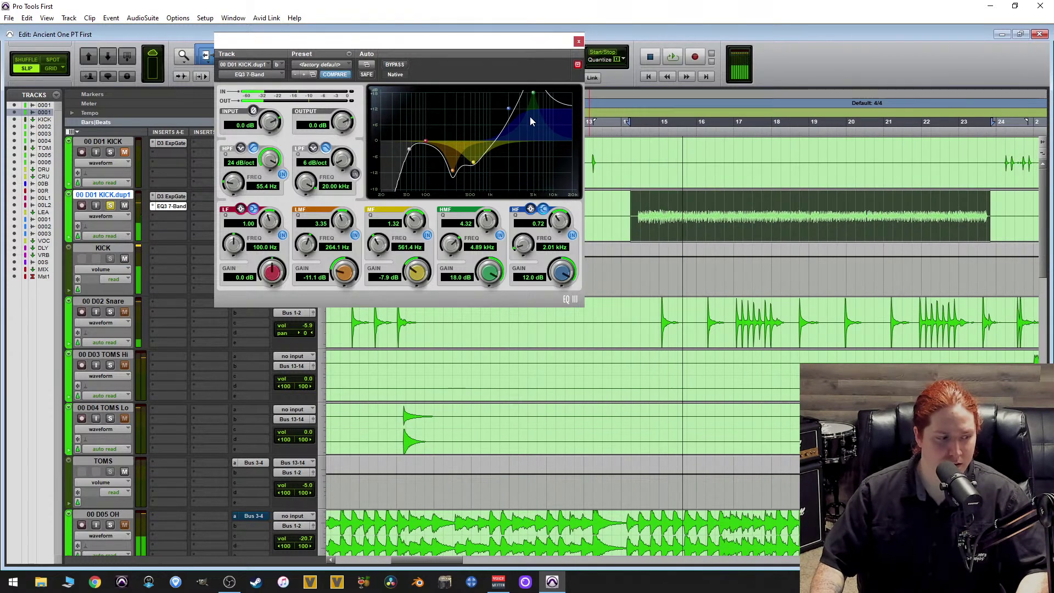
key(space)
click(110, 204)
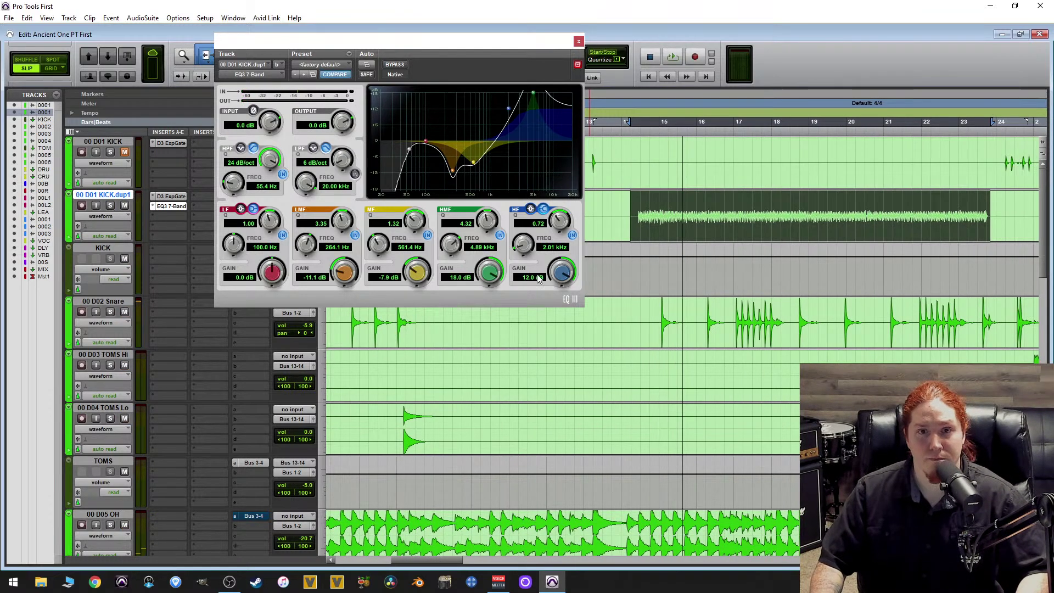
Reset the HMF gain to 0.0 dB and raise it to 5.0 dB while playing the passage unsoloed.
drag(485, 281, 477, 343)
alt+click(490, 281)
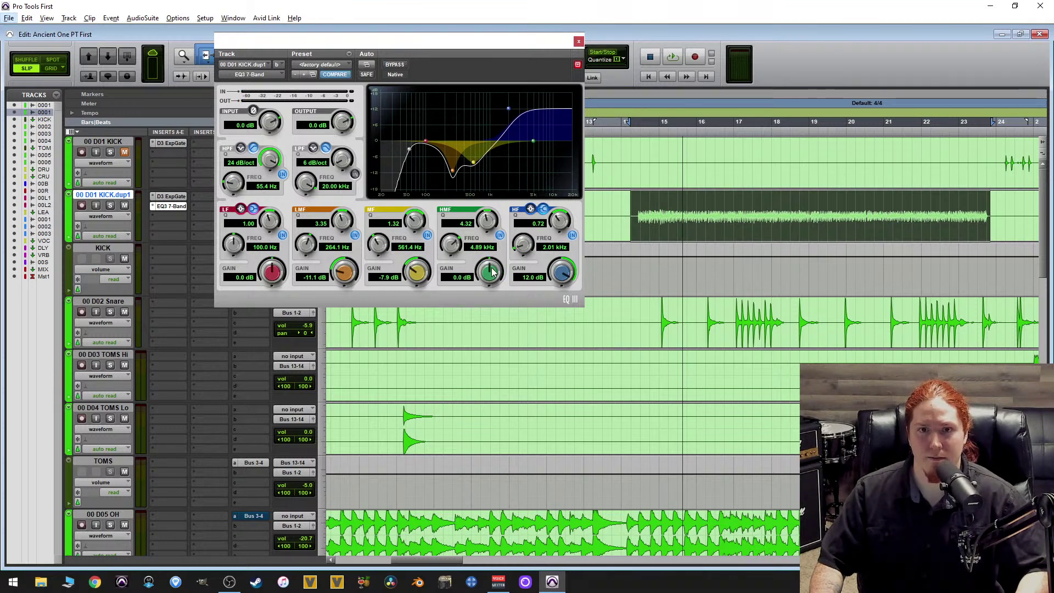
key(alt+space)
key(Escape)
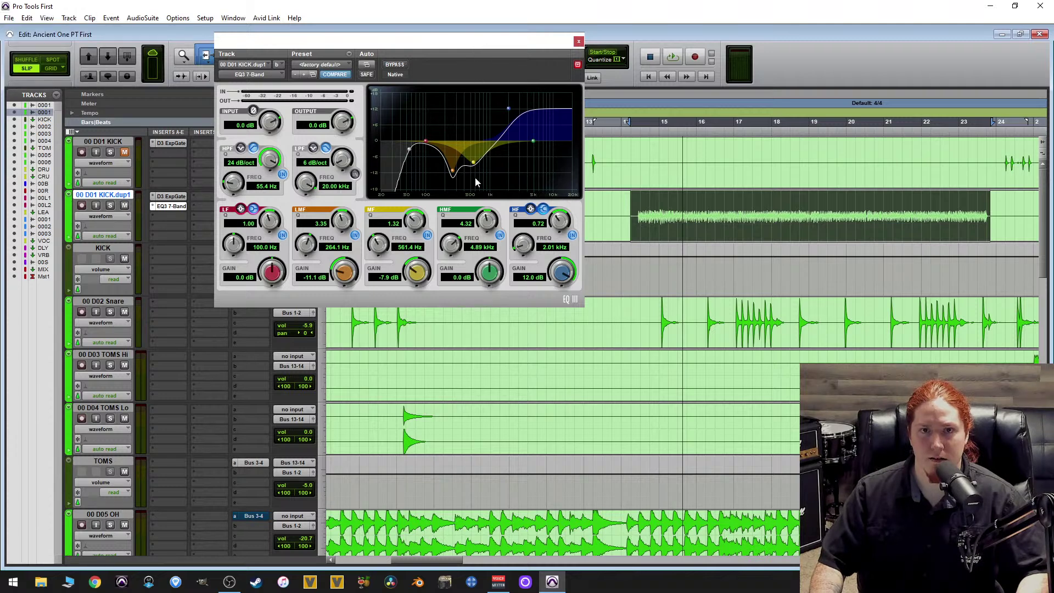
key(space)
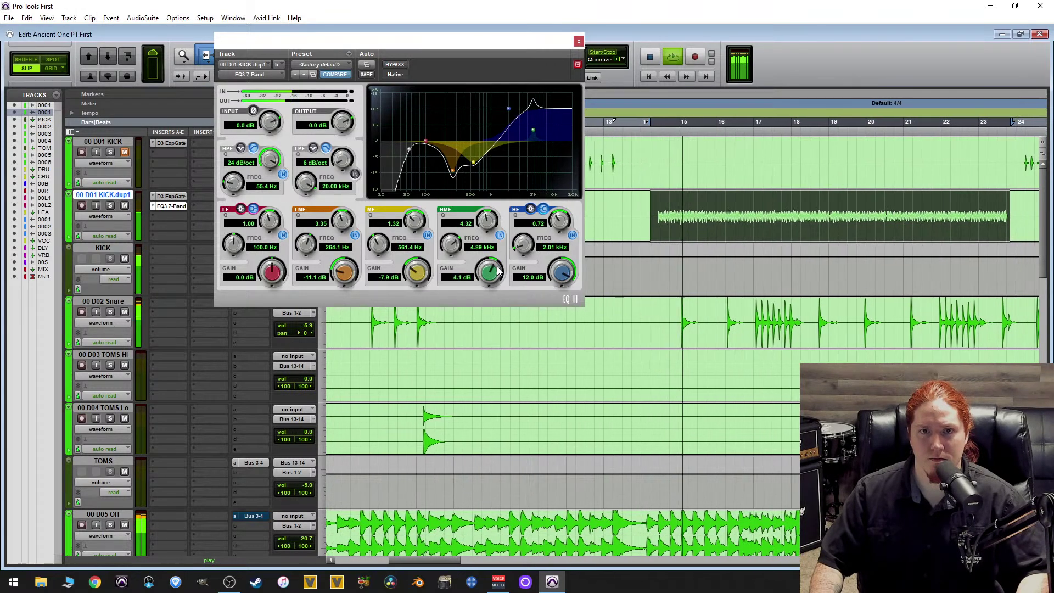
mouse_move(491, 287)
mouse_down()
mouse_move(504, 237)
mouse_move(485, 299)
mouse_up()
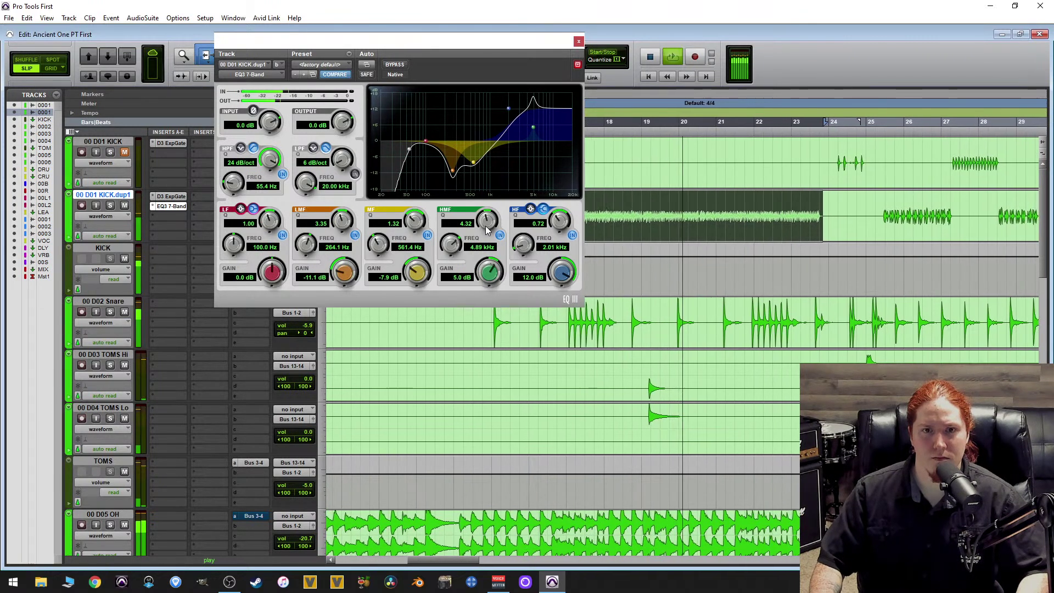
Widen the HMF boost to a Q of 1.16 at 2.4 dB gain, stop playback and close the EQ.
drag(487, 220, 466, 343)
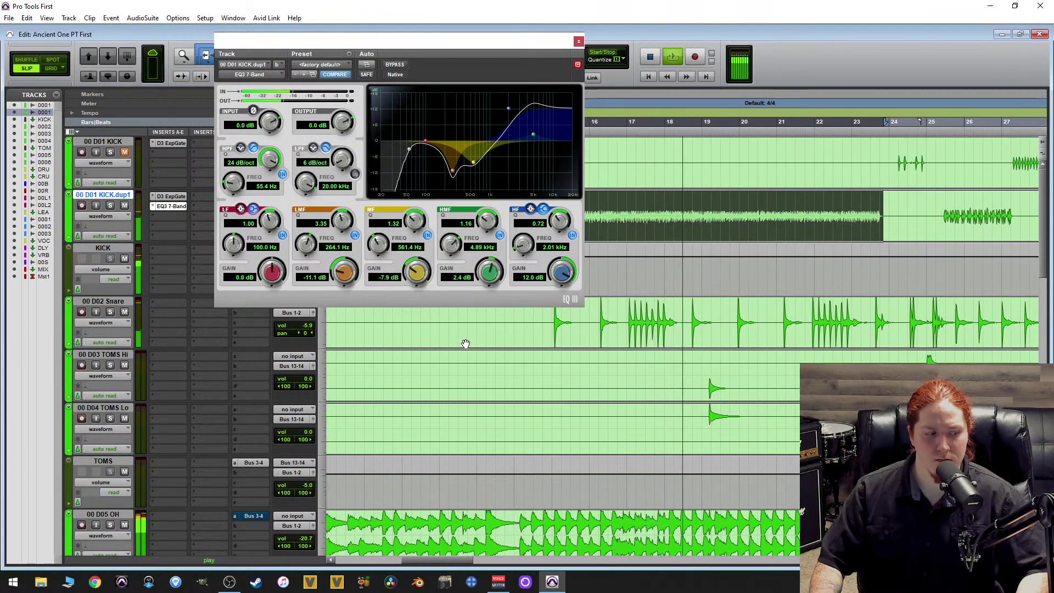
right_click(110, 210)
click(111, 211)
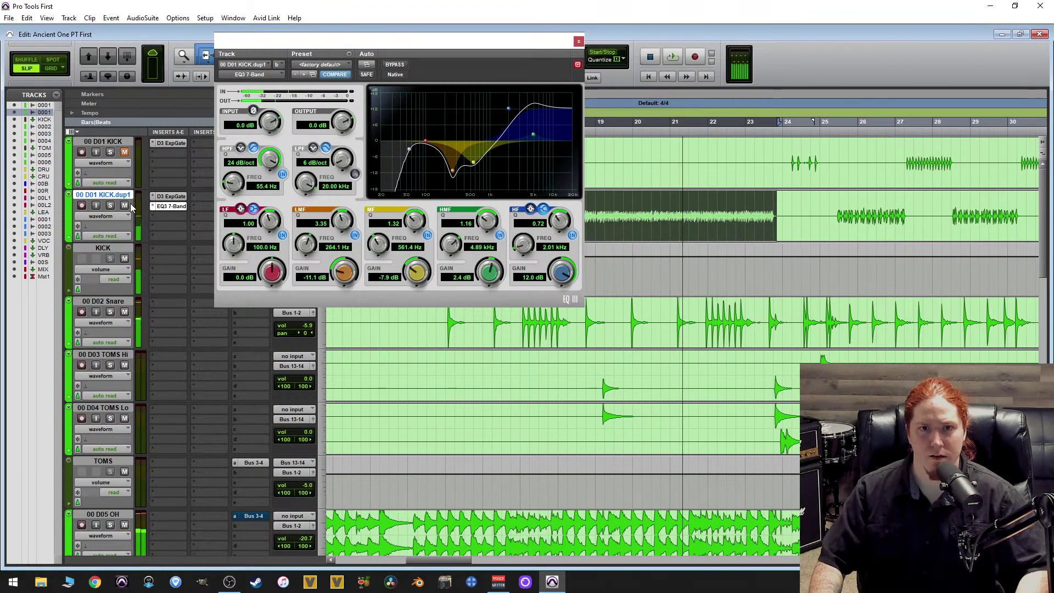
click(579, 42)
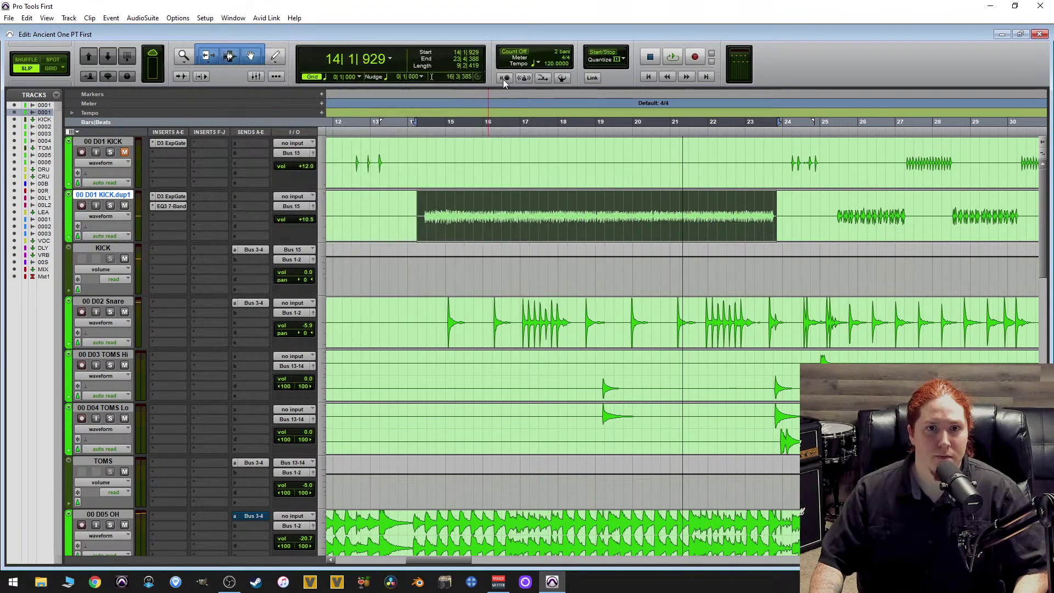
Insert a Dyn3 Compressor/Limiter (mono) after the EQ on the fast kick track.
click(163, 219)
mouse_move(213, 249)
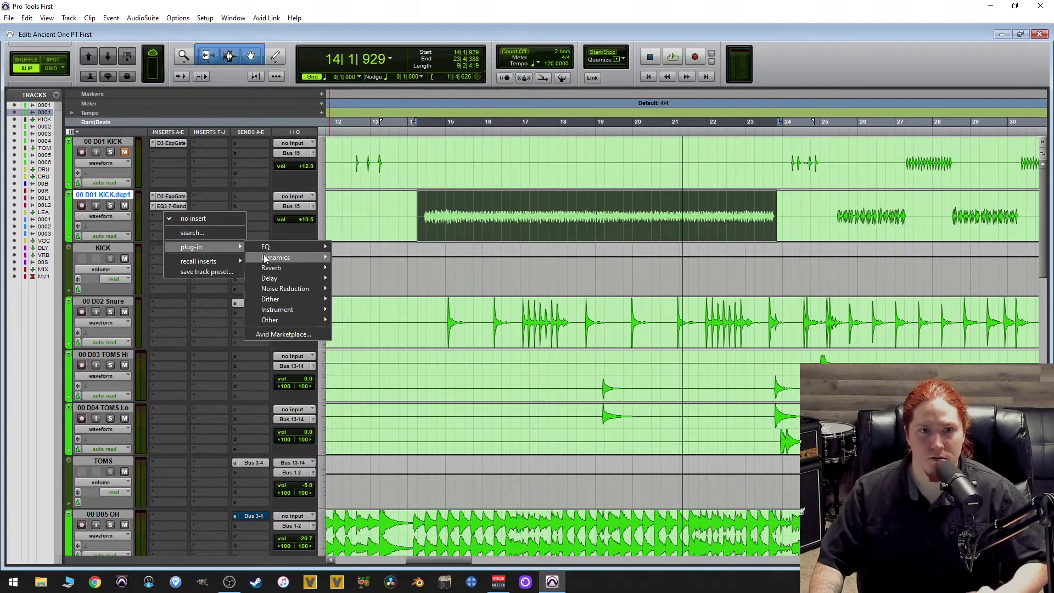
mouse_move(265, 258)
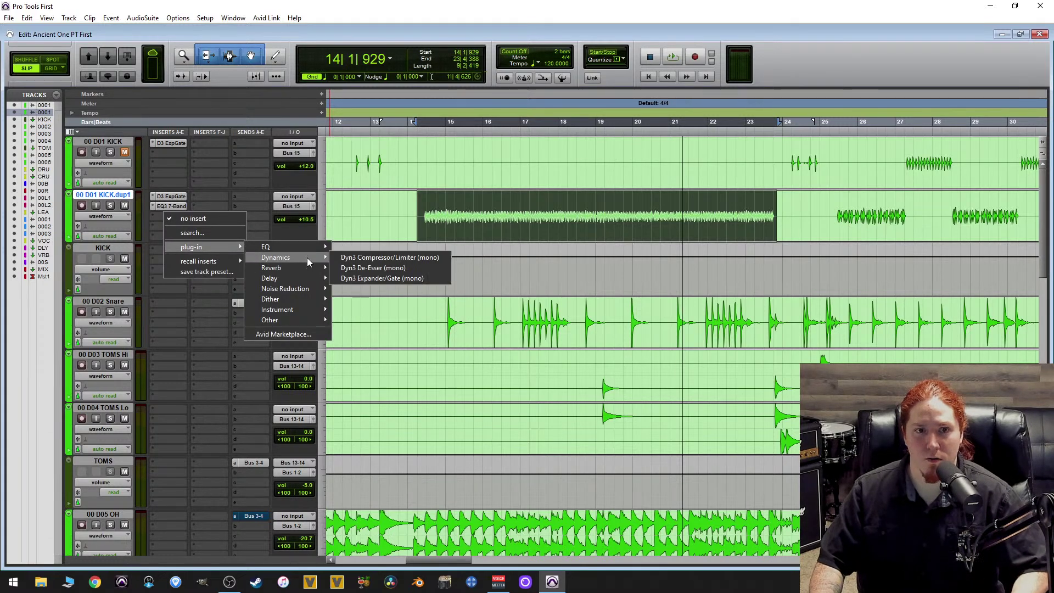
click(411, 260)
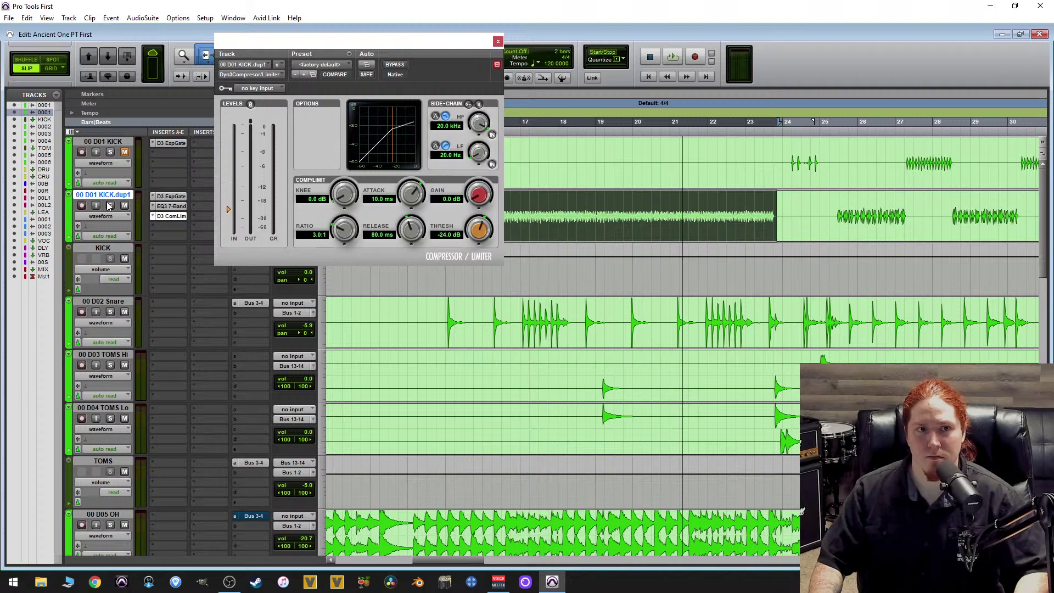
Solo the fast kick and set its compressor during playback to 100.0:1 ratio, 300.0 ms attack, 5.0 ms release and -57.0 dB threshold.
key(space)
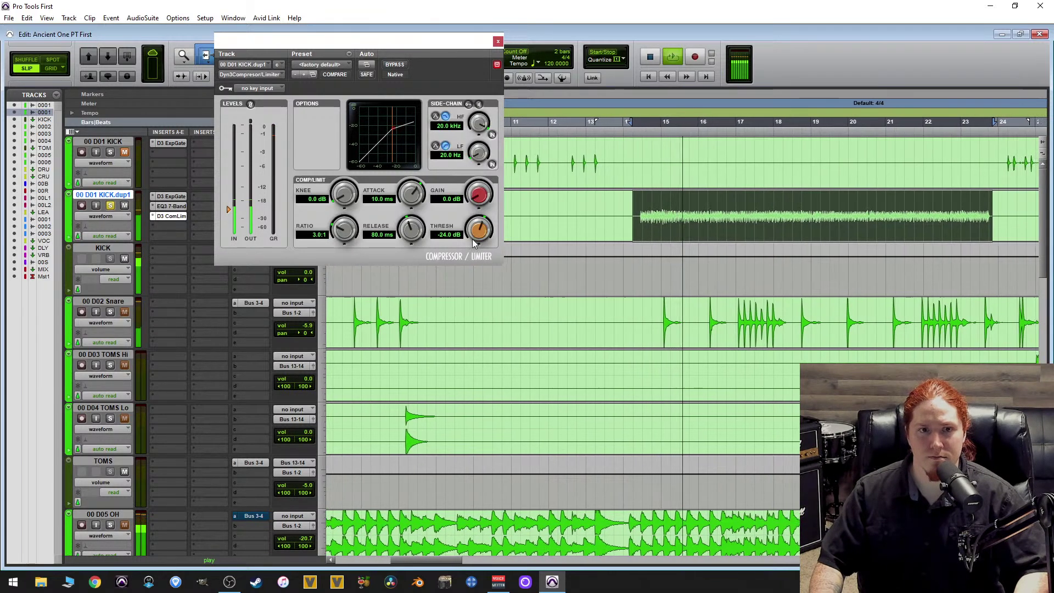
drag(471, 233, 360, 208)
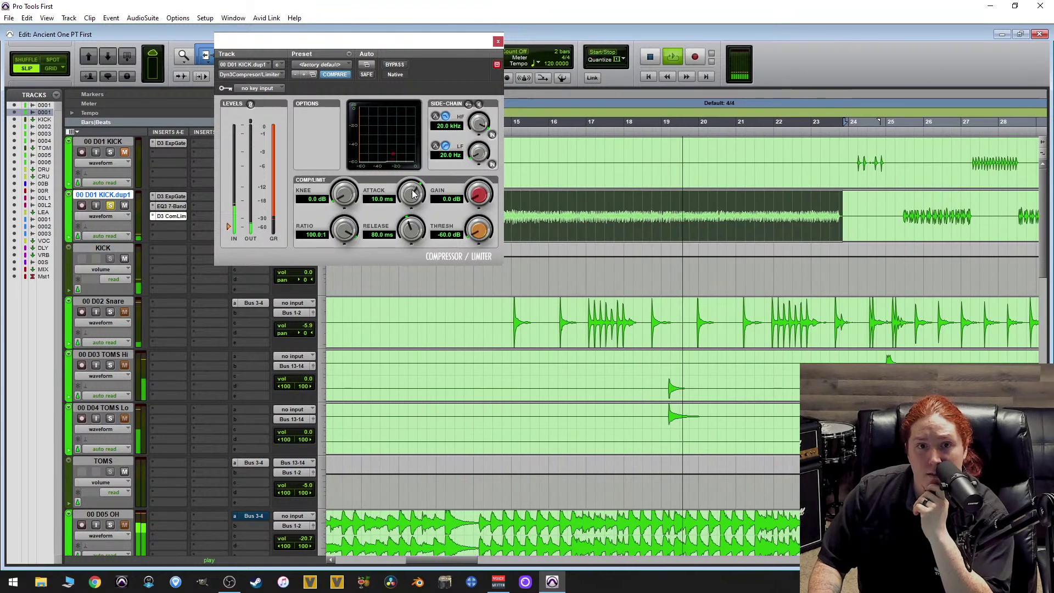
drag(416, 236, 416, 269)
drag(412, 193, 411, 159)
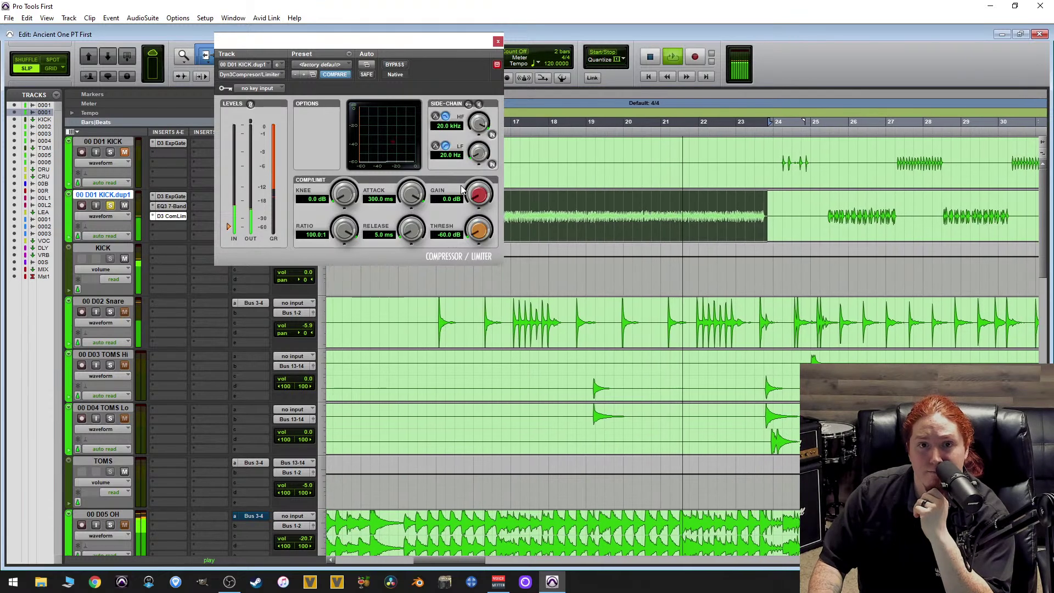
click(479, 104)
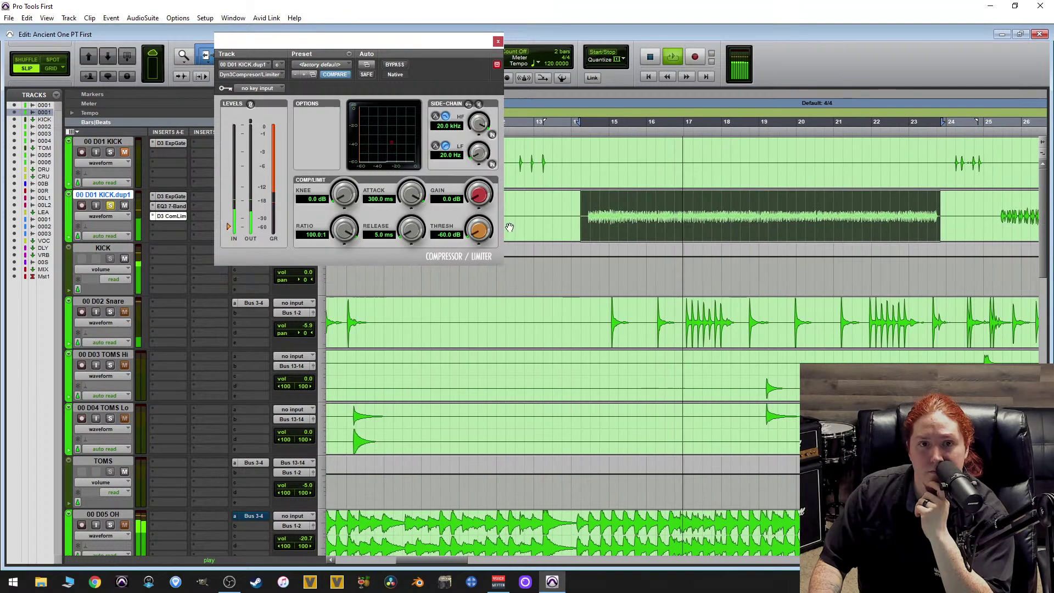
drag(480, 235, 463, 203)
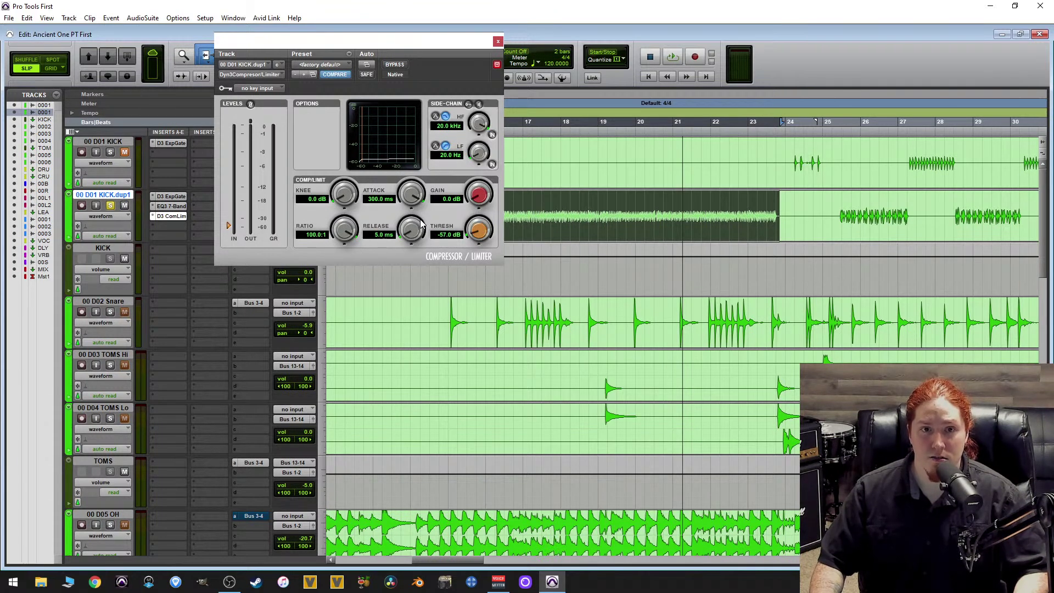
Raise the compressor release to 12.5 ms while playing the fast kick passage.
key(space)
drag(412, 230, 401, 204)
drag(411, 229, 368, 314)
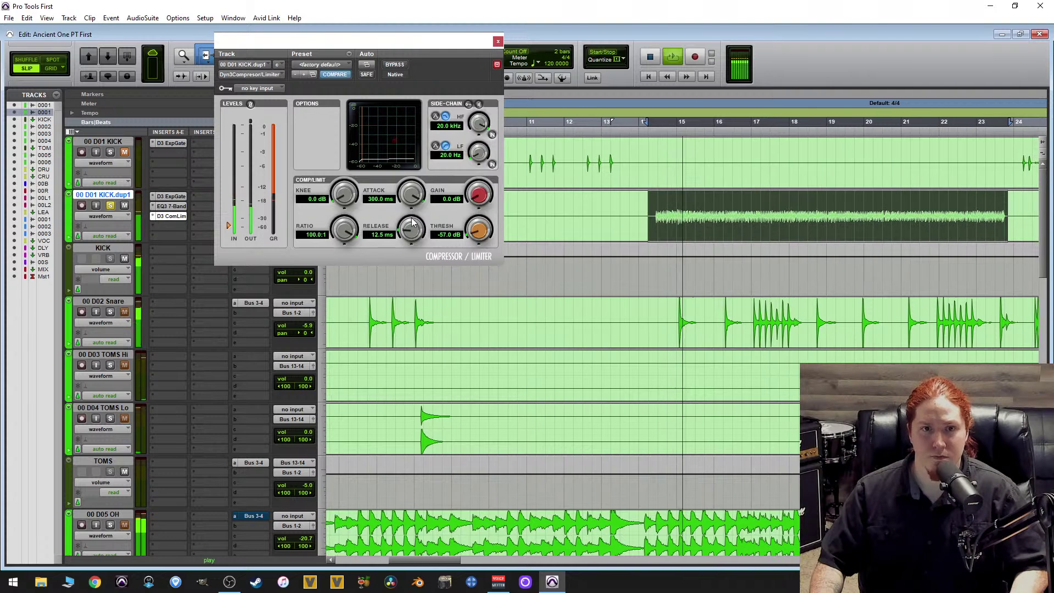
click(383, 235)
text(5)
key(Return)
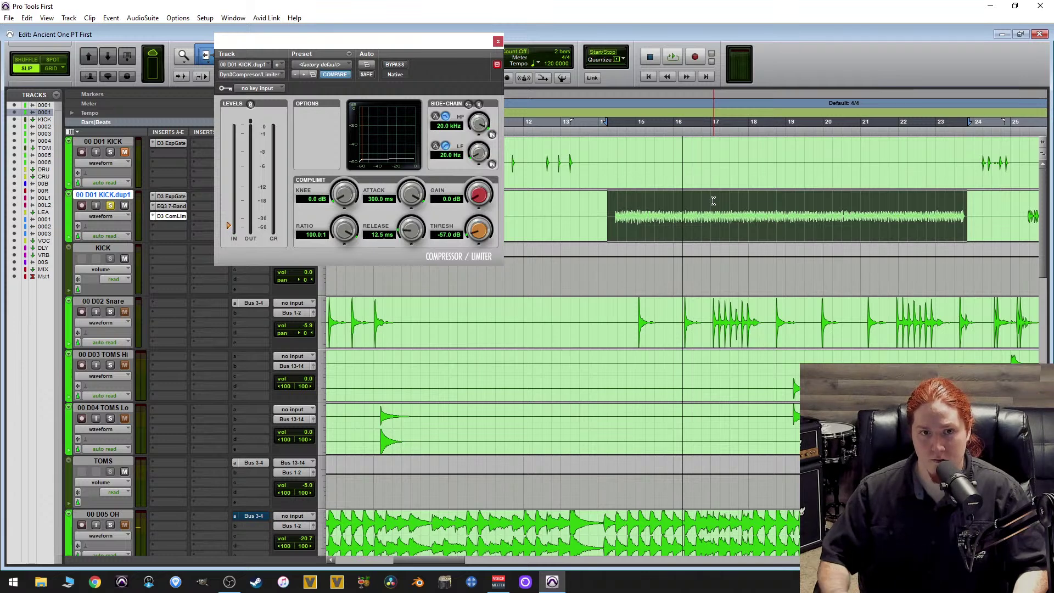
Compare compressor release times of 5.0 ms and 12.5 ms during playback, leaving the release at 5.0 ms.
key(space)
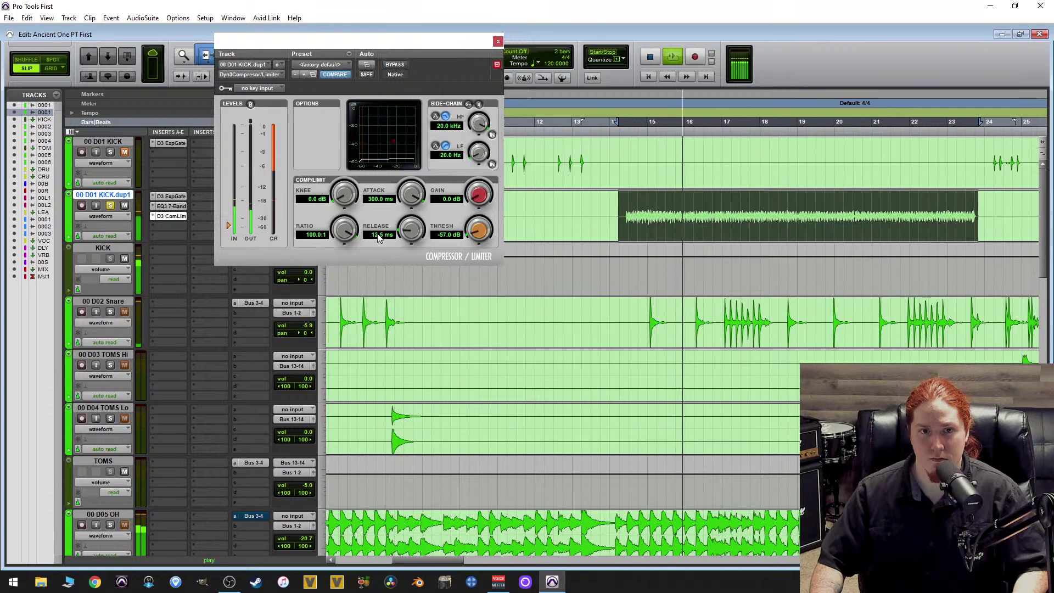
key(space)
click(377, 234)
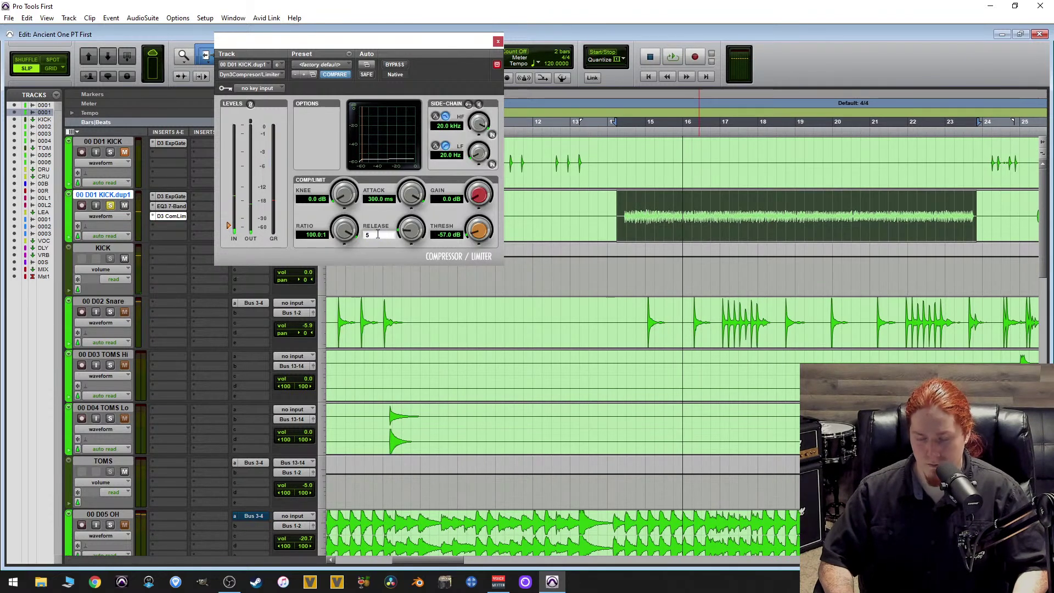
text(5)
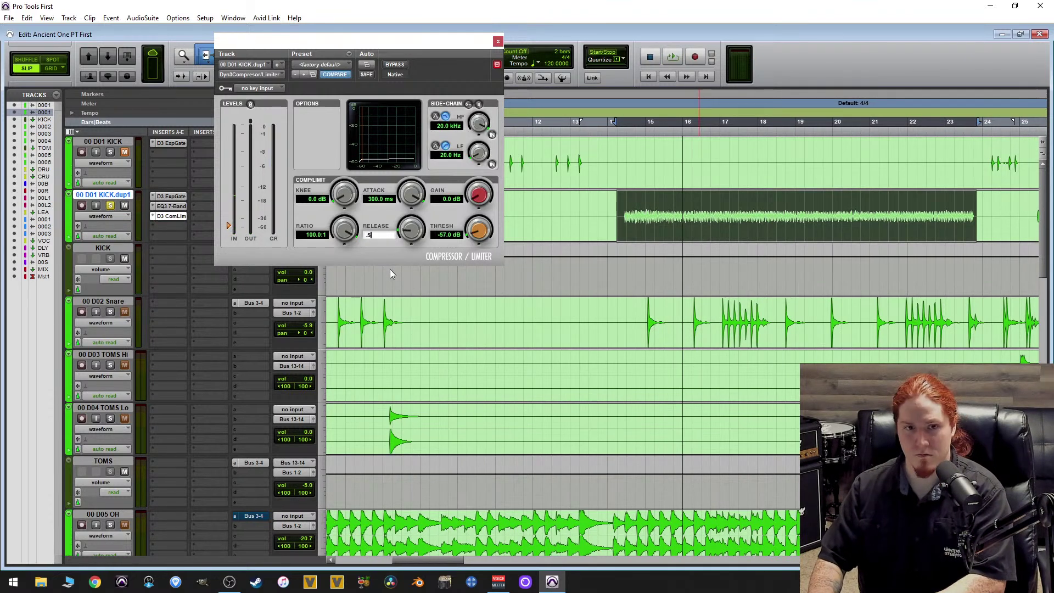
key(Return)
key(space)
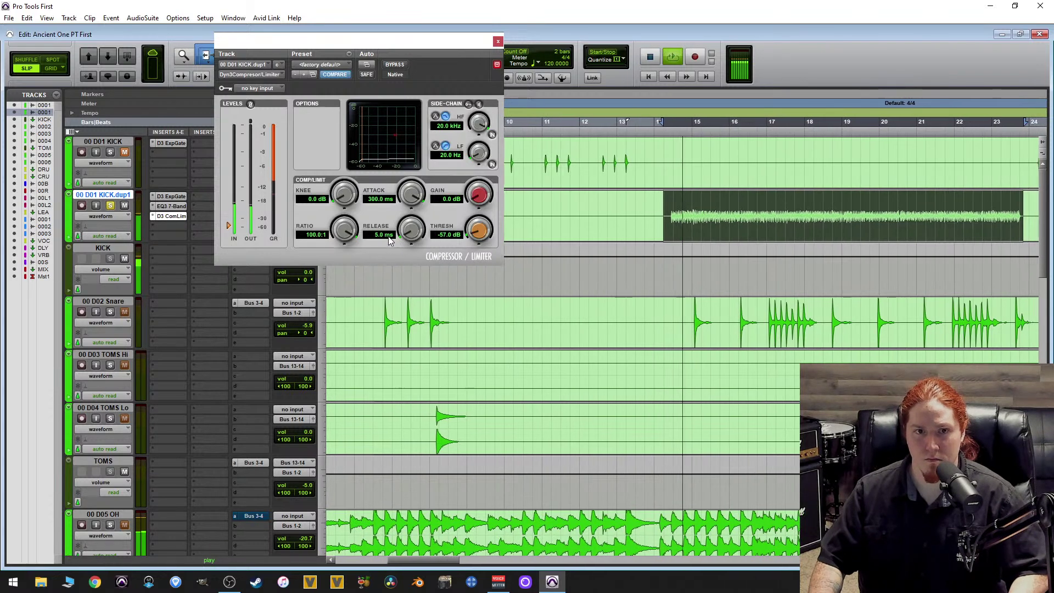
click(381, 235)
text(12.5)
key(Return)
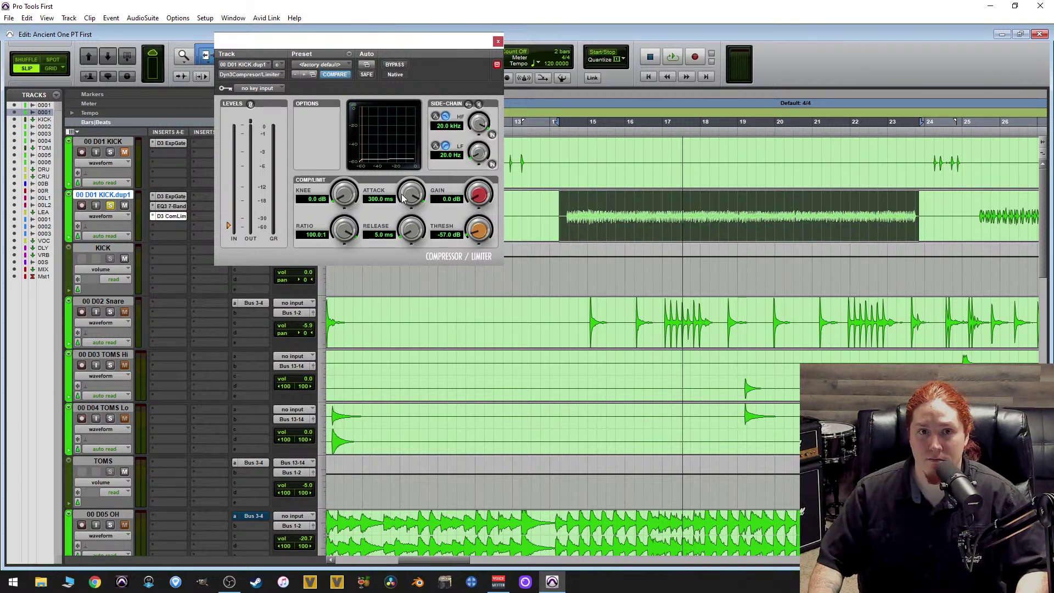
Sweep the compressor attack up from its fastest setting to 44.6 ms during playback, and reposition the plug-in window slightly.
key(space)
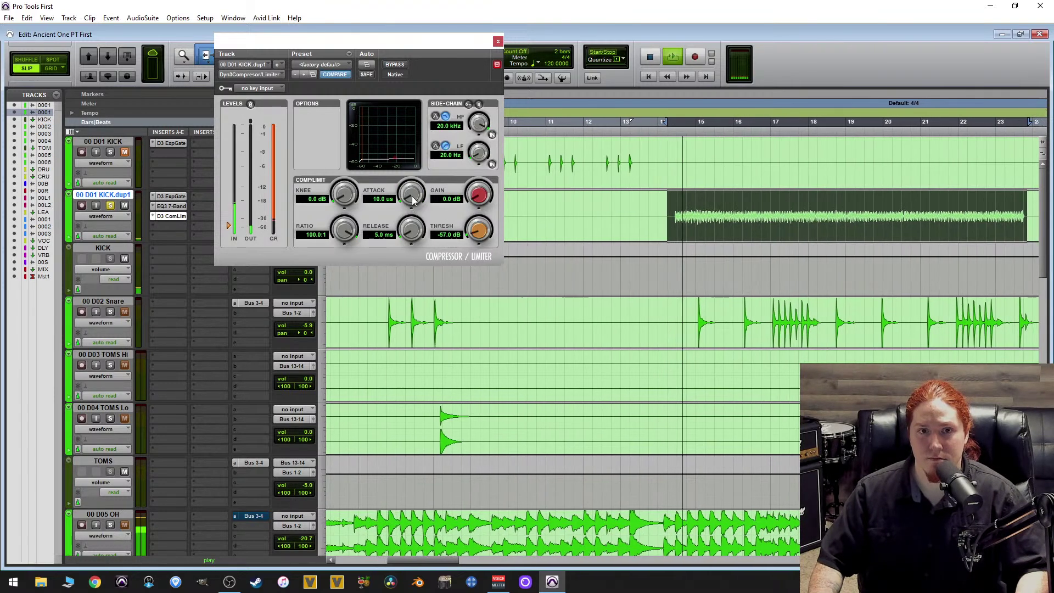
drag(412, 195, 474, 120)
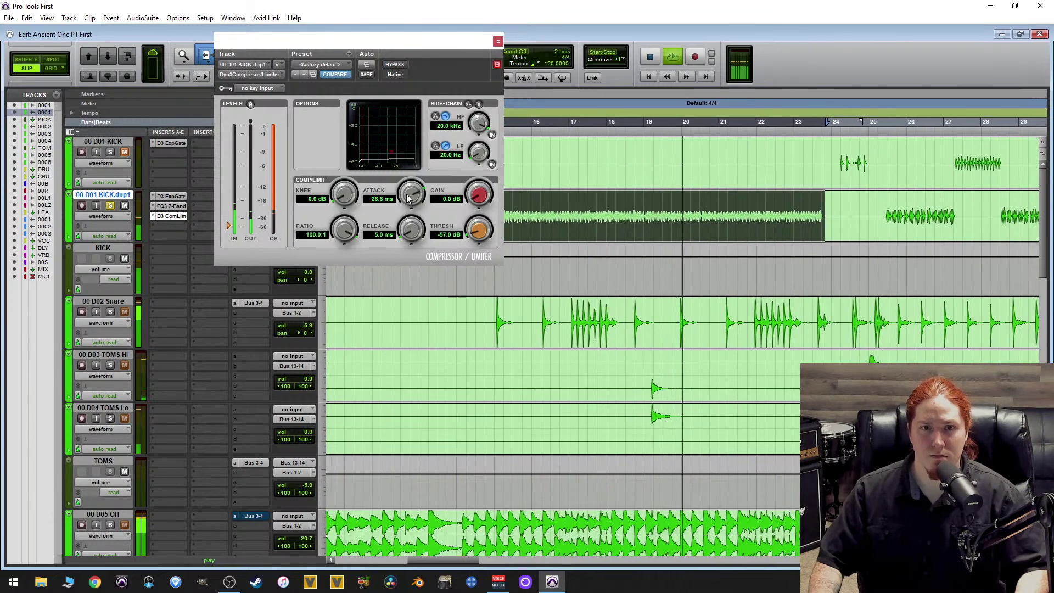
drag(409, 197, 418, 191)
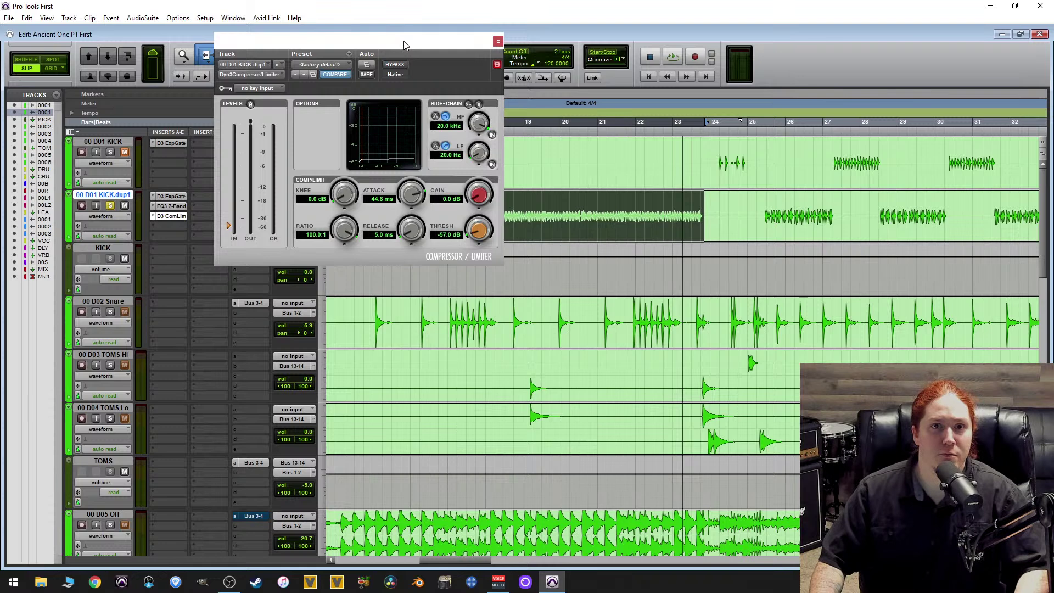
drag(405, 44, 423, 42)
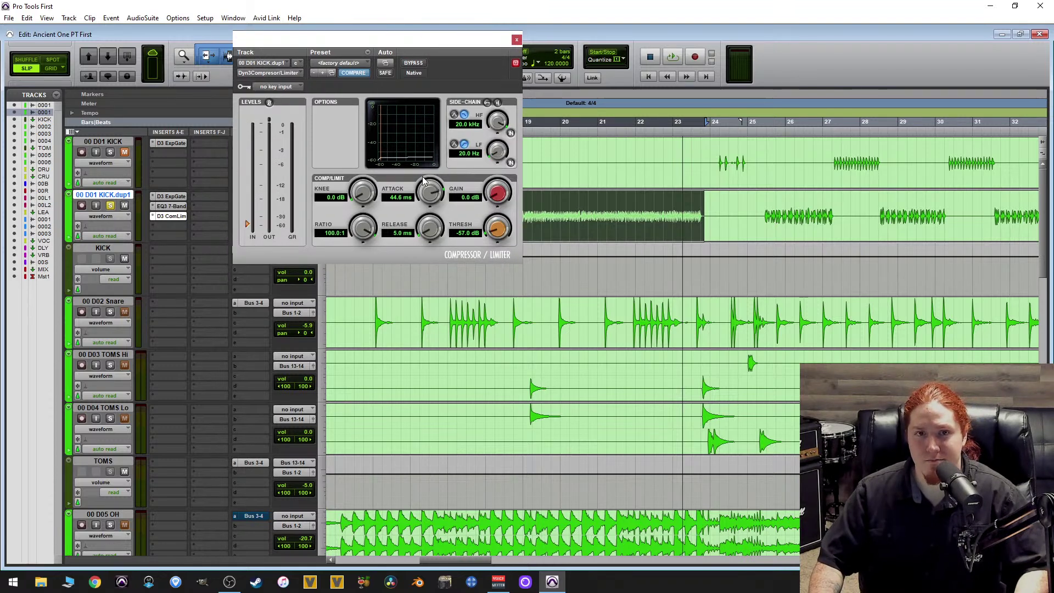
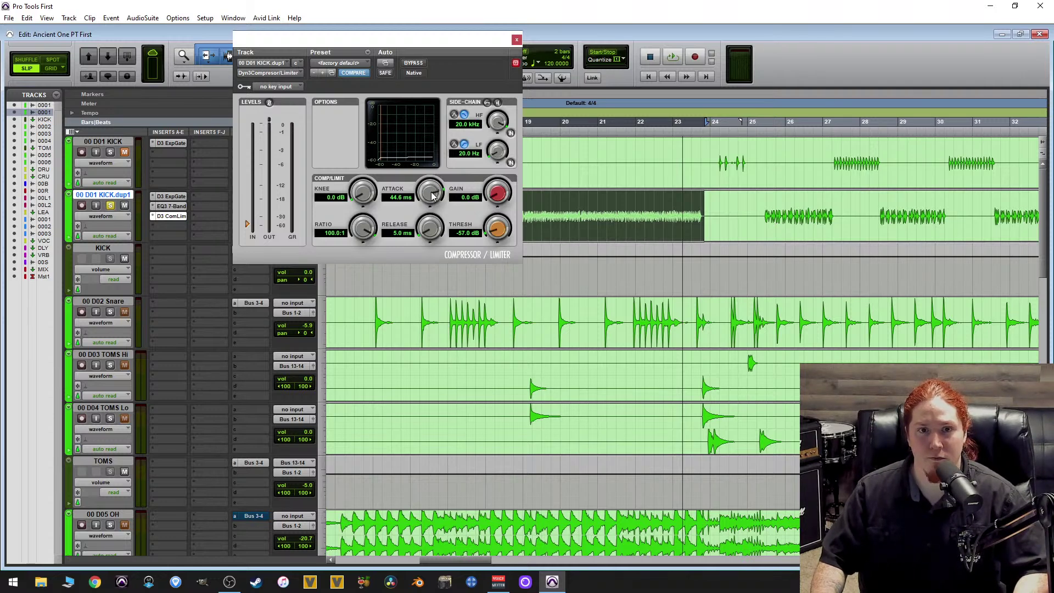
Compare attack times of 300.0 ms and 44.5 ms while the fast kick plays, finishing at 300.0 ms.
key(space)
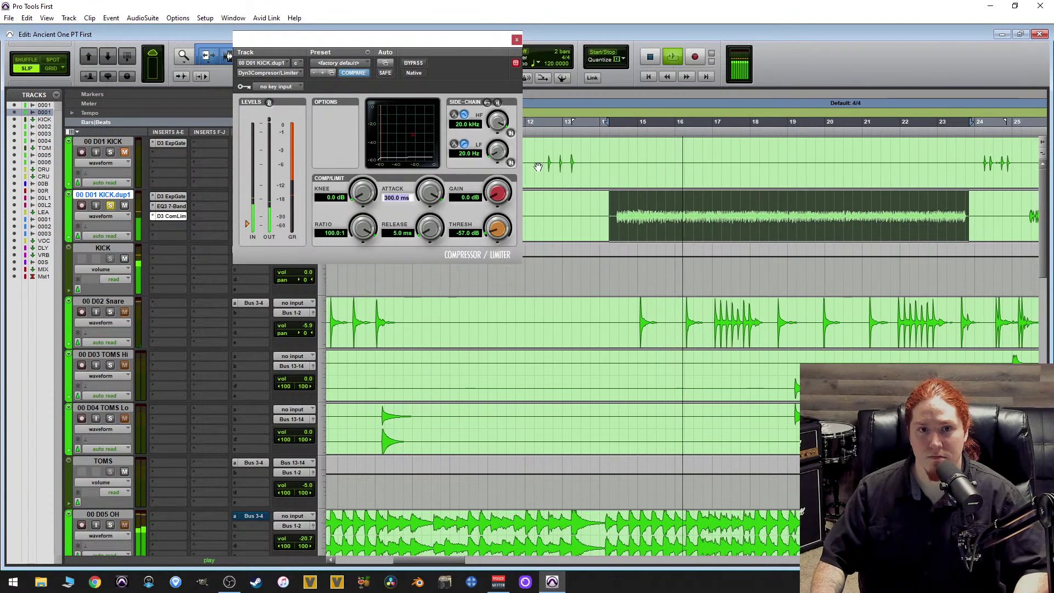
drag(430, 193, 410, 251)
scroll(406, 192, down, 5)
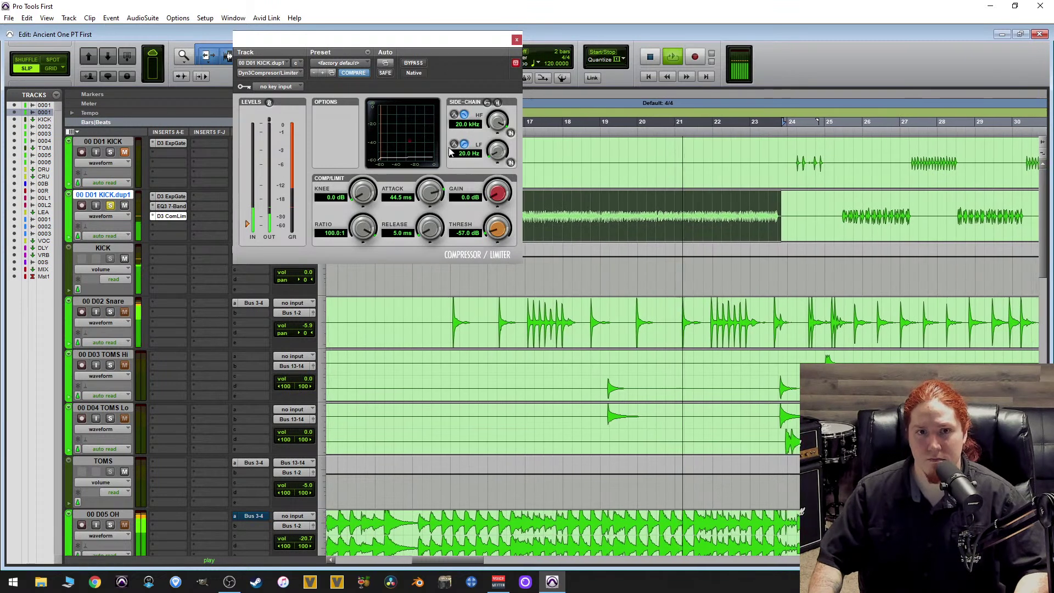
drag(431, 203, 431, 191)
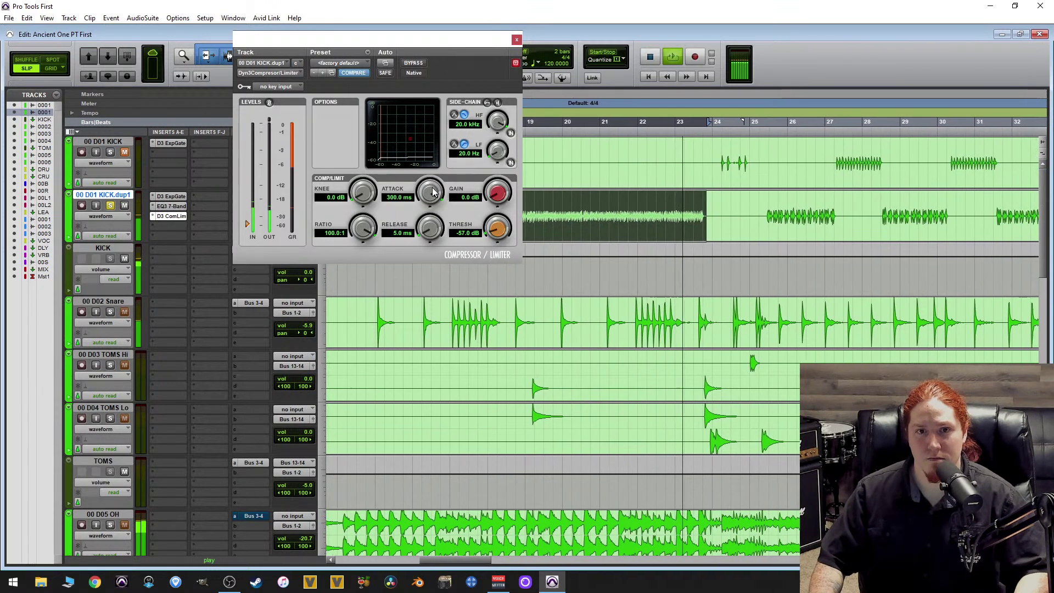
key(space)
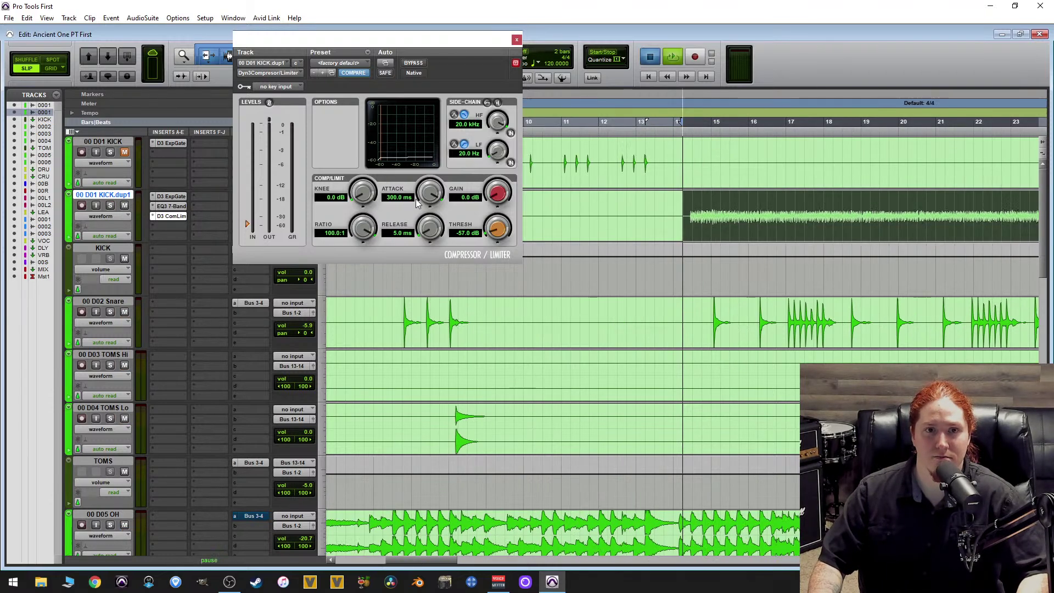
Restart the passage with the 300.0 ms attack and set the attack to 44.5 ms during playback.
click(396, 197)
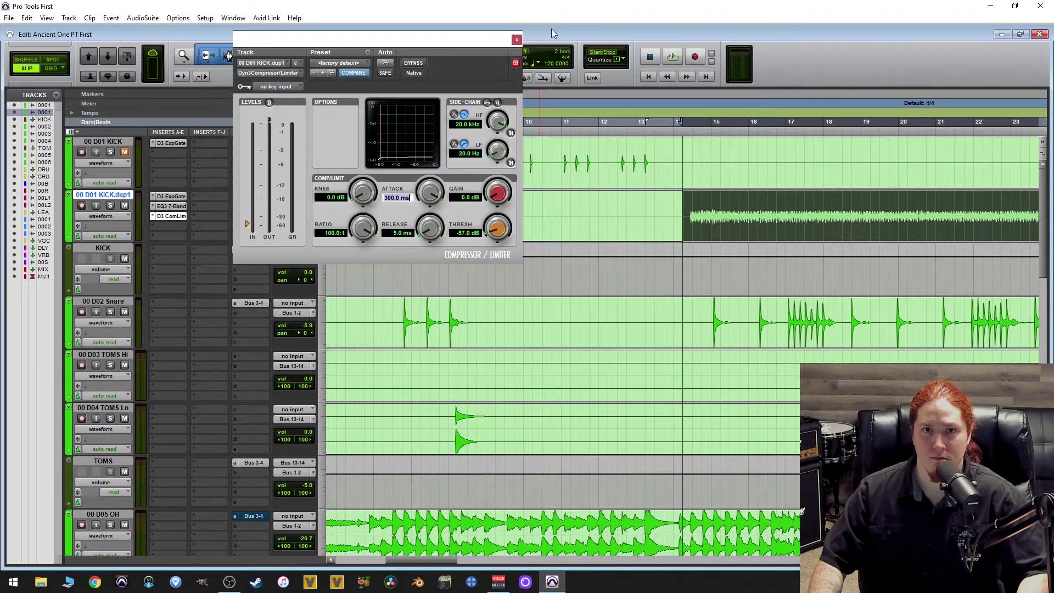
key(Return)
key(space)
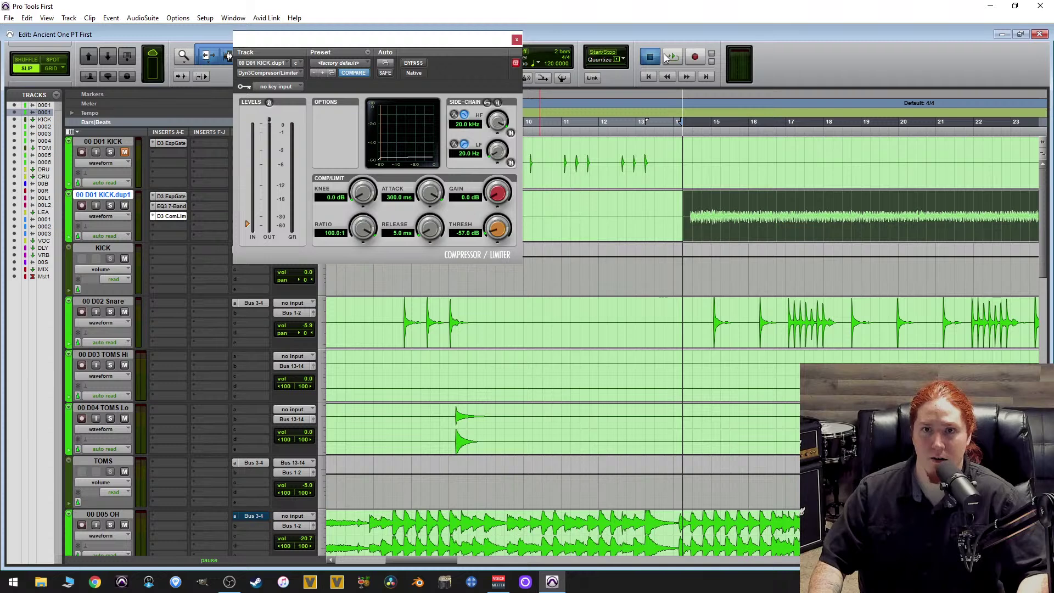
key(space)
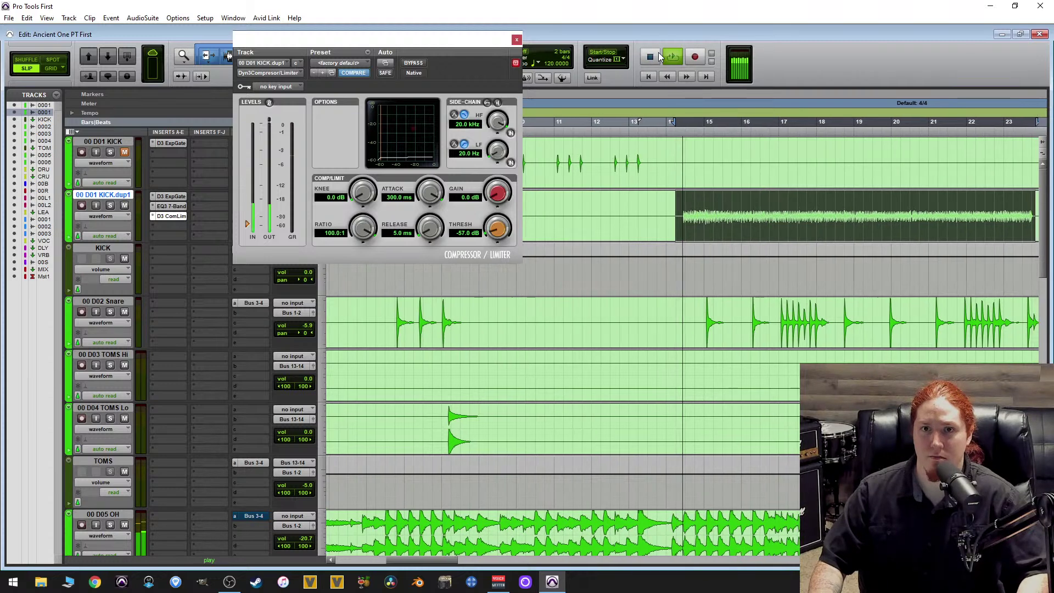
click(396, 198)
text(4)
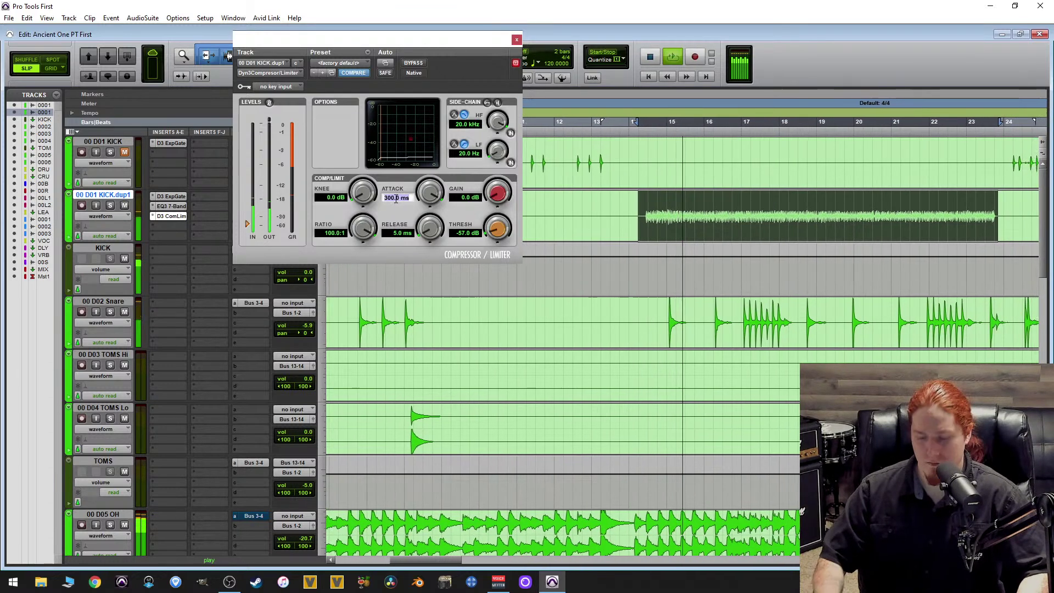
text(4.5)
key(Return)
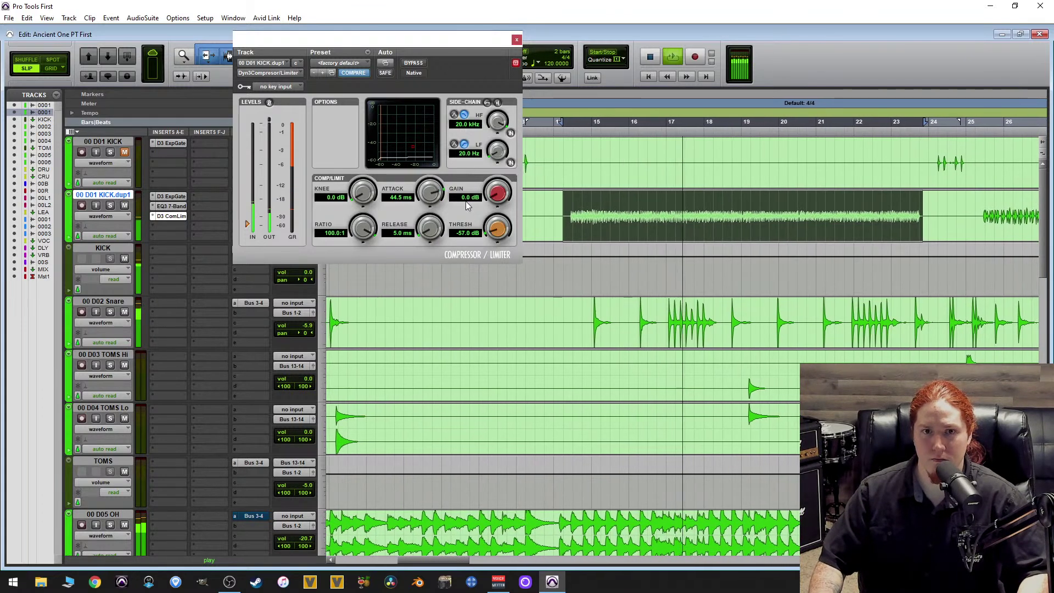
Raise the compressor's makeup gain to 22.7 dB, set the attack to 128.2 ms and replay the passage.
click(496, 192)
drag(496, 192, 437, 41)
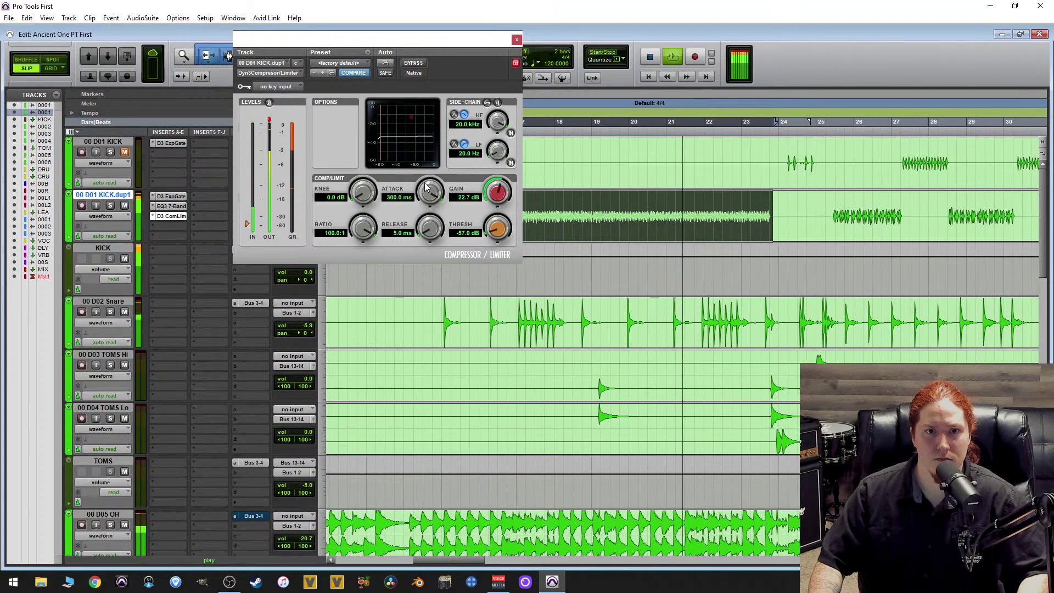
key(space)
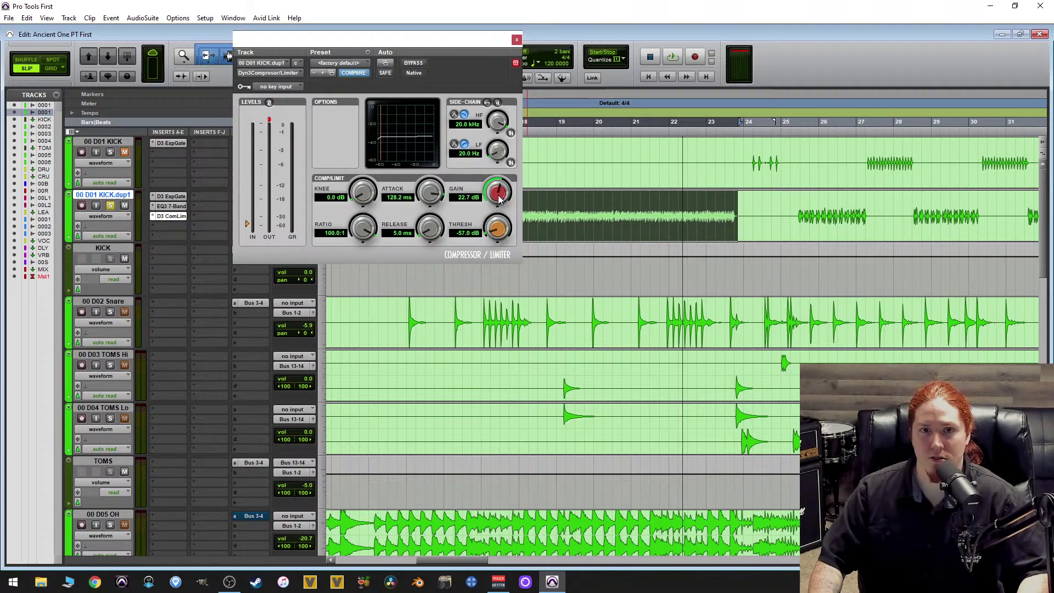
key(space)
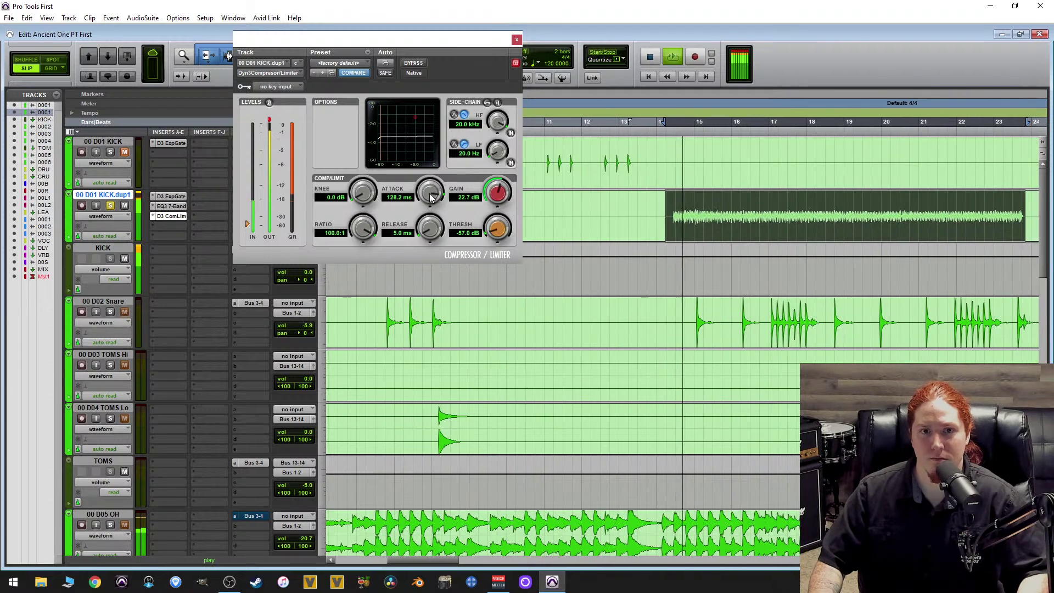
Lower the compressor's makeup gain to 15.2 dB and set its attack time to 100.0 ms.
drag(497, 195, 487, 209)
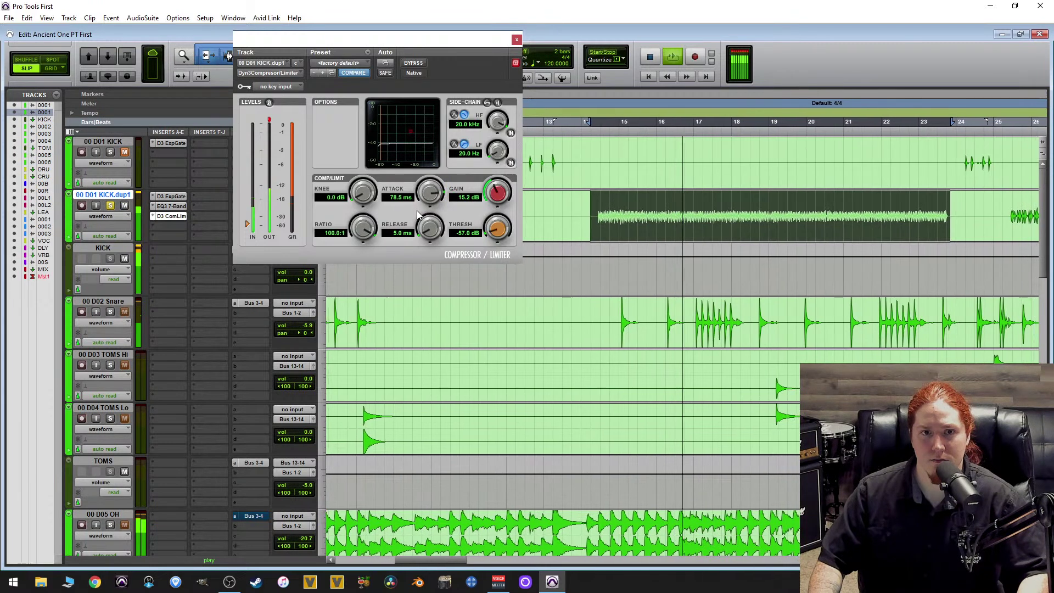
drag(417, 210, 421, 215)
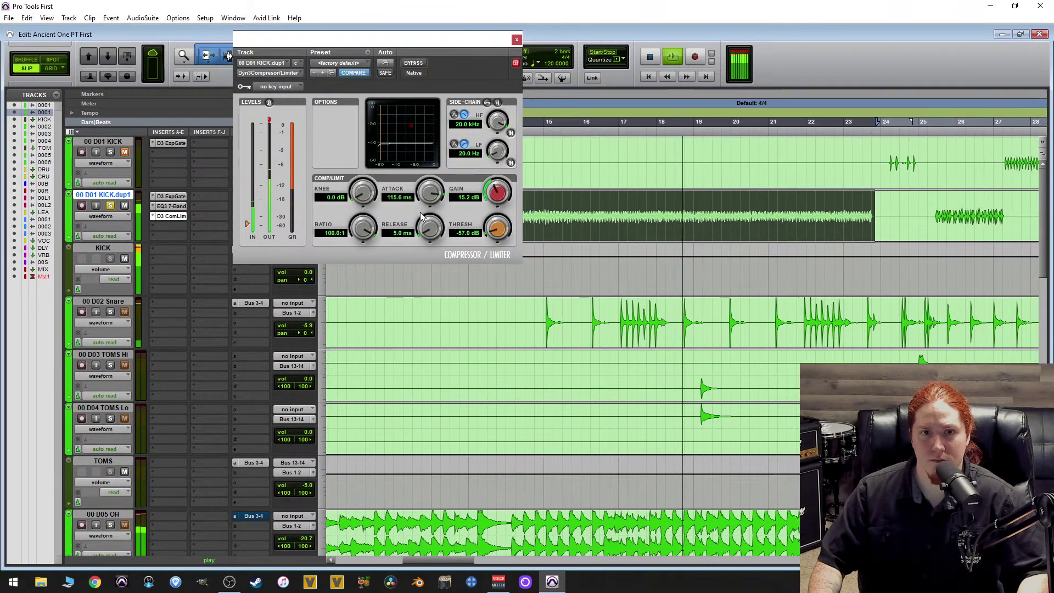
click(409, 198)
text(100)
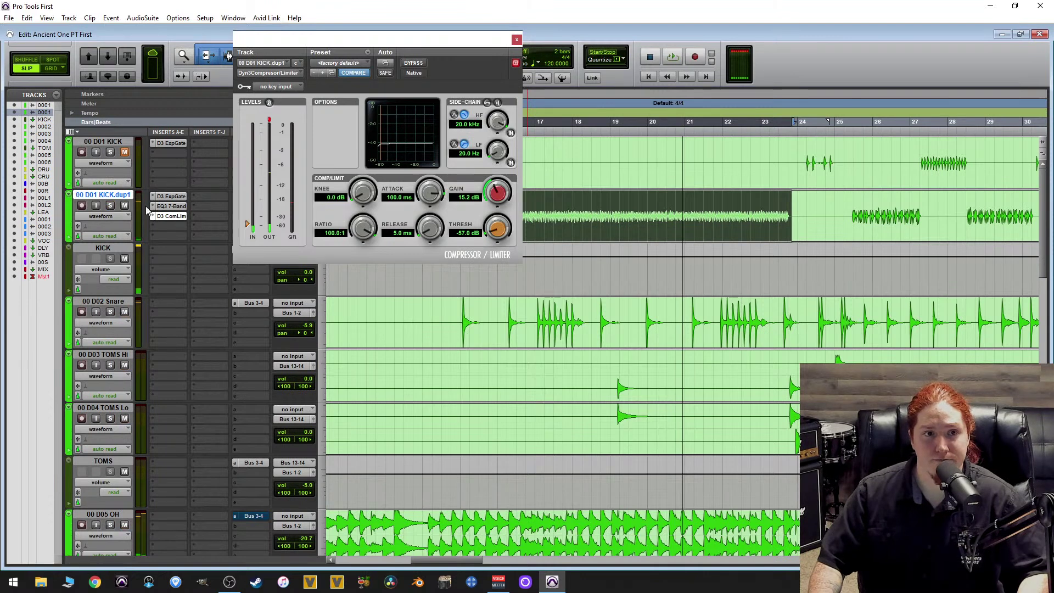
Play the fast kick passage and compare compressor attack times of 150 ms and 100 ms.
key(space)
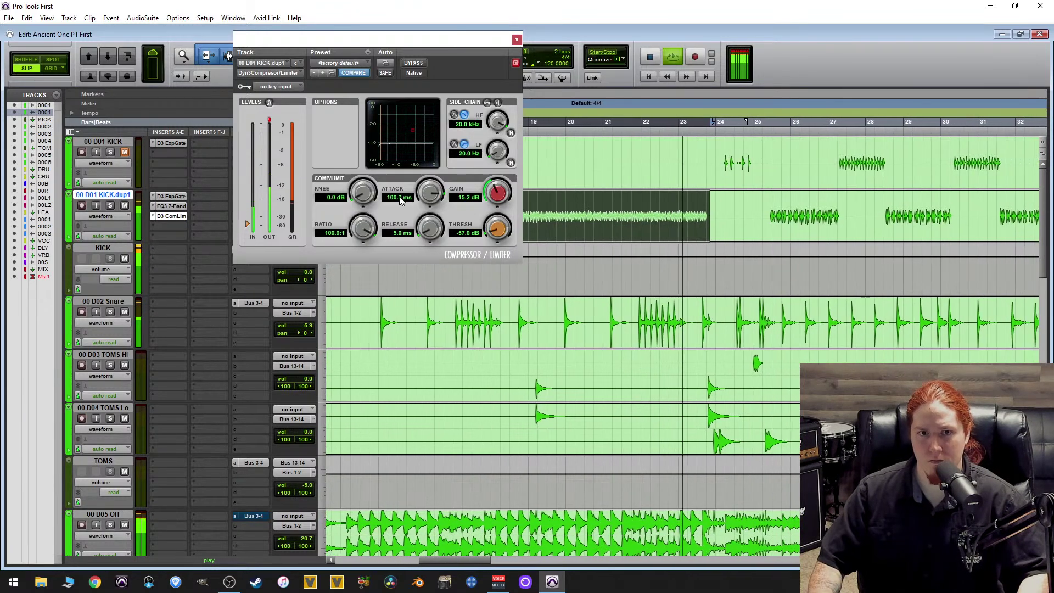
click(400, 199)
text(150)
key(Return)
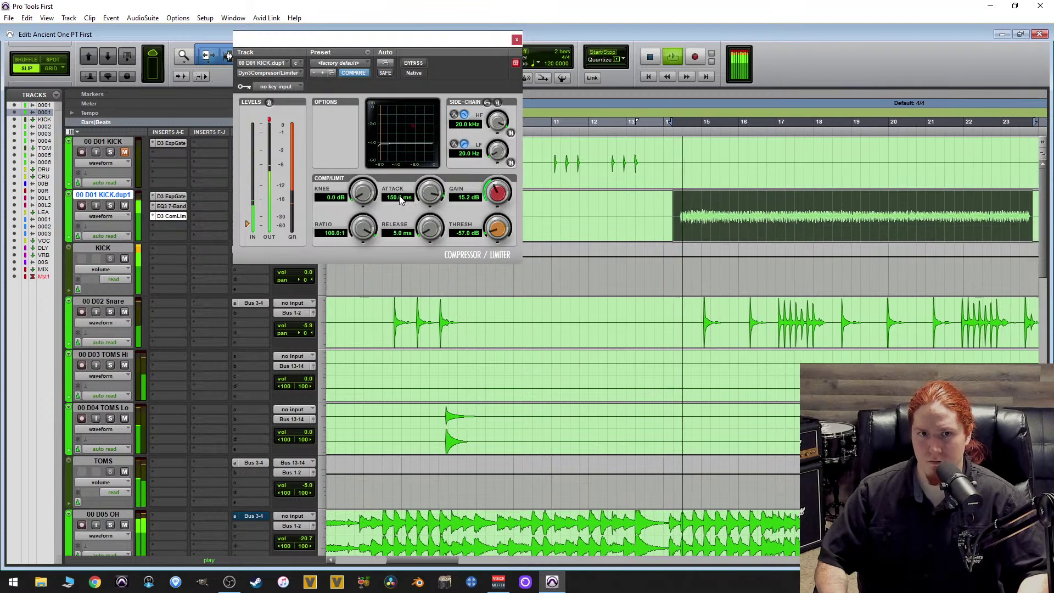
click(400, 199)
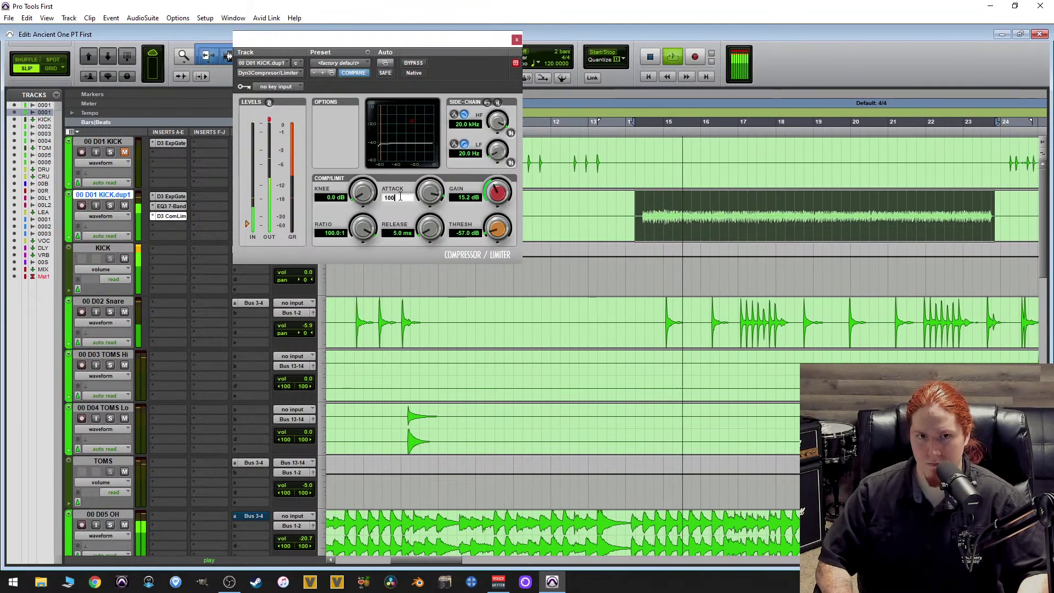
Set the attack to 115 ms and the gain to 13.1 dB on the duplicate kick track's compressor, with playback.
key(Return)
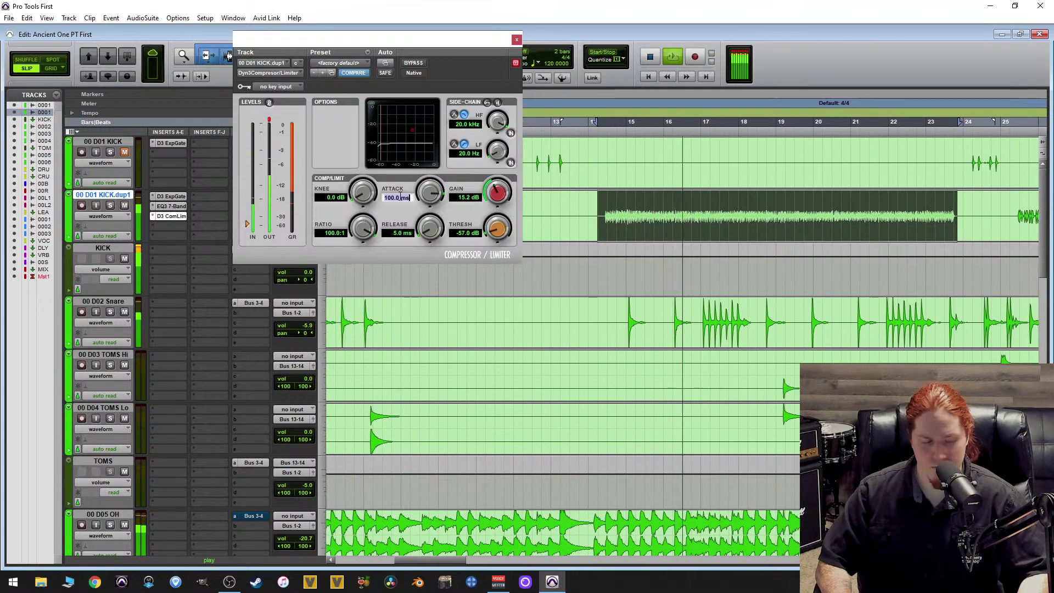
text(115)
key(Return)
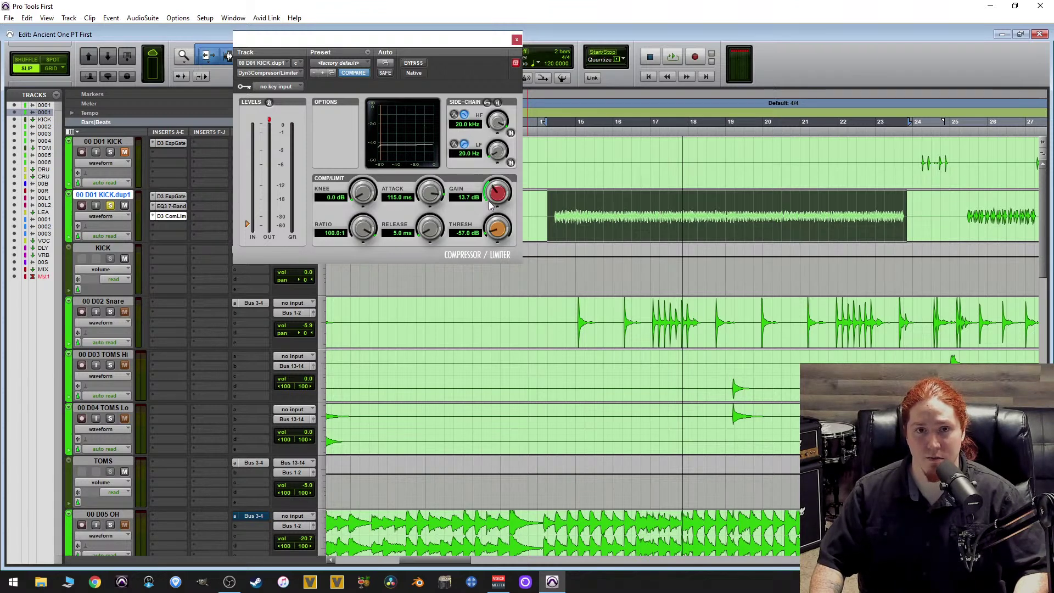
drag(487, 203, 486, 213)
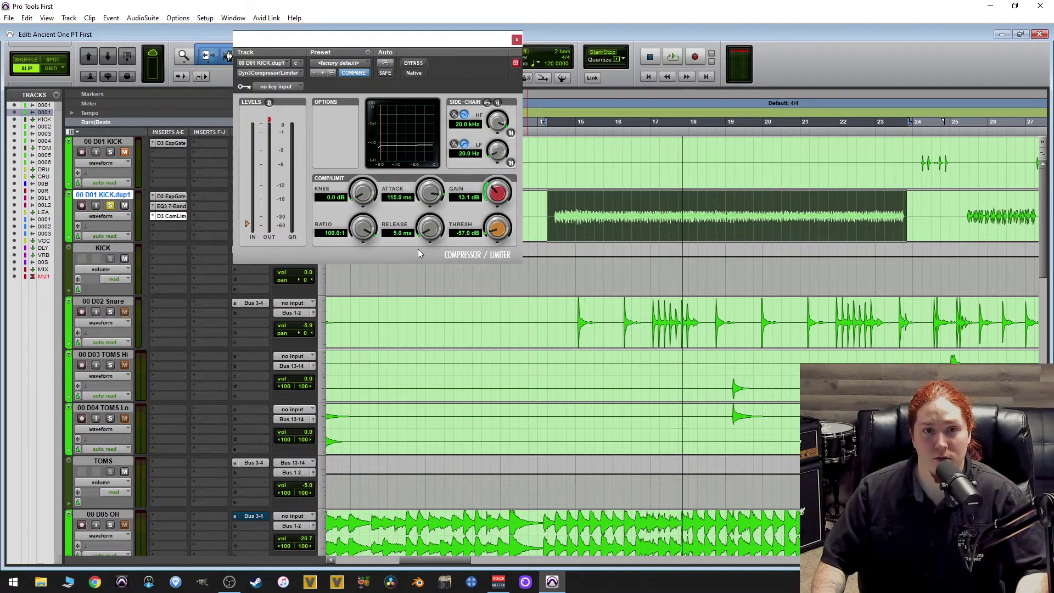
key(space)
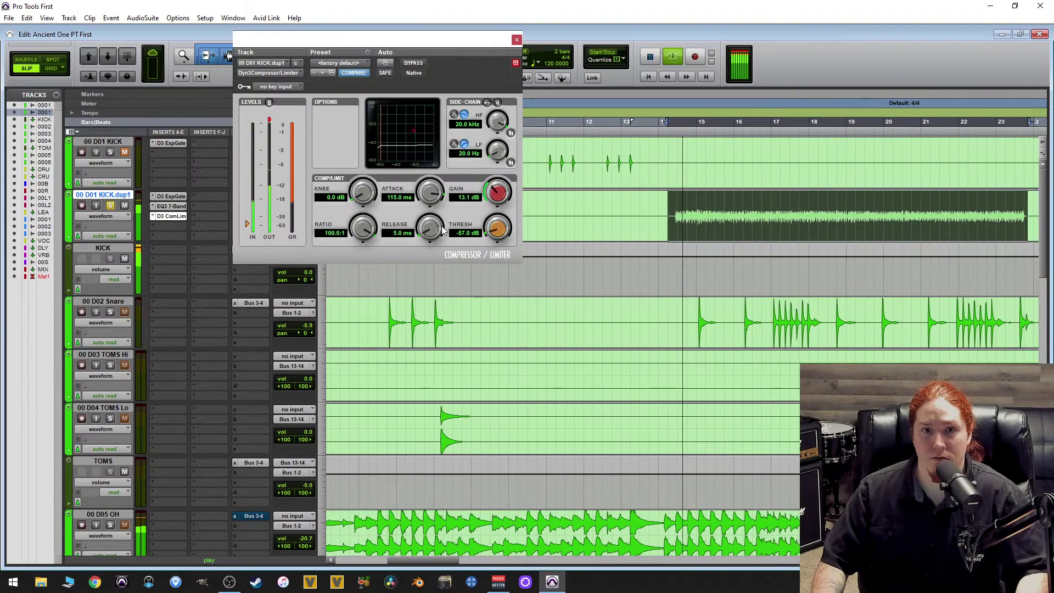
Lower the duplicate kick compressor's ratio to 2.1:1 during playback and its threshold to -60 dB.
drag(366, 235, 346, 375)
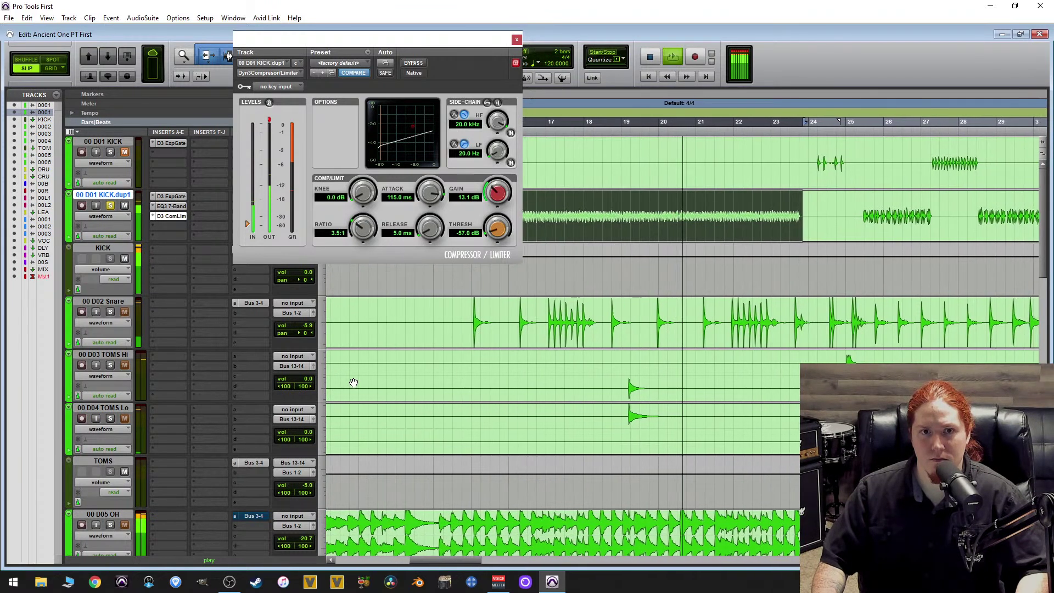
drag(352, 418, 362, 437)
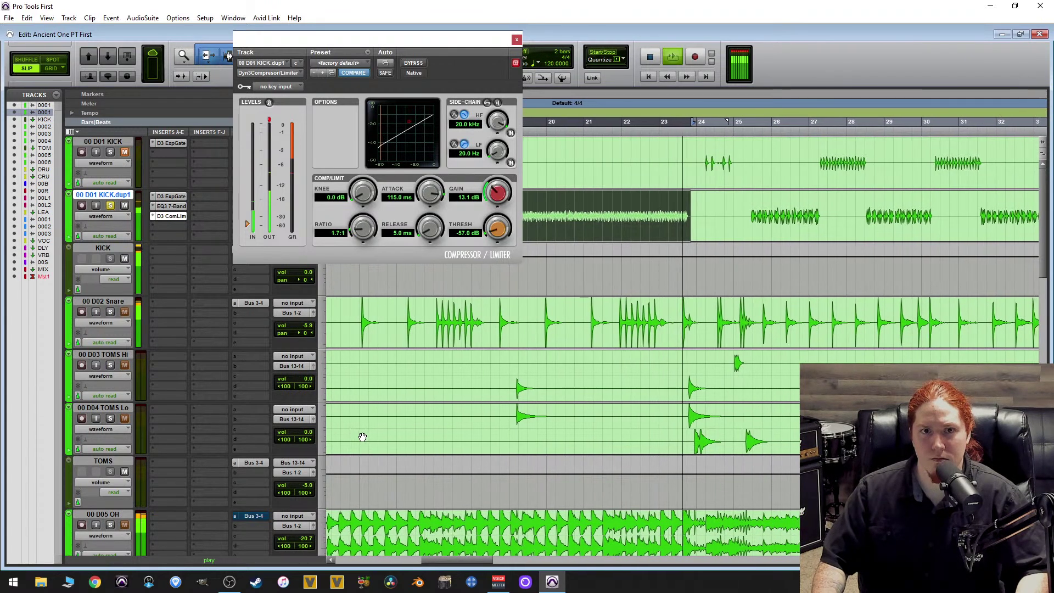
drag(364, 435, 374, 421)
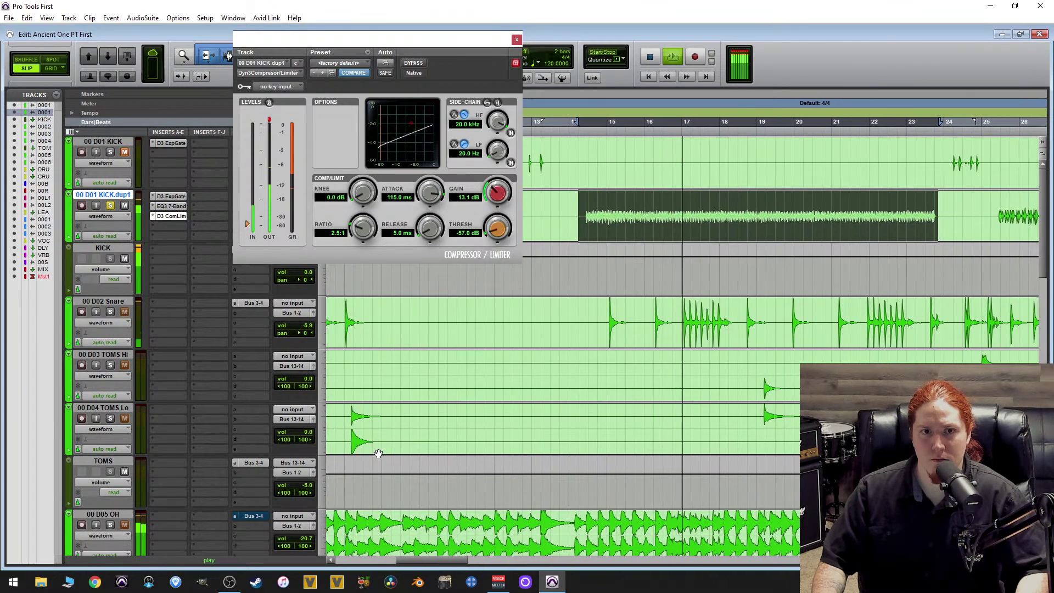
drag(377, 457, 378, 468)
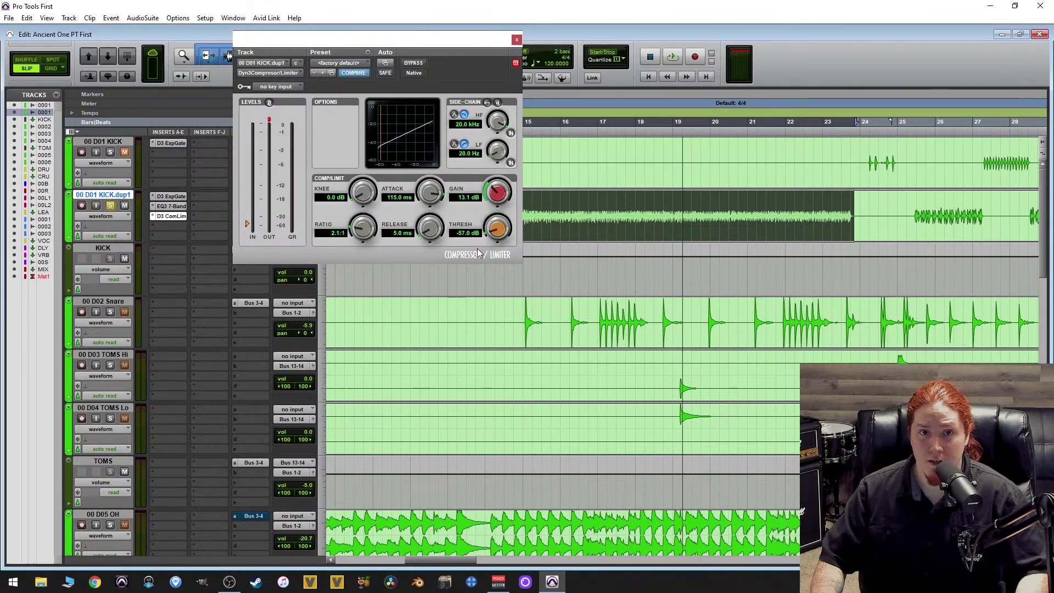
drag(495, 236, 494, 248)
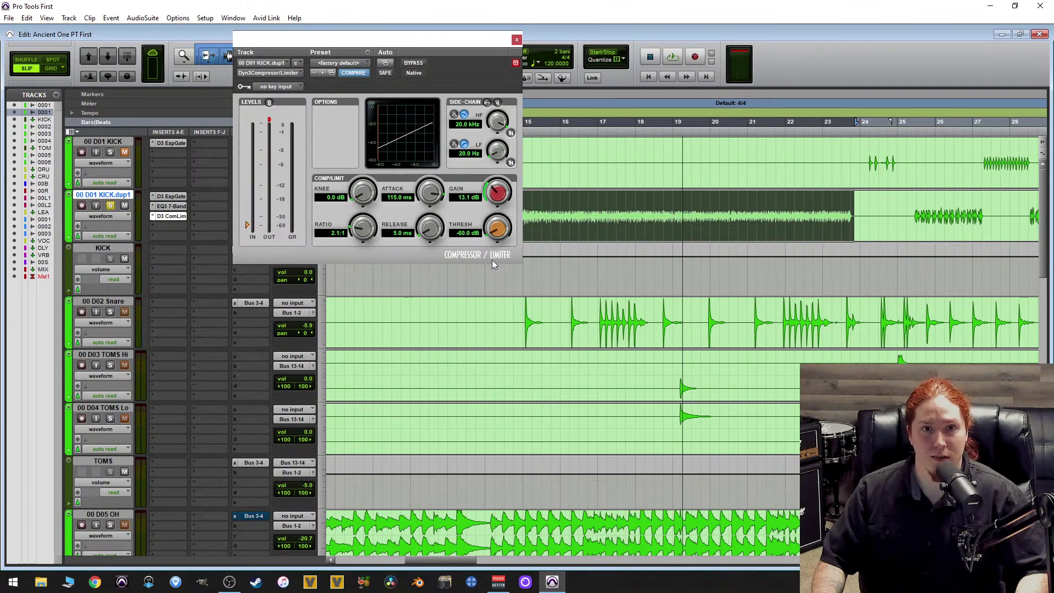
key(space)
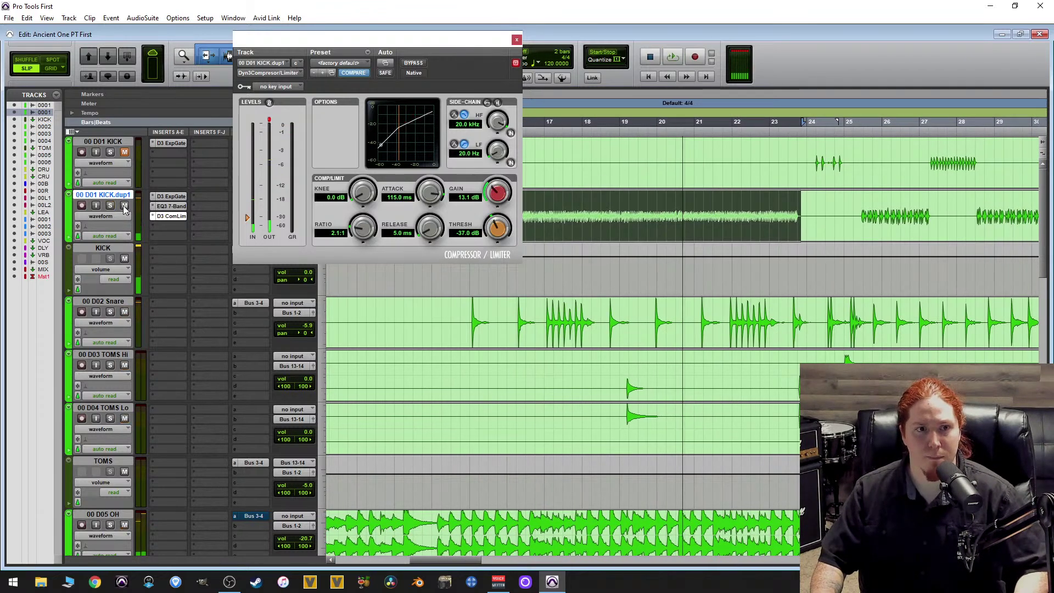
Readjust the duplicate kick compressor's gain to 5.0 dB while listening, and close the compressor.
key(space)
drag(477, 192, 483, 252)
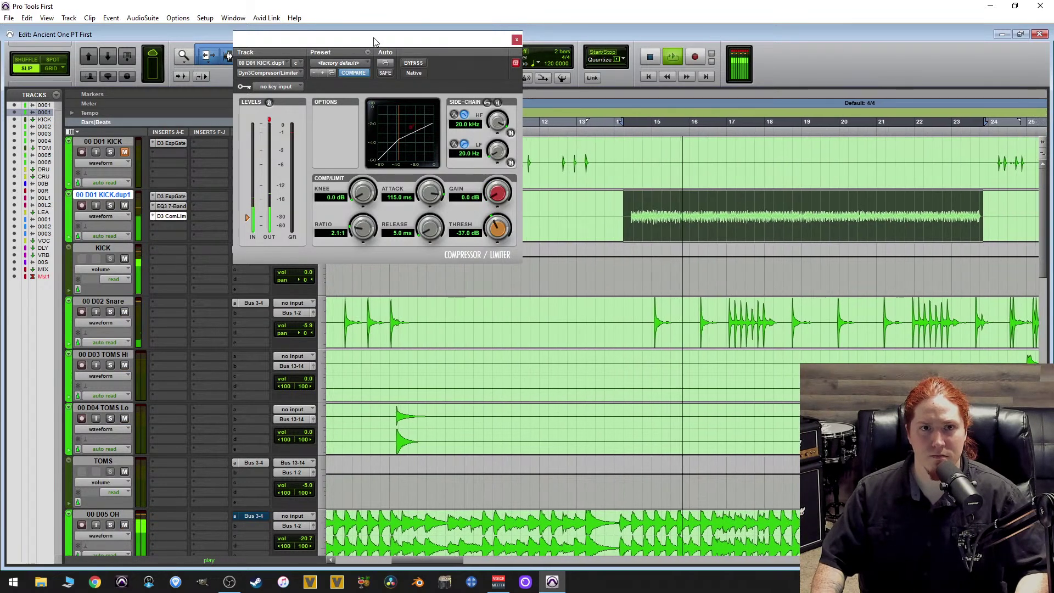
drag(362, 46, 590, 51)
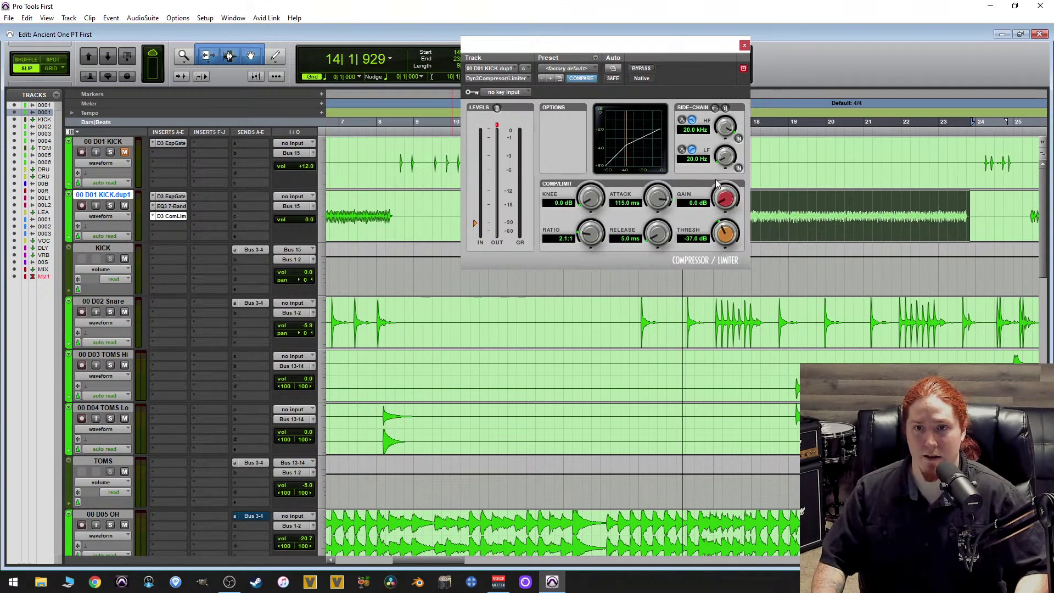
drag(649, 43, 441, 65)
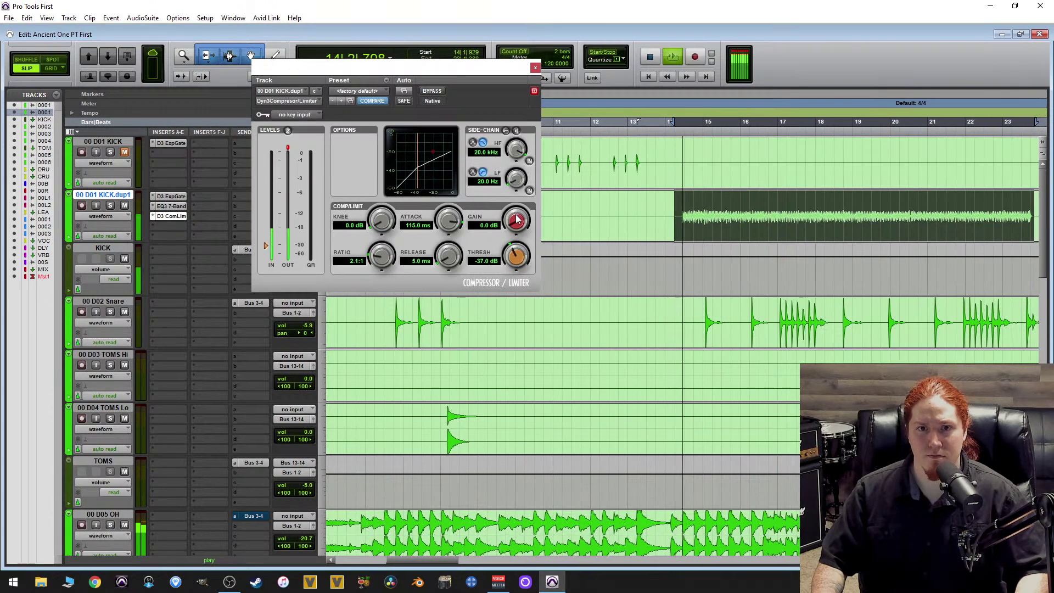
drag(519, 219, 528, 188)
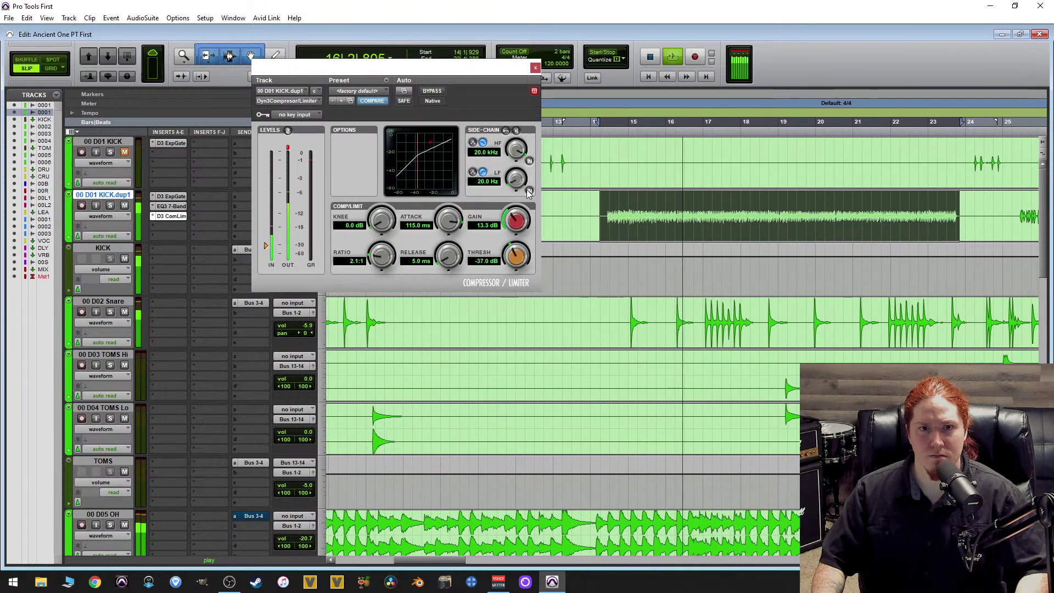
drag(528, 186, 495, 218)
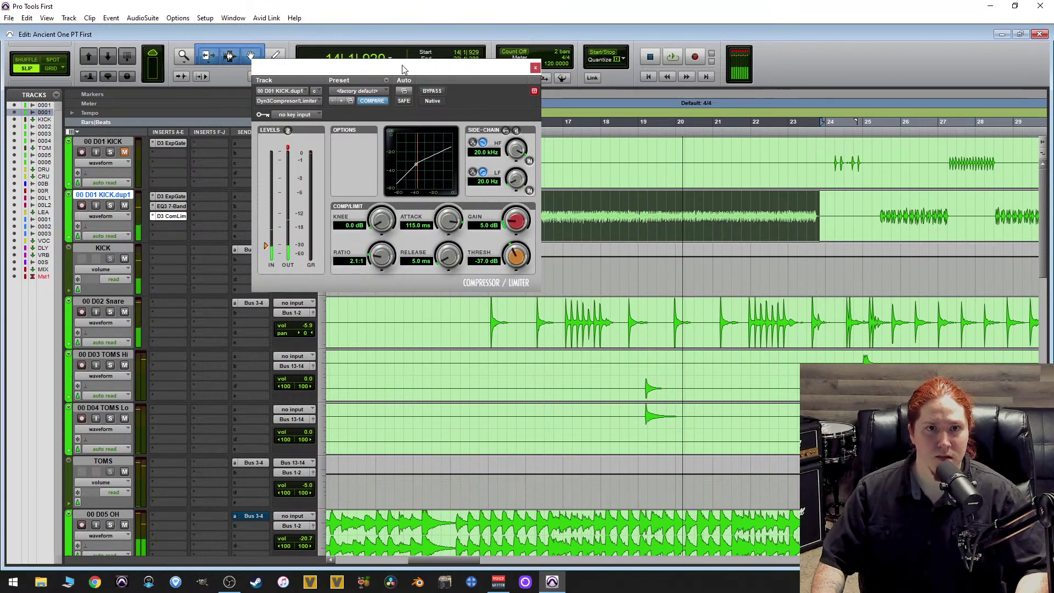
drag(402, 69, 620, 64)
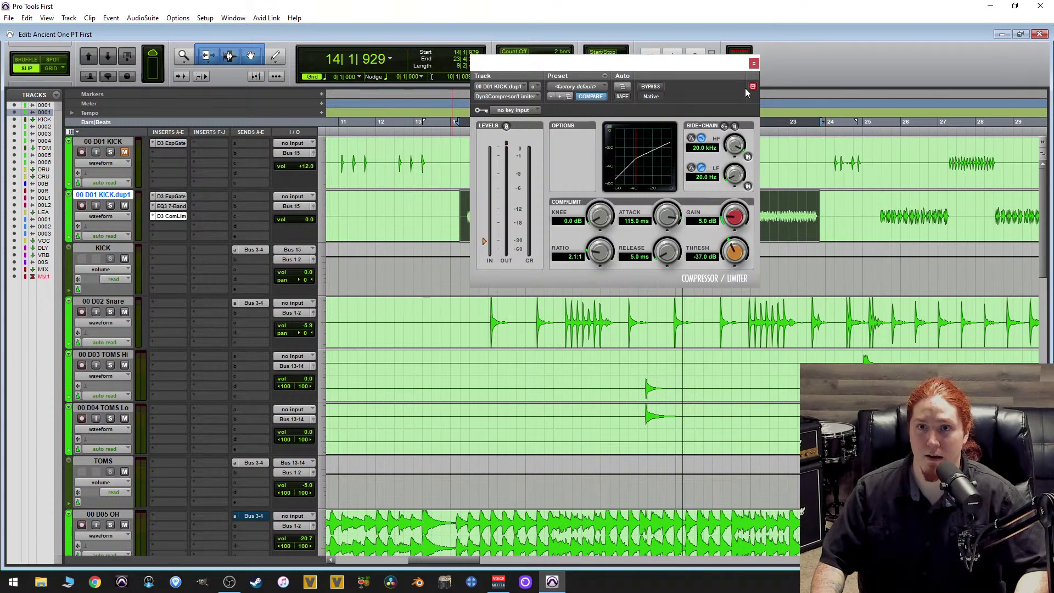
click(753, 64)
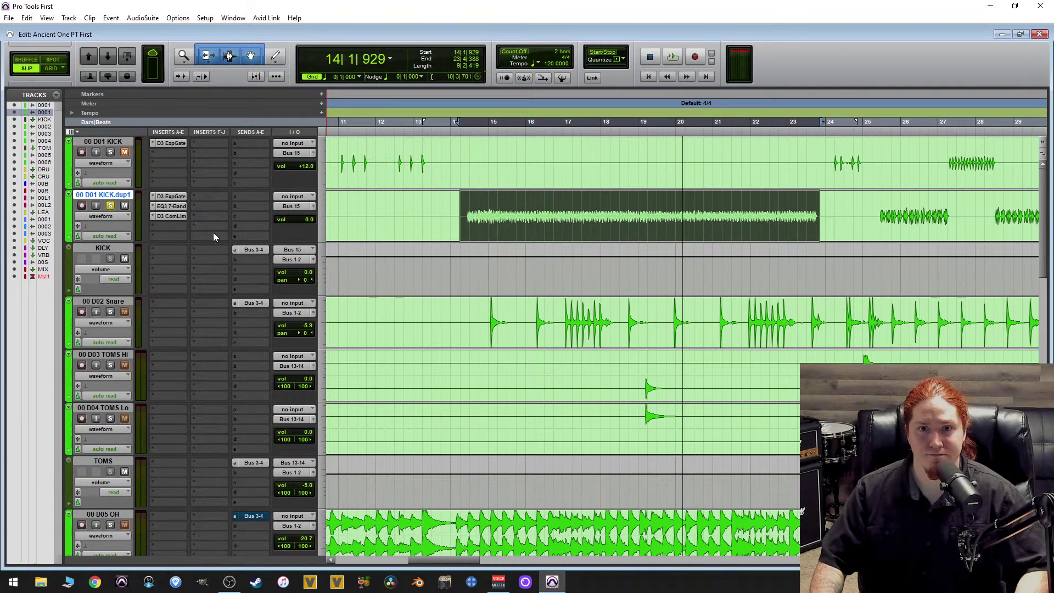
Play the selection and adjust the volume of the 00 D02 Snare track.
scroll(214, 237, down, 1)
key(space)
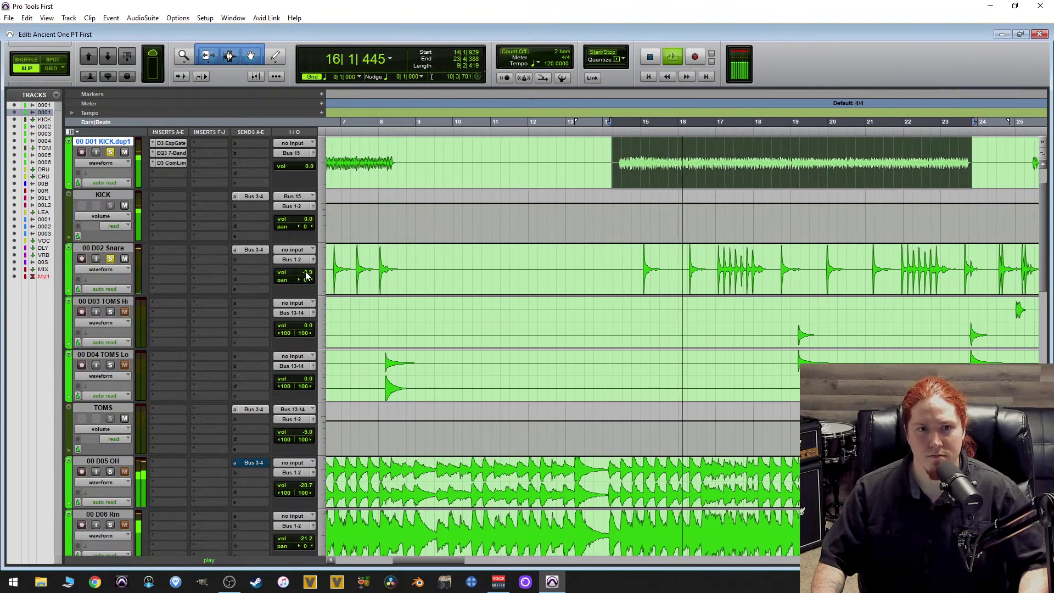
drag(305, 276, 402, 296)
Solo the drum overhead (00 D05 OH) and room (00 D06 Rm) tracks and set both volumes to -27.0 dB.
scroll(140, 321, down, 3)
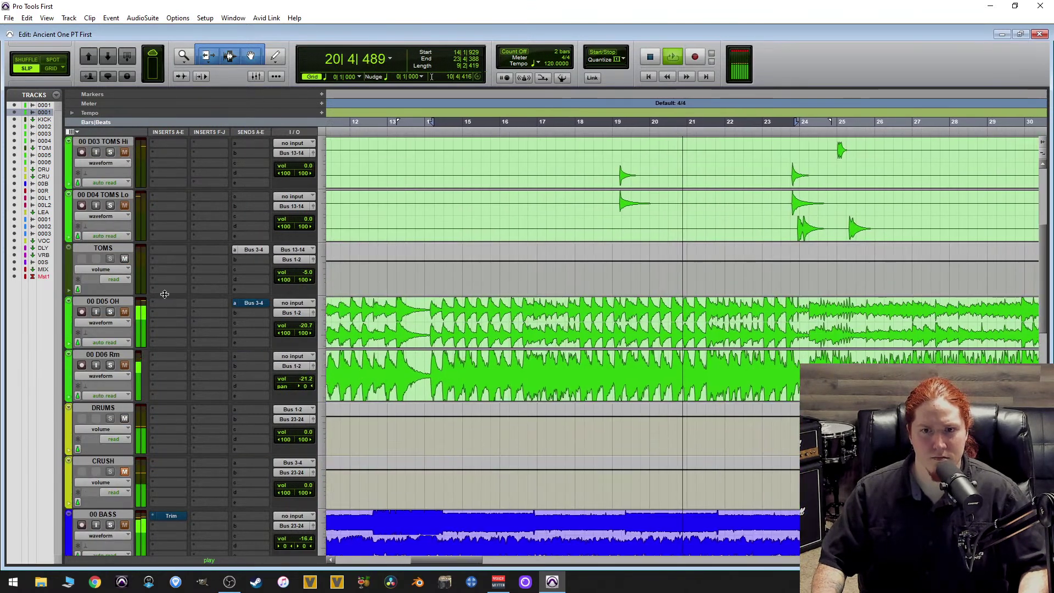
click(109, 311)
click(294, 326)
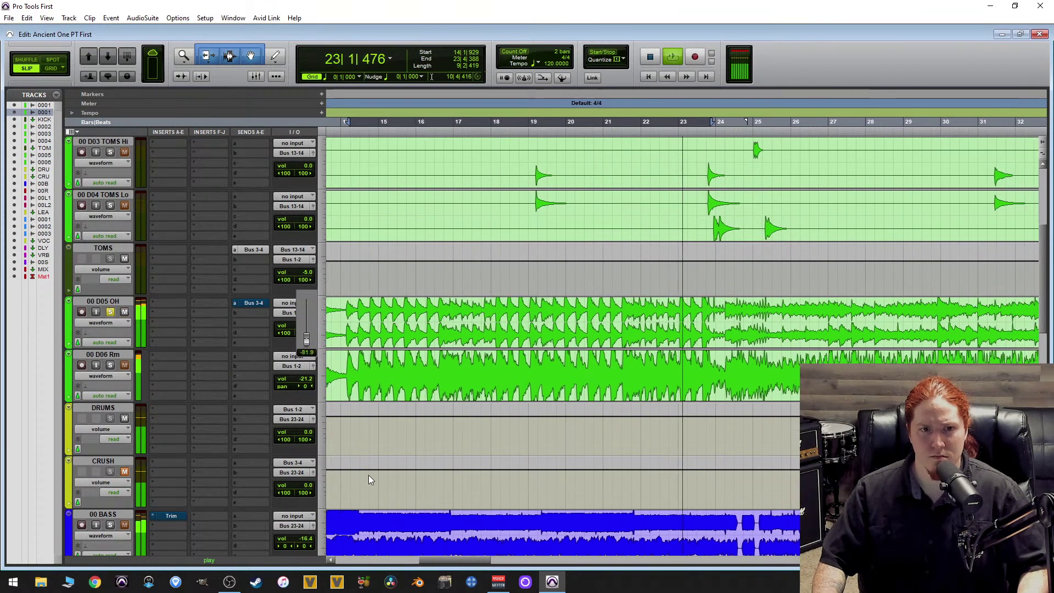
drag(368, 476, 494, 361)
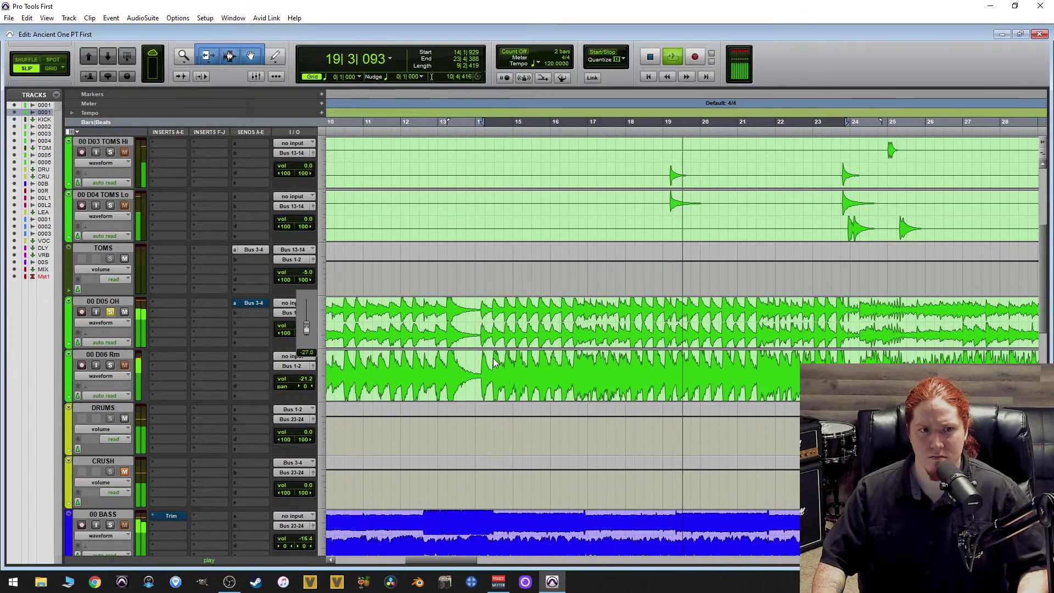
click(109, 365)
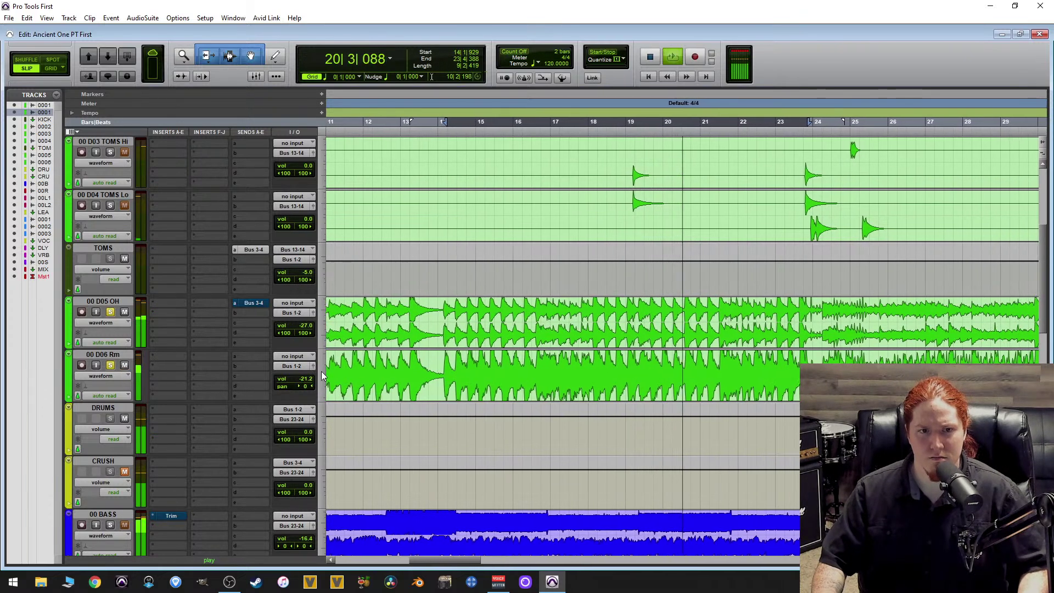
drag(305, 378, 414, 408)
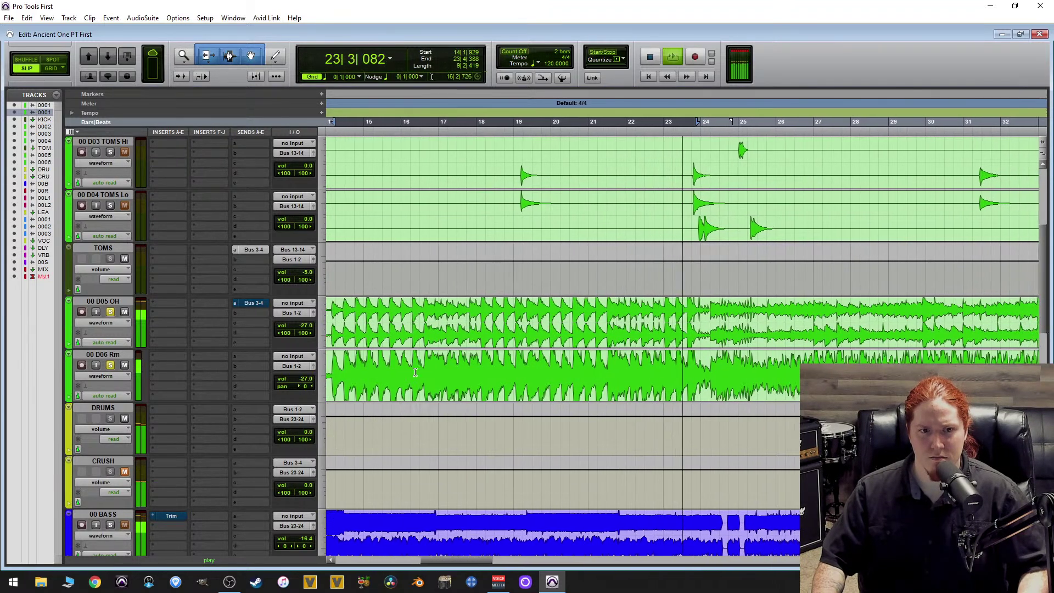
Set the 00 BASS volume to -20.1 dB and the 00 RHYTHM GTR volume to -16.6 dB during playback.
scroll(197, 304, down, 2)
scroll(349, 320, down, 2)
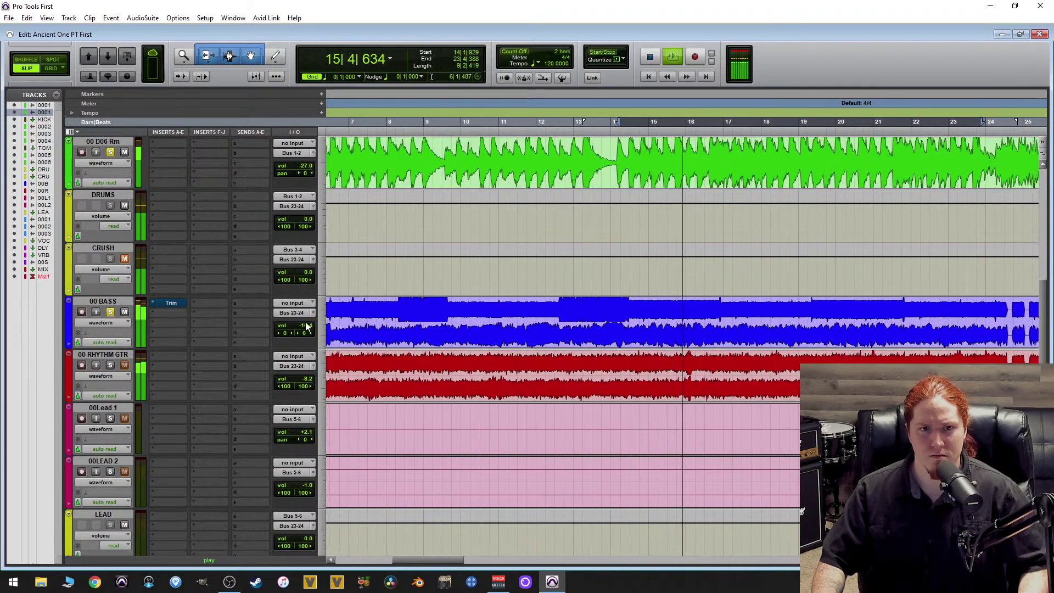
drag(305, 326, 545, 182)
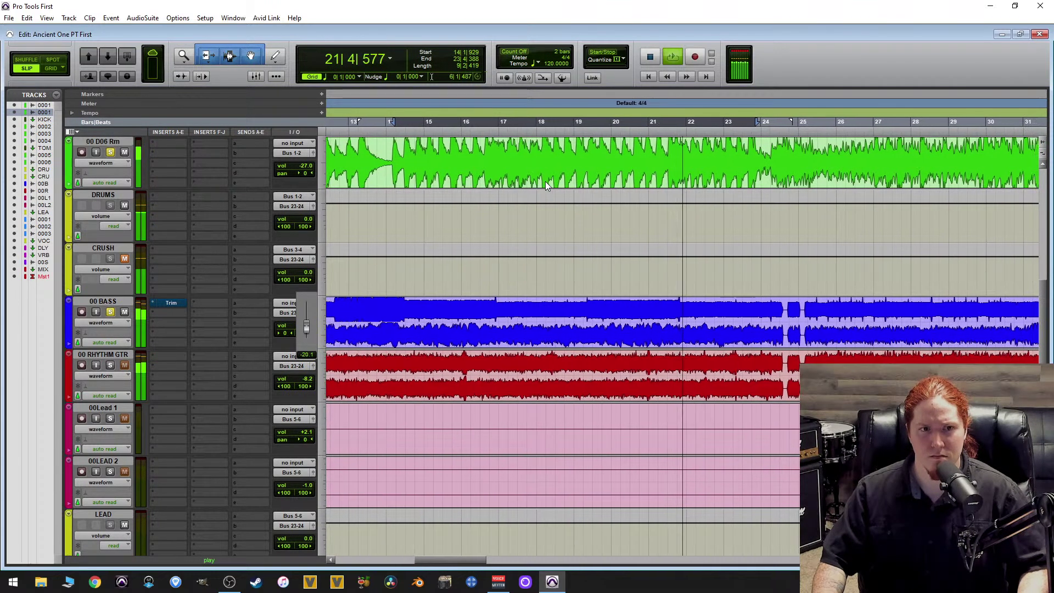
drag(545, 181, 547, 180)
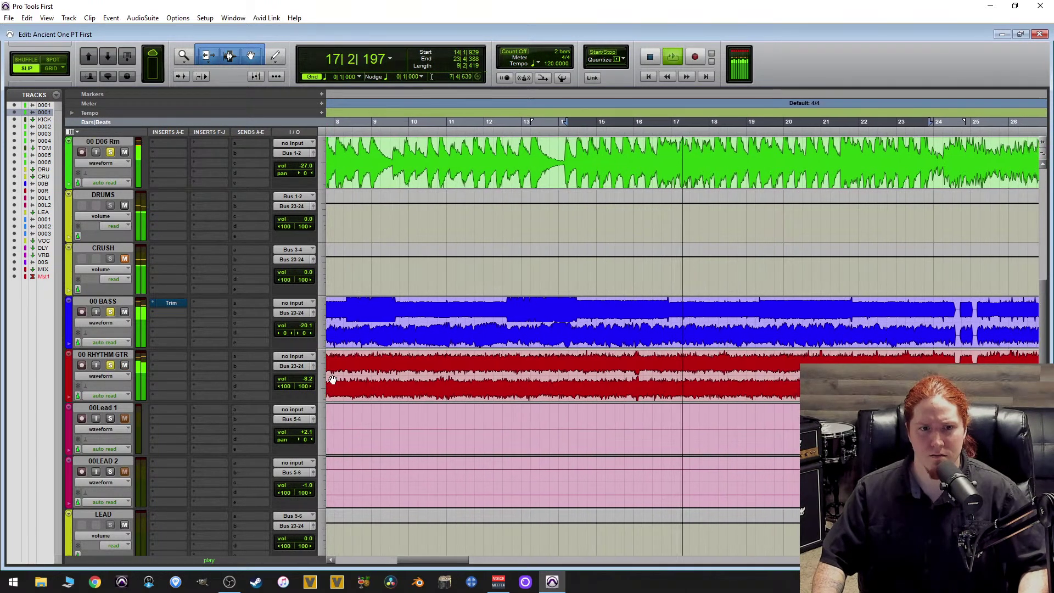
drag(305, 379, 318, 417)
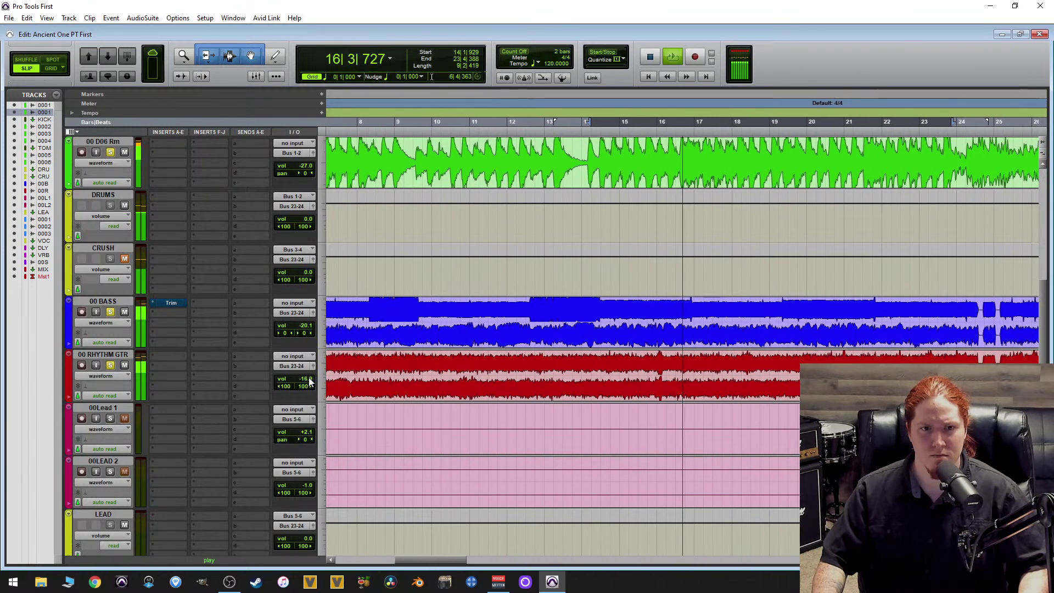
drag(306, 379, 311, 373)
Solo the 00 VOCAL 01 MAIN track and adjust its volume against the soloed instruments.
scroll(192, 350, down, 2)
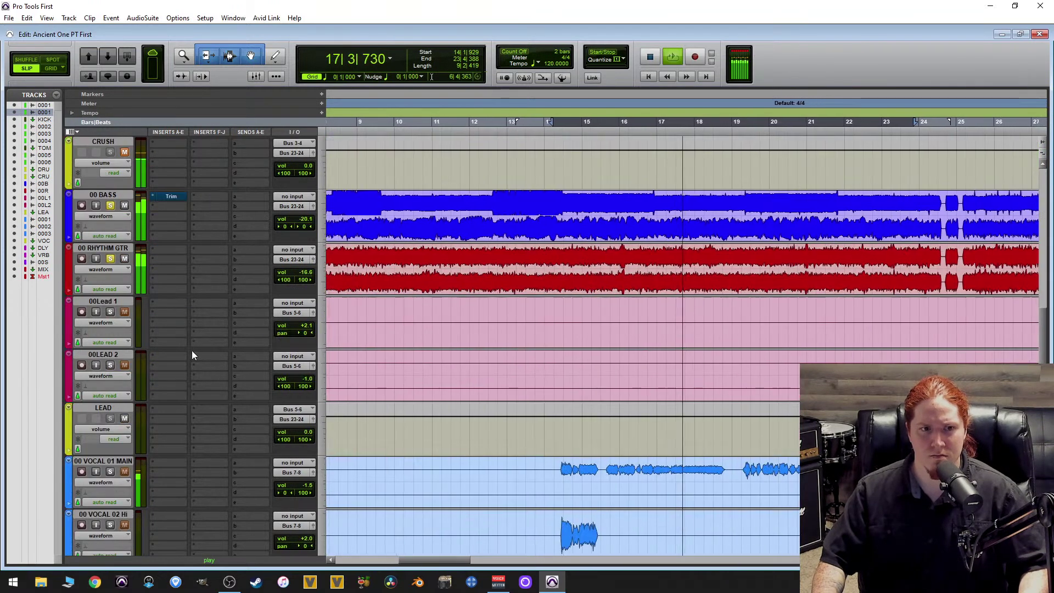
scroll(197, 329, down, 3)
click(109, 312)
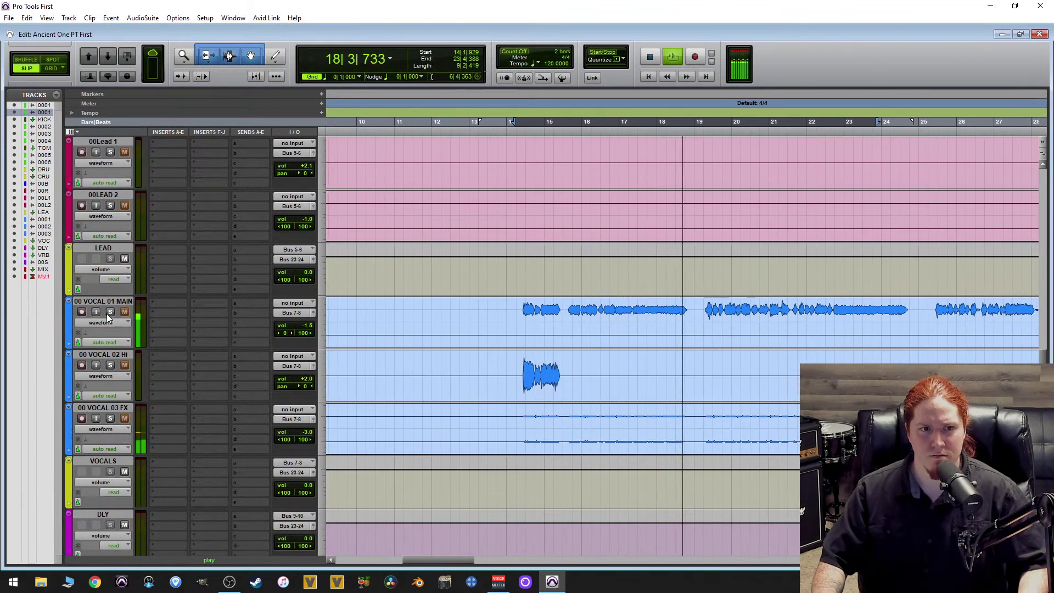
drag(306, 326, 455, 248)
Open the compressor on the Master 1 track and lower its threshold to -16.1 dB during playback.
scroll(184, 331, down, 5)
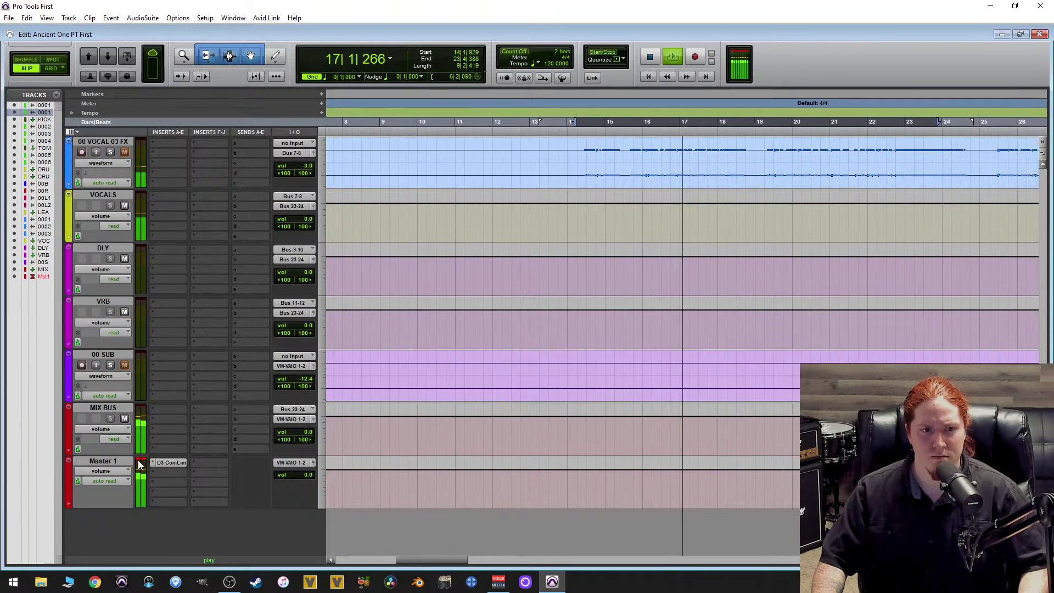
key(space)
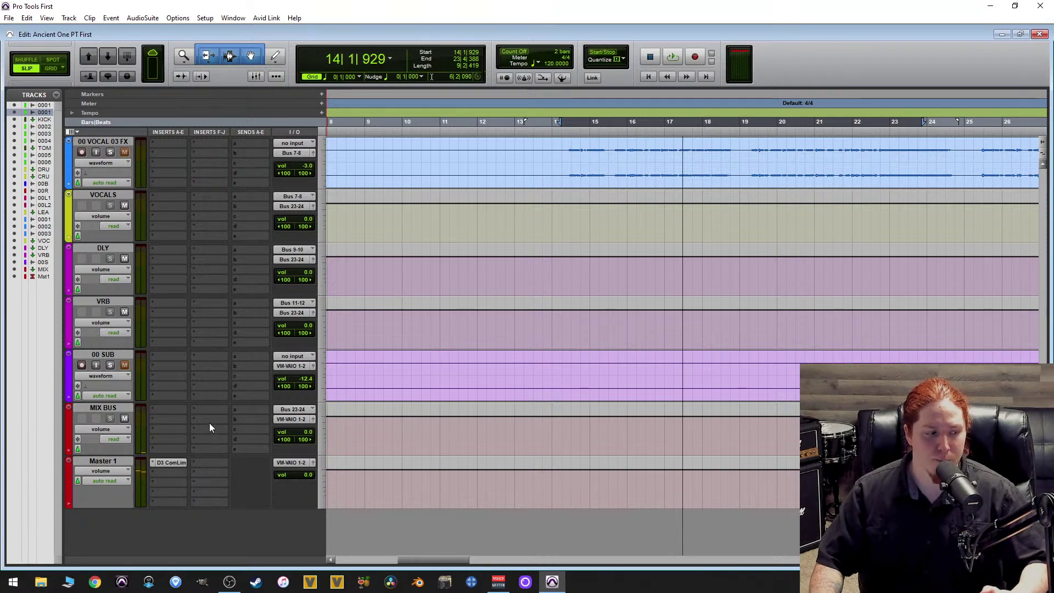
click(177, 464)
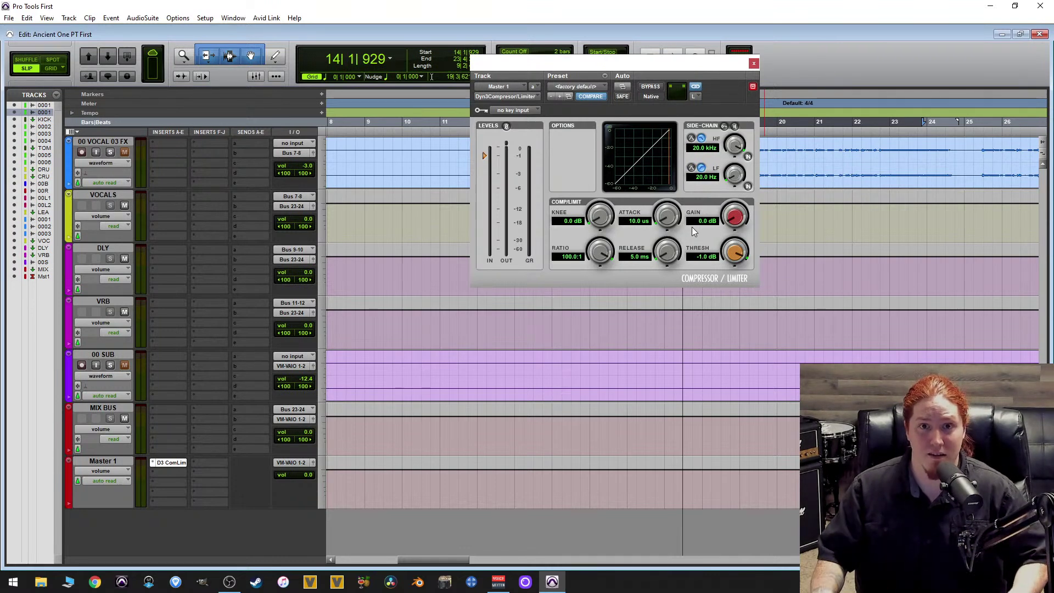
scroll(210, 392, up, 2)
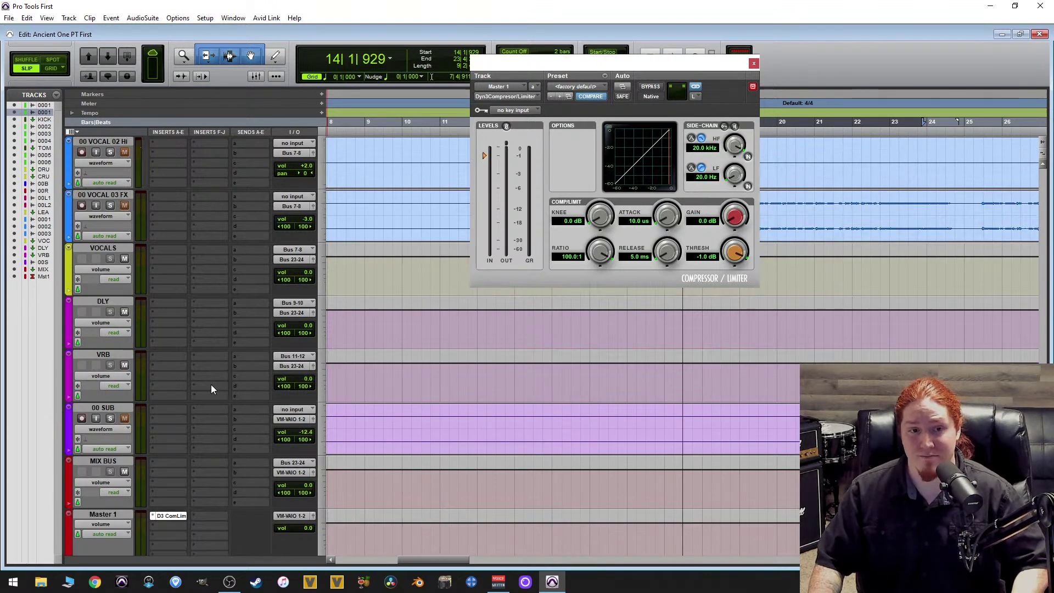
scroll(330, 346, down, 2)
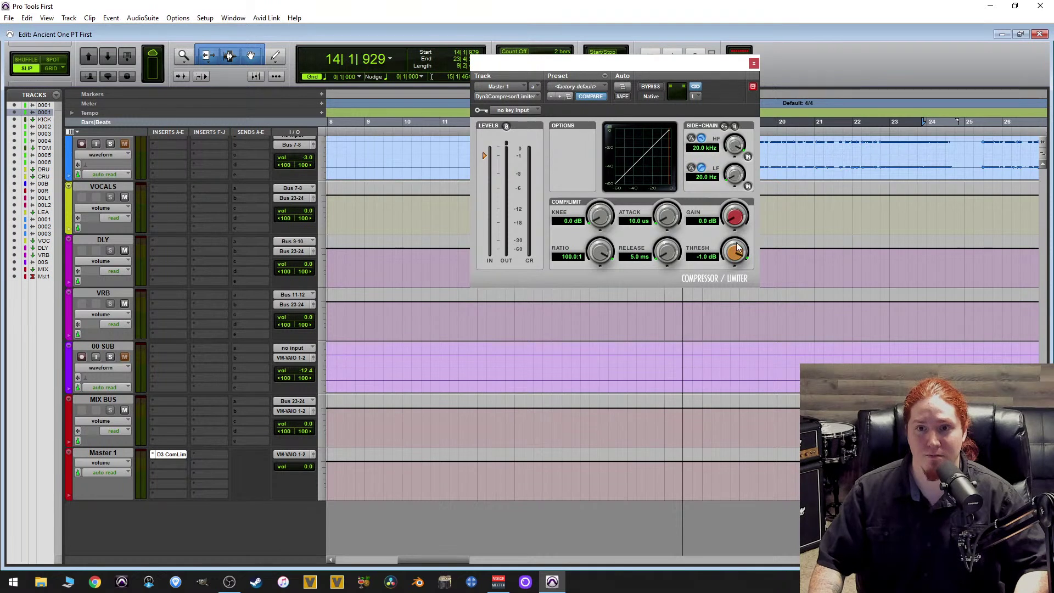
key(space)
drag(730, 252, 724, 297)
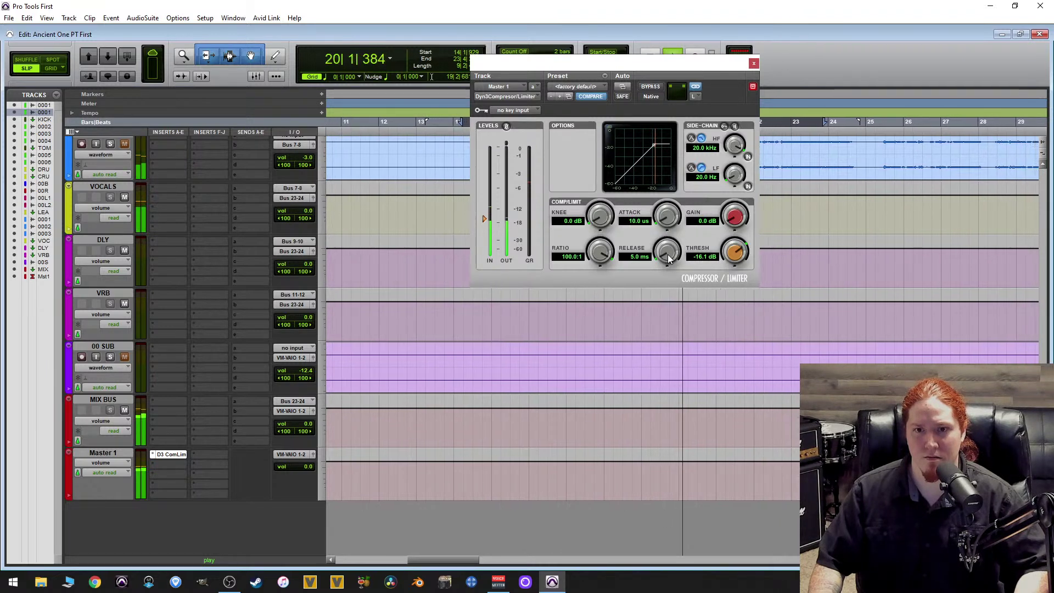
Set the Master 1 compressor's attack to 300 ms and its threshold to -31.5 dB during playback.
drag(669, 265, 661, 285)
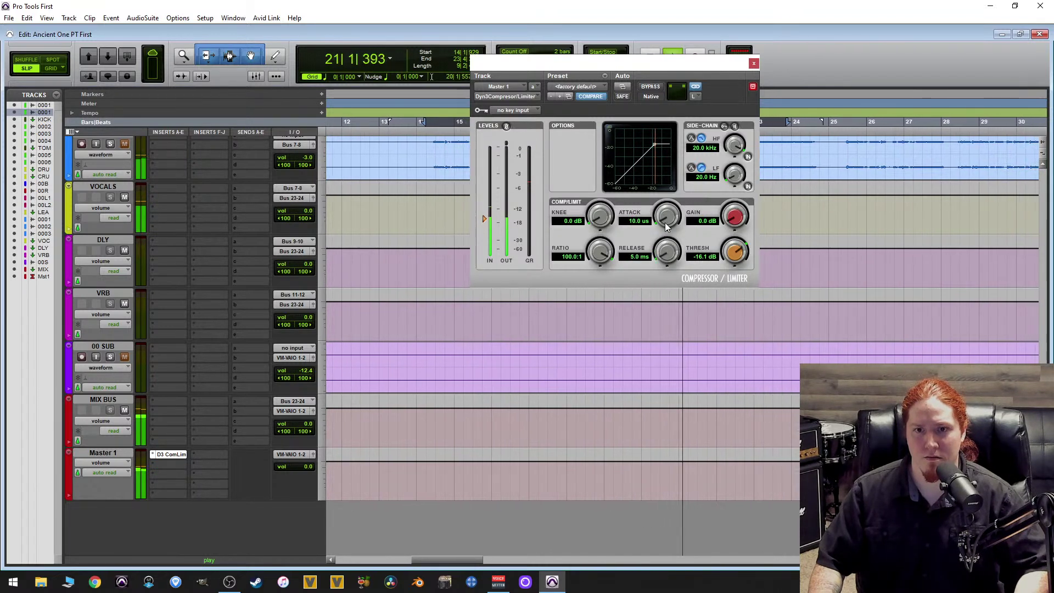
drag(664, 222, 696, 166)
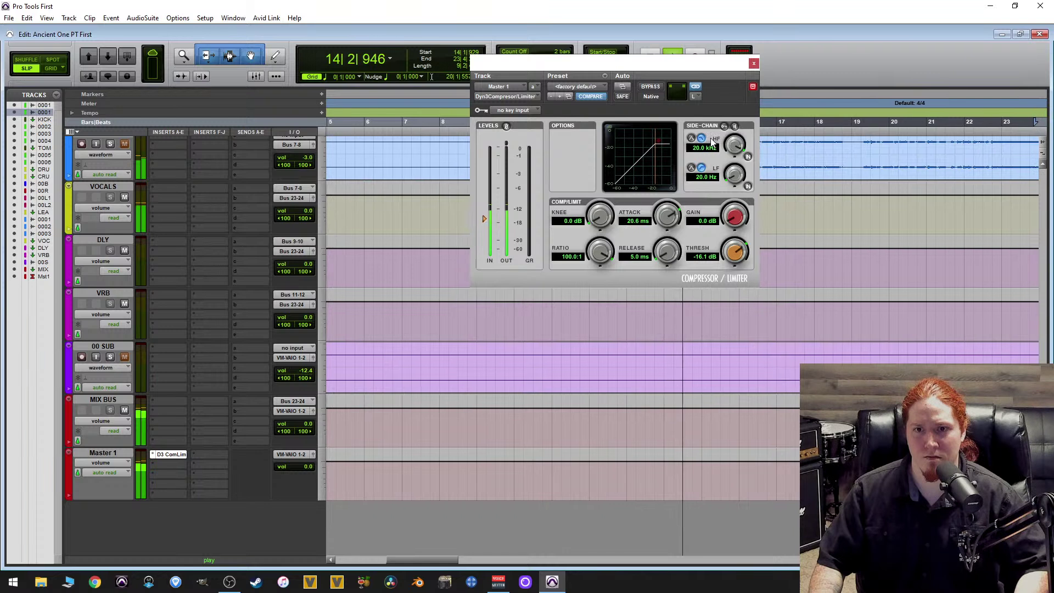
drag(712, 142, 708, 144)
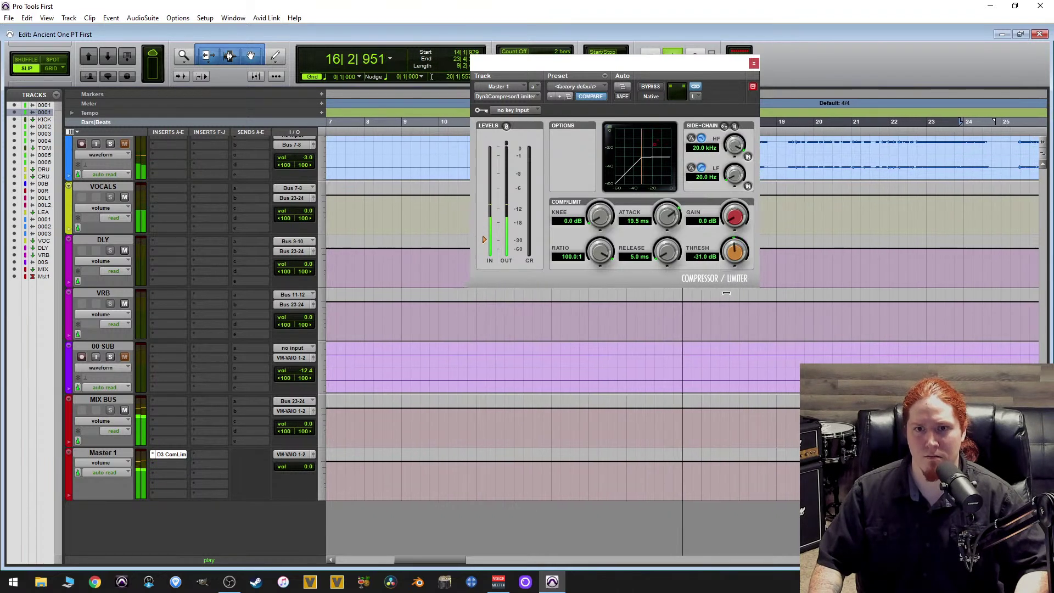
drag(726, 293, 682, 289)
drag(670, 222, 700, 200)
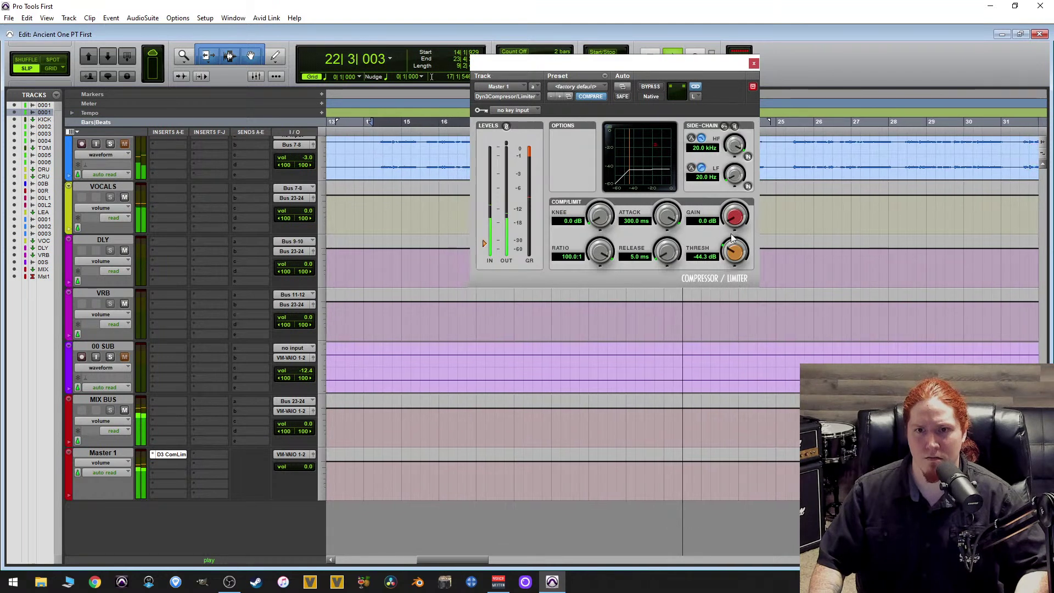
drag(732, 246, 765, 246)
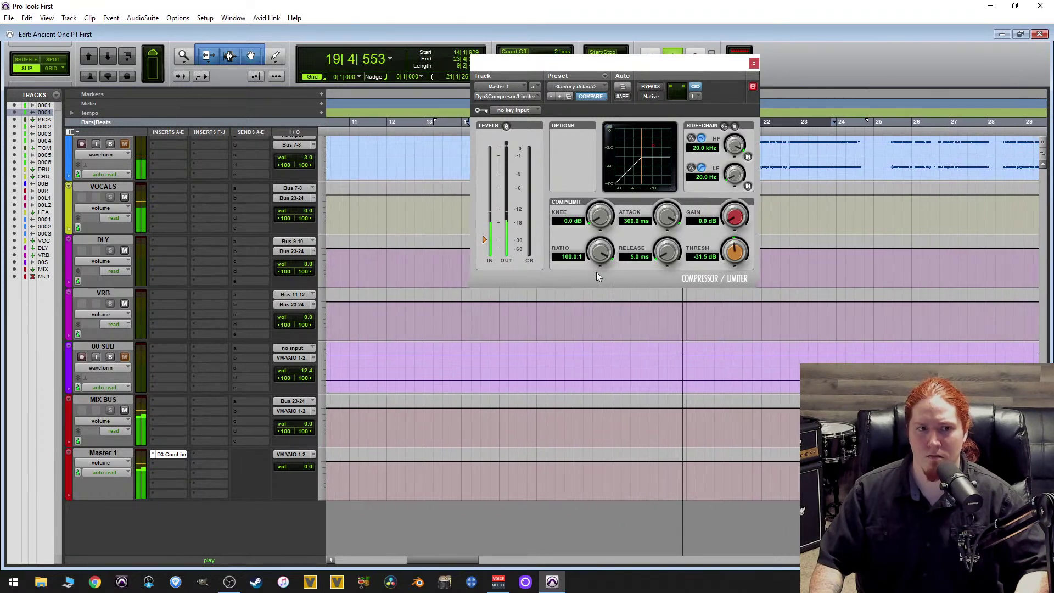
Set the compressor's ratio to 4.3:1 and threshold to -15.8 dB, then compare the sound with the compressor bypassed.
drag(601, 251, 589, 275)
key(space)
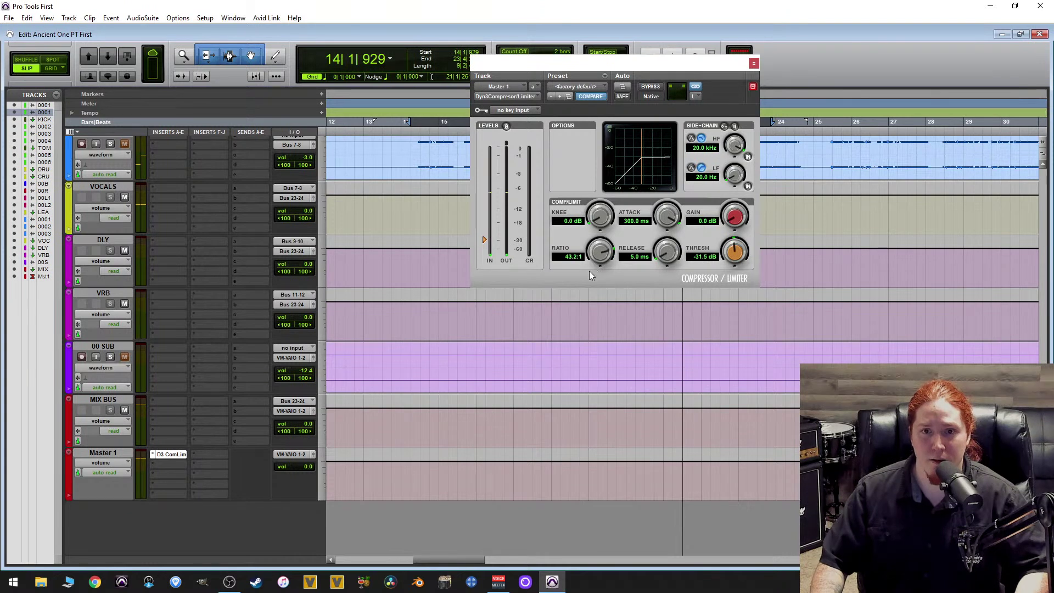
key(space)
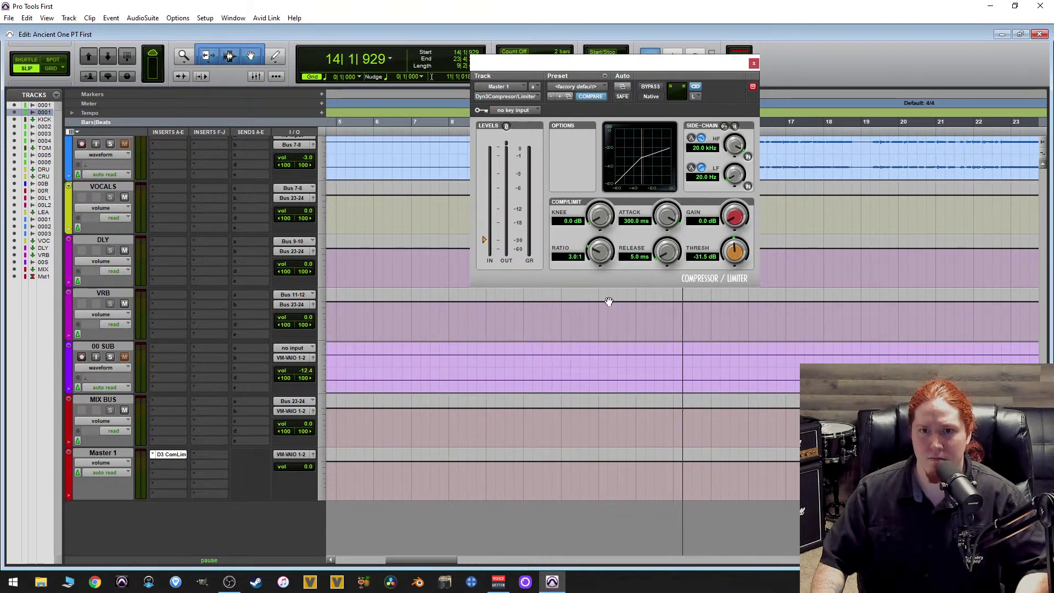
key(space)
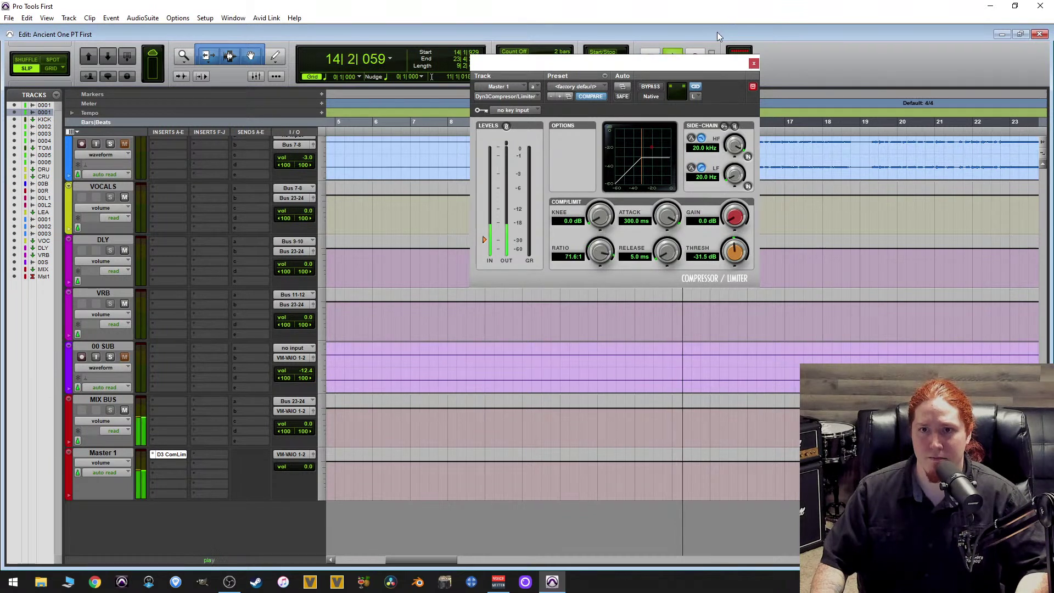
mouse_move(601, 258)
mouse_down()
mouse_move(613, 237)
mouse_move(595, 263)
mouse_up()
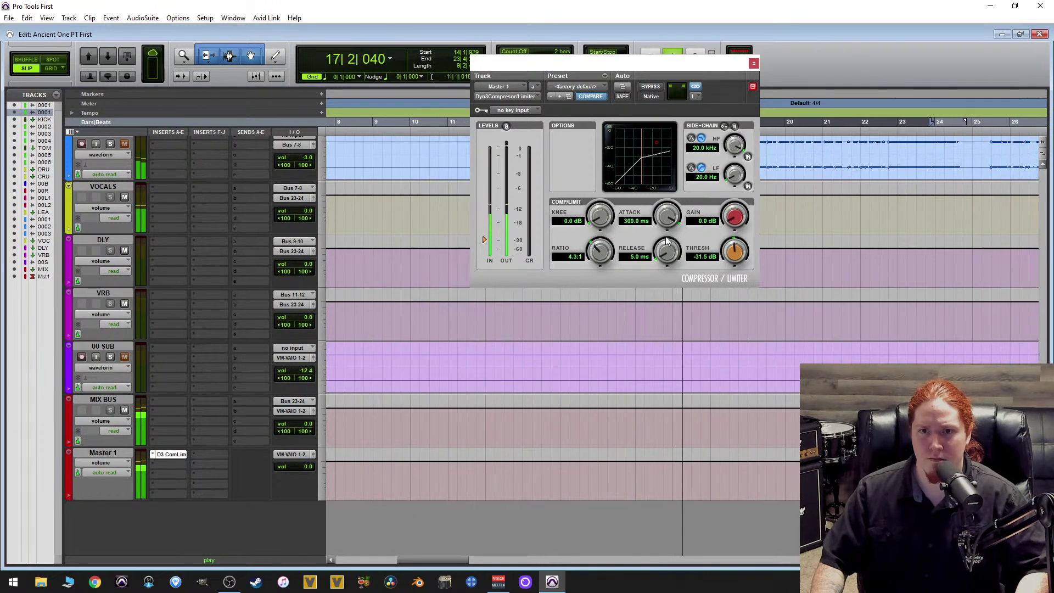
drag(735, 252, 773, 251)
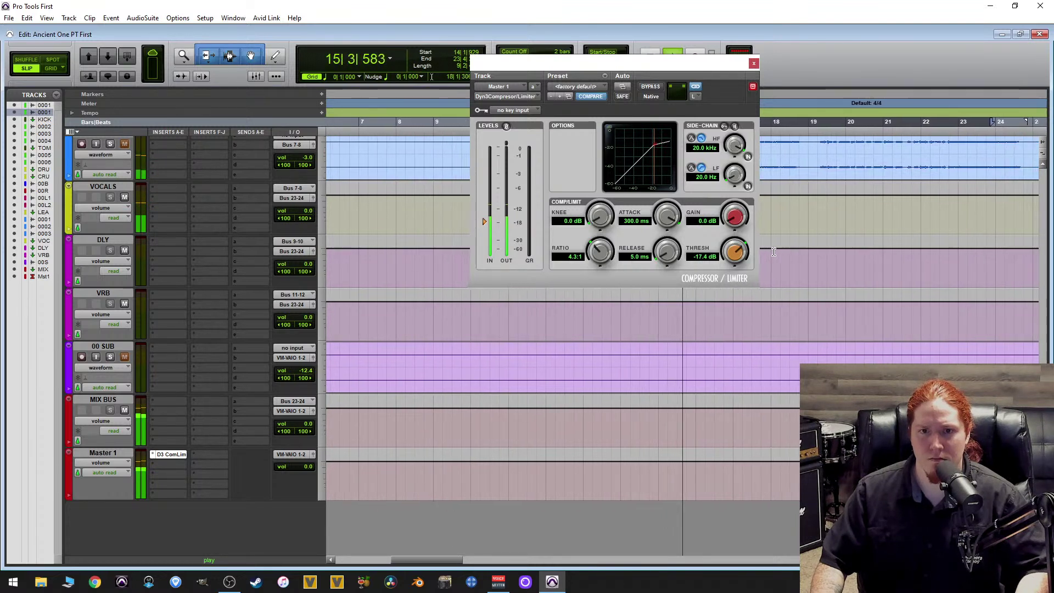
mouse_move(744, 250)
mouse_down()
mouse_move(711, 271)
mouse_move(730, 260)
mouse_up()
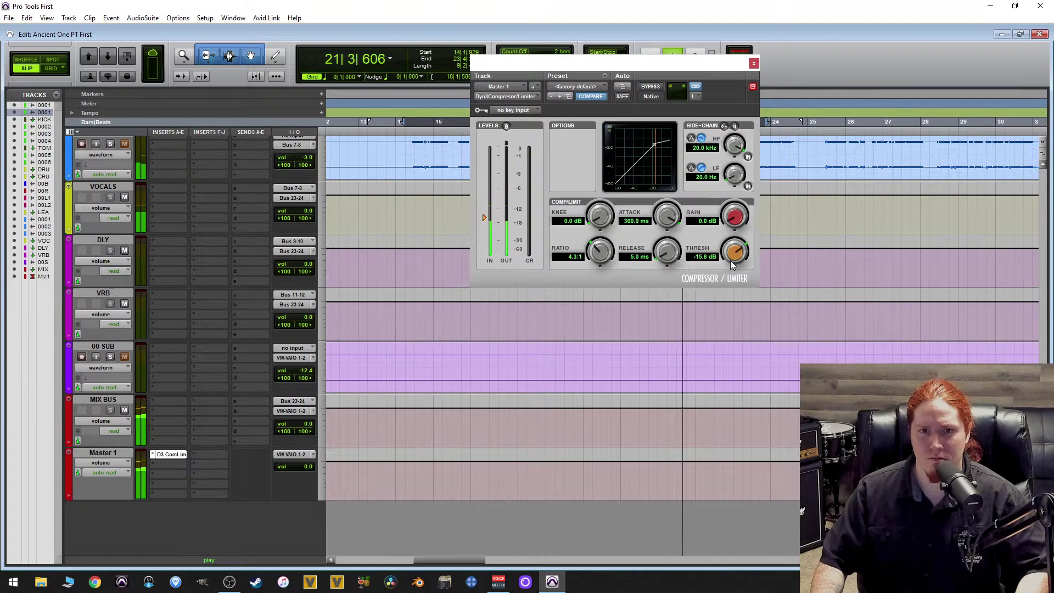
click(651, 87)
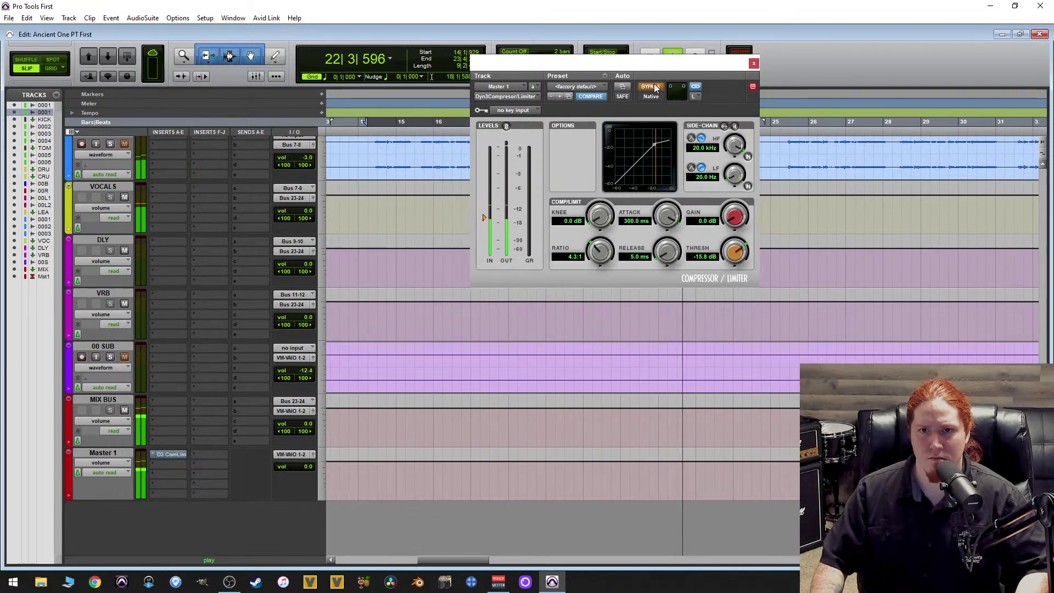
click(651, 87)
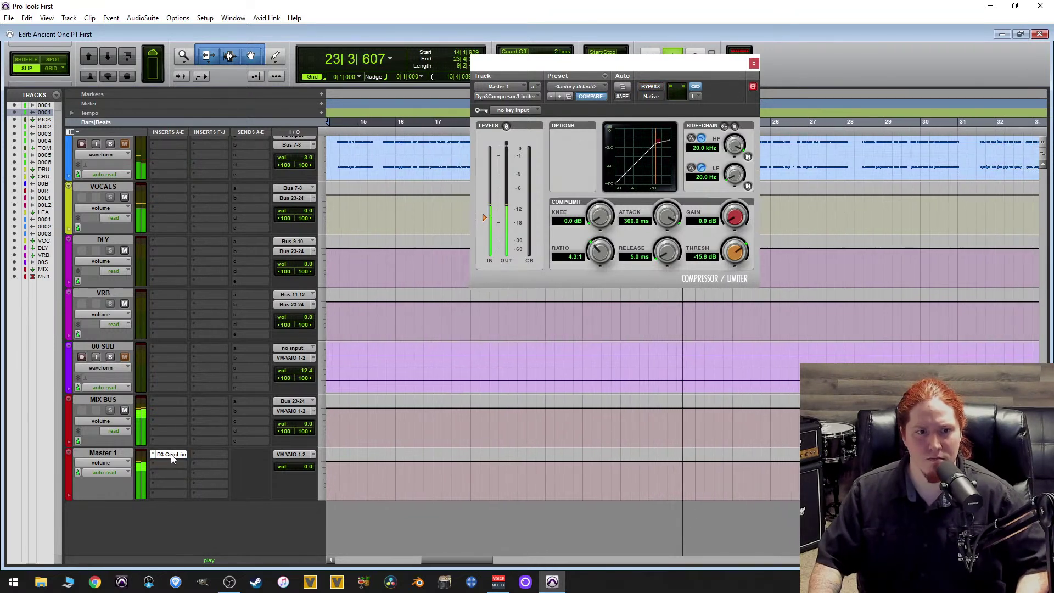
Move the compressor insert from Master 1 to MIX BUS and add a multichannel Dyn3 Compressor/Limiter (stereo) on Master 1.
drag(170, 453, 171, 402)
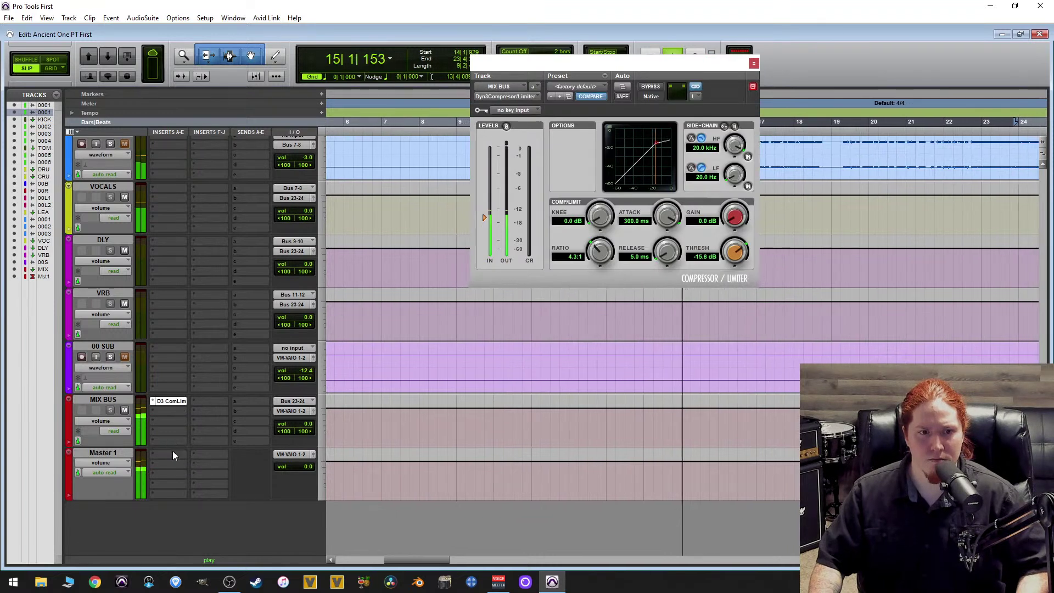
click(172, 454)
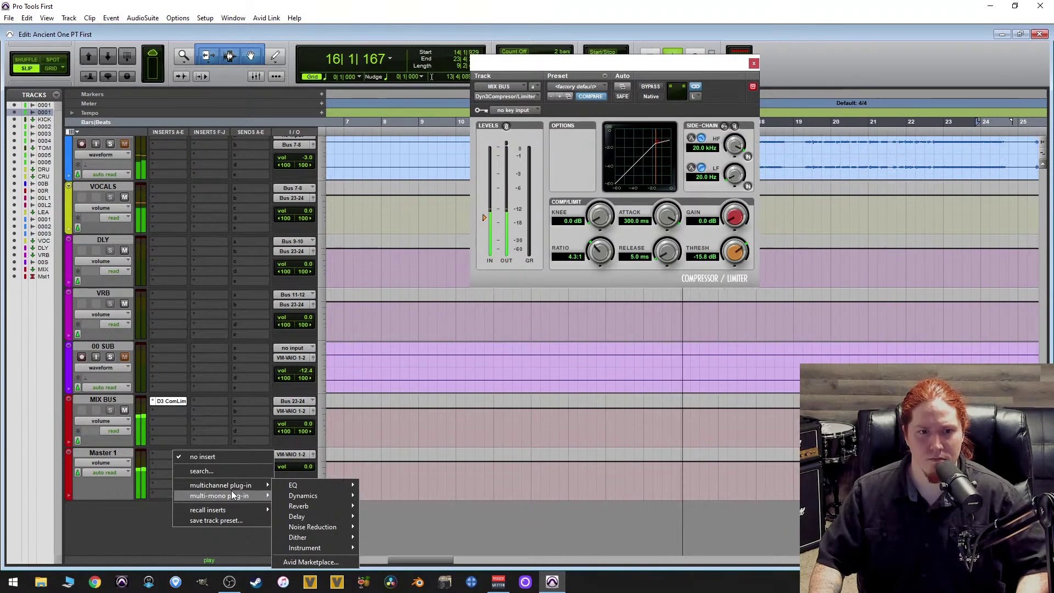
mouse_move(309, 496)
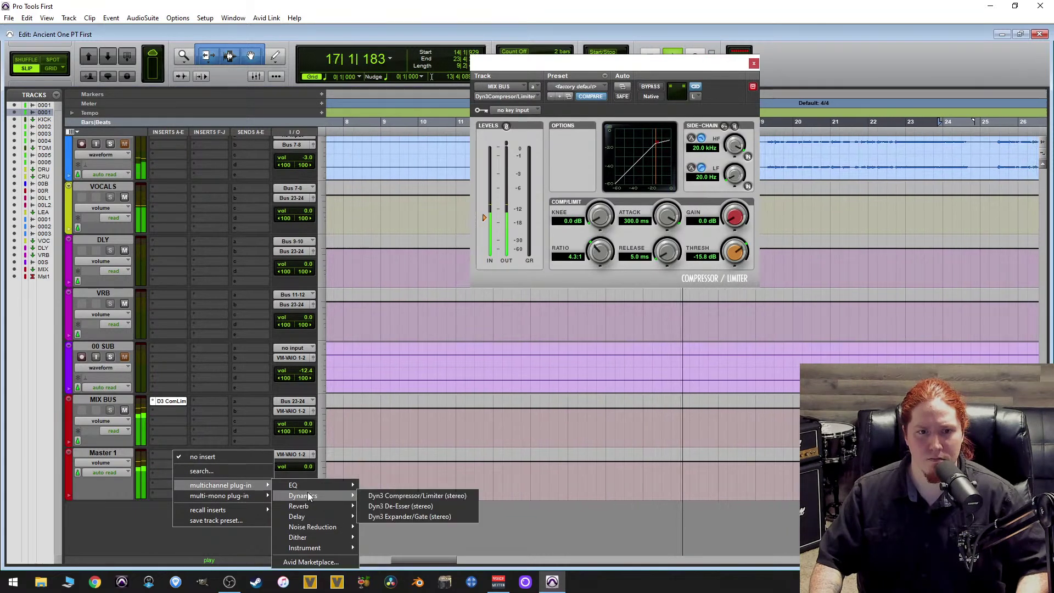
click(406, 495)
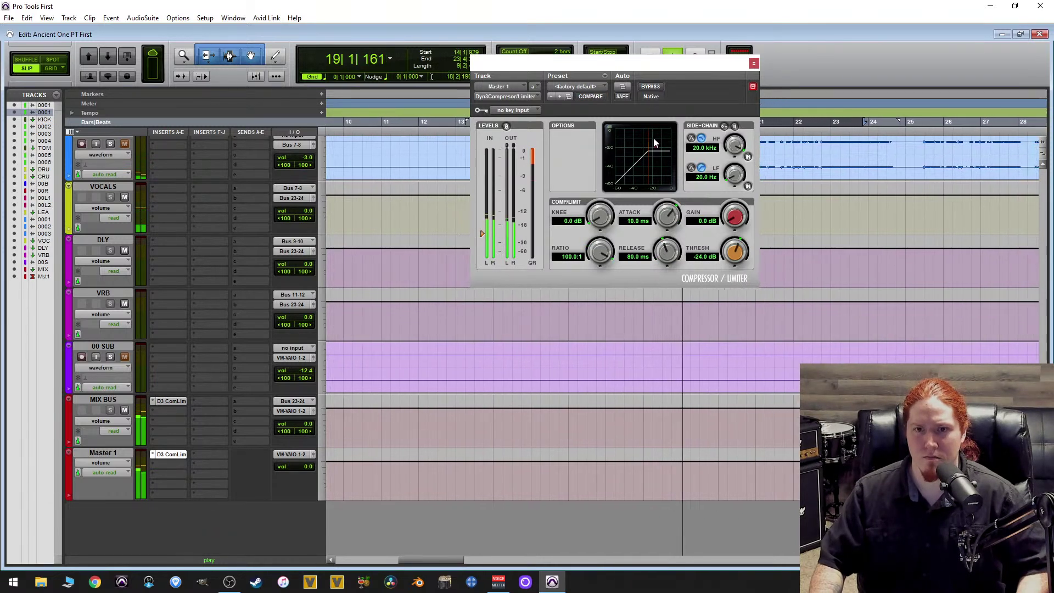
Set the new Master 1 limiter to 5.0 ms release, 157.6 us attack, -18.1 dB threshold and 11.2 dB gain, and stop playback.
drag(667, 252, 667, 296)
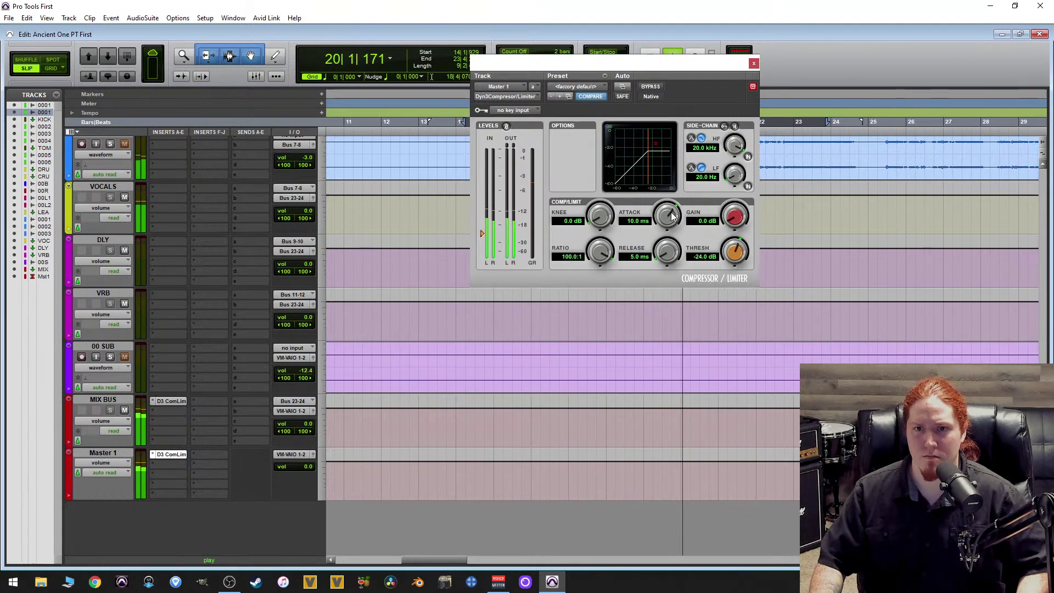
drag(672, 217, 672, 258)
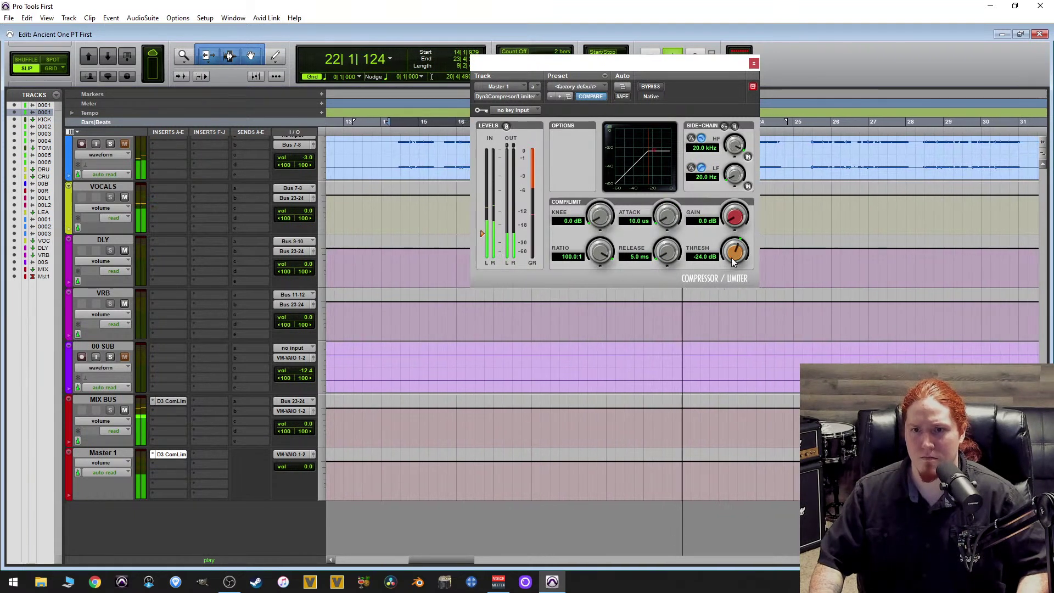
drag(736, 257, 763, 235)
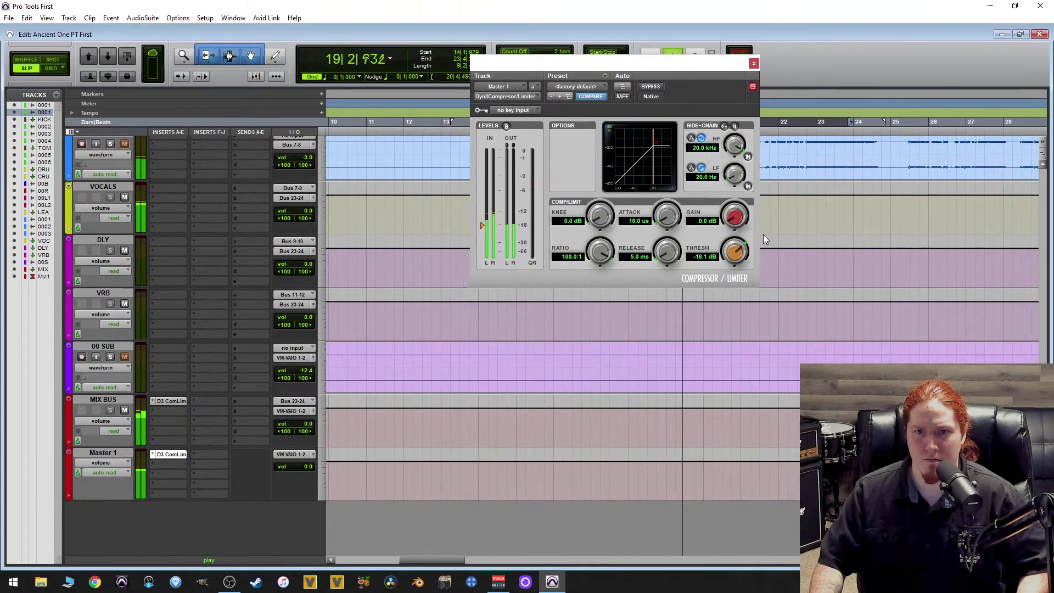
drag(667, 217, 691, 199)
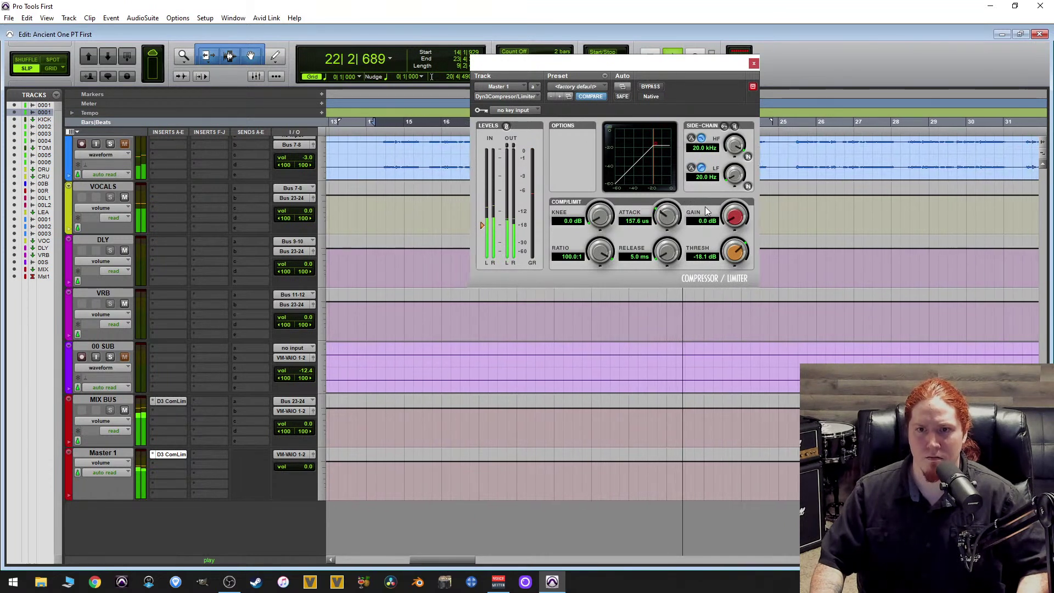
drag(737, 219, 757, 190)
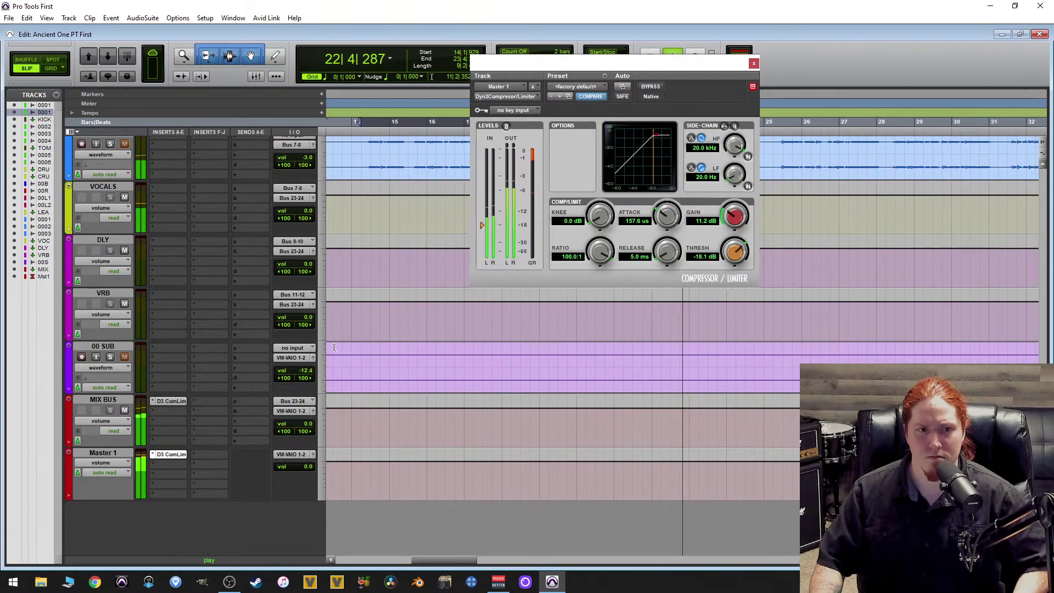
click(753, 63)
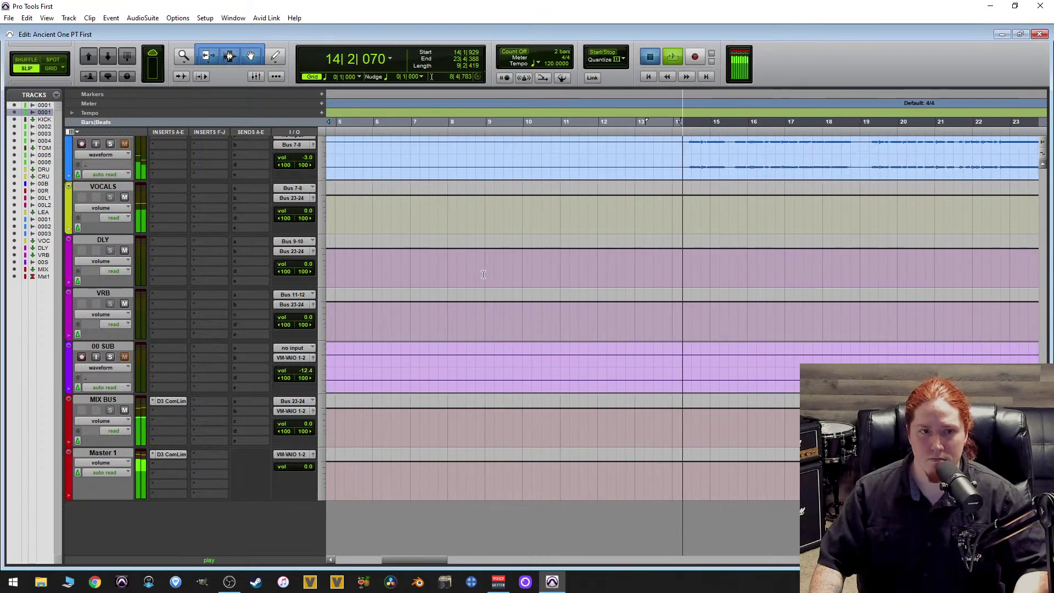
key(space)
Check the DAW AUDIO level in the OBS audio mixer during playback and return to Pro Tools.
scroll(201, 406, up, 1)
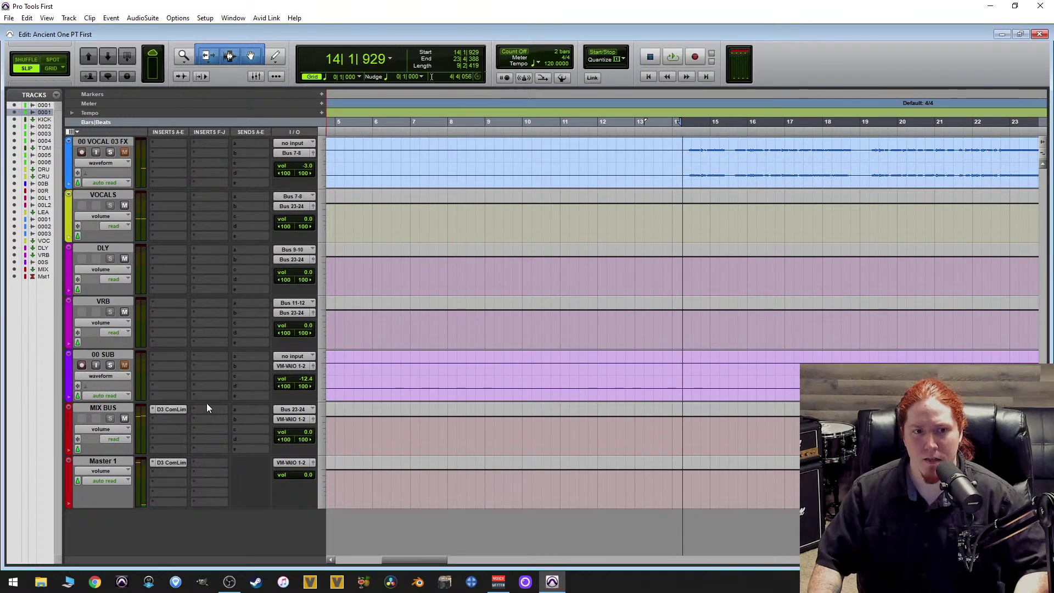
click(228, 587)
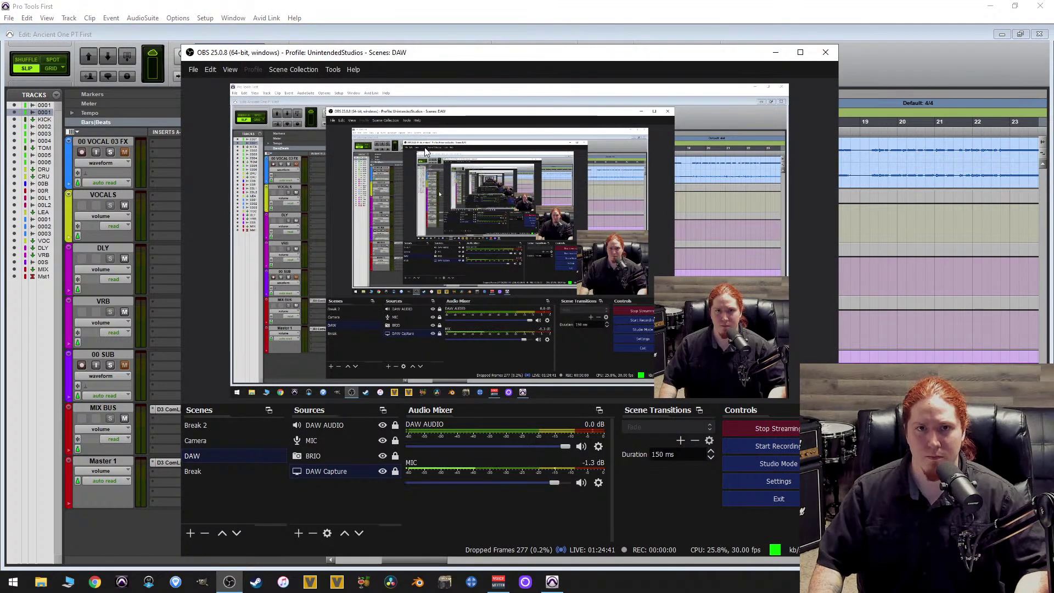
click(485, 28)
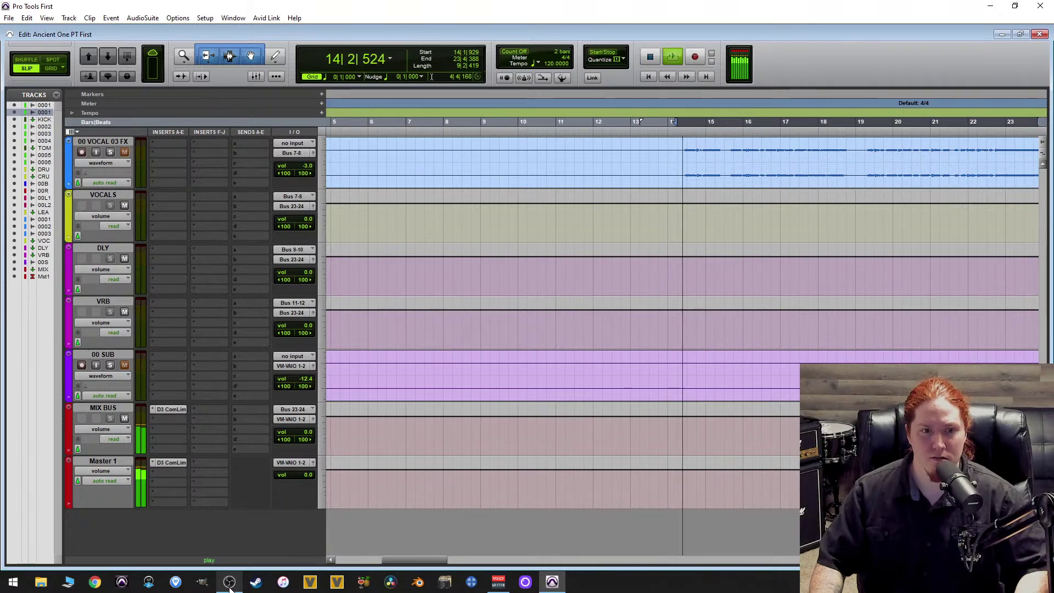
click(229, 583)
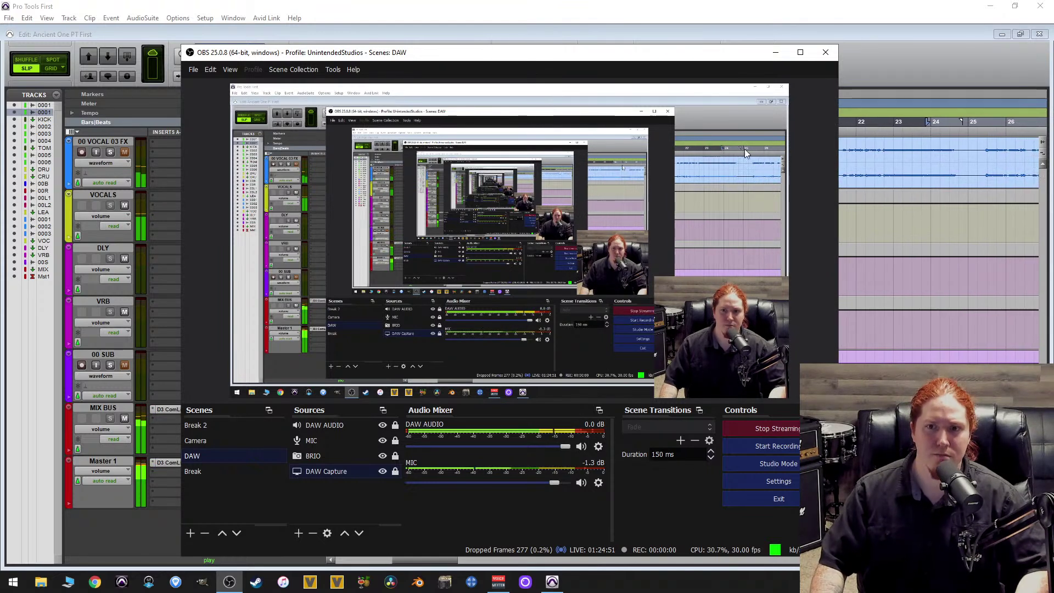
click(778, 53)
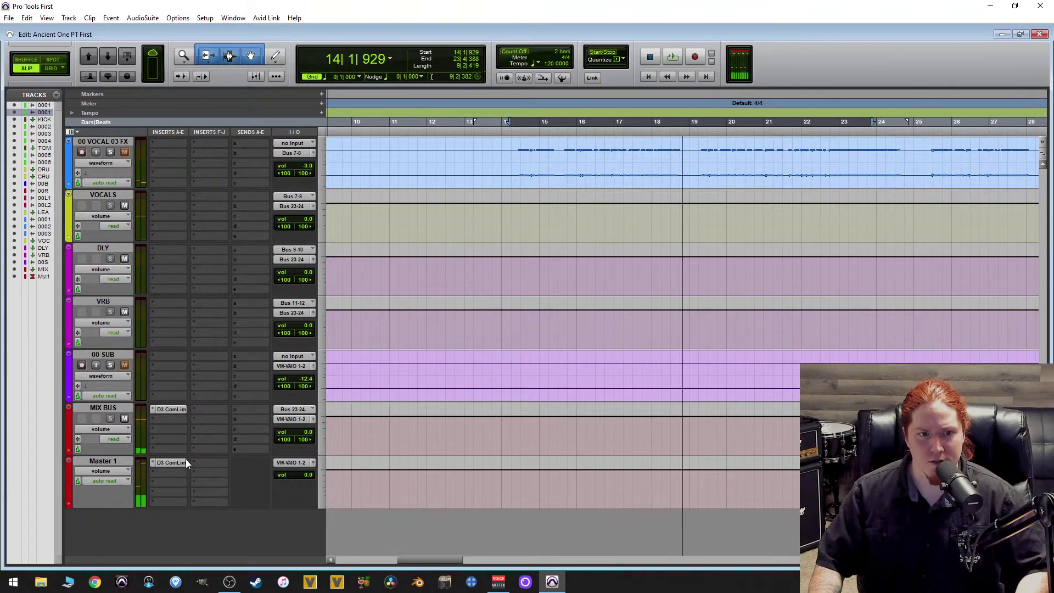
Unsolo the tracks from 00 D01 KICK.dup1 through 00 VOCAL 01 MAIN and place the edit cursor at 14|2|025 on the duplicate kick track.
scroll(194, 444, up, 6)
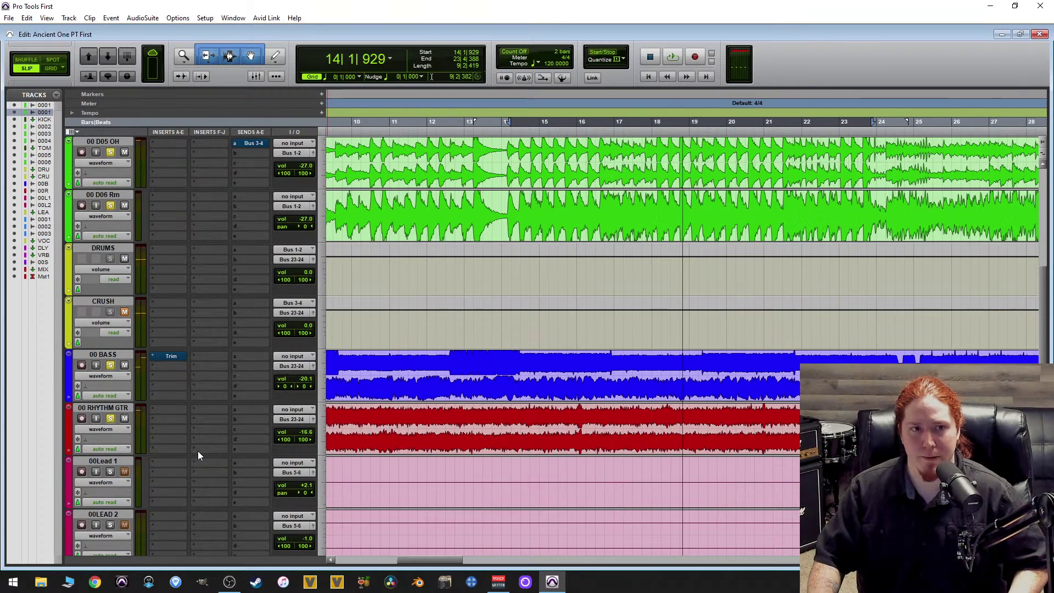
scroll(198, 456, up, 3)
scroll(167, 306, up, 1)
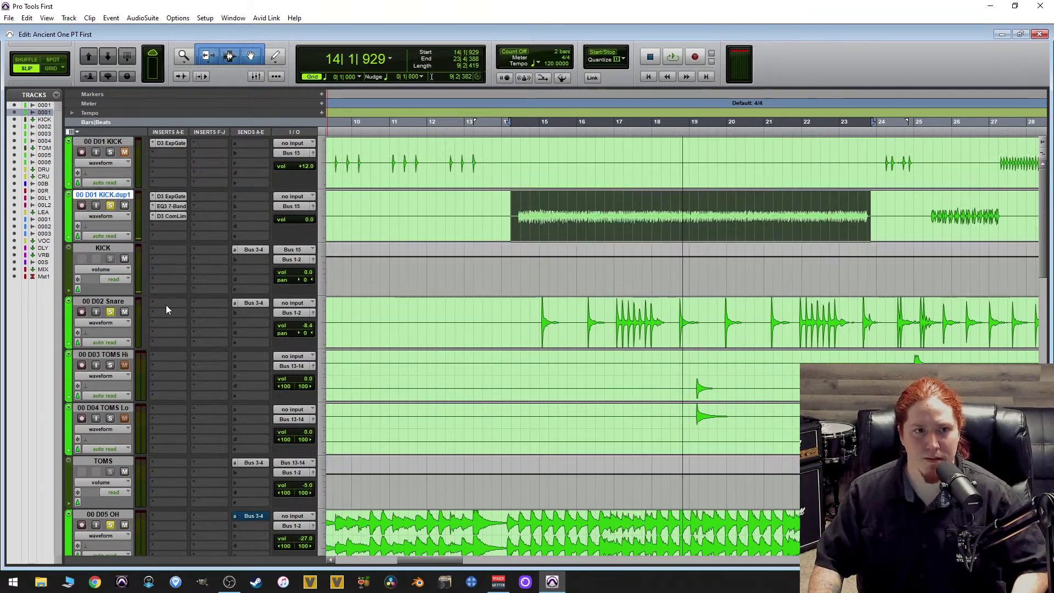
scroll(146, 371, down, 15)
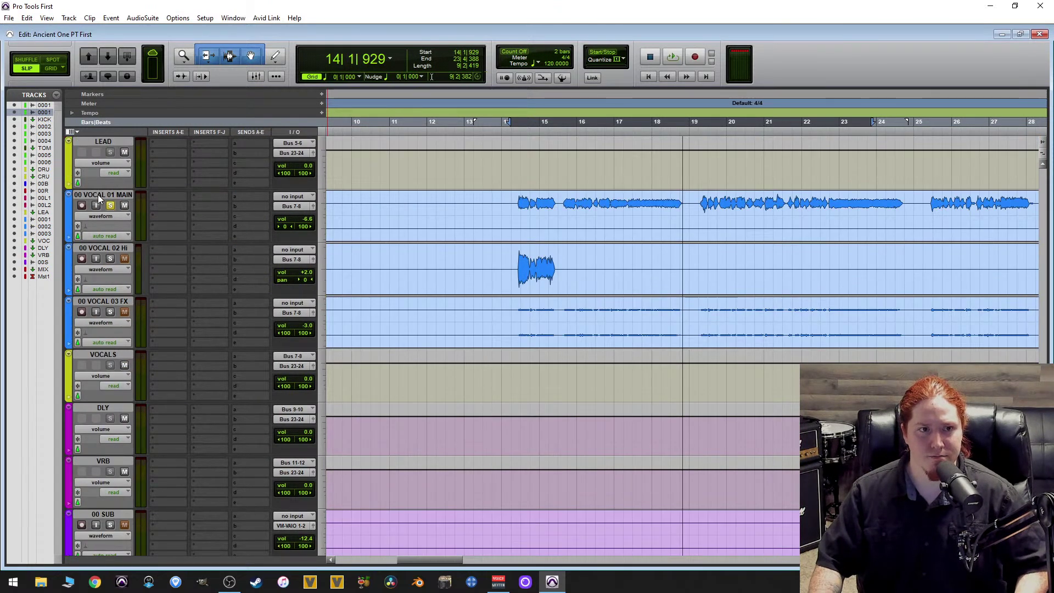
click(100, 196)
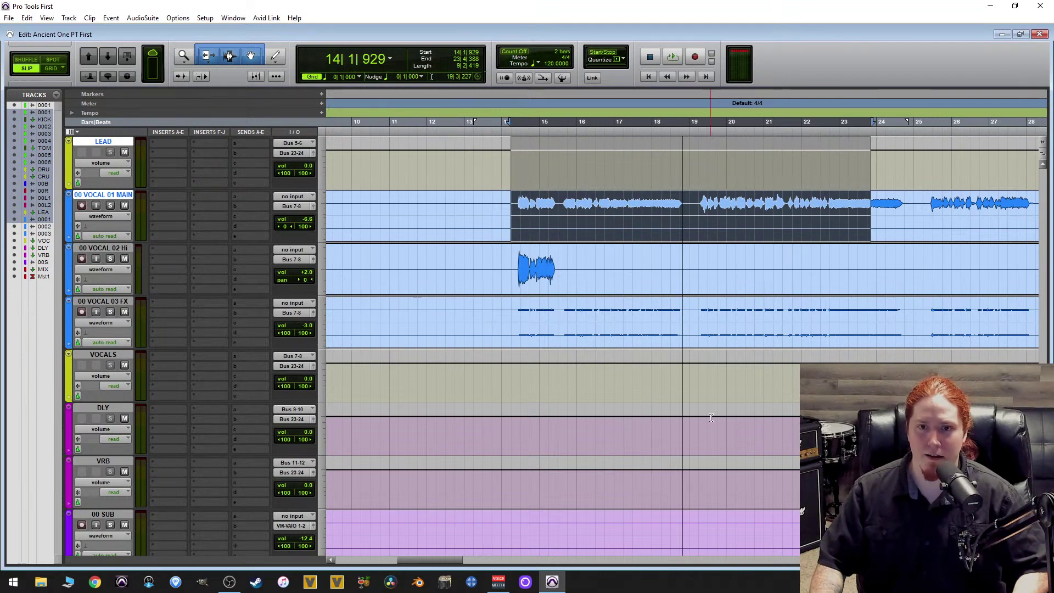
scroll(711, 417, up, 15)
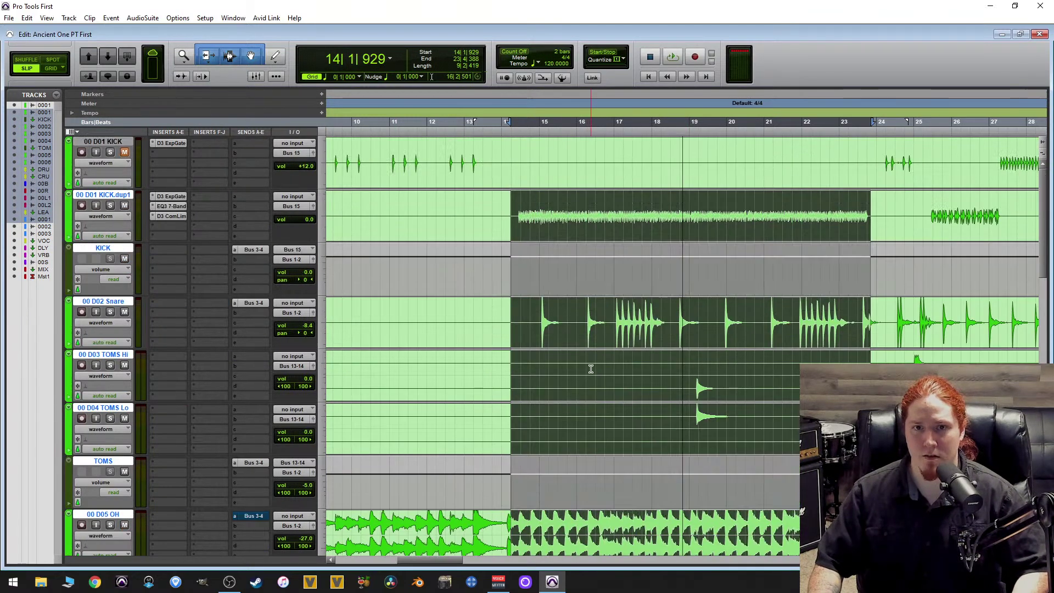
click(511, 206)
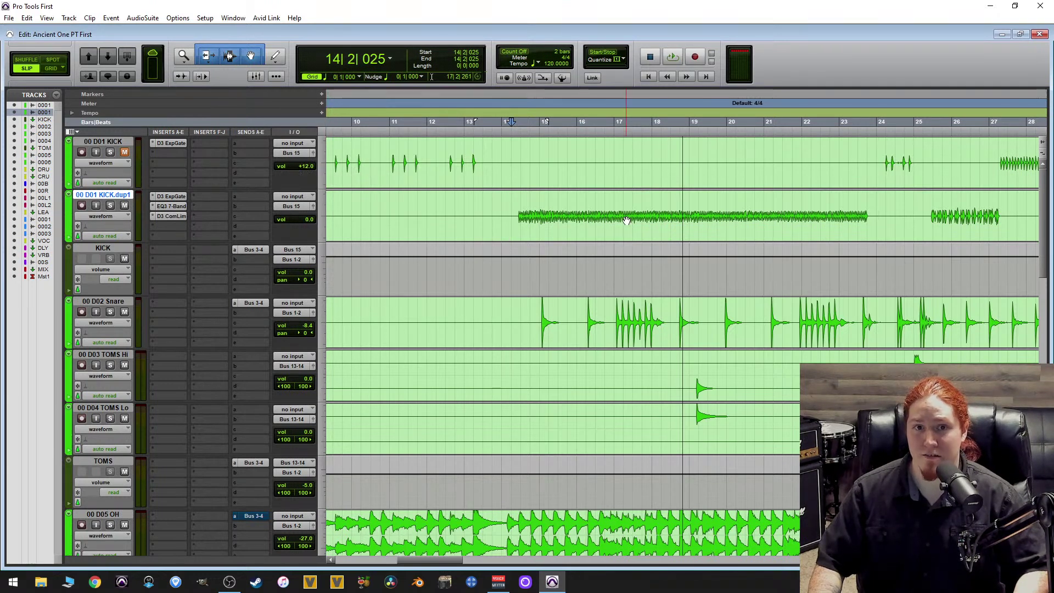
key(ctrl+bracketleft)
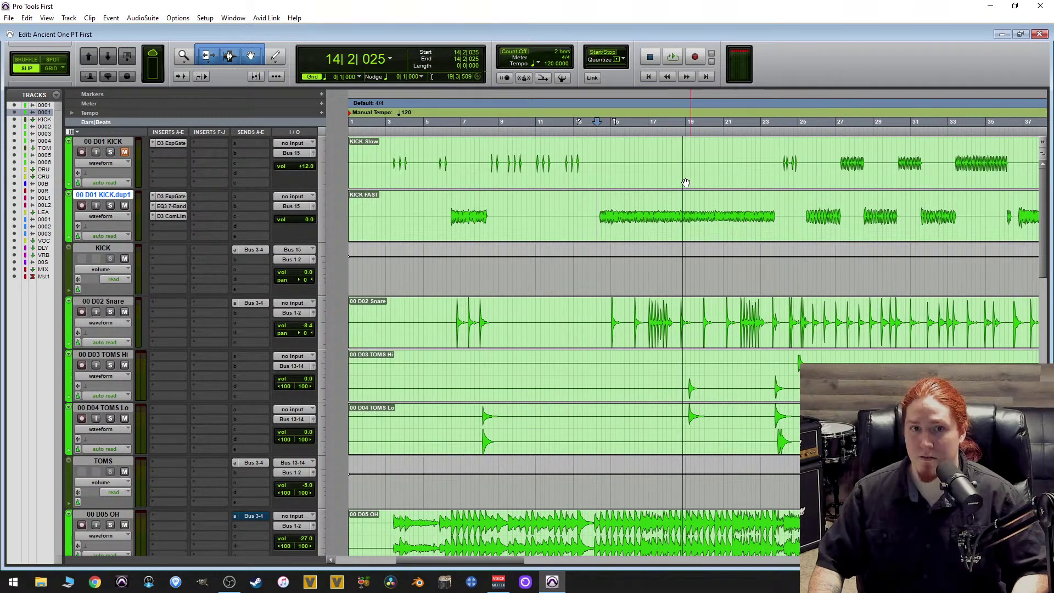
Play the 00 D01 KICK hits from 12|3|052 to 13|3|008 and copy the duplicate kick's EQ3 7-Band insert to 00 D01 KICK.
click(564, 161)
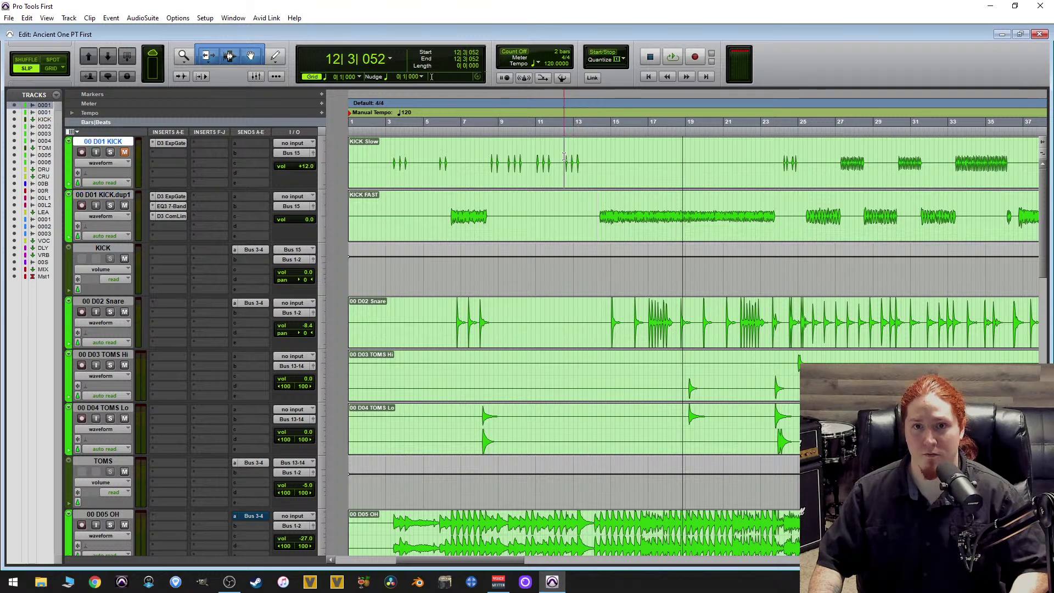
key(ctrl+bracketright)
key(ctrl+bracketright)
drag(682, 156, 743, 150)
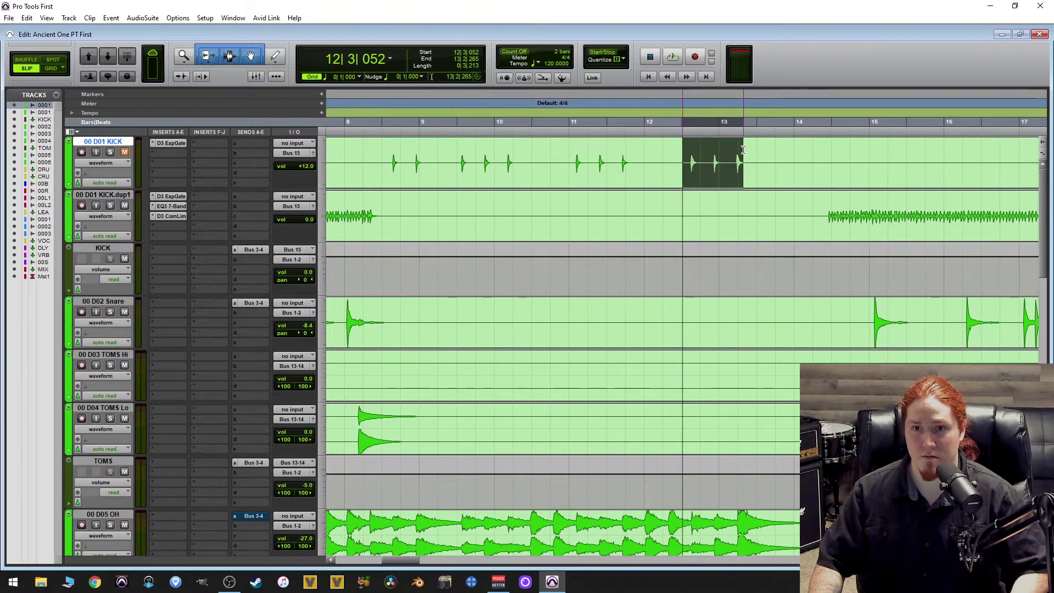
key(space)
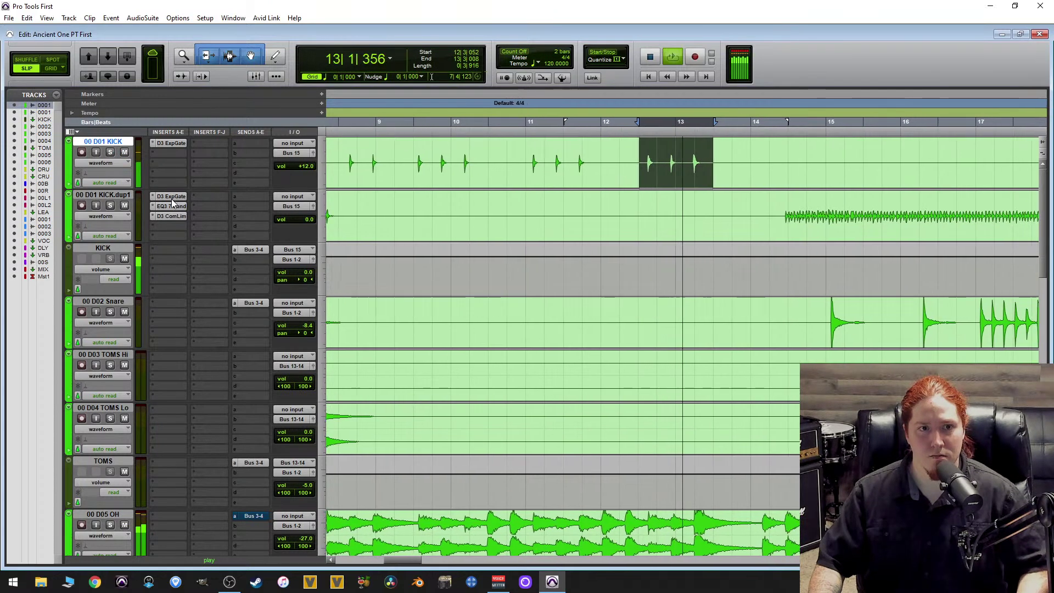
drag(168, 208, 167, 157)
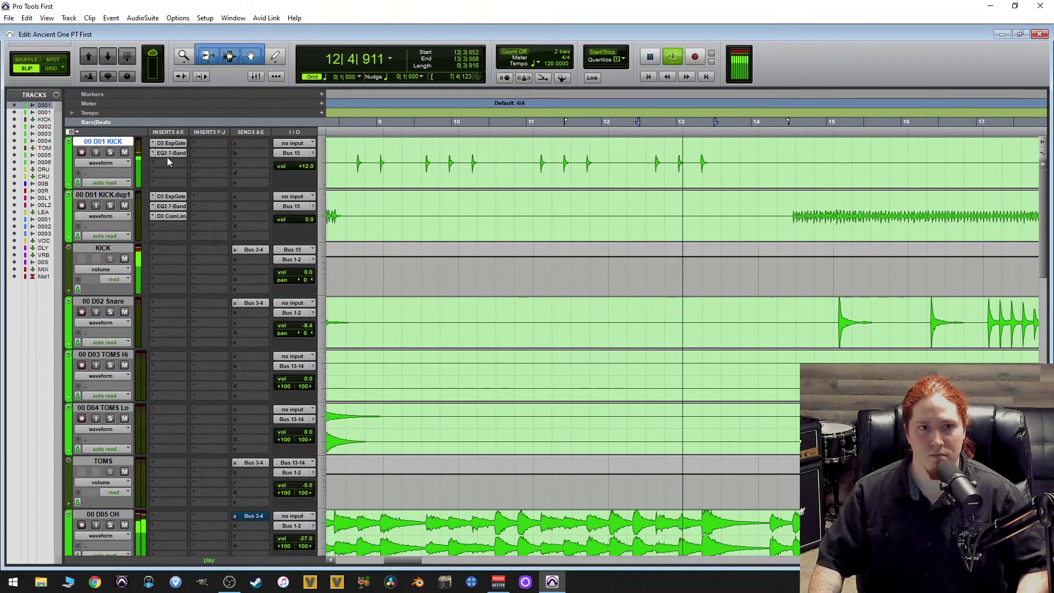
Set the 00 D01 KICK EQ's HF band to 3.98 kHz, 0.65 Q and 6.1 dB gain, with HMF gain at 2.4 dB.
click(172, 153)
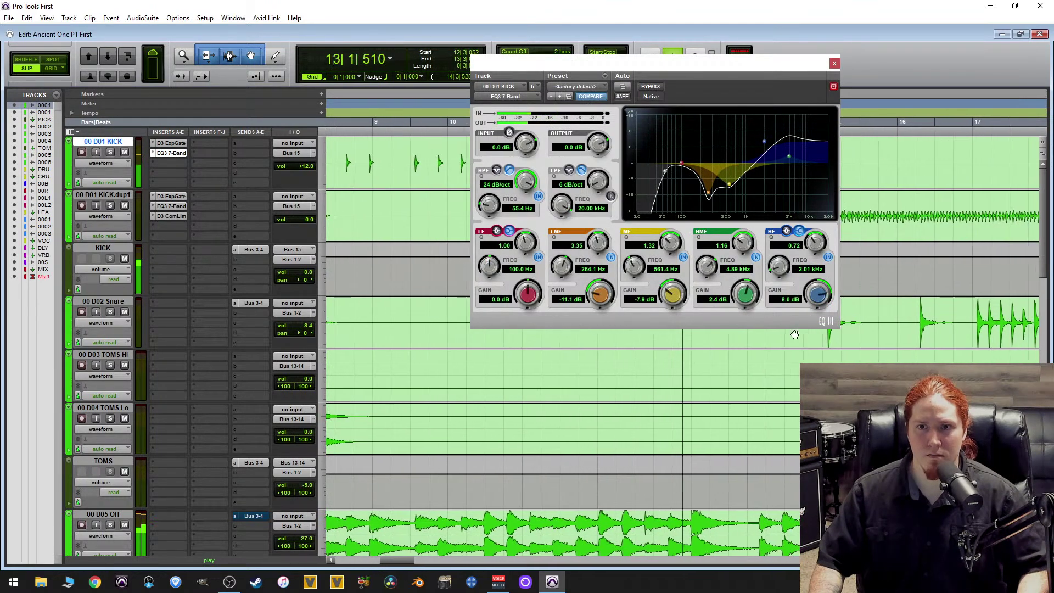
drag(776, 267, 734, 306)
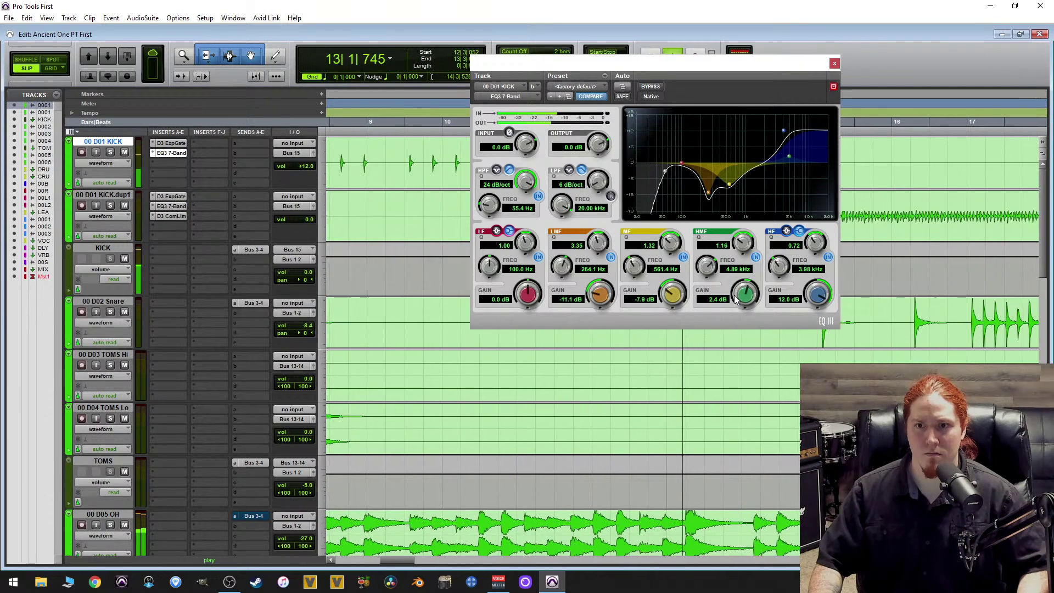
drag(824, 235, 817, 246)
drag(818, 295, 819, 339)
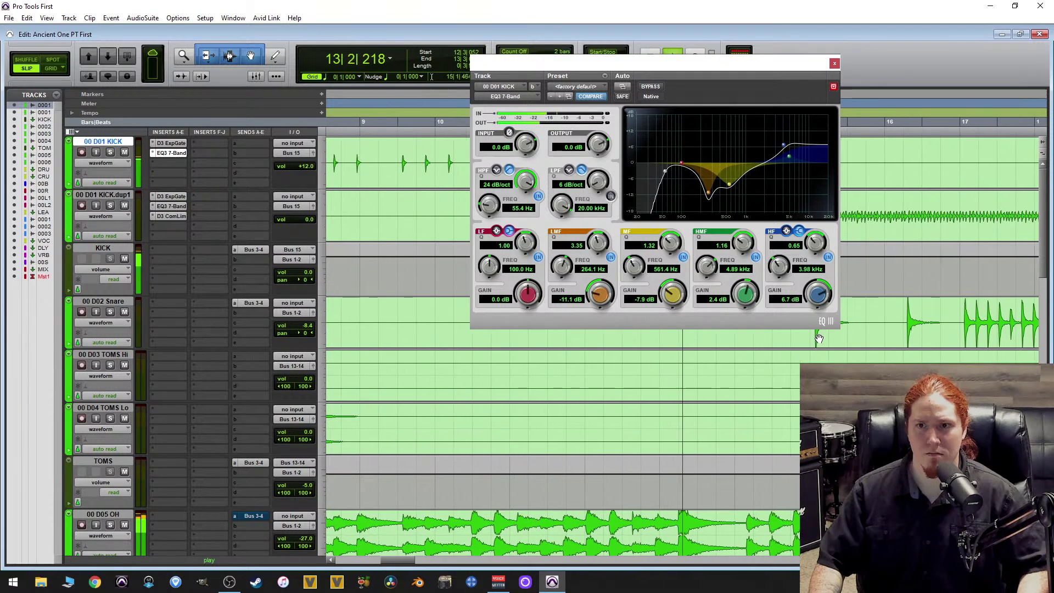
drag(818, 341, 814, 349)
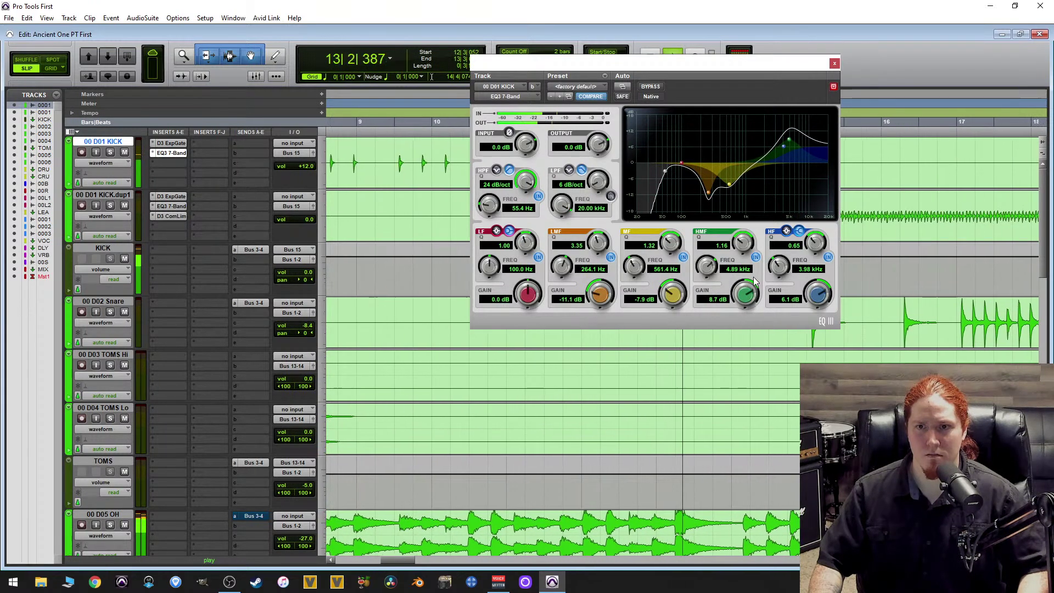
drag(739, 311, 729, 322)
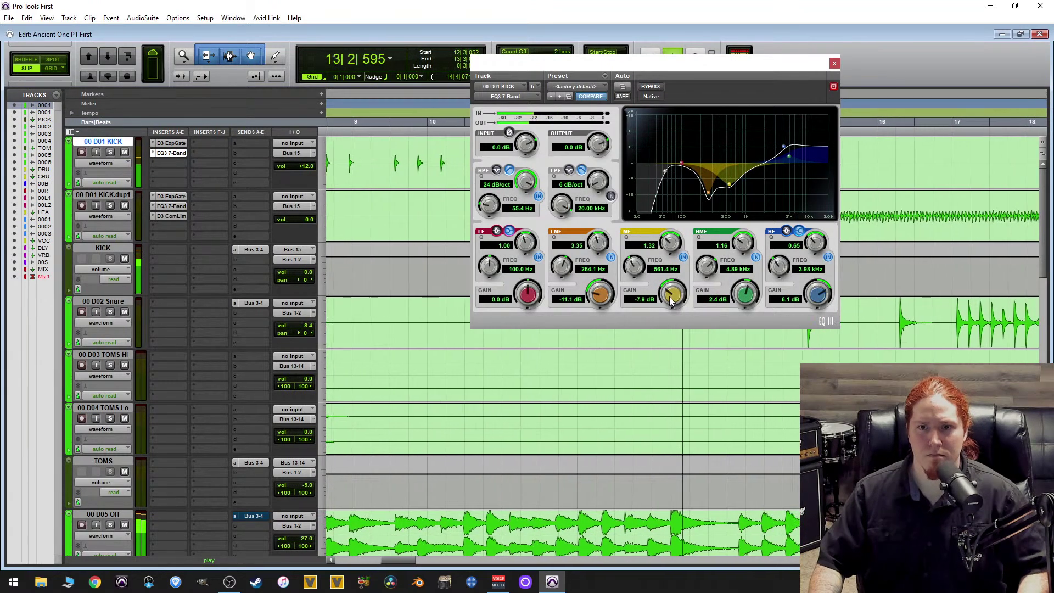
Compare the kick EQ with and without its MF band, and set MF gain to -5.8 dB and LMF gain to -10.8 dB.
click(682, 258)
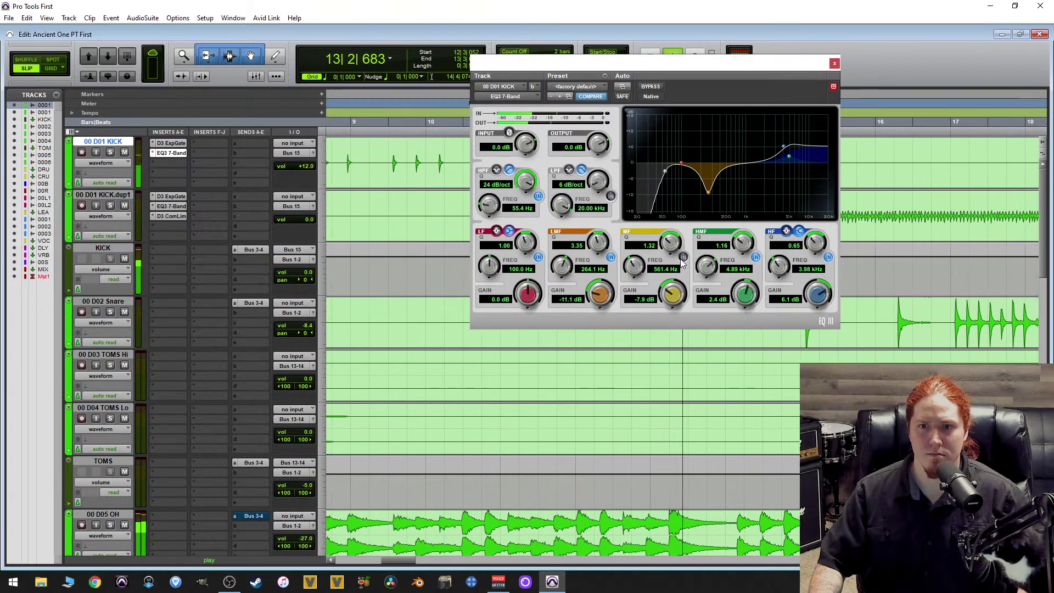
click(682, 258)
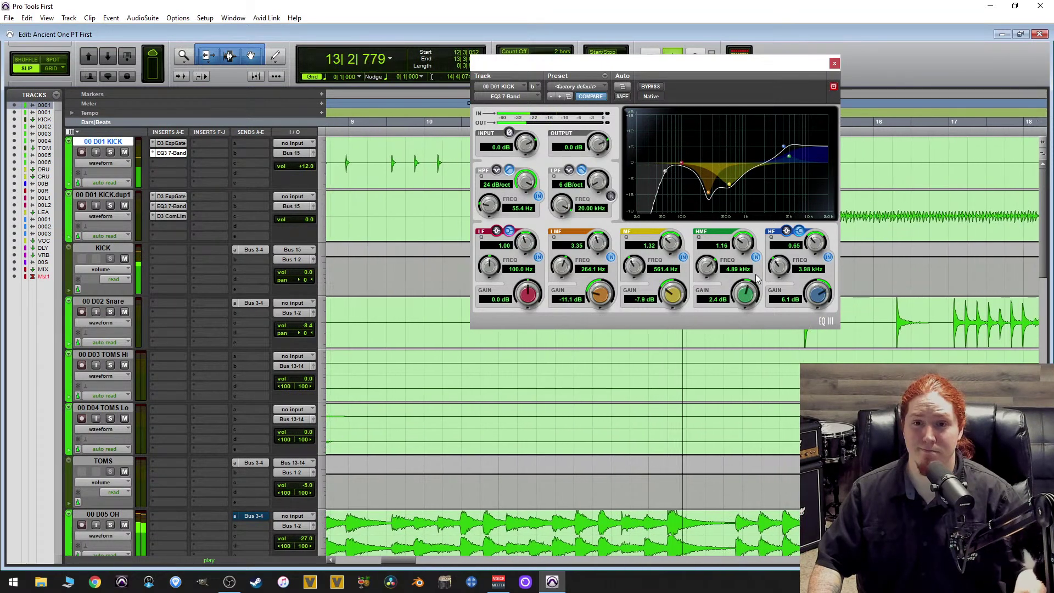
drag(674, 300, 679, 295)
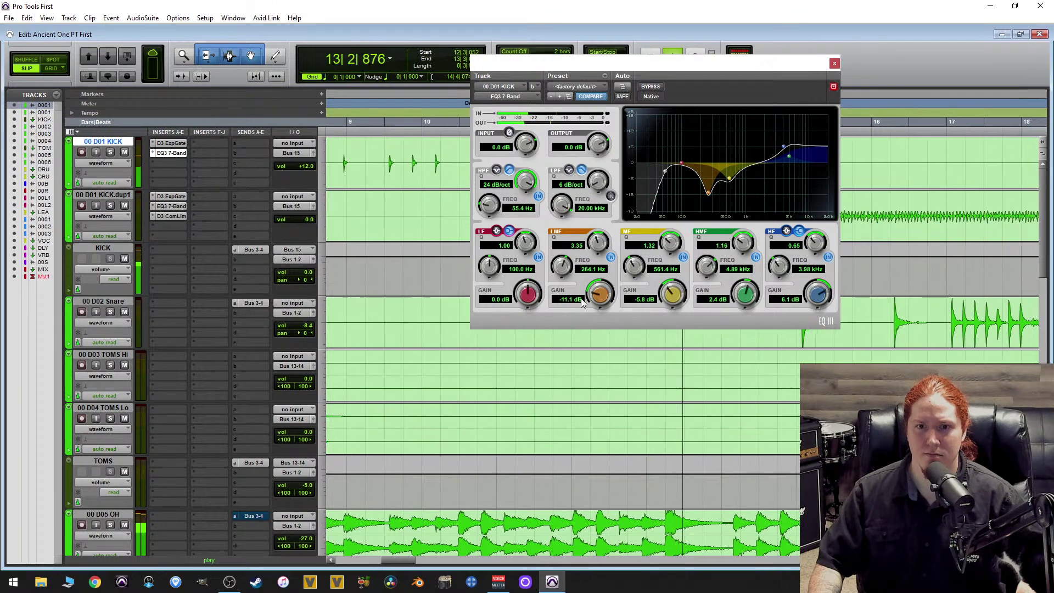
drag(599, 308, 621, 326)
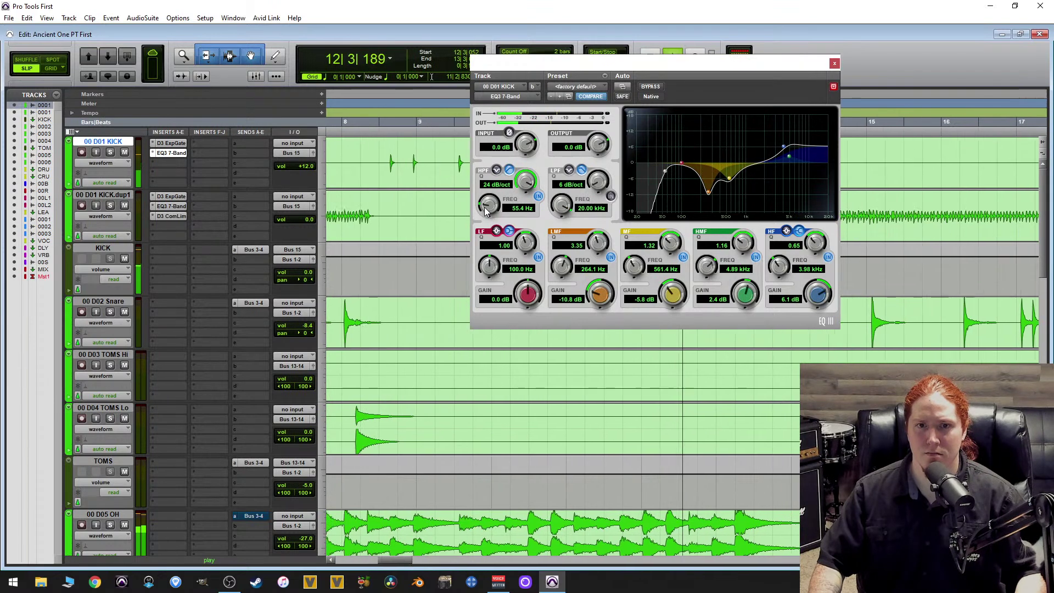
Set the kick EQ's high-pass filter to 18 dB/oct at 47.0 Hz and compare the EQ against bypass.
drag(482, 210, 488, 248)
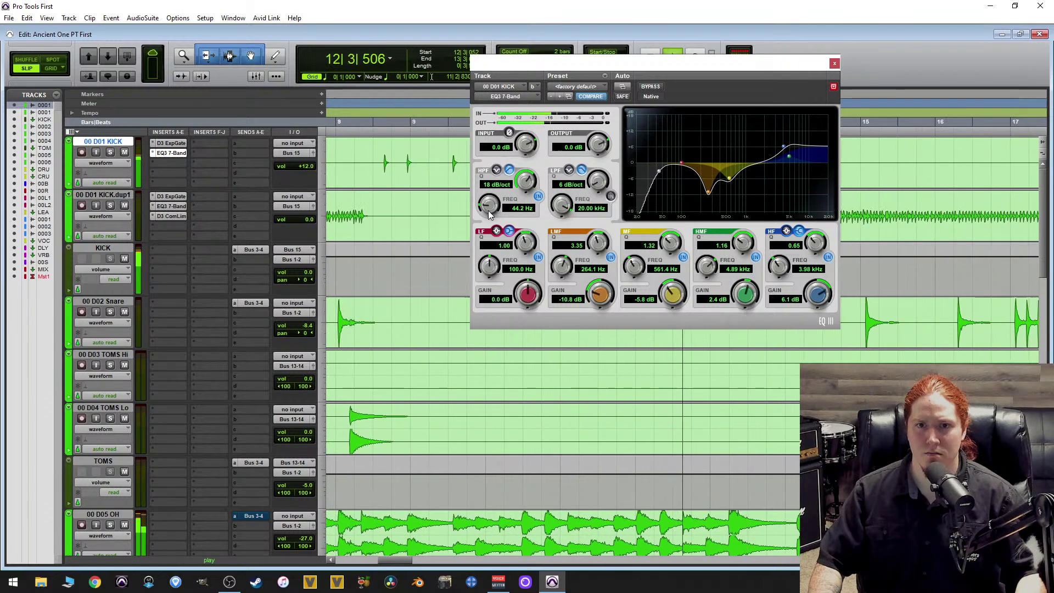
scroll(489, 212, up, 1)
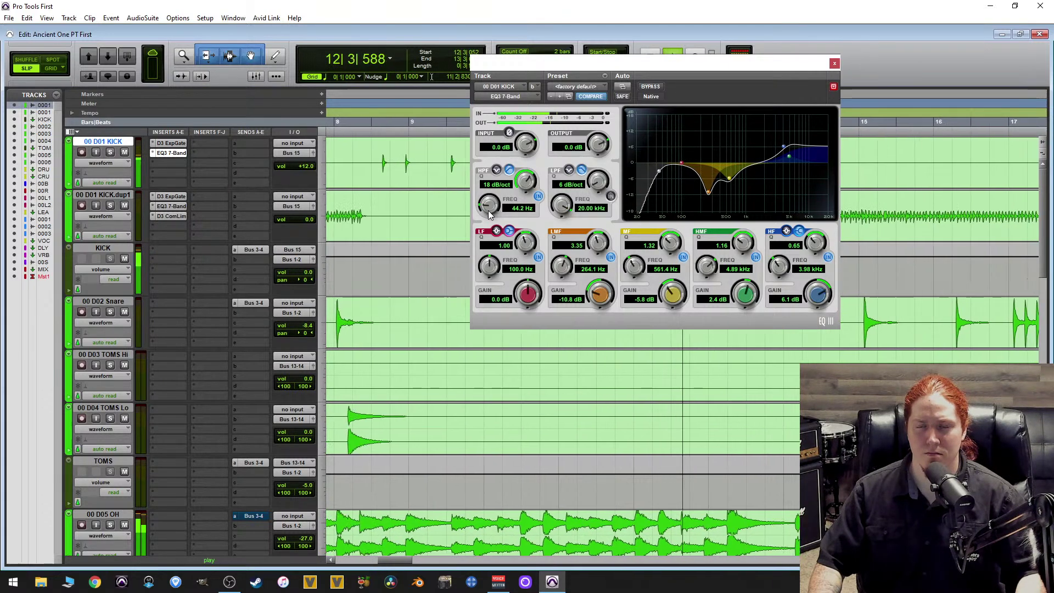
scroll(489, 210, up, 2)
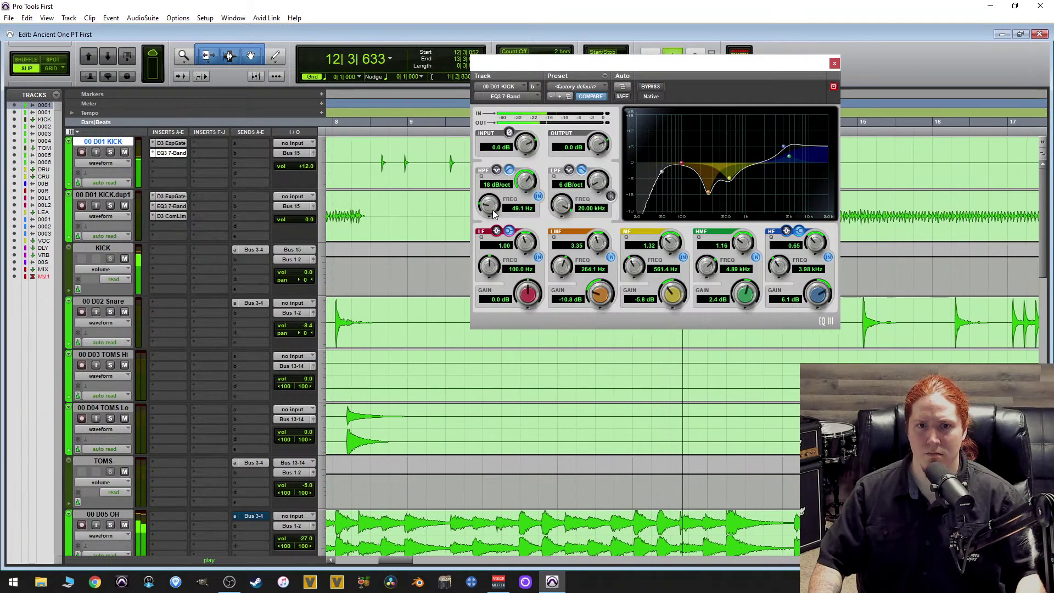
scroll(492, 210, down, 2)
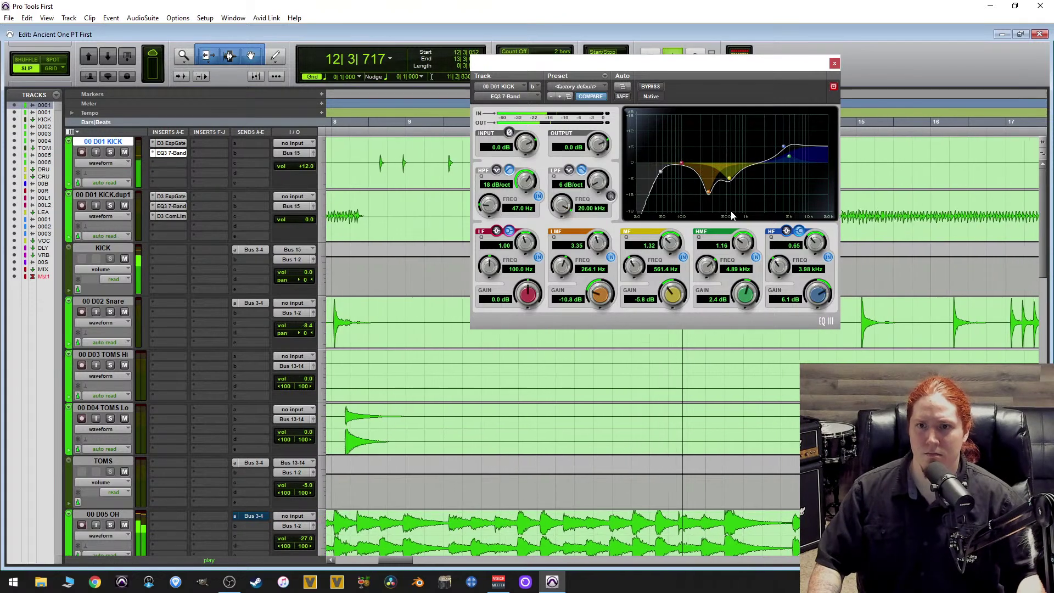
click(650, 86)
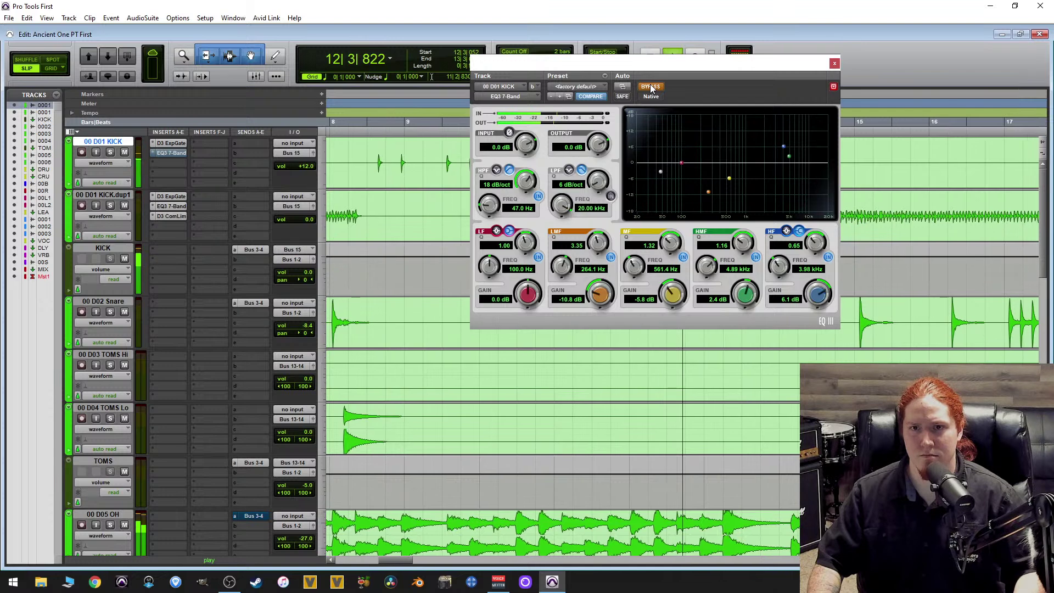
click(650, 87)
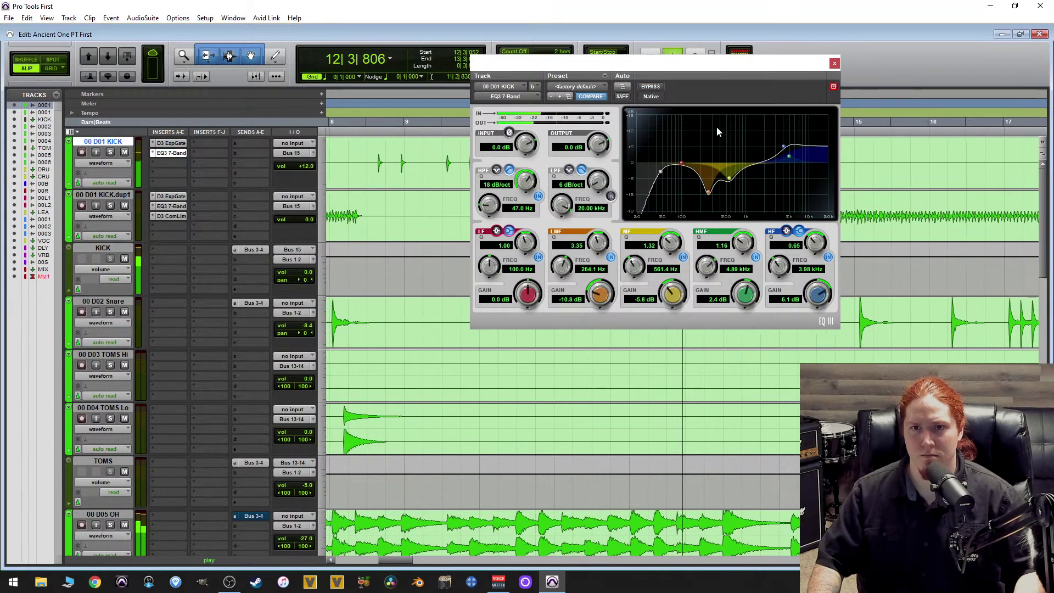
Lower the kick EQ's HF gain to 5.3 dB, invert its input polarity and close the plug-in.
drag(822, 303, 814, 310)
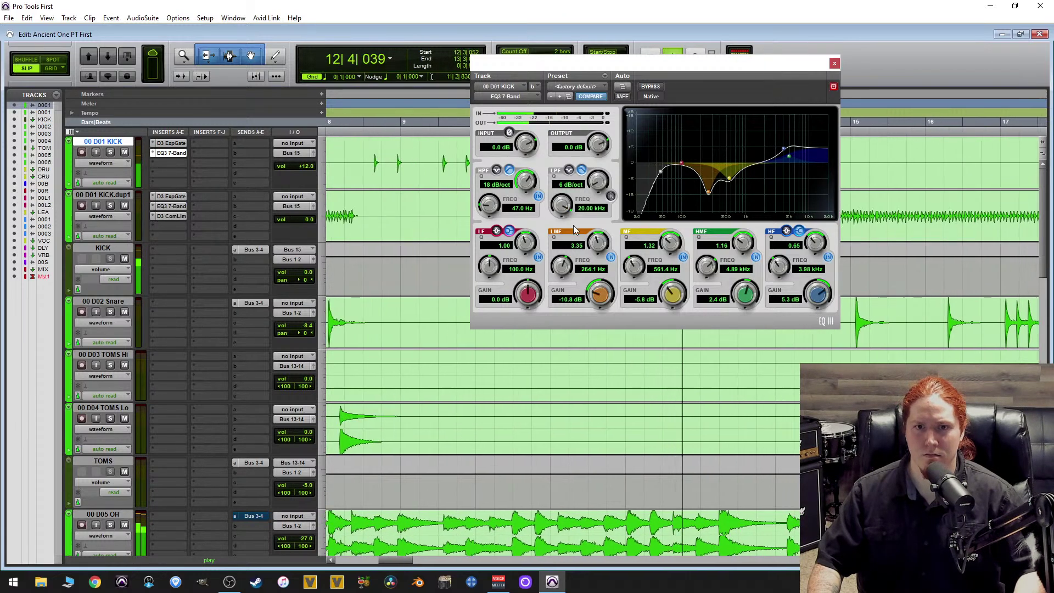
click(510, 134)
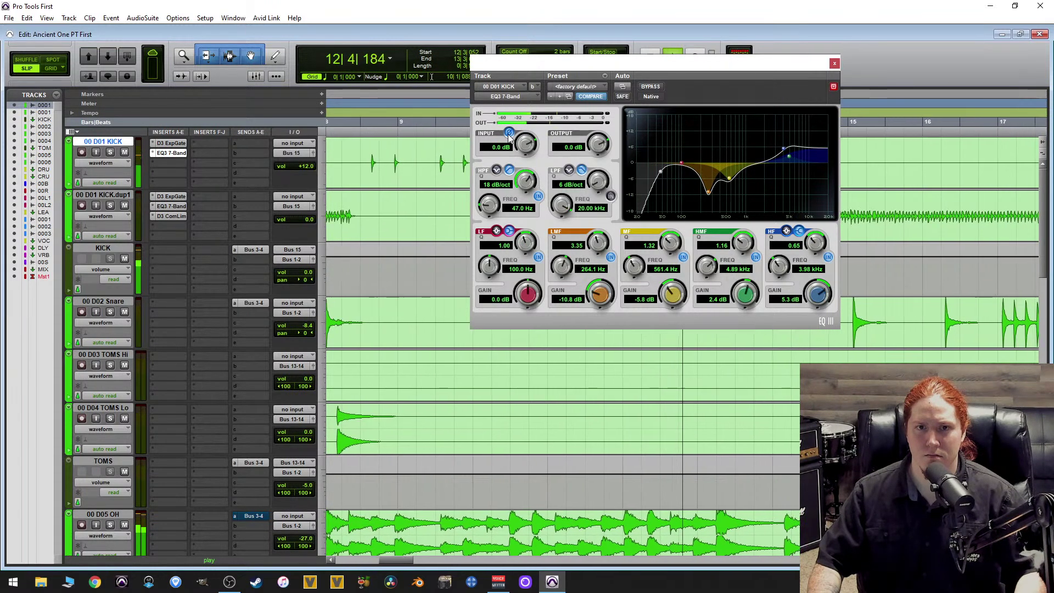
click(834, 63)
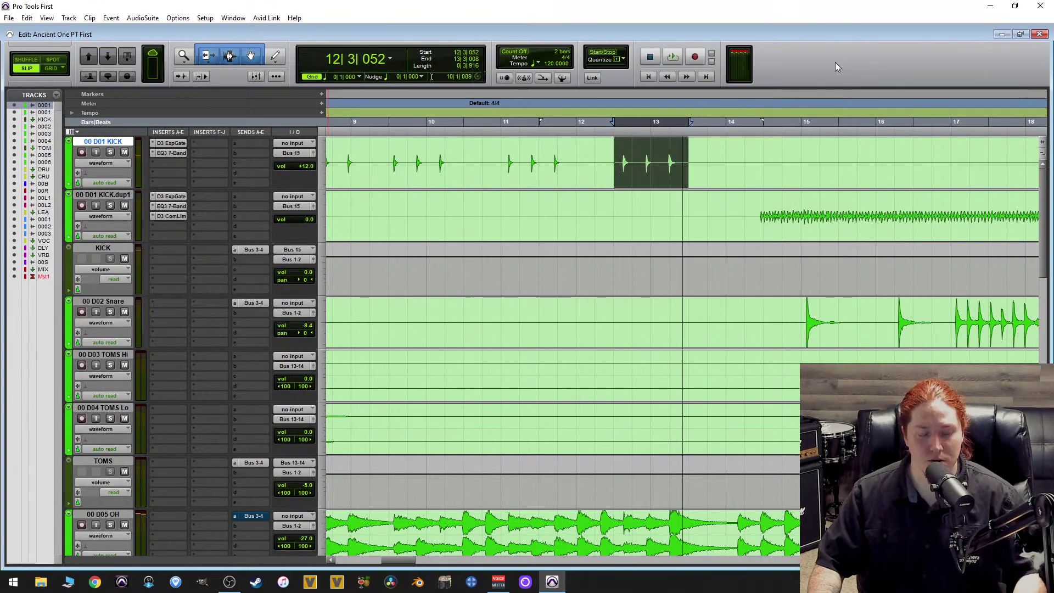
Play from 14|2|616 and invert the input polarity in the EQ3 7-Band on 00 D01 KICK.dup1.
click(757, 212)
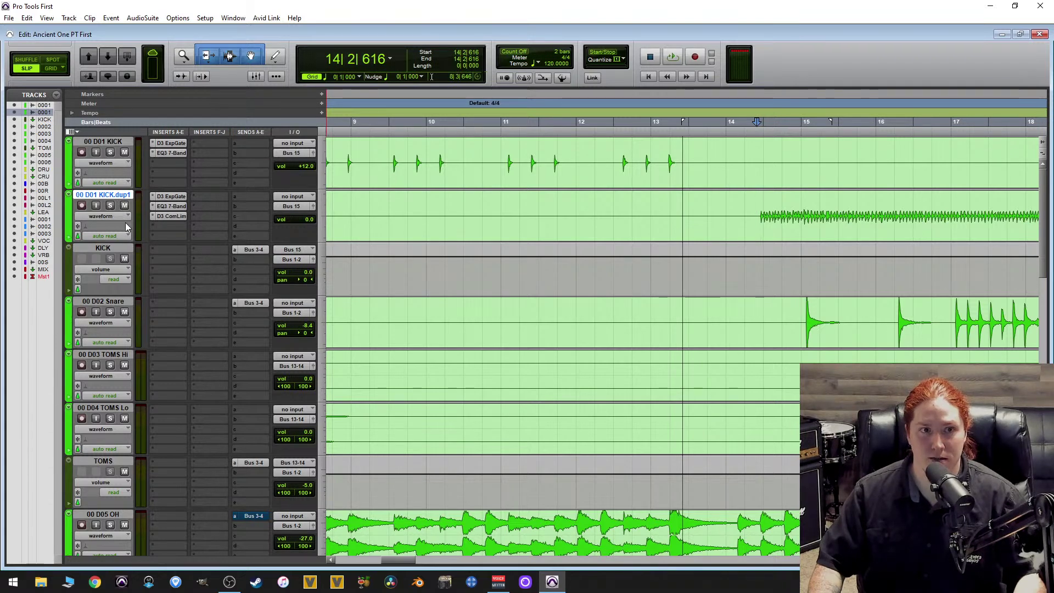
click(171, 207)
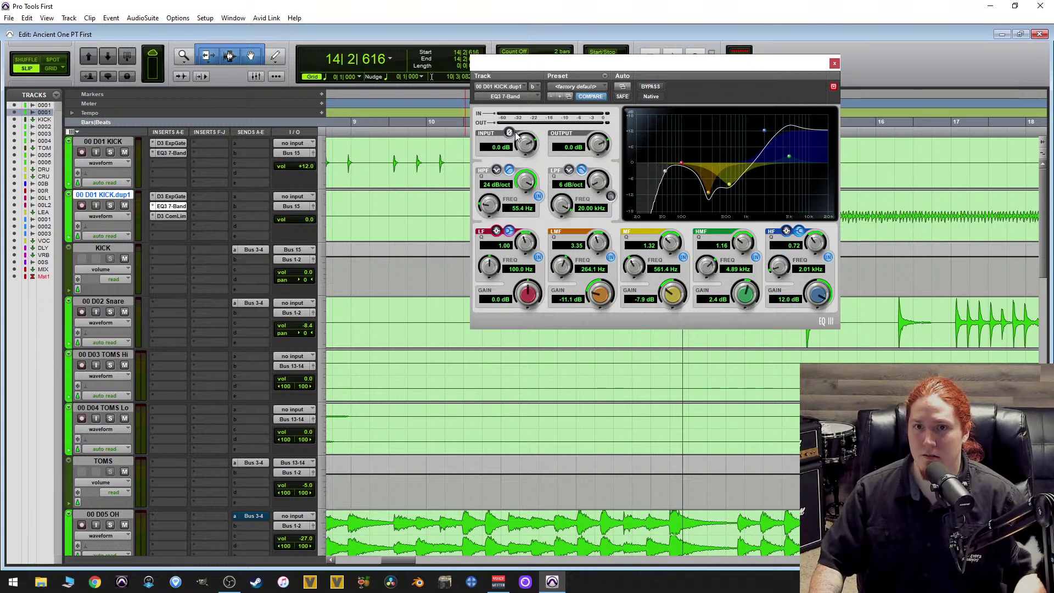
key(space)
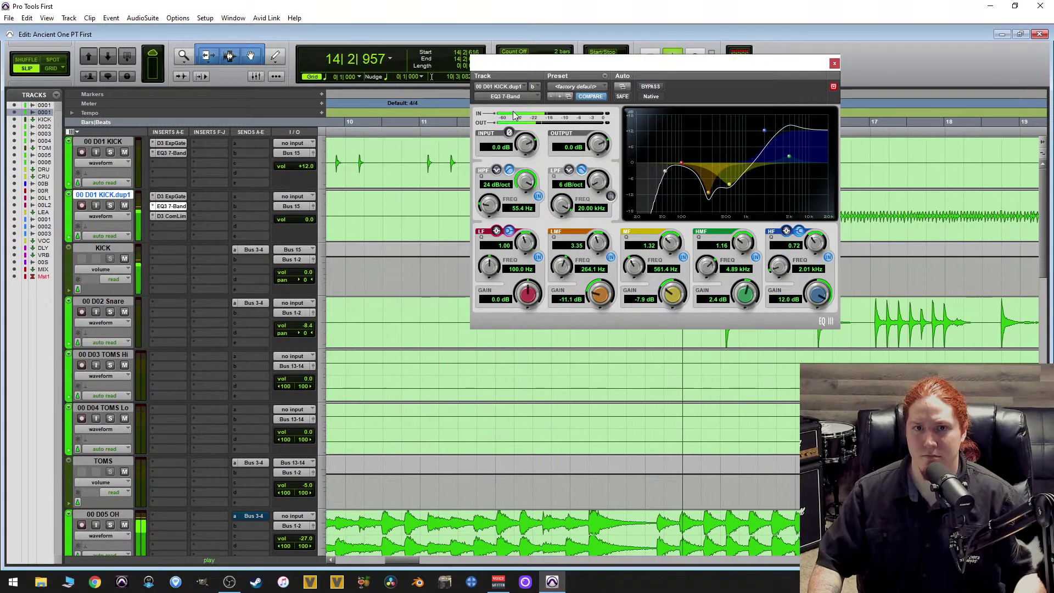
click(510, 133)
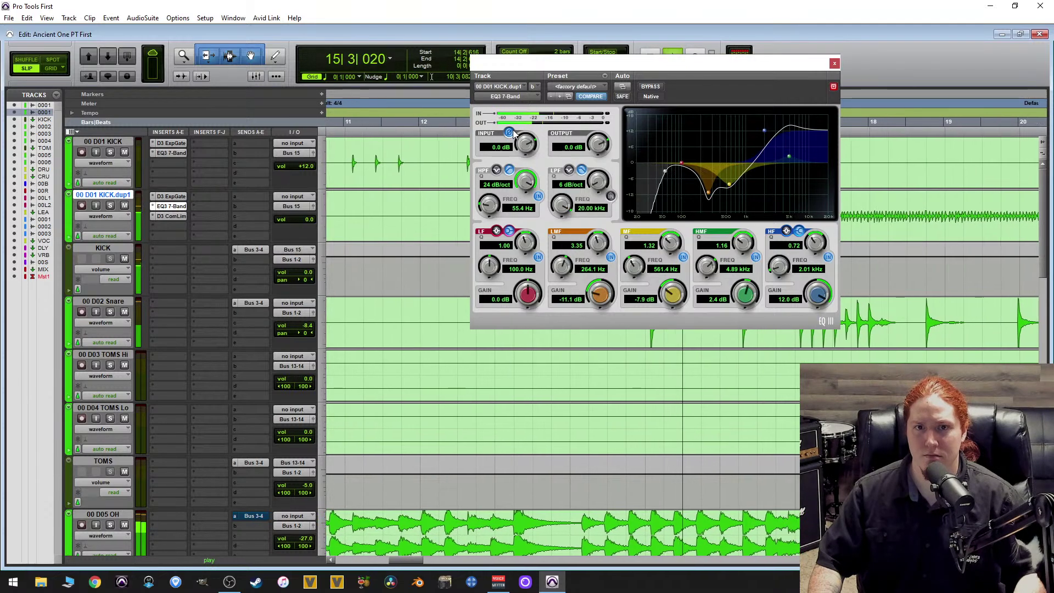
Compare the duplicate kick with and without inverted polarity during playback, leave the inversion on and close the EQ.
key(space)
scroll(216, 324, down, 10)
scroll(215, 322, down, 6)
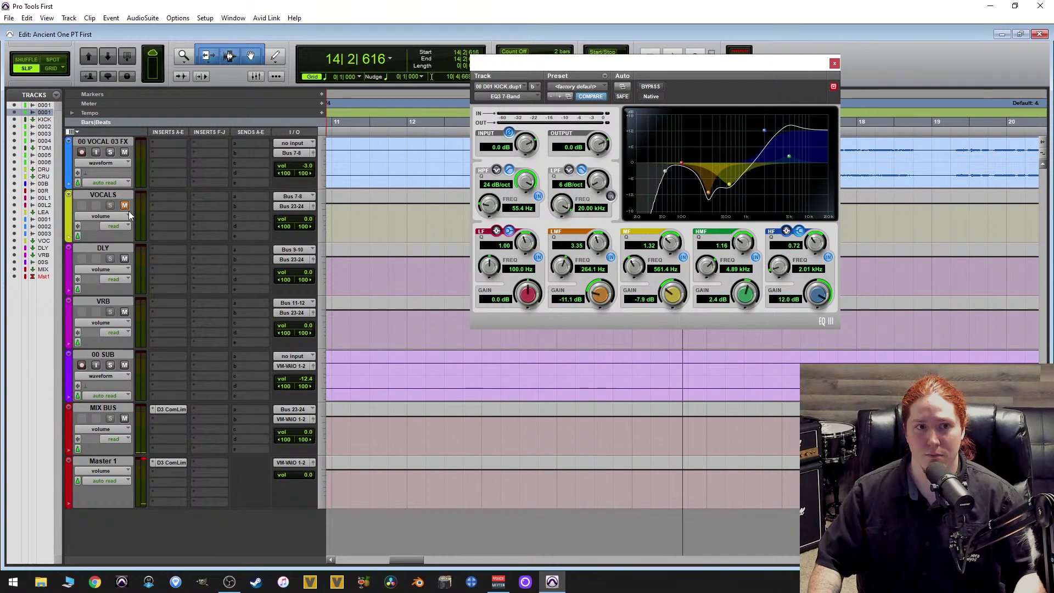
scroll(248, 342, up, 16)
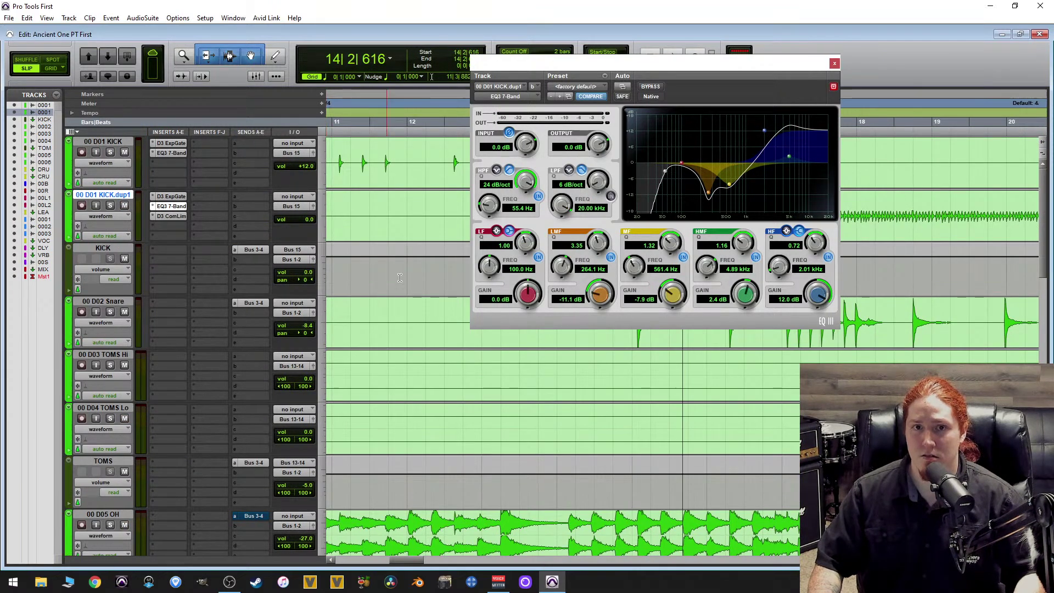
key(space)
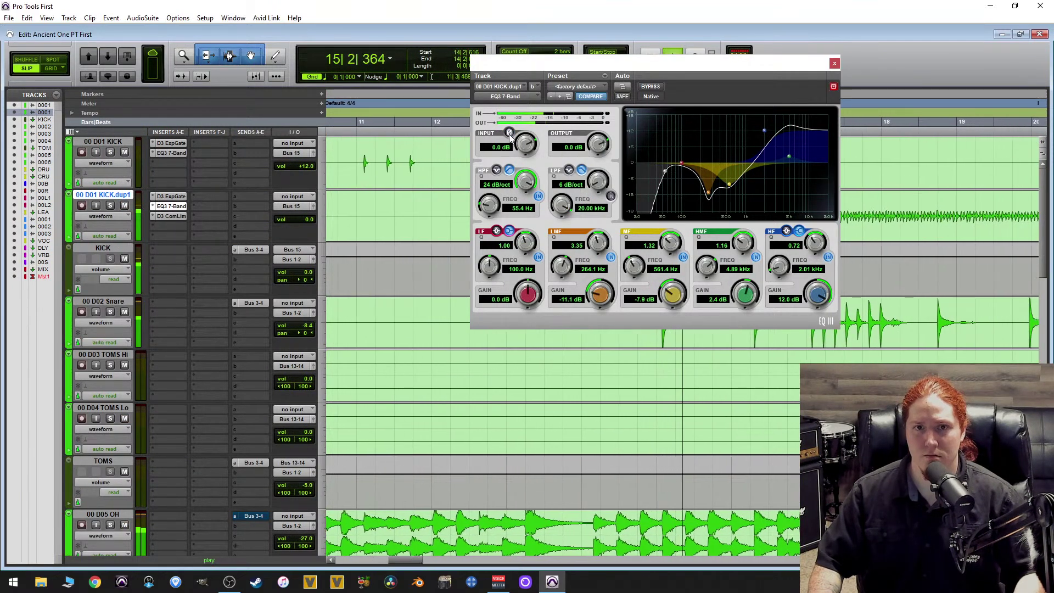
key(space)
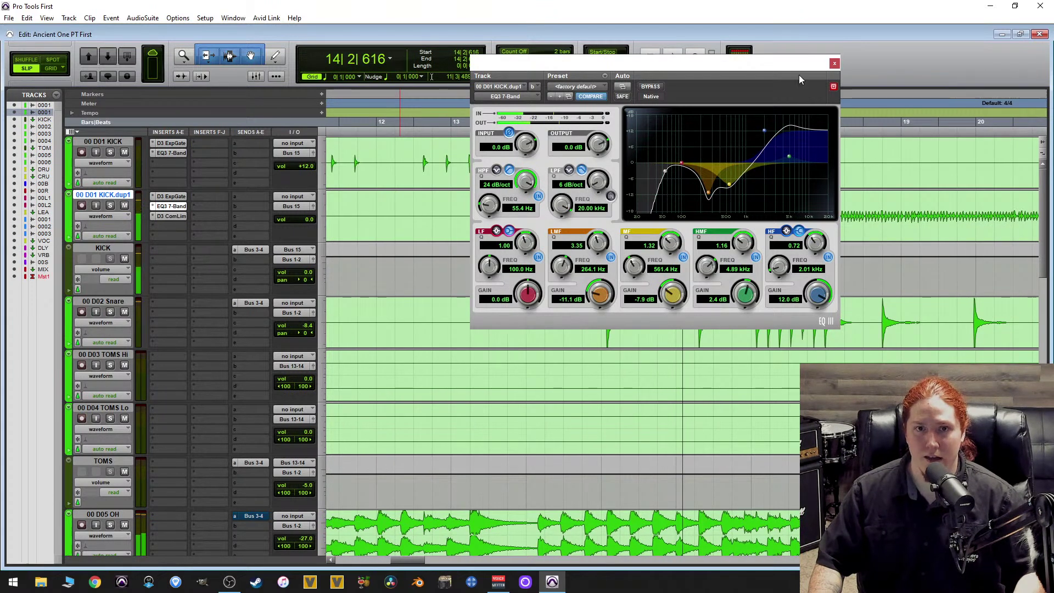
click(835, 63)
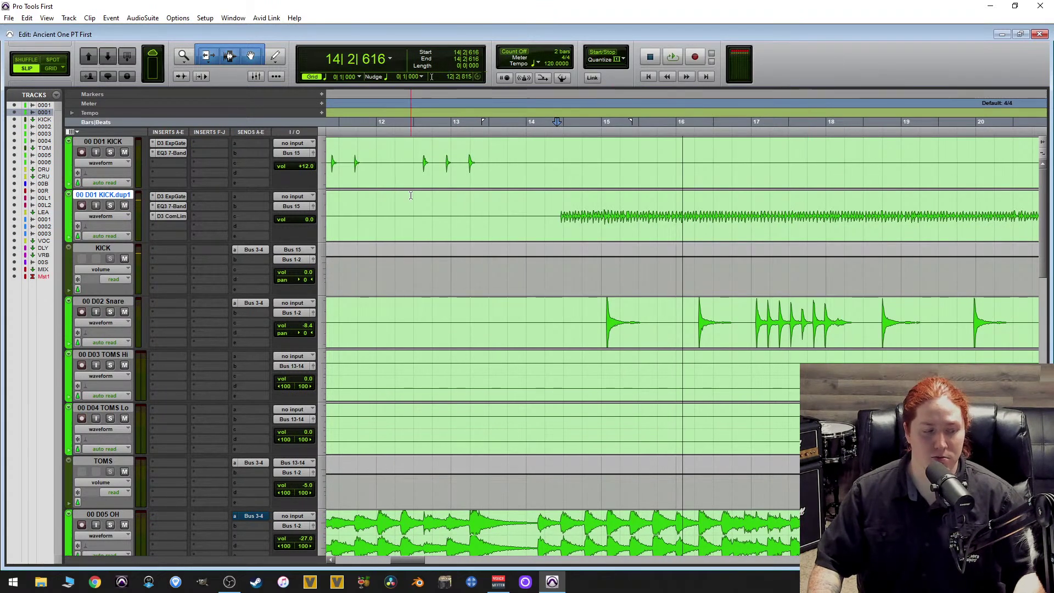
Copy the duplicate kick's Dyn3 Compressor/Limiter insert to 00 D01 KICK and place the edit cursor at 27|2|097 on that track.
key(ctrl+bracketleft)
key(ctrl+bracketleft)
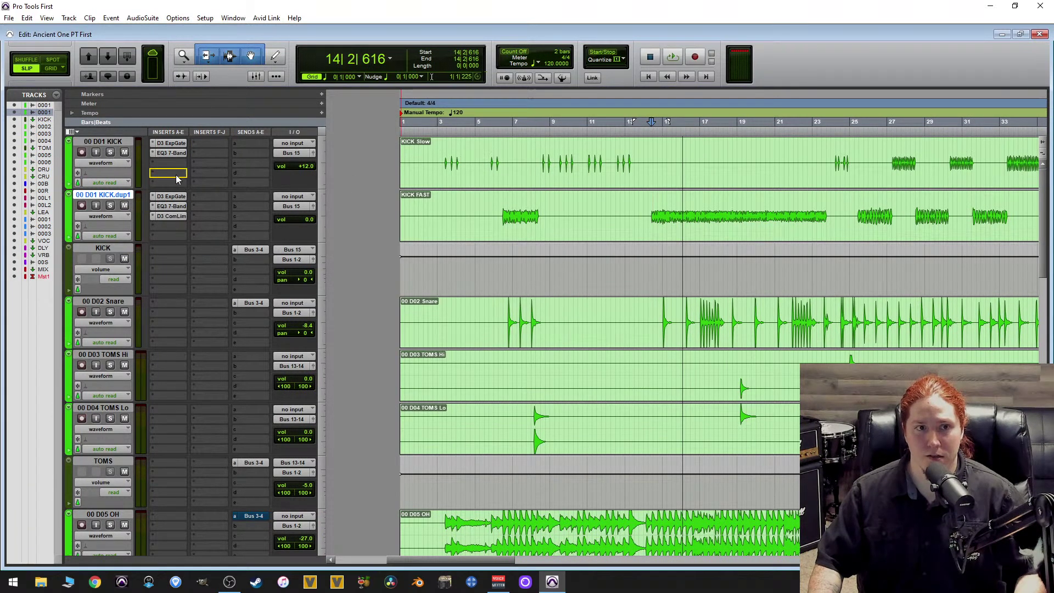
click(899, 160)
key(ctrl+bracketright)
key(ctrl+bracketright)
key(ctrl+bracketright)
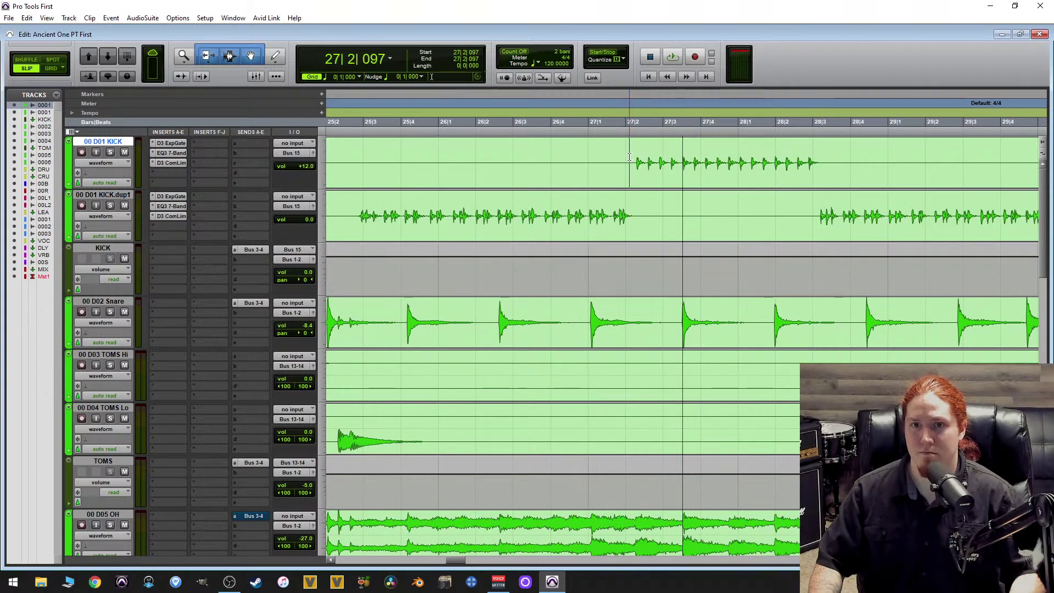
Play the 00 D01 KICK passage from 27|2|097 to 28|3|232 and open the track's Dyn3 Compressor/Limiter.
drag(629, 157, 810, 151)
key(ctrl+bracketleft)
key(space)
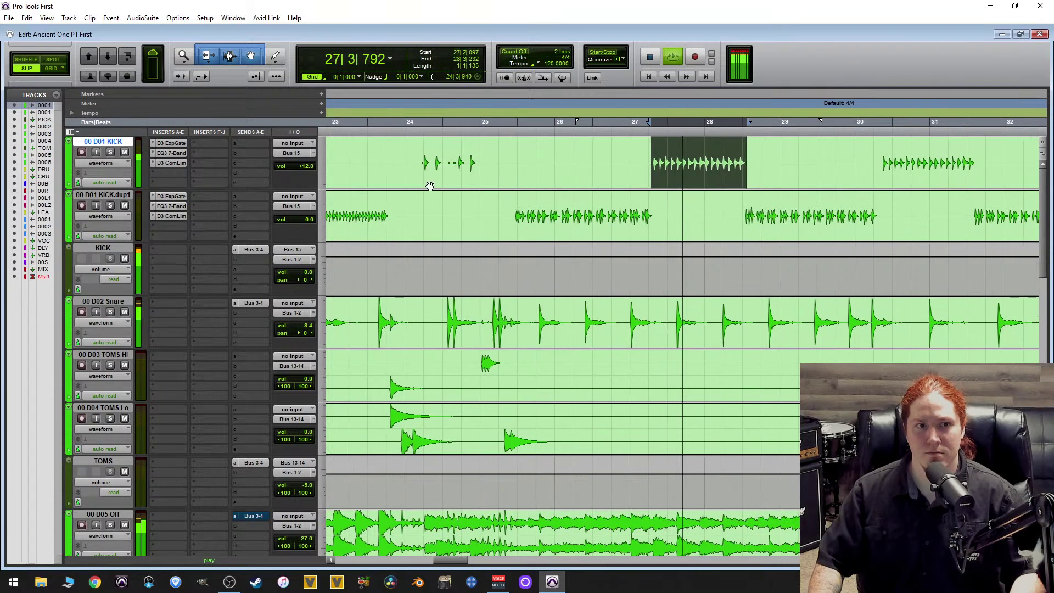
click(174, 163)
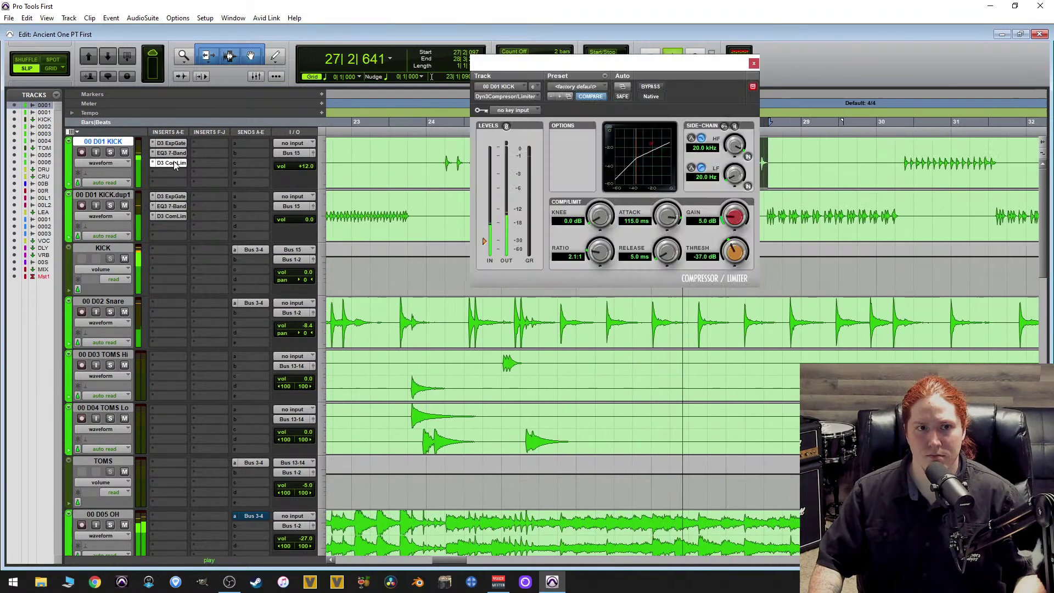
Solo 00 D01 KICK and set its compressor's release to 5.1 ms during playback.
click(110, 152)
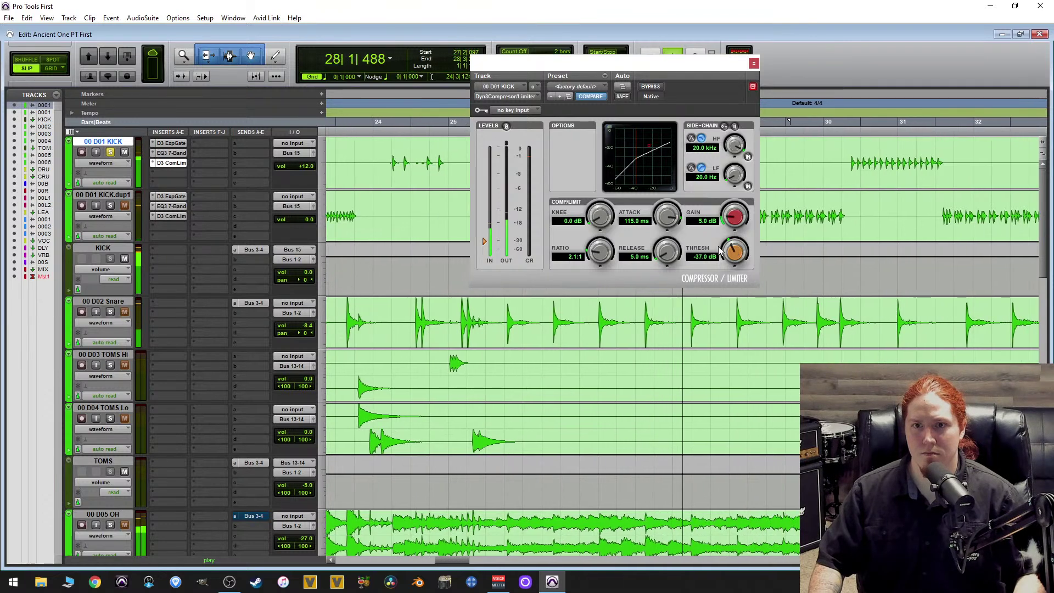
scroll(667, 251, up, 3)
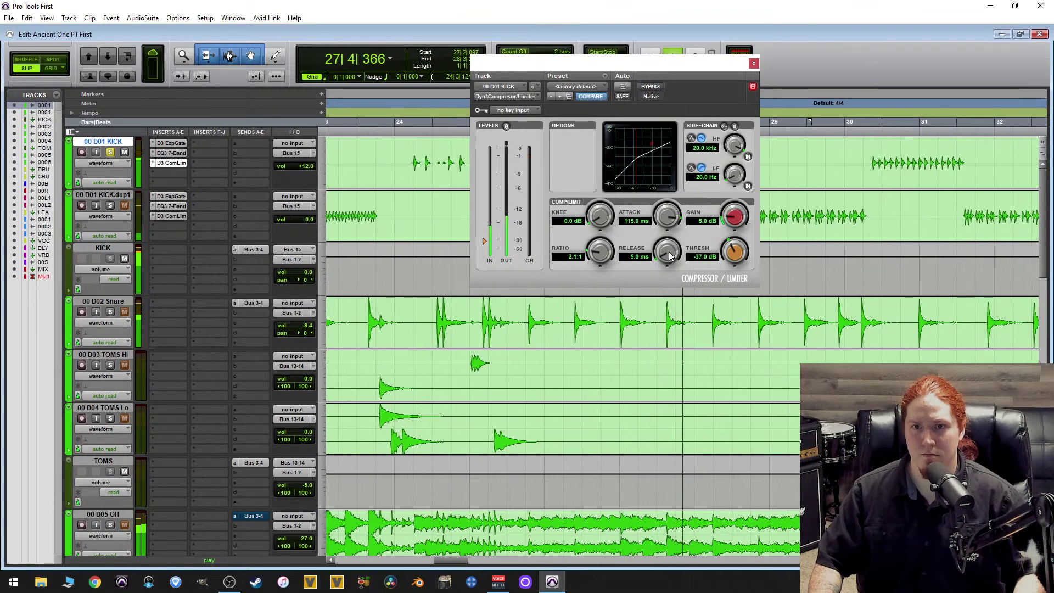
drag(673, 250, 665, 266)
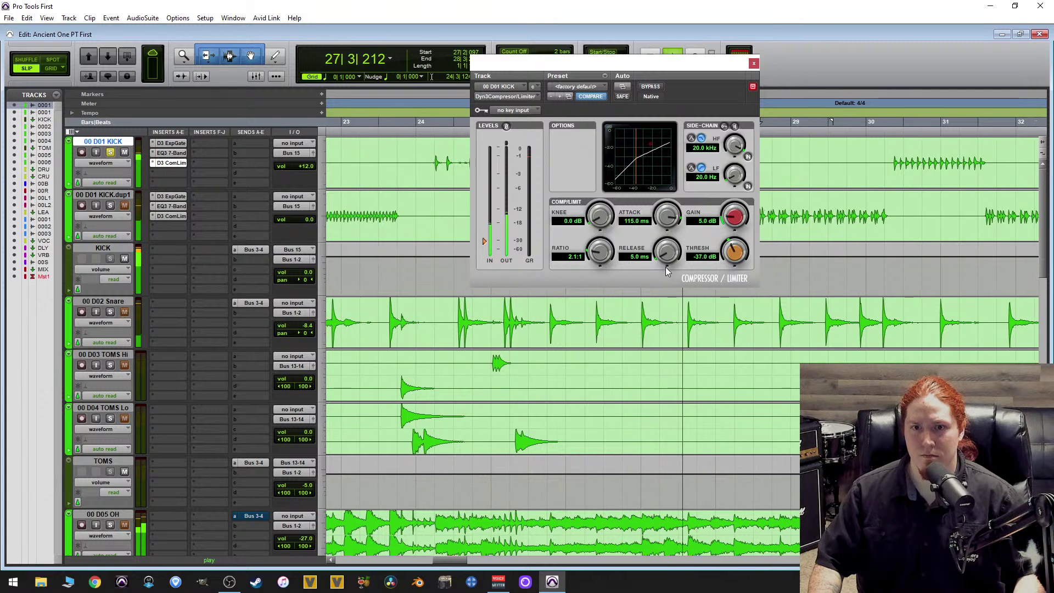
scroll(664, 218, up, 5)
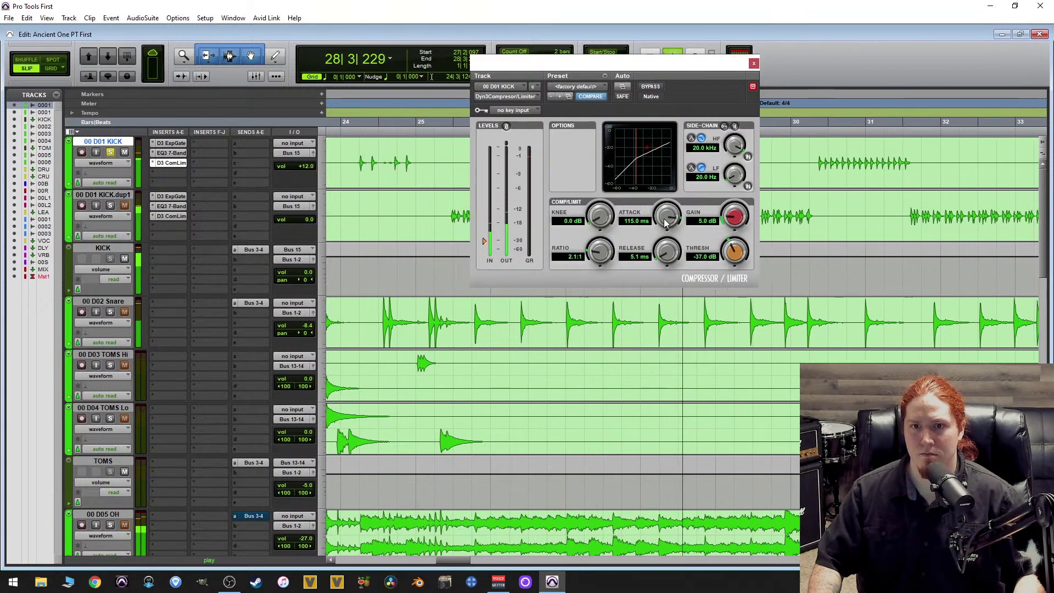
Try slow and fast attack times on the 00 D01 KICK compressor and settle the attack at 10.0 ms.
scroll(667, 220, down, 8)
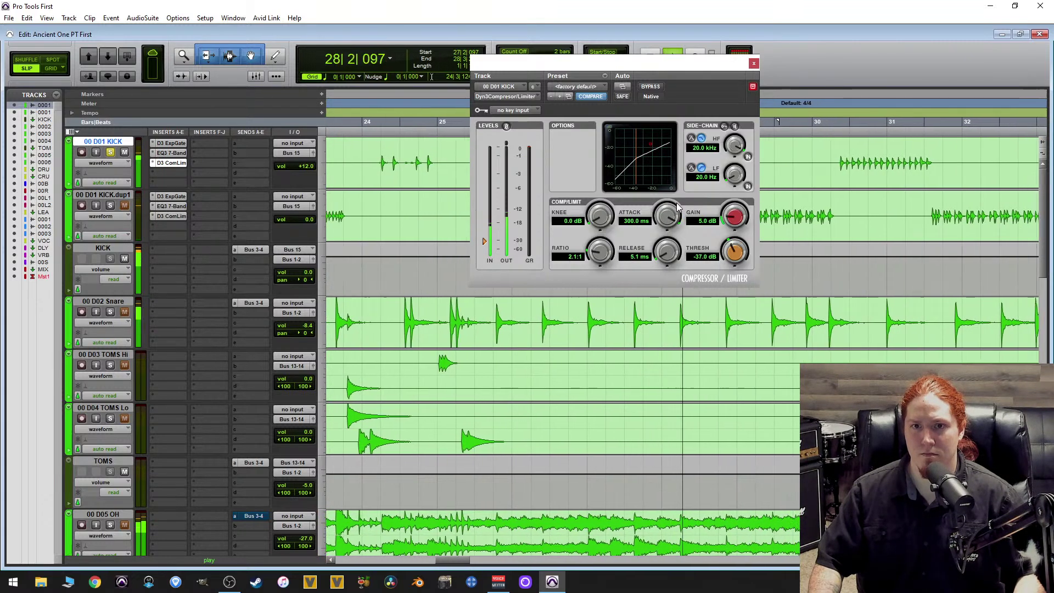
scroll(665, 219, down, 5)
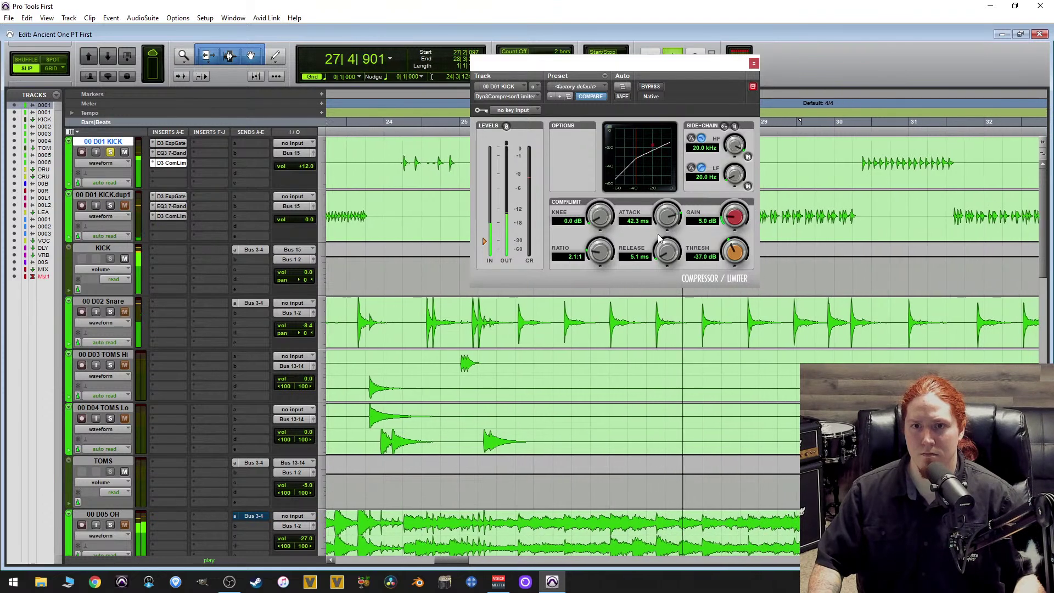
scroll(667, 217, down, 5)
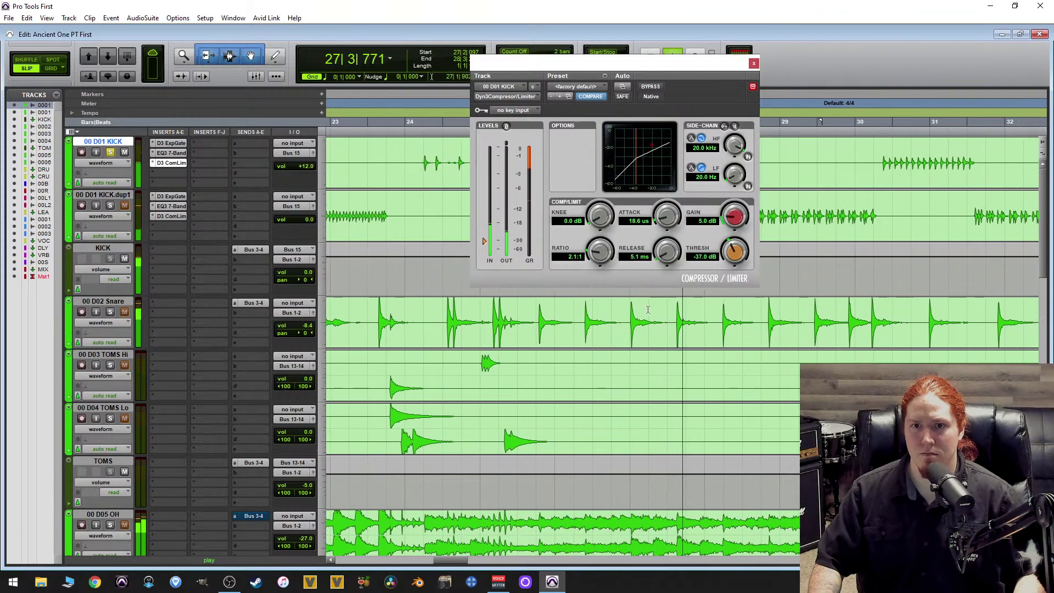
scroll(666, 217, up, 4)
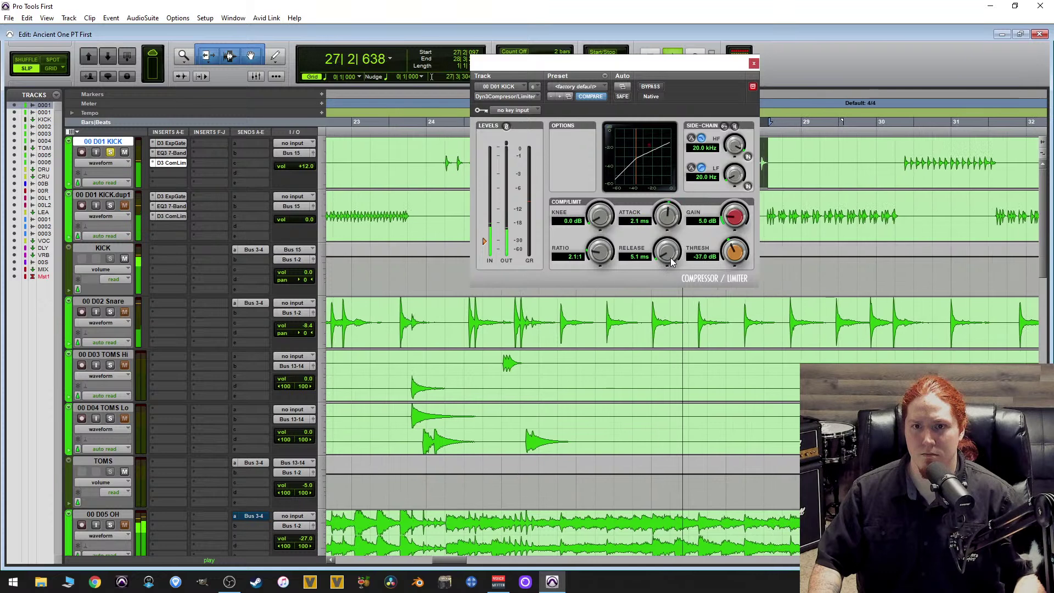
scroll(676, 252, up, 2)
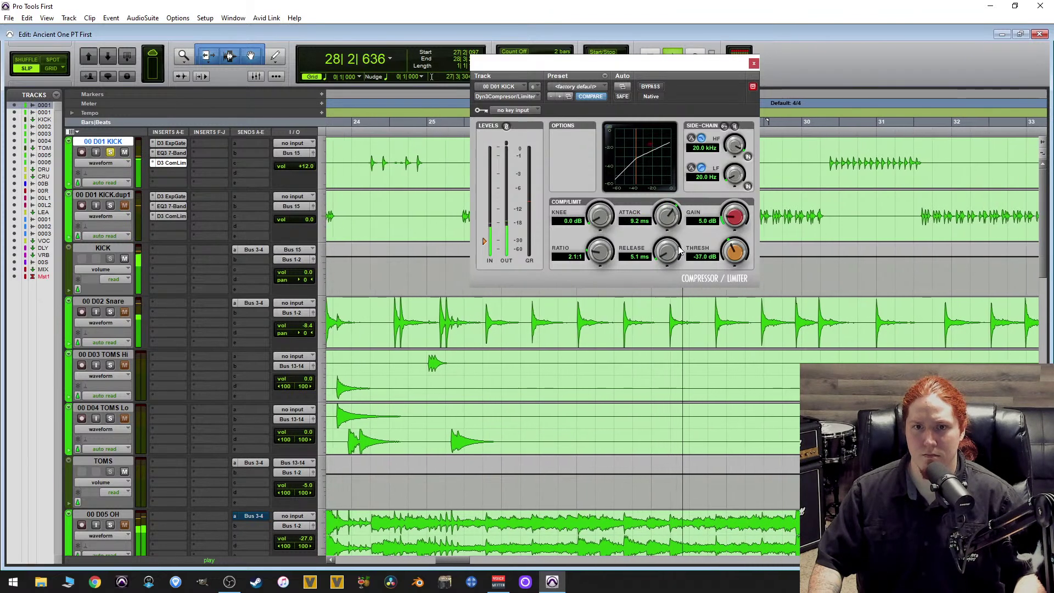
scroll(679, 250, up, 1)
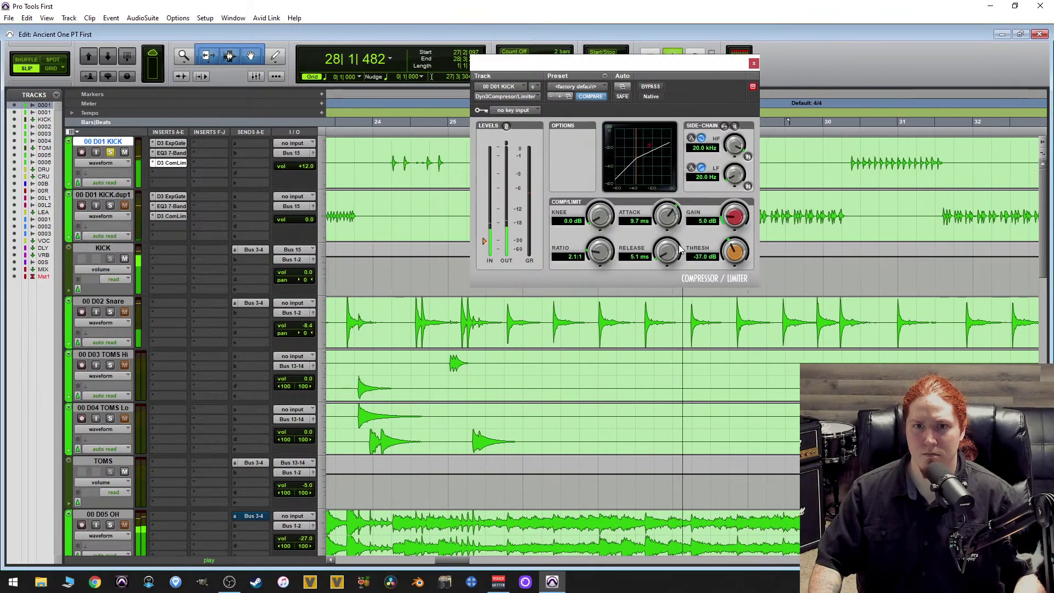
scroll(600, 251, up, 8)
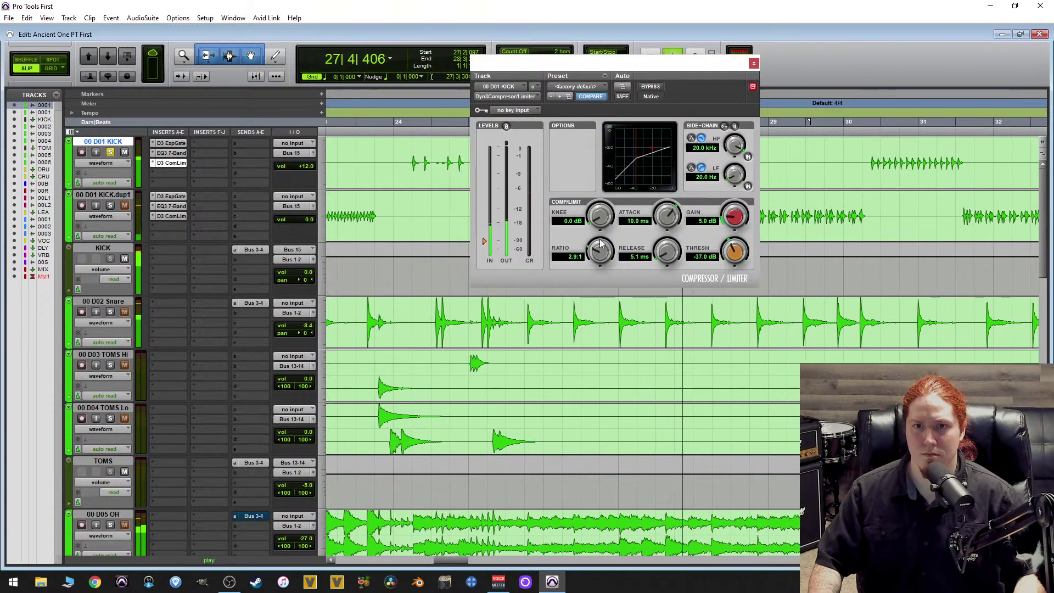
Try an extreme 100.0:1 ratio with a threshold of about -53.8 dB on the kick compressor.
drag(614, 221, 595, 270)
scroll(595, 270, up, 10)
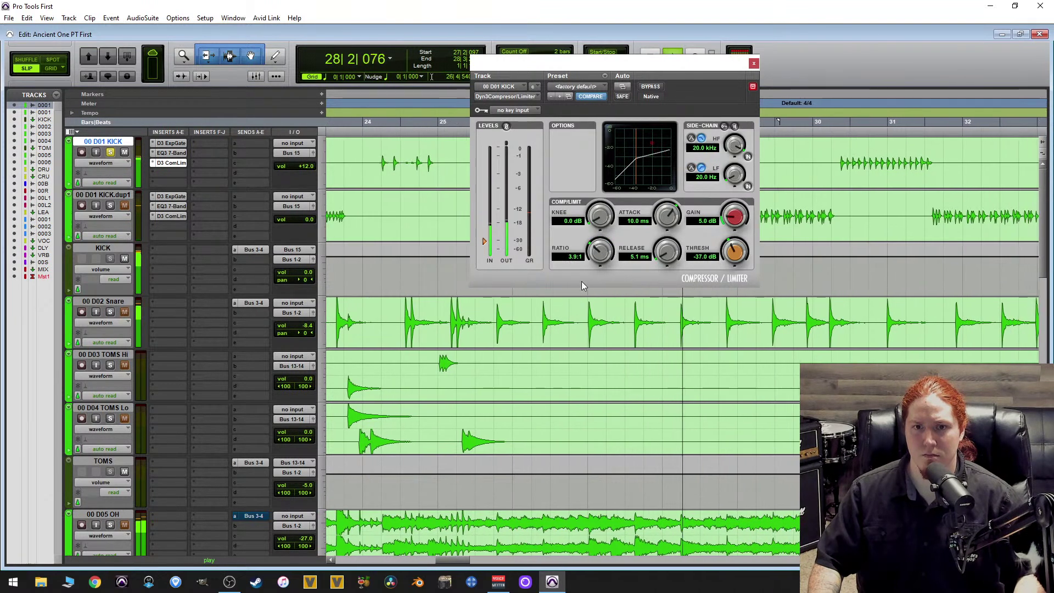
scroll(730, 263, down, 1)
drag(730, 262, 717, 285)
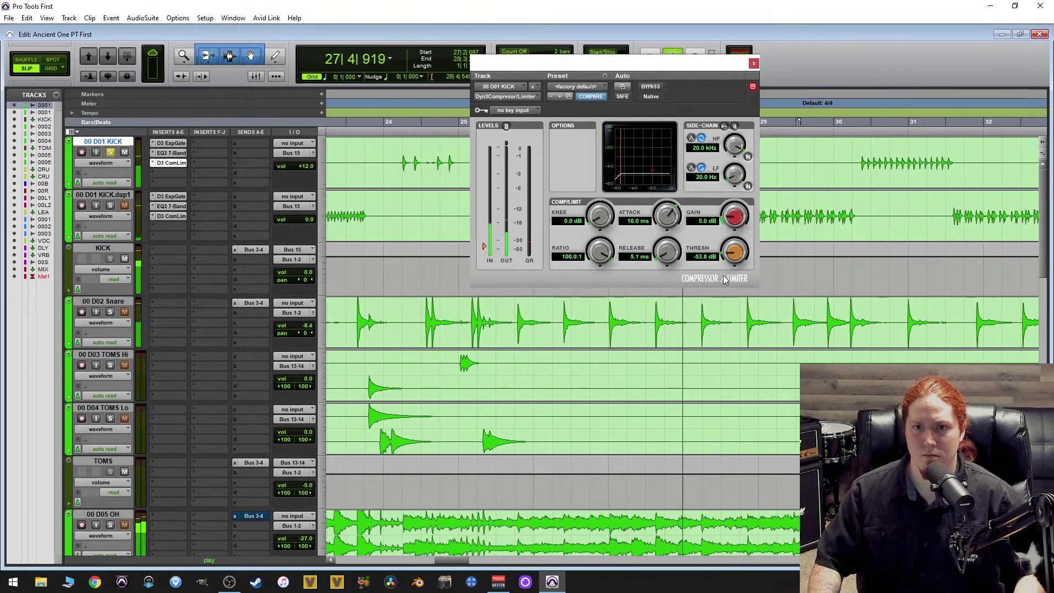
Set the 00 D01 KICK compressor's ratio to 2.0:1 and its threshold to -40.8 dB.
drag(599, 252, 549, 391)
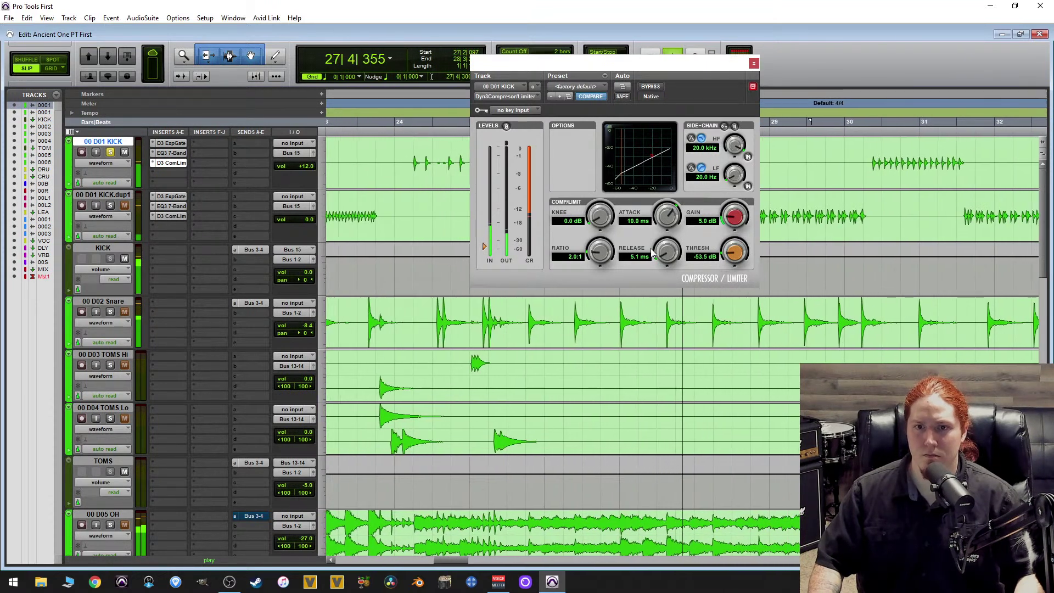
drag(738, 263, 737, 258)
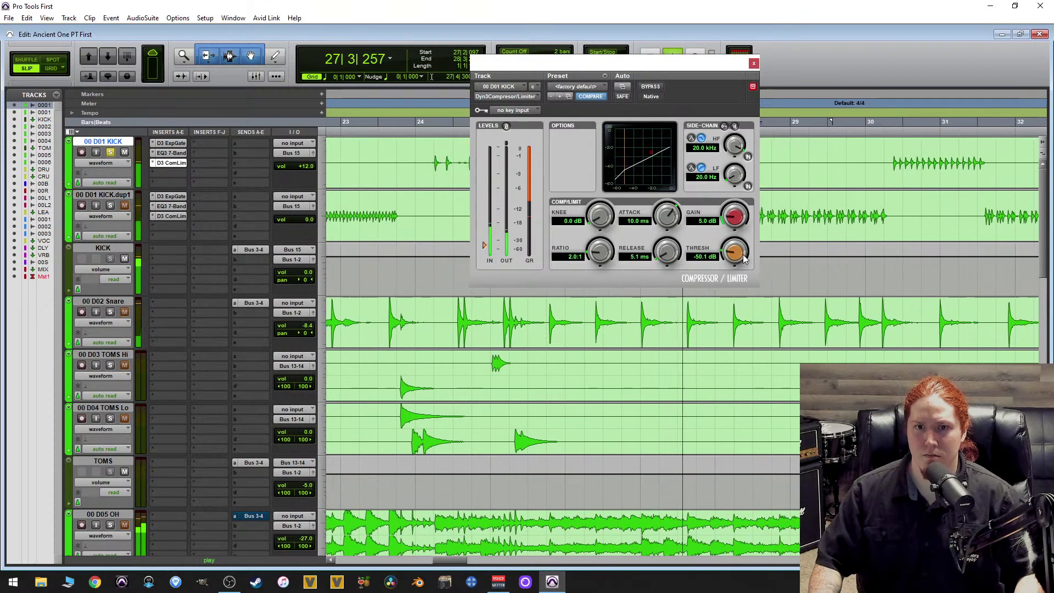
drag(605, 261, 609, 265)
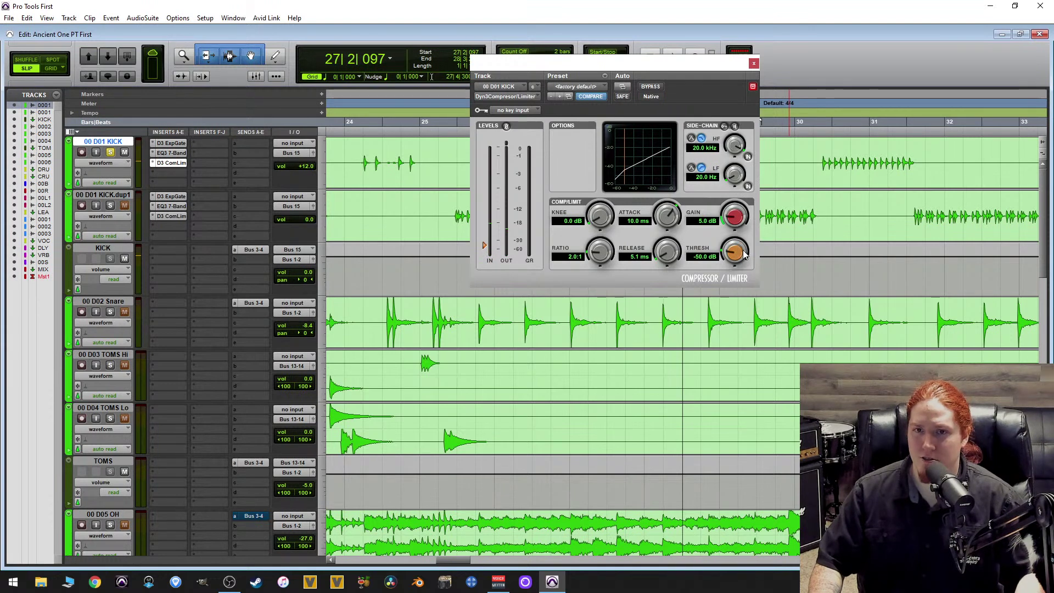
mouse_move(739, 253)
mouse_down()
mouse_move(729, 255)
mouse_move(738, 256)
mouse_move(752, 218)
mouse_move(729, 264)
mouse_up()
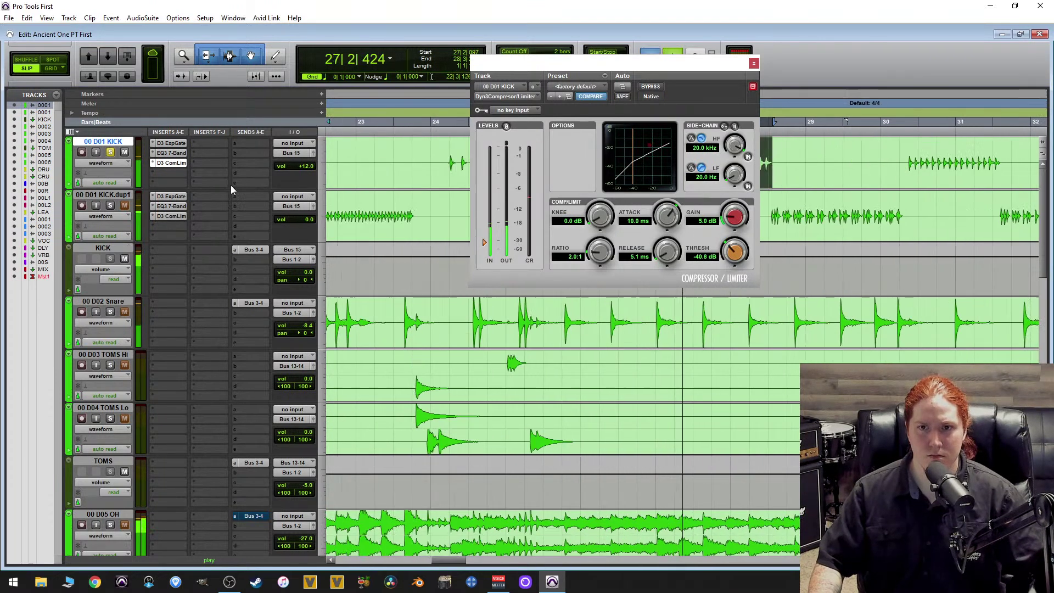
Play both soloed kick tracks from 28|1|493, keeping the compressor window clear of the track controls.
key(space)
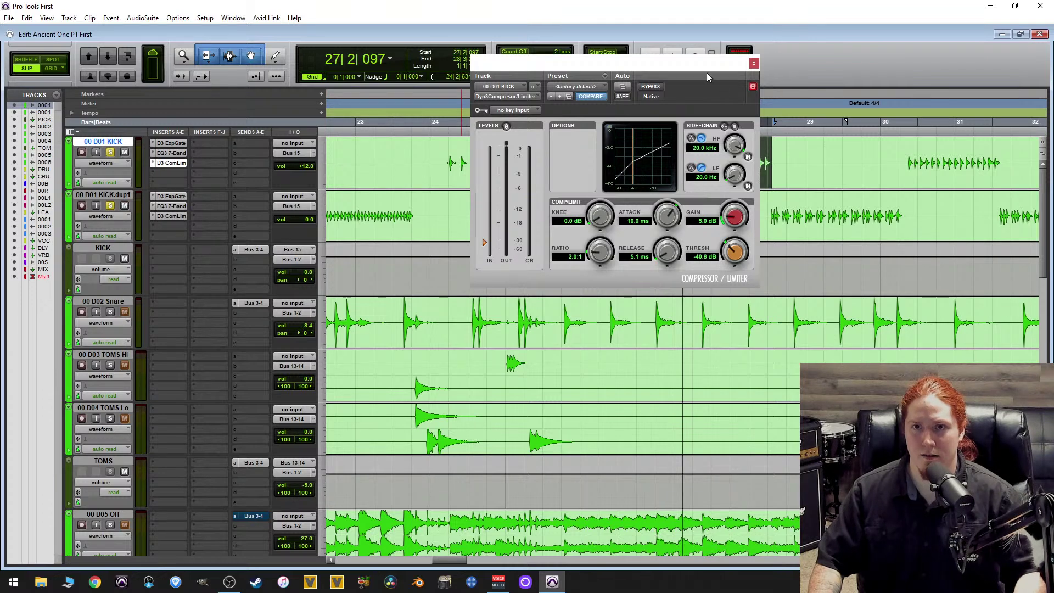
drag(702, 65, 330, 146)
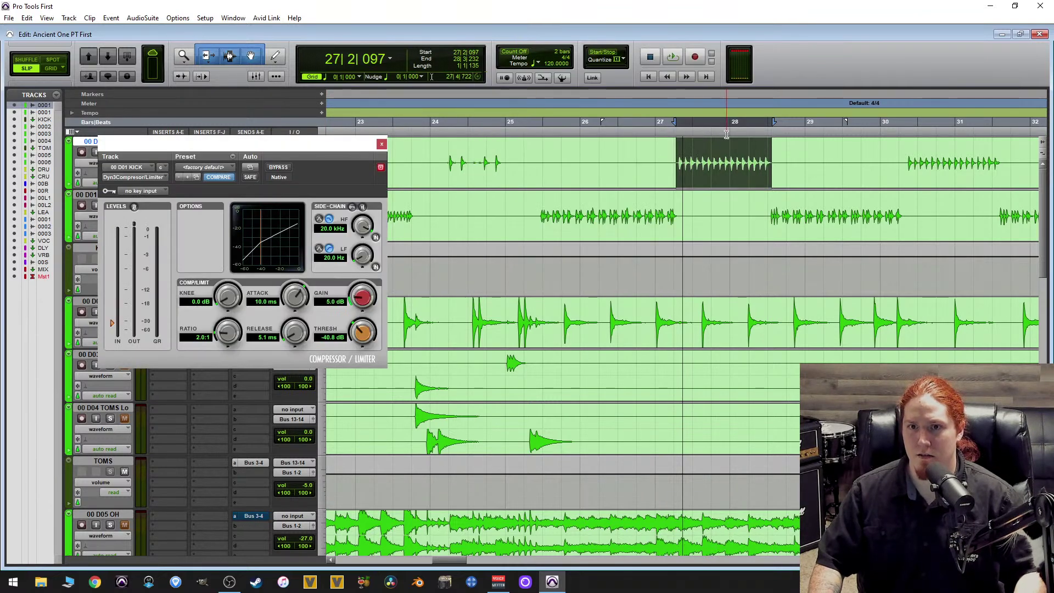
click(740, 162)
key(space)
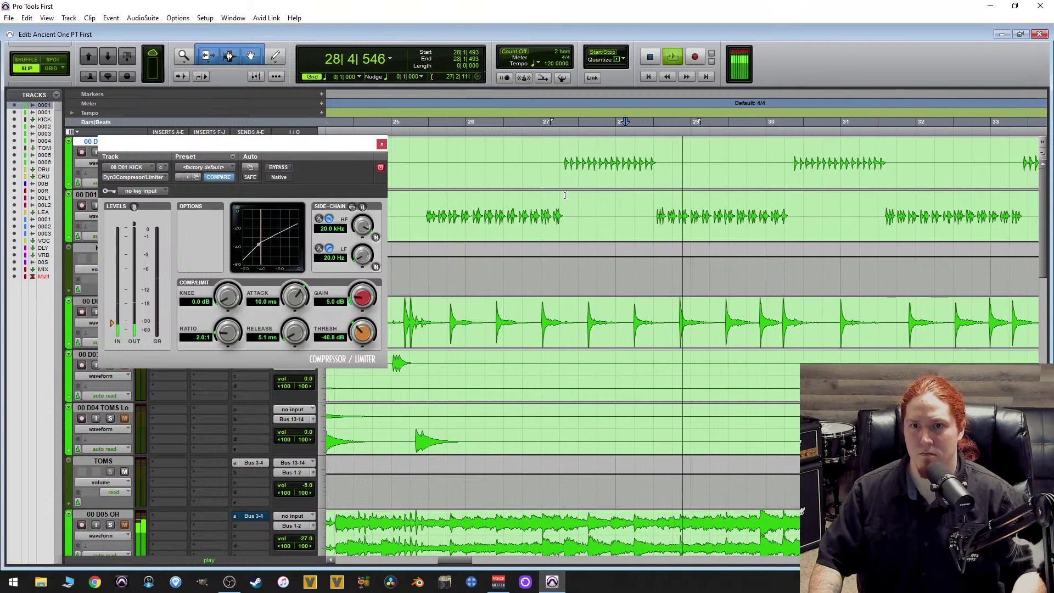
drag(350, 147, 508, 153)
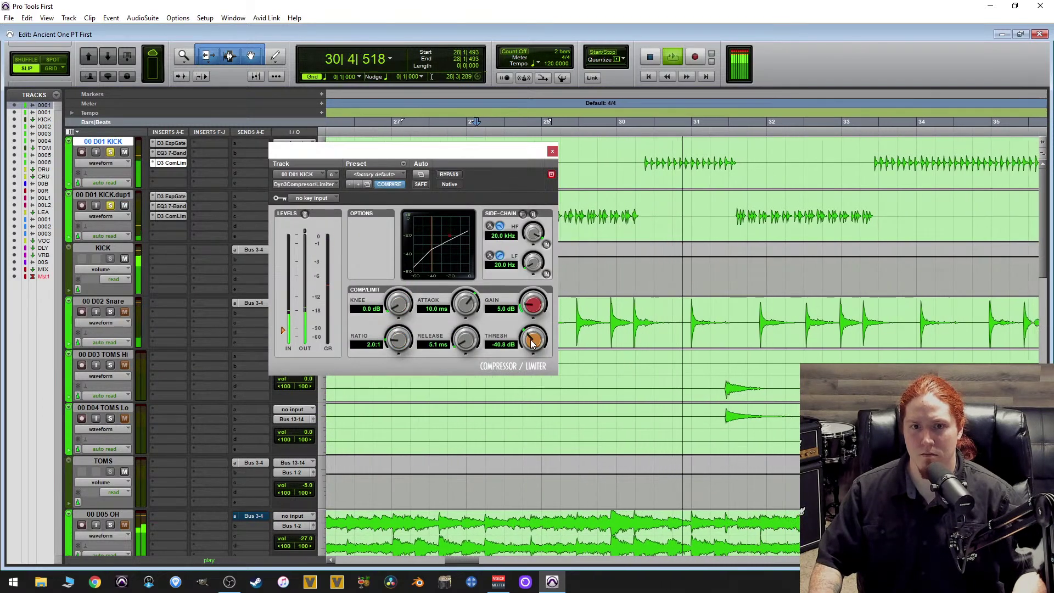
Set the 00 D01 KICK compressor's threshold to -40.0 dB and gain to 1.5 dB while replaying from 28|1|493.
drag(532, 342, 527, 326)
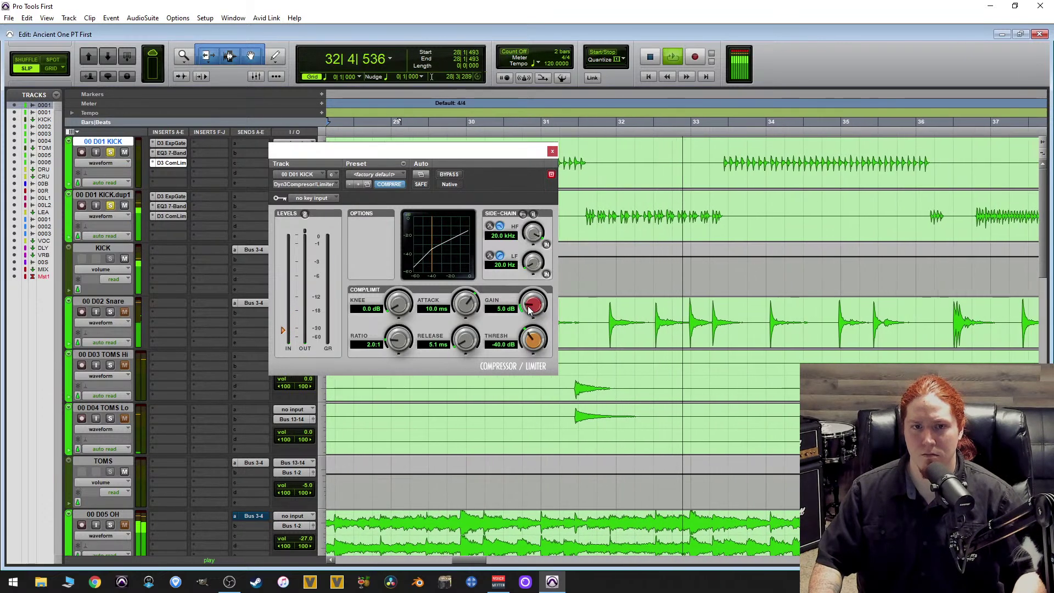
drag(528, 305, 527, 341)
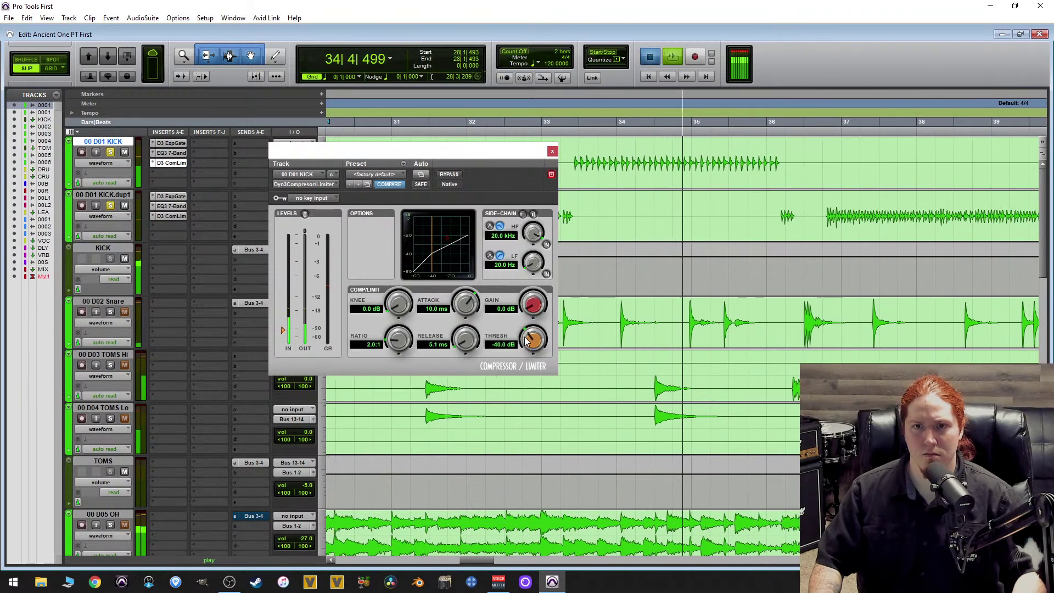
key(space)
key(space)
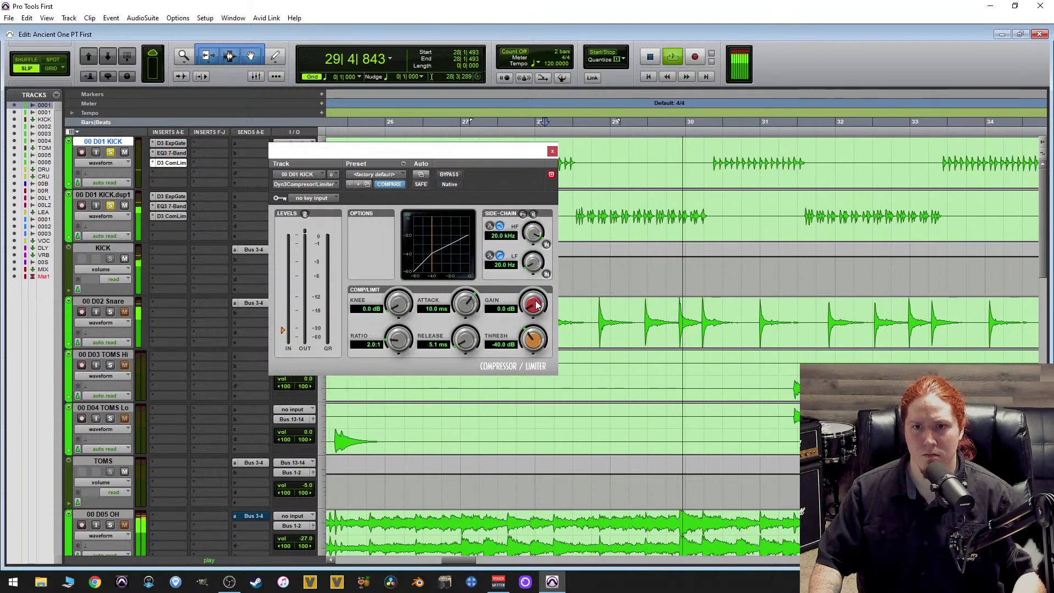
drag(537, 306, 541, 303)
key(space)
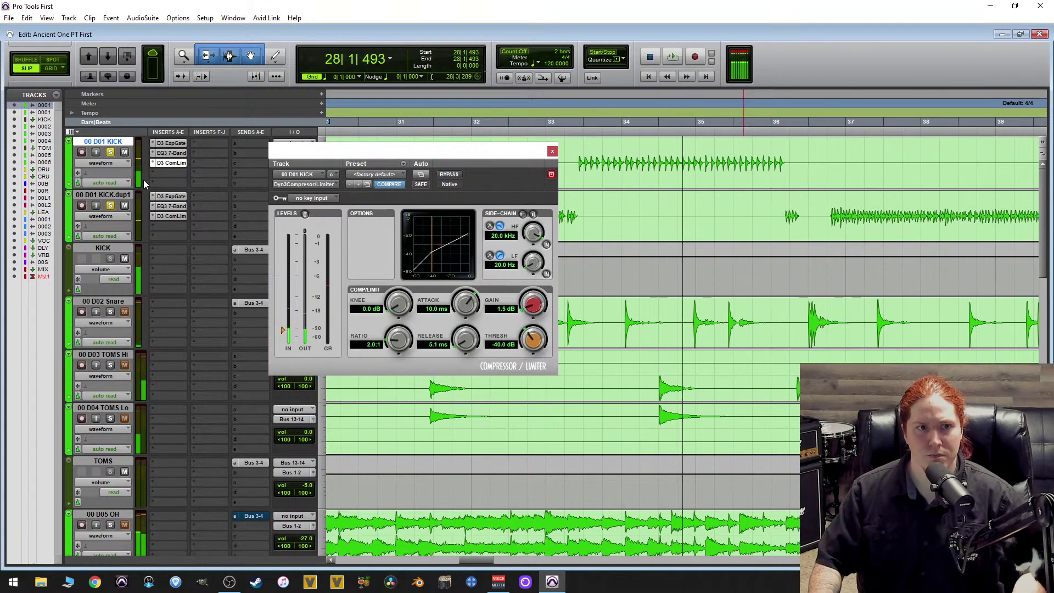
Select the 00 D01 KICK passage from 33|2|498 to 36|1|598, then 36|3|928 to 37|1|498 across both kick tracks.
drag(574, 163, 782, 161)
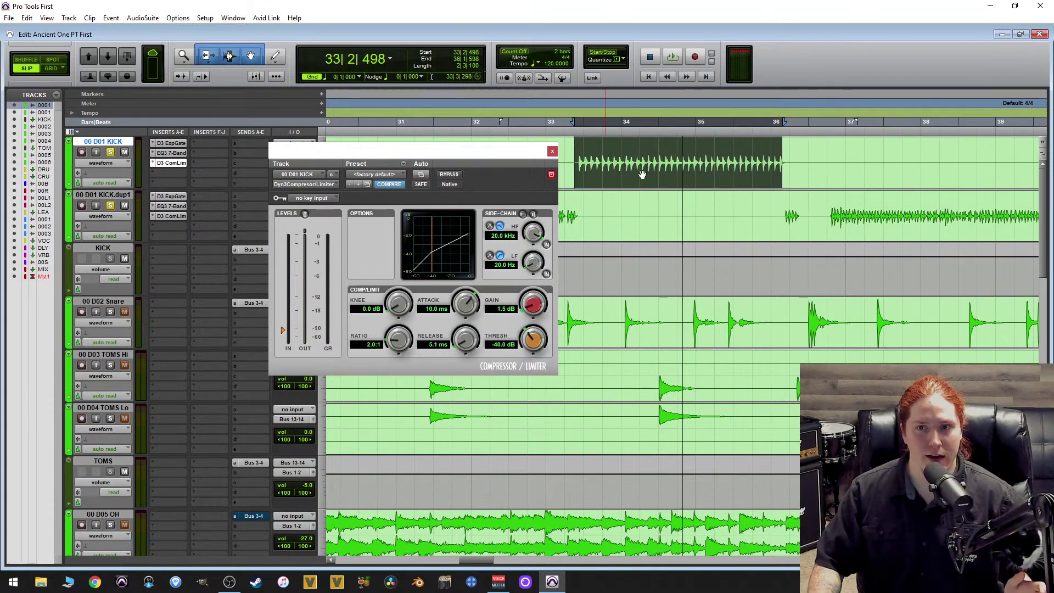
drag(826, 215, 854, 215)
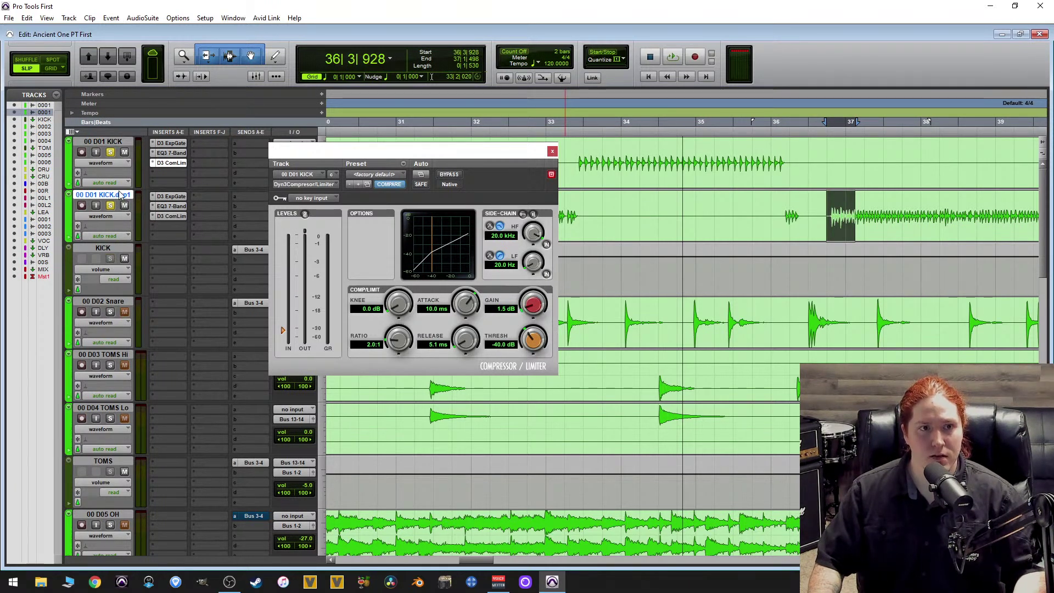
shift+click(105, 142)
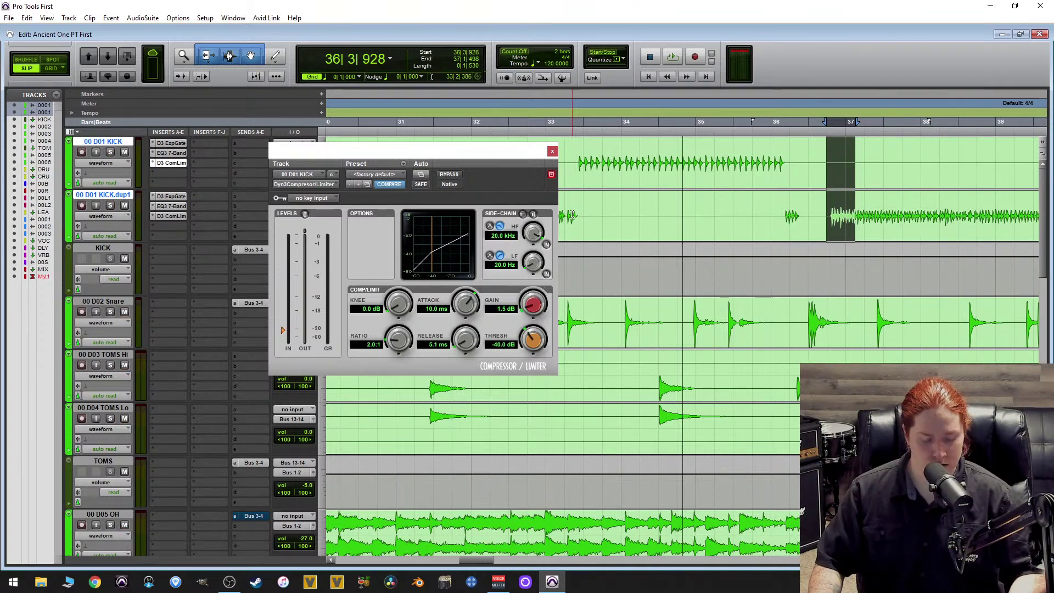
Play the song from 29|3|358 and close the 00 D01 KICK compressor.
key(ctrl+[)
key(ctrl+[)
click(586, 149)
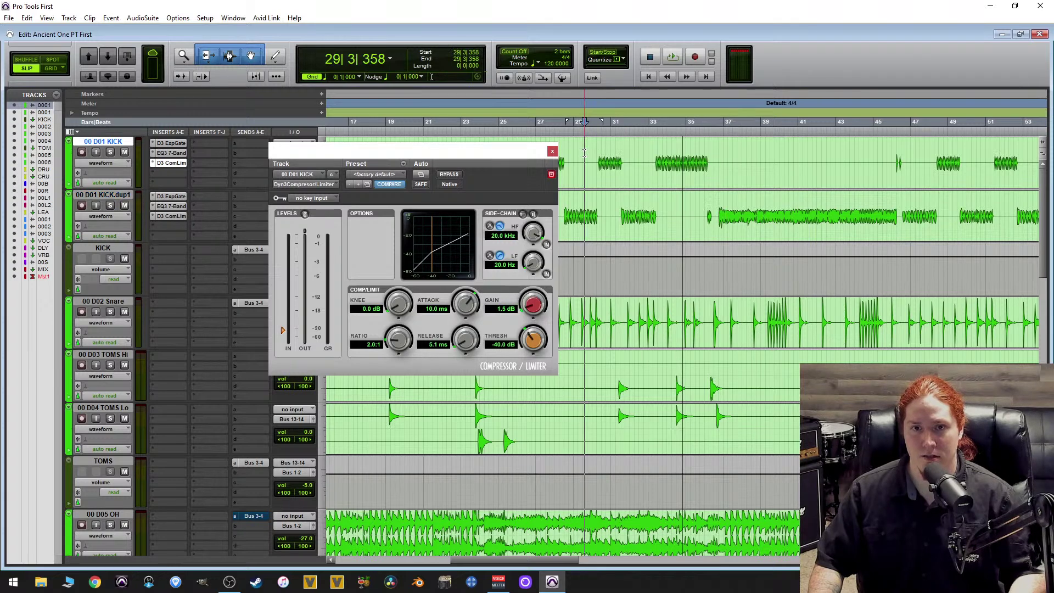
key(space)
key(ctrl+])
key(ctrl+])
key(ctrl+])
key(ctrl+])
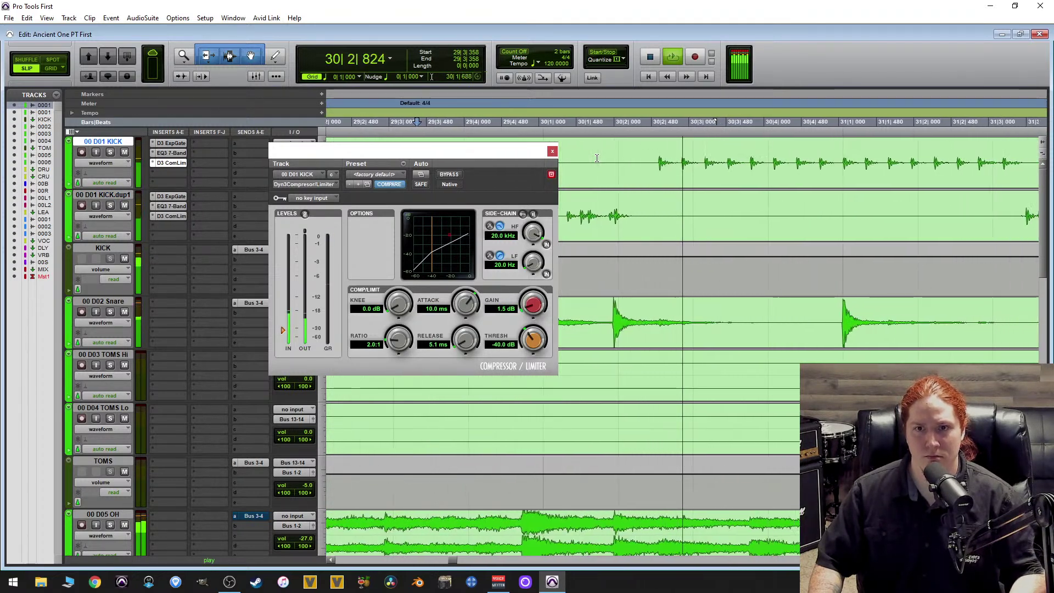
click(552, 151)
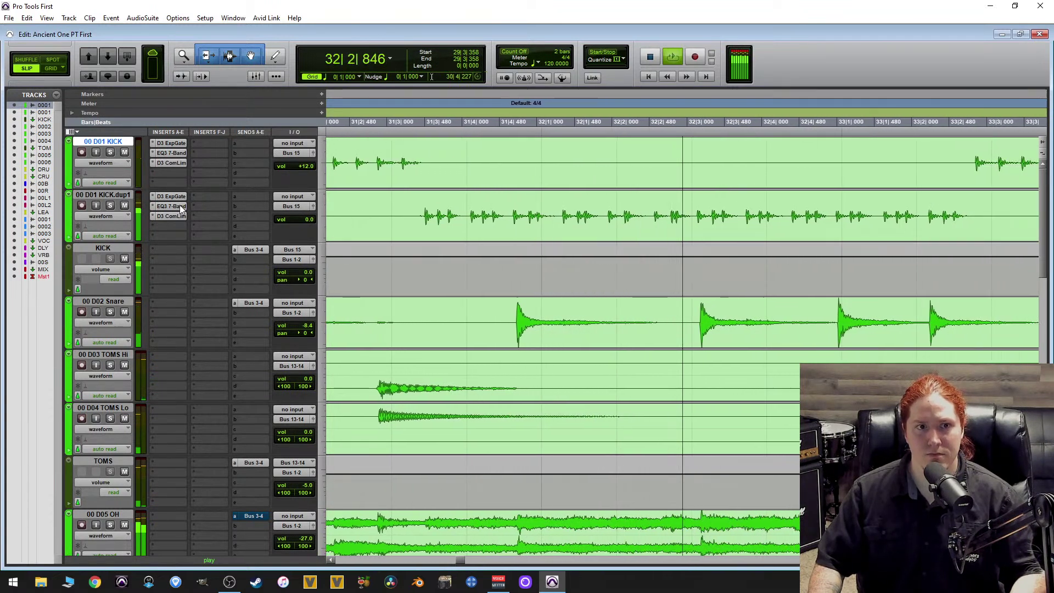
key(space)
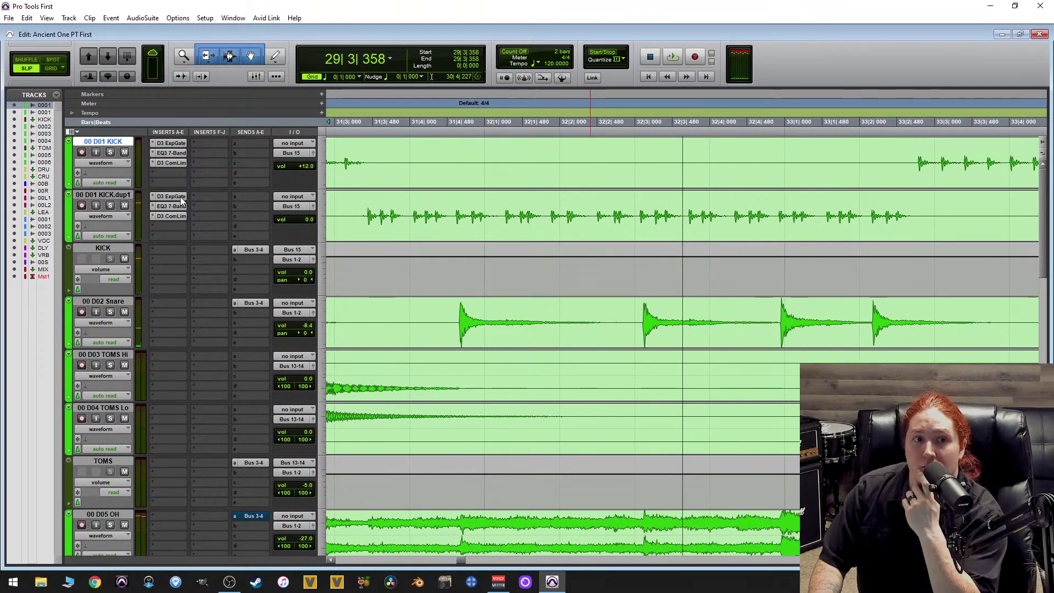
Set the HF gain to 10.0 dB and the HMF gain to 3.3 dB in the duplicate kick's EQ3 7-Band during playback.
click(169, 206)
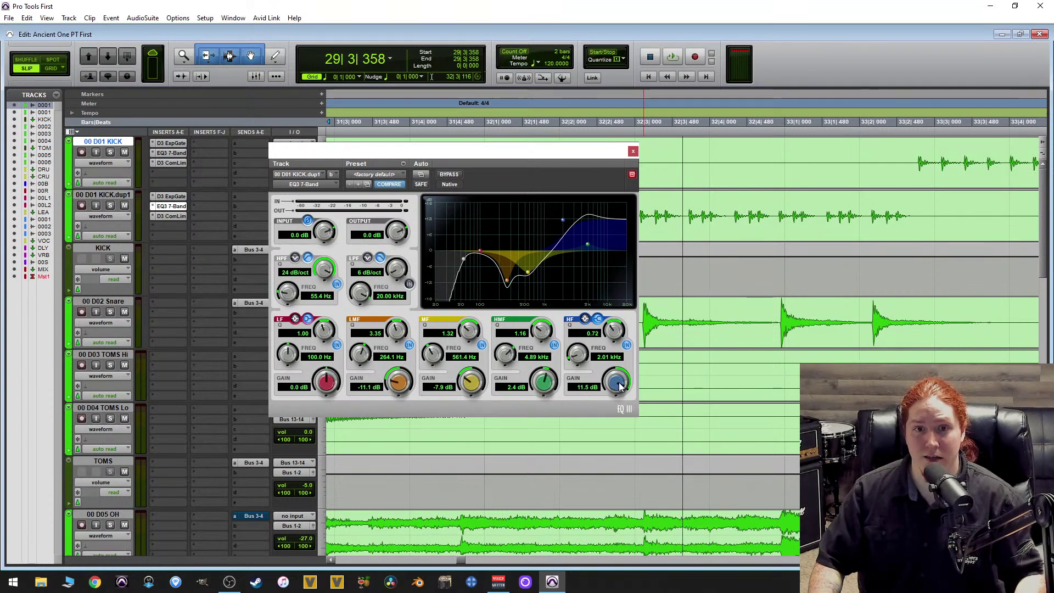
key(space)
drag(617, 388, 643, 405)
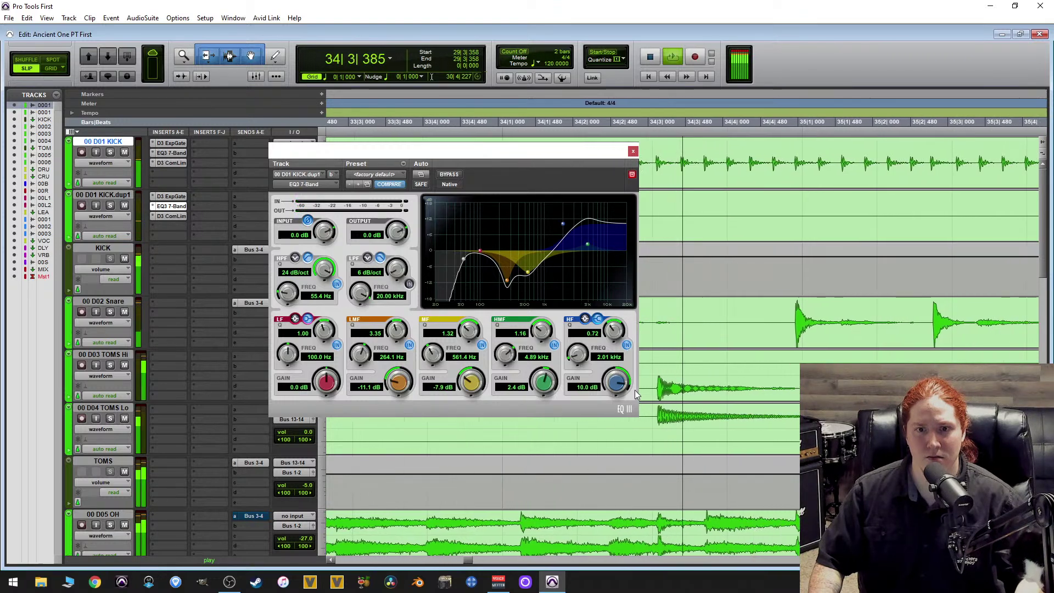
drag(543, 383, 560, 388)
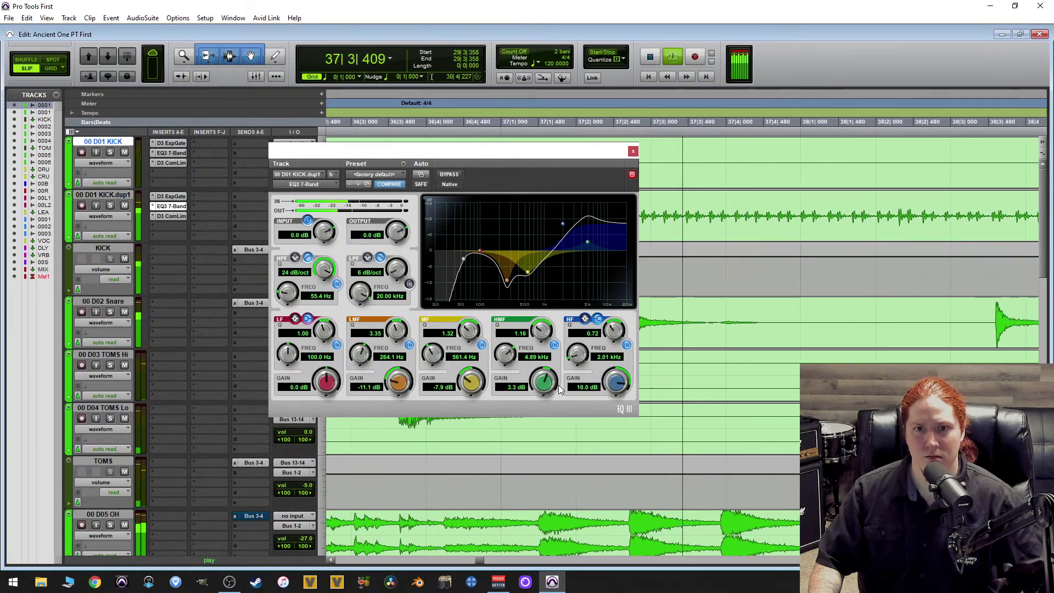
Close the duplicate kick's open EQ, stop playback, and add a second mono EQ3 7-Band after its compressor.
click(633, 151)
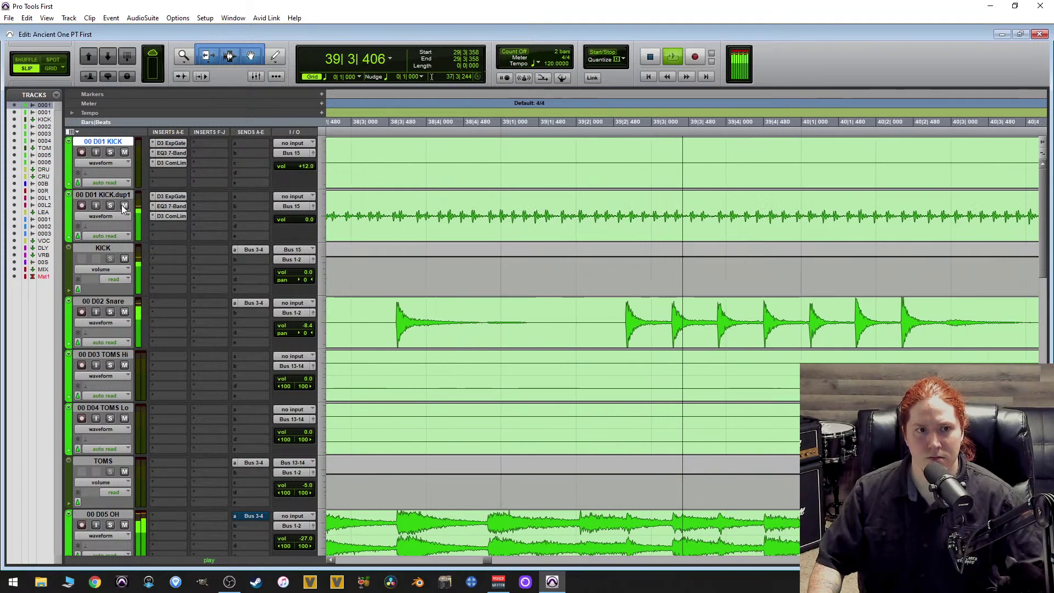
key(space)
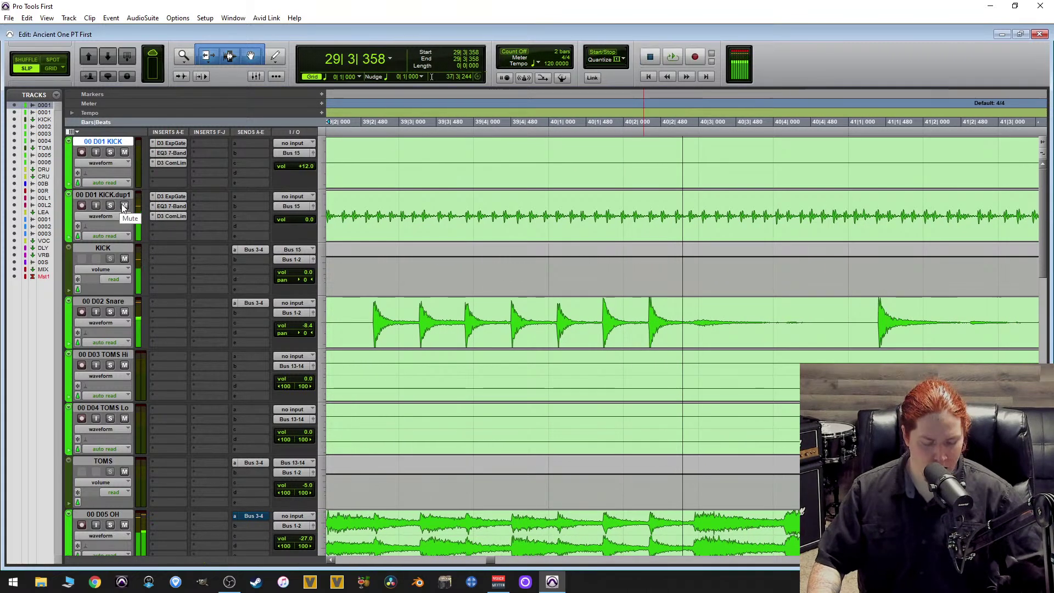
click(166, 226)
mouse_move(222, 258)
mouse_move(315, 256)
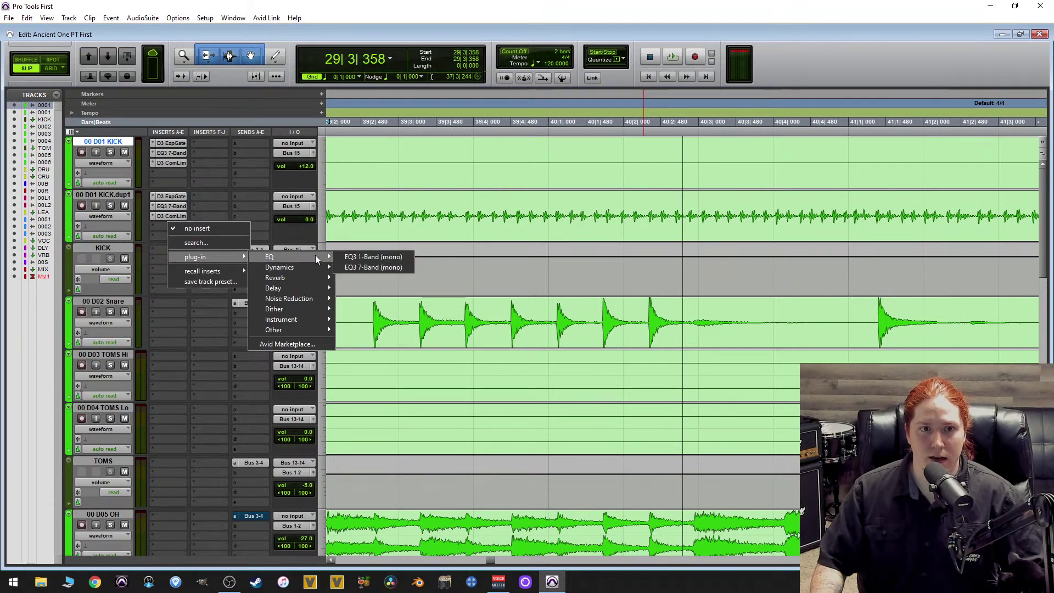
click(366, 268)
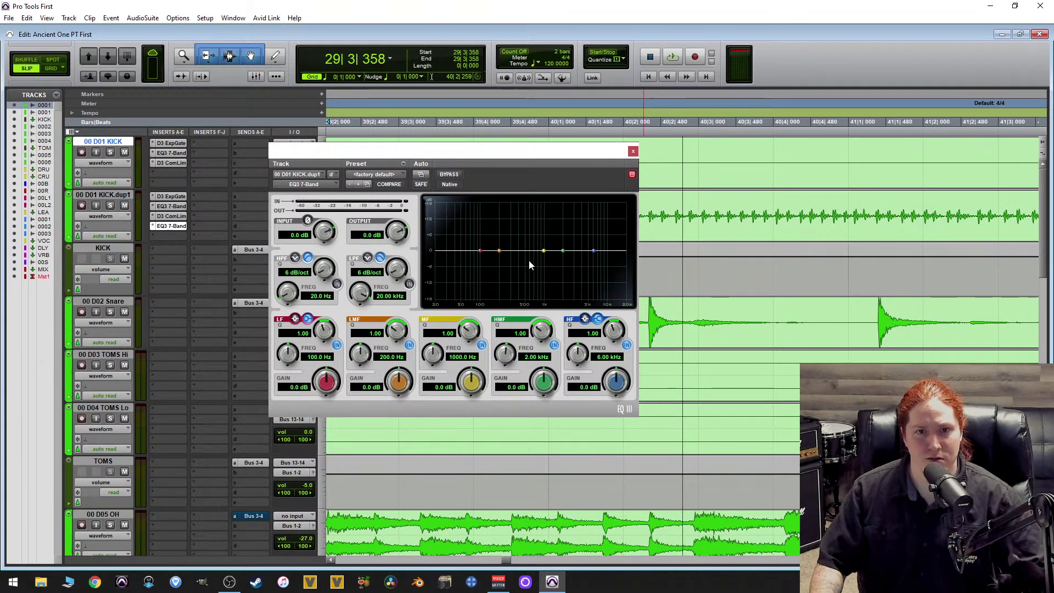
Solo 00 D01 KICK.dup1 and enable the new EQ's high-pass filter at 24 dB/oct, sweeping it to 85.5 Hz during playback.
click(110, 205)
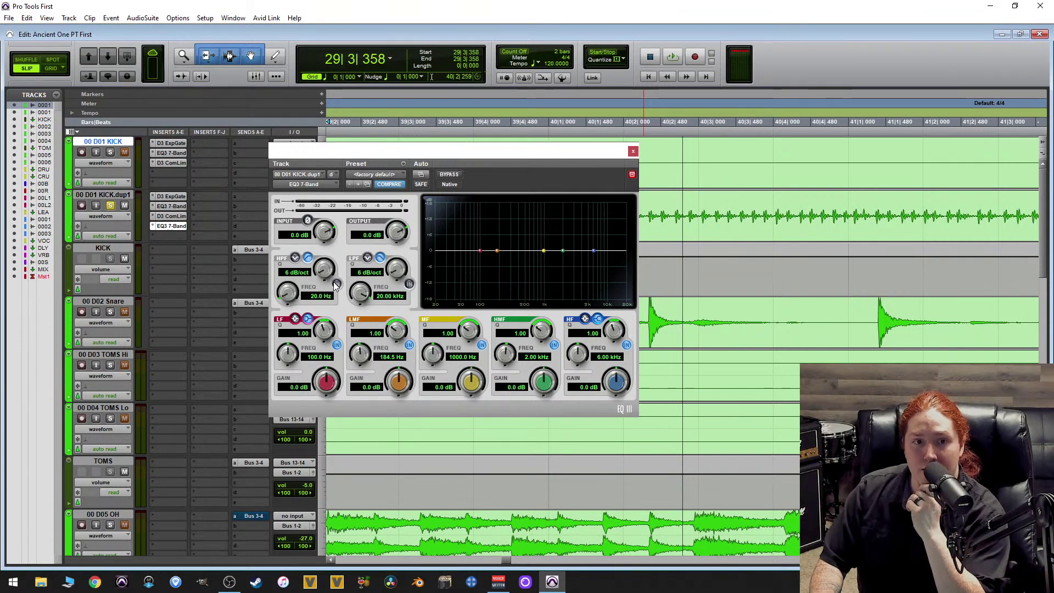
scroll(325, 268, up, 3)
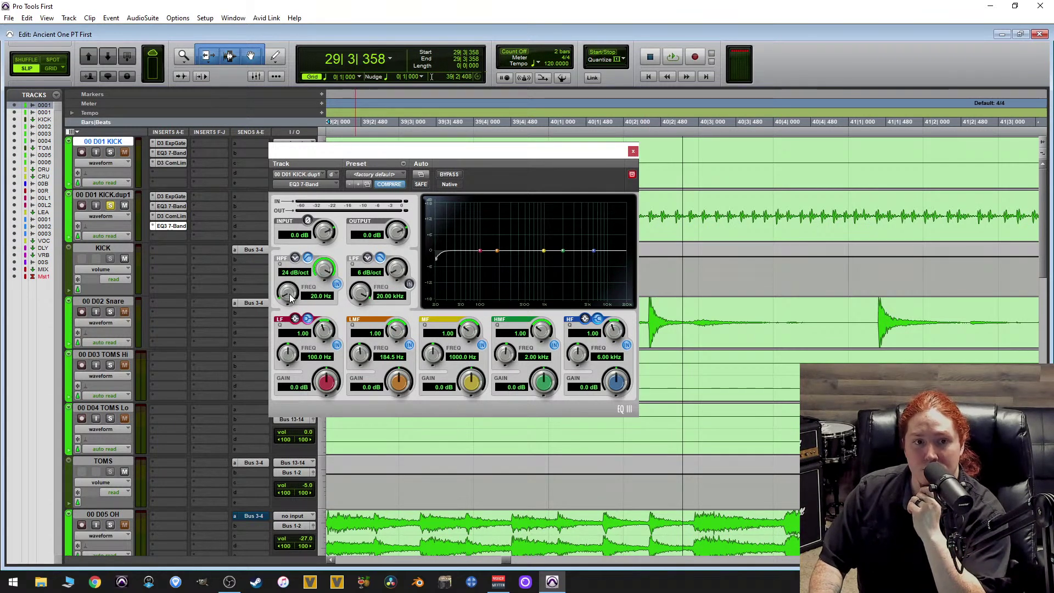
scroll(292, 295, up, 3)
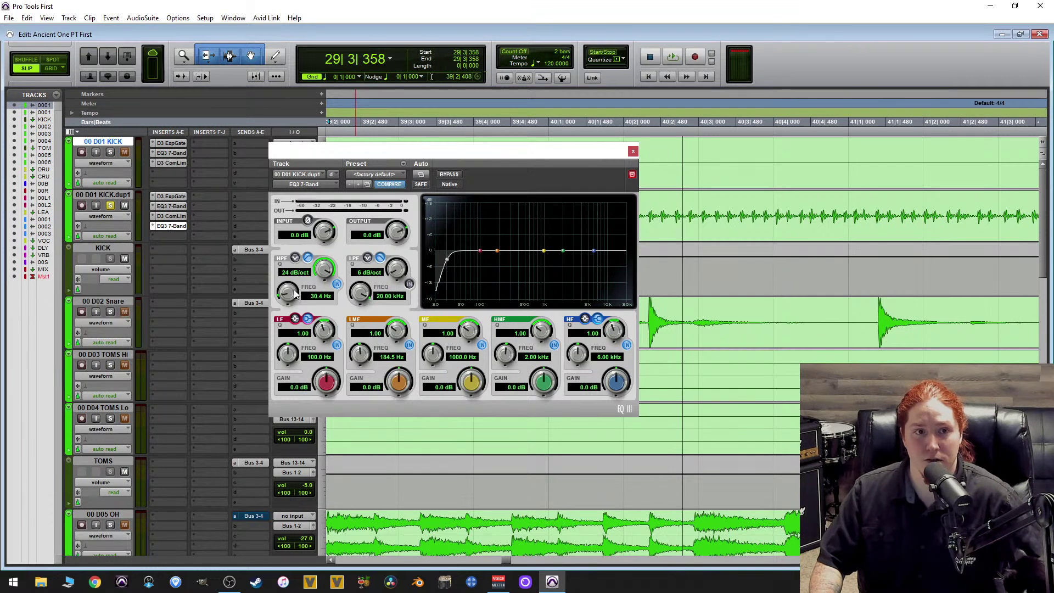
key(space)
scroll(289, 296, up, 5)
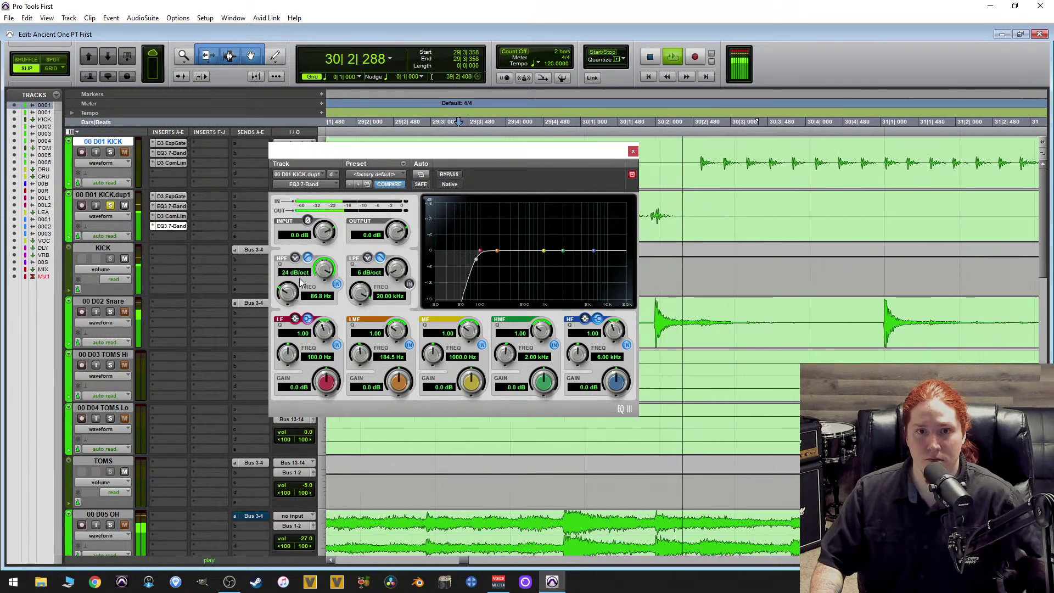
scroll(300, 283, down, 1)
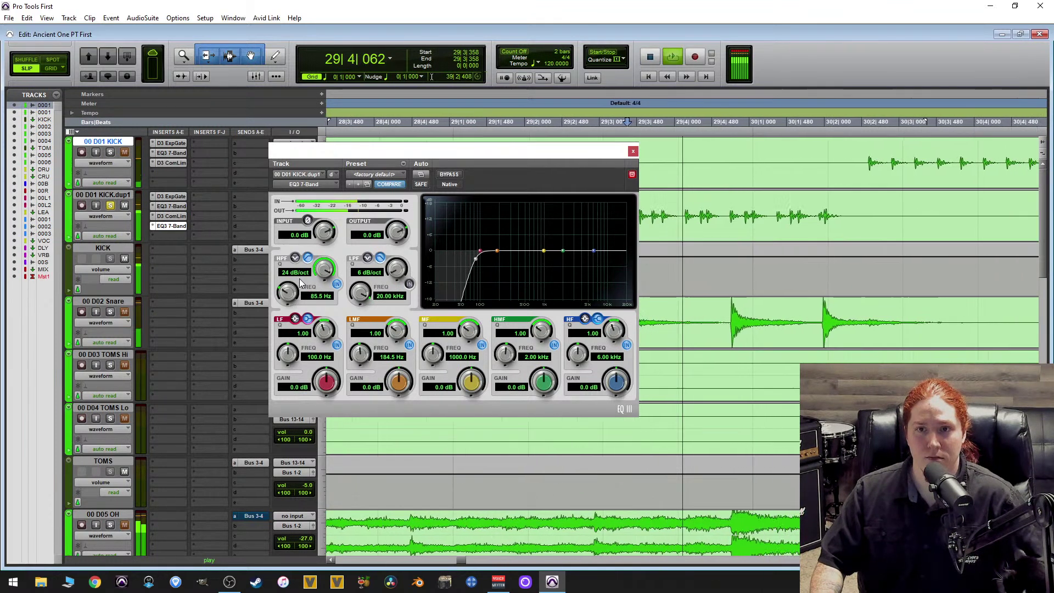
Stop playback, move the EQ window aside, and select the duplicate kick passage from 28|3|155 to 30|2|403.
key(space)
key(ctrl+bracketleft)
drag(492, 154, 331, 152)
key(ctrl+bracketleft)
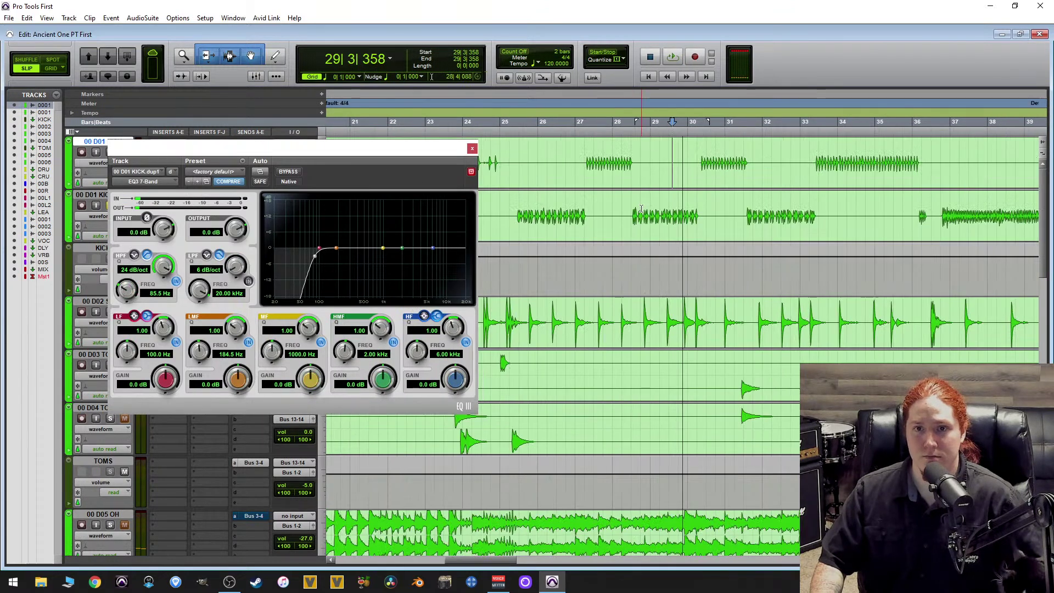
click(685, 220)
key(ctrl+bracketright)
drag(657, 213, 965, 231)
key(ctrl+bracketleft)
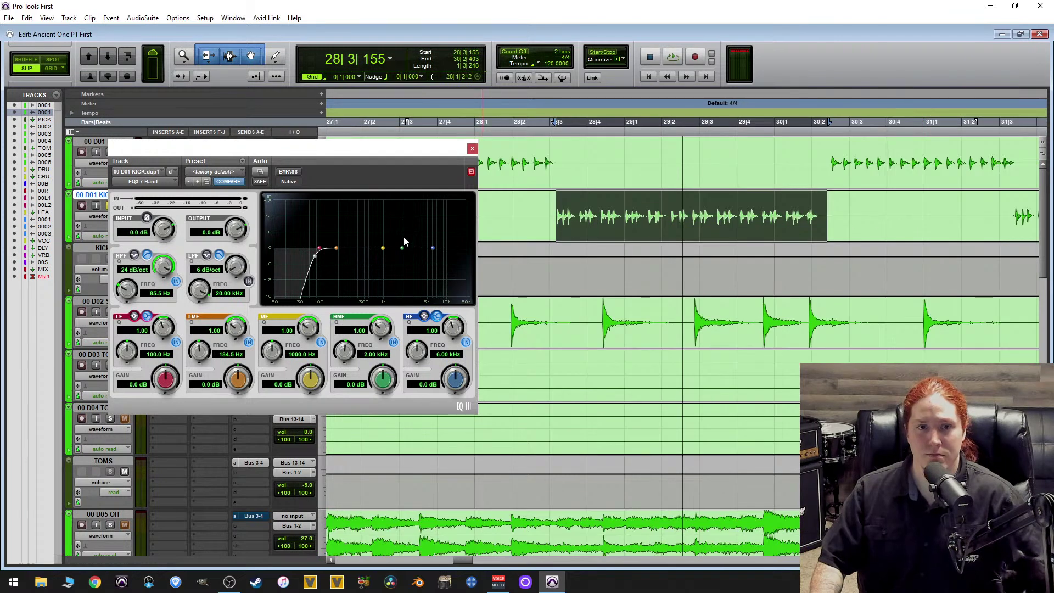
Set the high-pass frequency to 54.6 Hz while auditioning the selected passage, and move the EQ window off the track inserts.
key(space)
drag(132, 291, 94, 312)
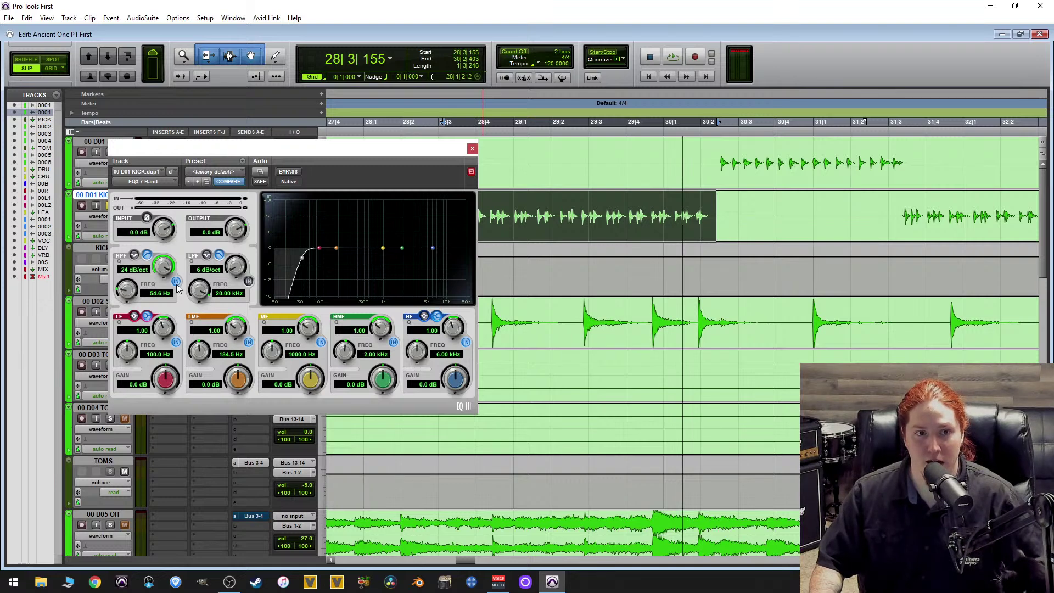
key(space)
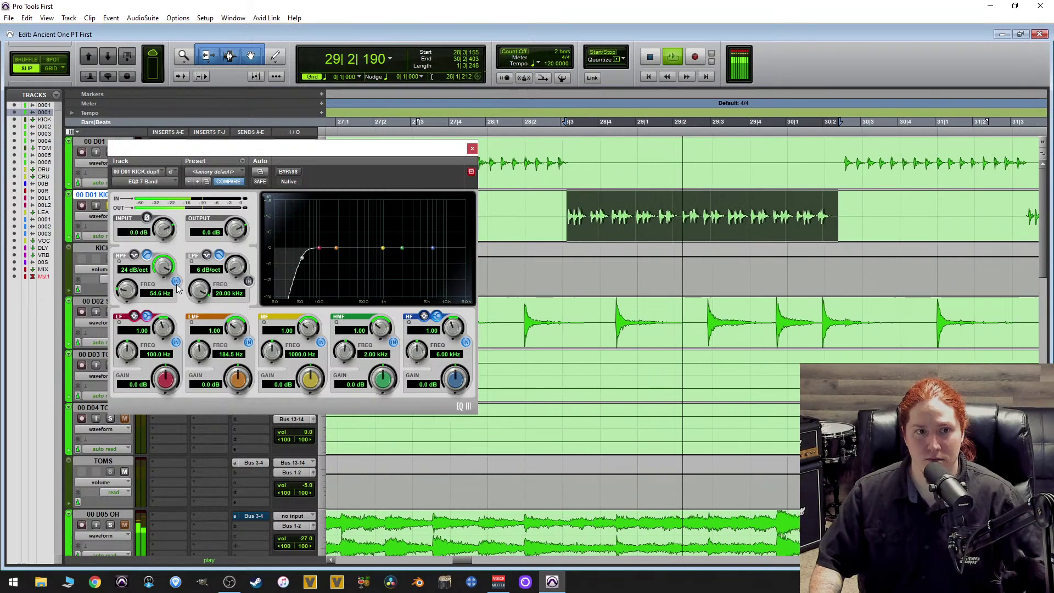
key(space)
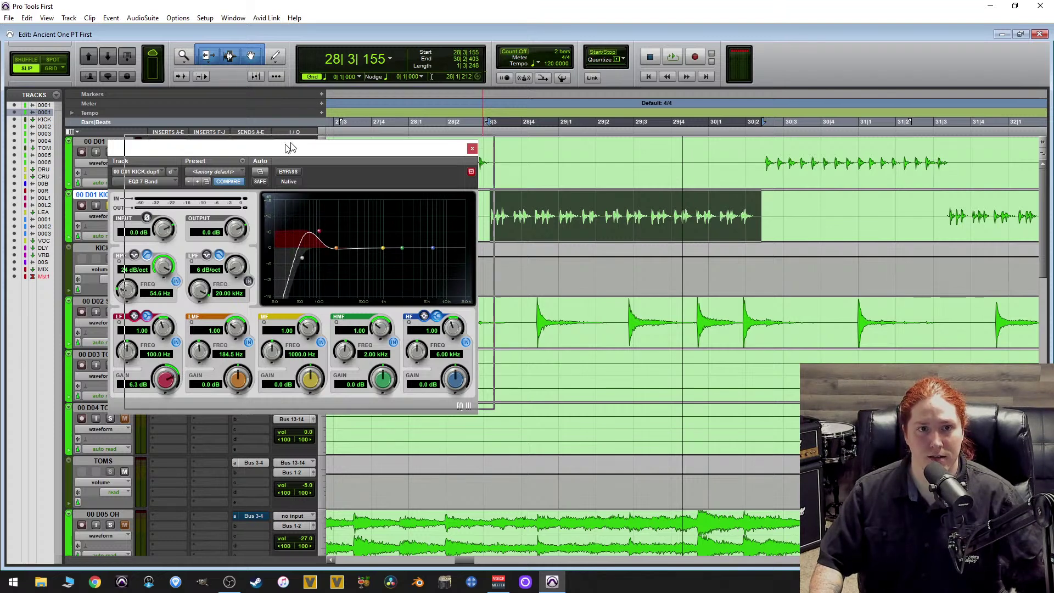
drag(262, 148, 342, 124)
Try an LF shelf boost of 5.2 dB at 115.6 Hz on the duplicate kick while playing the passage.
key(space)
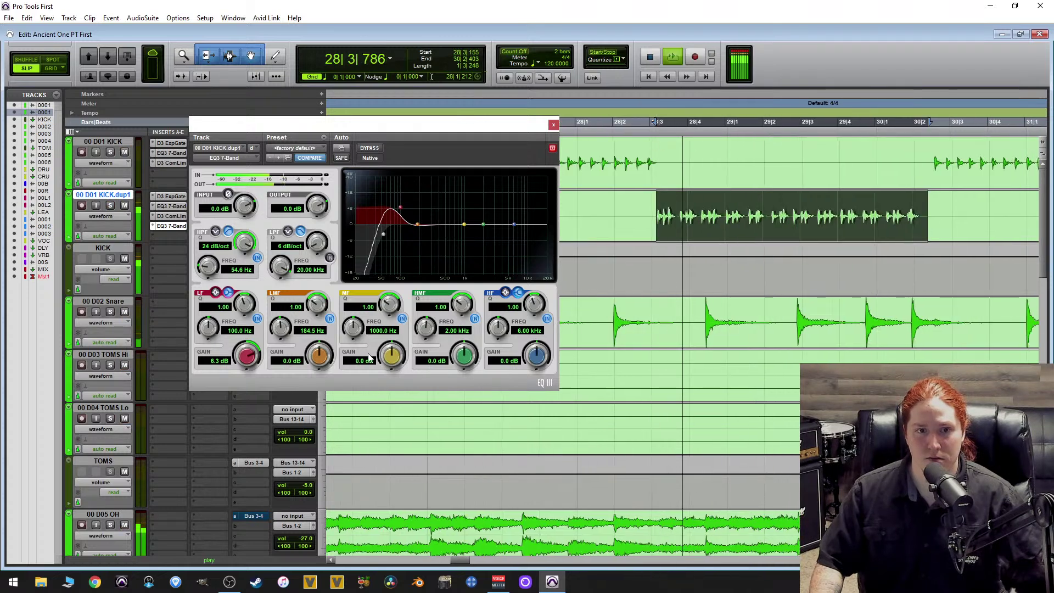
drag(248, 356, 213, 326)
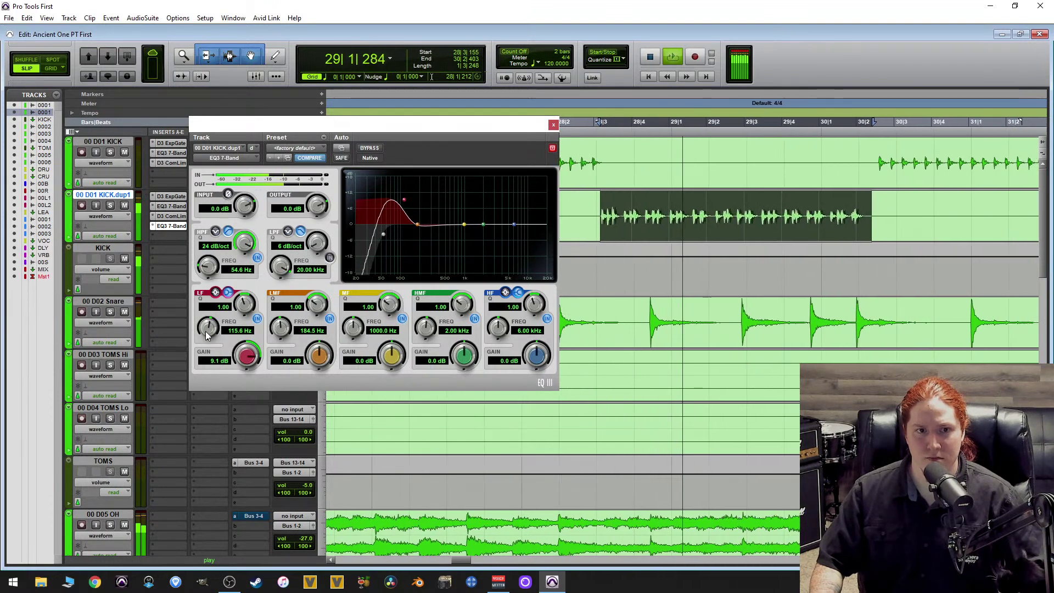
drag(253, 355, 239, 390)
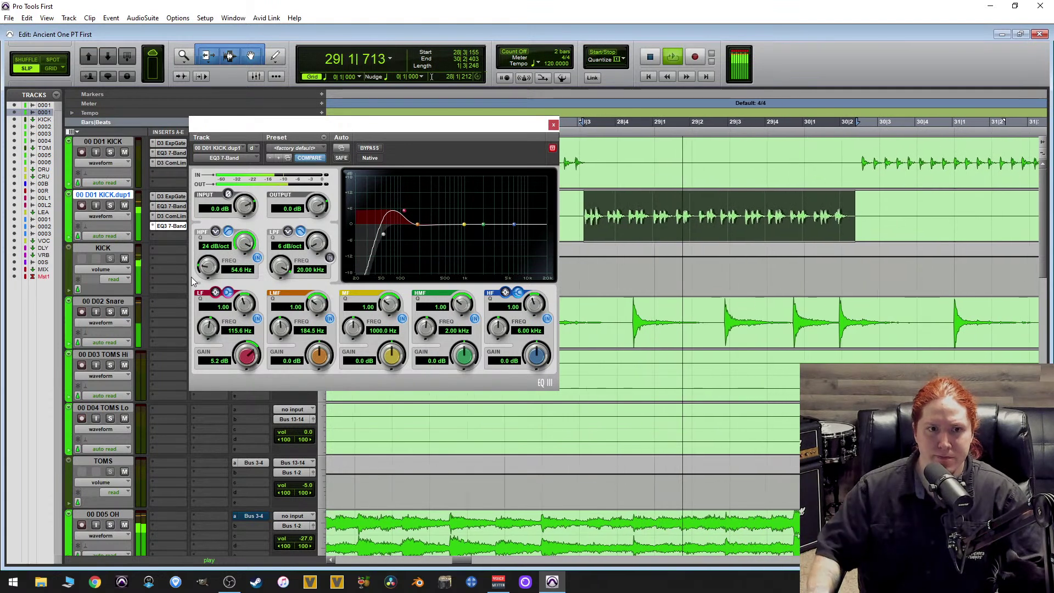
key(space)
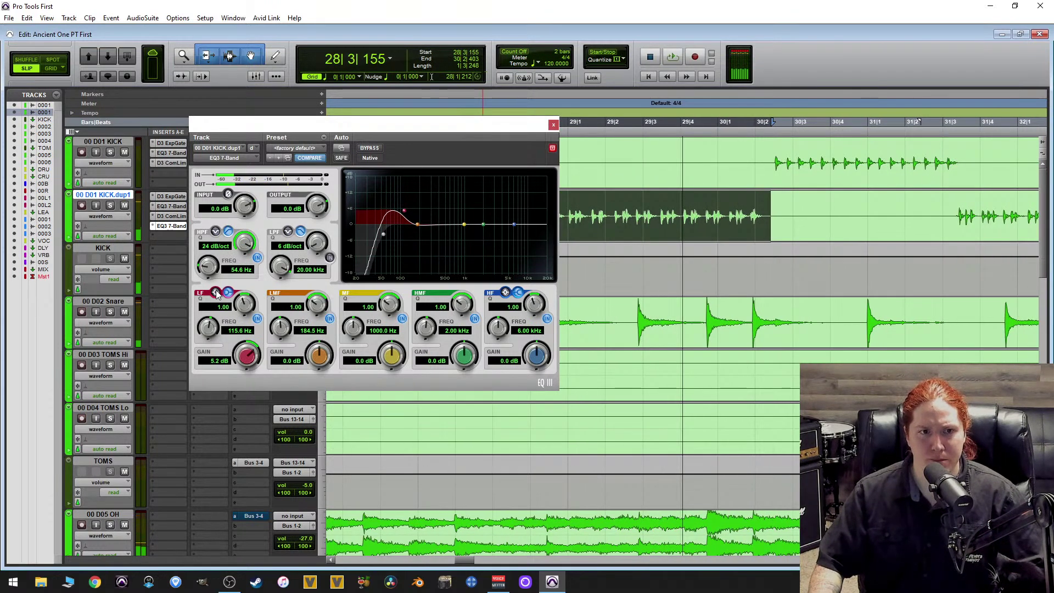
Switch the LF band to a peak filter with a Q of 2.82, and boost it 12.9 dB at 55.0 Hz during playback.
click(216, 293)
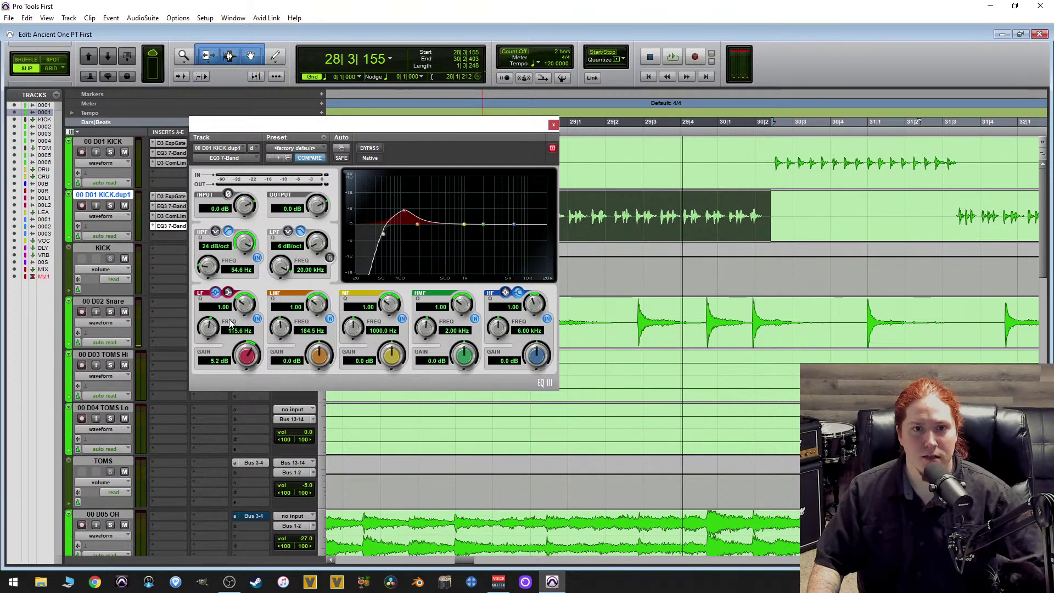
drag(245, 311, 252, 283)
key(space)
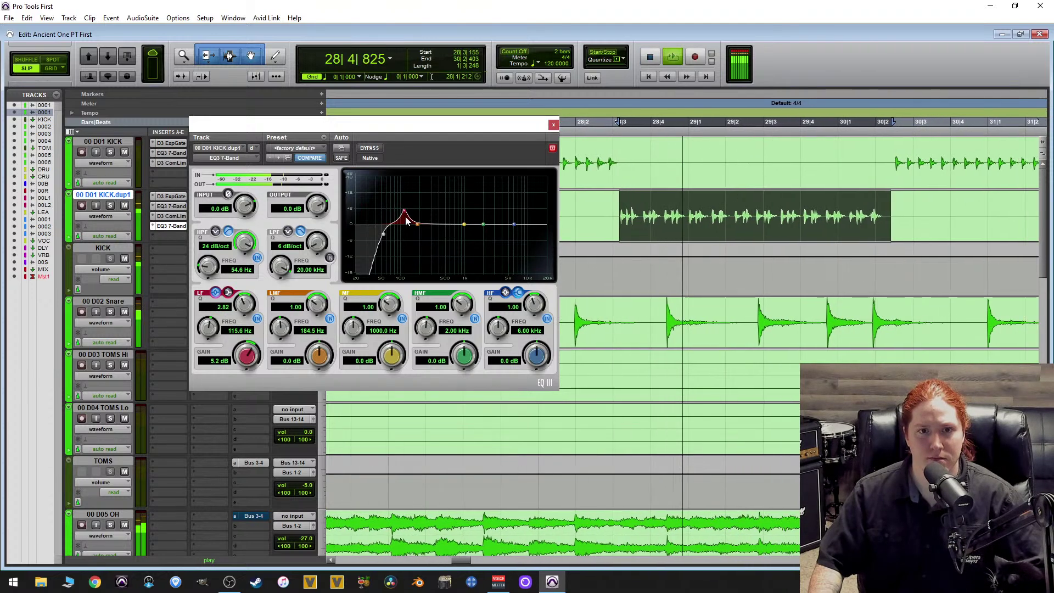
drag(407, 214, 384, 194)
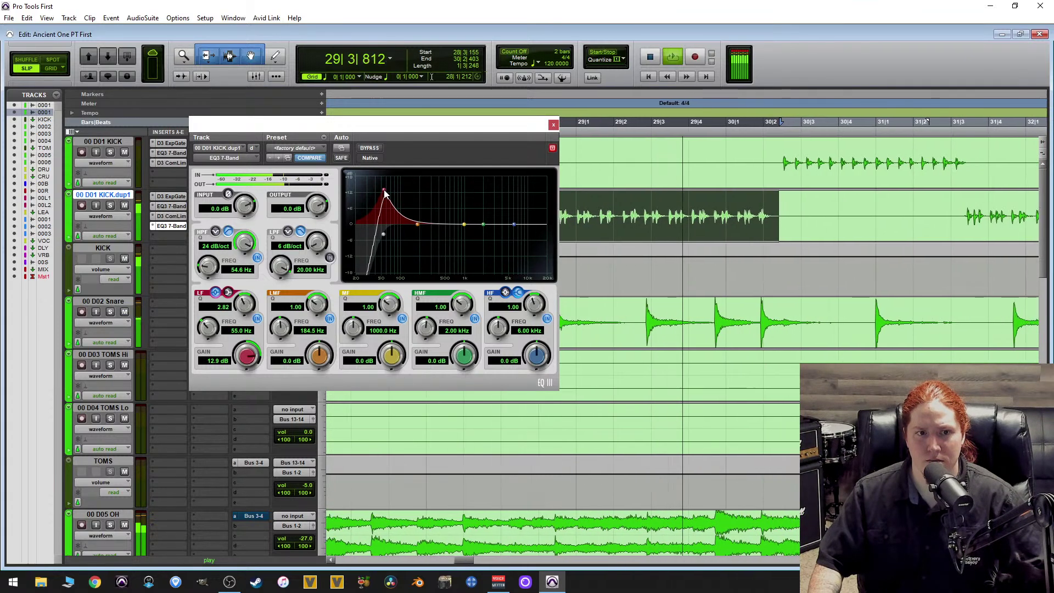
drag(385, 191, 385, 191)
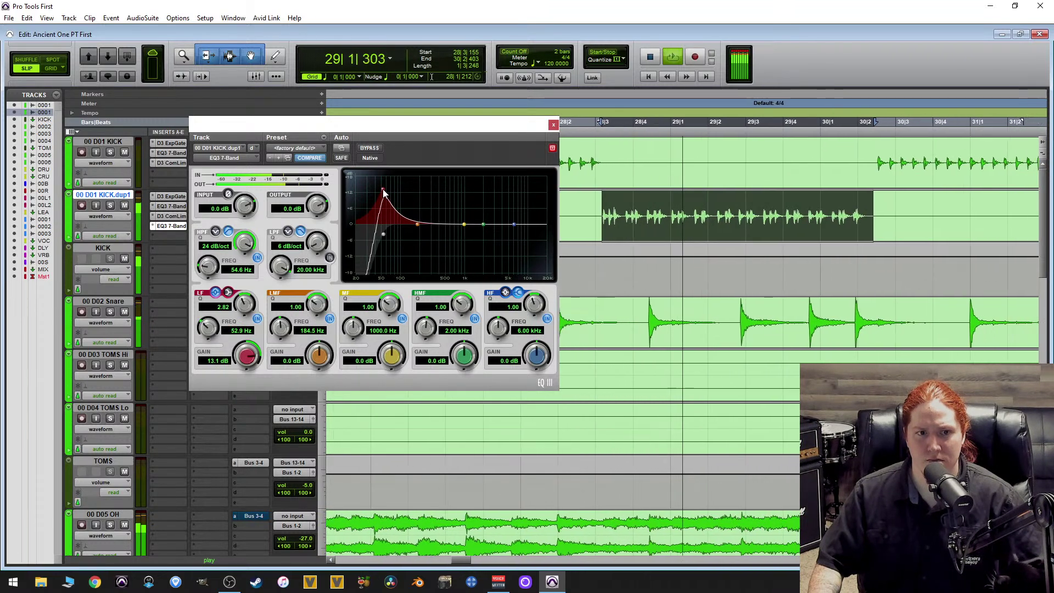
drag(385, 192, 386, 194)
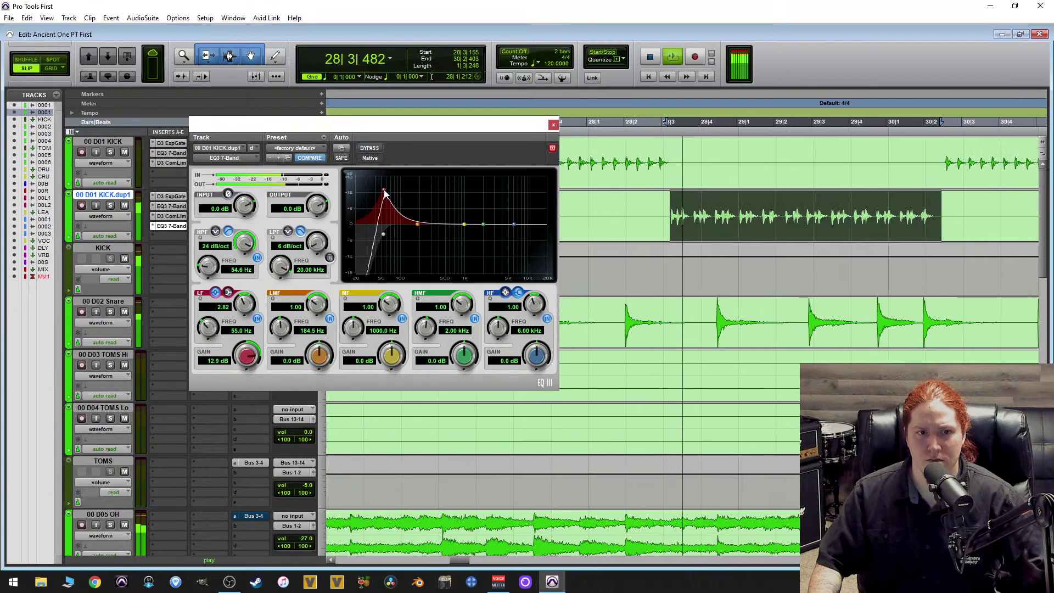
key(space)
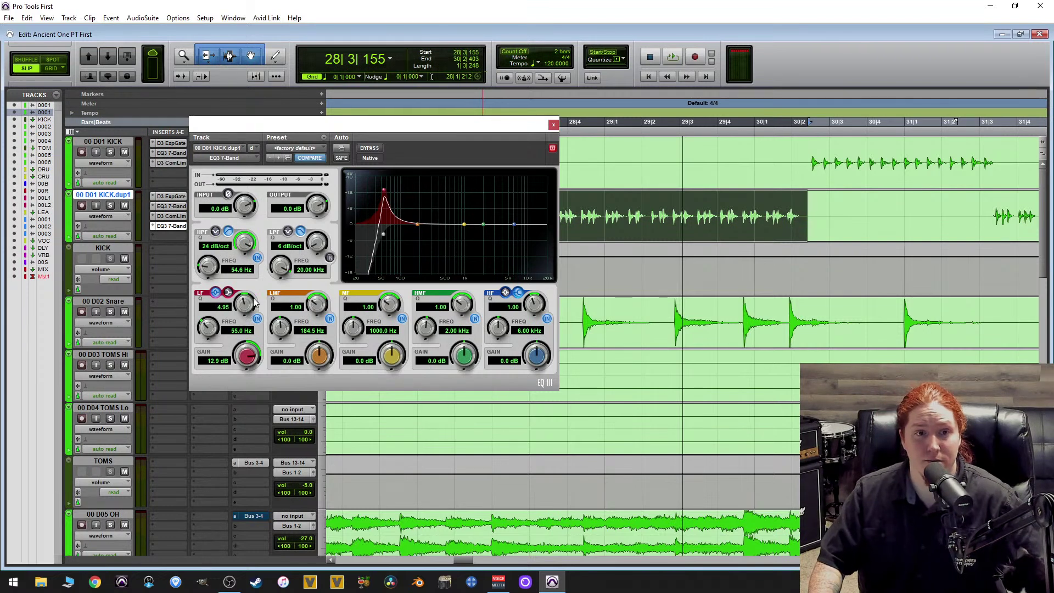
Narrow the LF peak to a Q of 4.95, auditioning a tighter Q of 6.68 during playback.
drag(244, 305, 255, 288)
key(space)
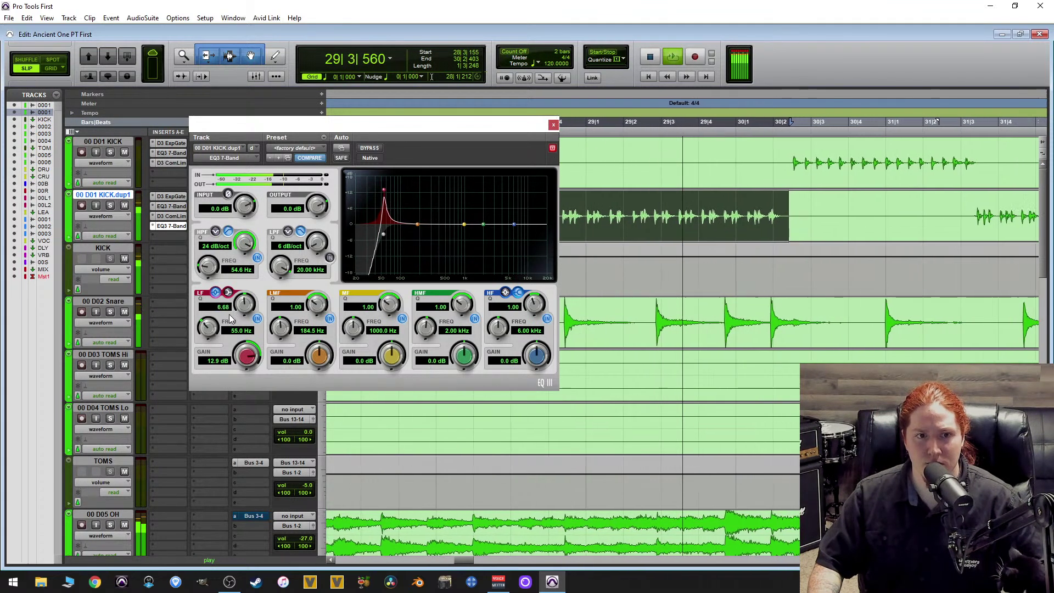
drag(229, 319, 221, 325)
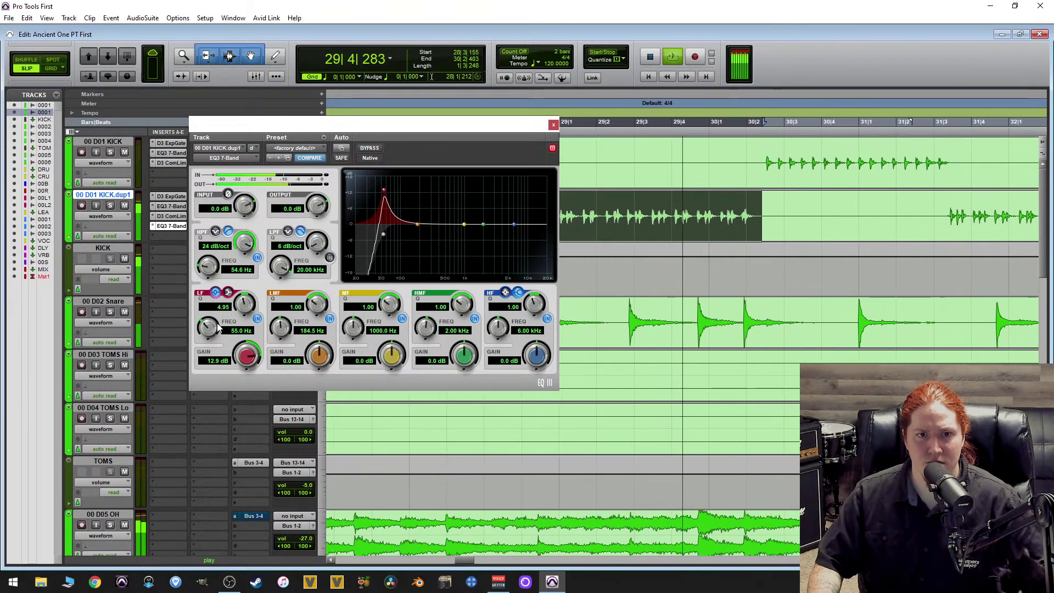
Reduce the LF peak's gain to 10.2 dB while auditioning the selected kick passage.
drag(248, 362, 233, 371)
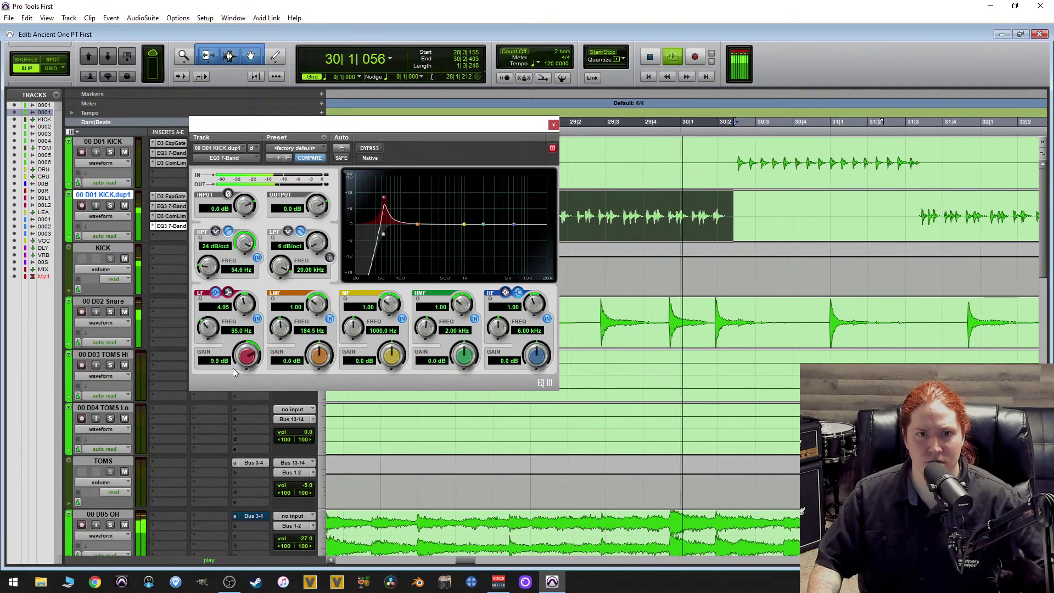
drag(236, 361, 236, 361)
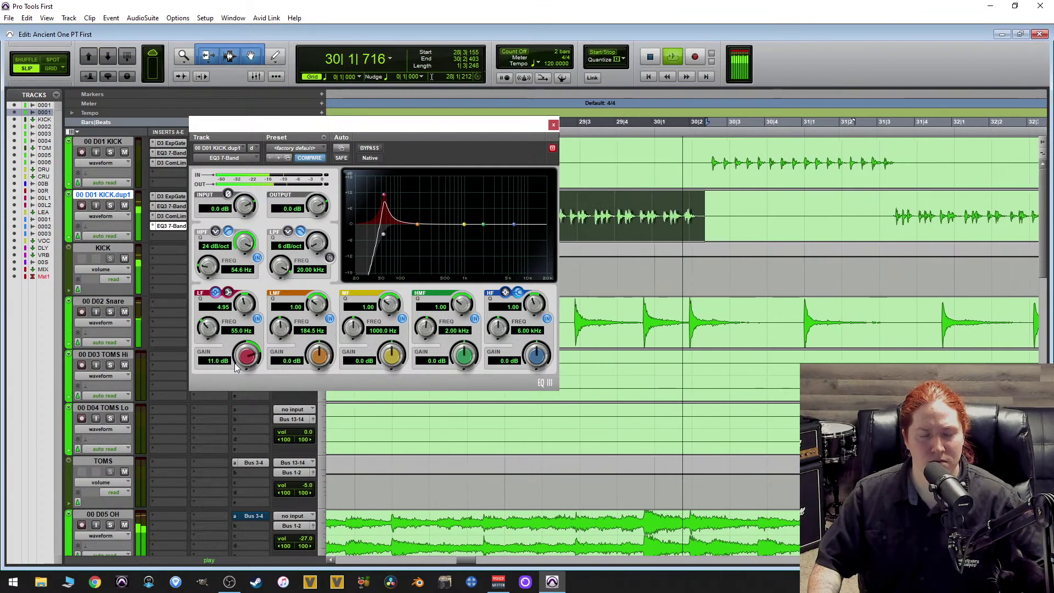
mouse_move(234, 365)
mouse_down()
mouse_move(213, 404)
mouse_move(229, 385)
mouse_up()
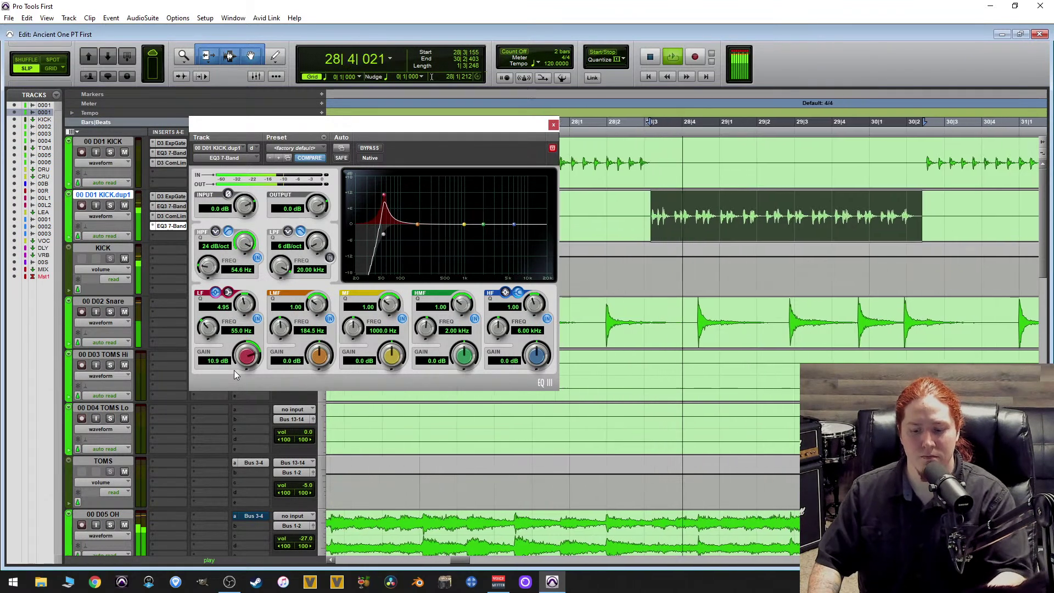
drag(234, 370, 228, 376)
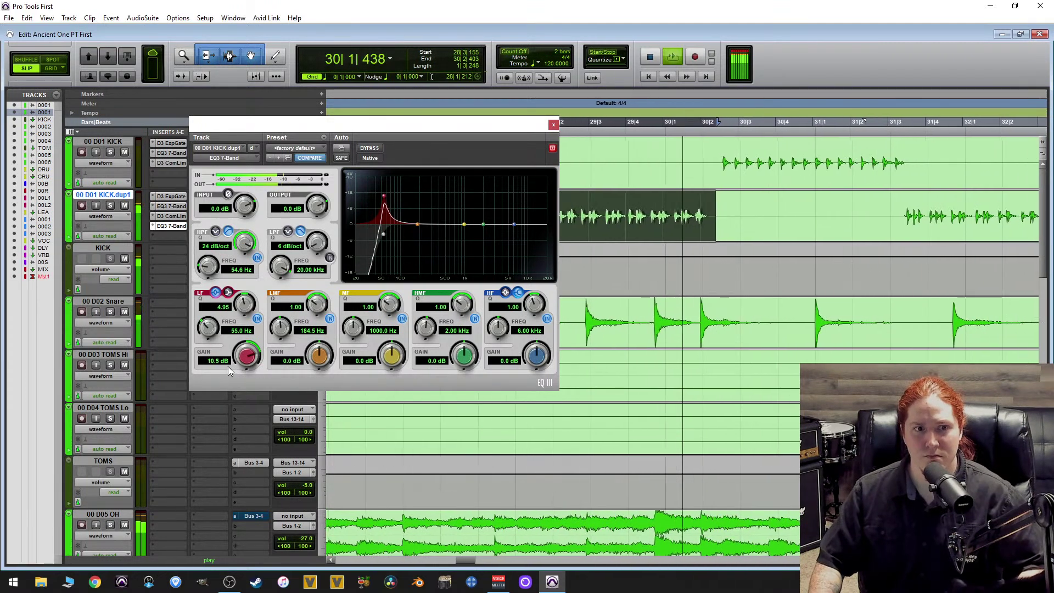
key(space)
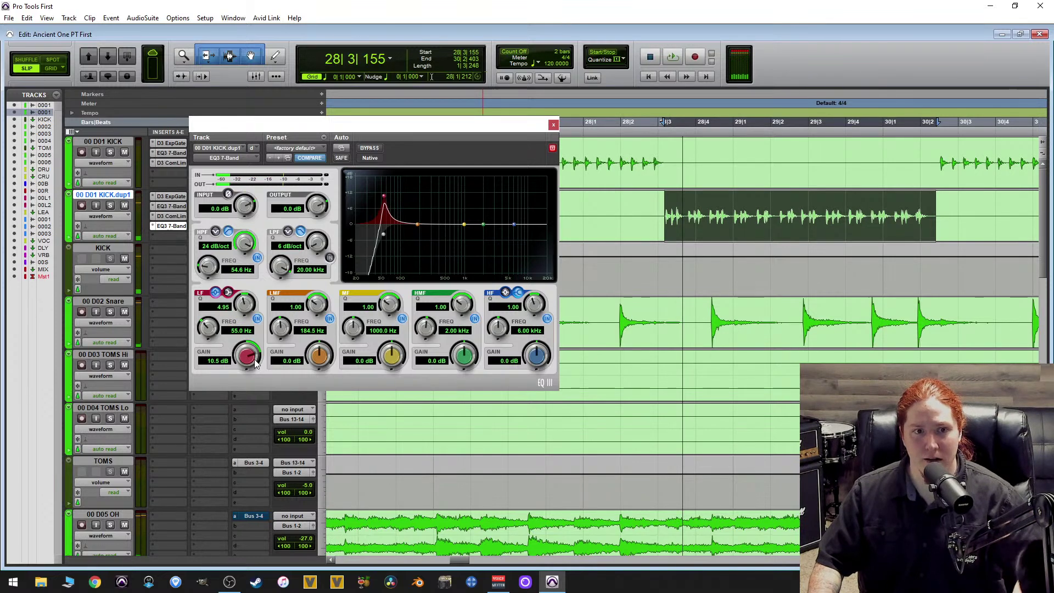
drag(248, 360, 247, 364)
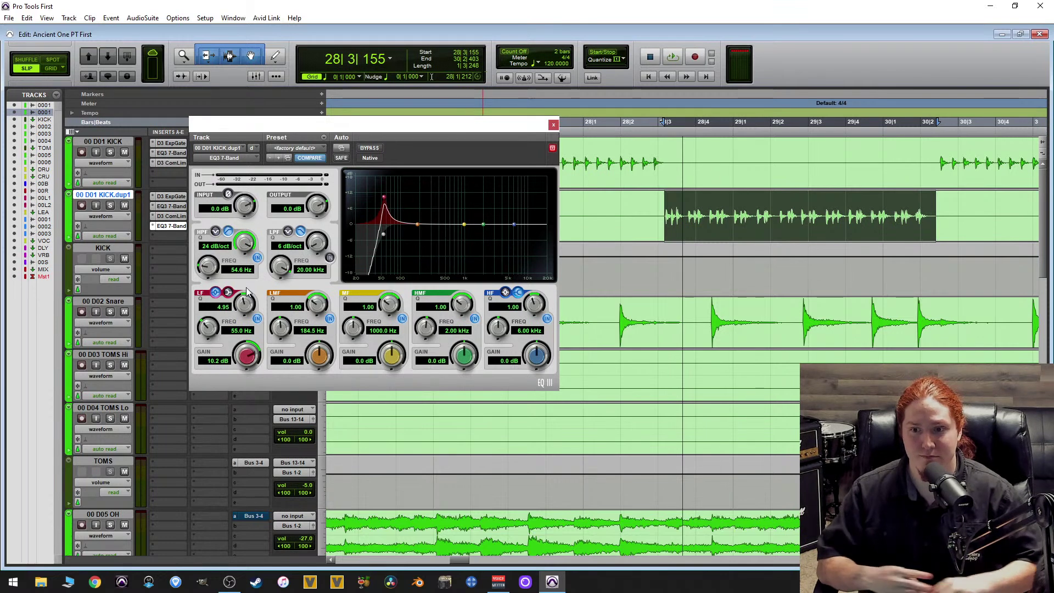
Replay the kick passage briefly and raise the LMF gain to 4.0 dB in the second EQ.
key(space)
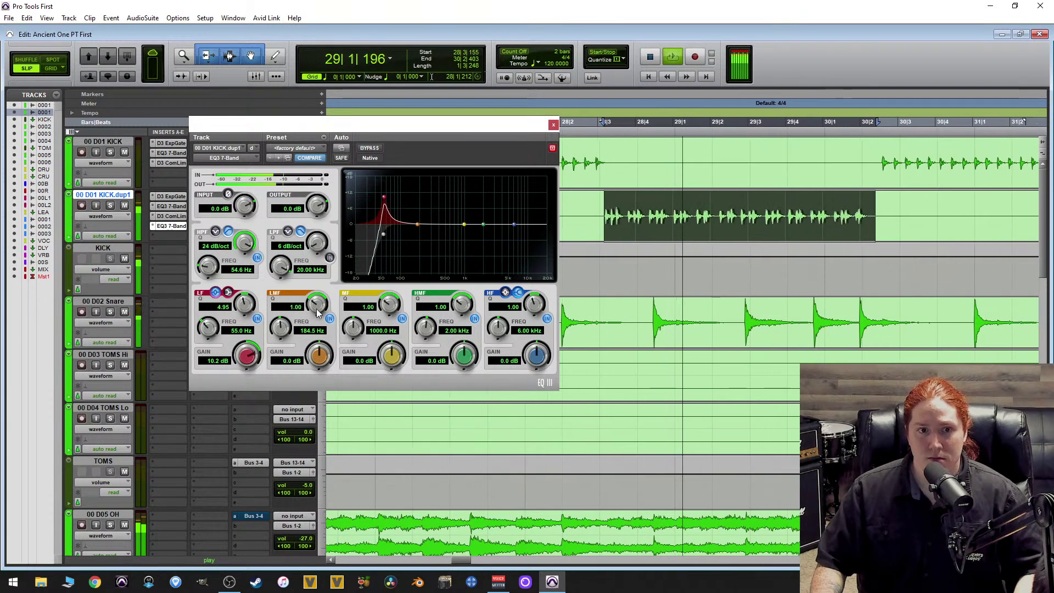
key(space)
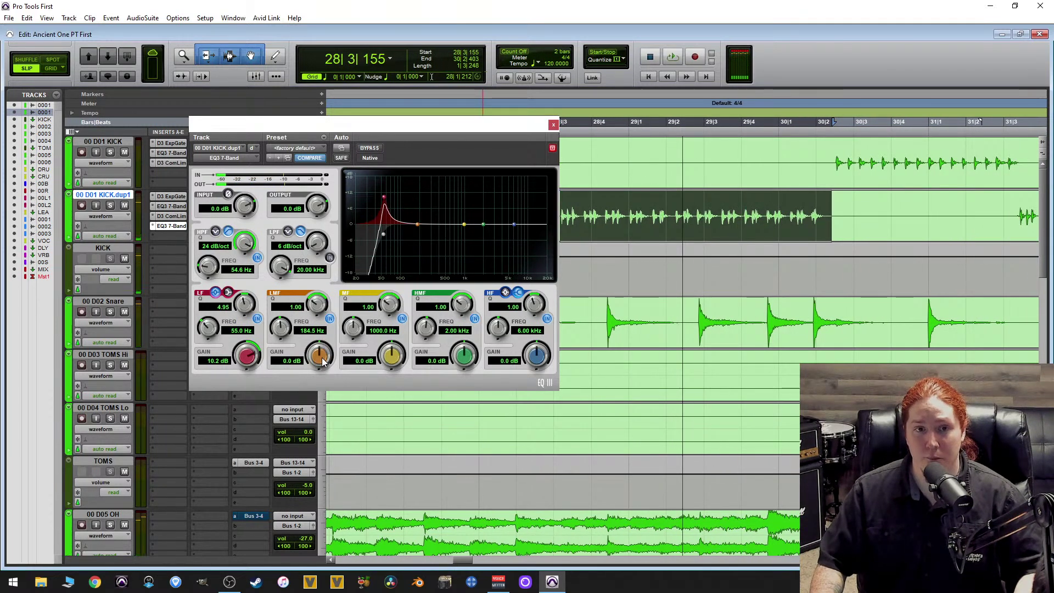
drag(323, 361, 327, 337)
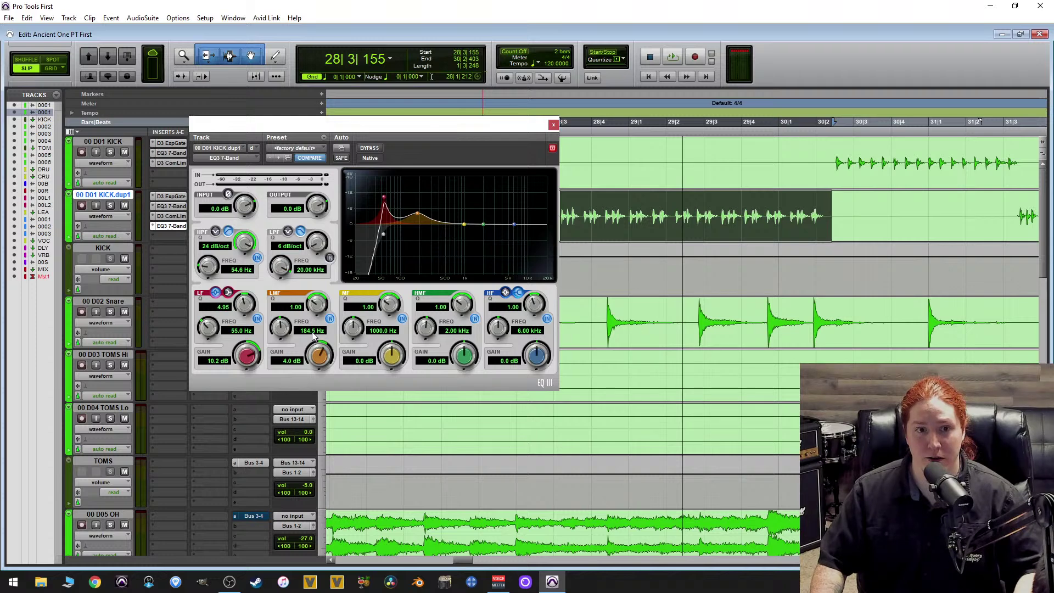
Set the LMF band to 115 Hz and boost it 12.4 dB with a Q of 6.84 while playing the kick passage.
click(312, 331)
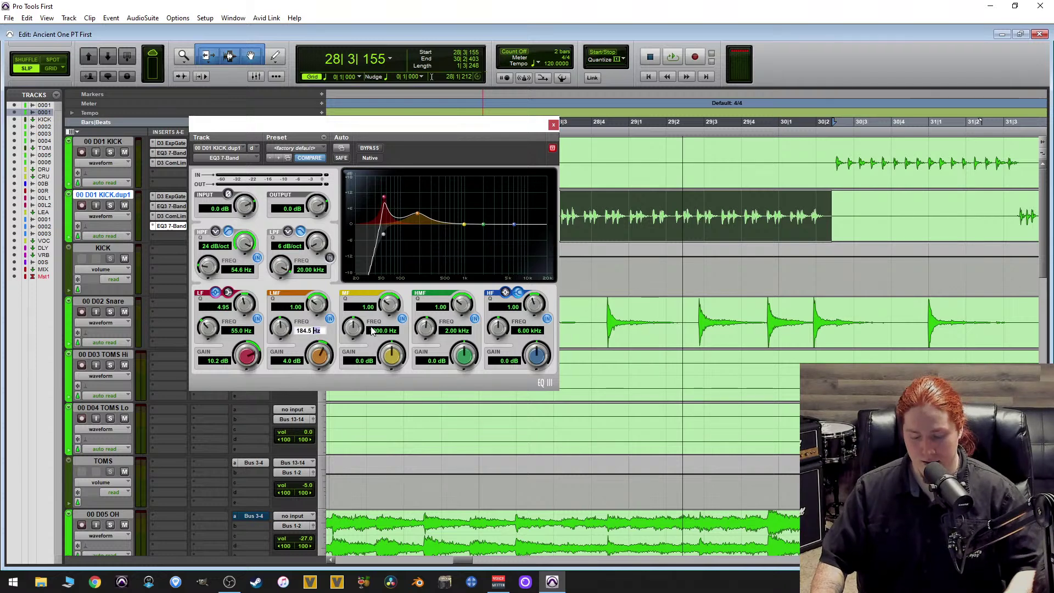
text(115)
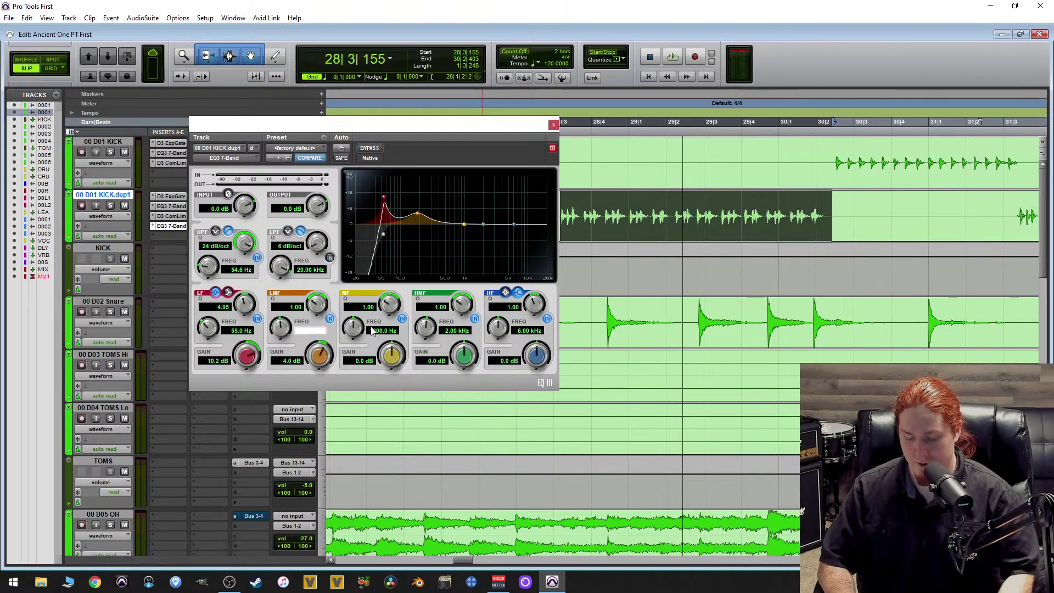
key(Return)
key(space)
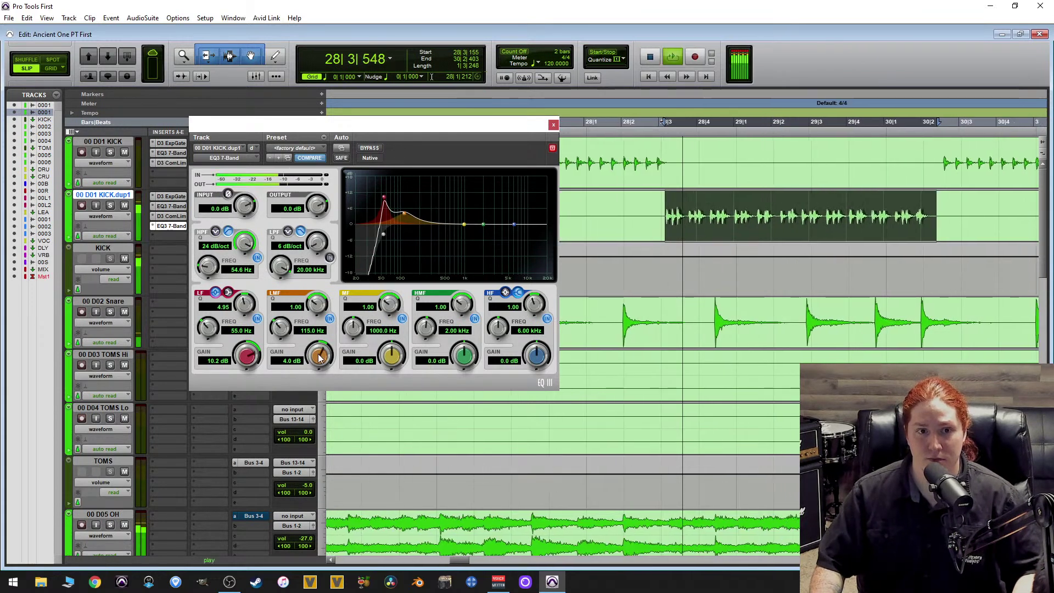
mouse_move(312, 357)
mouse_down()
mouse_move(336, 264)
mouse_move(311, 337)
mouse_up()
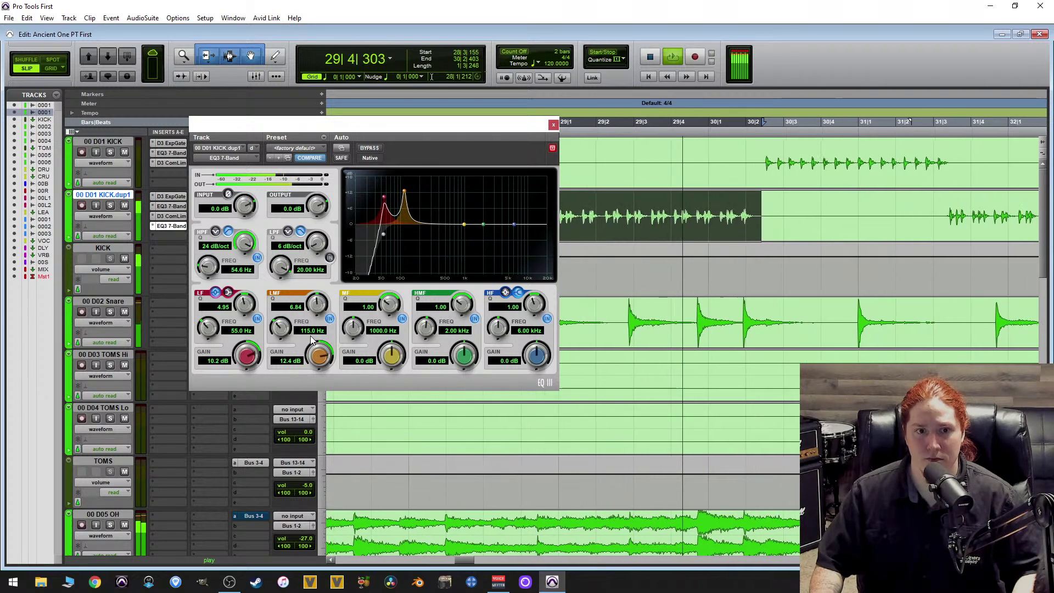
Audition the LMF peak at 130 Hz during playback, and settle its frequency at 120 Hz.
click(311, 331)
text(130)
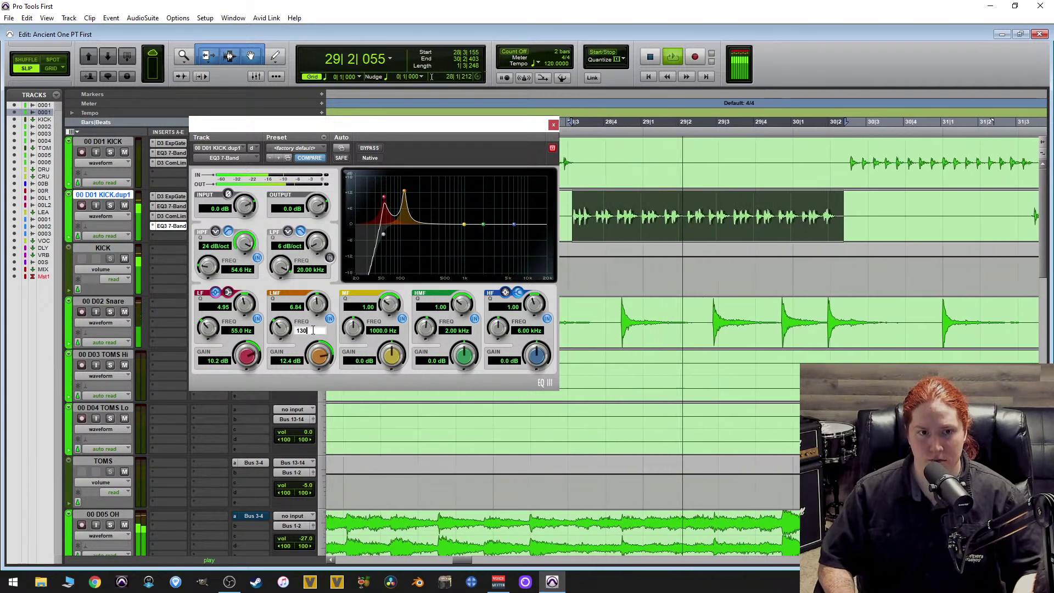
key(Return)
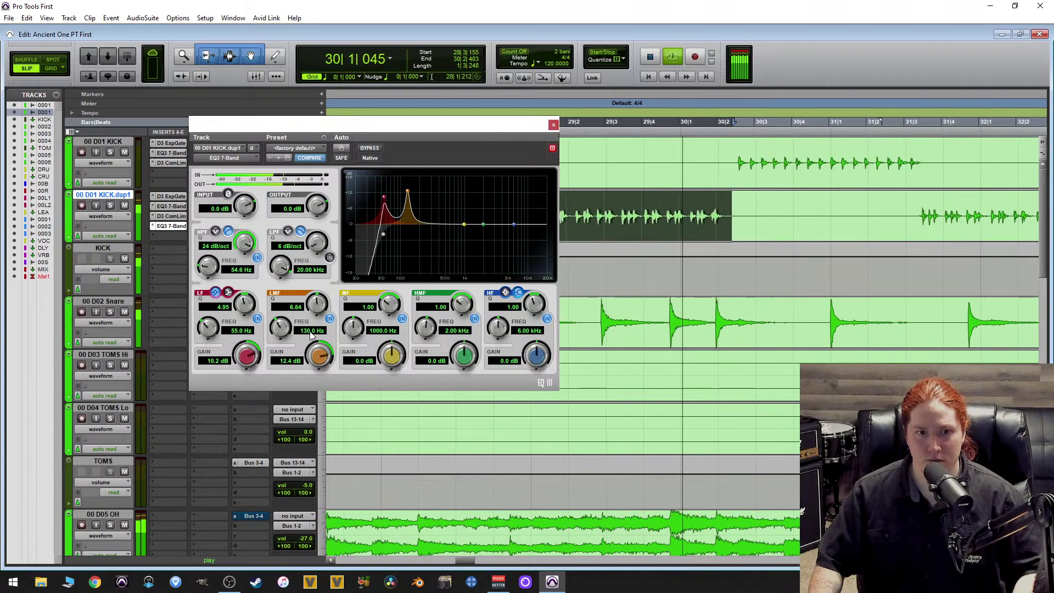
click(311, 330)
text(120)
key(Return)
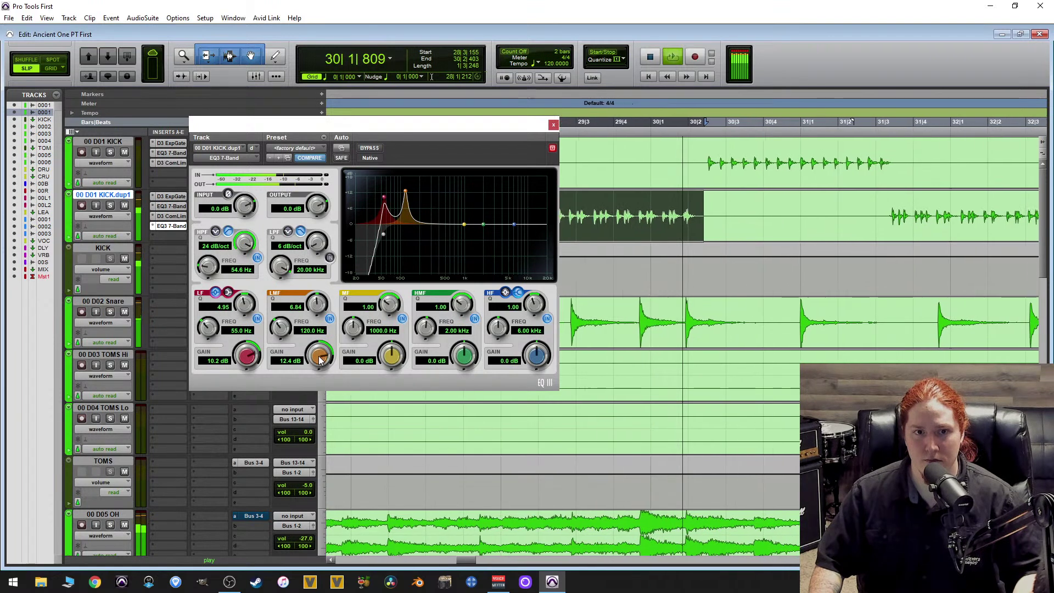
Turn the LMF boost into a 3.7 dB cut with a Q of 2.75, and compare it with the band switched off.
drag(314, 356, 309, 473)
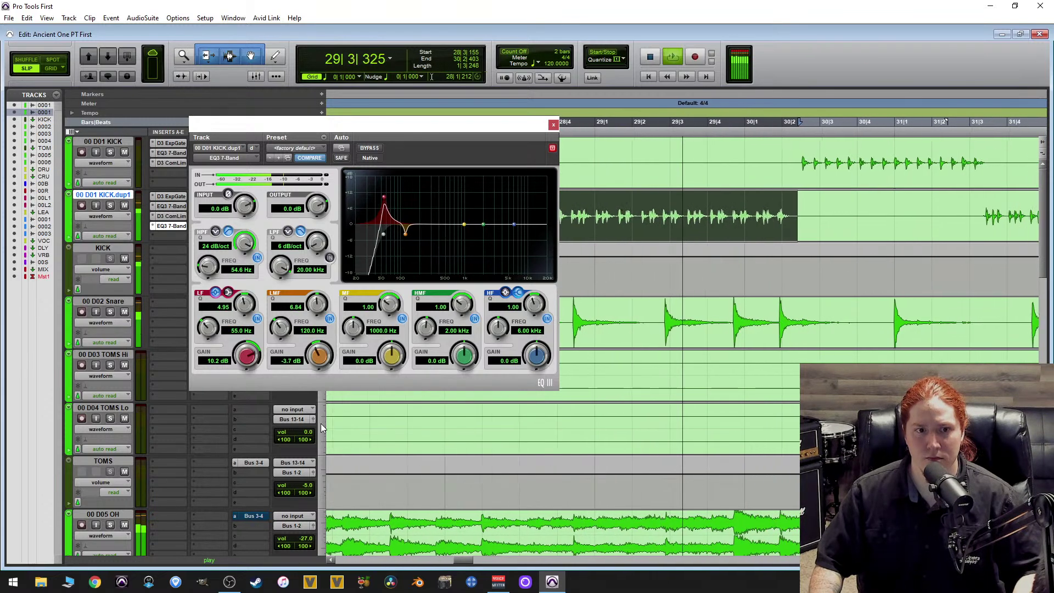
drag(317, 303, 325, 359)
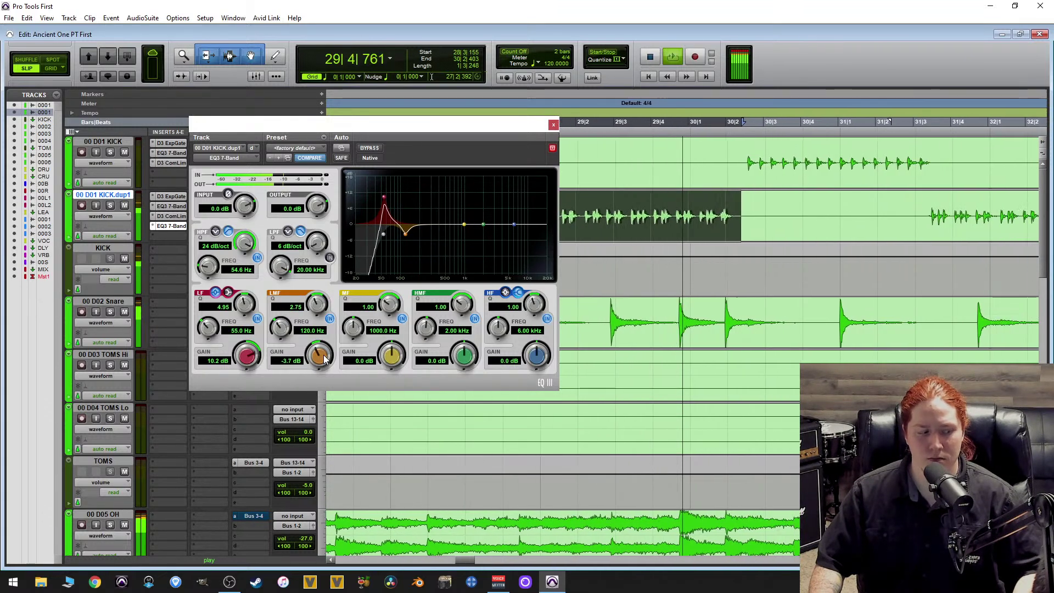
click(330, 319)
click(330, 318)
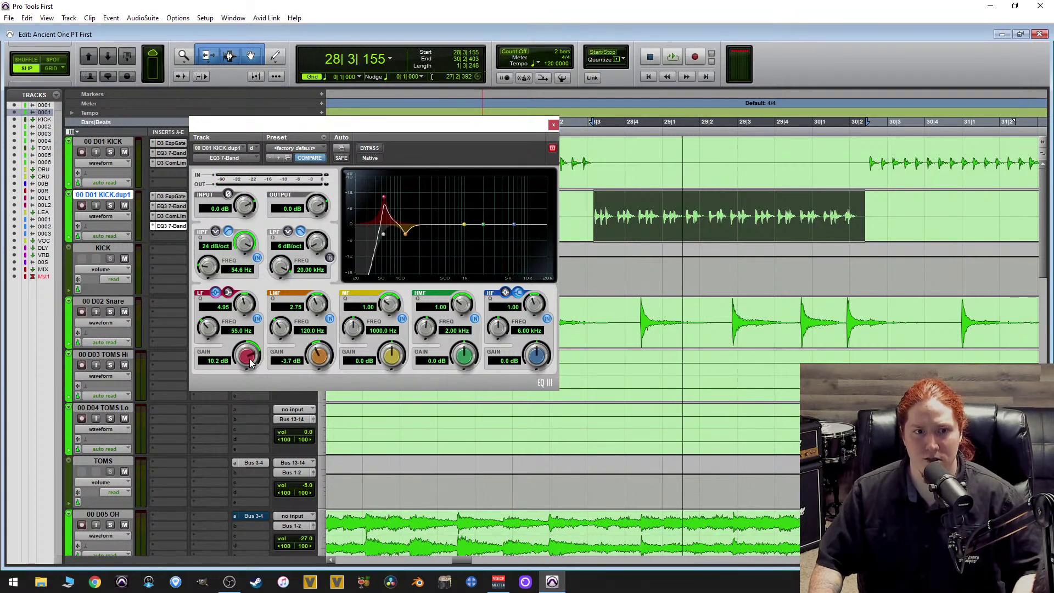
Lower the LF peak's gain to 9.2 dB while auditioning the selected kick passage.
key(space)
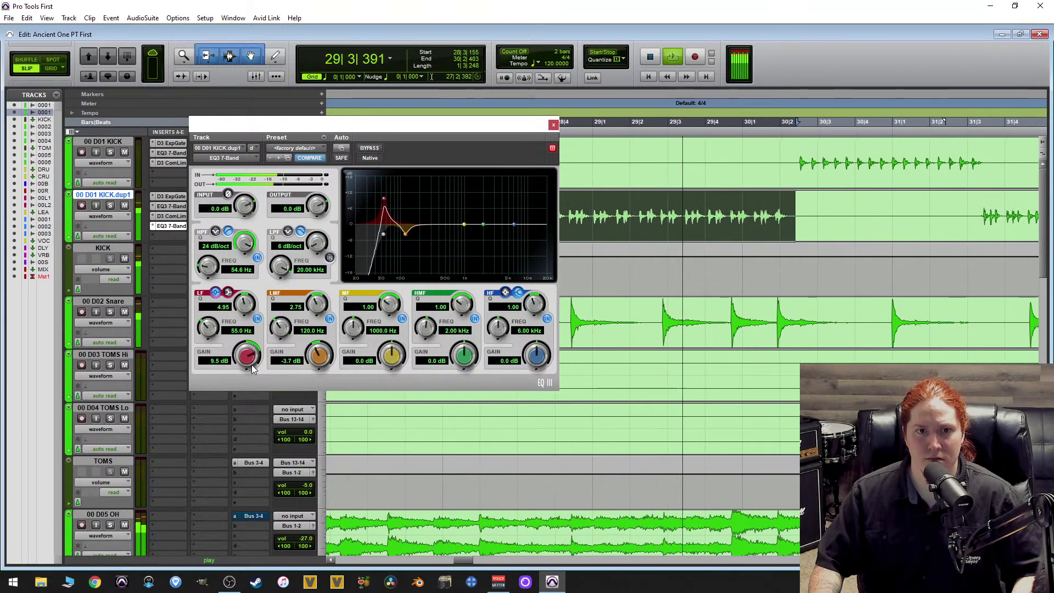
drag(248, 368, 245, 377)
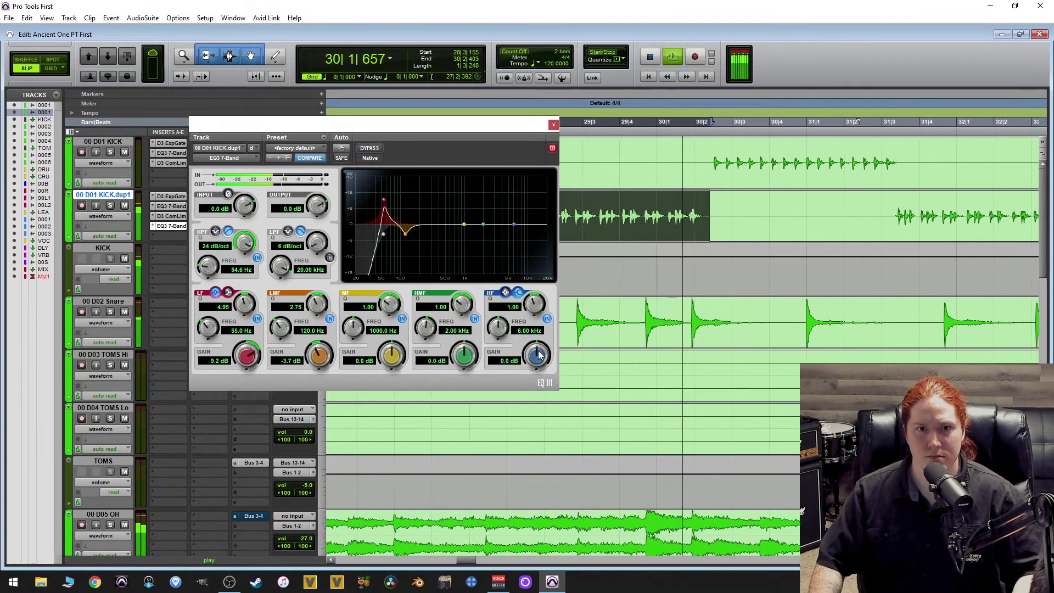
key(space)
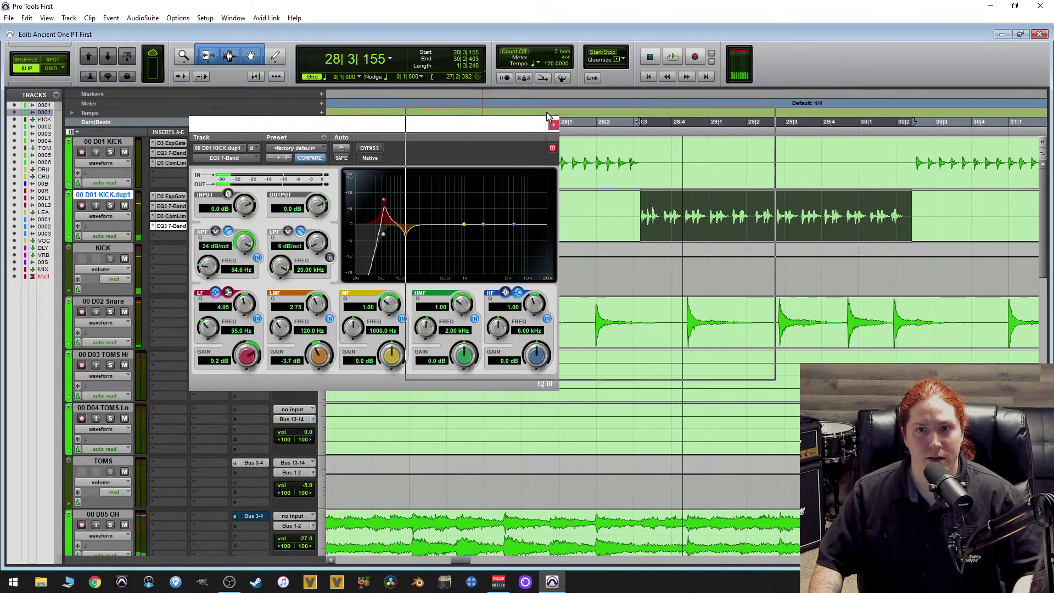
Open the first EQ on the duplicate kick track and reduce its HF gain to 7.3 dB during playback.
drag(337, 127, 550, 116)
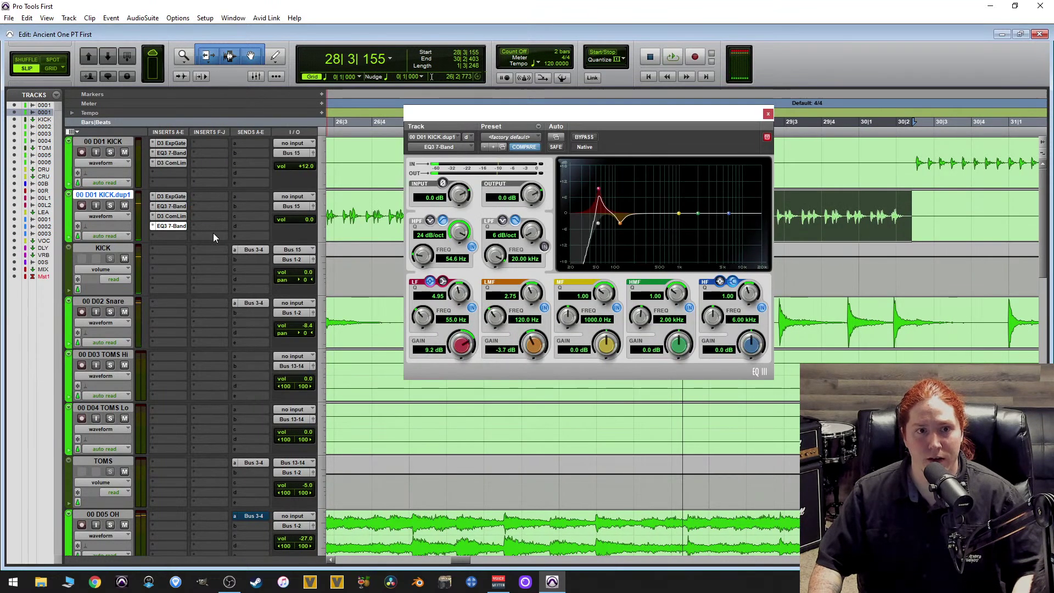
click(178, 207)
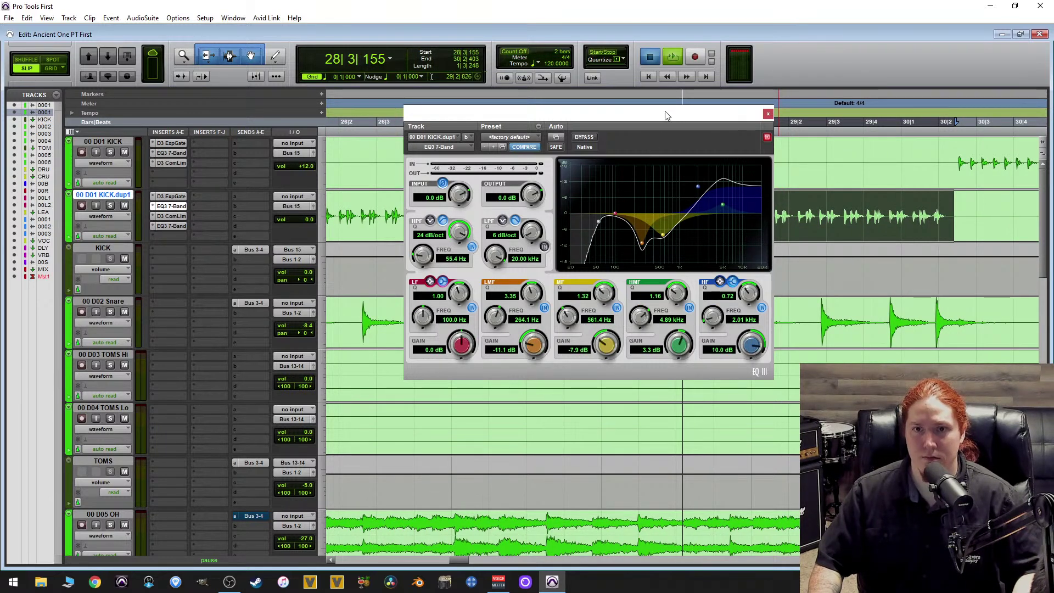
drag(643, 117, 577, 97)
key(space)
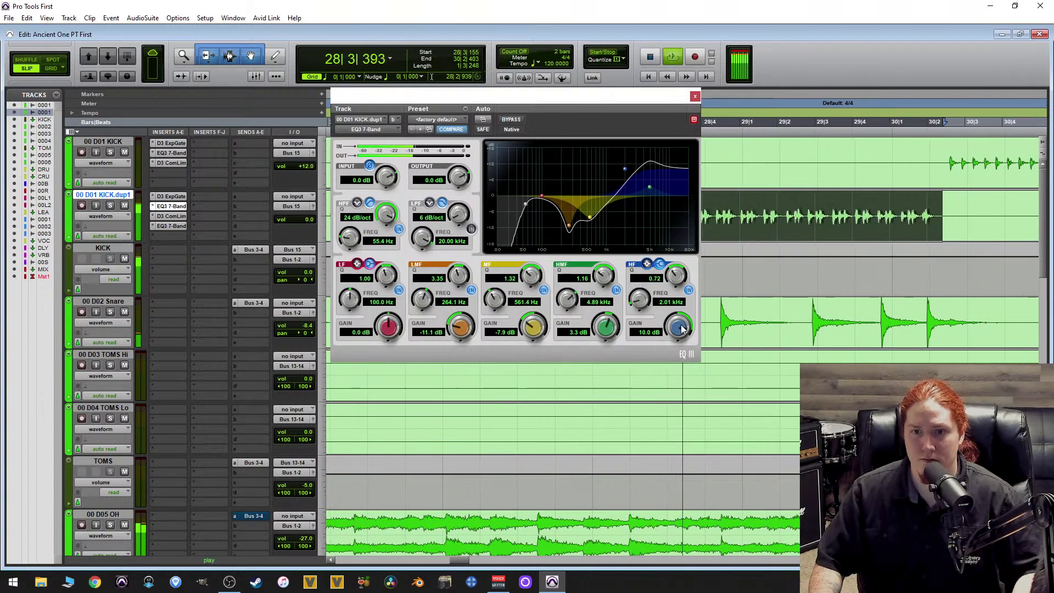
mouse_move(676, 335)
mouse_down()
mouse_move(669, 357)
mouse_move(682, 349)
mouse_up()
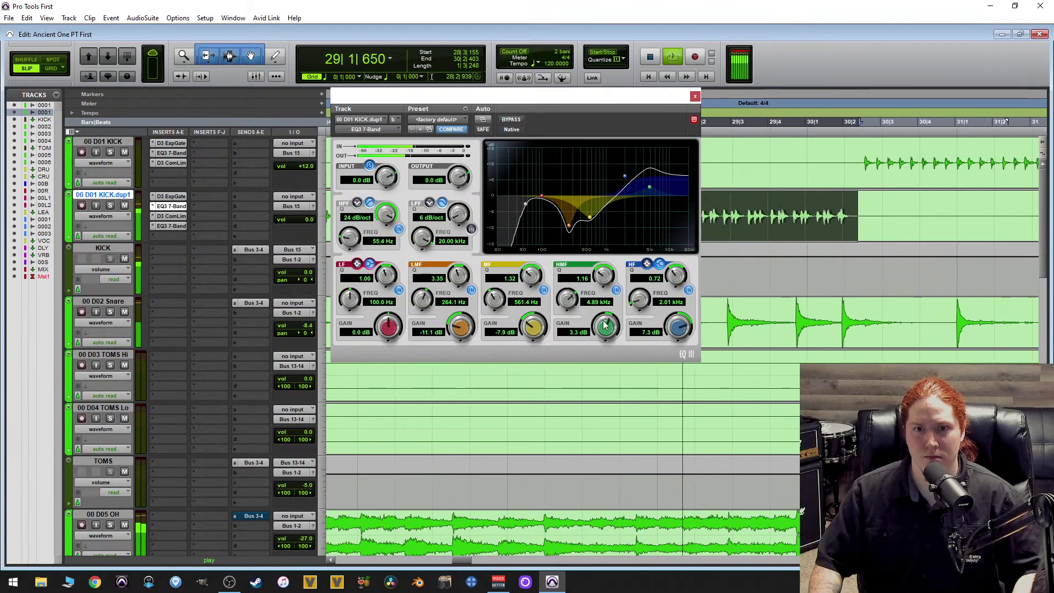
Reduce the first EQ's HMF gain to 2.1 dB, close the EQ and stop playback.
drag(612, 328, 603, 348)
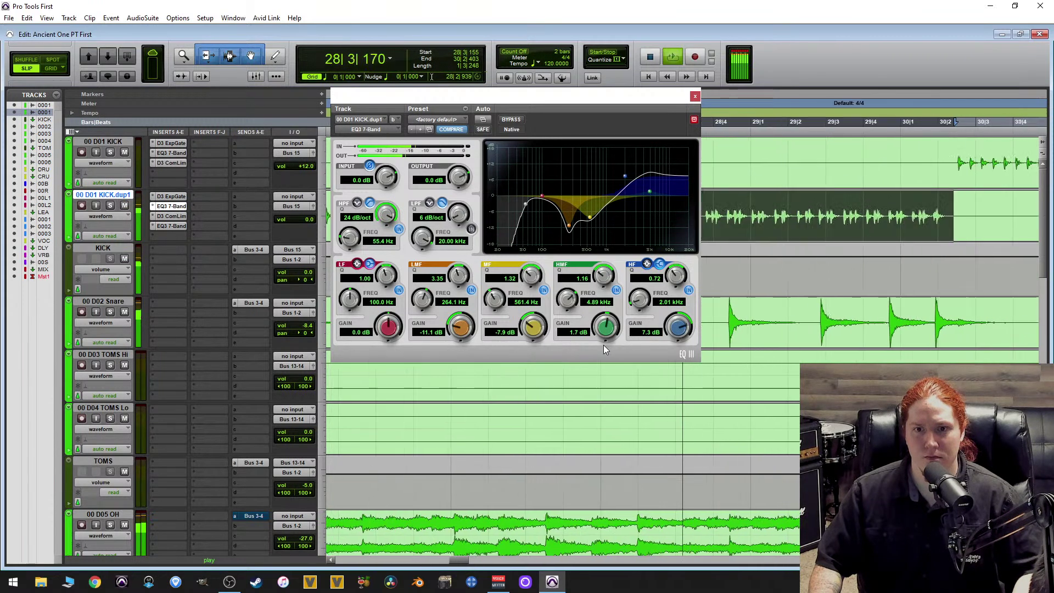
drag(604, 345, 606, 343)
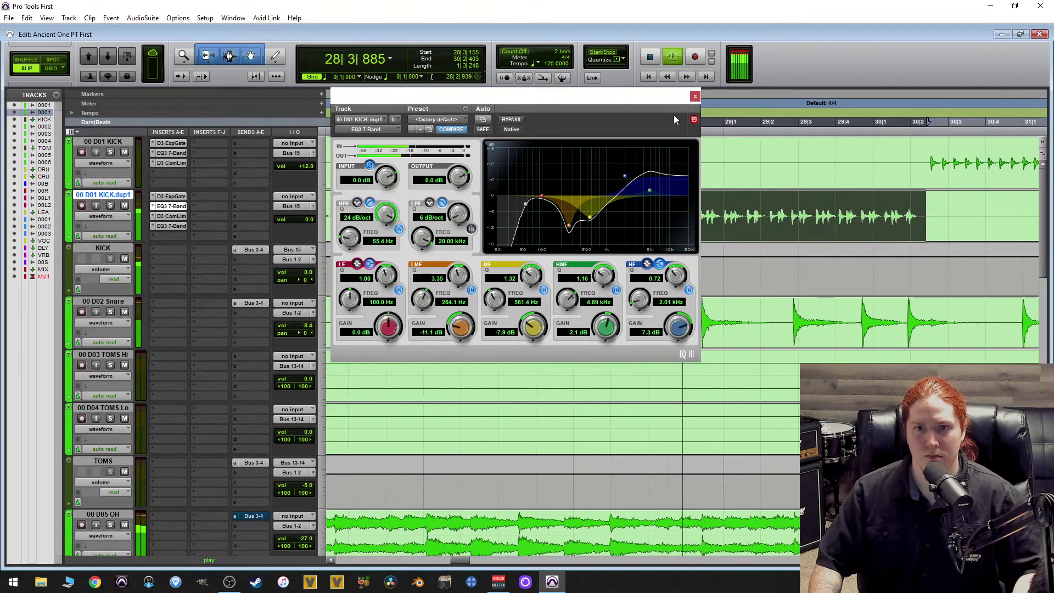
click(695, 96)
key(space)
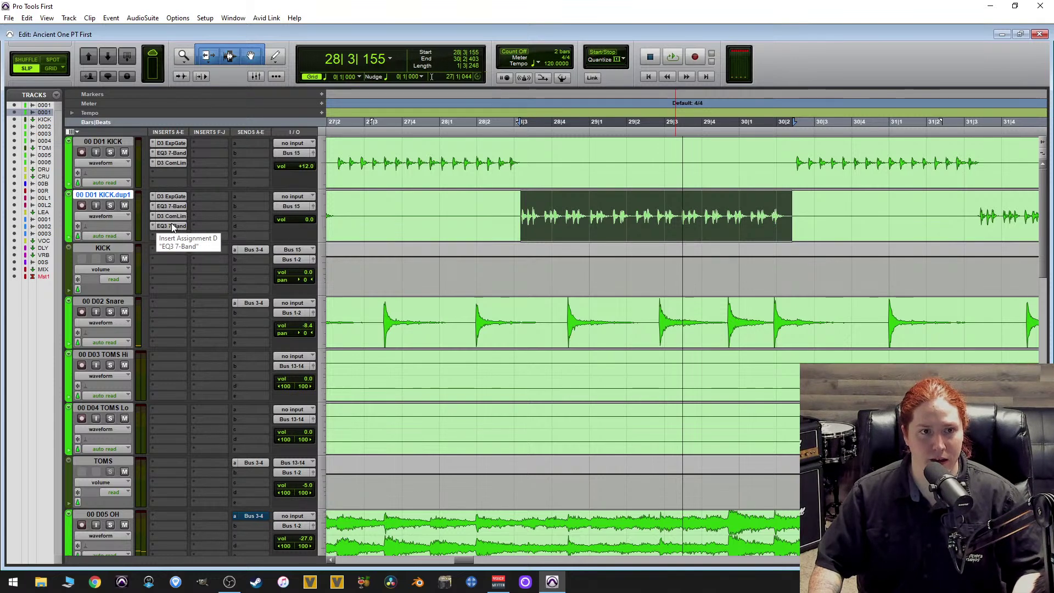
Reopen the second EQ on the duplicate kick and set its HF shelf to 8.11 kHz with 2.7 dB of gain.
click(171, 226)
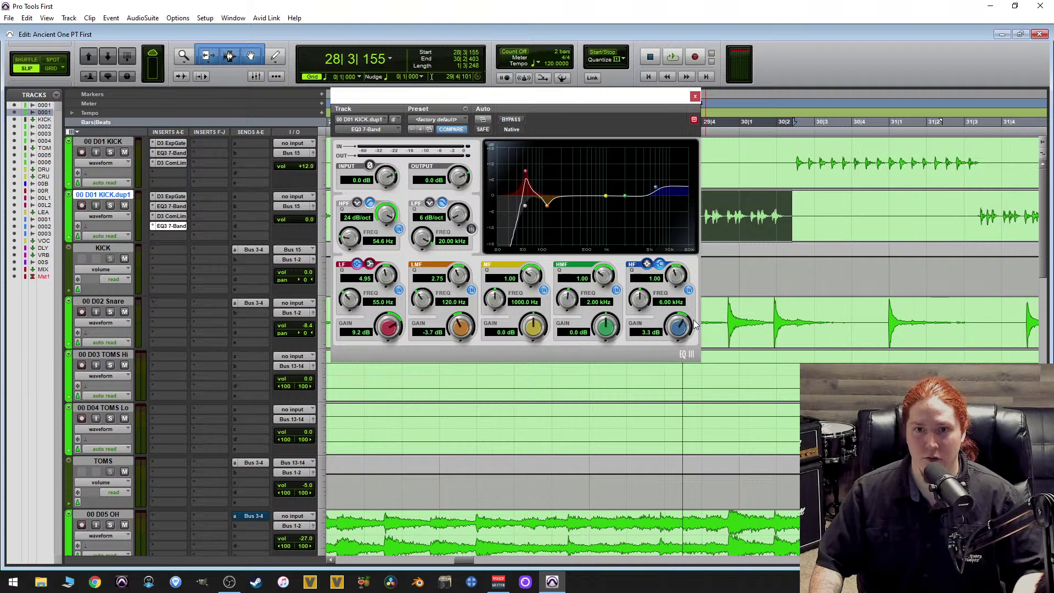
drag(696, 318, 692, 311)
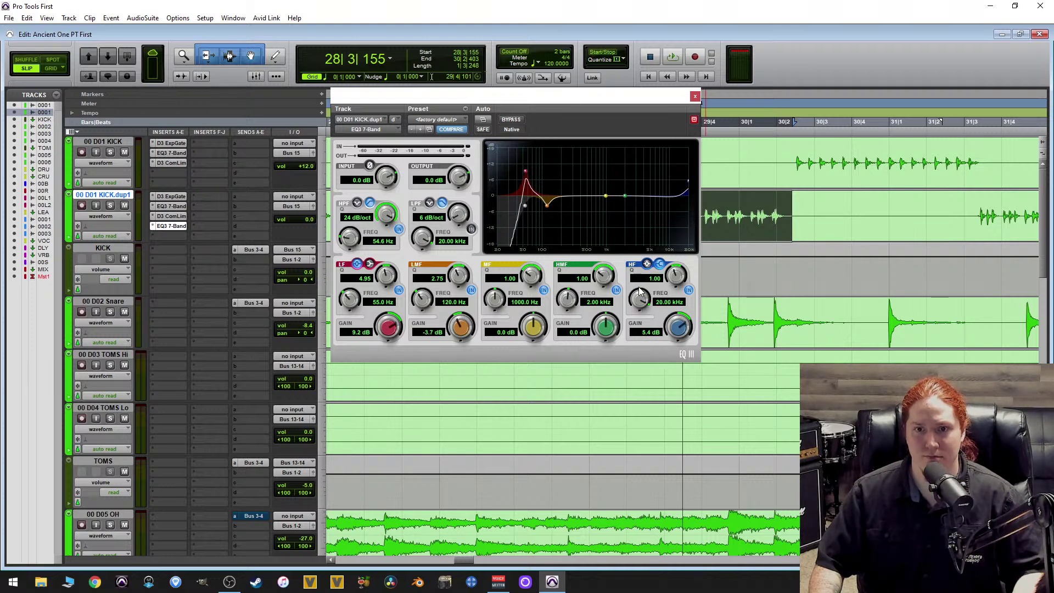
key(space)
drag(640, 291, 591, 330)
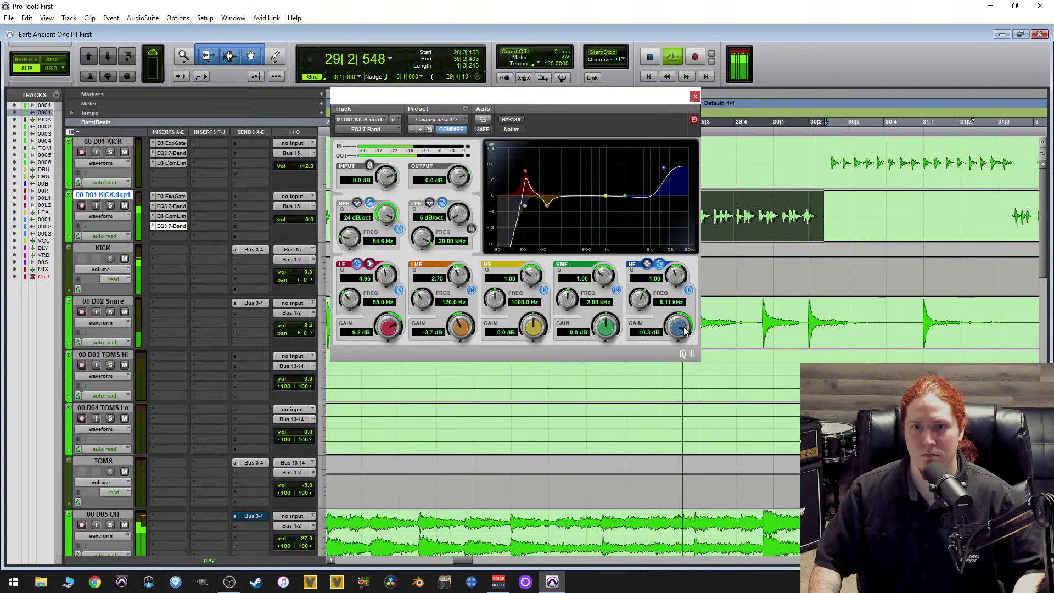
drag(679, 333, 640, 384)
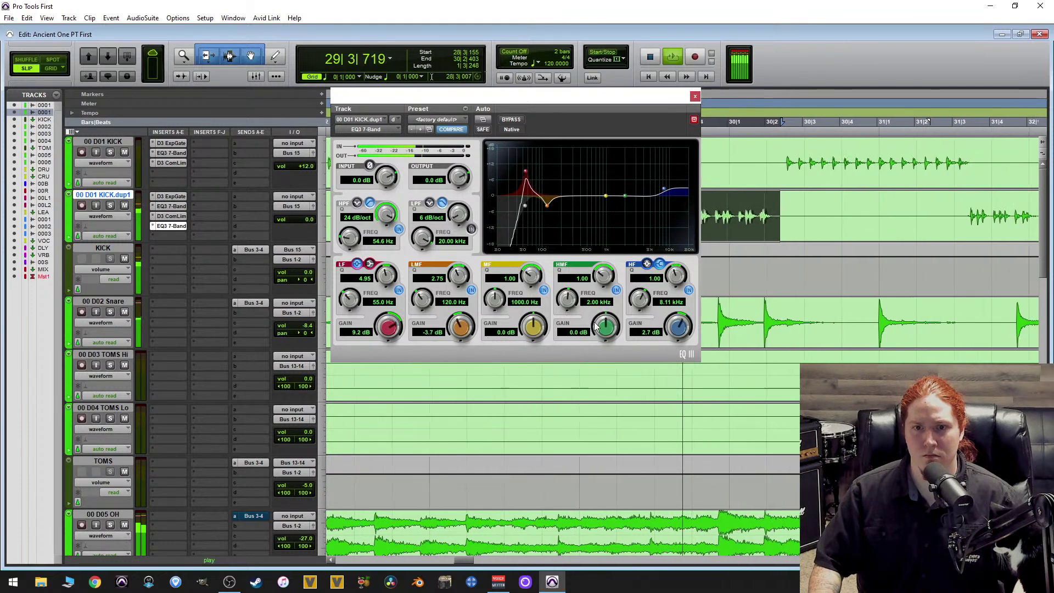
Boost the second EQ's HMF band 2.9 dB at 2.92 kHz with a Q of 2.19 during playback.
drag(607, 327, 616, 261)
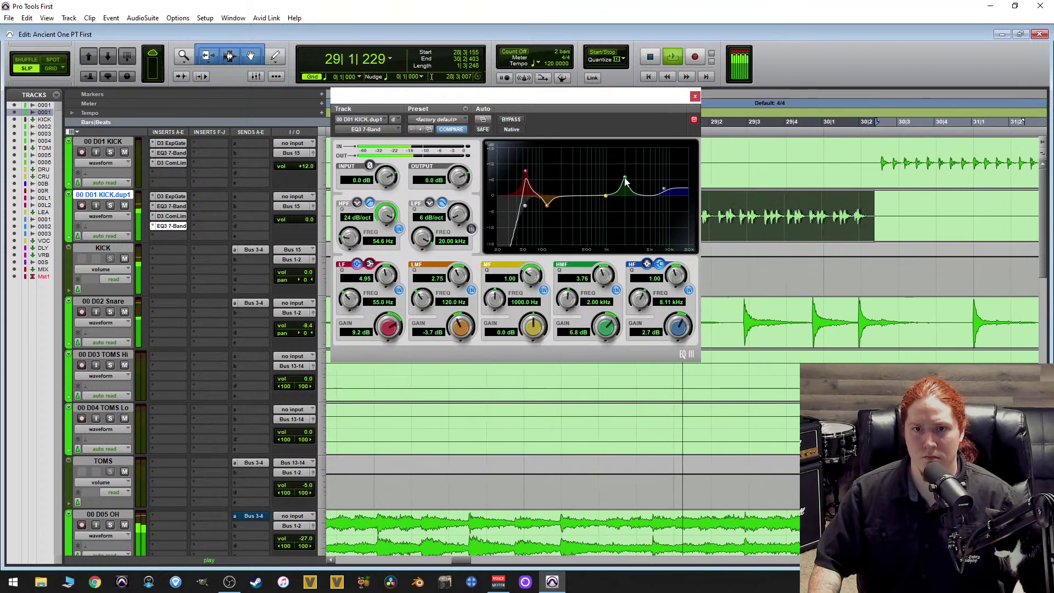
drag(624, 181, 630, 182)
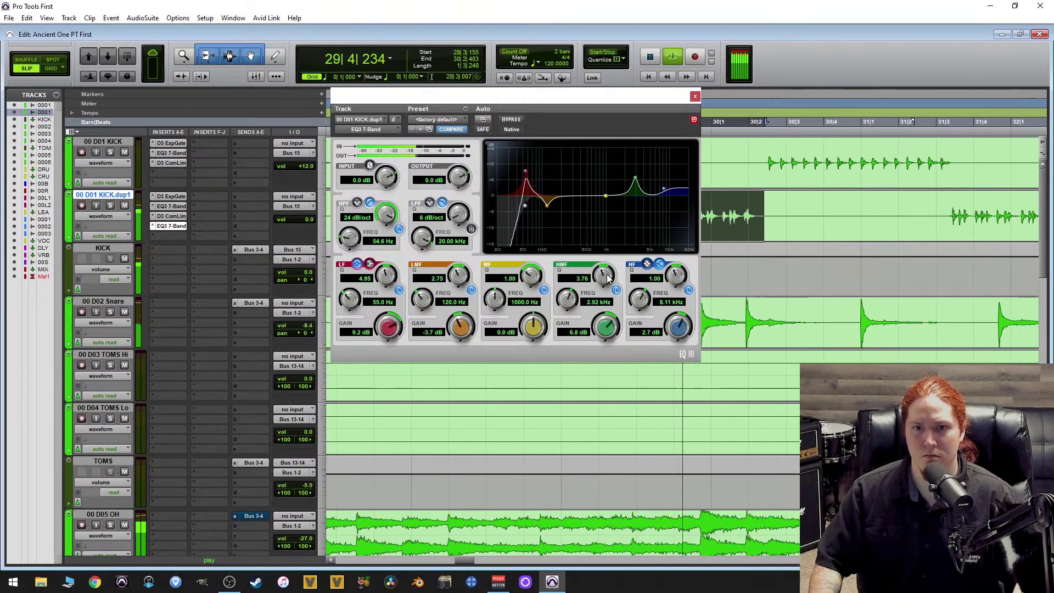
drag(594, 280, 571, 307)
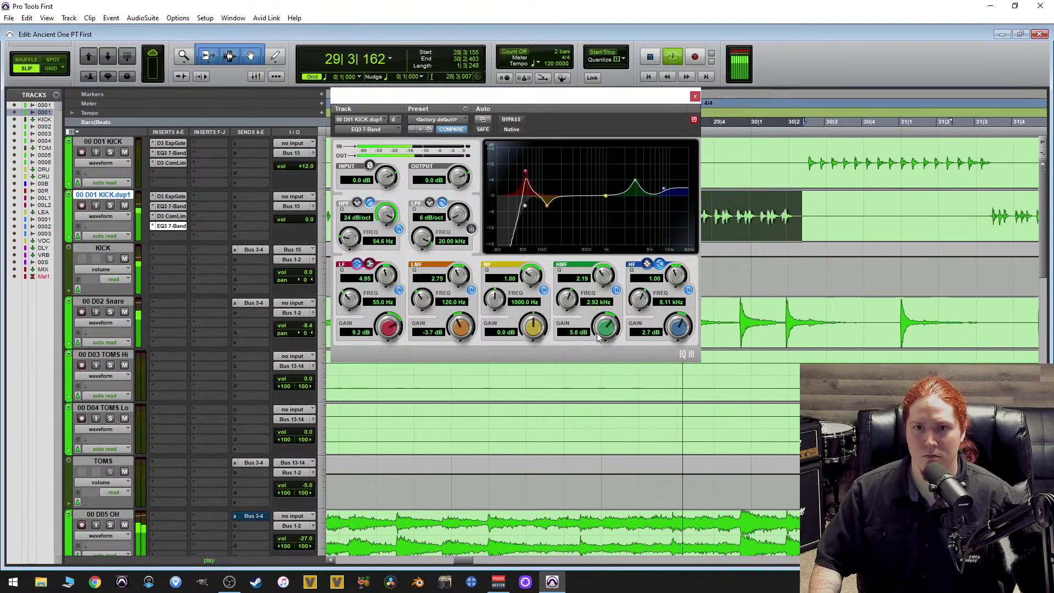
drag(597, 332, 586, 353)
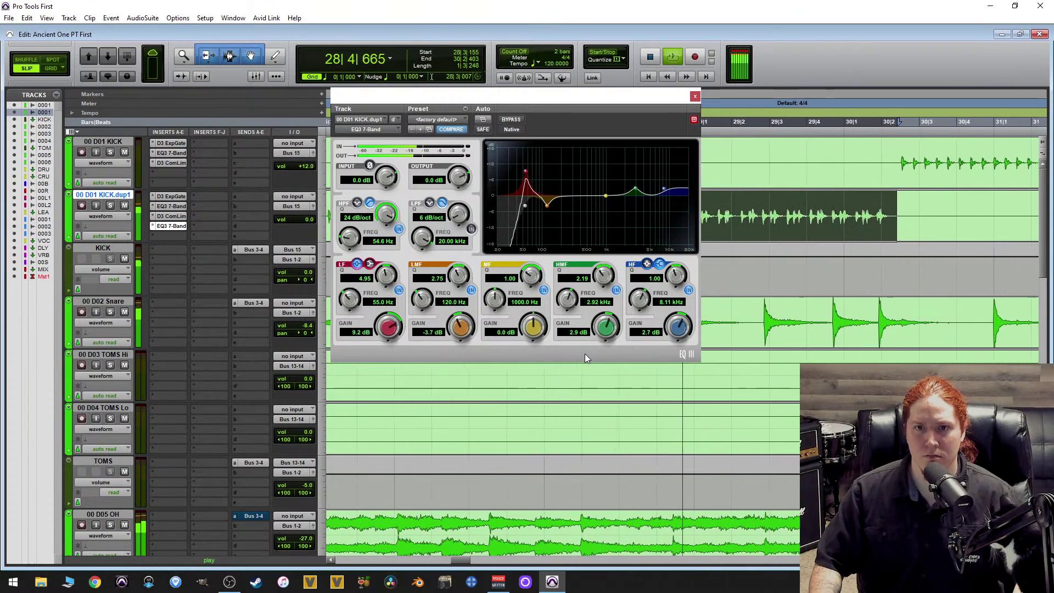
Audition the kick passage with the second EQ bypassed and active, and compare the curves of both EQs on the duplicate kick.
click(510, 120)
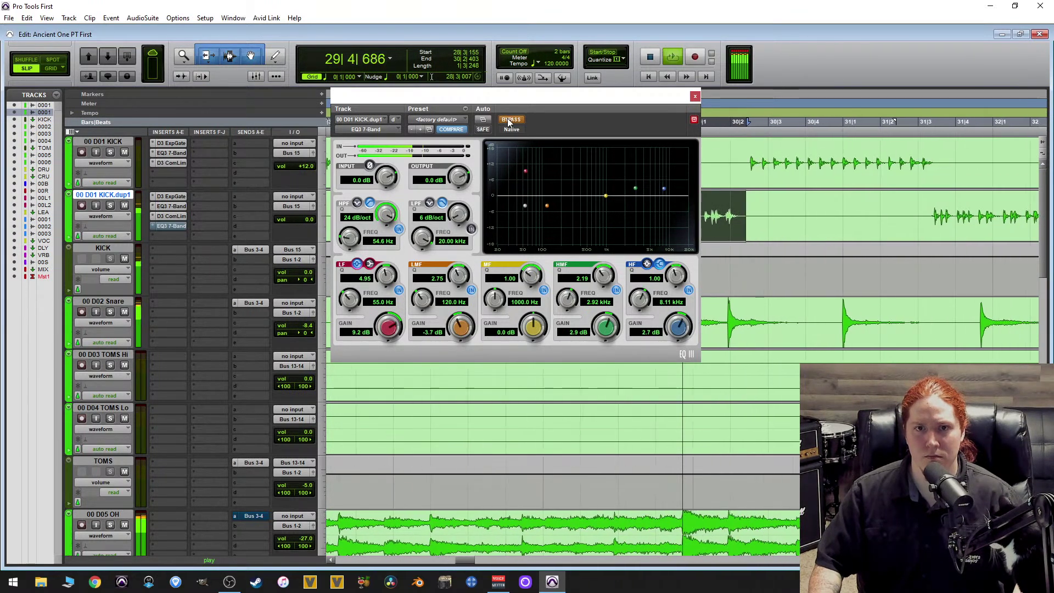
click(508, 120)
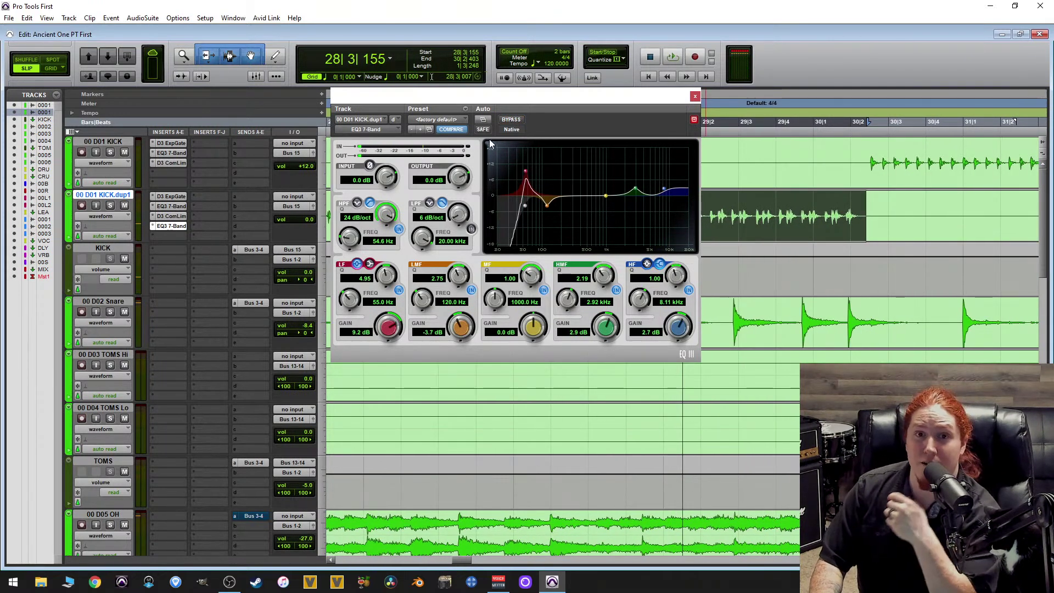
click(510, 119)
key(space)
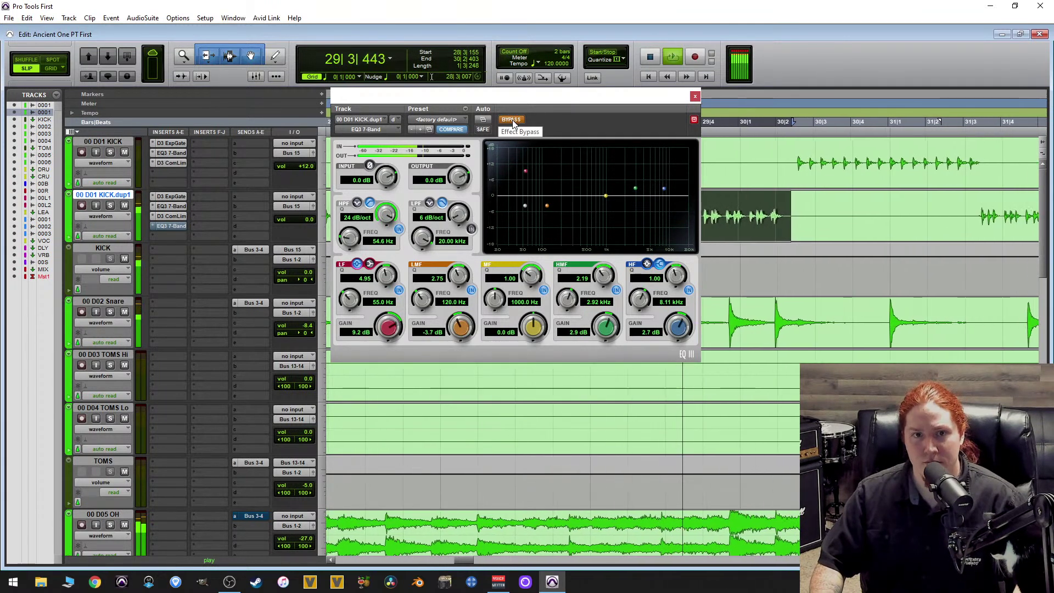
key(space)
click(510, 119)
key(space)
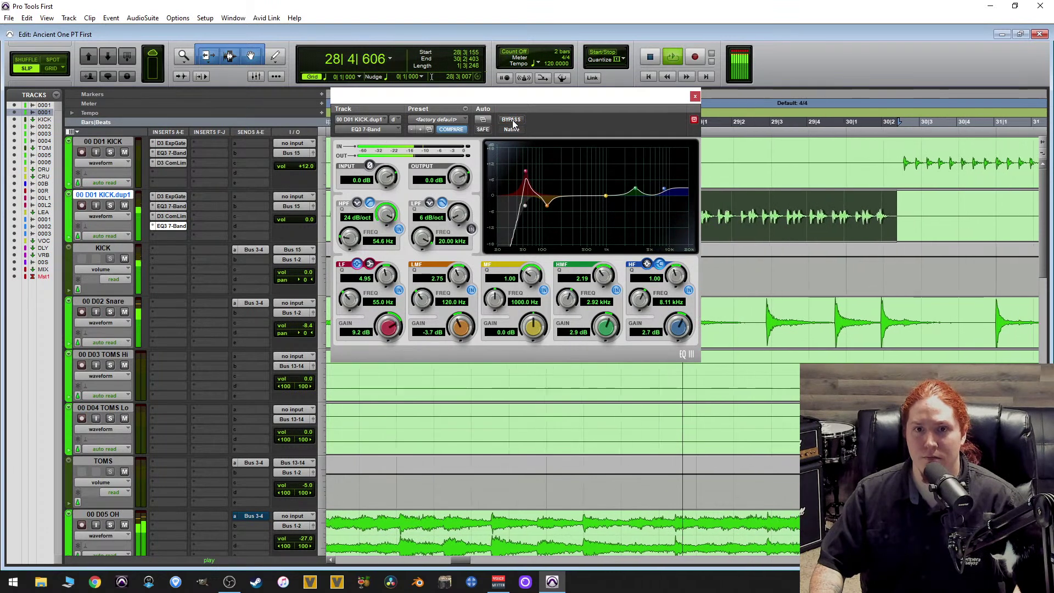
key(space)
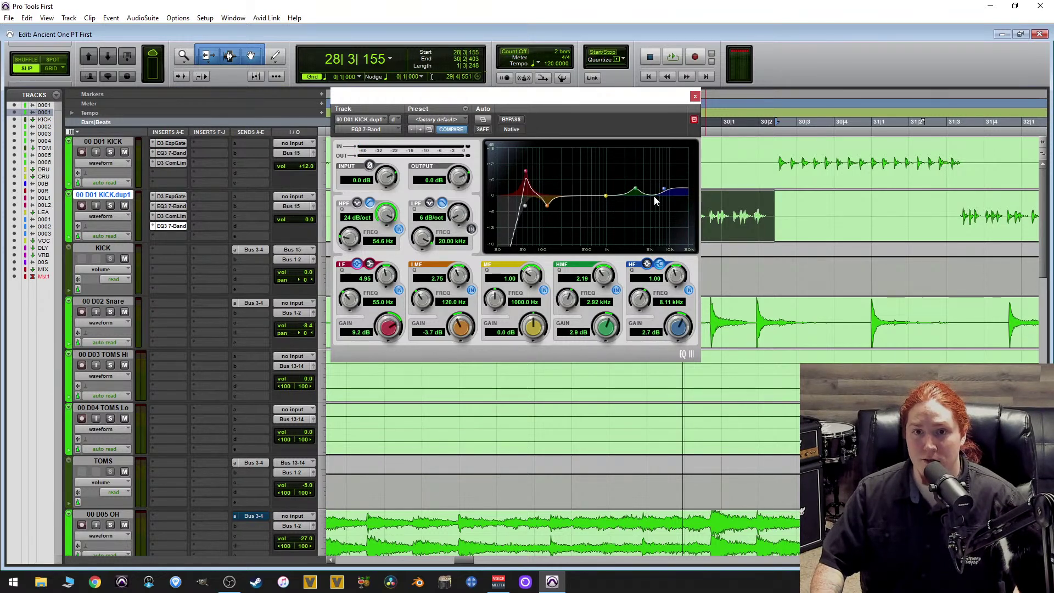
click(173, 208)
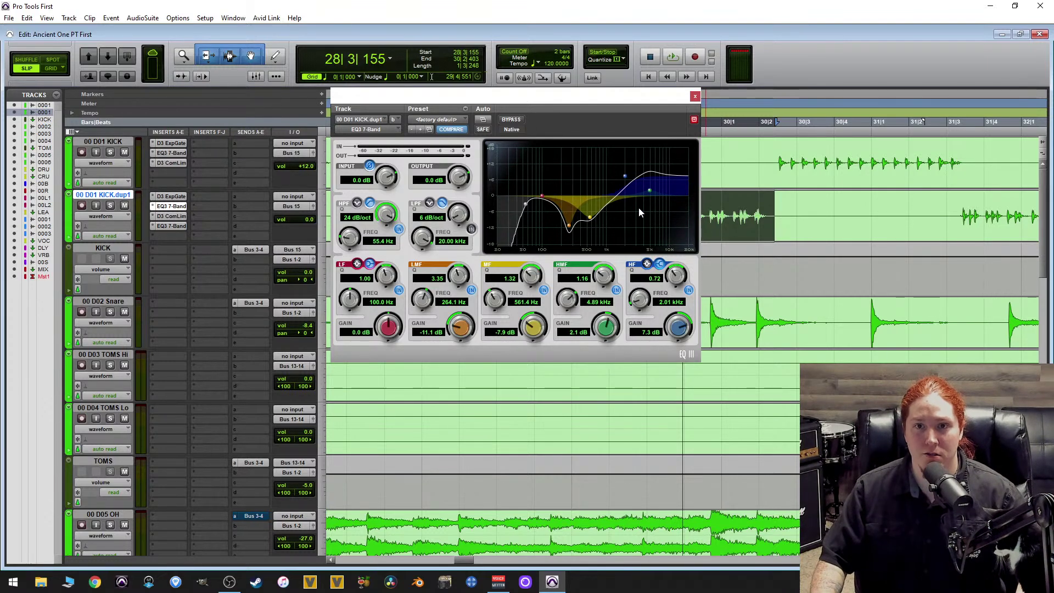
click(164, 226)
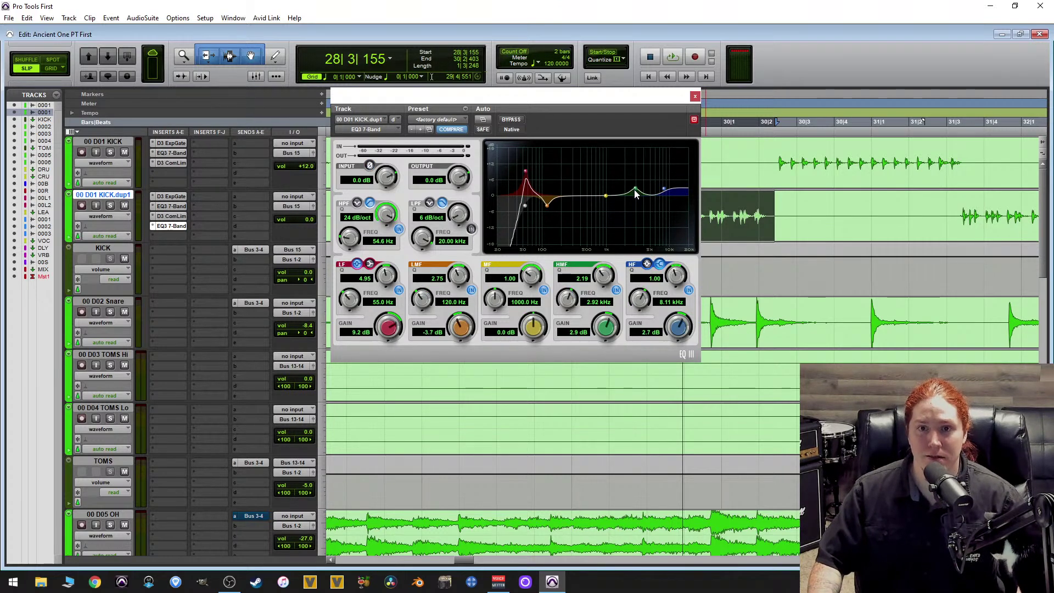
Compare both EQs on the duplicate kick, and audition the second EQ's LF, LMF and HF bands switched off and on during playback.
click(176, 206)
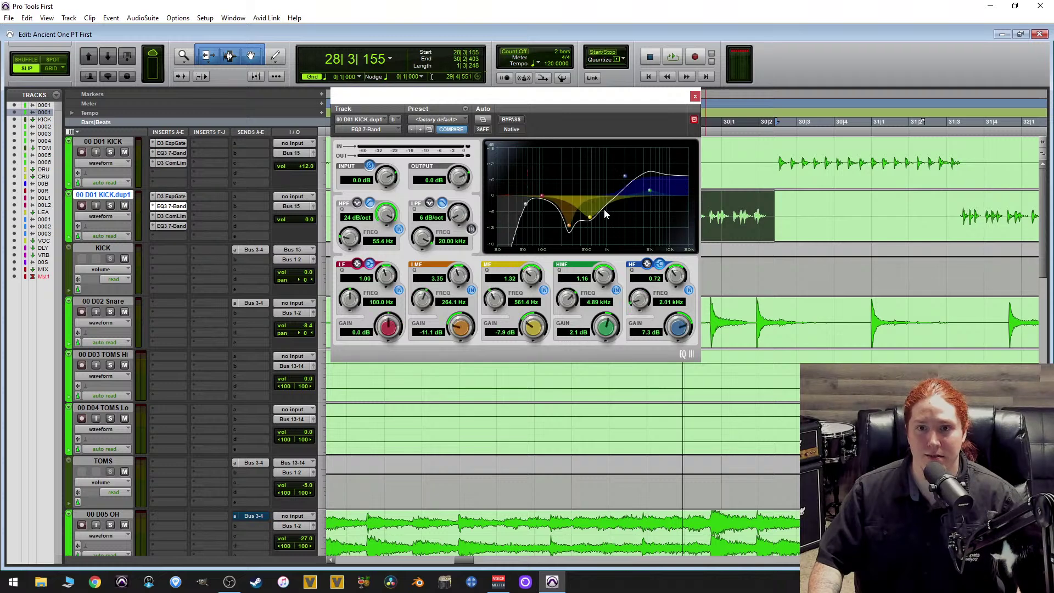
click(171, 226)
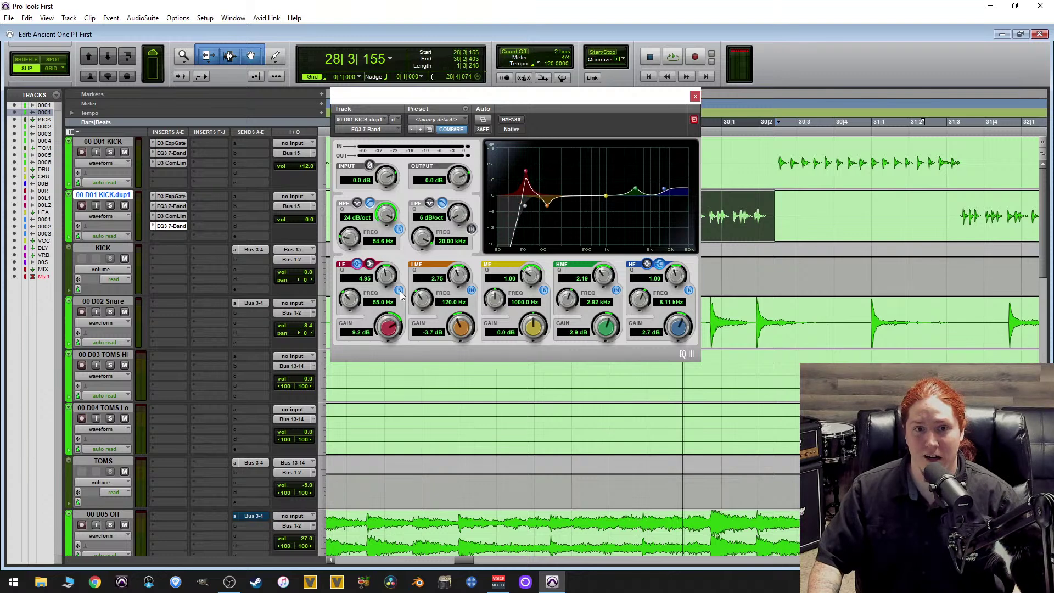
key(space)
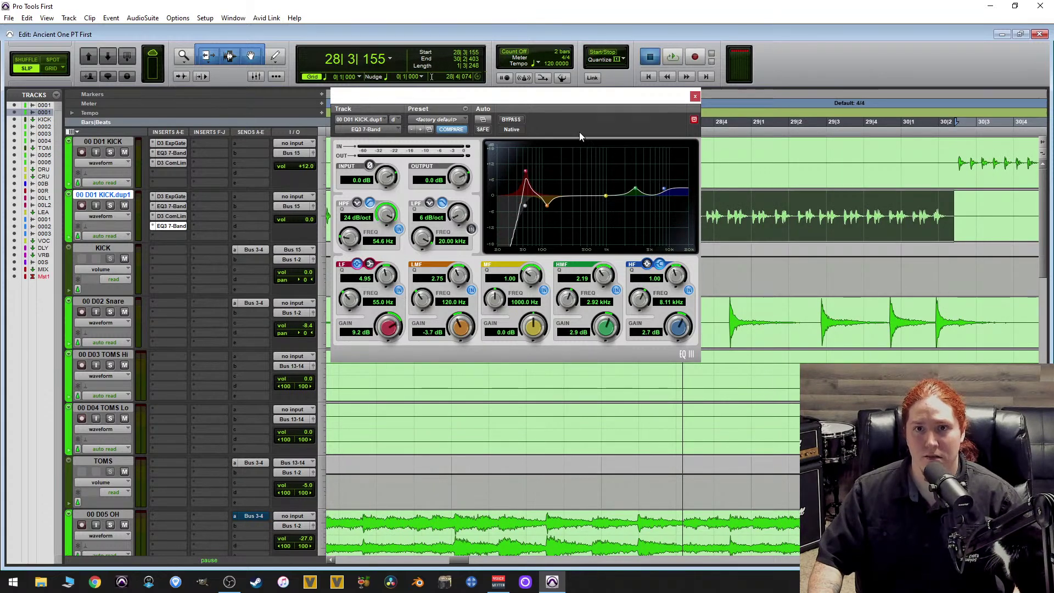
click(400, 289)
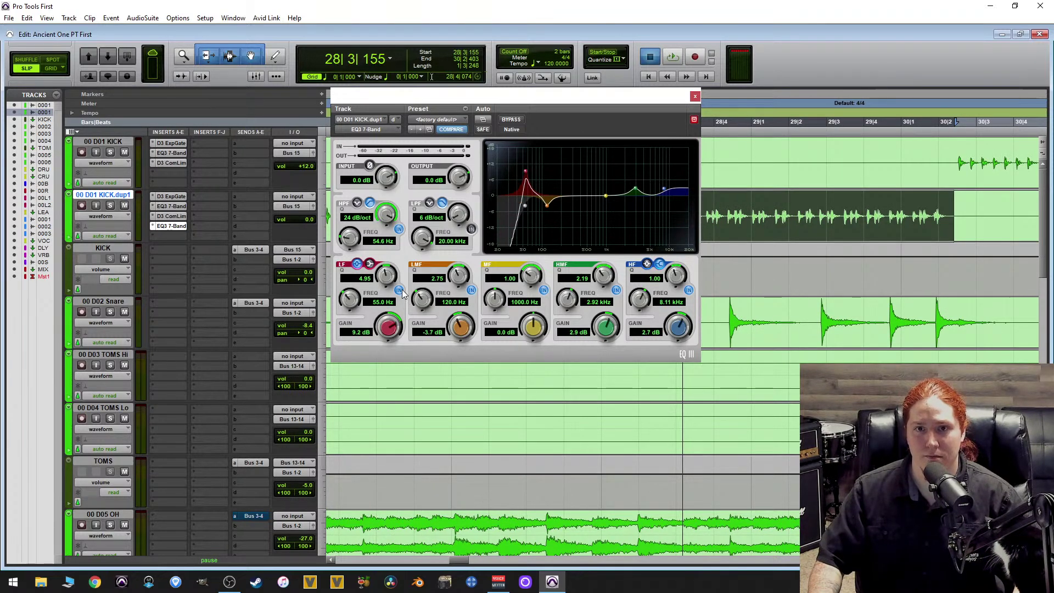
key(space)
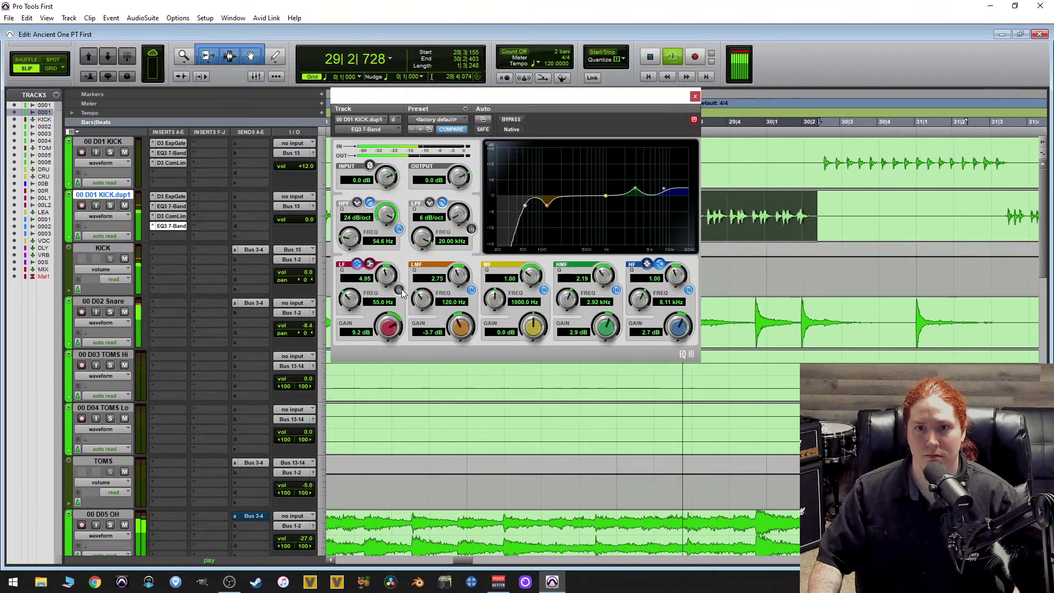
click(400, 289)
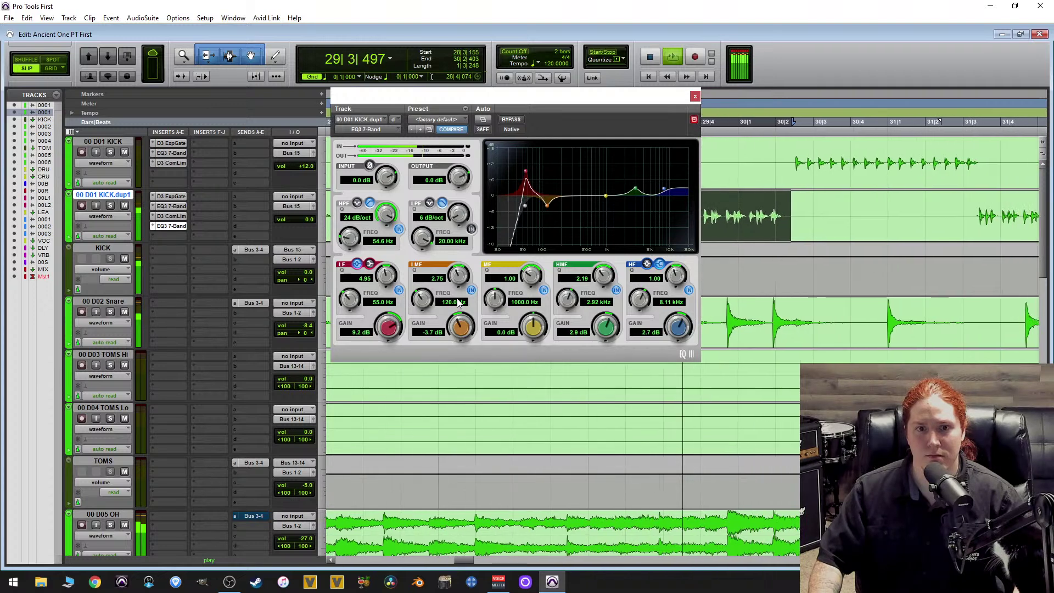
click(471, 290)
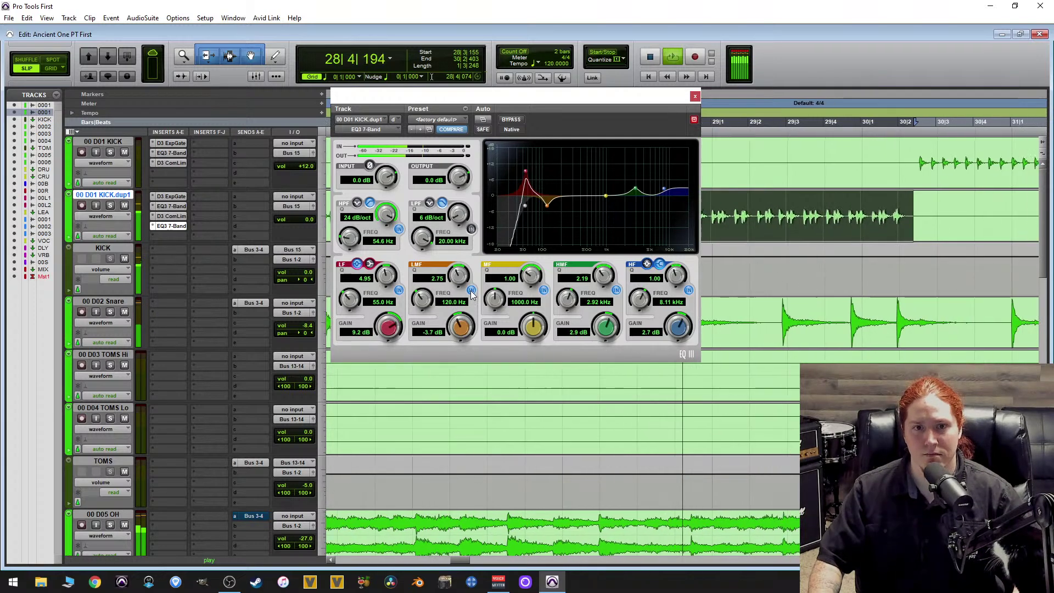
click(471, 289)
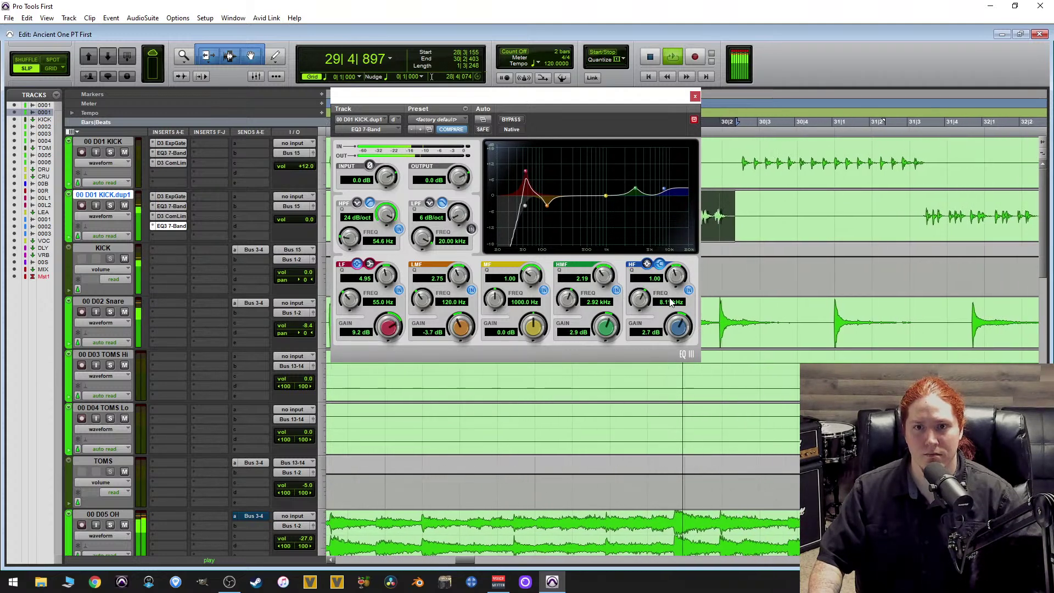
click(688, 290)
click(688, 290)
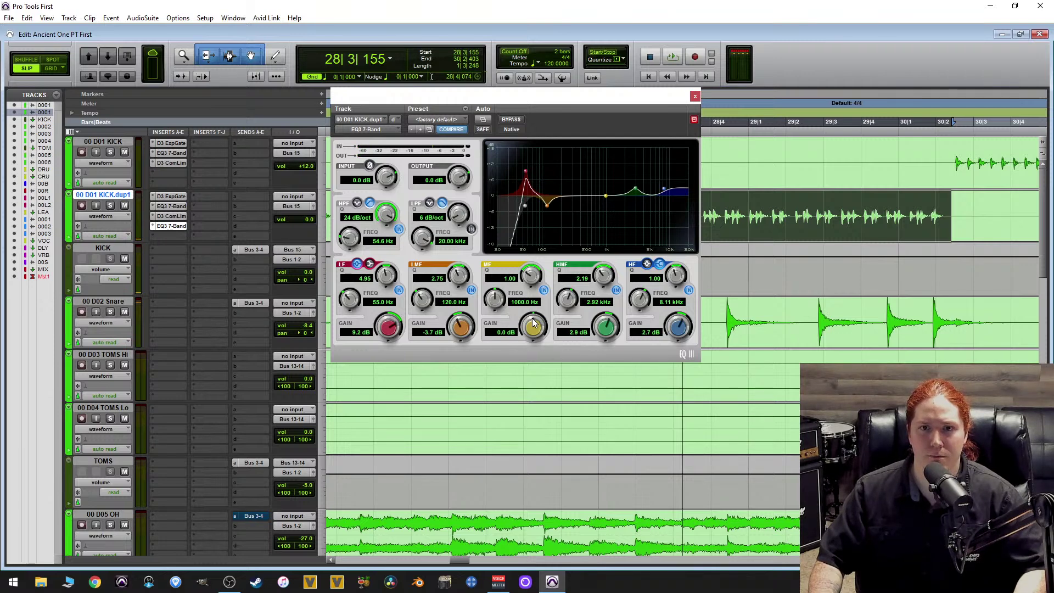
Boost the second EQ's MF band 18.0 dB with a Q of 6.76 and sweep it down to 529 Hz with the duplicate kick soloed.
drag(533, 323, 552, 250)
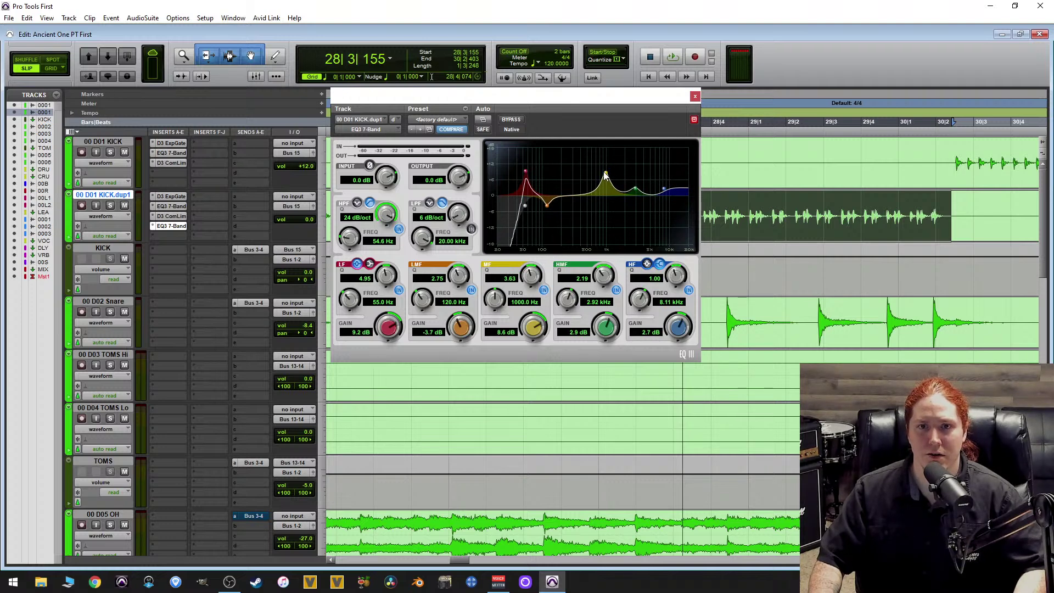
drag(607, 177, 610, 111)
key(space)
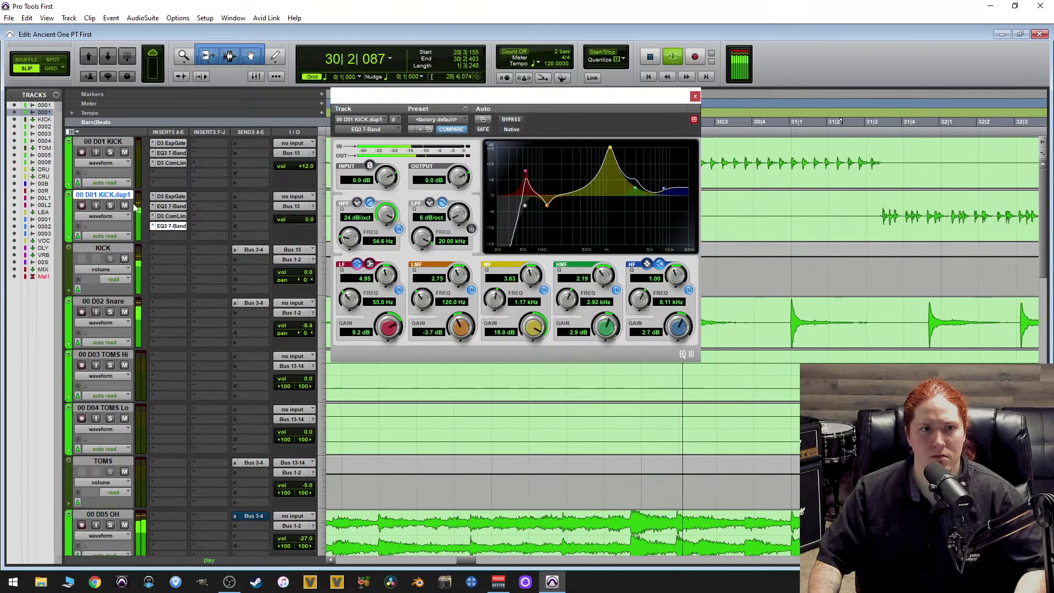
click(110, 205)
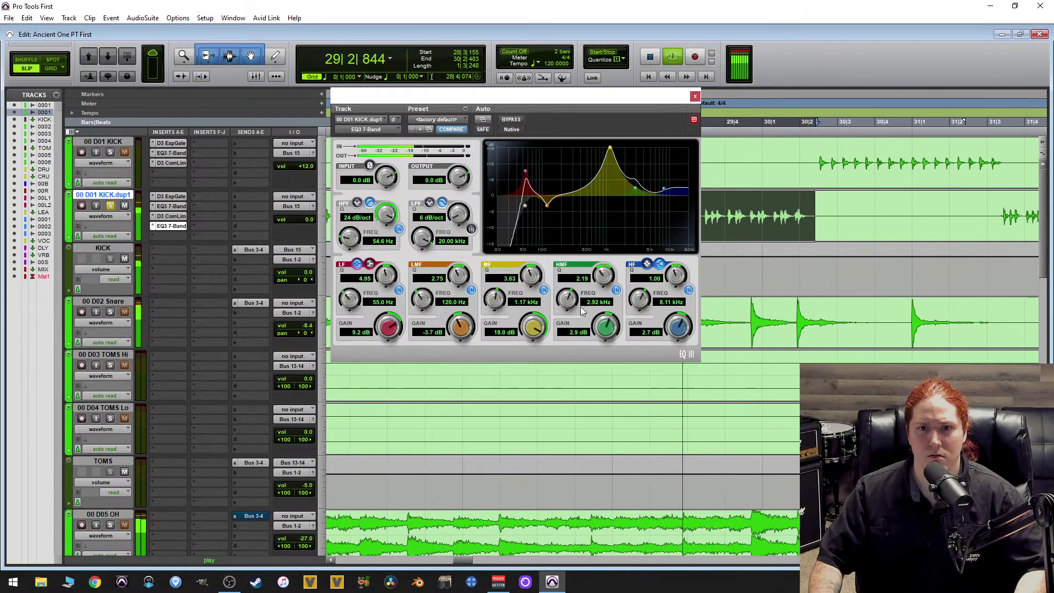
mouse_move(536, 276)
mouse_down()
mouse_move(545, 259)
mouse_move(525, 288)
mouse_up()
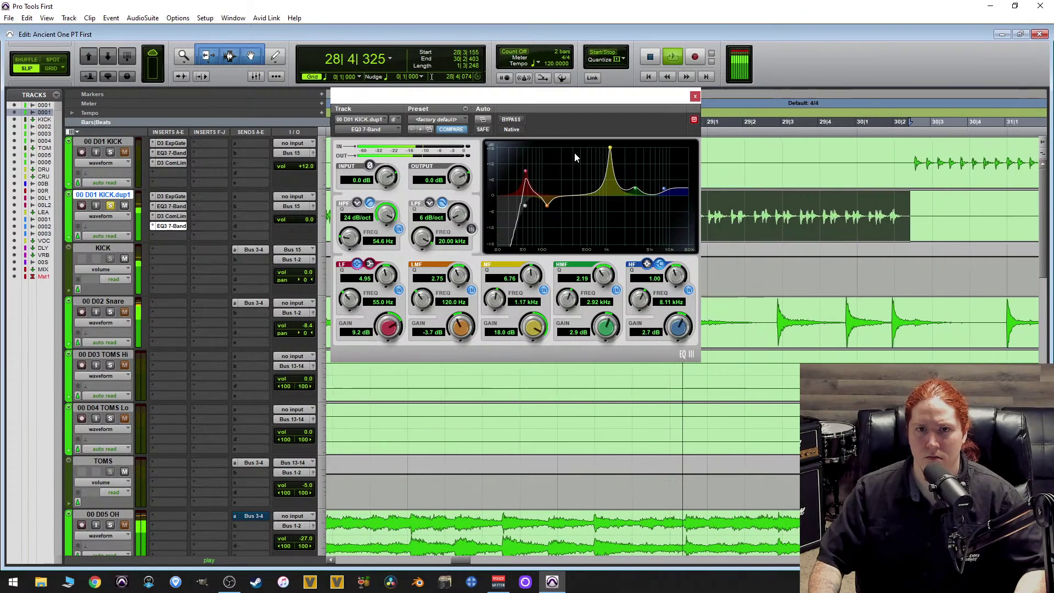
drag(609, 148, 588, 143)
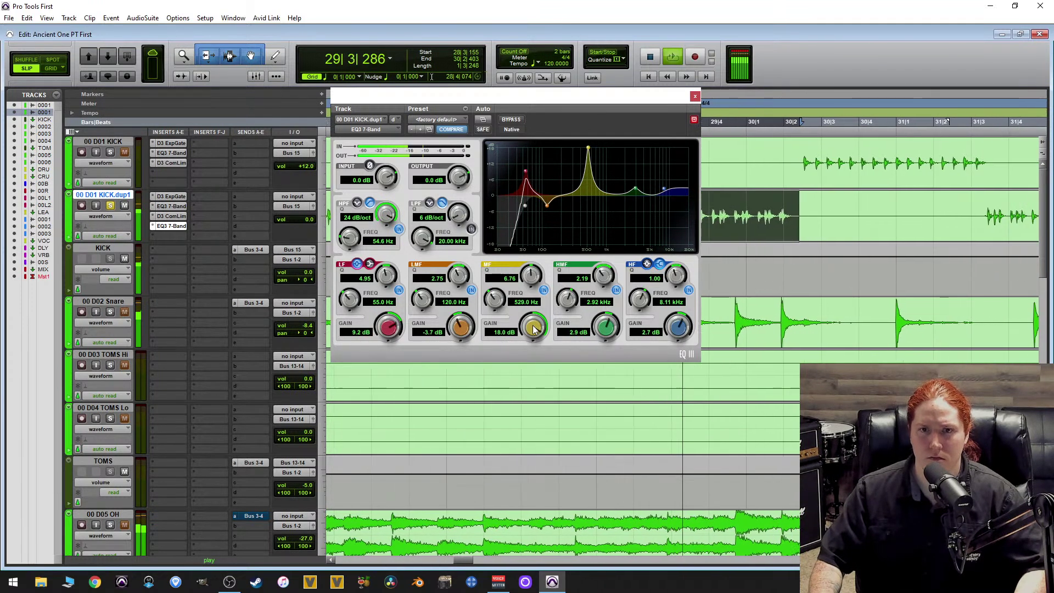
Cut the MF band to -7.4 dB with a Q of 0.67, unsolo the duplicate kick and compare with the band switched off and on.
drag(535, 328, 504, 394)
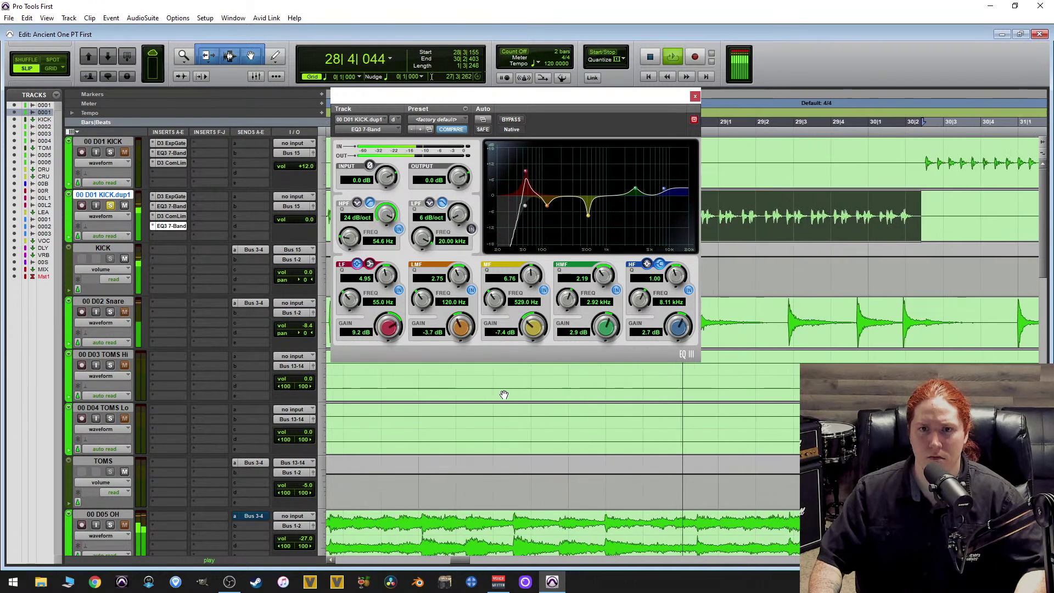
drag(531, 275, 519, 350)
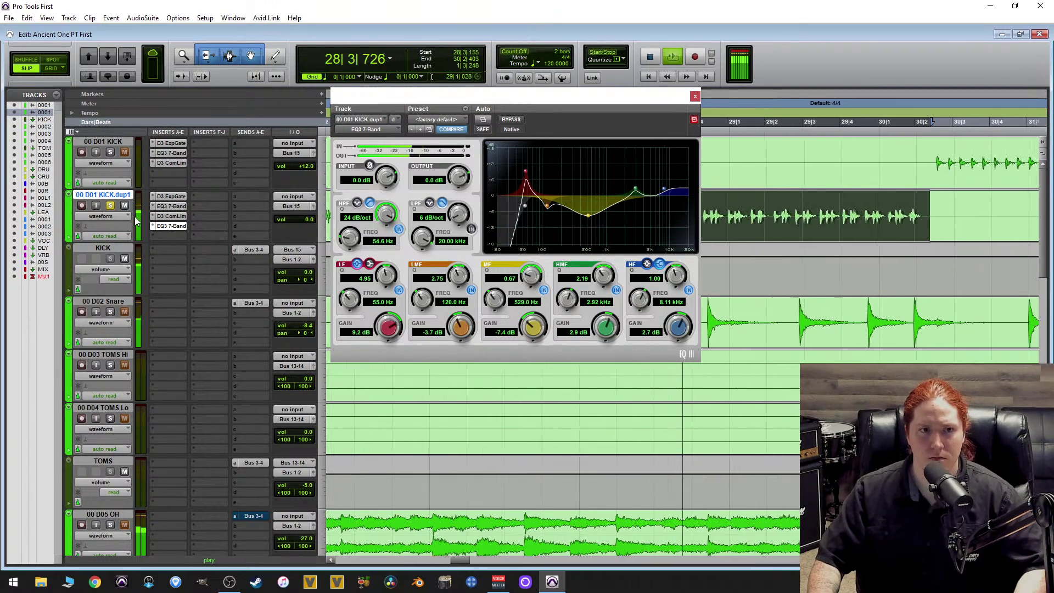
click(113, 207)
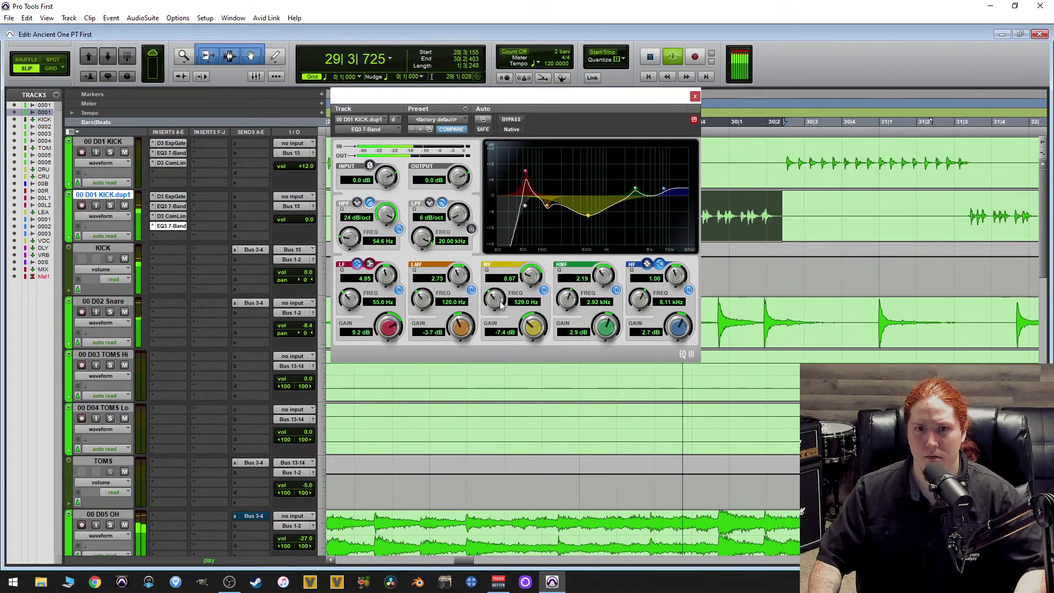
click(545, 287)
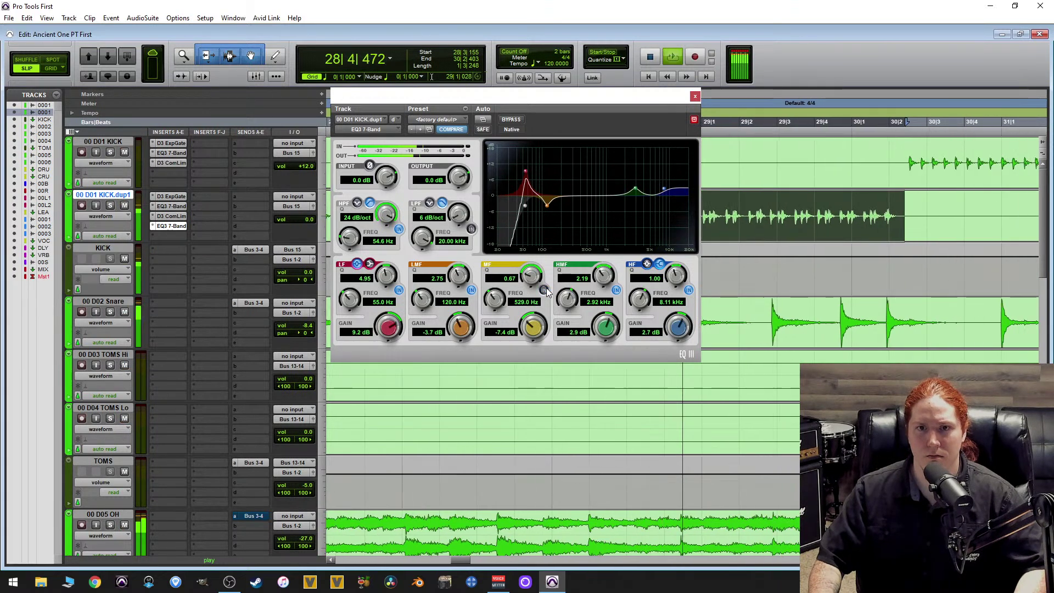
click(546, 288)
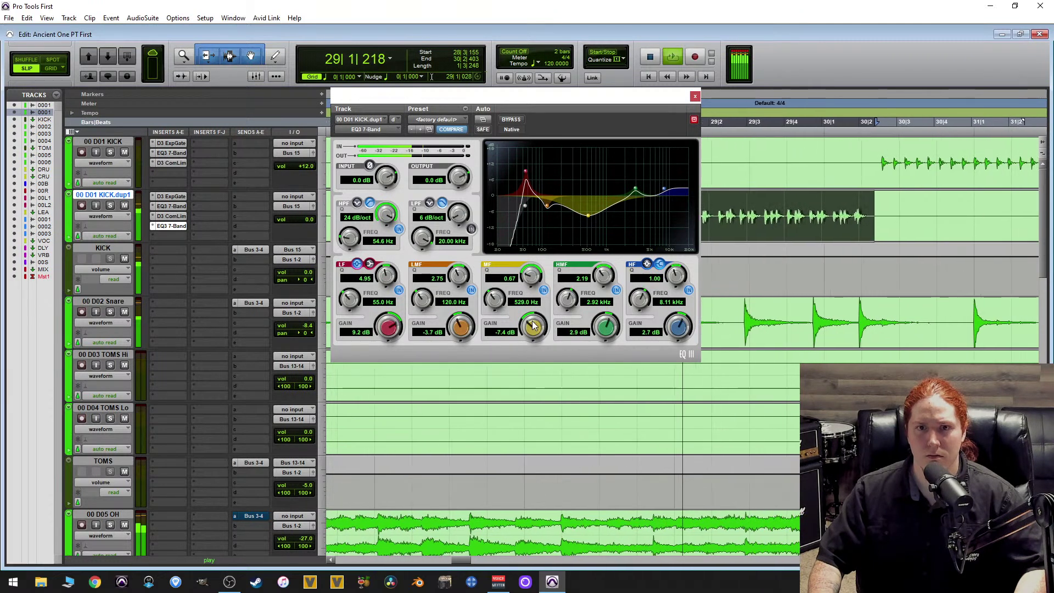
Set the MF band's Q to 0.77 and its gain to -7.7 dB, and compare the mix with the band off and on.
drag(533, 274, 535, 276)
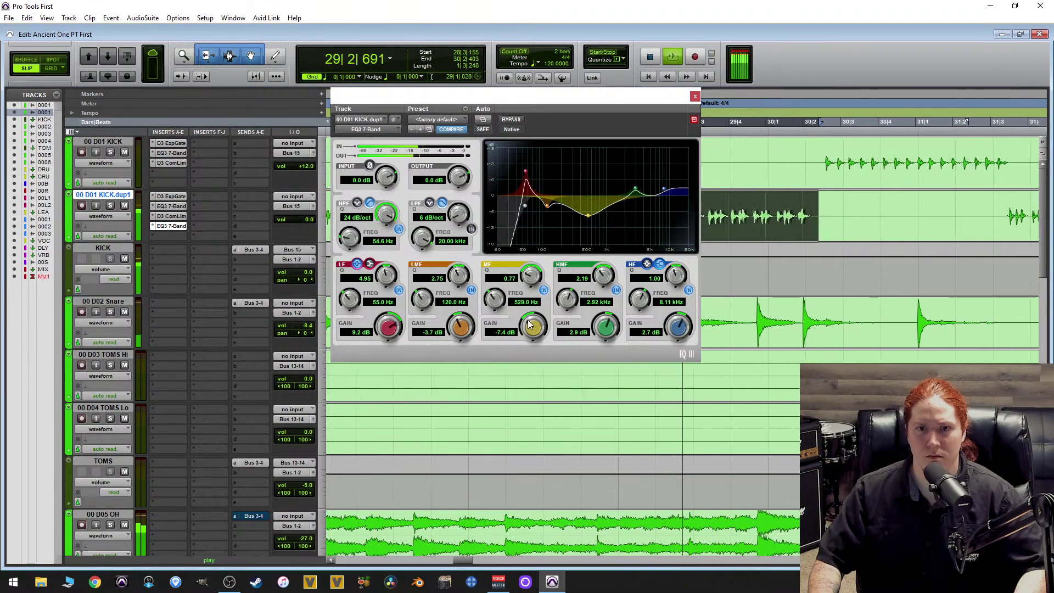
drag(530, 323, 549, 336)
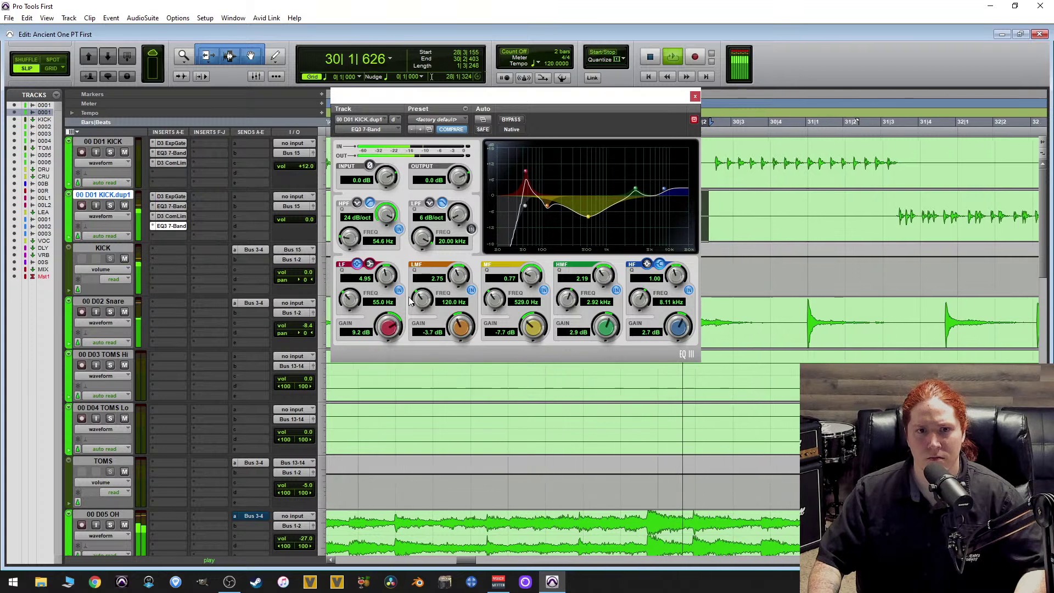
click(544, 291)
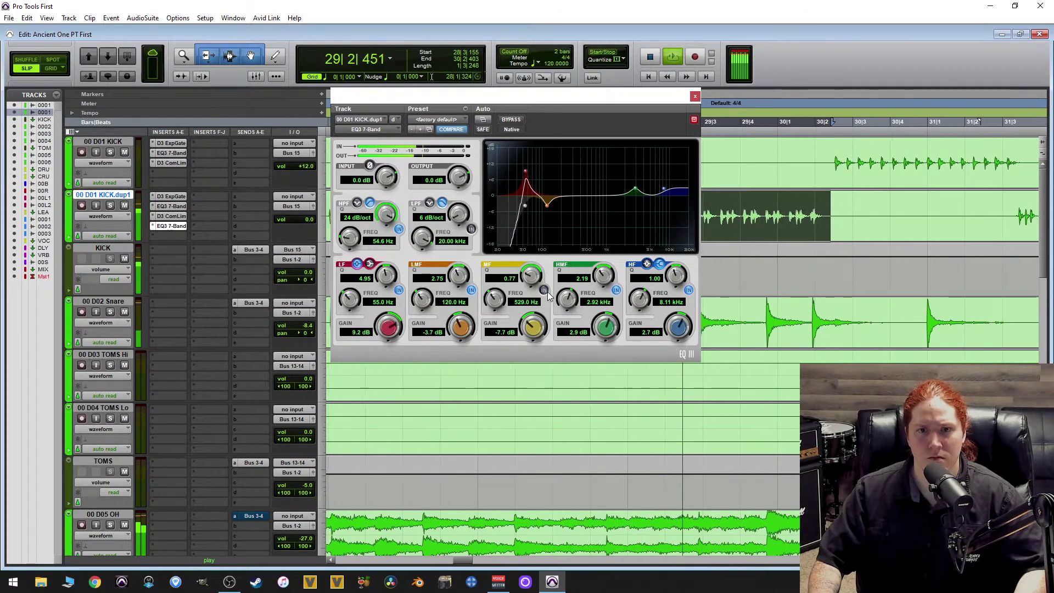
click(544, 290)
Copy the second EQ to the original kick track, play that track's kick passage from bar 27 to 28 and open the copied EQ.
key(space)
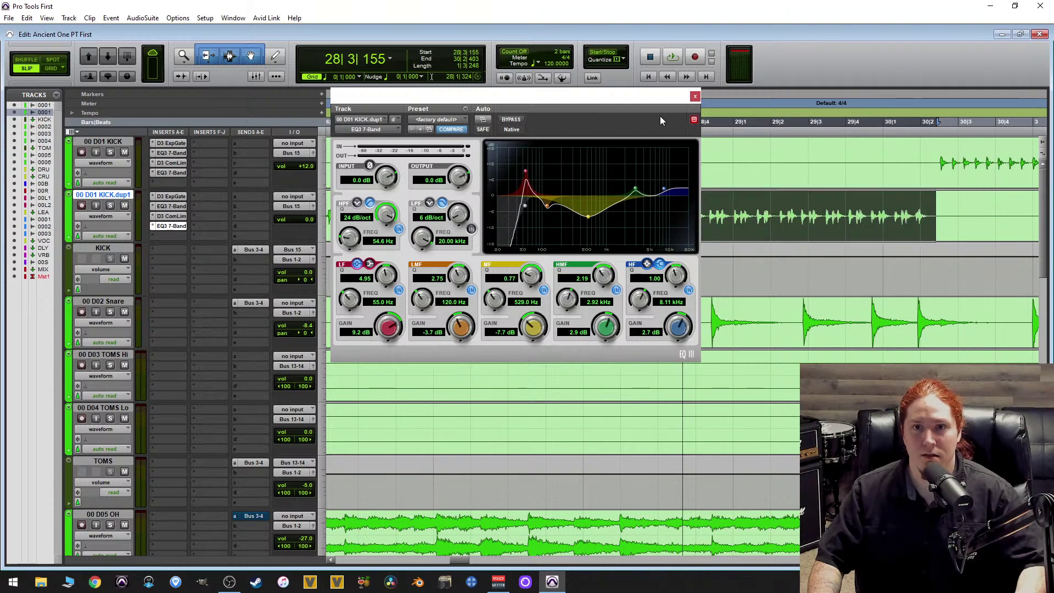
click(695, 97)
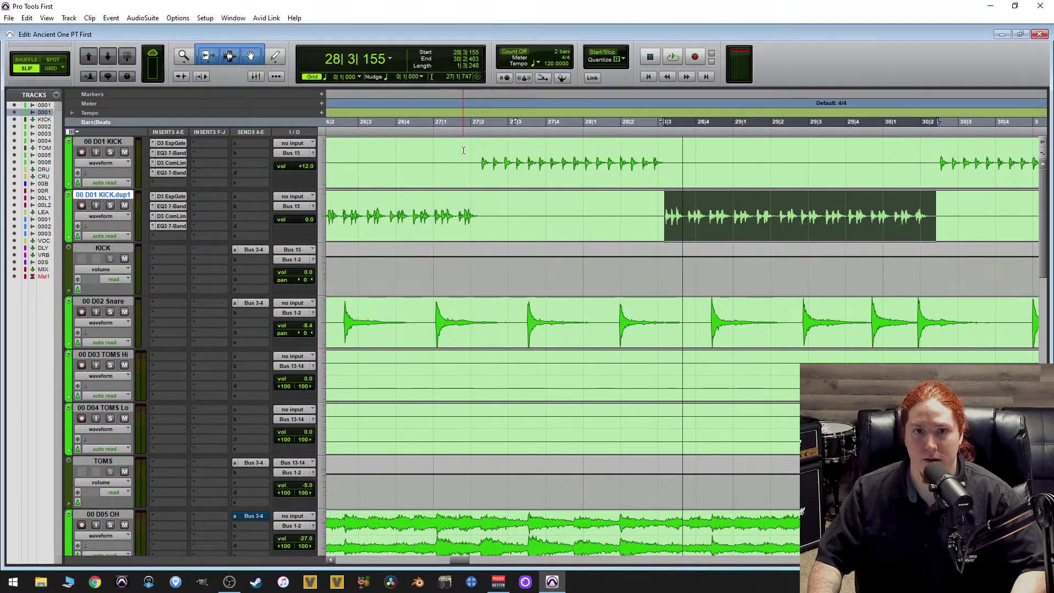
drag(477, 154, 666, 157)
key(space)
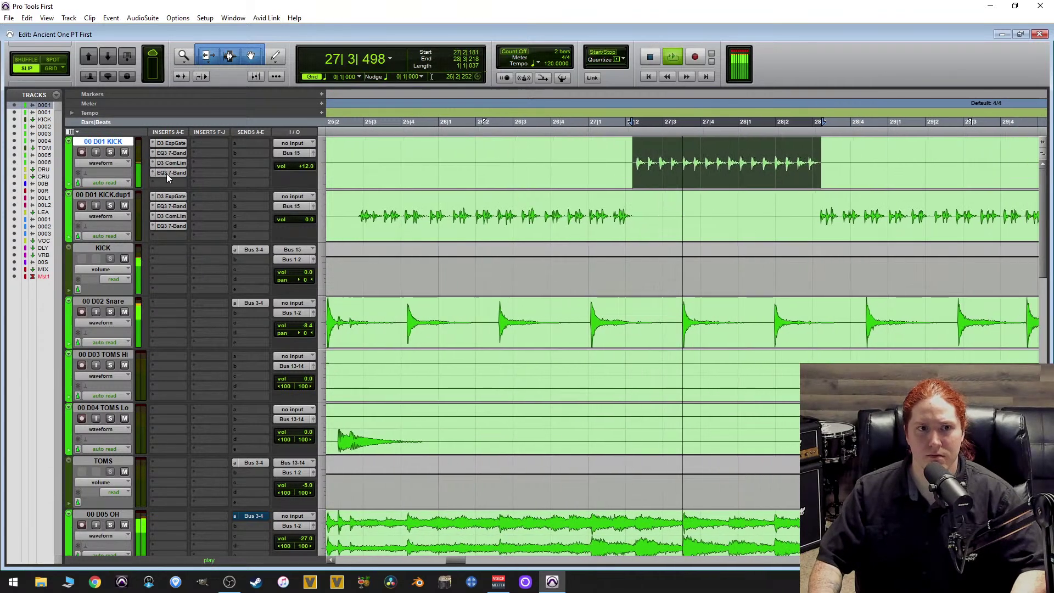
click(167, 173)
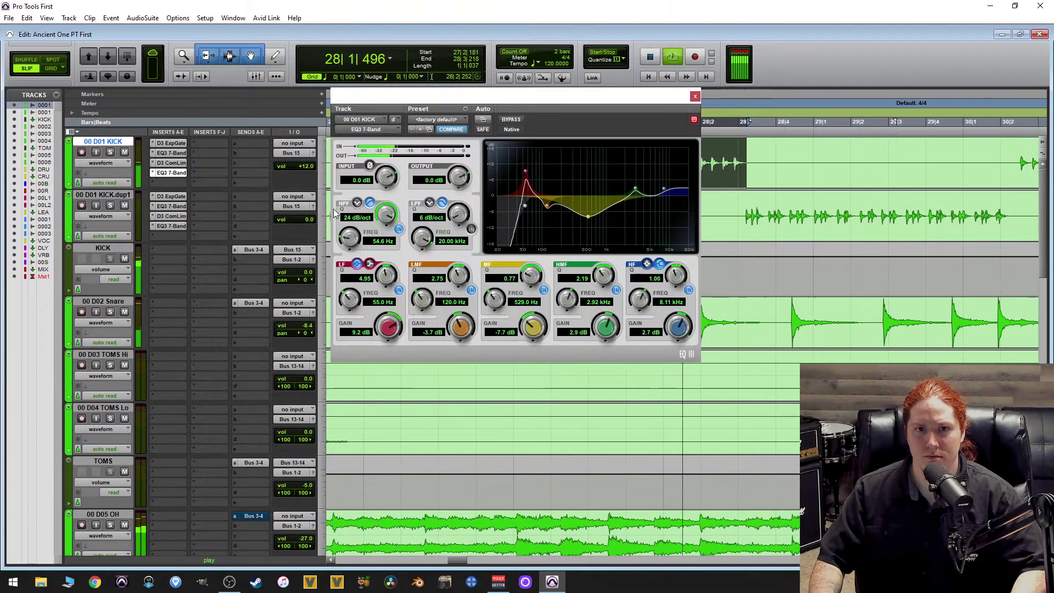
Lower the copied EQ's high-pass filter to 34.3 Hz with the original kick soloed, and unsolo the track to play it in the mix.
click(399, 229)
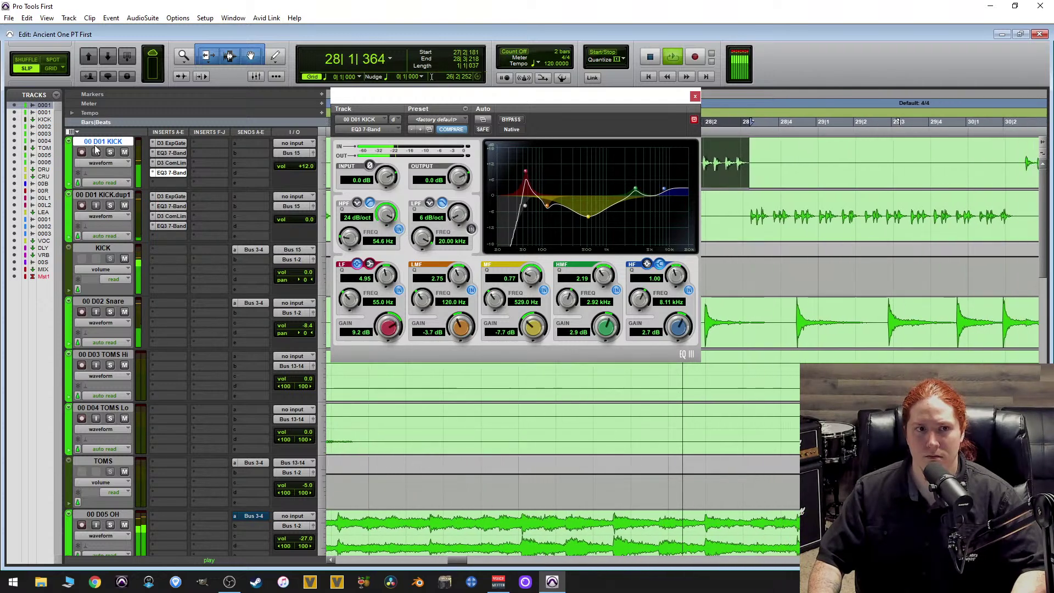
click(111, 152)
drag(351, 237, 342, 254)
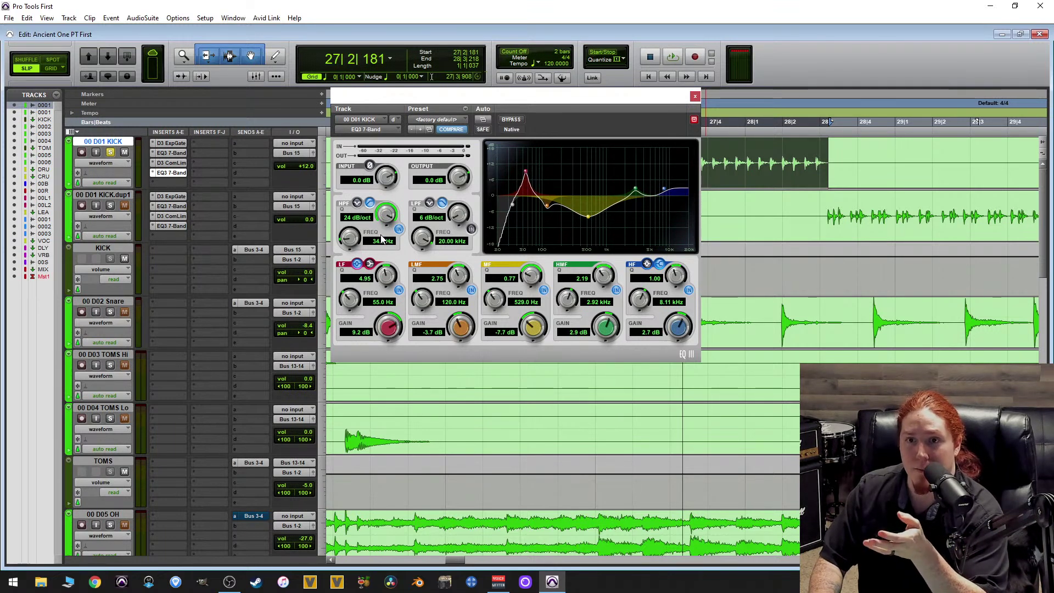
click(110, 152)
key(space)
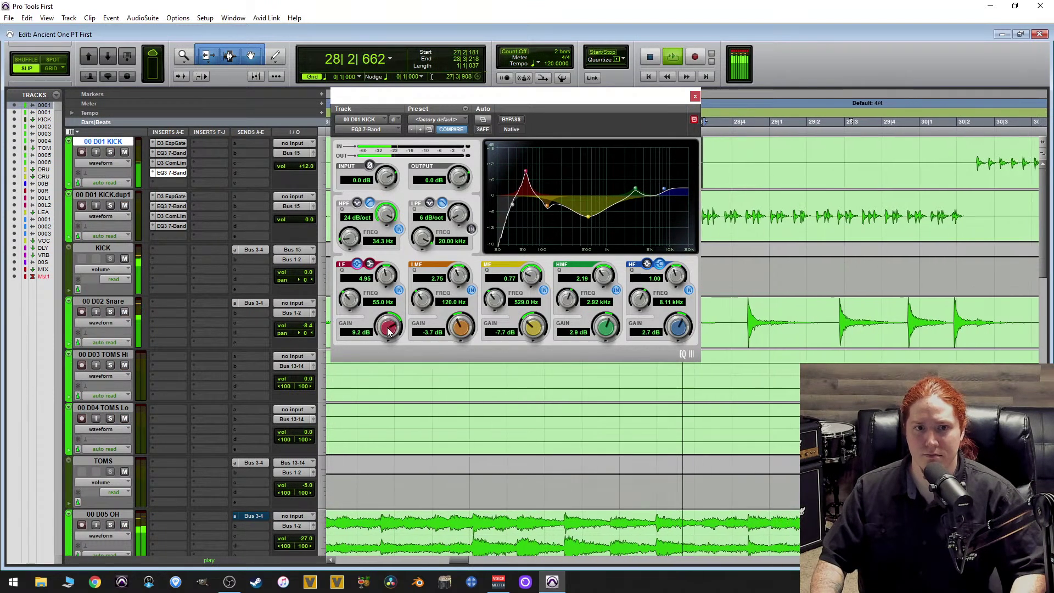
Set the original kick's second EQ gains to LF 6.9 dB, HF 1.4 dB, HMF 1.9 dB and MF -5.5 dB, and close the EQ.
drag(389, 333, 391, 348)
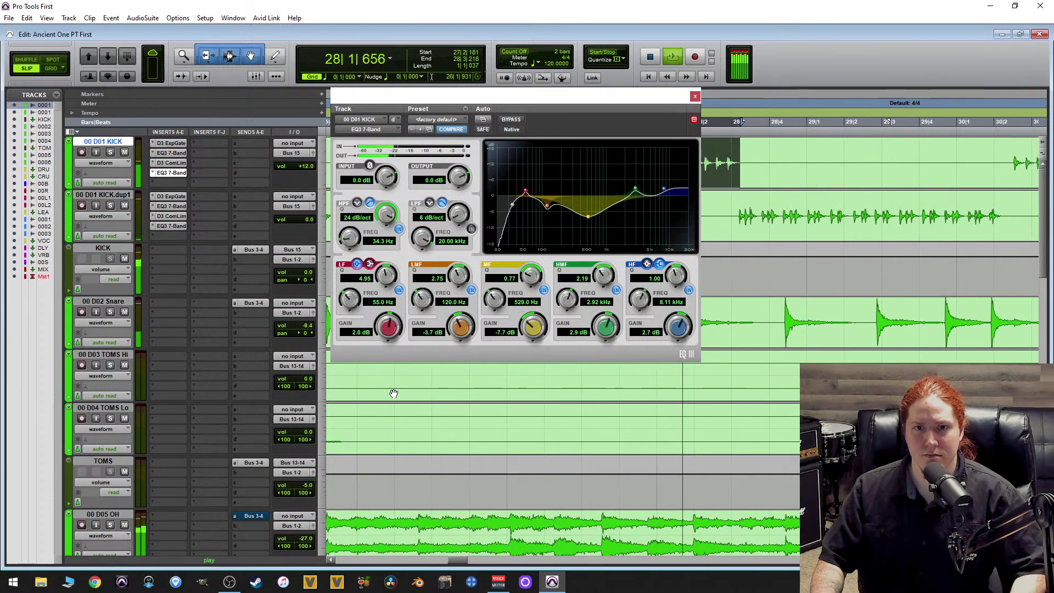
drag(400, 393, 420, 429)
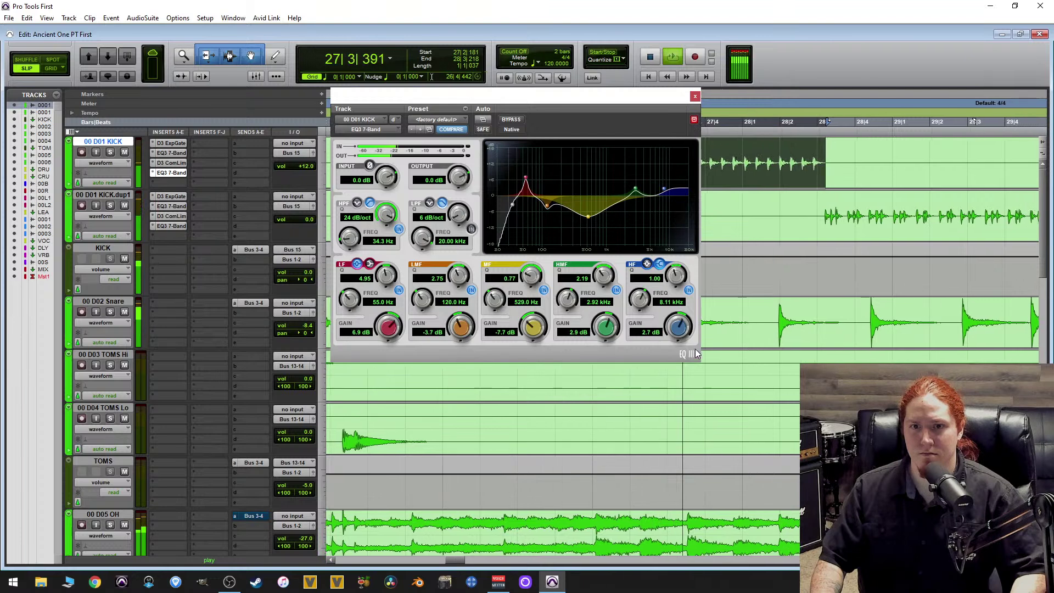
drag(675, 337, 649, 377)
drag(601, 338, 626, 349)
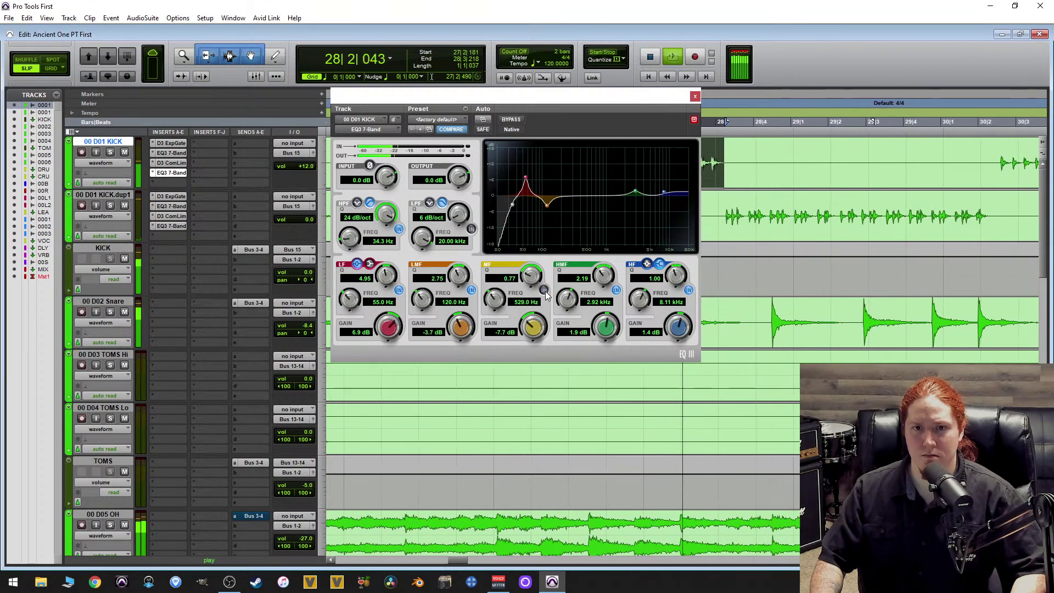
drag(533, 327, 568, 354)
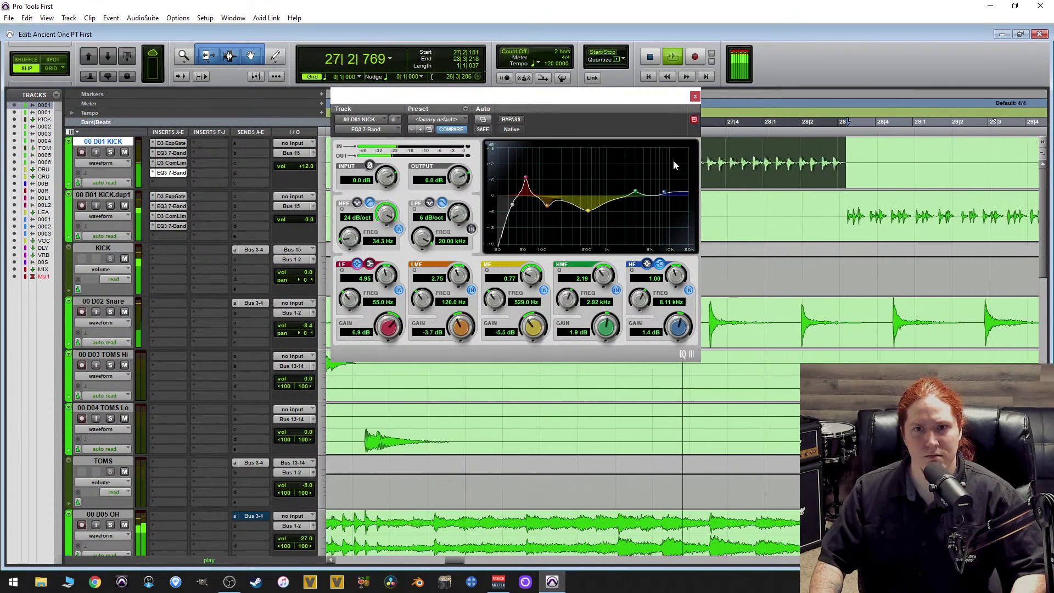
click(696, 98)
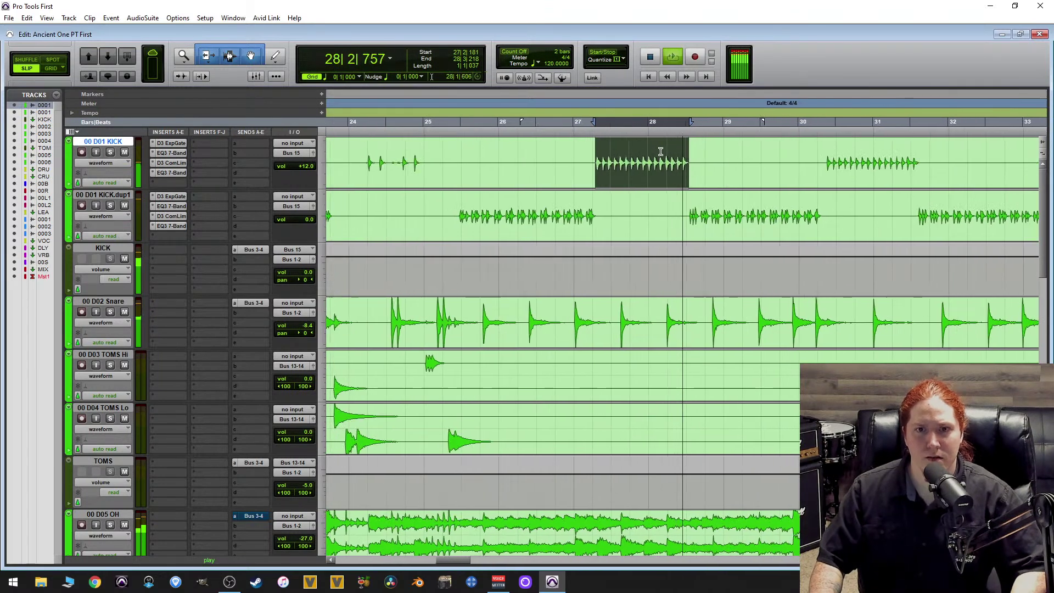
click(174, 173)
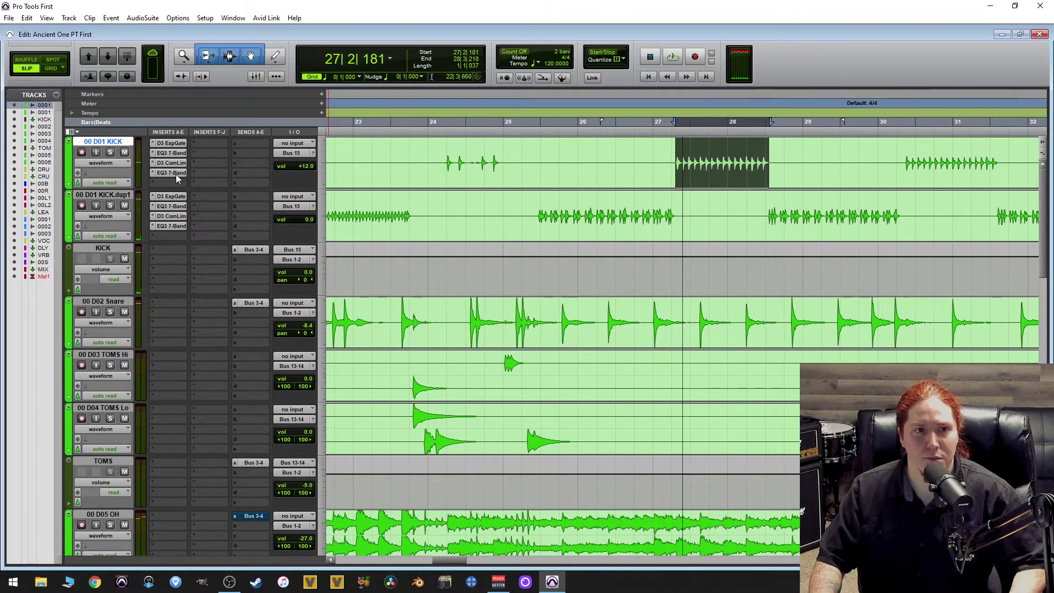
Open the duplicate kick's second EQ beside the original kick's to compare their settings, and close both EQ windows.
click(173, 227)
drag(199, 15, 816, 103)
drag(579, 97, 441, 91)
drag(809, 106, 739, 99)
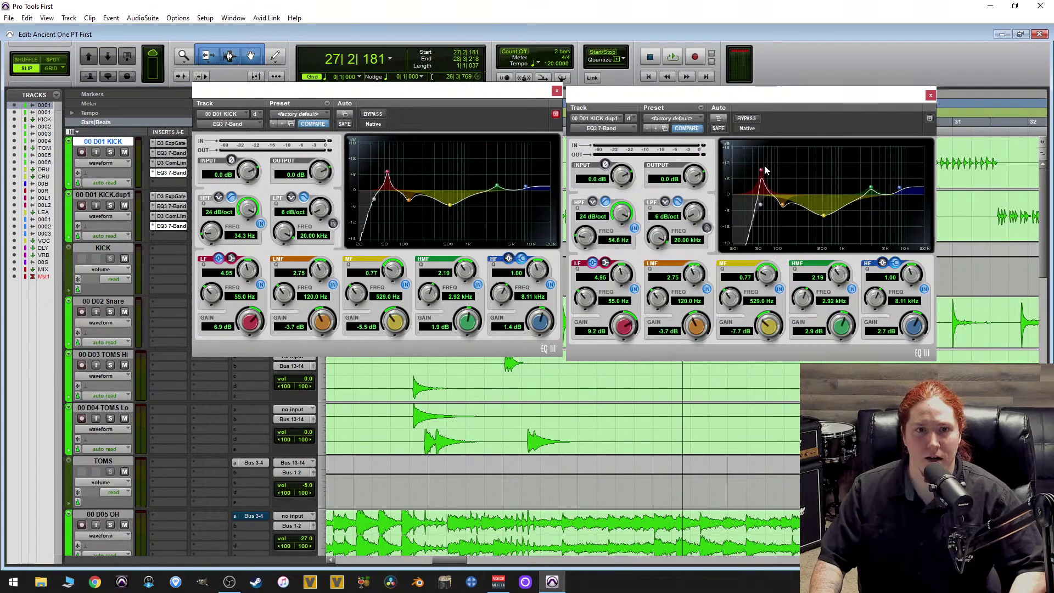
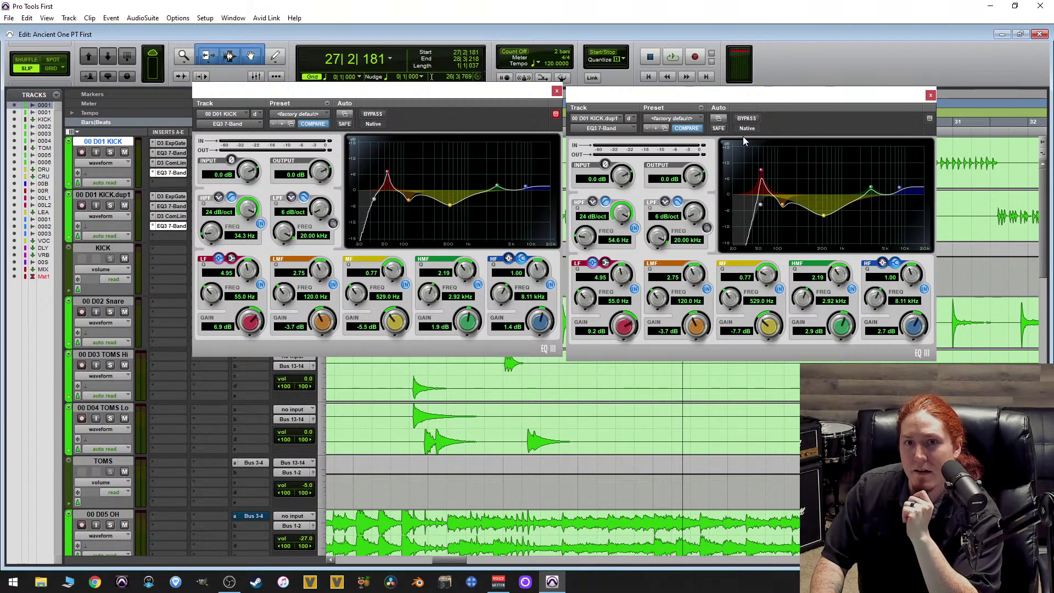
click(931, 94)
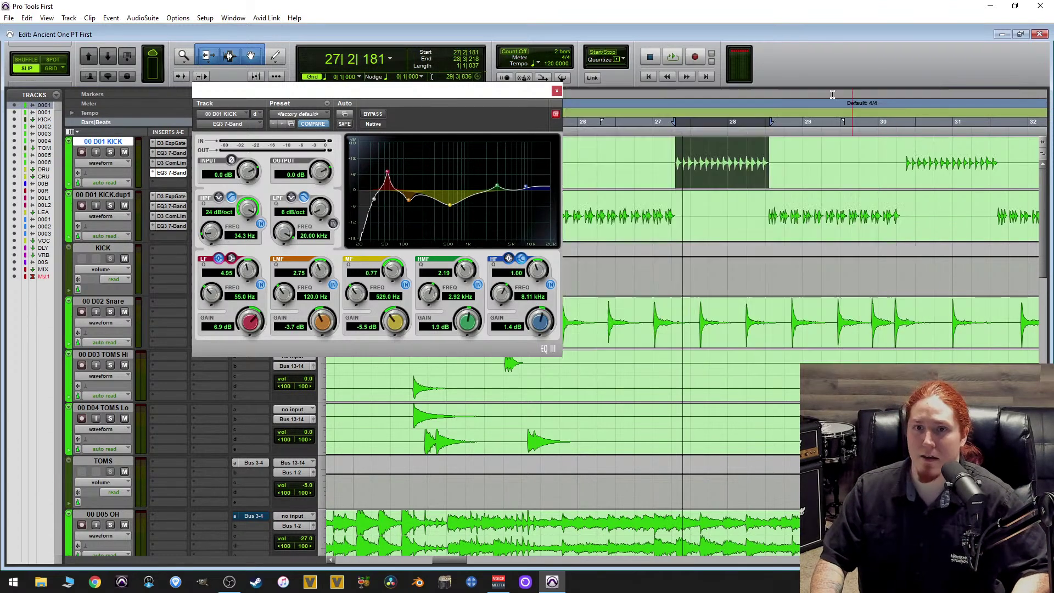
click(557, 90)
Play from bar 25, reset the original kick's volume to 0.0 dB and set its compressor gain to 9.9 dB.
key(ctrl+[)
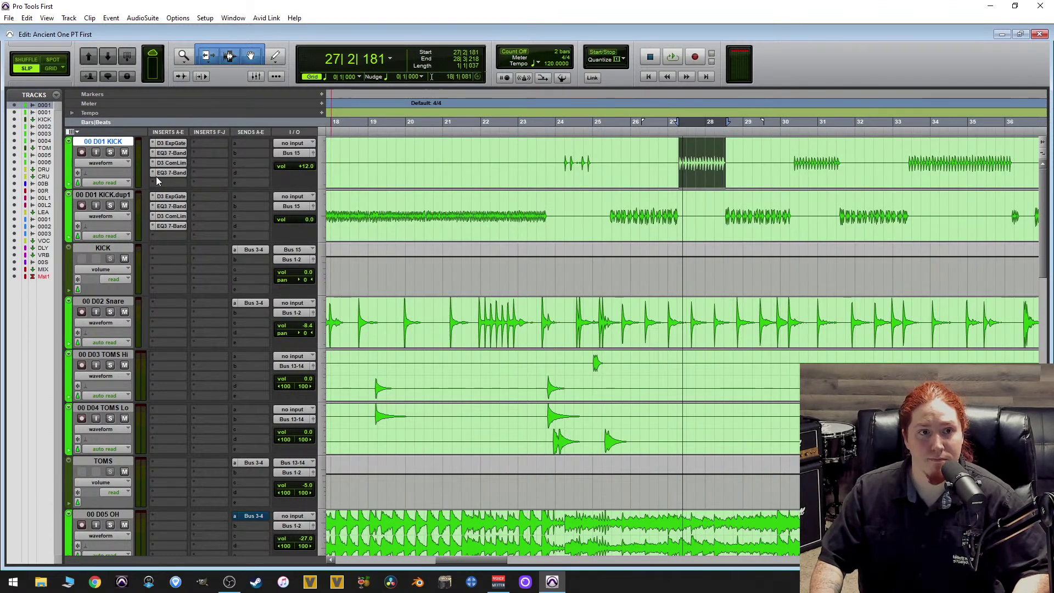
click(600, 160)
key(space)
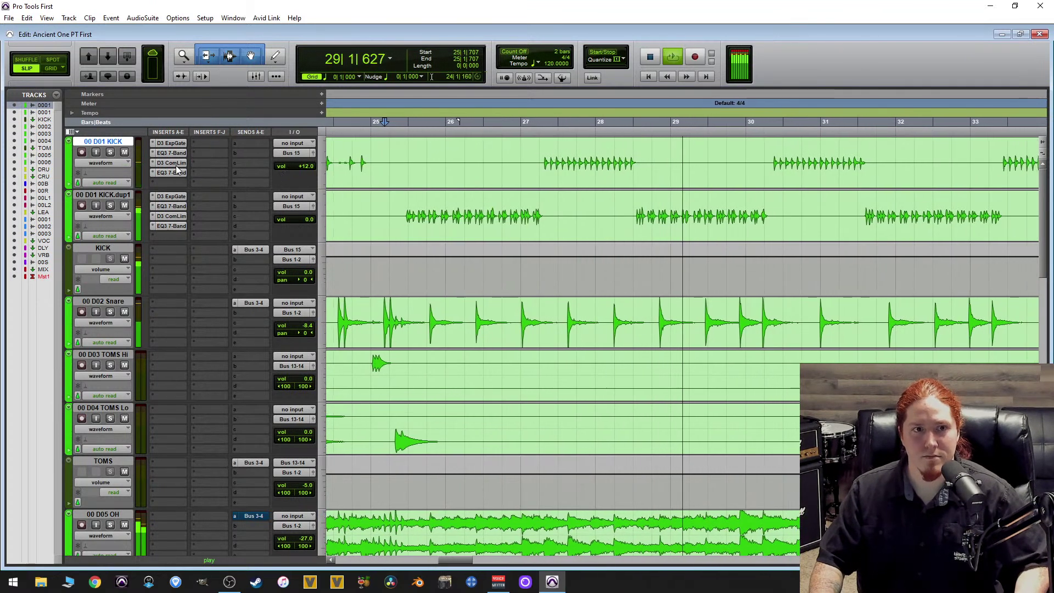
alt+click(301, 167)
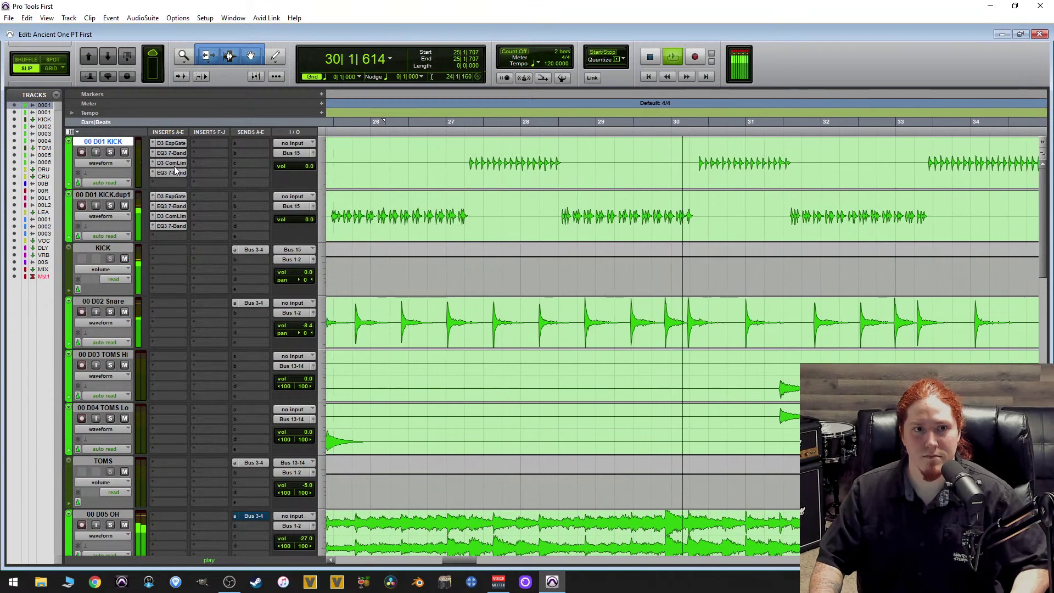
click(172, 163)
drag(456, 248, 482, 234)
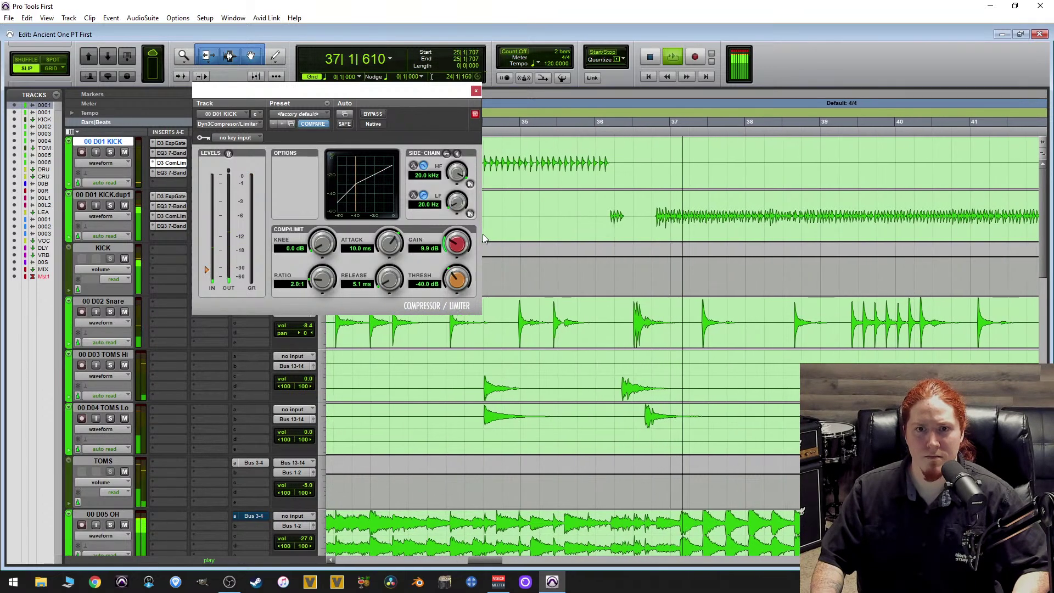
Play from bar 33, set the duplicate kick's compressor gain to 5.1 dB, and close the compressor.
scroll(598, 163, down, 2)
click(599, 163)
scroll(598, 163, up, 1)
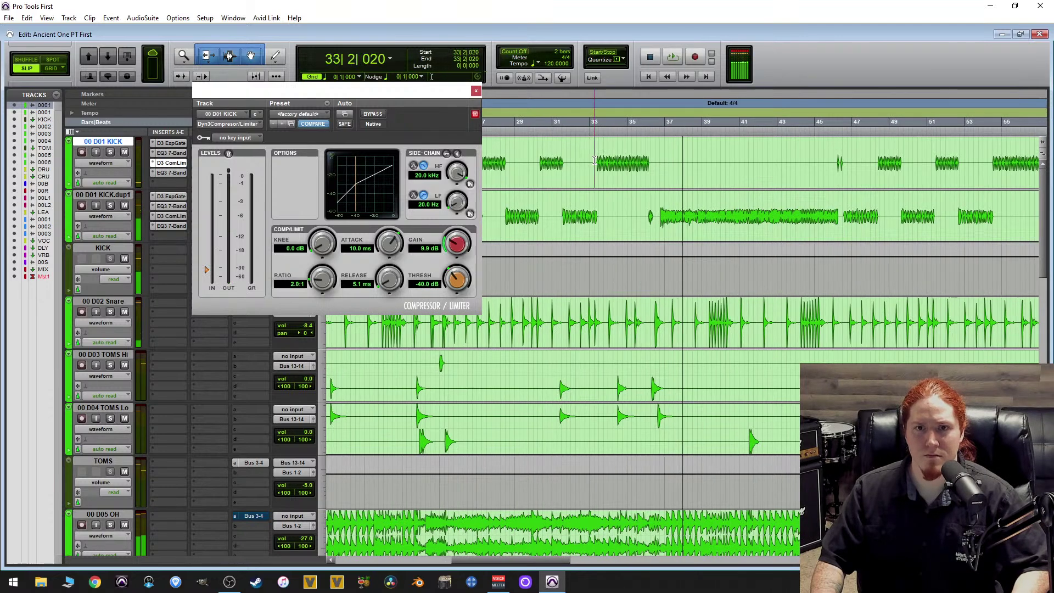
click(171, 215)
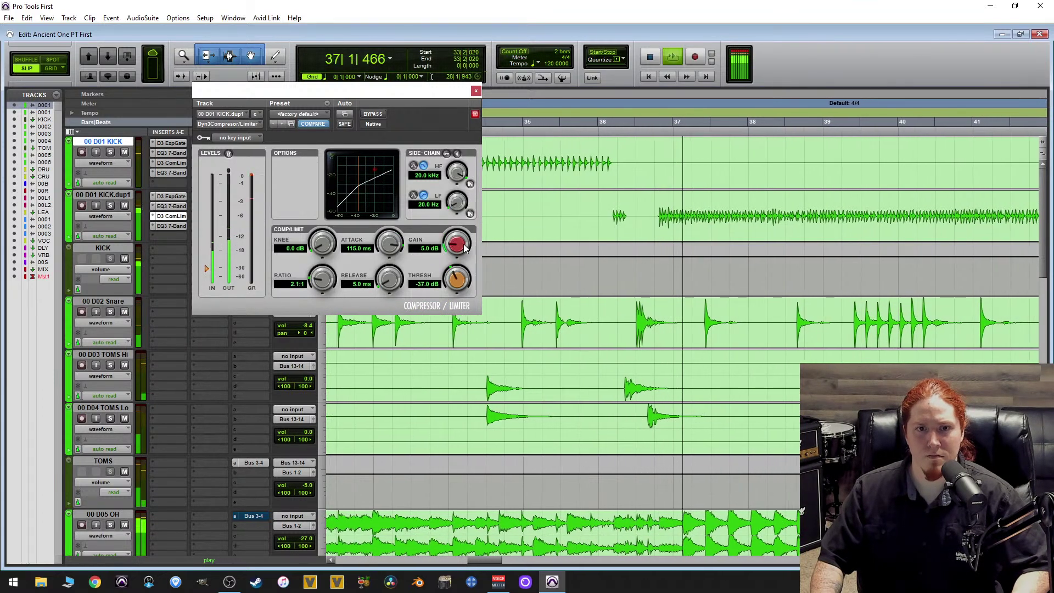
scroll(464, 247, up, 1)
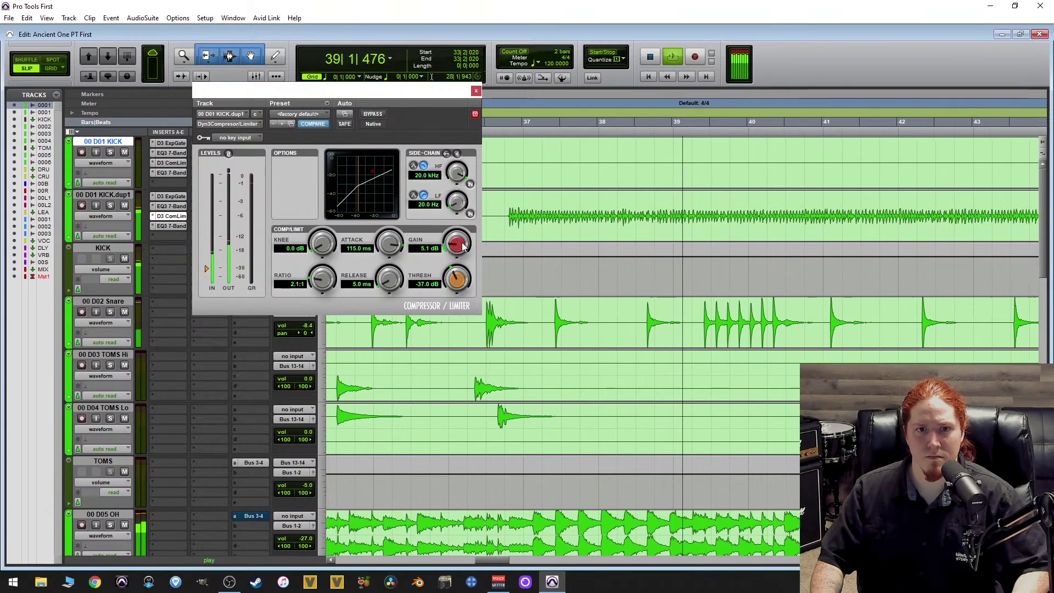
click(476, 91)
key(space)
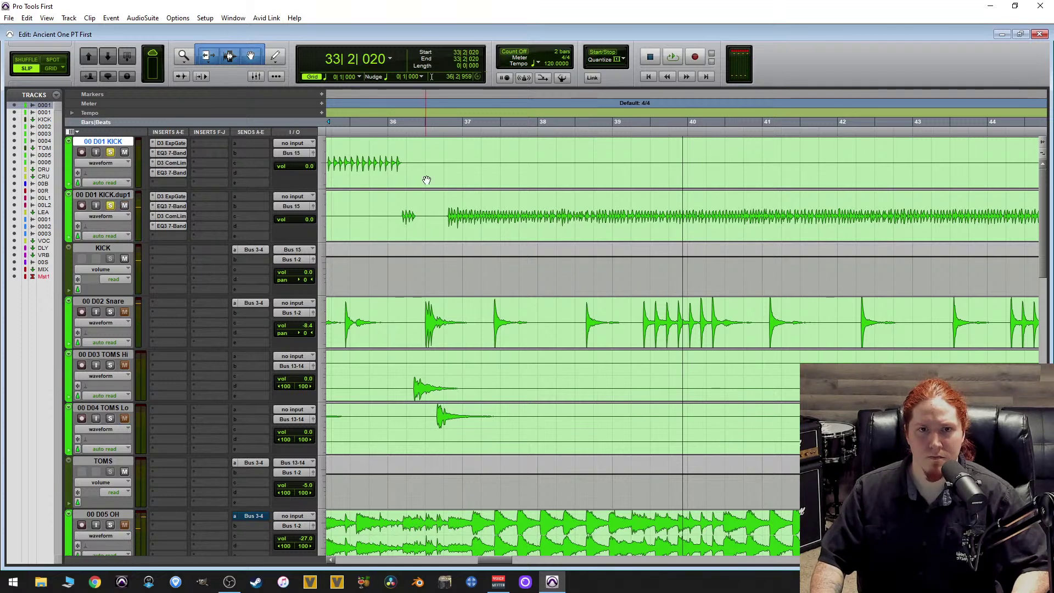
Play both soloed kick tracks from bar 31 to compare their levels across the alternating passages.
key(r)
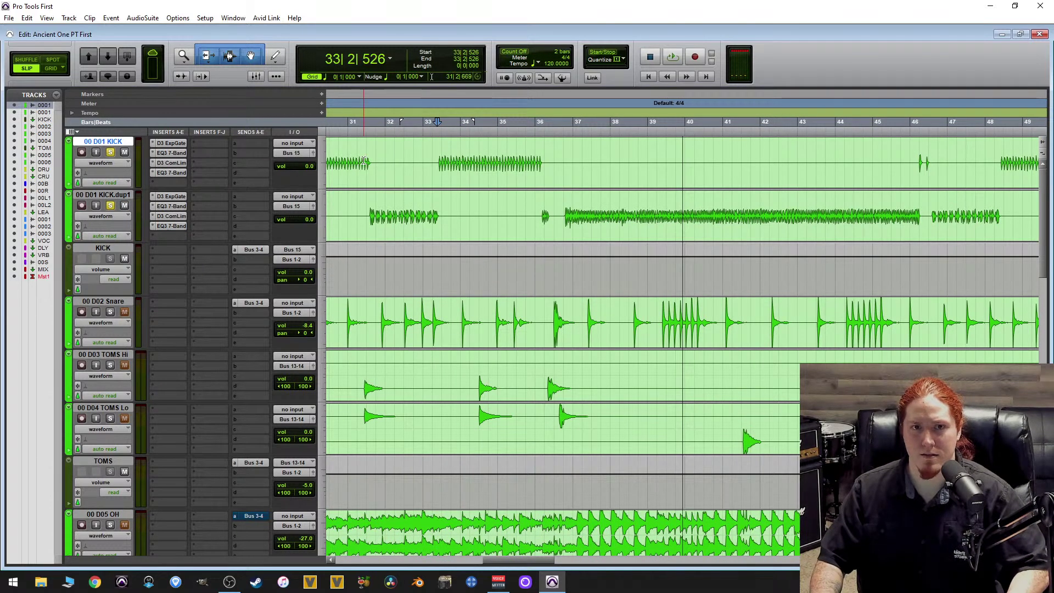
key(t)
key(space)
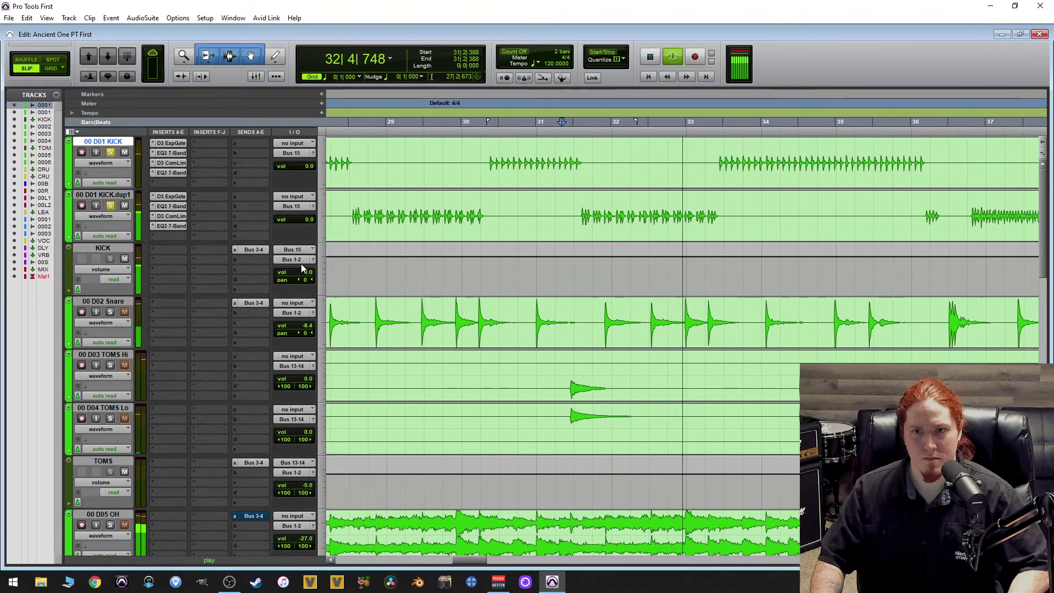
key(t)
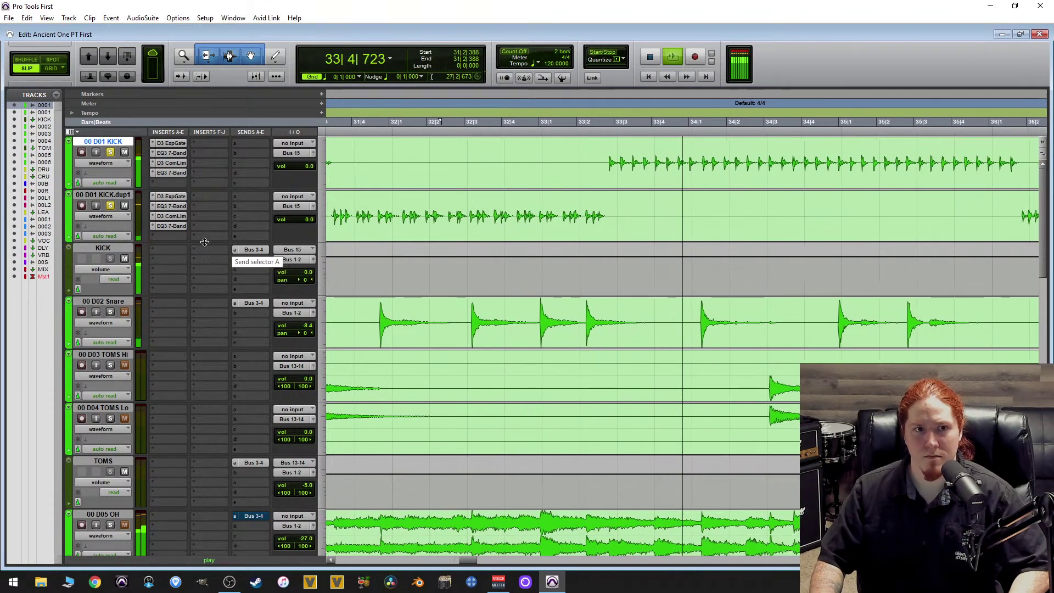
key(r)
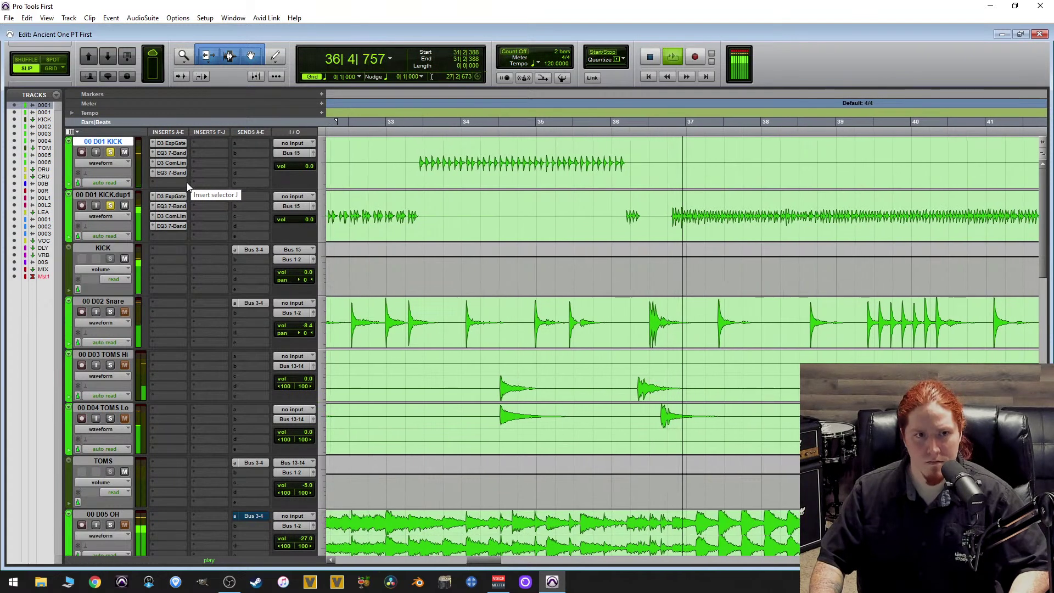
key(space)
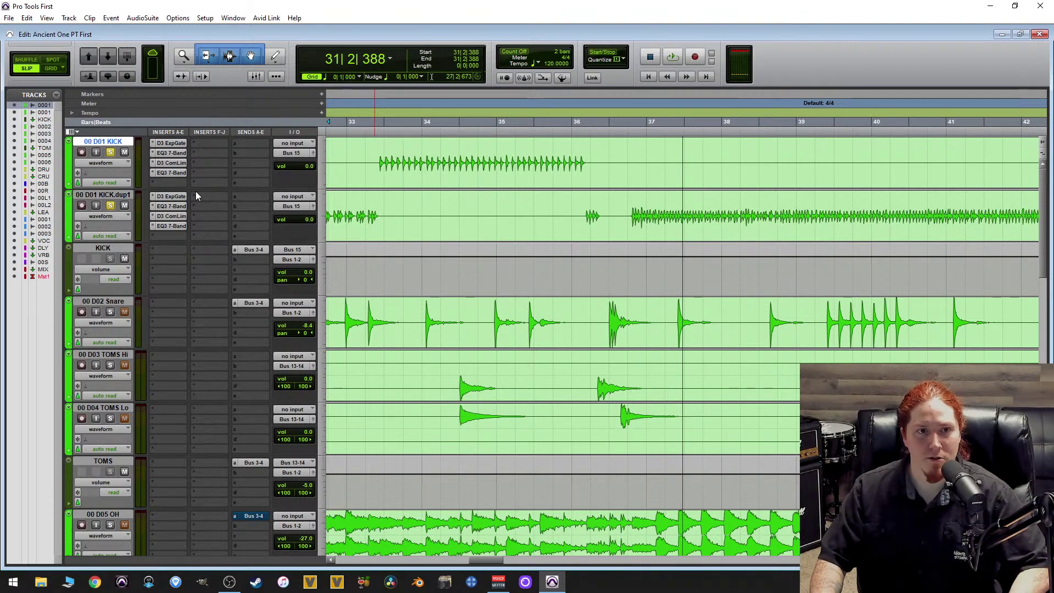
Insert a Dyn3 Compressor/Limiter (mono) in the first insert slot of the KICK bus track.
click(167, 249)
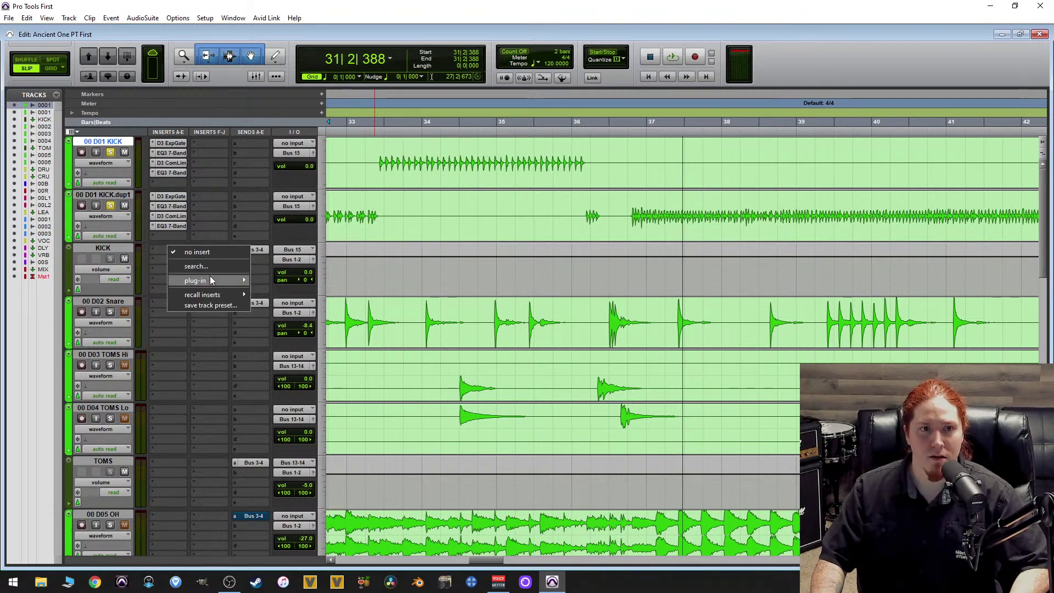
mouse_move(225, 282)
mouse_move(316, 291)
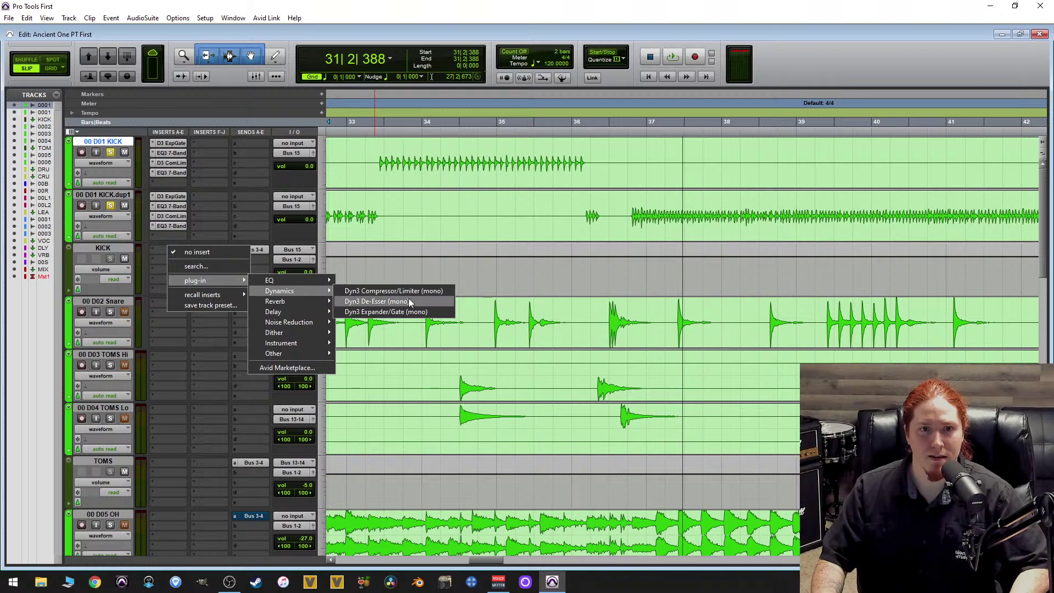
click(391, 293)
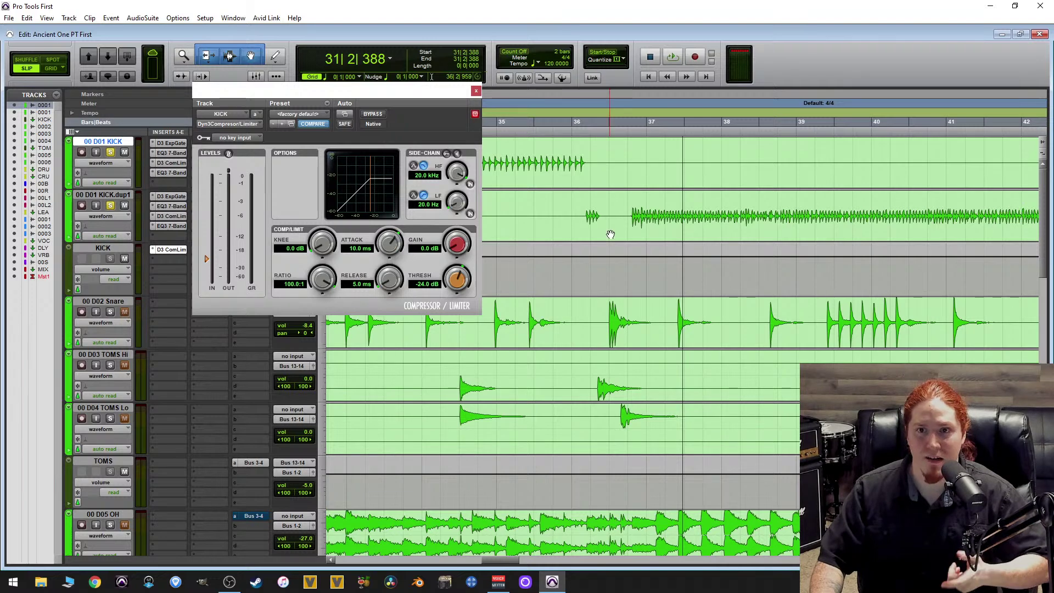
Play the duplicate kick's passage from bar 36 with the KICK bus compressor bypassed and active to compare the sound.
click(629, 204)
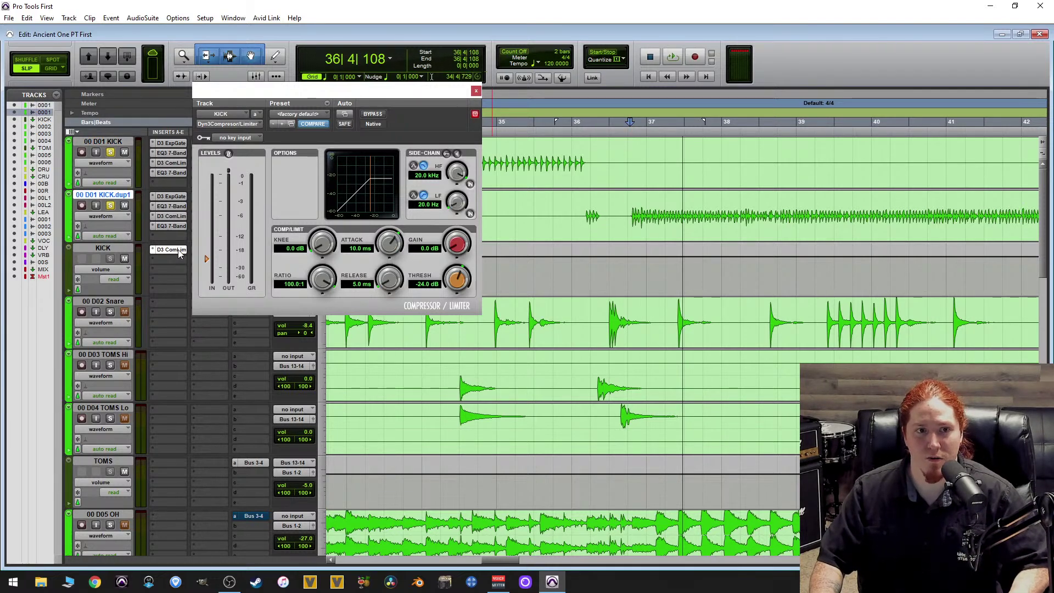
key(space)
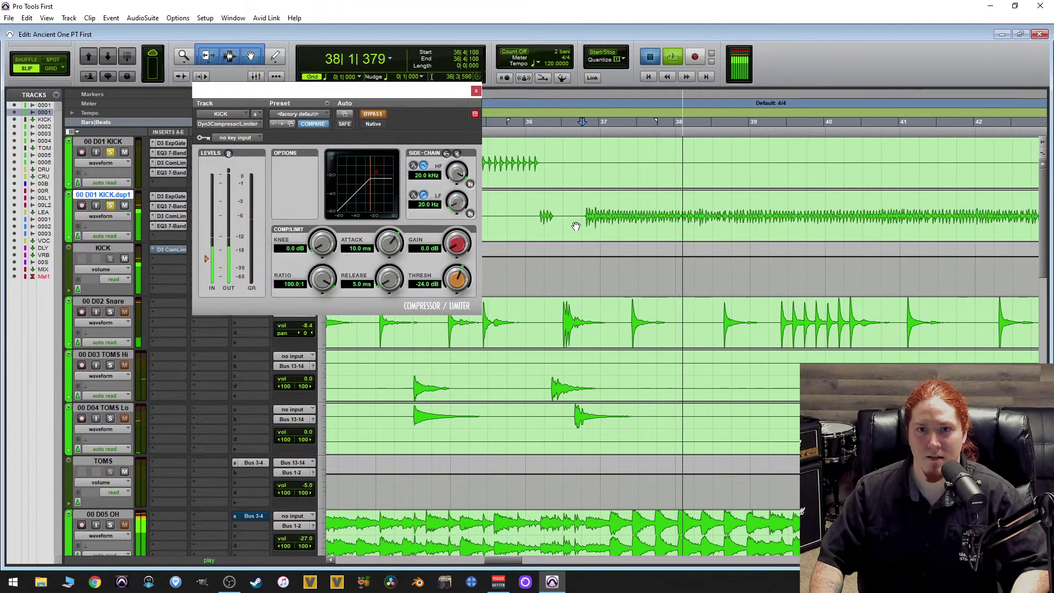
key(space)
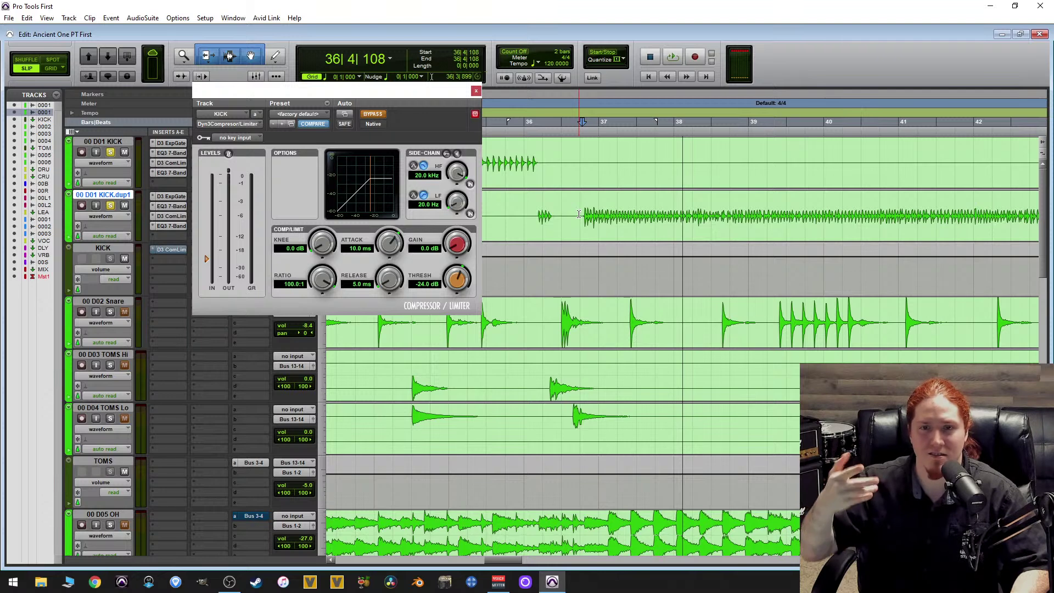
key(space)
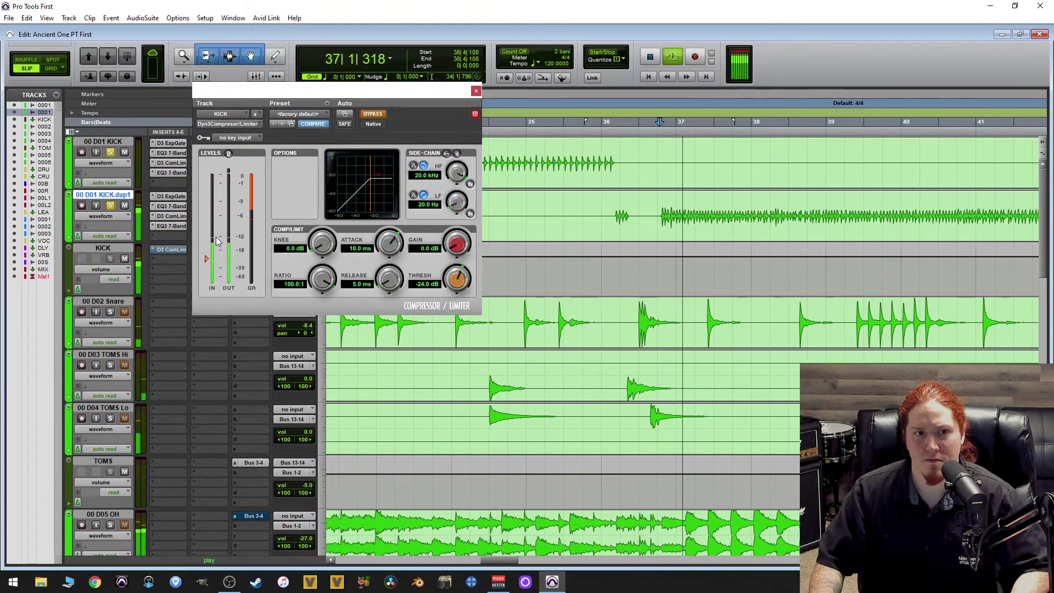
key(space)
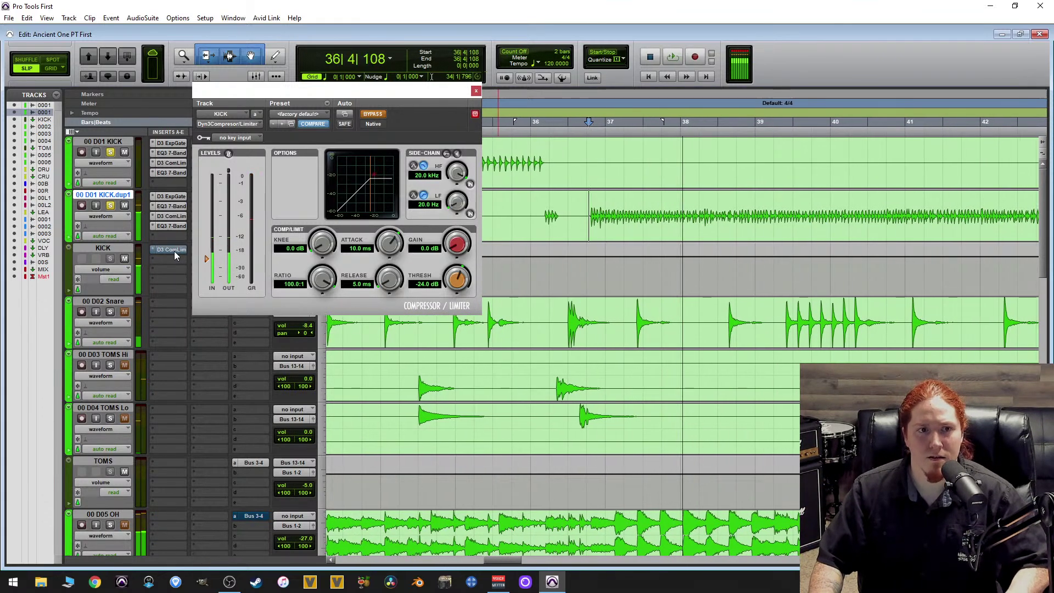
ctrl+click(174, 250)
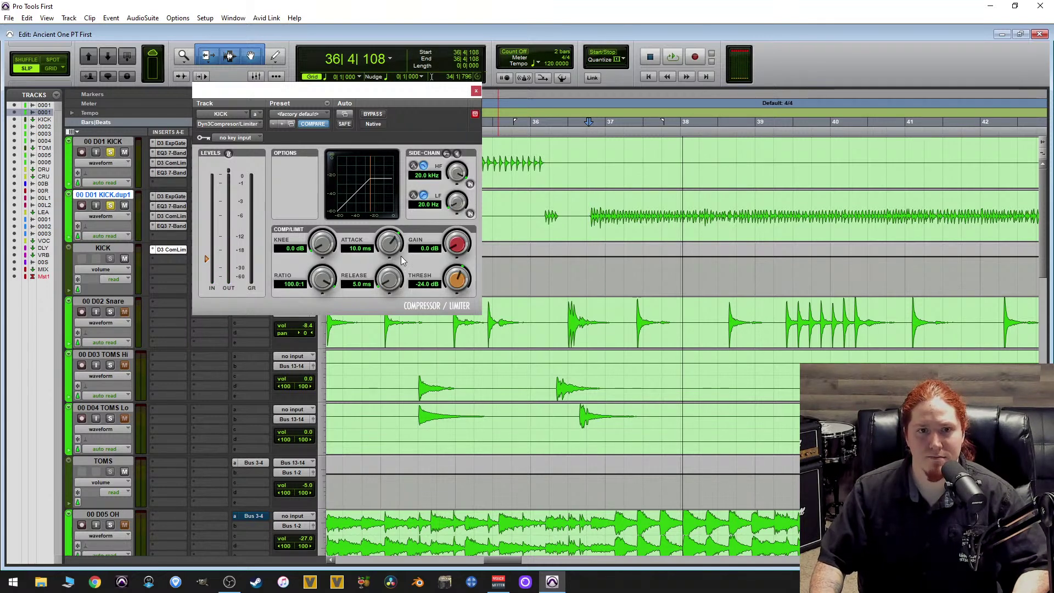
Set the KICK bus compressor's attack to 134.9 ms and its threshold to -21.9 dB during playback of the soloed kicks.
drag(388, 244, 377, 188)
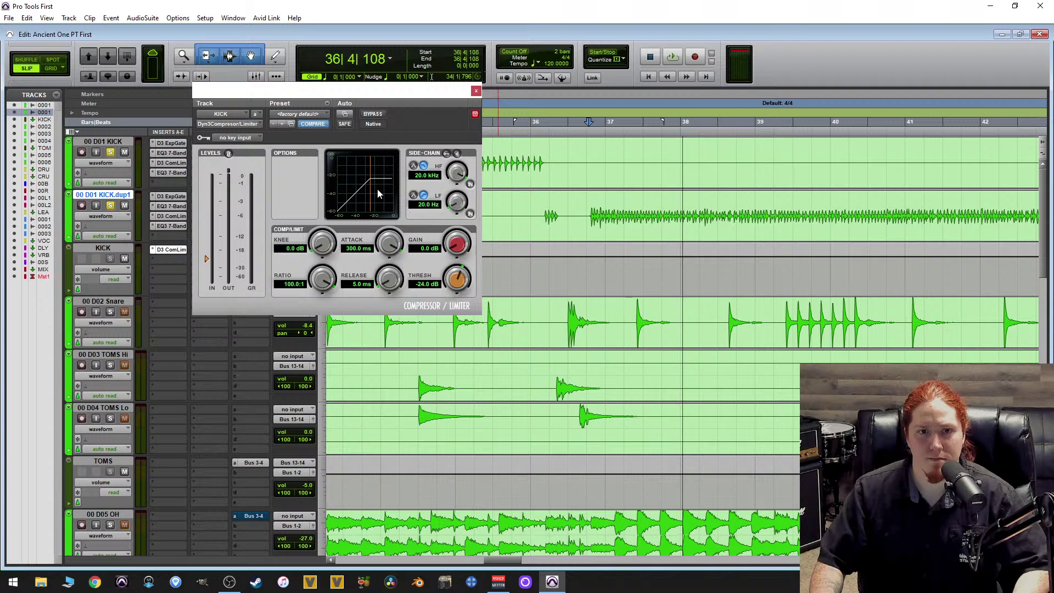
key(space)
drag(456, 279, 482, 278)
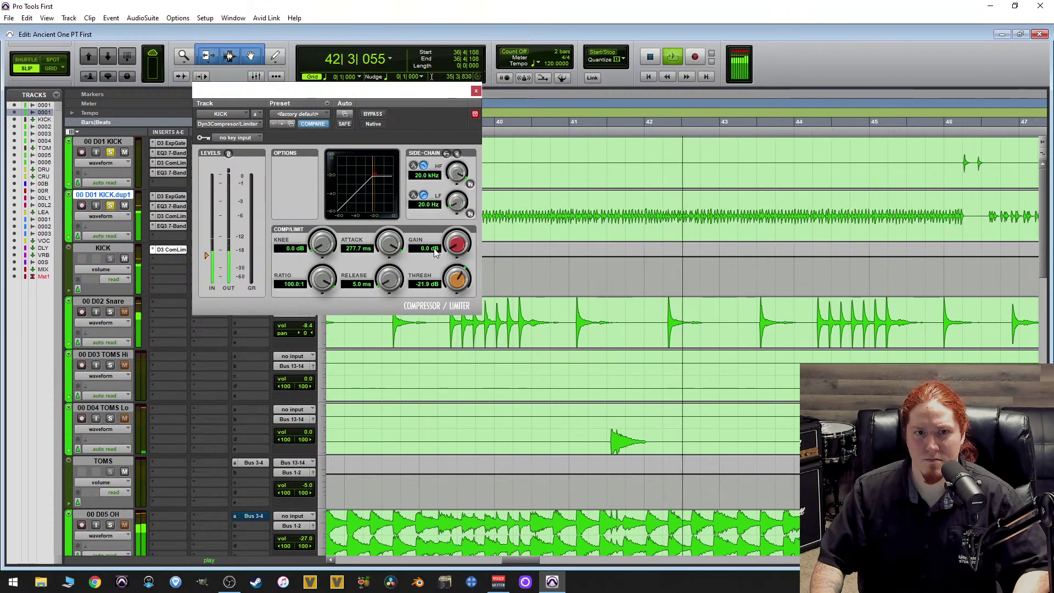
drag(387, 245, 412, 315)
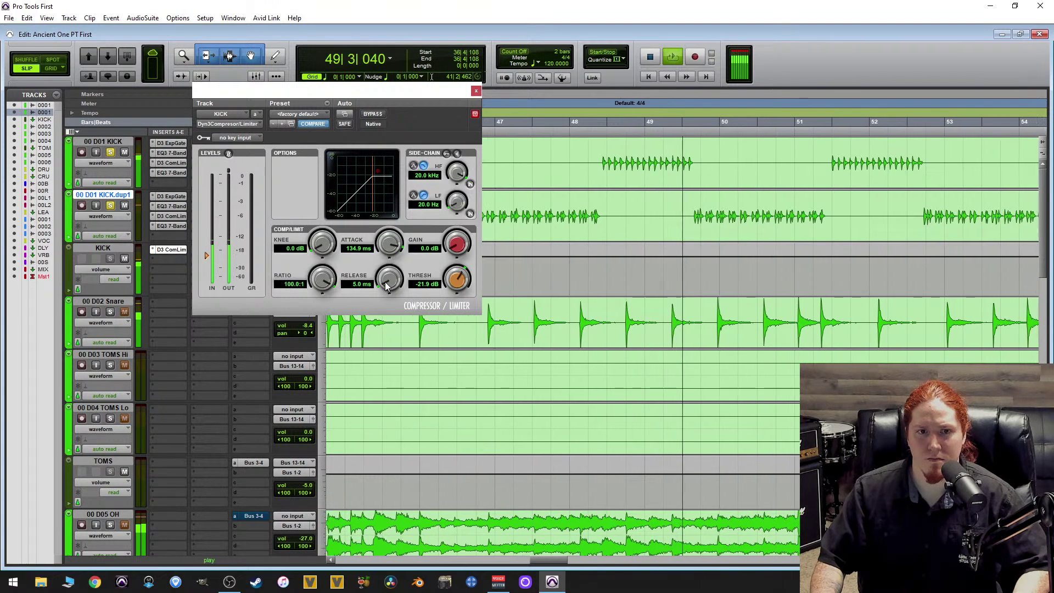
click(357, 285)
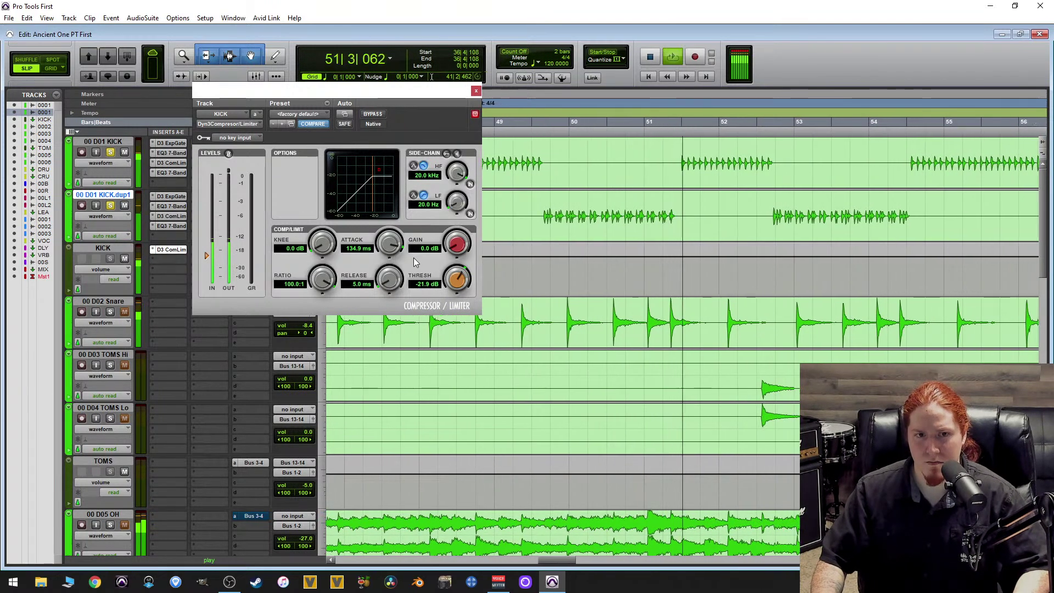
click(360, 283)
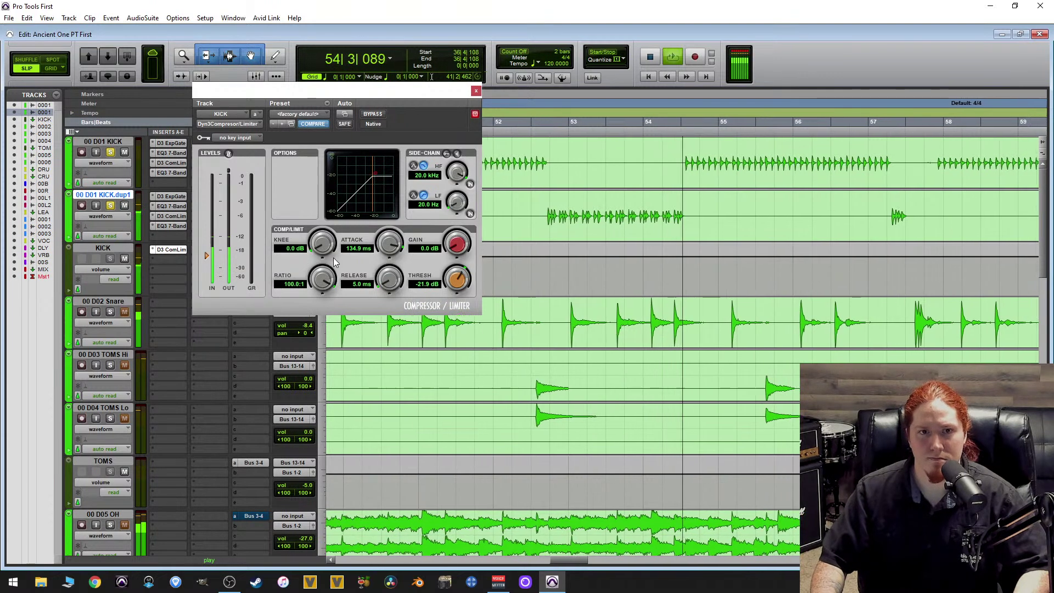
Lower the KICK bus compressor's threshold to -24.3 dB, close the compressor and stop playback.
drag(455, 284, 469, 304)
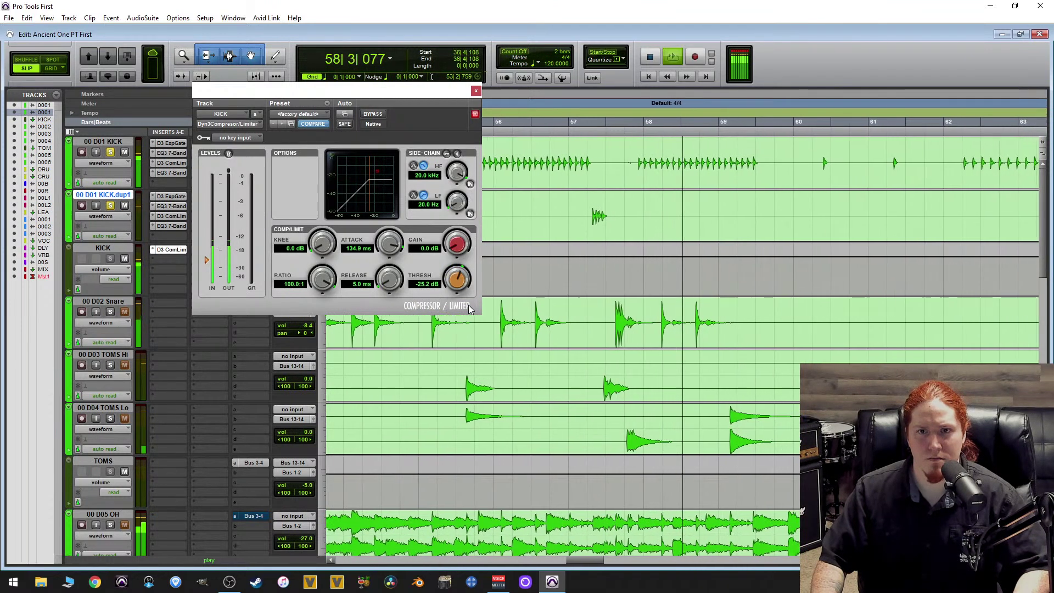
drag(469, 305, 470, 304)
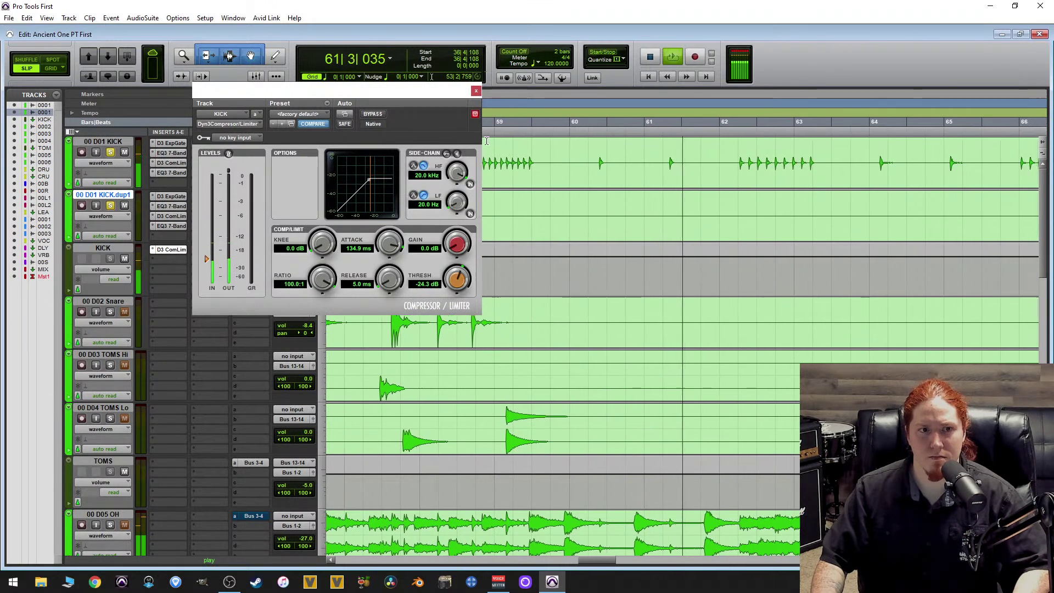
click(475, 91)
key(space)
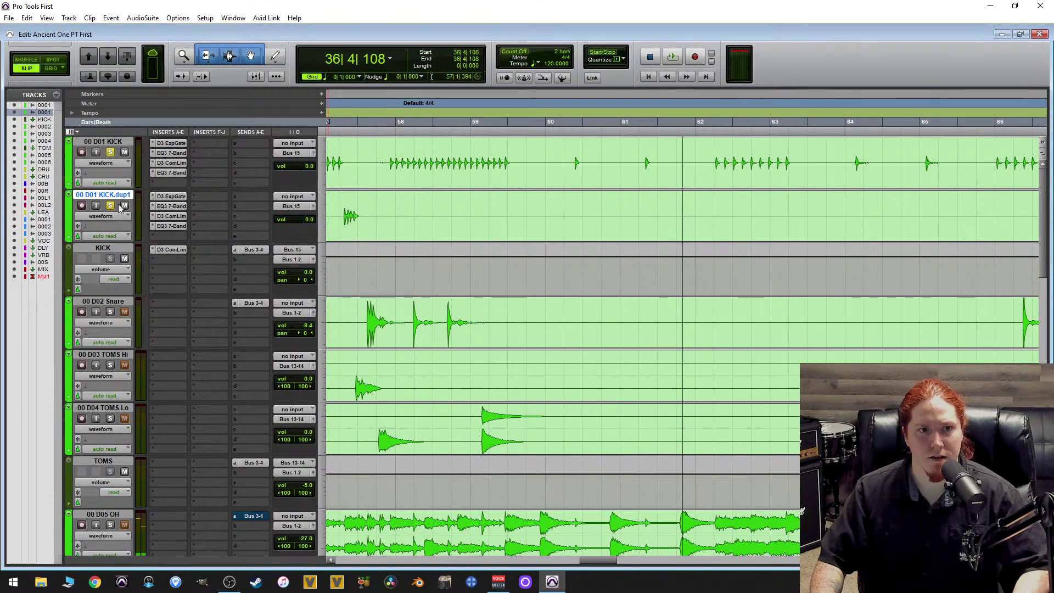
Unsolo both kick tracks, play the full mix from bar 36 and open the KICK bus compressor.
click(112, 153)
key(space)
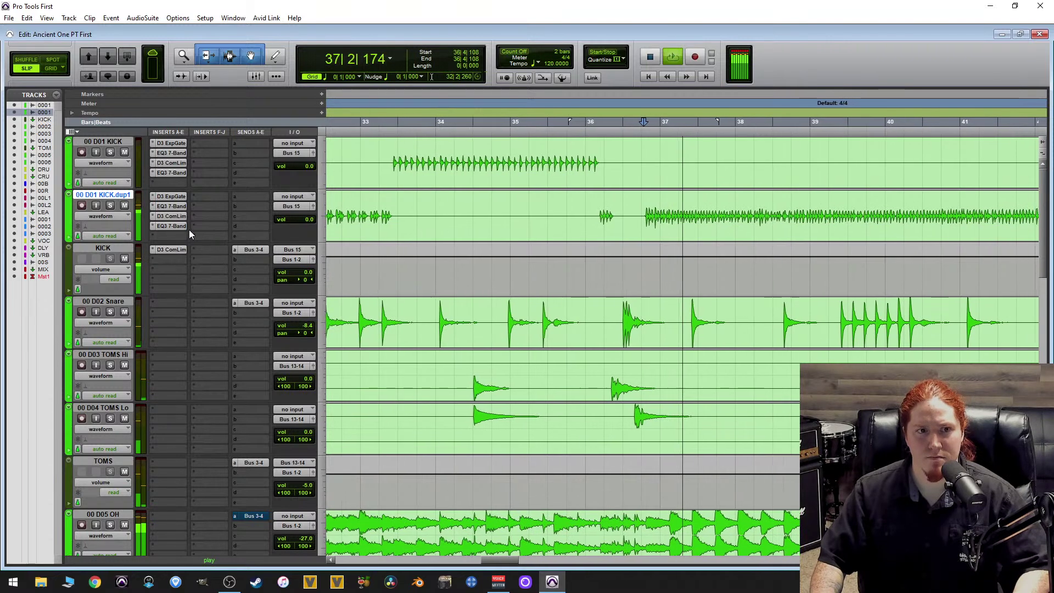
click(170, 249)
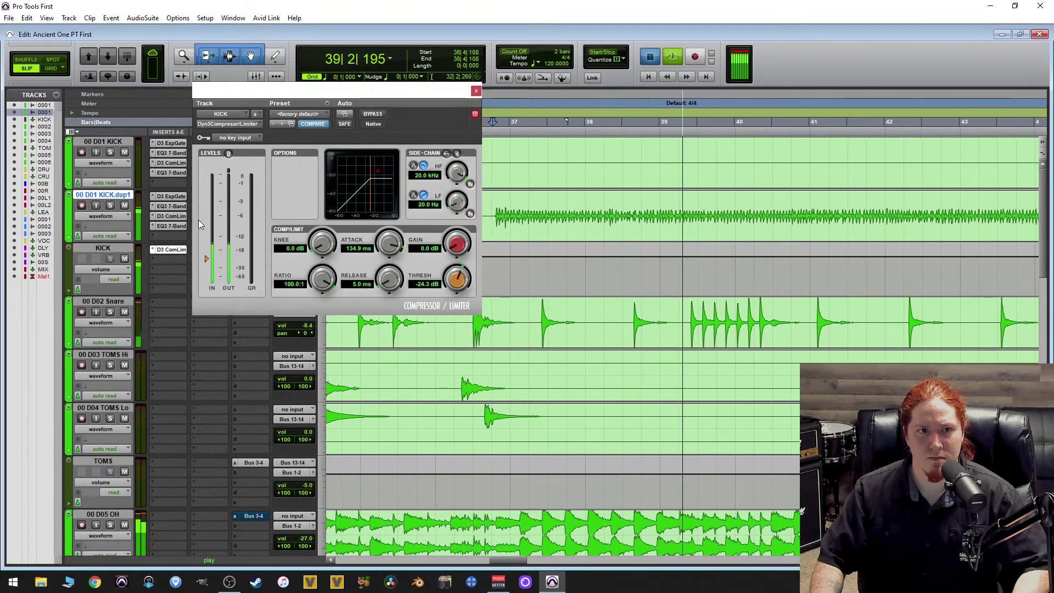
Stop playback, duplicate the KICK bus compressor into its second insert slot with the copy bypassed, and solo both kick tracks.
key(space)
click(170, 249)
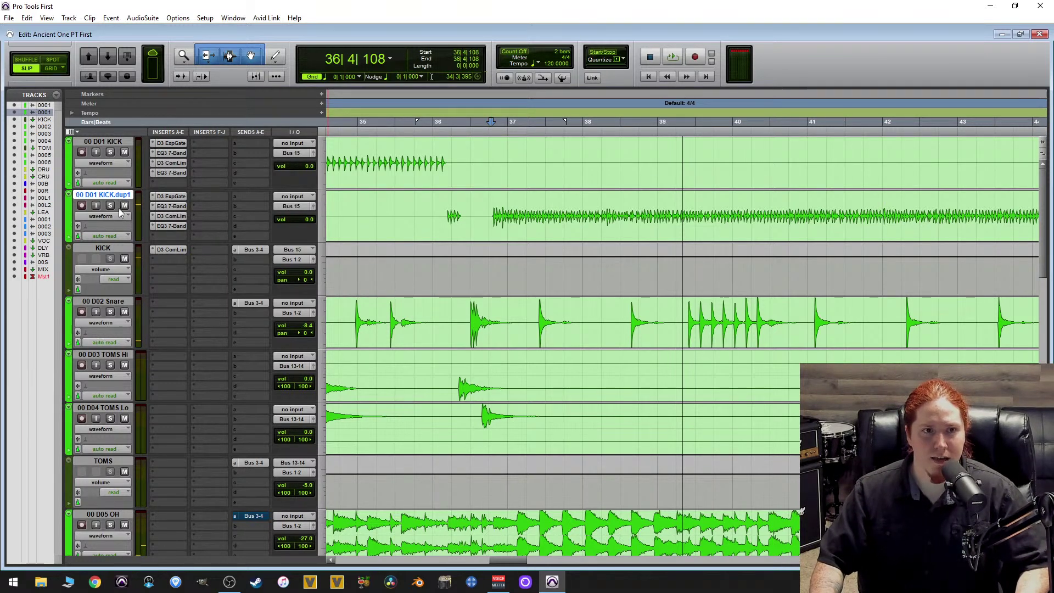
click(173, 249)
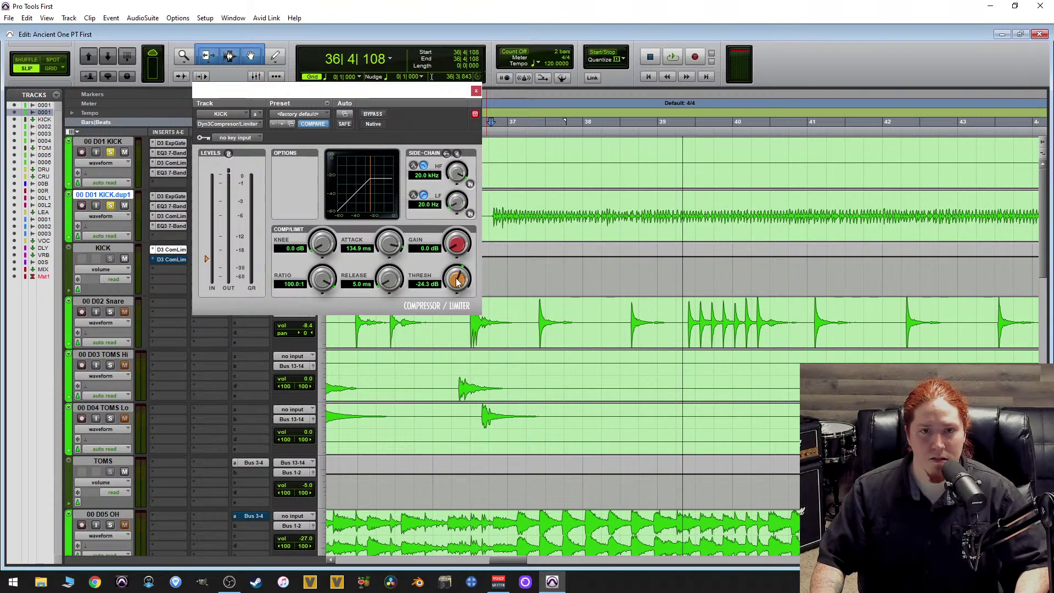
Set the first KICK bus compressor's threshold to -20.8 dB while the soloed kicks play from bar 36, and stop playback.
key(space)
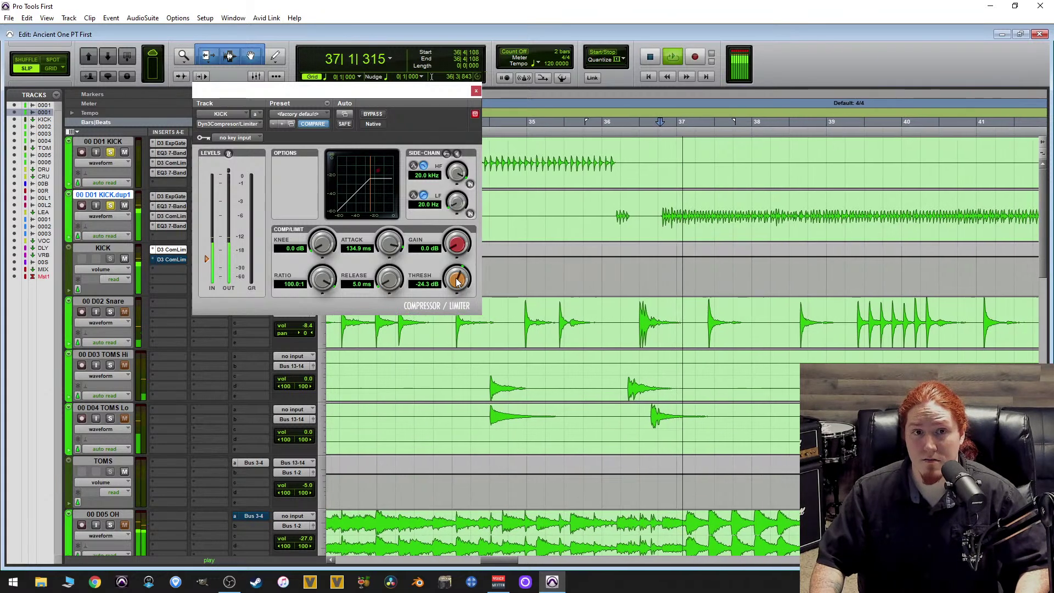
drag(456, 281, 461, 277)
scroll(461, 277, up, 3)
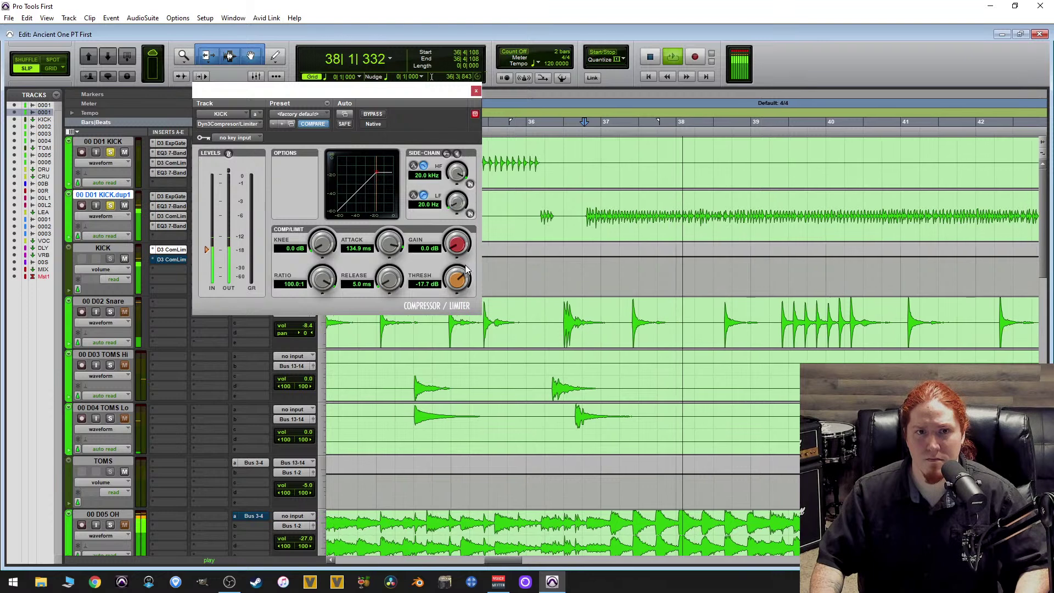
scroll(461, 277, down, 2)
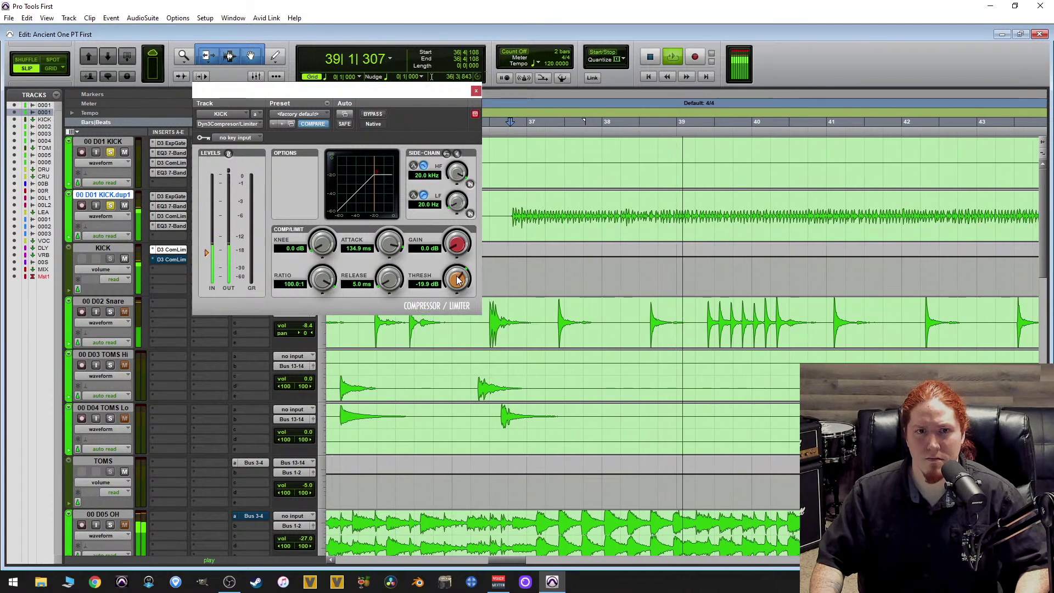
scroll(458, 280, down, 1)
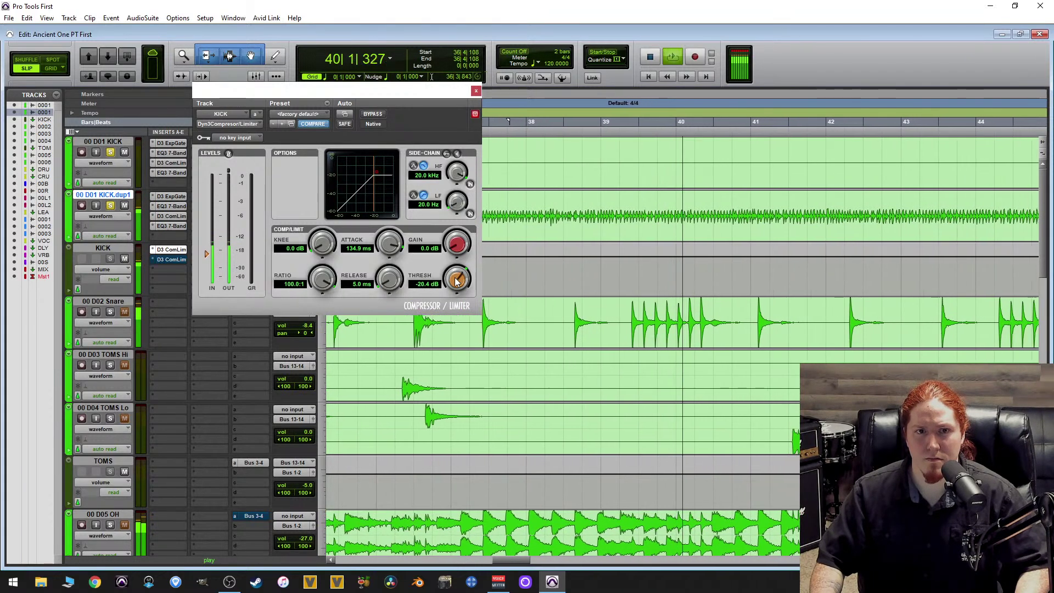
scroll(457, 280, down, 1)
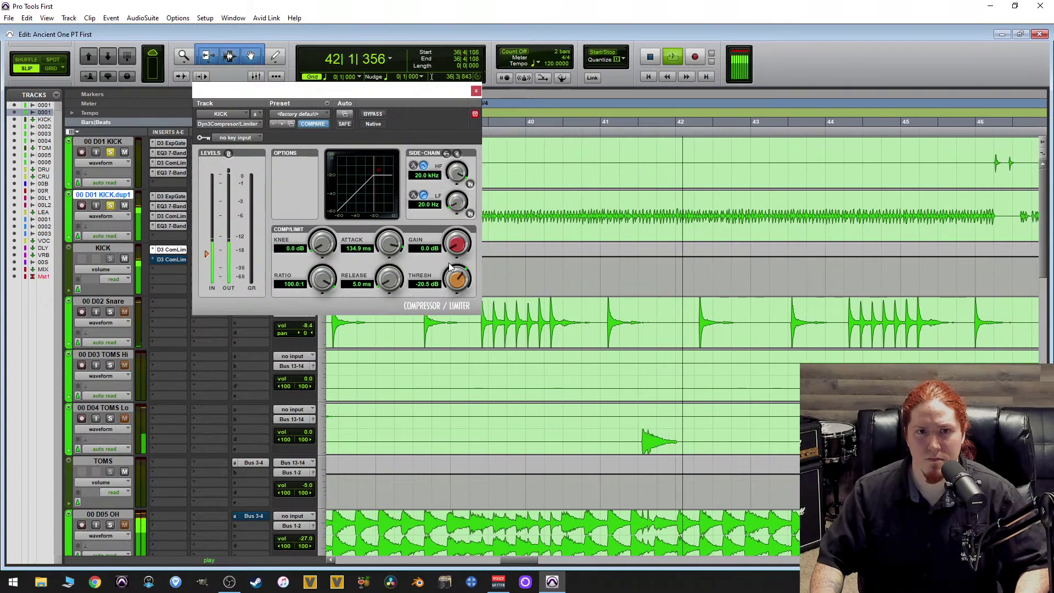
scroll(457, 282, down, 2)
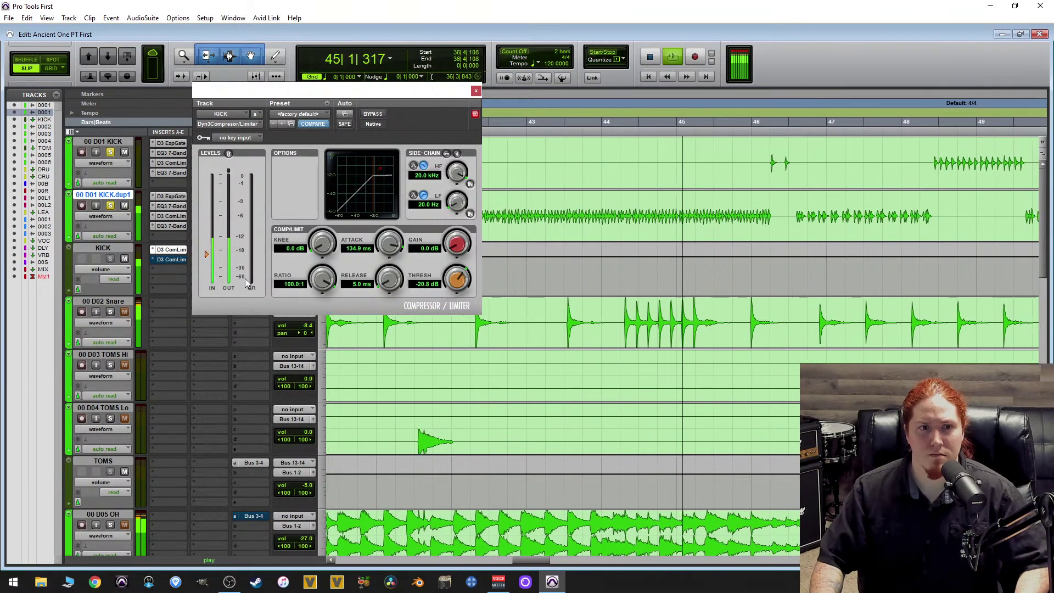
key(space)
Activate the second KICK bus compressor and, during playback, set its attack to 80.6 ms and threshold to -19.0 dB.
click(169, 261)
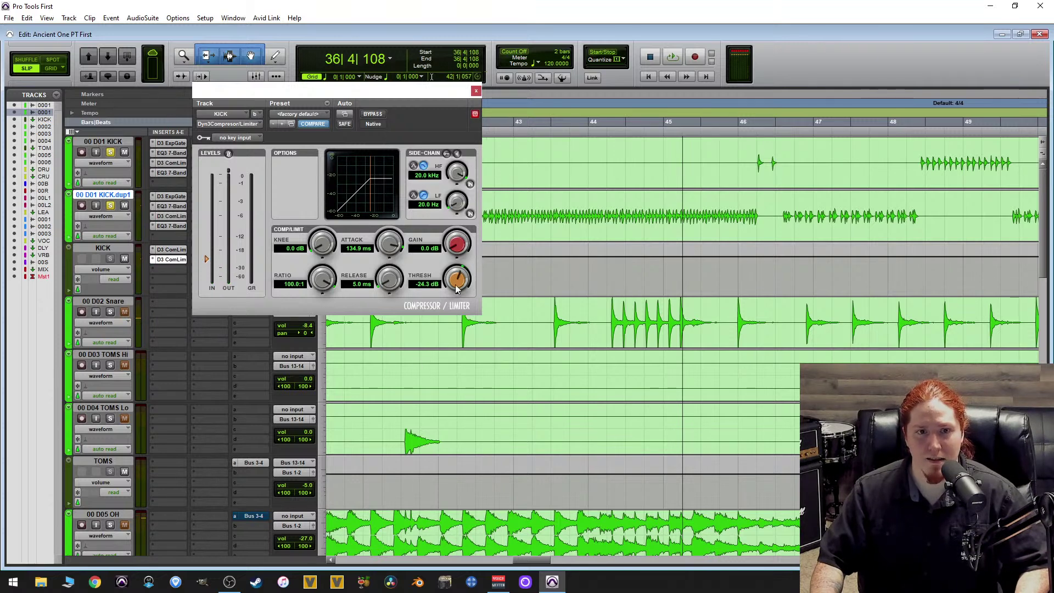
key(space)
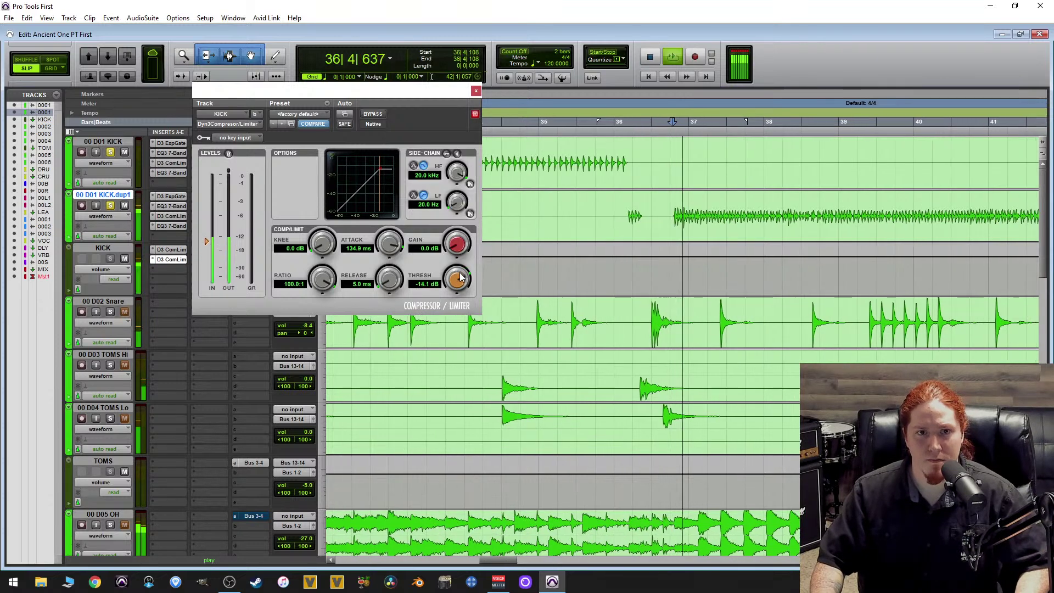
mouse_move(461, 277)
mouse_down()
mouse_move(439, 311)
mouse_move(467, 291)
mouse_up()
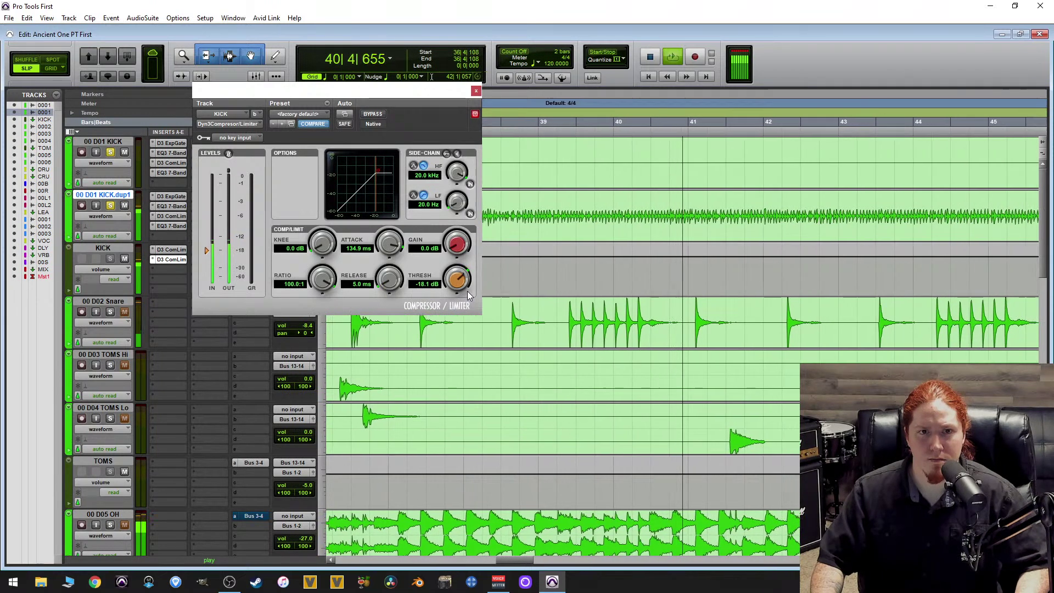
drag(393, 245, 391, 313)
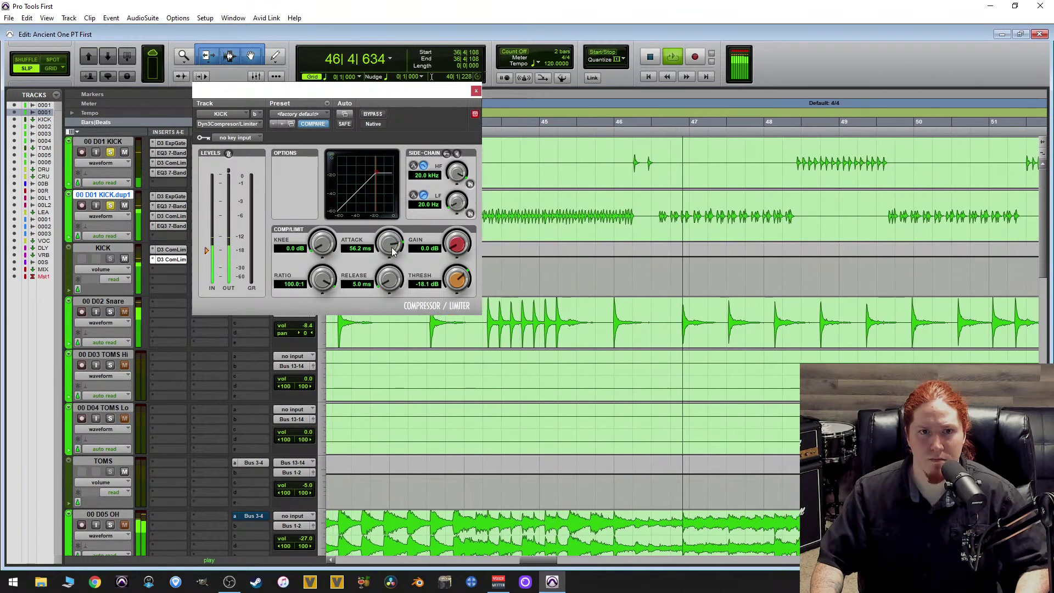
drag(392, 248, 397, 248)
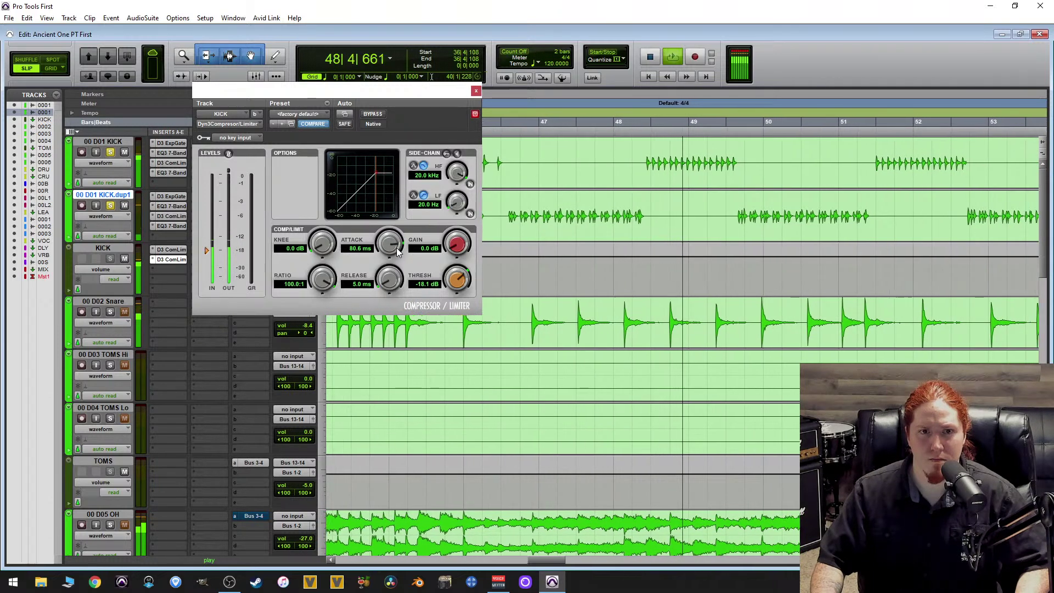
drag(456, 286, 453, 281)
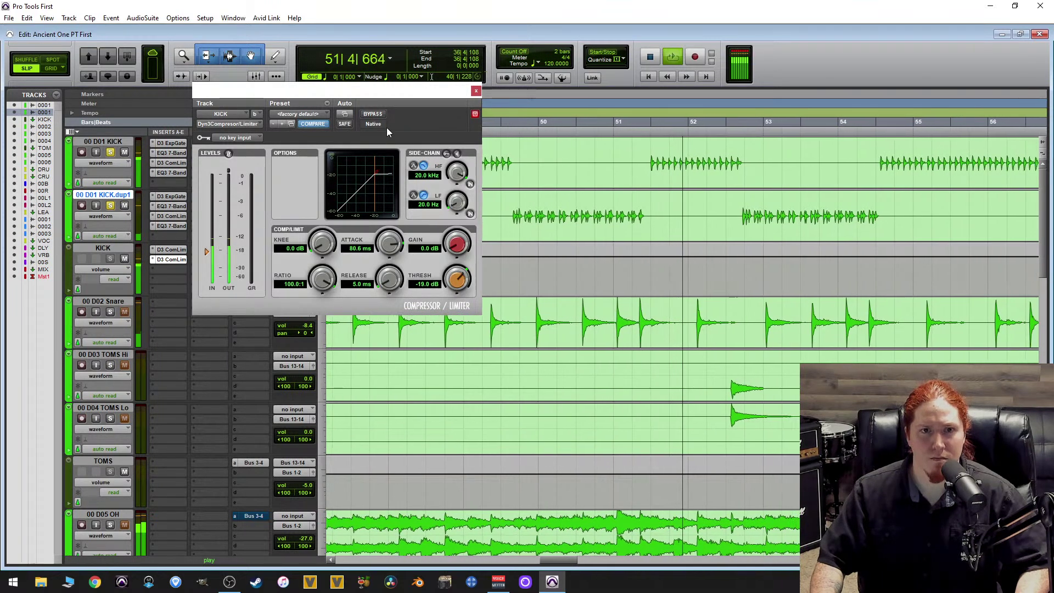
Compare the soloed kicks with the second KICK bus compressor bypassed and active, and stop playback.
click(372, 114)
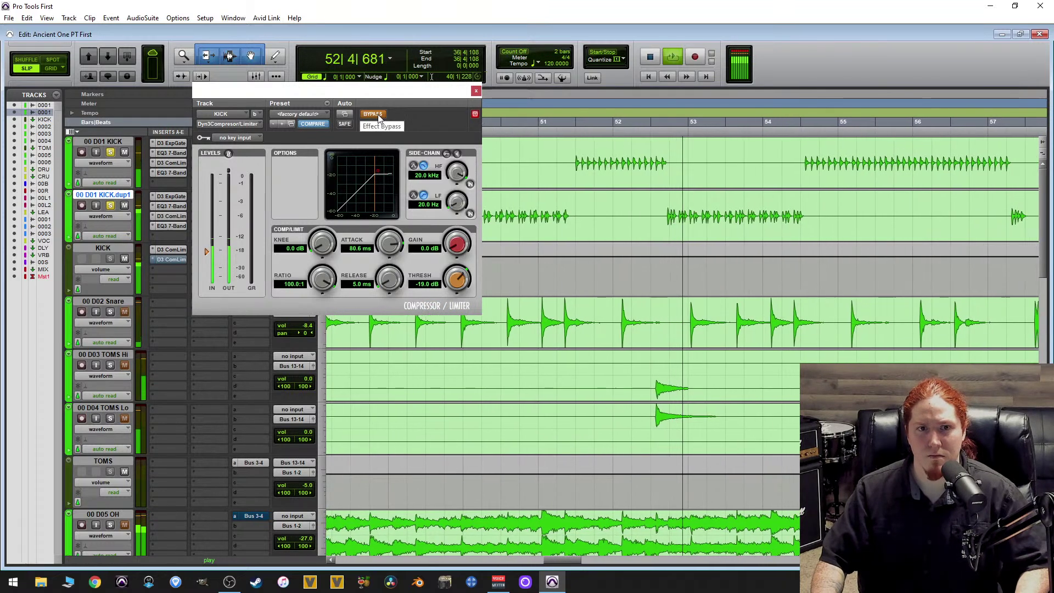
click(373, 114)
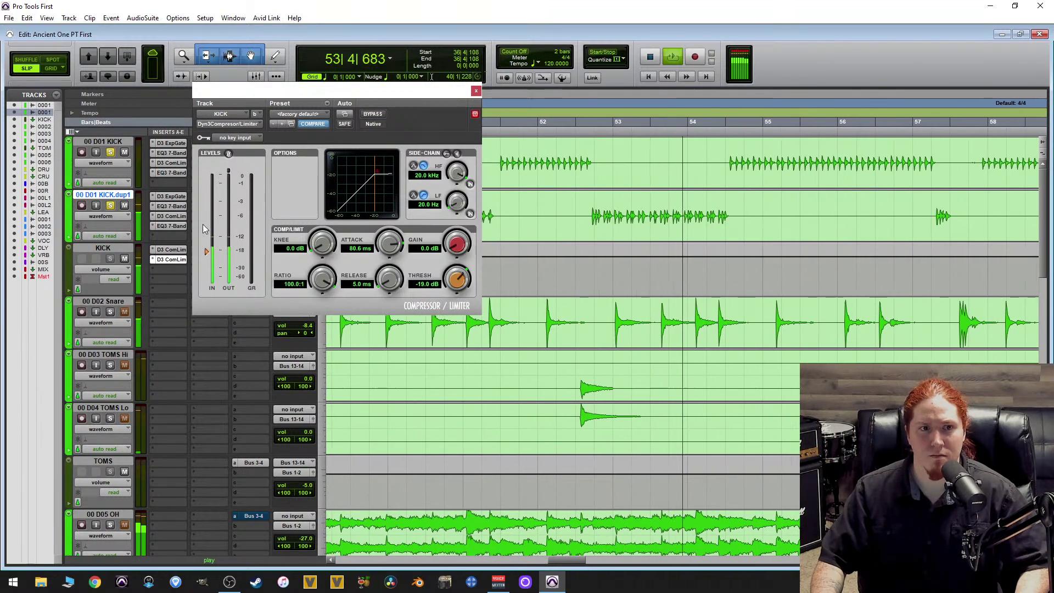
key(space)
Unsolo both kick tracks and play the full mix from bar 36.
click(113, 258)
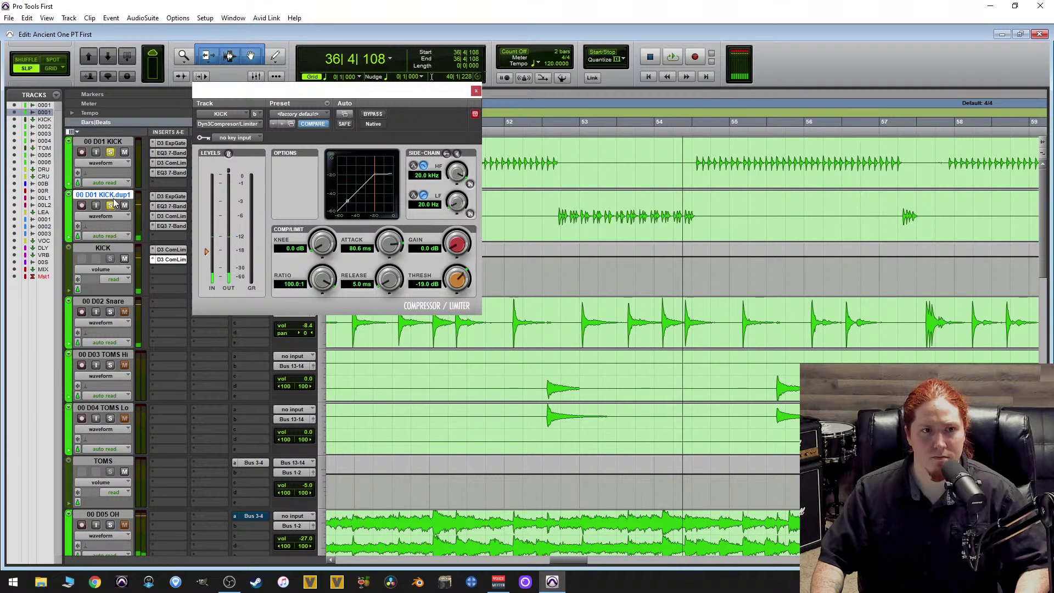
click(112, 144)
click(112, 152)
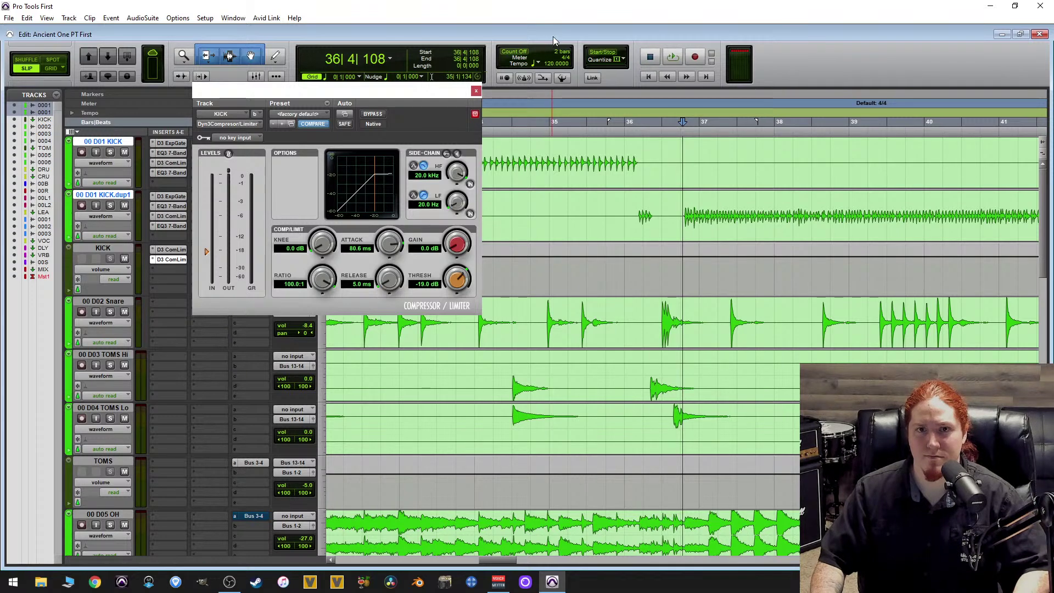
key(space)
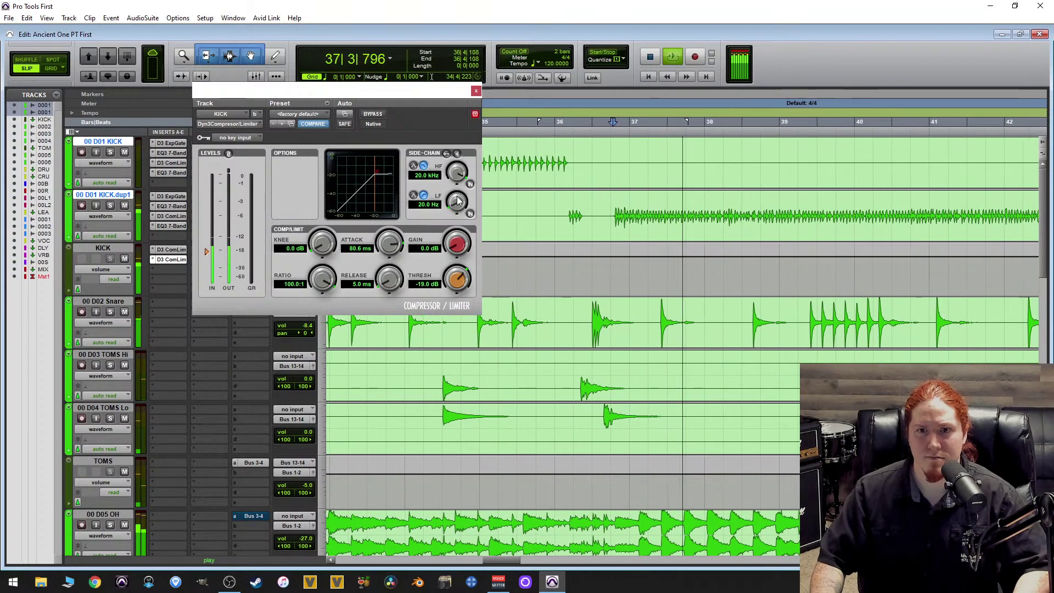
Replay the full mix from bar 36 with the second KICK bus compressor bypassed and active to compare the sound.
key(space)
click(372, 114)
key(space)
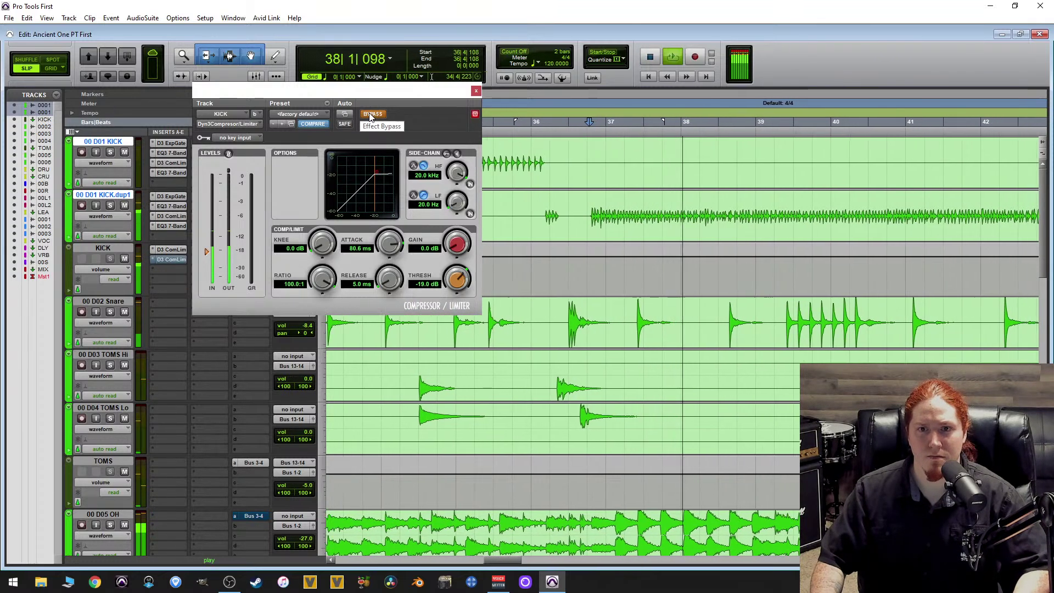
key(space)
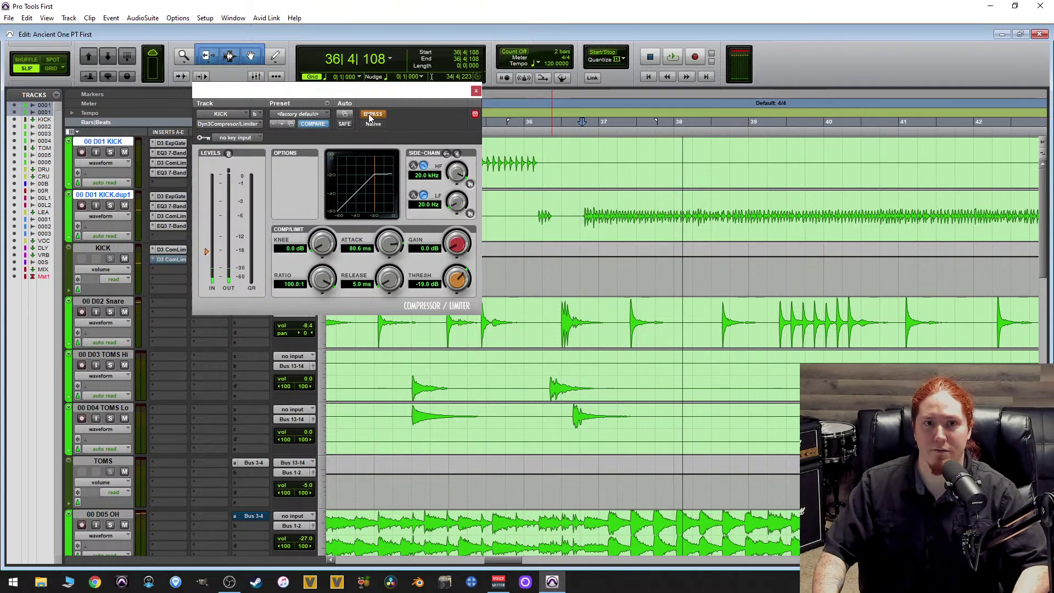
click(372, 114)
key(space)
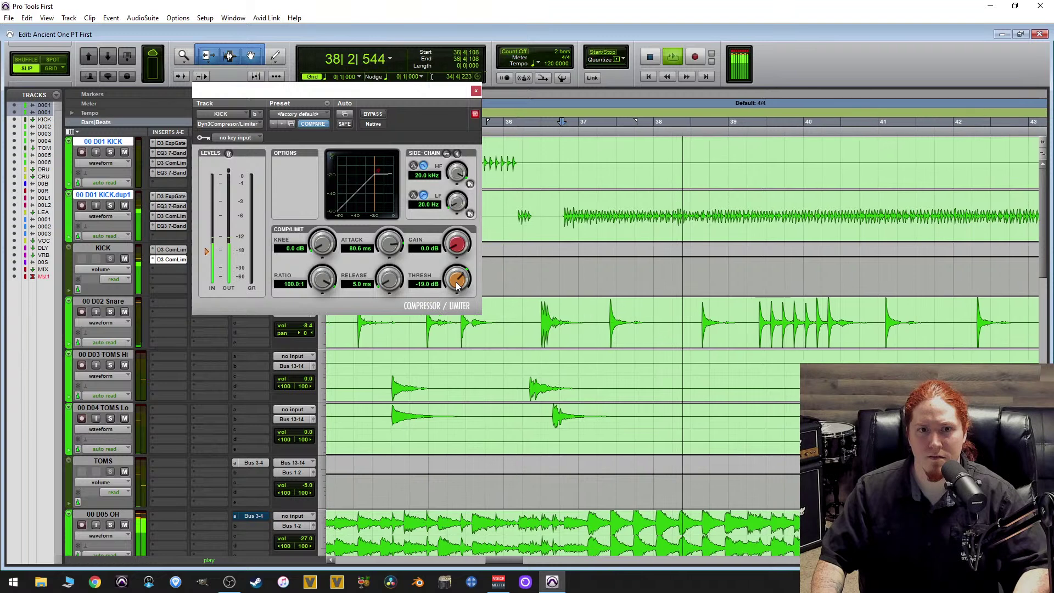
key(space)
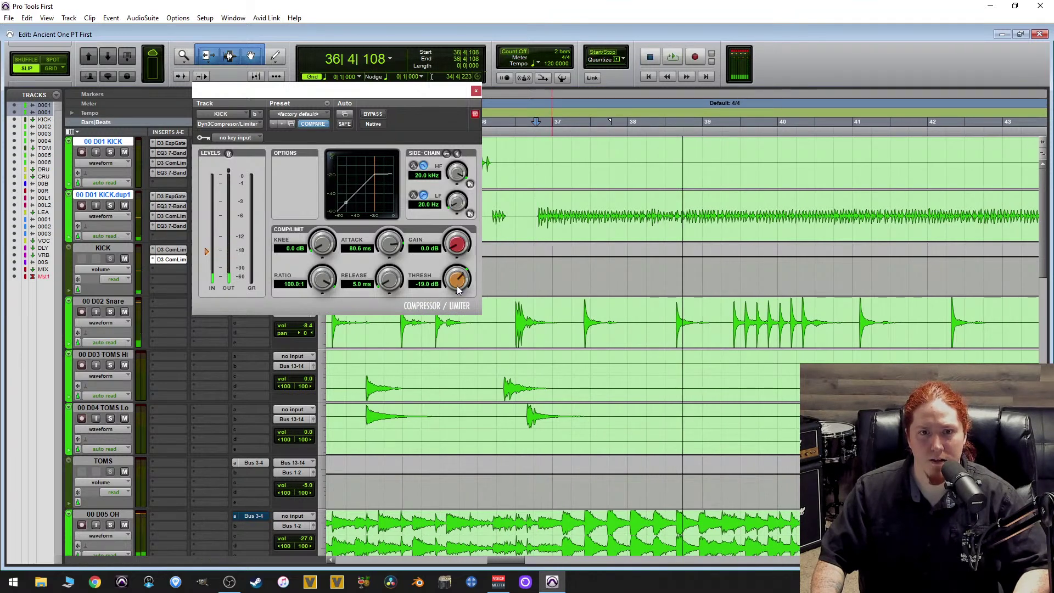
Lower the second KICK bus compressor's threshold to -19.8 dB, check it in the full mix and close the compressor.
drag(456, 288, 456, 291)
key(space)
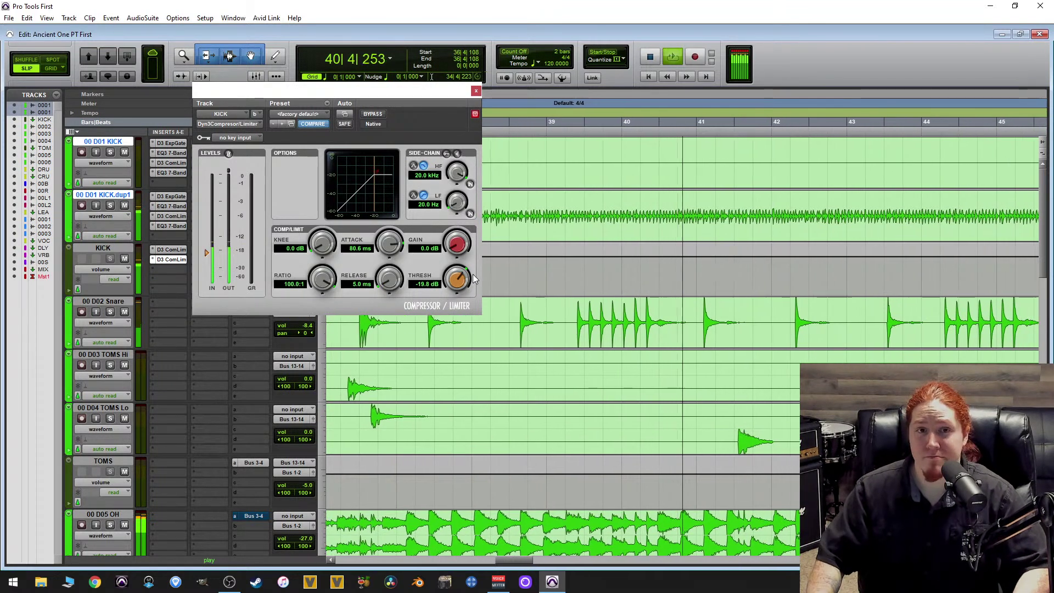
key(space)
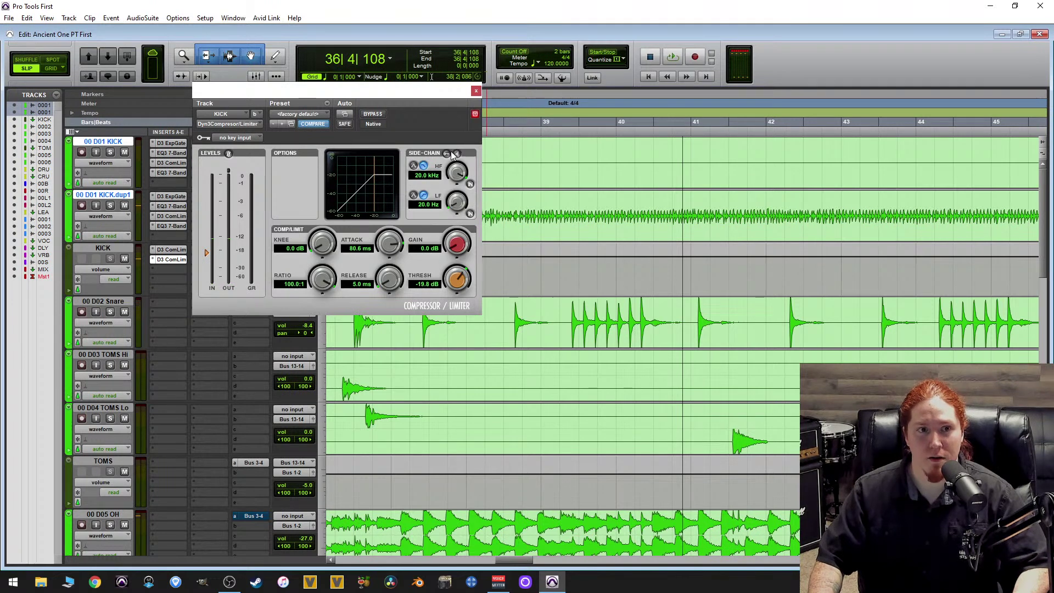
click(475, 92)
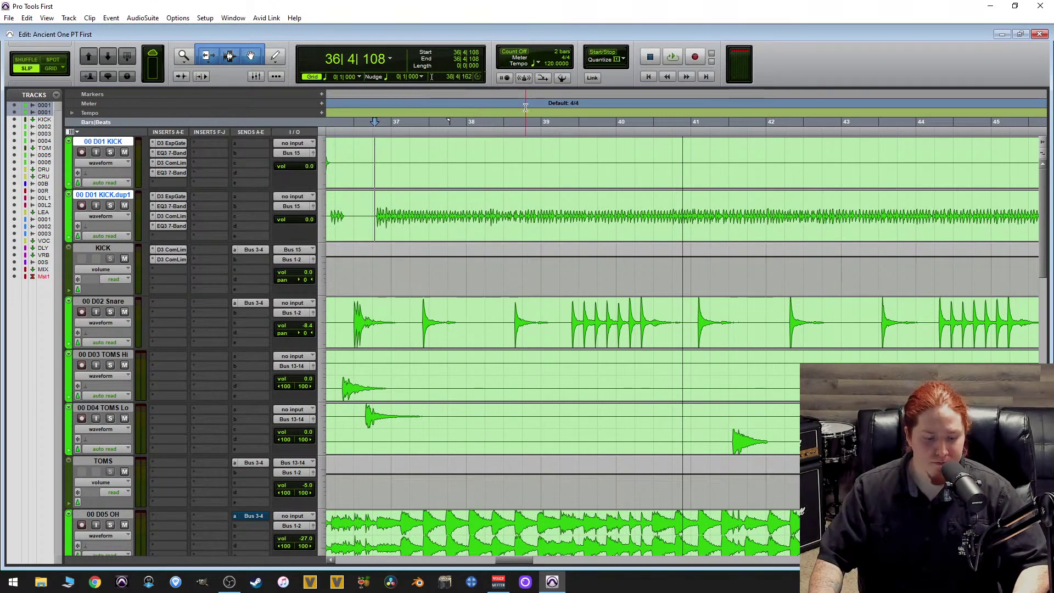
Bypass both compressors on the KICK bus and every insert on the two kick tracks.
key(ctrl+[)
key(ctrl+[)
key(ctrl+[)
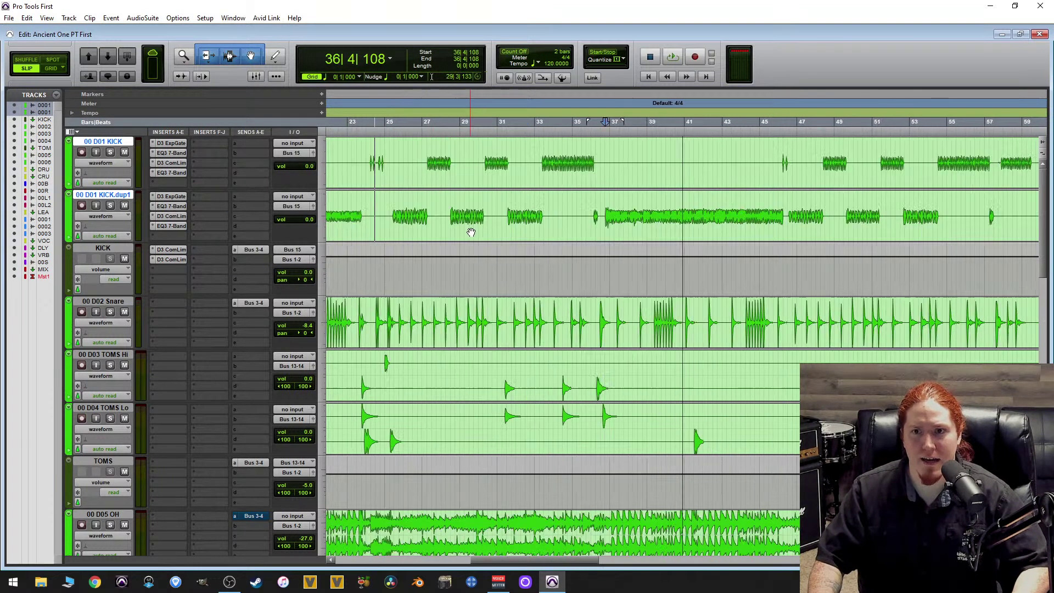
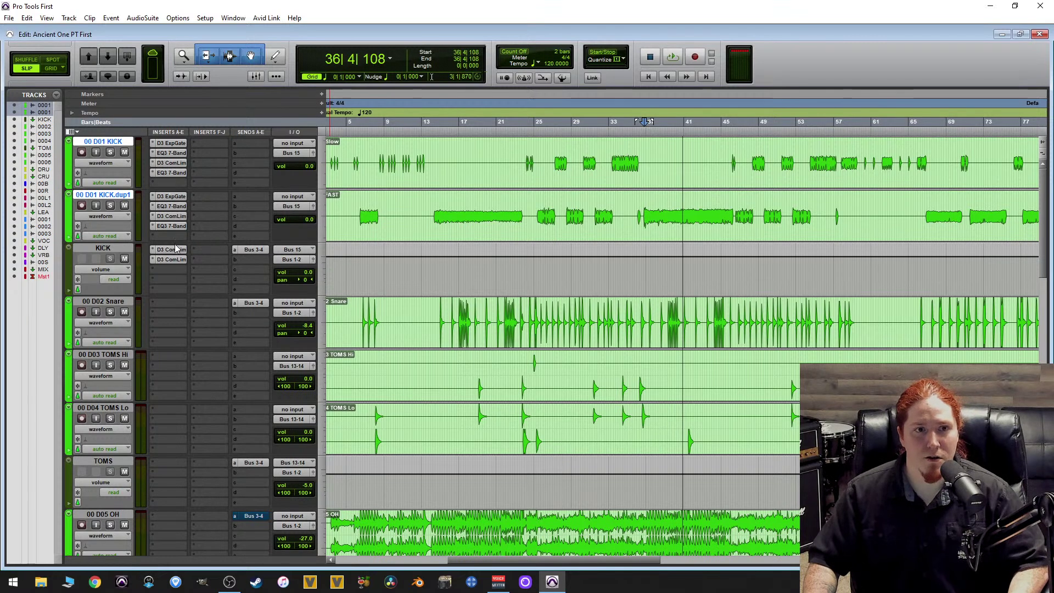
shift+click(179, 250)
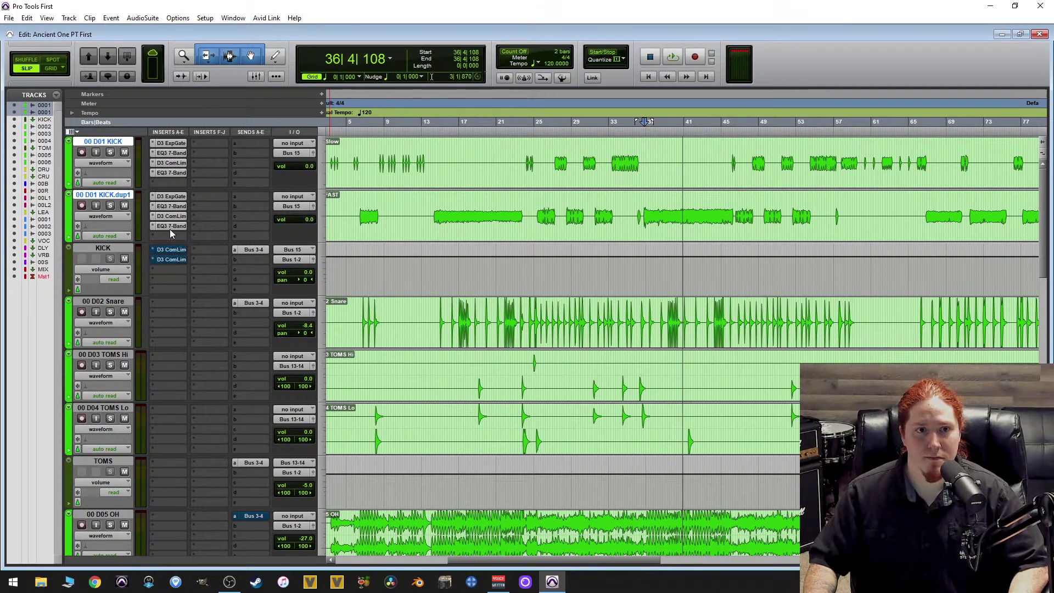
drag(172, 233, 180, 152)
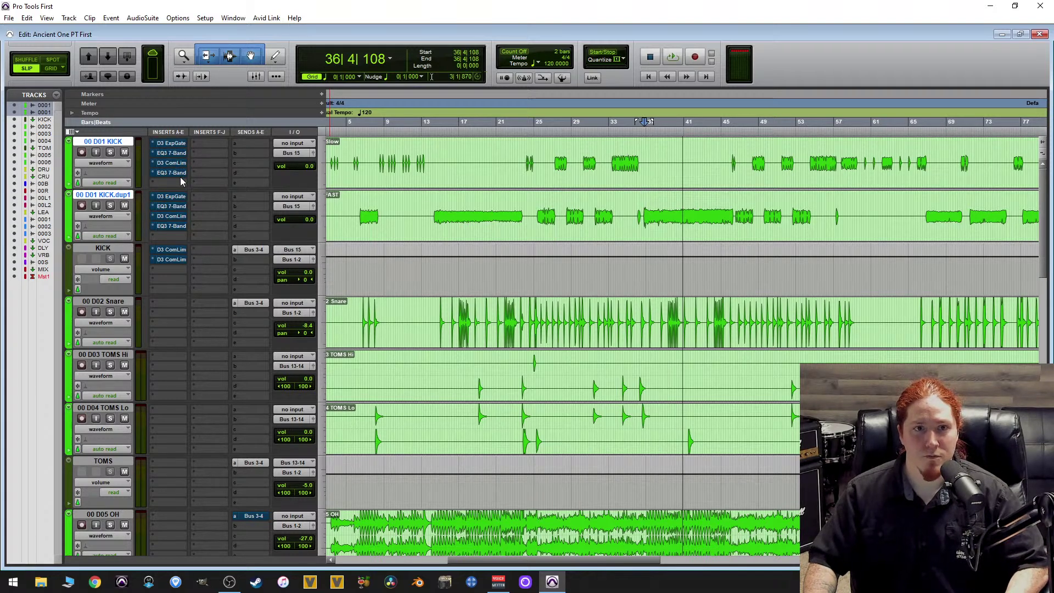
Solo both kick tracks and play them from bar 22 with all their processing bypassed.
click(110, 153)
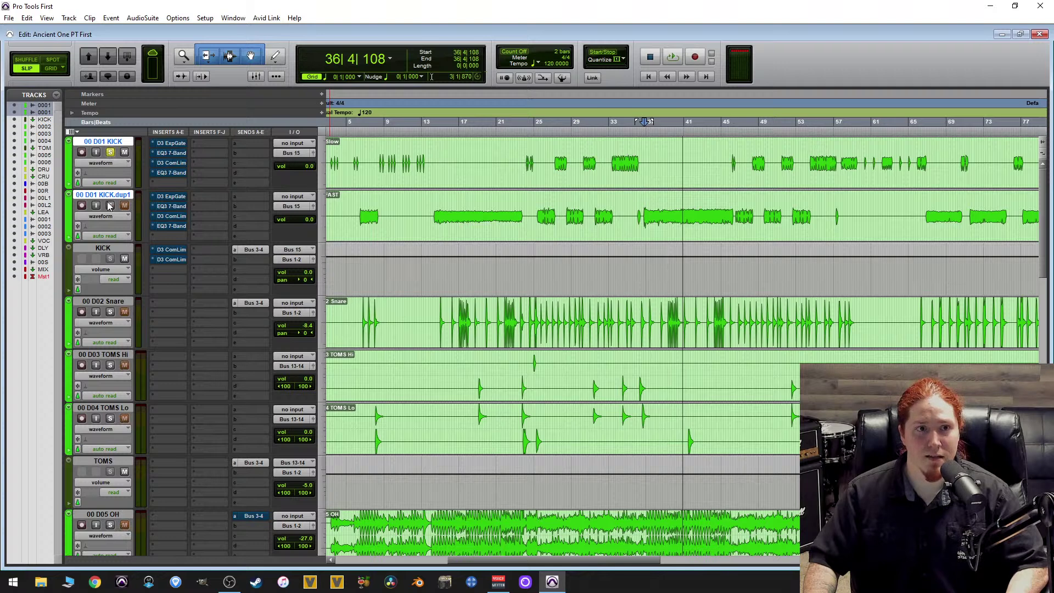
click(516, 205)
key(ctrl+])
key(ctrl+])
key(space)
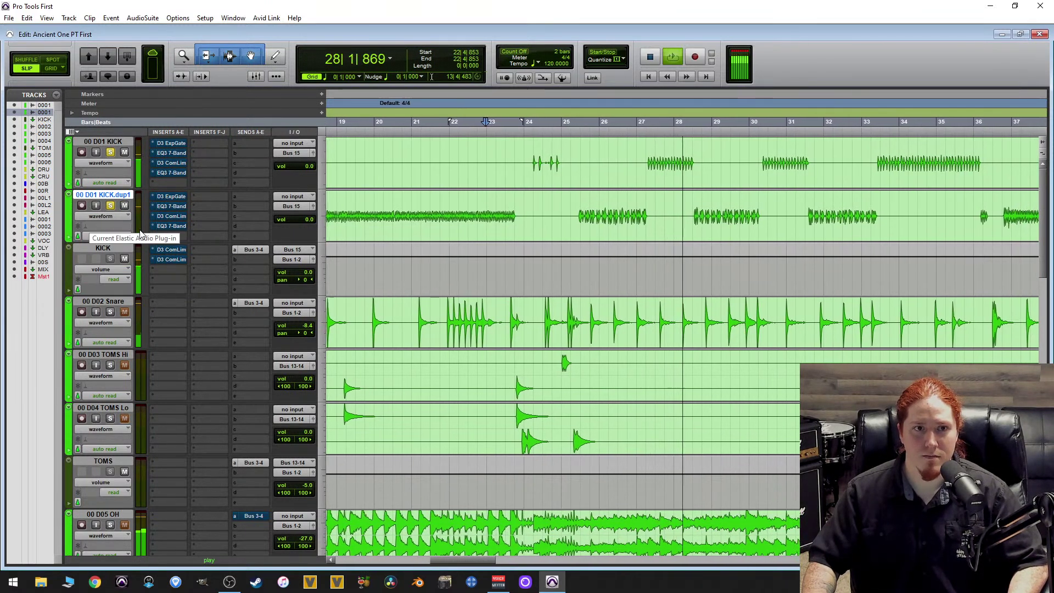
key(space)
Reactivate the expander/gate and the first 7-band EQ in turn on both kick tracks, playing from bar 22 after each.
ctrl+click(174, 144)
ctrl+click(172, 196)
key(space)
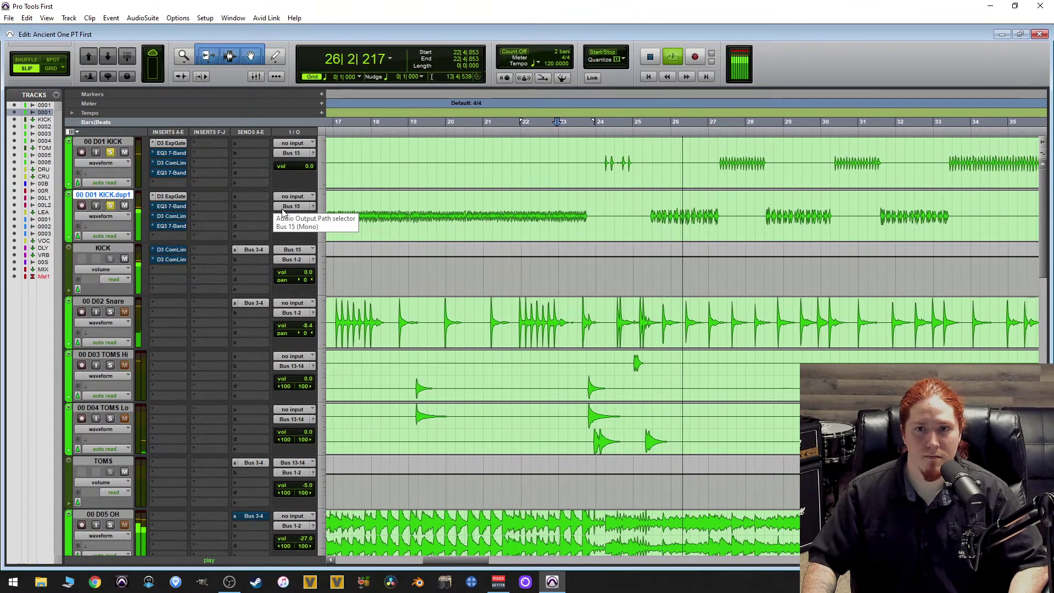
key(space)
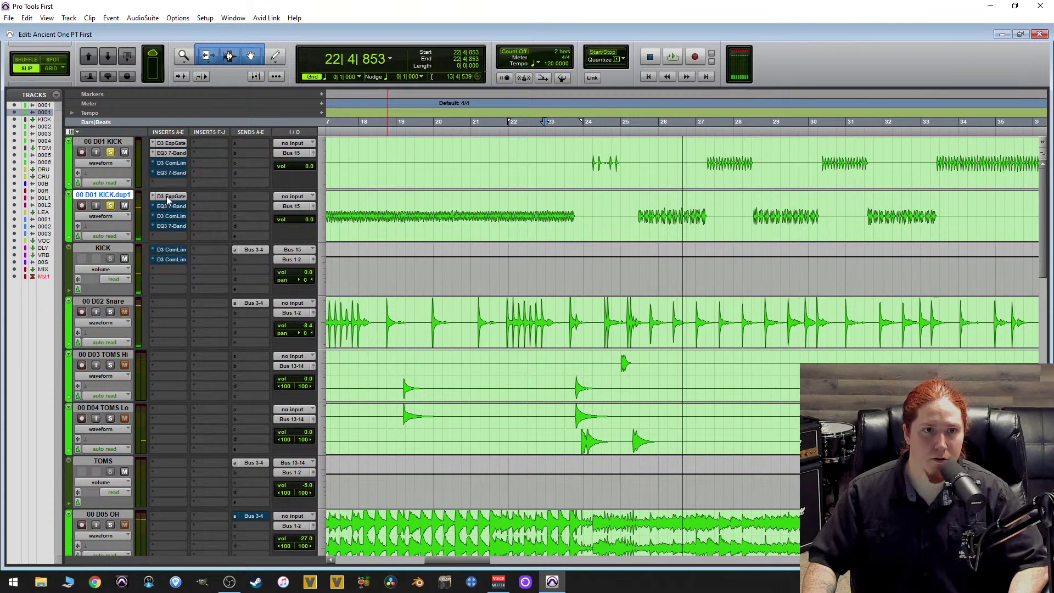
key(space)
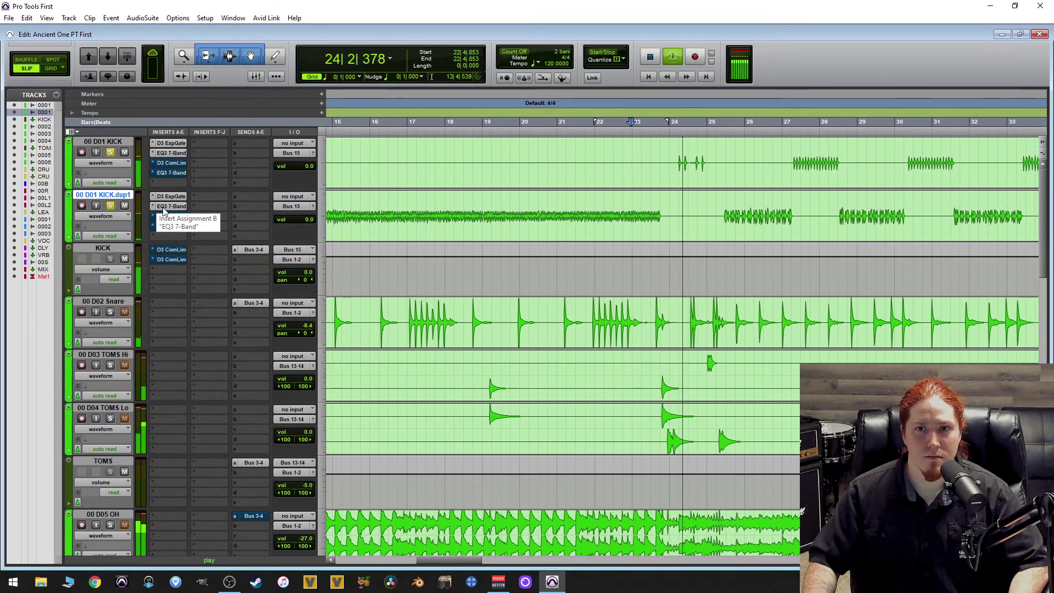
key(space)
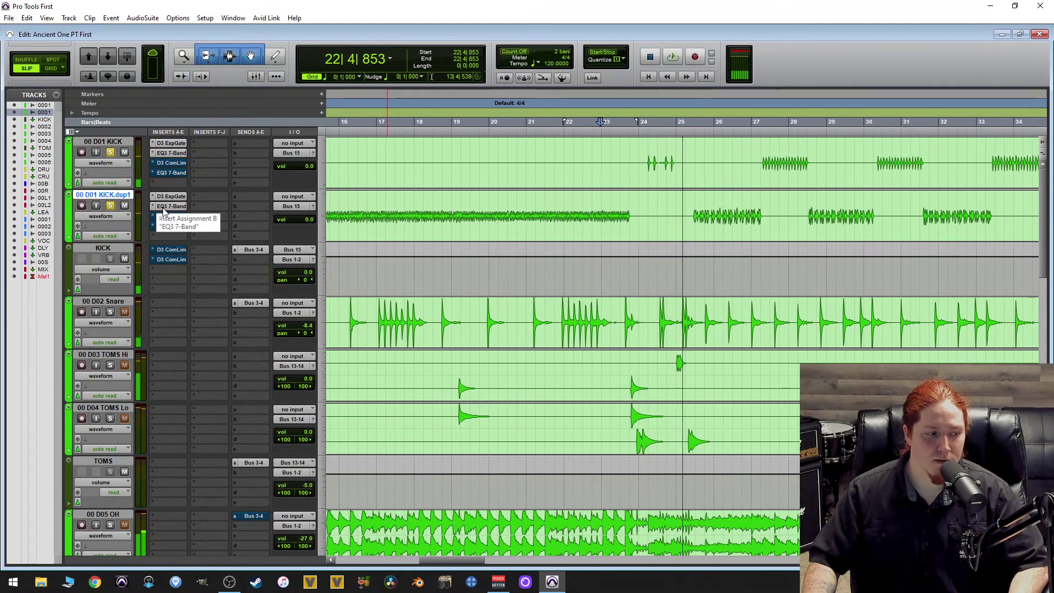
Reactivate the compressor on both kick tracks, listen from bar 22, and reactivate the second 7-band EQ on each.
click(173, 165)
ctrl+click(172, 215)
key(space)
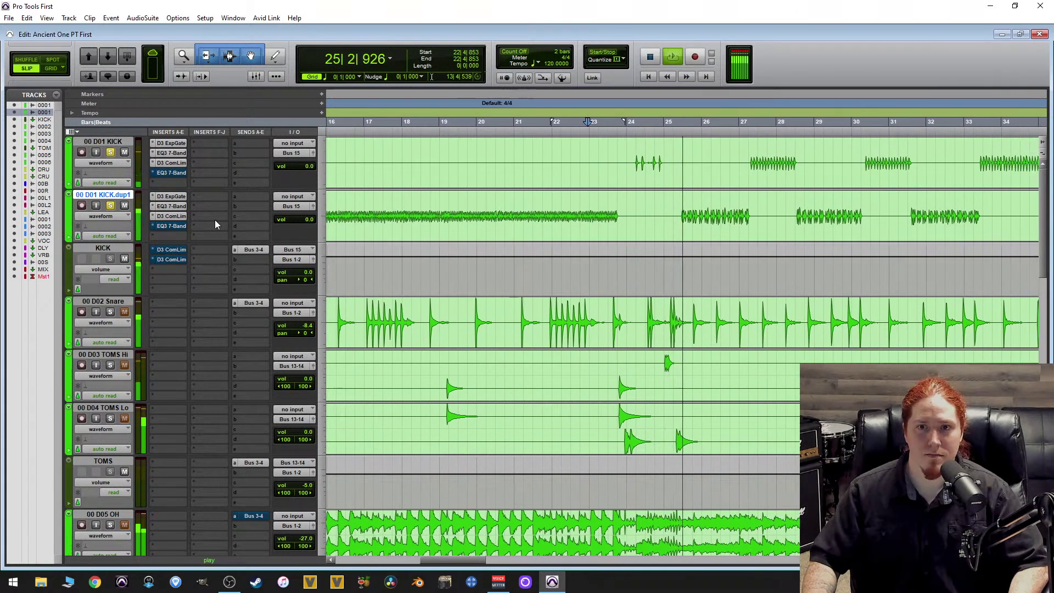
key(space)
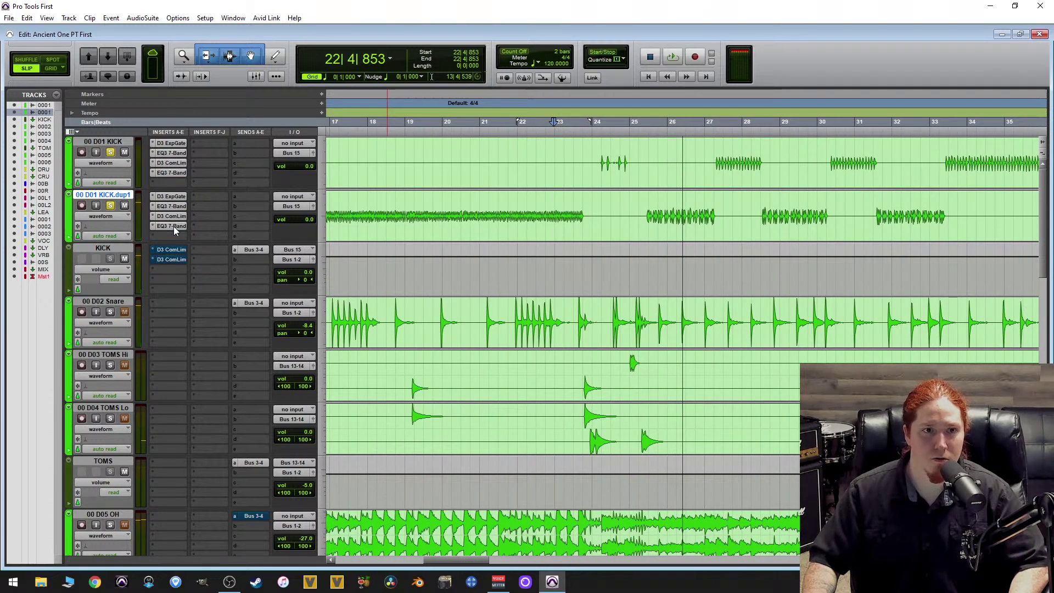
Reactivate both Dyn3 compressor/limiter inserts on the KICK aux track while auditioning the soloed kick tracks.
key(space)
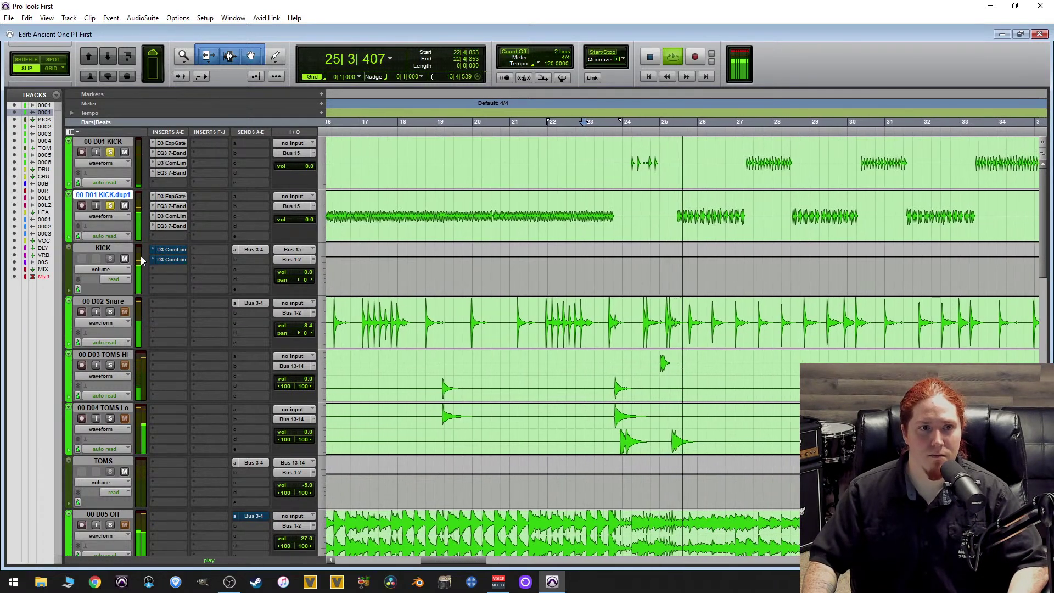
key(space)
ctrl+click(171, 250)
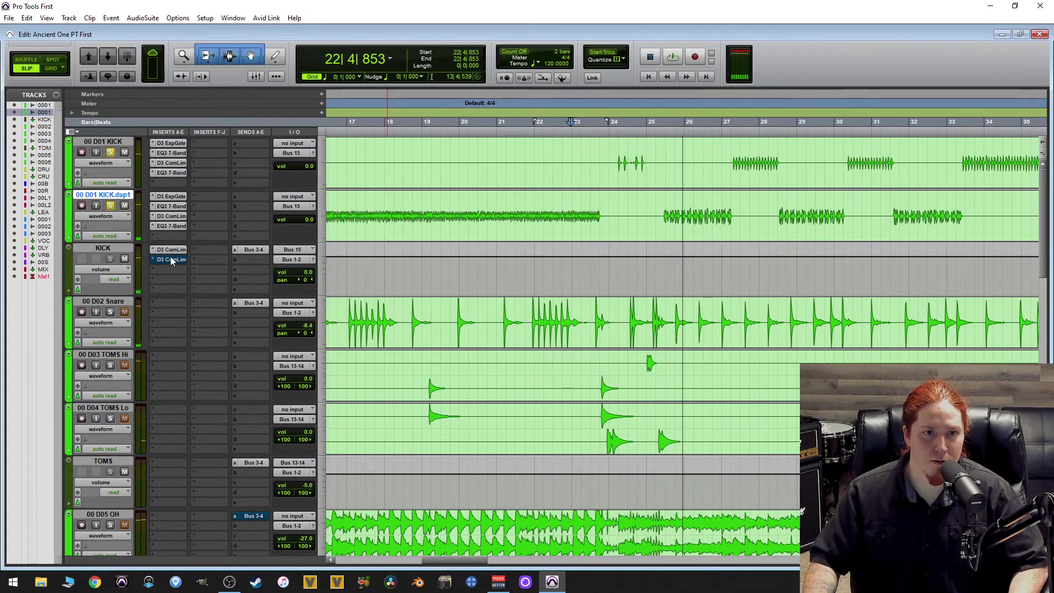
key(space)
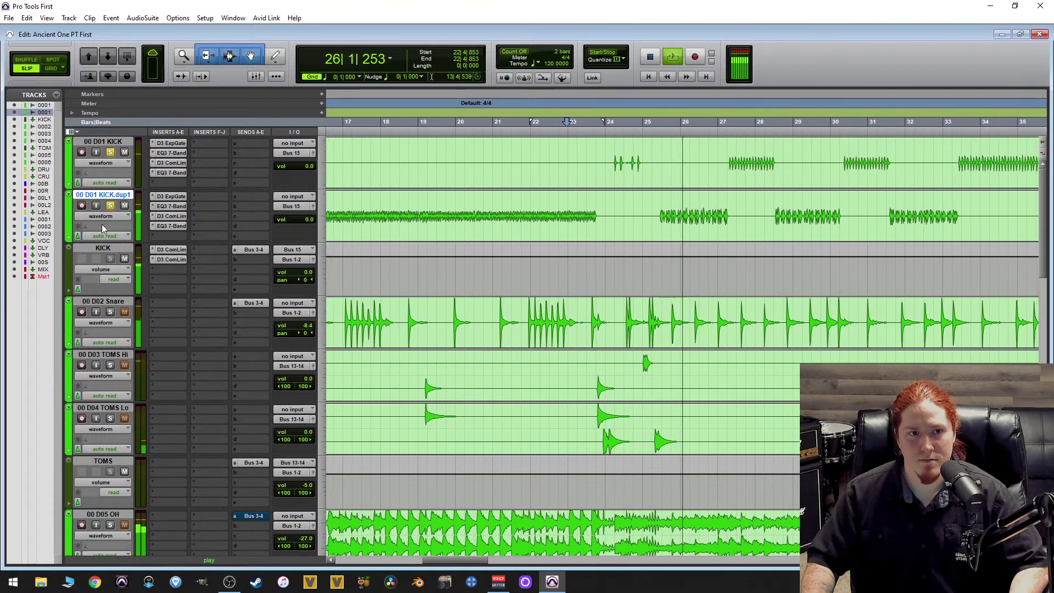
key(space)
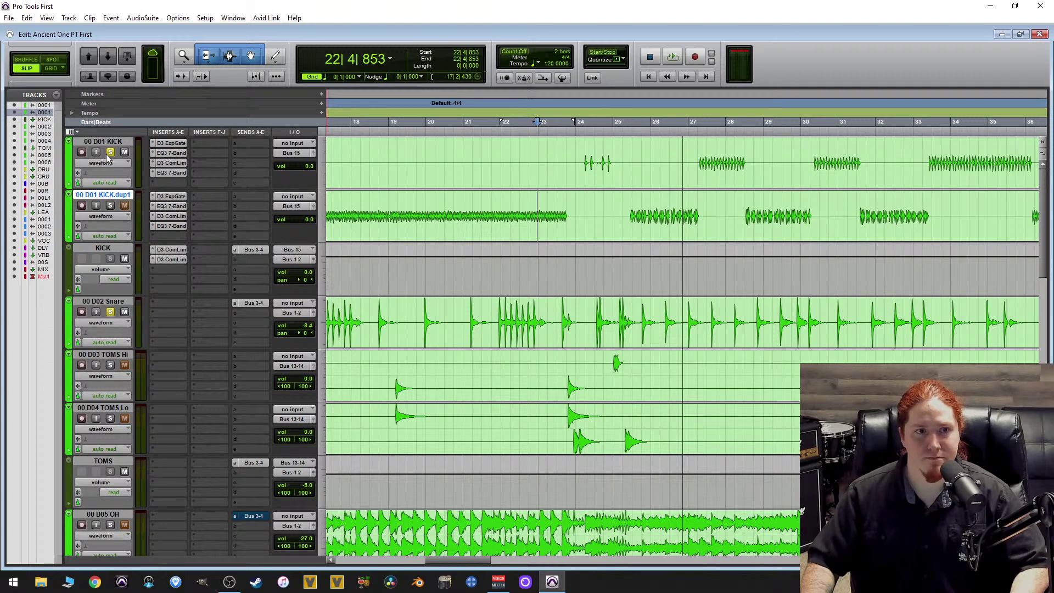
Solo the D02 Snare track in place of the kicks and select its run of fast hits from bar 17 to 18.
key(ctrl+[)
click(490, 319)
key(ctrl+])
key(ctrl+])
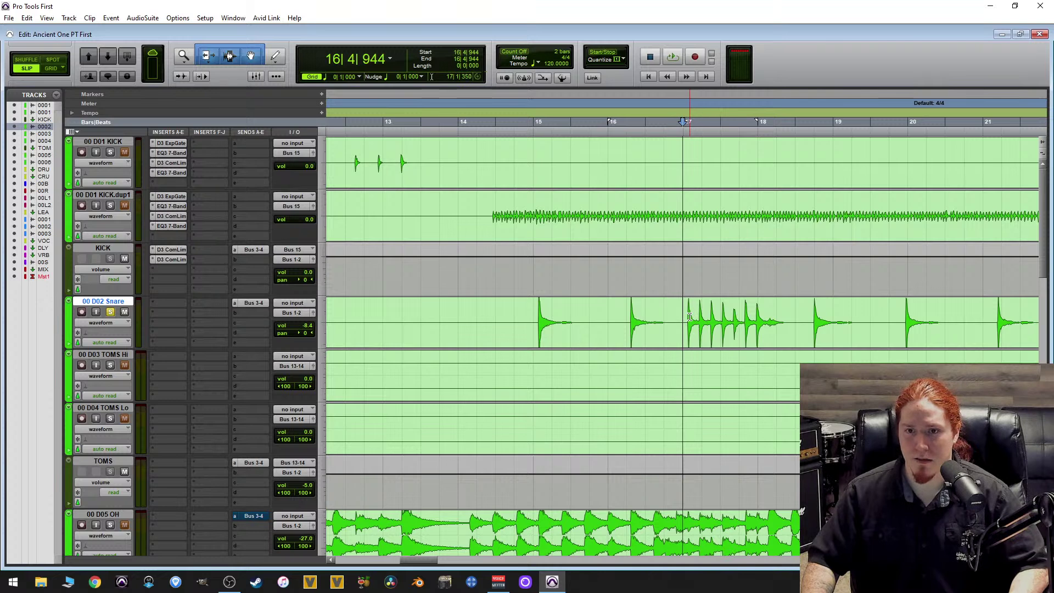
drag(688, 317, 792, 322)
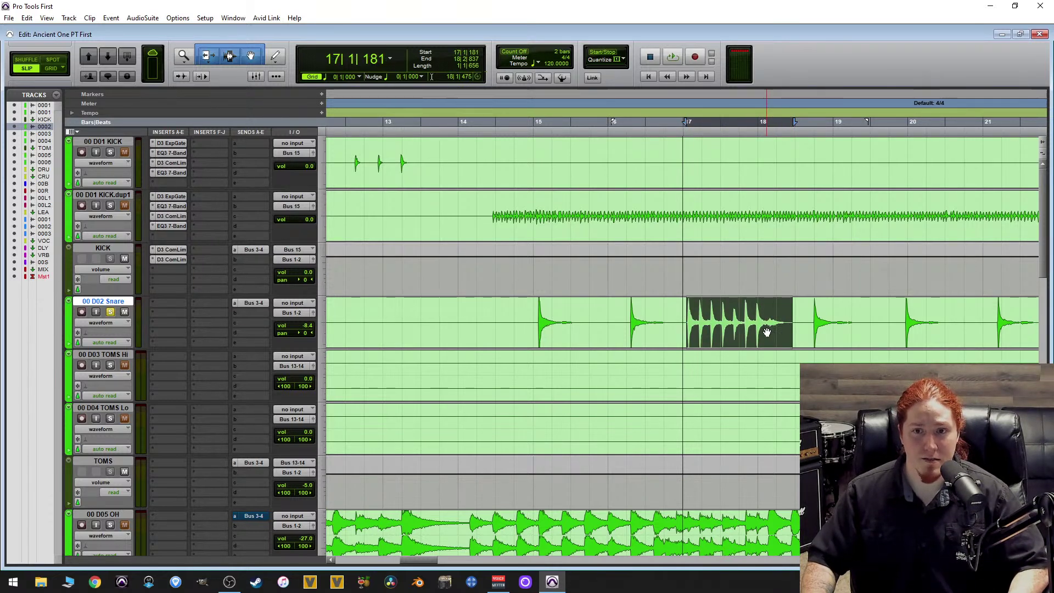
key(r)
key(r)
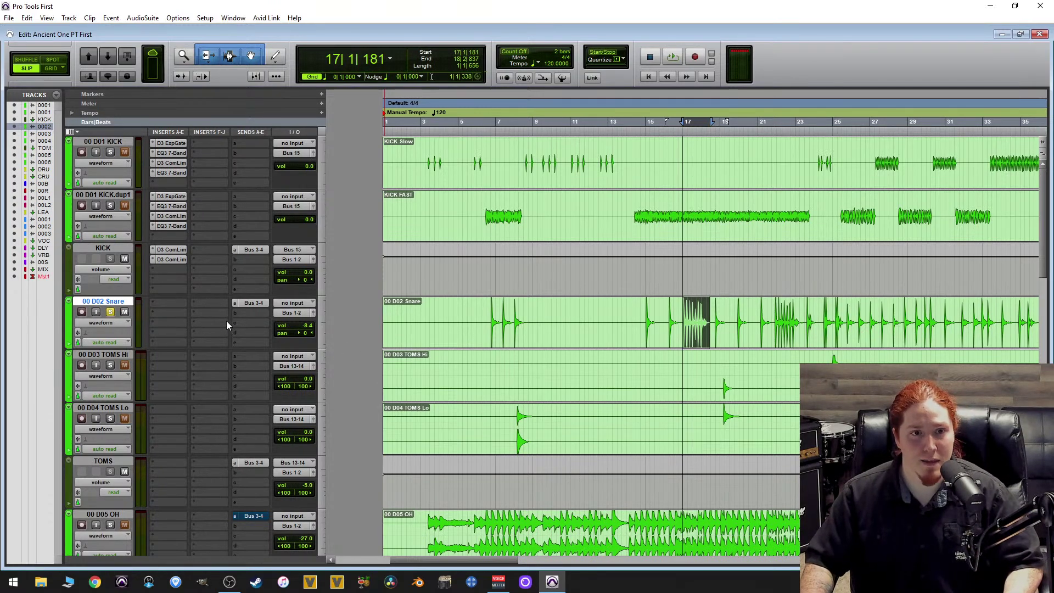
scroll(225, 323, down, 10)
scroll(220, 327, up, 10)
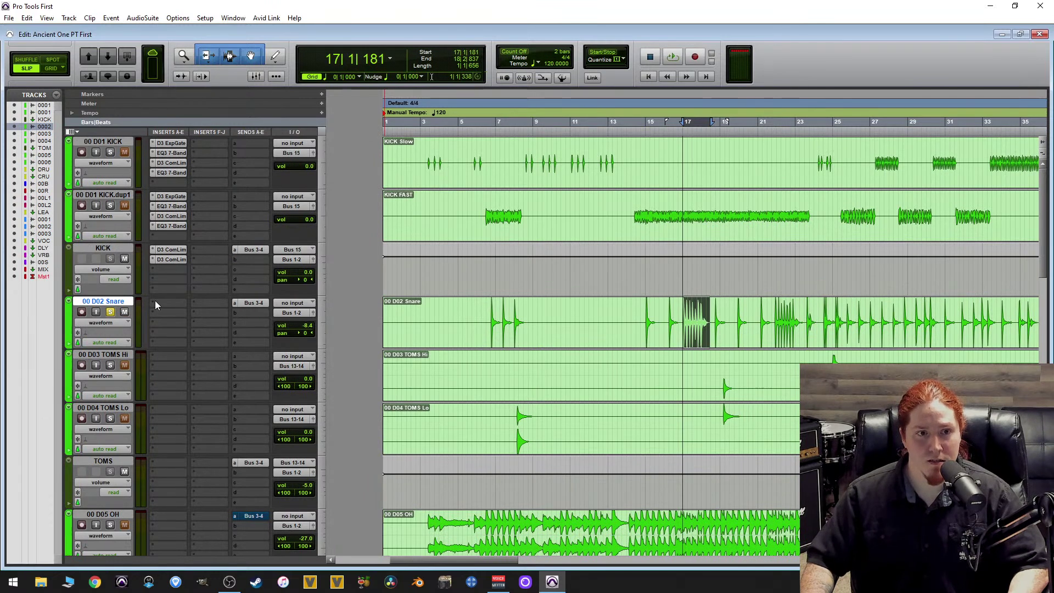
Insert a Dyn3 Expander/Gate (mono) in the first slot of the D02 Snare track during playback.
key(space)
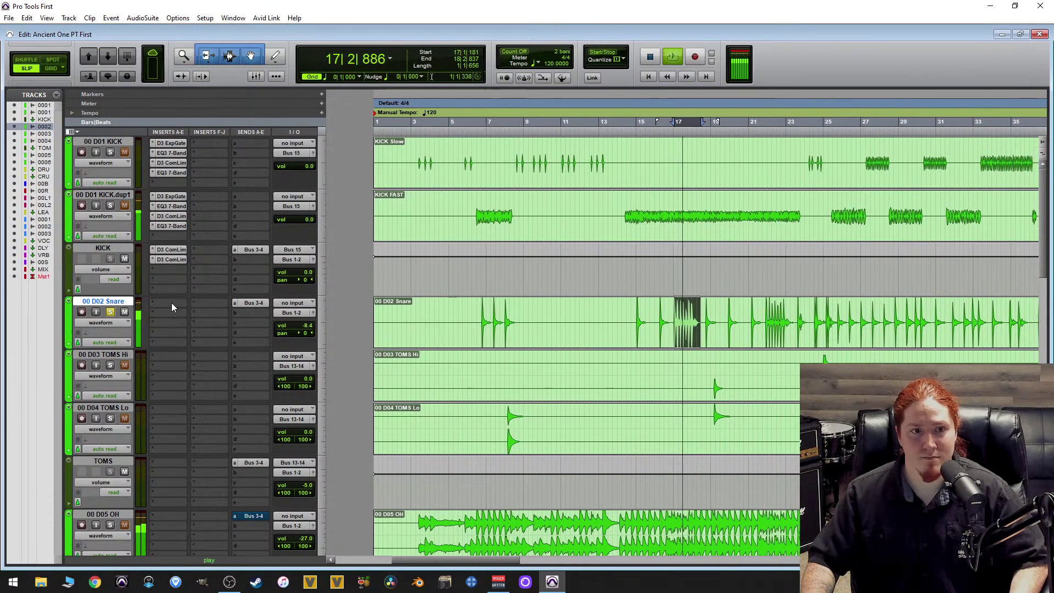
click(173, 302)
mouse_move(200, 333)
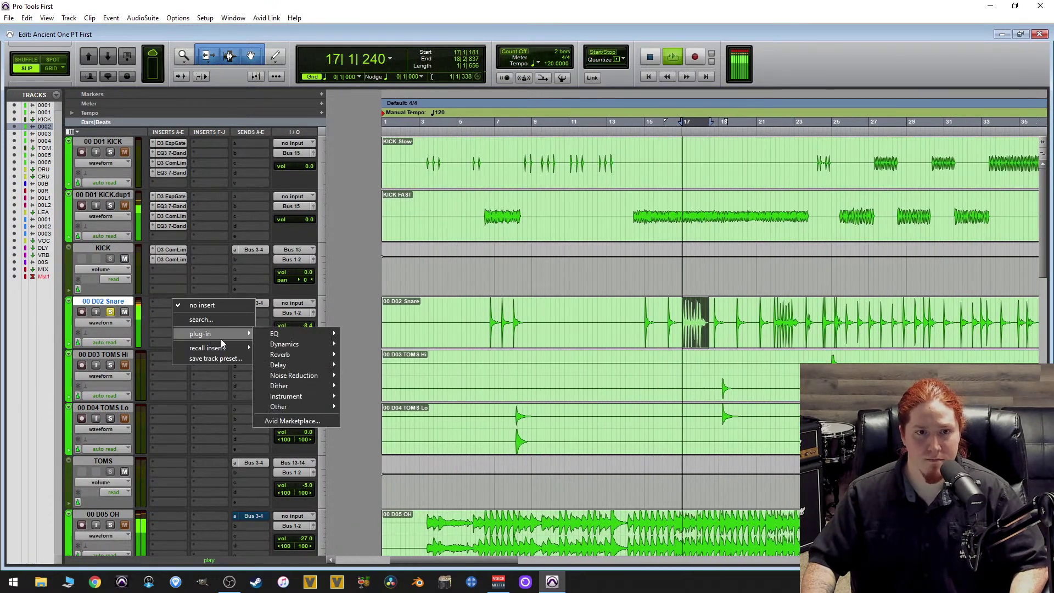
mouse_move(307, 344)
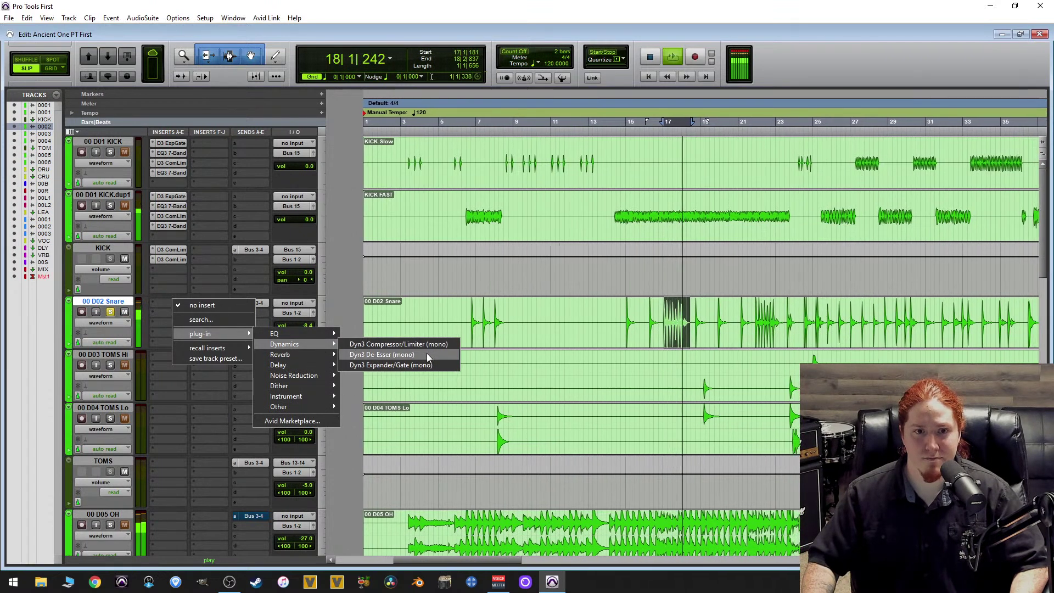
click(412, 367)
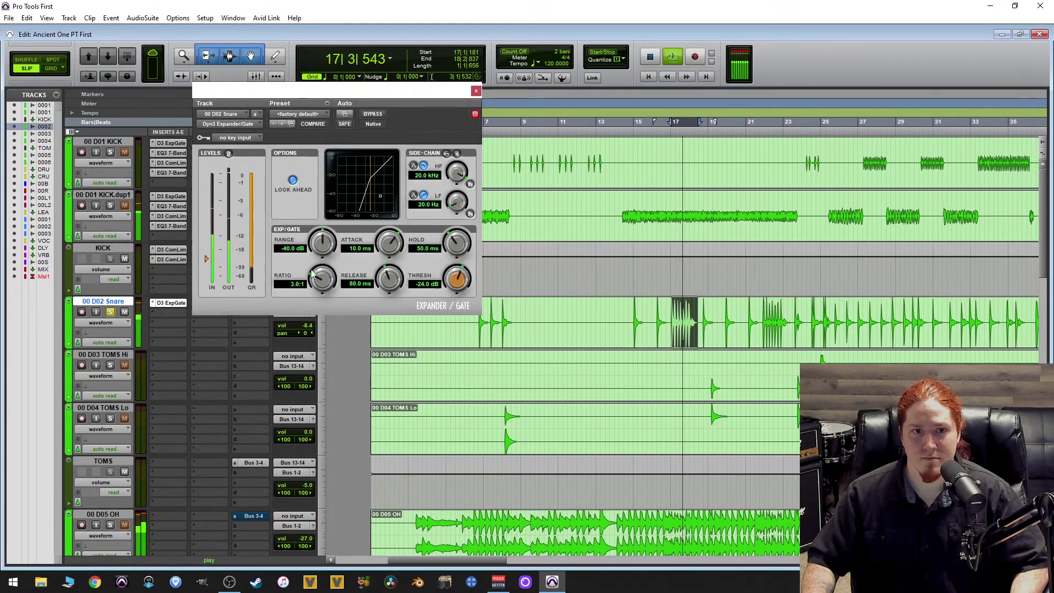
Set the snare gate's ratio to 100:1, attack to 10 us, hold and release to 5 ms, range to -80 dB and threshold to -60 dB.
drag(365, 192, 374, 165)
key(space)
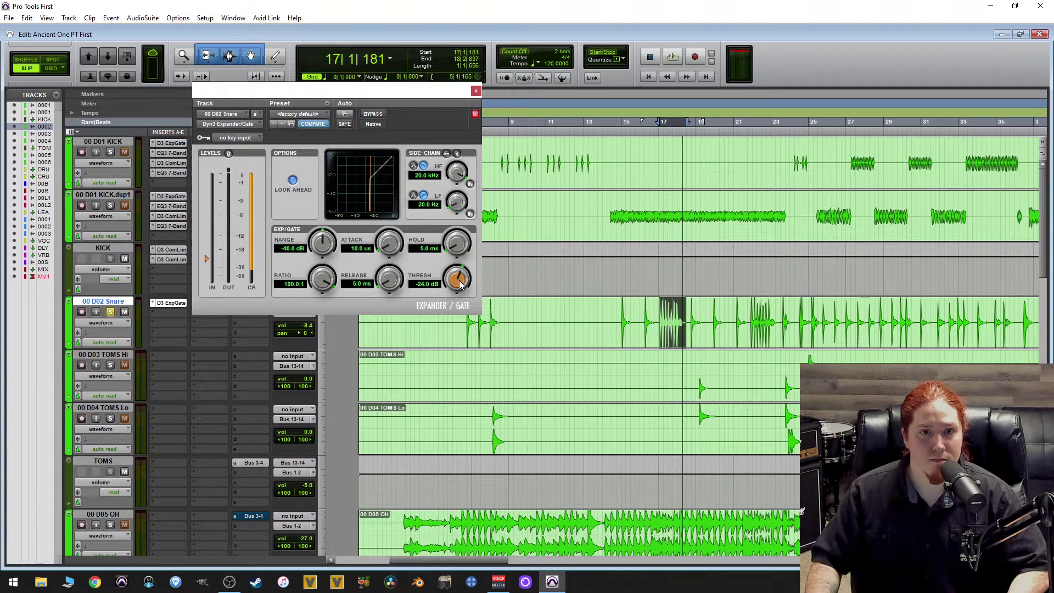
drag(460, 289, 404, 446)
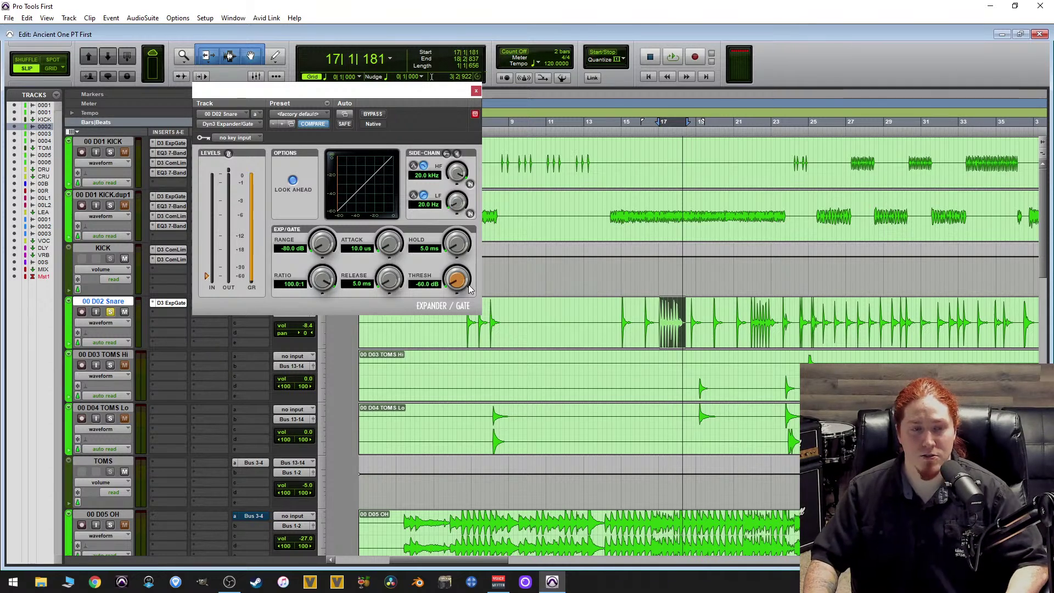
Raise the snare gate's threshold to its maximum, and bring it down to -20 dB while listening to the selected hits.
drag(457, 272, 491, 223)
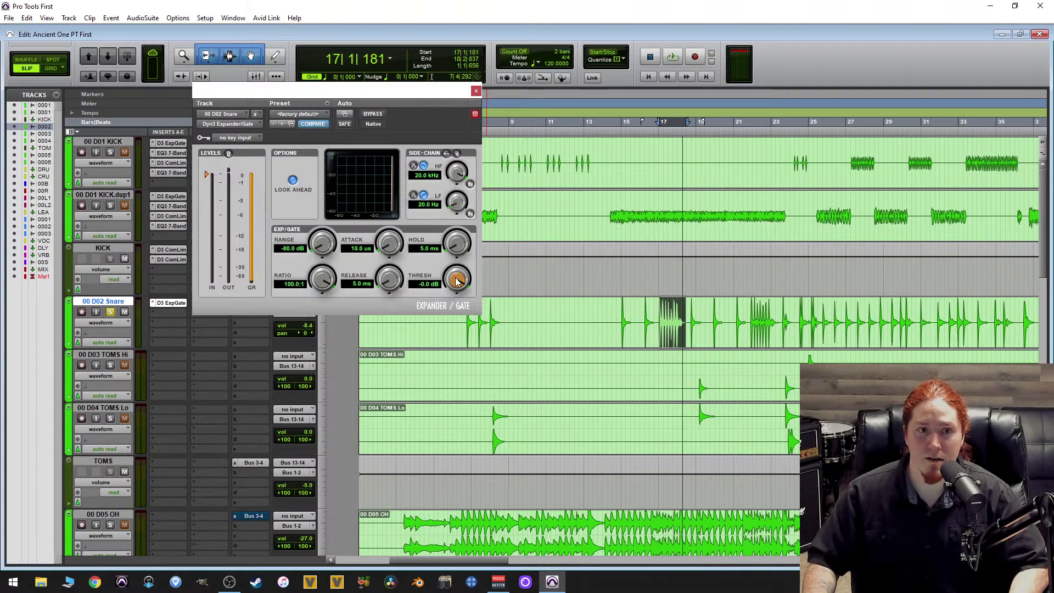
key(space)
drag(456, 281, 435, 368)
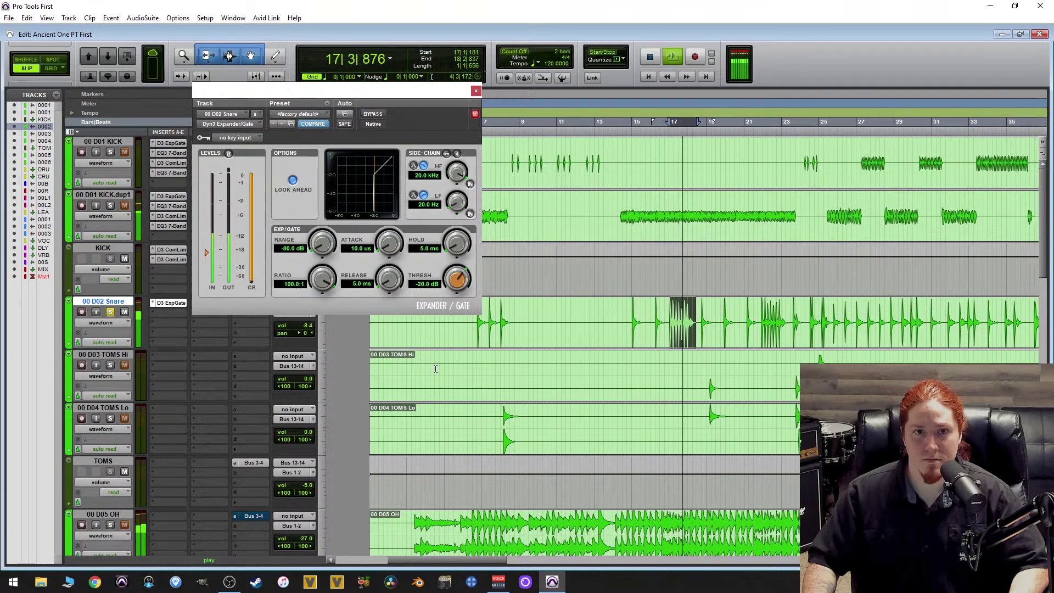
key(space)
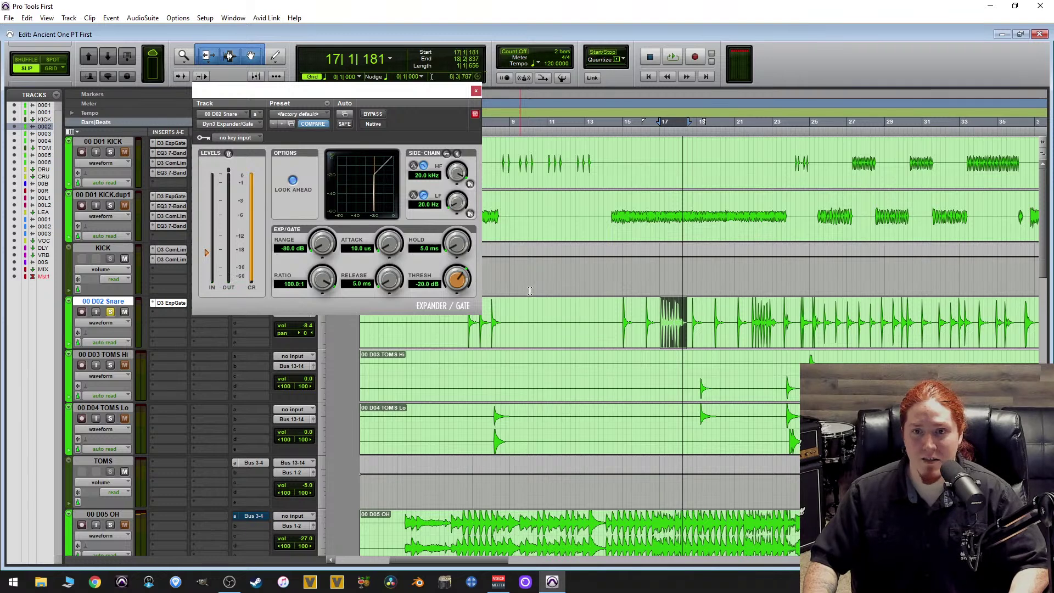
Turn on the gate's side-chain listen and HF filter, and set the HF filter to 2.2 kHz during playback.
key(ctrl+bracketright)
key(ctrl+bracketright)
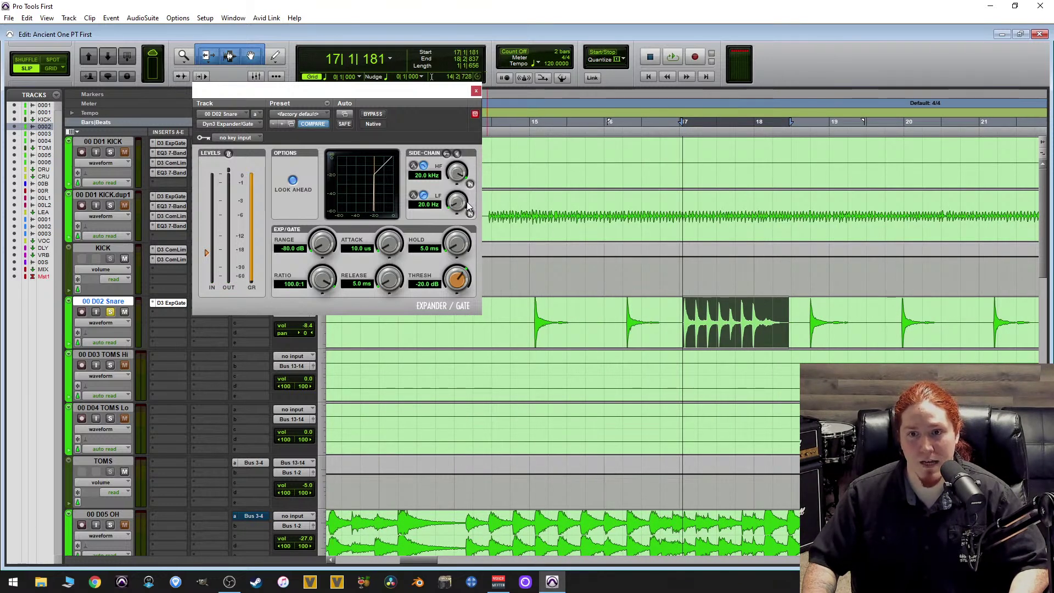
click(457, 154)
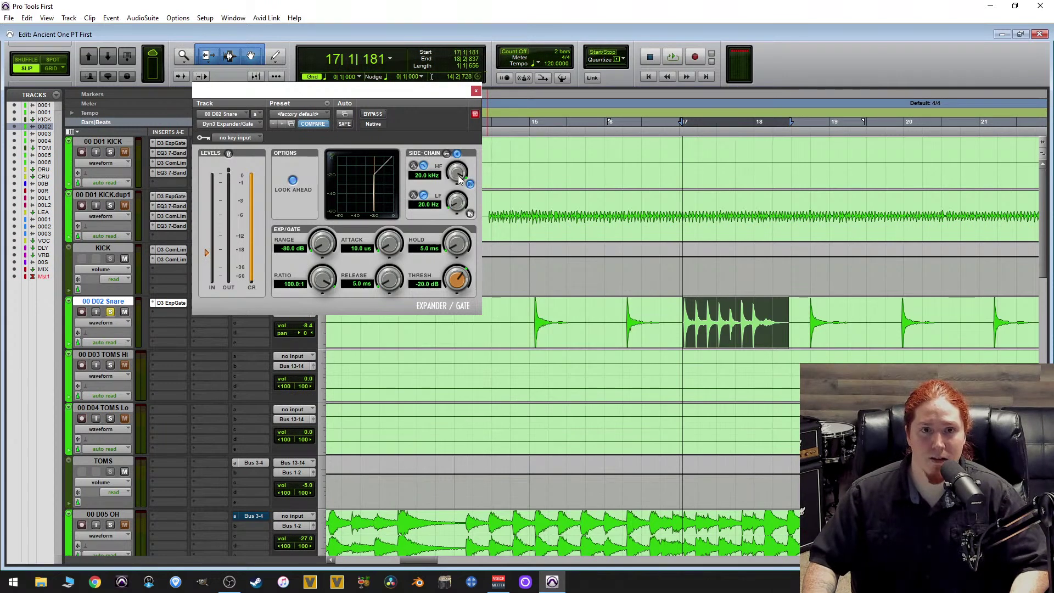
key(space)
drag(453, 173, 459, 261)
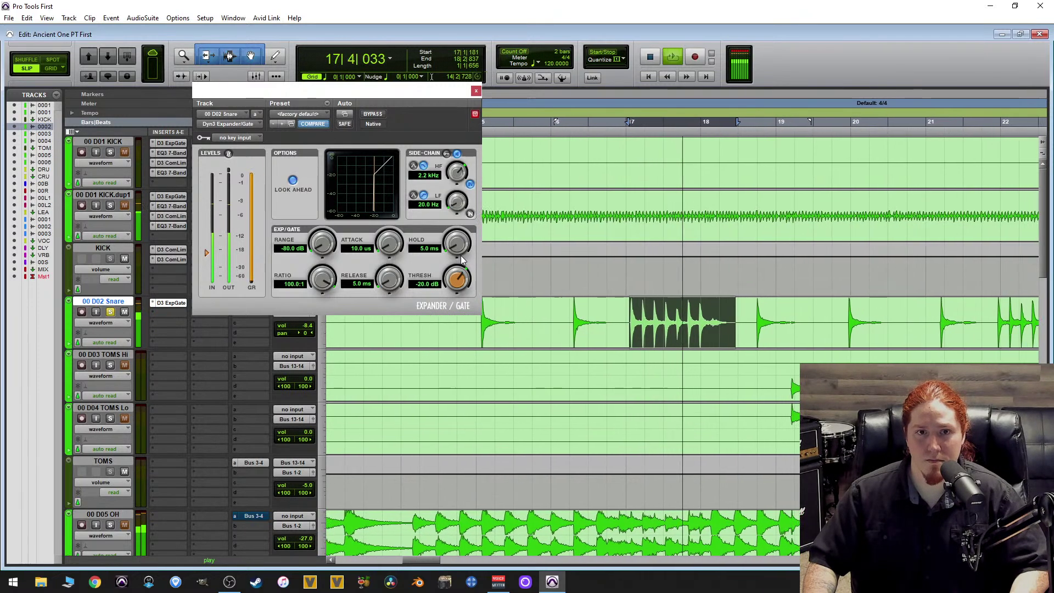
key(space)
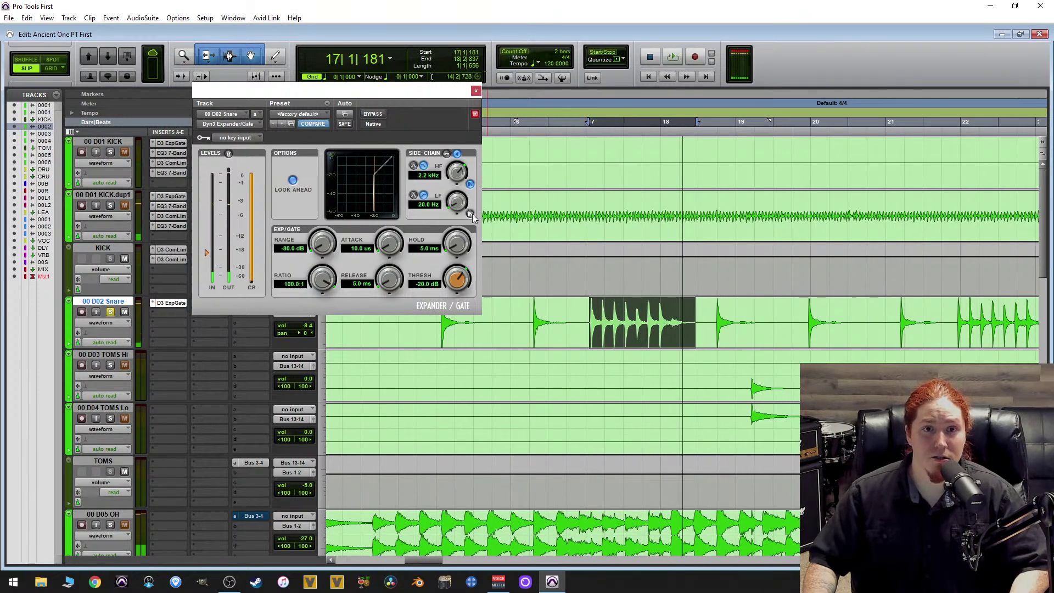
Enable the side-chain LF filter at 153.5 Hz while playing the snare hits, and turn off side-chain listen.
click(471, 214)
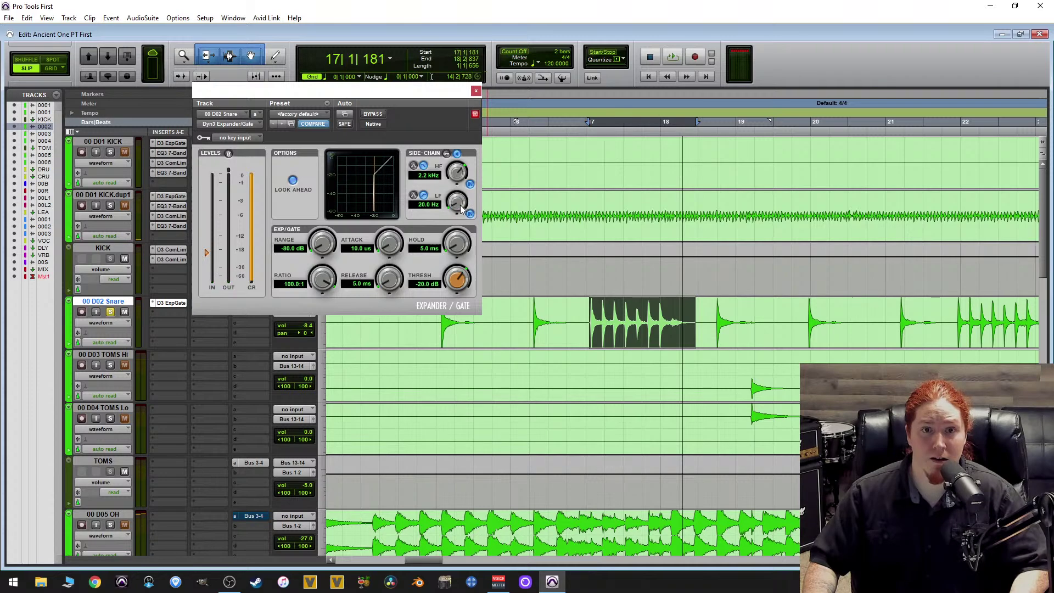
key(space)
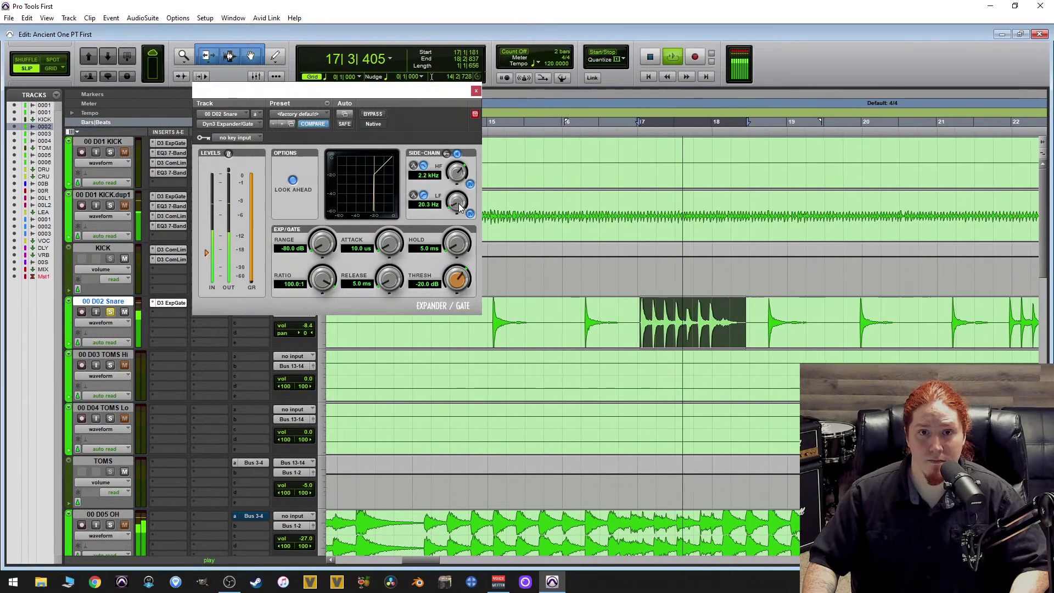
drag(463, 205, 495, 174)
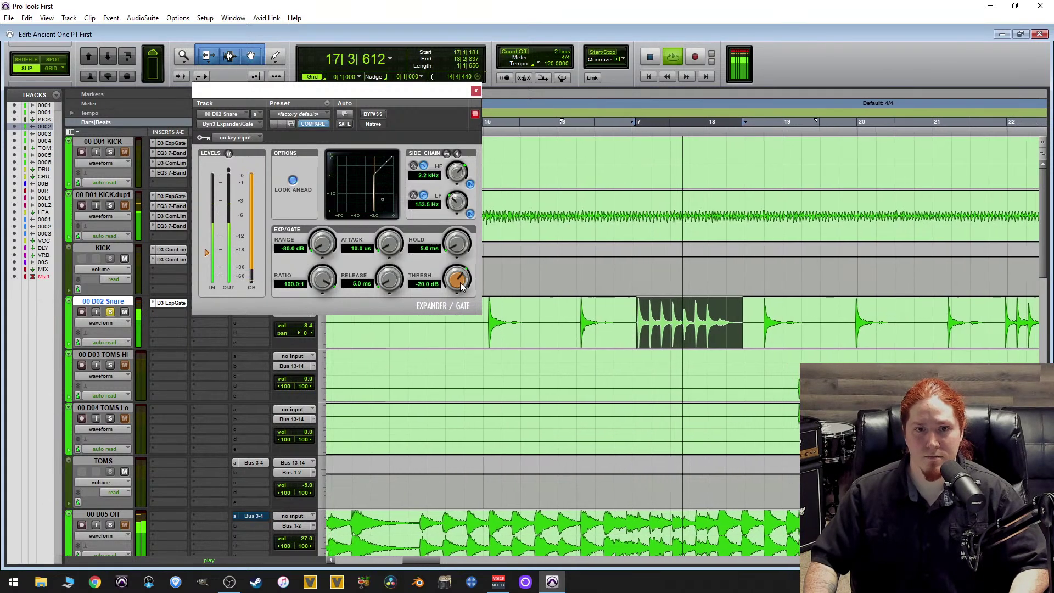
Set the snare gate's threshold to -17.7 dB and its hold time to 22.1 ms.
drag(457, 281, 495, 276)
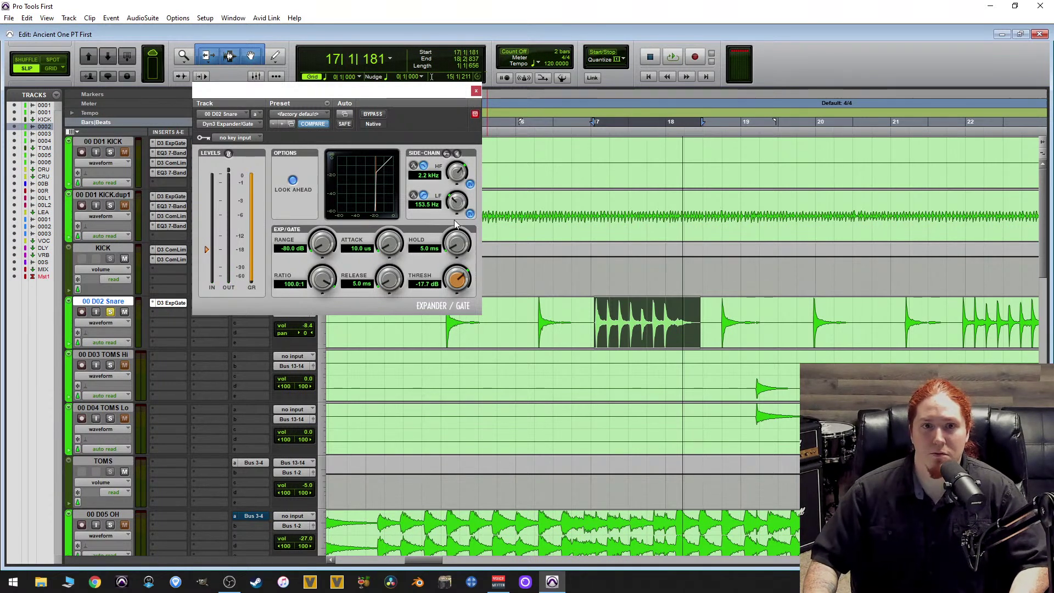
key(space)
drag(466, 251, 429, 254)
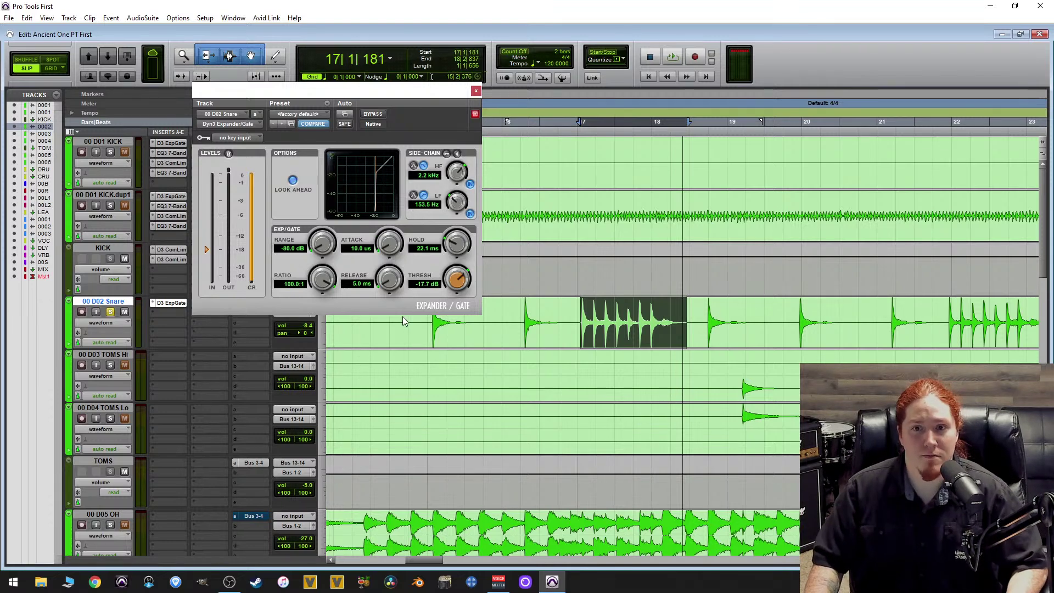
Set the snare gate's release to 331.6 ms, audition the gated hits, and close the plug-in window.
key(space)
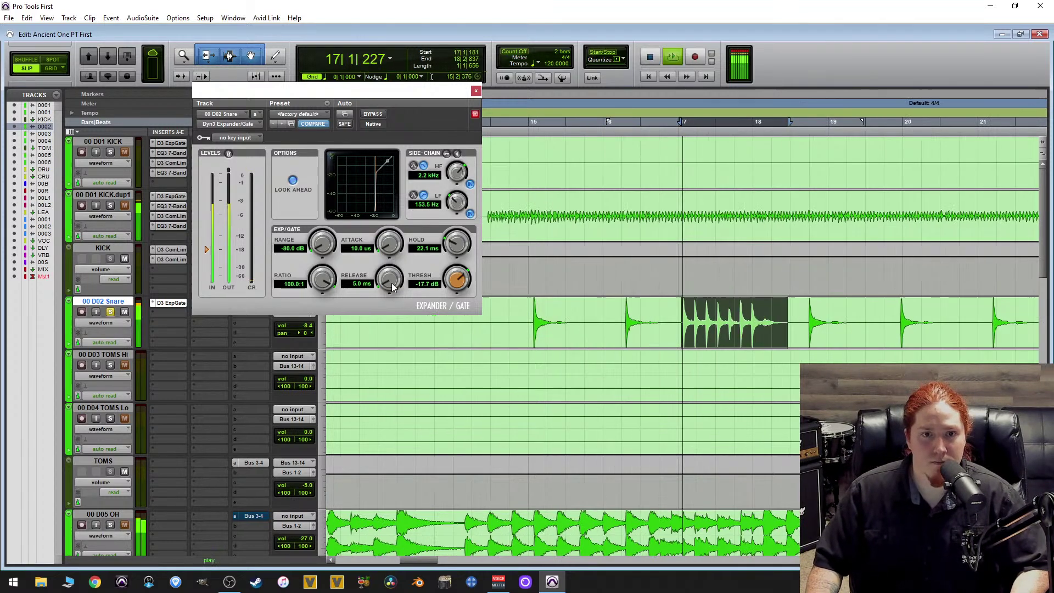
drag(392, 287, 364, 218)
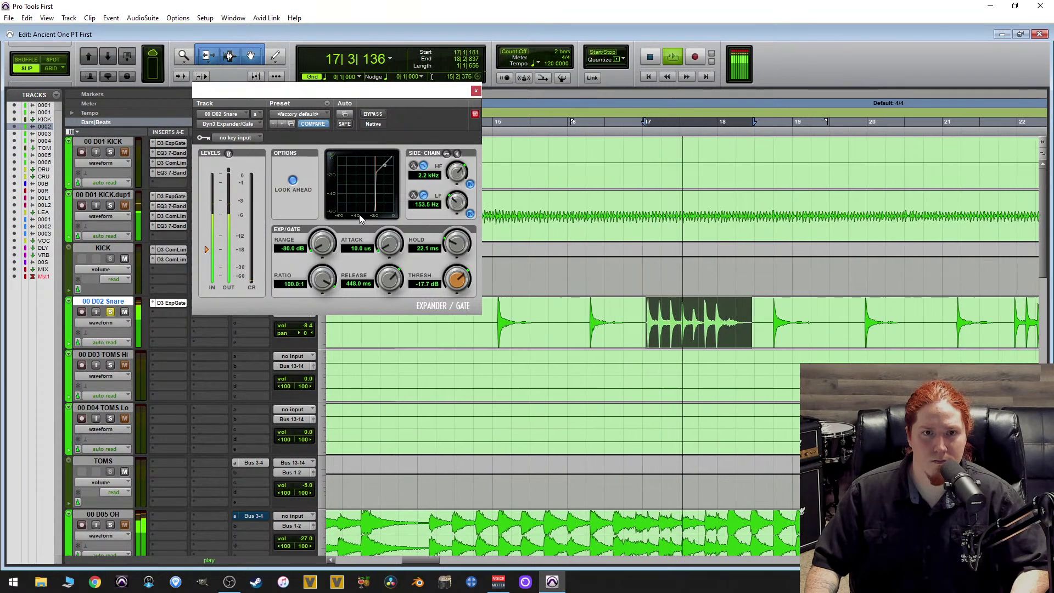
drag(358, 217, 357, 218)
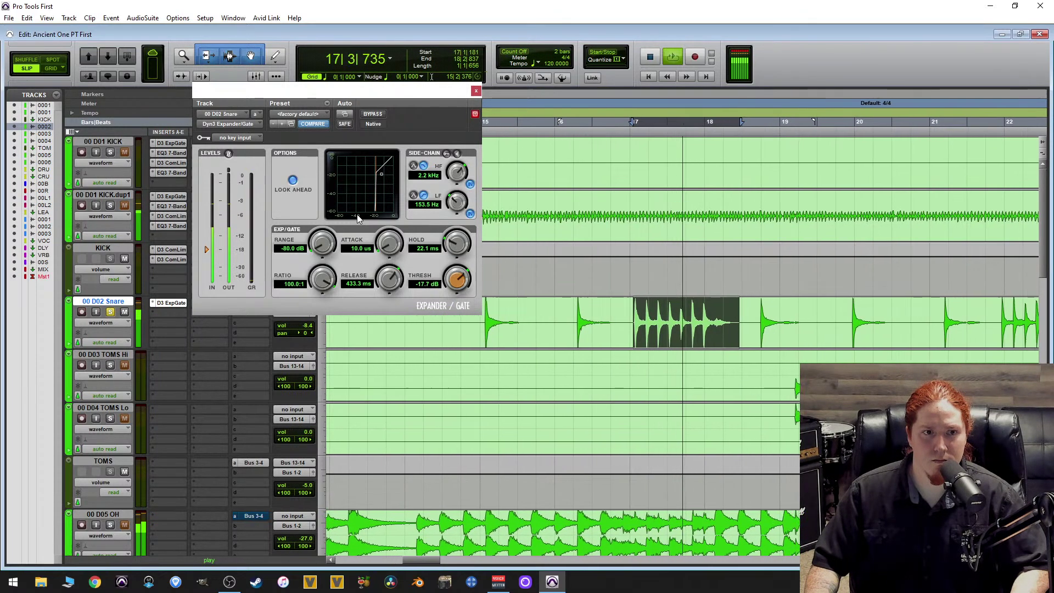
drag(357, 217, 348, 220)
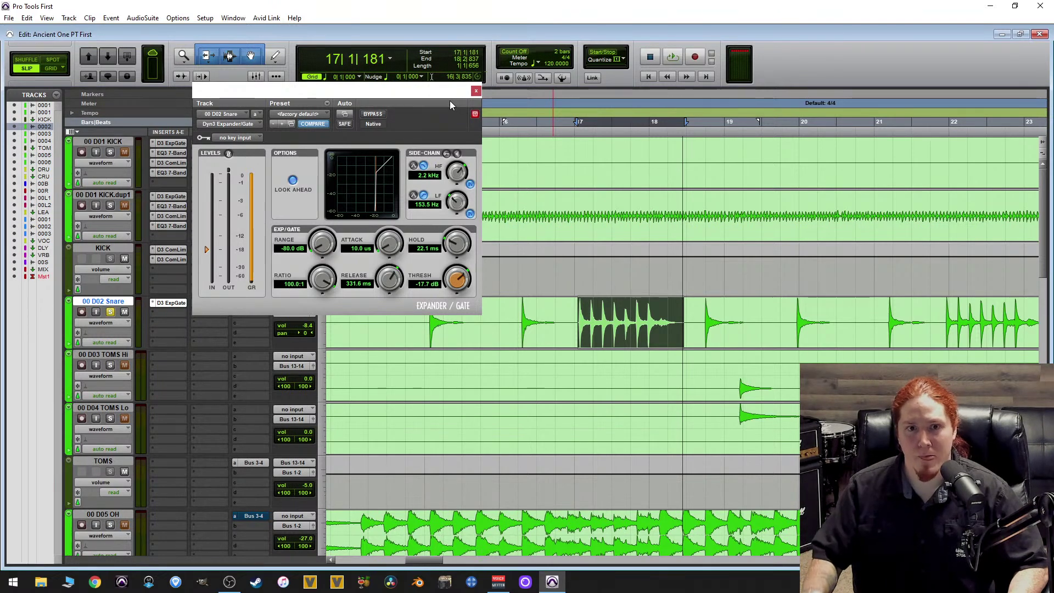
key(space)
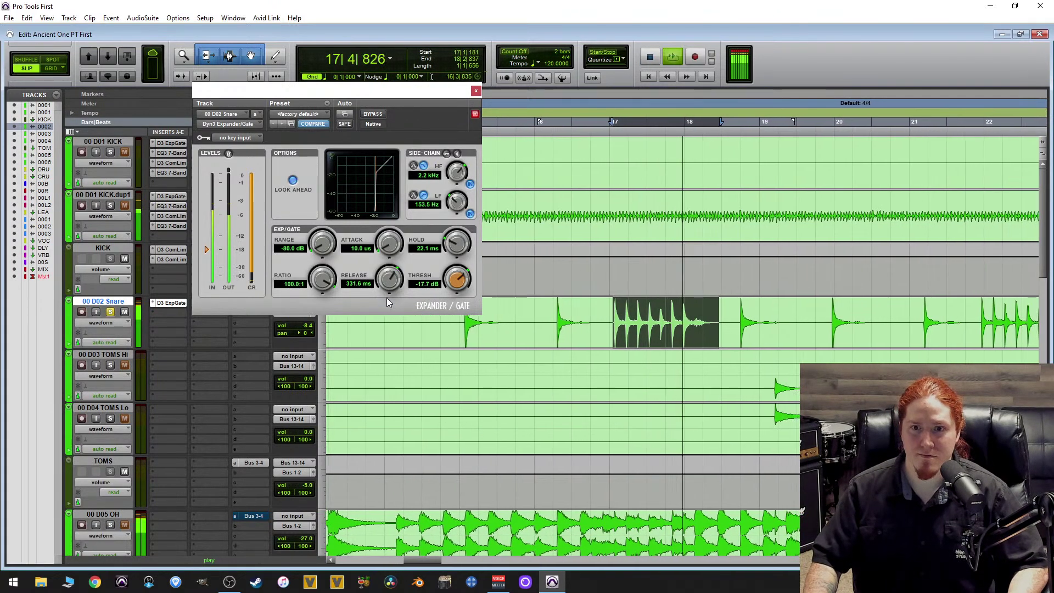
key(space)
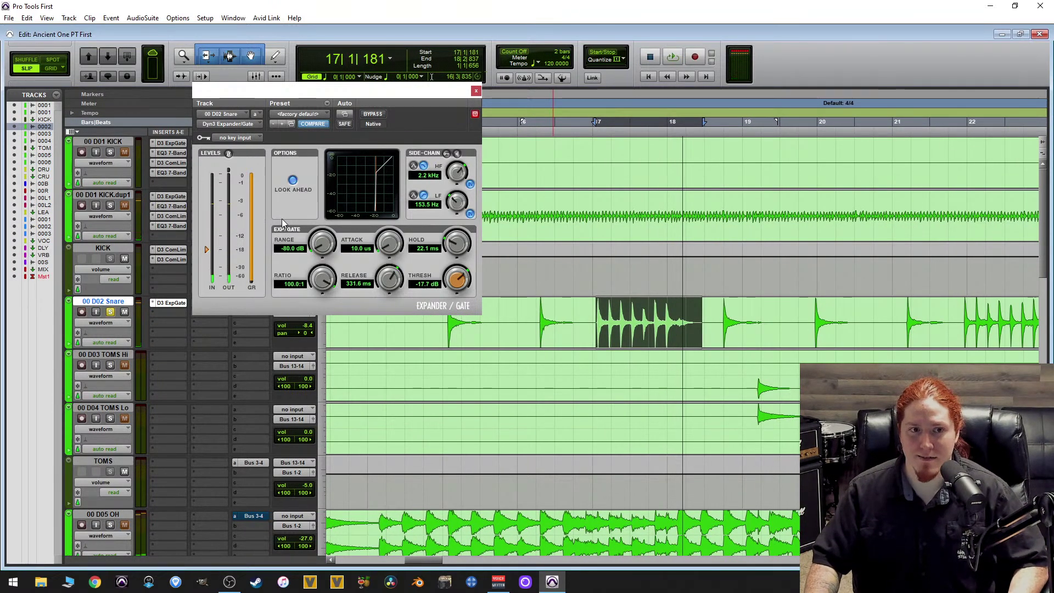
click(476, 90)
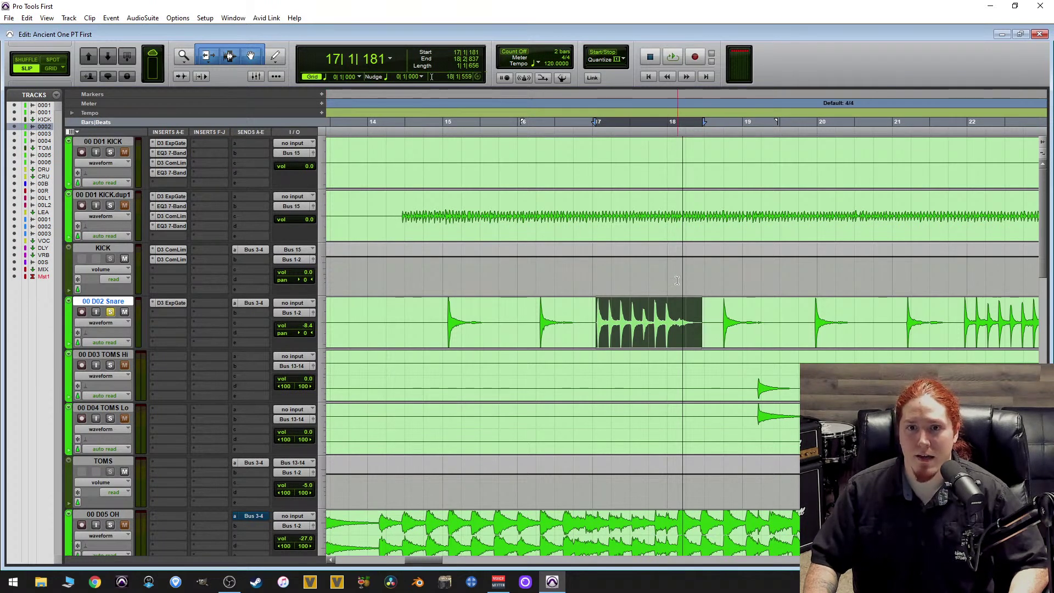
Place the playback start just after bar 14 on the D01 KICK.dup1 track and solo both kick tracks along with the snare.
key(ctrl+bracketleft)
key(ctrl+bracketleft)
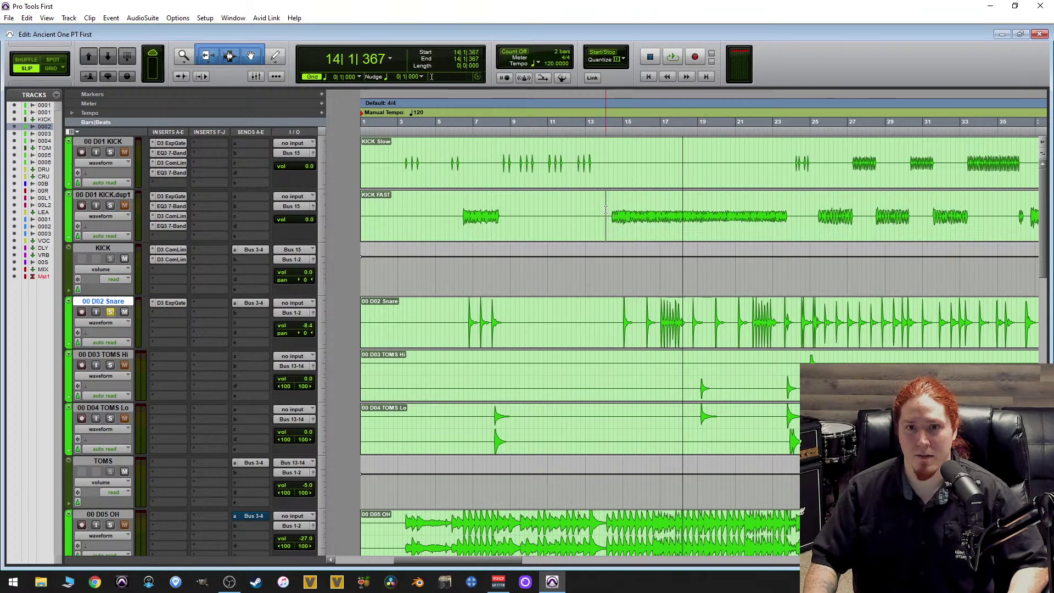
click(605, 209)
key(ctrl+bracketright)
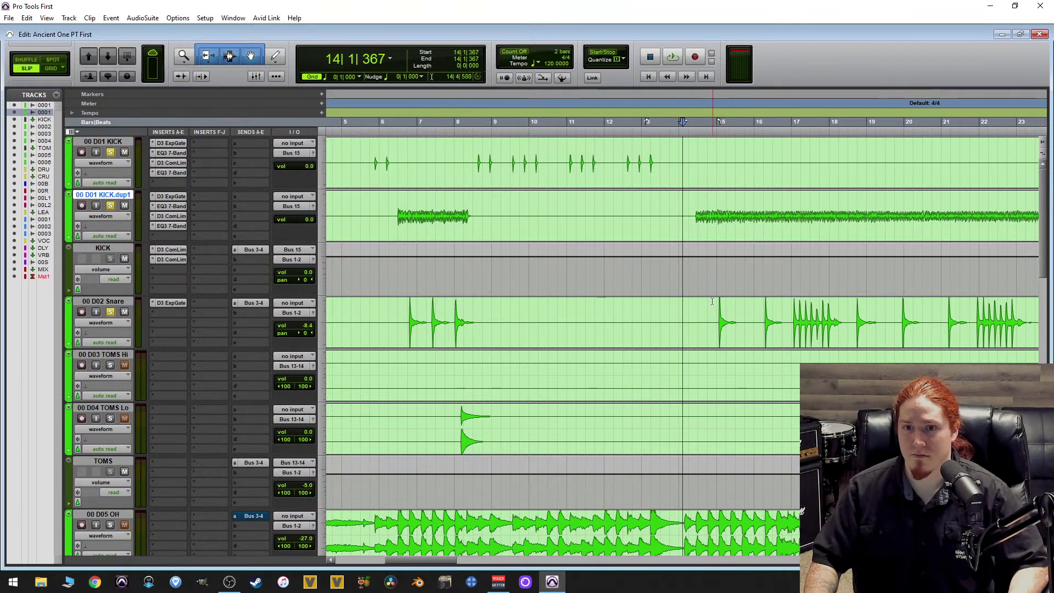
Set the D02 Snare track's volume to -8.5 dB while playing it together with the kick tracks, and stop playback.
key(space)
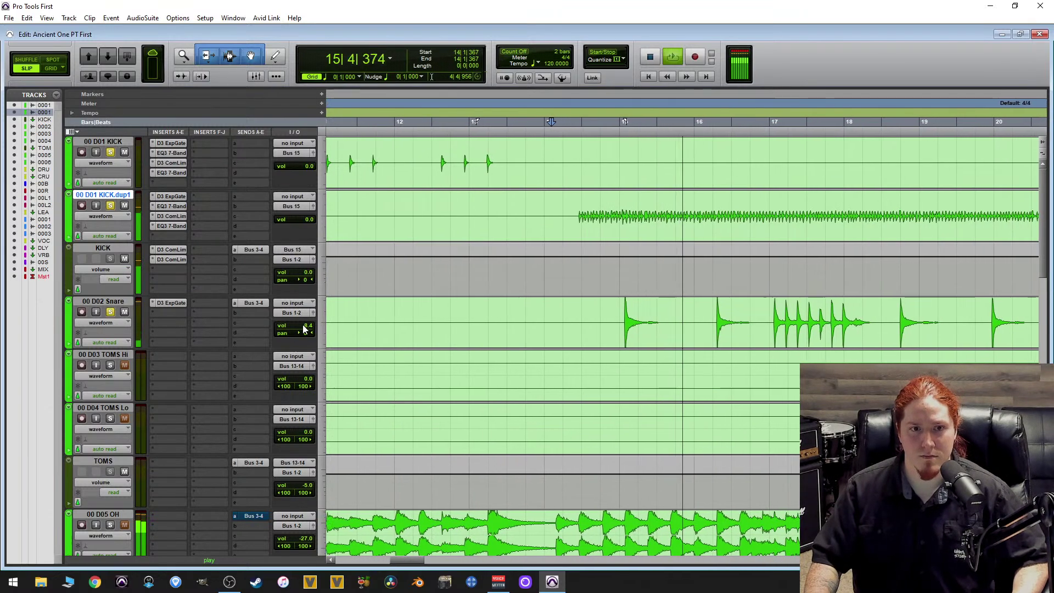
drag(302, 324, 304, 325)
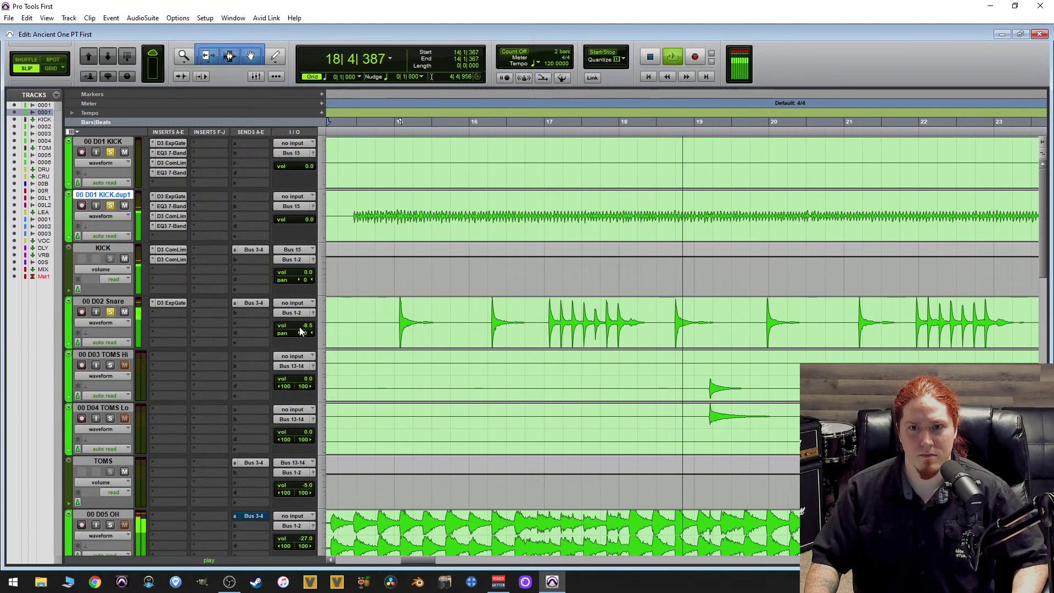
key(space)
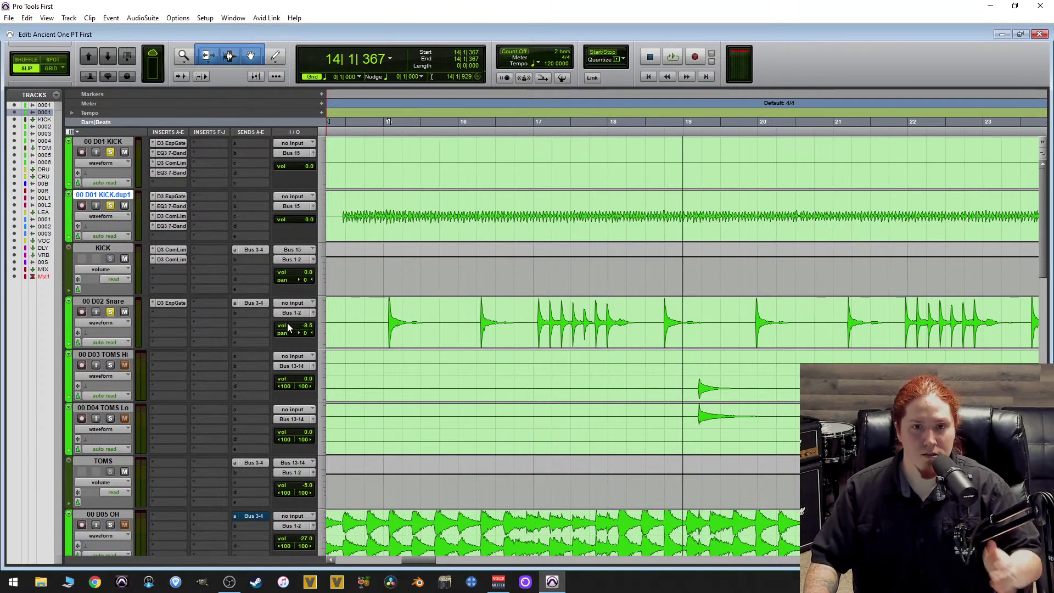
click(527, 305)
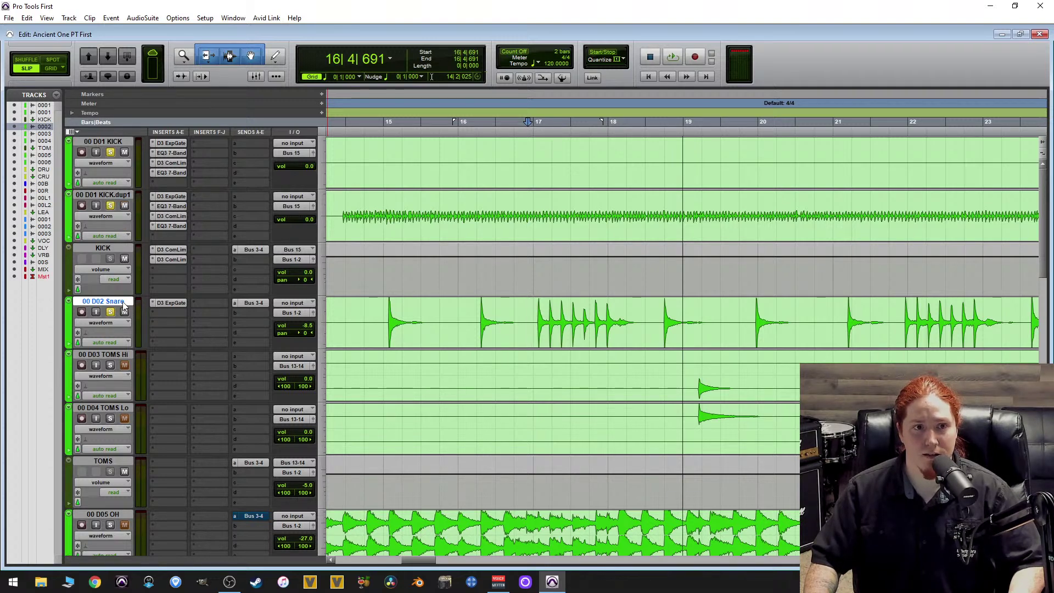
click(175, 311)
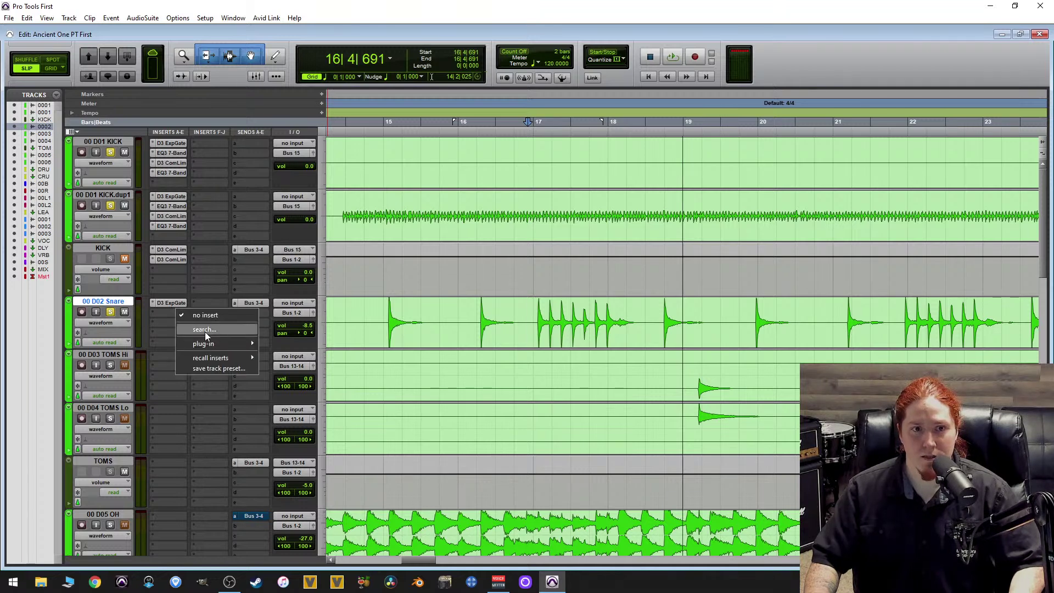
mouse_move(234, 346)
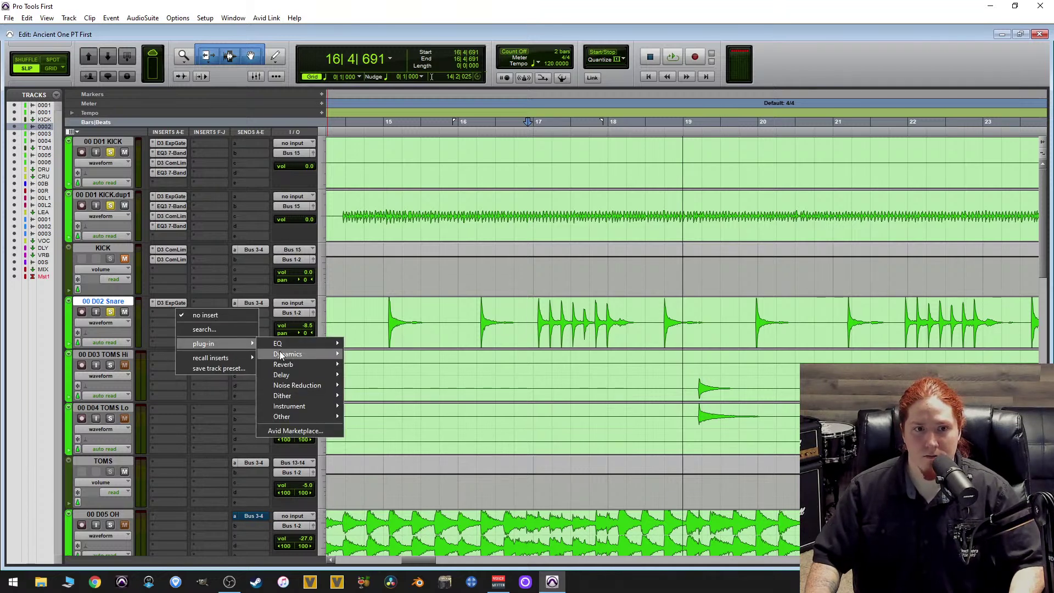
mouse_move(282, 354)
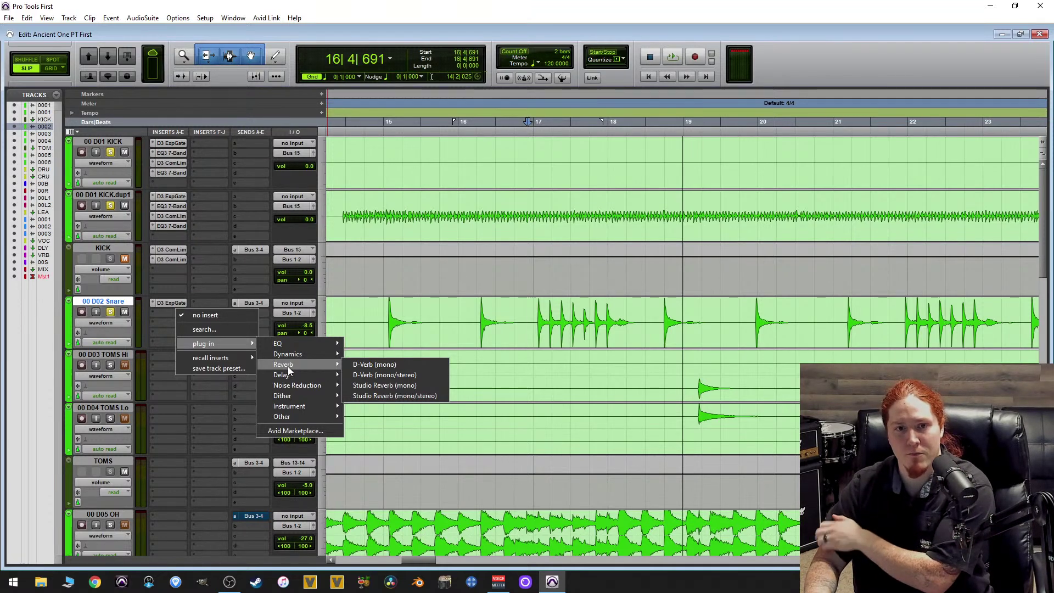
mouse_move(291, 357)
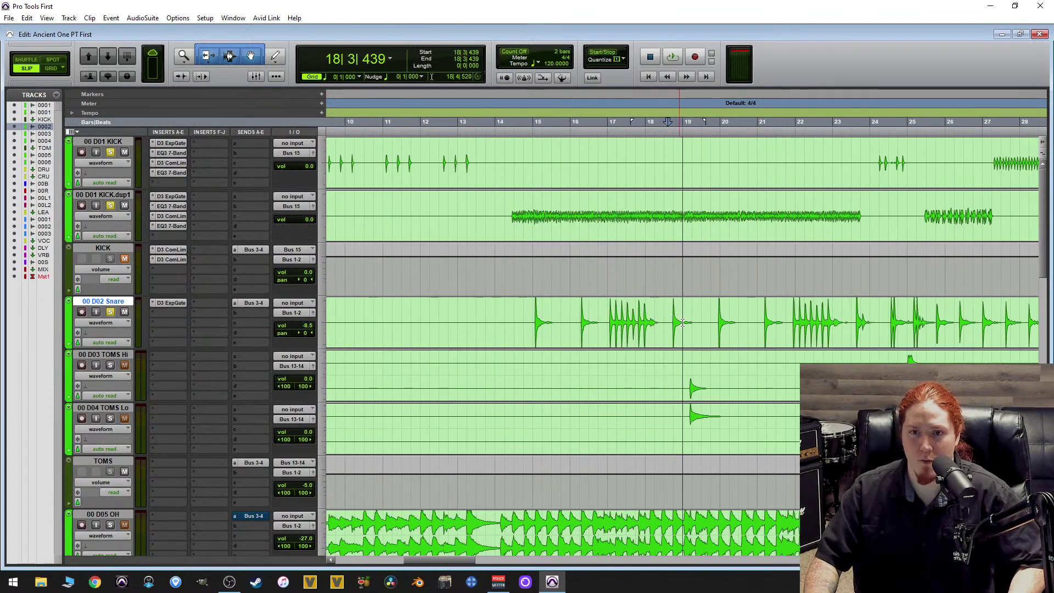
Insert an EQ3 7-Band (mono) plug-in after the gate on the D02 Snare track.
key(ctrl+bracketleft)
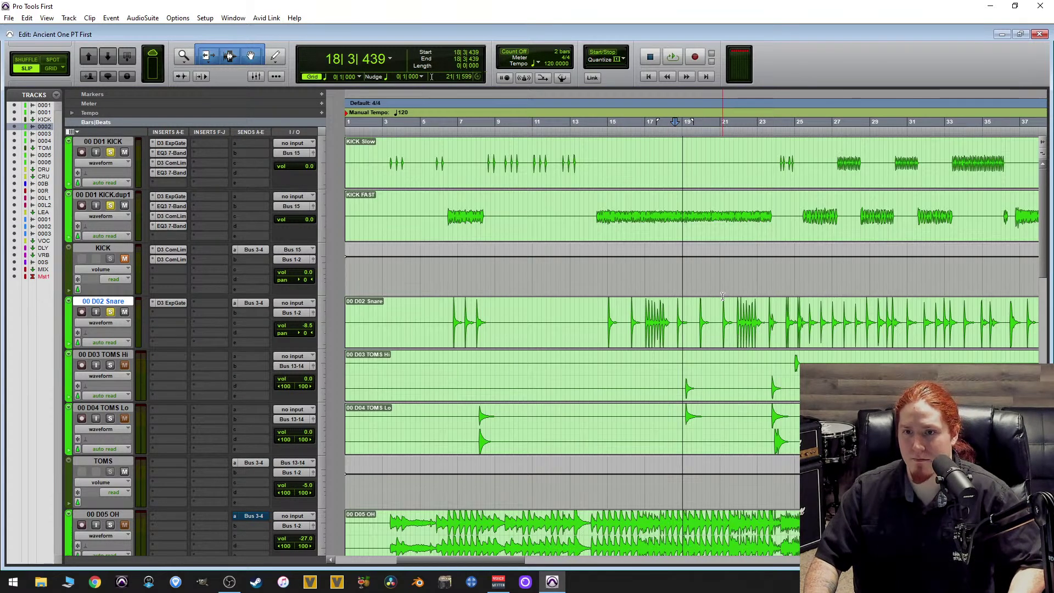
click(169, 312)
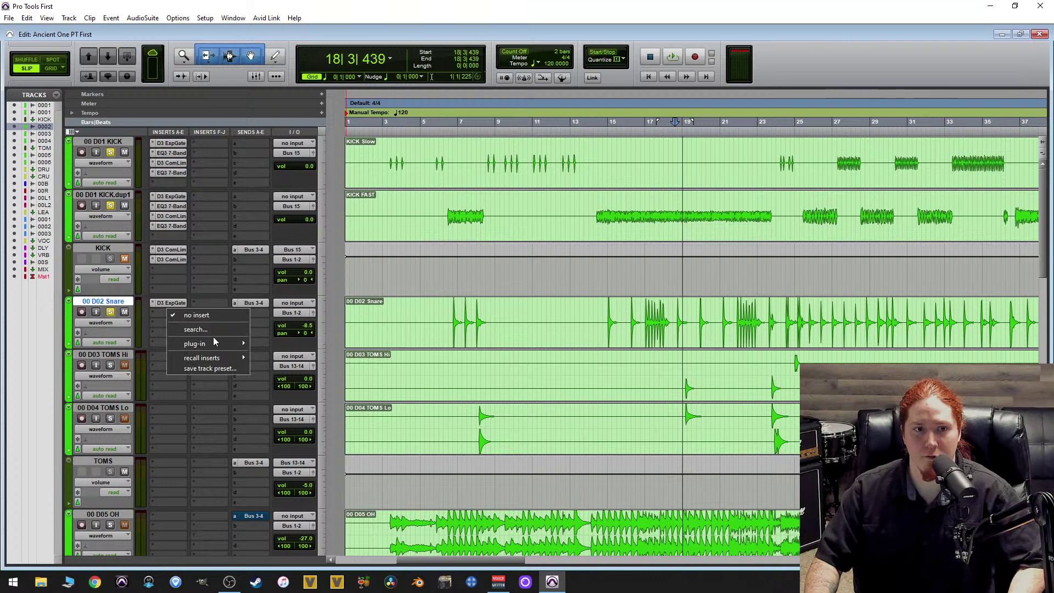
mouse_move(224, 346)
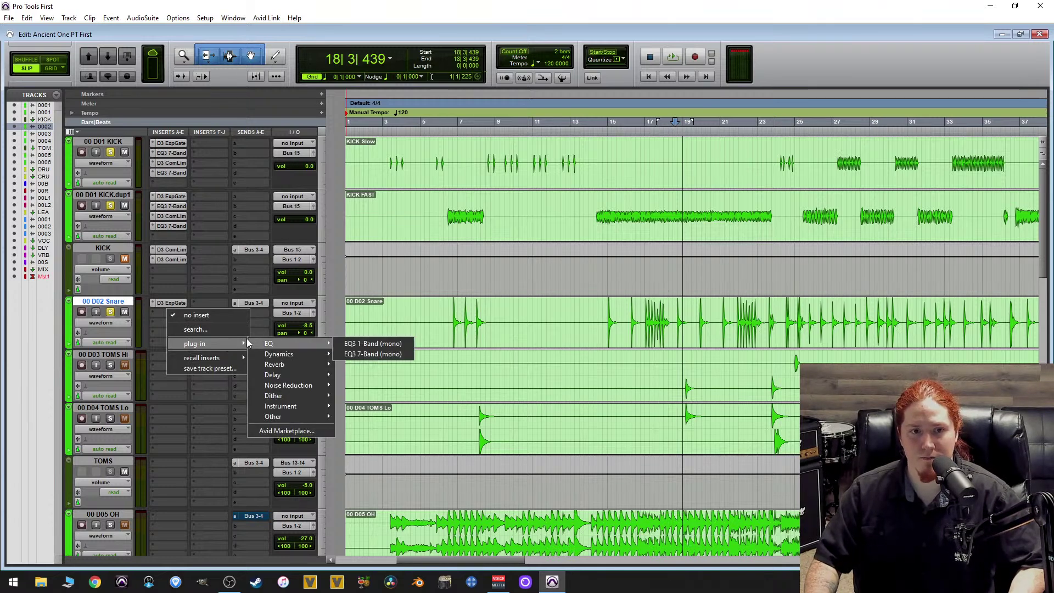
mouse_move(323, 343)
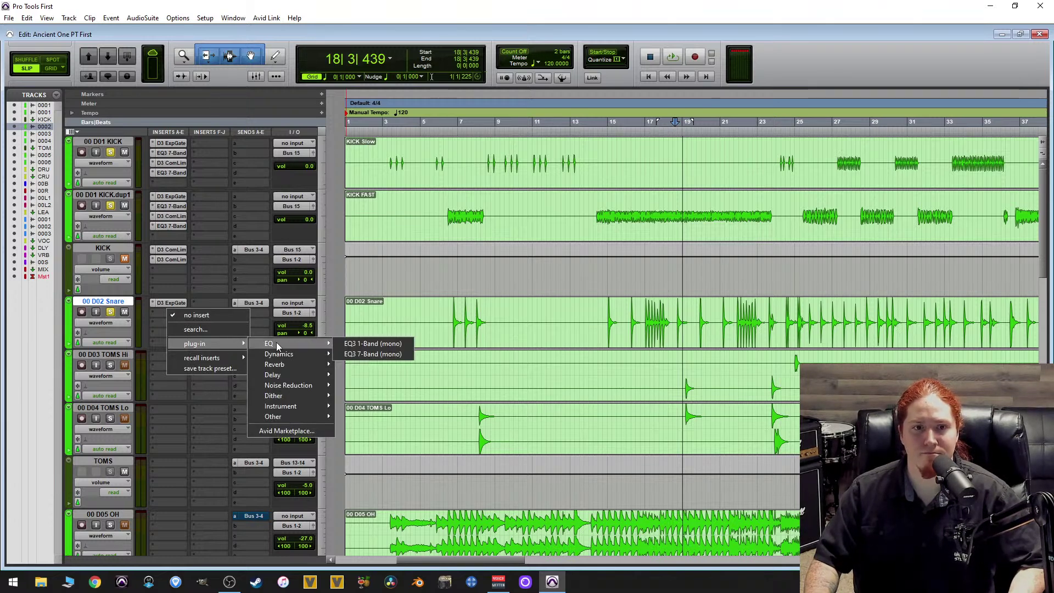
click(380, 354)
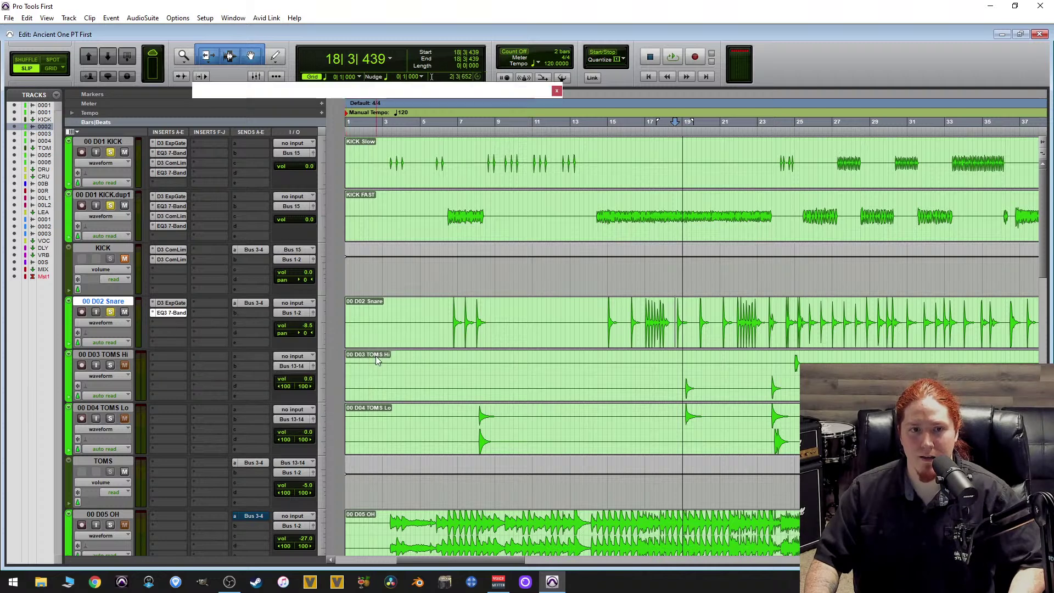
Enable the snare EQ's high-pass filter with an 18 dB/oct slope and briefly run playback.
click(260, 224)
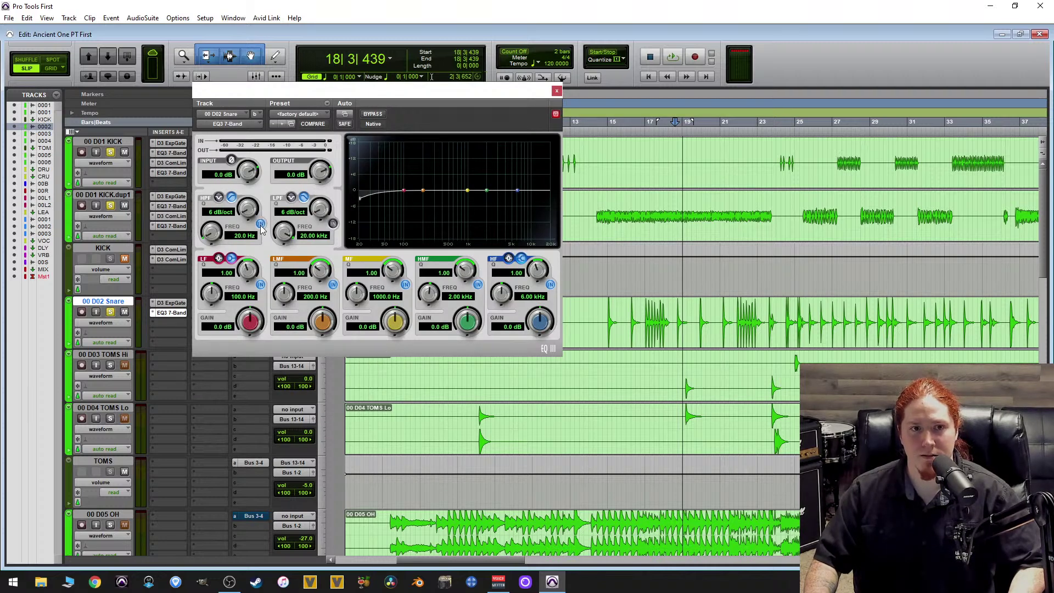
drag(250, 216, 272, 175)
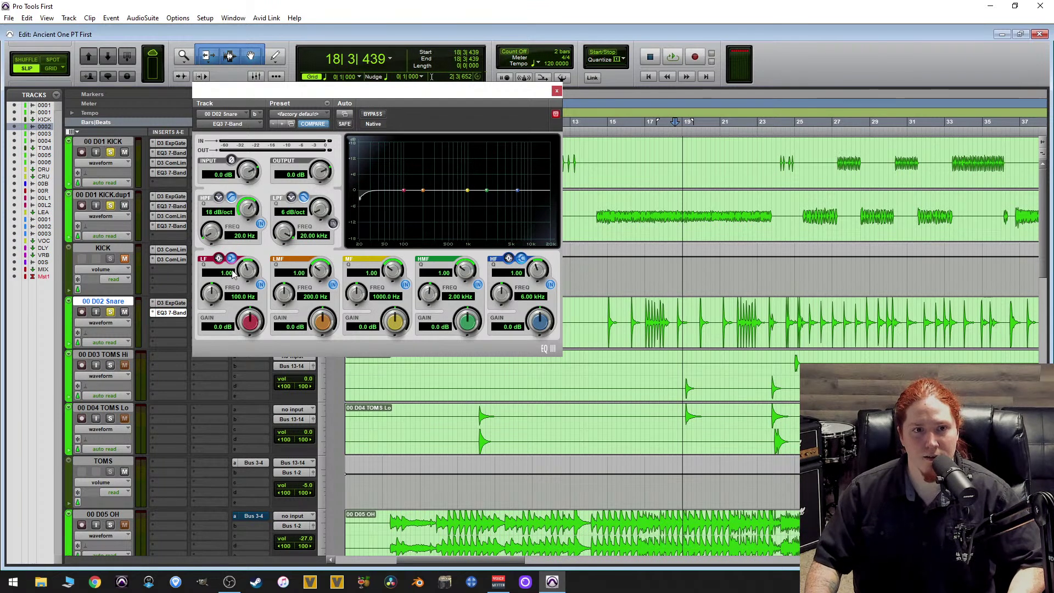
key(space)
key(t)
key(space)
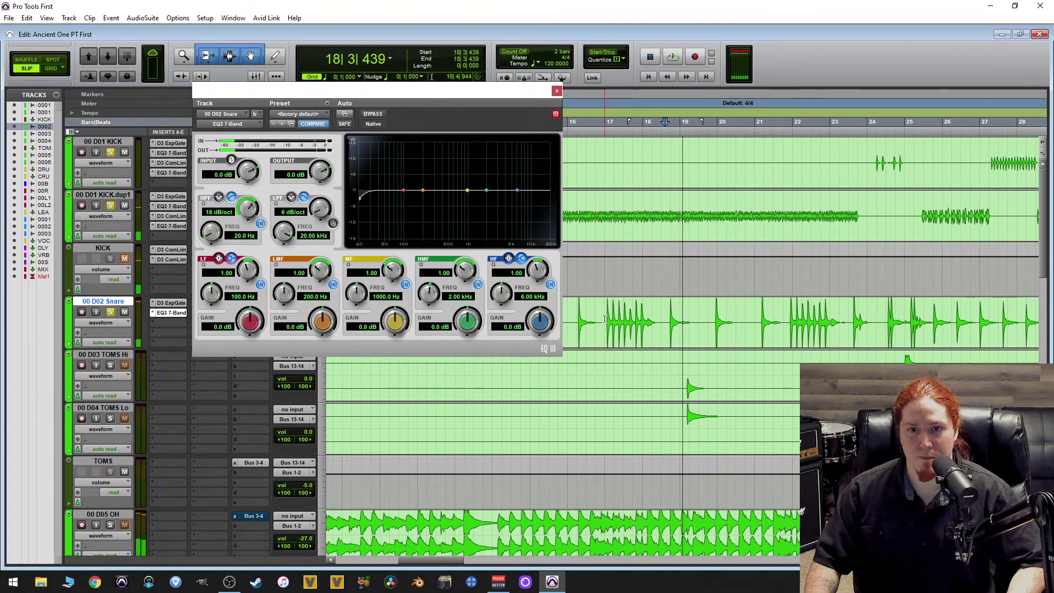
Select the fast snare hits spanning bars 17 to 18 and raise the high-pass frequency to 128.1 Hz while playing them.
drag(604, 319, 656, 321)
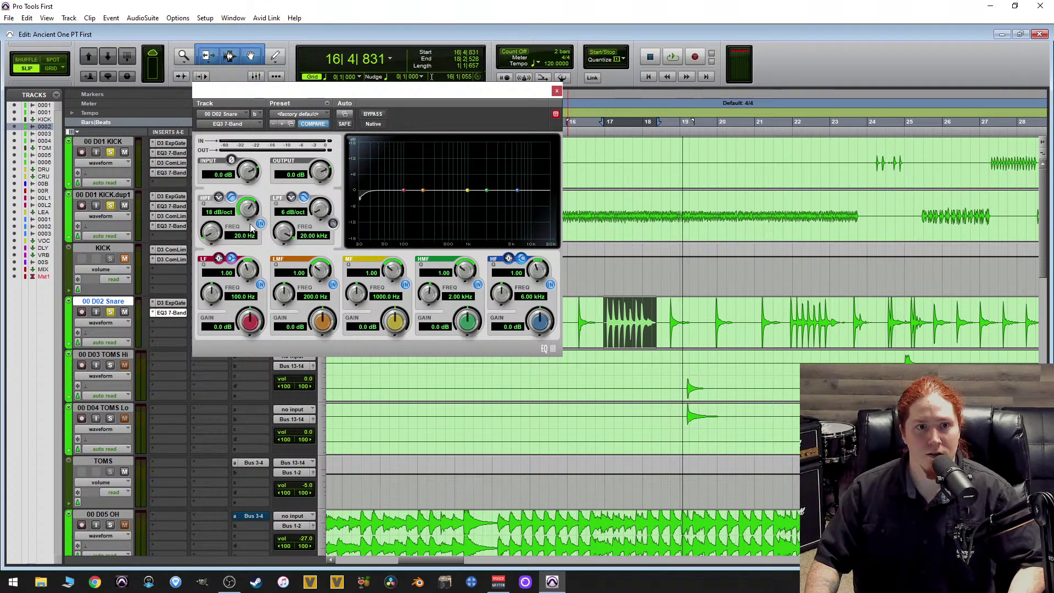
scroll(213, 235, up, 1)
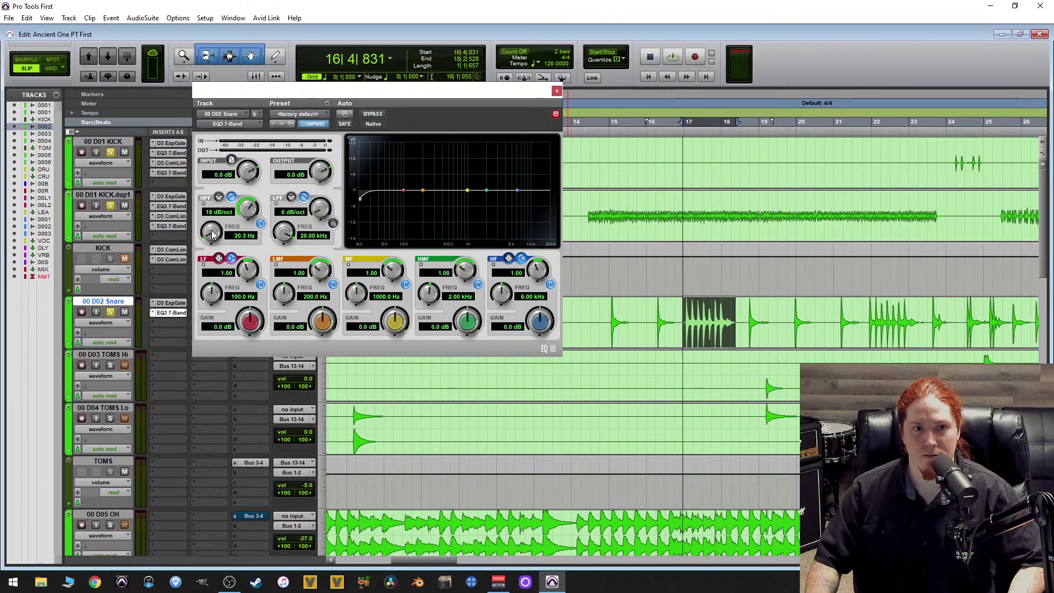
scroll(214, 233, up, 2)
key(space)
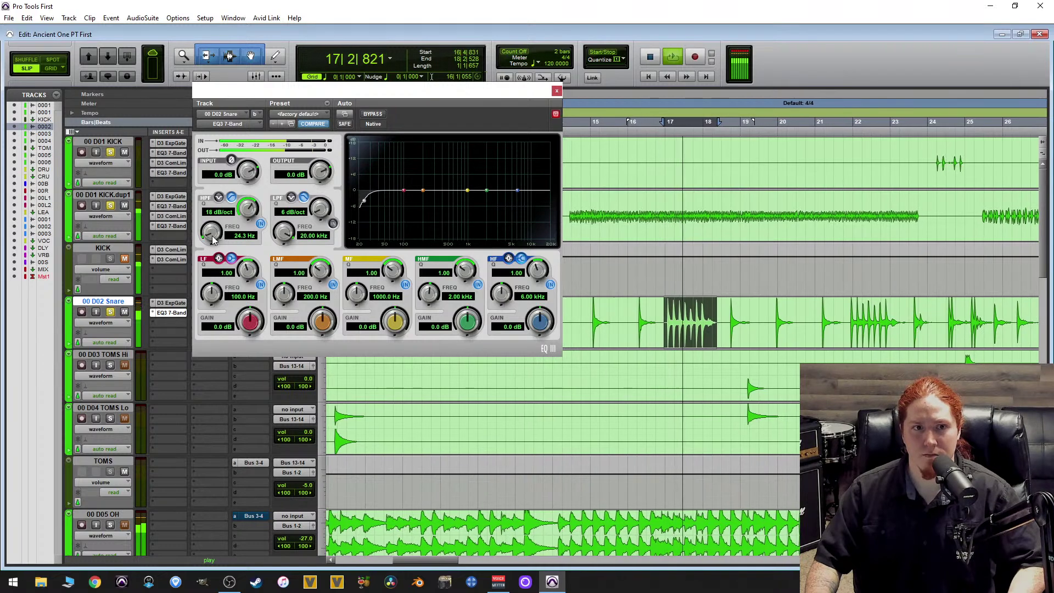
drag(213, 235, 230, 215)
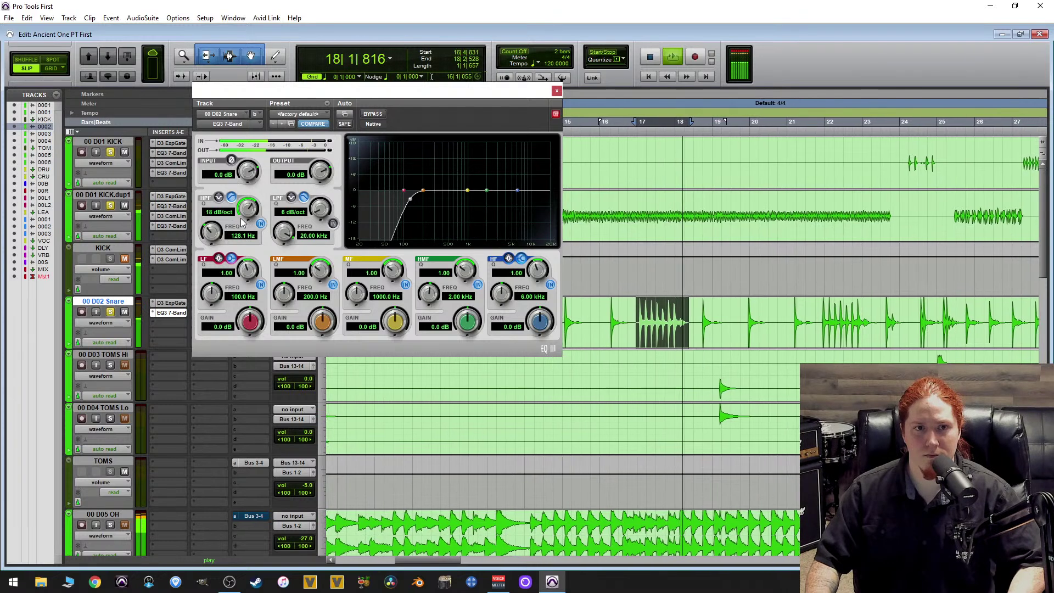
Compare the snare with the high-pass filter off and on, set its frequency to 135.0 Hz, and stop playback.
click(260, 223)
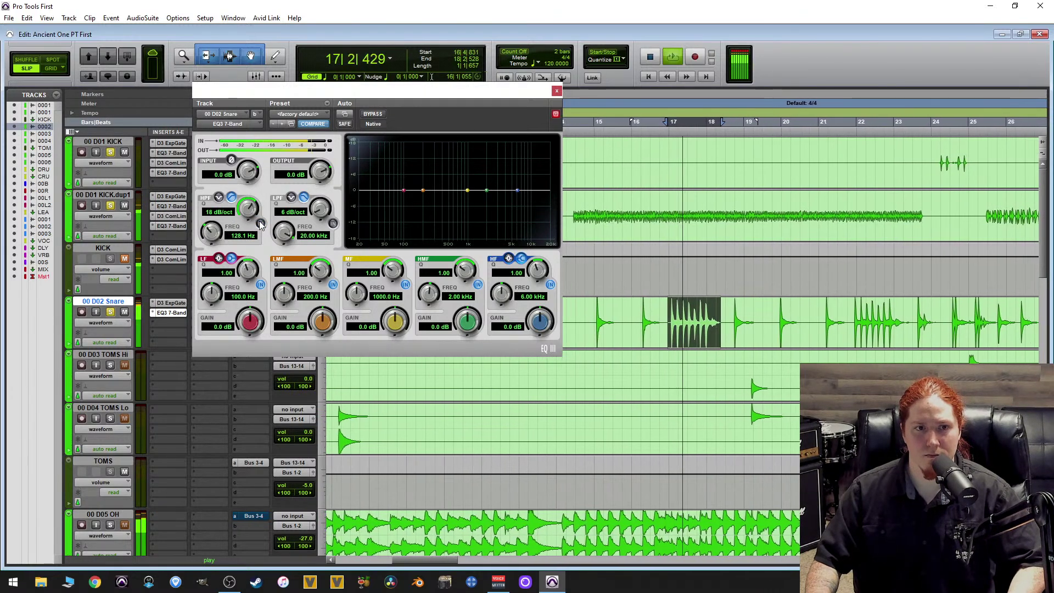
click(261, 223)
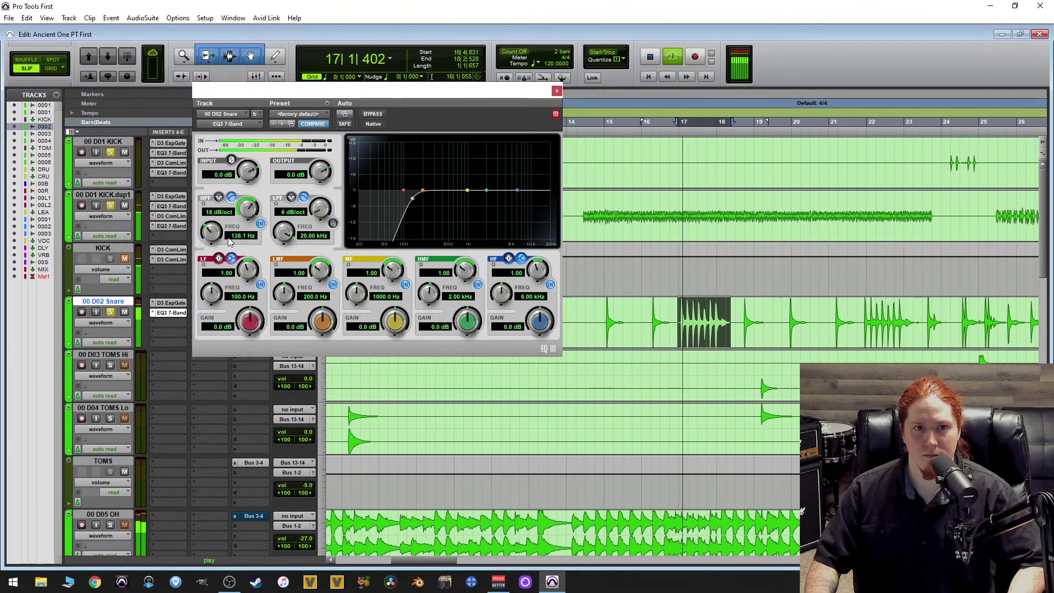
drag(238, 236, 250, 235)
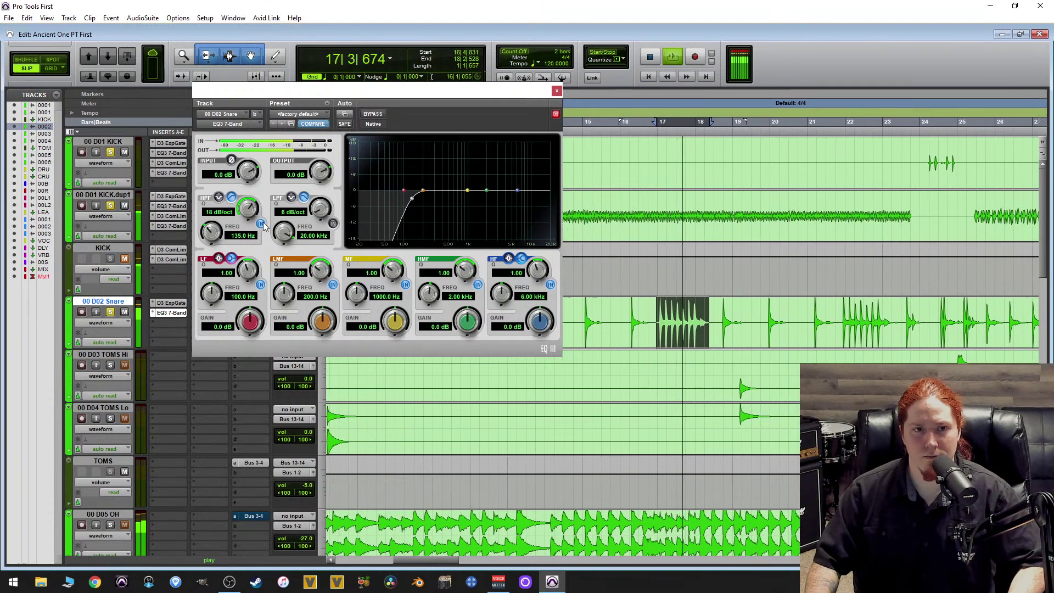
click(261, 224)
click(261, 224)
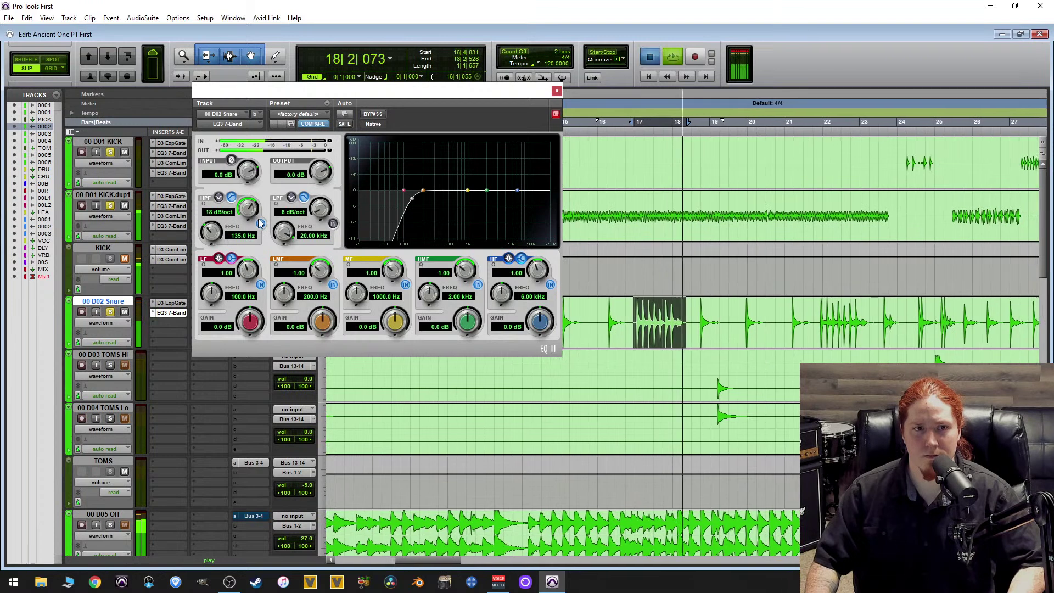
key(space)
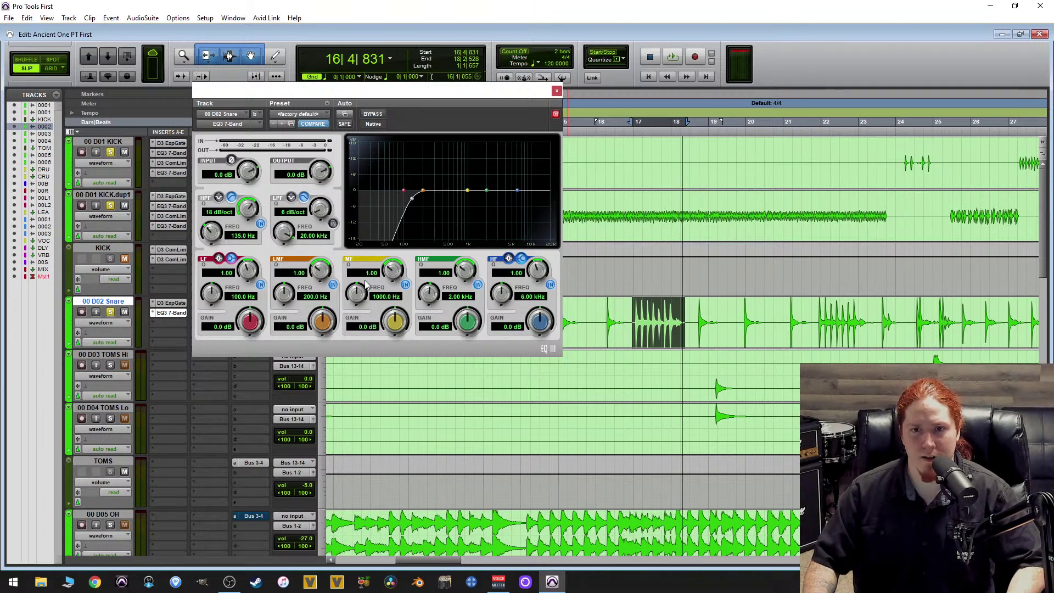
Audition the selected snare hits, and set the EQ's LMF band to a Q of 10.00 and a gain of 17.4 dB.
key(space)
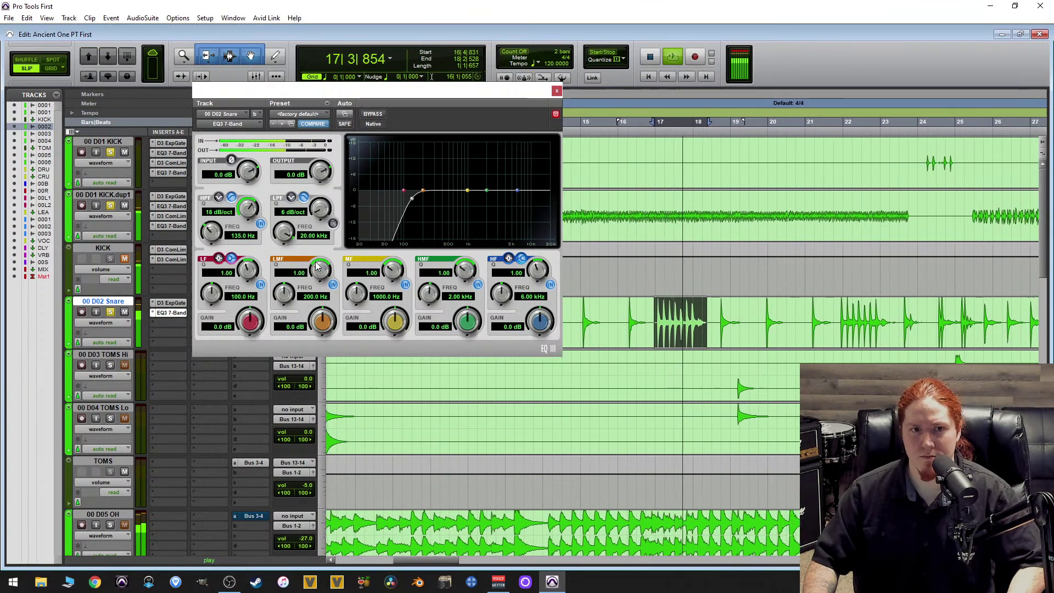
key(space)
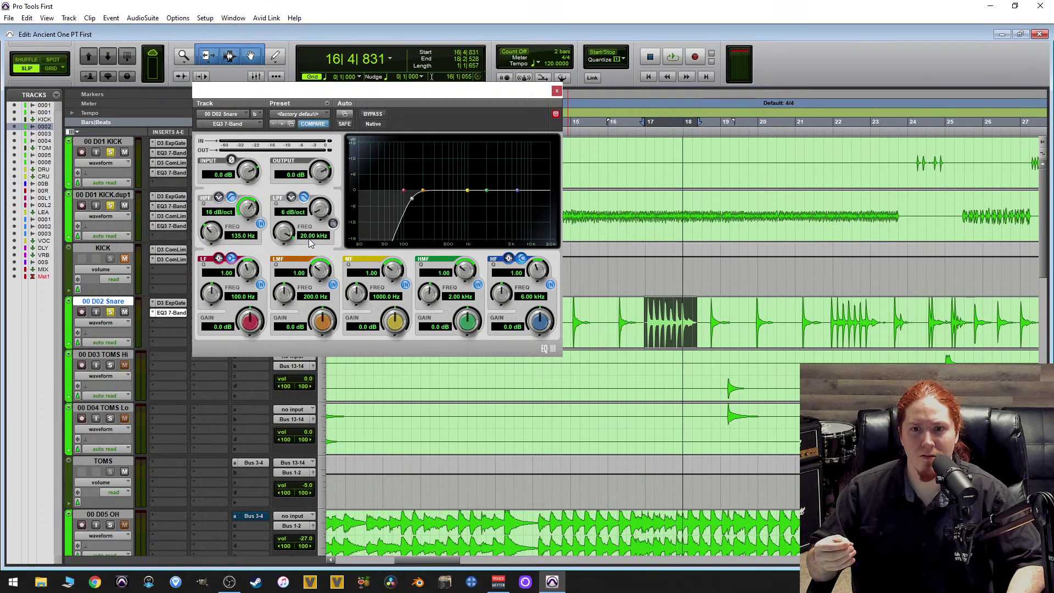
key(space)
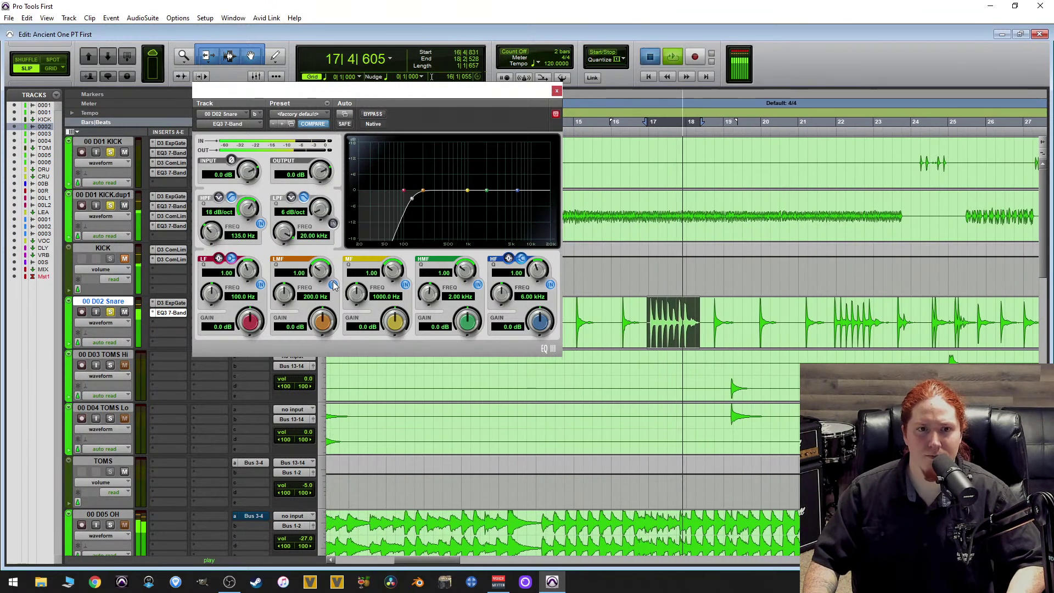
key(space)
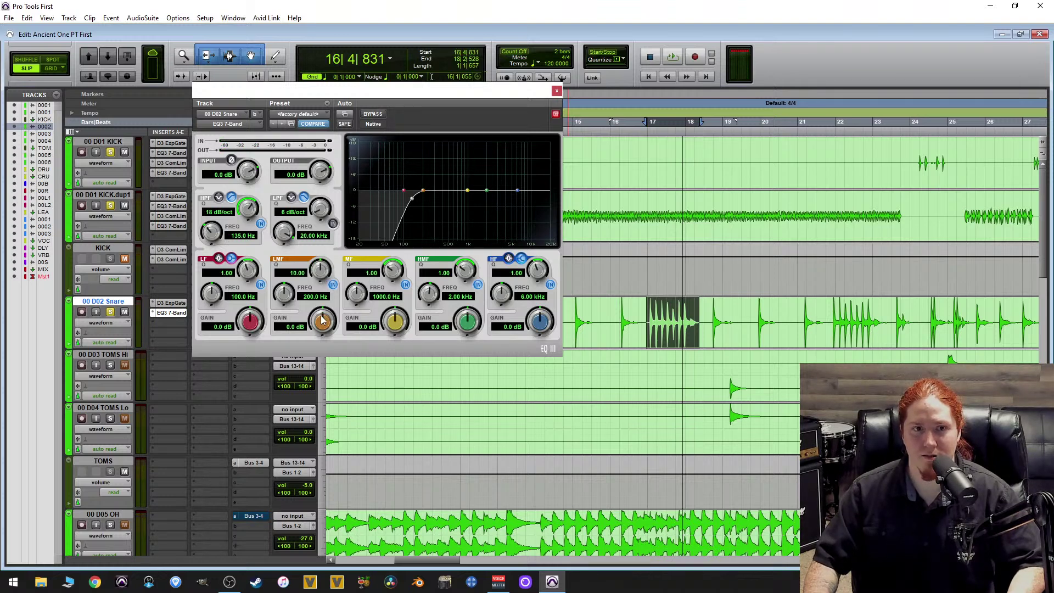
drag(409, 172, 409, 168)
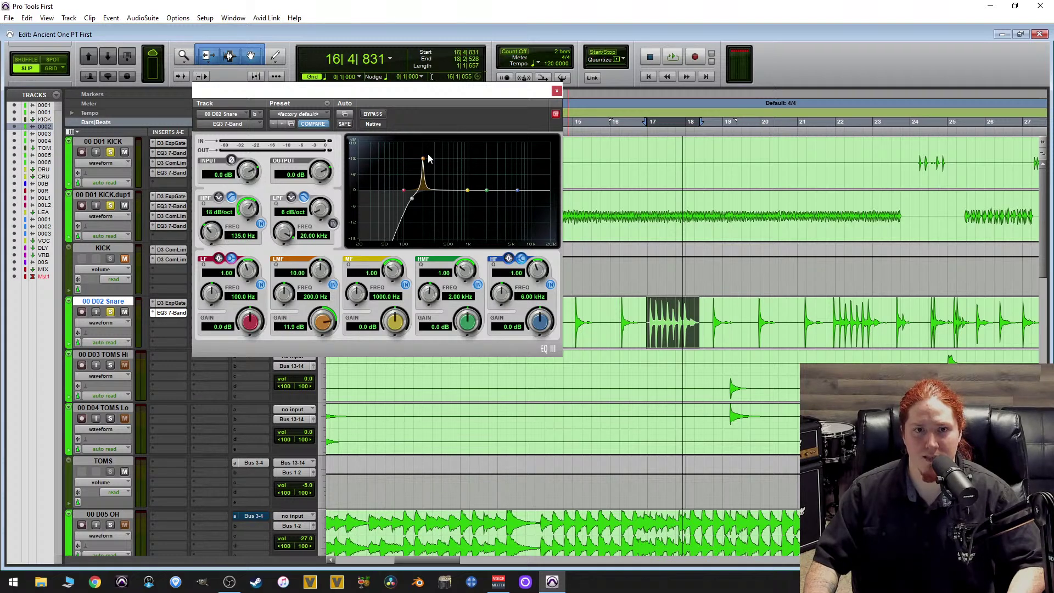
mouse_move(423, 160)
mouse_down()
mouse_move(445, 151)
mouse_move(437, 148)
mouse_up()
Sweep the LMF band to 283.1 Hz during playback, and switch the band off and on to compare.
key(space)
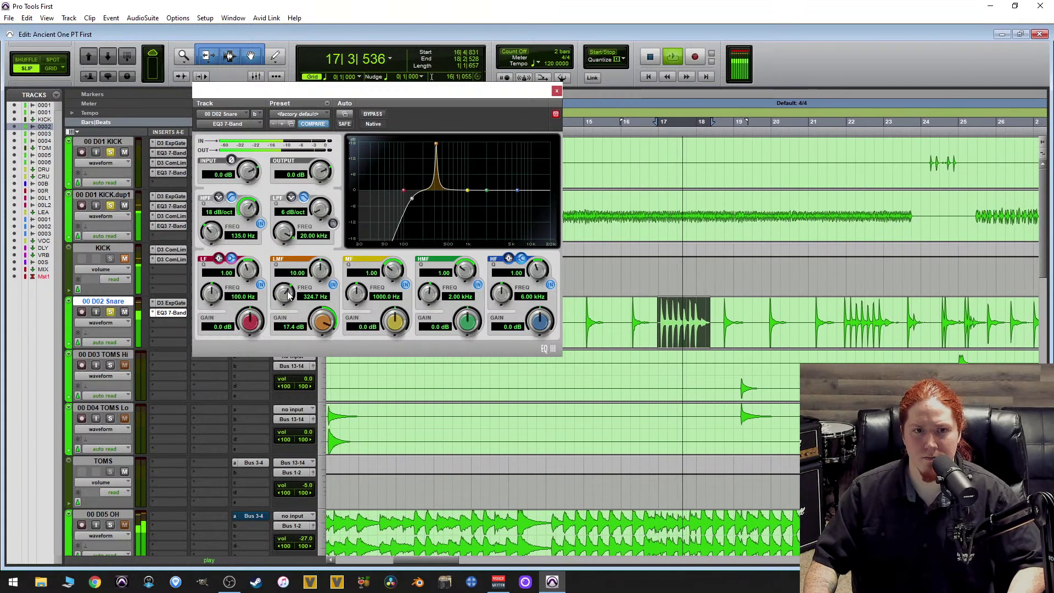
scroll(286, 295, down, 1)
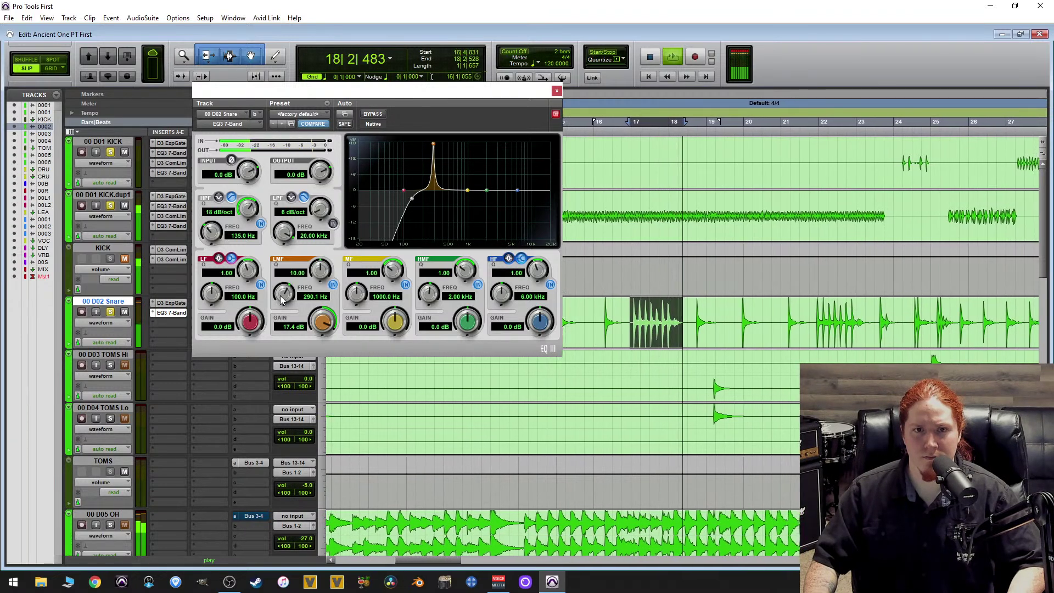
scroll(281, 299, down, 2)
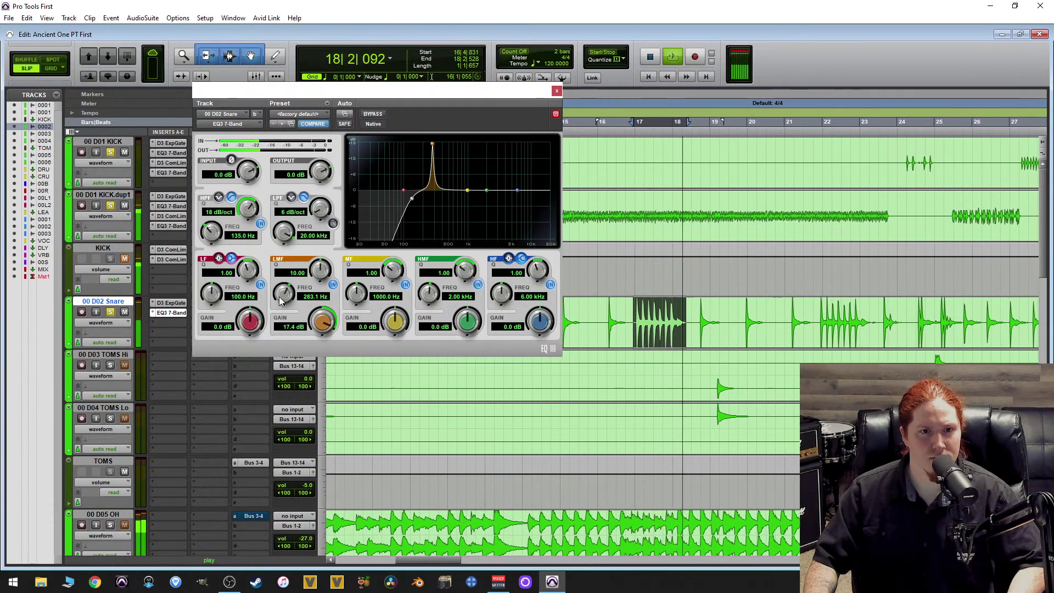
click(333, 284)
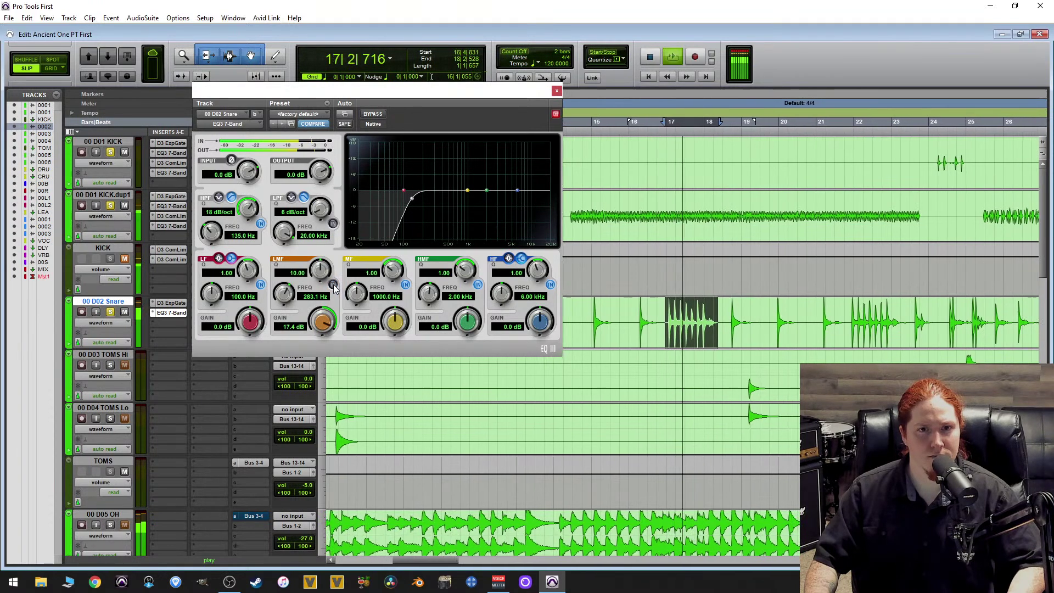
click(334, 284)
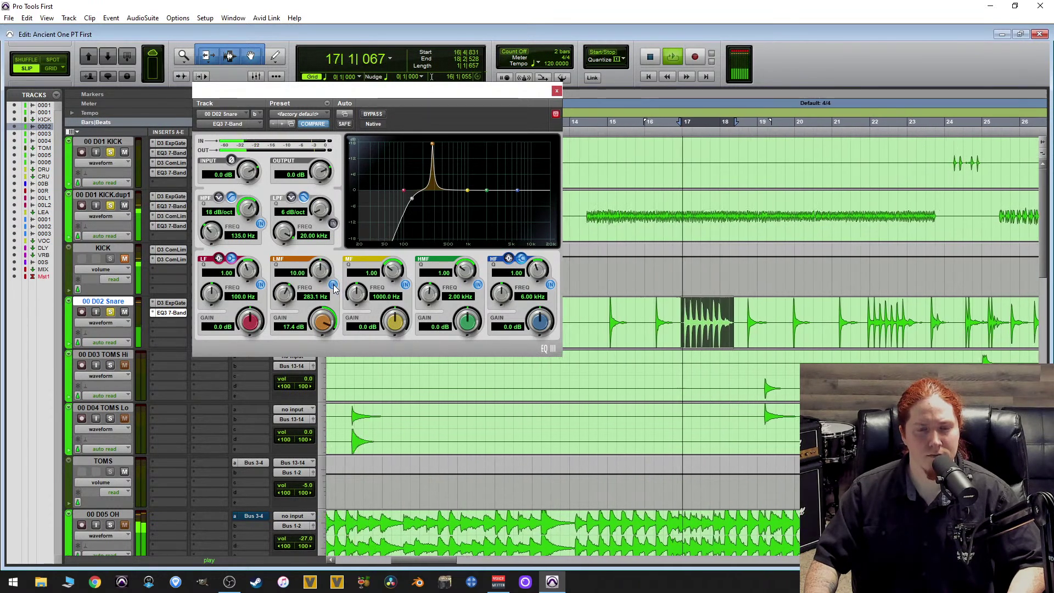
Listen to the snare without the LMF band, re-enable the band, and cut its gain to -16.1 dB during playback.
click(333, 284)
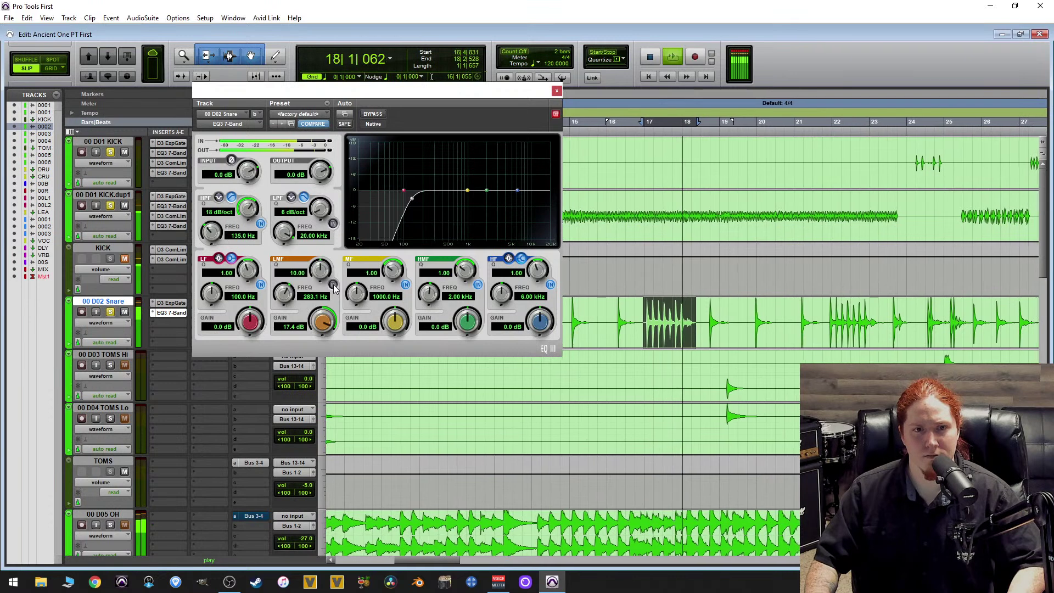
key(space)
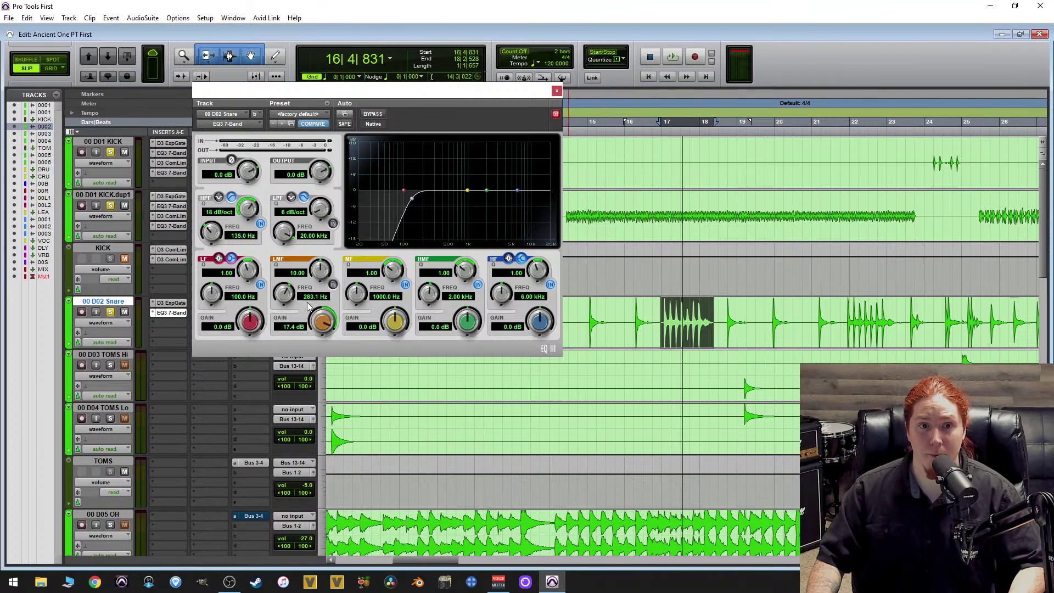
click(333, 285)
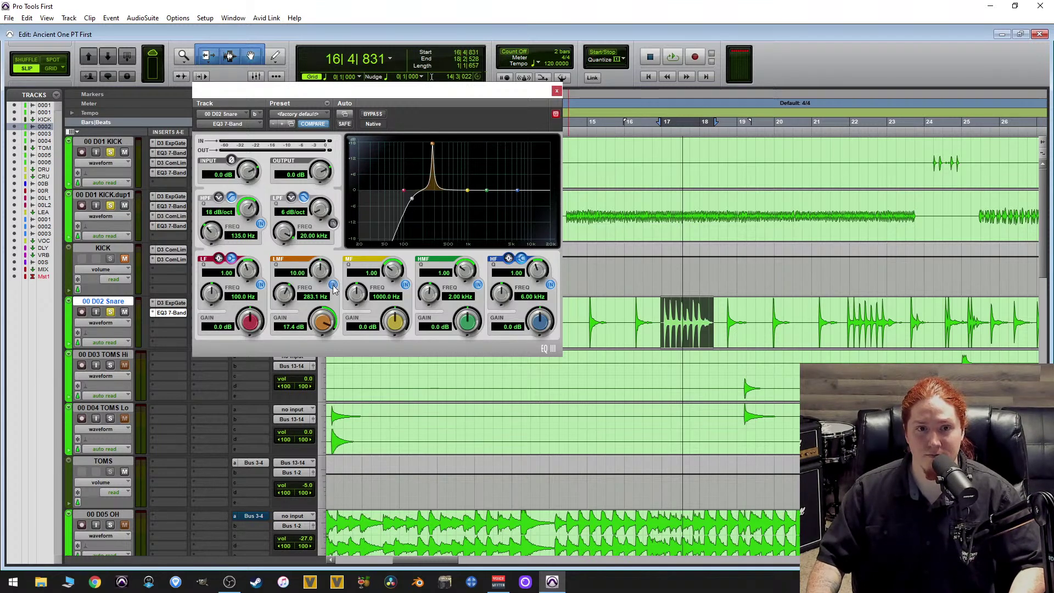
key(space)
drag(323, 328, 302, 367)
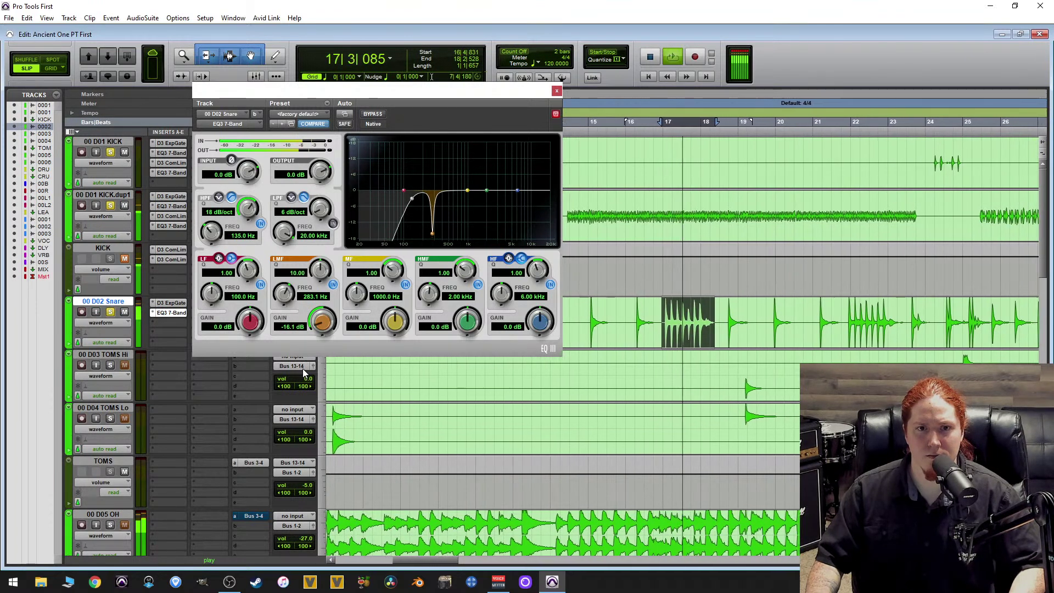
Compare the looped snare hits with the LMF cut off and on, and audition them again with the cut active.
click(332, 285)
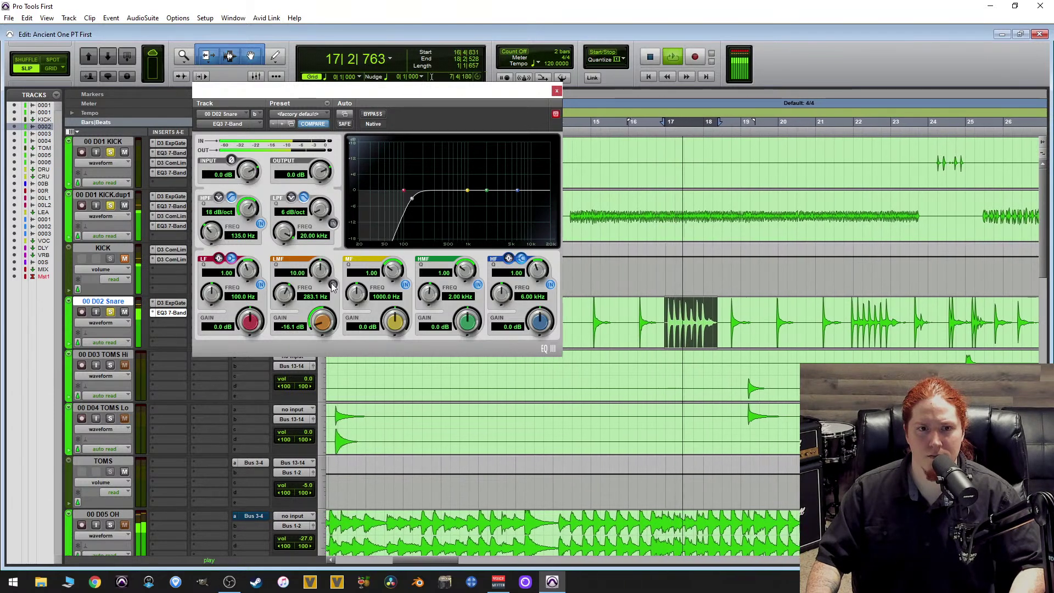
click(332, 285)
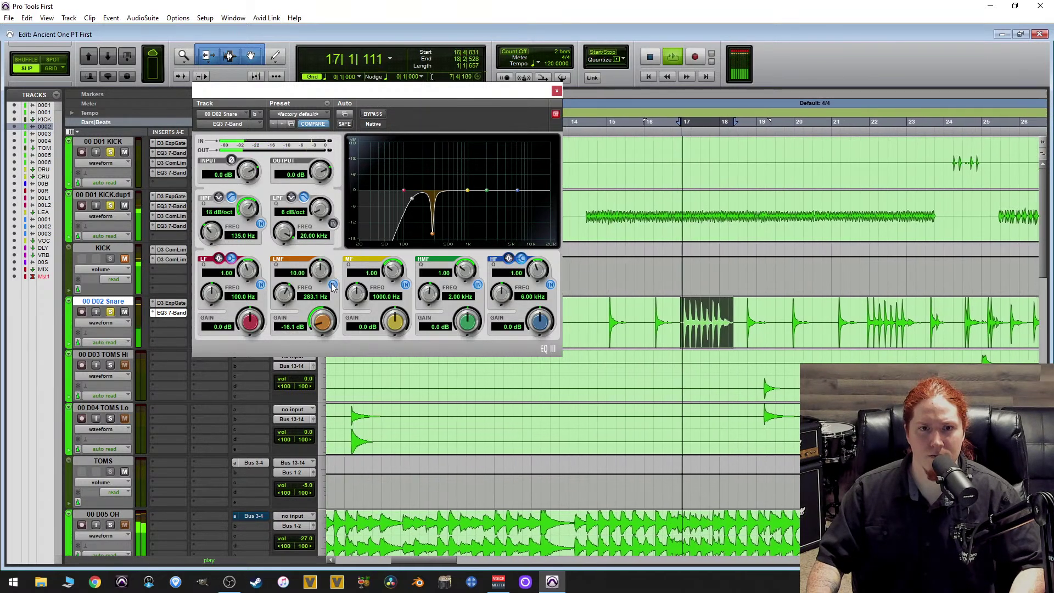
key(space)
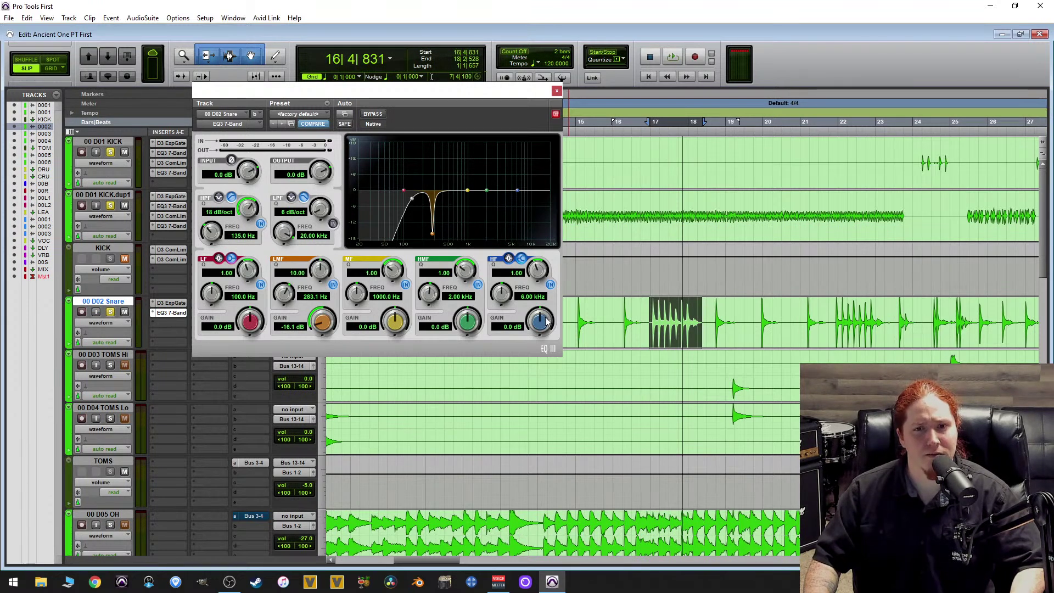
key(space)
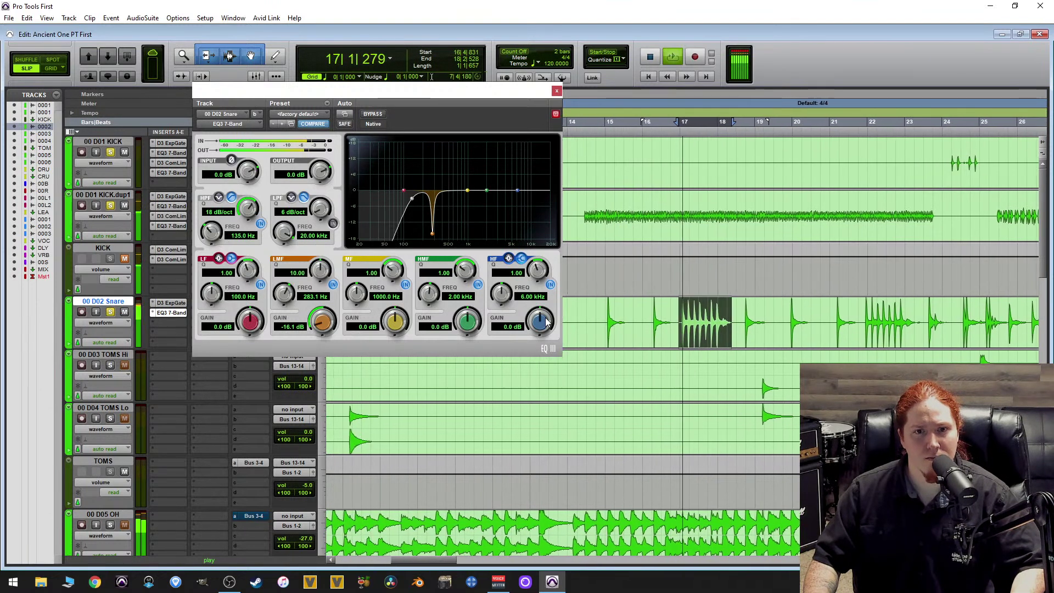
key(space)
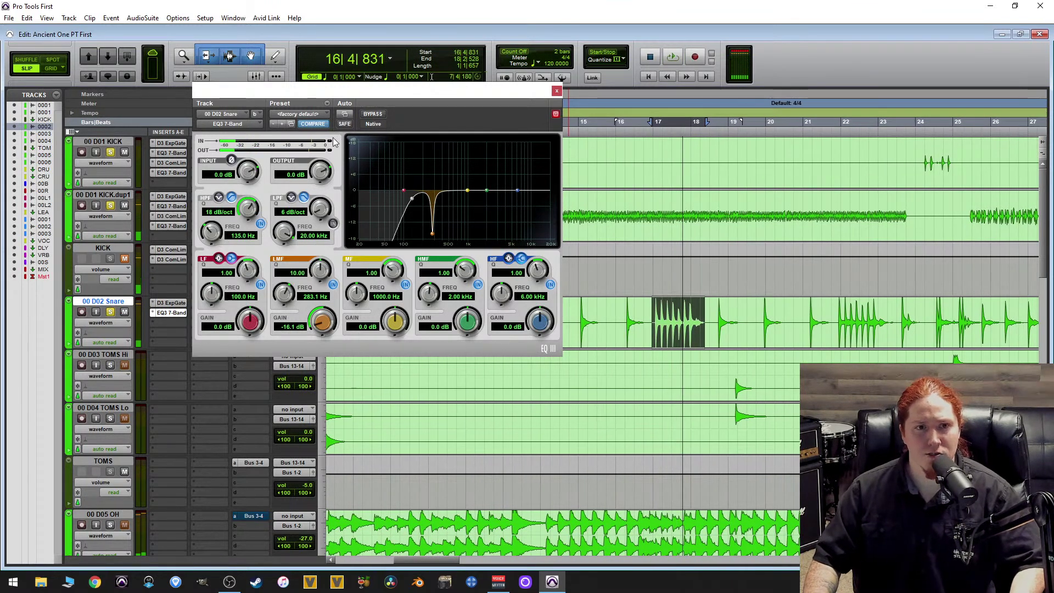
Close the snare's EQ and insert a Dyn3 Compressor/Limiter (mono) in the track's next free insert slot.
click(557, 91)
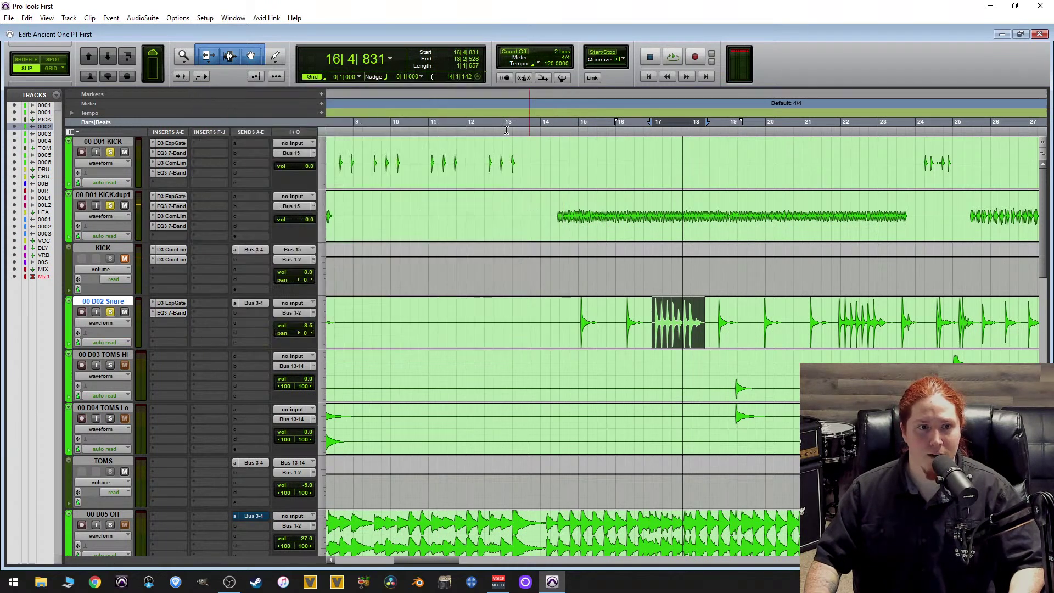
click(176, 327)
mouse_move(236, 354)
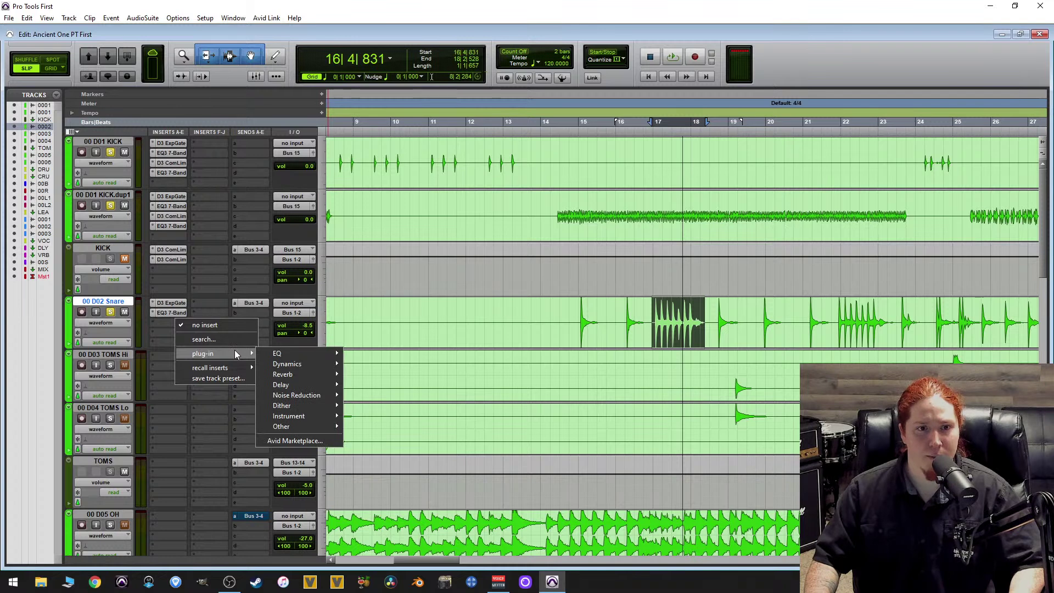
mouse_move(315, 364)
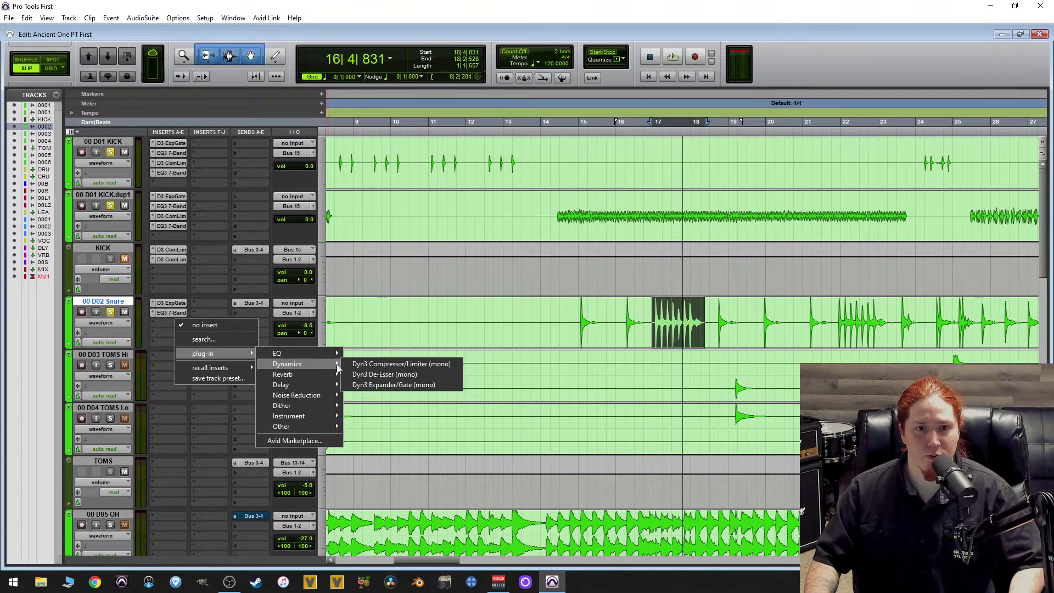
click(403, 366)
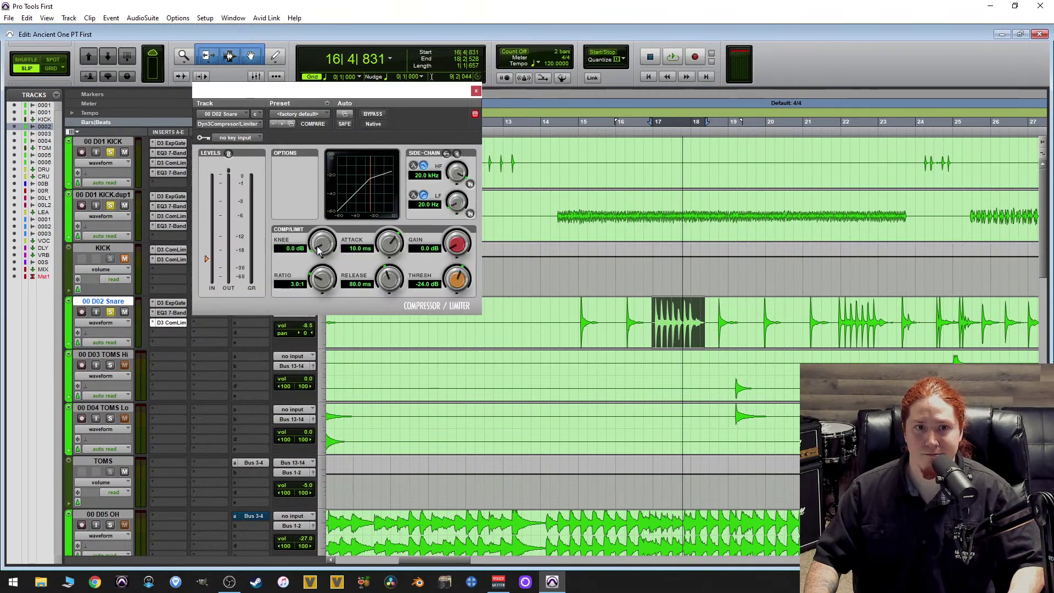
Audition the snare briefly, and set the compressor to a 100.0:1 ratio, 300.0 ms attack, 5.0 ms release and -60.0 dB threshold.
key(space)
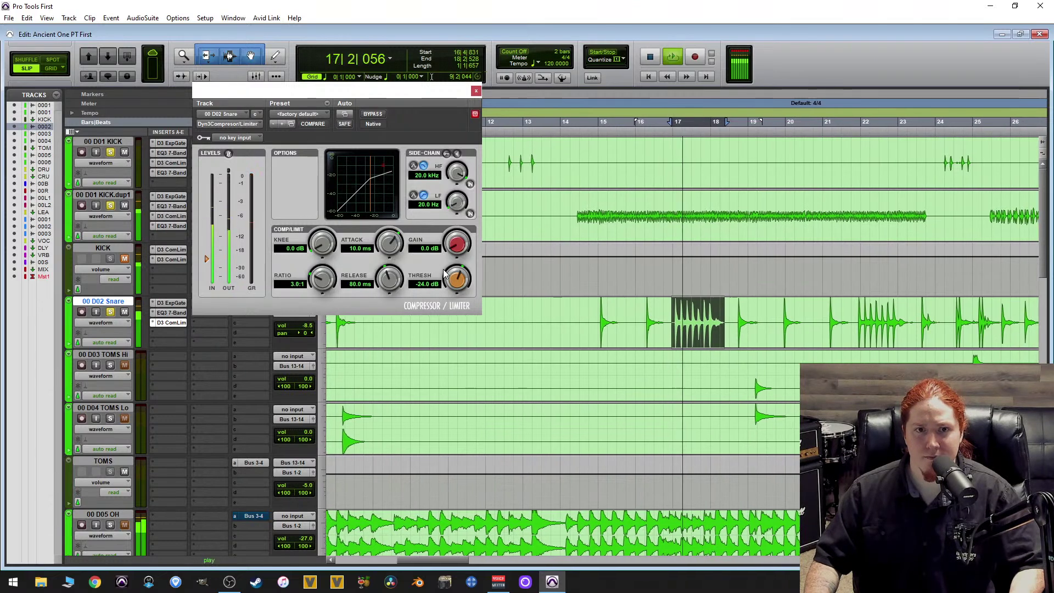
key(space)
drag(328, 288, 417, 237)
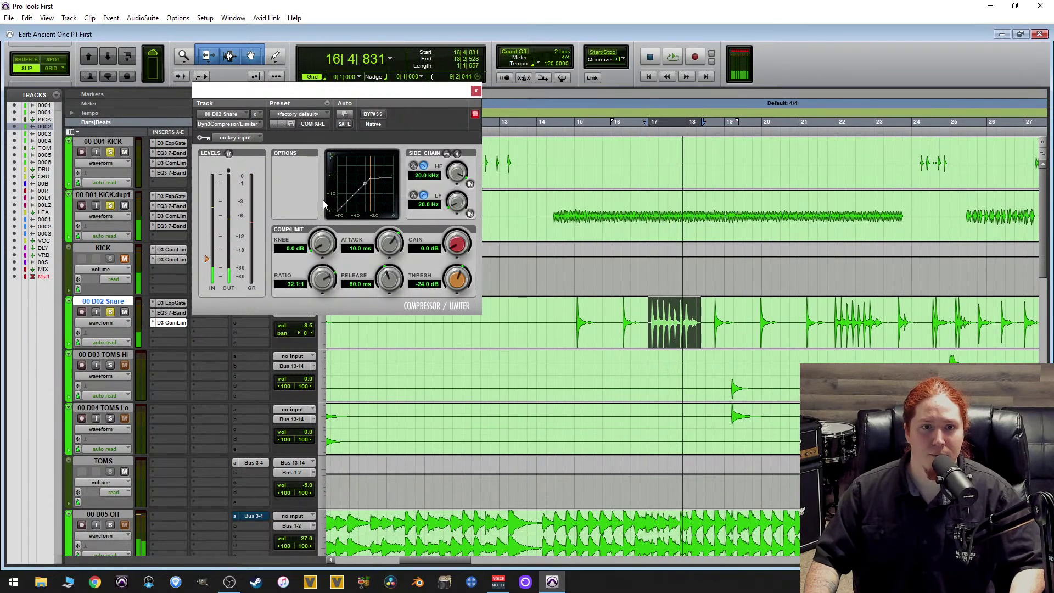
drag(455, 280, 404, 317)
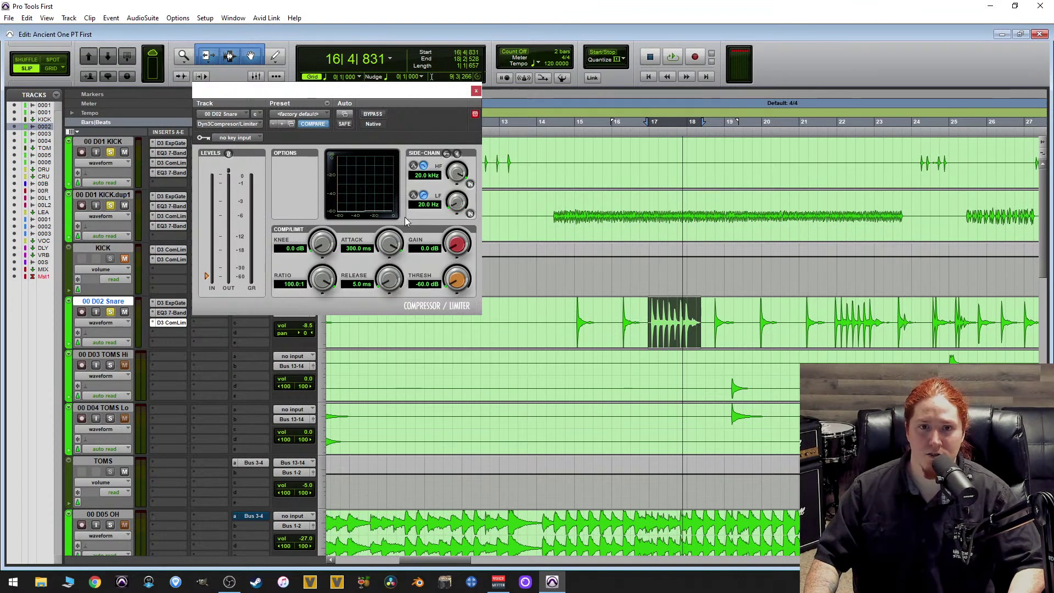
Play the snare hits while setting the compressor's makeup gain to 17.8 dB and its attack to 69.0 ms.
key(space)
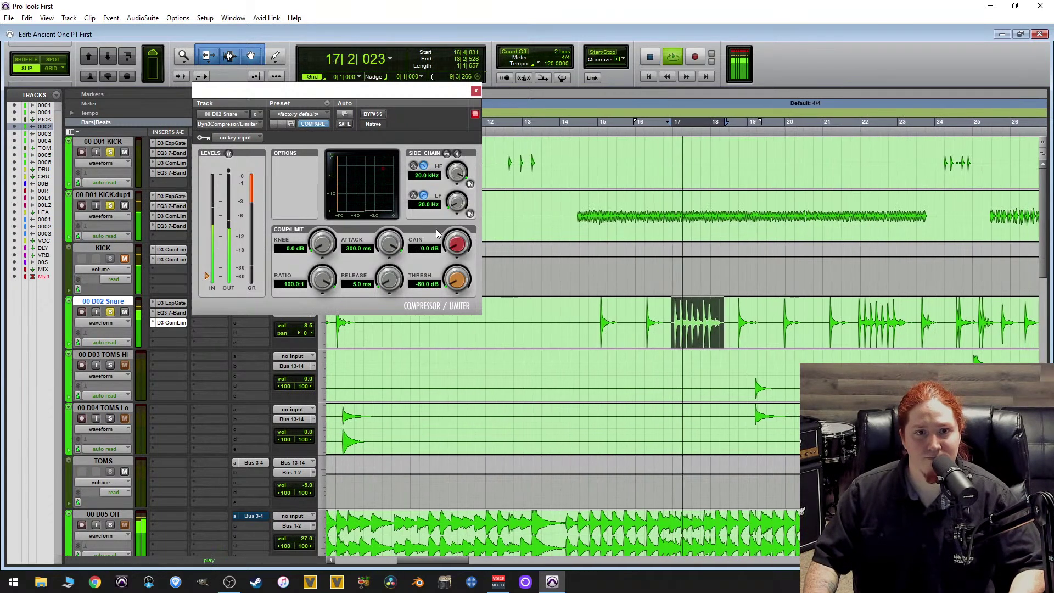
drag(458, 247, 489, 215)
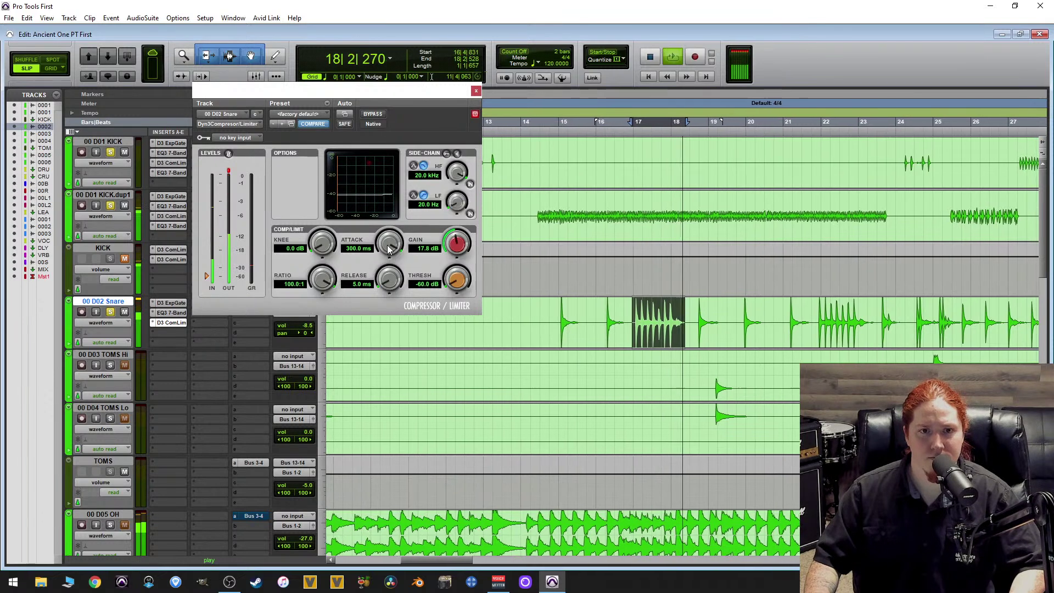
mouse_move(389, 245)
mouse_down()
mouse_move(384, 368)
mouse_move(439, 305)
mouse_move(398, 231)
mouse_up()
key(space)
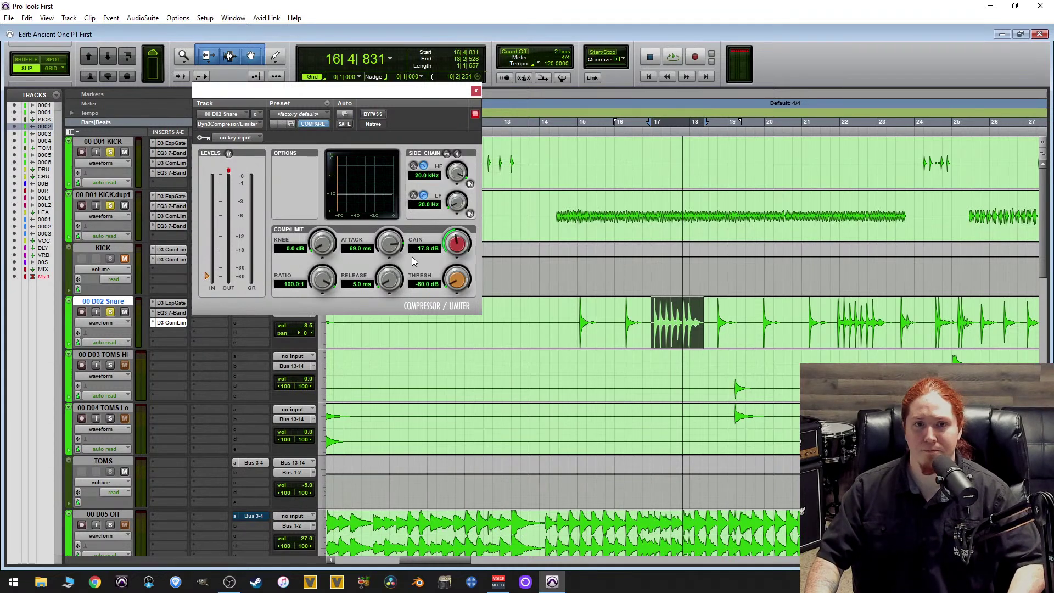
Bypass the compressor, play the snare hits for comparison, and re-enable the compressor.
click(373, 115)
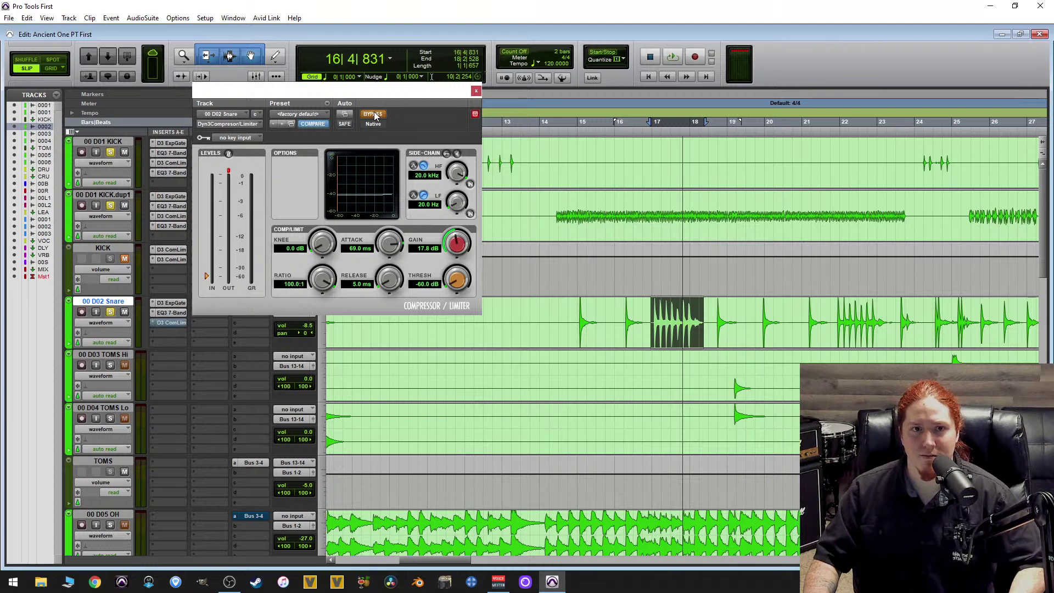
key(space)
key(space)
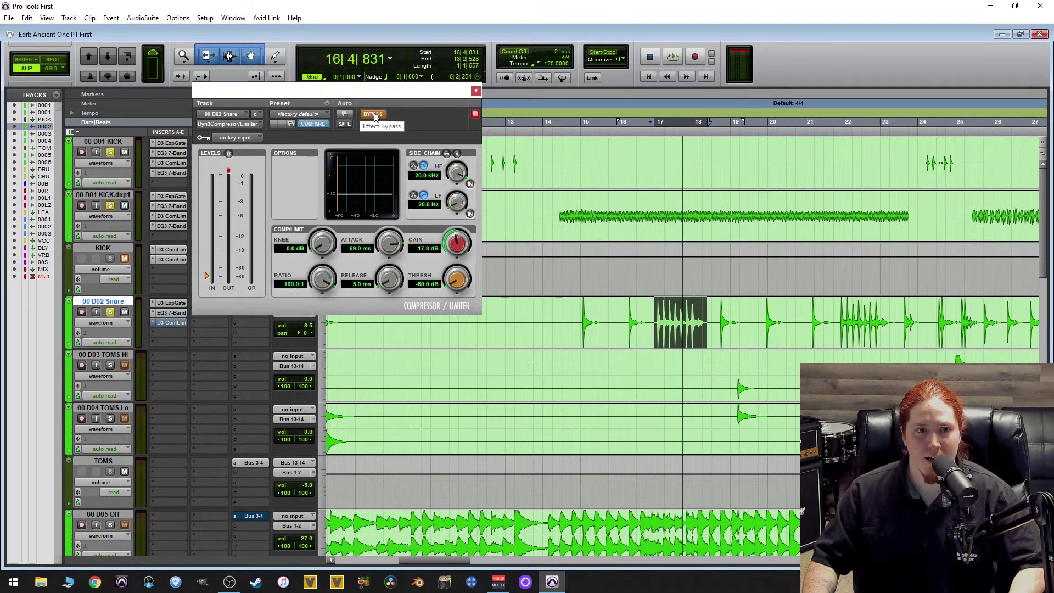
click(373, 114)
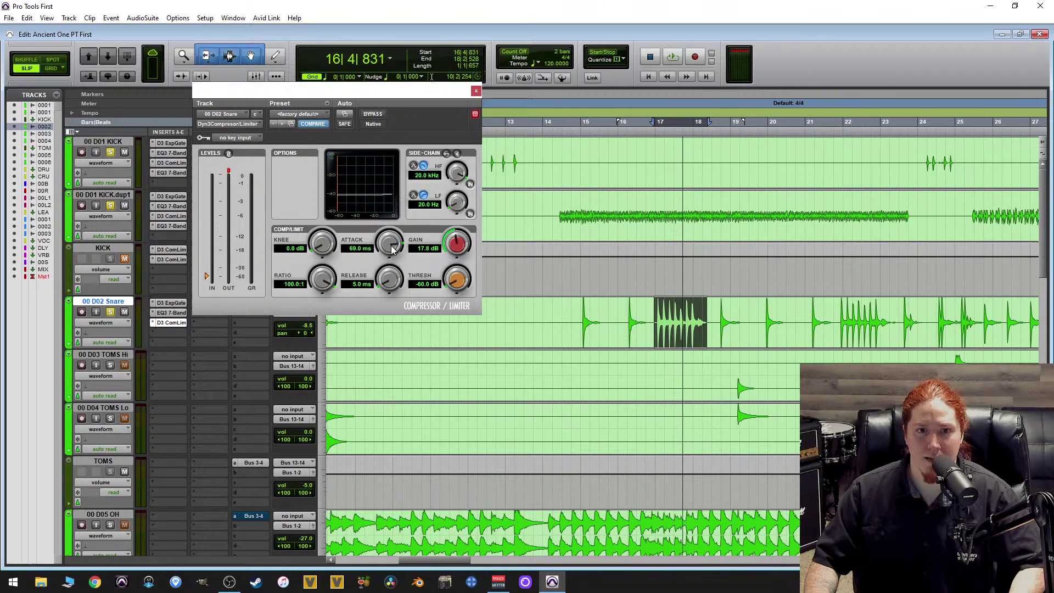
Shorten the compressor's attack to 332.8 µs and set its release to 13.0 ms while the snare hits loop.
key(space)
drag(392, 250, 393, 404)
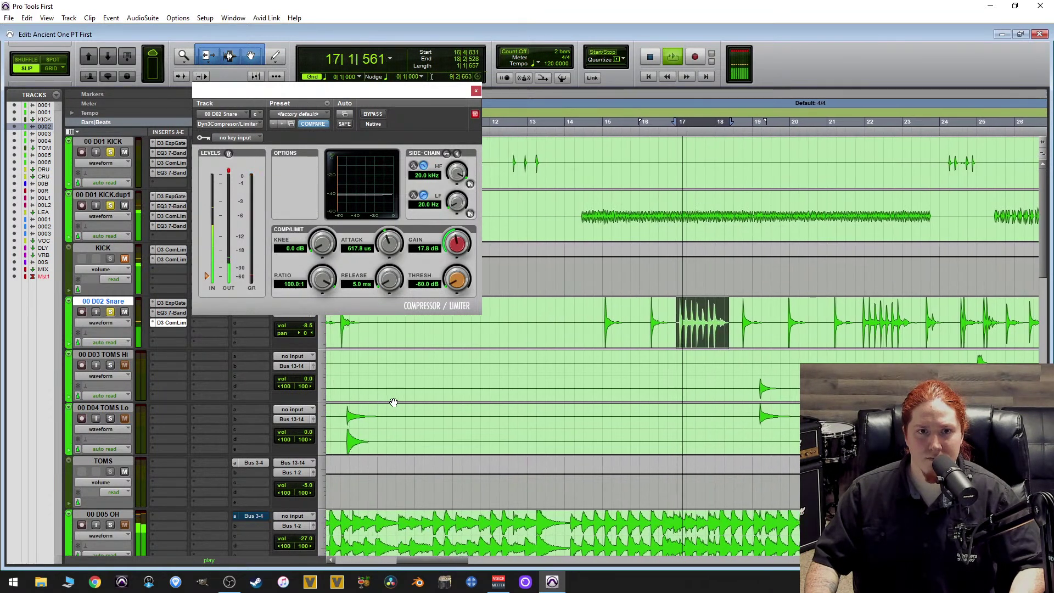
drag(388, 419, 409, 404)
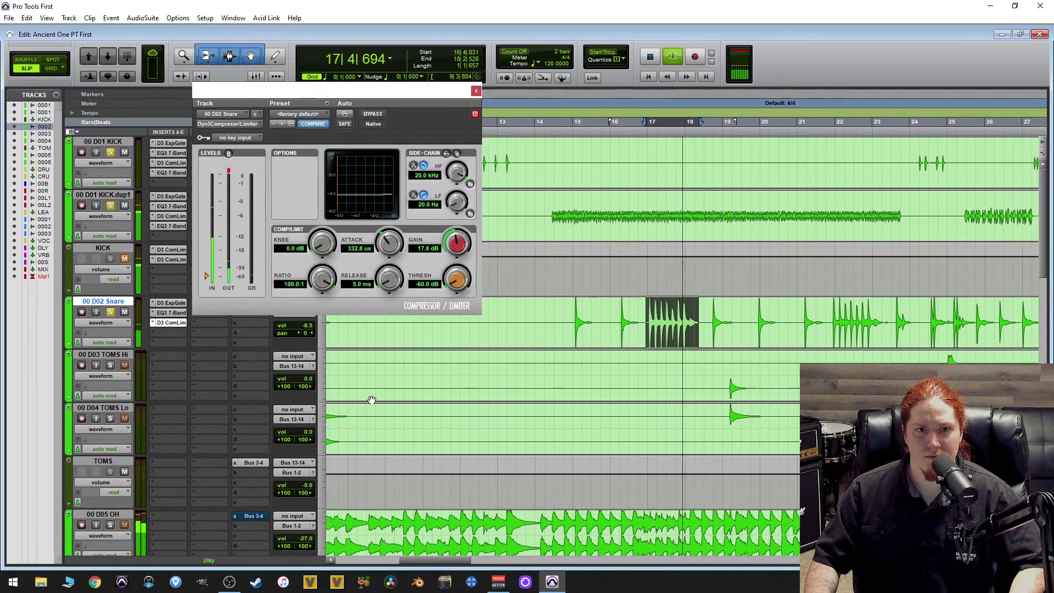
drag(396, 285, 281, 358)
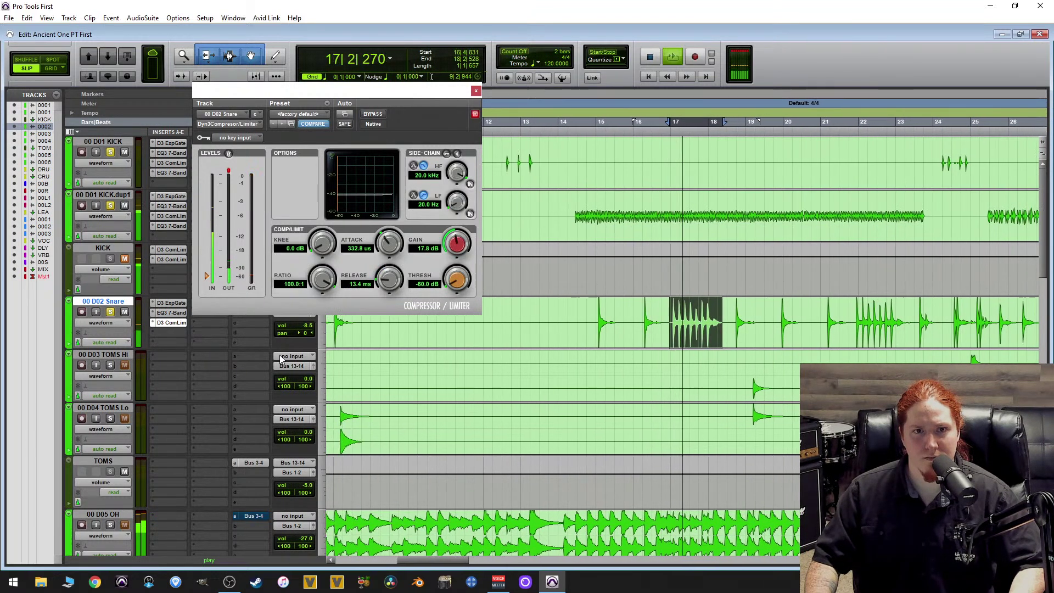
drag(281, 359, 281, 360)
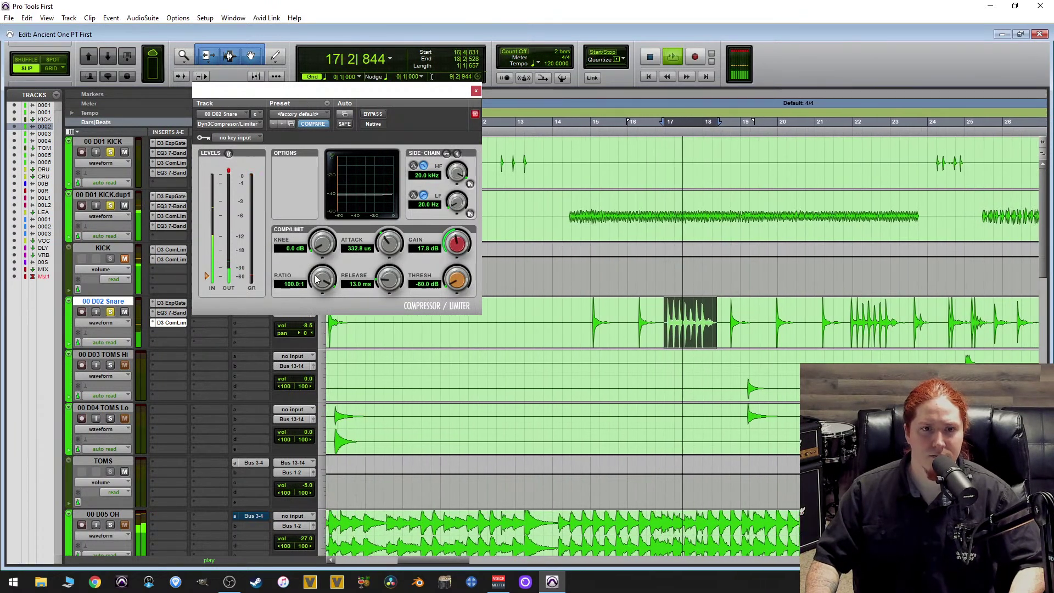
Set the compressor's gain to 11.4 dB and, after sweeping the ratio by ear, leave it at 2.8:1.
drag(325, 280, 252, 403)
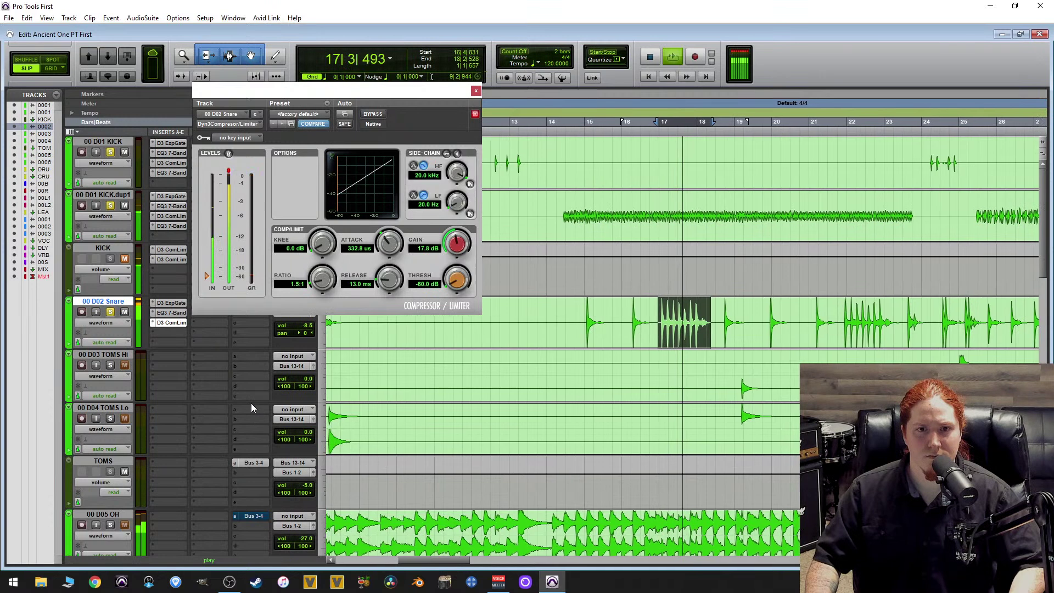
mouse_move(455, 247)
mouse_down()
mouse_move(443, 273)
mouse_move(452, 263)
mouse_up()
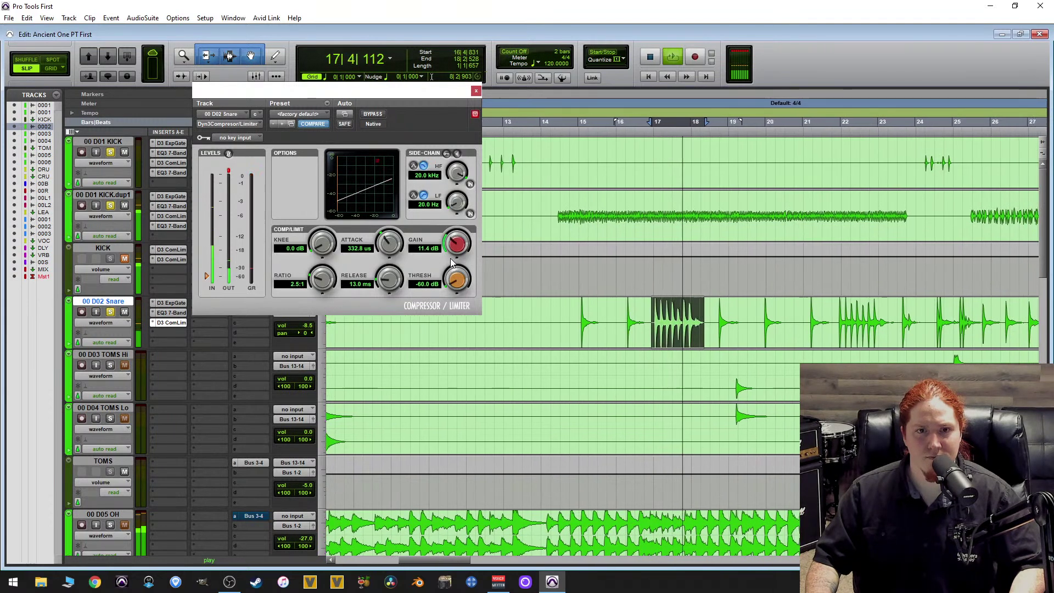
drag(327, 266, 328, 286)
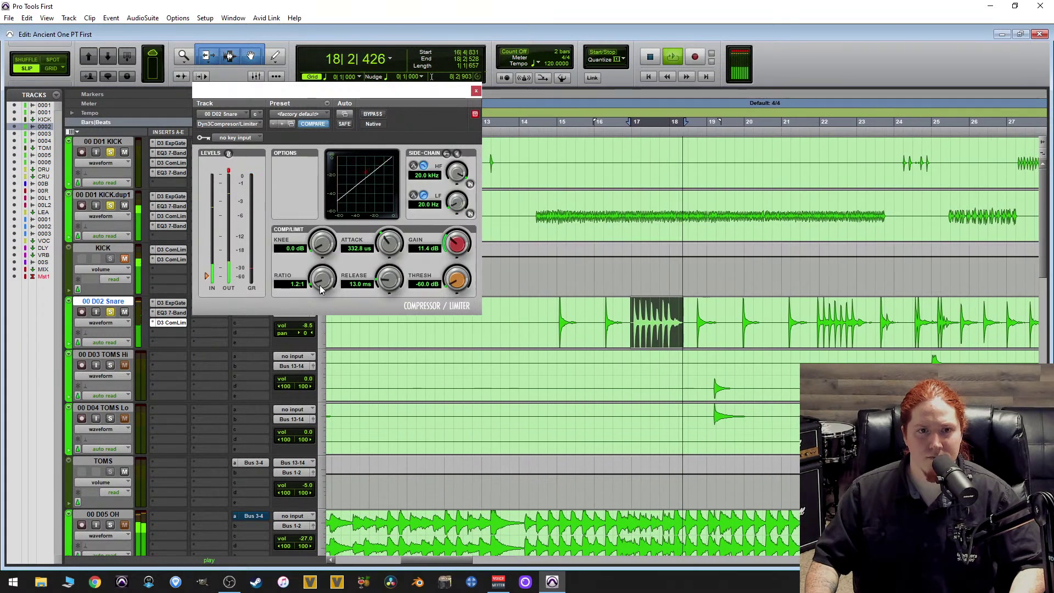
drag(321, 290, 325, 282)
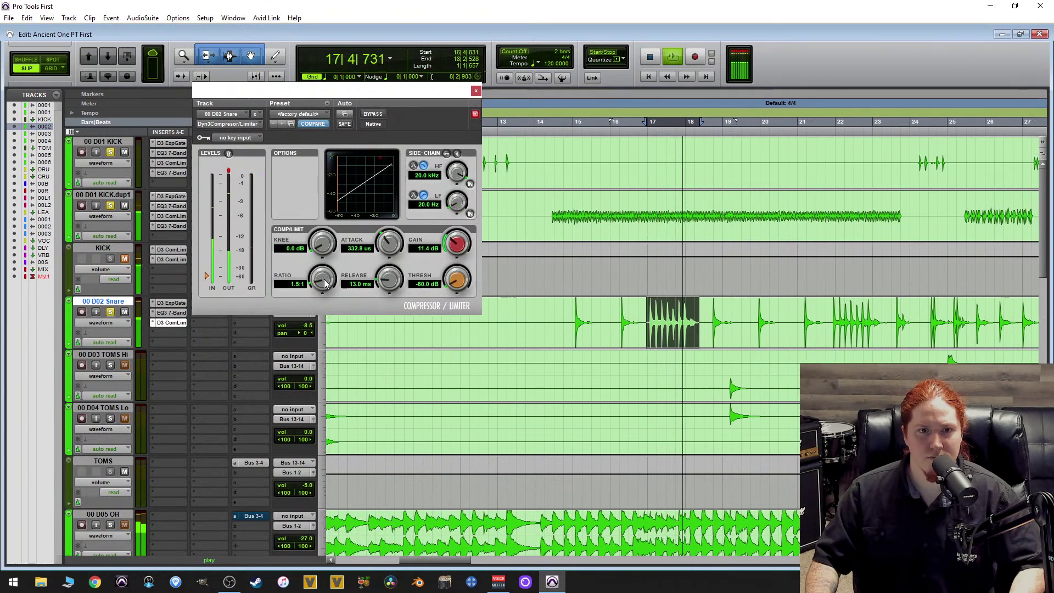
drag(328, 280, 328, 315)
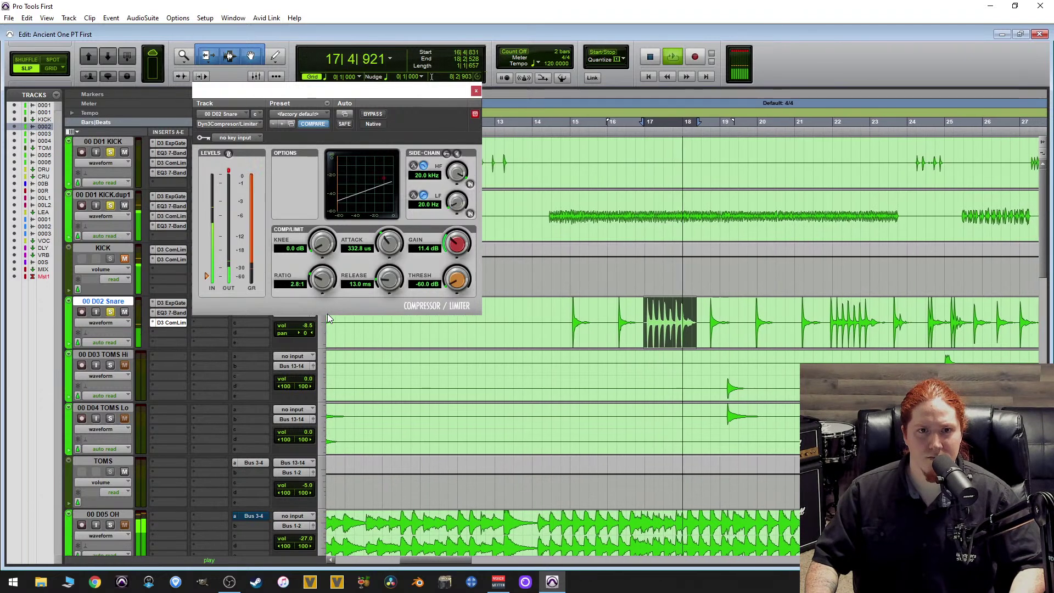
key(space)
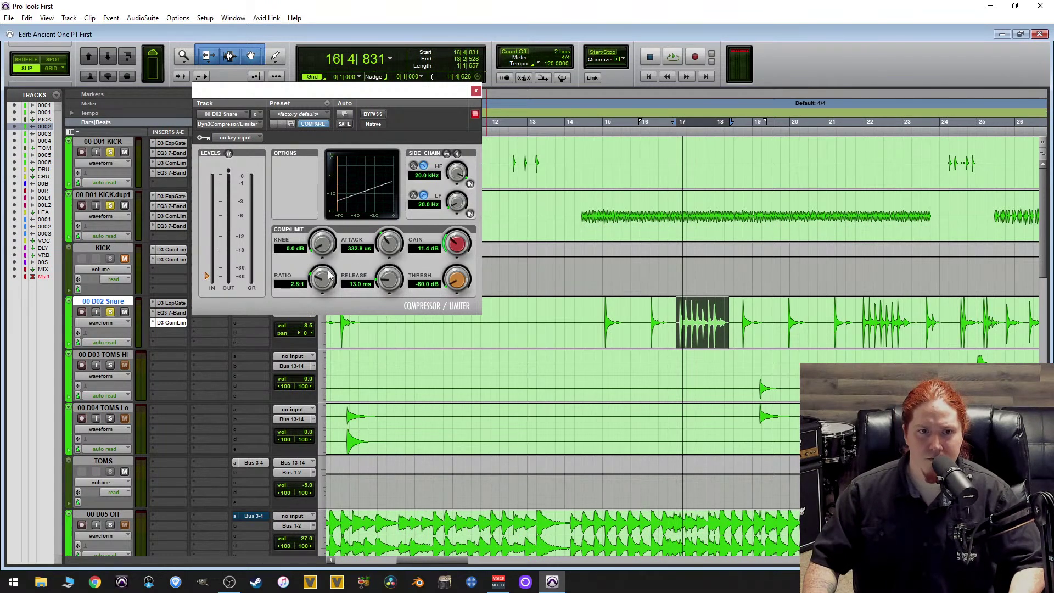
Play the snare hits, sweep the compressor's ratio up to 16.6:1, and bring it down to 1.8:1.
key(space)
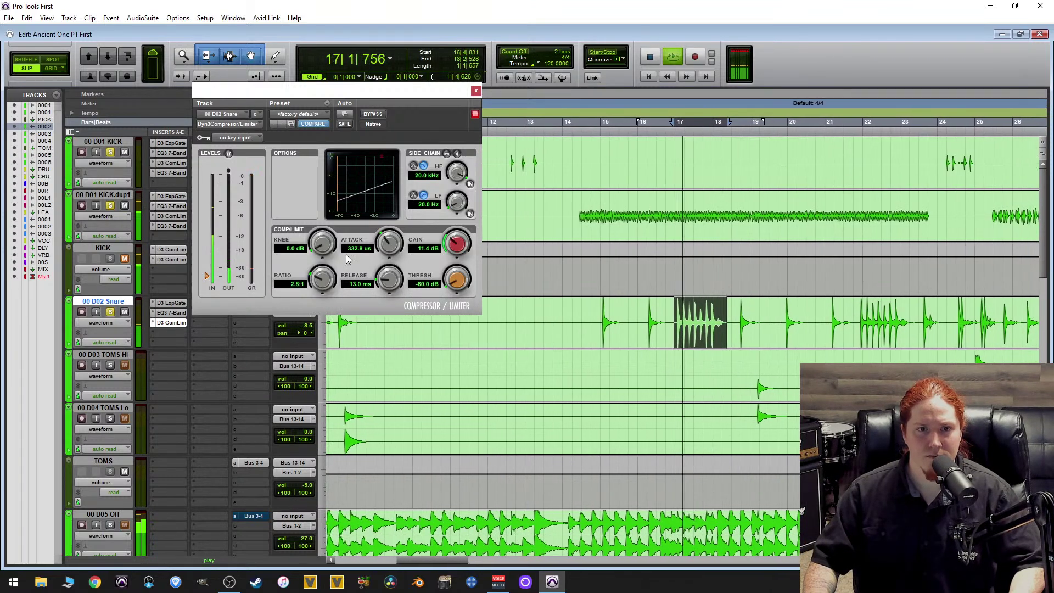
drag(321, 284, 325, 269)
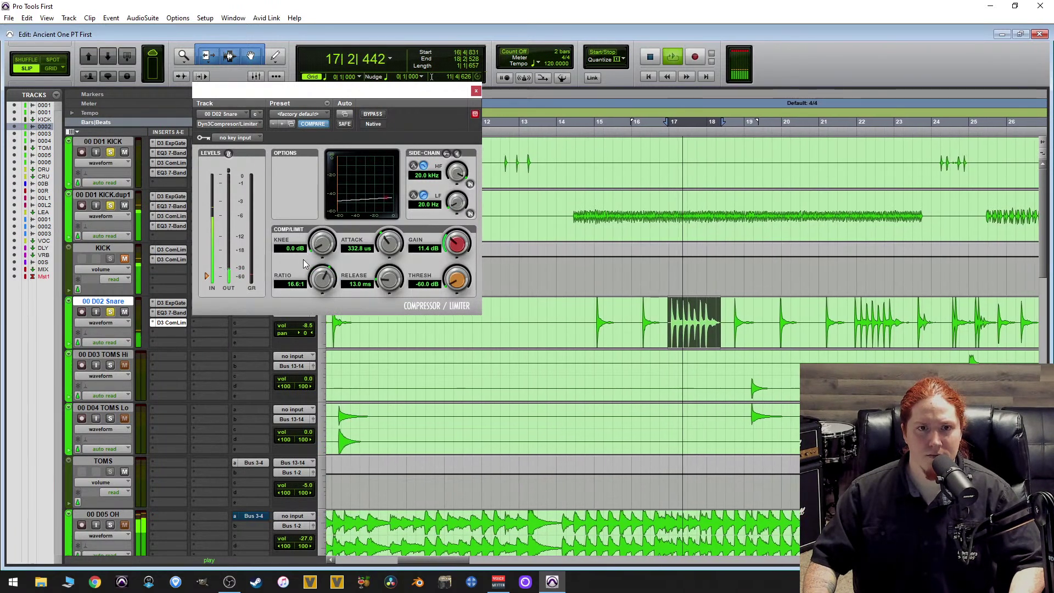
drag(296, 283, 285, 324)
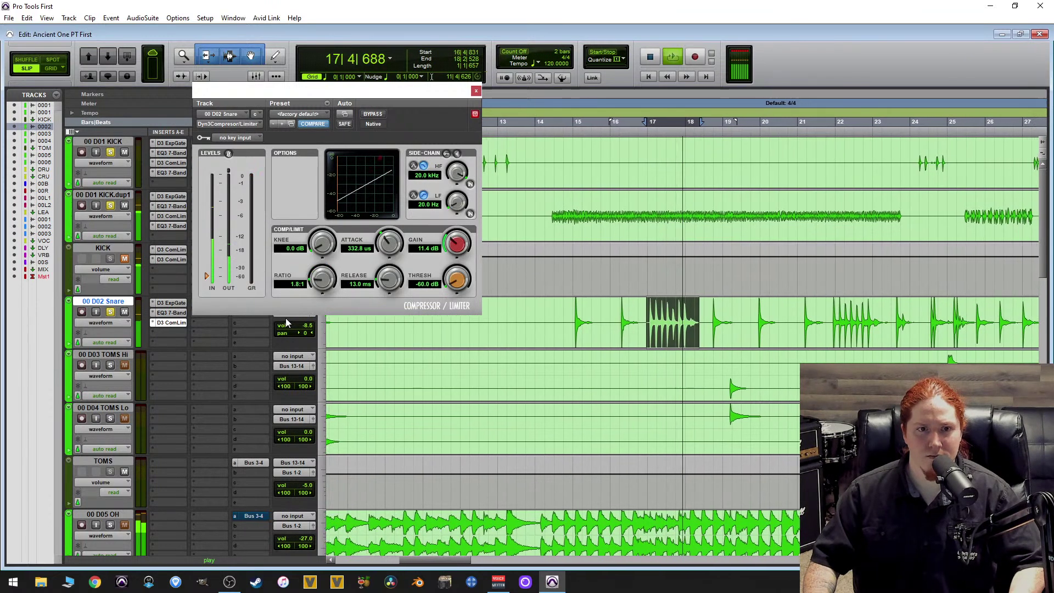
Set the snare compressor's ratio to 2.0:1 and, after sweeping the attack by ear, leave it at 441.9 µs.
drag(286, 322, 290, 315)
key(space)
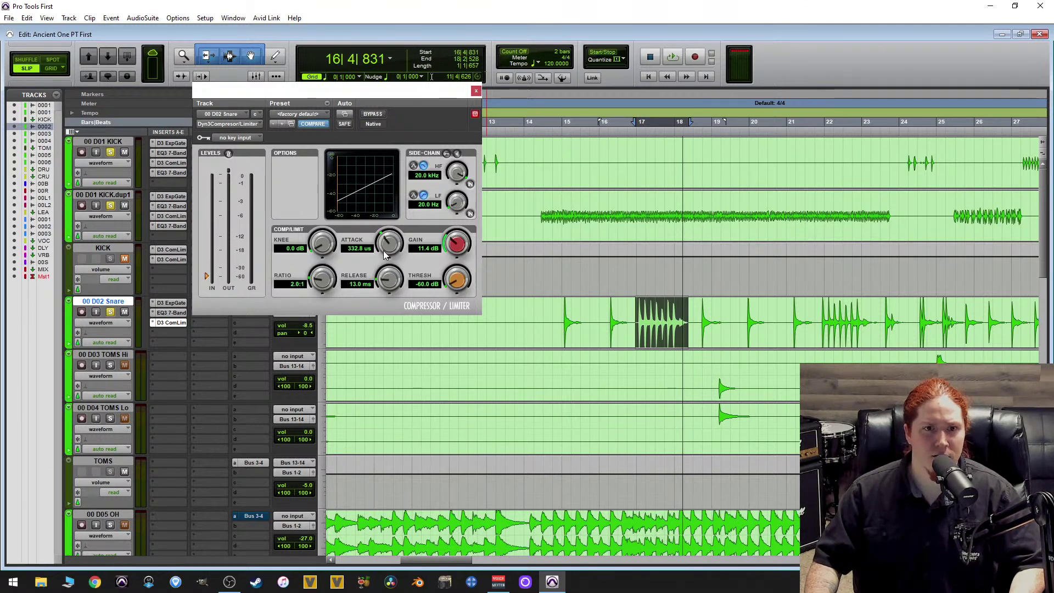
key(space)
drag(388, 252, 405, 222)
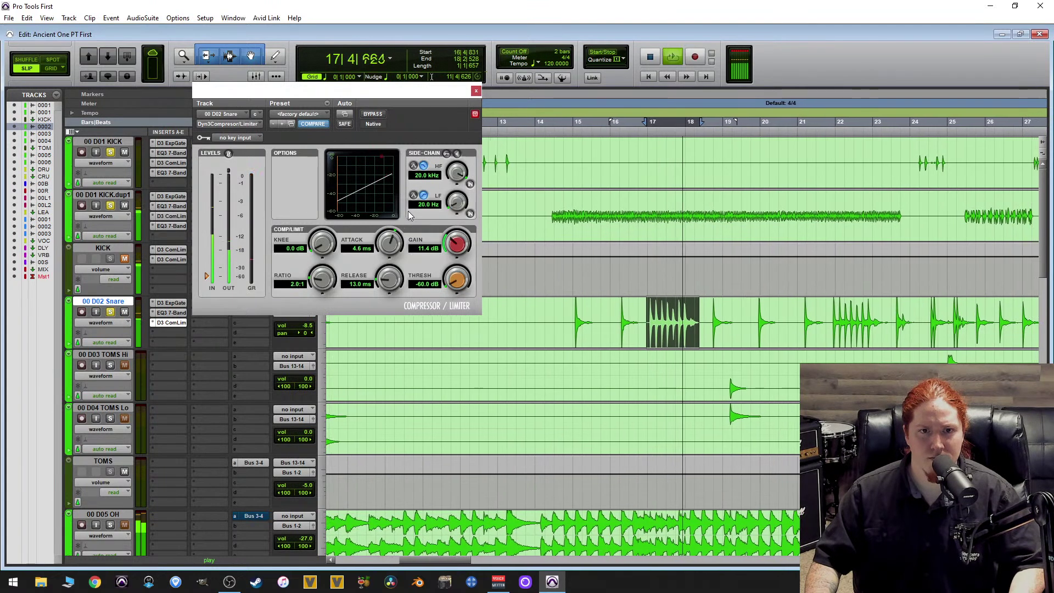
drag(417, 184, 336, 309)
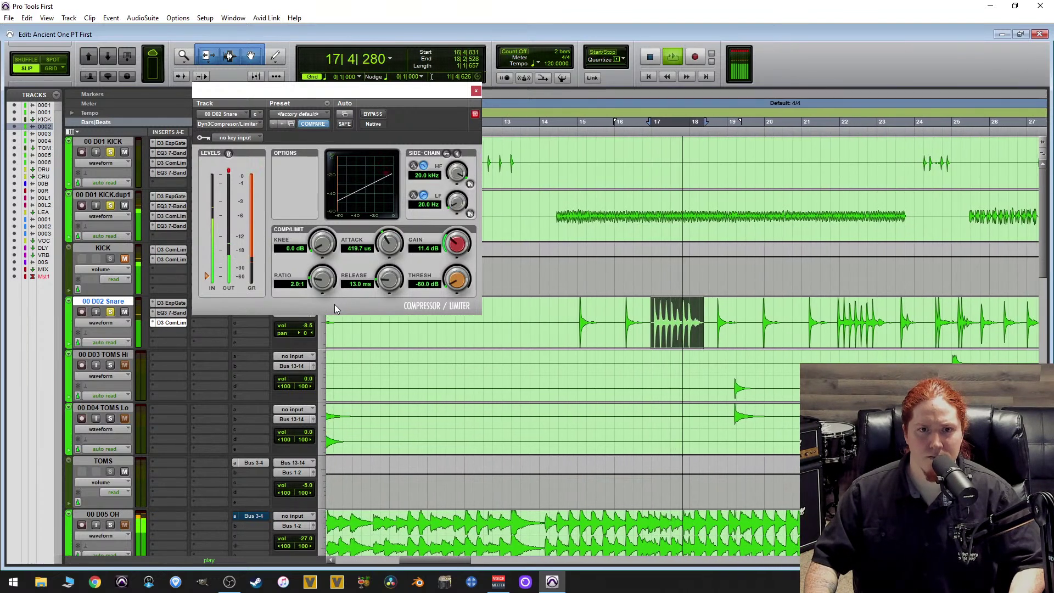
drag(304, 365, 311, 328)
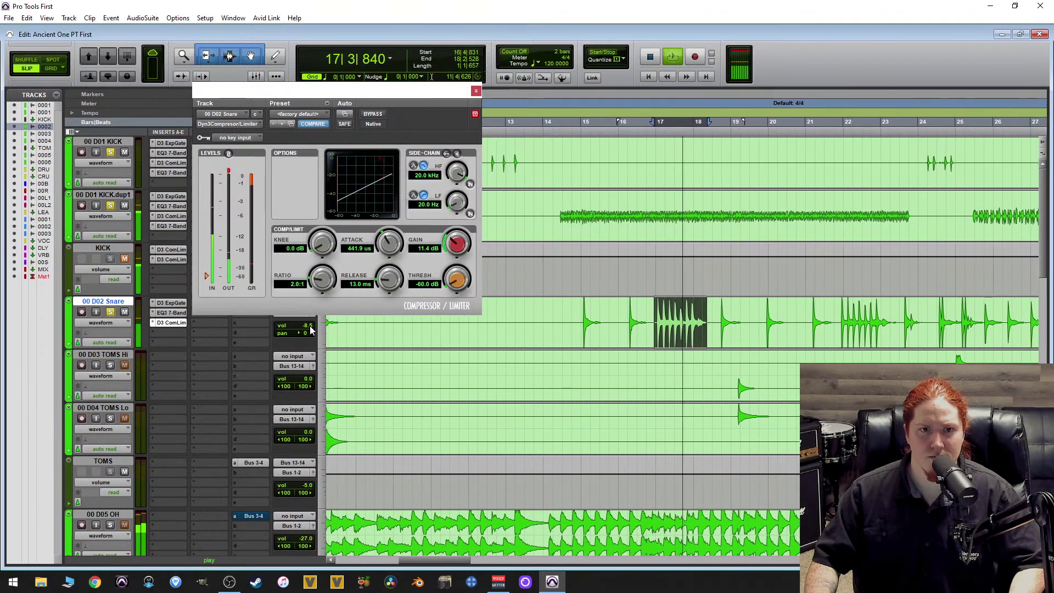
Set the compressor's release to 16.1 ms and raise its threshold to -29.9 dB while the snare hits loop.
drag(389, 279, 413, 275)
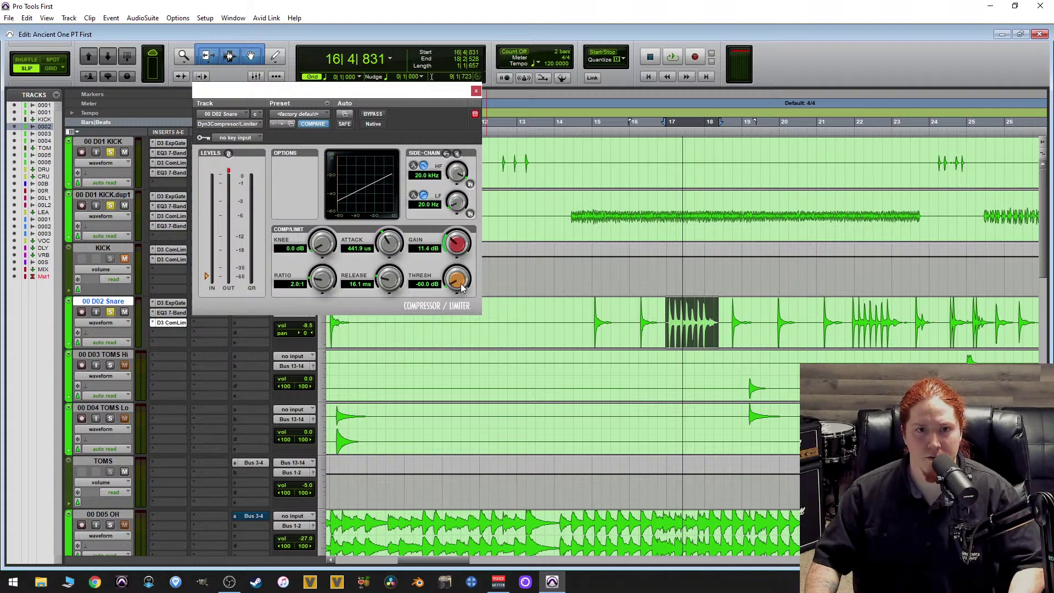
key(space)
drag(464, 291, 446, 259)
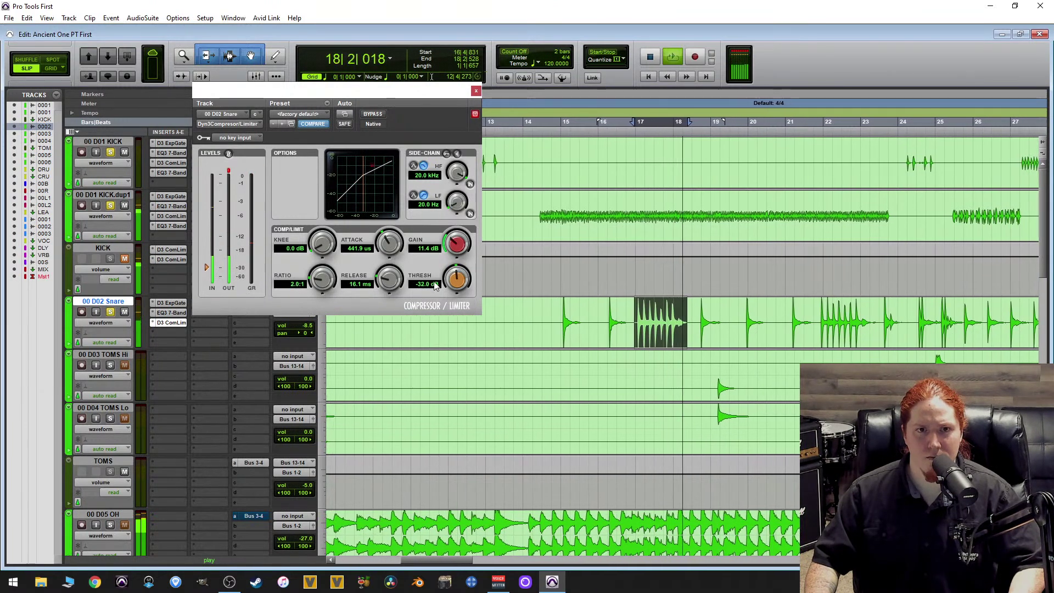
drag(436, 287, 438, 283)
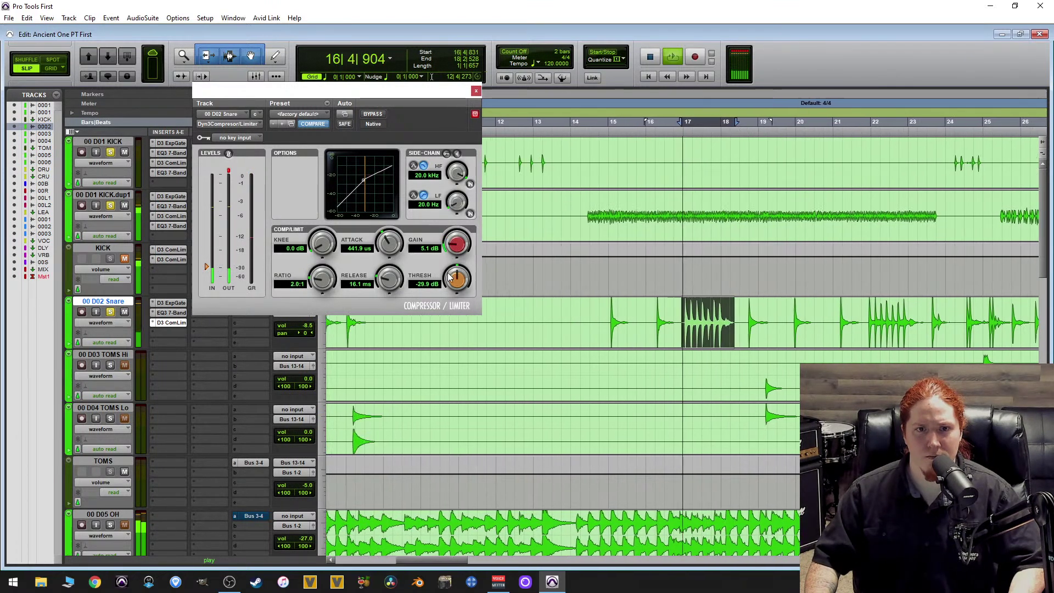
Set the compressor's gain to 6.6 dB, comparing the looping snare hits with the compressor bypassed and active.
click(377, 115)
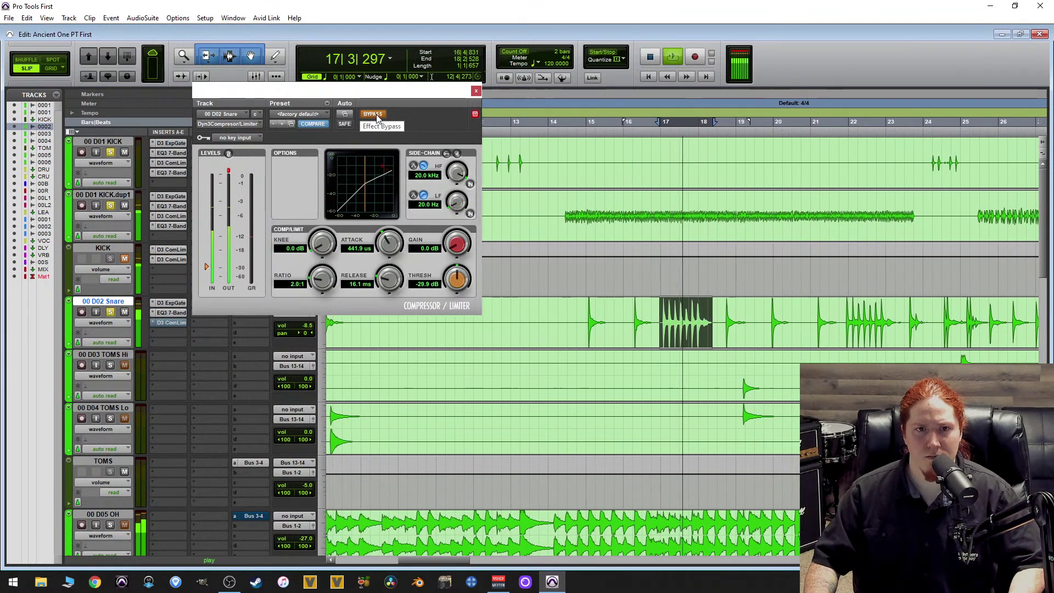
click(377, 115)
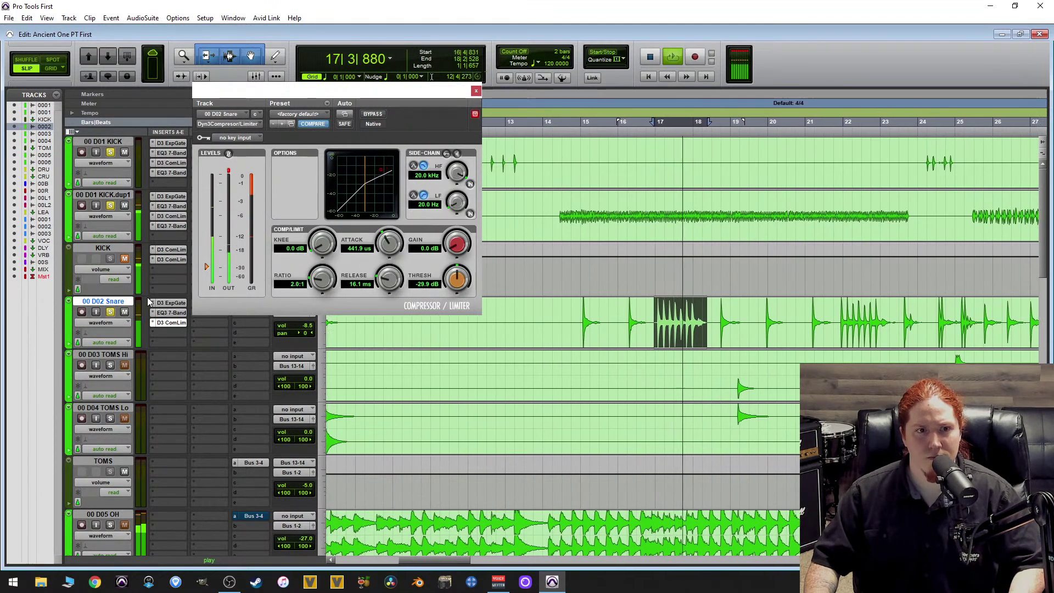
click(372, 114)
click(373, 114)
drag(460, 251, 480, 232)
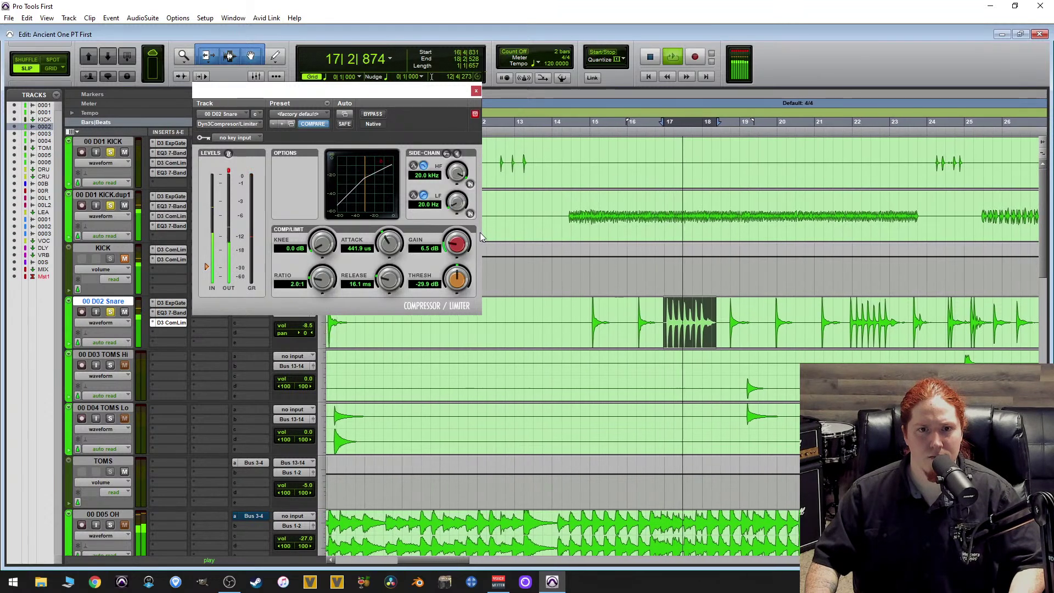
click(373, 114)
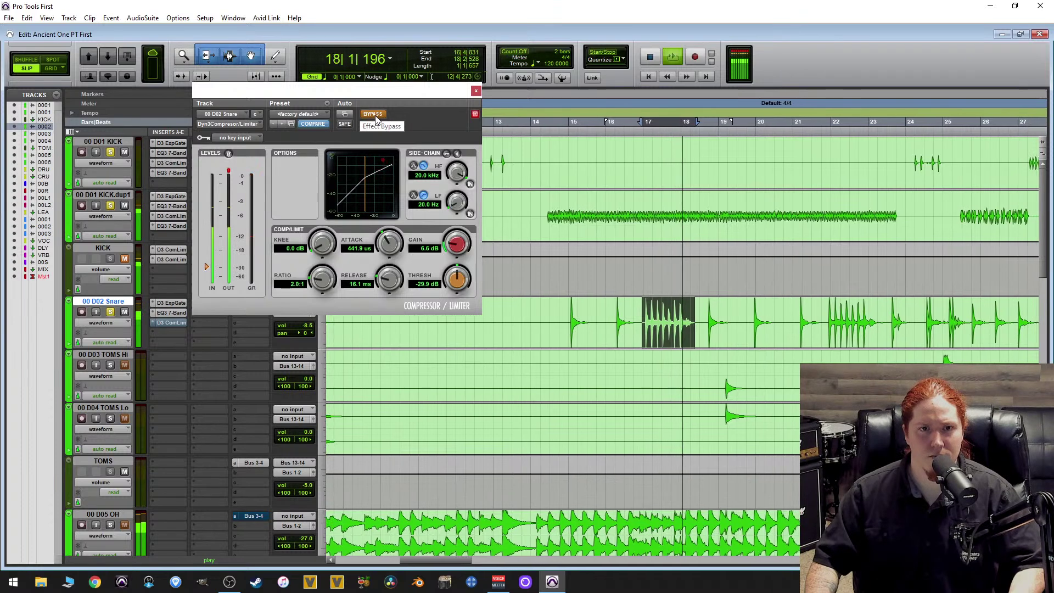
click(373, 115)
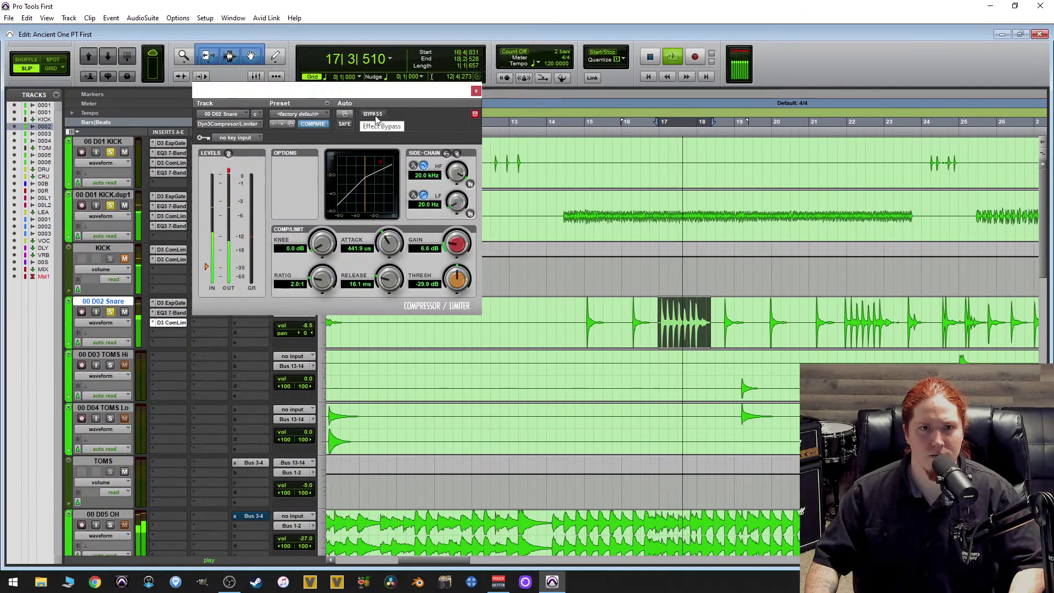
Set the compressor's attack to 799.4 µs and release to 13.4 ms, checking each change against the bypassed sound.
drag(387, 251, 390, 239)
click(379, 117)
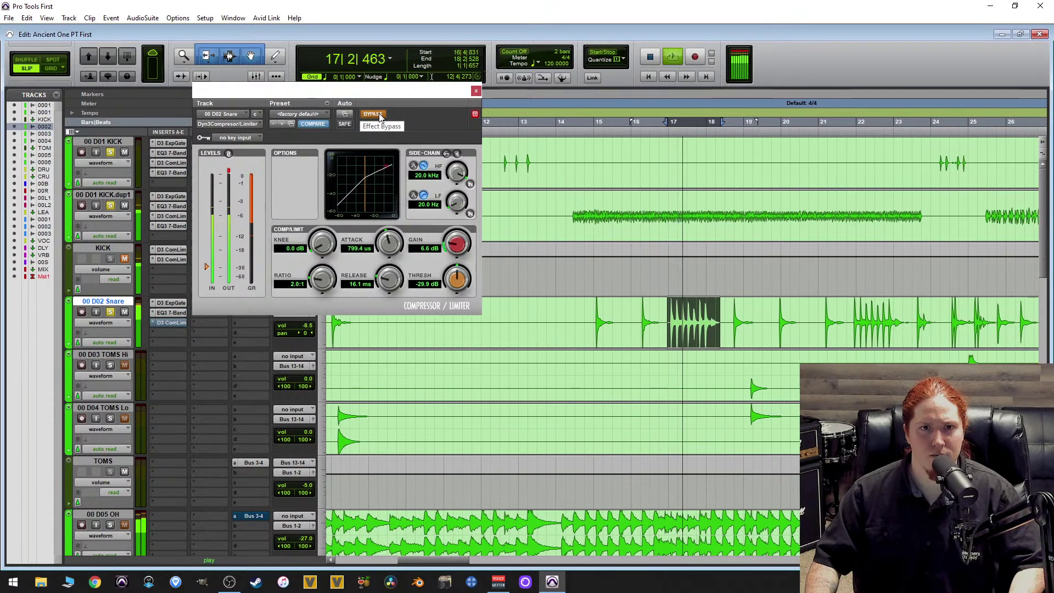
click(379, 116)
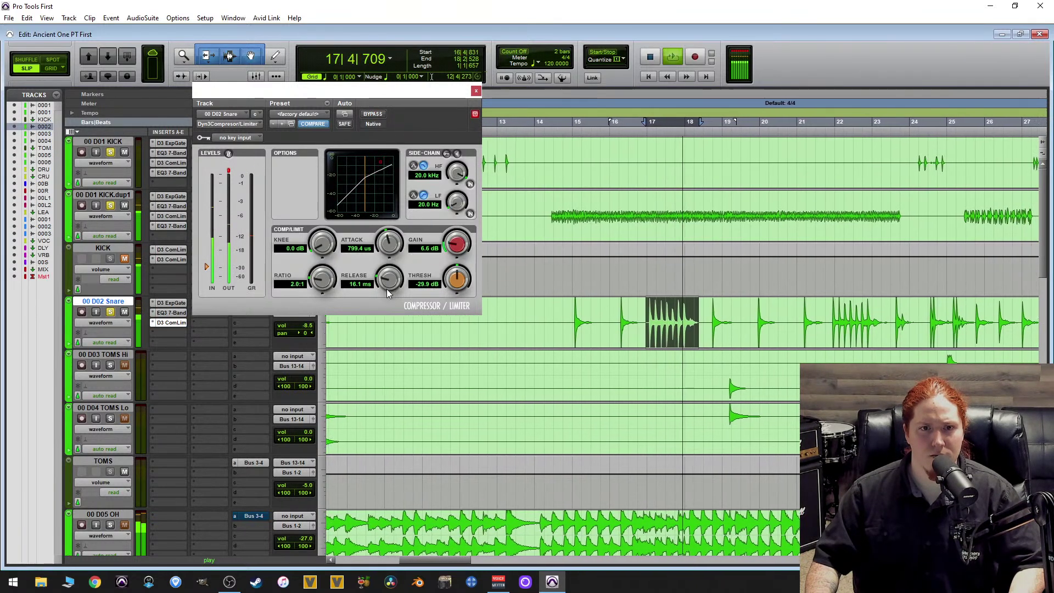
drag(386, 291, 381, 297)
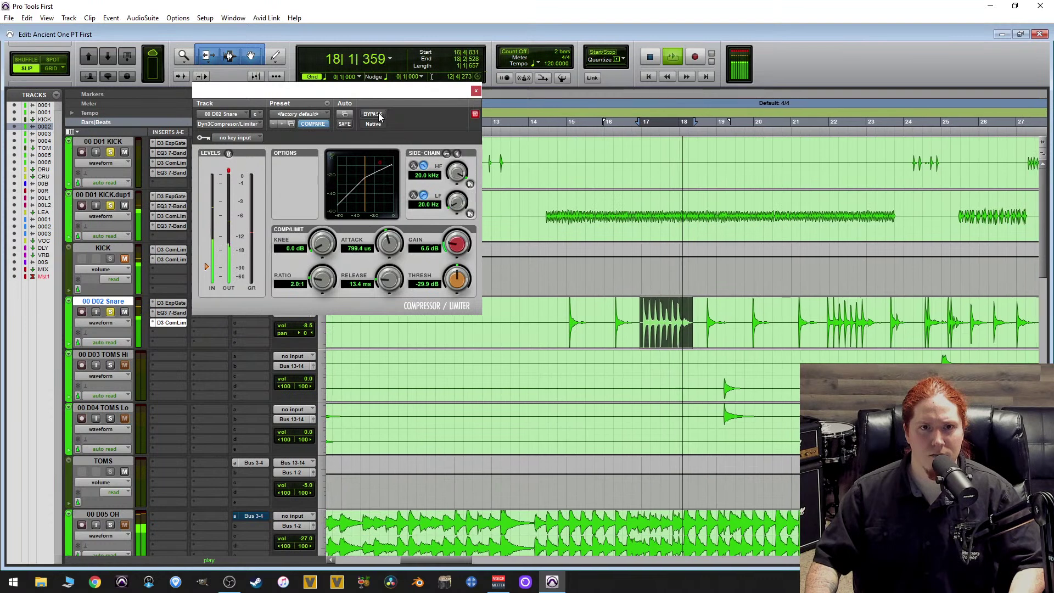
click(379, 114)
click(379, 115)
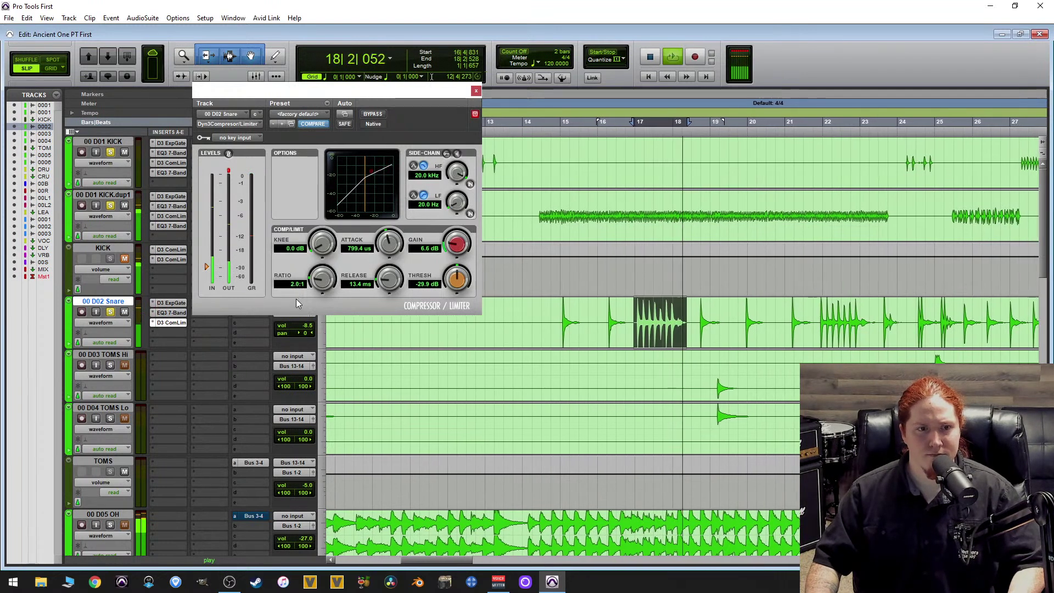
key(space)
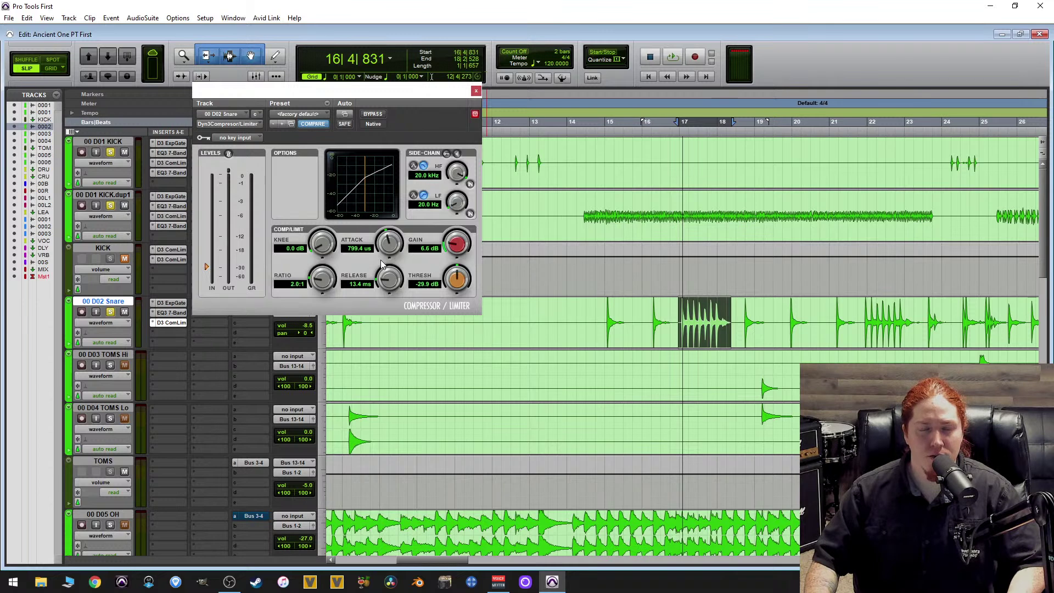
Soften the compressor's knee to 13.5 dB by ear, close the compressor, and stop playback.
drag(324, 257, 325, 250)
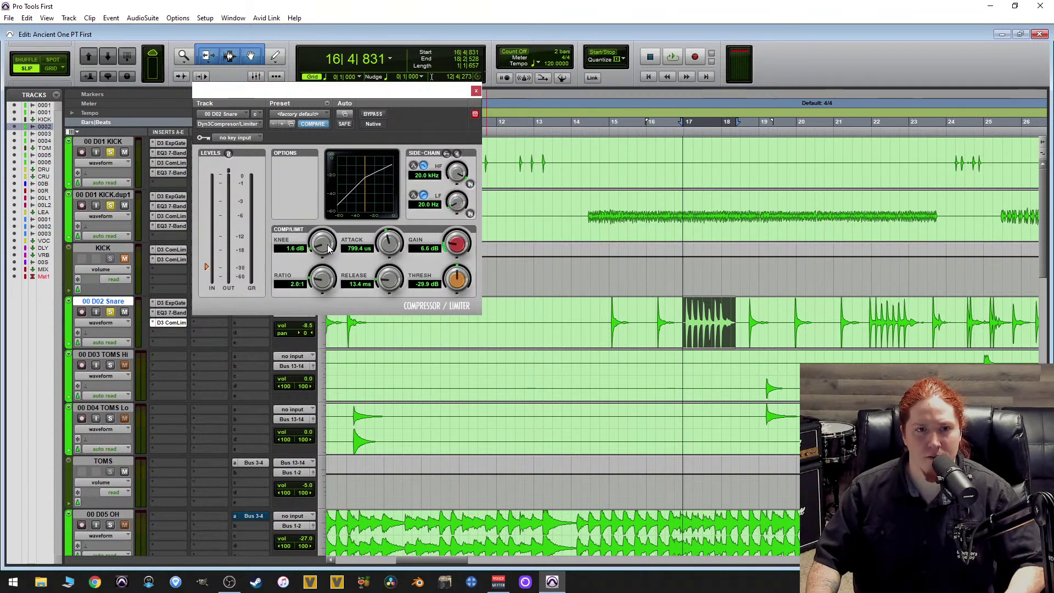
key(space)
drag(328, 248, 294, 180)
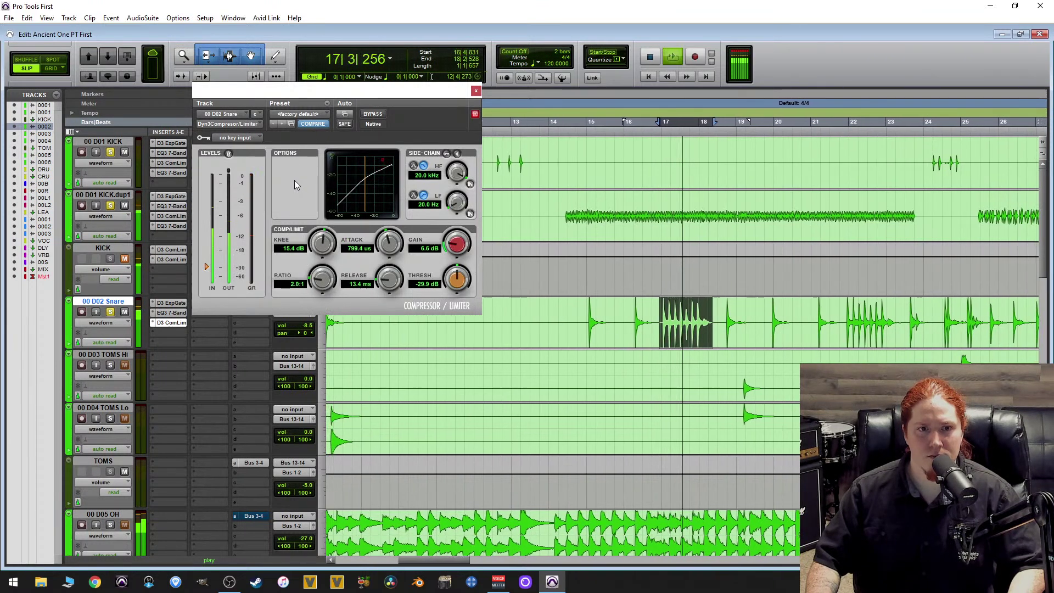
drag(294, 182, 285, 199)
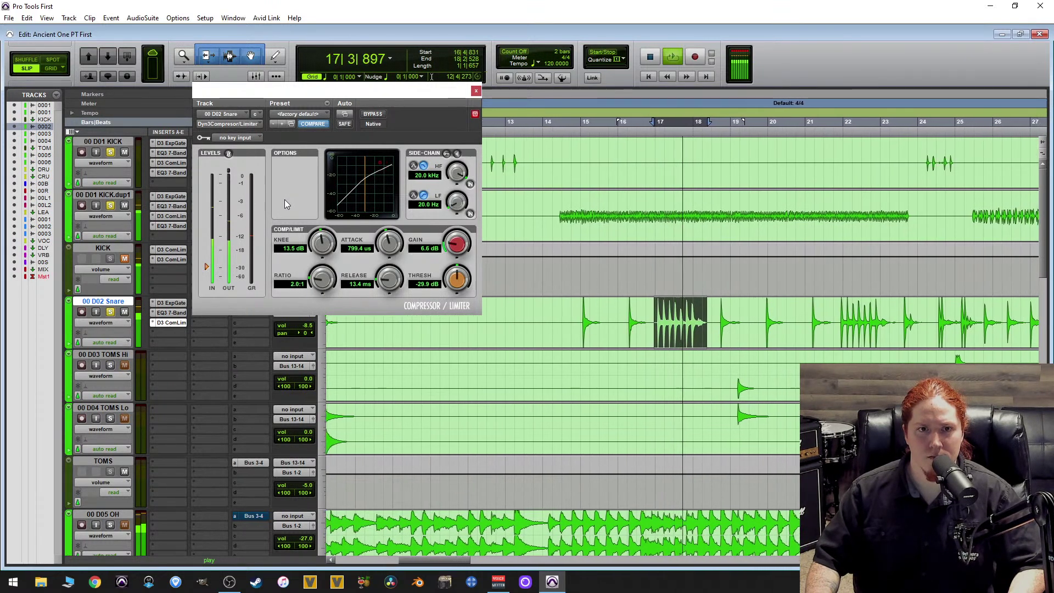
click(476, 92)
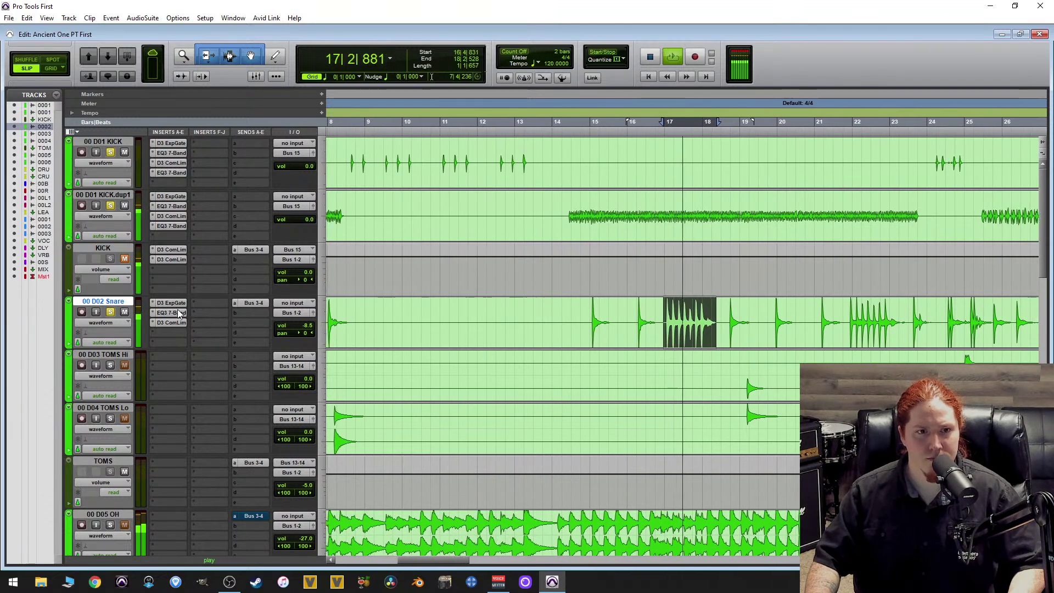
key(space)
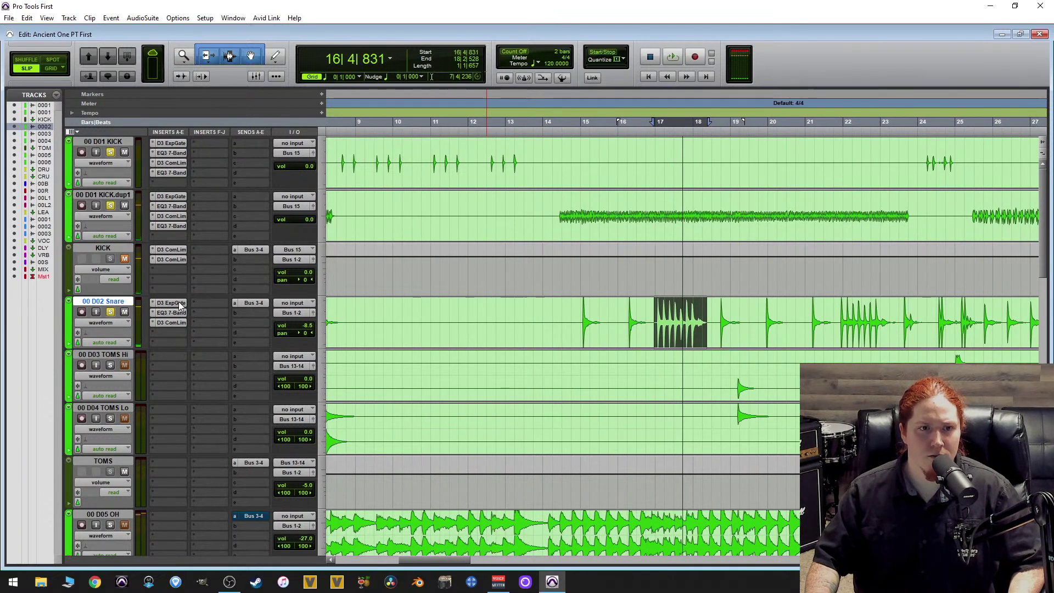
Copy the snare's Expander/Gate to the insert after the compressor, setting its threshold to -13.1 dB and range to -14.0 dB.
click(165, 334)
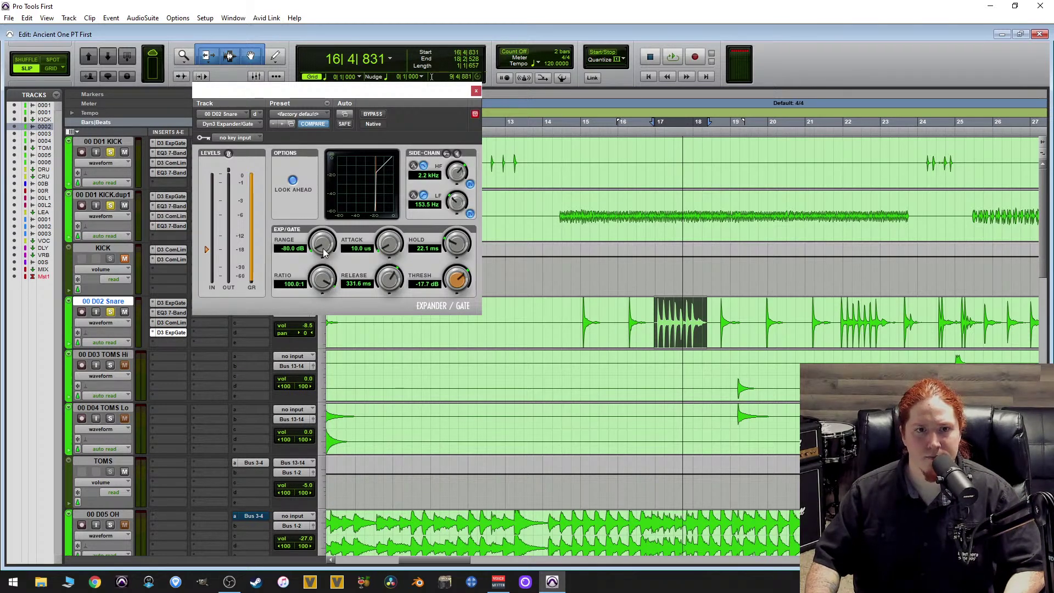
key(space)
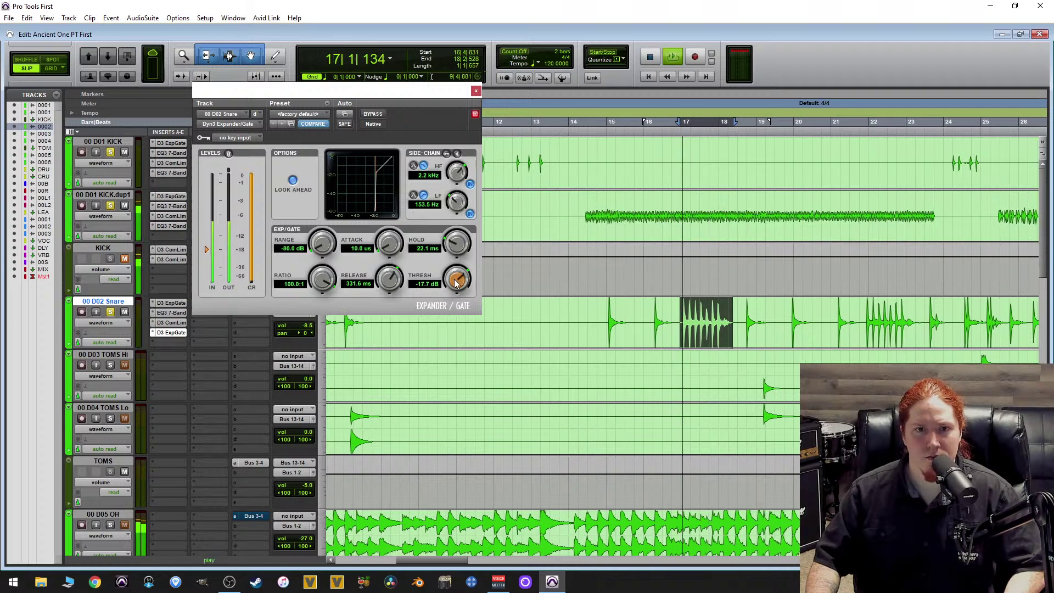
mouse_move(455, 283)
mouse_down()
mouse_move(468, 266)
mouse_move(456, 279)
mouse_up()
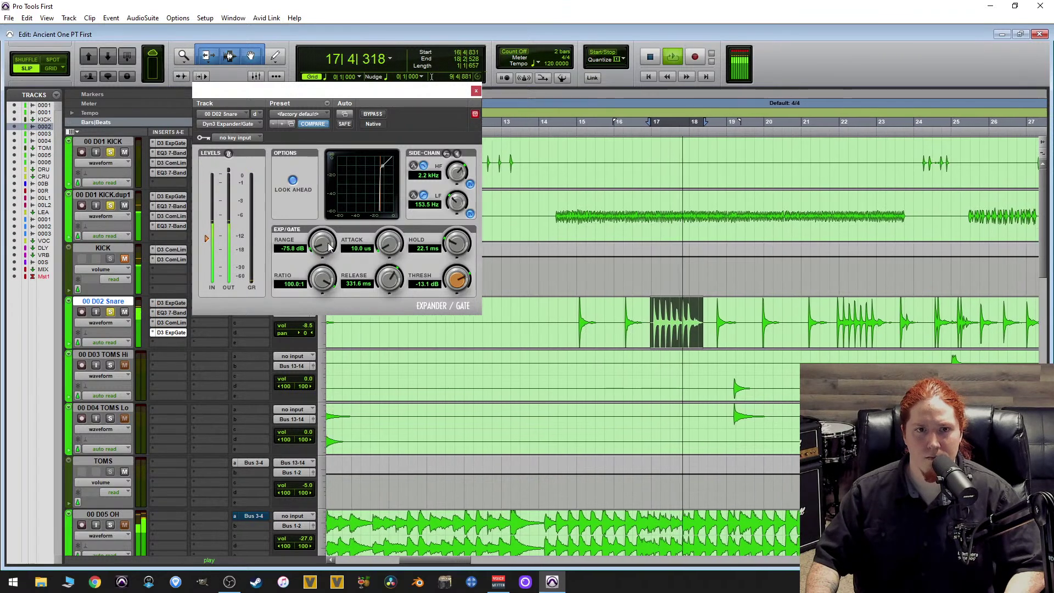
drag(341, 233, 351, 185)
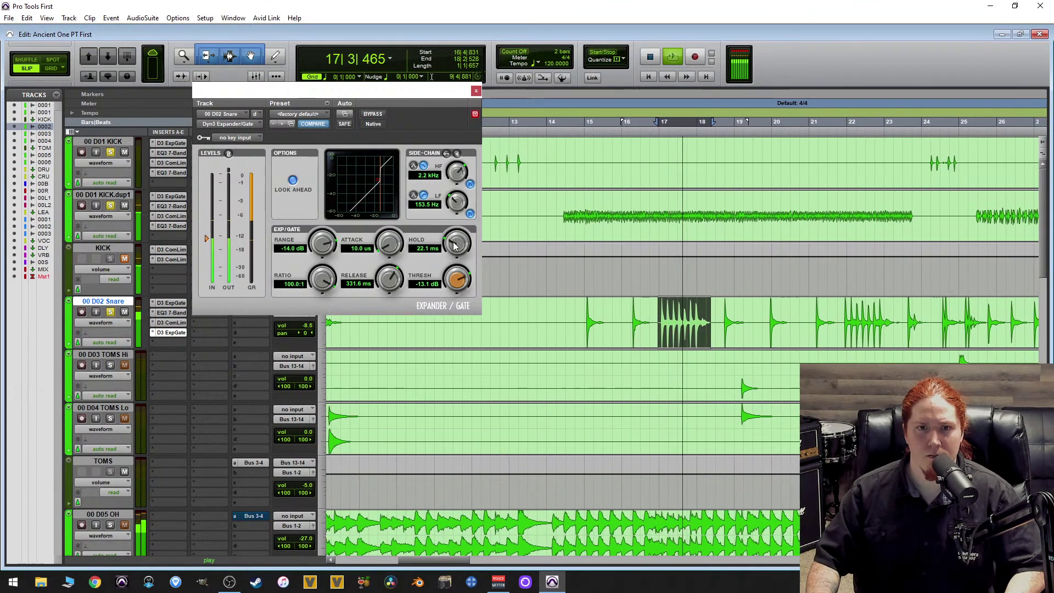
Set the second gate's hold to 19.4 ms and adjust its release by ear to 164.4 ms.
drag(400, 278, 383, 316)
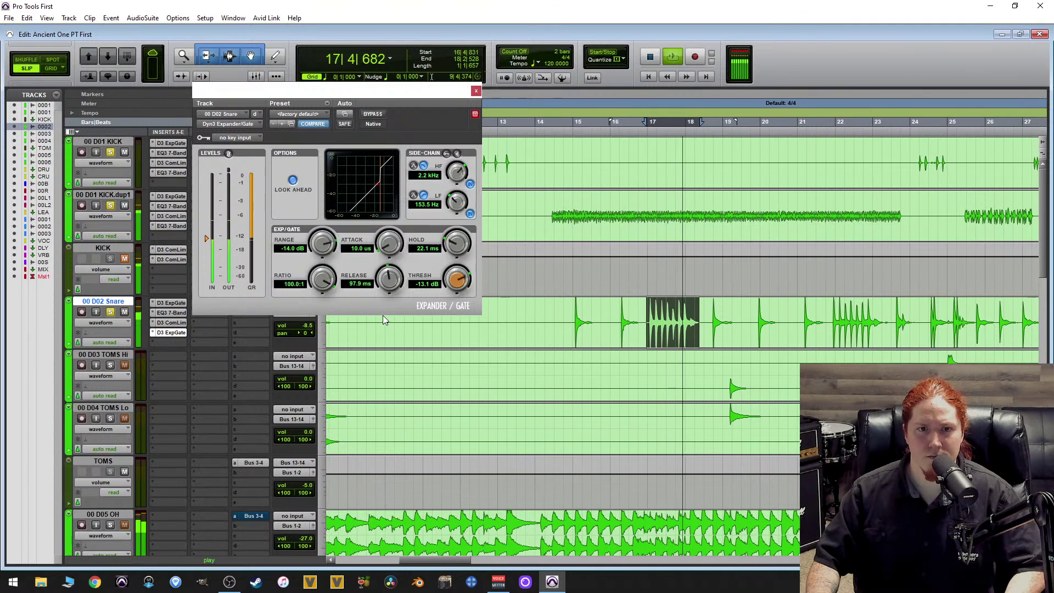
drag(383, 315, 400, 305)
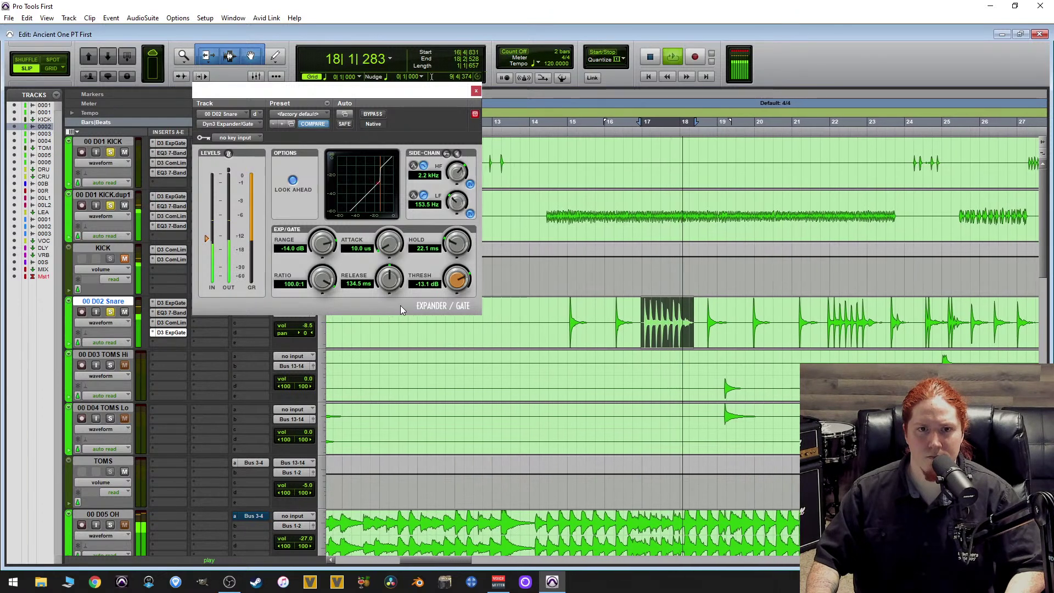
drag(459, 251, 459, 249)
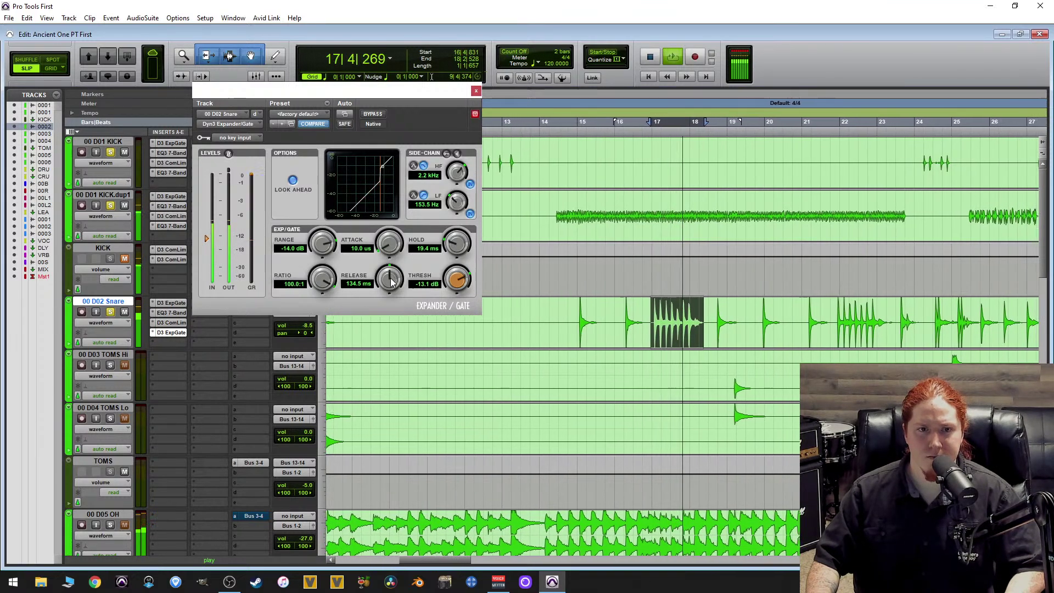
scroll(393, 281, up, 3)
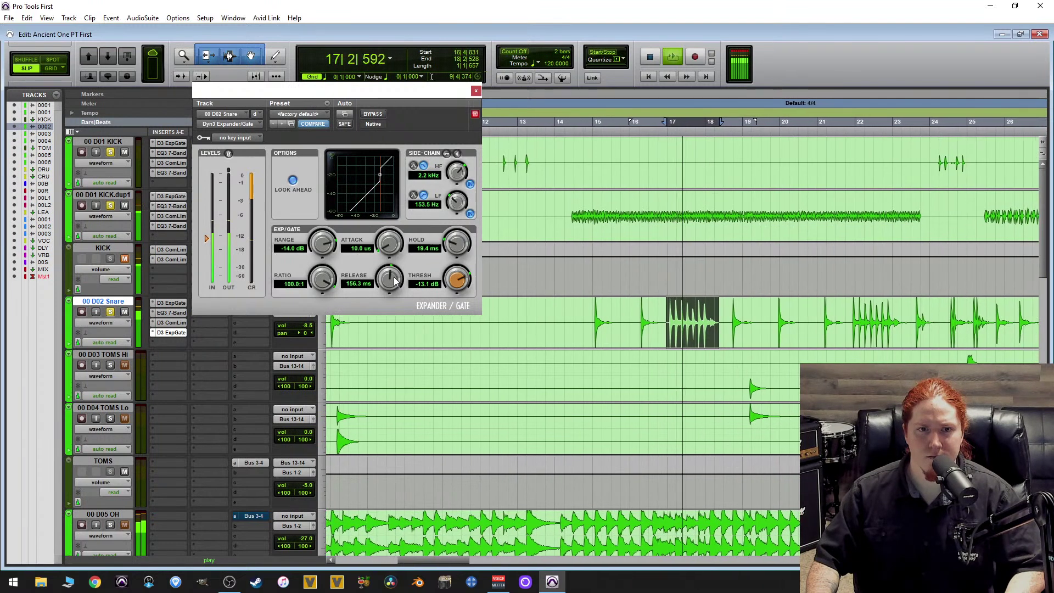
scroll(393, 281, up, 2)
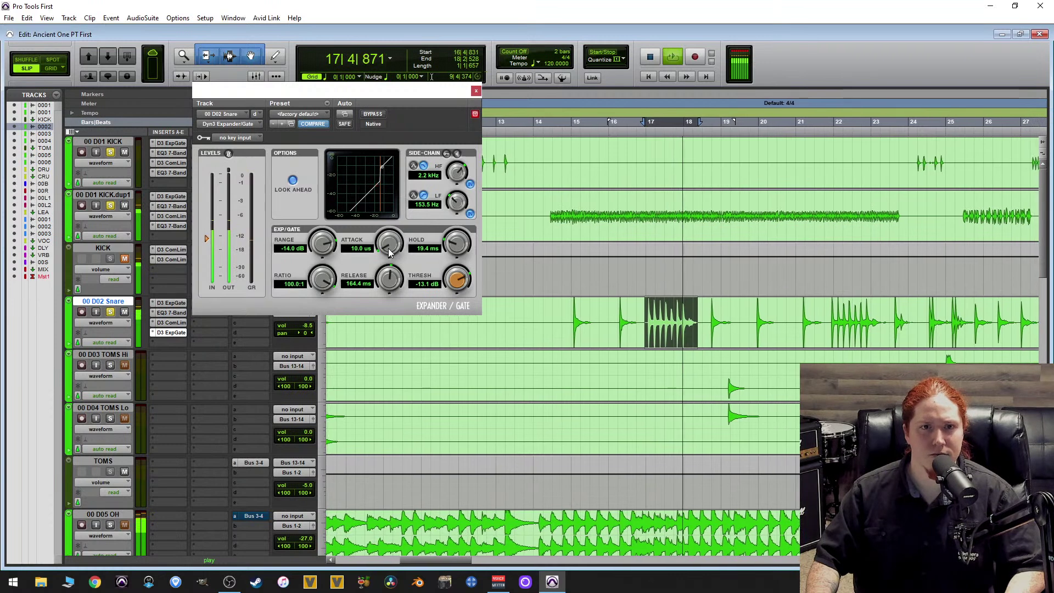
Compare the snare hits with the second gate bypassed and active, stop playback, and close the gate.
click(369, 115)
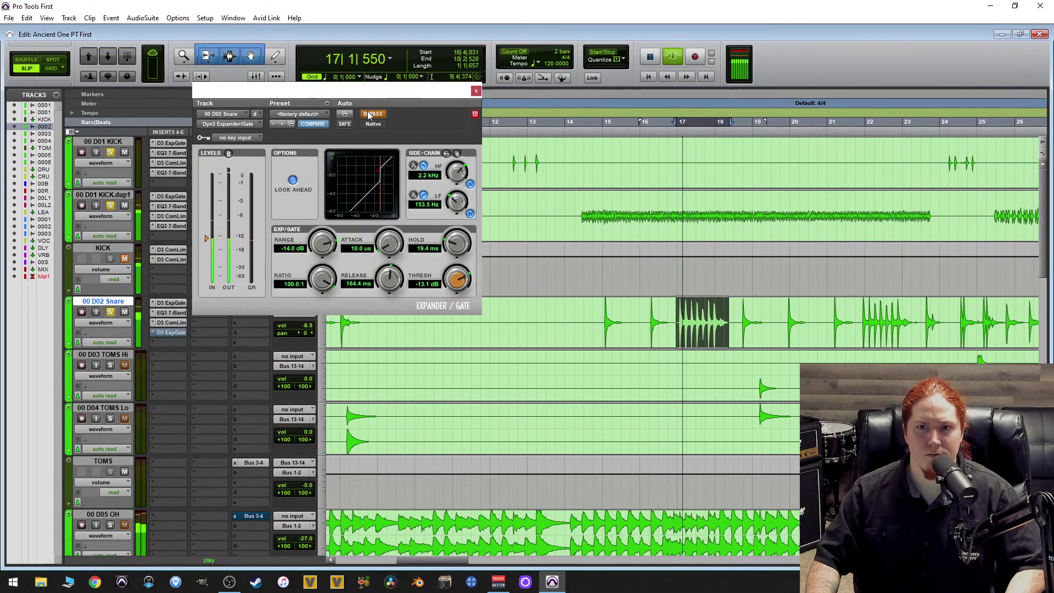
click(369, 114)
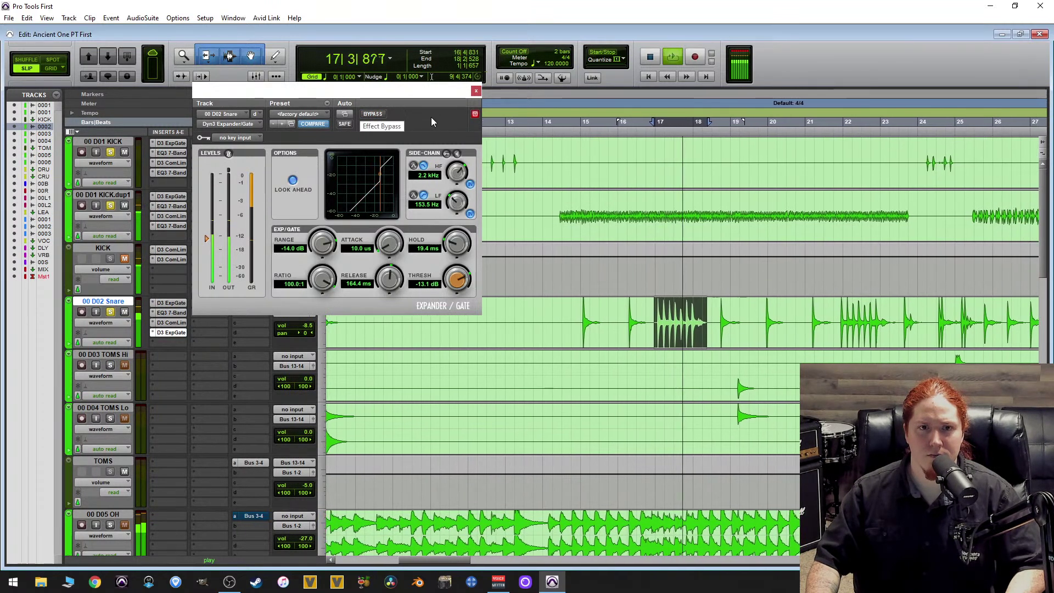
key(space)
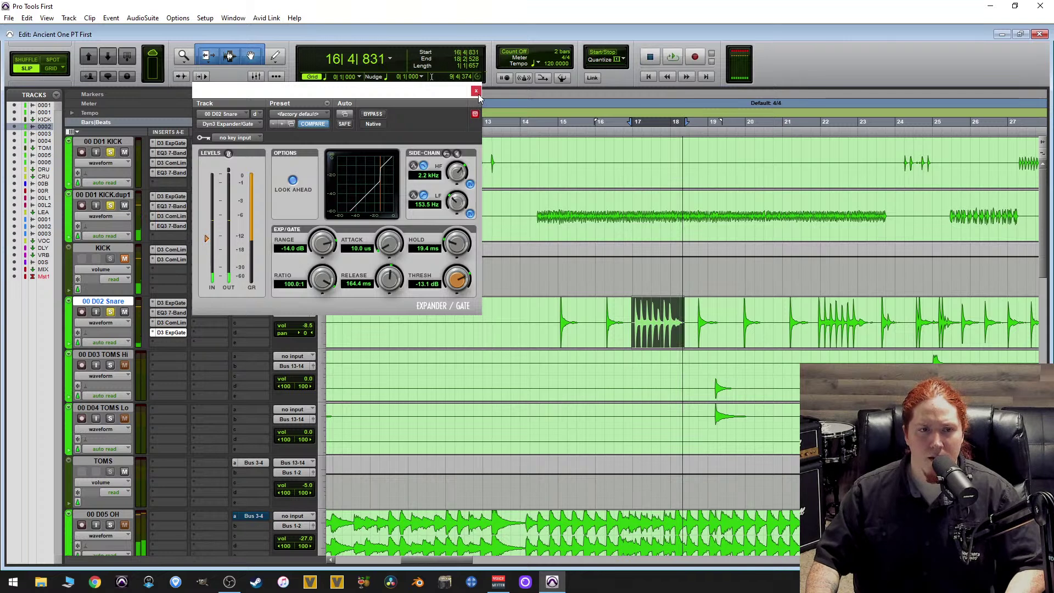
click(478, 93)
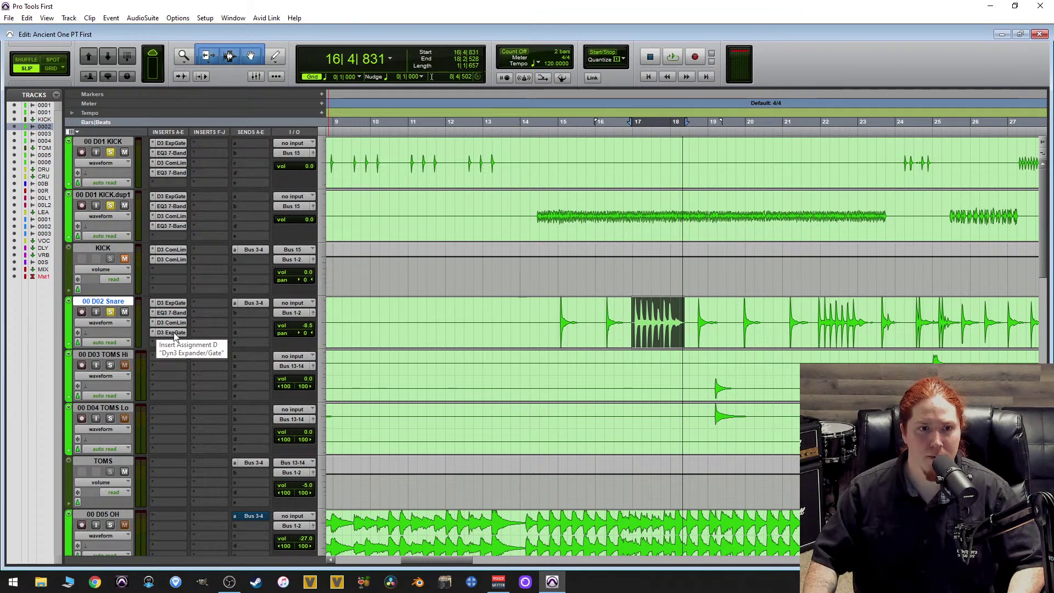
Audition the snare with the kicks, then add a mono EQ3 7-Band to the snare insert after the second gate.
key(space)
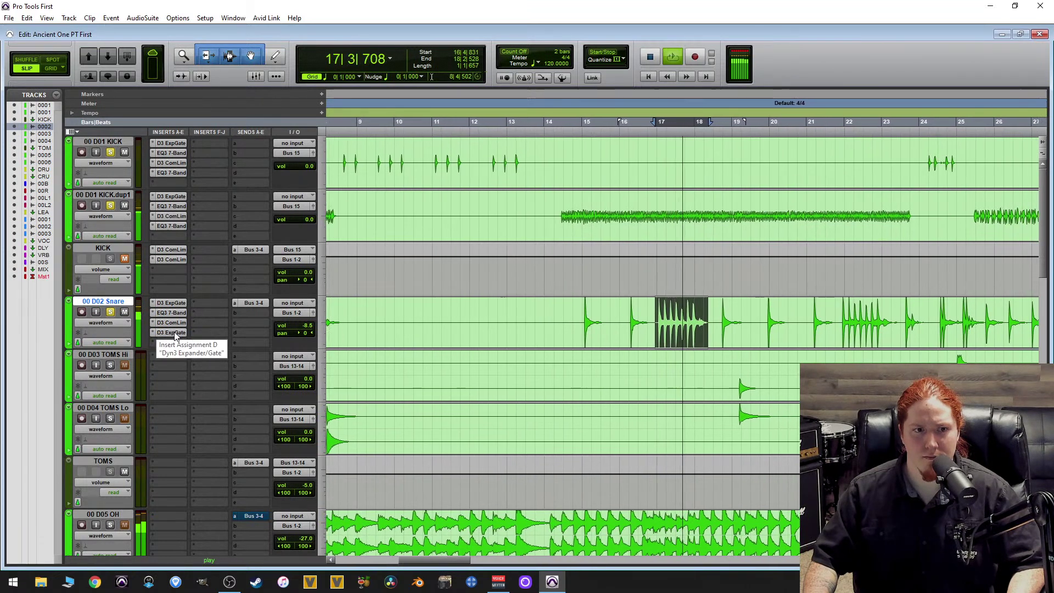
key(space)
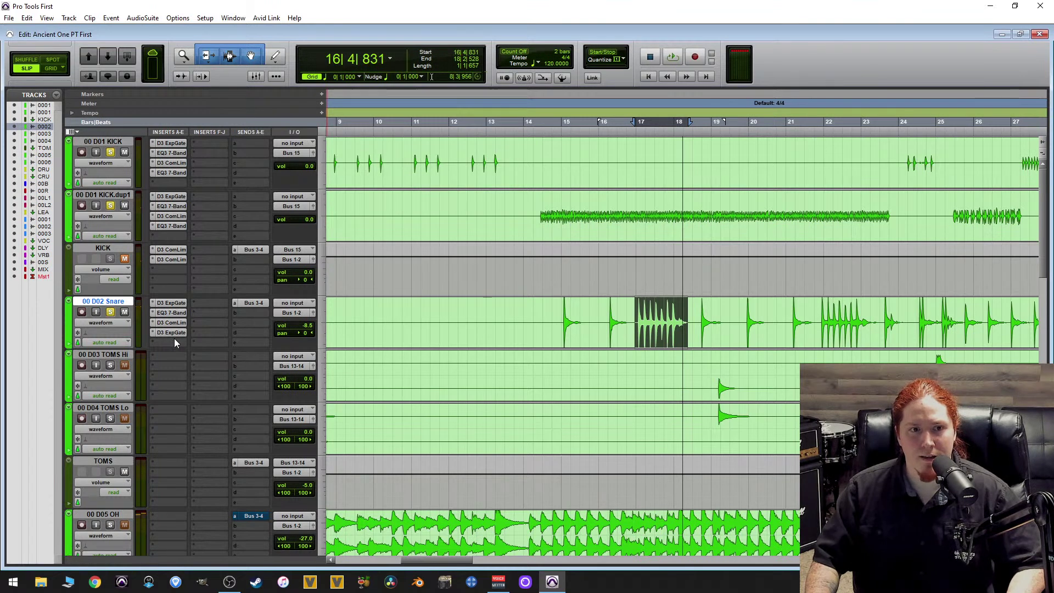
click(167, 342)
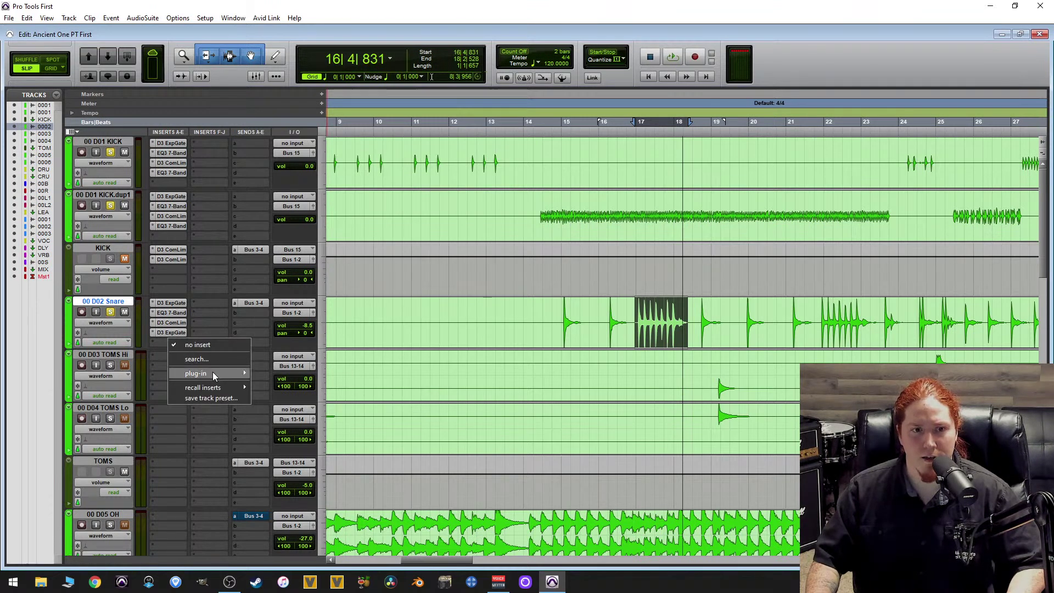
mouse_move(213, 372)
mouse_move(307, 373)
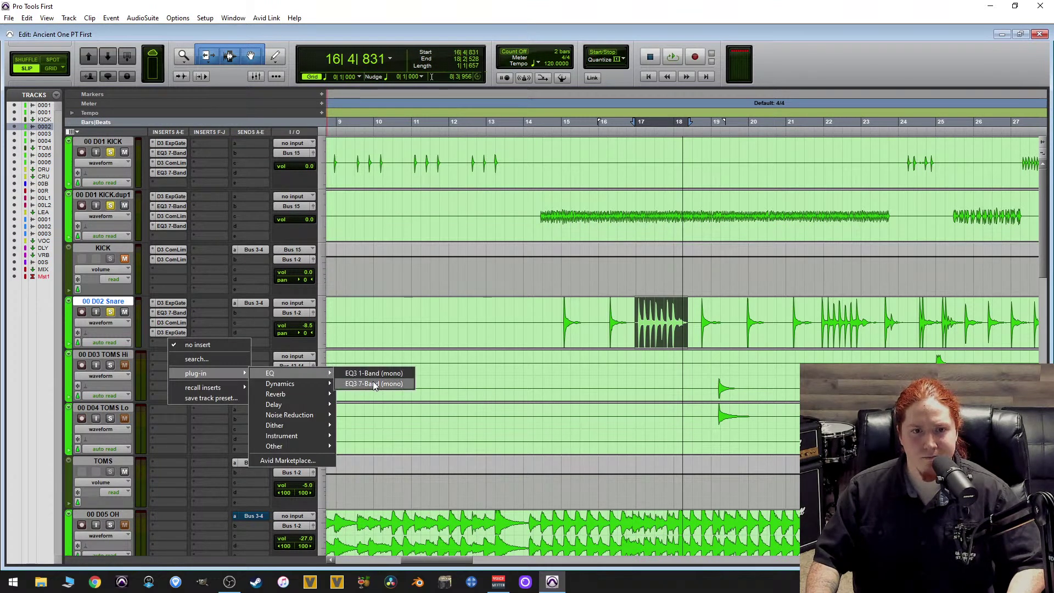
click(373, 384)
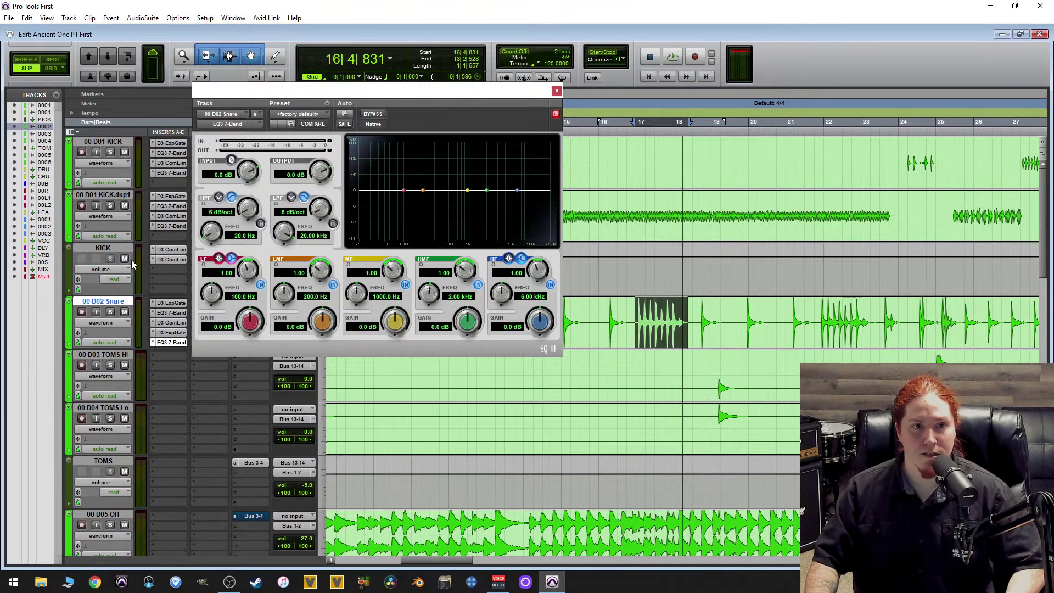
Start playback, move the EQ window clear of the track controls, and raise the snare's volume to -4.0 dB.
key(space)
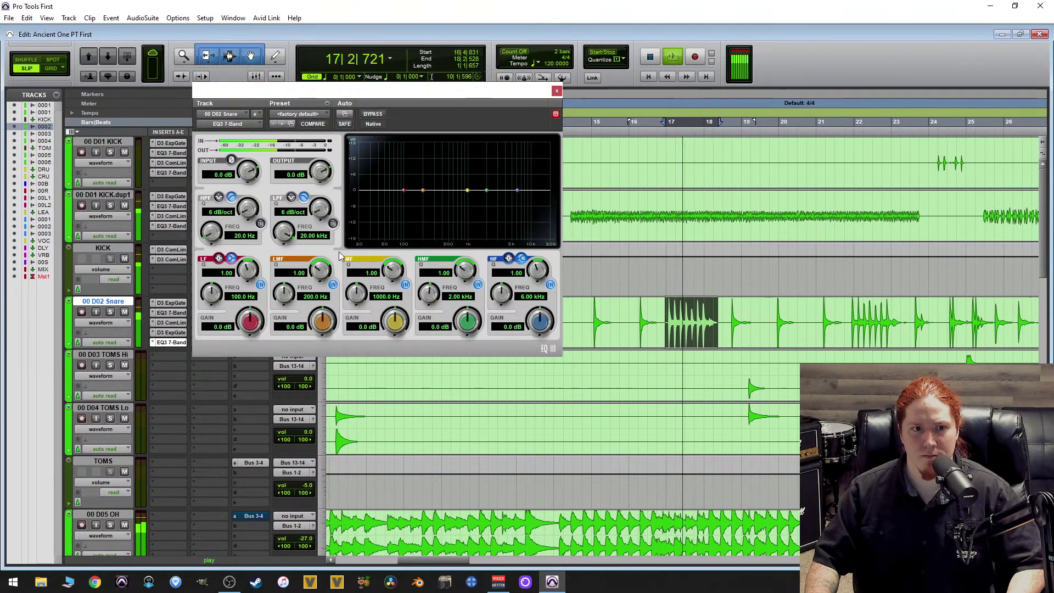
drag(329, 84, 379, 112)
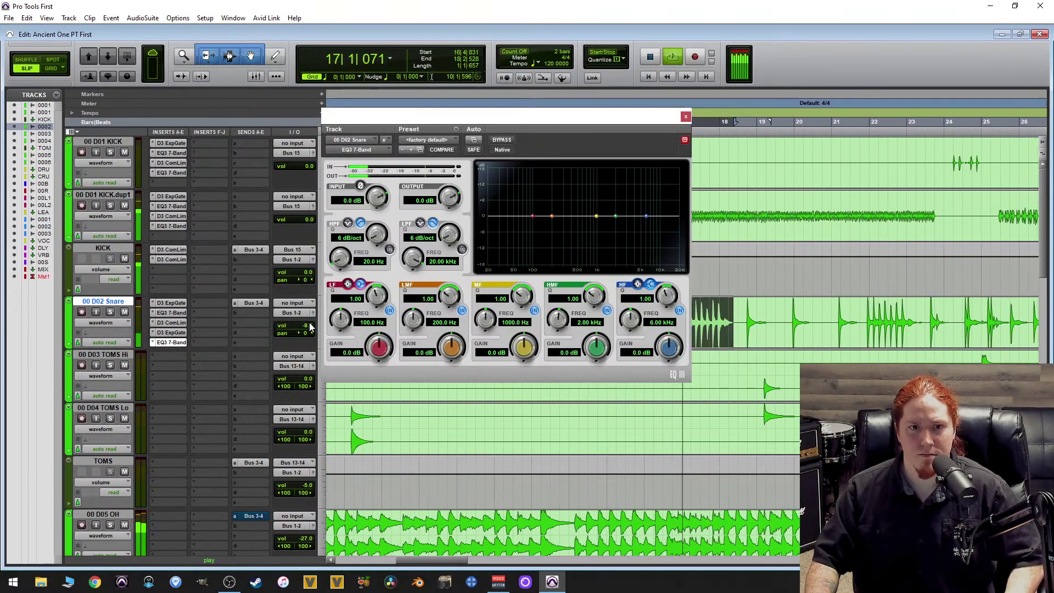
drag(306, 326, 317, 320)
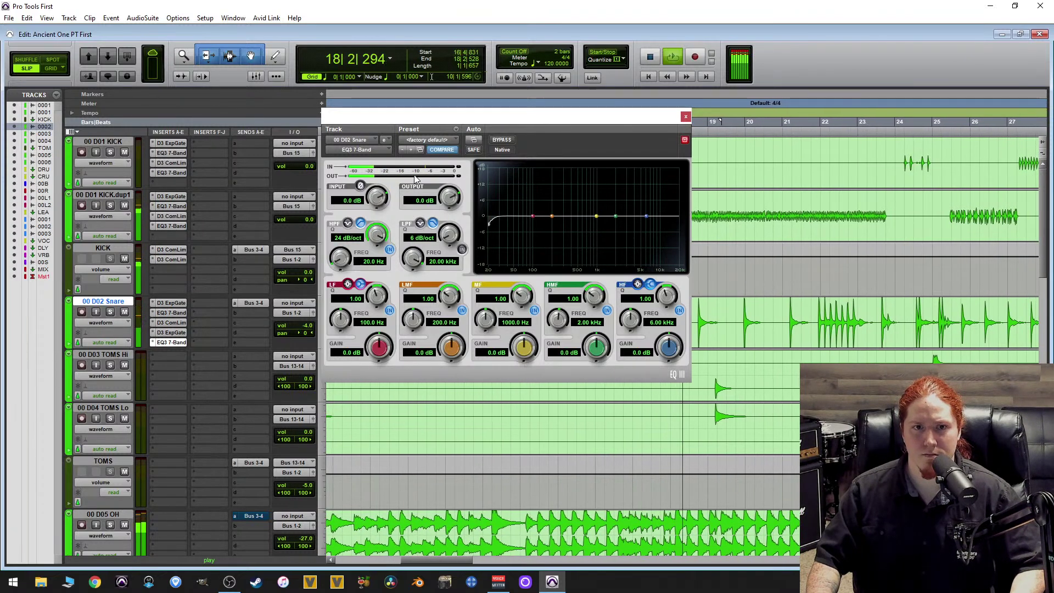
Set the new EQ's high-pass filter to 24 dB/oct at 108.7 Hz and compare it switched off and on.
drag(340, 264, 349, 245)
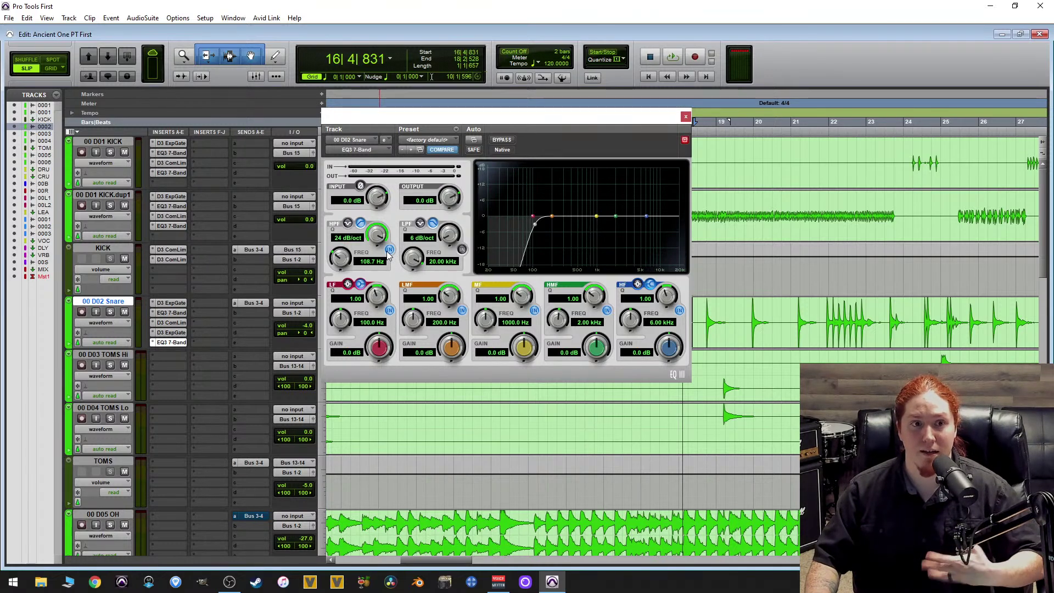
key(space)
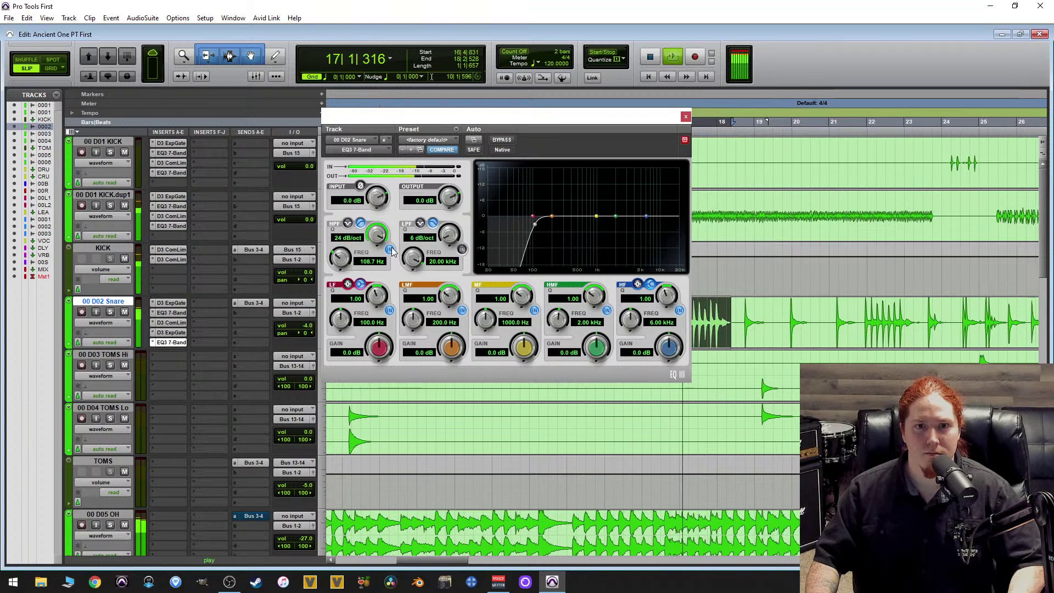
click(389, 250)
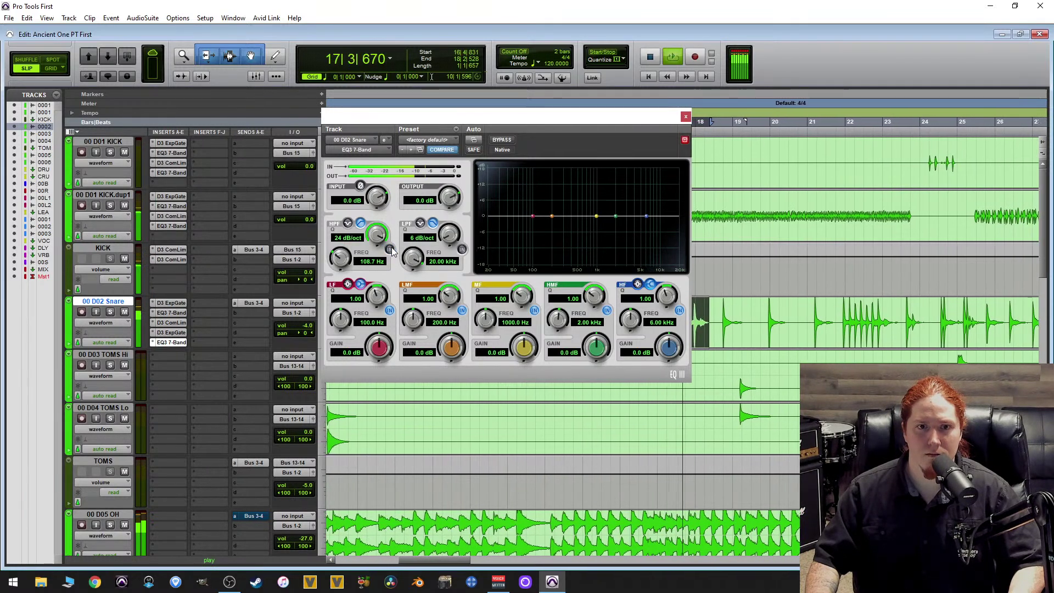
click(390, 250)
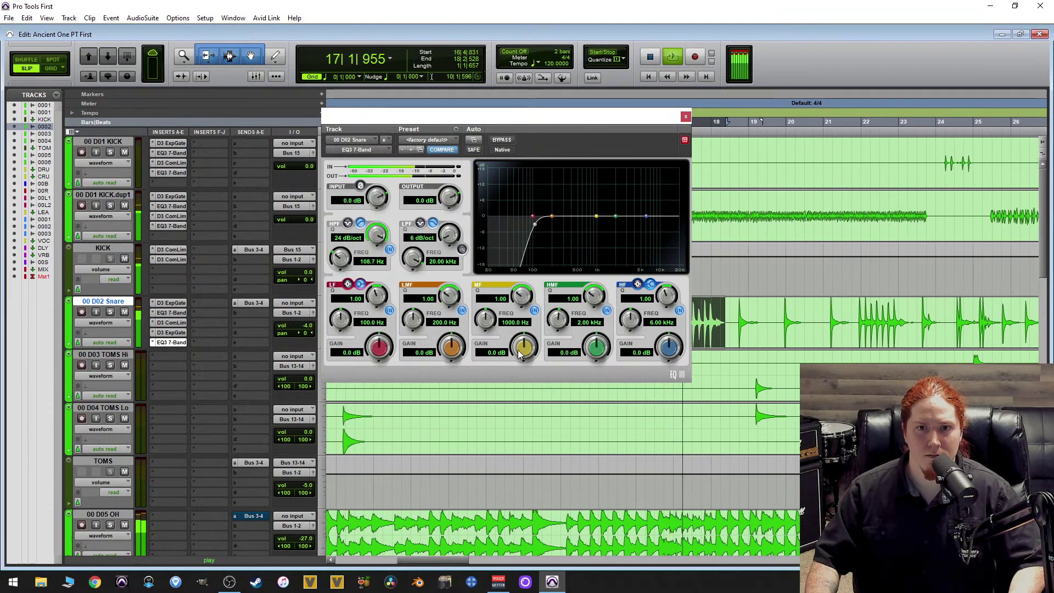
key(space)
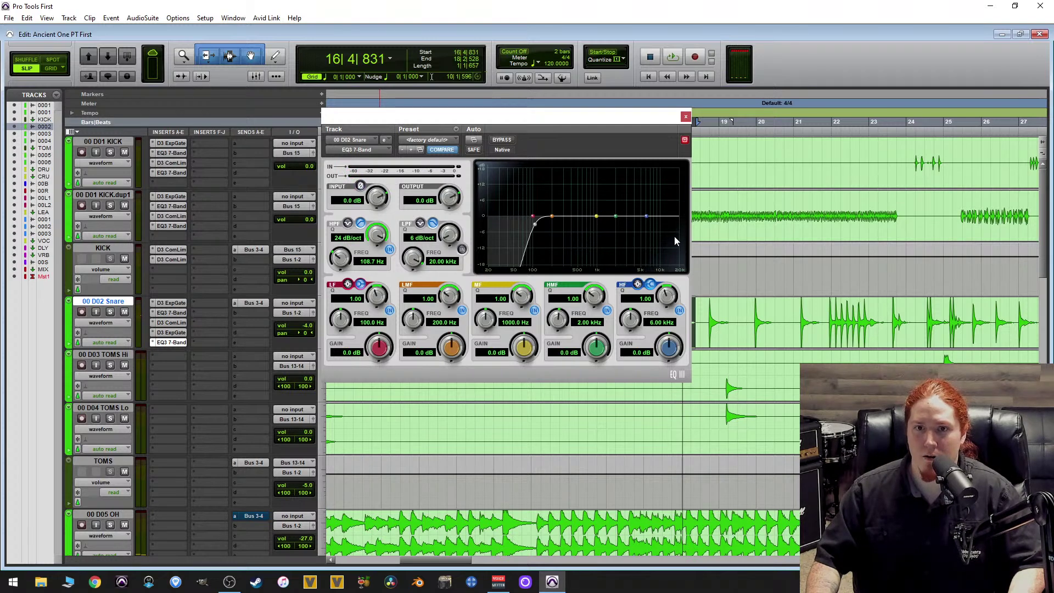
Boost the snare EQ's HF shelf by ear to 5.2 dB at 8.61 kHz during playback.
key(space)
drag(675, 357, 589, 394)
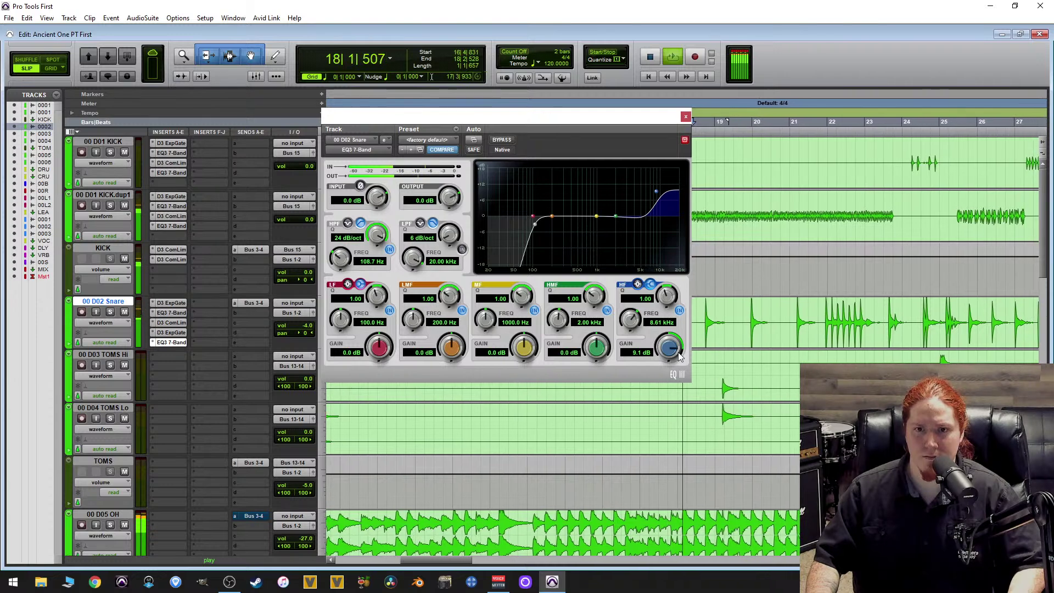
drag(668, 347, 651, 375)
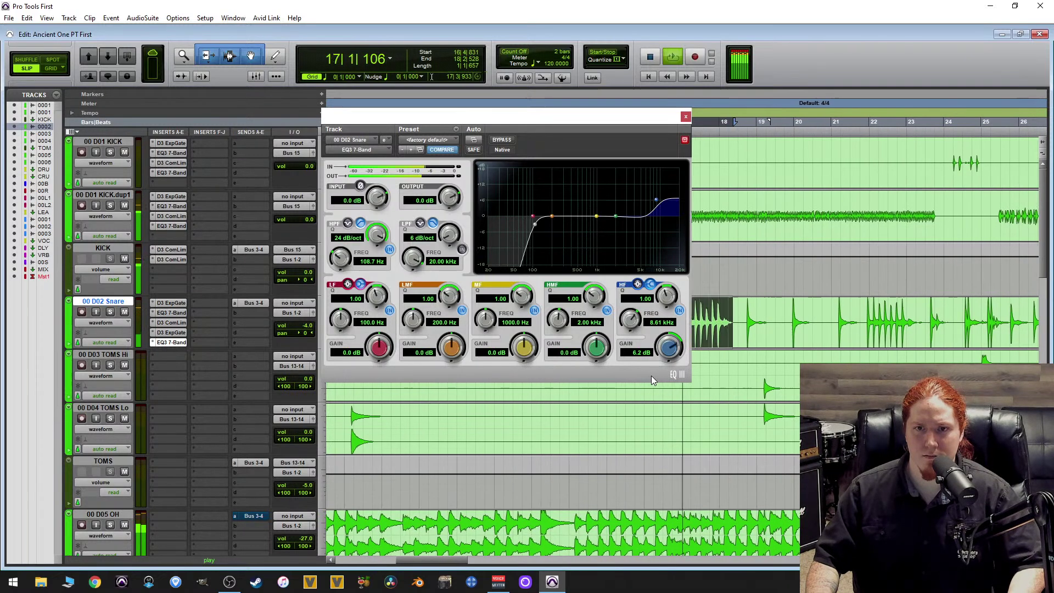
mouse_move(651, 376)
mouse_down()
mouse_move(644, 398)
mouse_move(653, 380)
mouse_up()
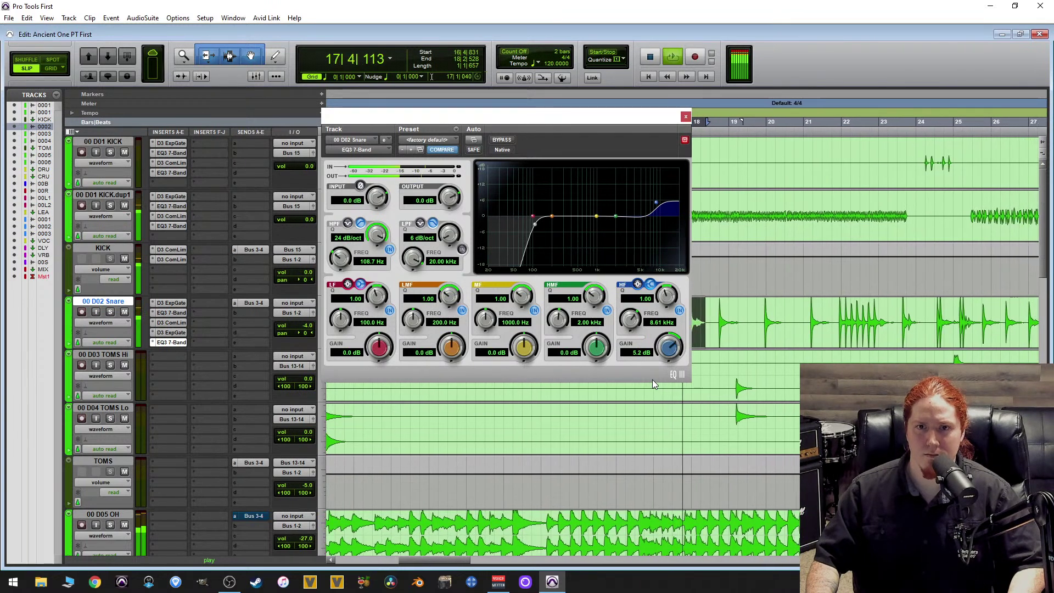
Compare the snare with the HF band off and on, then stop playback.
key(space)
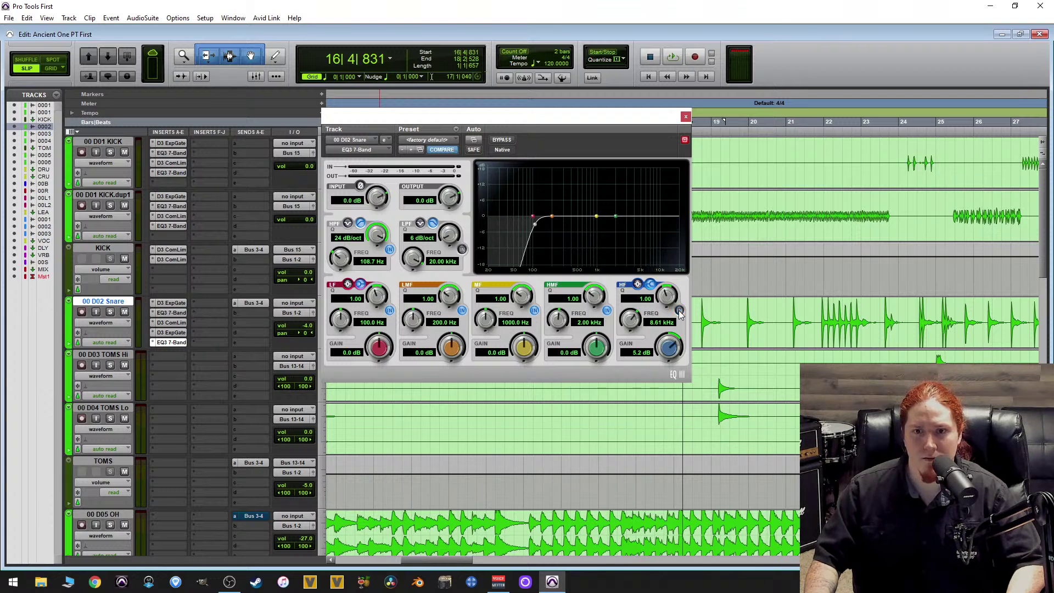
key(space)
click(679, 310)
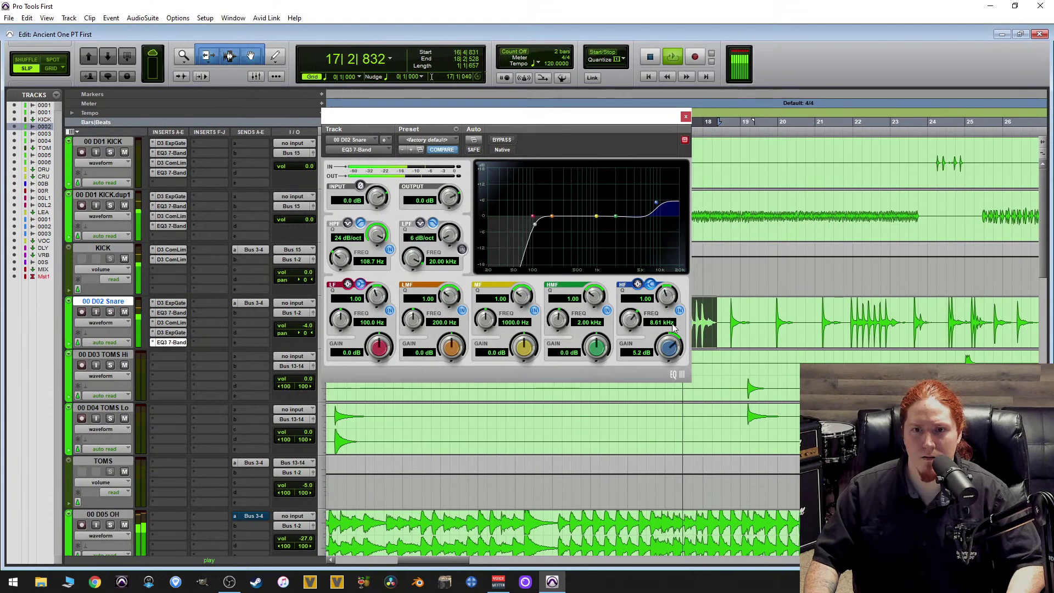
key(space)
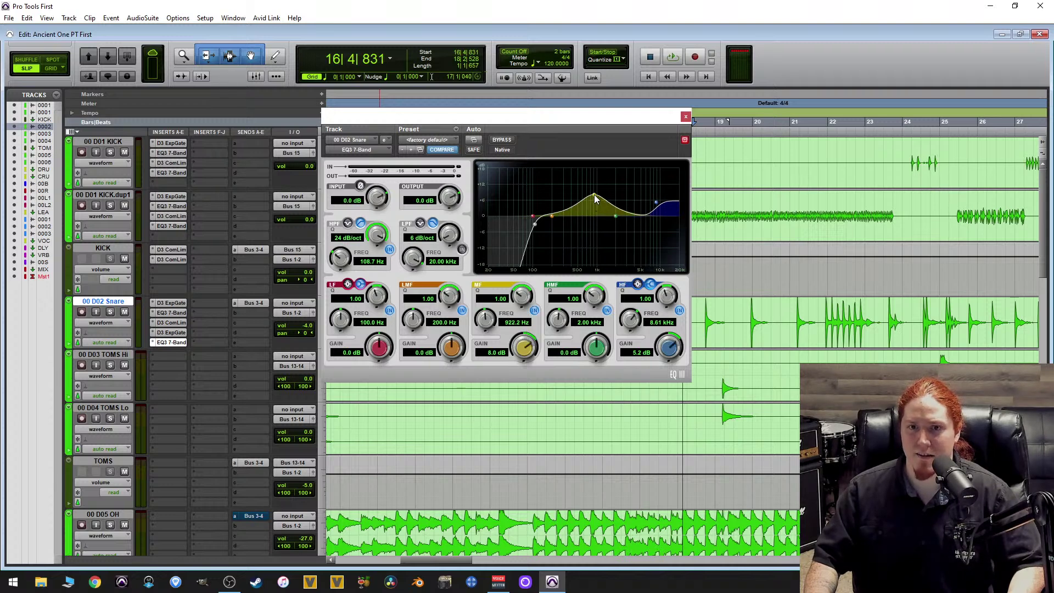
Sweep the MF band as a narrow 18.0 dB boost with a Q of 8.04, settling on 550.4 Hz.
drag(594, 197, 592, 188)
drag(518, 303, 579, 144)
key(space)
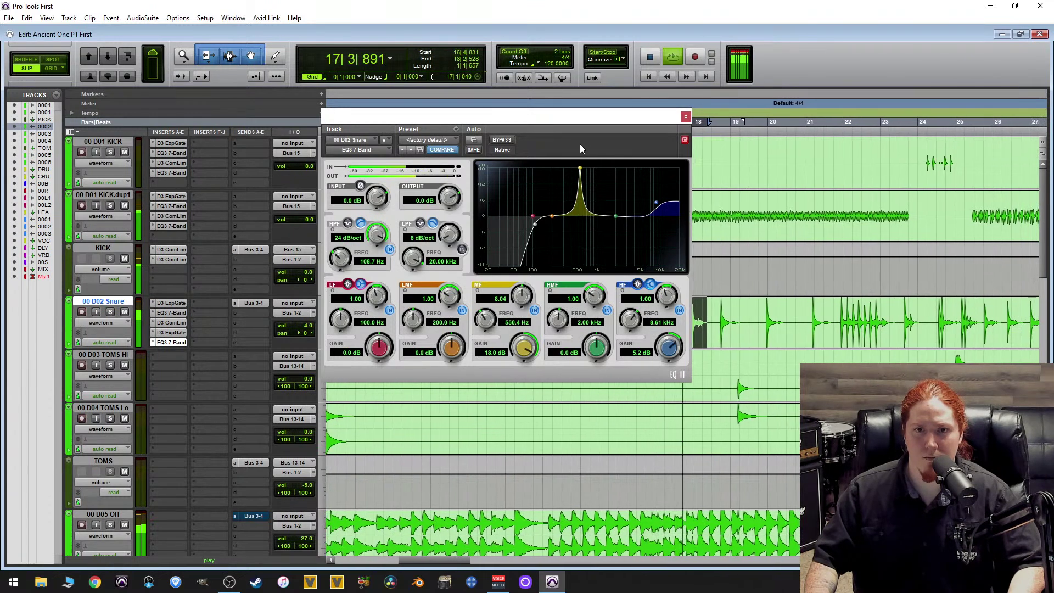
key(space)
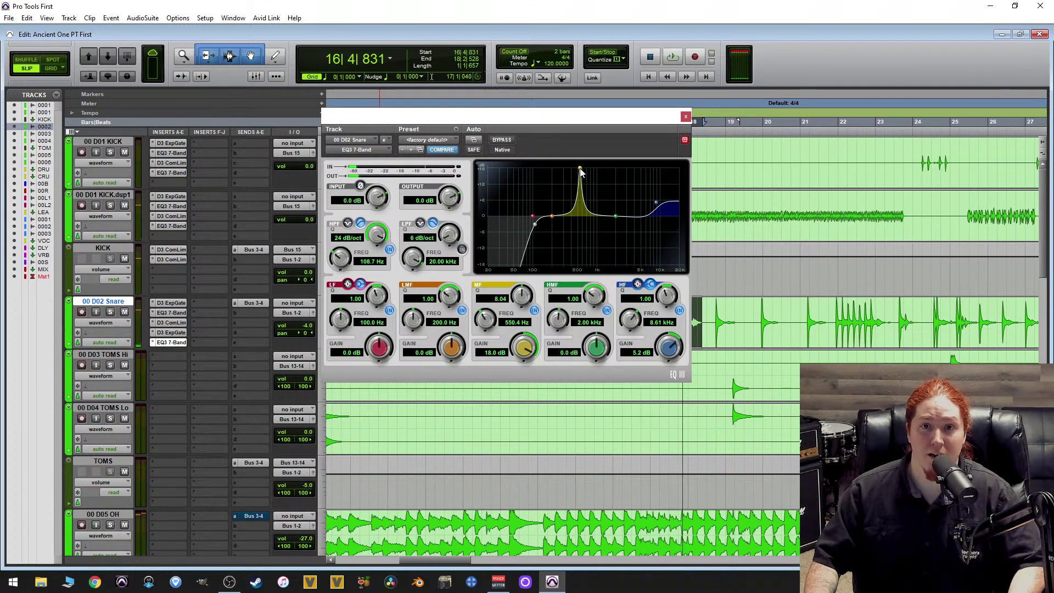
drag(581, 169, 581, 170)
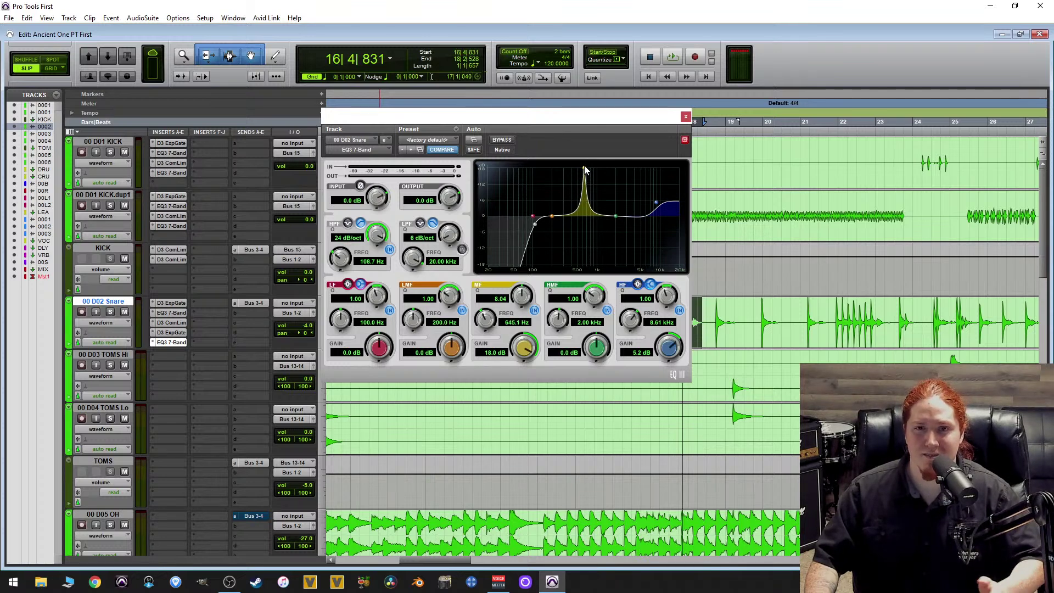
key(space)
drag(585, 170, 581, 155)
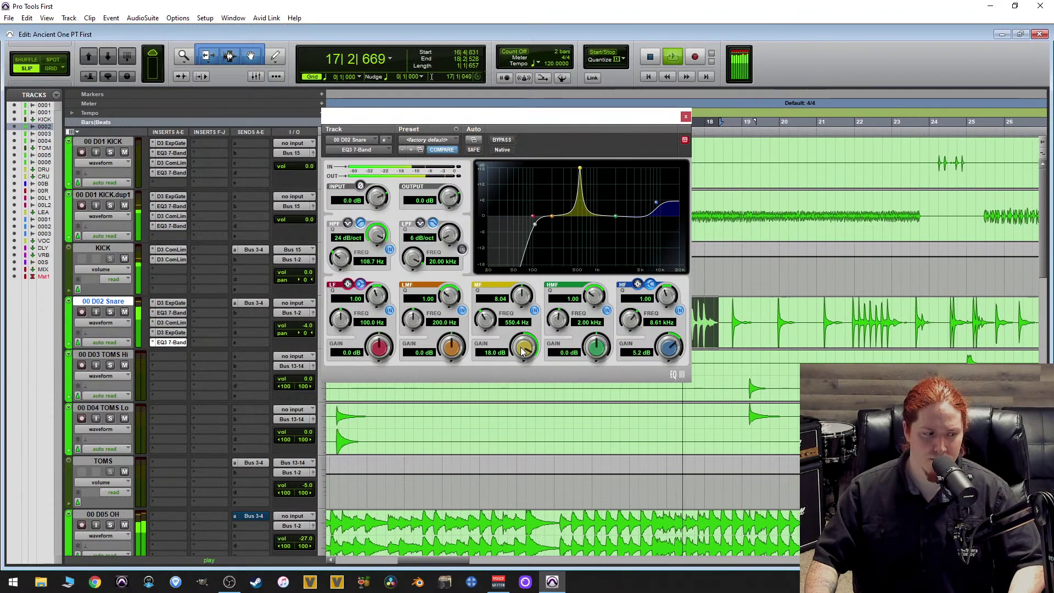
Turn the MF band into a gentle cut of -1.9 dB and widen its Q to 1.01.
drag(523, 352, 528, 469)
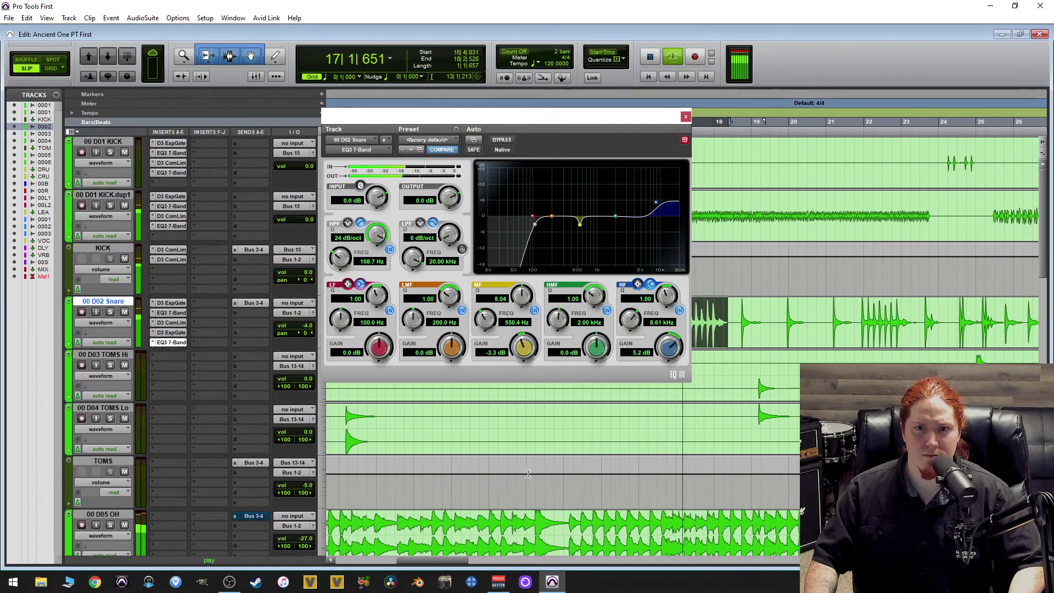
drag(518, 298, 561, 347)
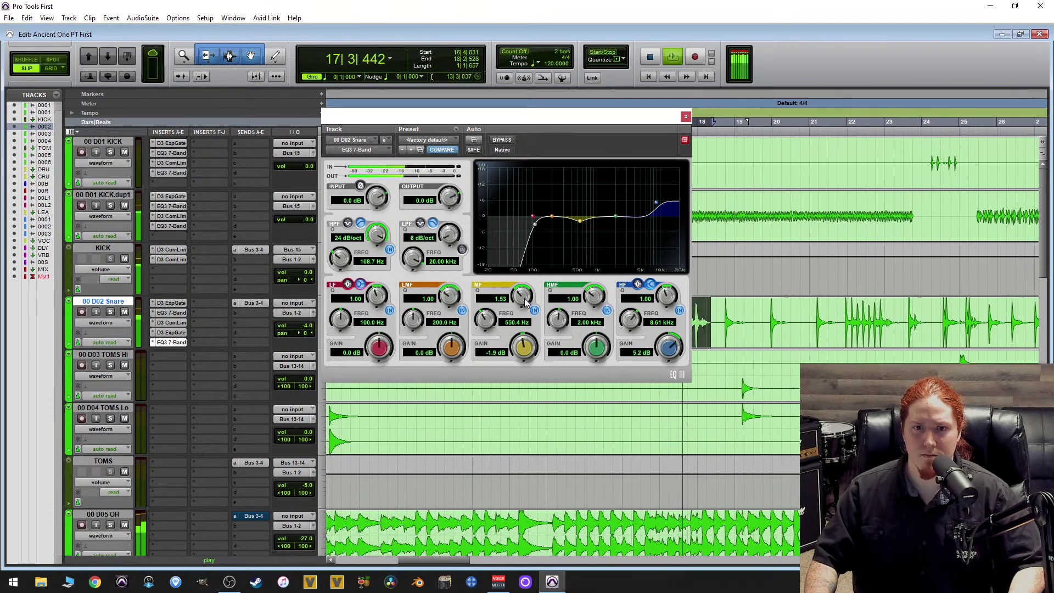
drag(518, 303, 511, 316)
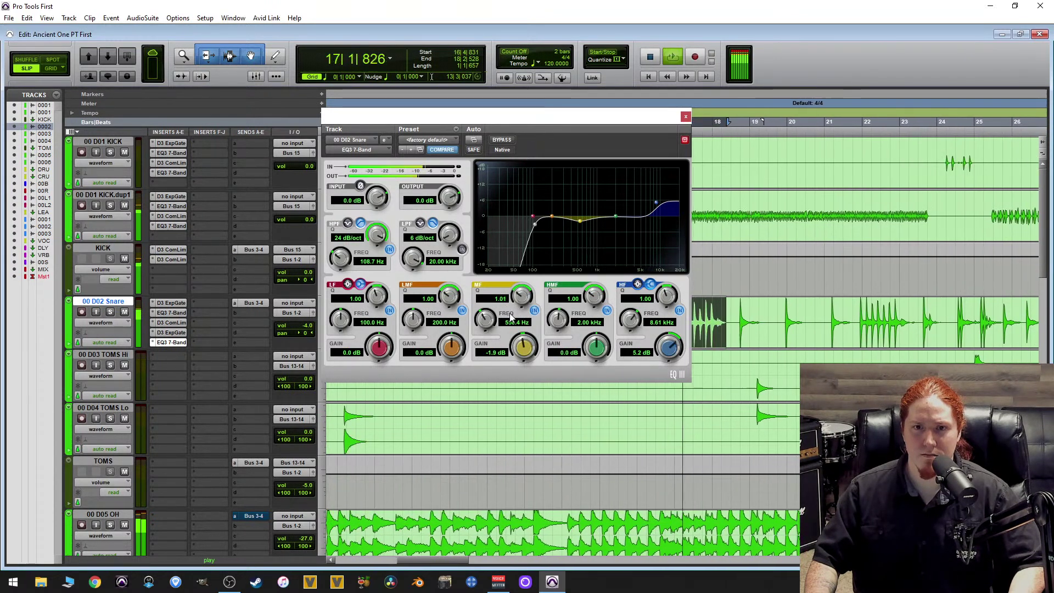
Compare the snare with the MF cut switched off and on, leaving it active, and stop playback.
click(535, 311)
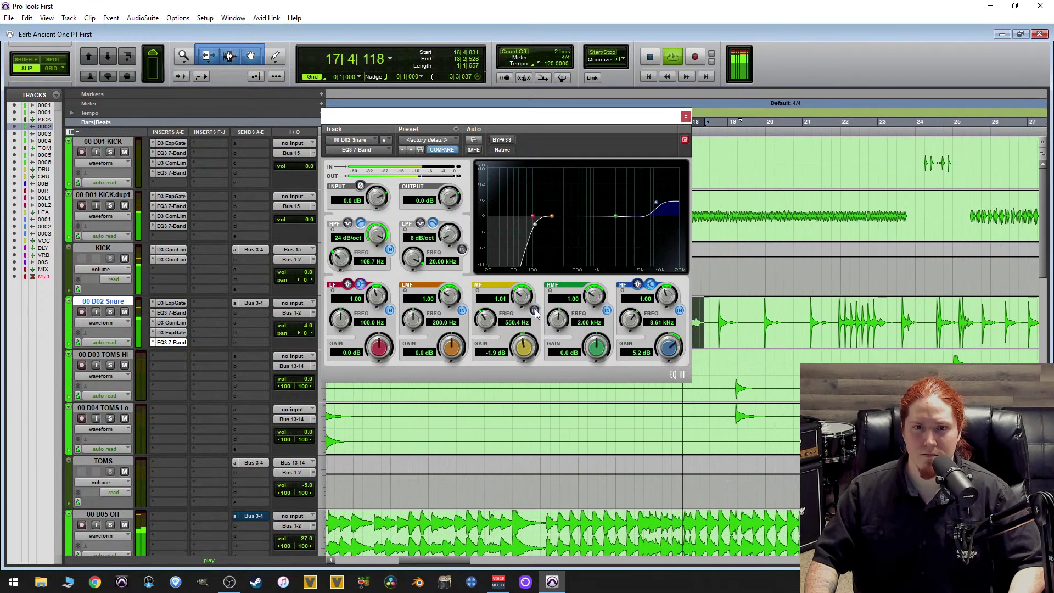
click(535, 310)
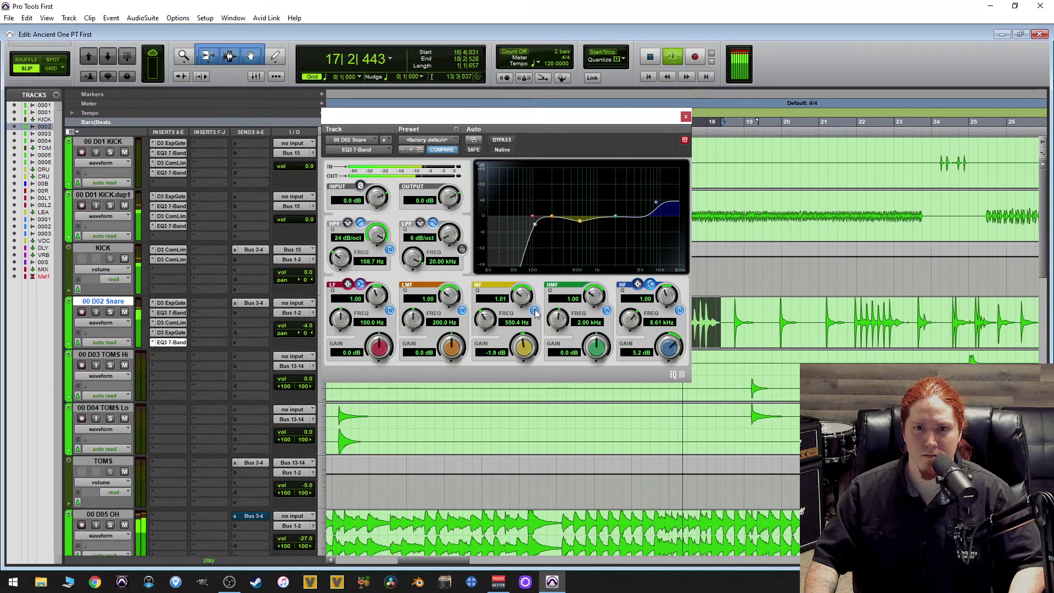
key(space)
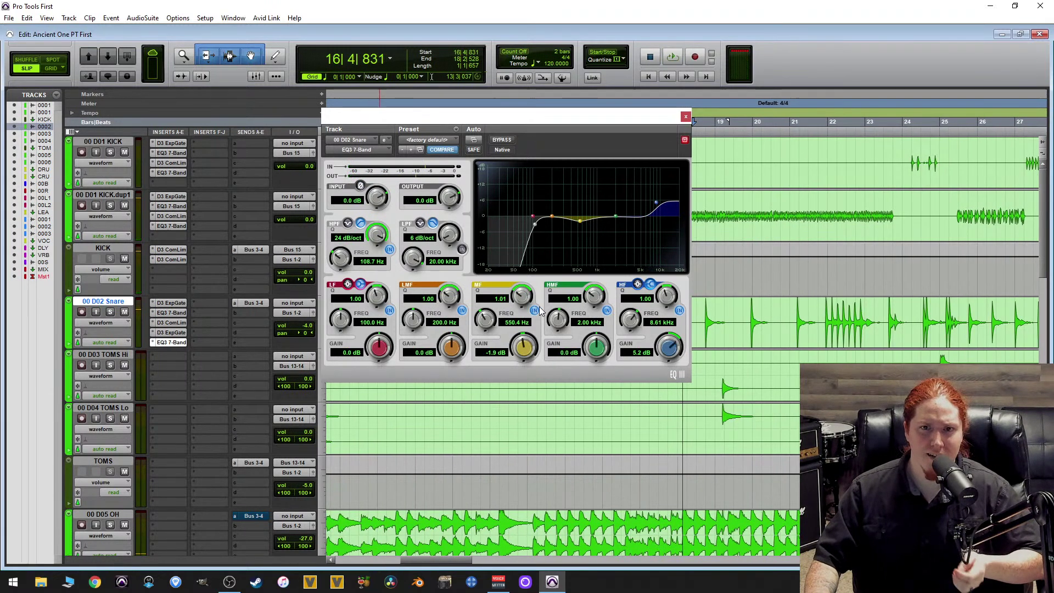
click(533, 311)
key(space)
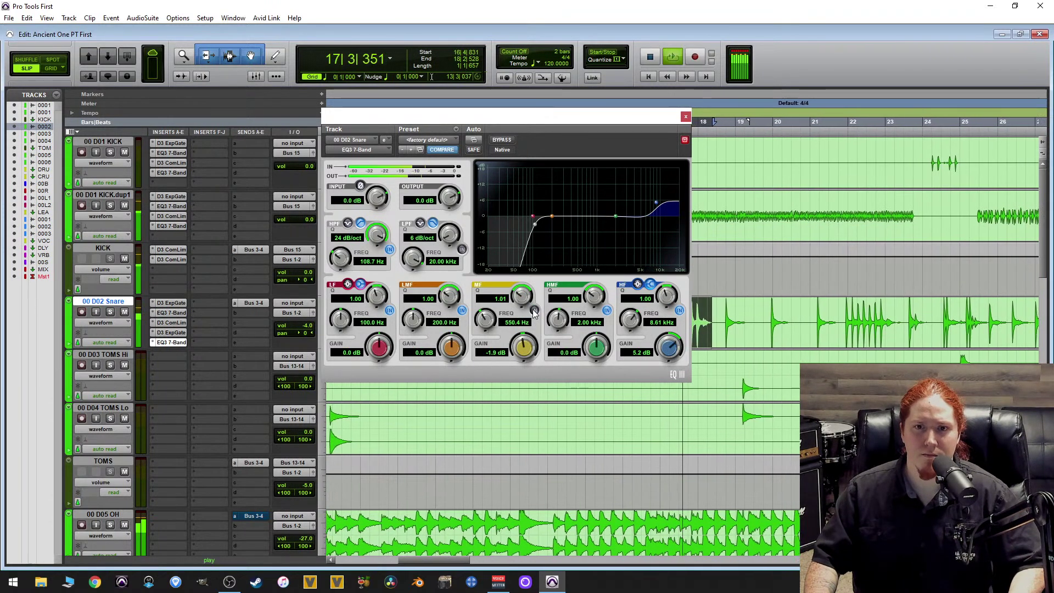
key(space)
click(533, 310)
key(space)
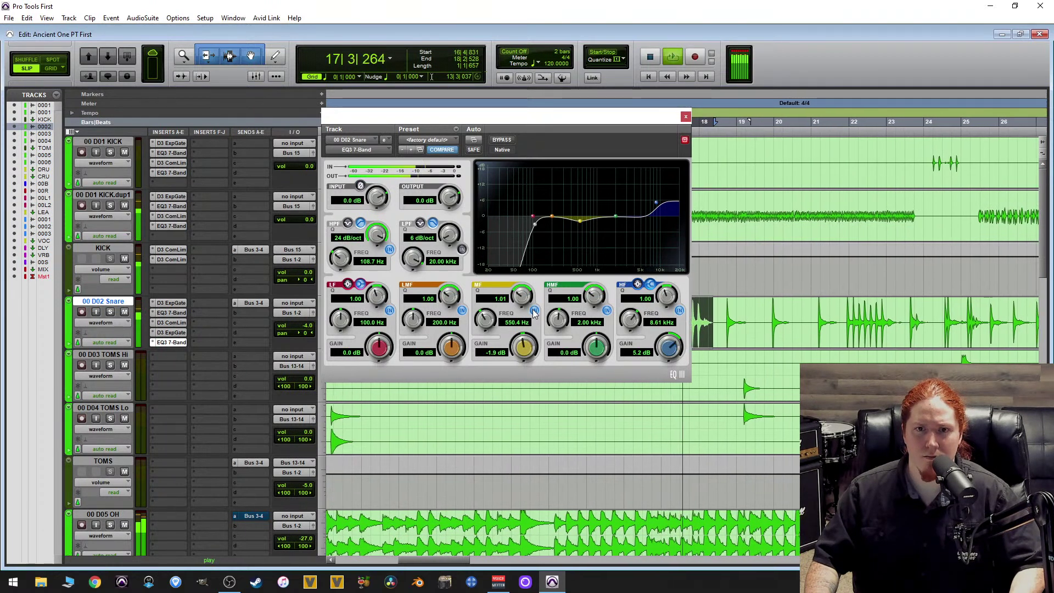
key(space)
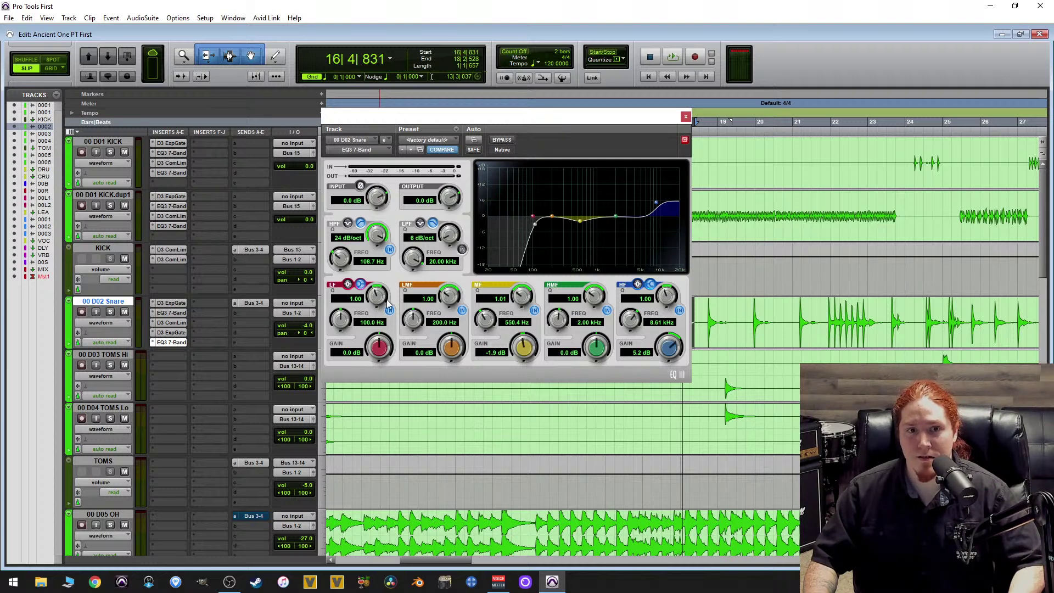
Audition the snare and raise the EQ's LF band gain to 12.0 dB at 100 Hz.
key(space)
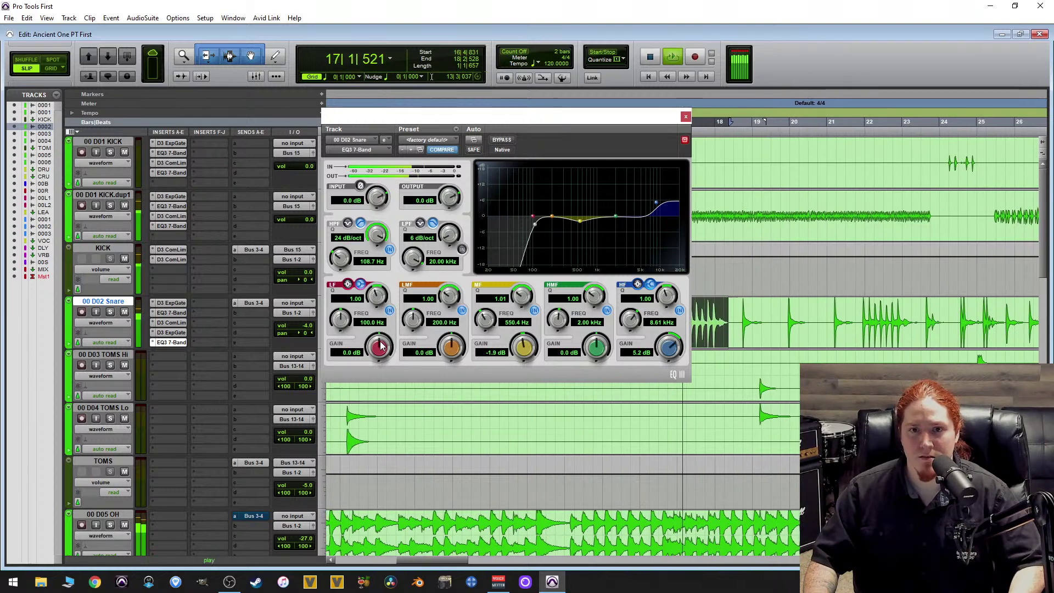
key(space)
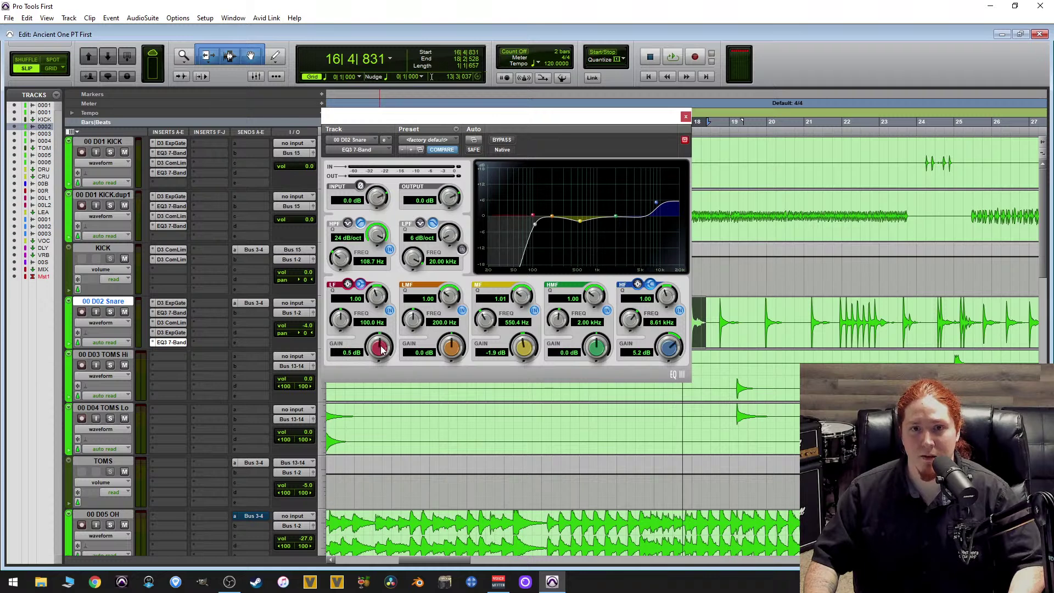
drag(384, 340, 387, 288)
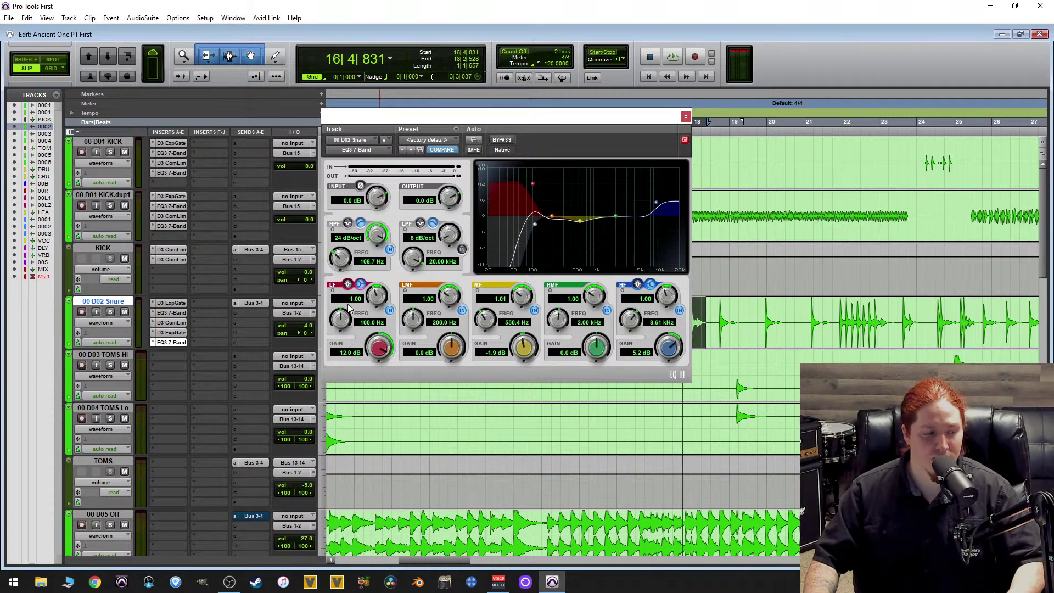
Audition the snare while moving the EQ's LF band to 203.0 Hz and lowering its gain to 6.1 dB.
key(space)
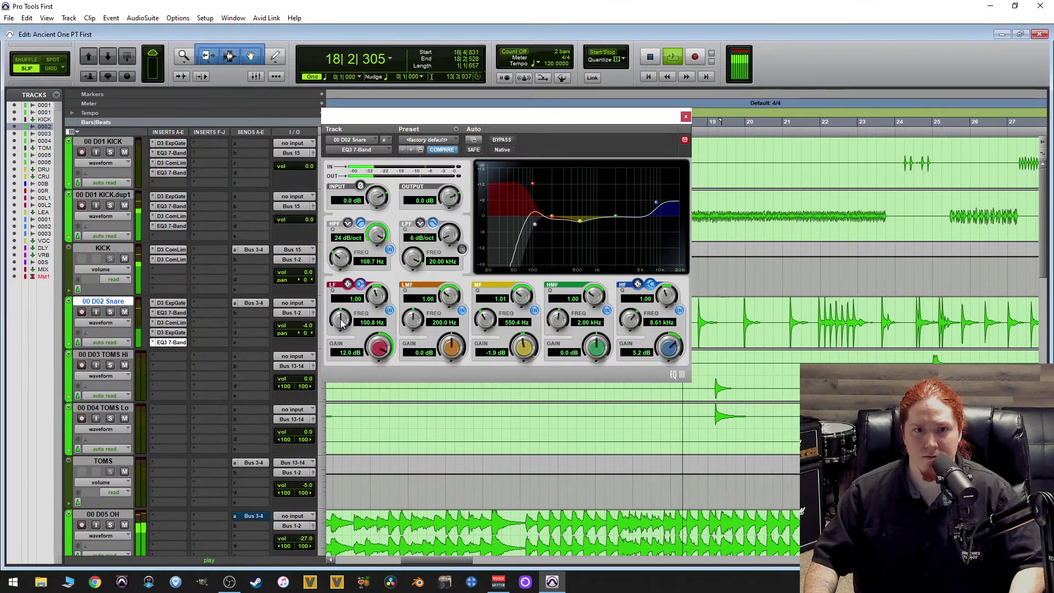
drag(341, 322, 326, 337)
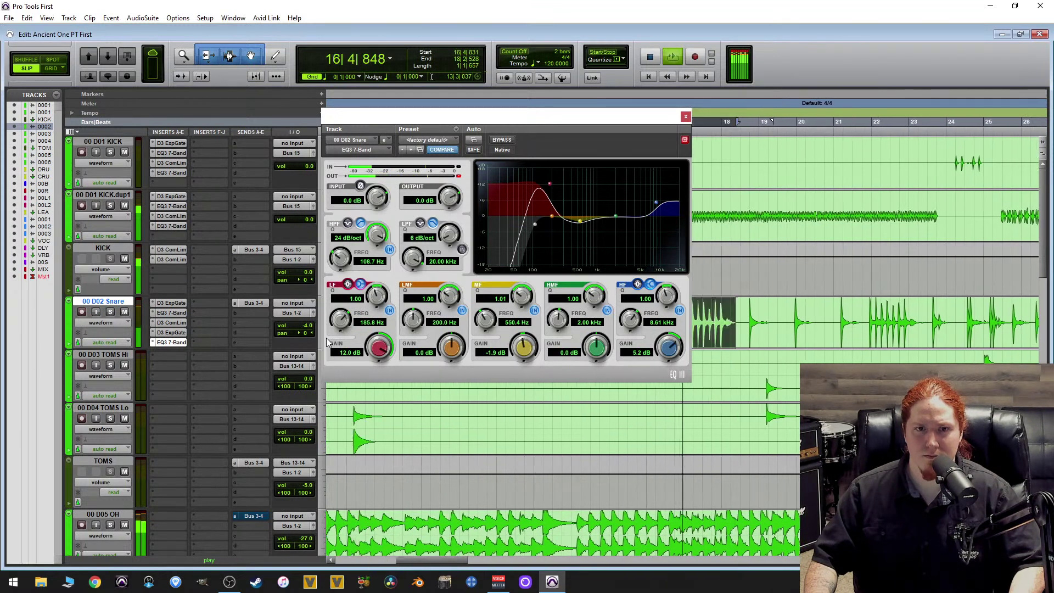
drag(326, 338, 330, 368)
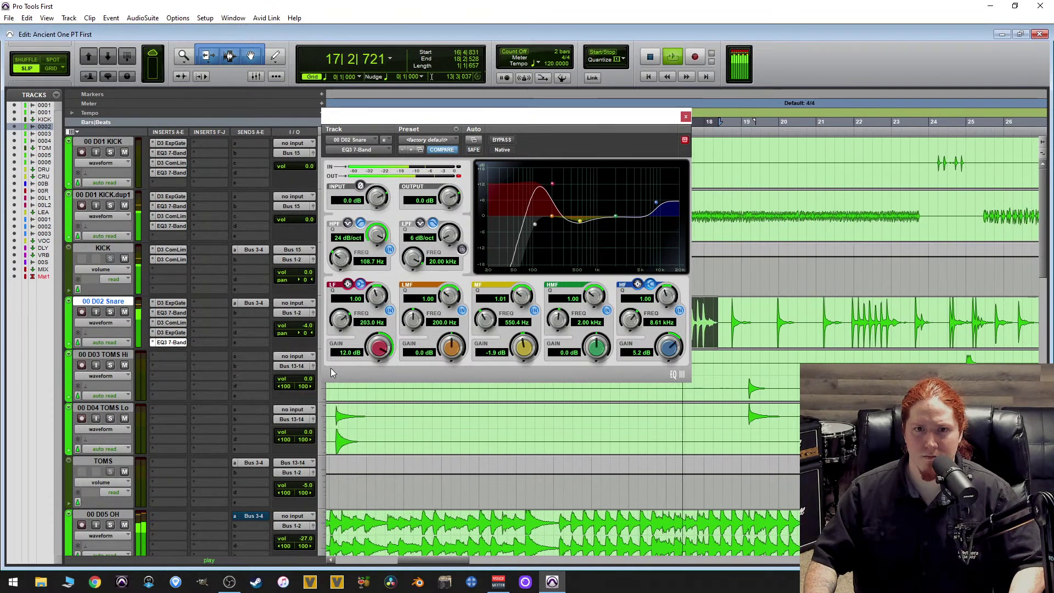
drag(387, 345, 377, 417)
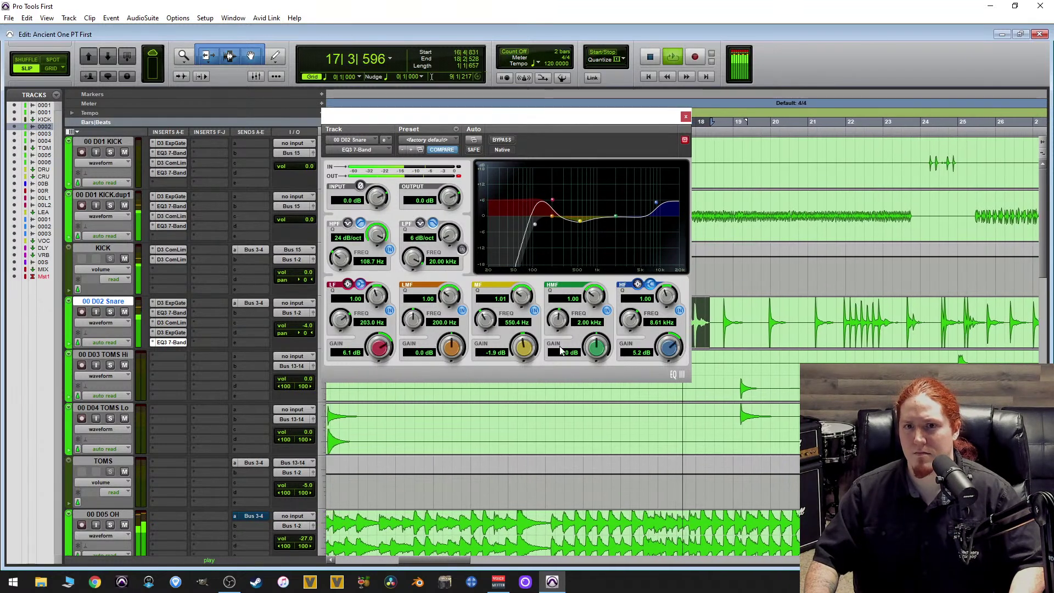
key(space)
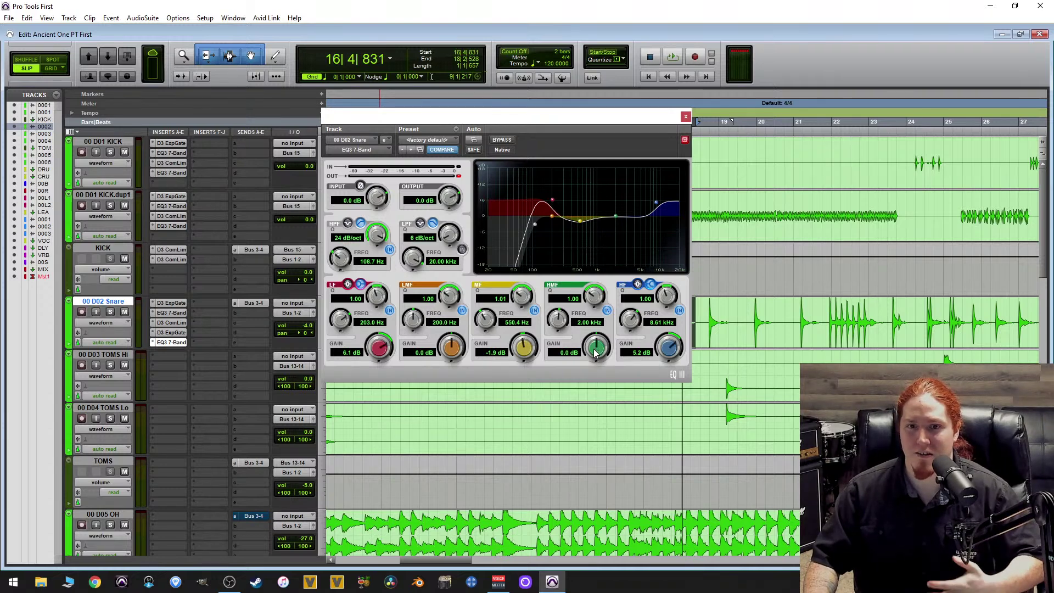
Raise the HMF band to a 10.3 dB boost at 1.64 kHz and narrow its Q to 2.29 during playback.
drag(597, 352, 608, 190)
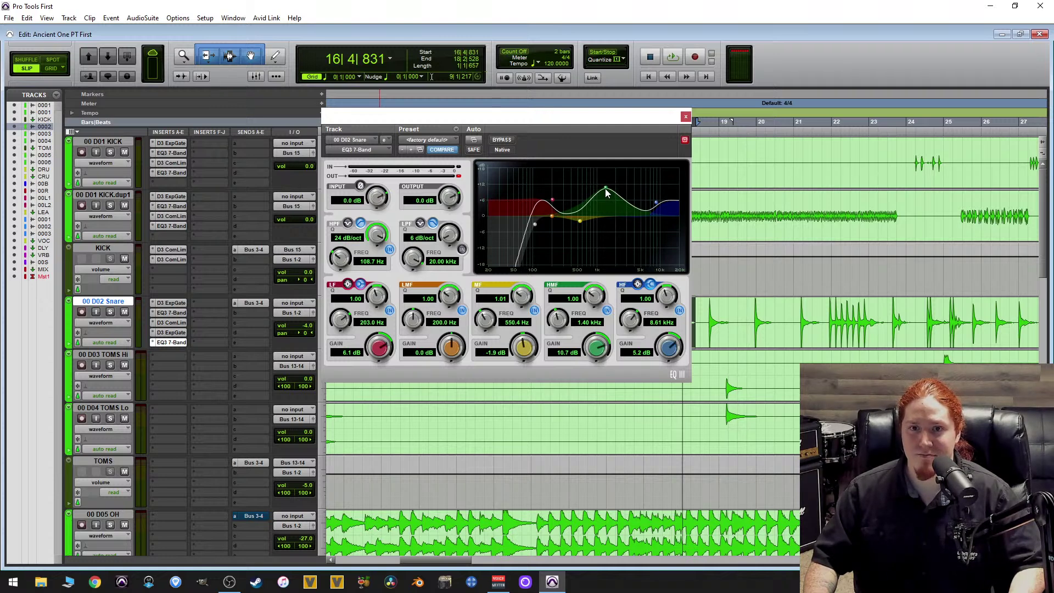
mouse_move(606, 192)
mouse_down()
mouse_move(636, 190)
mouse_move(602, 186)
mouse_move(611, 190)
mouse_up()
key(space)
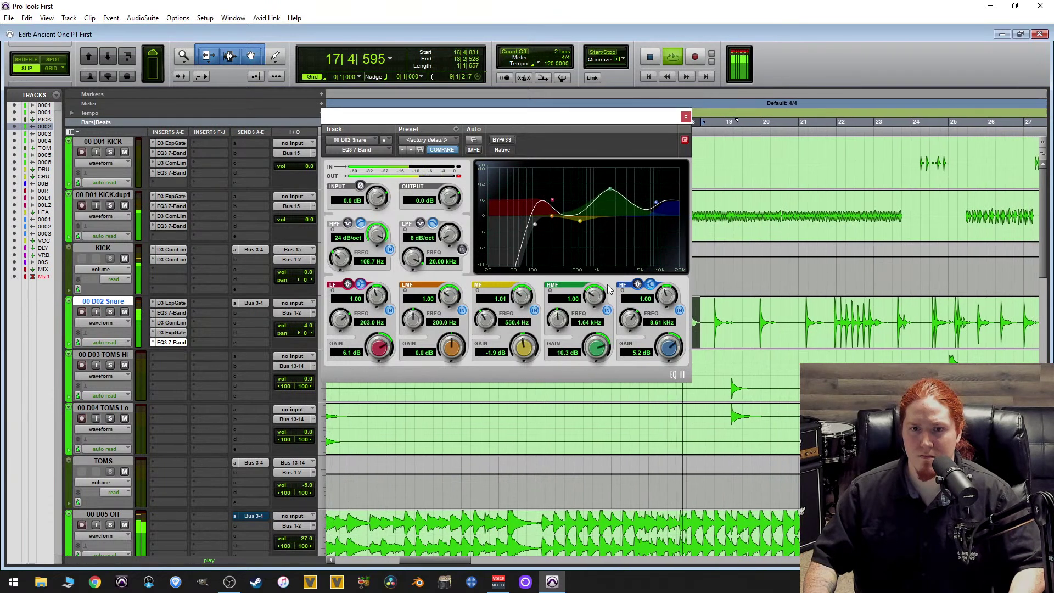
drag(594, 297, 604, 280)
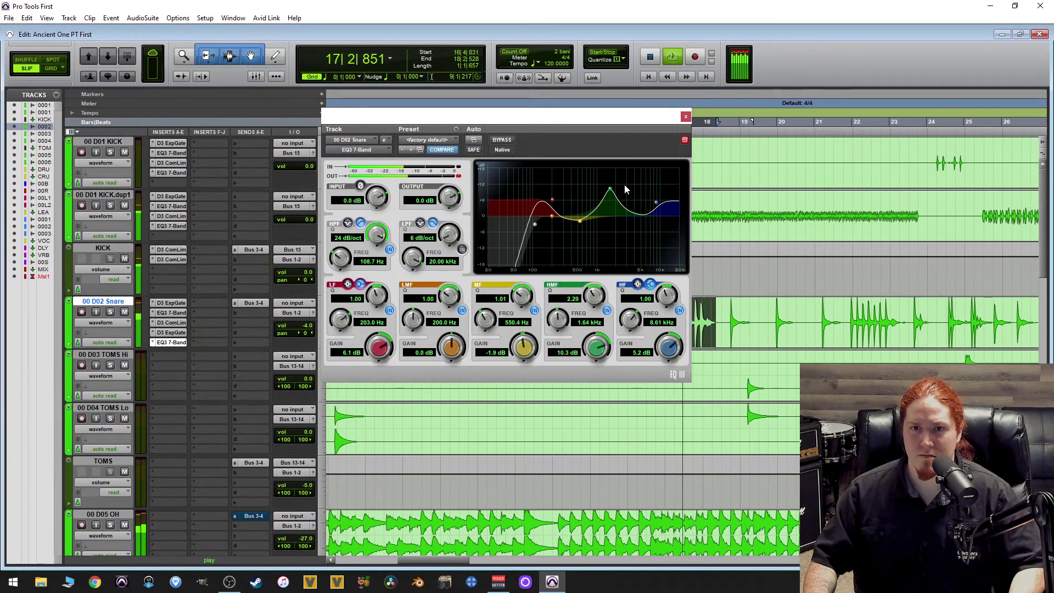
Sweep the HMF boost through the upper mids of the snare, settling on 2.64 kHz at 9.7 dB.
drag(611, 190, 629, 192)
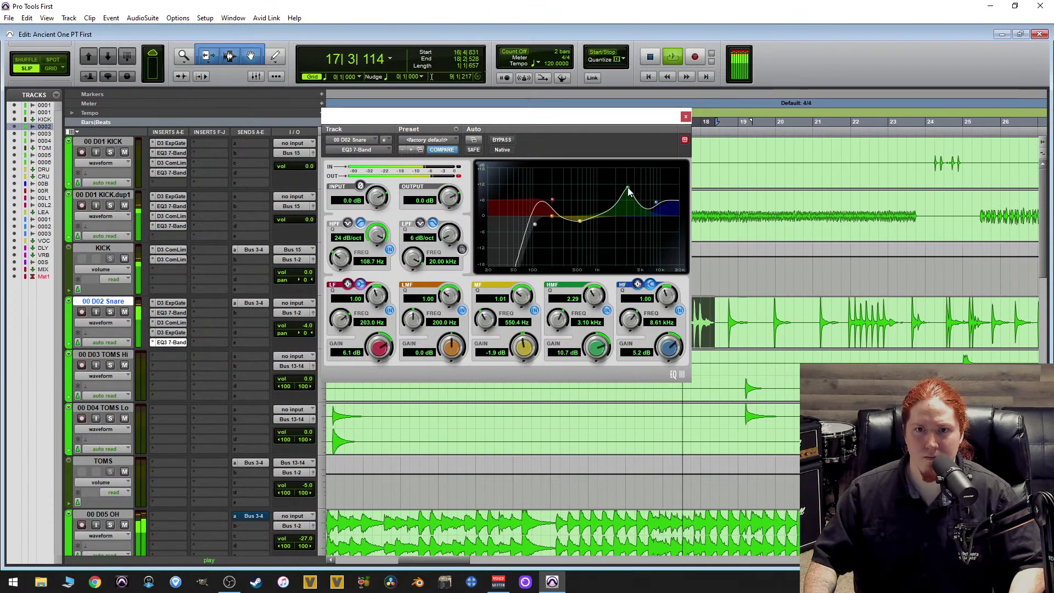
drag(629, 191, 630, 192)
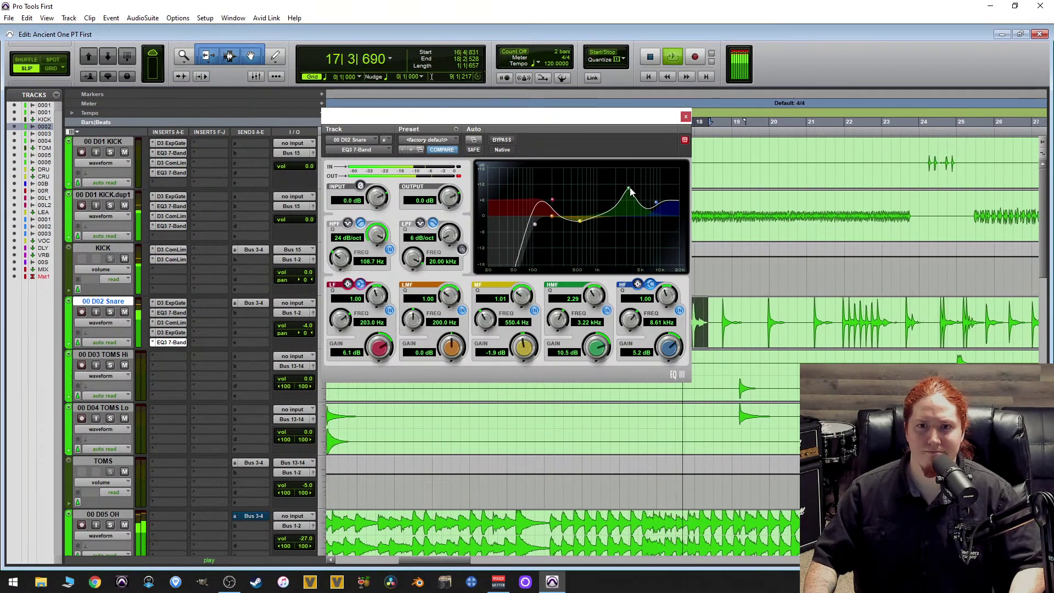
mouse_move(630, 192)
mouse_down()
mouse_move(616, 190)
mouse_move(624, 194)
mouse_up()
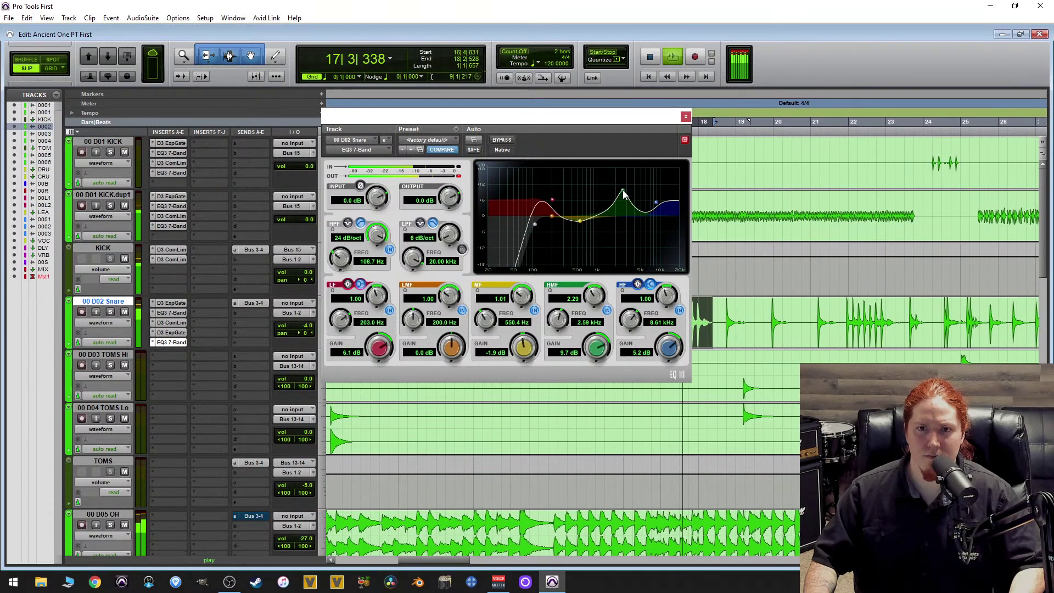
drag(622, 190, 621, 190)
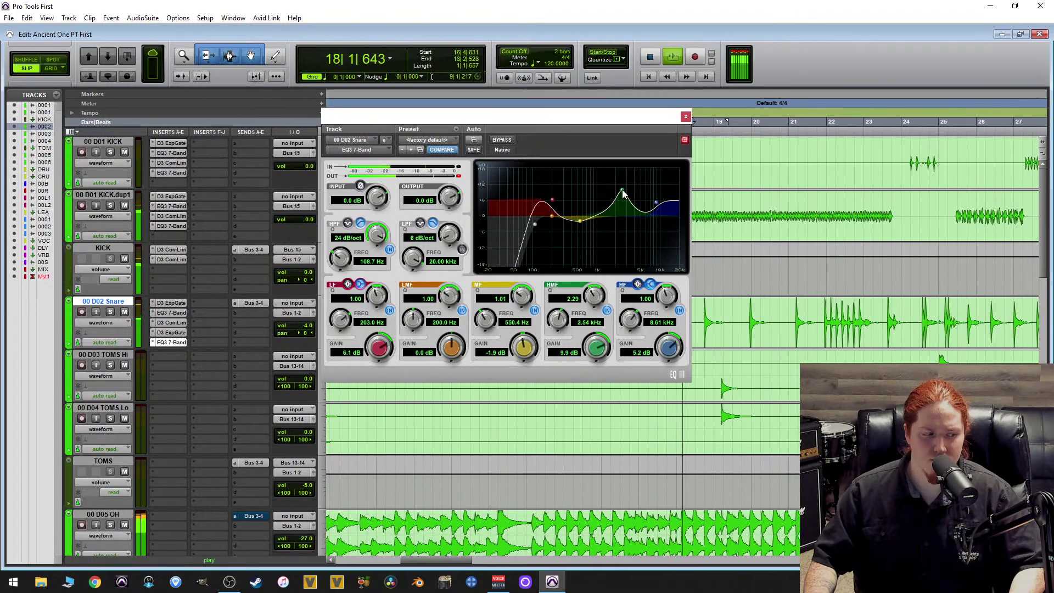
drag(621, 190, 623, 190)
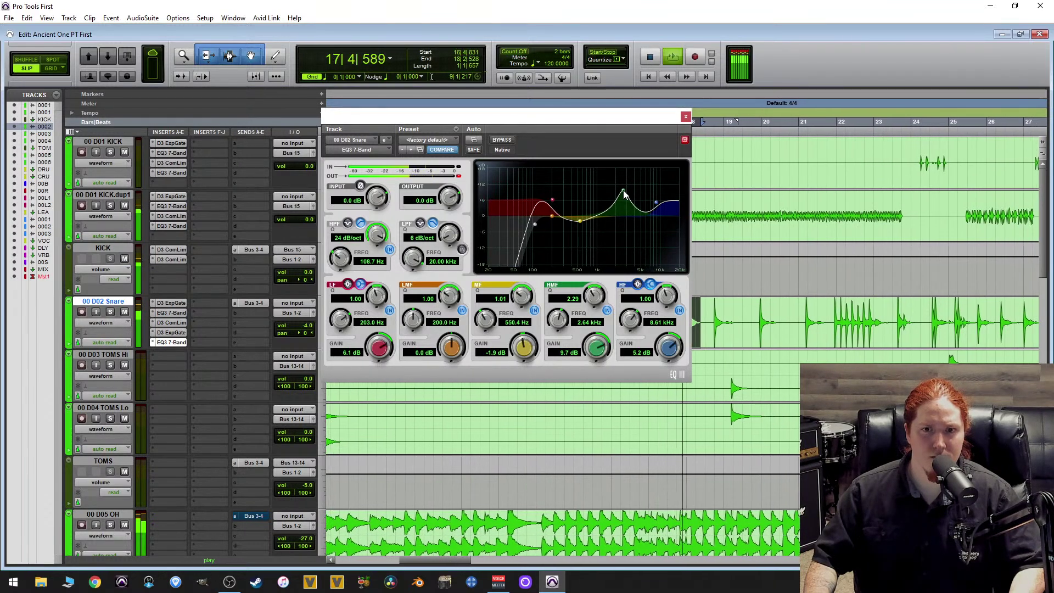
Widen the HMF band's Q to 0.60, reduce its gain to 3.2 dB, and check the result before stopping playback.
drag(597, 298, 595, 451)
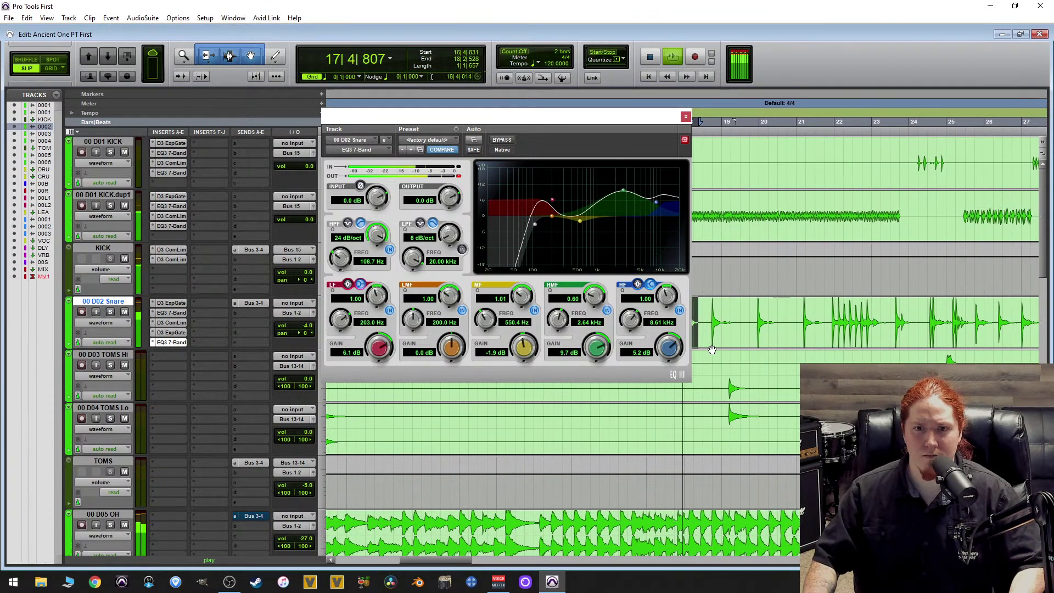
drag(597, 348, 632, 415)
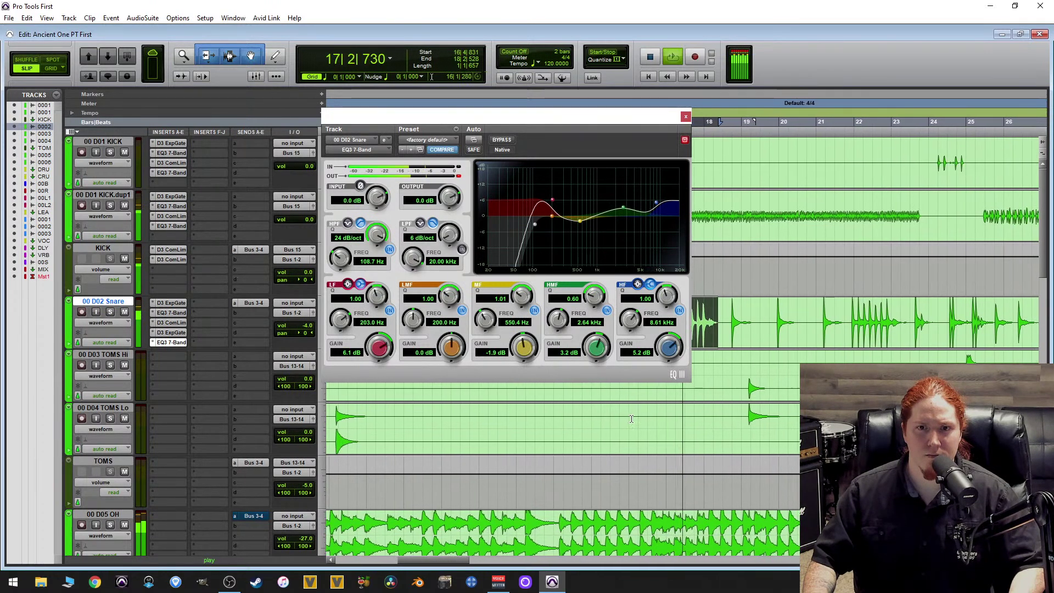
click(607, 311)
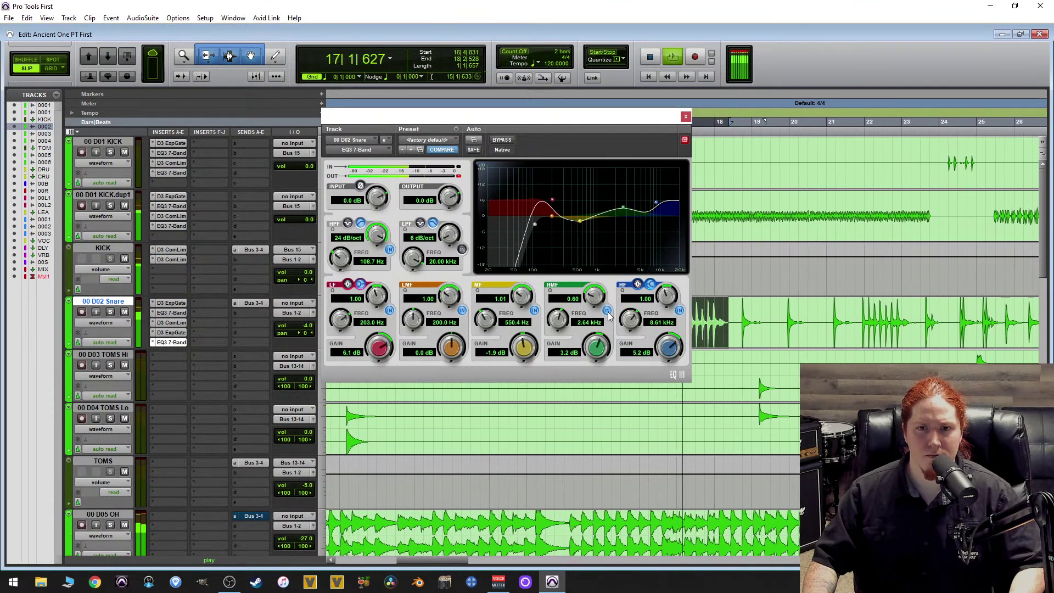
key(space)
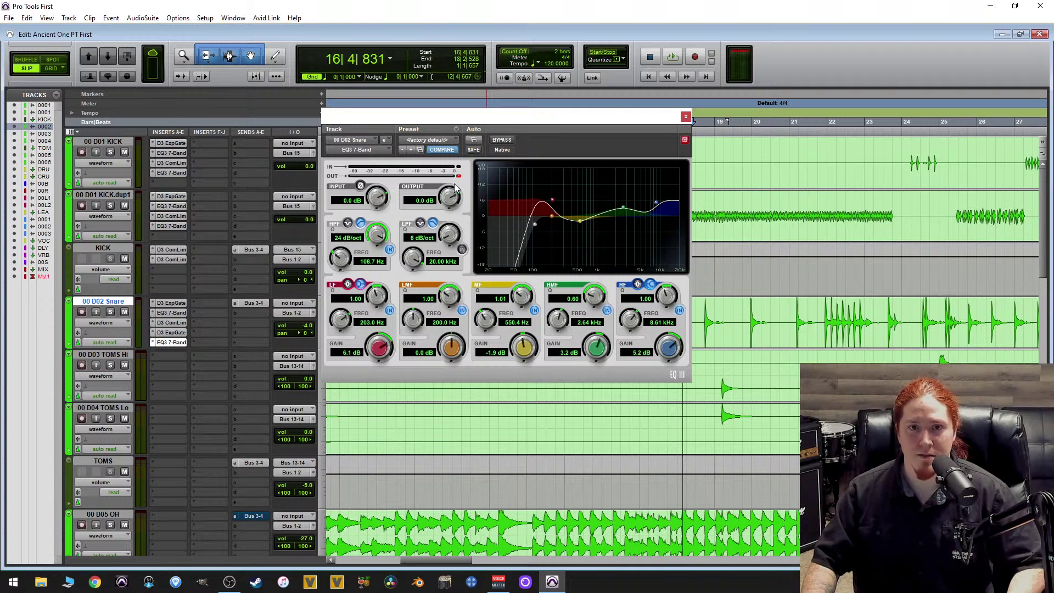
Compare the snare with the second EQ bypassed and active, leave it active, and close the plug-in.
click(510, 141)
key(space)
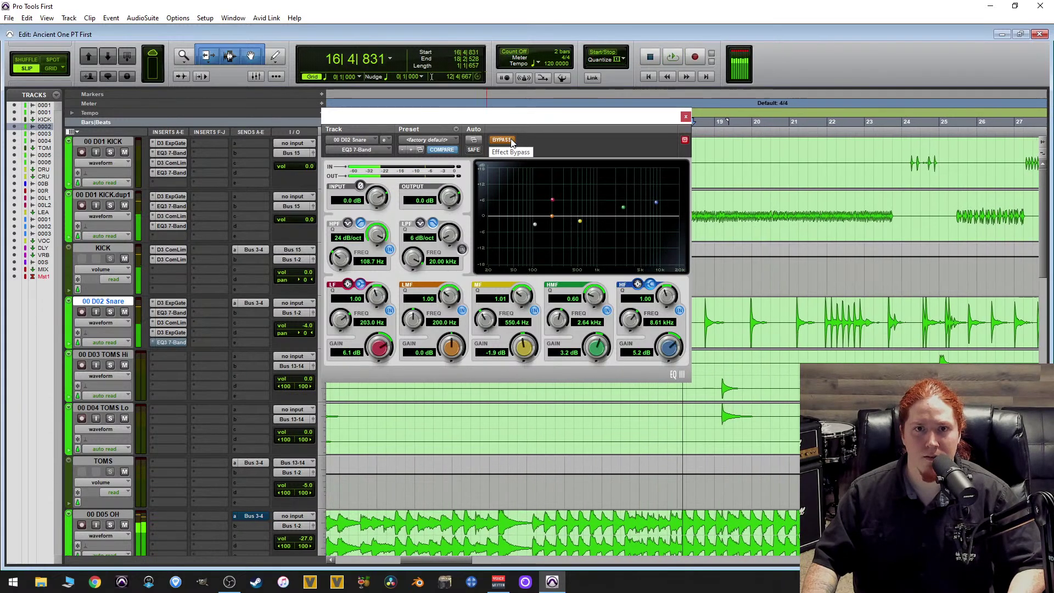
click(511, 141)
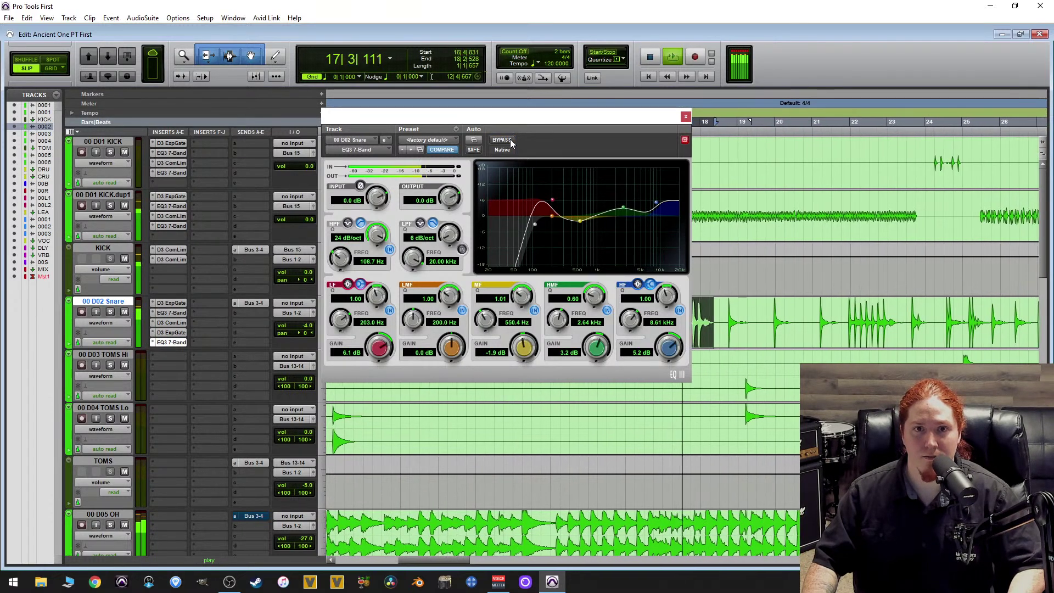
click(511, 141)
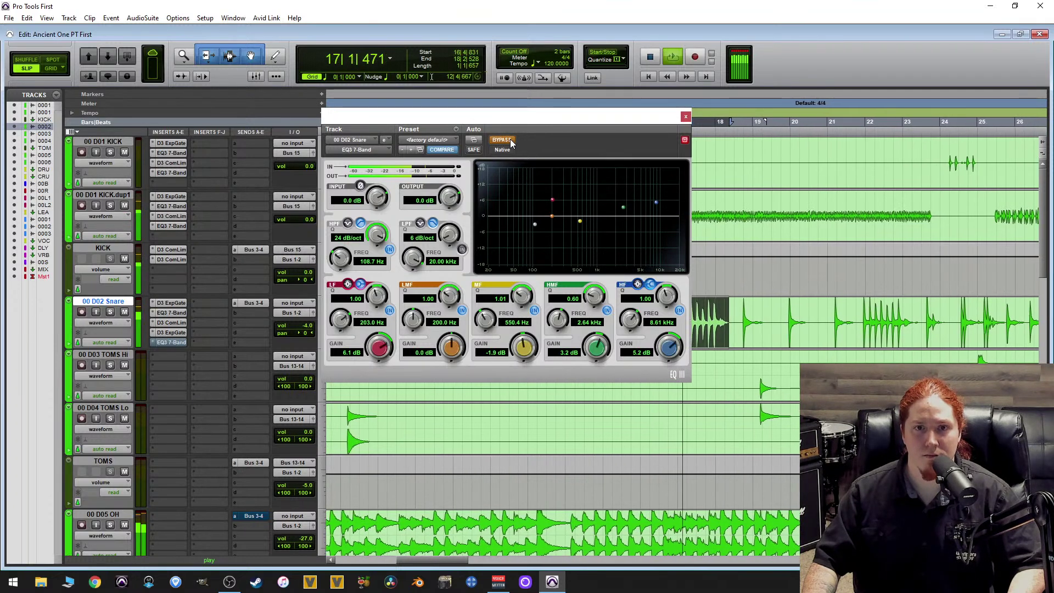
click(511, 141)
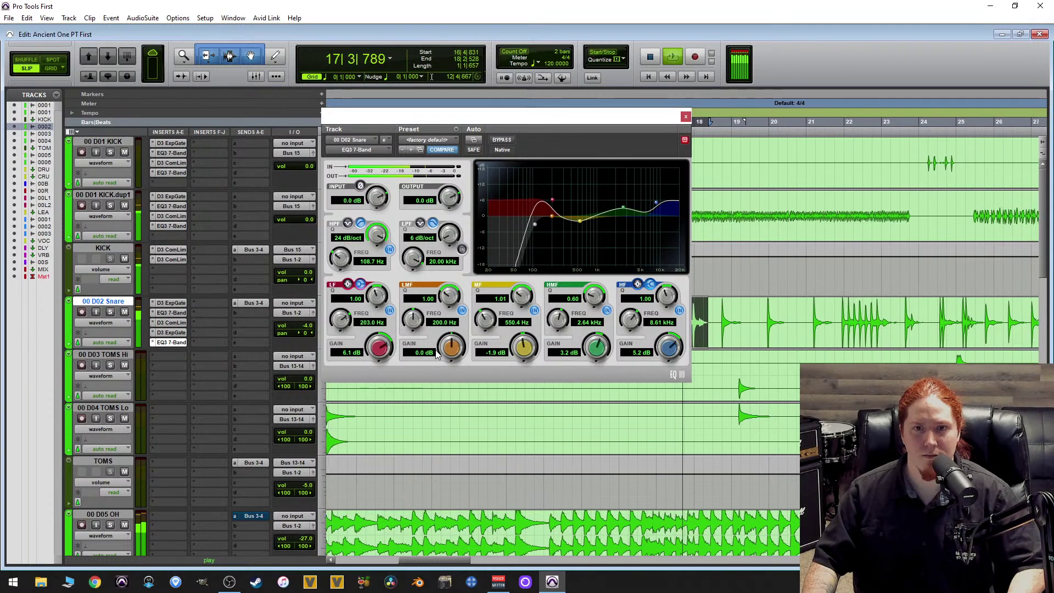
click(685, 116)
key(space)
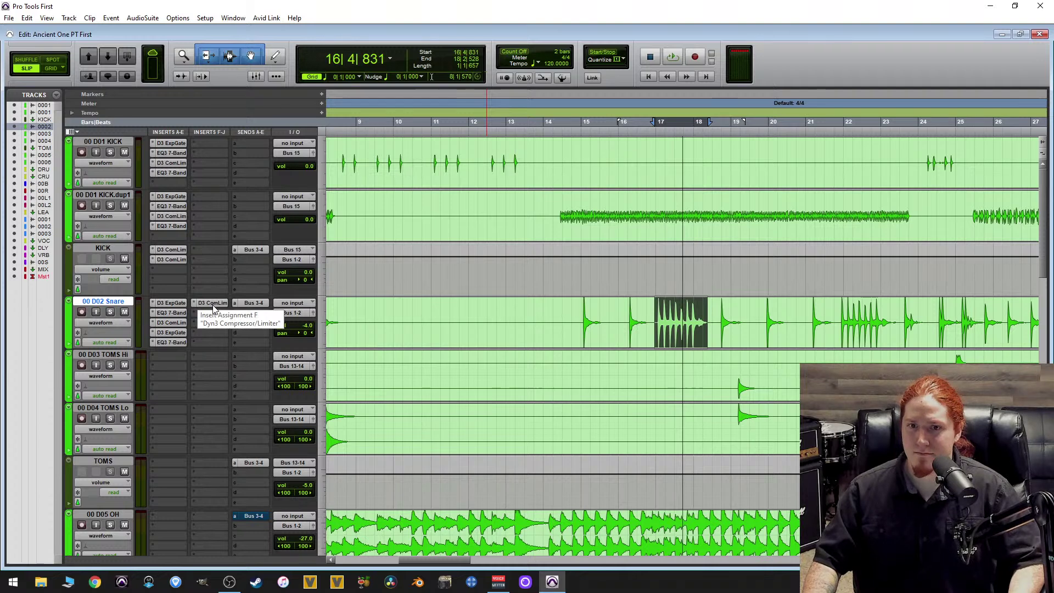
Open the snare's compressor after the second EQ and set a 4.8:1 ratio and -32.4 dB threshold during playback.
click(212, 304)
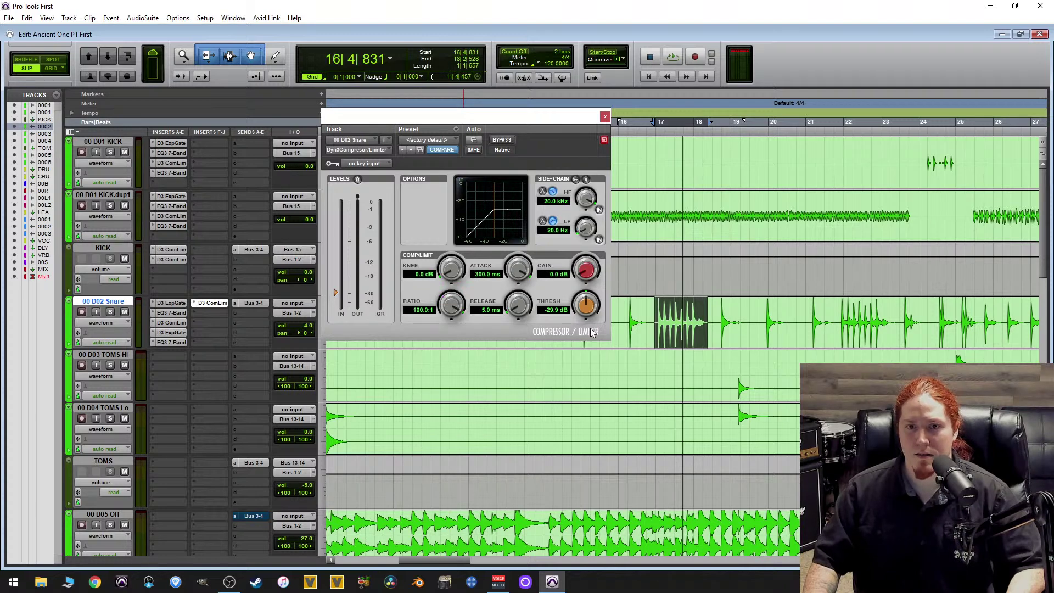
key(space)
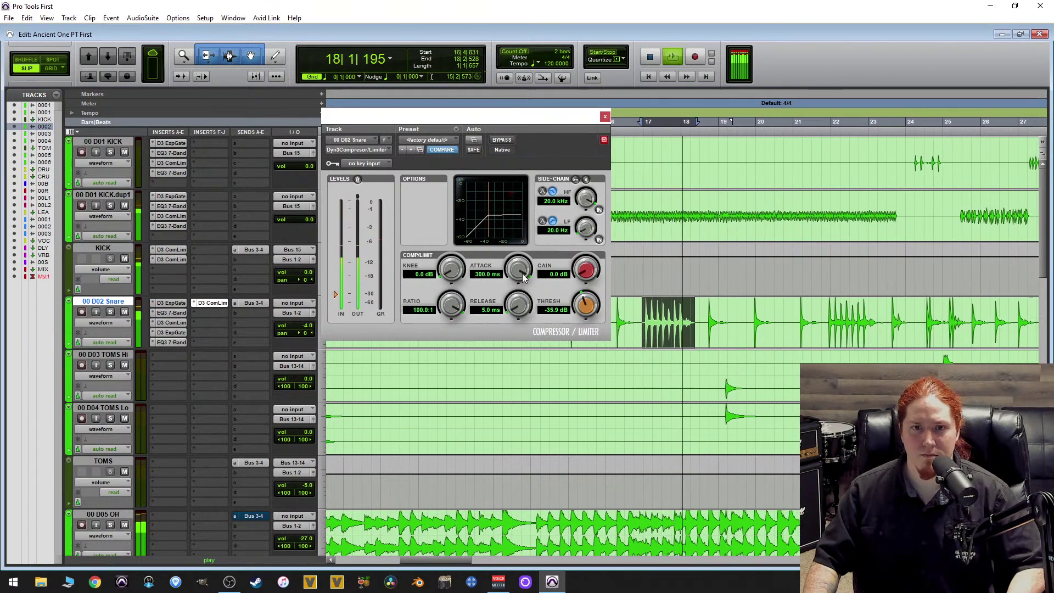
drag(453, 309, 417, 473)
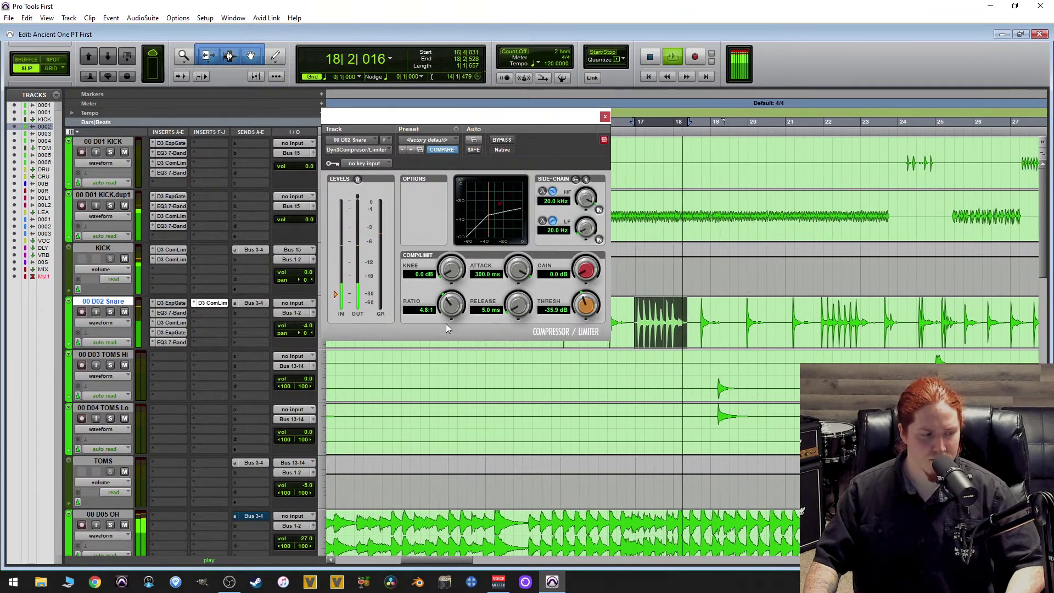
drag(586, 304, 580, 372)
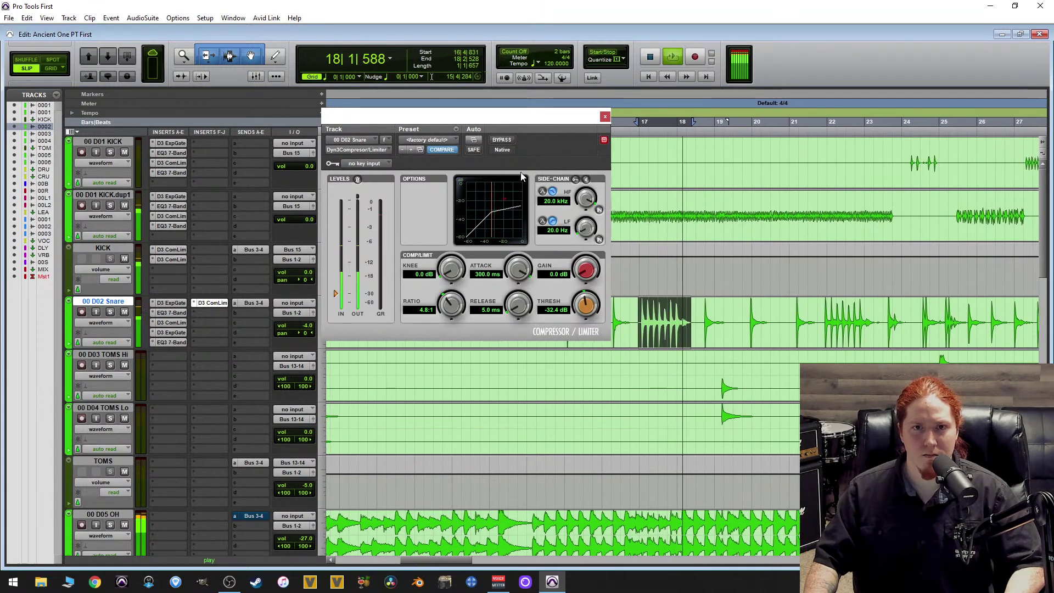
Compare the snare with the compressor bypassed and active, raising its makeup gain to 0.9 dB.
click(503, 140)
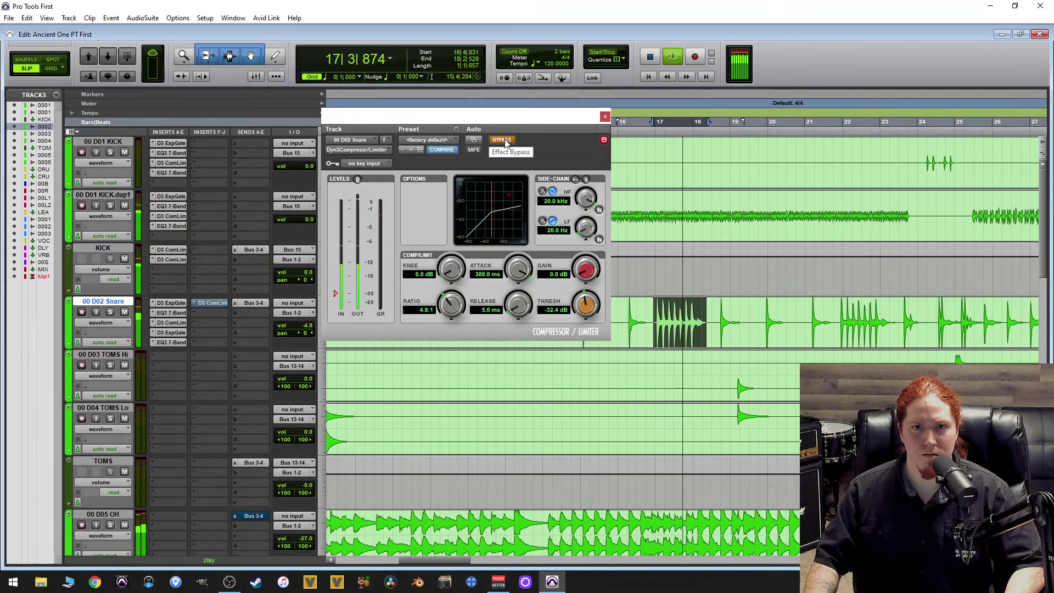
click(502, 140)
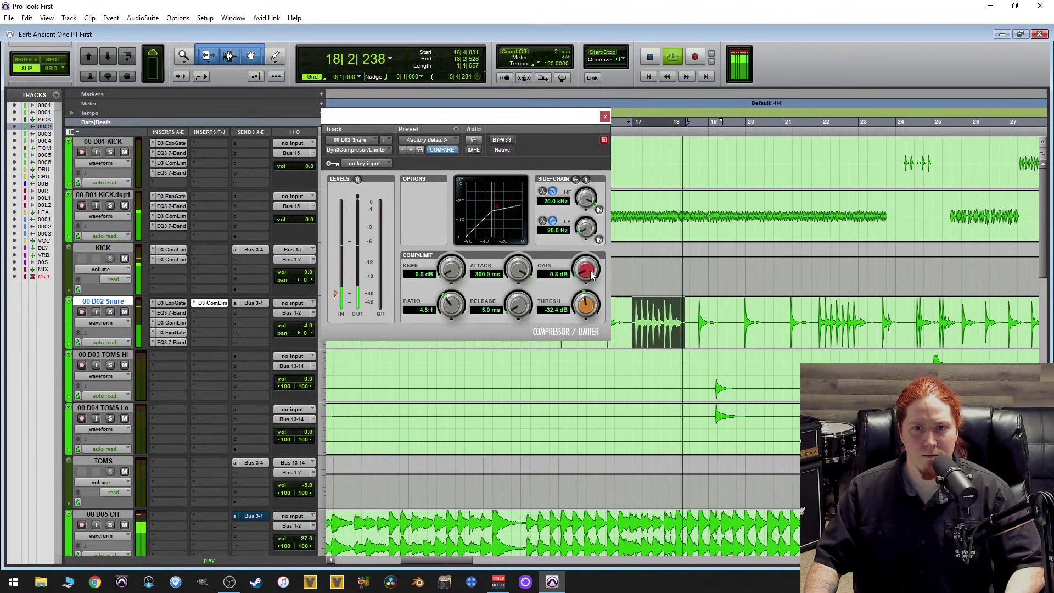
click(500, 140)
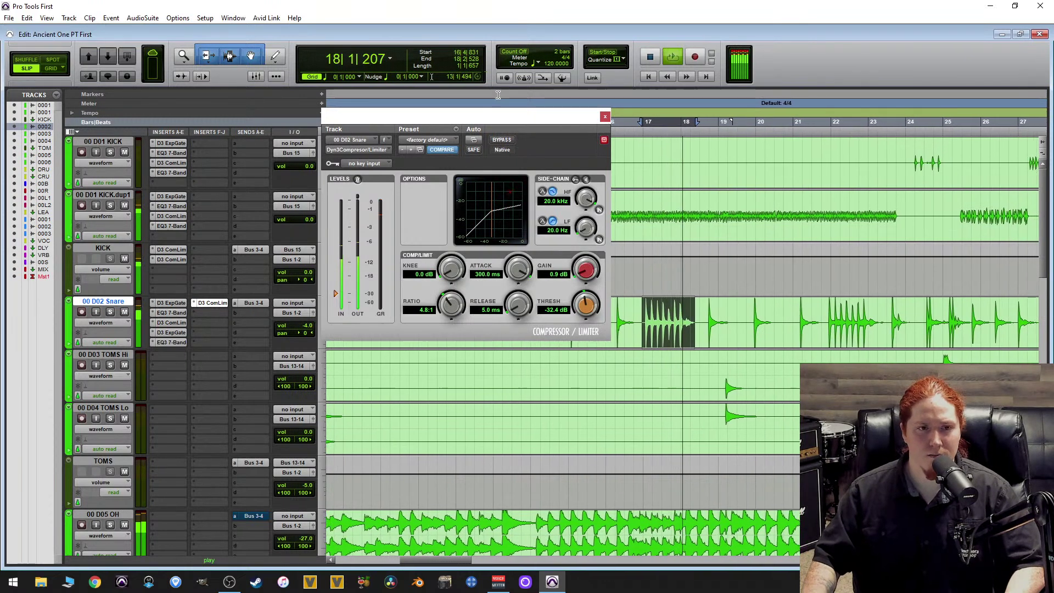
key(space)
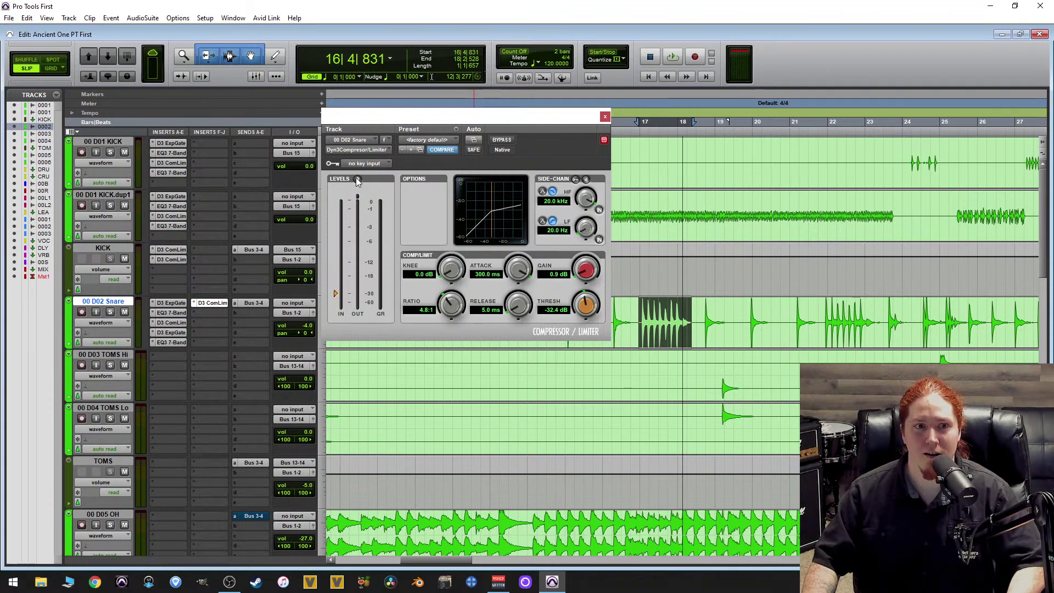
Invert the phase in the snare's compressor and audition it briefly.
key(space)
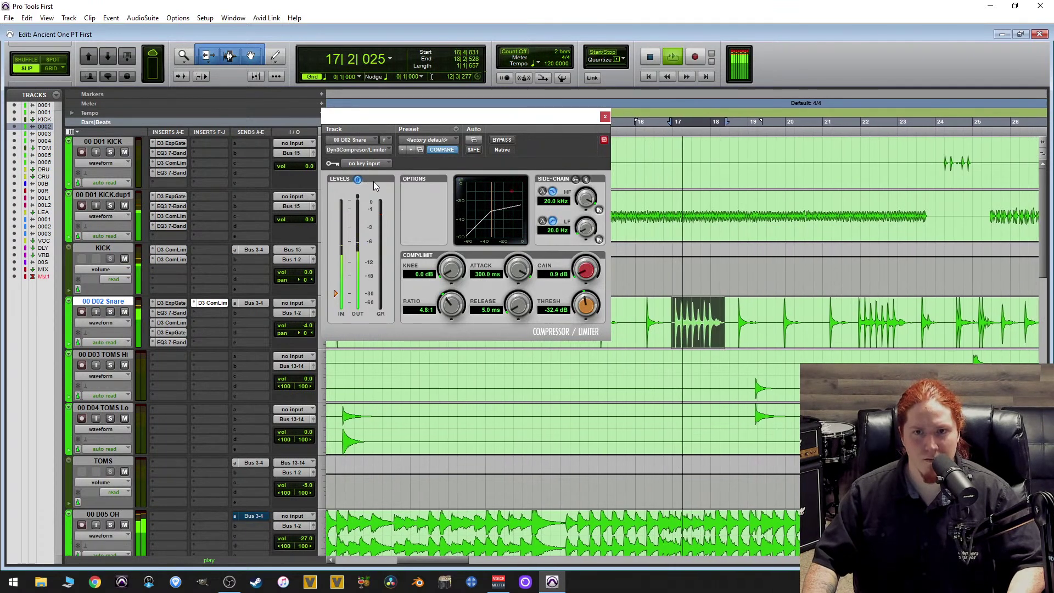
key(space)
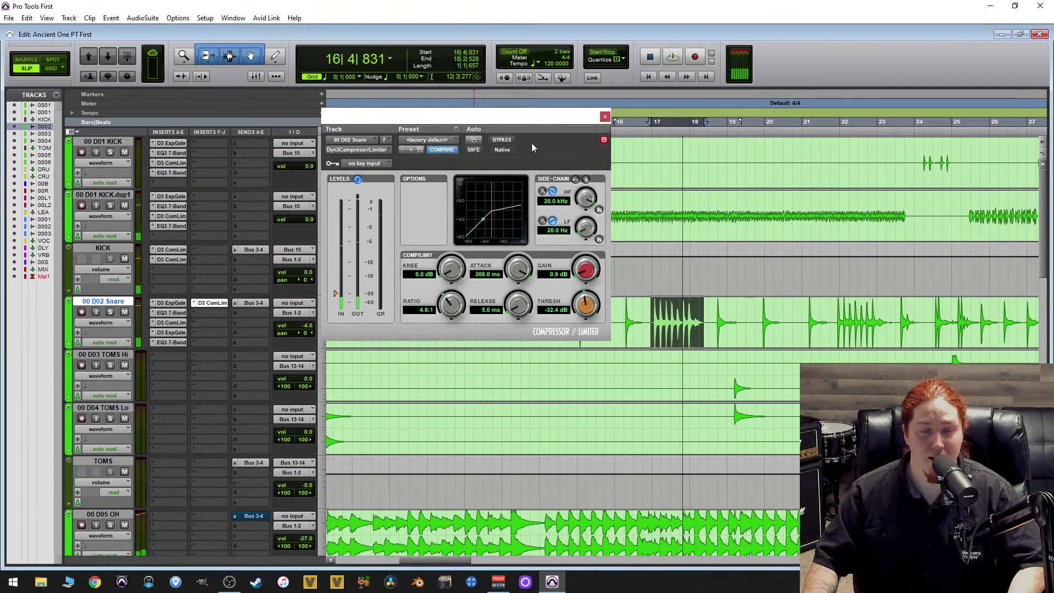
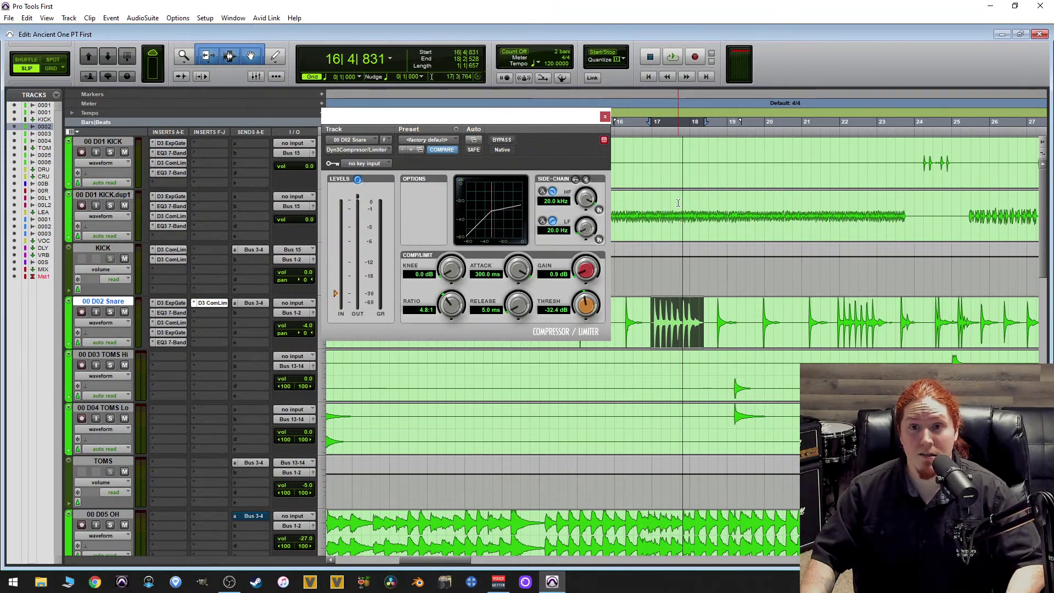
Place the edit cursor in the duplicate kick track shortly before bar 17.
click(671, 209)
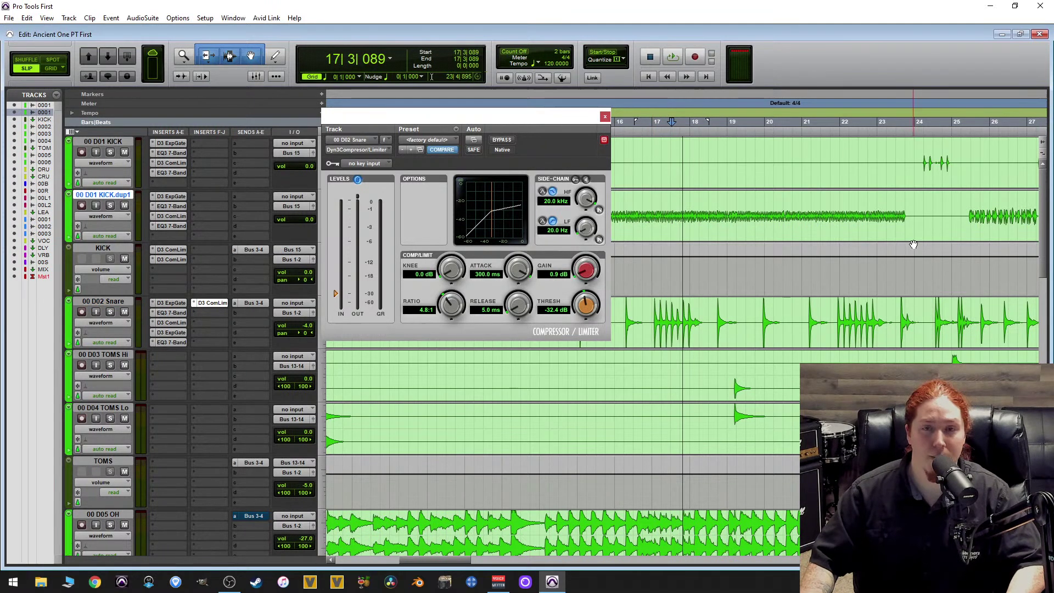
click(645, 212)
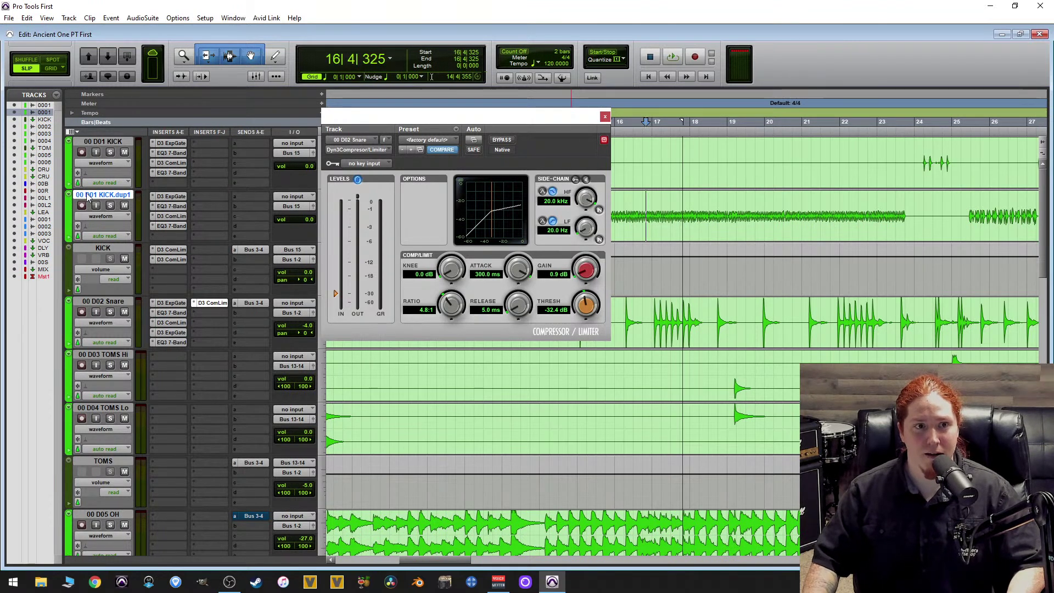
Solo both kick tracks and the snare track and audition them together briefly.
click(112, 205)
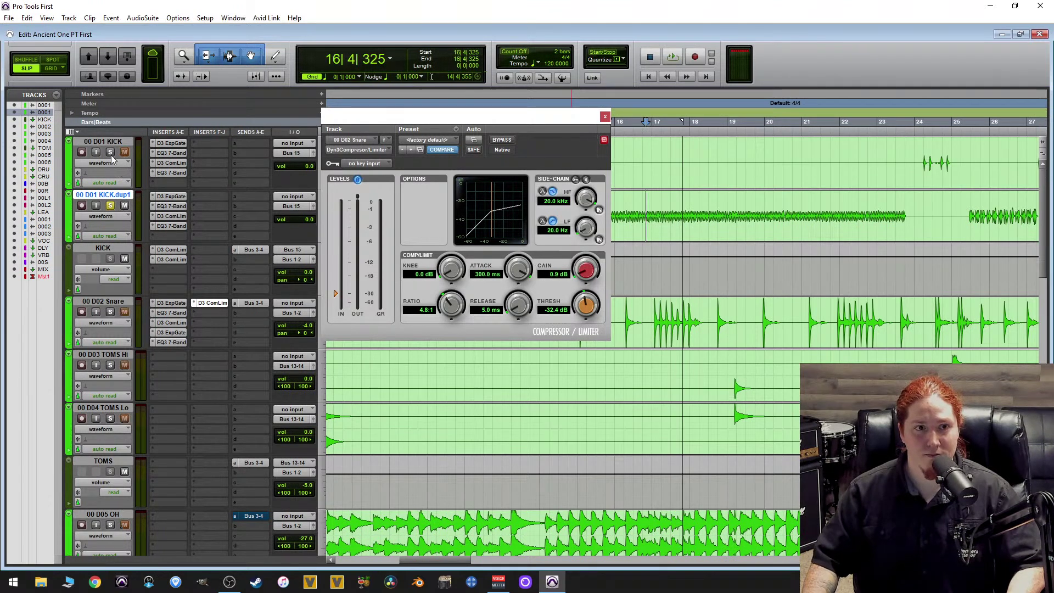
click(111, 312)
key(space)
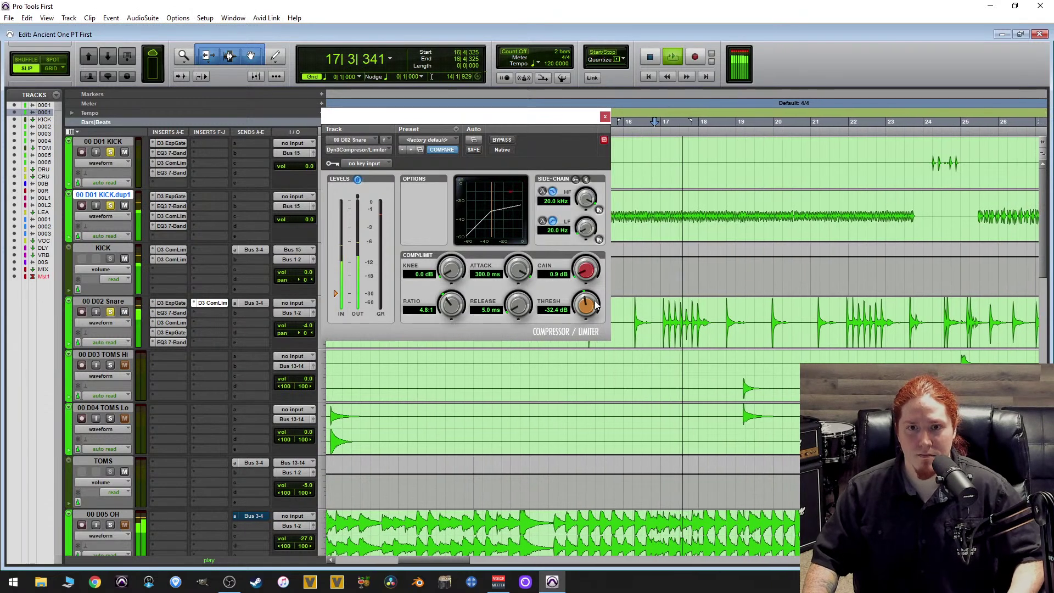
key(space)
Play from about bar 38 in the snare track and reset the snare compressor's makeup gain to 0.0 dB.
scroll(875, 314, down, 5)
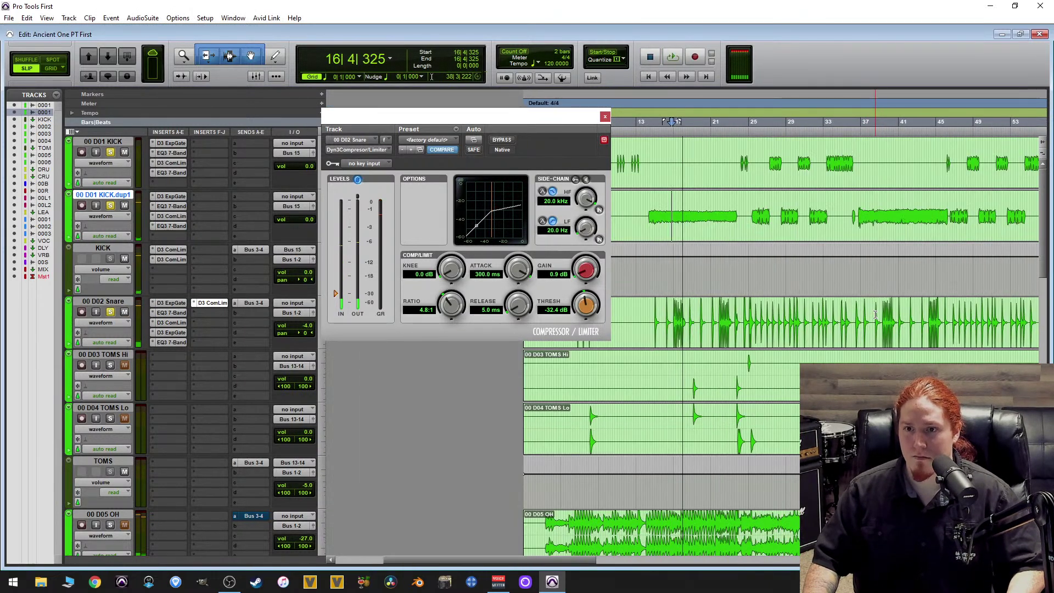
click(876, 314)
scroll(876, 314, up, 3)
key(space)
alt+click(587, 270)
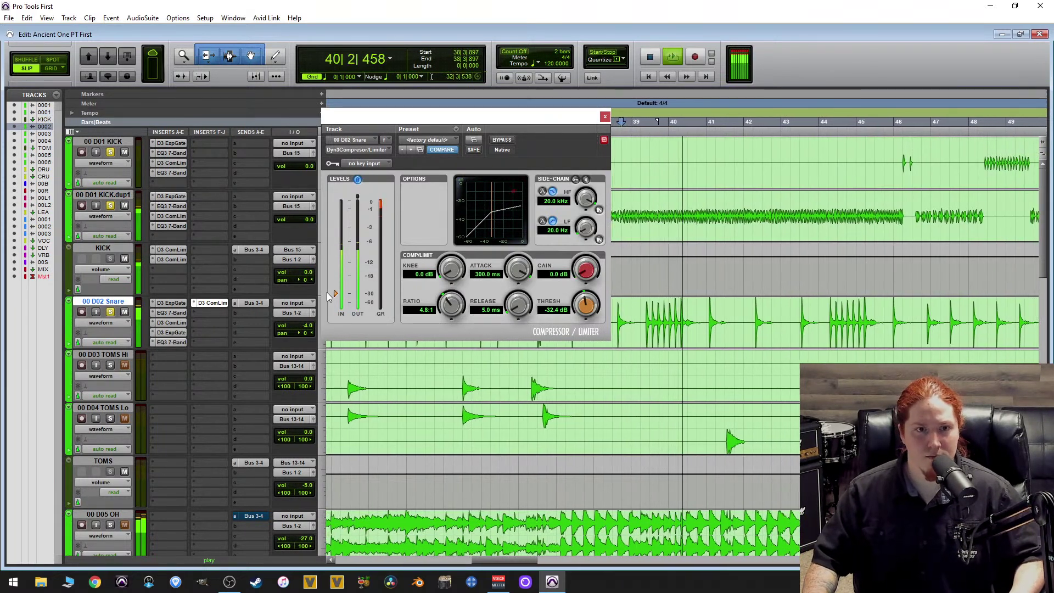
Raise the snare track's volume to -2.7 dB while listening against the kicks.
click(307, 325)
drag(307, 324, 476, 314)
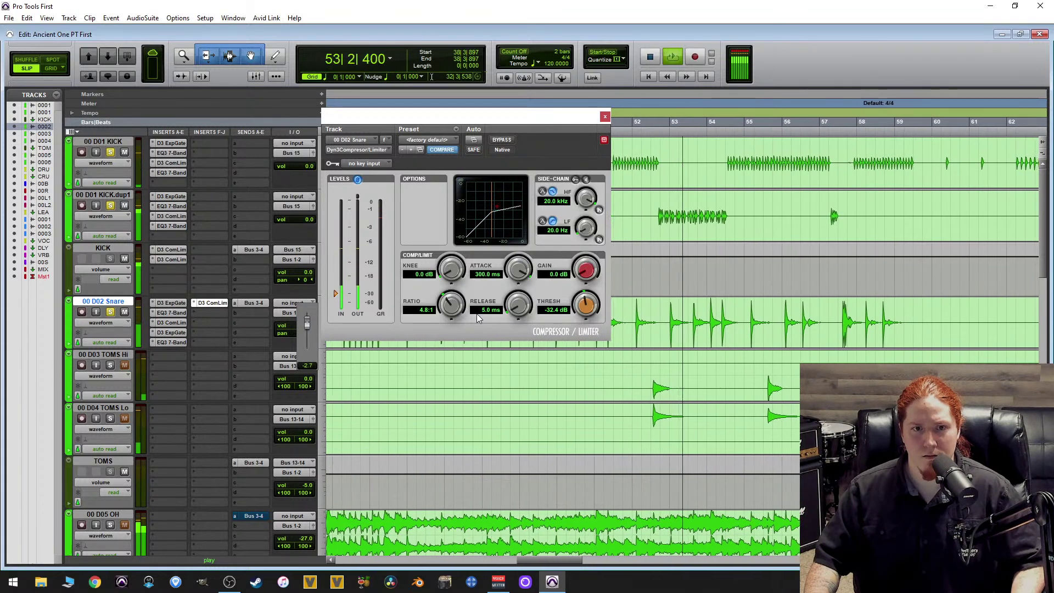
key(space)
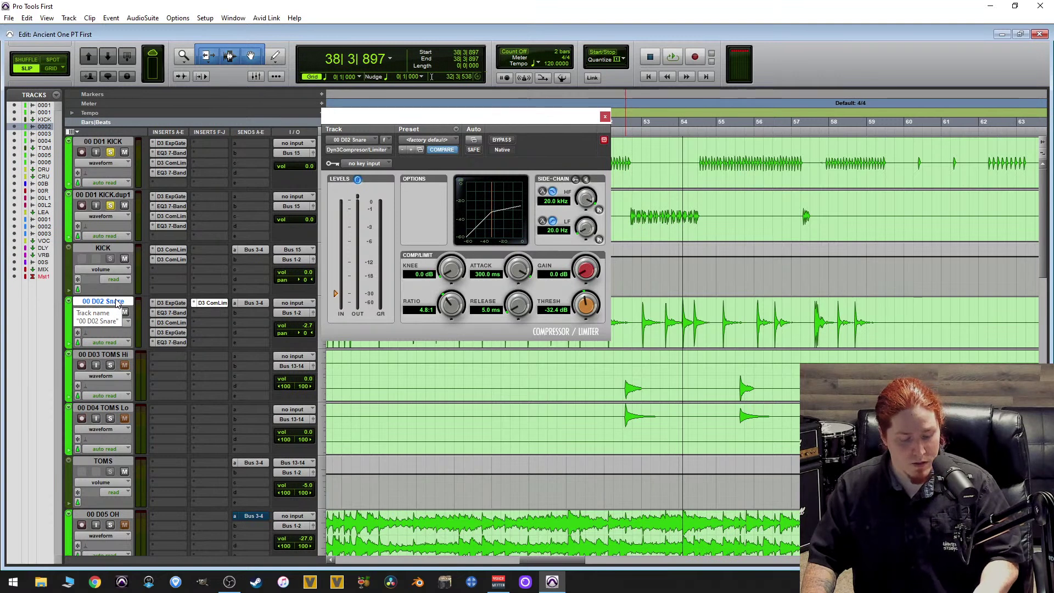
Create one stereo aux input track named S VRB below the snare track.
key(ctrl+shift+n)
click(413, 198)
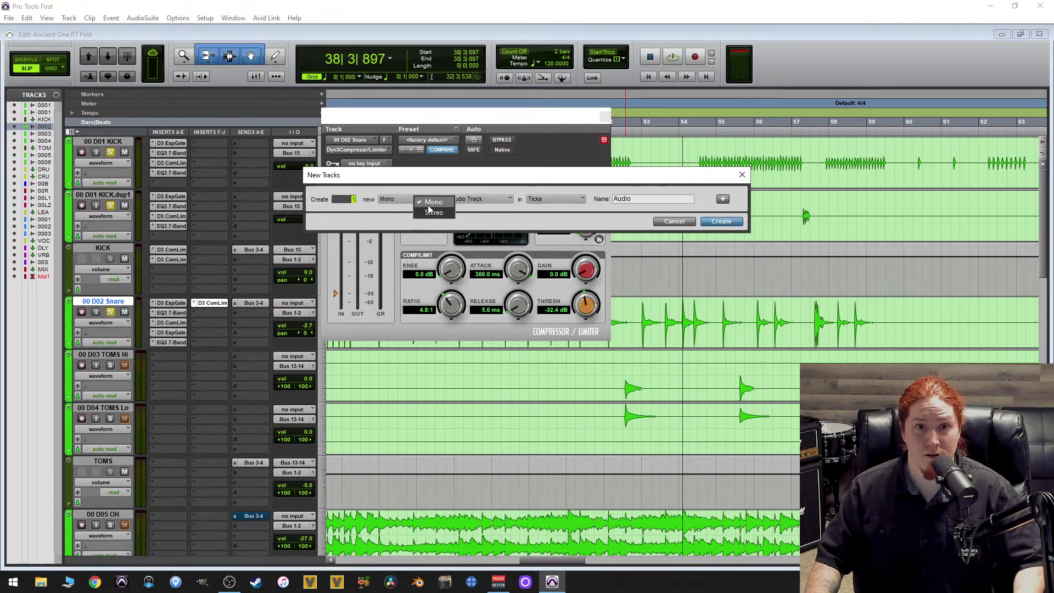
click(479, 199)
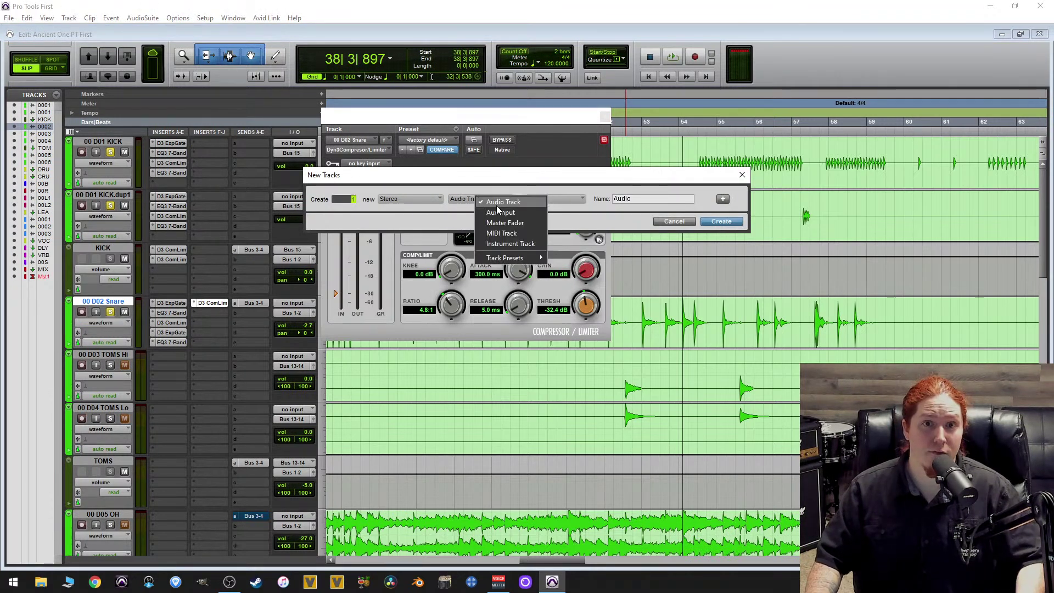
click(490, 218)
key(Tab)
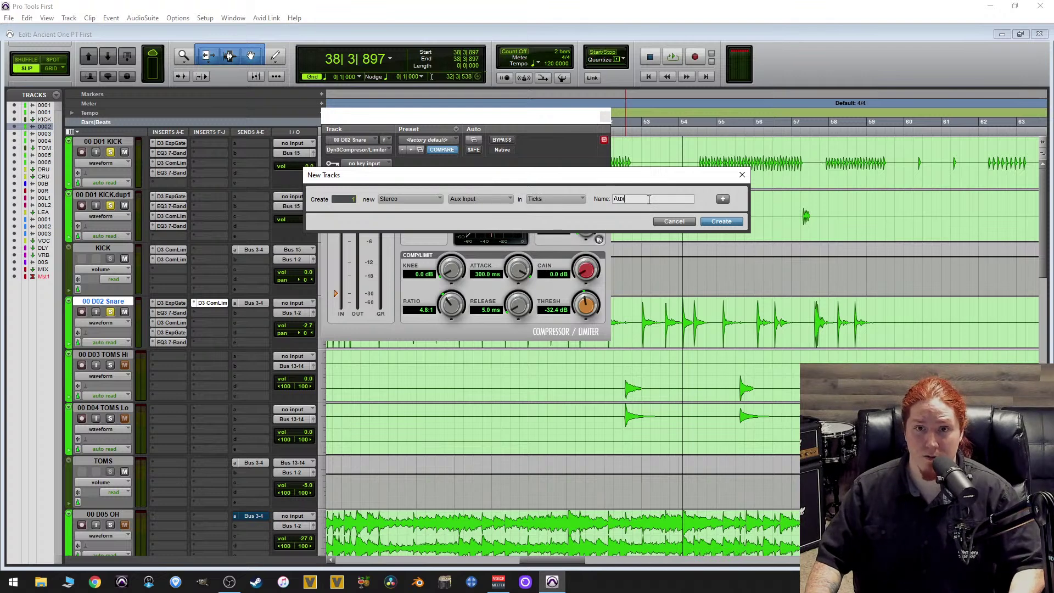
text(S VRB)
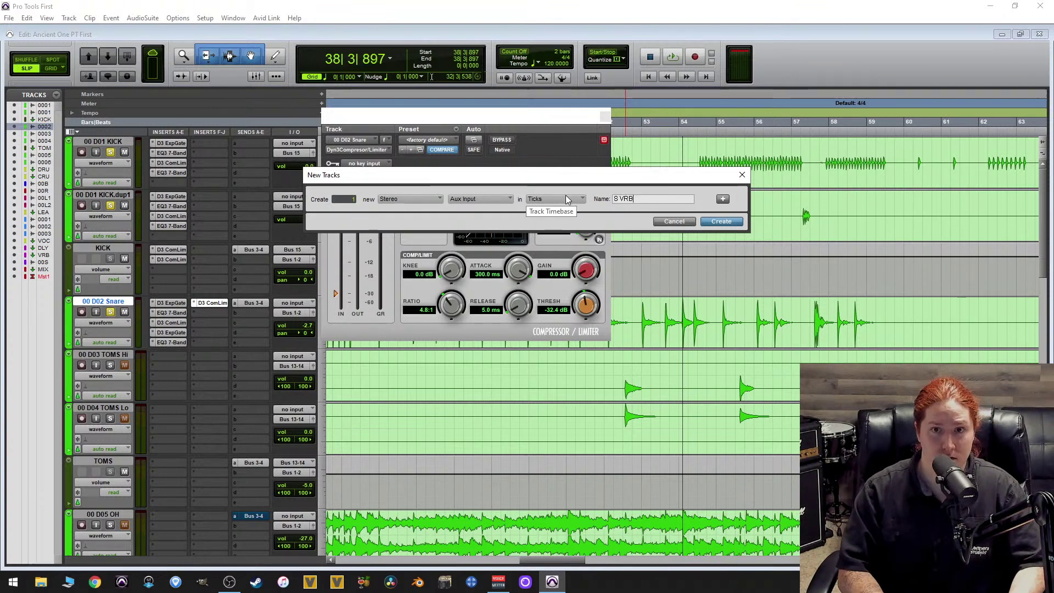
key(Return)
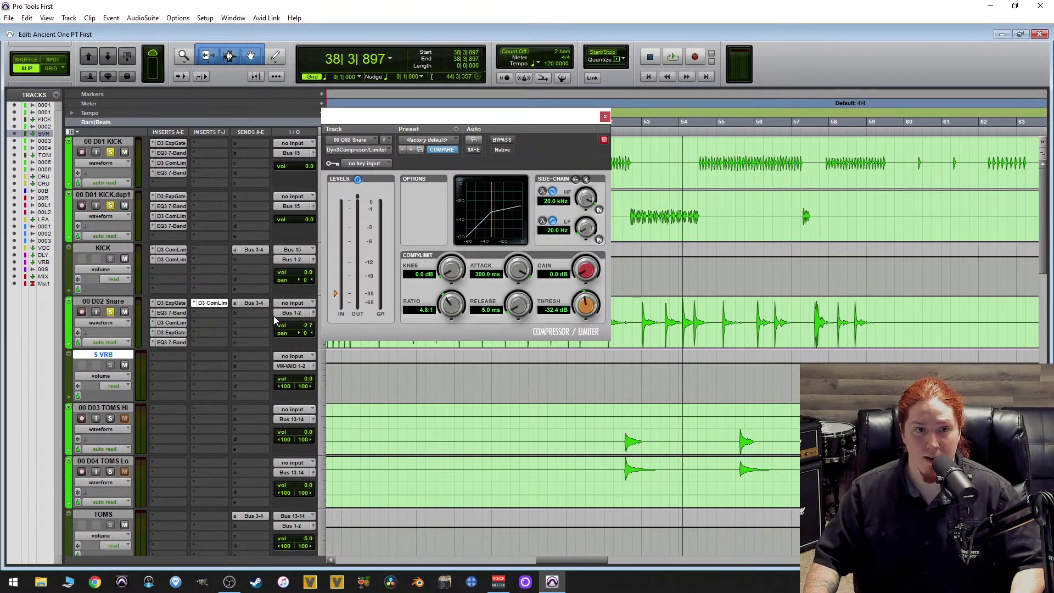
Add a second snare send to stereo Bus 17-18 and set the S VRB track's input to Bus 17-18.
click(253, 313)
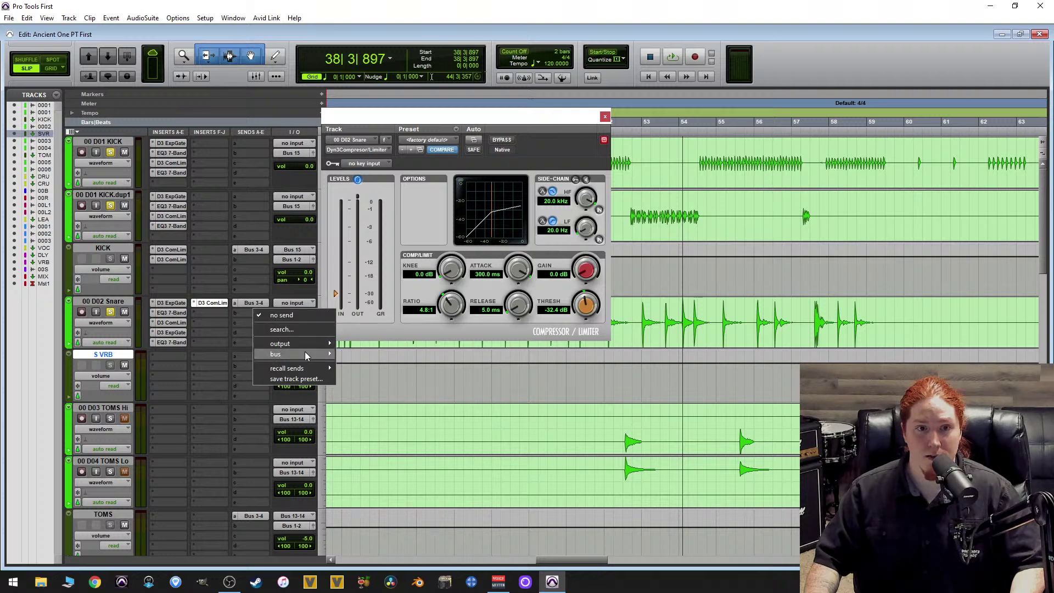
mouse_move(306, 355)
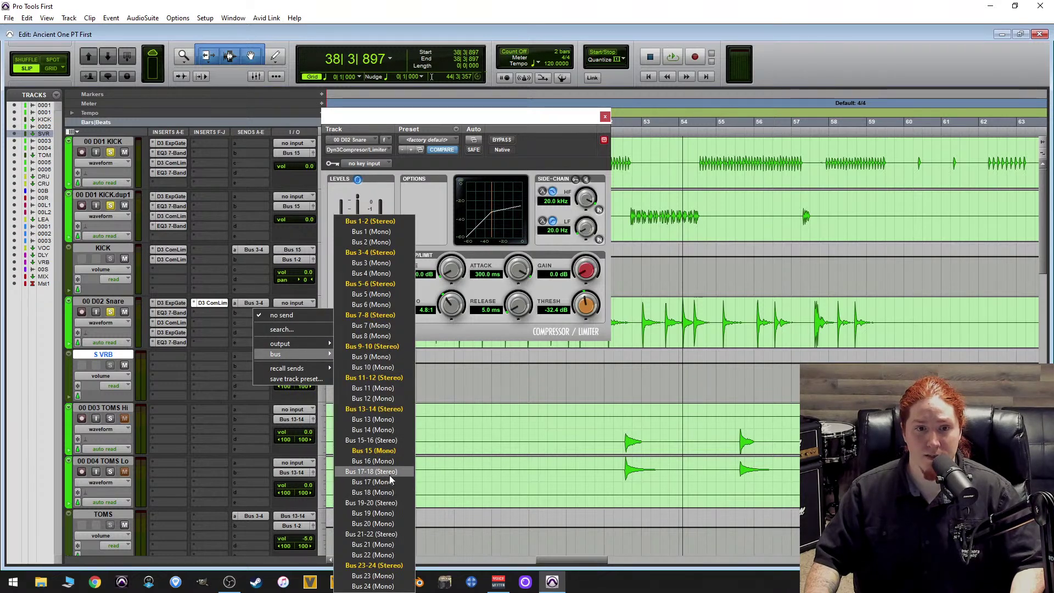
click(371, 471)
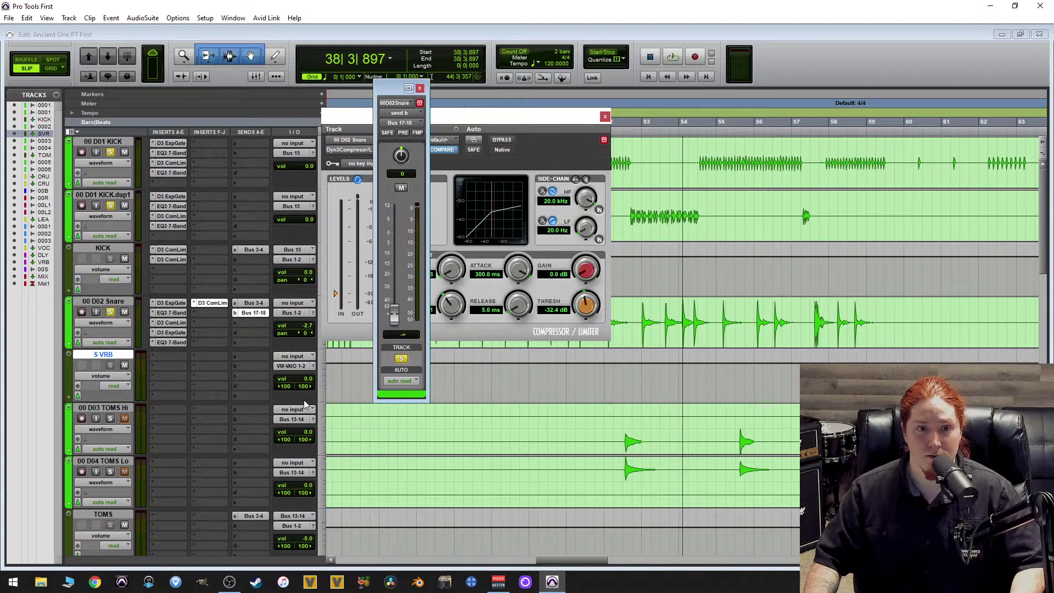
click(294, 360)
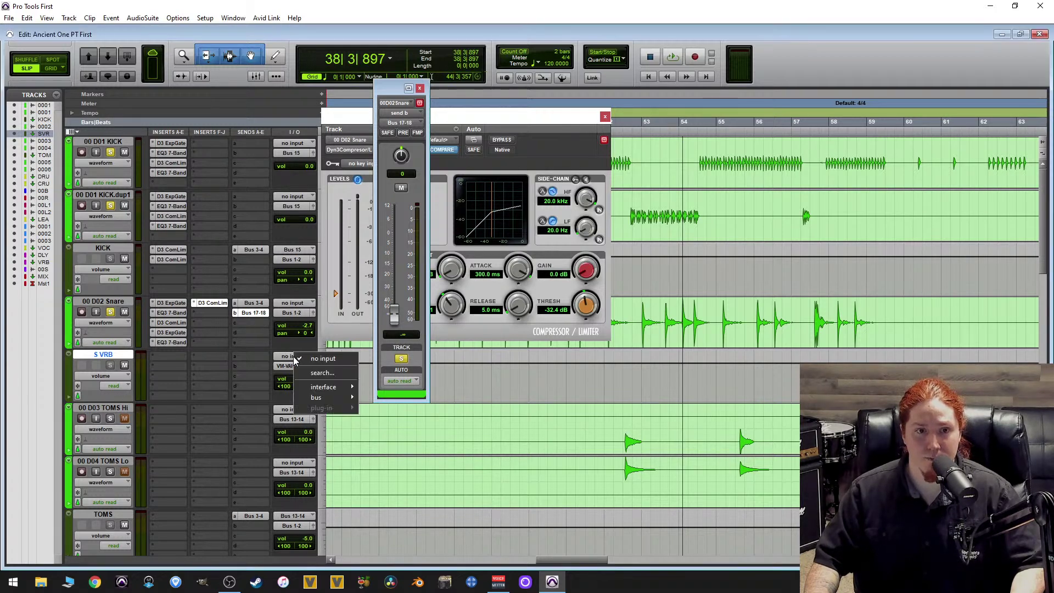
mouse_move(329, 397)
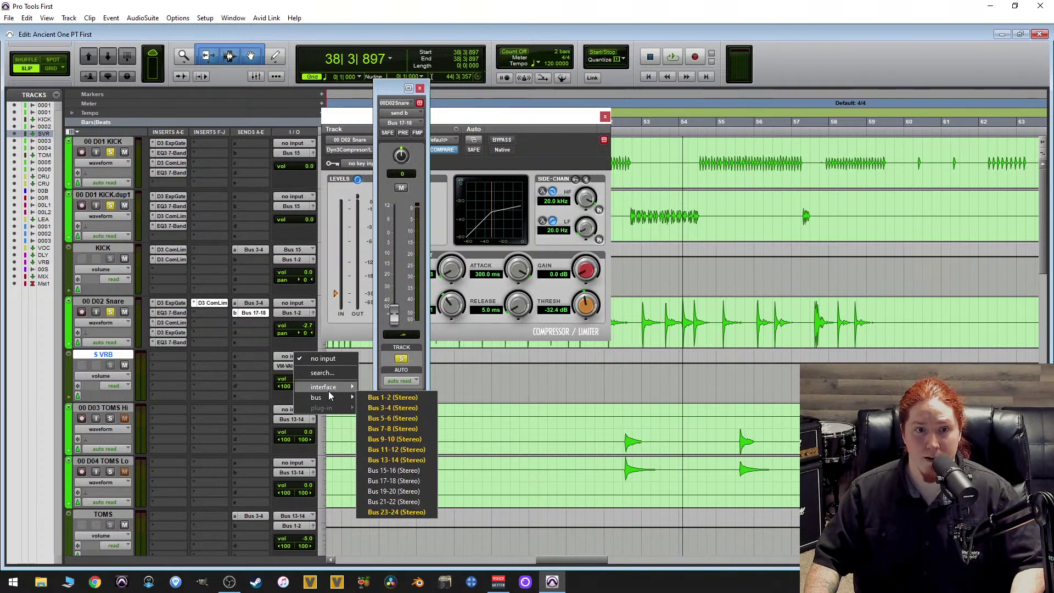
click(399, 481)
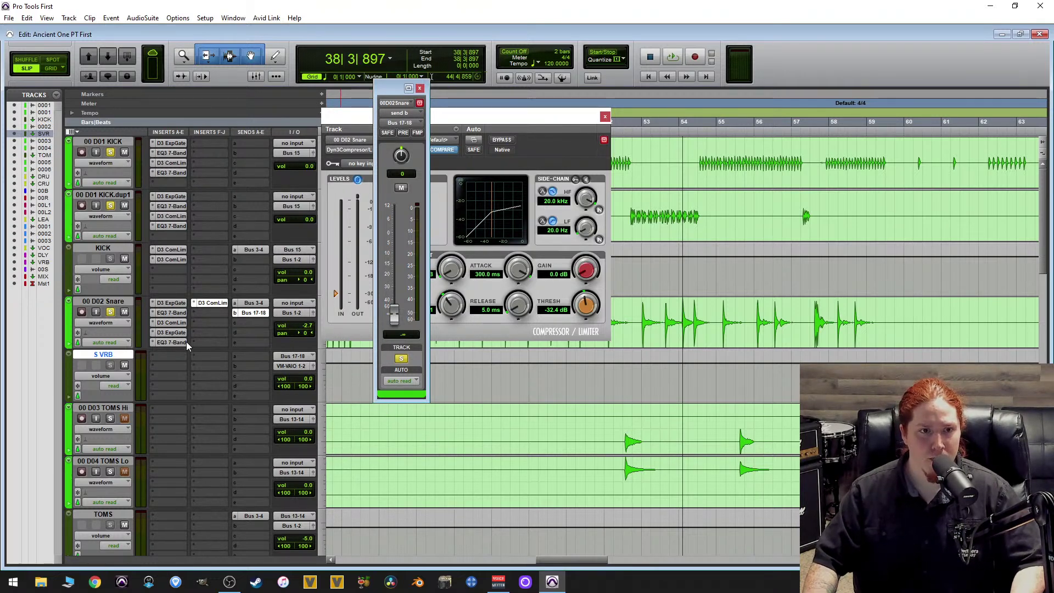
Insert the multichannel Studio Reverb (stereo) plug-in on the S VRB track.
click(176, 360)
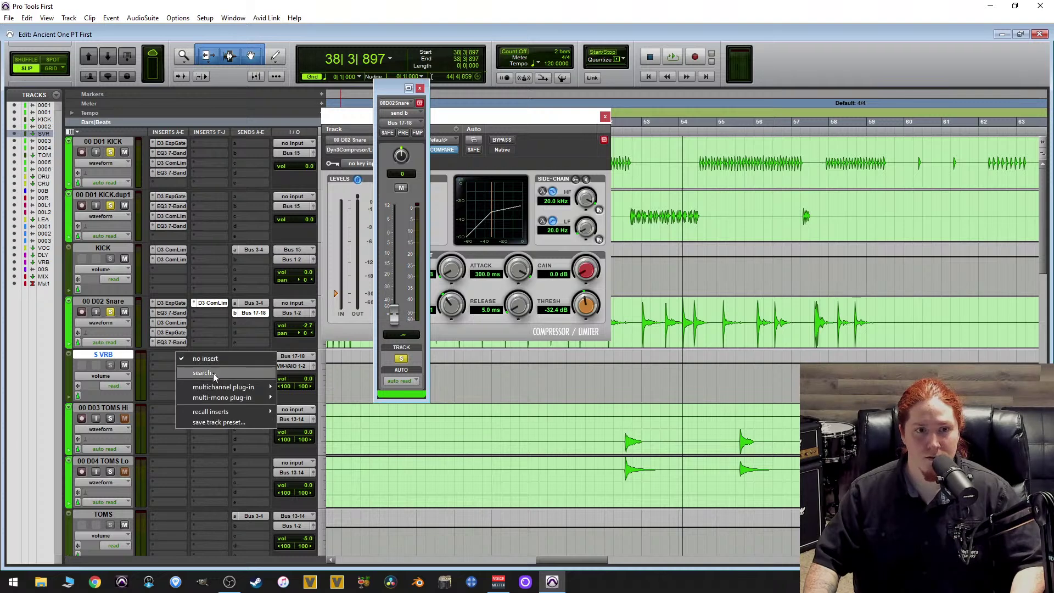
mouse_move(258, 387)
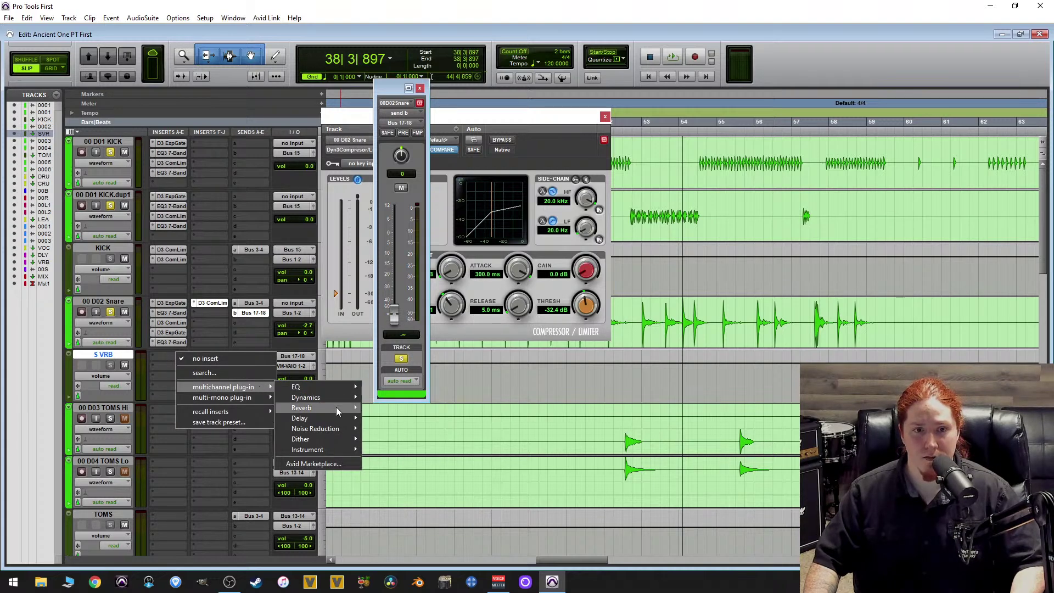
mouse_move(337, 408)
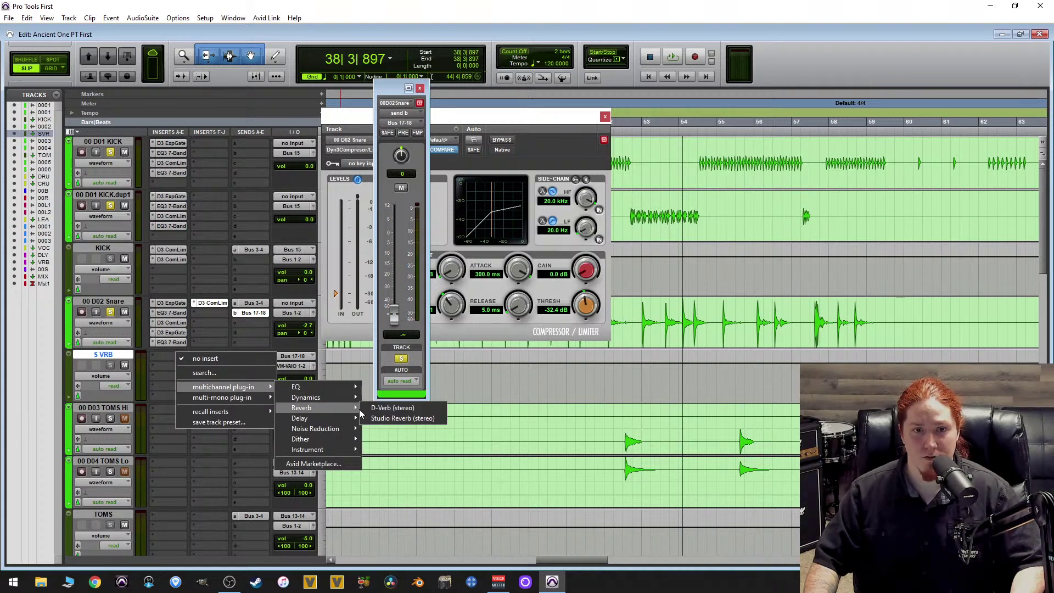
click(409, 419)
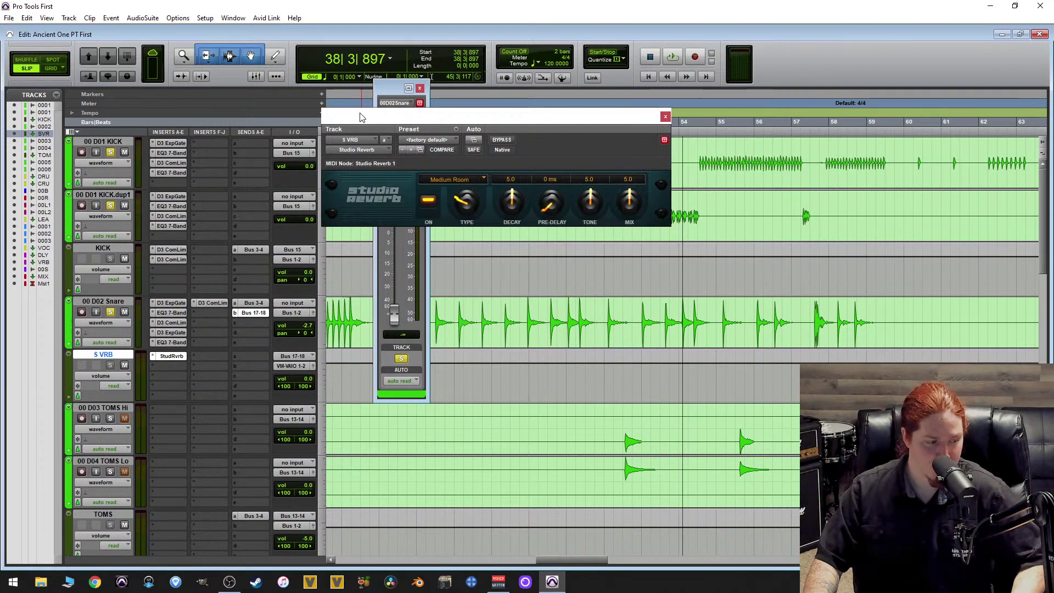
During playback, set the snare's reverb send level to 0.0 dB and the Studio Reverb mix to 10.0.
key(space)
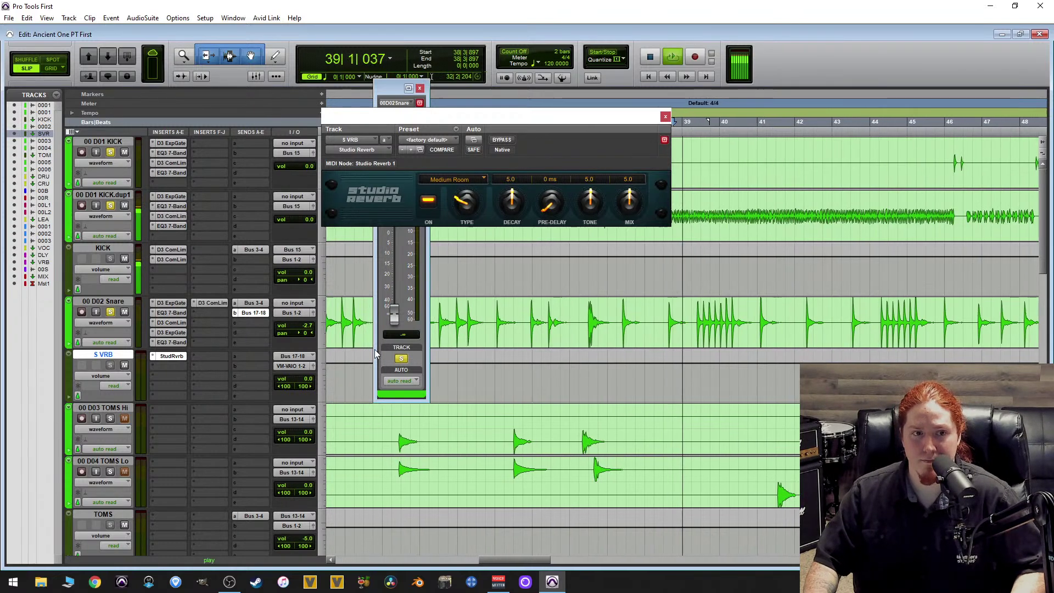
alt+click(394, 317)
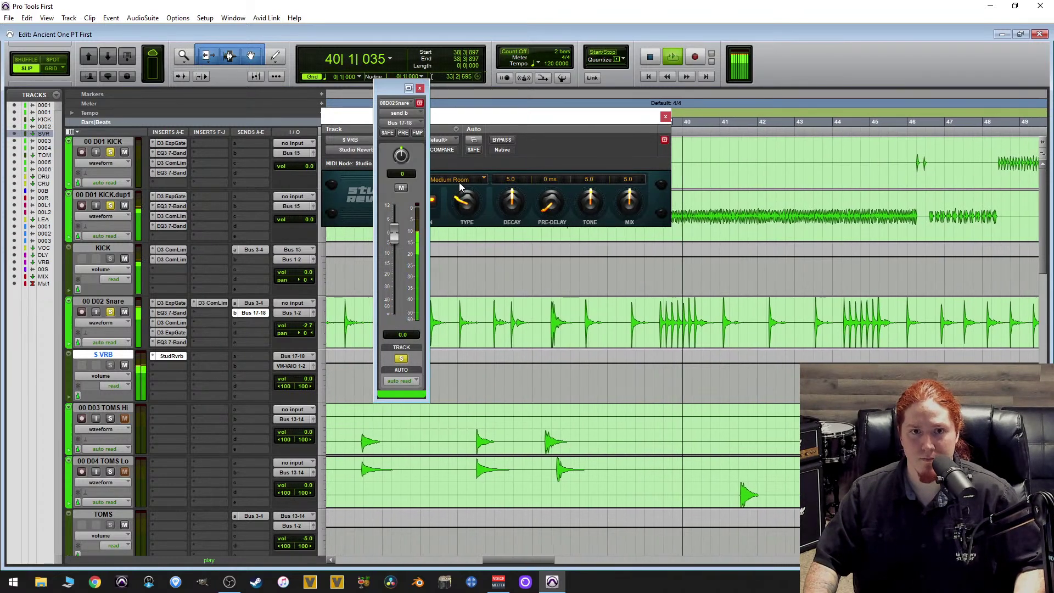
drag(566, 121, 676, 109)
drag(746, 198, 747, 171)
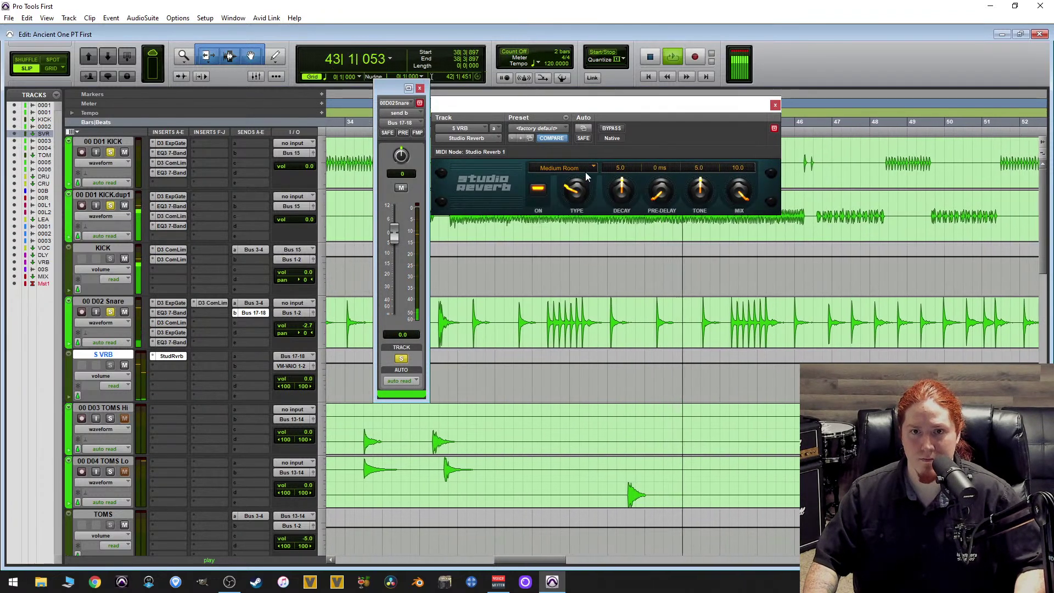
Compare the Tiled Room and Wood Room reverb types during playback and choose Wood Room.
drag(579, 190, 584, 189)
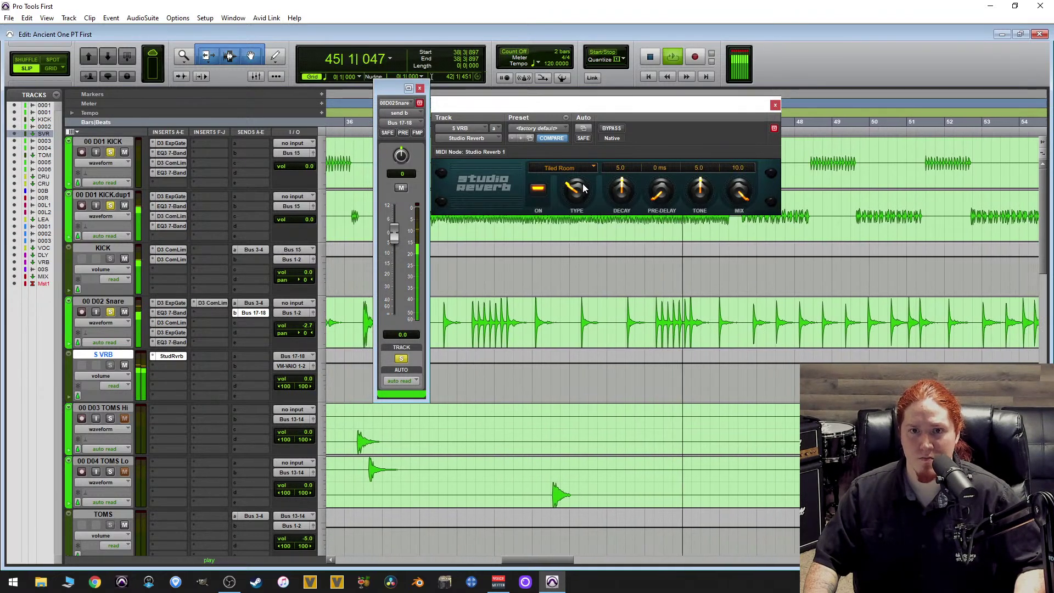
drag(584, 188, 587, 184)
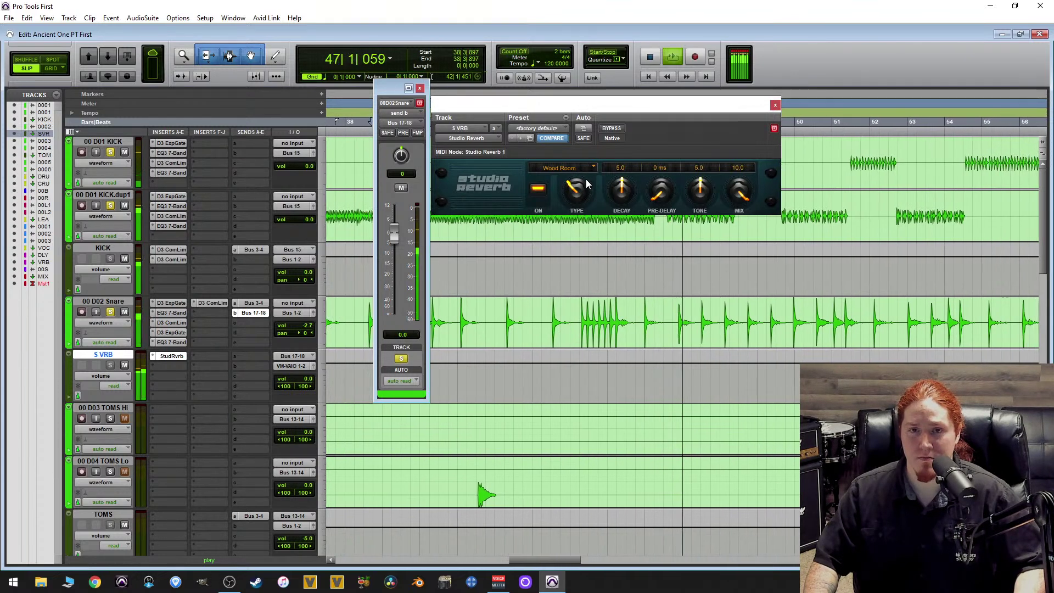
mouse_move(587, 179)
mouse_down()
mouse_move(607, 163)
mouse_move(584, 182)
mouse_up()
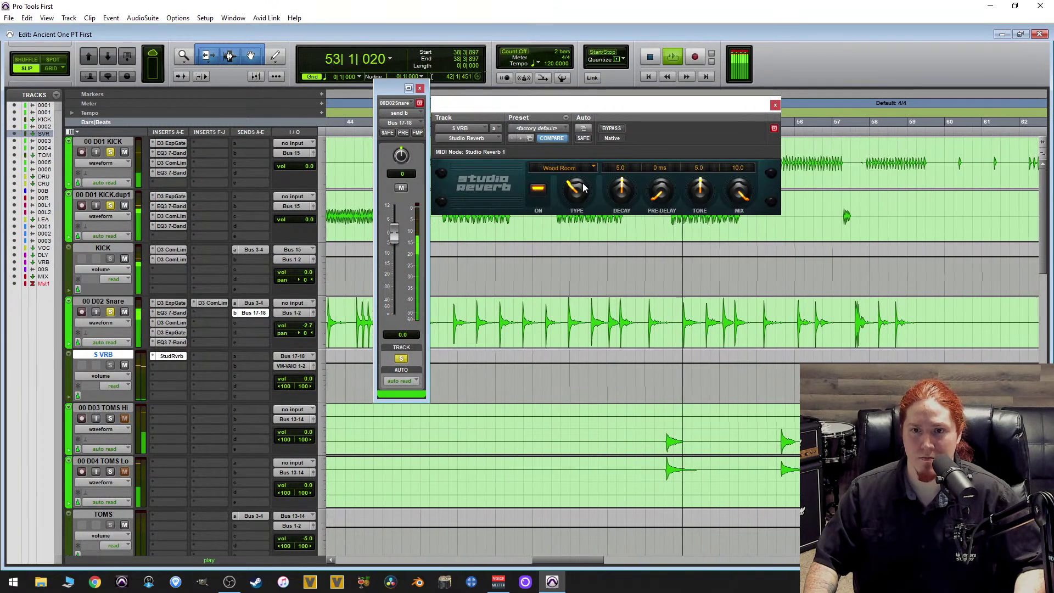
drag(585, 187, 577, 192)
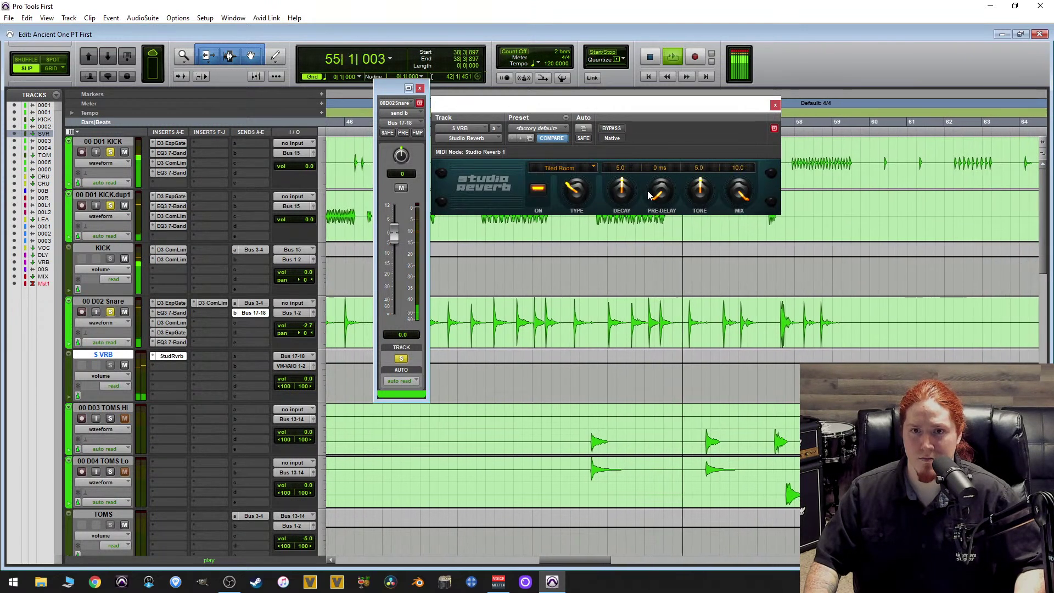
key(space)
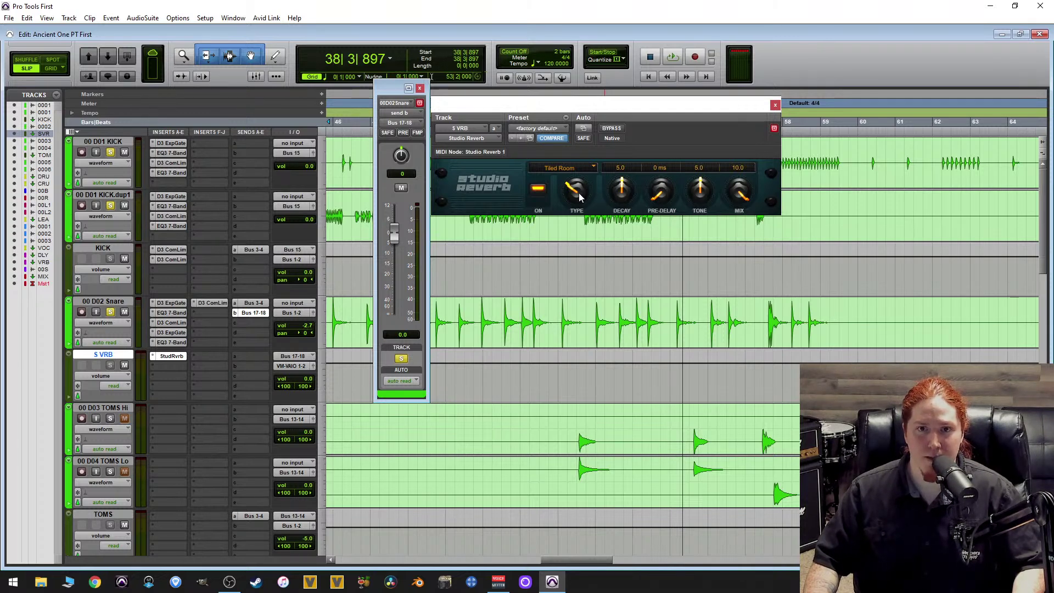
drag(579, 192, 581, 189)
key(space)
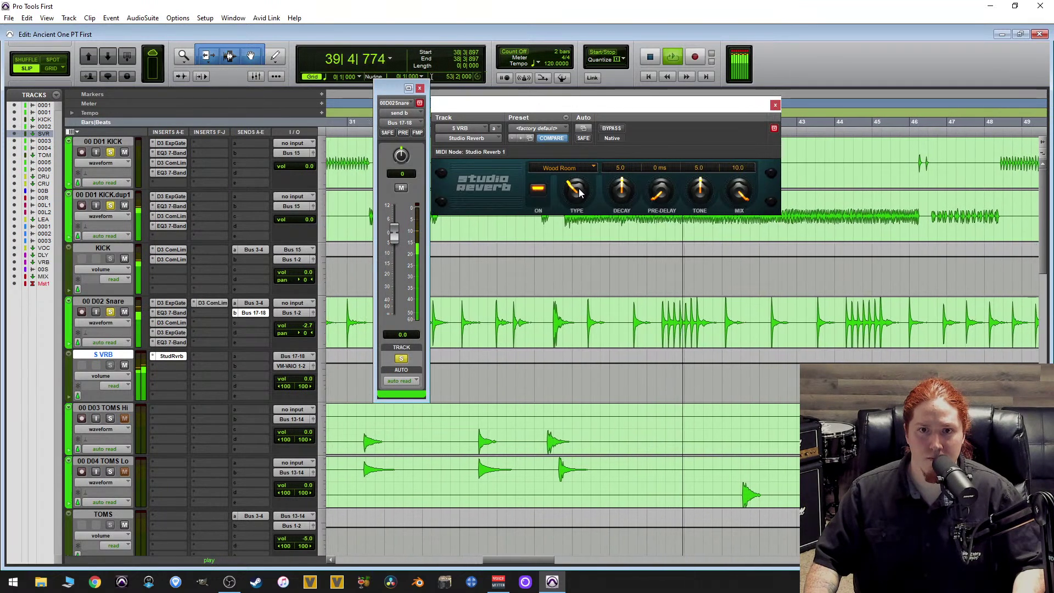
drag(578, 193, 581, 202)
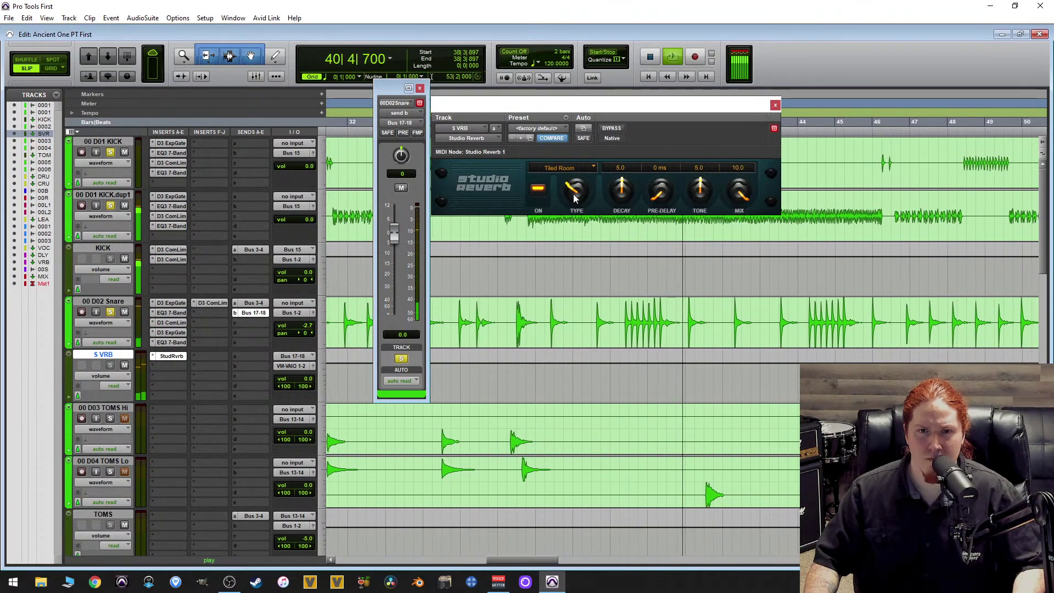
key(space)
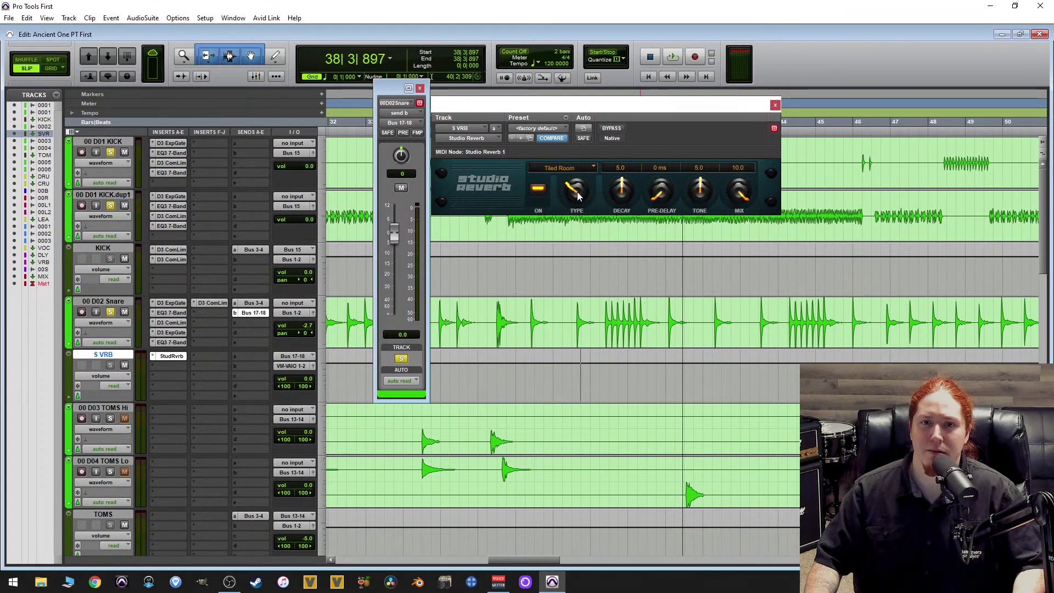
drag(577, 191, 579, 184)
Set the snare reverb's tone to 8.9, starting and stopping playback repeatedly to judge the sound.
key(space)
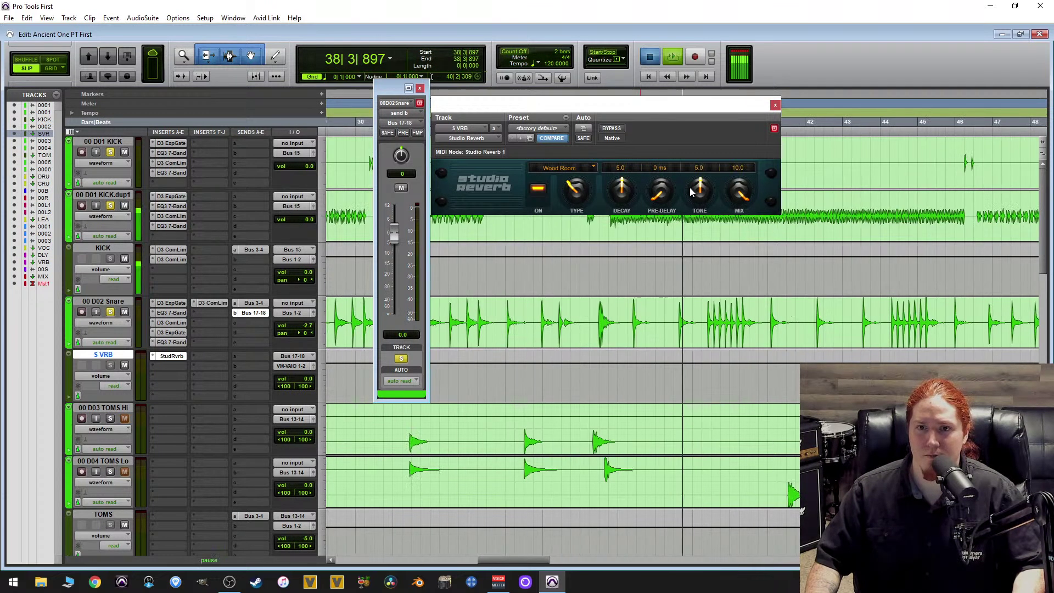
drag(702, 191, 727, 191)
key(space)
key(space)
key(space)
key(space)
key(space)
key(space)
key(space)
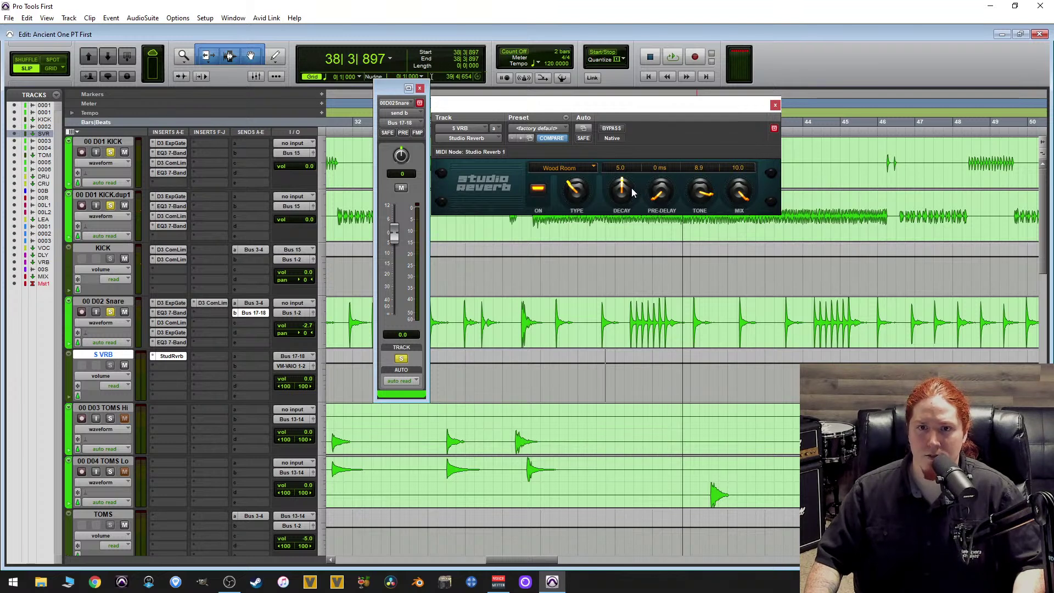
Try shorter decay times on the snare reverb, then play the snare roll around bar 39 and set the decay to 4.8.
key(space)
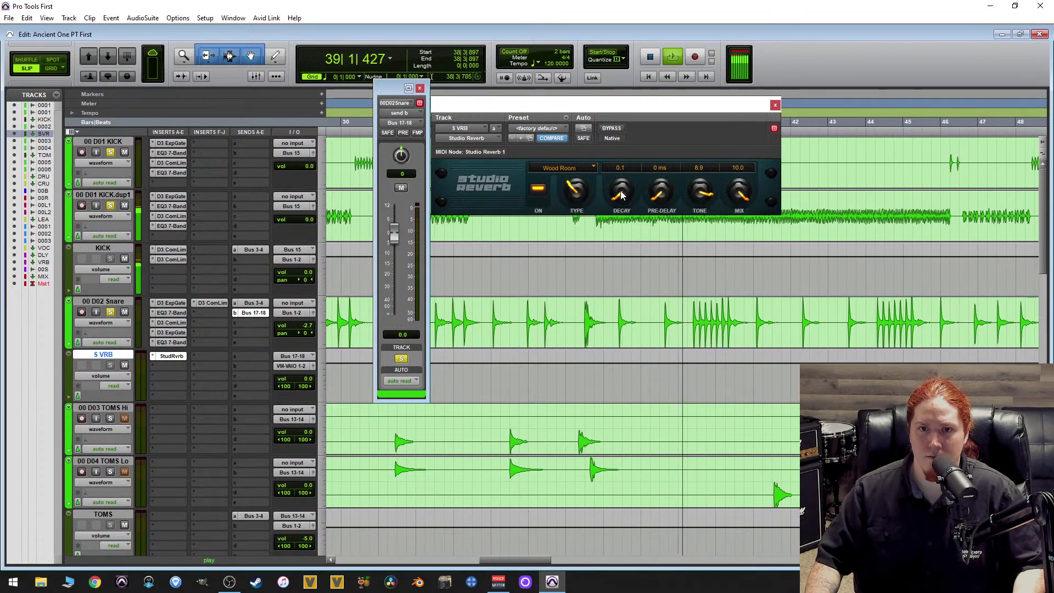
drag(622, 193, 644, 169)
key(space)
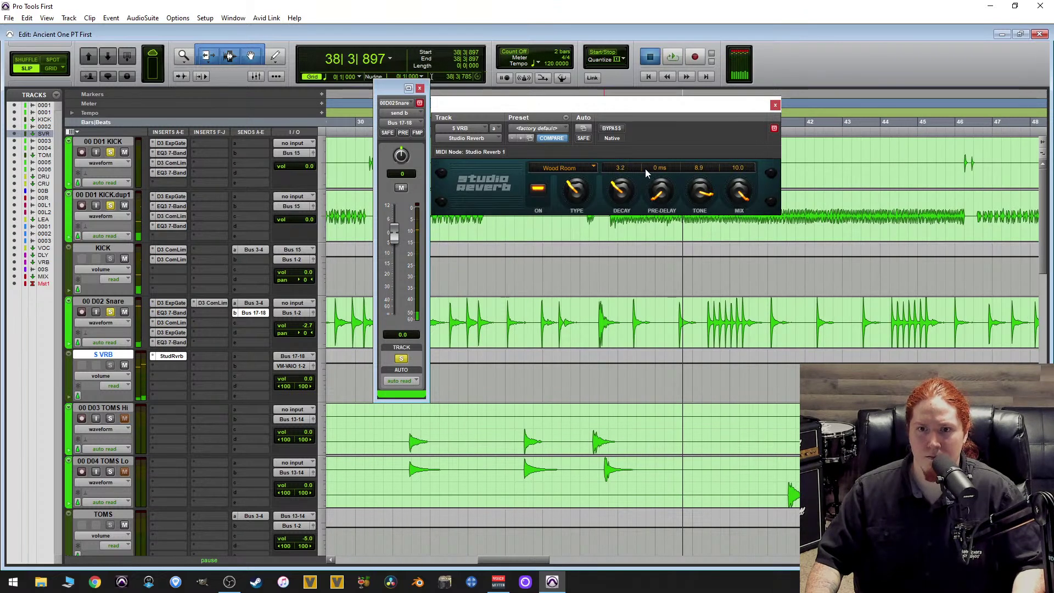
click(704, 312)
drag(712, 312, 776, 304)
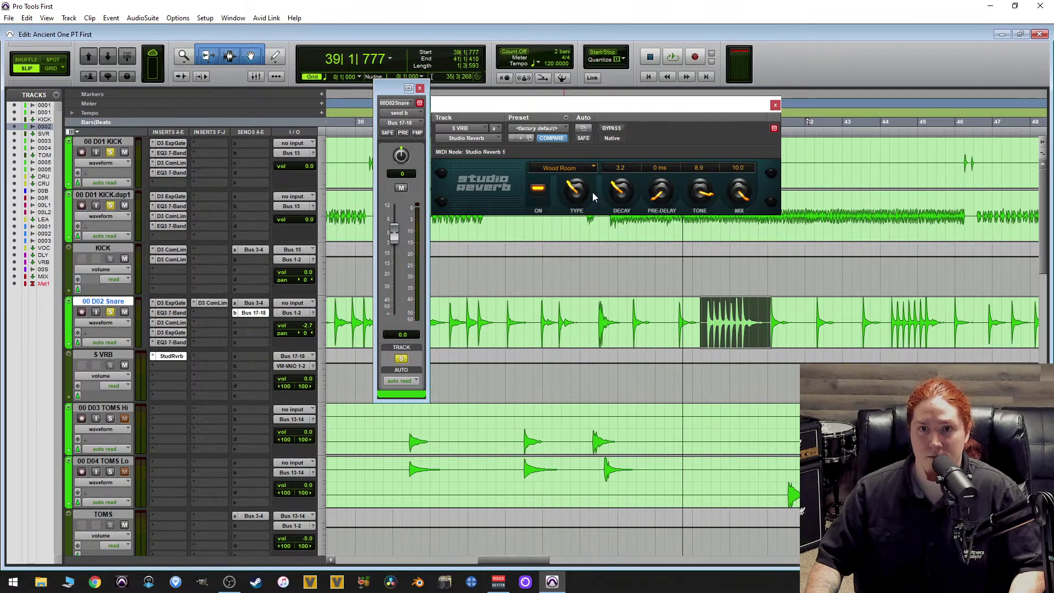
key(space)
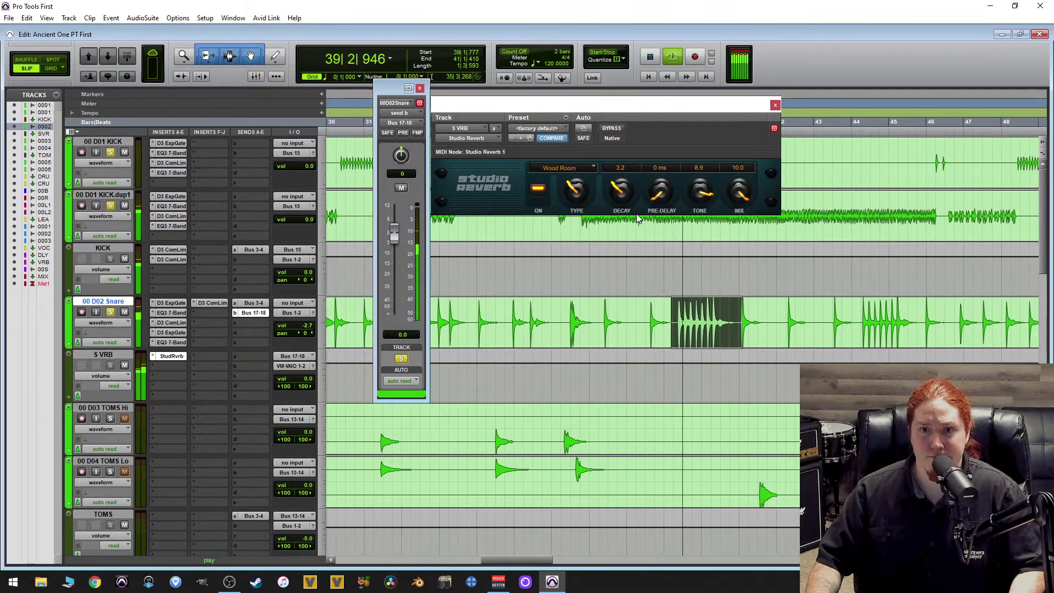
drag(624, 204, 664, 168)
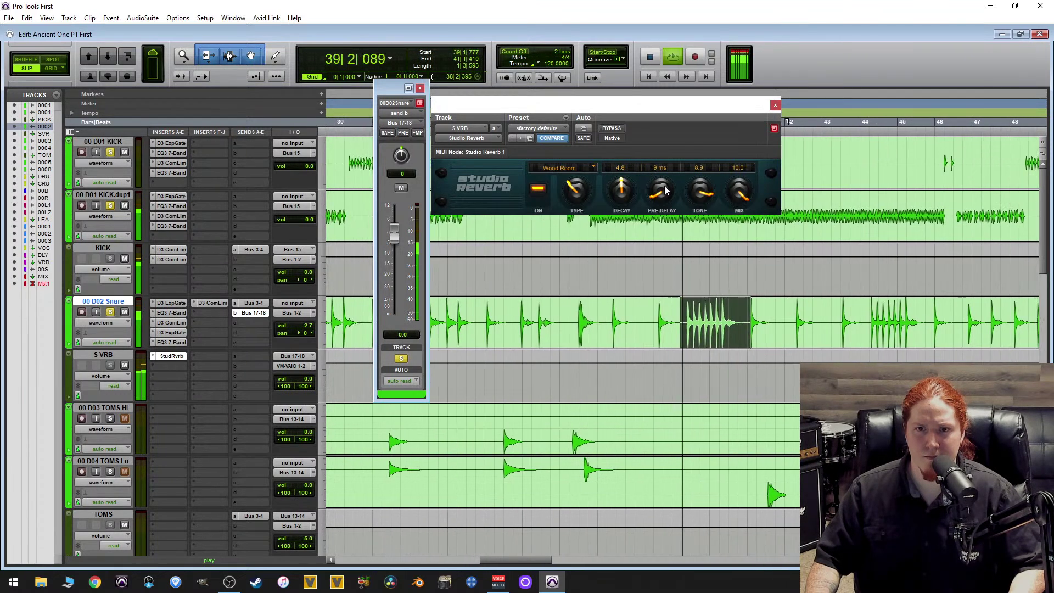
Compare short pre-delay times on the snare reverb while the roll plays, set pre-delay to 0 ms and stop playback.
drag(664, 186, 661, 215)
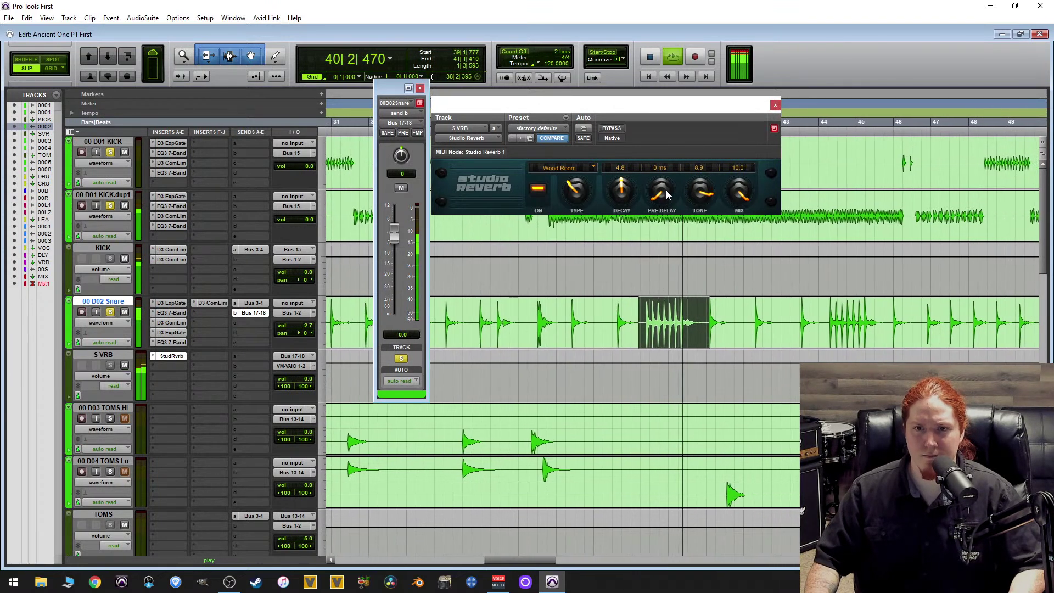
drag(667, 189, 670, 193)
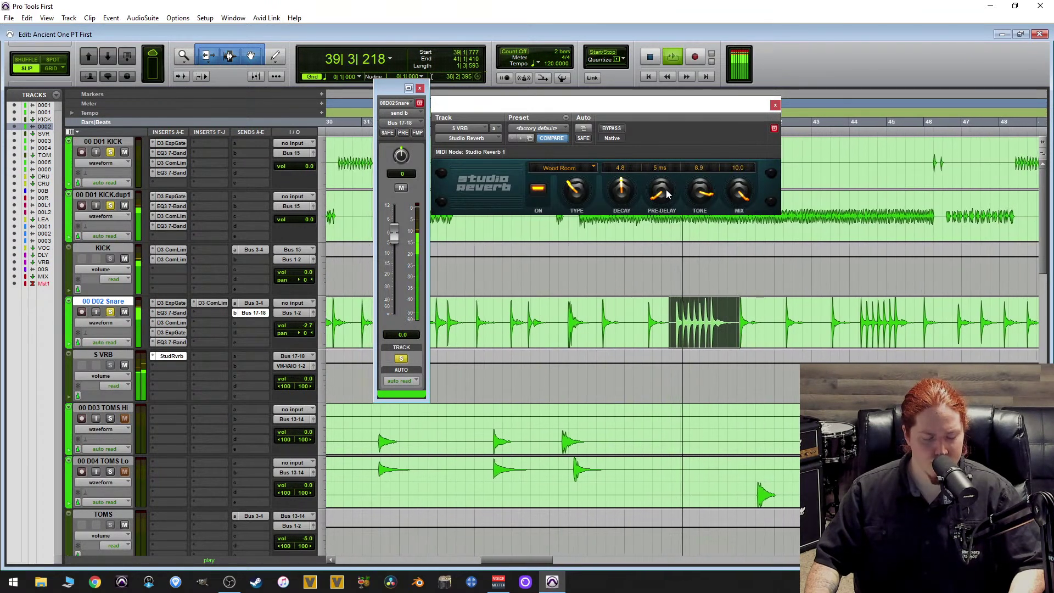
drag(666, 190, 654, 249)
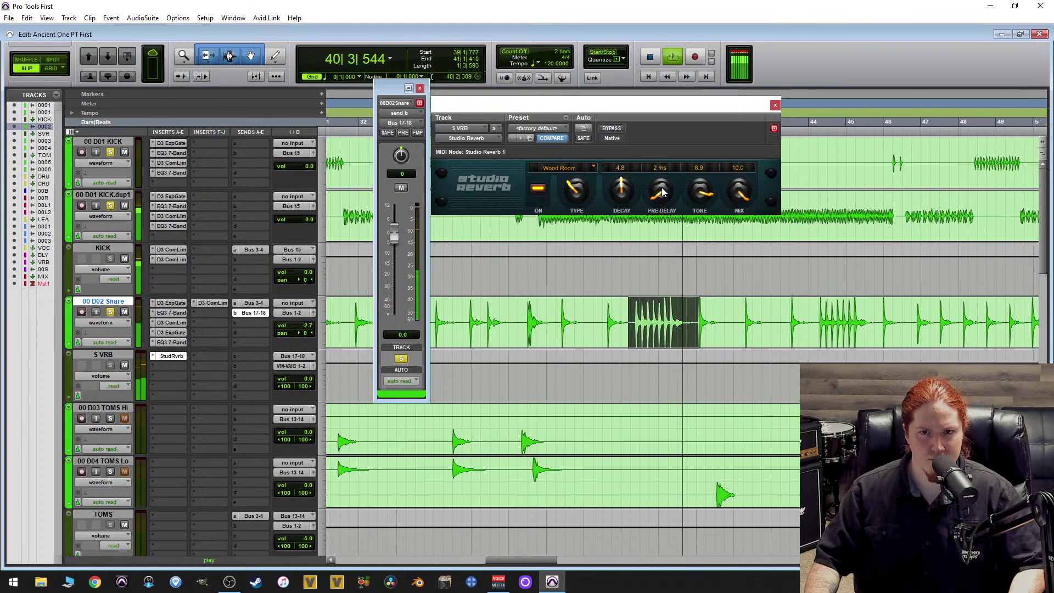
drag(664, 190, 666, 189)
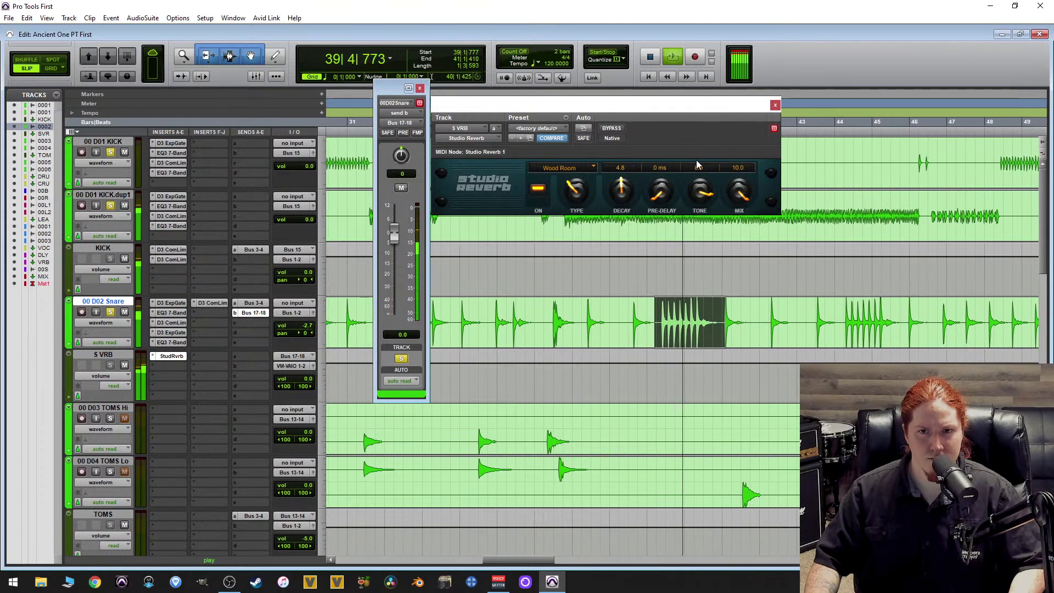
key(space)
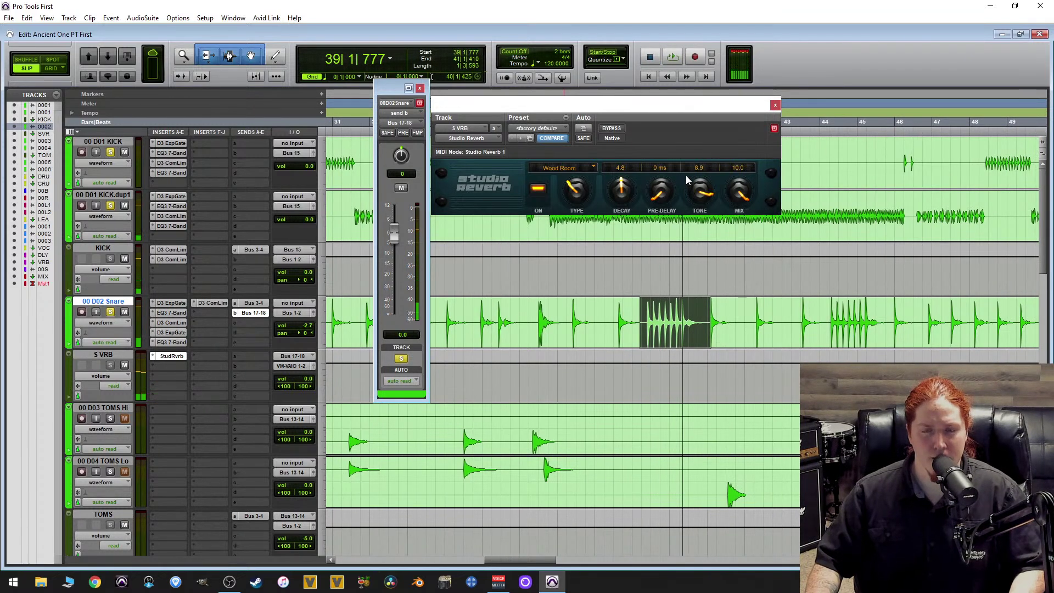
Close the reverb plug-in and bring the snare's Bus 17-18 send level up from silence to -9.7 dB during playback.
click(775, 105)
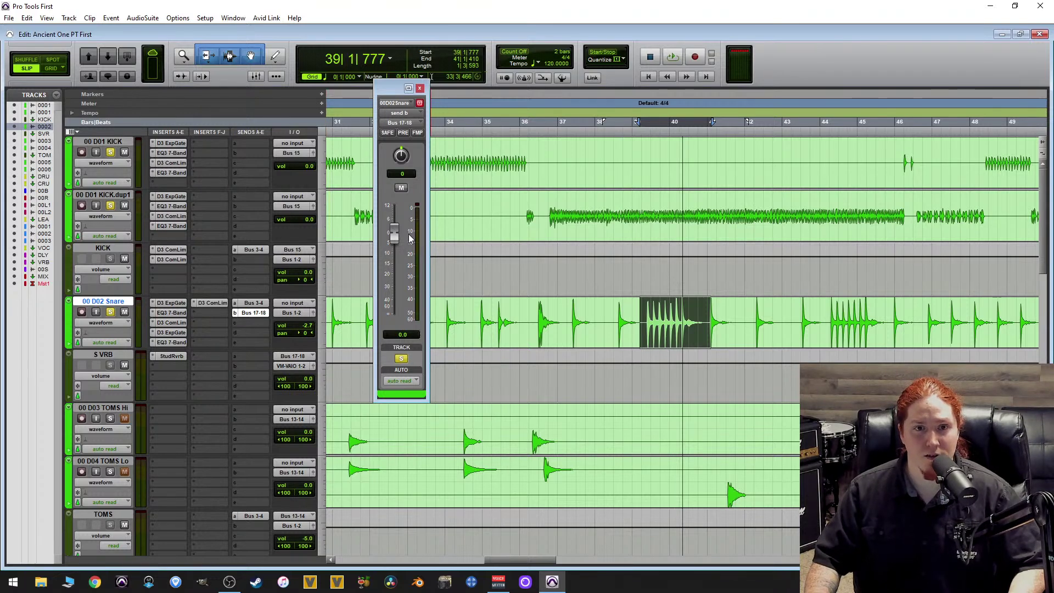
drag(393, 87, 469, 69)
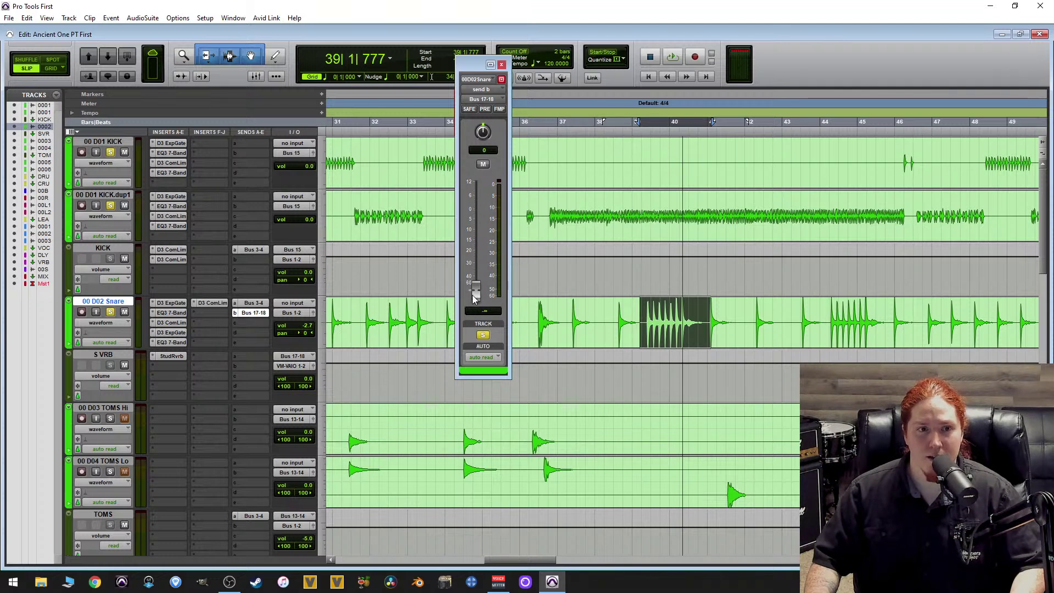
key(space)
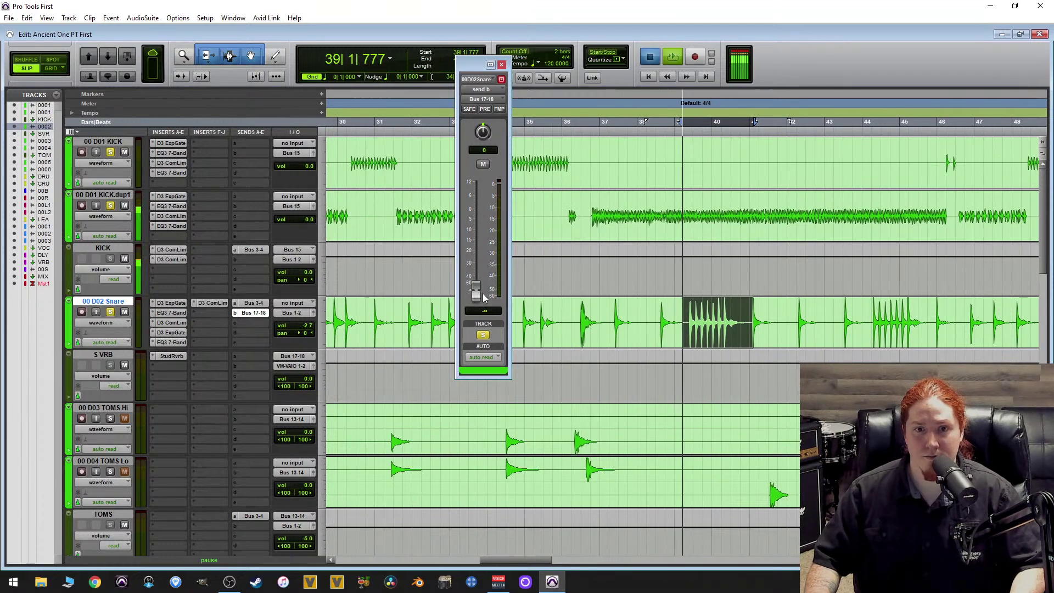
drag(475, 291, 581, 226)
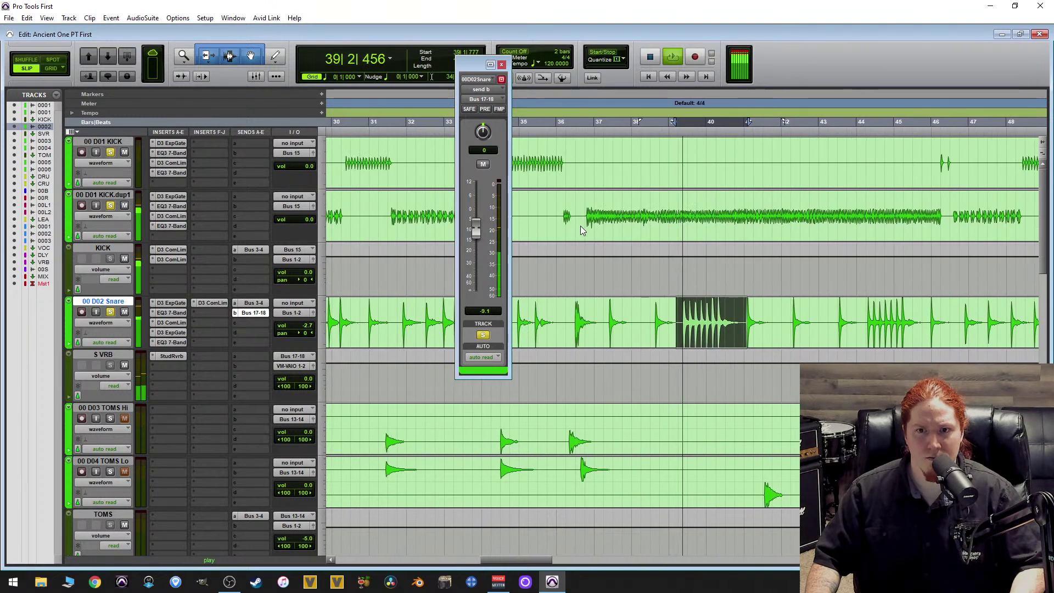
drag(581, 226, 578, 226)
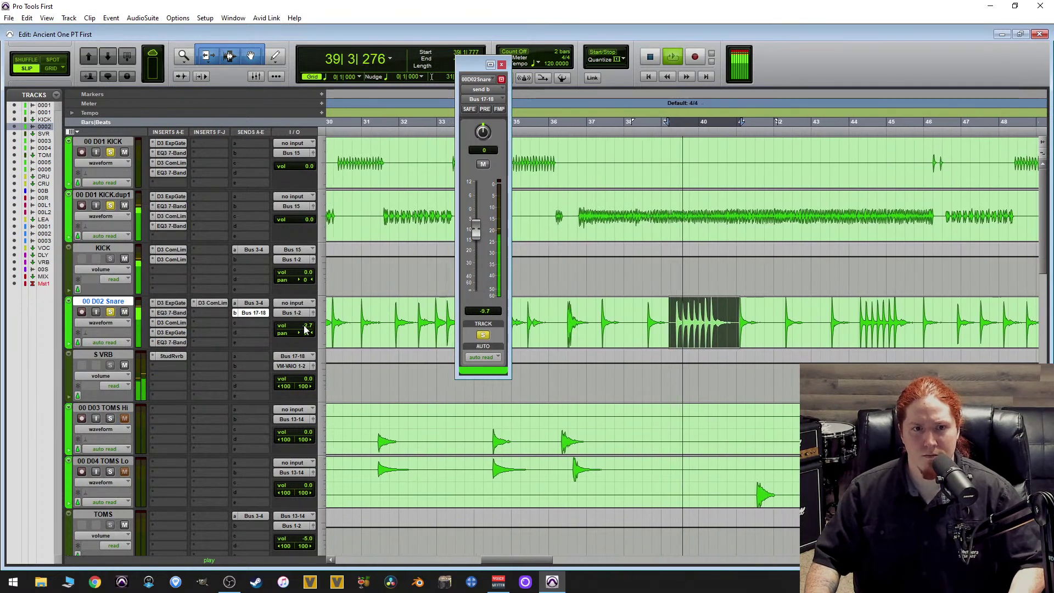
click(501, 65)
Restart playback from around bar 34 and set the 00 D02 Snare track's volume to -1.5 dB.
key(space)
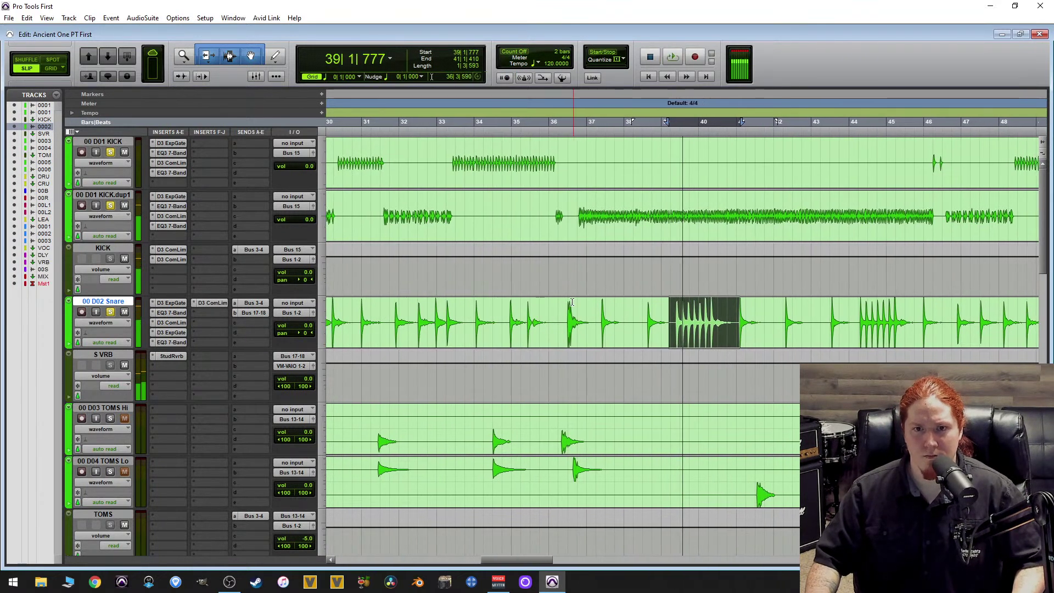
key(space)
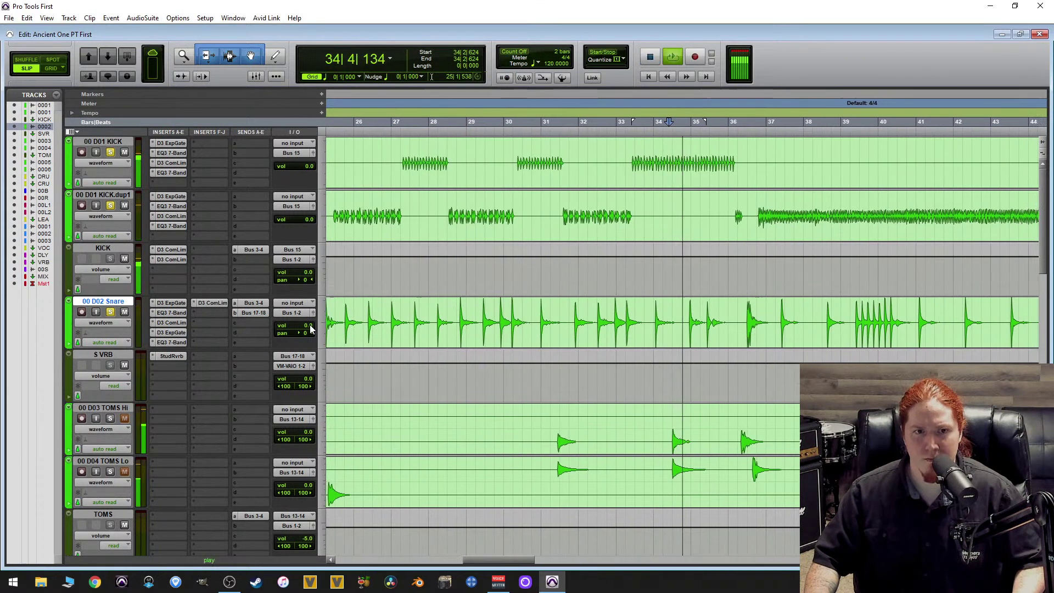
drag(308, 324, 446, 337)
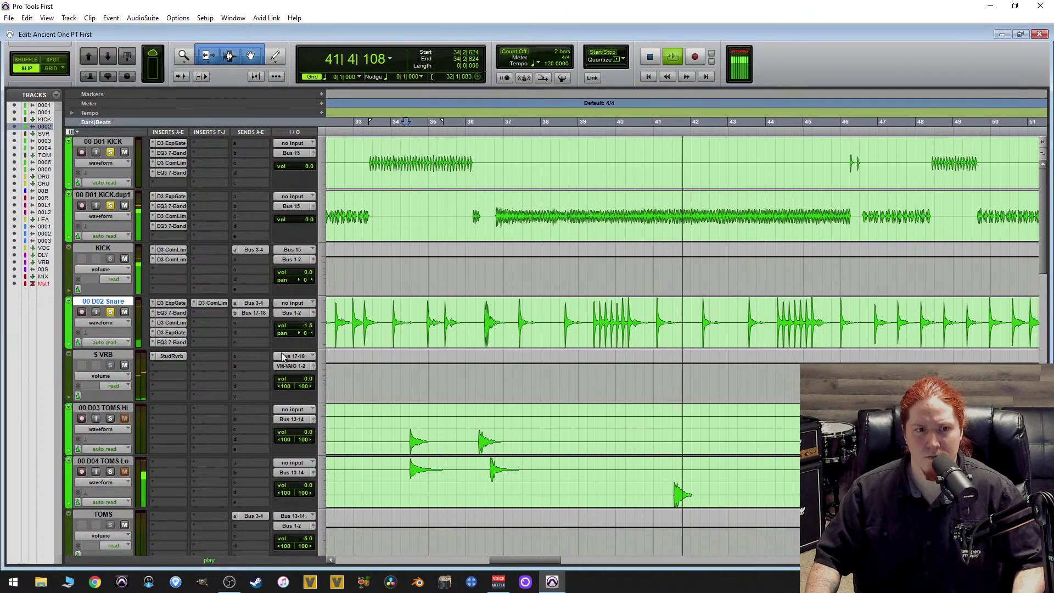
Solo the 00 D05 OH overhead track, set its volume to -20.2 dB and stop playback.
scroll(189, 333, down, 2)
scroll(188, 334, down, 4)
click(110, 258)
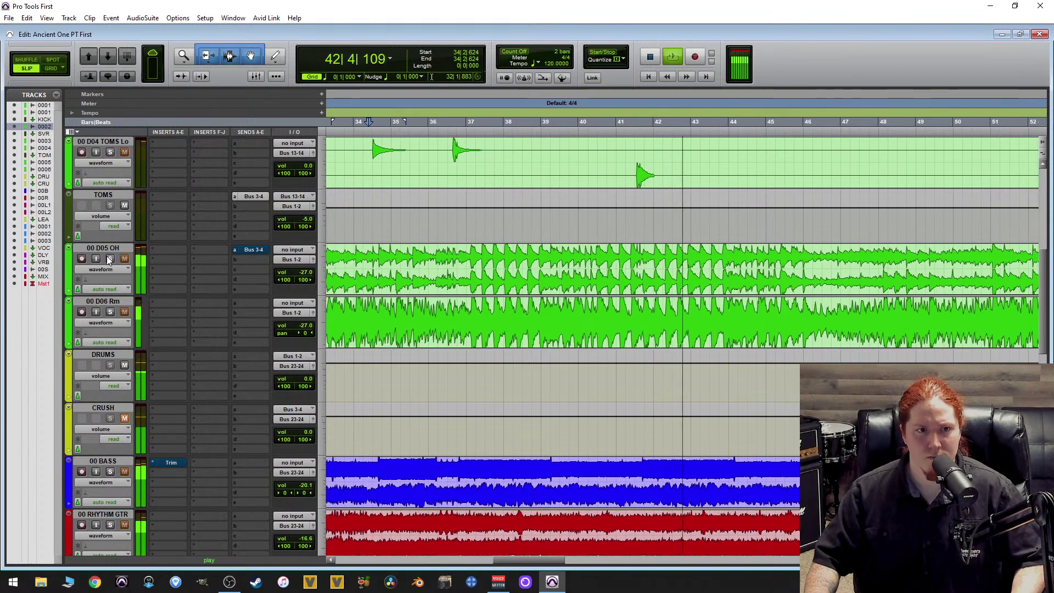
drag(307, 272, 420, 235)
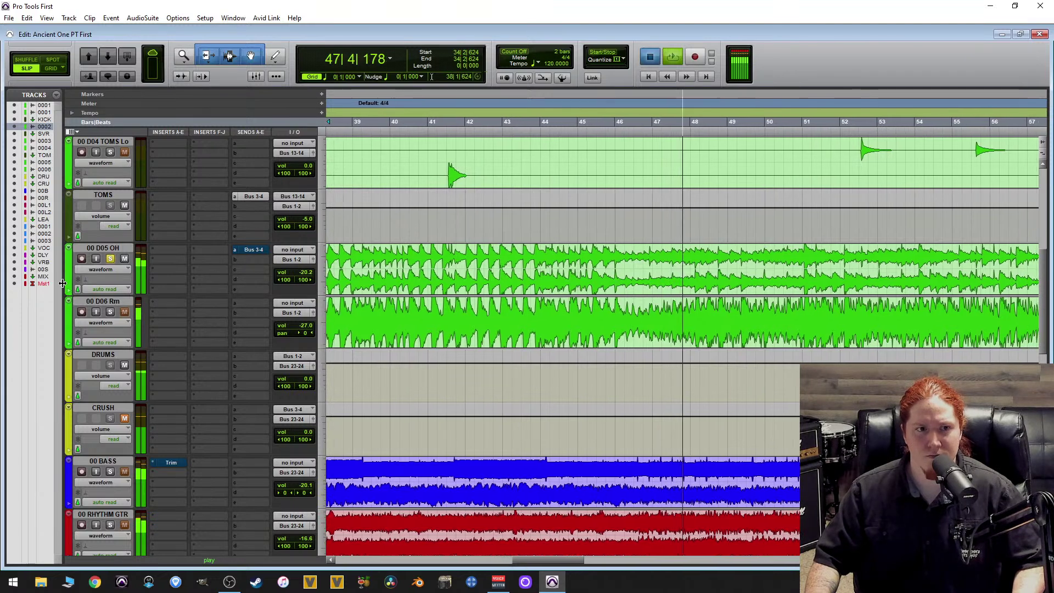
key(space)
click(111, 259)
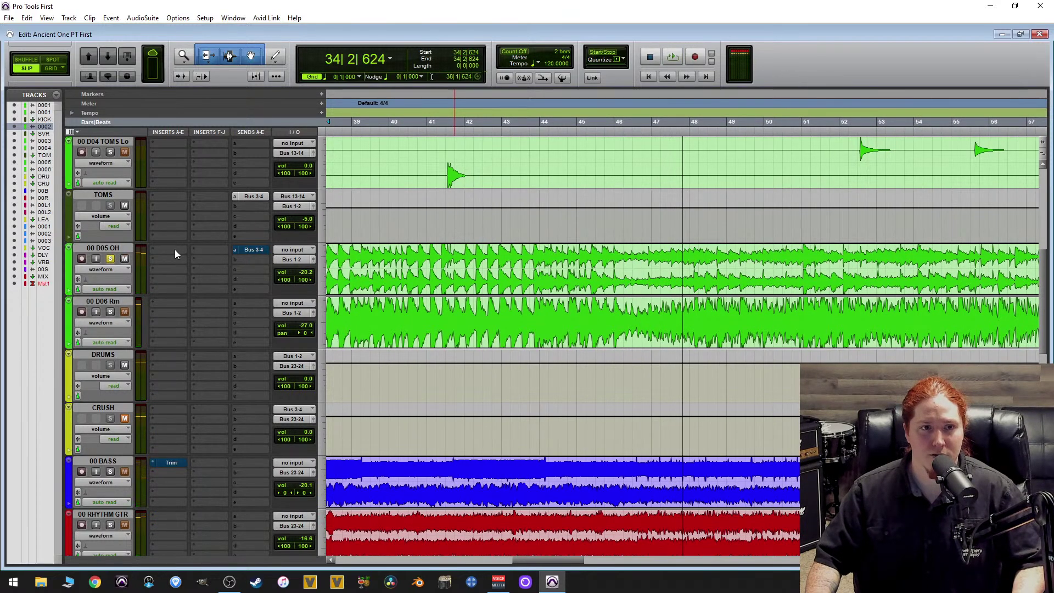
Insert the multi-mono Dyn3 Compressor/Limiter plug-in in the first insert slot of the 00 D05 OH track.
click(174, 249)
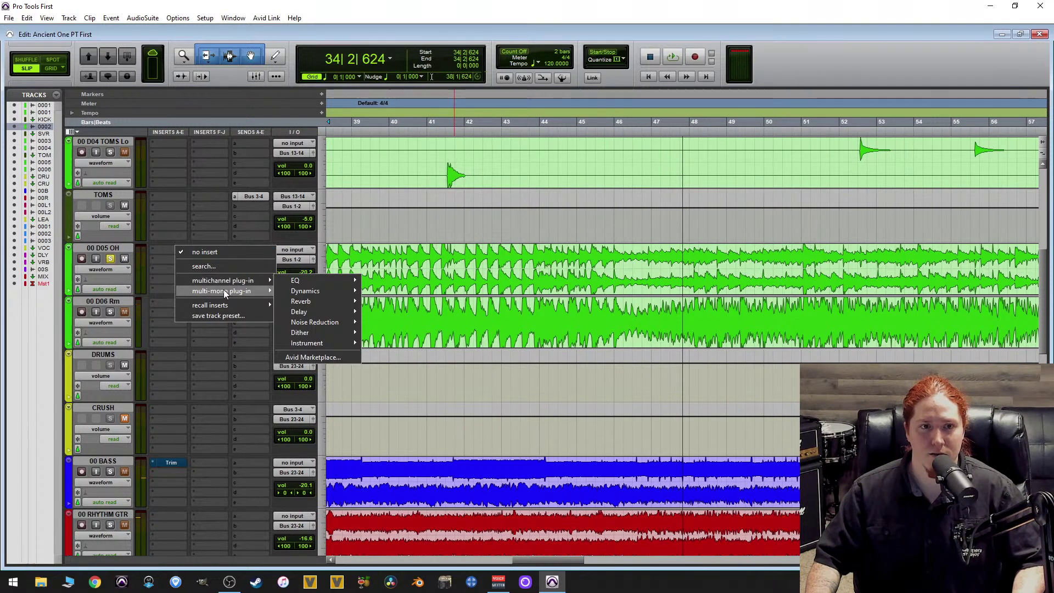
mouse_move(244, 290)
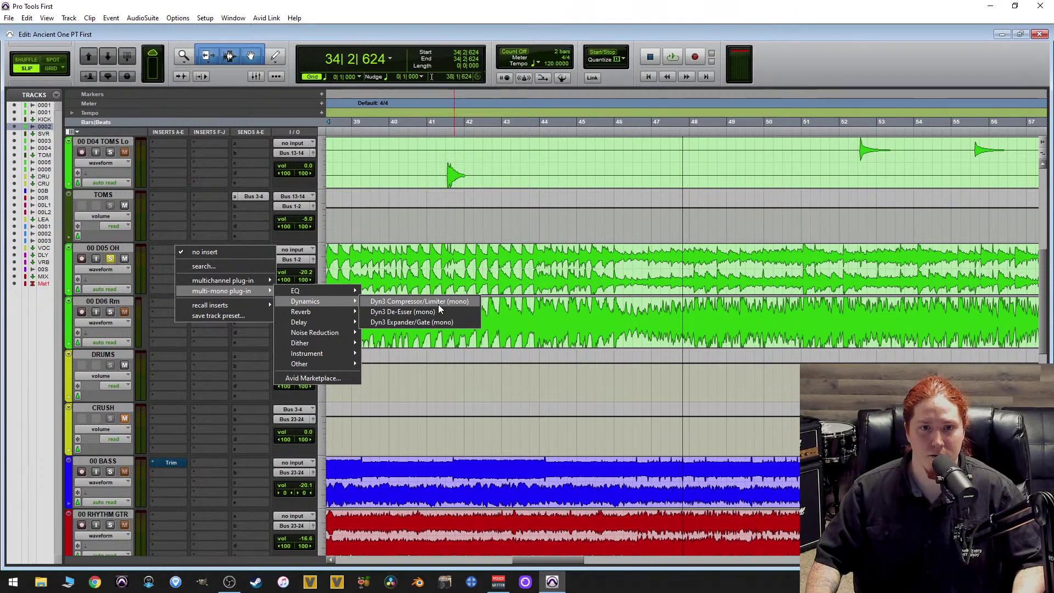
click(438, 302)
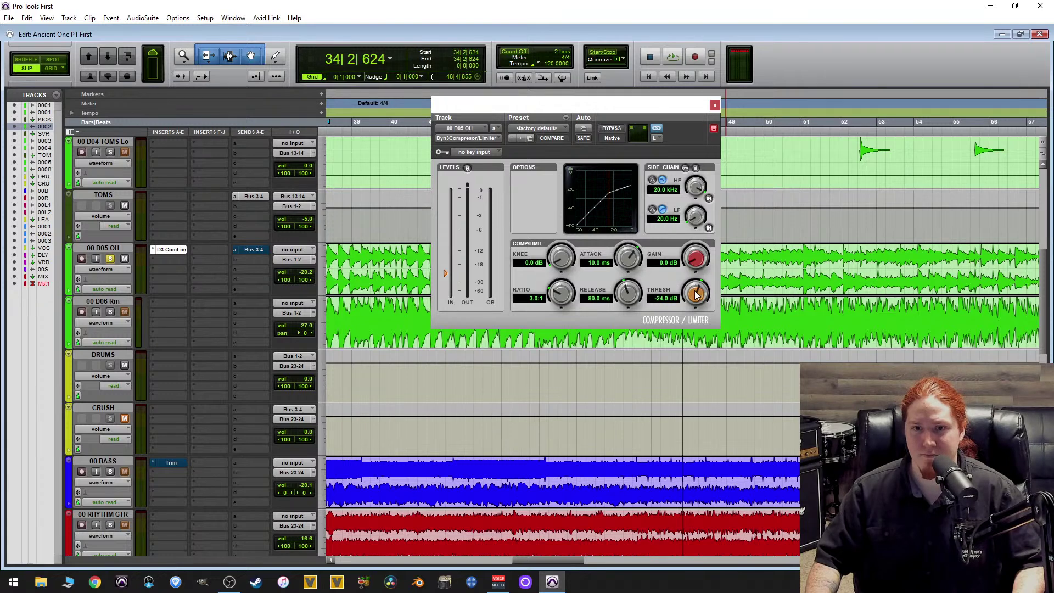
During playback, set the overhead compressor's ratio to 100.0:1 and threshold to -23.5 dB, then close the plug-in.
key(space)
mouse_move(695, 294)
mouse_down()
mouse_move(700, 321)
mouse_move(710, 307)
mouse_up()
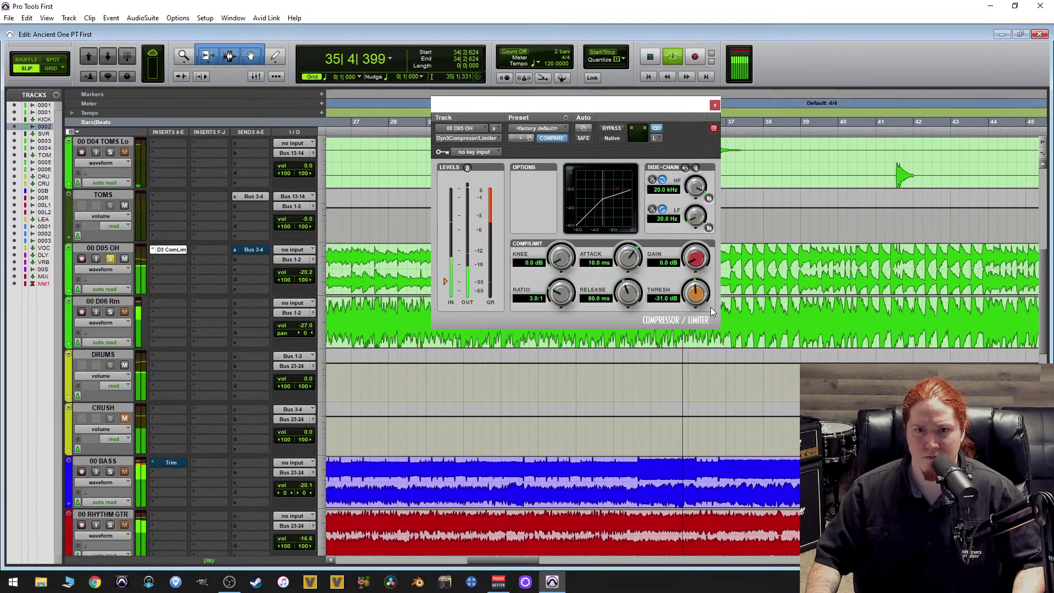
drag(561, 301, 604, 269)
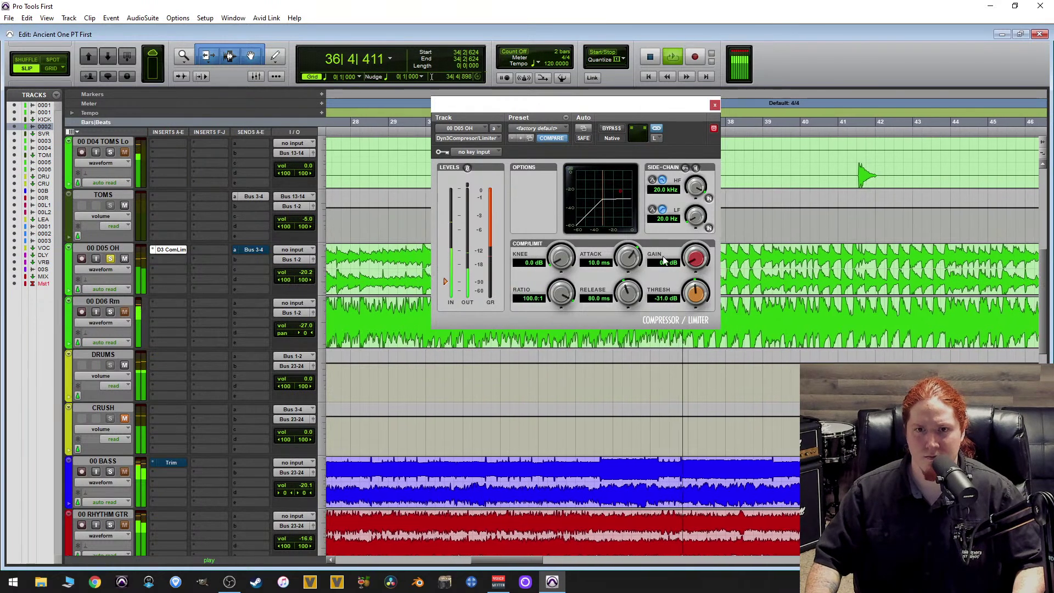
drag(700, 296, 715, 293)
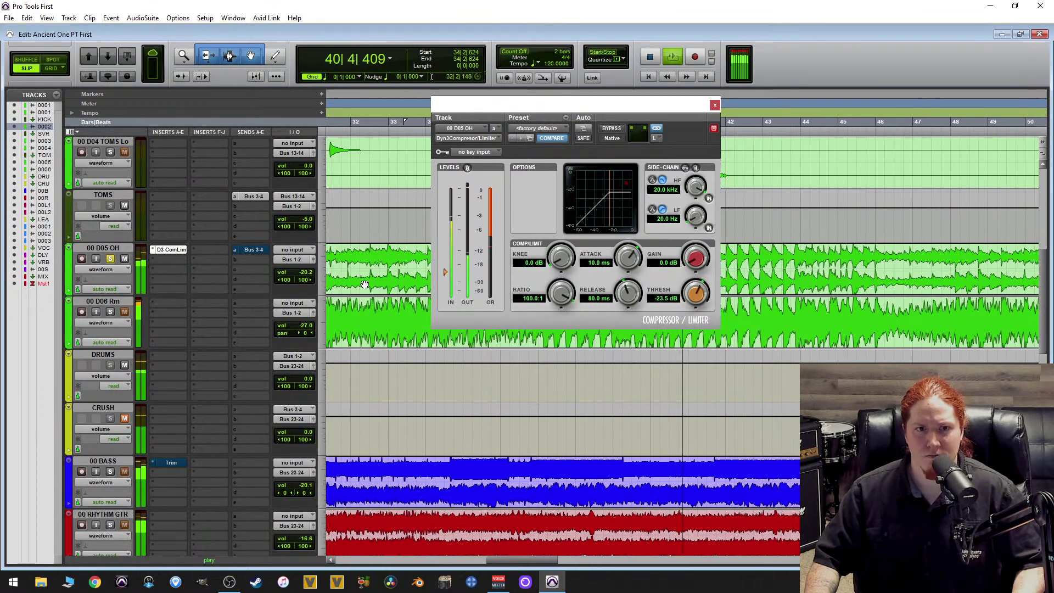
click(715, 104)
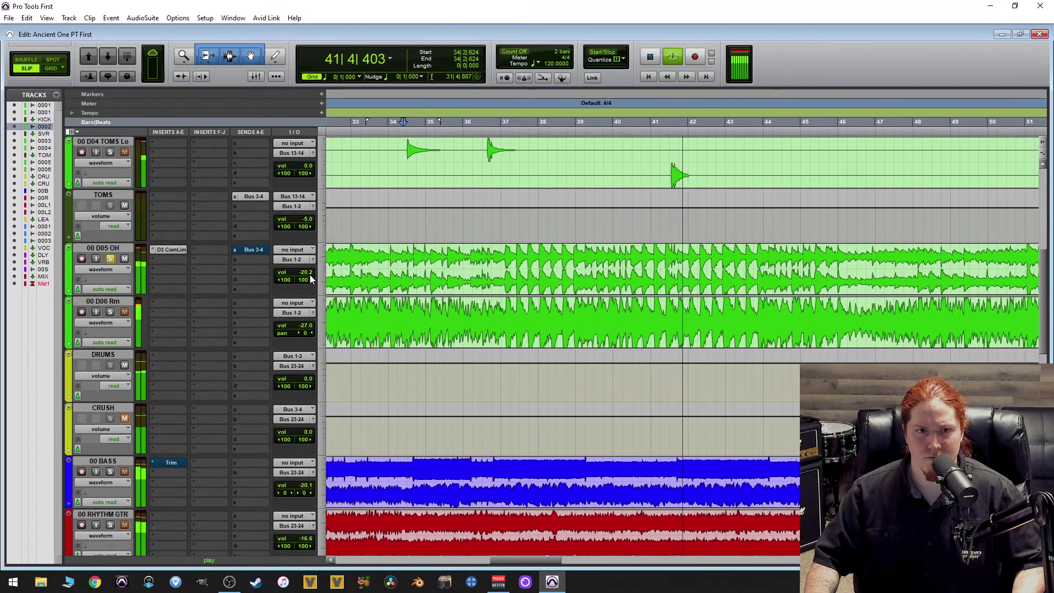
Set the overhead track's volume to -15.7 dB, and solo the 00 D06 Rm room track at -22.8 dB.
drag(306, 276, 537, 238)
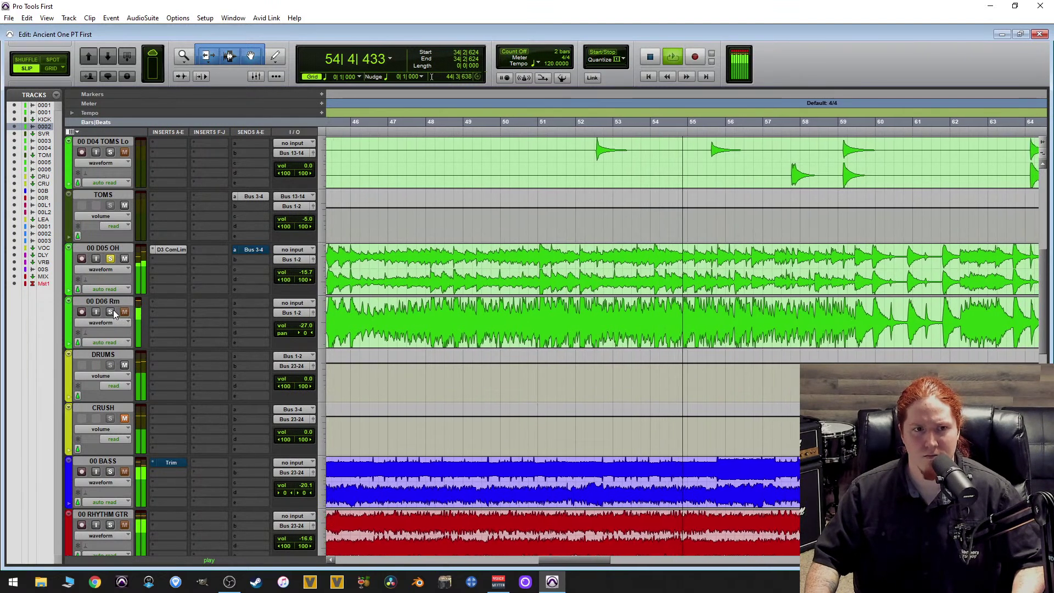
drag(312, 329, 512, 302)
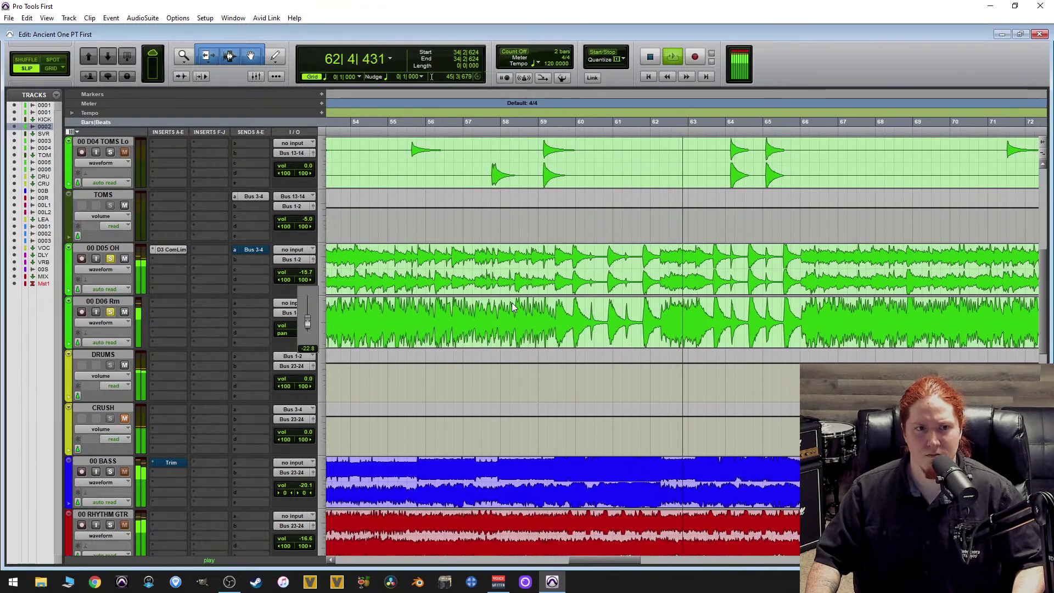
Solo the high and low tom tracks and set the TOMS aux track's volume to -7.7 dB during playback.
scroll(172, 349, up, 3)
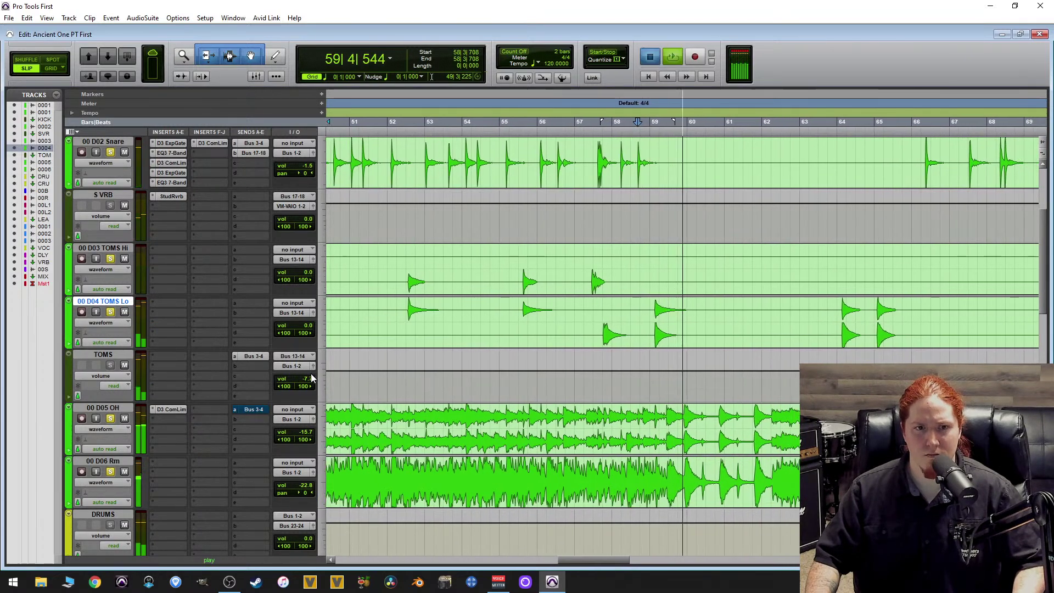
key(space)
Pan the TOMS Lo track's left channel to 51 right and the TOMS Hi track's right channel to 43 left, then resume playback.
drag(284, 333, 307, 277)
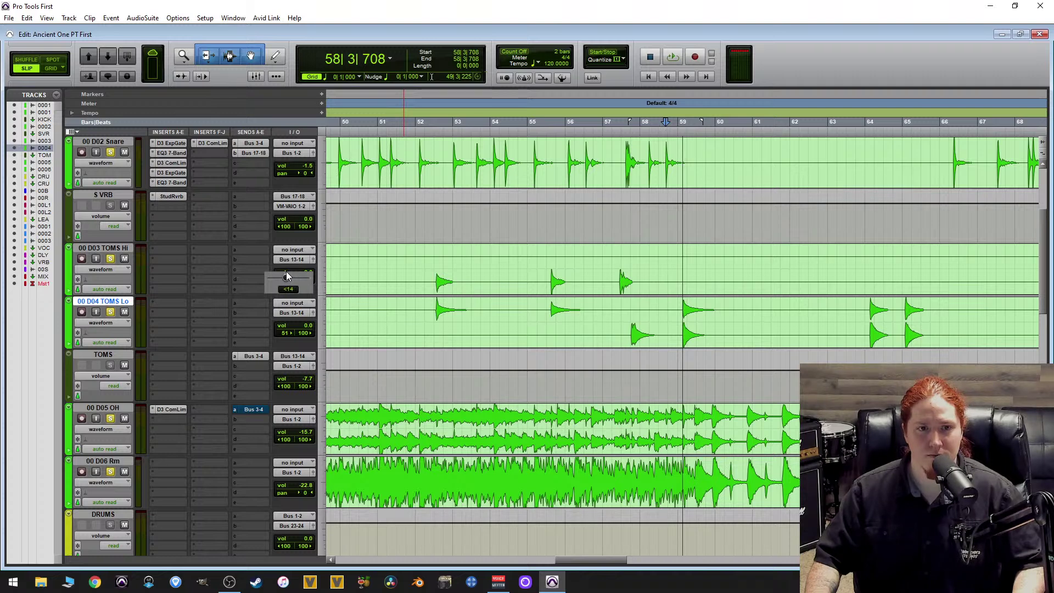
drag(284, 271, 281, 274)
key(space)
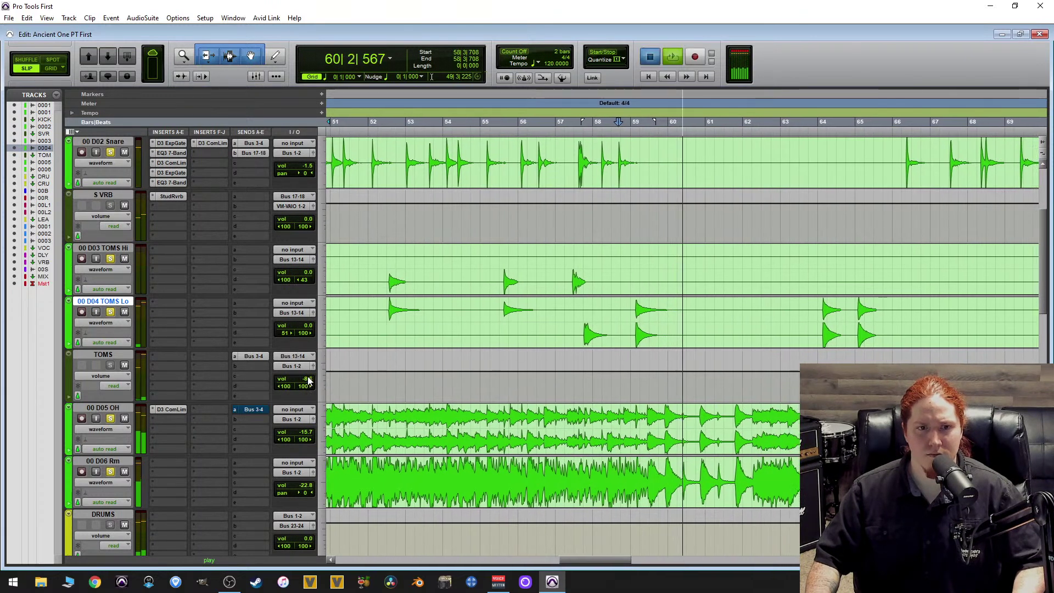
During playback, set the TOMS aux track's volume to -10.4 dB, and solo the 00 BASS track at -21.5 dB.
drag(307, 378, 308, 379)
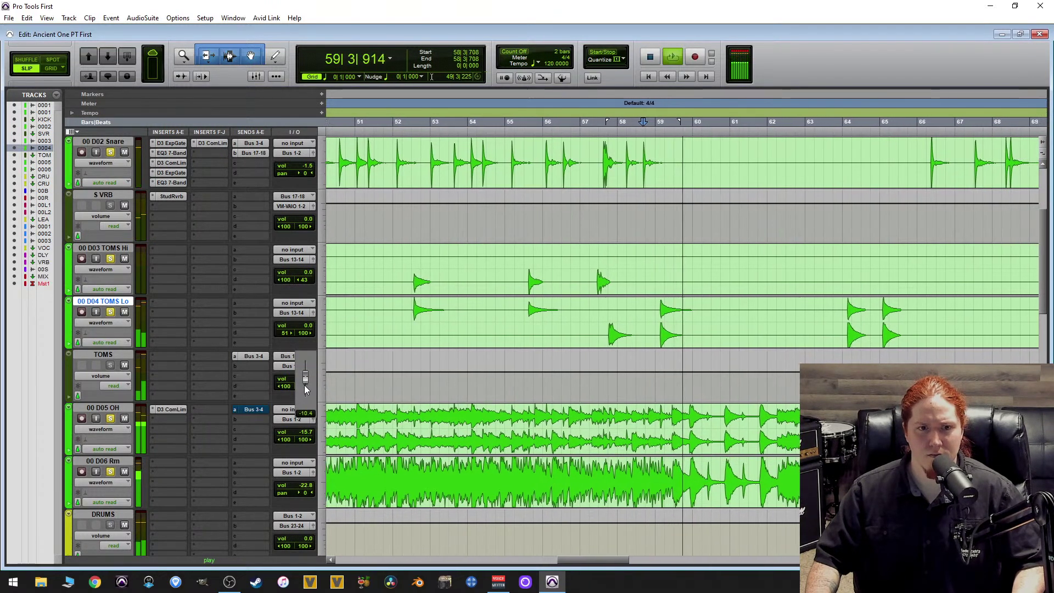
drag(306, 389, 306, 387)
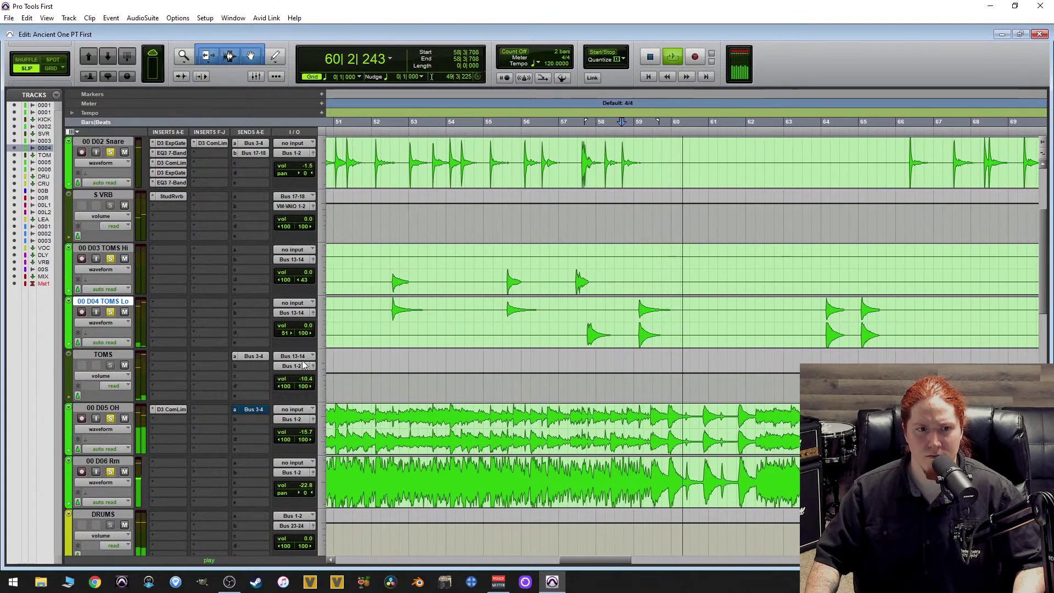
scroll(248, 318, down, 4)
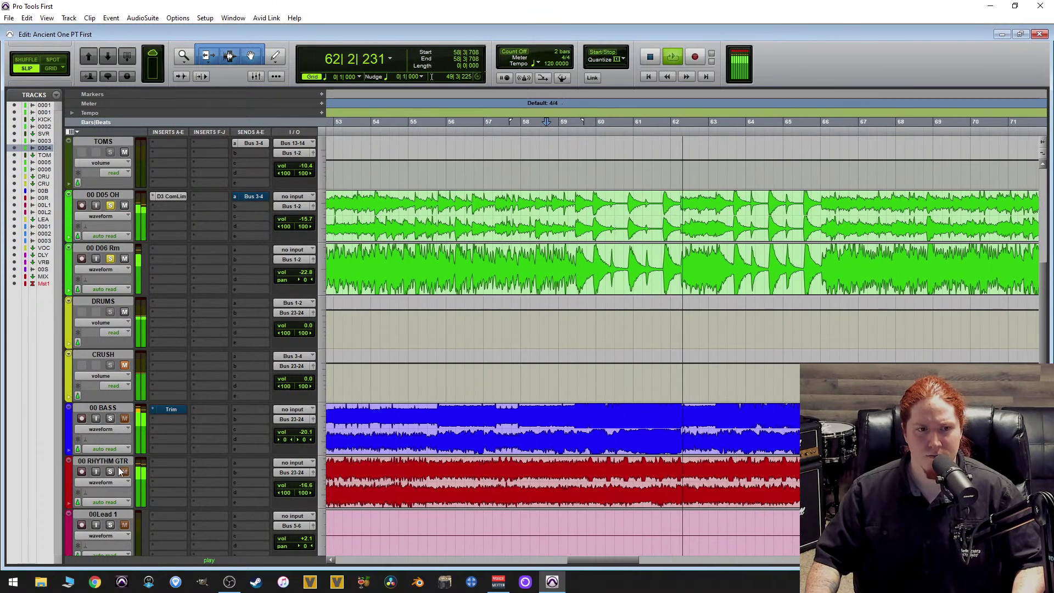
click(110, 418)
drag(305, 432, 405, 437)
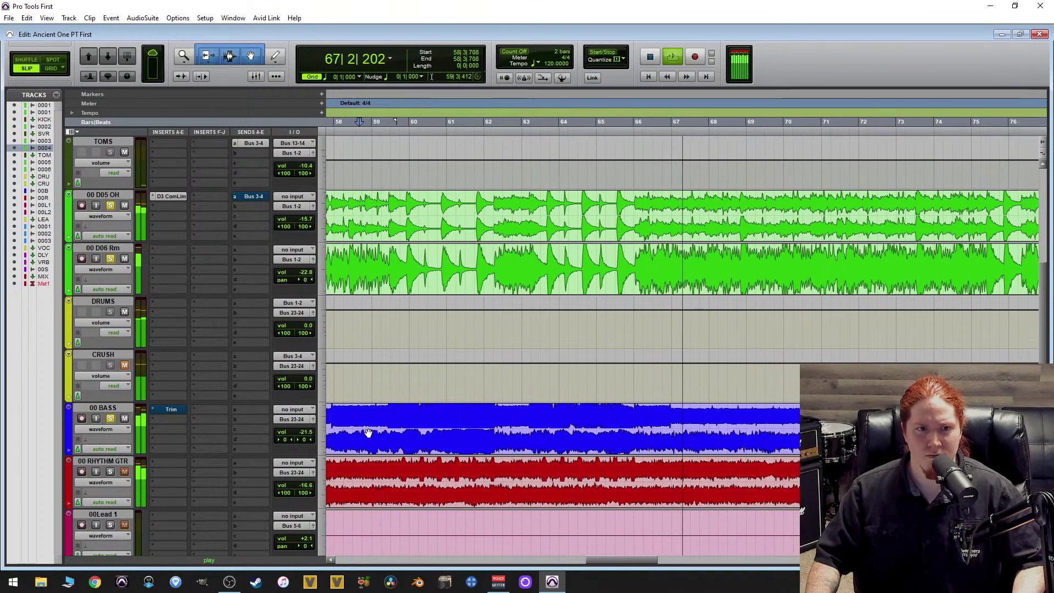
Enable the bass track's Trim plug-in at 0.0 dB gain and relink its channels, retaining the left channel's settings.
click(171, 410)
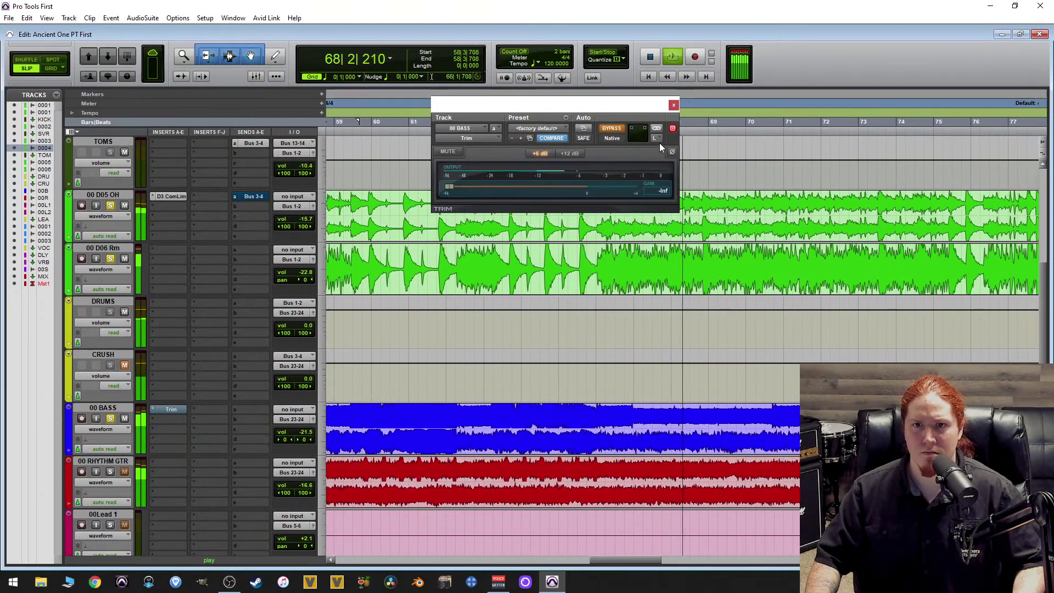
click(557, 128)
click(583, 130)
click(672, 152)
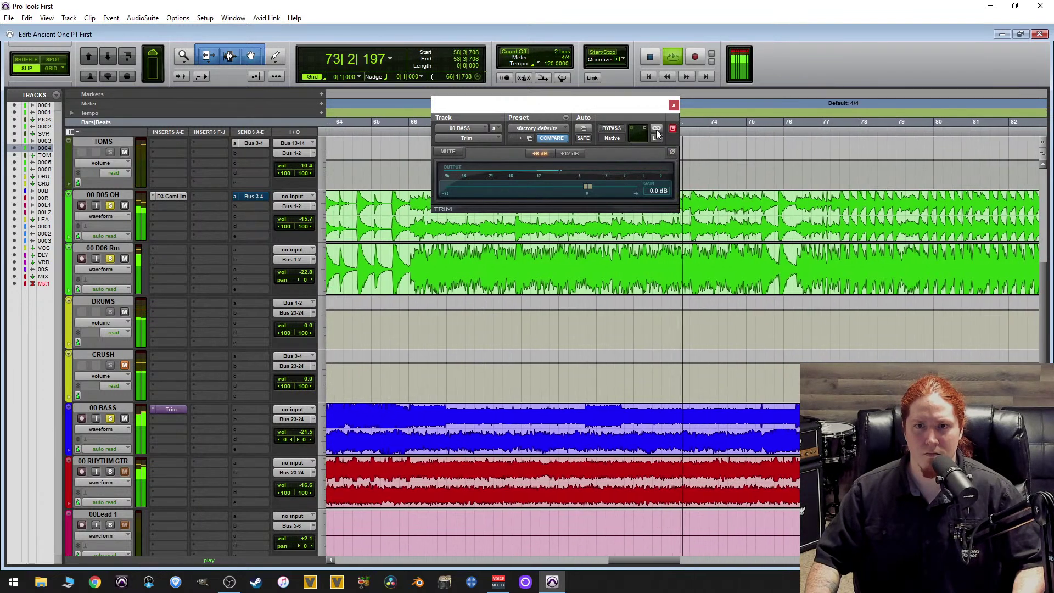
click(672, 152)
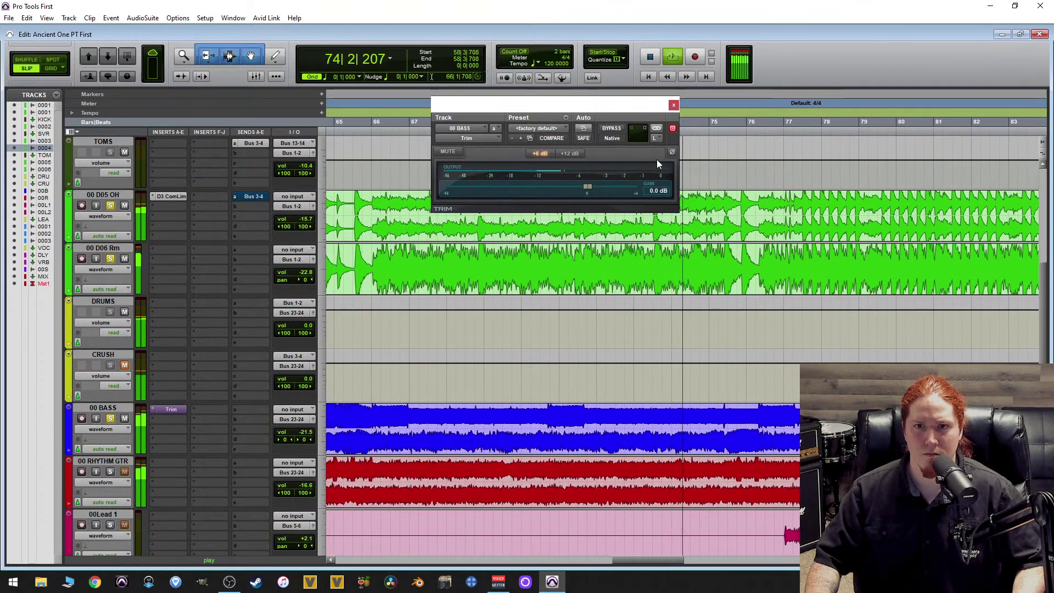
click(656, 128)
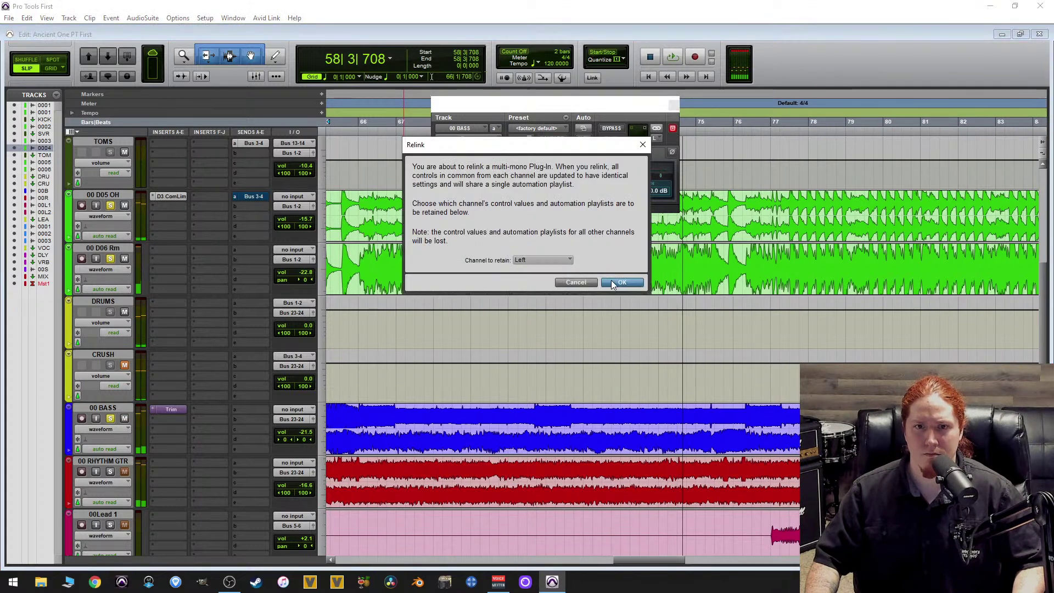
click(622, 282)
key(space)
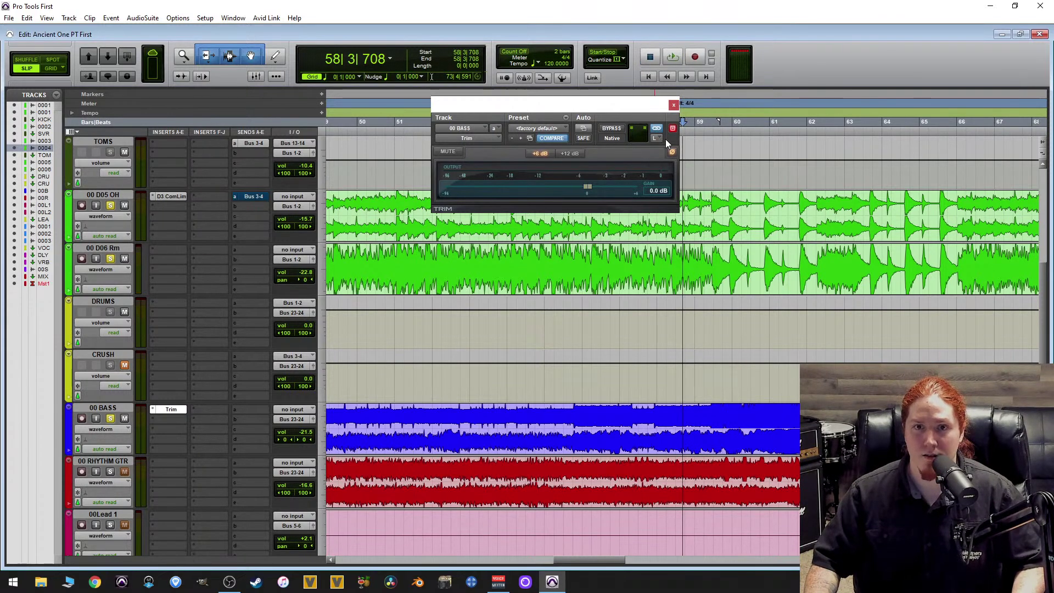
Compare the bass with Trim's phase inverted and normal during playback, then close the plug-in with the phase normal.
key(space)
click(671, 152)
key(space)
key(space)
key(space)
key(space)
click(672, 152)
key(space)
key(space)
click(672, 153)
key(space)
key(space)
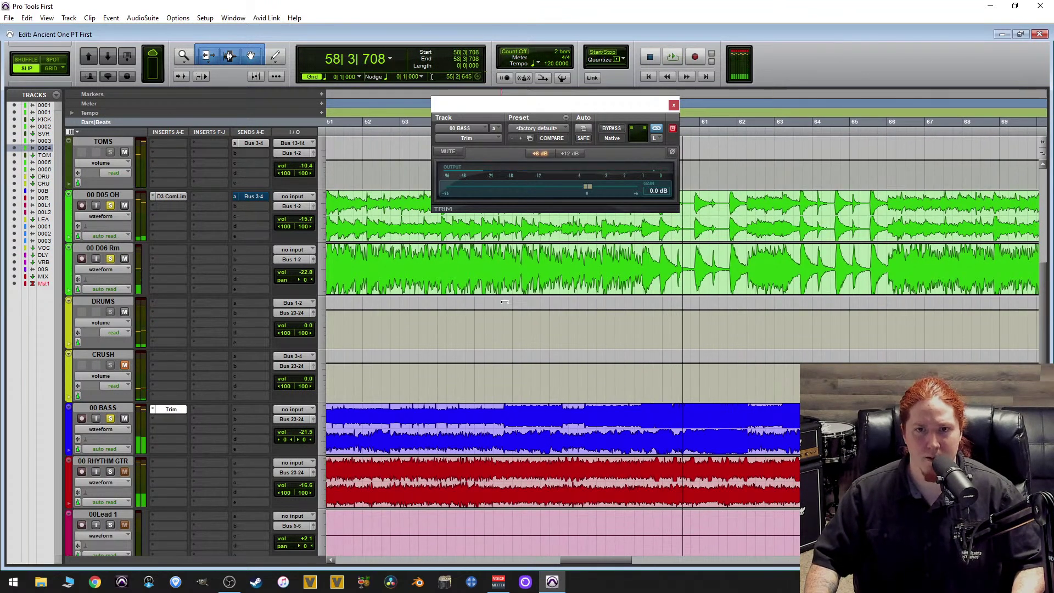
click(674, 106)
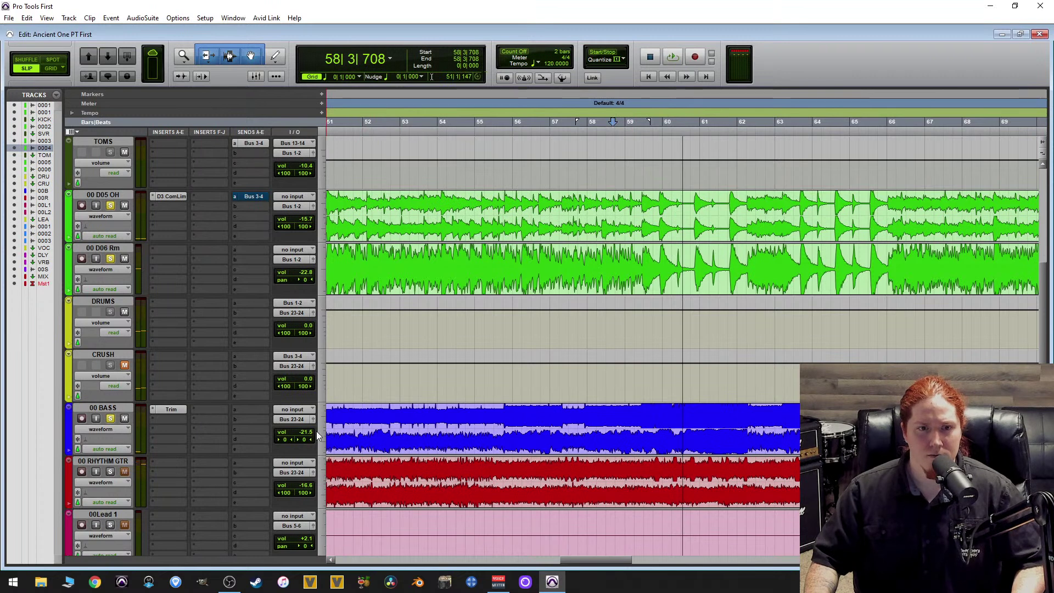
Set the 00 BASS track's volume to -18.3 dB during playback.
key(space)
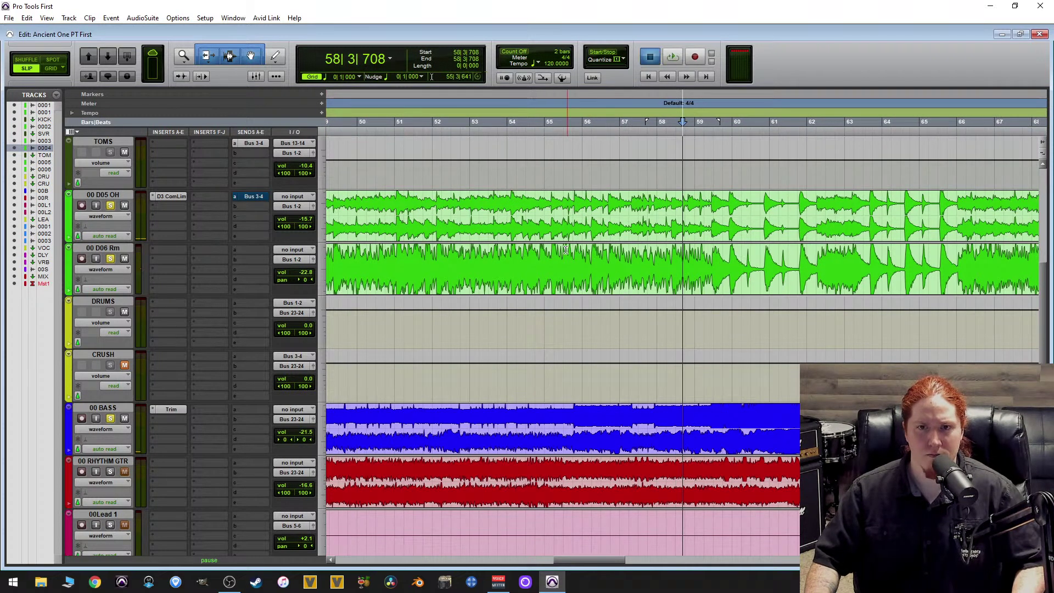
key(space)
click(311, 432)
drag(313, 437, 459, 410)
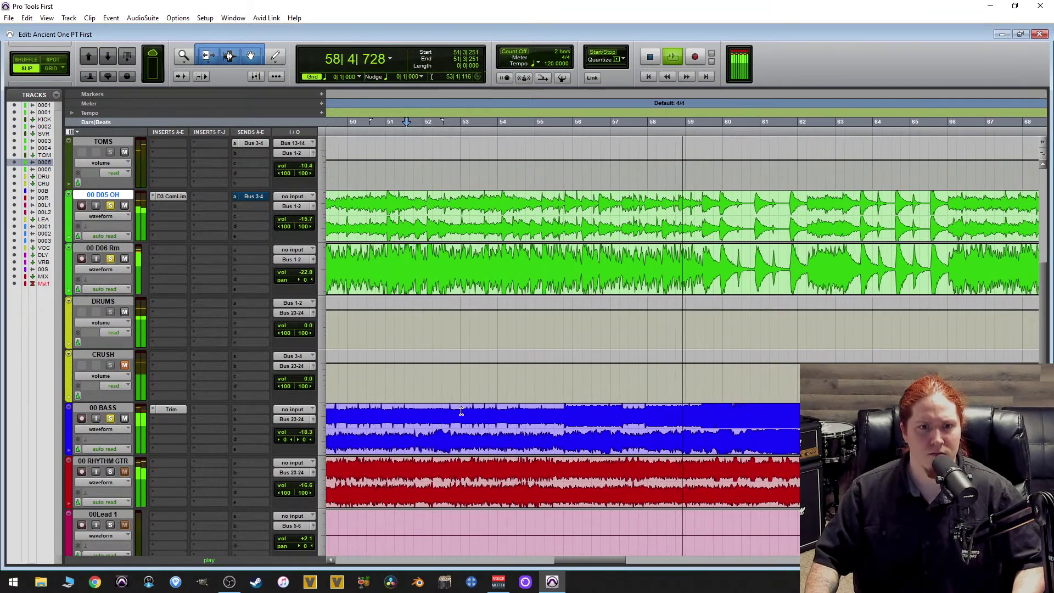
Solo the 00 RHYTHM GTR track and set its volume to -13.0 dB against the drums and bass.
scroll(269, 370, down, 2)
click(111, 364)
drag(311, 381, 308, 383)
key(space)
key(space)
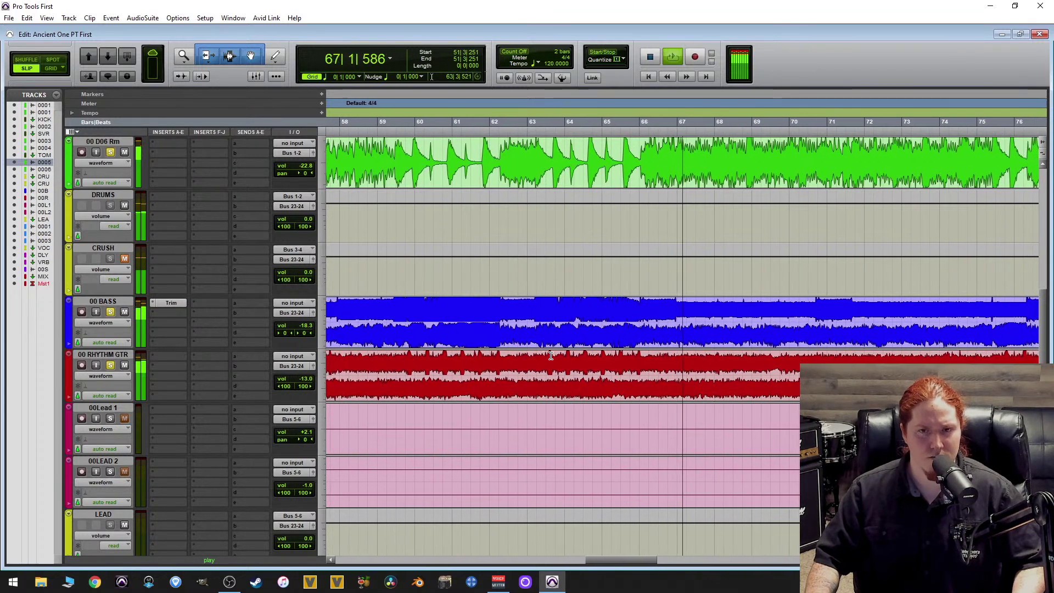
Solo both lead guitar tracks during playback, setting 00LEAD 2 to -8.9 dB and 00Lead 1 to -3.8 dB.
scroll(582, 337, down, 3)
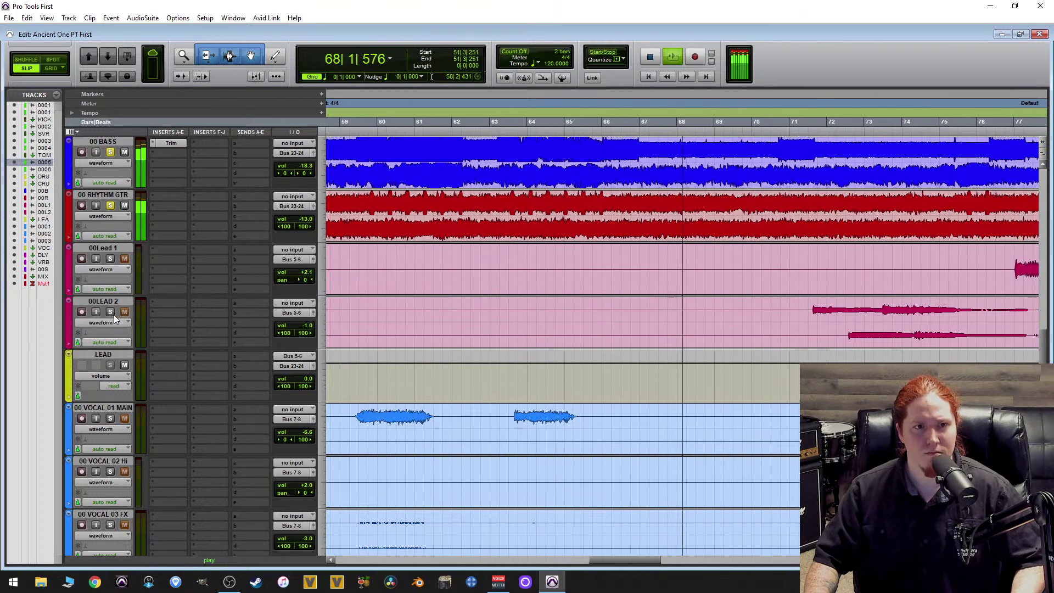
click(309, 328)
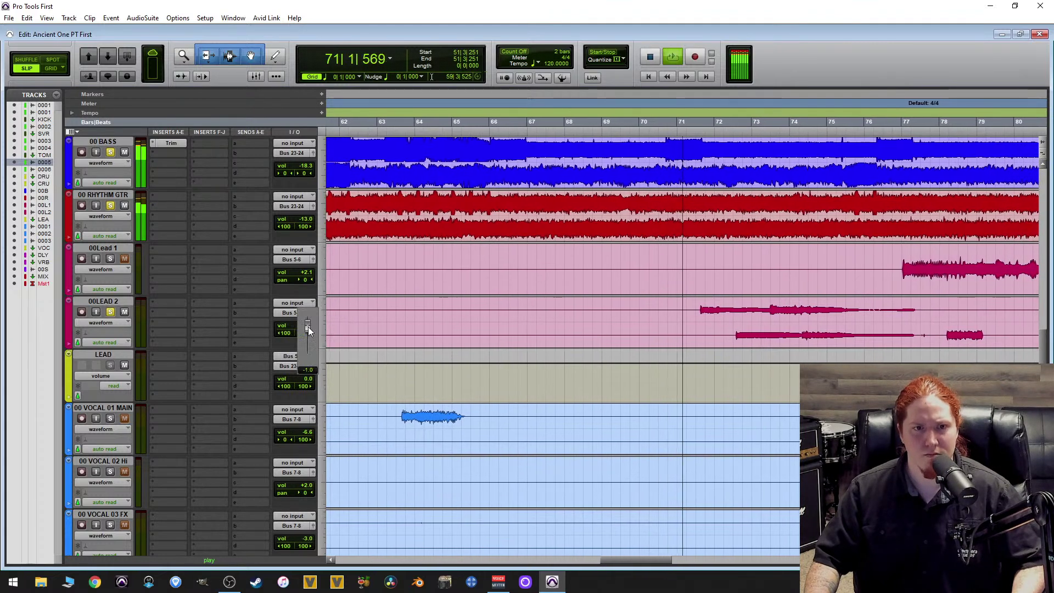
drag(308, 327, 423, 393)
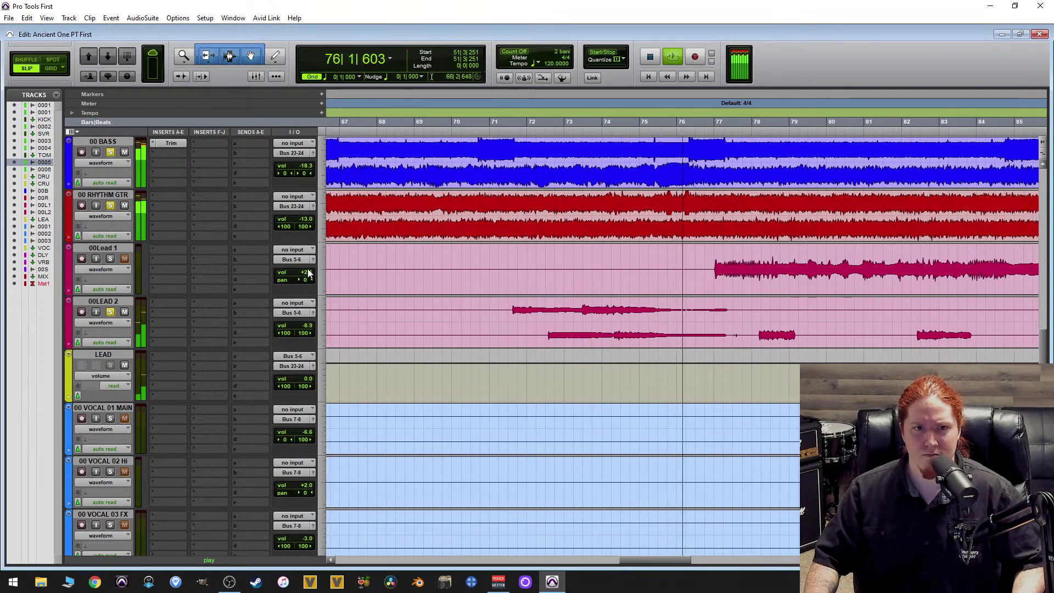
drag(306, 272, 444, 225)
Solo 00 VOCAL 01 MAIN, unmute the VOCALS aux track, and set the main vocal to -4.3 dB while playing from bar 14.
scroll(164, 334, down, 3)
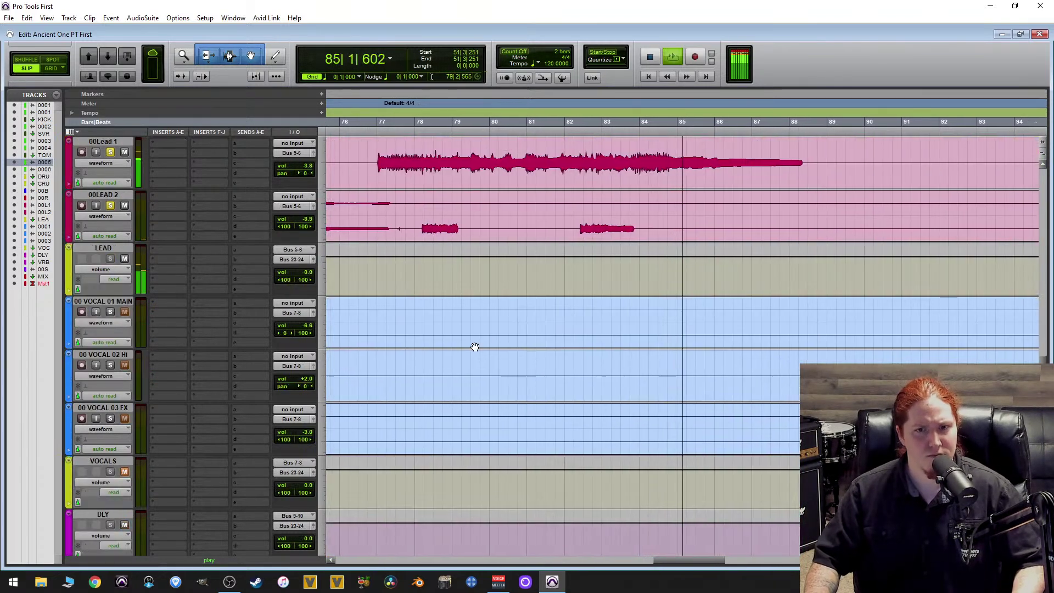
key(r)
key(r)
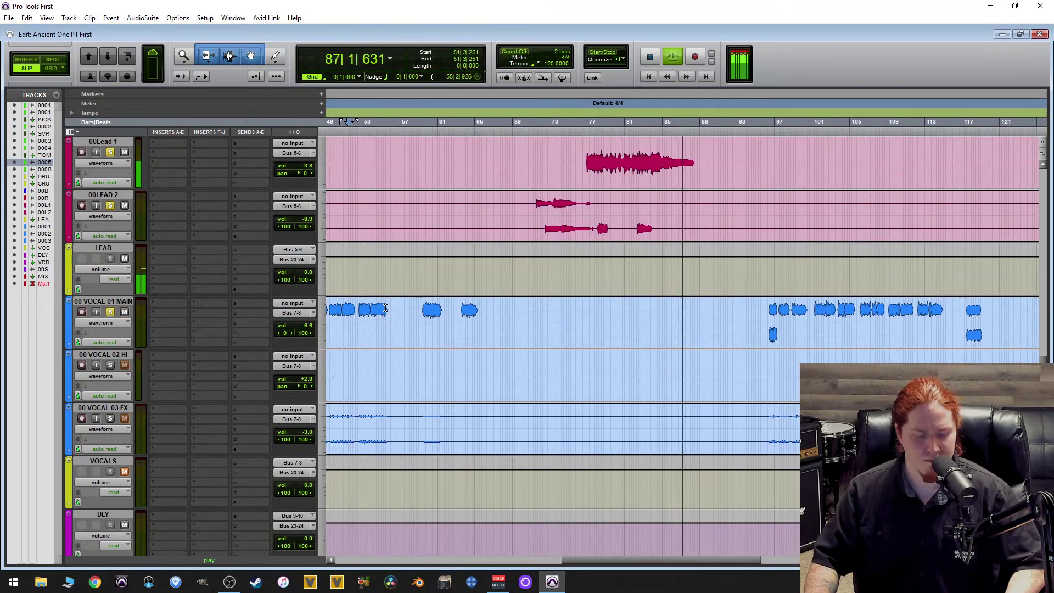
key(r)
key(r)
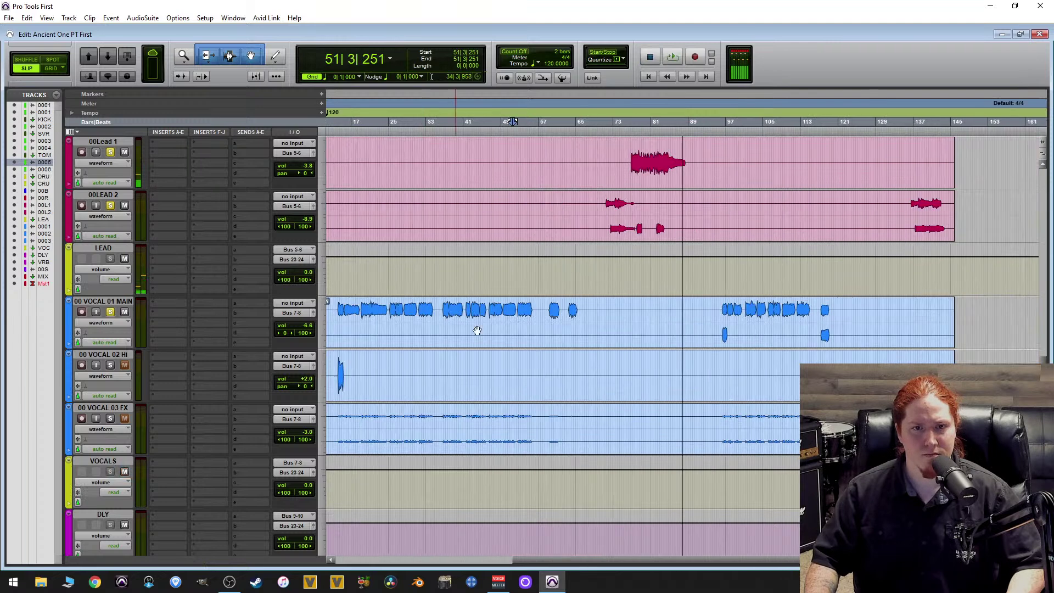
key(t)
key(t)
key(t)
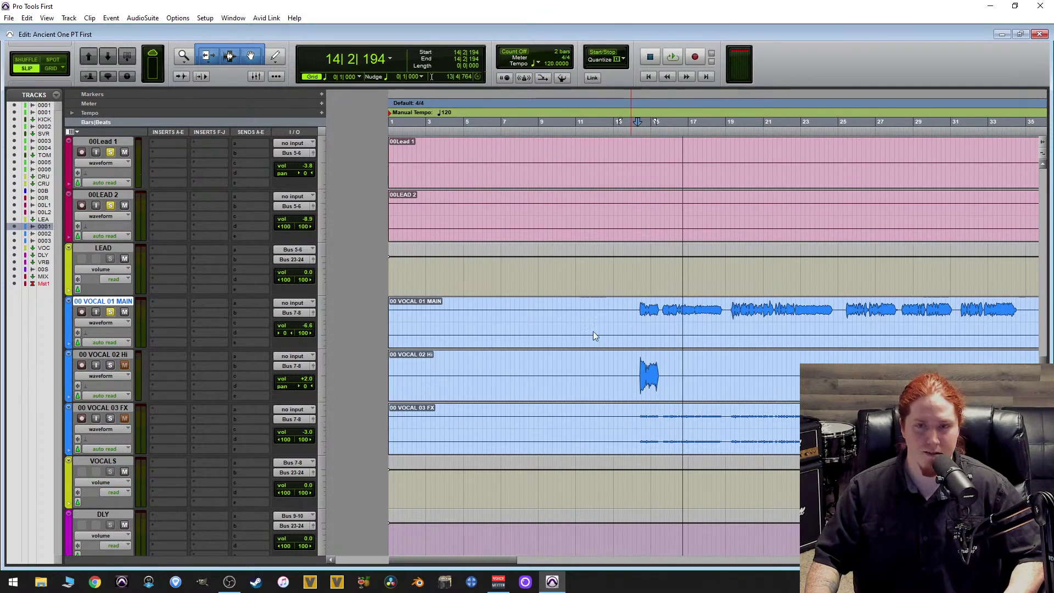
key(space)
drag(309, 330, 496, 308)
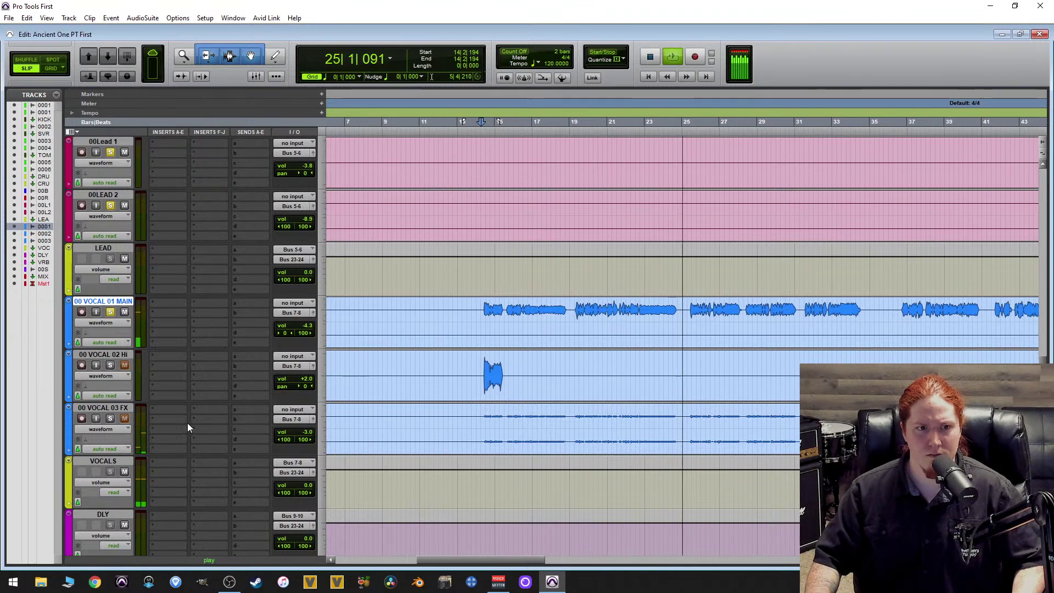
Solo the 00 VOCAL 03 FX track and set its volume to -4.4 dB during playback.
click(109, 420)
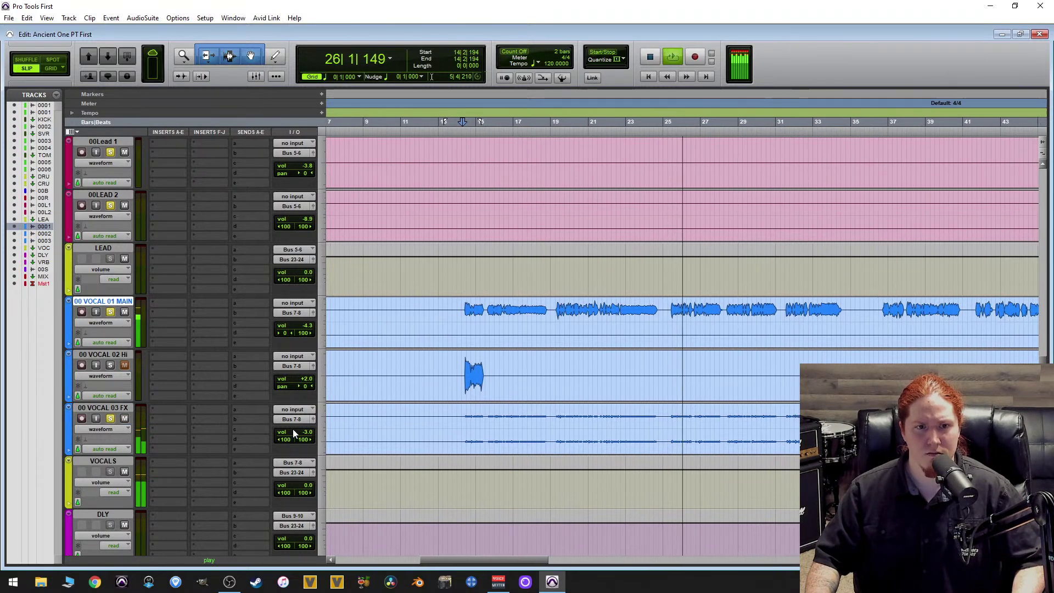
drag(311, 435, 308, 442)
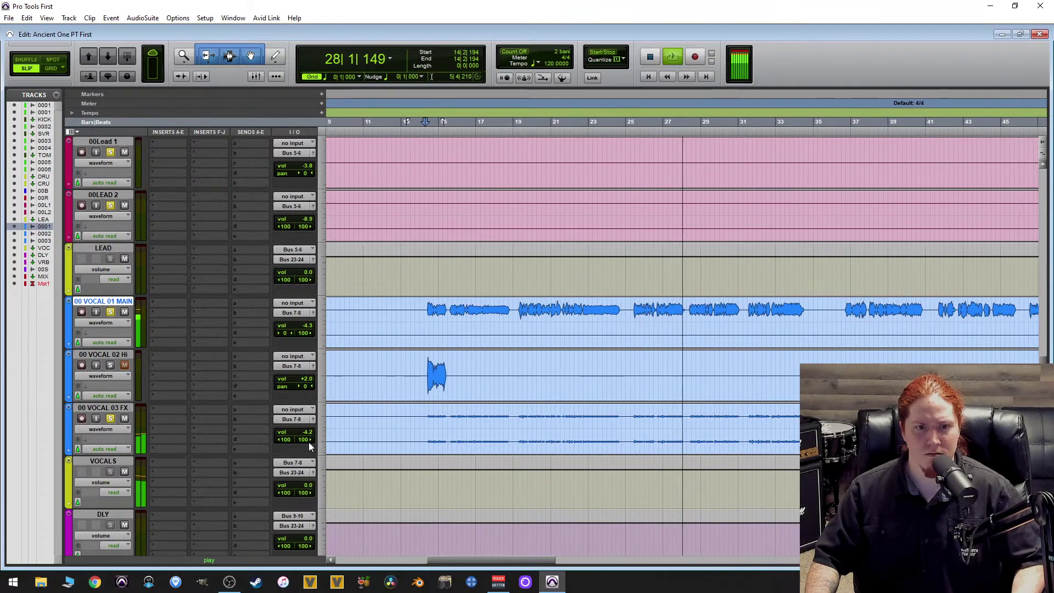
scroll(382, 396, down, 1)
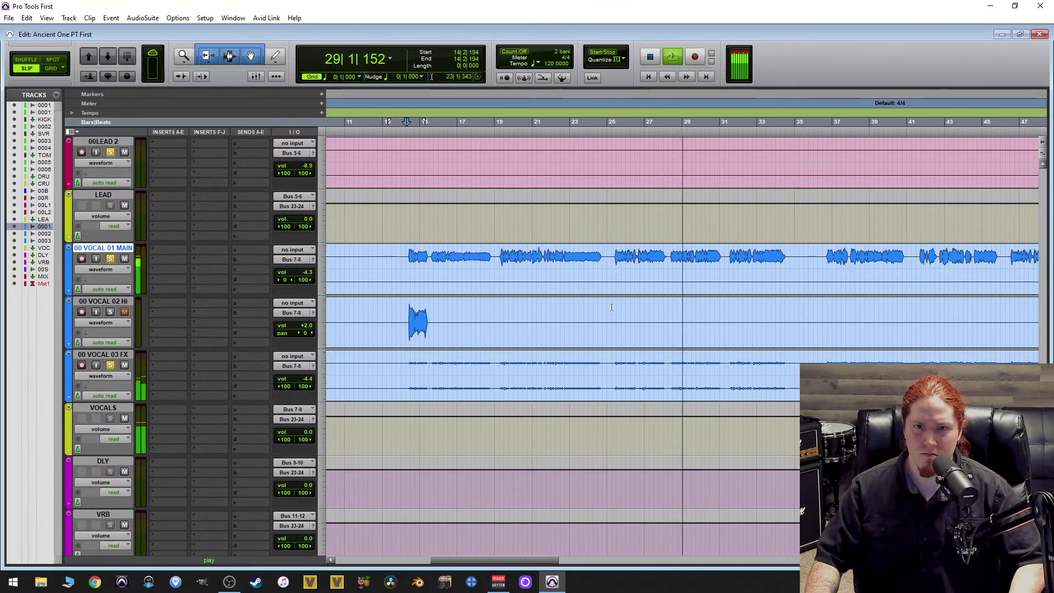
Select every track from 00 D01 KICK through 00 VOCAL 03 FX and clear their solos.
scroll(822, 332, up, 3)
scroll(778, 351, up, 12)
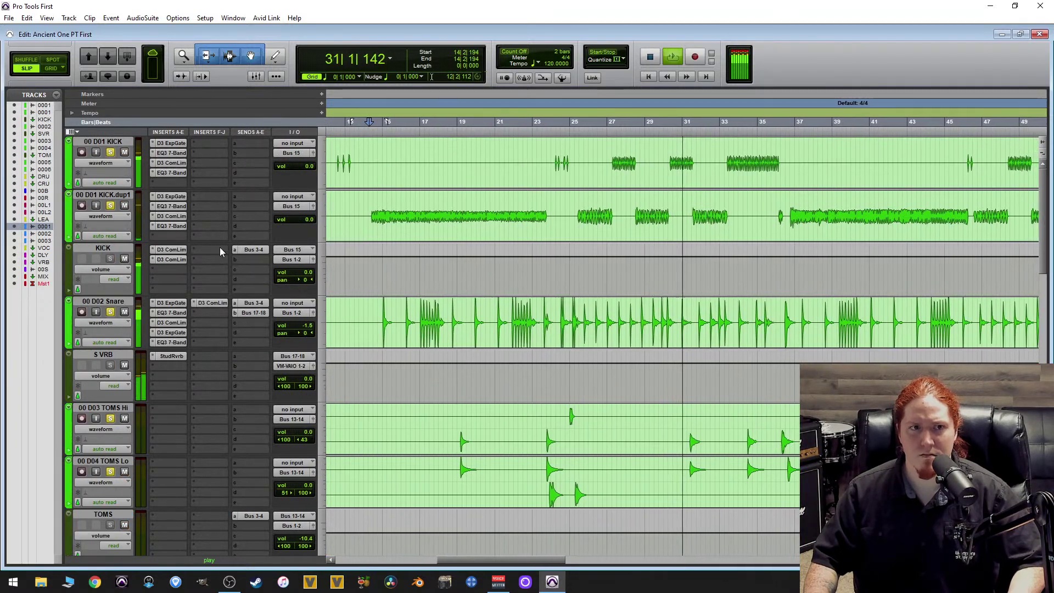
scroll(205, 308, down, 15)
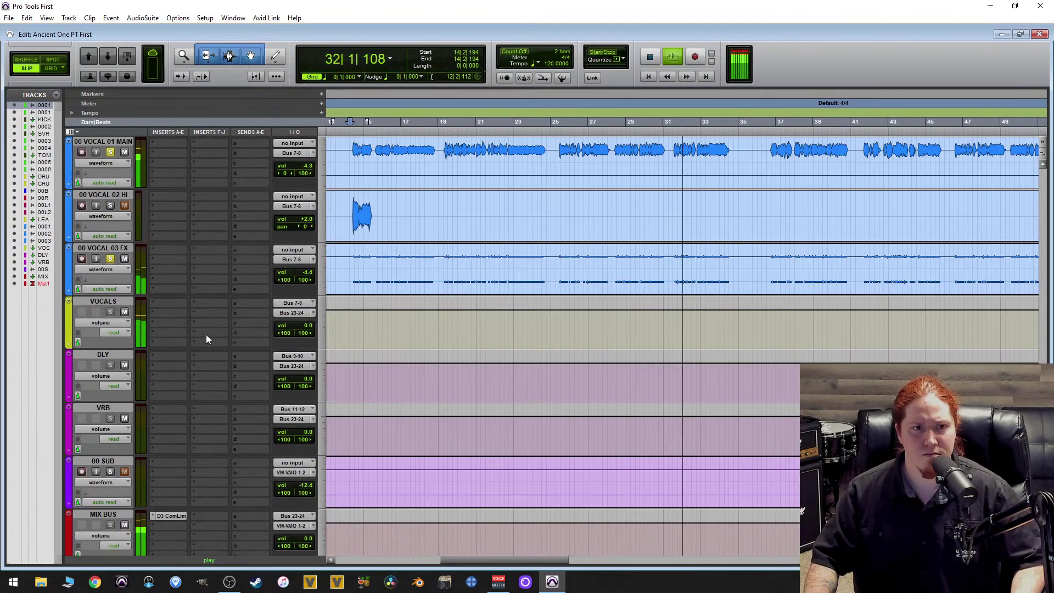
scroll(160, 240, up, 1)
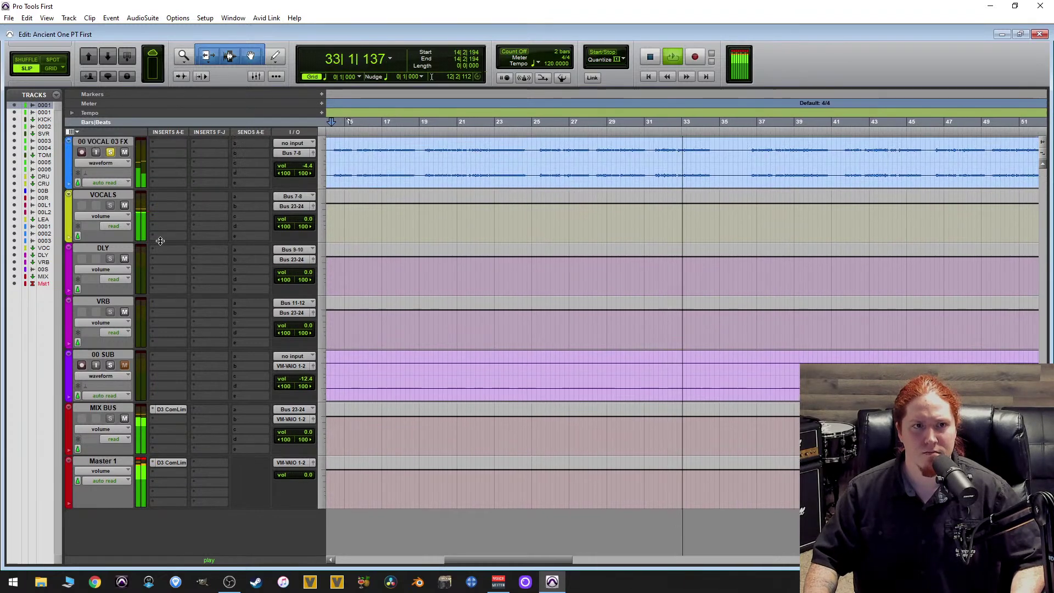
click(112, 141)
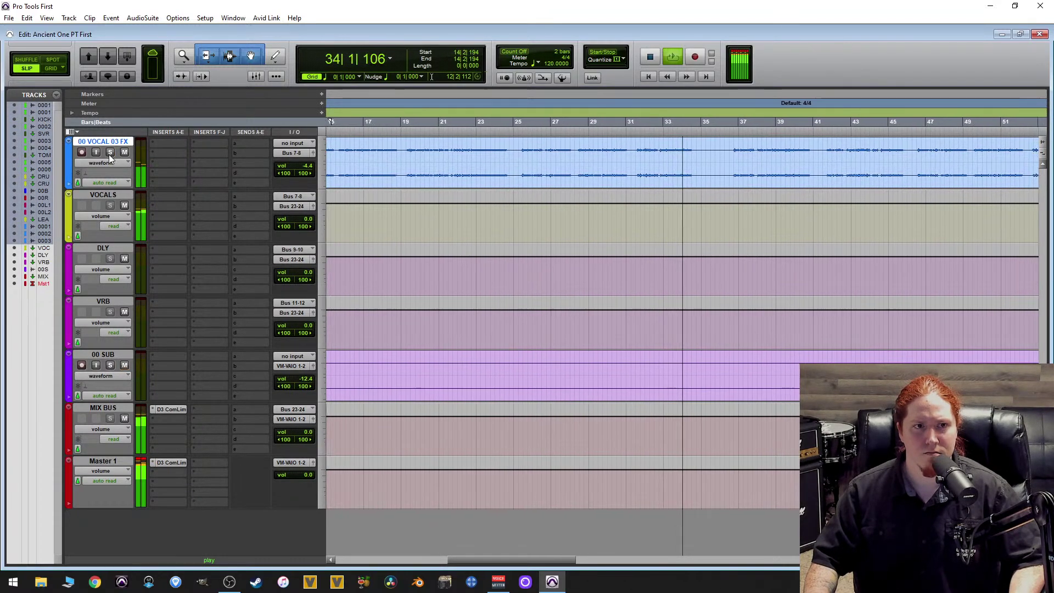
Check the drum tracks and the song timeline while the full mix plays, then stop playback.
scroll(380, 243, up, 12)
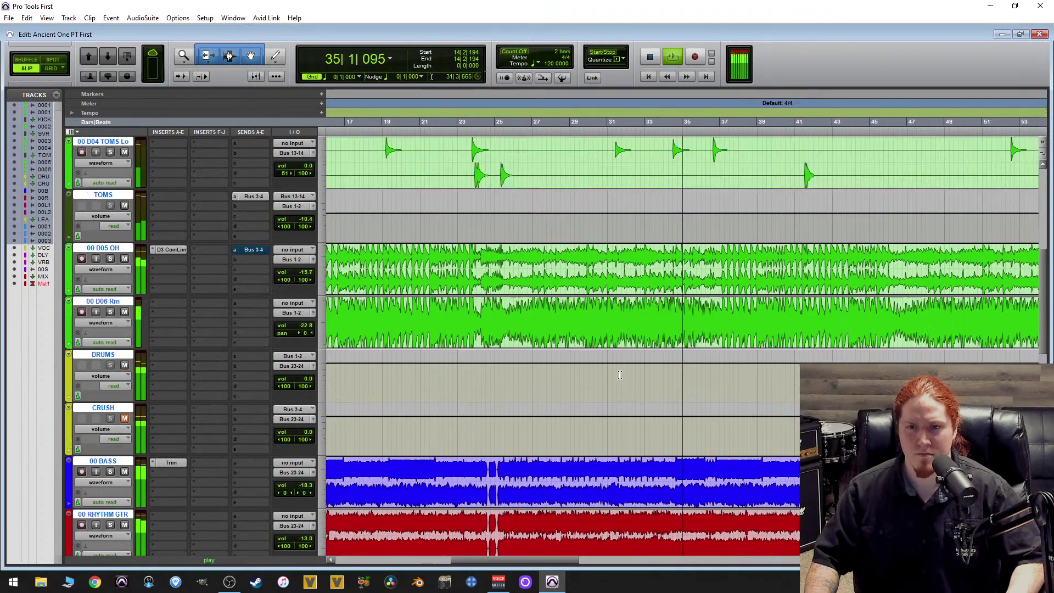
scroll(595, 359, up, 2)
scroll(576, 341, up, 2)
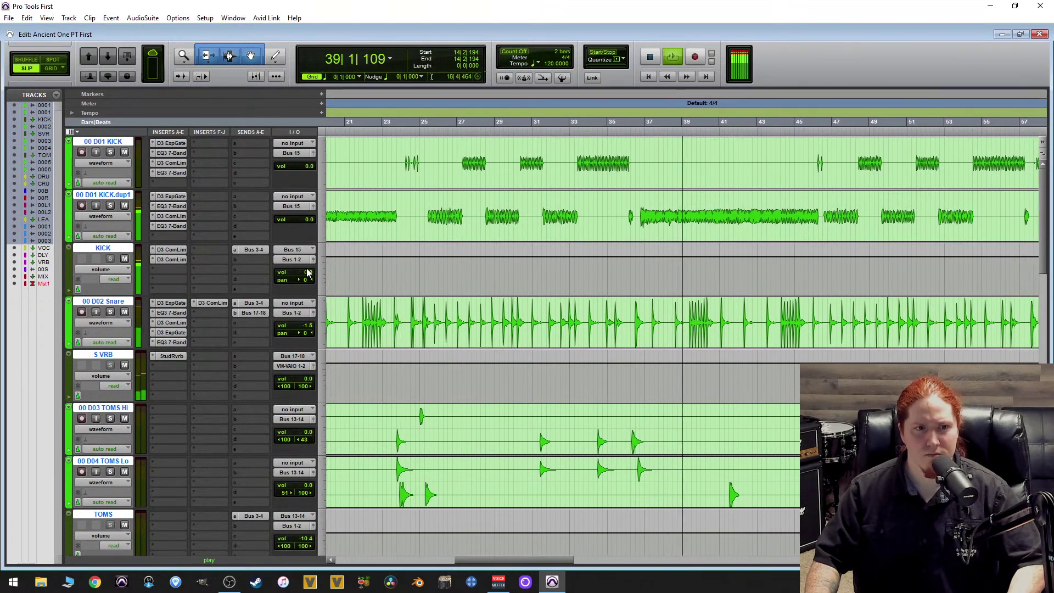
key(ctrl+bracketleft)
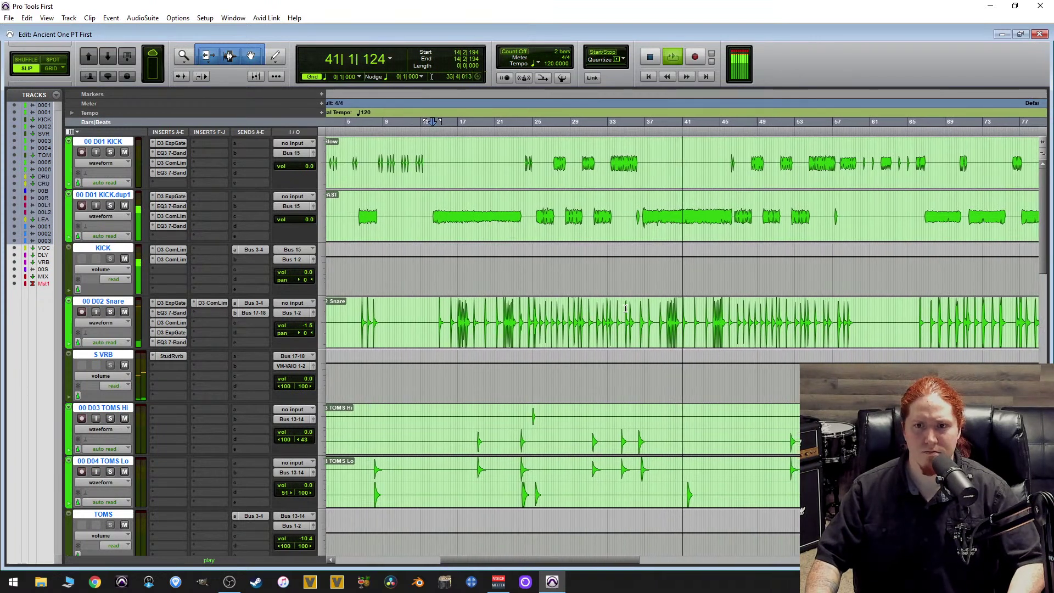
key(space)
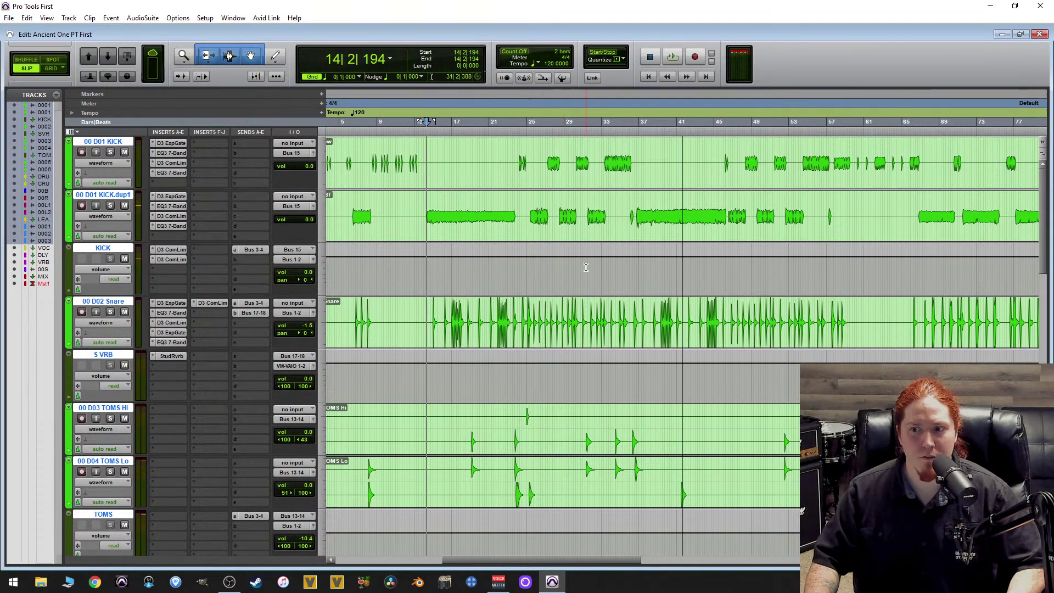
key(ctrl+bracketleft)
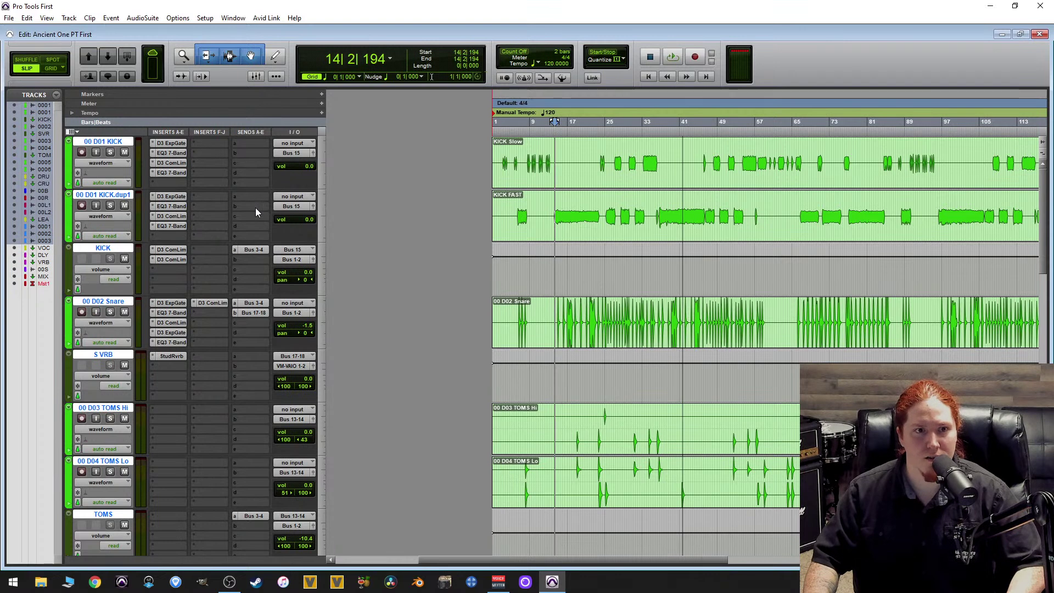
scroll(255, 206, down, 3)
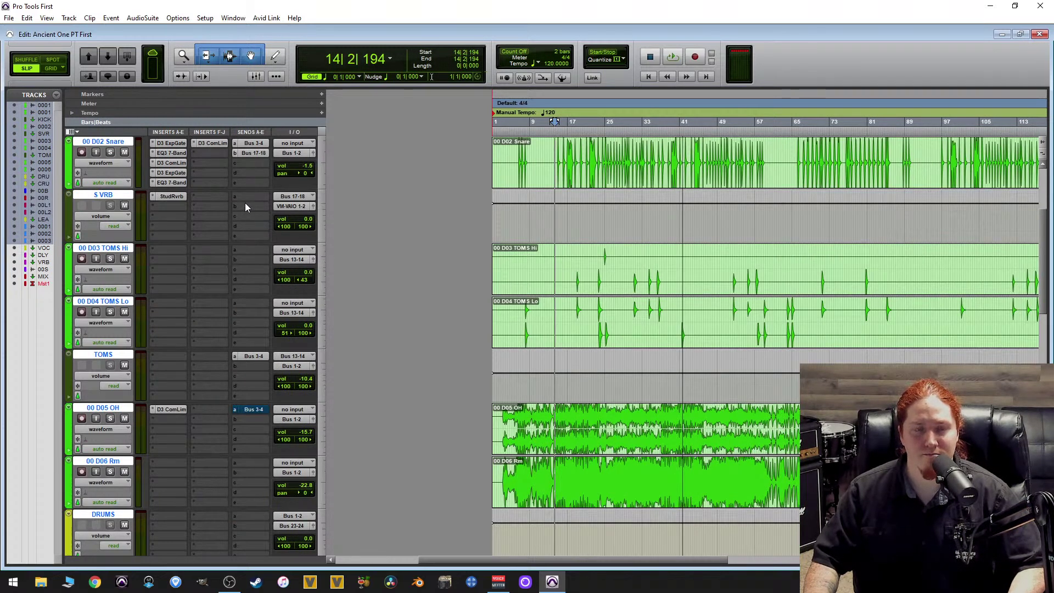
Place the edit cursor on the 00 D02 Snare track at 14|2|419 and view the kick and snare entries closely.
scroll(652, 291, up, 3)
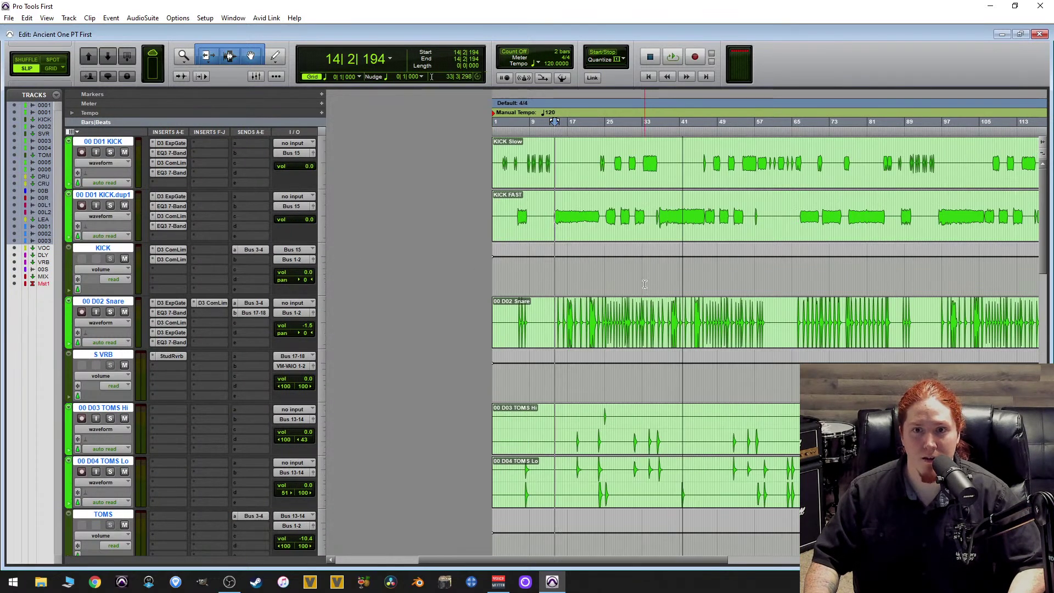
click(560, 310)
key(ctrl+bracketright)
key(ctrl+bracketright)
key(ctrl+bracketright)
key(ctrl+bracketright)
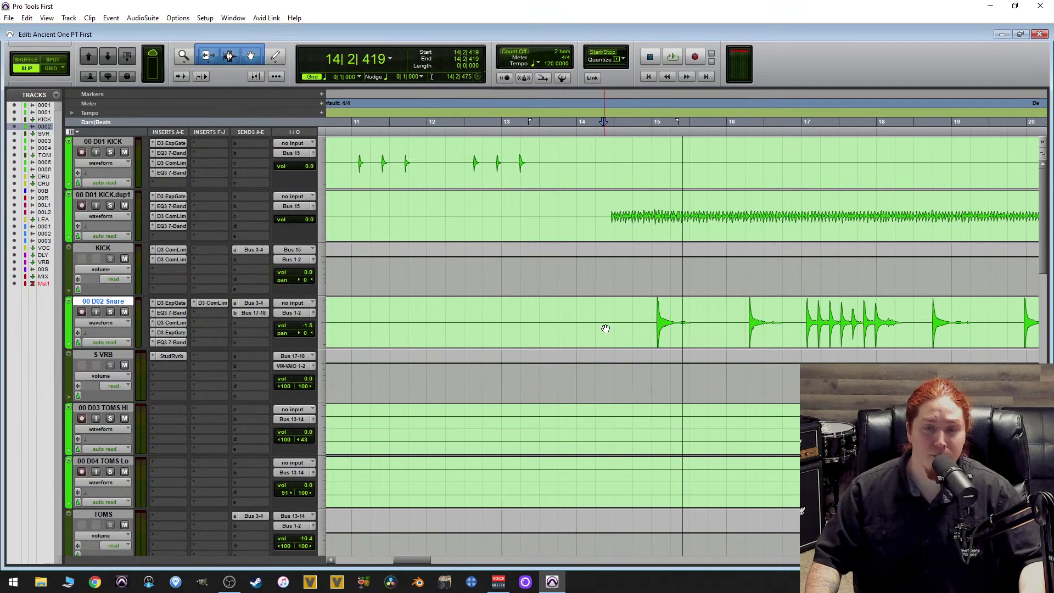
click(10, 18)
click(117, 6)
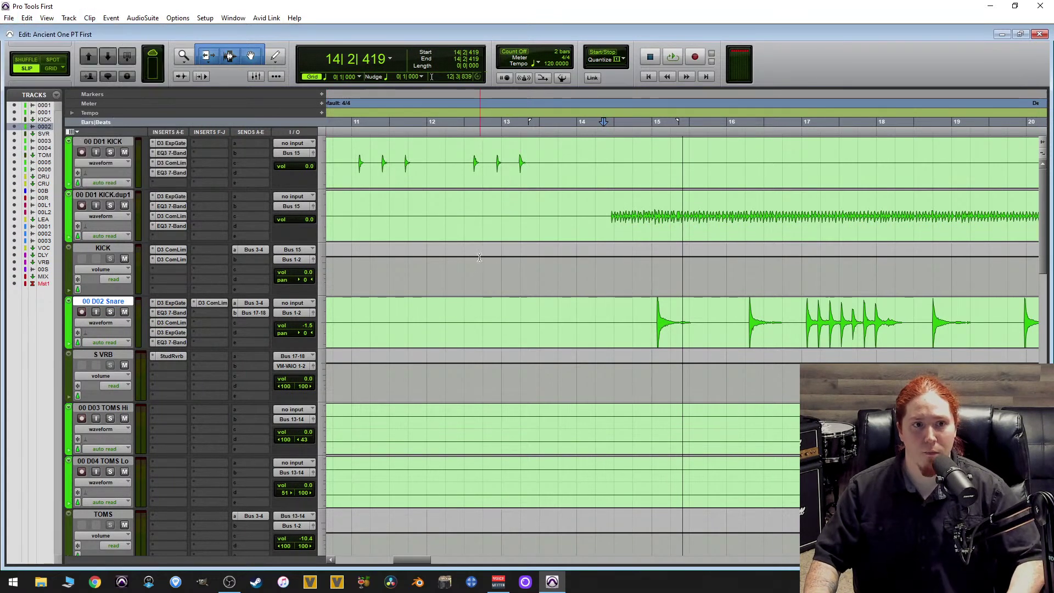
Look over the overhead, room, drum bus, bass and guitar tracks across the opening bars of the song.
scroll(519, 277, down, 2)
scroll(525, 278, down, 2)
scroll(569, 277, down, 3)
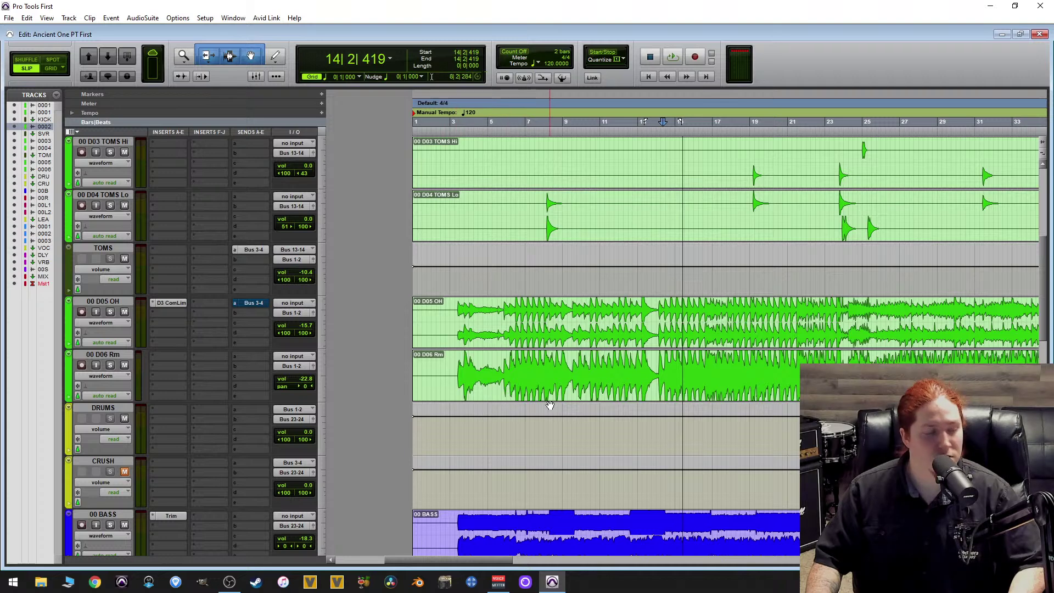
scroll(692, 394, down, 3)
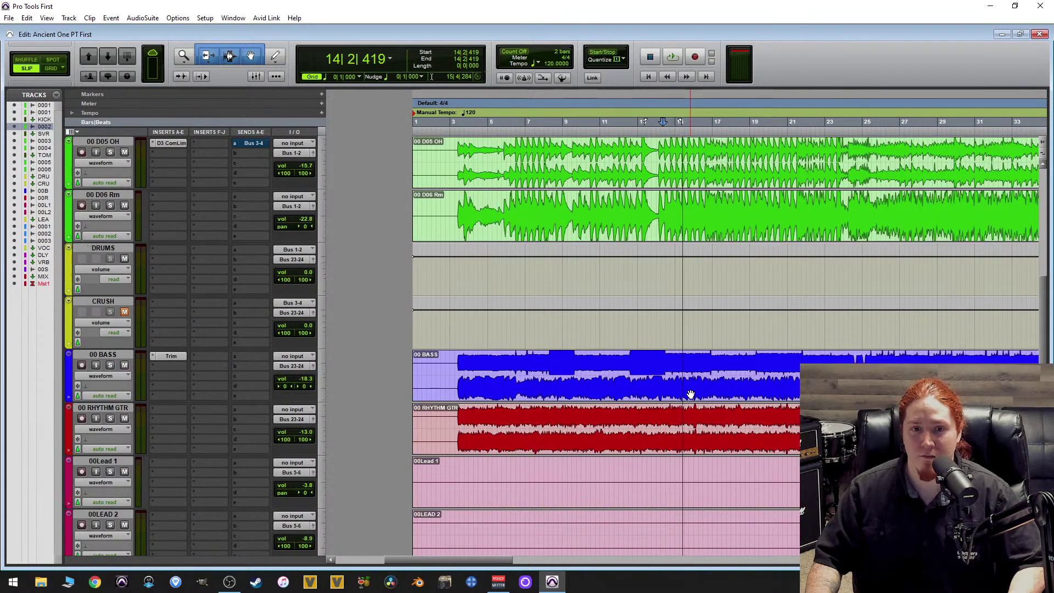
key(ctrl+bracketleft)
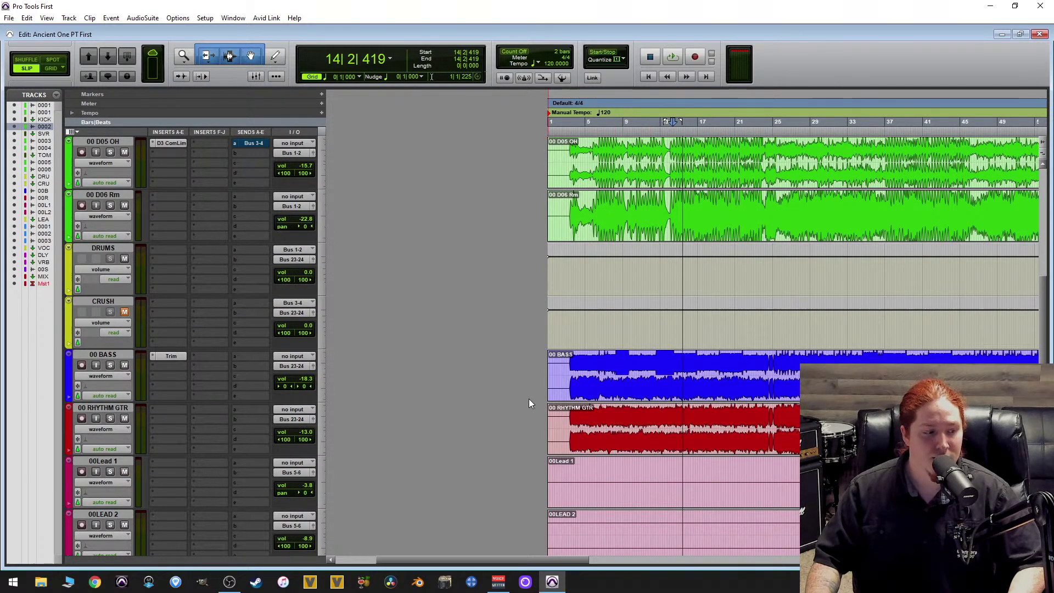